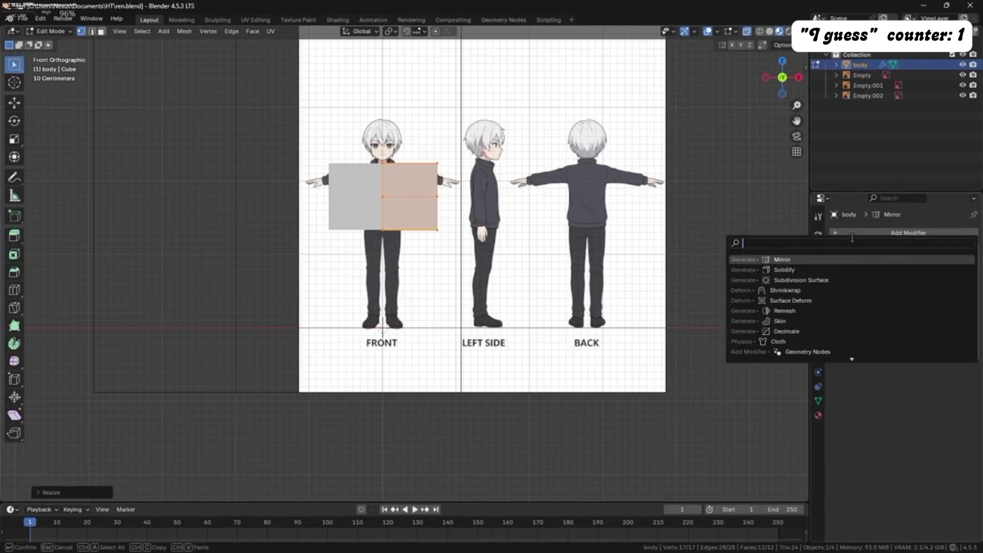
Add a Subdivision Surface modifier to the body mesh
text(sub)
key(Return)
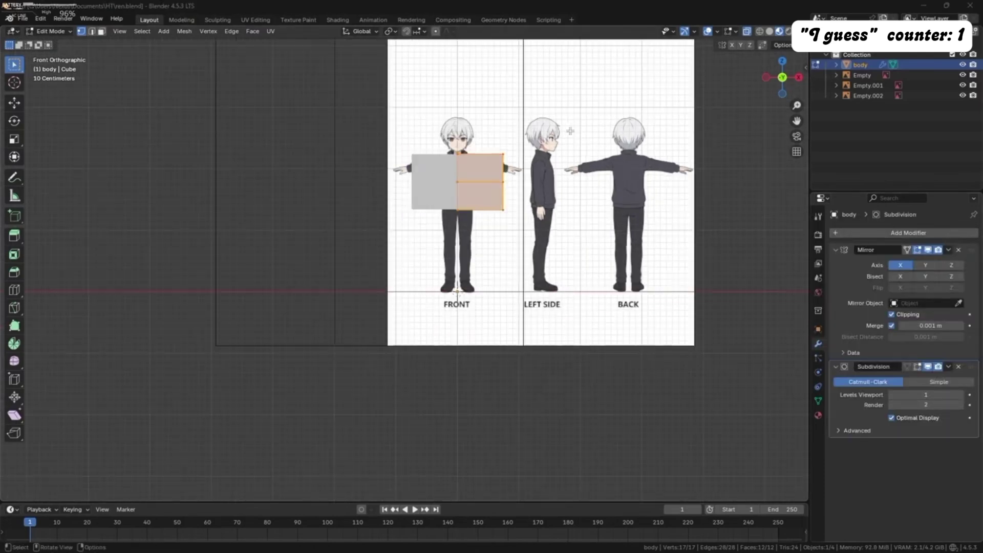
Scale the whole body mesh down and narrow it along X toward the torso of the front reference
key(s)
key(x)
click(508, 164)
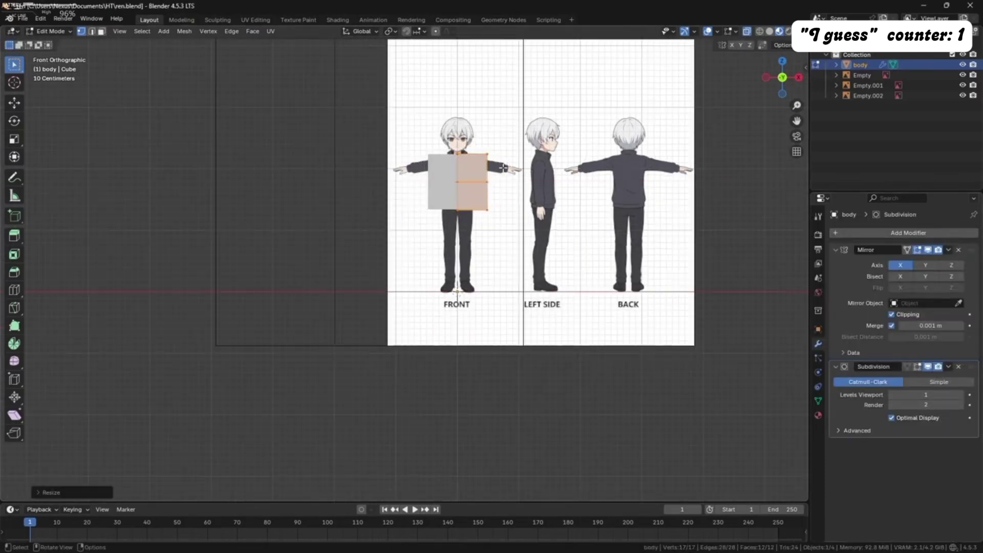
key(s)
click(519, 160)
key(s)
key(x)
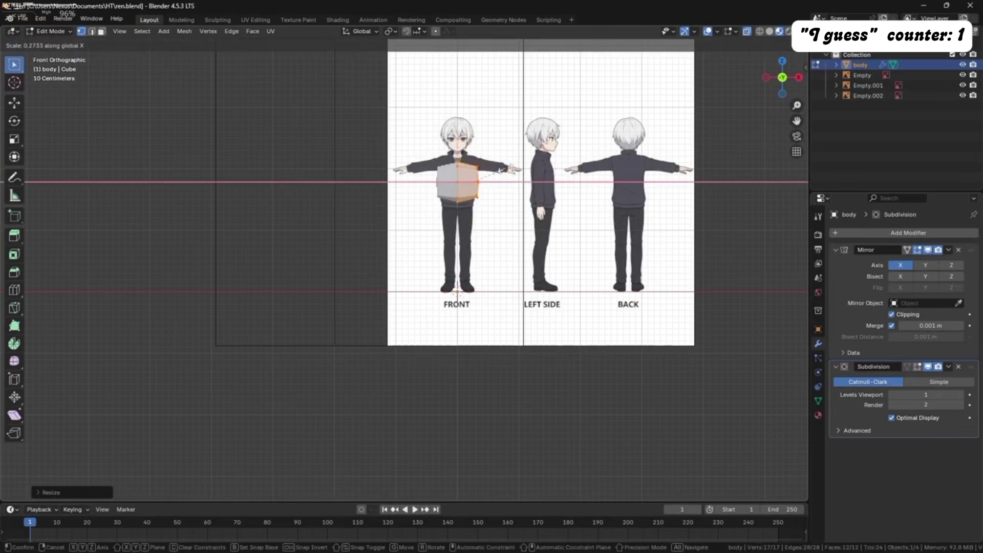
click(501, 170)
Refine the mesh's overall scale and its X width in front view so it fits within the jacket's torso
middle_drag(497, 174, 507, 149)
key(KP_1)
scroll(465, 179, up, 7)
key(s)
click(554, 203)
key(s)
key(x)
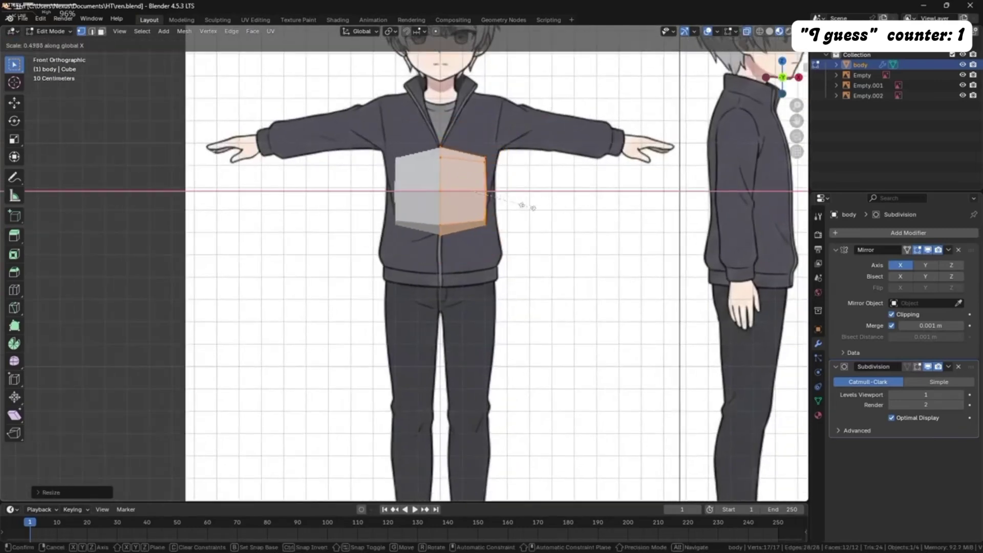
click(533, 207)
Raise the mesh along Z to the chest and scale it uniformly to fit the torso depth in side view
key(g)
right_click(503, 166)
key(g)
key(z)
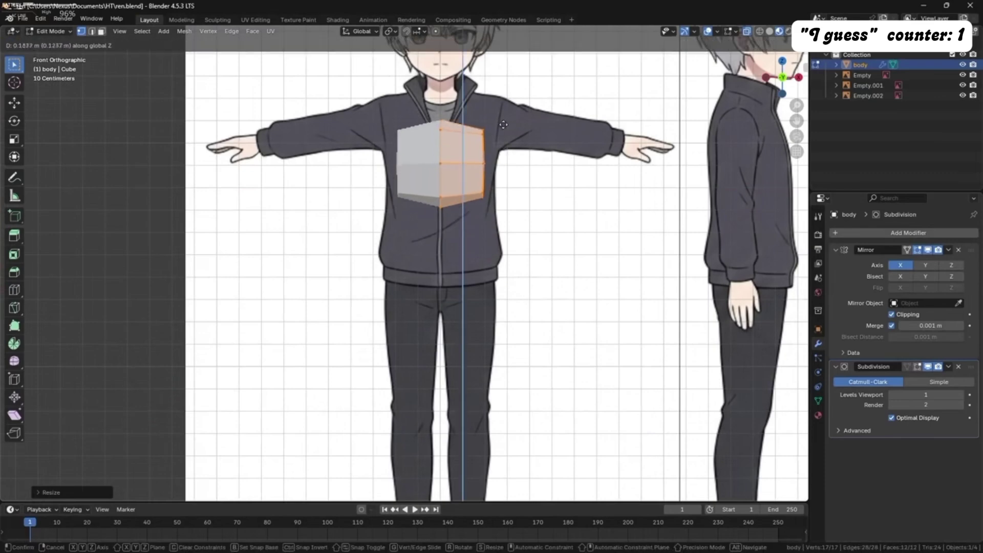
click(503, 117)
key(KP_3)
key(s)
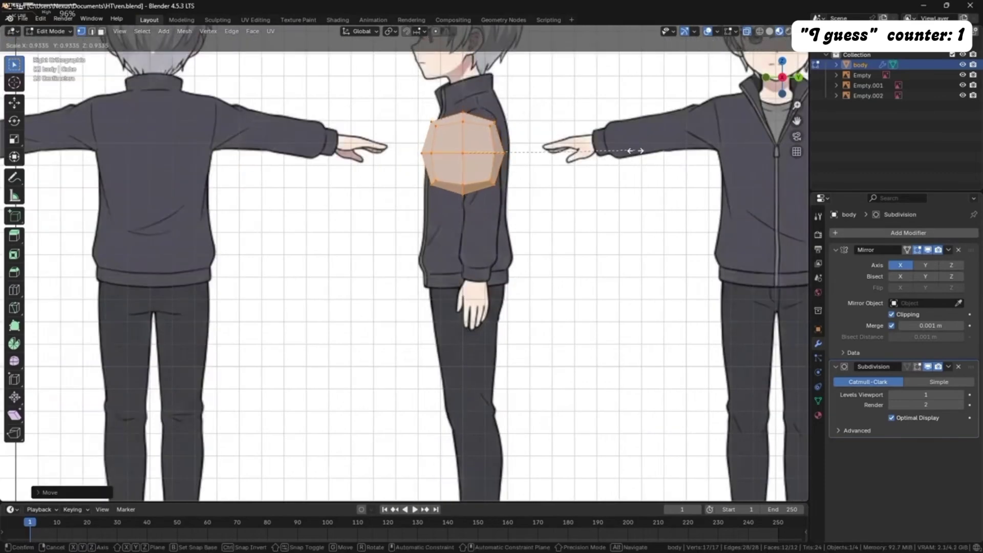
click(602, 122)
In front wireframe view, raise the top centre vertices to the neck base and move the upper outer vertices to the shoulder
key(KP_1)
scroll(467, 105, up, 2)
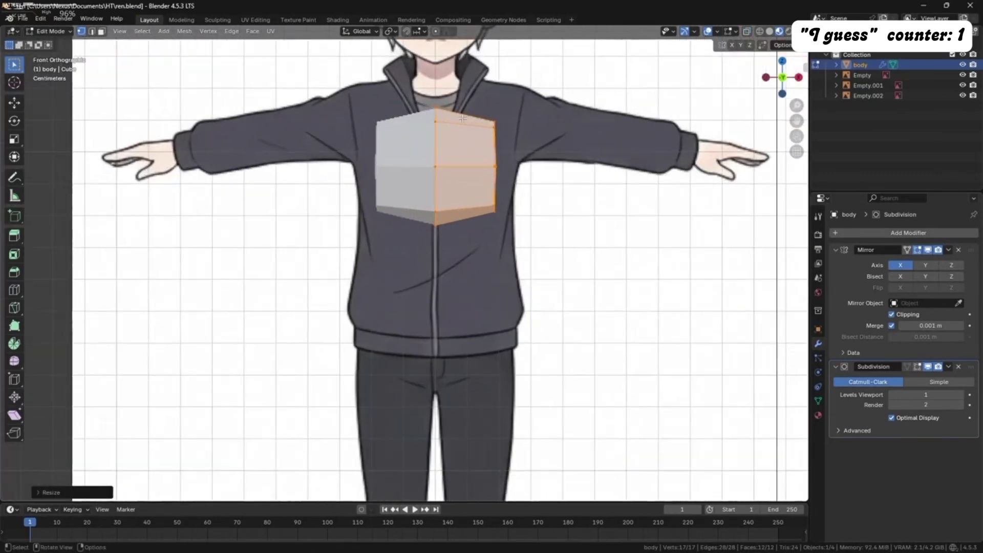
key(shift+z)
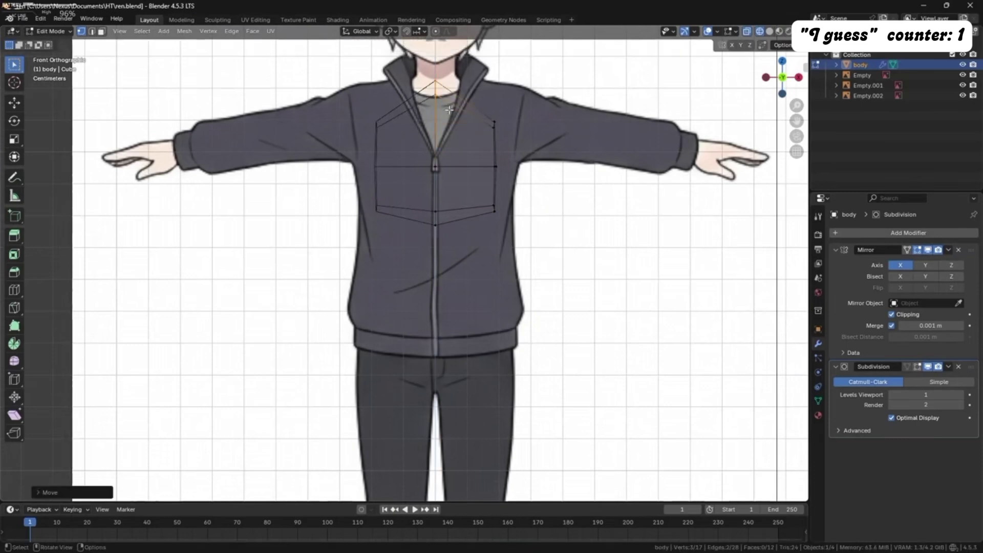
click(494, 122)
key(g)
click(572, 104)
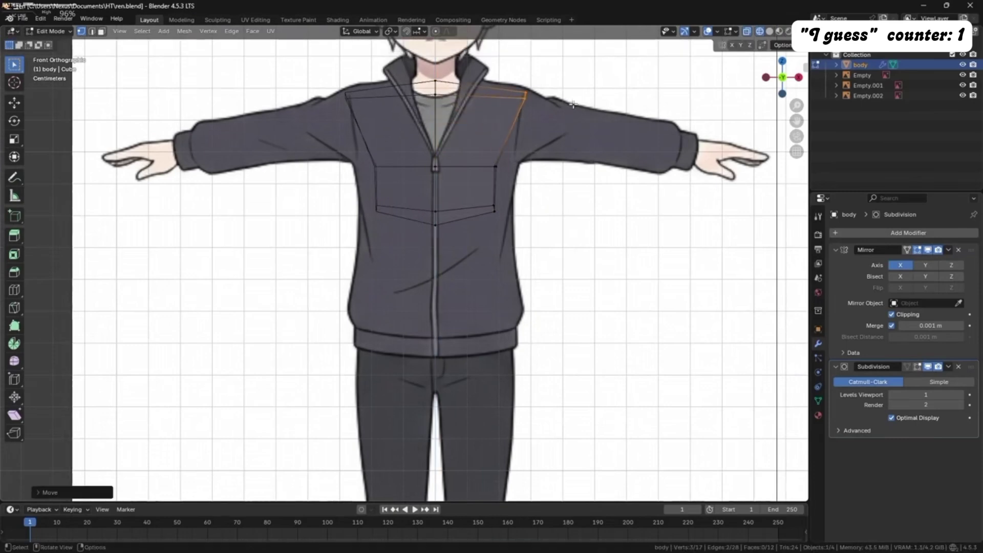
Move the middle and lower outer vertices outward along X to the side of the jacket
drag(463, 132, 530, 220)
key(g)
key(x)
click(547, 221)
In side view, shift the upper front and upper back vertices along Y to follow the chest and back outline
key(KP_3)
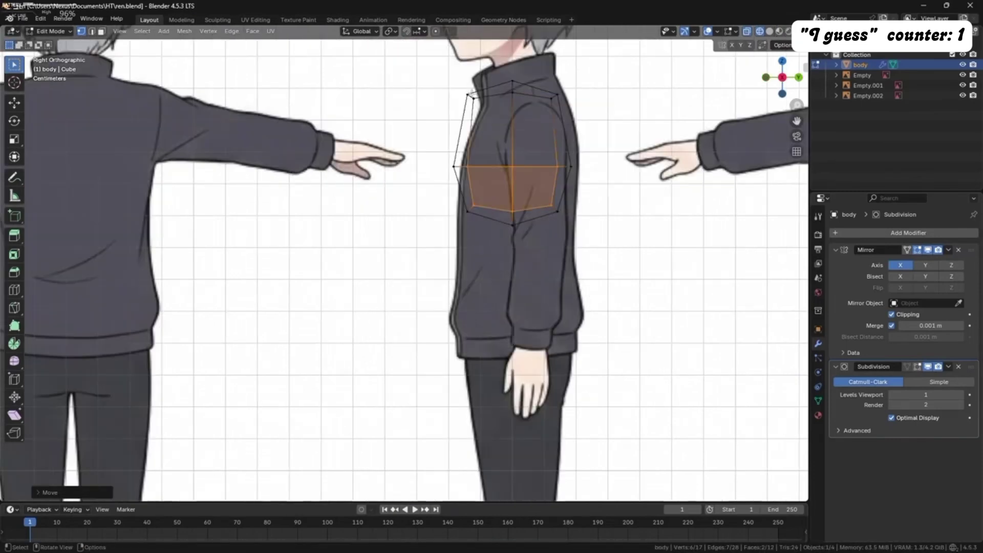
drag(466, 89, 487, 119)
key(g)
key(y)
click(508, 119)
drag(541, 83, 578, 111)
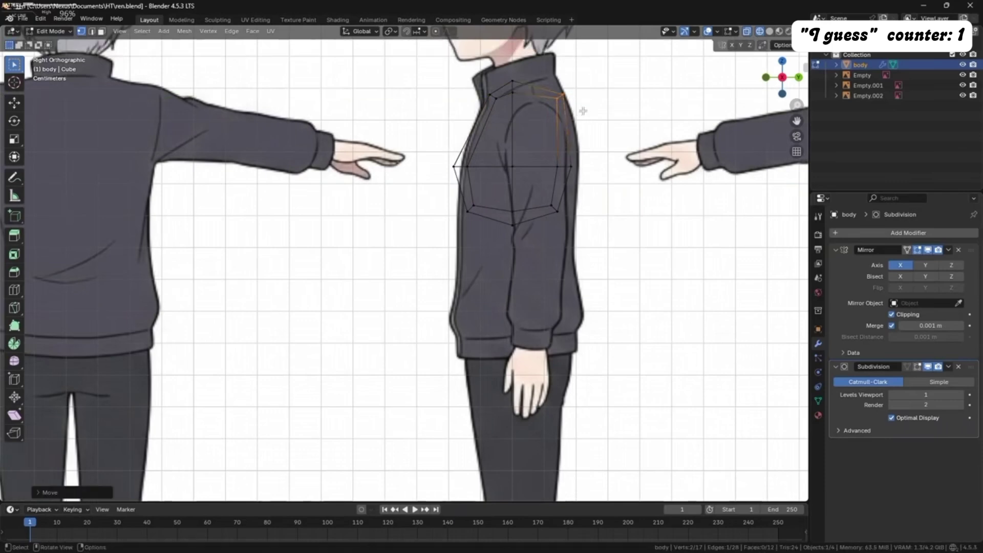
key(g)
key(y)
click(596, 178)
Shift the middle row and the lower back vertices along Y to match the jacket's side outline
key(g)
key(y)
drag(448, 140, 530, 238)
click(491, 186)
key(g)
key(y)
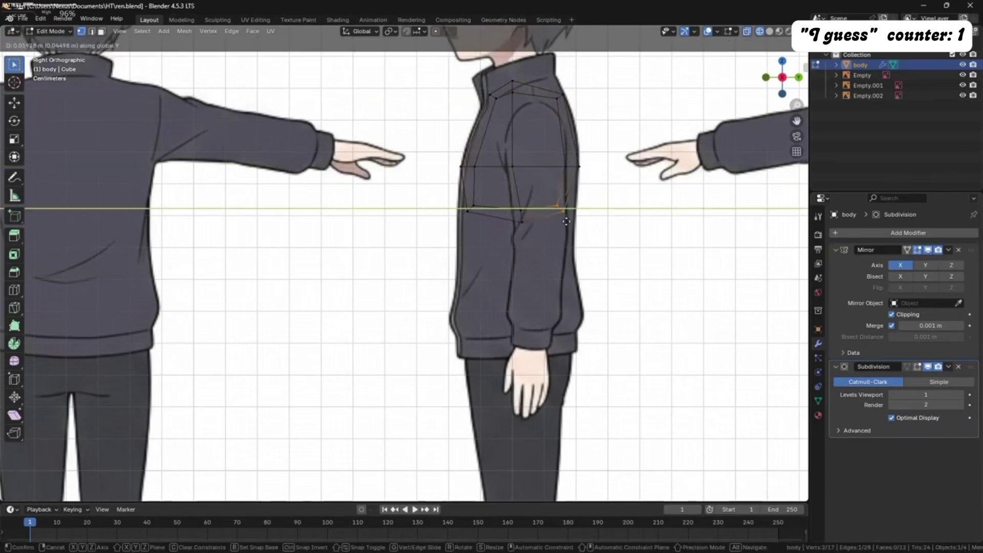
click(572, 220)
Slide the top centre shoulder edge backward and adjust its height slightly along Z
key(g)
key(g)
click(527, 73)
key(g)
key(z)
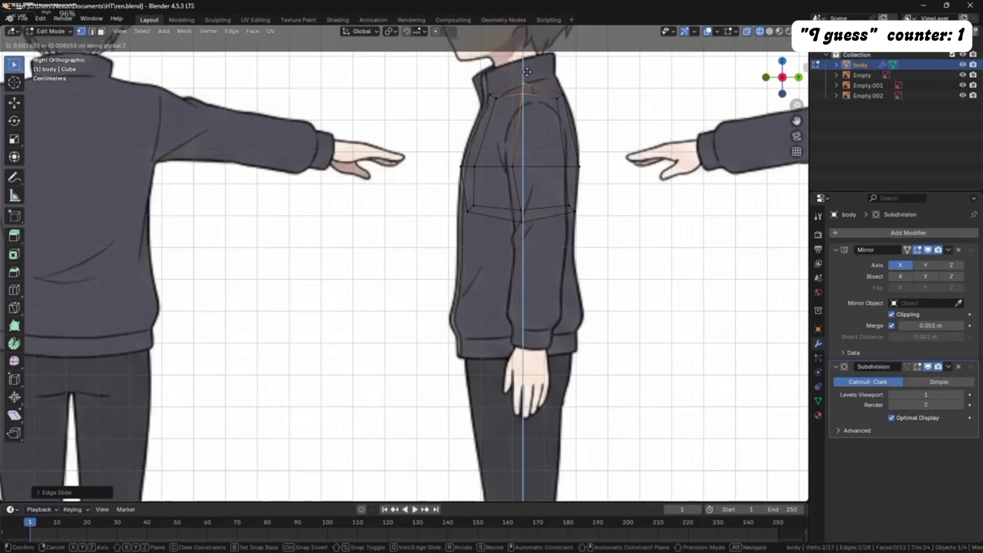
click(527, 71)
Move the chest piece's lower front vertices forward along Y to the jacket's front outline
drag(459, 191, 498, 244)
key(g)
key(y)
click(499, 244)
Add a vertical loop cut through the half torso in front view and slide it toward the outer side
key(KP_1)
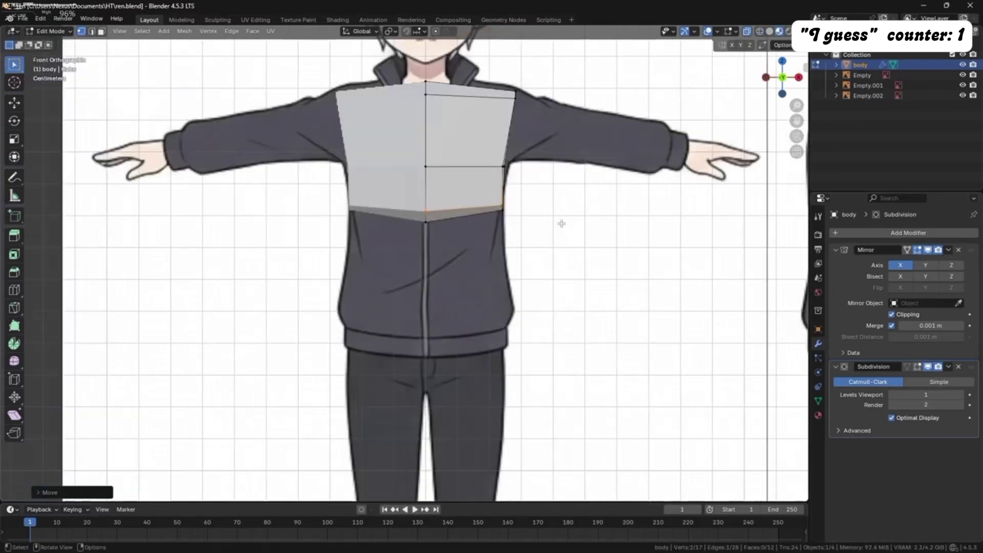
key(ctrl+r)
click(506, 159)
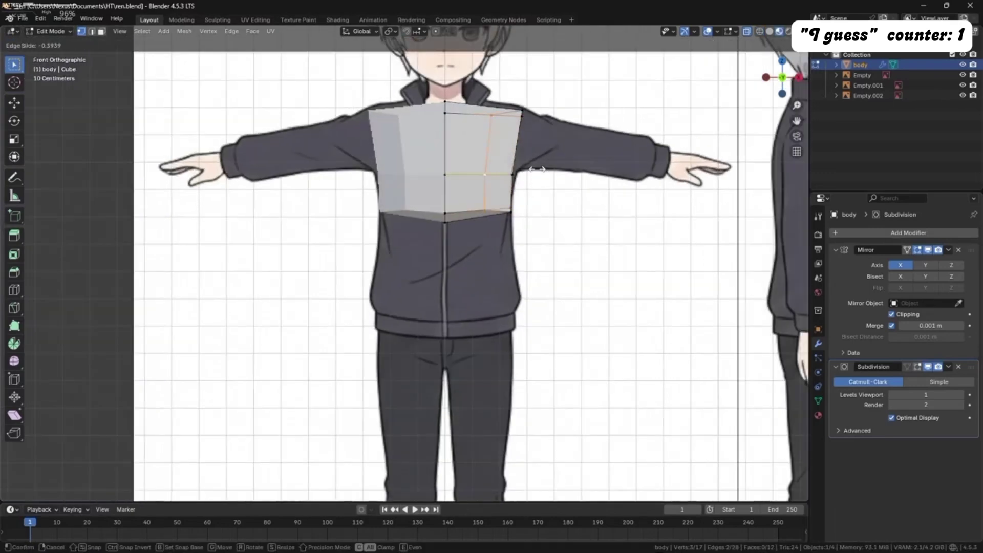
click(536, 169)
Duplicate the whole chest mesh and move the copy straight down along Z over the lower jacket
key(a)
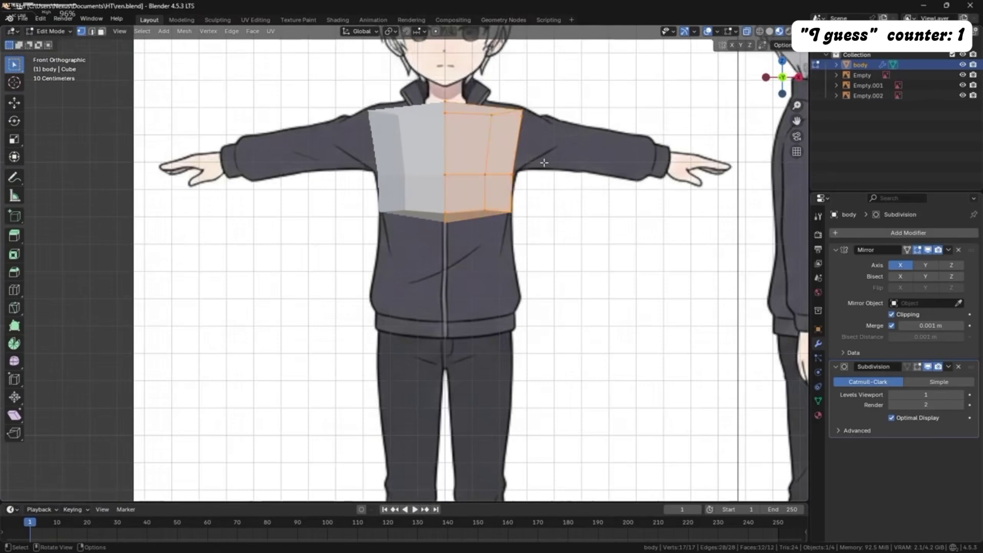
key(shift+d)
key(z)
click(585, 284)
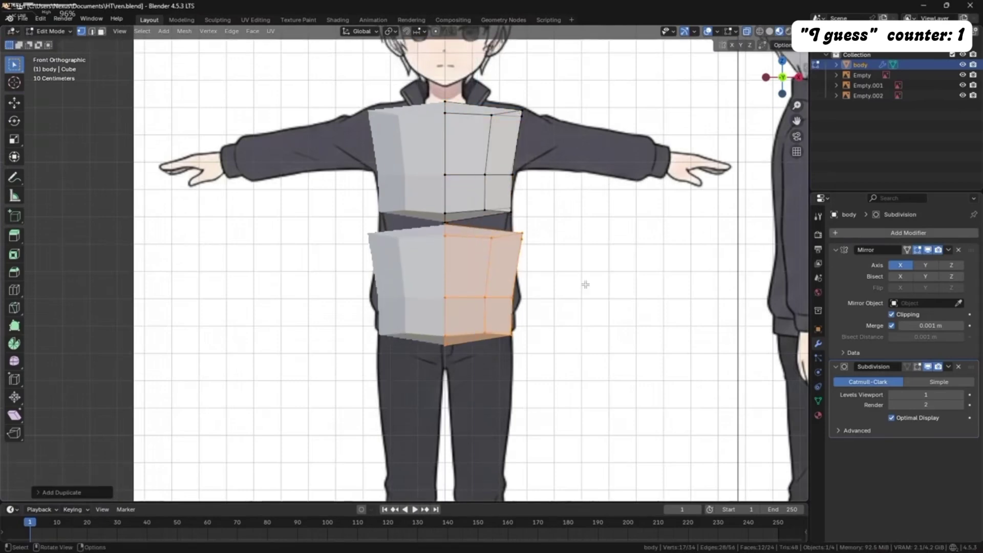
Move the duplicate's upper outer vertices about 0.04 m inward along X to the waist outline
alt+click(492, 232)
key(g)
key(x)
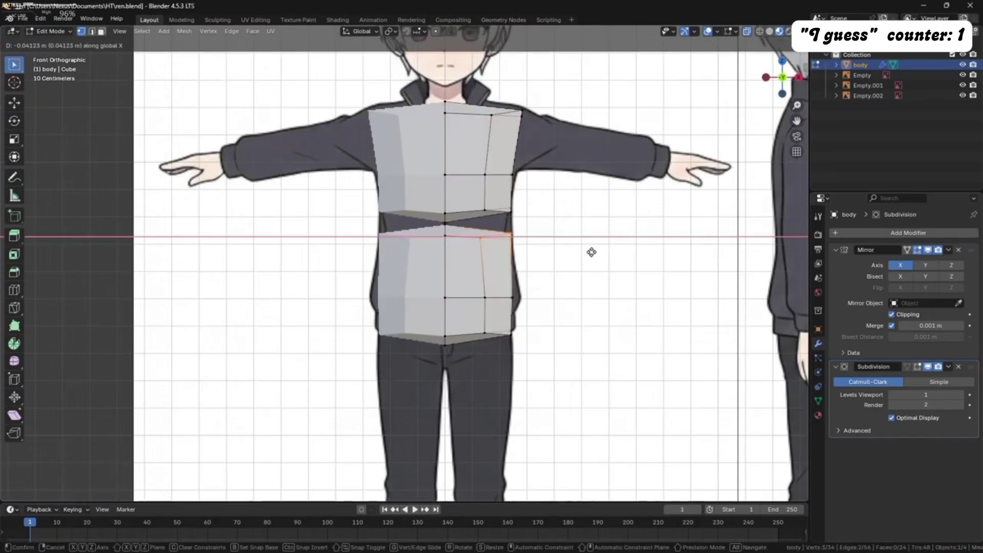
click(592, 252)
In side view, move the duplicate's upper front vertices forward along Y to the jacket's front edge
key(KP_3)
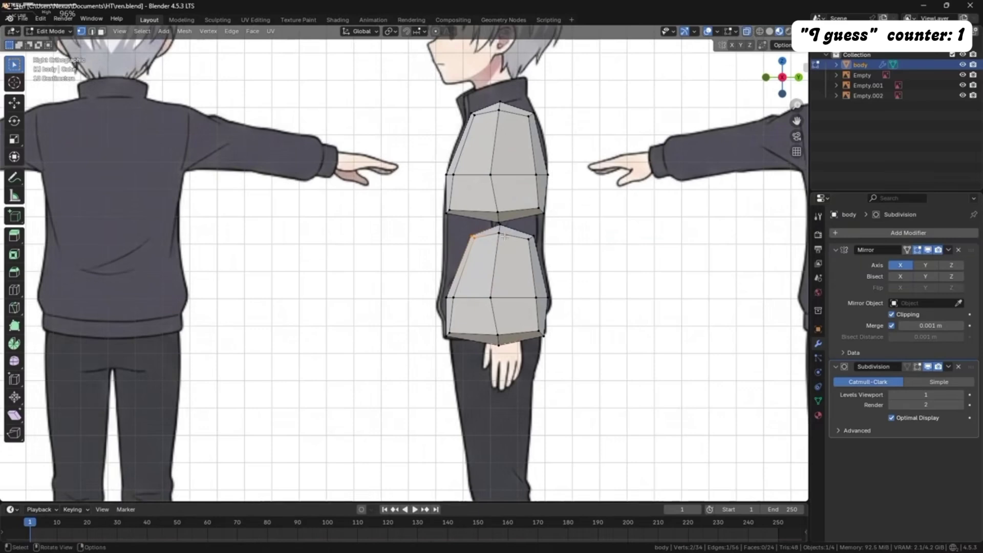
scroll(476, 237, up, 3)
key(shift+z)
key(shift+z)
key(g)
key(y)
click(444, 235)
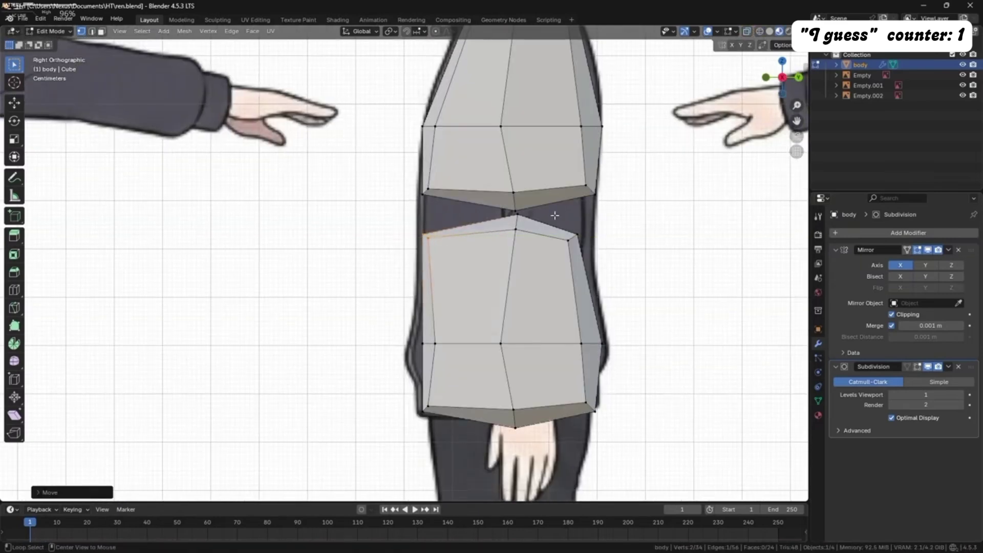
Move the duplicate's upper back vertices backward along Y to the jacket's back outline
key(shift+z)
drag(555, 215, 595, 269)
key(g)
key(y)
click(643, 264)
Move the duplicate's middle front vertices forward along Y and slide its middle side vertex along the edge
drag(402, 318, 470, 364)
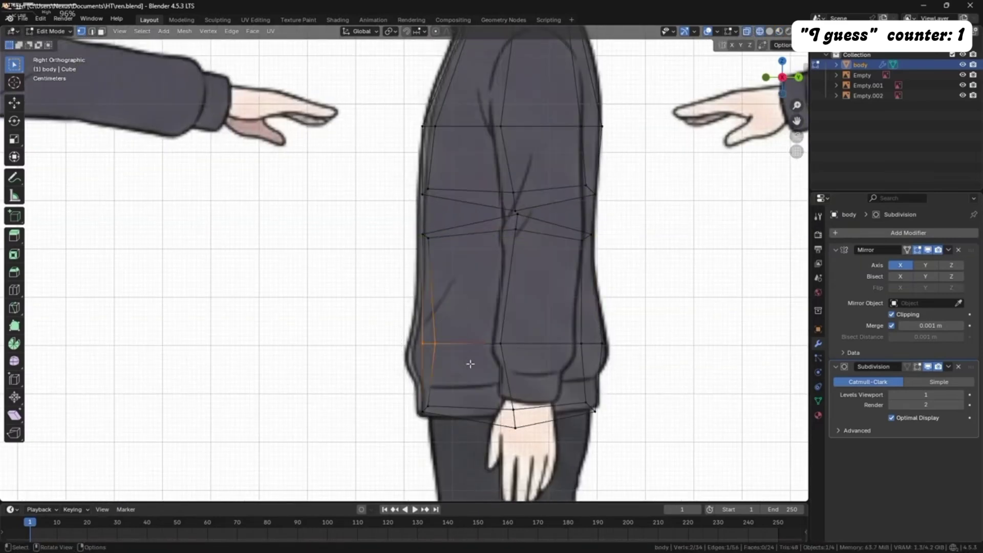
key(g)
key(y)
click(461, 360)
drag(484, 321, 527, 361)
key(g)
key(g)
click(536, 362)
Lower the bottom side and centre vertices of the duplicate along Z below the jacket hem
shift+middle_drag(488, 386, 449, 287)
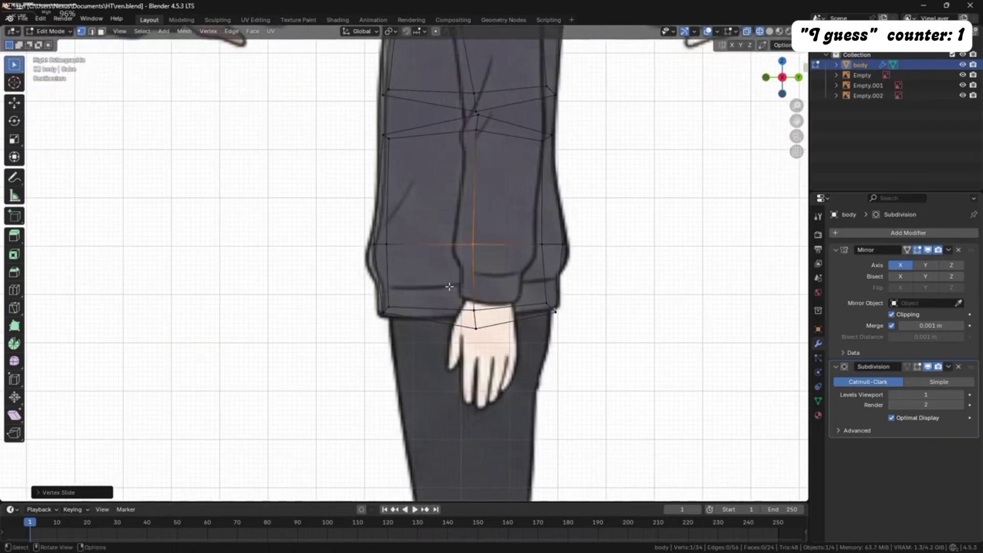
drag(449, 286, 500, 341)
key(g)
key(z)
click(501, 352)
In front view, raise the outer bottom vertices to the hem and widen the middle outer vertices along X to the jacket outline
key(KP_1)
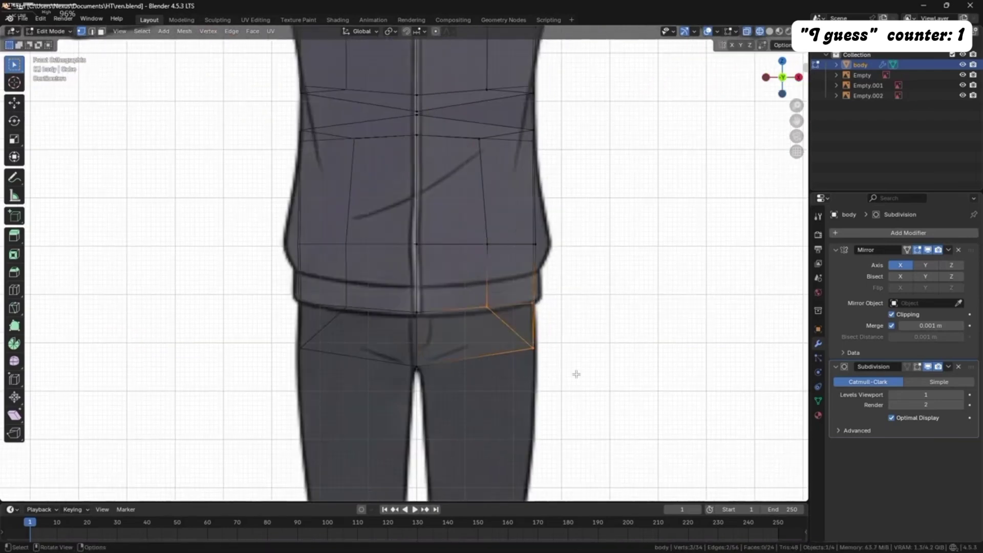
key(ctrl+z)
key(shift+z)
key(shift+z)
drag(472, 224, 555, 252)
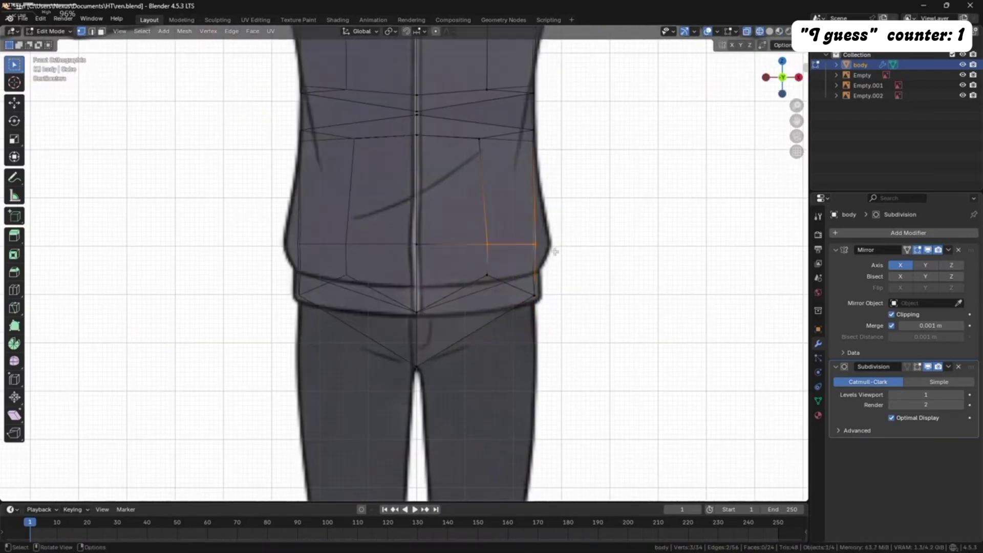
key(g)
key(x)
click(563, 251)
Raise the bottom centre vertices along Z to a point above the crotch
drag(406, 297, 428, 375)
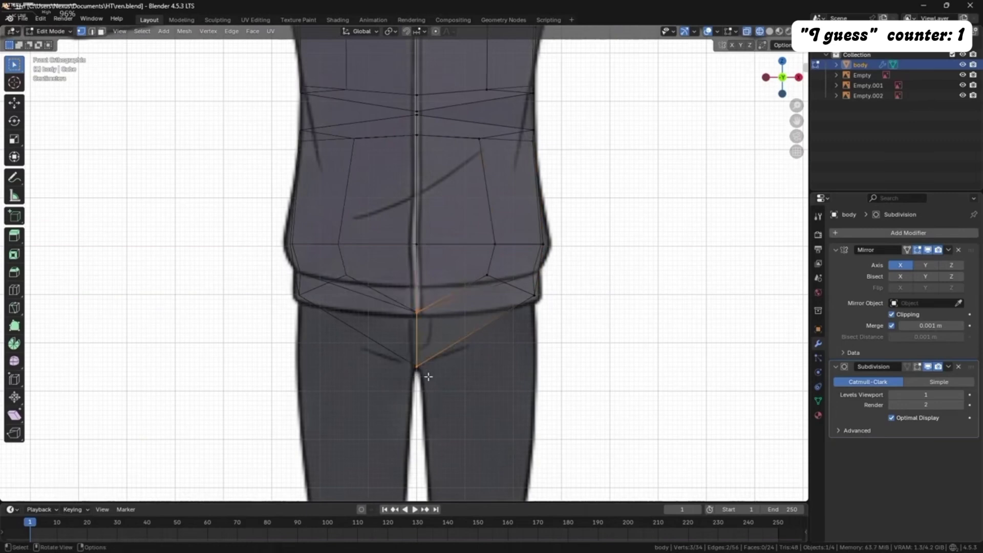
key(g)
key(z)
click(424, 335)
Vertex-slide the middle and bottom outer vertices upward, then move the bottom outer ones about 0.012 m outward along X
drag(464, 226, 557, 307)
key(g)
key(g)
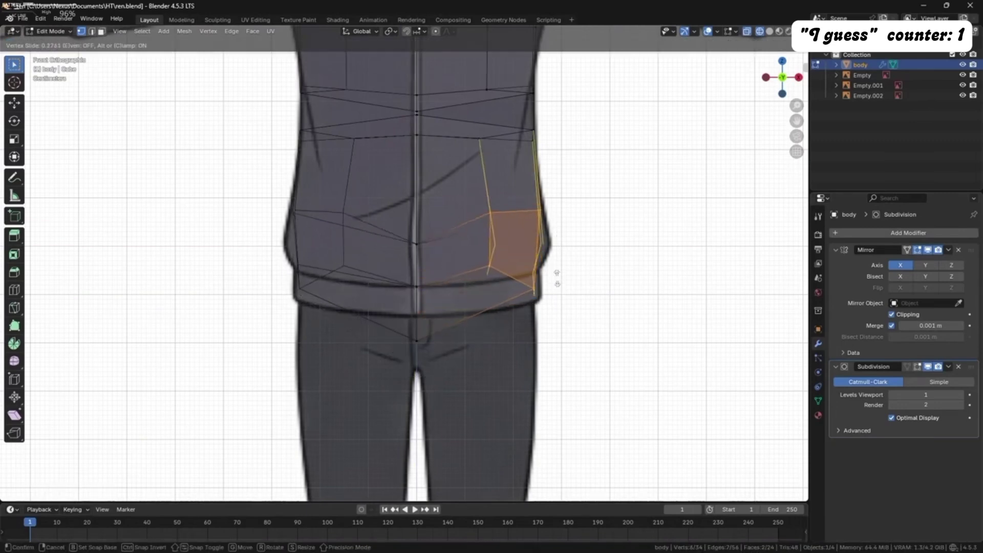
click(557, 276)
key(shift+z)
key(g)
key(x)
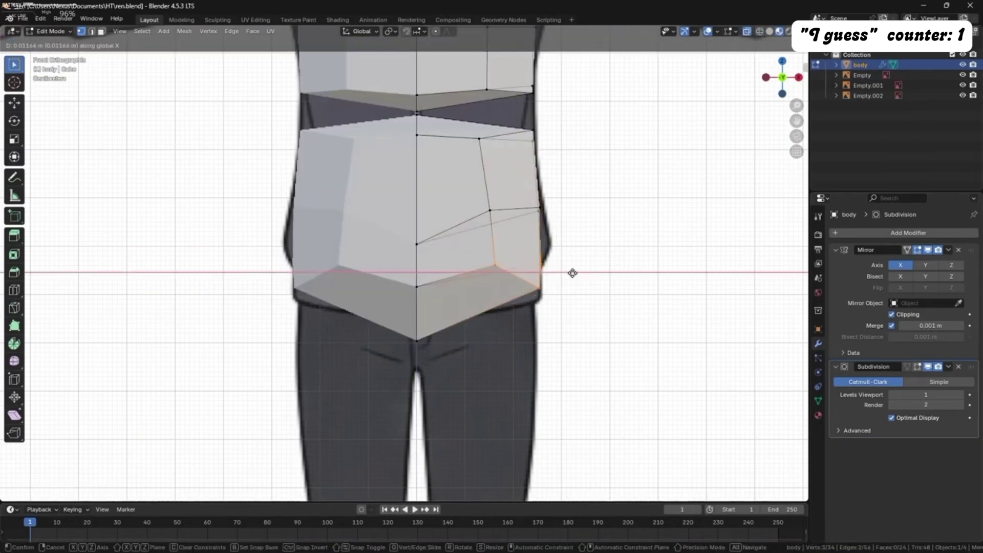
click(572, 272)
Move the duplicate's upper outer vertices inward along X and delete the centre vertices capping the gap between both torso pieces
drag(512, 117, 555, 158)
key(g)
key(x)
click(583, 148)
drag(401, 104, 443, 122)
key(x)
click(444, 99)
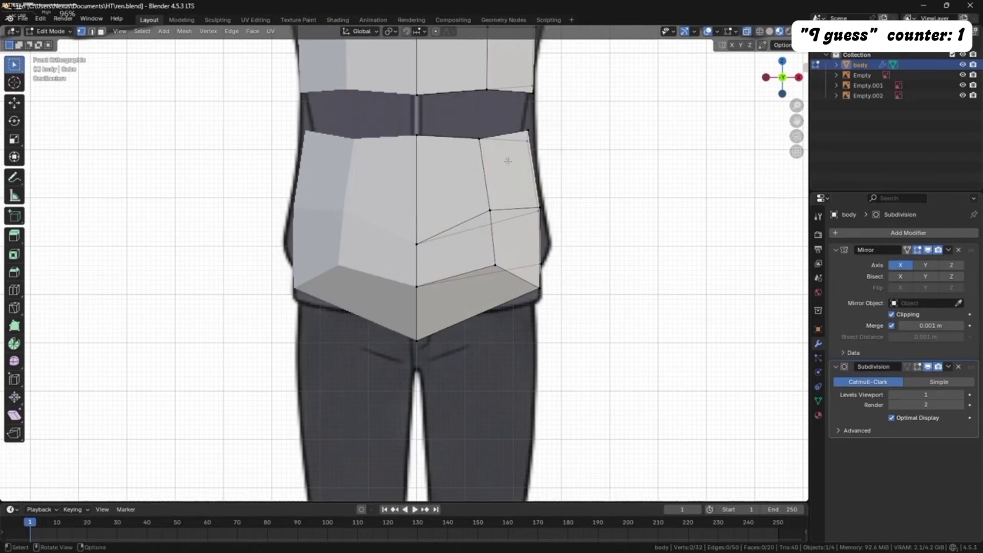
In side view, vertex-slide the bottom side vertex of the lower torso piece slightly forward
key(KP_3)
ctrl+scroll(507, 160, down, 5)
click(543, 205)
key(g)
key(g)
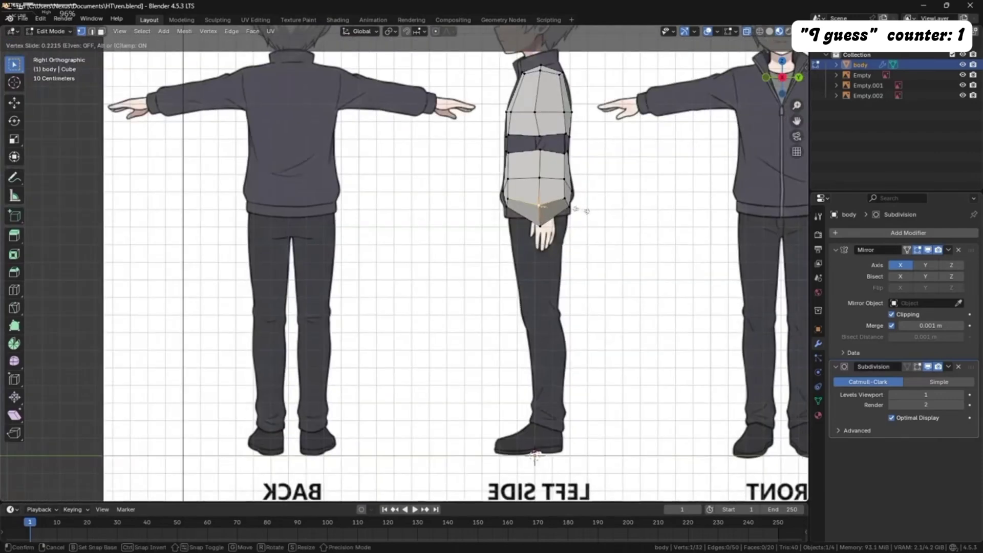
click(579, 210)
Vertex-slide the lower torso piece's middle side vertex forward to line up with the side edge
click(540, 177)
key(g)
key(g)
click(593, 175)
key(g)
key(g)
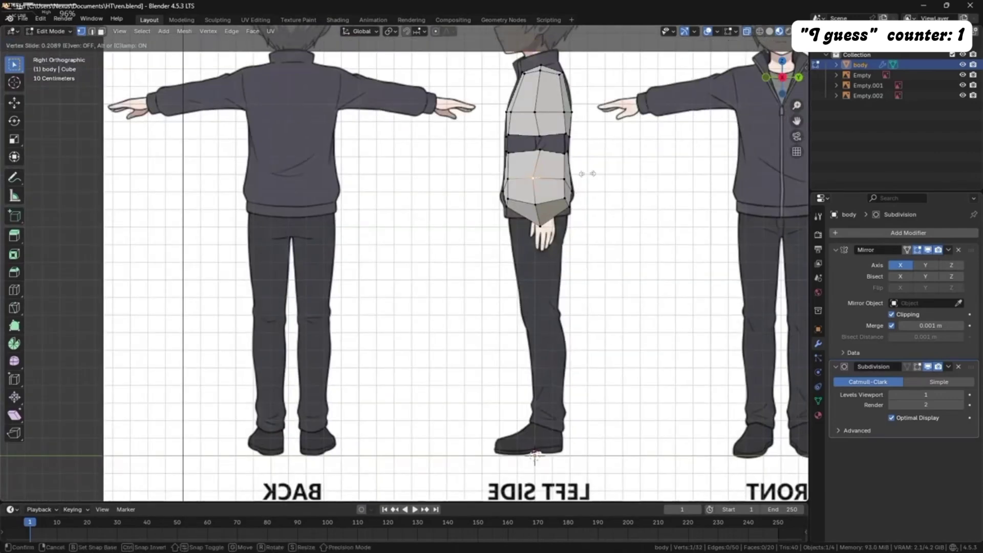
click(586, 174)
Vertex-slide the side vertices on the lower and upper rims of the waist gap so they align
click(541, 150)
key(g)
key(g)
click(600, 160)
click(539, 135)
key(g)
key(g)
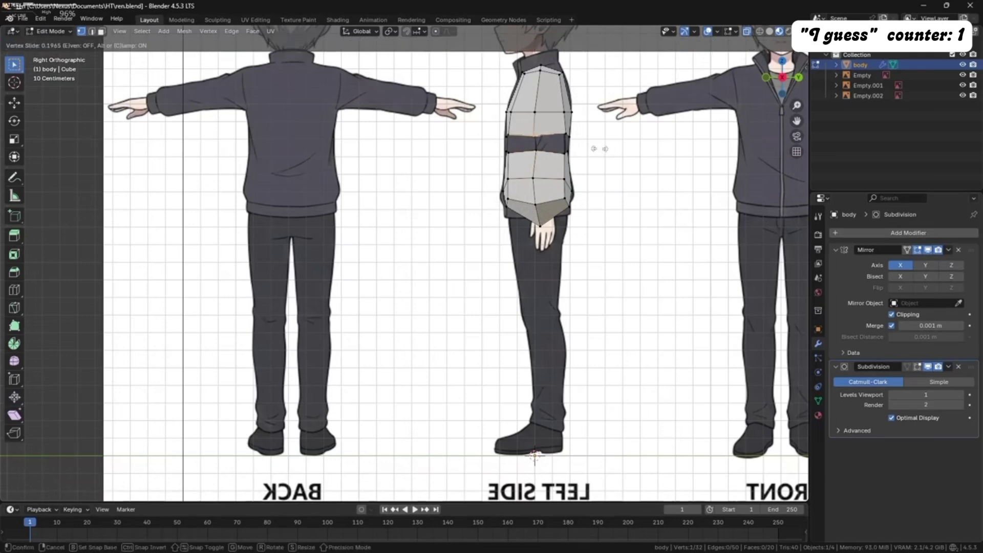
click(600, 147)
Bridge the two open edge loops at the waist to join the upper and lower torso pieces
alt+shift+click(546, 135)
right_click(546, 134)
click(599, 175)
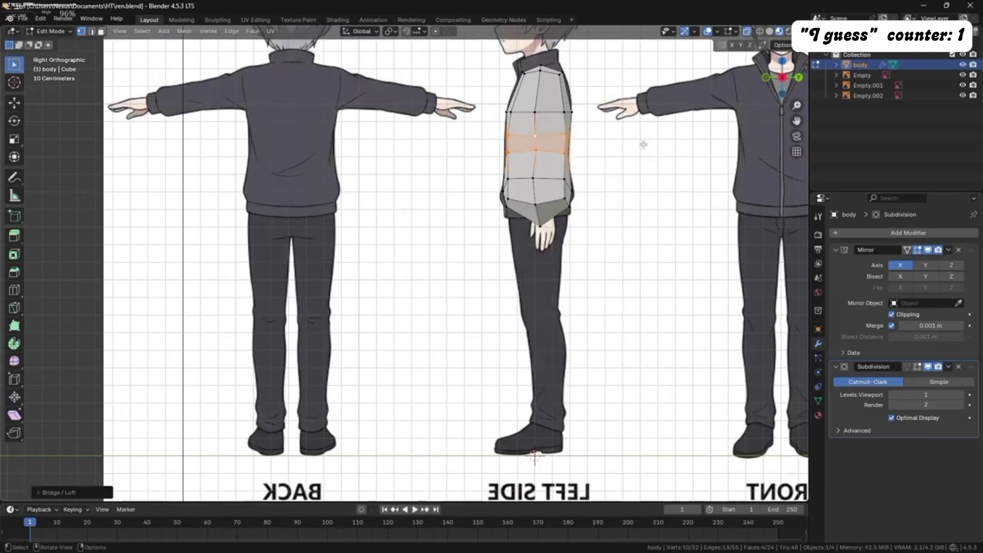
Delete the bottom centre vertex to open the underside of the torso
key(KP_1)
click(514, 224)
key(x)
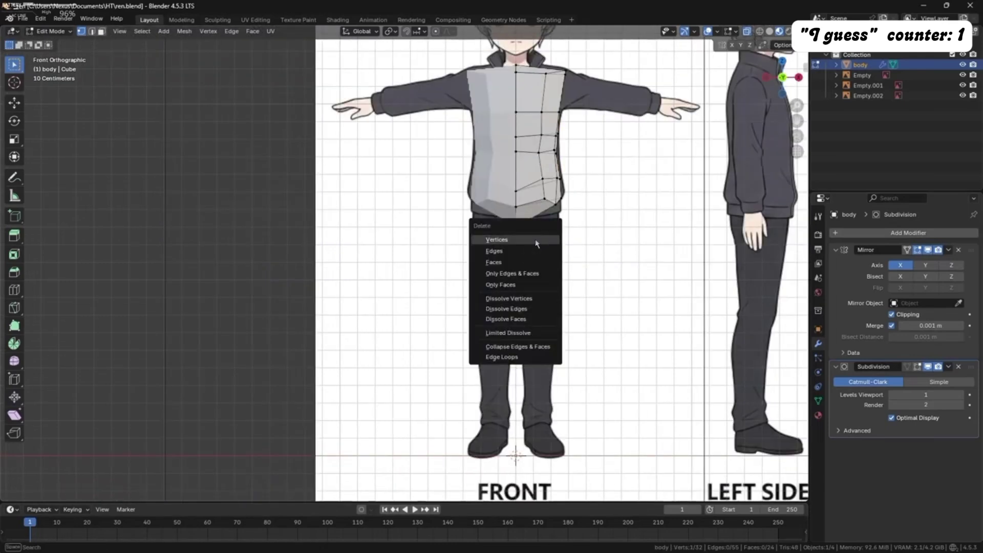
click(536, 240)
middle_drag(531, 256, 527, 222)
key(KP_1)
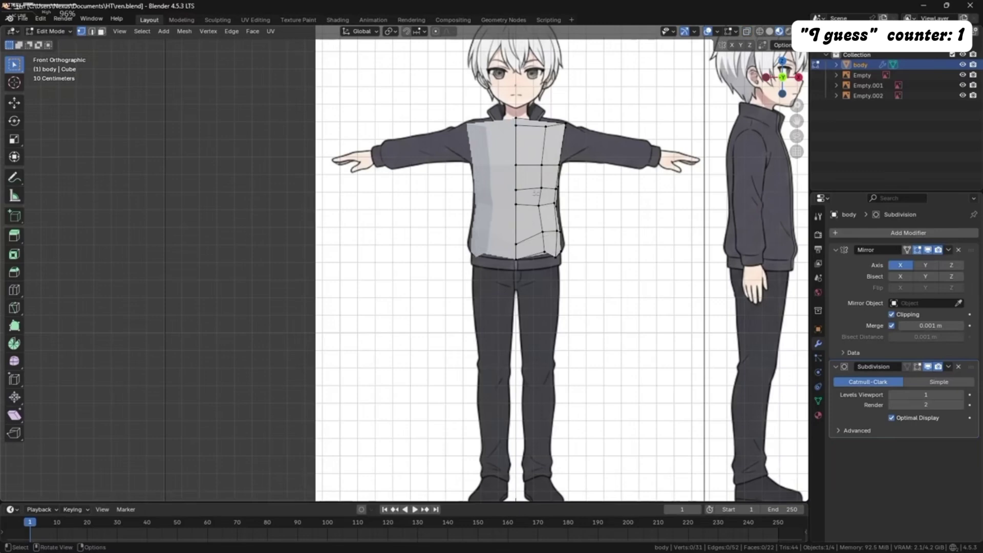
Add a centred vertical loop cut between the torso's midline and the outer vertical edge loop
key(ctrl+r)
click(532, 226)
right_click(533, 226)
middle_drag(523, 256, 525, 256)
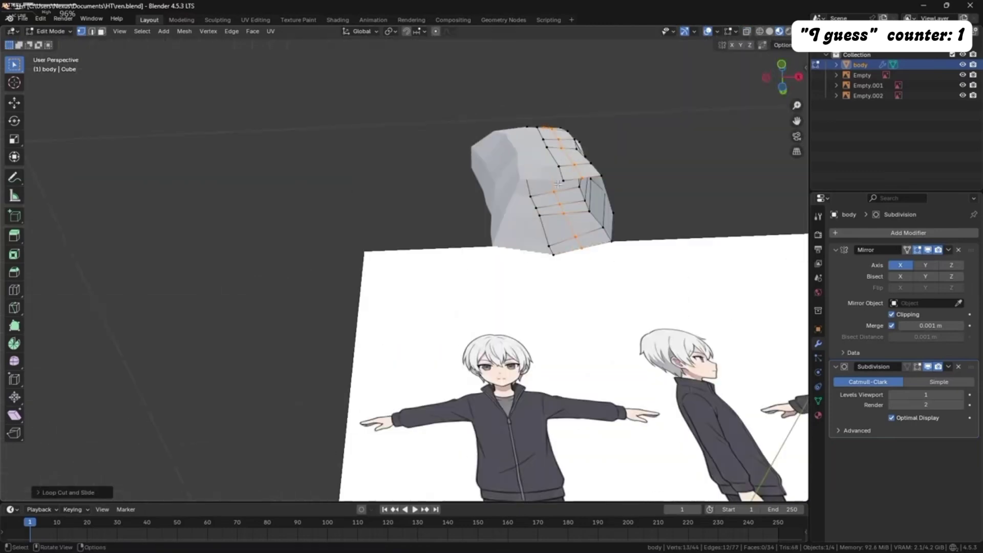
Fill the underside between the front and back torso edges with a crotch face and add a centred loop cut across it
click(580, 178)
key(ctrl+r)
key(KP_1)
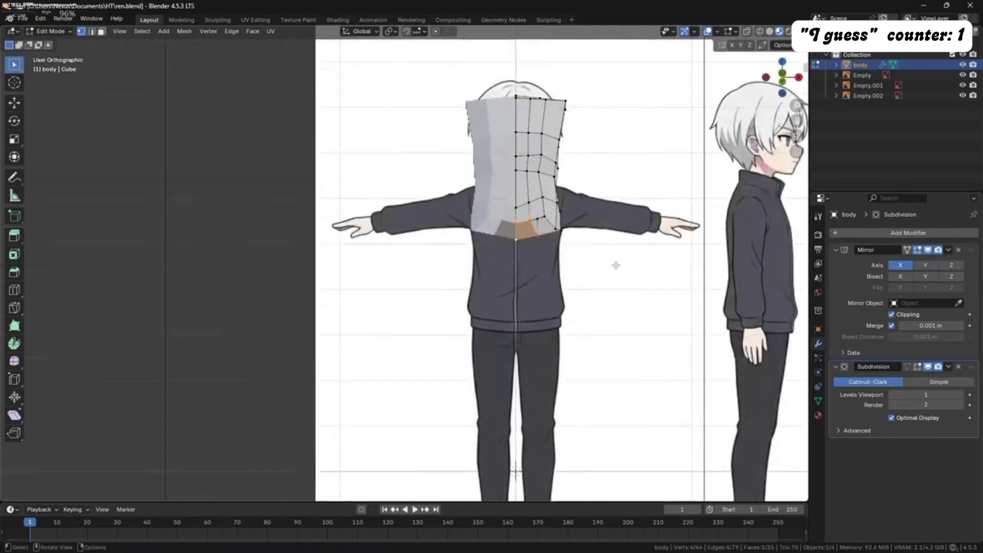
click(524, 233)
right_click(524, 233)
Lower the new crotch loop along Z to the reference's crotch and scale it along X
key(g)
key(z)
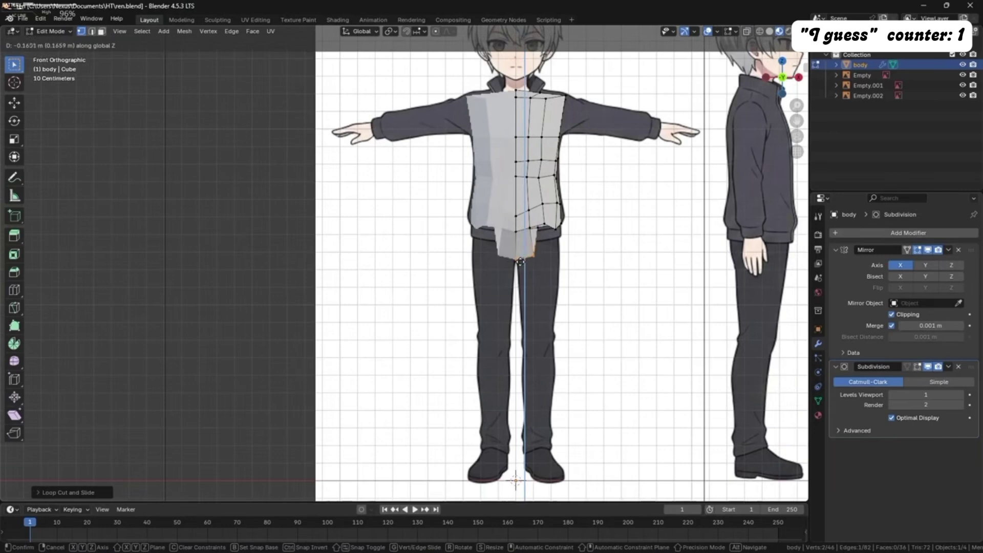
click(520, 261)
key(s)
key(x)
click(554, 263)
key(KP_3)
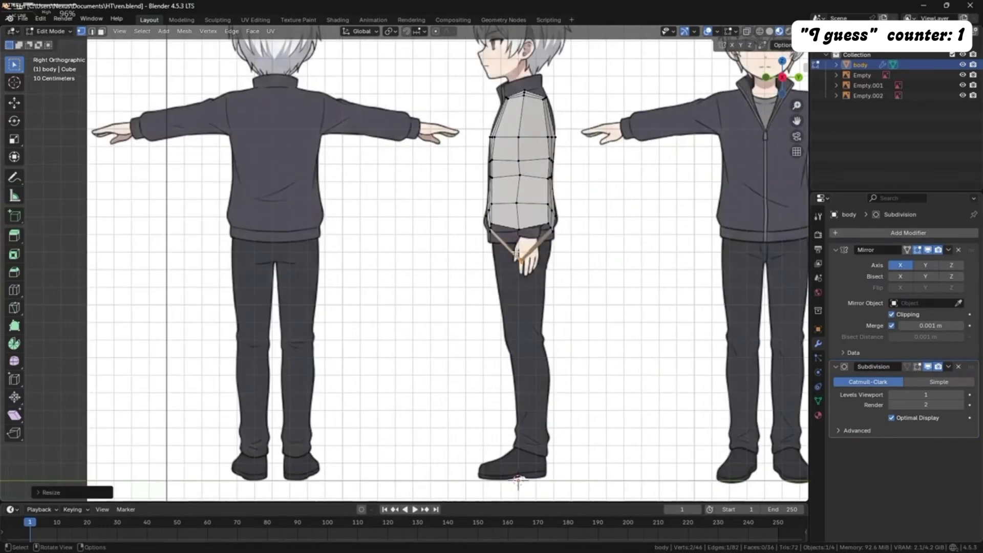
Extrude the torso's outer side bottom edges straight down along Z and flatten the new edge with a Z scale of 0
key(KP_1)
key(e)
key(z)
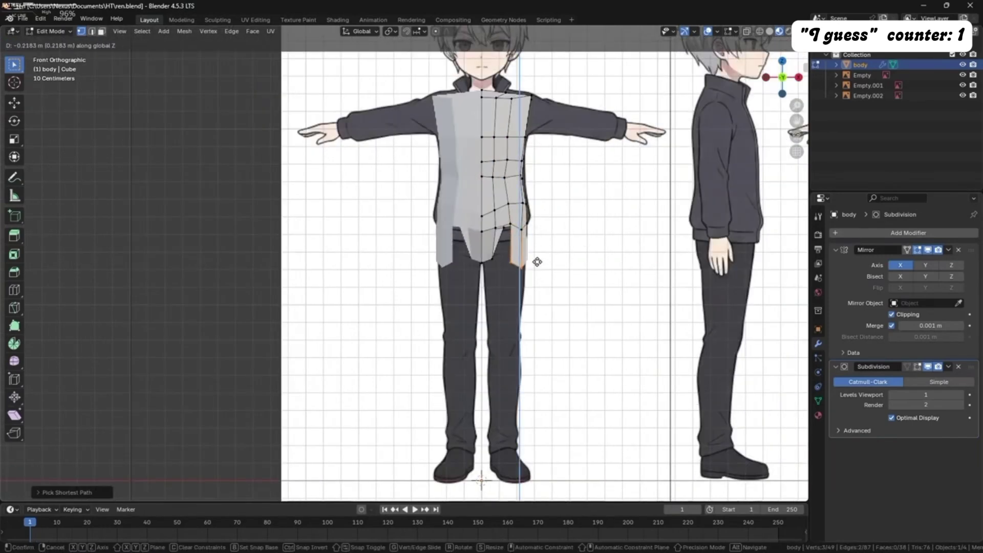
click(539, 275)
key(s)
key(z)
key(0)
click(538, 277)
middle_drag(496, 256, 495, 256)
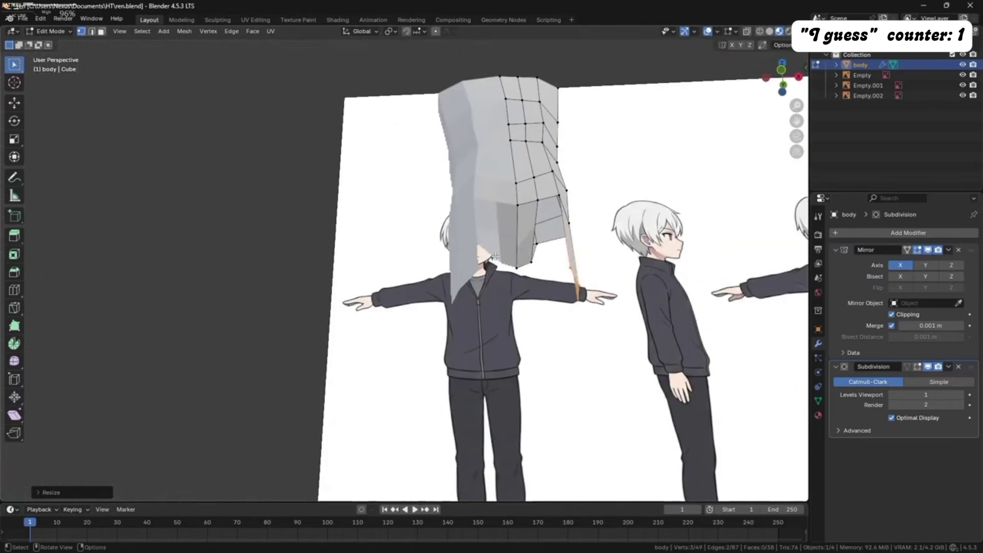
Add a loop cut to the front and back halves of the crotch strip and move each outward to round the underside
key(KP_3)
key(ctrl+r)
click(514, 250)
click(512, 249)
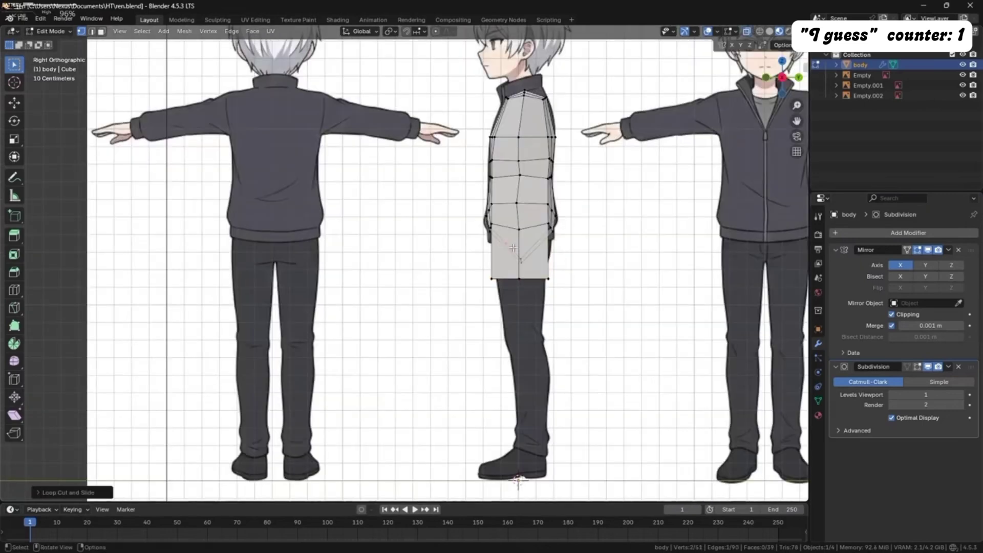
key(g)
click(500, 254)
key(ctrl+r)
click(534, 249)
click(535, 250)
key(g)
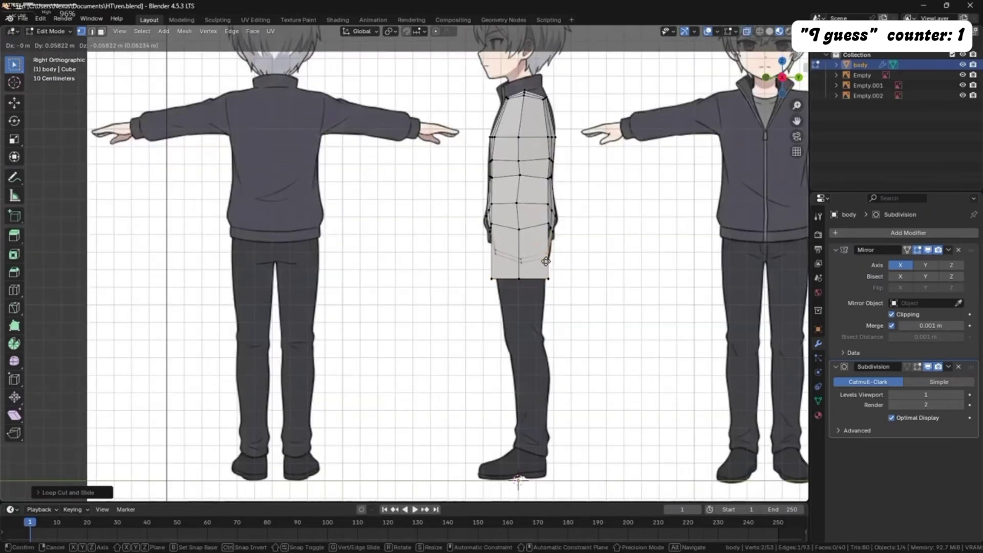
click(544, 261)
Extrude the side edges of the crotch strip down along Z for the inner thigh and flatten them with a Z scale of 0
key(KP_1)
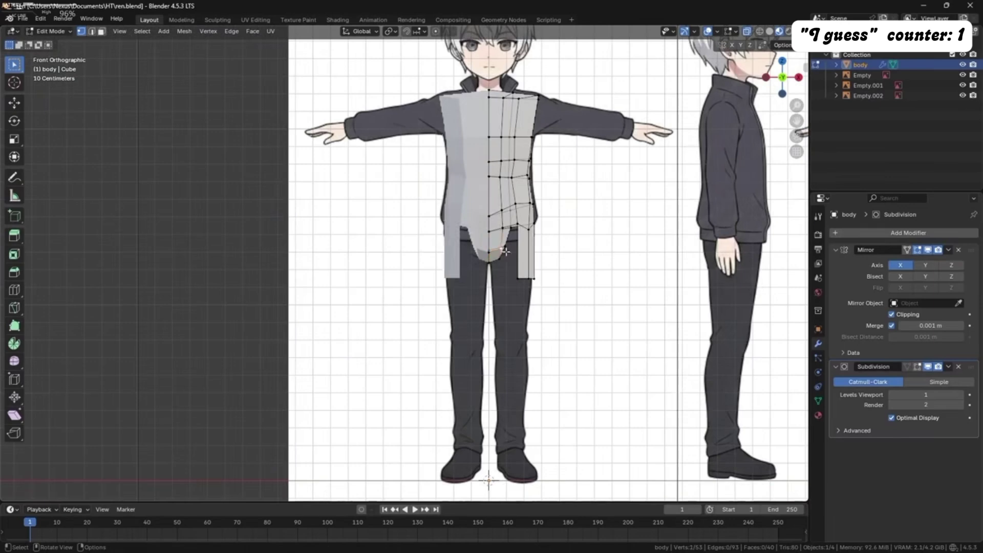
ctrl+click(500, 258)
key(e)
key(z)
click(569, 290)
key(s)
key(z)
key(0)
click(568, 290)
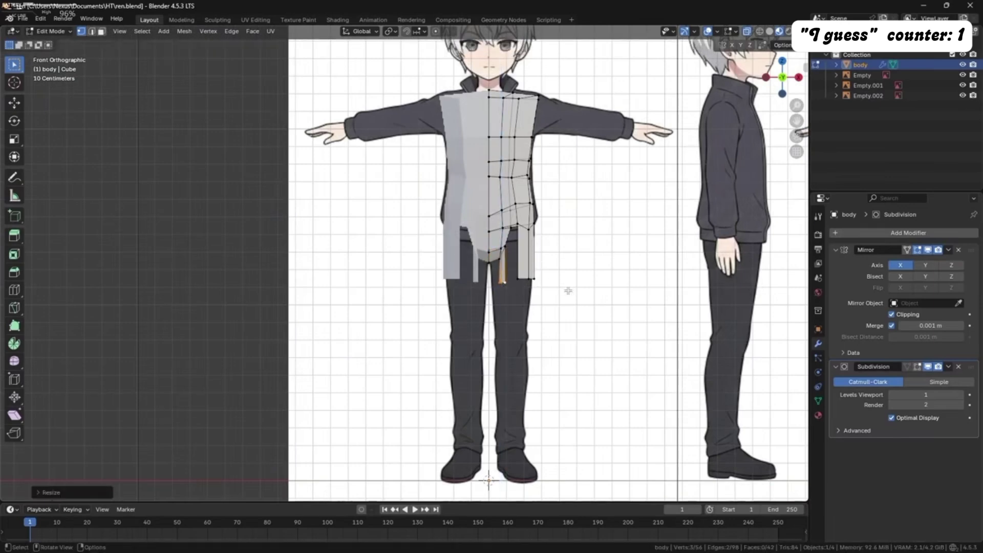
Raise the lowest centre crotch vertex along Z to level it with the vertex beside it
scroll(508, 267, up, 7)
click(423, 248)
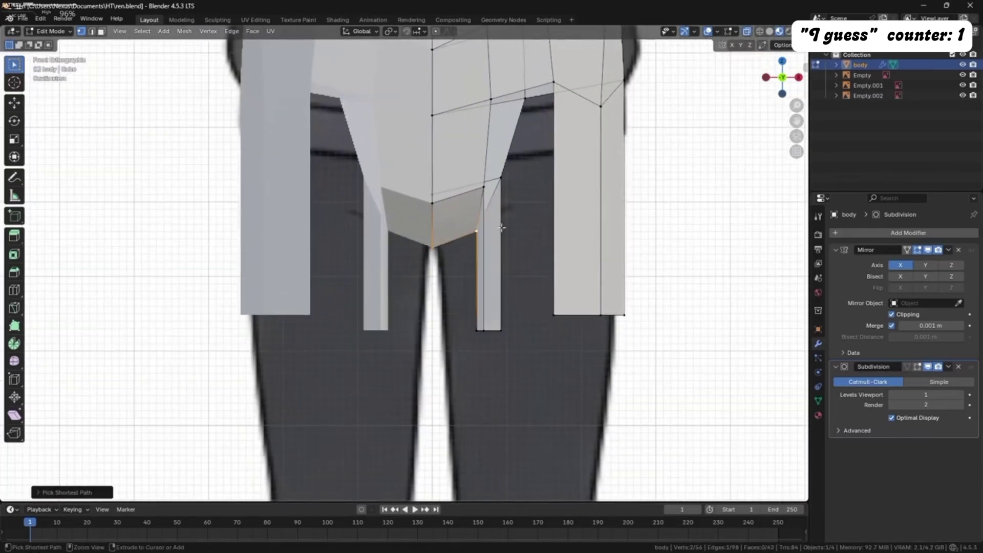
key(g)
key(z)
click(446, 262)
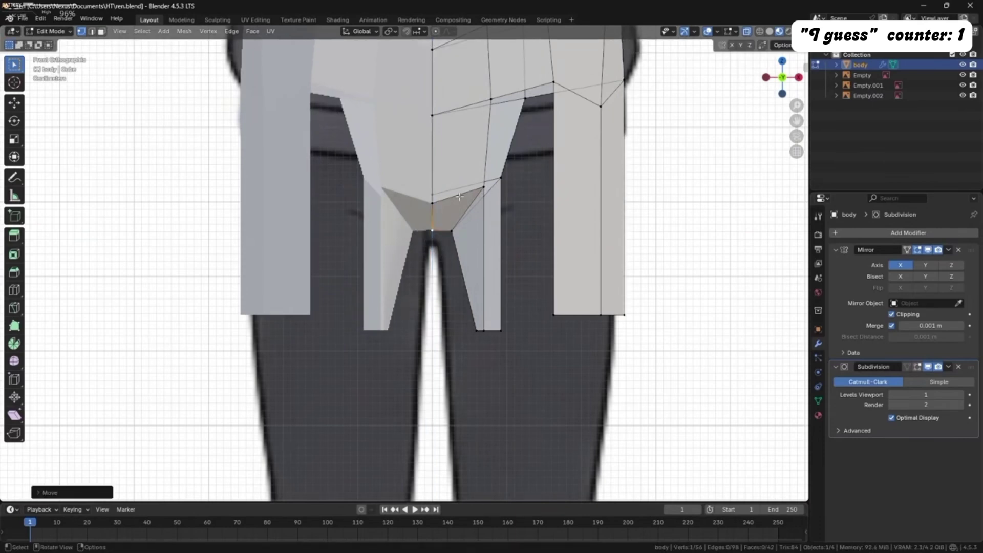
Narrow the crotch strip's upper vertices and bottom edge by scaling them along X
drag(513, 200, 513, 200)
key(s)
key(x)
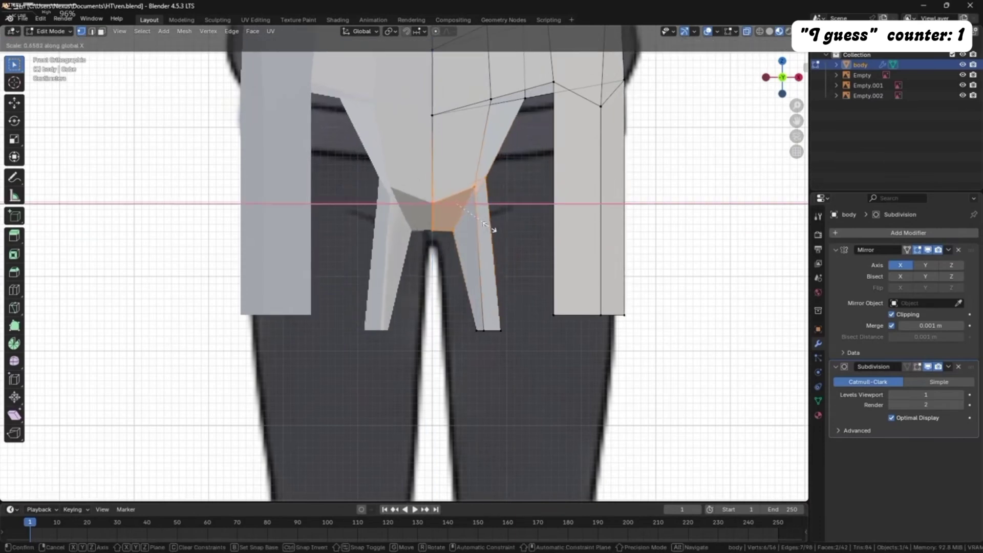
click(484, 234)
key(s)
key(x)
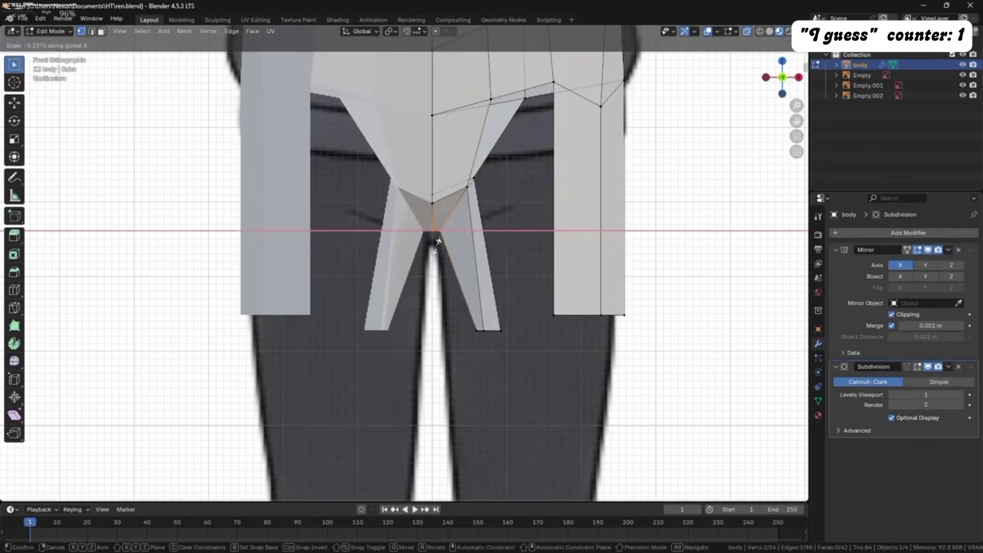
click(443, 207)
Vertex-slide the centre crotch vertices and the hip row vertices to even out their horizontal edges
key(g)
key(g)
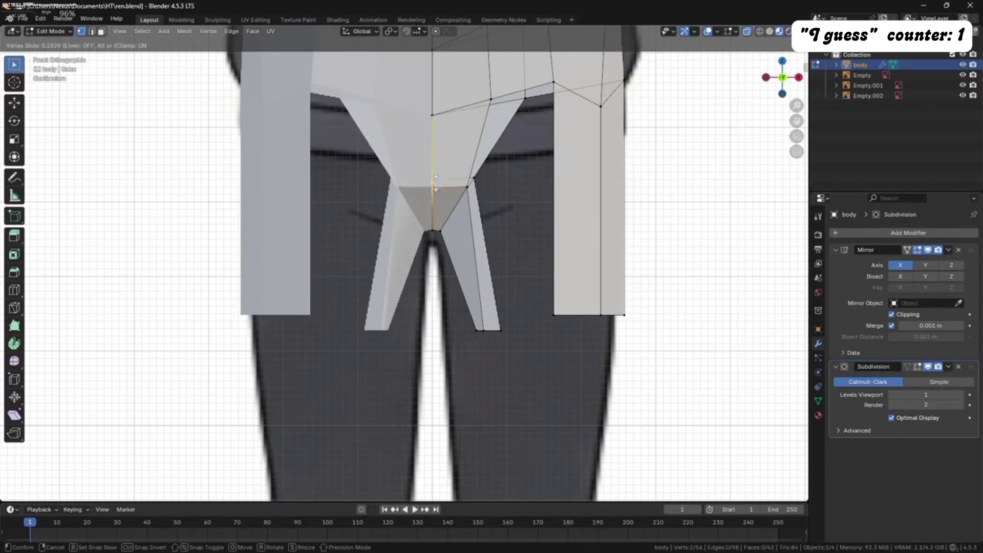
click(530, 119)
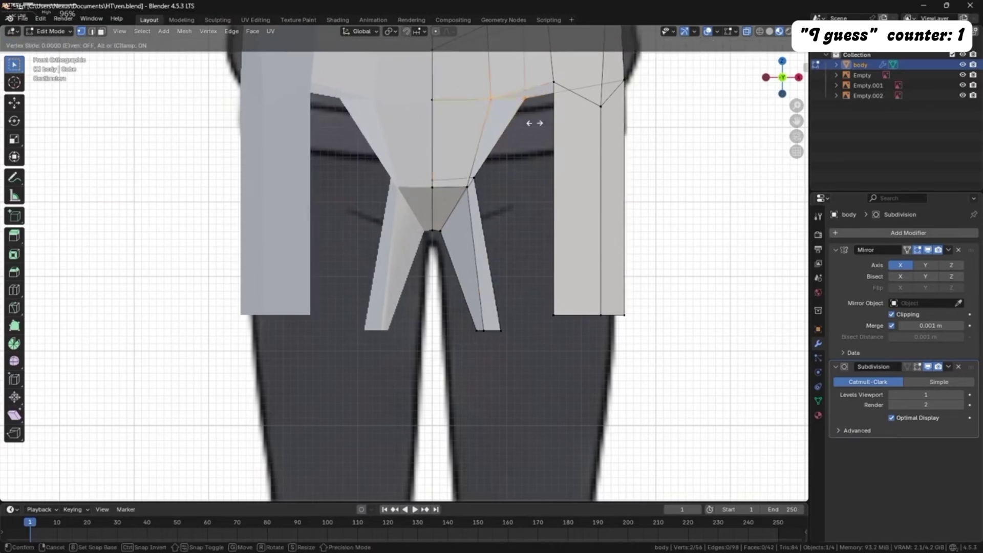
drag(639, 127, 641, 128)
key(g)
key(g)
click(643, 99)
Move the inner thigh strip's lower vertices along X to follow the inner leg outline in the front reference
drag(460, 302, 522, 356)
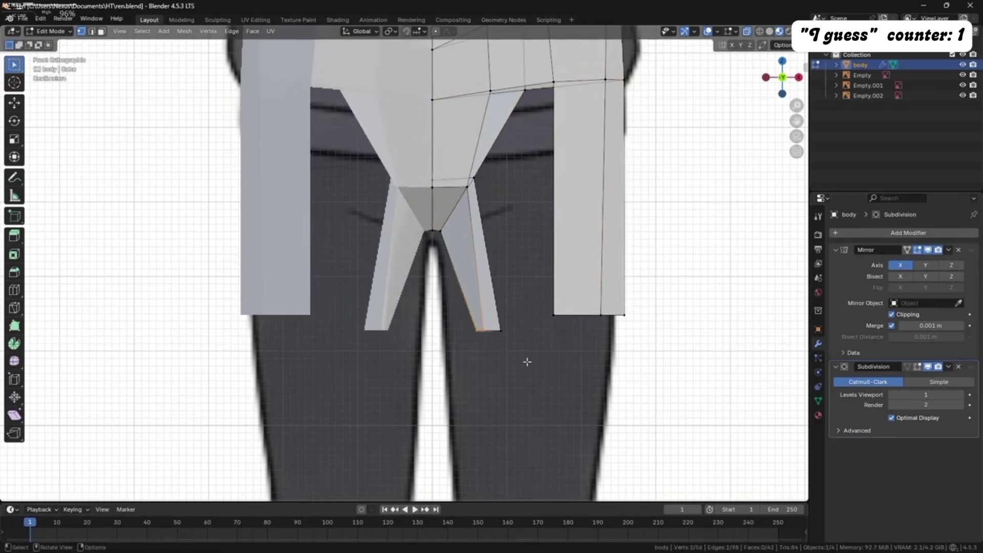
key(g)
key(x)
click(520, 353)
click(457, 331)
key(g)
key(x)
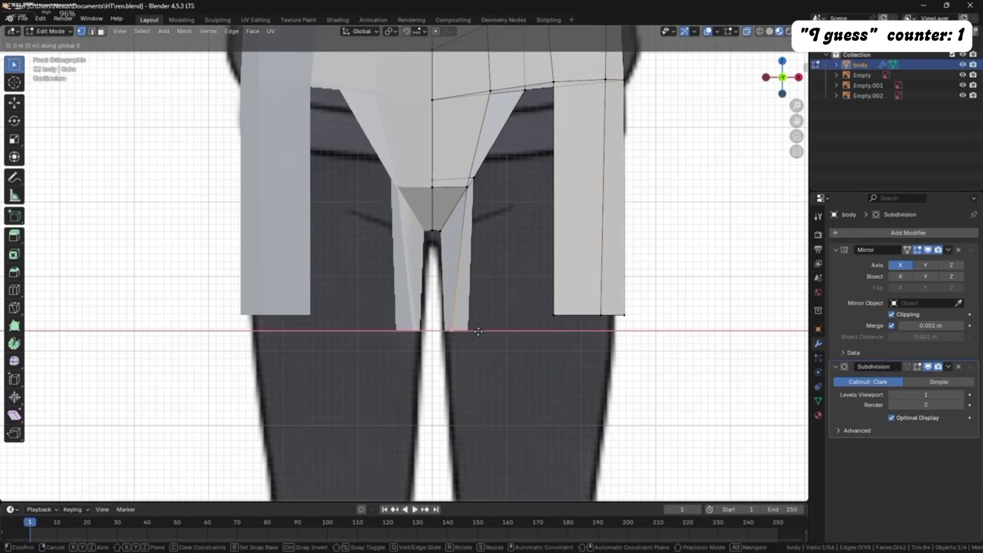
click(492, 326)
Move the outer thigh strip's lower edge onto the leg outline and add a loop cut across the strip at crotch height
drag(529, 277, 686, 326)
key(g)
click(674, 340)
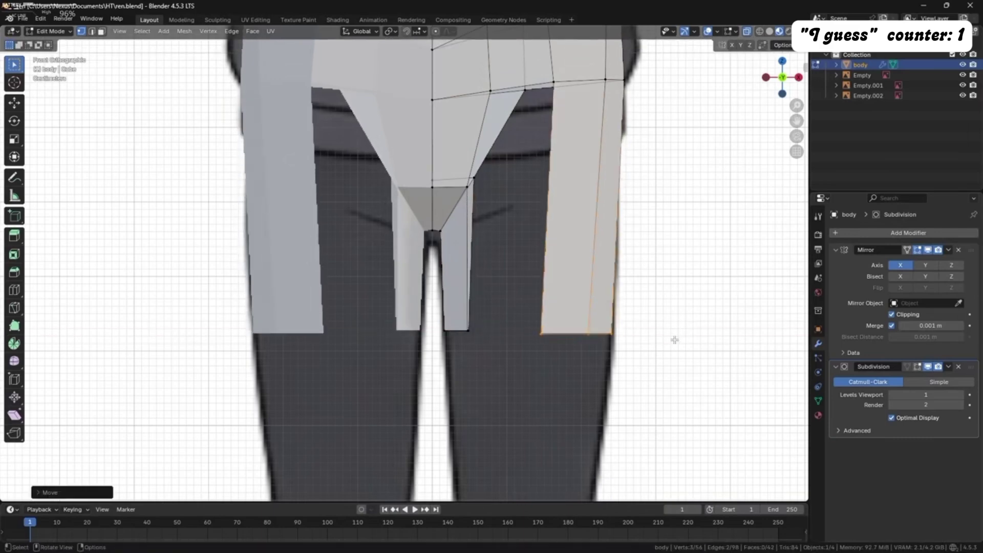
key(ctrl+r)
click(595, 216)
click(593, 197)
Fill the two front faces between the outer and inner thigh strips
click(550, 190)
ctrl+click(470, 188)
key(f)
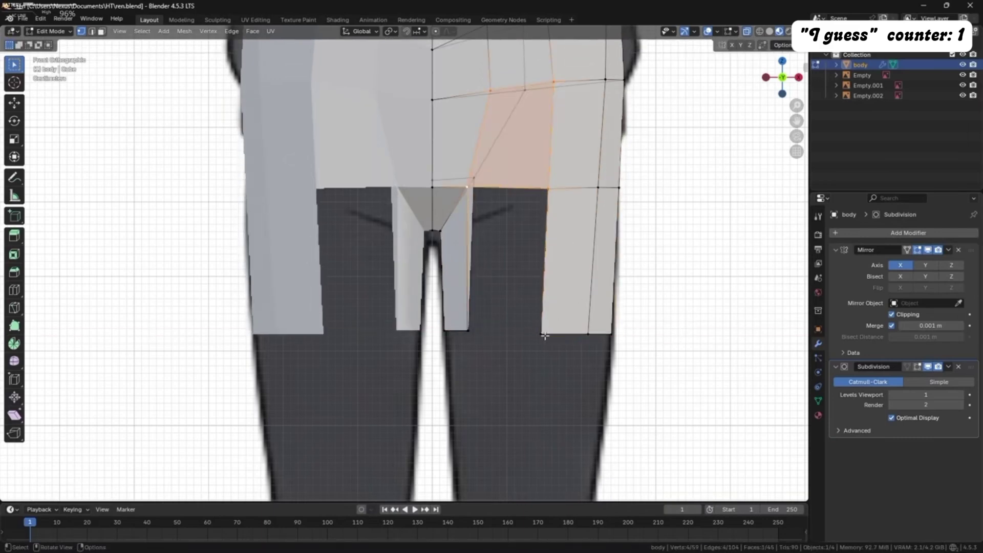
click(544, 336)
ctrl+click(480, 337)
key(f)
middle_drag(602, 345, 530, 287)
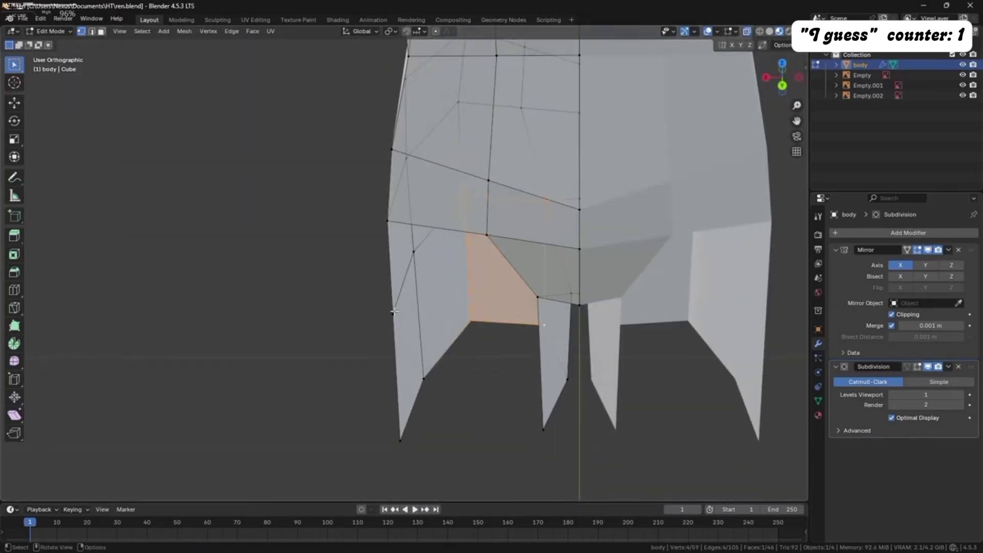
Fill the two faces between the outer and inner thigh strips on the back of the leg
key(KP_1)
key(KP_3)
key(KP_6)
key(KP_6)
key(KP_6)
key(KP_6)
key(KP_6)
key(alt+z)
click(457, 187)
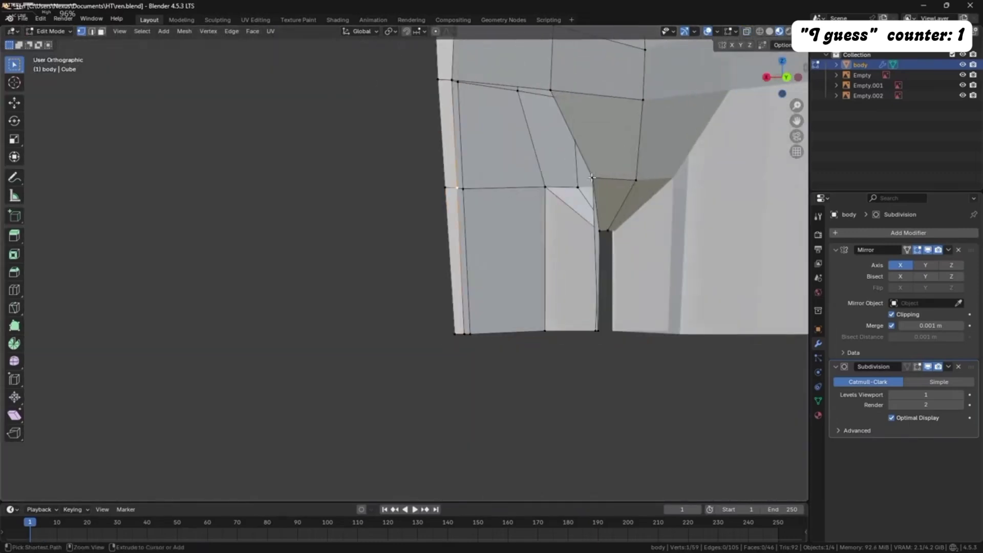
ctrl+click(592, 177)
key(f)
click(464, 335)
ctrl+click(599, 332)
key(f)
Scale the thigh's open rim along Y to match the leg's depth in the side reference
key(KP_1)
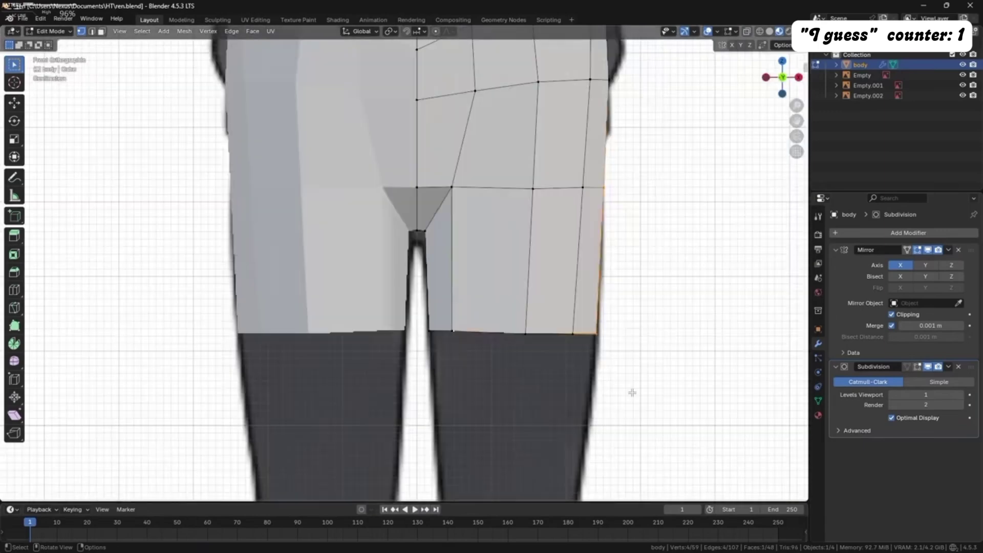
key(KP_3)
key(alt+z)
key(s)
key(y)
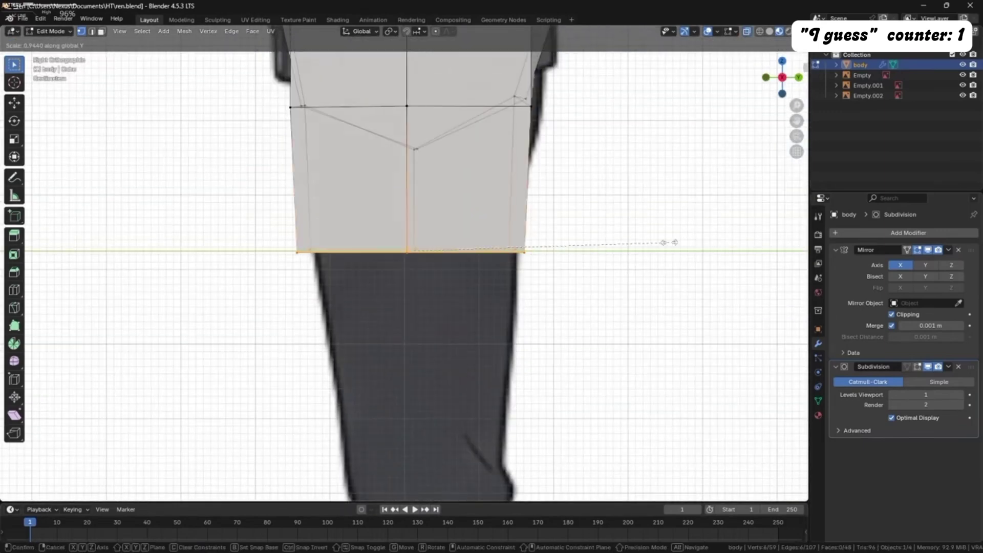
click(645, 242)
Extrude the thigh's open rim down to just above the knee in front view
key(KP_1)
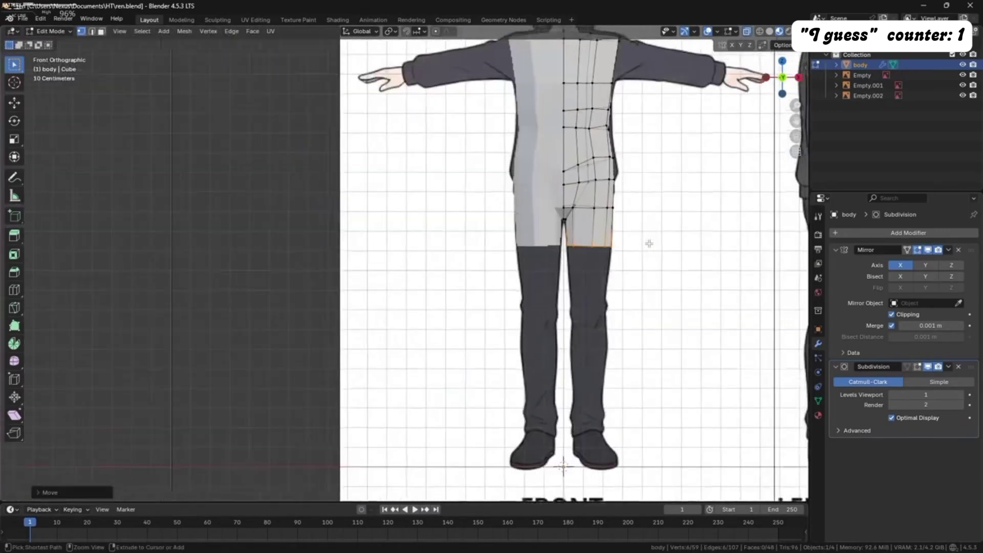
scroll(520, 190, up, 2)
key(e)
click(523, 245)
scroll(527, 244, up, 4)
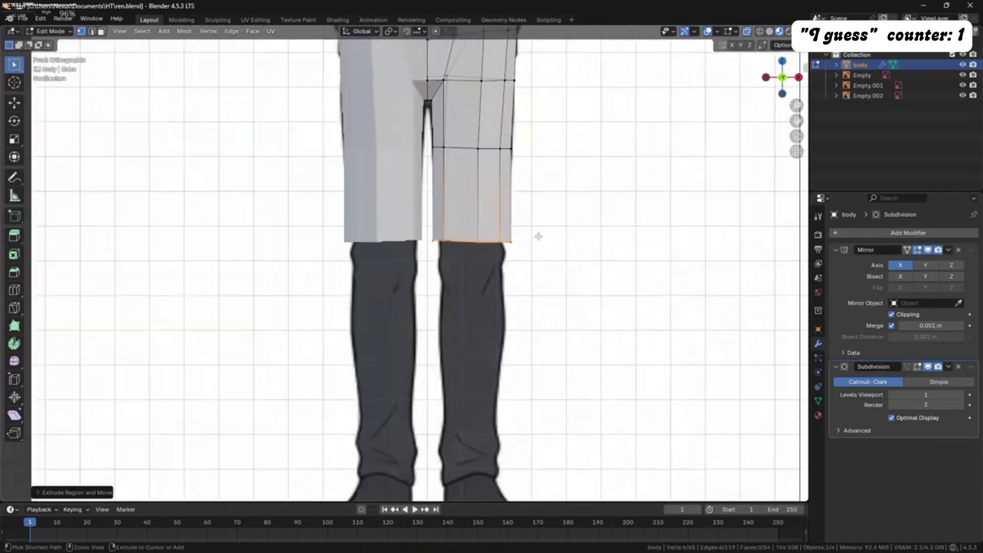
Resize the rim above the knee and shift it along Y to match the side reference
key(KP_3)
key(g)
key(y)
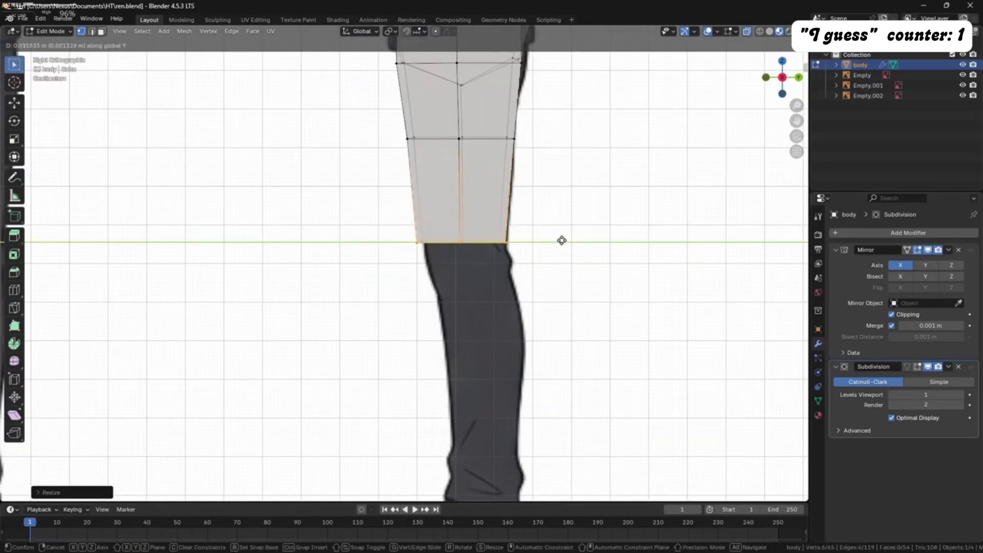
click(585, 246)
key(g)
key(y)
click(588, 246)
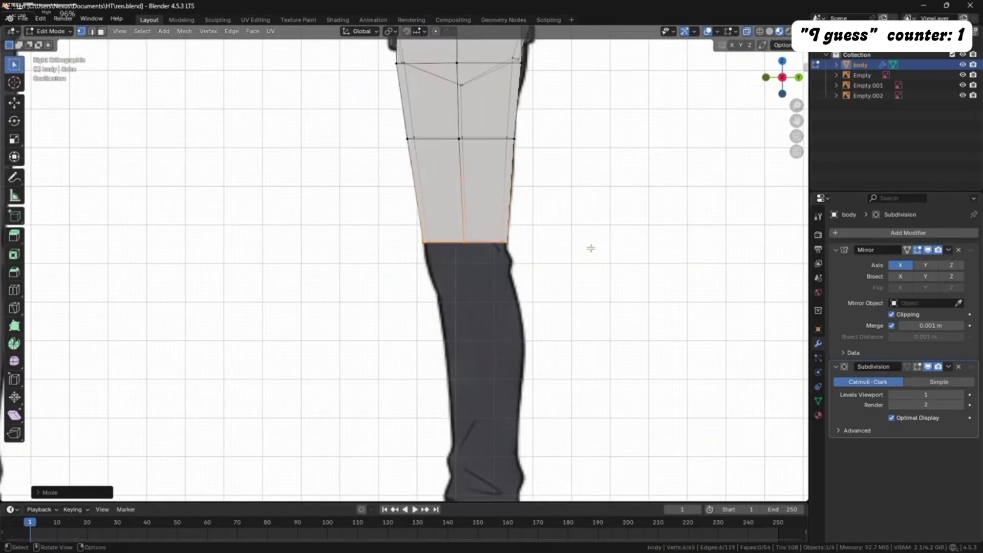
Extrude the leg rim a short distance down along Z to form the knee section
key(KP_1)
shift+middle_drag(590, 248, 533, 175)
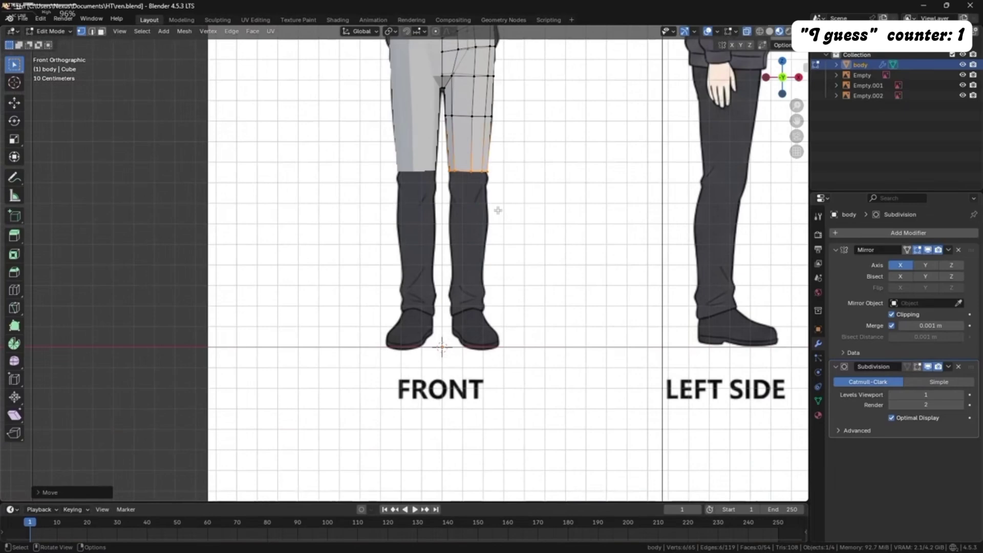
scroll(497, 210, up, 2)
key(e)
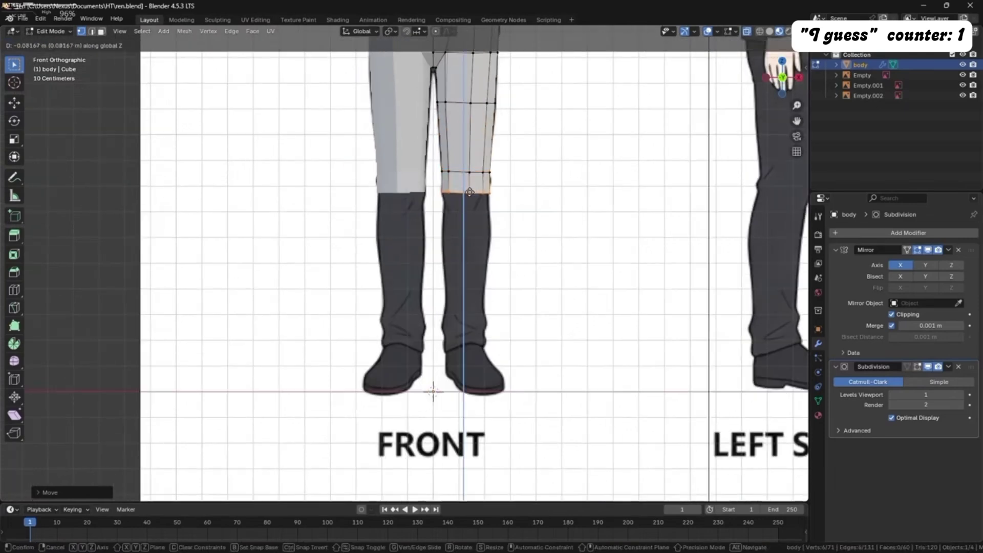
click(470, 203)
Extrude the knee rim down along Z to the lower calf and scale the new rim down
key(e)
key(z)
click(477, 304)
key(s)
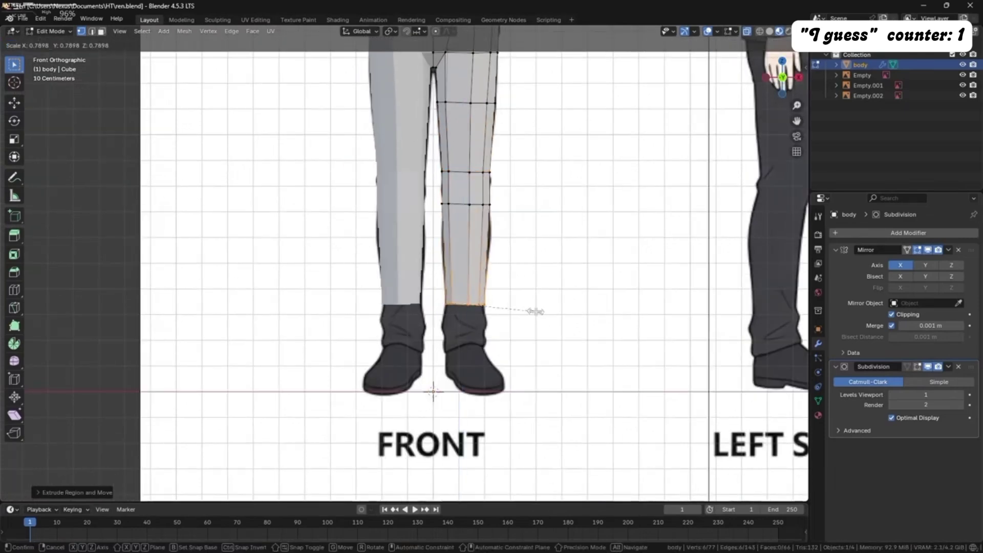
click(534, 310)
Shift the rims below the knee and at the lower calf along Y to follow the leg in the side reference
key(KP_3)
key(g)
key(y)
click(553, 312)
alt+click(450, 203)
key(g)
key(y)
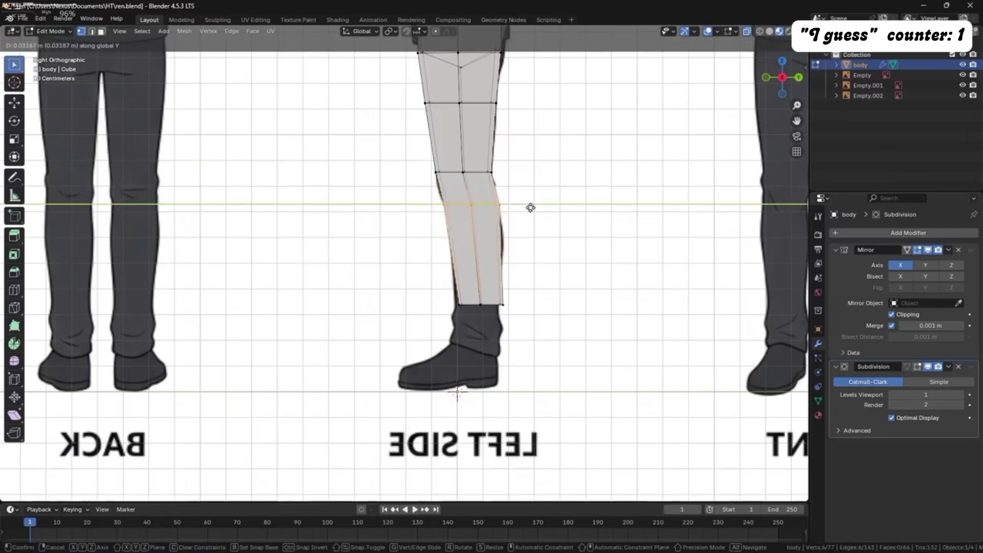
click(525, 206)
alt+click(482, 305)
key(g)
key(y)
click(577, 314)
Extrude the lower calf rim down along Z to the ankle and scale it to fit the reference
key(KP_1)
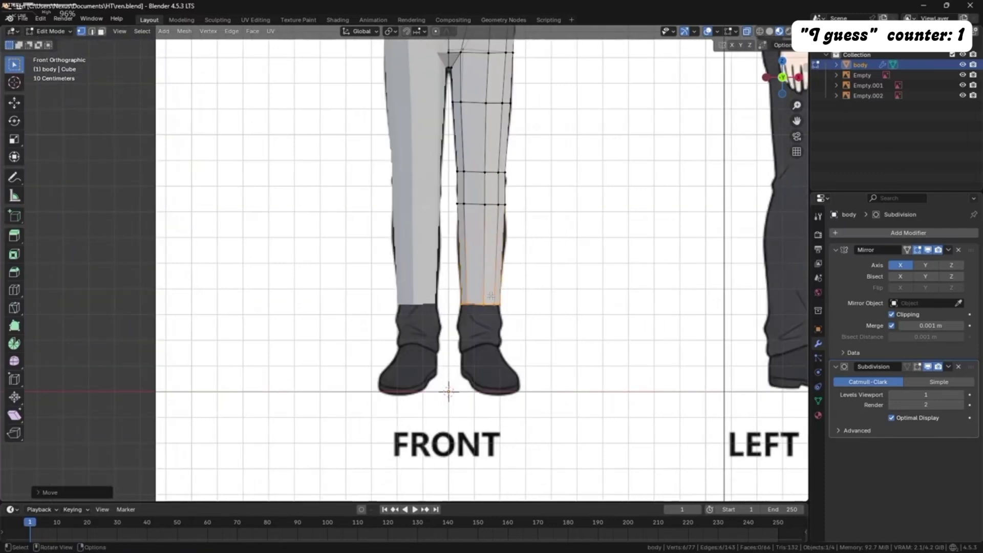
key(g)
key(z)
click(552, 338)
key(s)
click(553, 338)
key(KP_3)
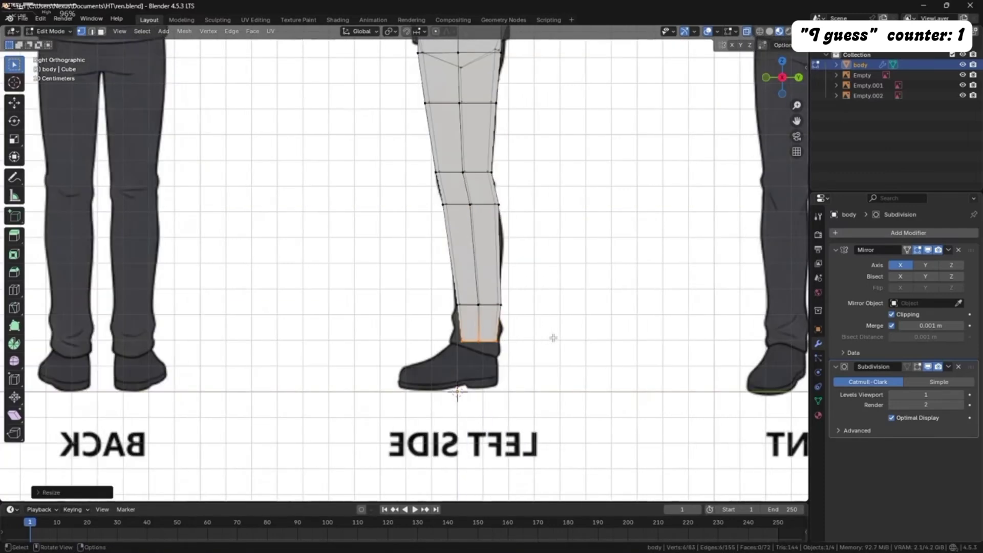
Extrude the back half of the ankle rim down toward the sole to form the heel
key(e)
click(533, 386)
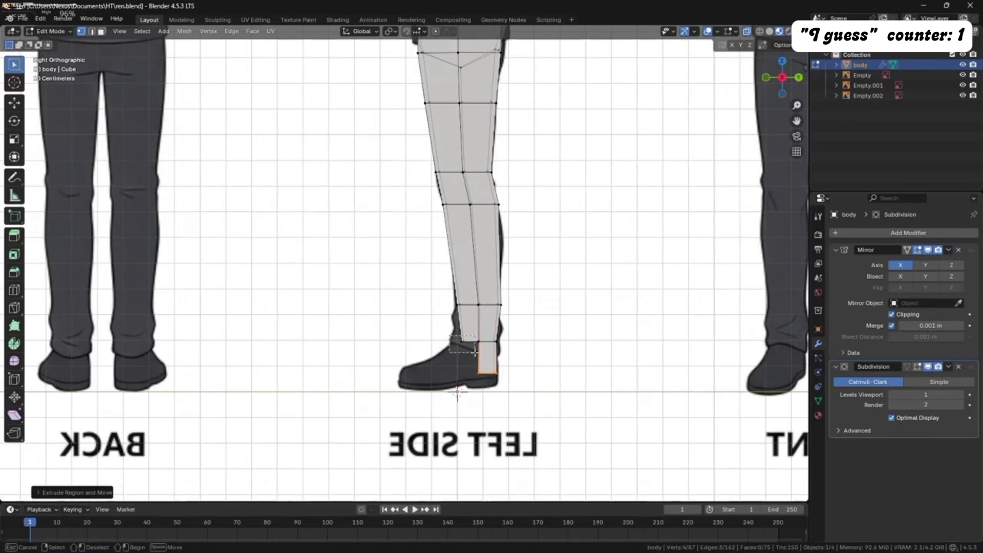
click(459, 340)
key(g)
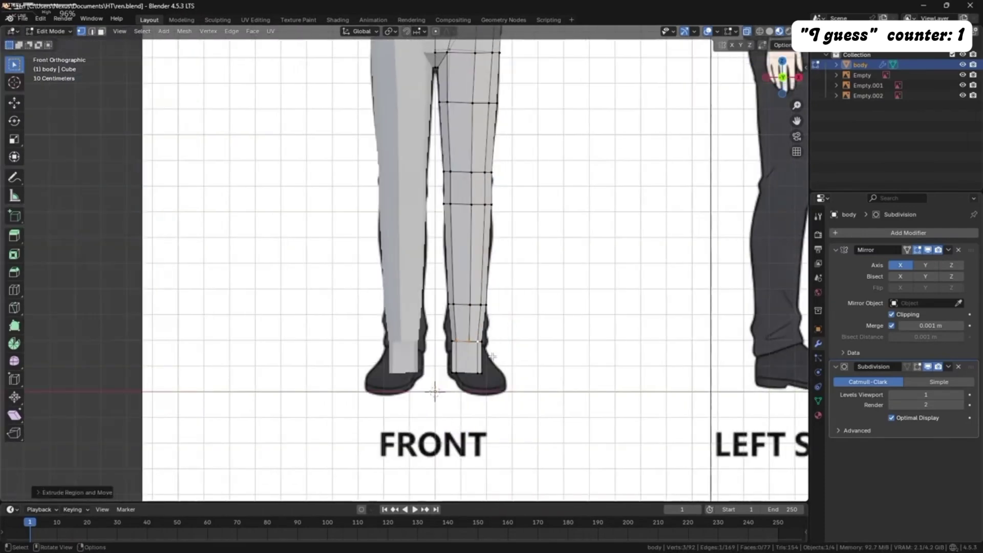
alt+click(464, 347)
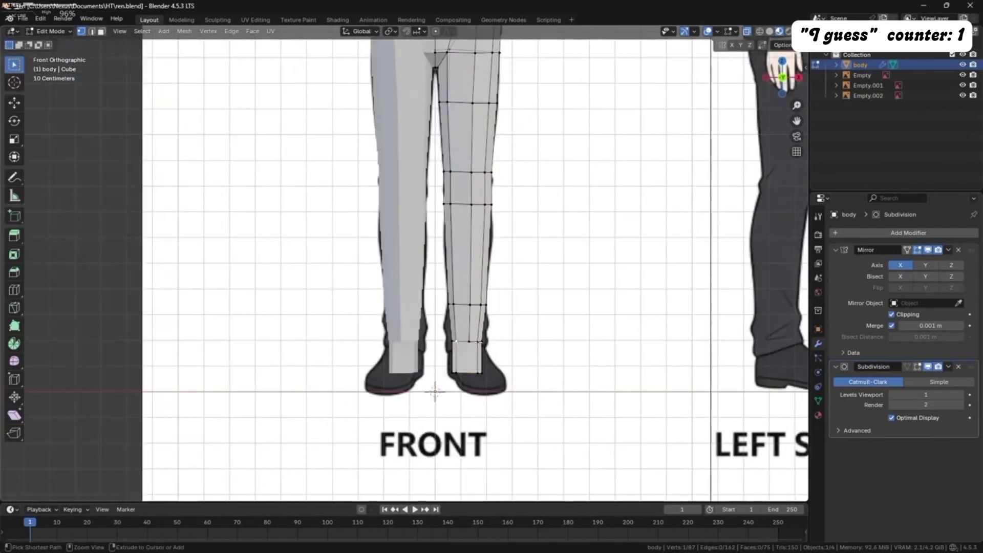
middle_drag(435, 392, 536, 422)
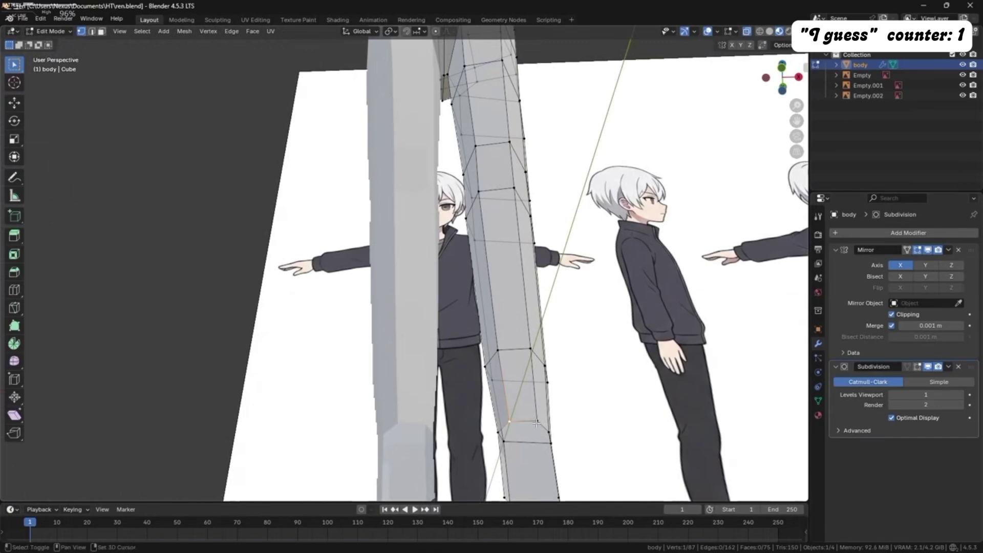
Extrude the front ankle edge forward along the instep to the toe and down along Z, following the side reference
key(g)
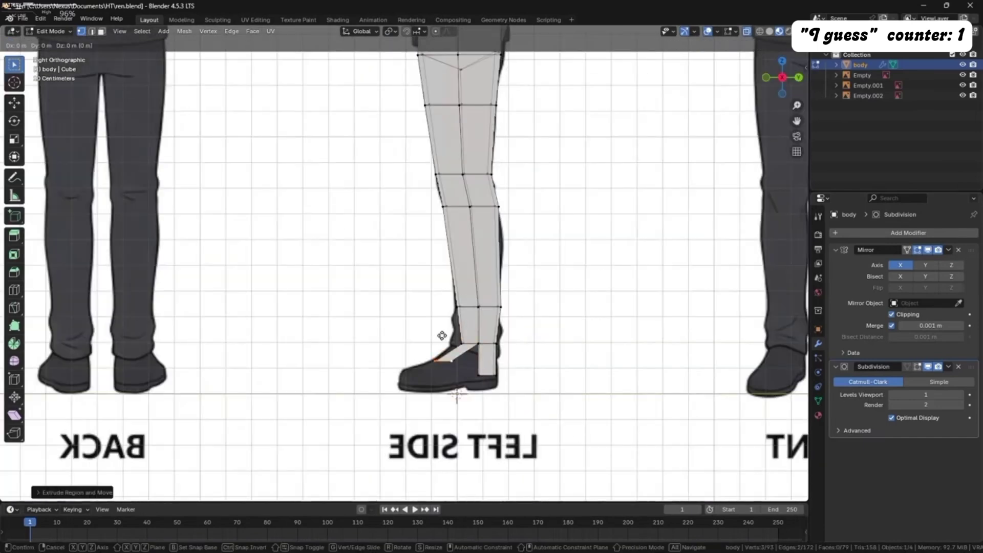
click(419, 346)
key(e)
key(z)
click(419, 382)
middle_drag(459, 481, 458, 394)
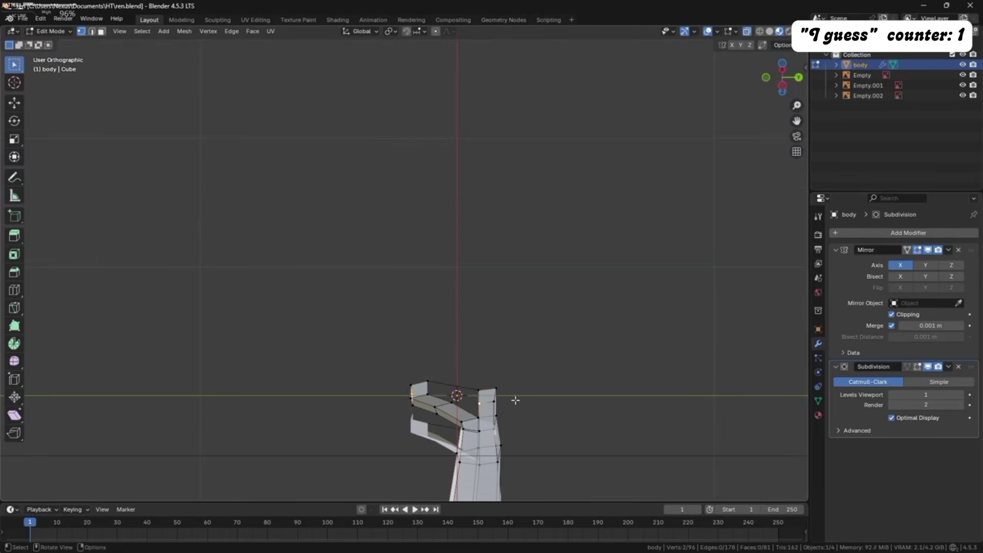
Connect the lower corners of the toe and heel with an edge and split it with a loop cut
ctrl+click(479, 406)
key(f)
middle_drag(480, 406, 497, 396)
key(KP_3)
key(ctrl+r)
right_click(478, 395)
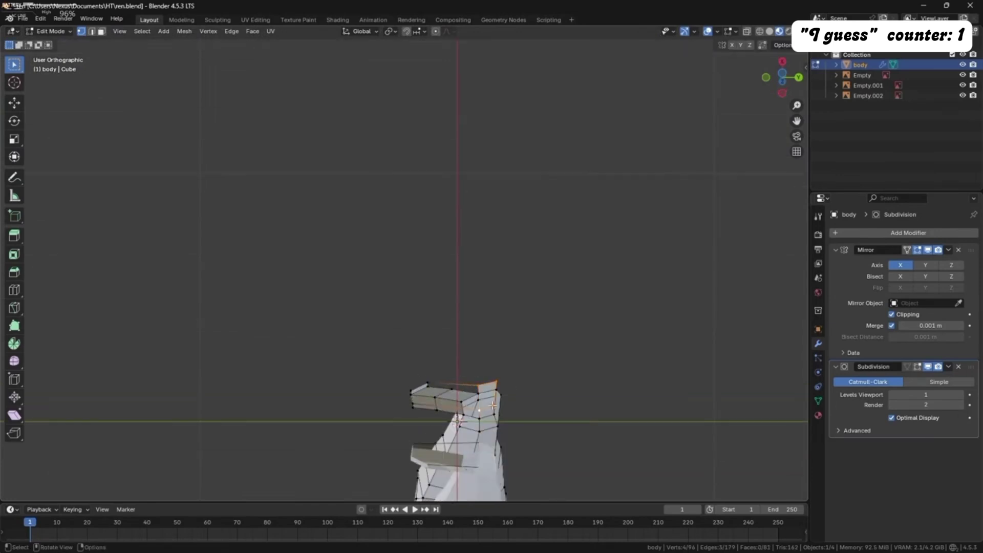
key(KP_3)
middle_drag(447, 401, 444, 36)
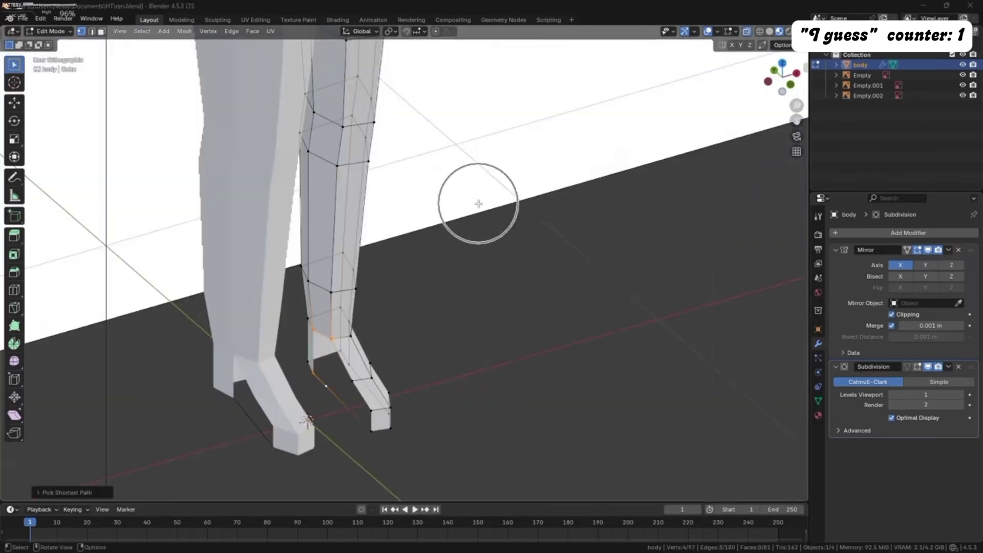
Fill the open sides of the foot between heel, instep and toe with faces, adding cuts to keep quads
click(479, 203)
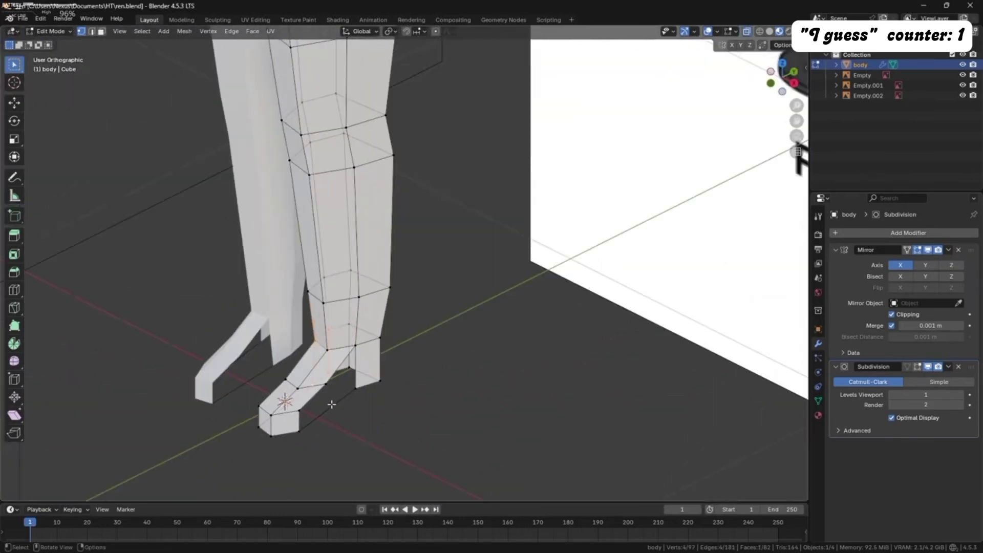
mouse_move(332, 405)
middle_down()
mouse_move(332, 287)
mouse_move(332, 405)
middle_up()
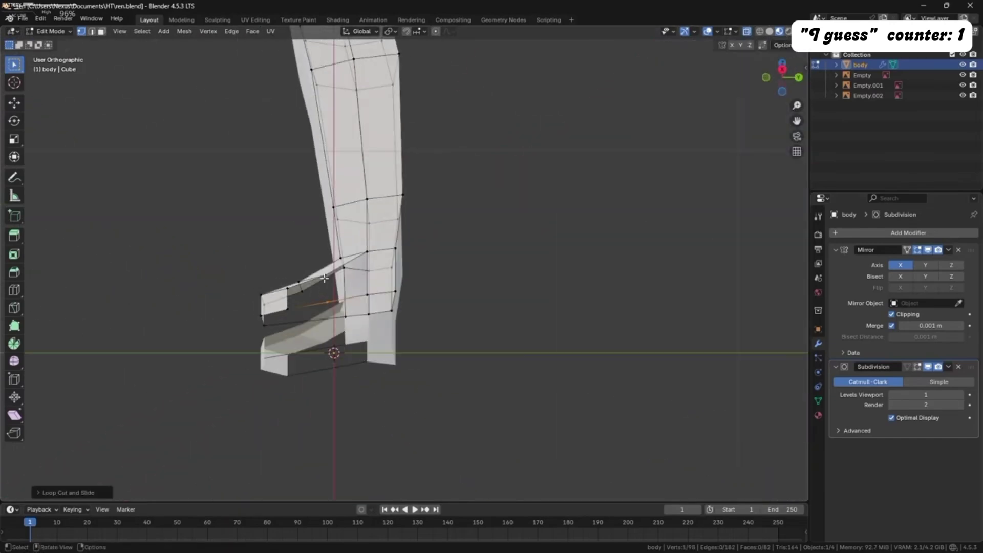
ctrl+click(367, 251)
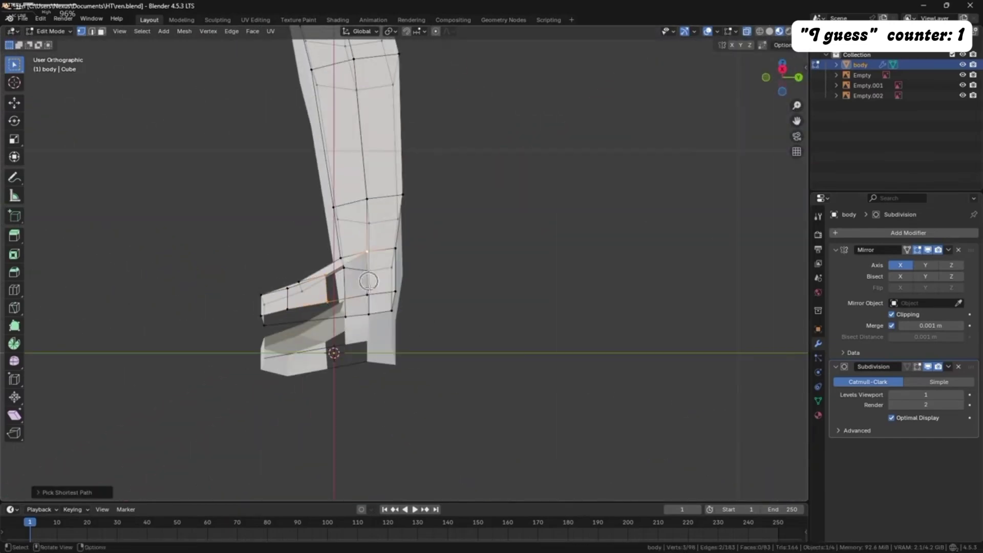
shift+click(367, 294)
key(f)
middle_drag(483, 323, 379, 316)
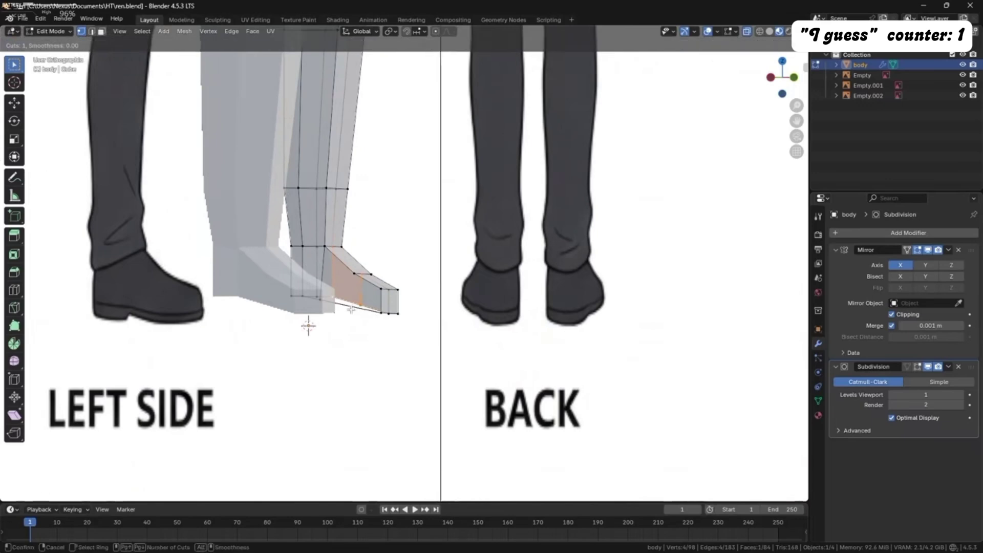
click(349, 272)
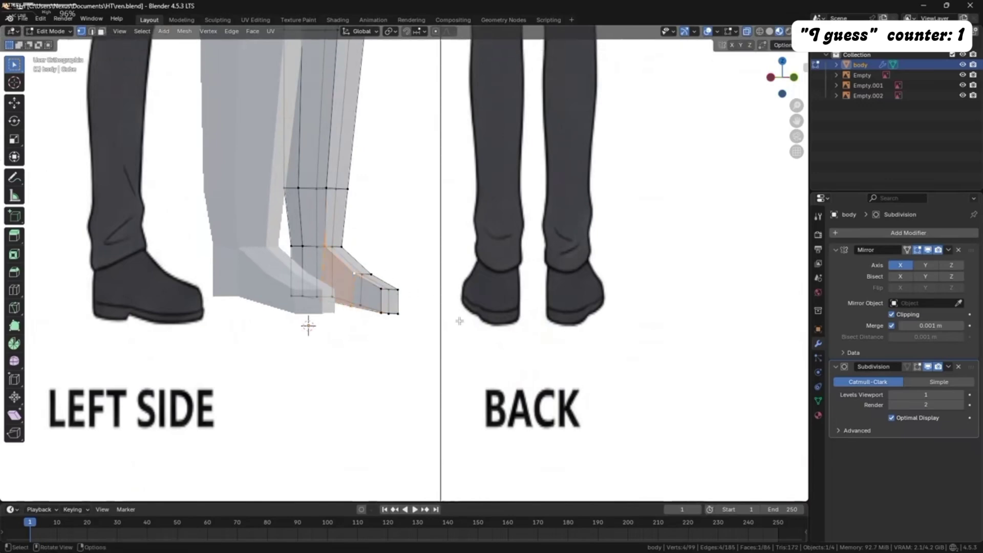
Shift the upper toe vertices outward along X to follow the shoe in the front reference
key(KP_1)
middle_drag(358, 287, 419, 256)
key(KP_1)
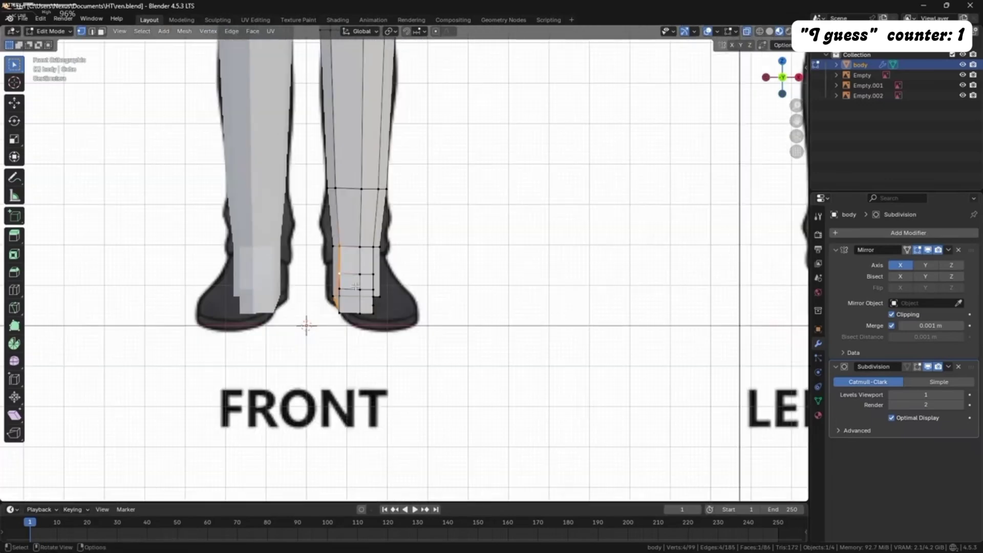
key(g)
key(x)
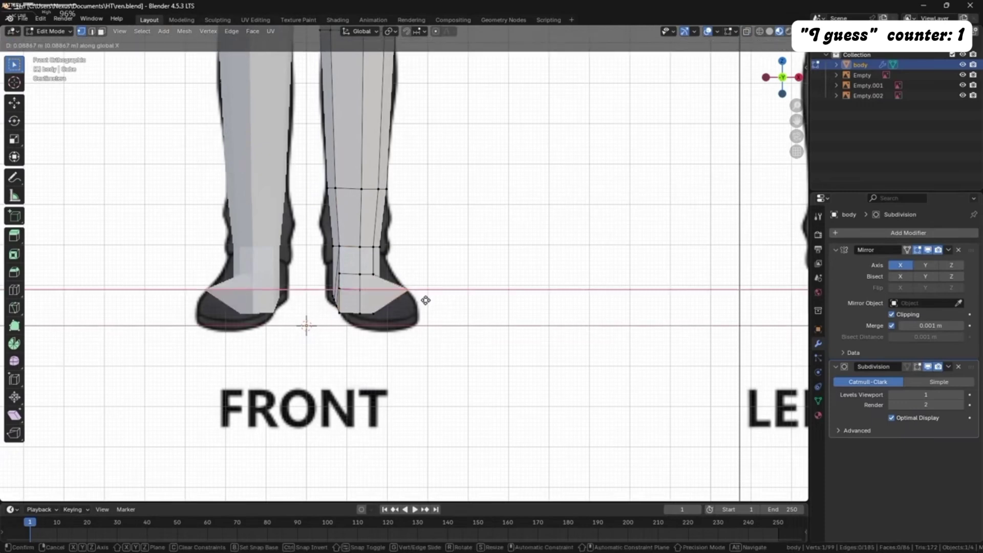
click(425, 301)
drag(335, 282, 365, 300)
key(g)
key(x)
click(385, 300)
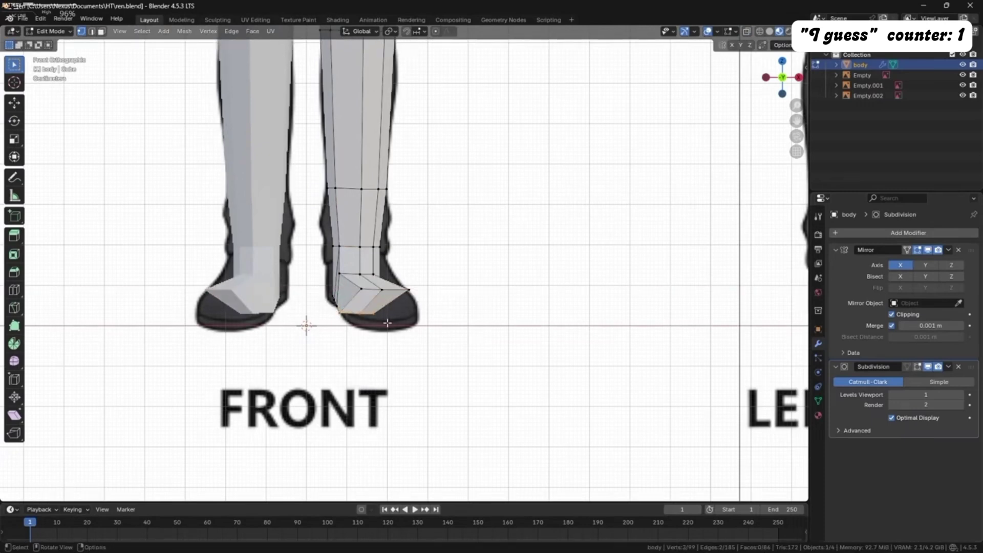
Shift the lower toe edge outward along X and scale it wider along X to match the shoe
key(g)
key(x)
click(418, 329)
key(s)
key(x)
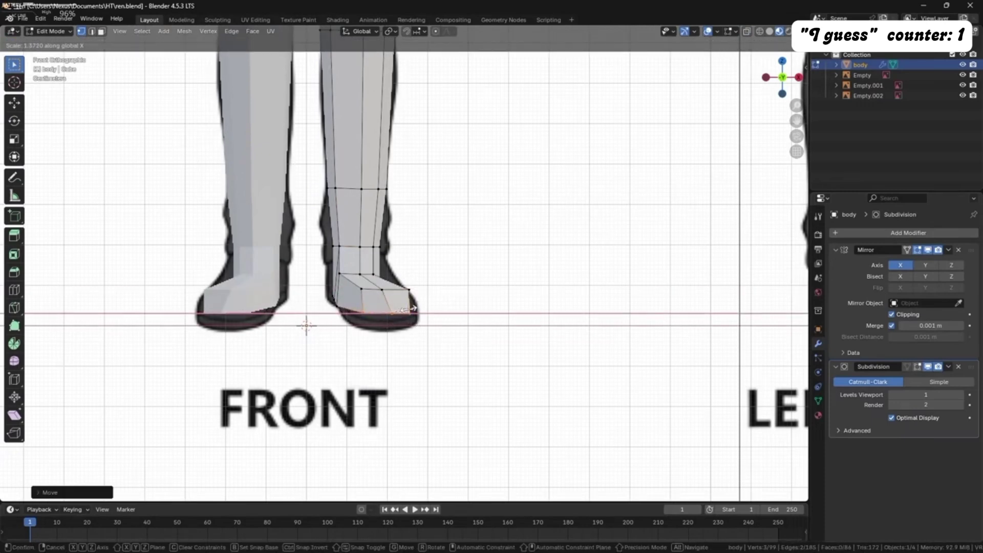
click(430, 334)
Slide the middle lower toe vertex along its edge and shift the inner sole vertex along X
click(392, 313)
key(g)
key(g)
click(385, 311)
key(g)
key(x)
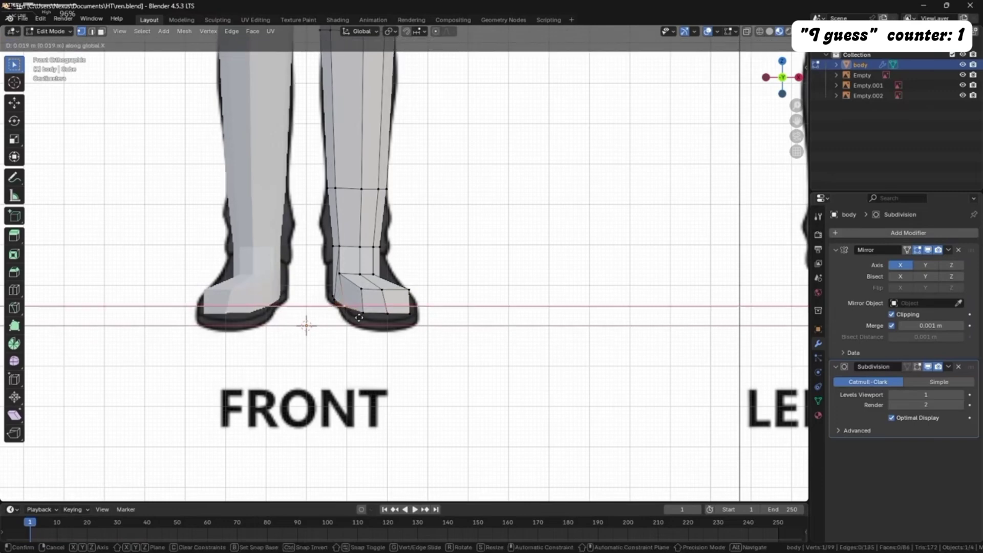
click(356, 314)
Shift the instep row and the front ankle row outward along X to angle the foot like the front reference
drag(329, 282, 415, 267)
key(g)
key(x)
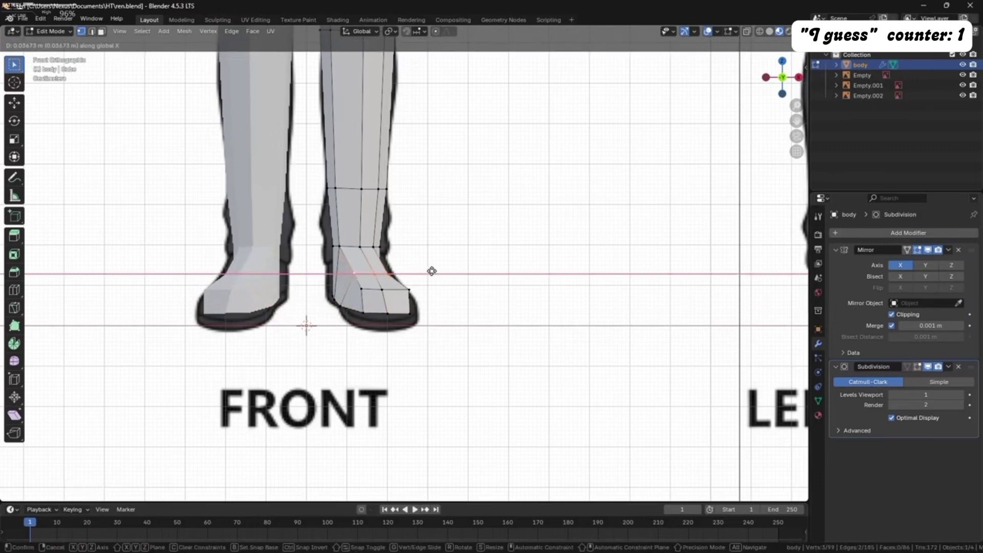
click(432, 272)
click(374, 247)
ctrl+click(339, 246)
key(g)
key(x)
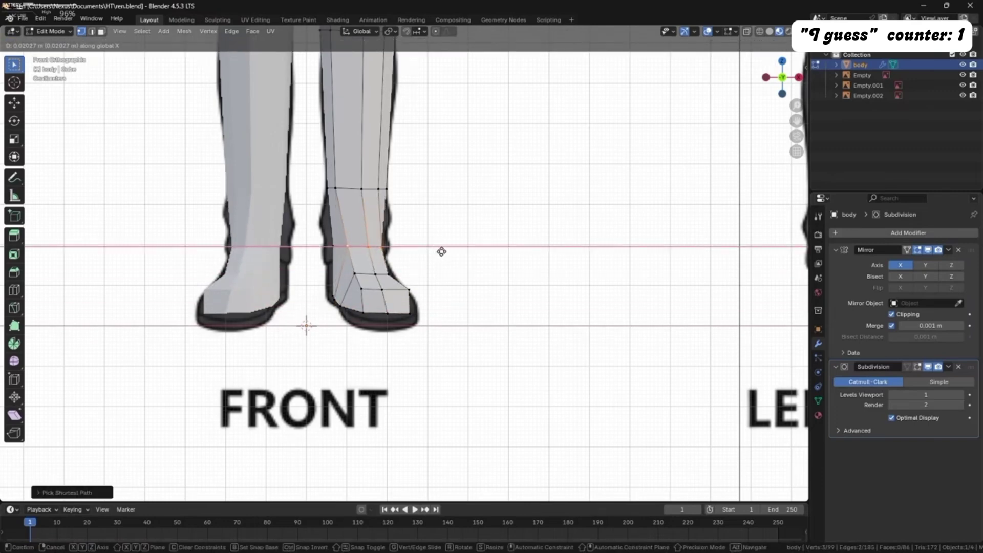
click(429, 258)
key(g)
key(x)
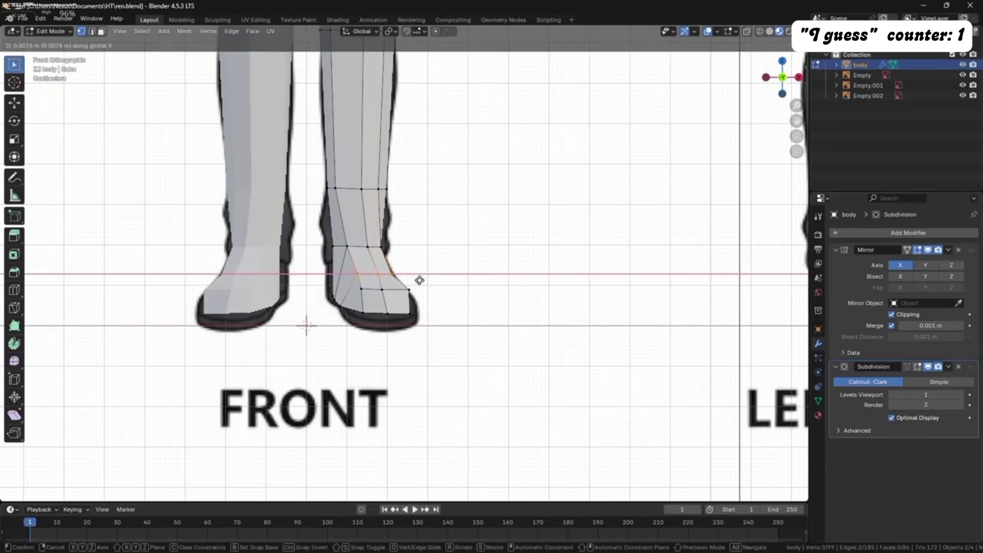
click(419, 279)
Slide the inner toe vertices along their edges and shift the upper outer toe vertices outward along X
click(363, 289)
shift+click(364, 313)
key(g)
key(g)
drag(371, 281, 424, 293)
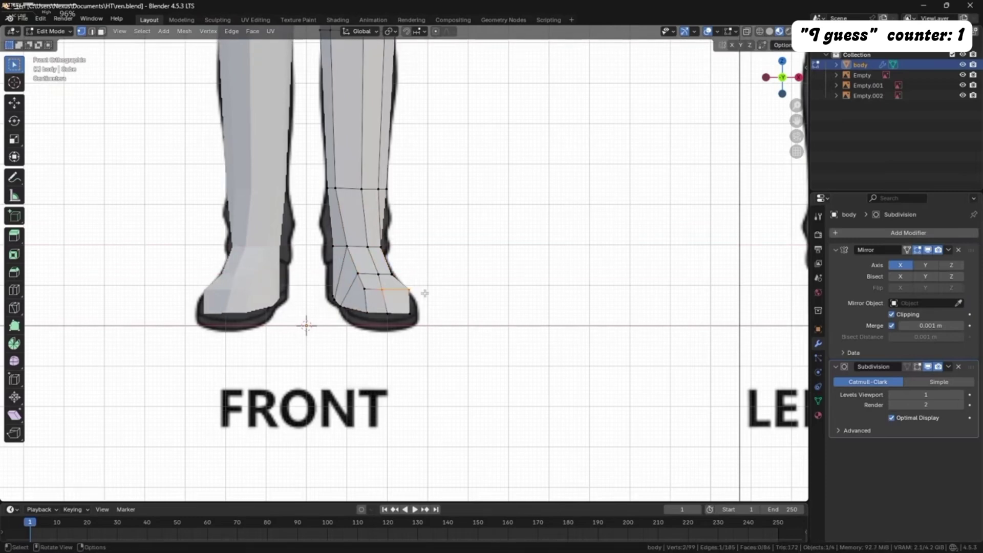
key(g)
key(x)
click(429, 293)
Adjust the lower toe vertices along X to follow the shoe's width in the front reference
key(g)
drag(360, 306, 421, 323)
key(x)
click(386, 324)
key(g)
key(x)
click(424, 322)
key(KP_4)
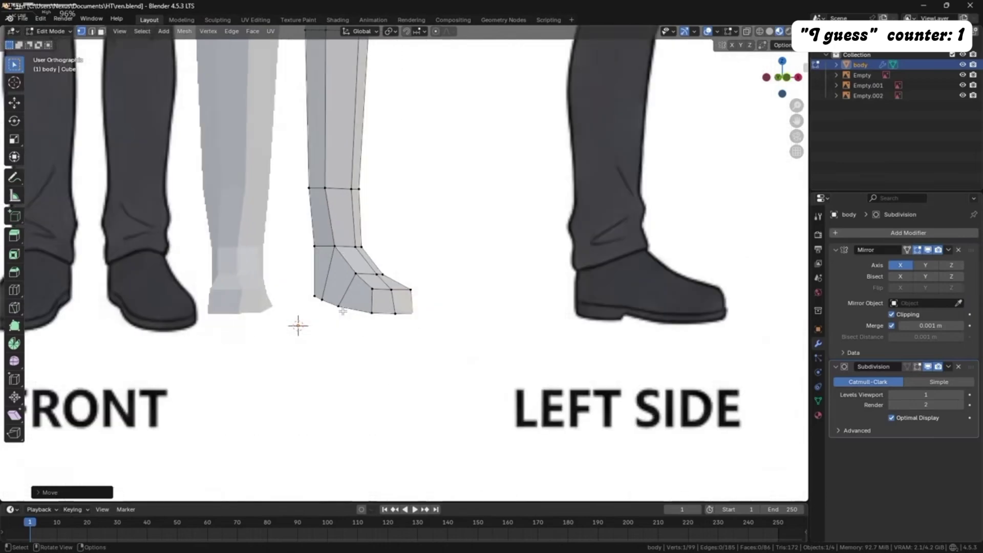
Shift the foot's outer side vertices outward along X to give the instep more width
key(KP_3)
middle_drag(484, 341, 508, 303)
key(g)
key(x)
click(526, 328)
key(g)
key(x)
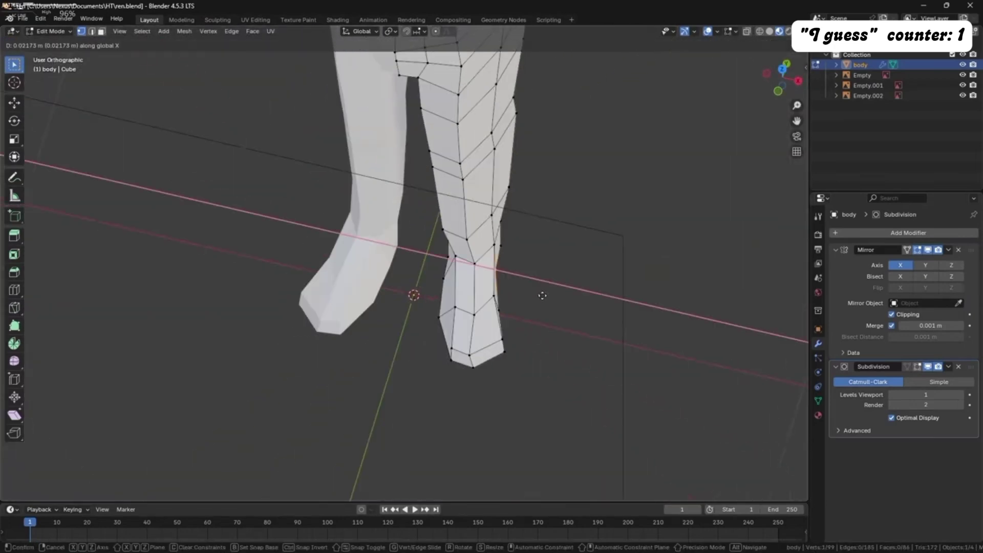
click(547, 295)
Slide the middle instep vertex up along its edge toward the ankle
click(475, 315)
key(g)
key(g)
click(521, 324)
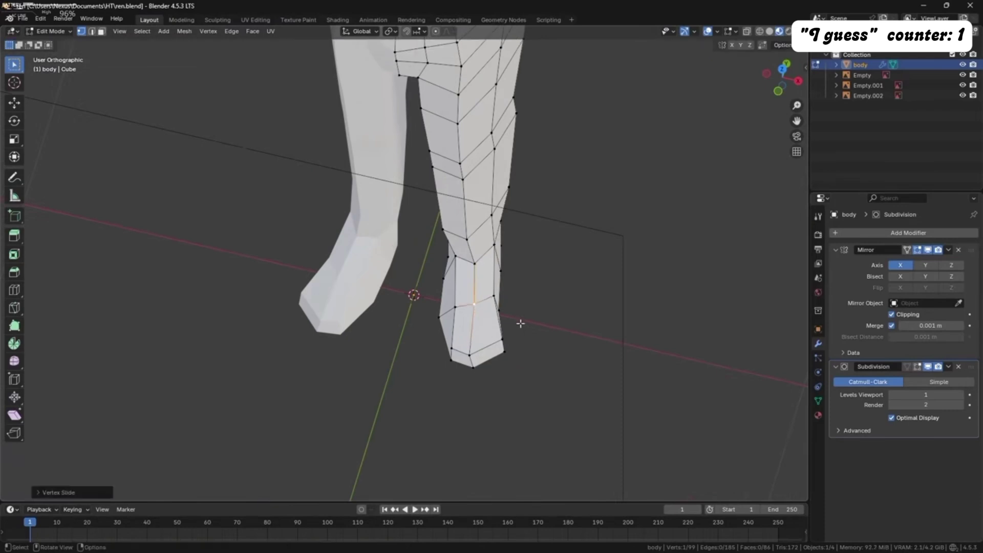
Shift the foot's inner sole and inner heel vertices along X to fit the front reference
key(KP_1)
key(g)
key(x)
click(457, 324)
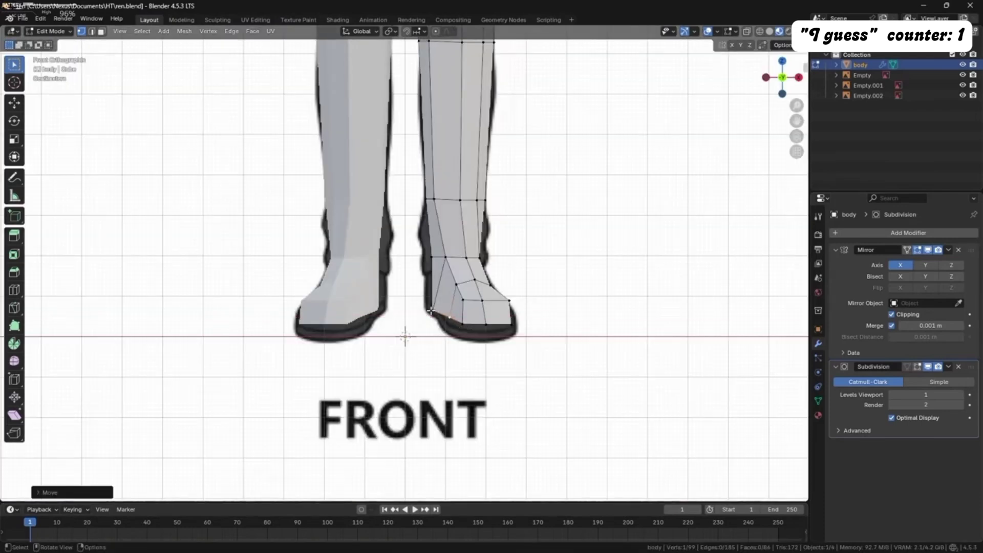
click(435, 313)
key(g)
key(x)
click(447, 333)
Slide the outer back vertices at the ankle and heel along their edges to round the heel
middle_drag(447, 334, 451, 332)
click(435, 318)
key(g)
key(g)
click(449, 311)
click(435, 351)
key(g)
key(g)
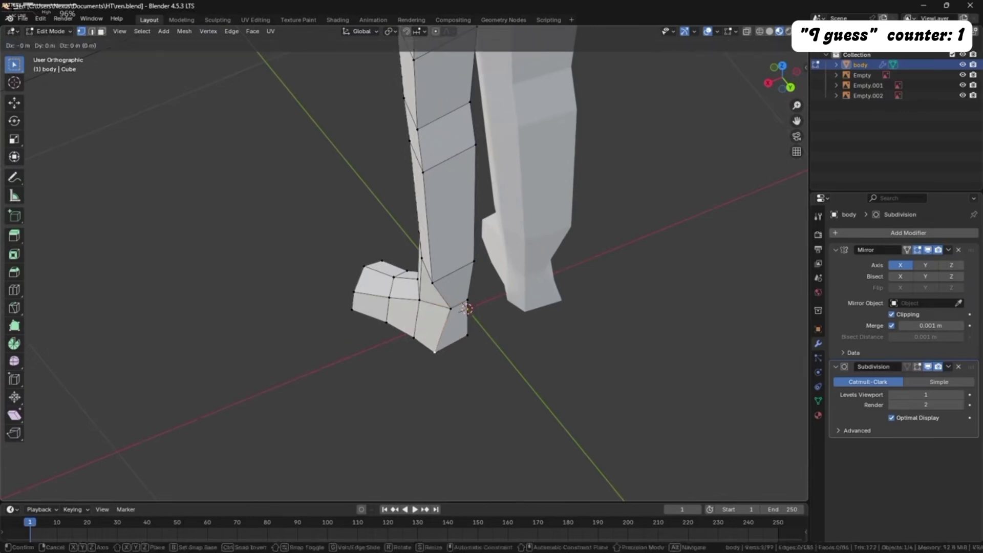
click(449, 345)
Slide the vertical edge loop running down the back outer side of the leg to even its spacing
ctrl+middle_drag(456, 286, 453, 354)
alt+click(450, 169)
key(g)
key(g)
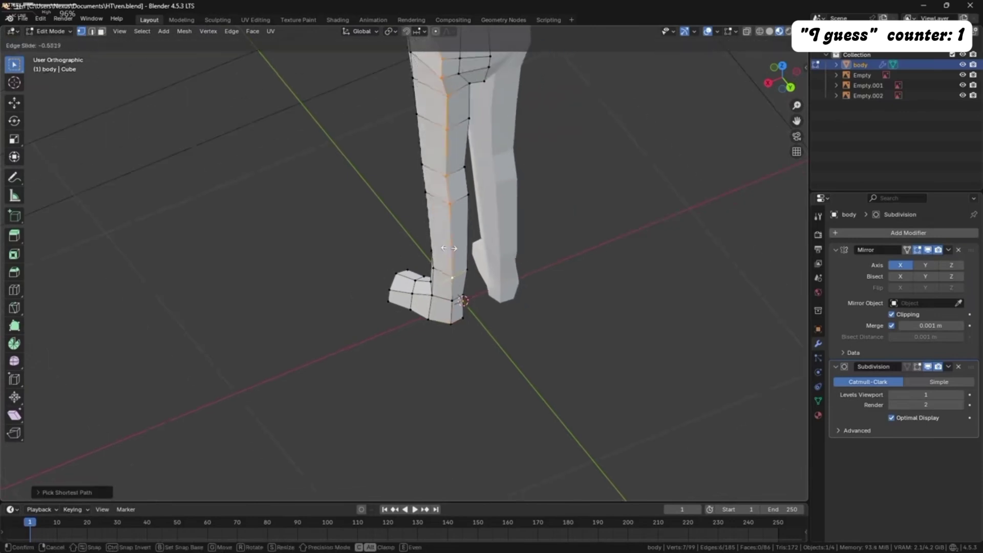
click(450, 250)
Slide the vertical edge loop on the outer side of the leg down to the sole for a rounder shape
middle_drag(443, 292, 429, 273)
ctrl+click(426, 271)
ctrl+click(427, 272)
key(g)
key(g)
click(441, 283)
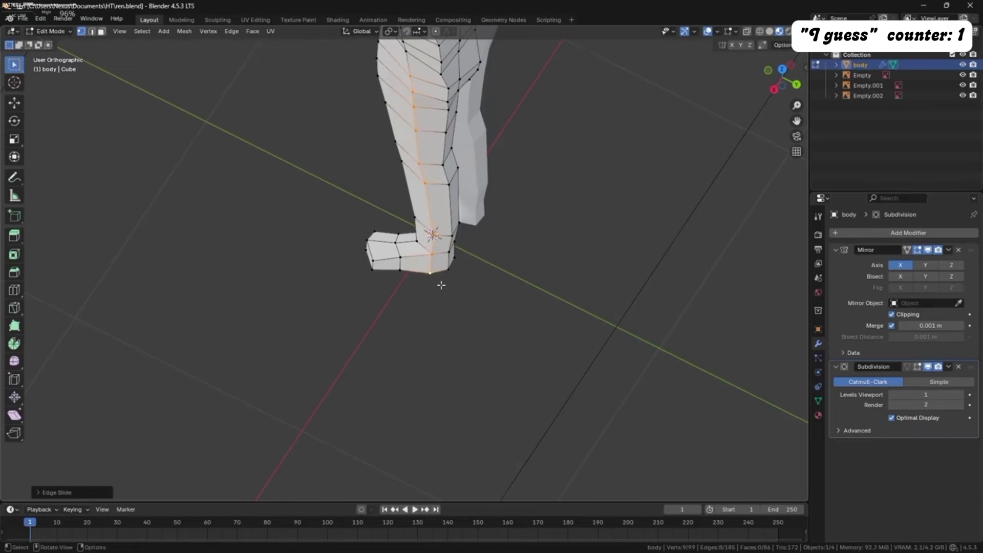
Examine the shape of the legs and feet from the front, above and both sides
key(KP_3)
key(KP_1)
key(KP_8)
key(KP_8)
key(KP_8)
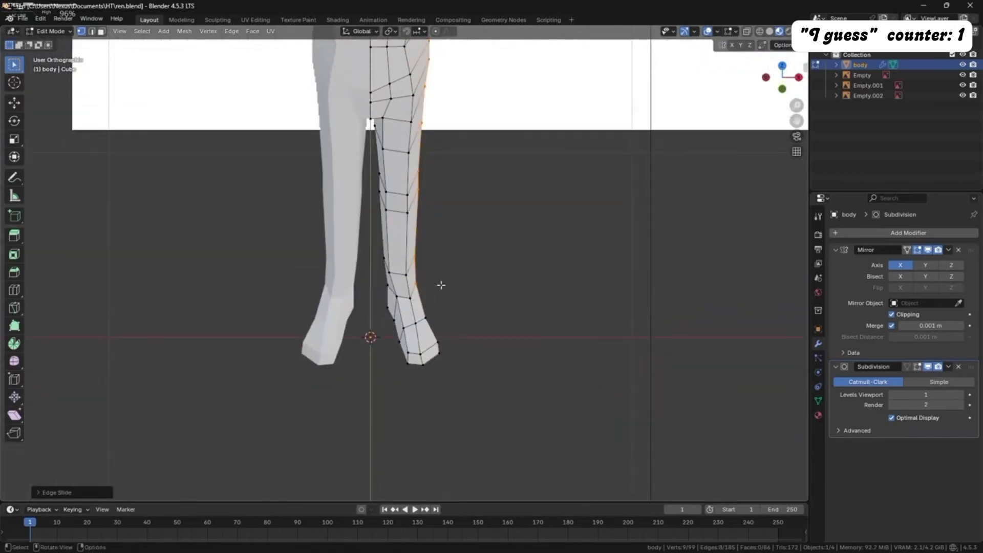
key(KP_4)
key(KP_4)
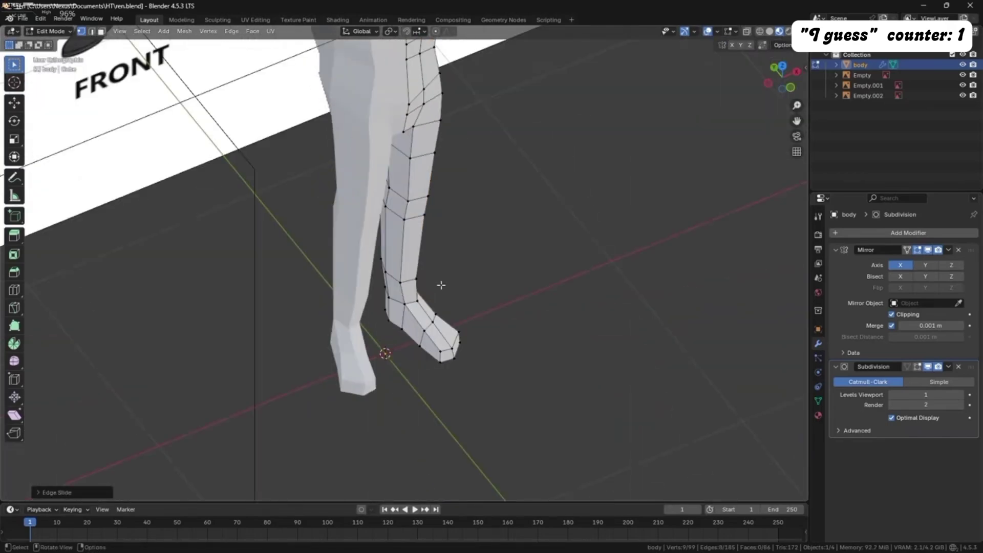
key(KP_6)
key(KP_6)
key(KP_6)
key(KP_6)
key(KP_6)
key(KP_6)
key(KP_6)
key(KP_6)
key(KP_6)
key(KP_6)
key(KP_6)
key(KP_6)
key(KP_6)
key(KP_6)
key(KP_6)
key(KP_6)
key(KP_6)
key(KP_6)
key(KP_6)
key(KP_6)
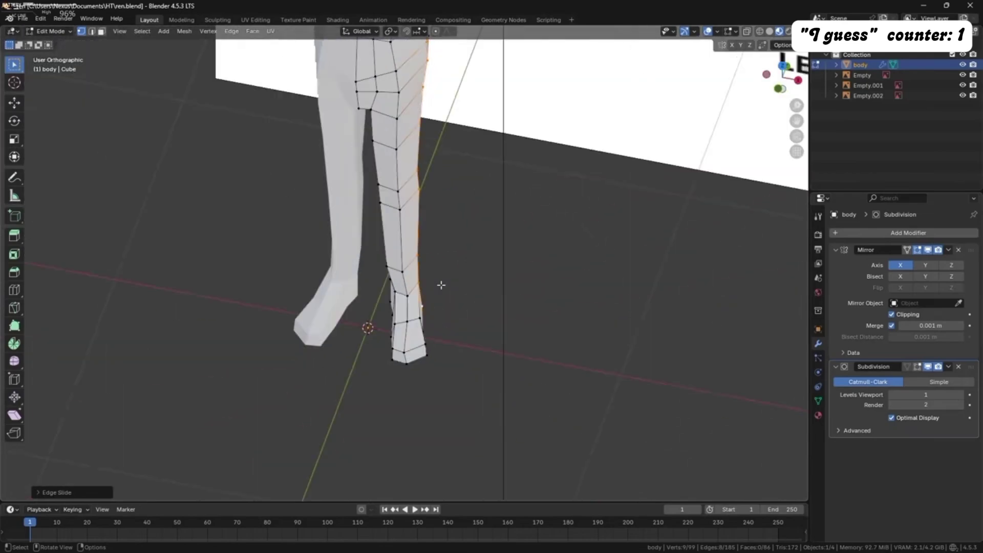
Shift individual vertices around the ankle and instep along X to smooth the foot's contour
key(g)
key(x)
click(492, 323)
key(KP_6)
key(KP_6)
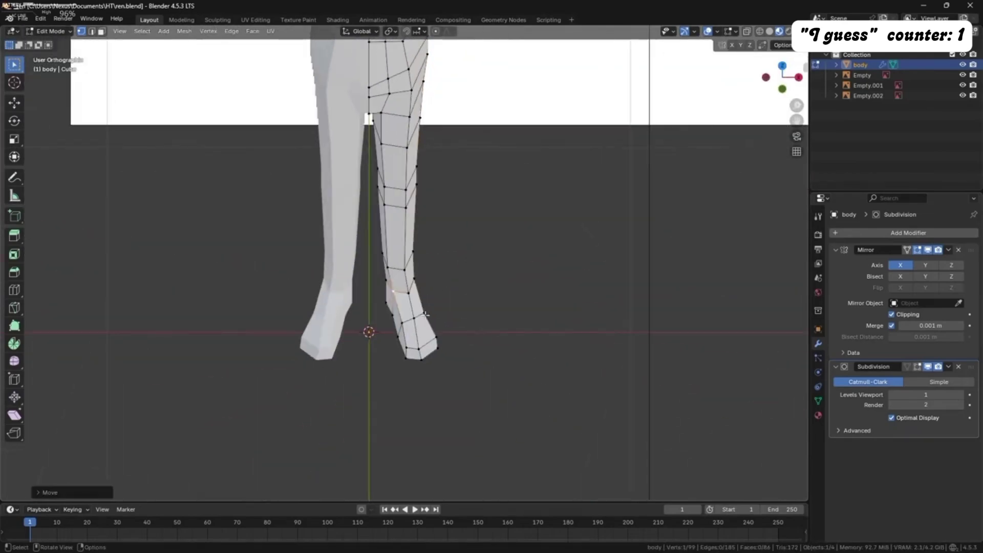
click(393, 318)
key(g)
key(x)
click(452, 309)
Slide the middle vertex along the top edge of the toe in the front view to even its spacing
key(KP_1)
ctrl+scroll(423, 308, up, 3)
key(g)
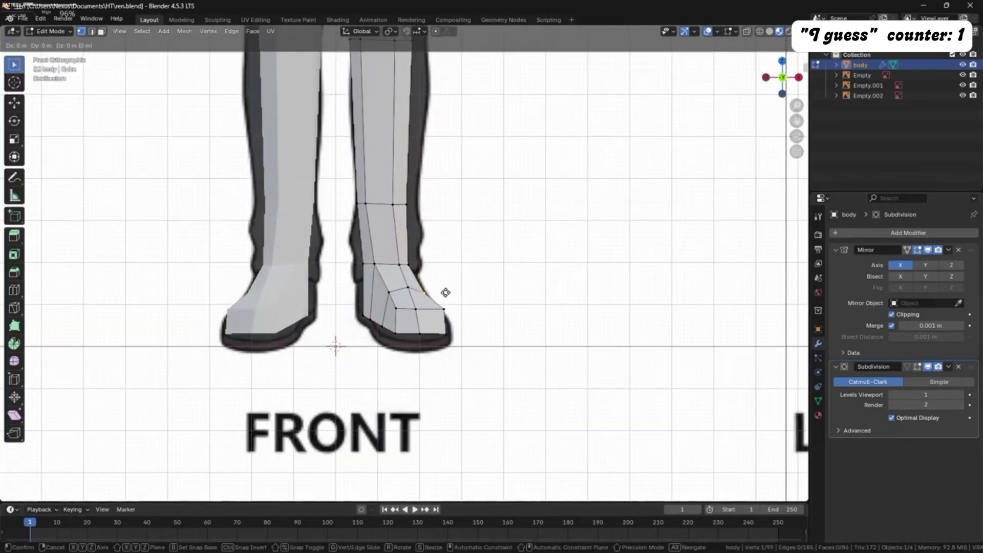
key(g)
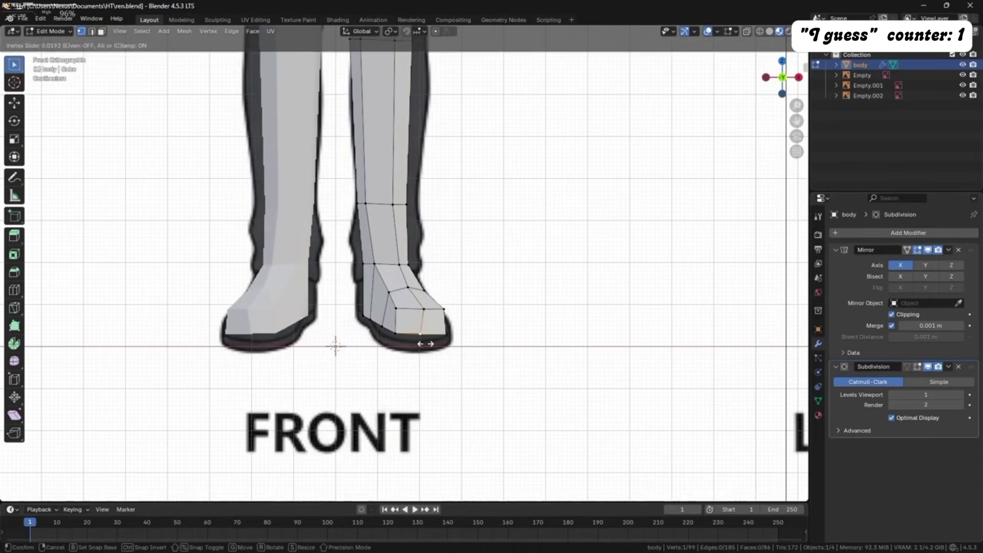
key(Escape)
Move the toe and sole vertices along Y in the side view to shape the front of the foot
key(KP_3)
key(g)
key(y)
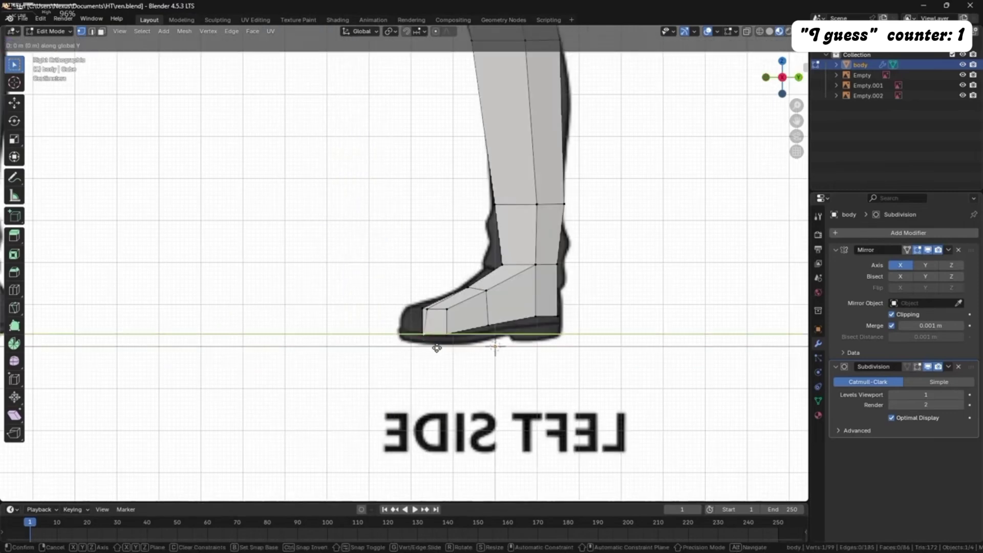
click(444, 346)
middle_drag(445, 345, 424, 349)
click(439, 349)
key(g)
key(y)
click(442, 351)
shift+click(425, 346)
key(g)
click(423, 340)
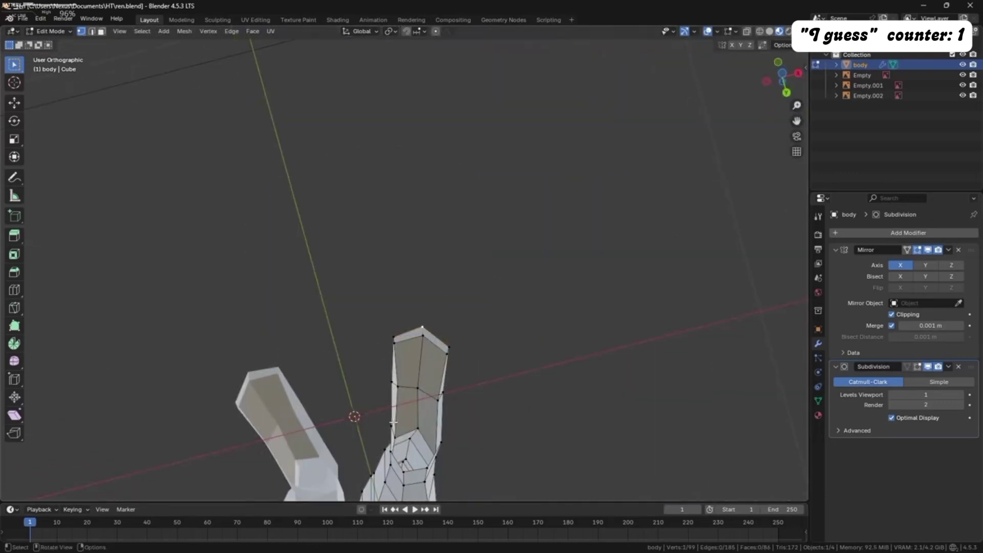
Divide the edge running from toe to heel along the middle of the open sole with two cuts
key(ctrl+r)
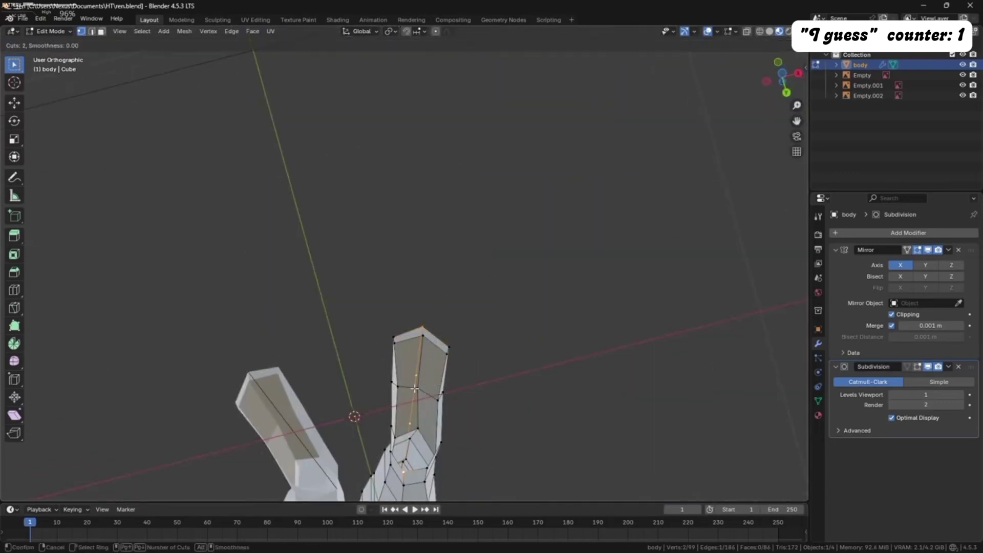
click(415, 388)
click(415, 387)
key(ctrl+r)
click(410, 413)
click(410, 413)
Fill the inner and outer faces at the toe end of the foot's open sole
click(413, 388)
ctrl+click(418, 389)
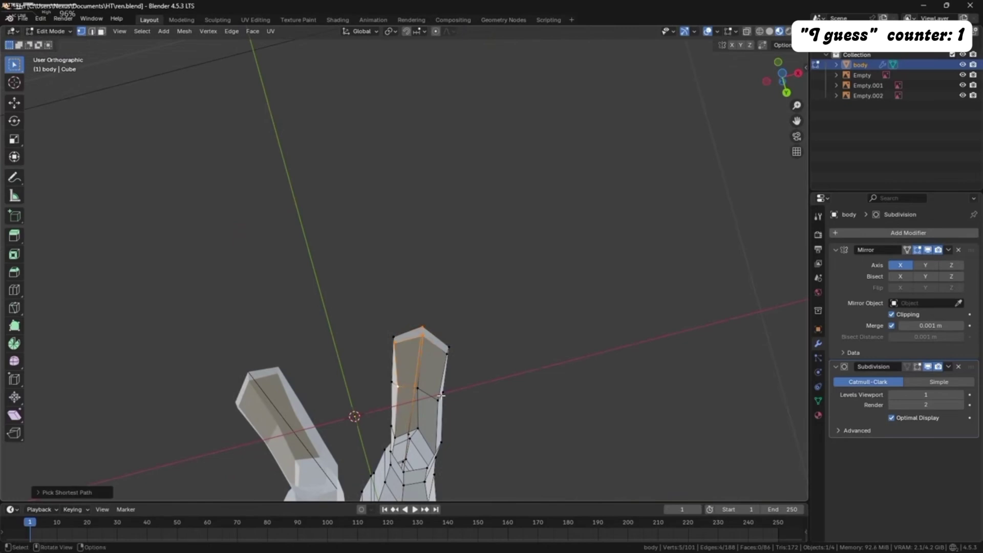
key(KP_7)
alt+middle_drag(453, 373, 404, 389)
key(ctrl+z)
key(f)
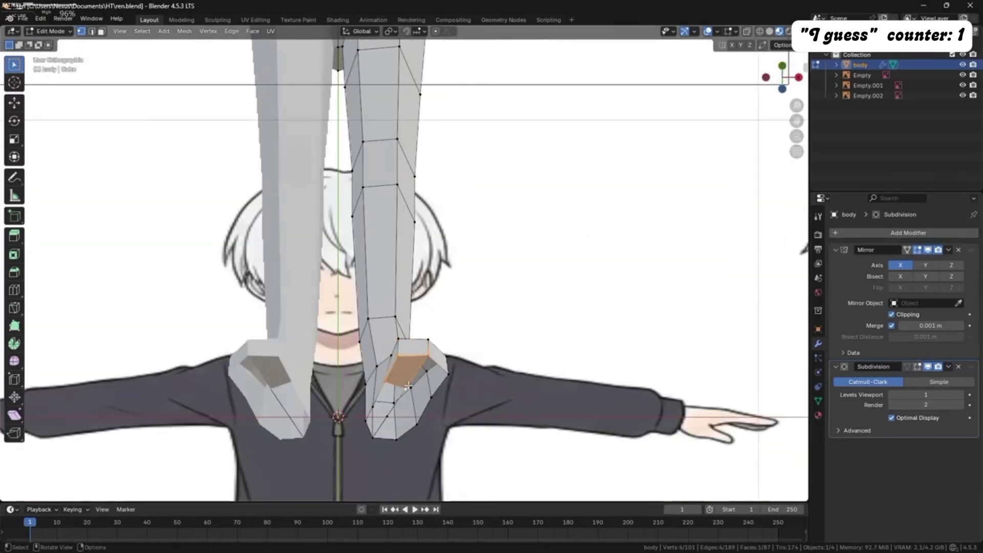
click(405, 389)
ctrl+click(431, 397)
key(ctrl+z)
ctrl+click(448, 374)
shift+click(432, 398)
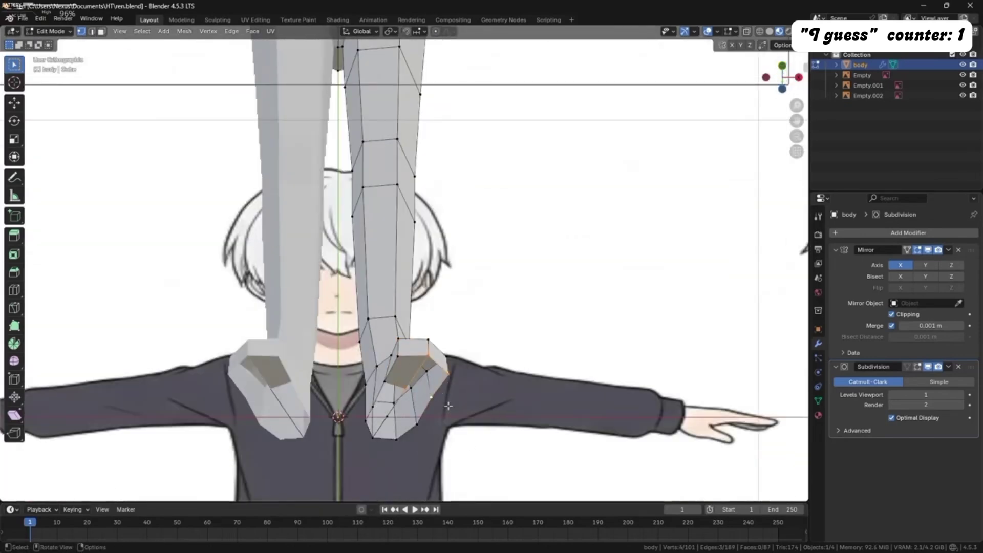
key(f)
Fill the heel and remaining middle faces of the foot's sole to close the underside
middle_drag(448, 461, 448, 369)
click(386, 430)
ctrl+click(374, 458)
key(f)
click(386, 430)
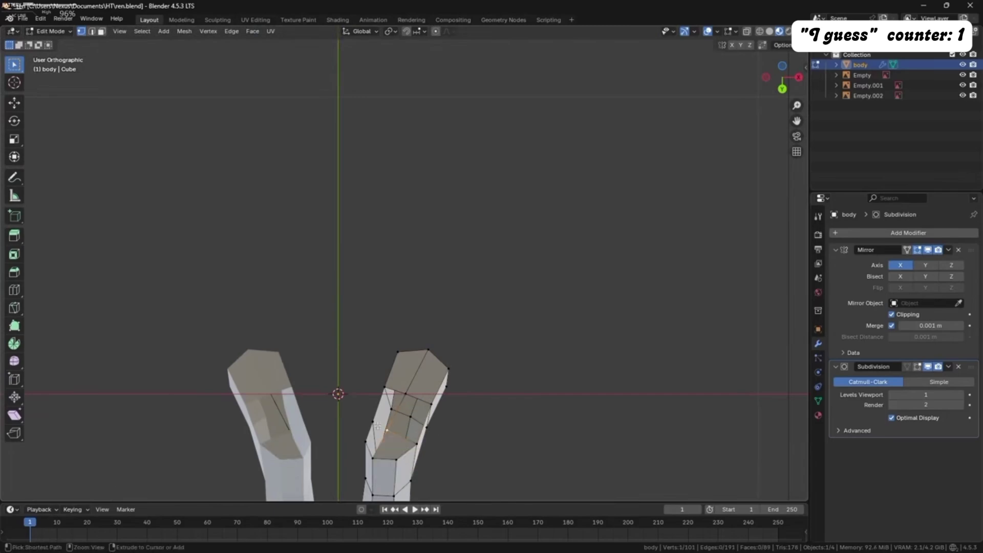
ctrl+click(373, 422)
key(f)
ctrl+click(427, 408)
key(f)
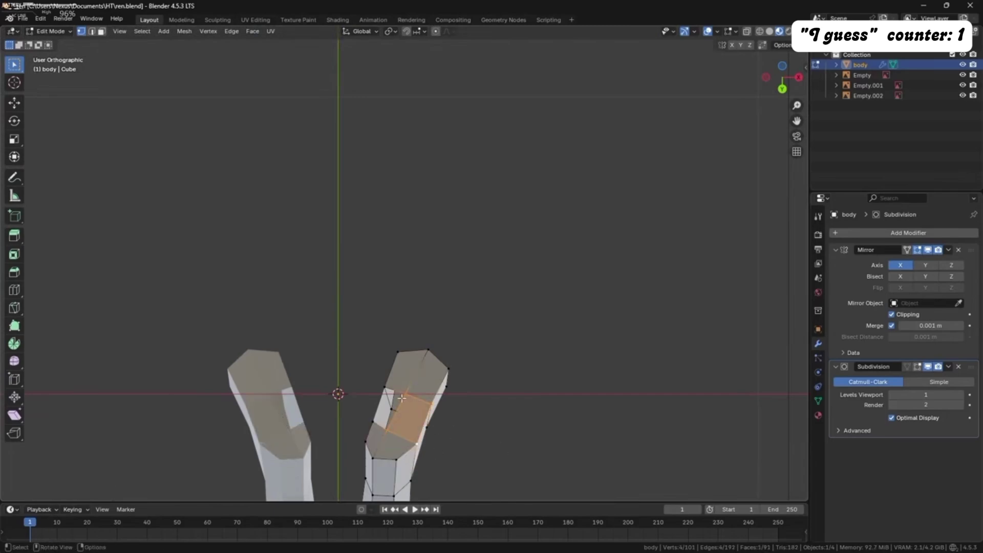
Move the outer hip and upper thigh vertices outward along X to the trouser outline in the front view
key(KP_1)
key(KP_3)
click(670, 289)
scroll(669, 290, down, 5)
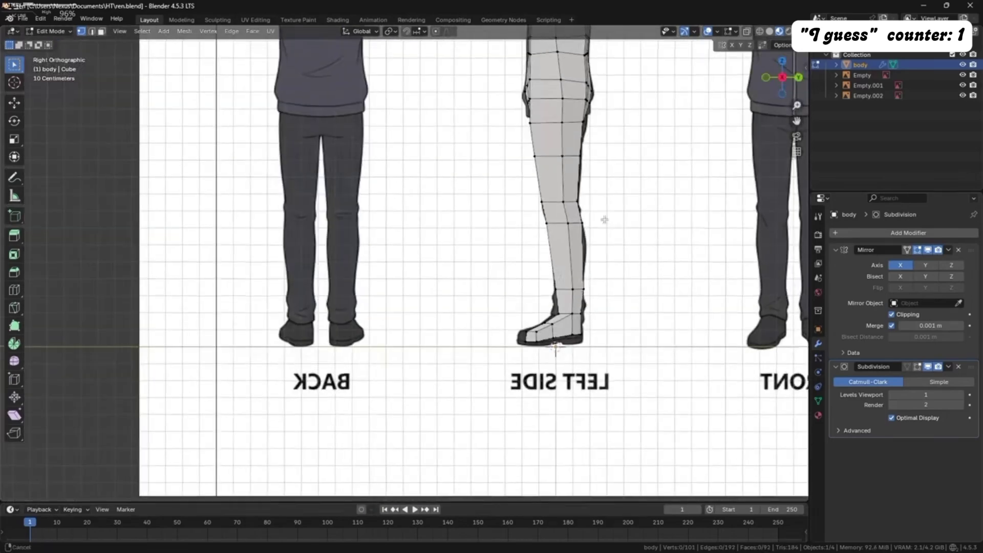
shift+middle_drag(603, 219, 524, 386)
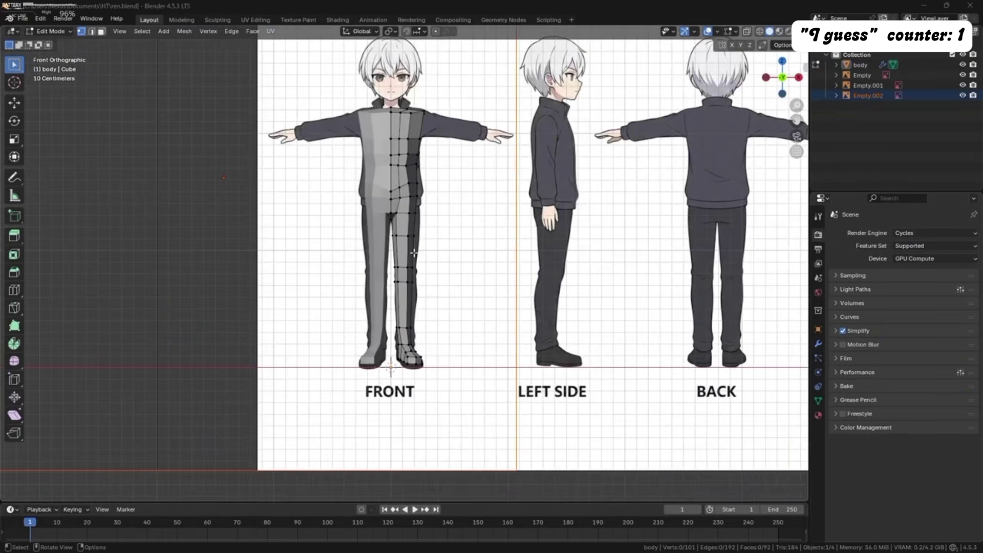
scroll(414, 185, up, 5)
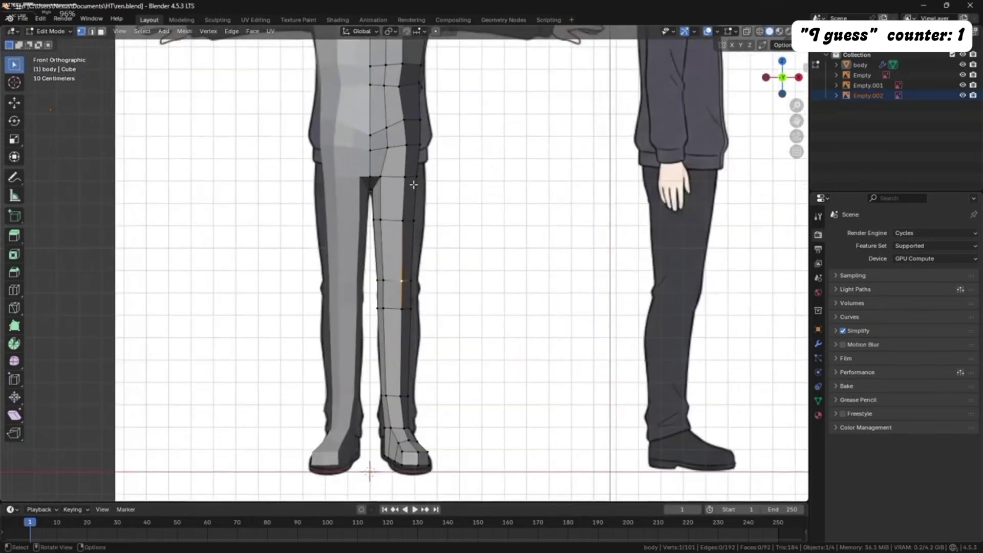
key(g)
key(x)
click(447, 184)
click(419, 220)
key(g)
key(x)
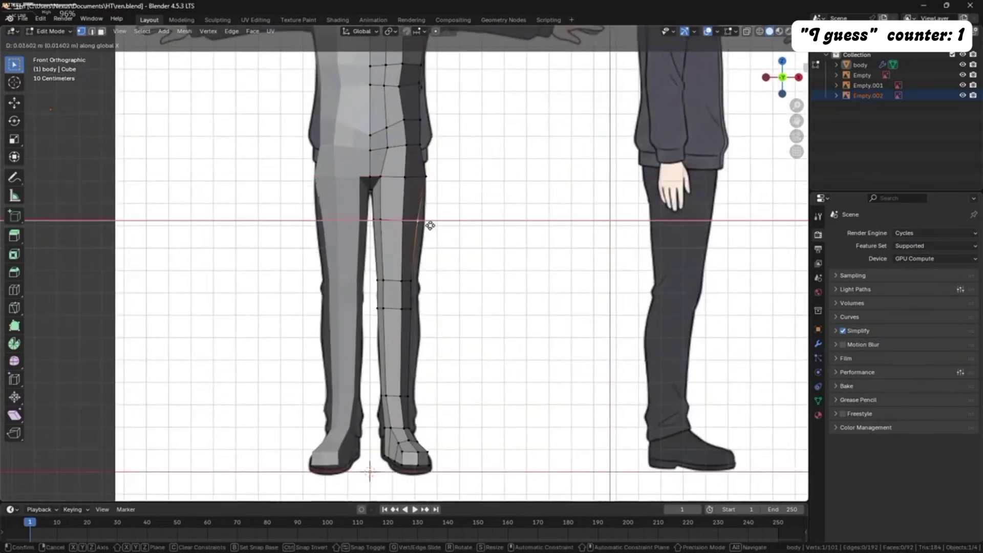
click(429, 225)
Move the outer vertices above and below the knee outward along X to match the front reference
click(421, 280)
key(g)
key(x)
click(430, 286)
click(410, 308)
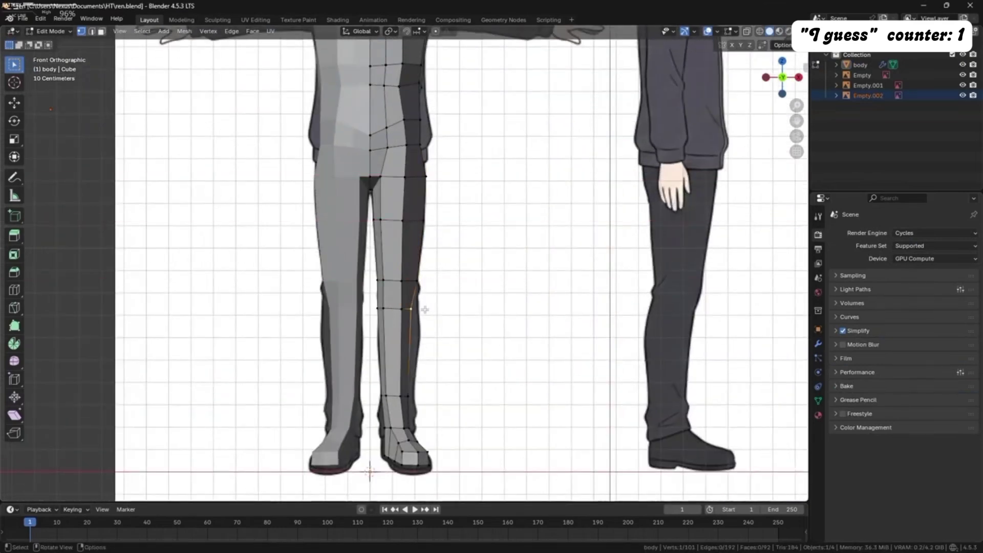
key(g)
key(x)
click(432, 312)
Move the outer ankle vertex outward along X in the front view to follow the trouser hem
middle_drag(437, 408, 429, 424)
click(413, 428)
key(KP_1)
key(g)
key(x)
click(429, 432)
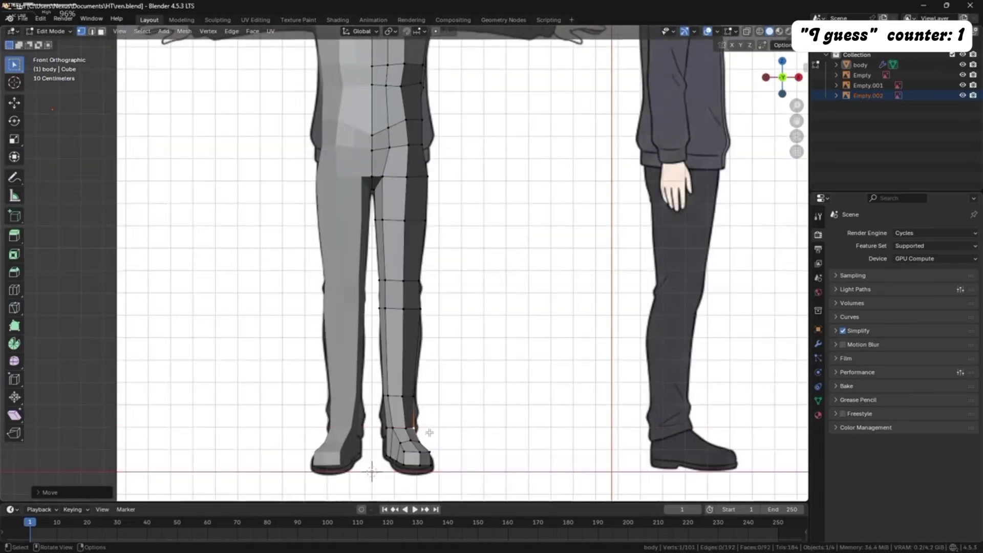
Reposition the instep vertex on top of the foot to refine its slope
key(KP_3)
key(KP_2)
key(KP_2)
key(KP_4)
key(KP_8)
key(KP_8)
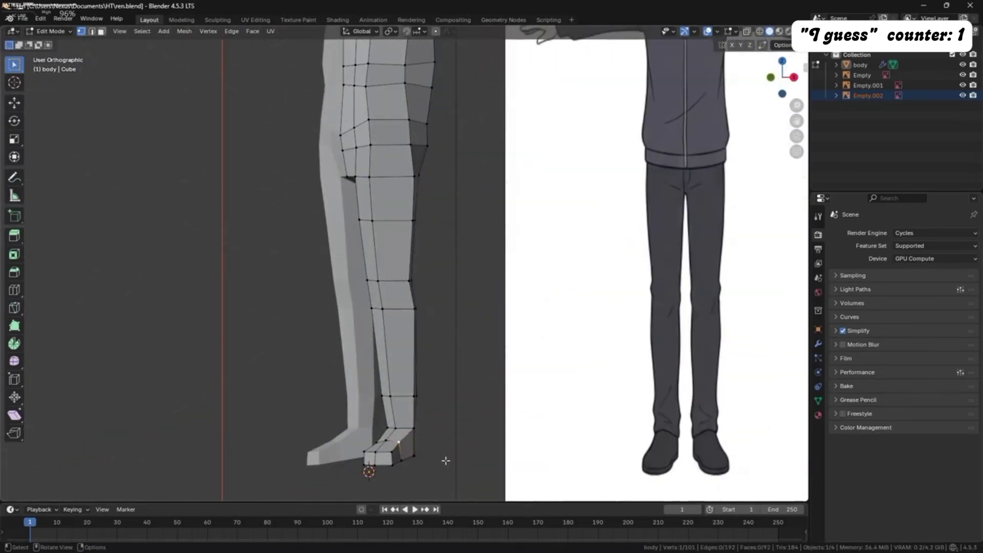
key(KP_8)
key(KP_8)
key(KP_8)
key(g)
click(448, 463)
Shift the upper toe vertex along X in the front view to even out the toe cap
key(KP_1)
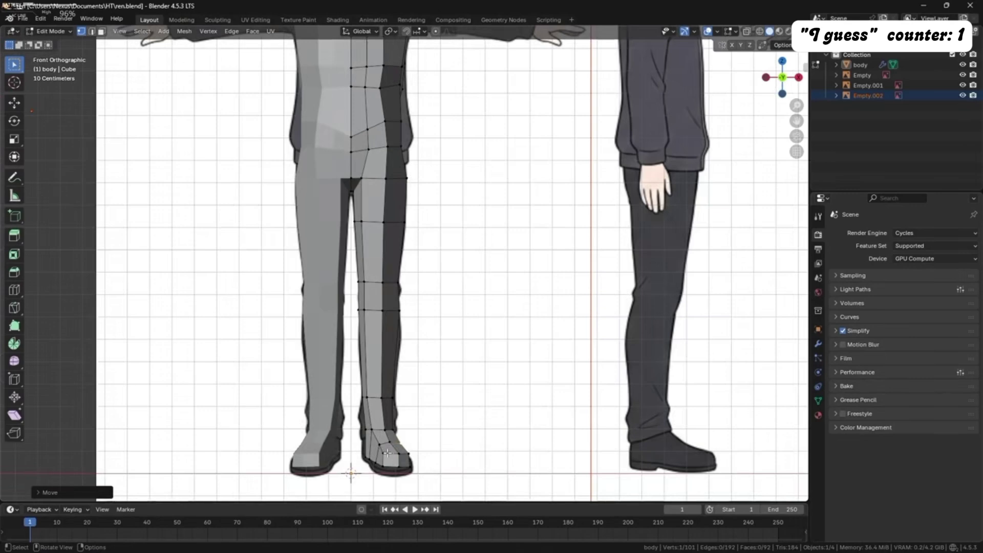
key(g)
key(g)
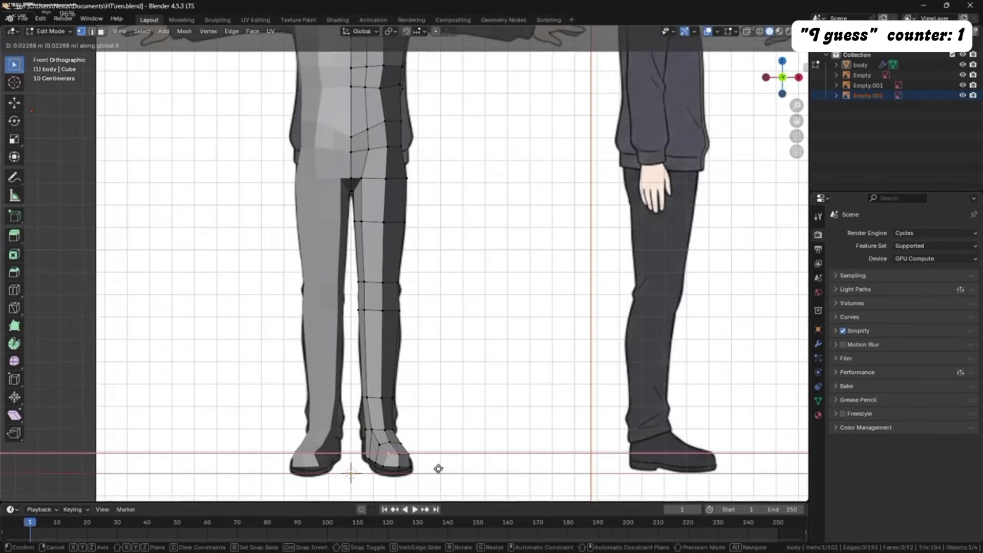
key(g)
key(x)
click(416, 481)
Slide the short vertical edge at the tip of the toe sideways to round the front of the foot
key(KP_8)
key(KP_8)
key(KP_8)
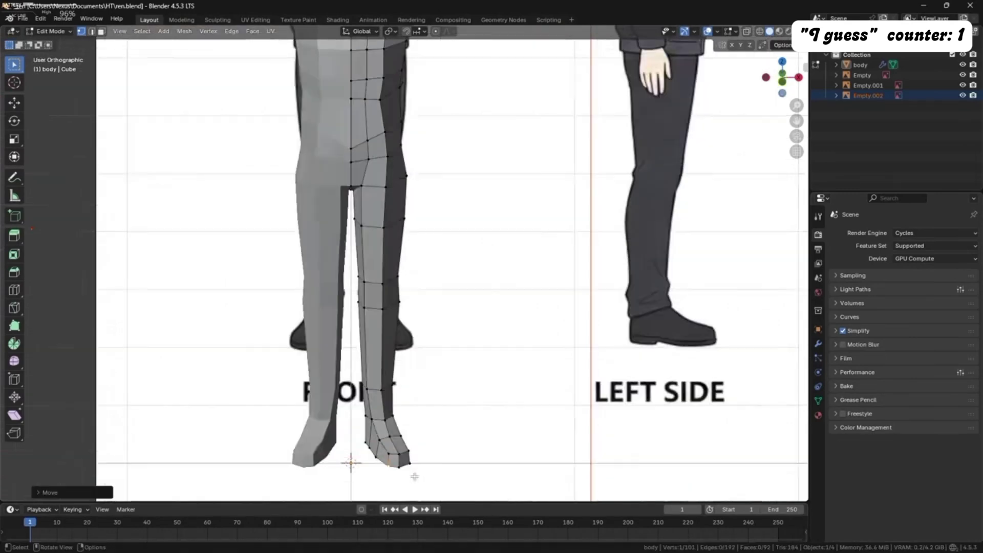
shift+click(379, 456)
key(g)
key(g)
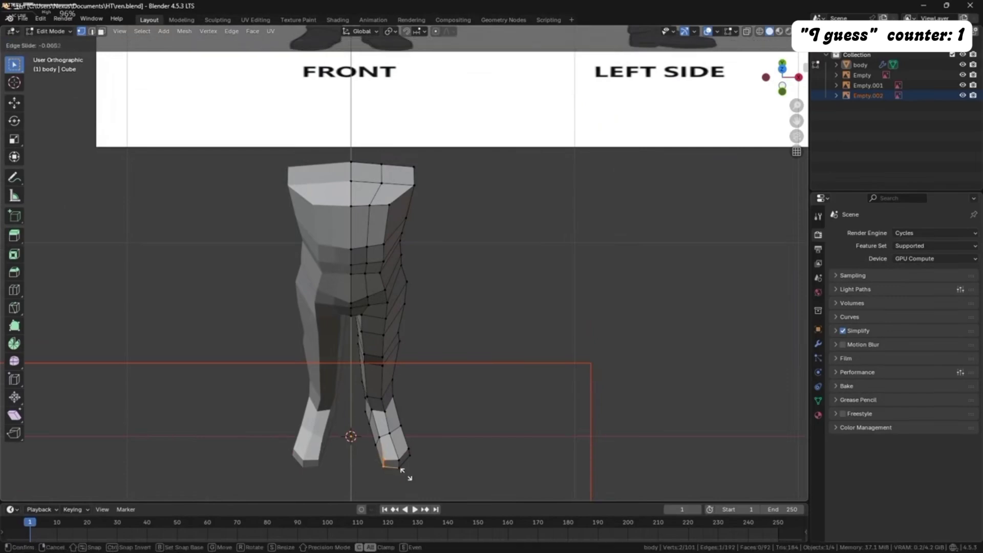
click(407, 466)
Slide the outer back vertex at chest height toward the spine in the back view
key(KP_1)
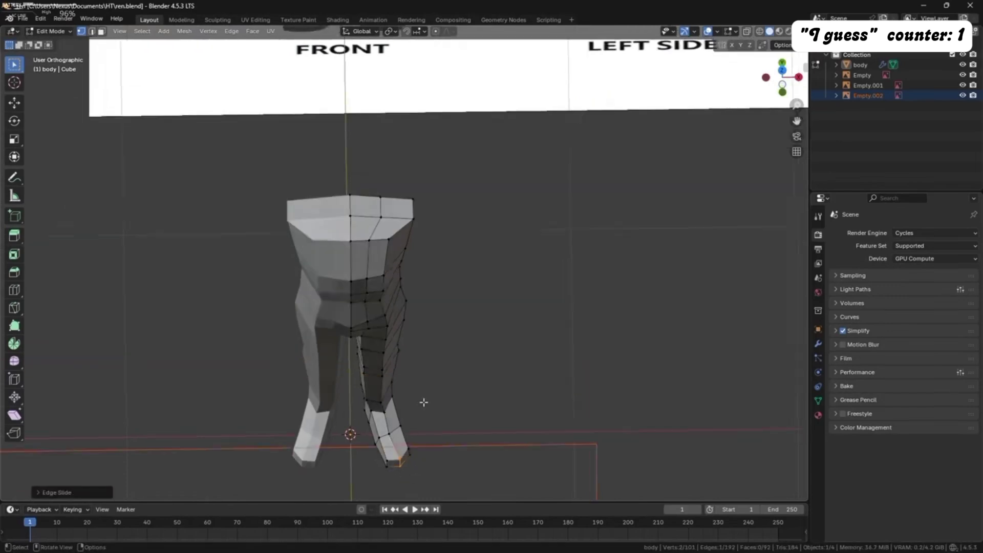
scroll(419, 350, up, 3)
scroll(419, 349, down, 2)
scroll(390, 216, up, 2)
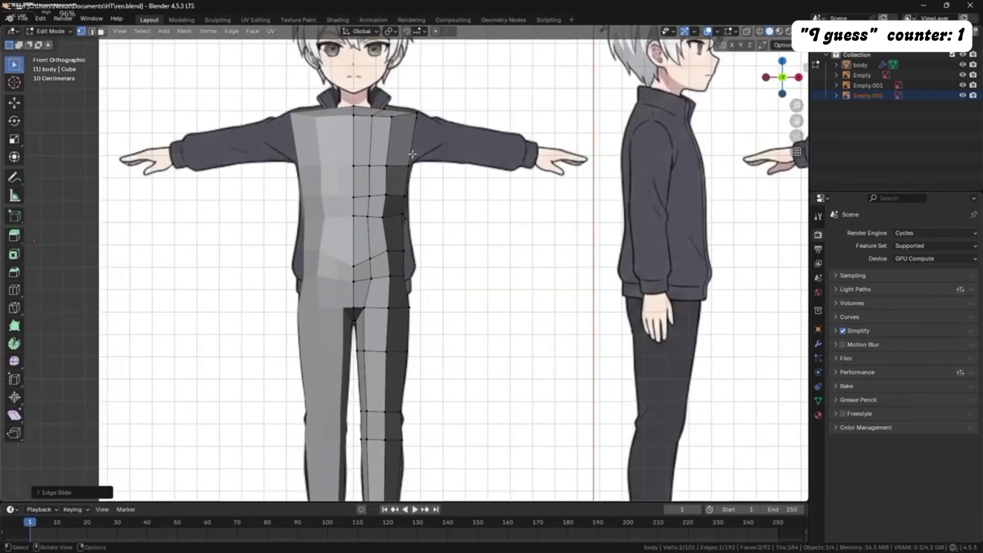
key(KP_3)
shift+middle_drag(413, 154, 304, 117)
key(ctrl+KP_1)
shift+middle_drag(429, 241, 312, 213)
click(280, 160)
key(g)
key(g)
click(300, 160)
Slide the outer vertical edges of the upper back, from above the waist to the shoulder, toward the spine
shift+middle_drag(300, 163, 304, 237)
click(280, 202)
ctrl+click(272, 101)
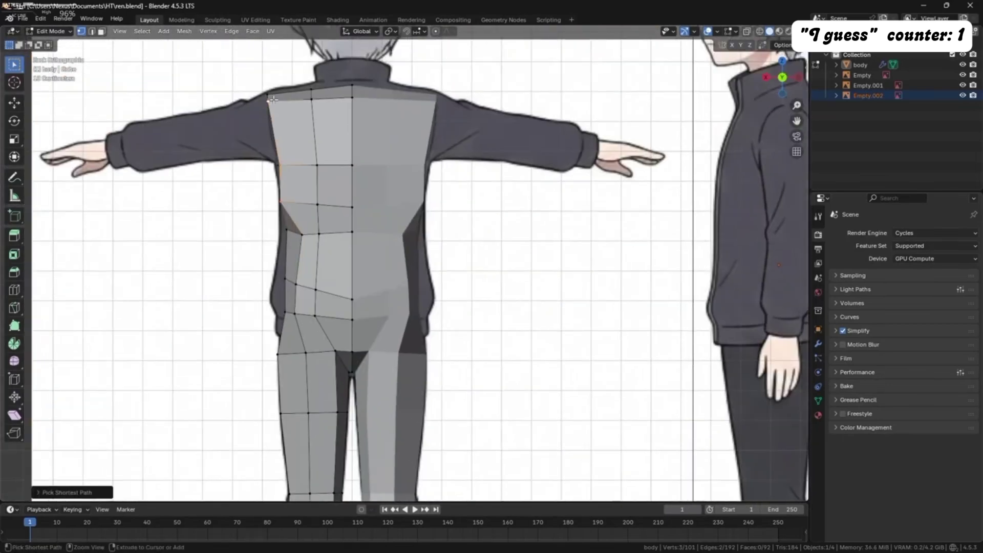
key(g)
key(g)
click(301, 110)
Reposition the inner and outer vertices along the lower edge of the buttock in the back view
ctrl+middle_drag(338, 293, 369, 357)
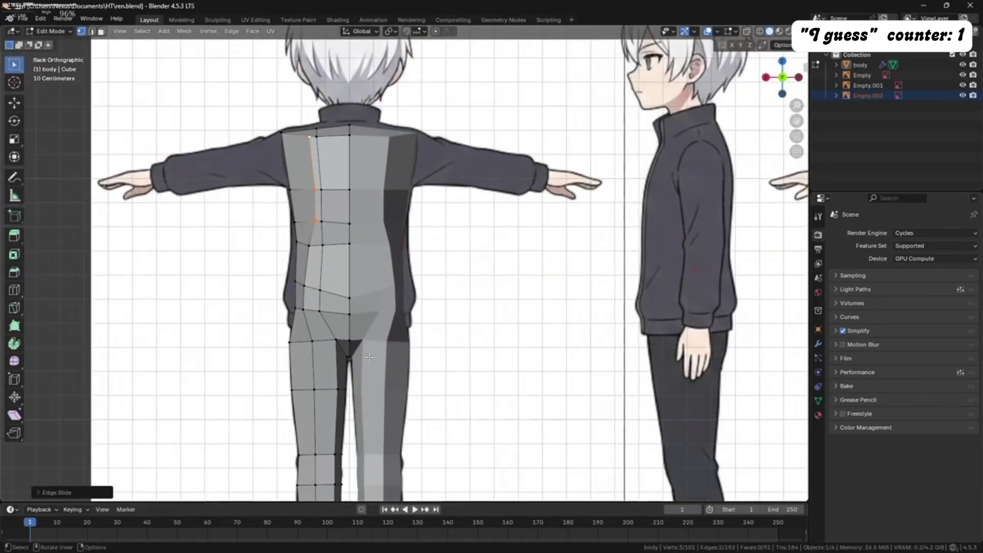
key(g)
click(343, 344)
click(319, 342)
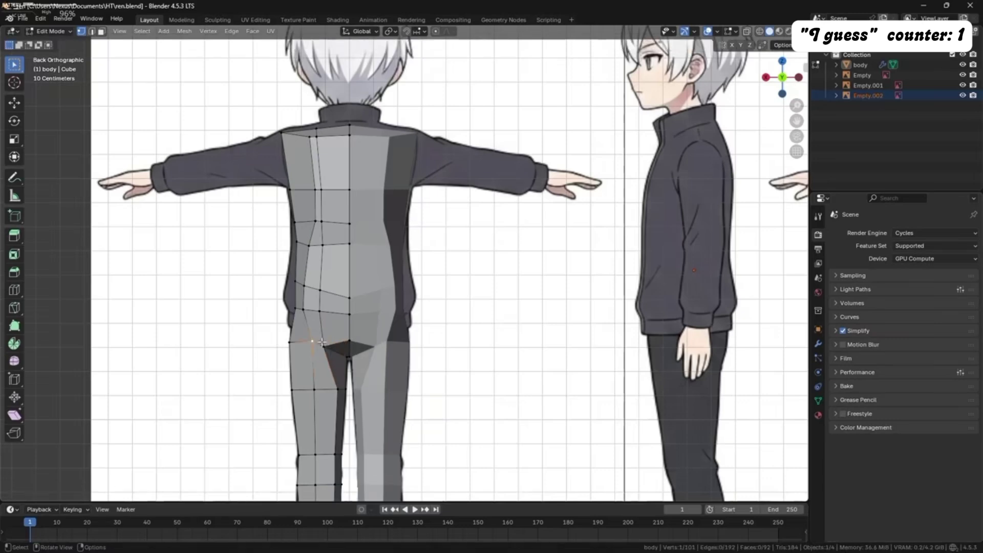
key(g)
key(g)
click(315, 342)
key(g)
click(314, 353)
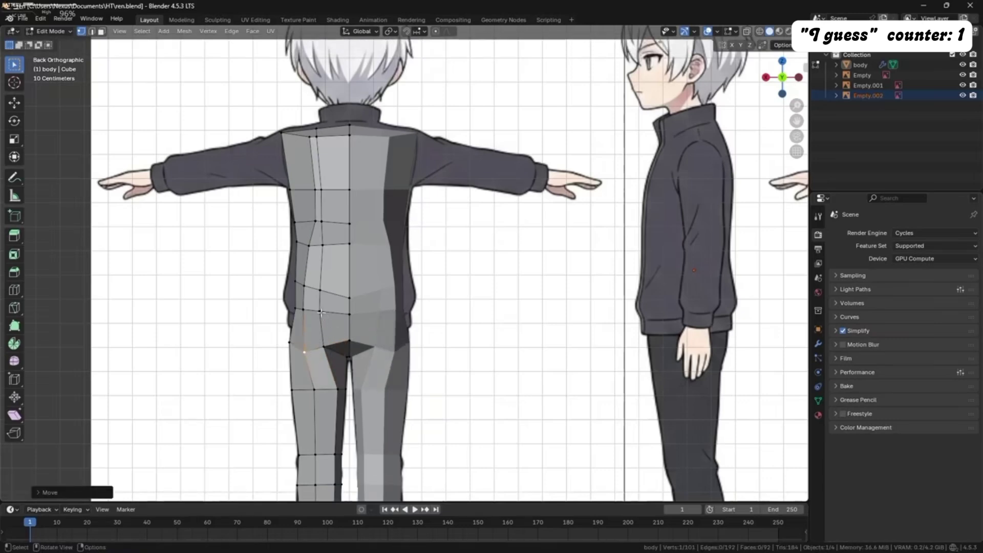
Move the lower back vertex above the buttock up and toward the spine
key(g)
click(333, 290)
key(g)
key(g)
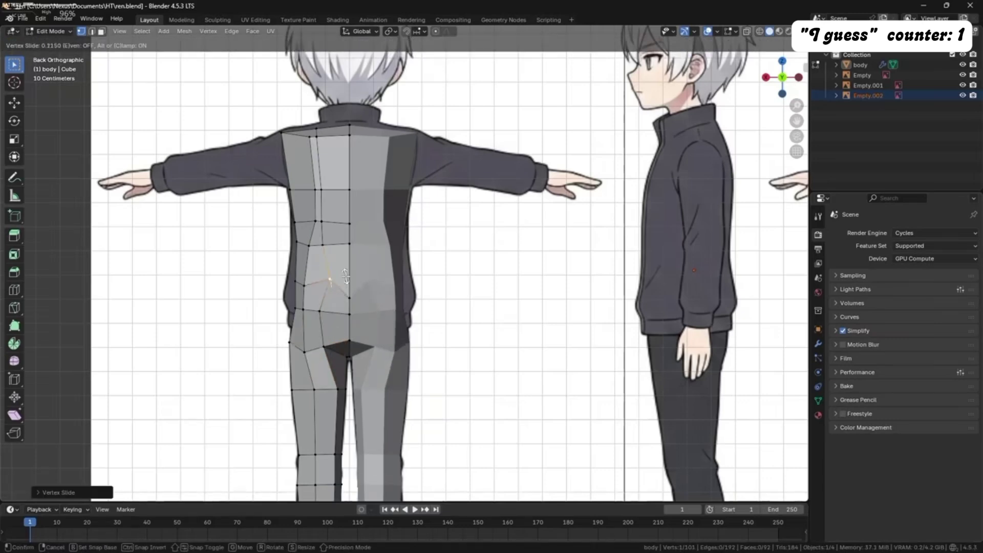
click(345, 276)
Slide the inner buttock vertex toward the centre and move the outer one along X toward the side
click(323, 312)
key(g)
key(g)
click(331, 313)
click(311, 310)
key(g)
key(x)
click(316, 310)
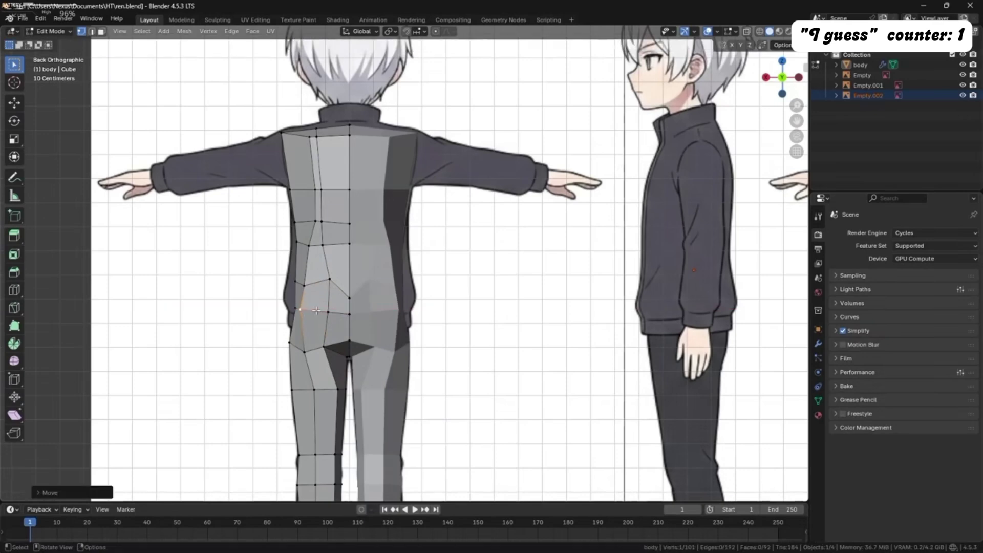
Slide the inner crotch, buttock and lower back vertices close to the centre line in the back view
click(325, 344)
key(g)
key(g)
click(344, 344)
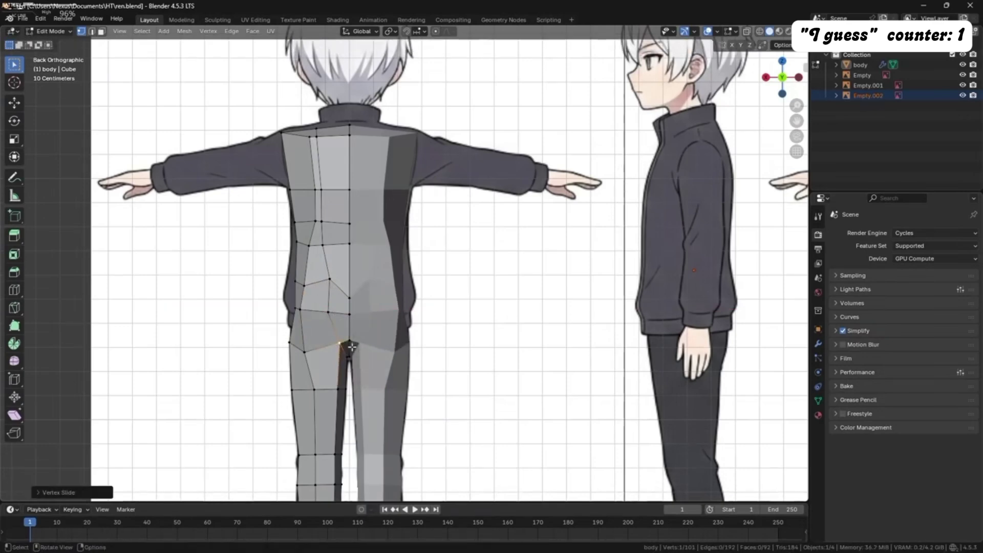
click(332, 315)
key(g)
key(g)
click(349, 319)
click(333, 282)
key(g)
key(g)
click(345, 294)
Slide the outer lower back vertex outward toward the side of the torso
click(307, 288)
key(g)
key(g)
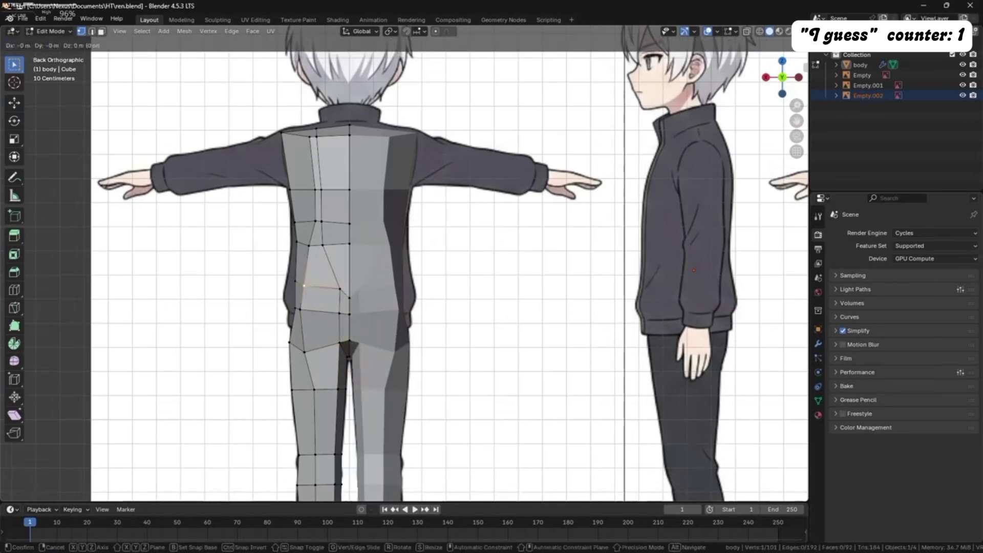
click(318, 290)
key(g)
key(g)
click(320, 286)
Select the vertical edge path beside the spine from the upper back to the lower back and edge-slide it
click(314, 250)
alt+click(322, 231)
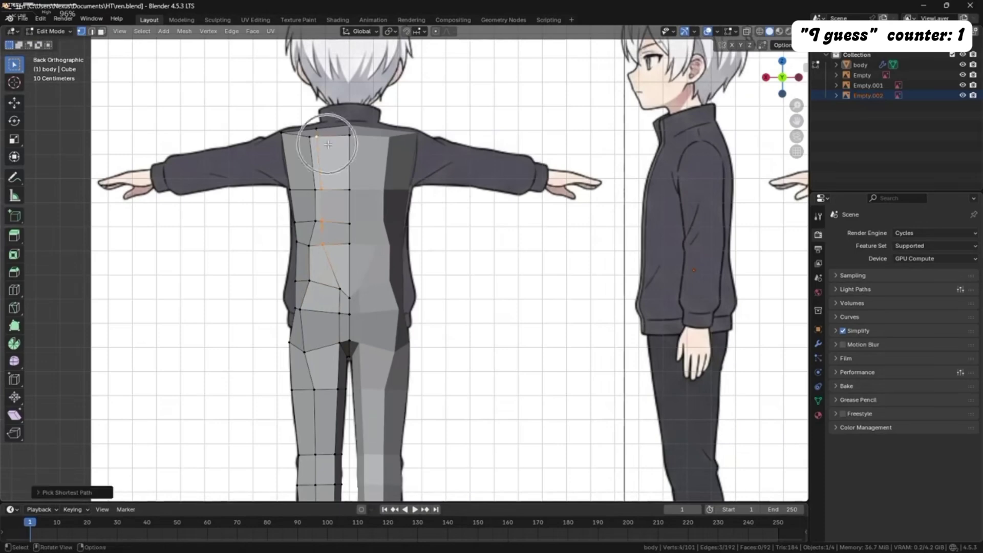
key(g)
key(g)
click(352, 307)
middle_drag(302, 316, 333, 342)
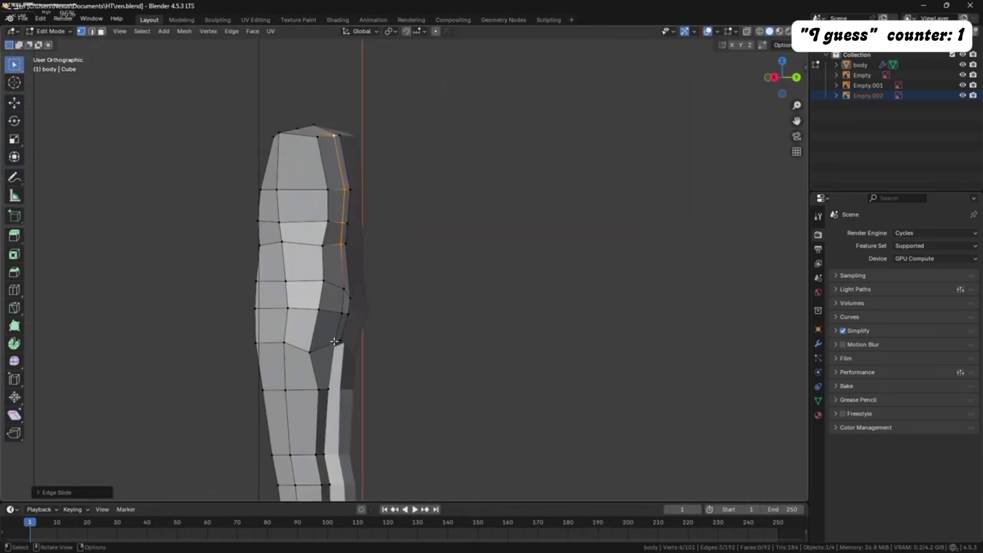
Enable the Subdivision modifier's display in Edit Mode and compare the smoothed body with the front reference
click(817, 344)
click(917, 366)
key(KP_1)
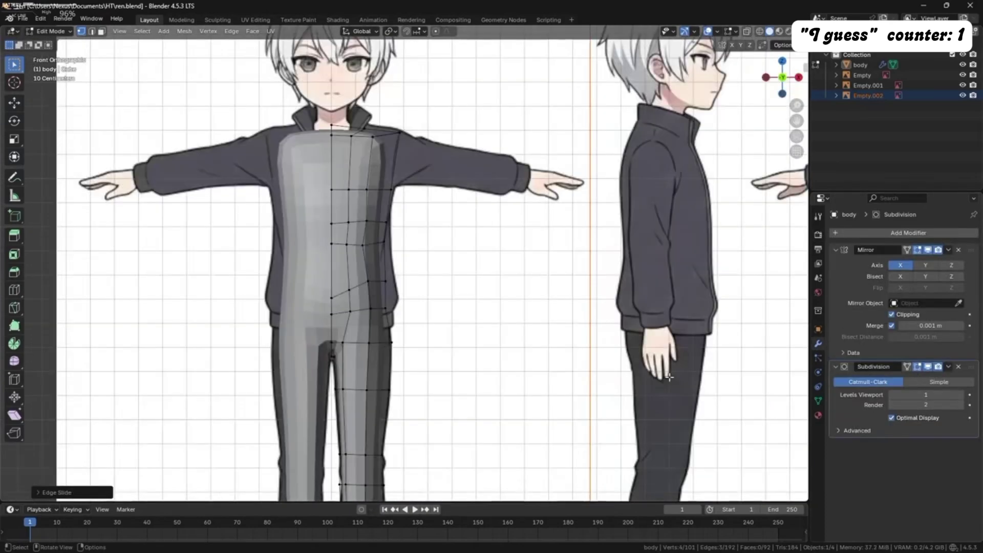
Switch to Sculpt Mode and use the Grab brush to adjust the buttock profile against the side reference
key(KP_3)
key(ctrl+Tab)
click(358, 328)
key(g)
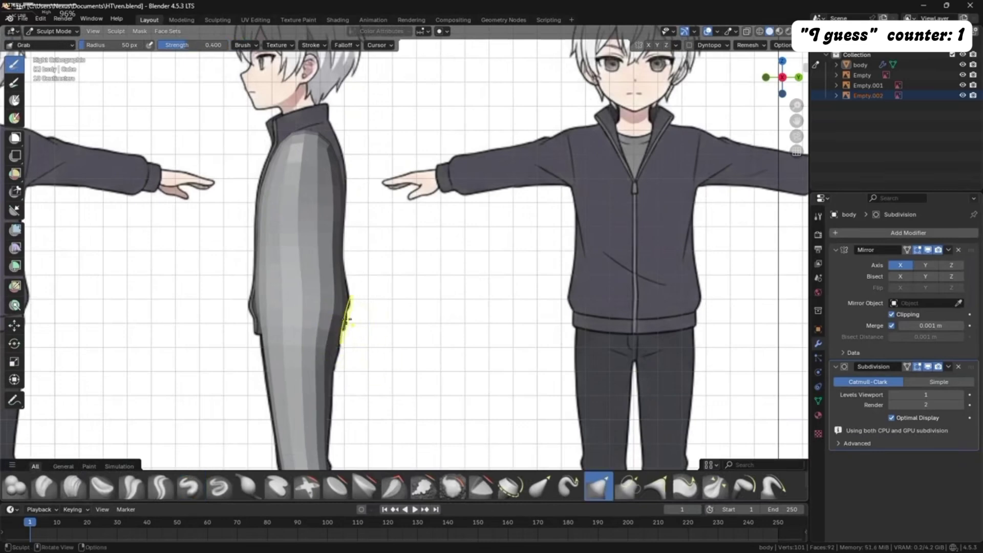
middle_drag(347, 320, 380, 309)
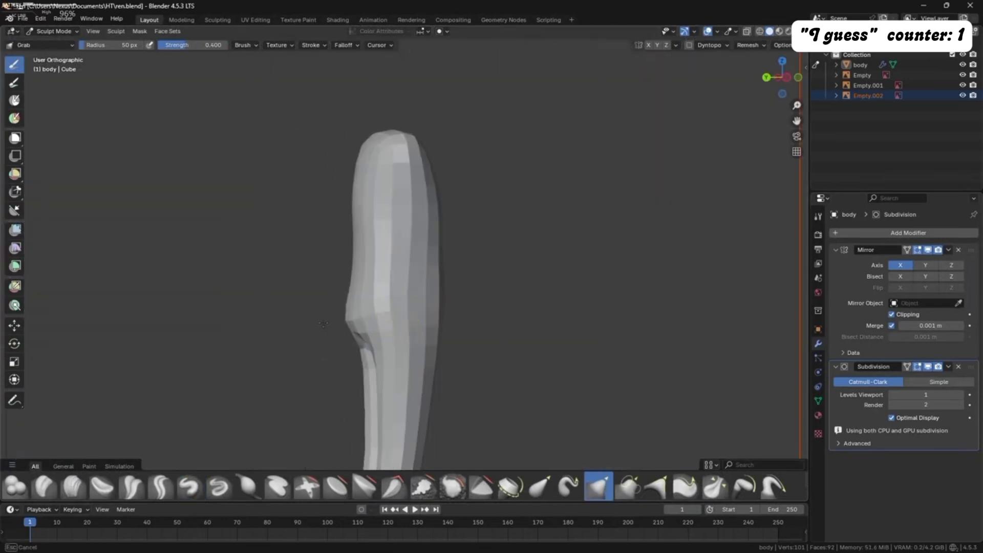
key(KP_3)
key(shift+z)
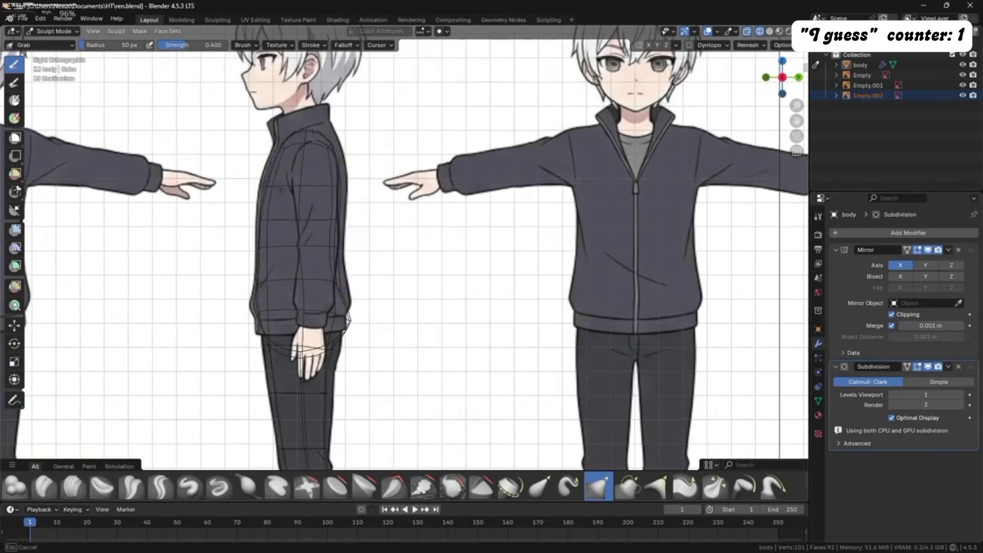
Resize the Grab brush and fit the torso and leg silhouette to the side reference
key(f)
click(293, 237)
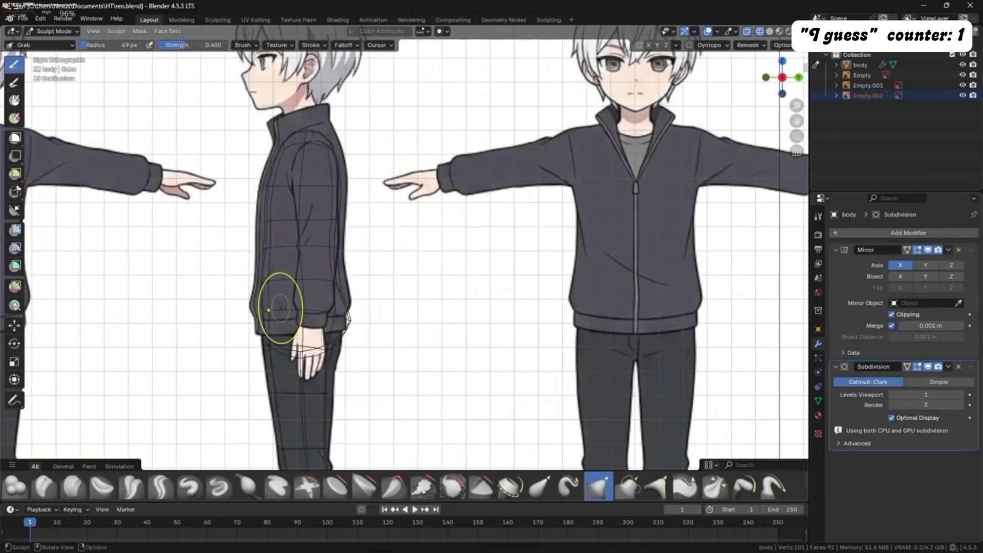
key(shift)
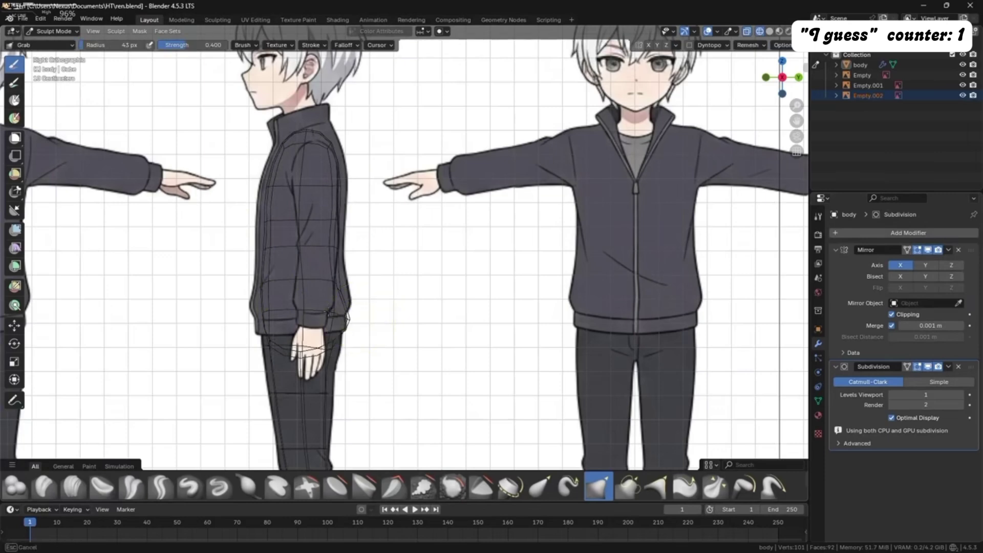
middle_drag(346, 324, 468, 106)
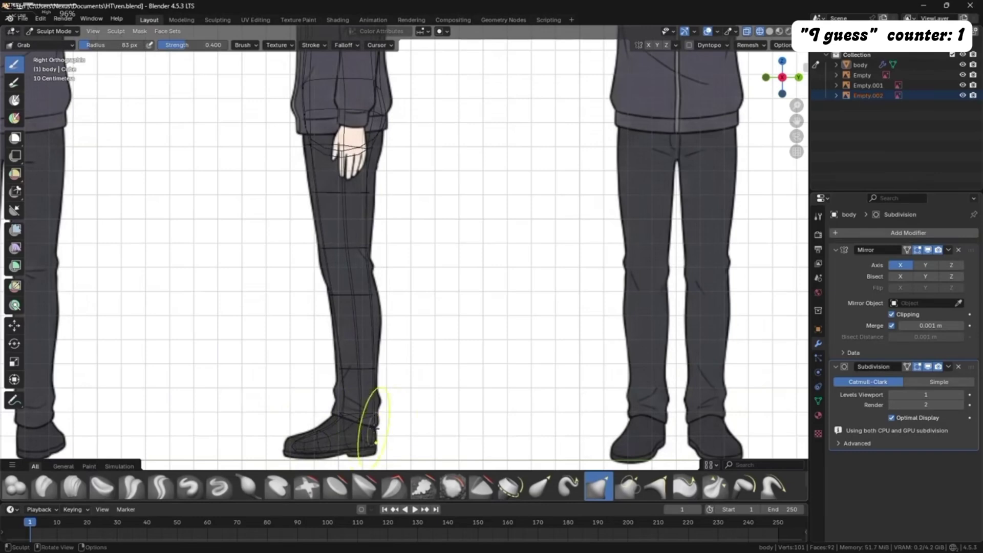
Return to solid shading and smooth the buttock area with the Smooth brush
key(shift+z)
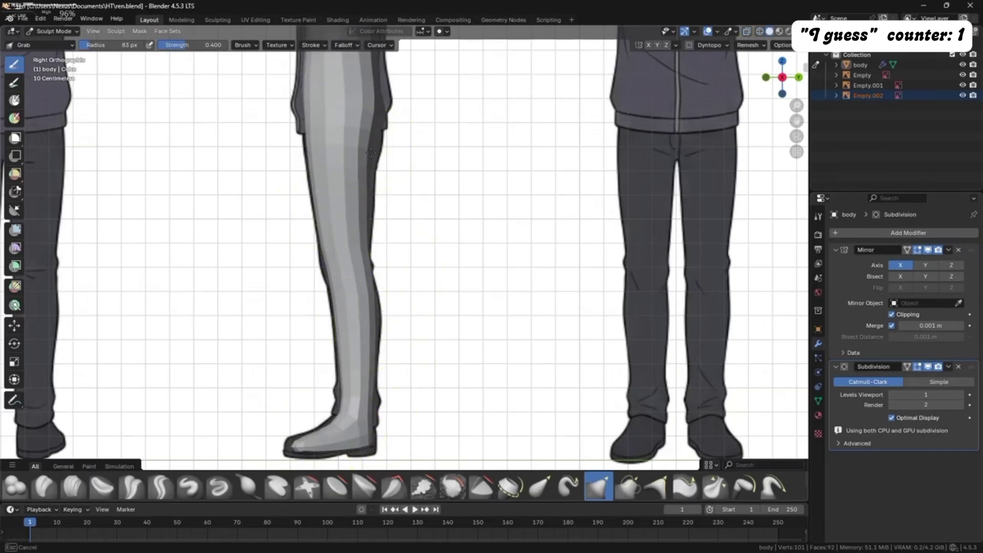
key(shift+s)
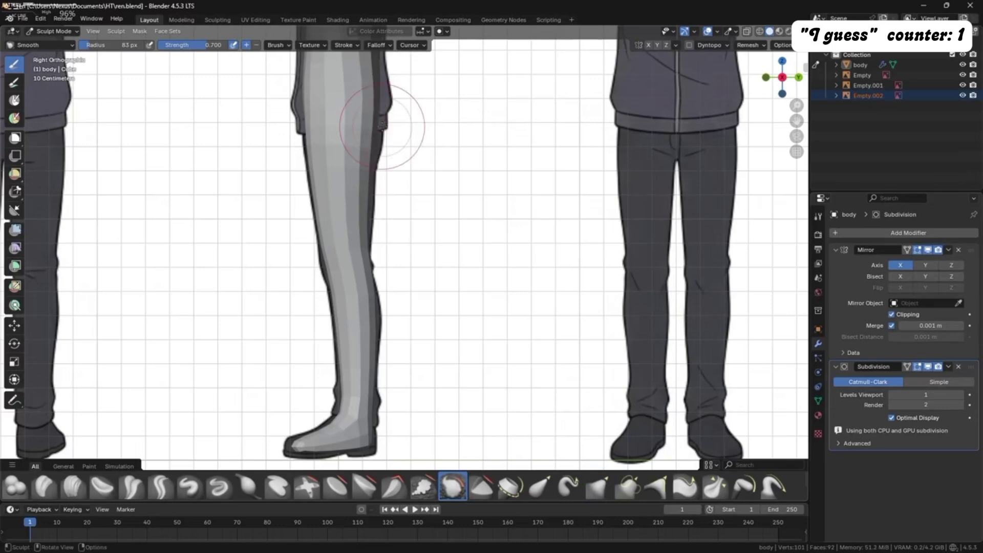
key(g)
key(KP_1)
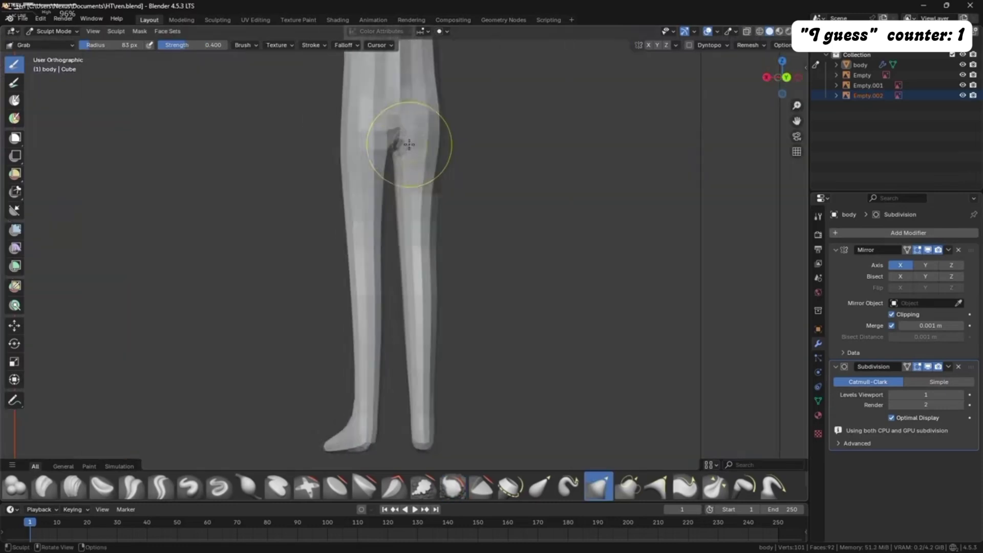
Raise the centre of the torso's upper end toward the neck with the Grab brush and return to Edit Mode
shift+middle_drag(406, 154, 390, 236)
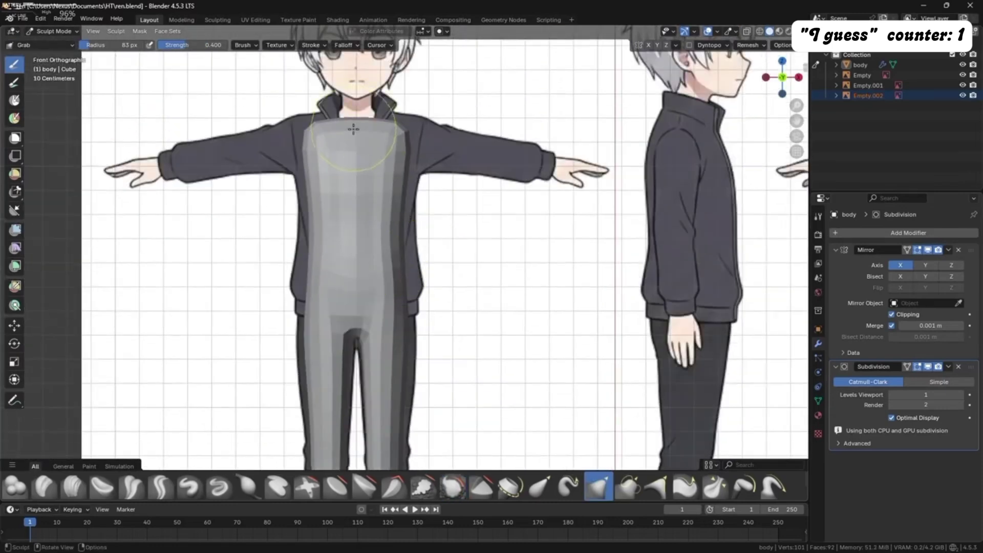
middle_drag(357, 141, 357, 169)
key(KP_1)
key(ctrl+Tab)
click(430, 134)
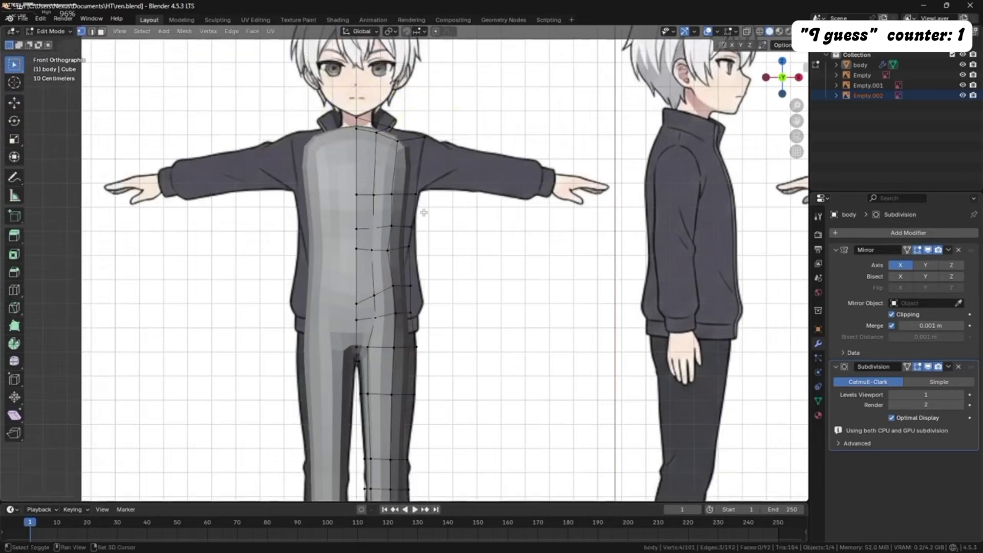
Vertex-slide the outer rear hip vertex toward the side of the body in the side view
shift+middle_drag(424, 213, 398, 134)
ctrl+middle_drag(398, 134, 400, 152)
key(KP_3)
scroll(373, 207, up, 4)
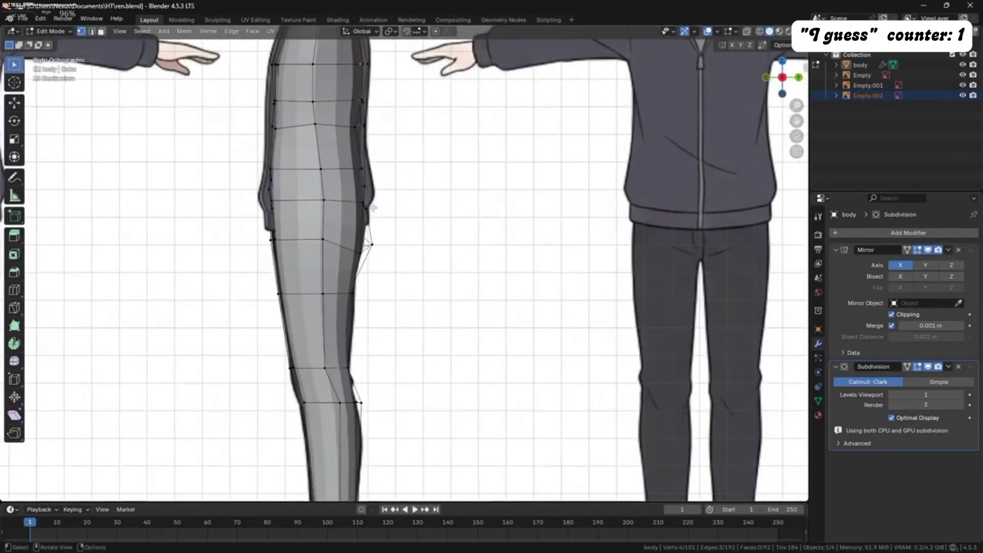
click(361, 204)
middle_drag(365, 205, 405, 205)
key(KP_3)
key(g)
key(g)
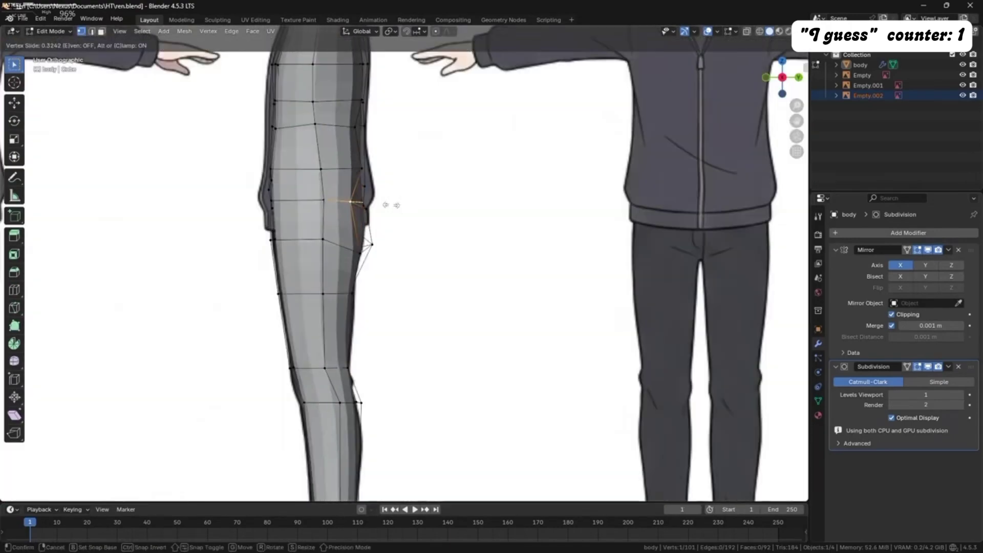
click(383, 203)
Vertex-slide the outer vertices on the lower back and under the buttock along their edges
click(365, 172)
key(g)
key(g)
click(369, 175)
click(361, 252)
key(g)
key(g)
click(366, 250)
Reposition the inner buttock vertex and move the centre-line vertex above it along the Y axis
middle_drag(401, 246, 338, 242)
click(394, 215)
key(KP_1)
key(ctrl+KP_1)
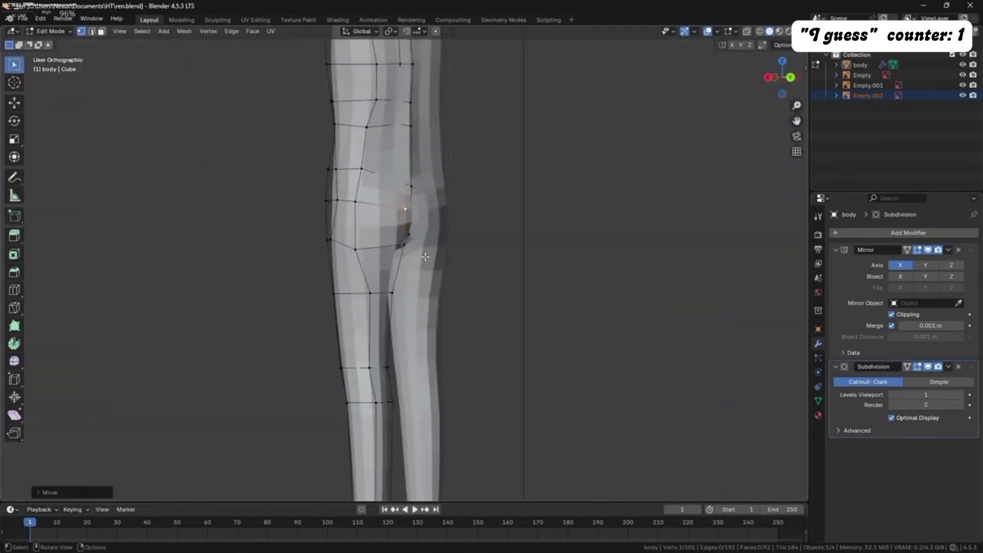
ctrl+click(416, 187)
middle_drag(509, 191, 544, 193)
key(g)
key(y)
click(497, 181)
Select the three centre-line vertices of the mid back, move them along Y and flatten them along Y
click(416, 126)
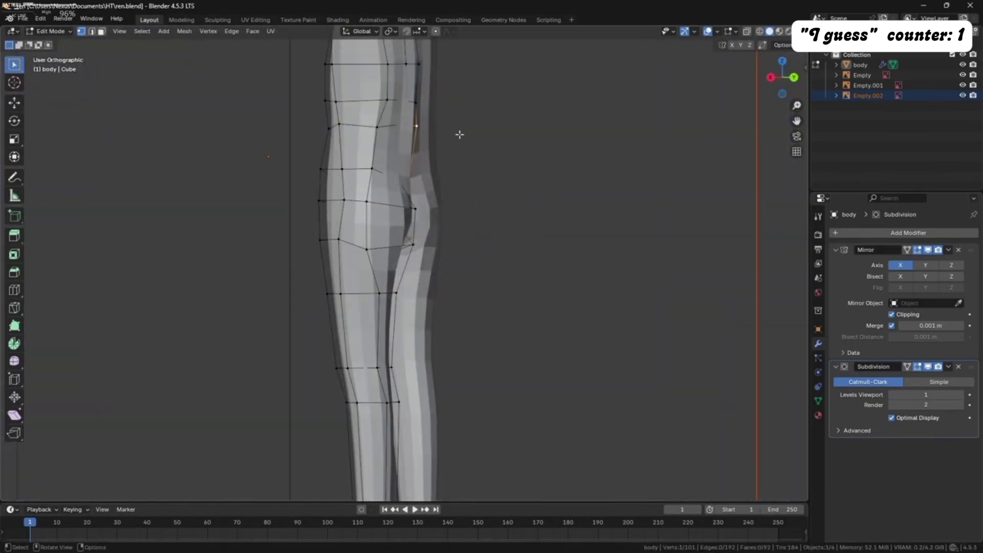
middle_drag(506, 129, 471, 125)
shift+middle_drag(471, 125, 475, 222)
key(KP_4)
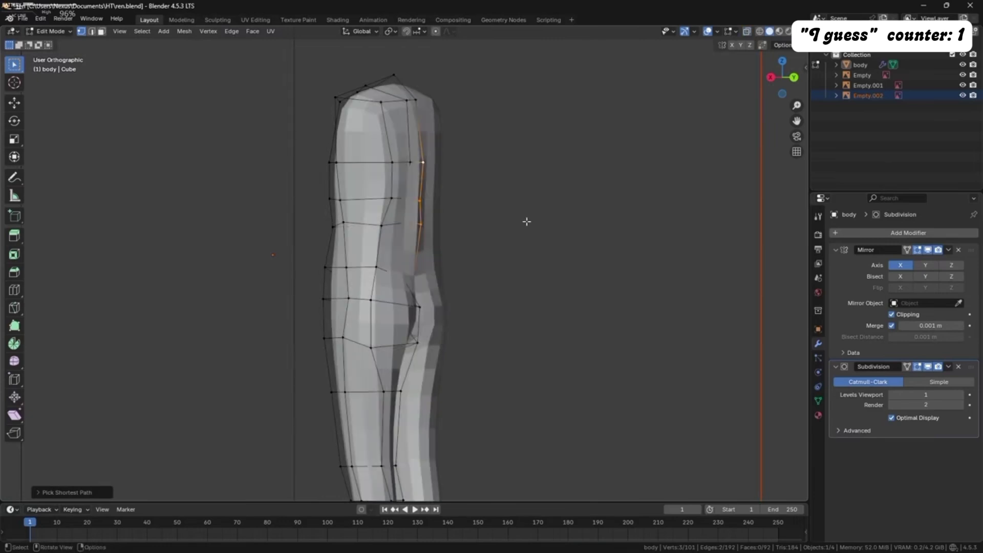
key(g)
key(y)
click(525, 222)
key(s)
key(y)
right_click(525, 222)
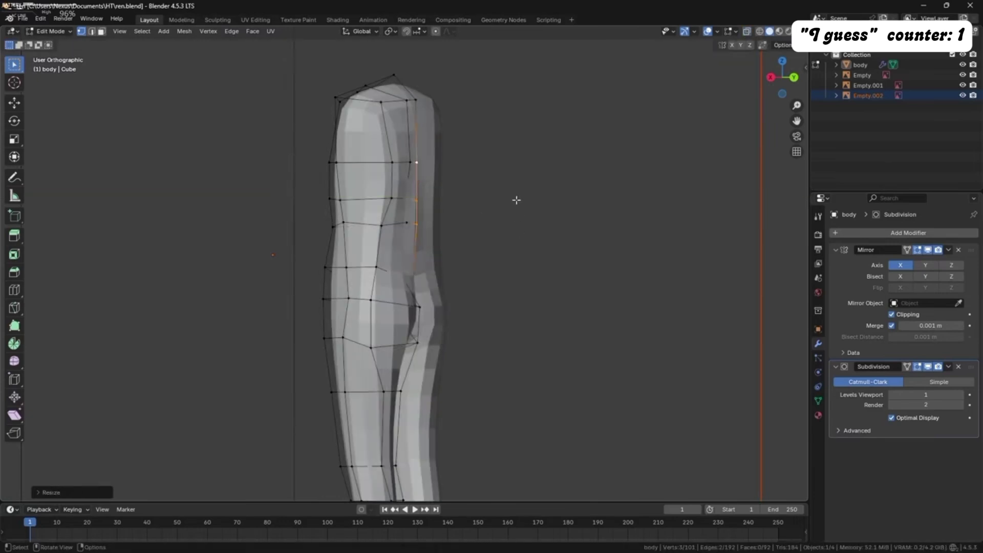
Rotate the three centre-line back vertices slightly and shift them along the Y axis
key(r)
click(519, 215)
key(g)
key(y)
click(513, 214)
key(KP_6)
key(KP_6)
key(KP_6)
key(KP_6)
key(KP_6)
key(KP_6)
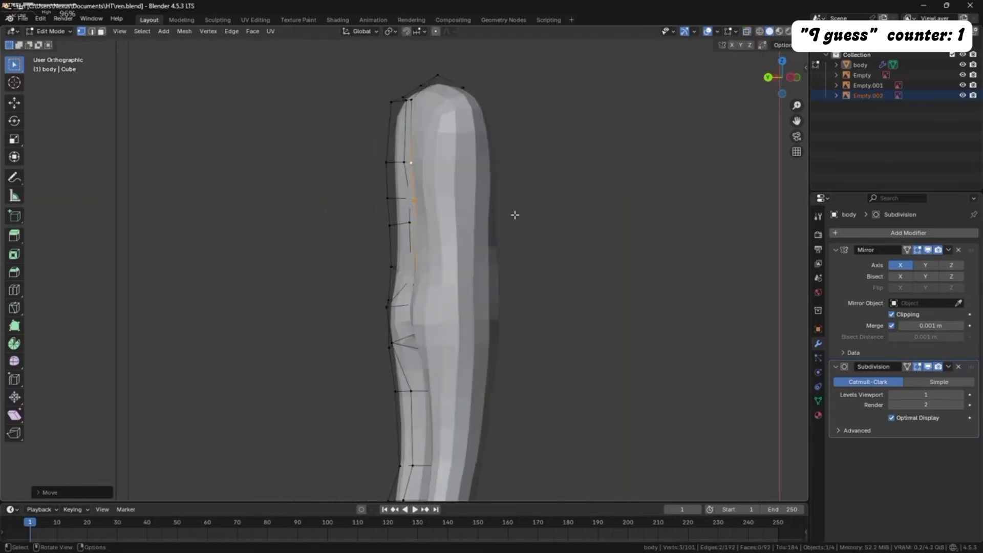
Add a horizontal loop cut around the upper thigh just below the buttock
key(ctrl+KP_1)
key(ctrl+r)
click(394, 375)
click(393, 371)
key(KP_4)
key(KP_4)
key(KP_4)
key(KP_4)
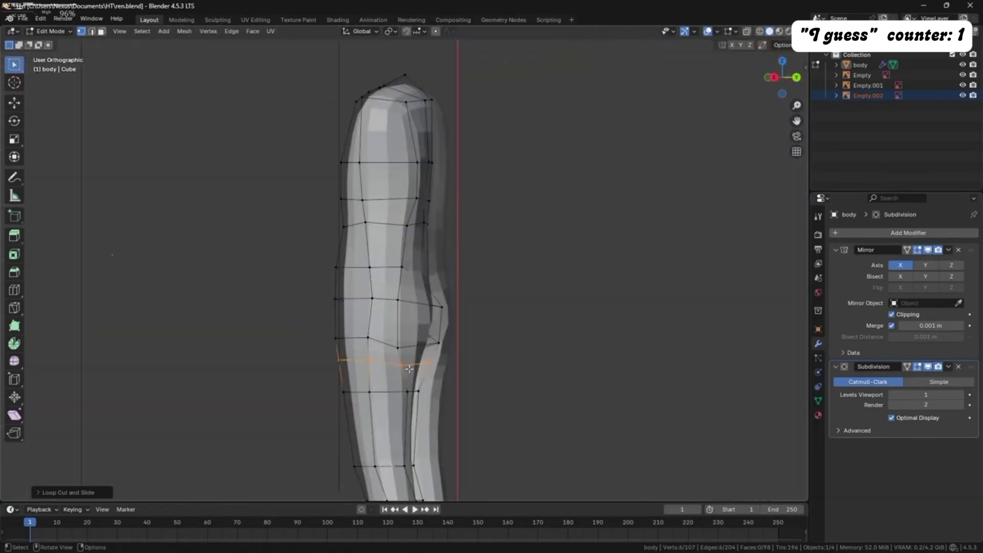
Move the two rear vertices of the new thigh loop along the Y axis to shape the back of the thigh
click(427, 362)
shift+click(394, 365)
key(g)
key(y)
click(468, 373)
key(KP_6)
key(KP_6)
key(KP_6)
key(KP_6)
key(KP_6)
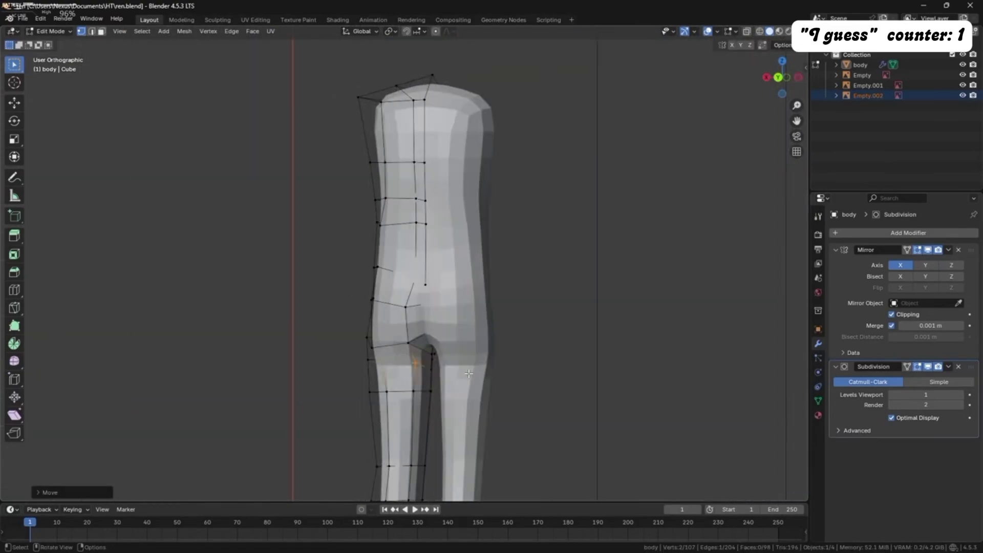
Compare the whole body with the character reference in the side and front views
key(KP_3)
mouse_move(456, 351)
ctrl+middle_down()
mouse_move(452, 312)
mouse_move(462, 336)
ctrl+middle_up()
ctrl+scroll(462, 336, down, 2)
key(KP_1)
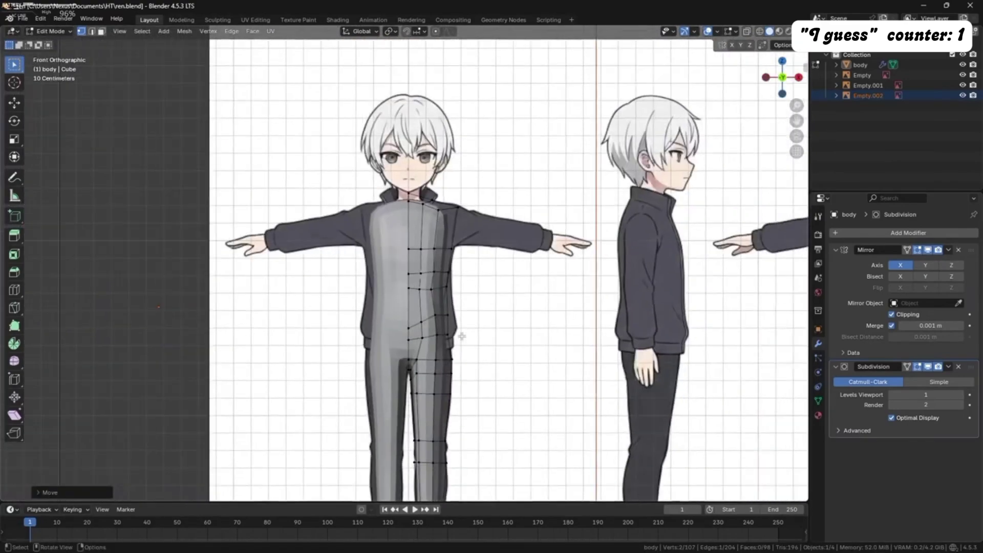
key(KP_3)
key(KP_1)
key(KP_8)
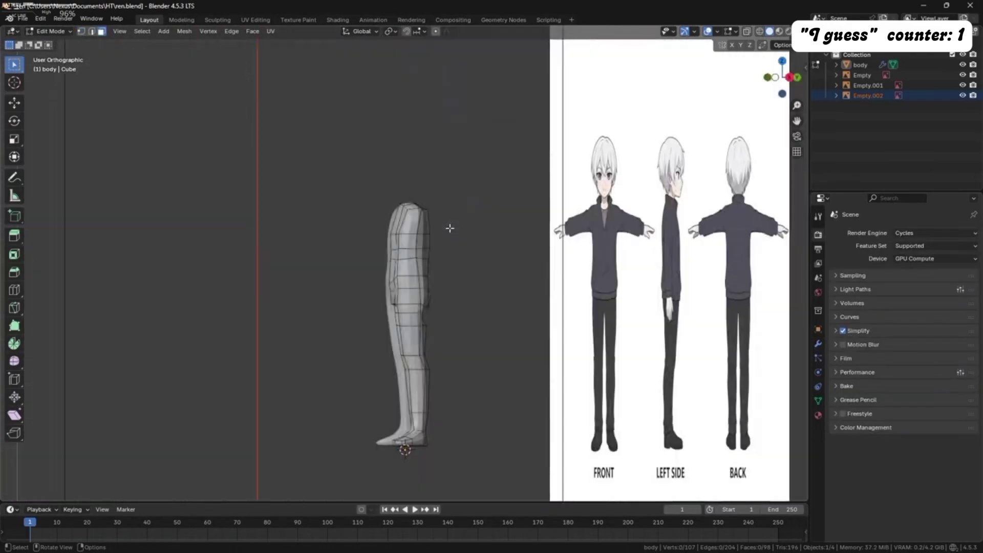
Inset the two upper side faces at the shoulder and slightly adjust the inset outline with Vertex Slide
key(KP_3)
scroll(450, 229, up, 3)
click(396, 221)
shift+click(425, 219)
key(e)
right_click(503, 227)
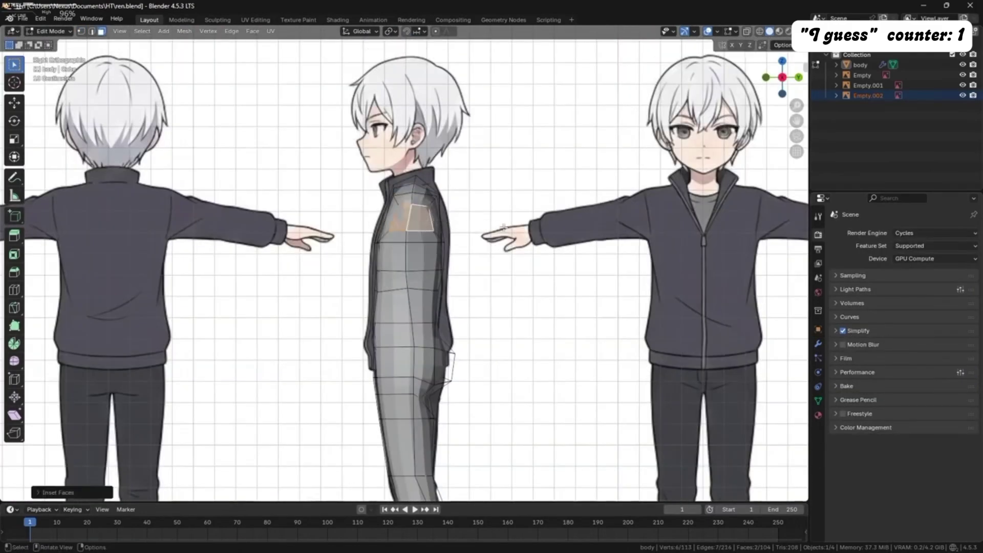
key(KP_1)
key(i)
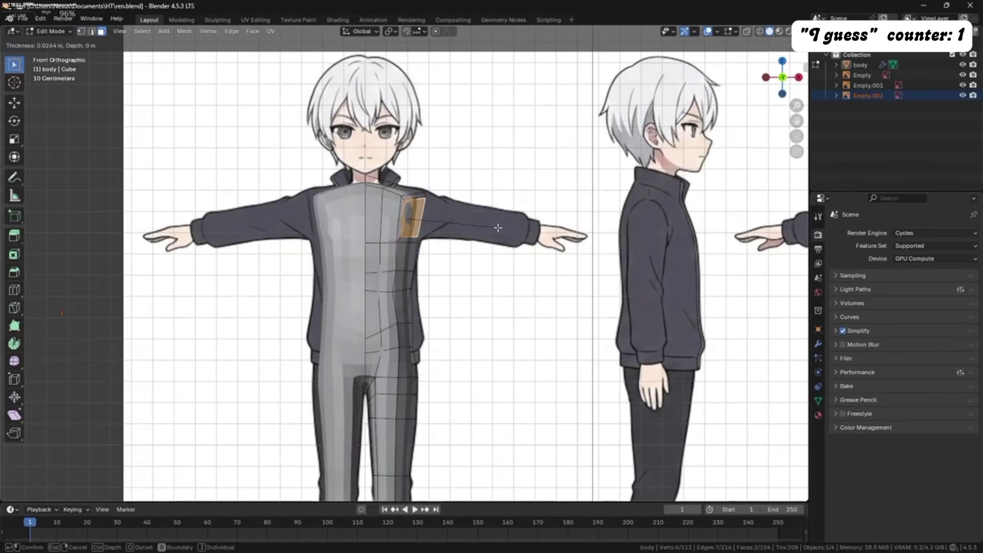
click(498, 227)
key(shift+v)
right_click(497, 228)
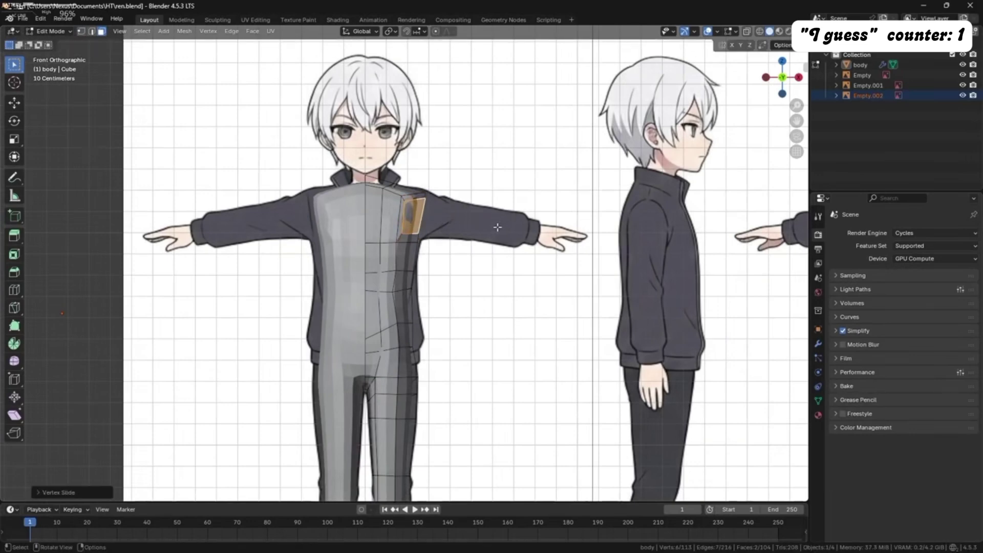
Reshape the inset shoulder faces into a rounded outline for the arm and rotate it in the side view
key(KP_3)
right_click(497, 228)
mouse_move(501, 214)
click(547, 221)
key(r)
click(532, 137)
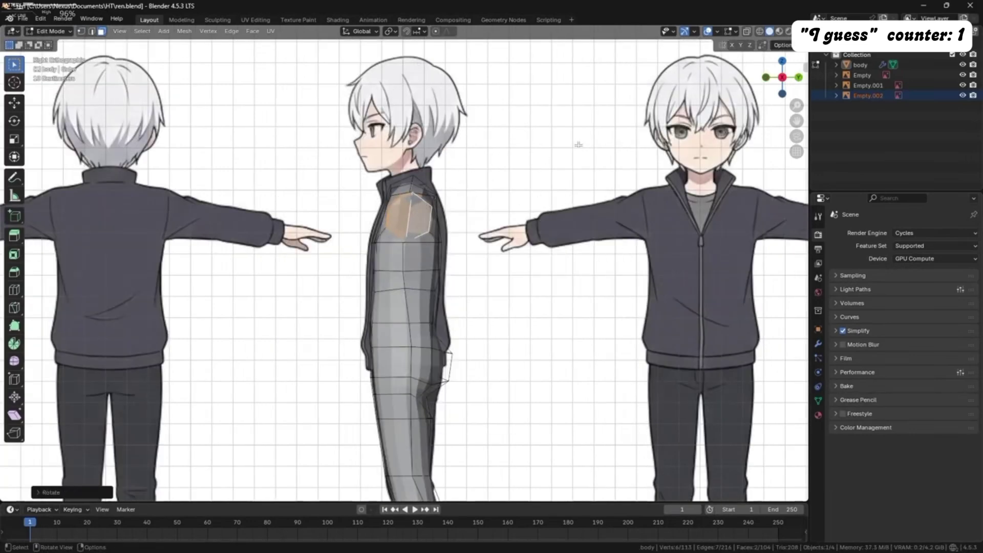
Extrude the shoulder faces along the sleeve in two sections, to the elbow and on to the wrist
scroll(523, 203, up, 3)
key(KP_1)
key(e)
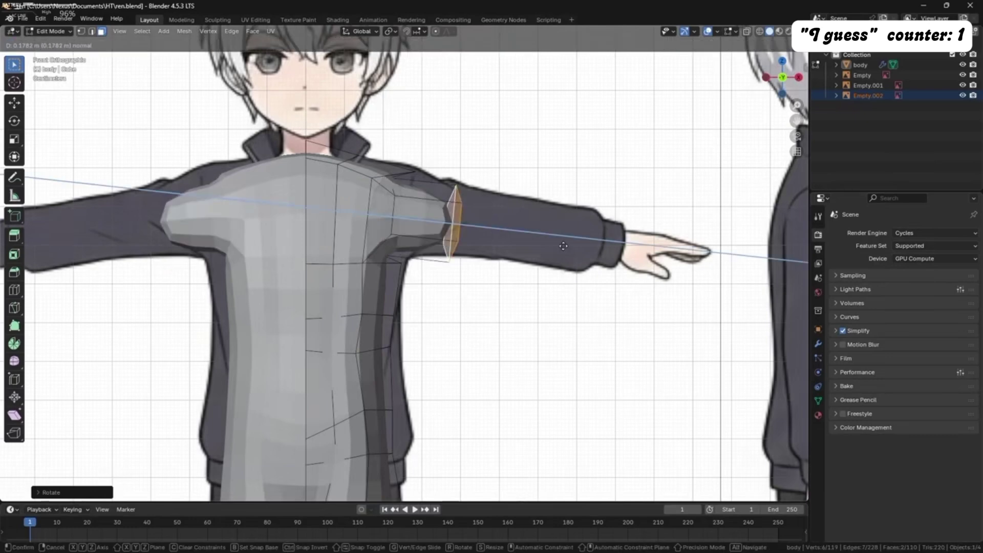
click(638, 253)
key(e)
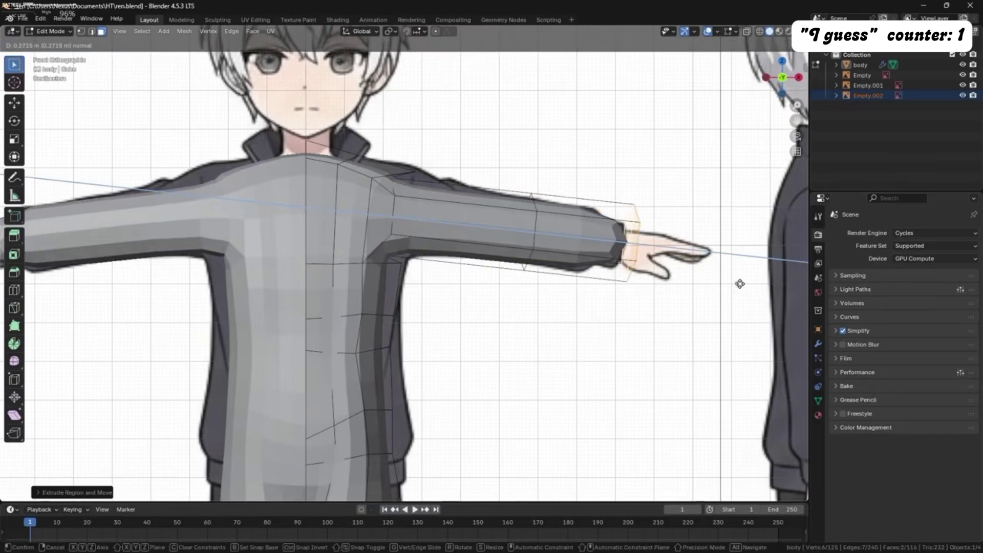
click(676, 273)
Delete the two end faces at the wrist and move the open wrist loop to fit the sleeve
right_click(676, 273)
click(678, 302)
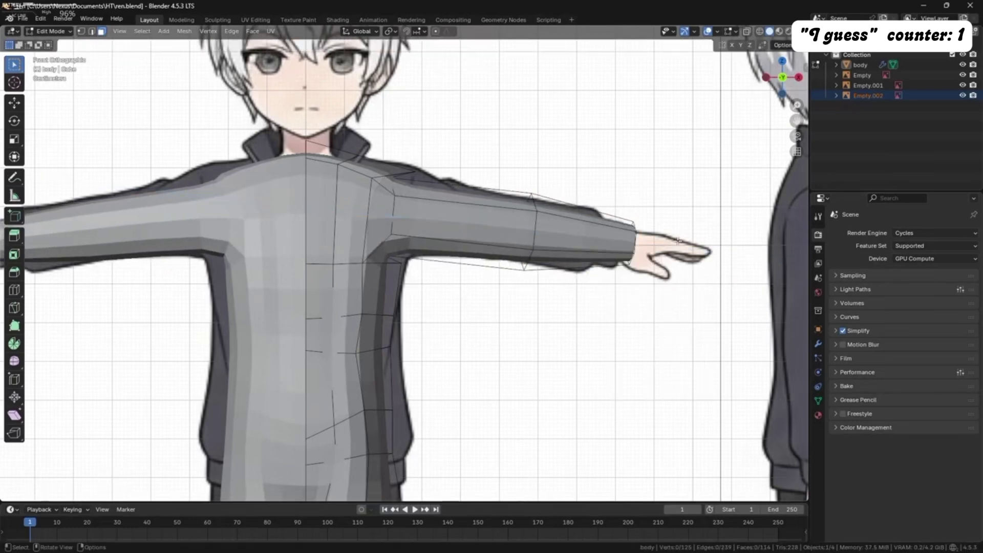
alt+click(638, 241)
key(g)
click(666, 249)
Move the wrist loop forward along Y in the top view and rotate it around Z to square the sleeve end
key(KP_7)
key(g)
key(y)
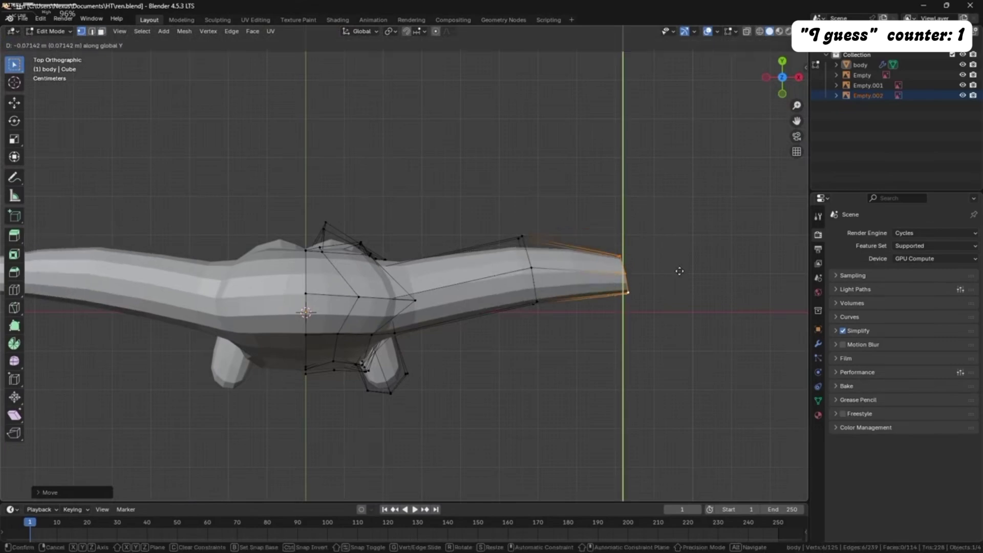
click(676, 226)
key(r)
key(z)
click(640, 236)
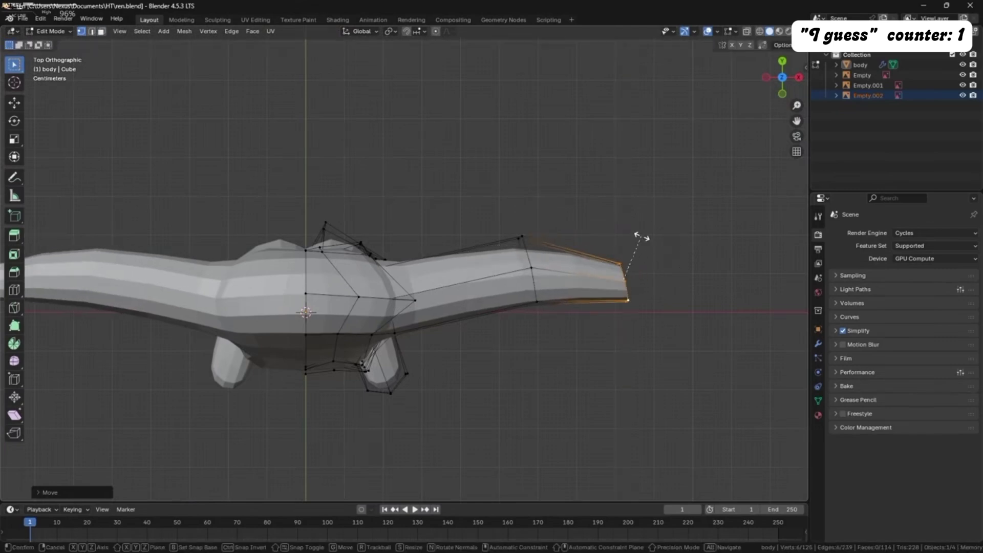
key(r)
click(628, 255)
Edge Slide the elbow loop along the sleeve to fit the arm in the front view
alt+click(527, 221)
key(alt+z)
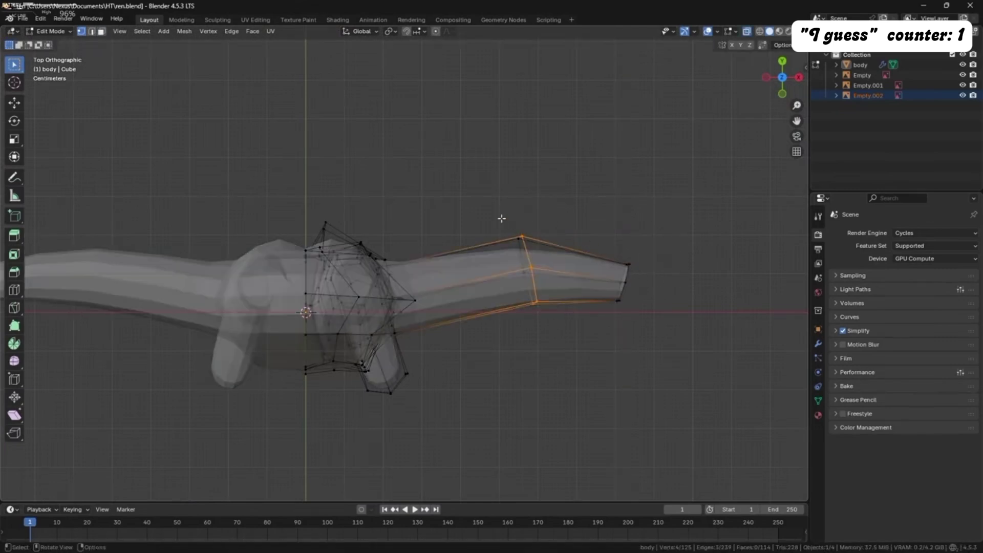
key(alt+z)
key(KP_1)
key(g)
key(g)
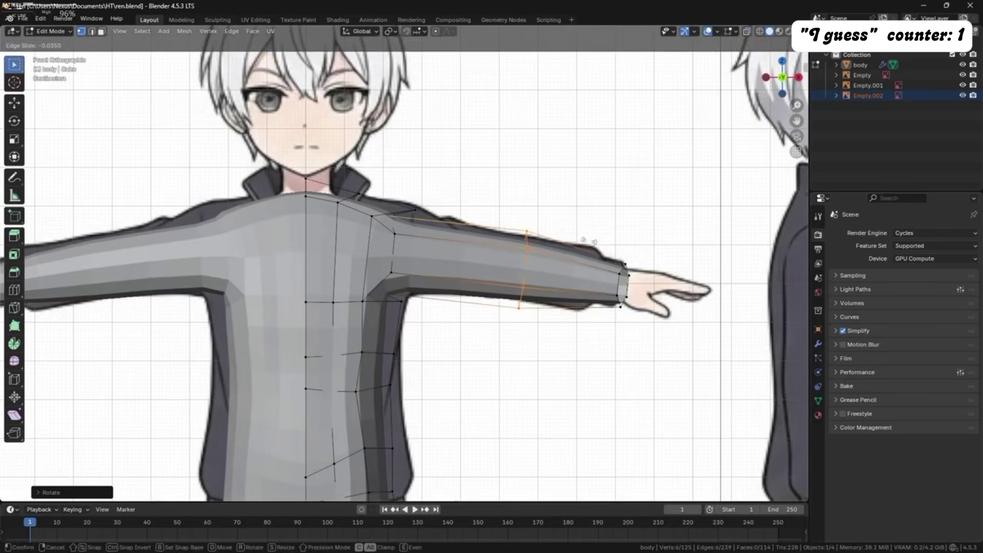
click(567, 235)
shift+middle_drag(568, 236, 629, 191)
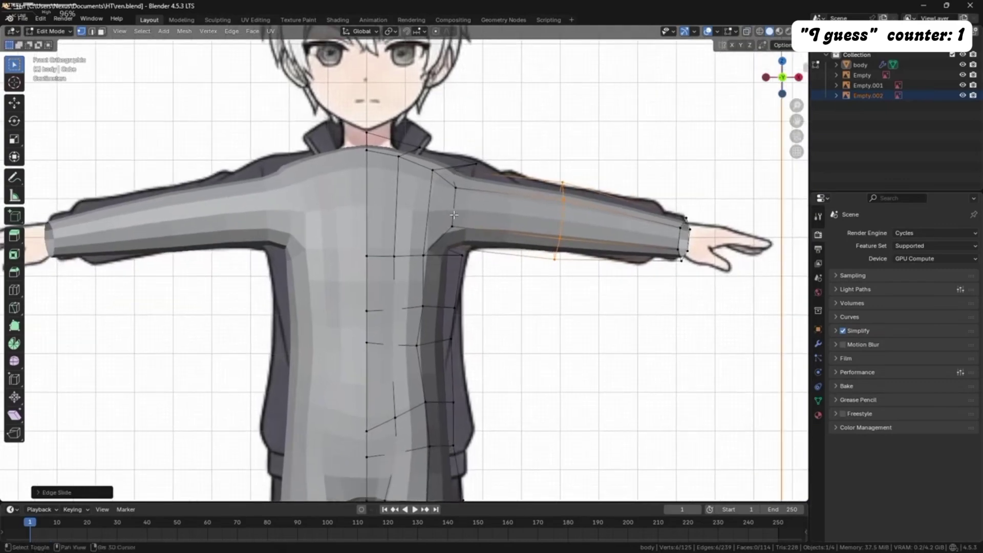
Knife-cut a small outline around the centre vertex on top of the torso and connect it to the surrounding mesh
scroll(453, 215, down, 2)
shift+middle_drag(405, 189, 401, 282)
ctrl+middle_drag(400, 281, 415, 349)
key(k)
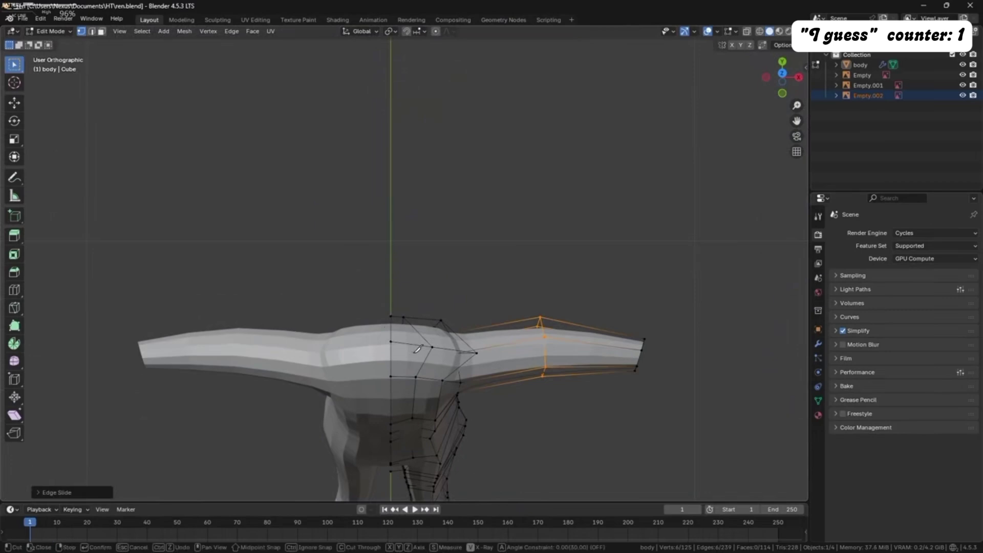
key(Return)
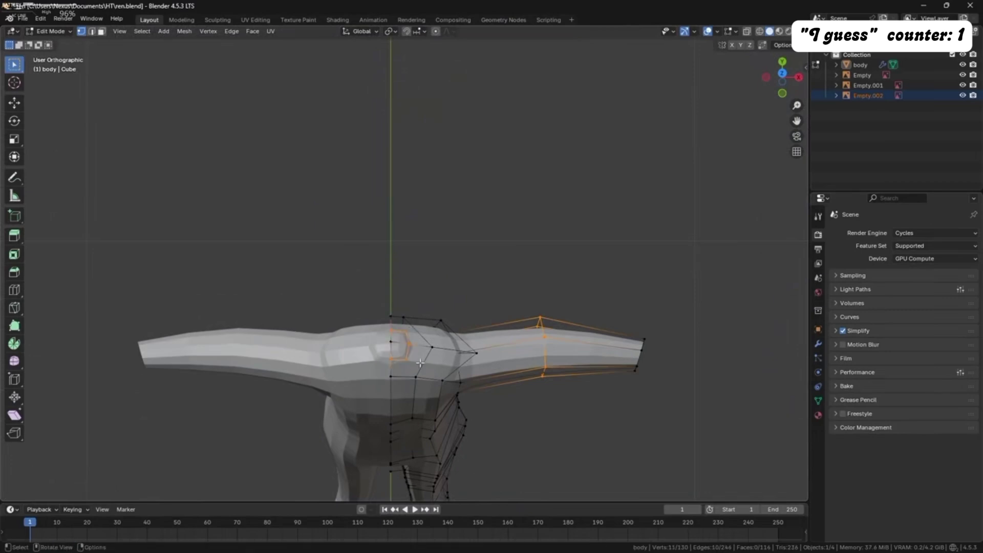
key(k)
click(403, 317)
click(440, 321)
key(Return)
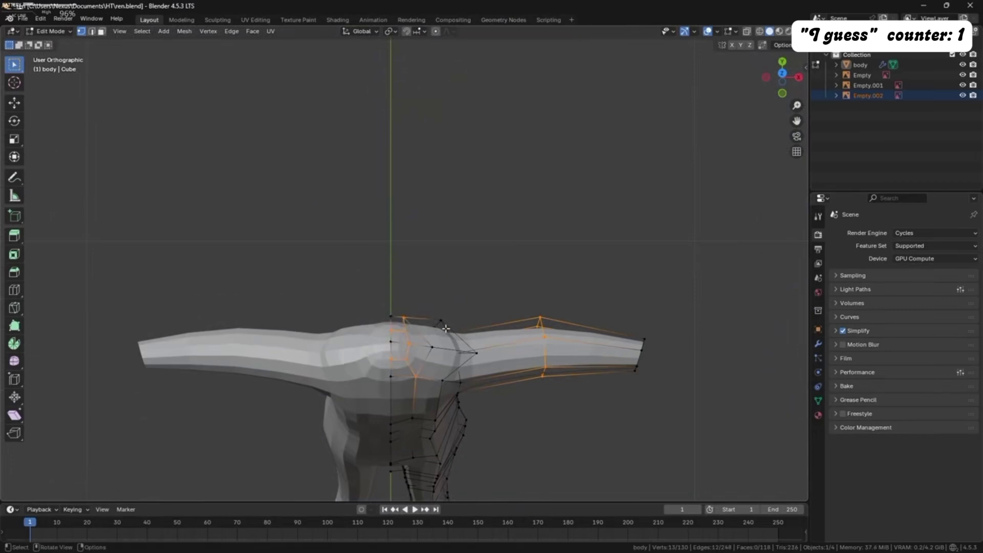
Delete the centre vertex inside the cut outline to open the neck hole and Shrink/Fatten the hole's loop
click(404, 318)
click(392, 342)
key(x)
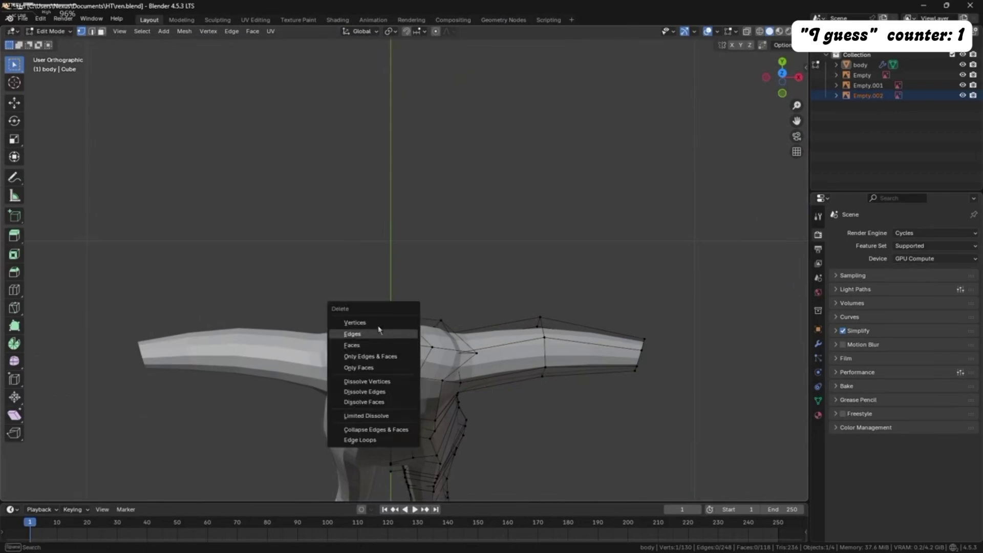
click(379, 323)
alt+click(406, 336)
key(alt+s)
click(436, 340)
Extrude the neck hole's loop up to the chin and scale the new rim along Z to flatten it
key(KP_1)
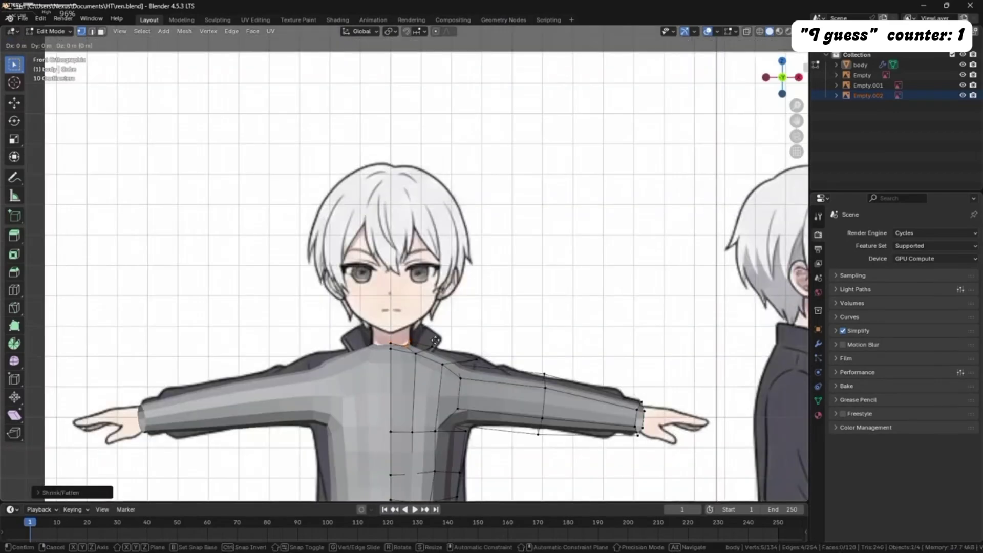
key(e)
click(432, 317)
key(s)
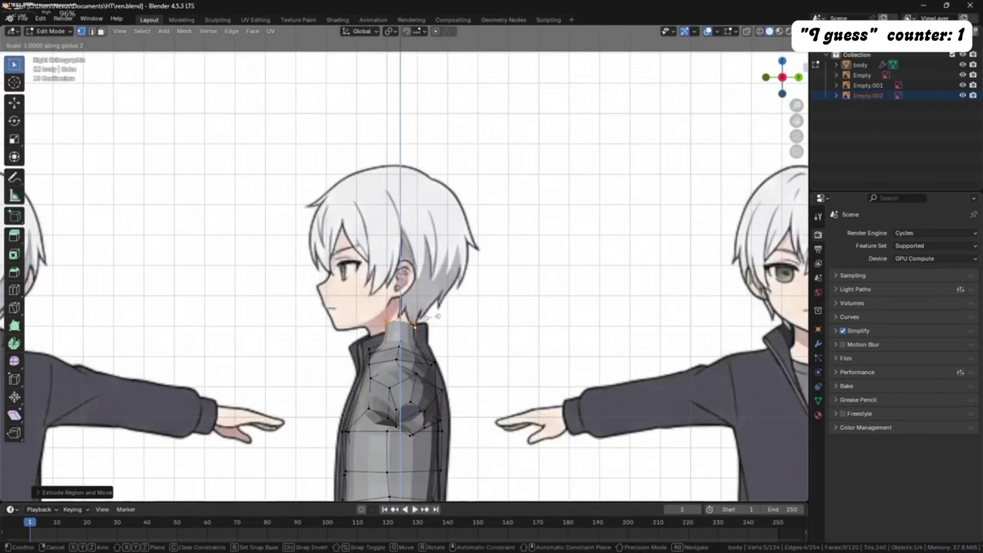
click(431, 320)
Sculpt the neck and upper torso with the Grab brush to follow the side and front references, and return to Edit Mode
scroll(421, 333, up, 1)
key(ctrl+Tab)
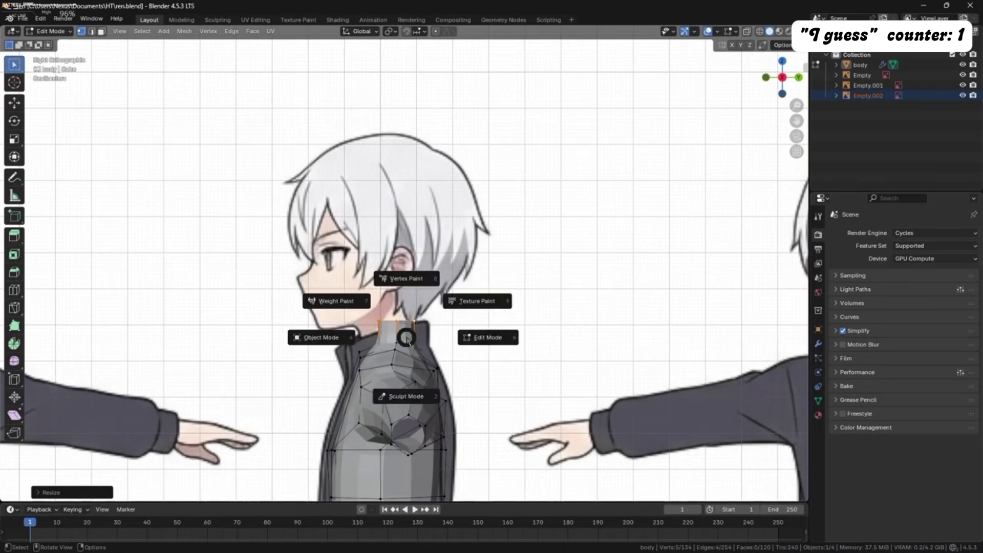
click(406, 398)
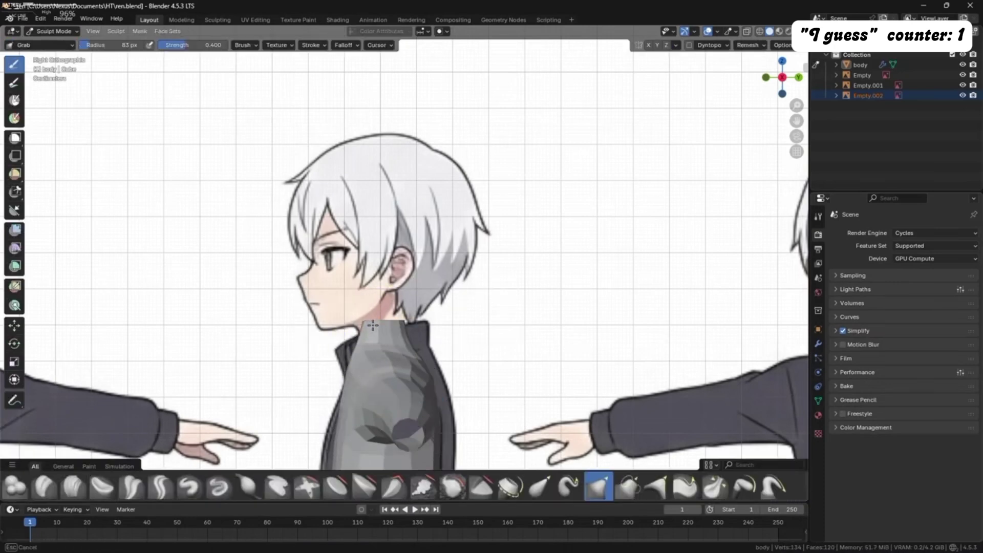
middle_drag(451, 398, 486, 296)
key(KP_3)
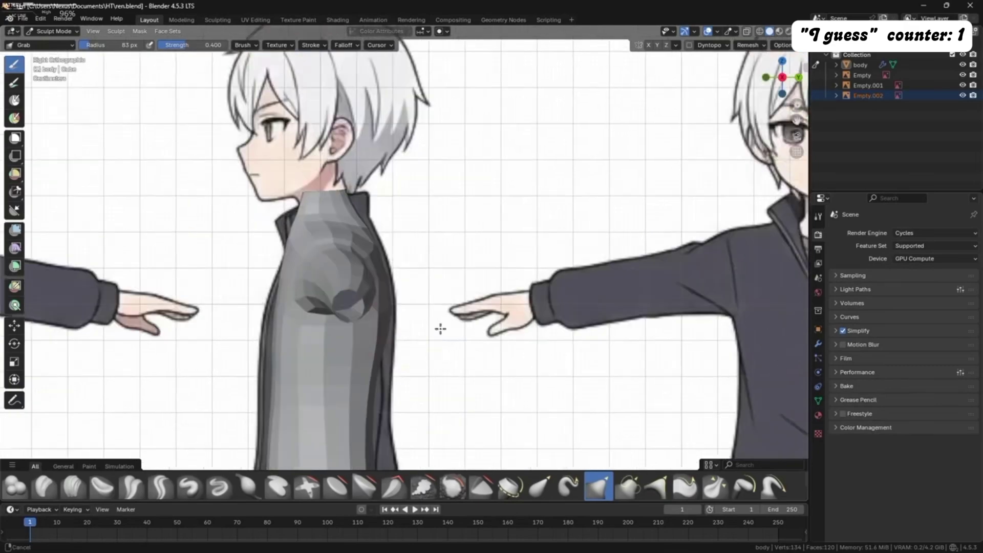
key(KP_1)
key(alt+z)
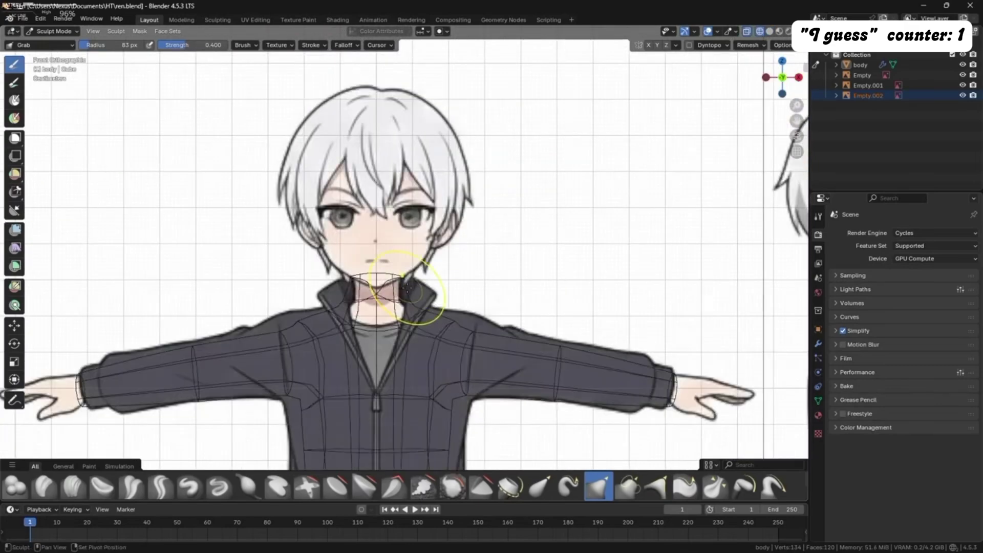
key(alt+z)
key(Tab)
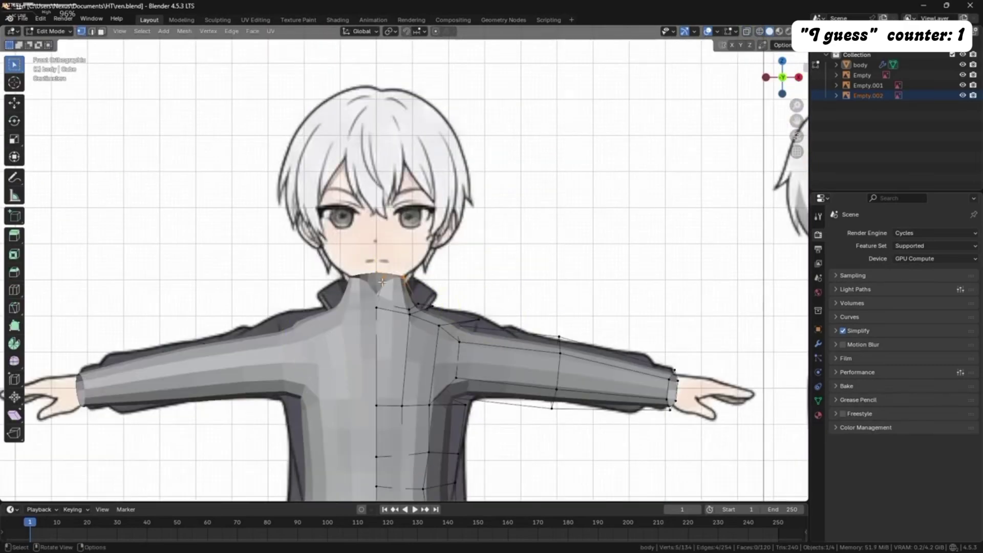
Move the front vertex of the neck rim along X to the centre line and adjust it along Y
click(392, 278)
key(g)
key(x)
click(377, 279)
mouse_move(453, 227)
middle_down()
mouse_move(388, 233)
mouse_move(386, 281)
middle_up()
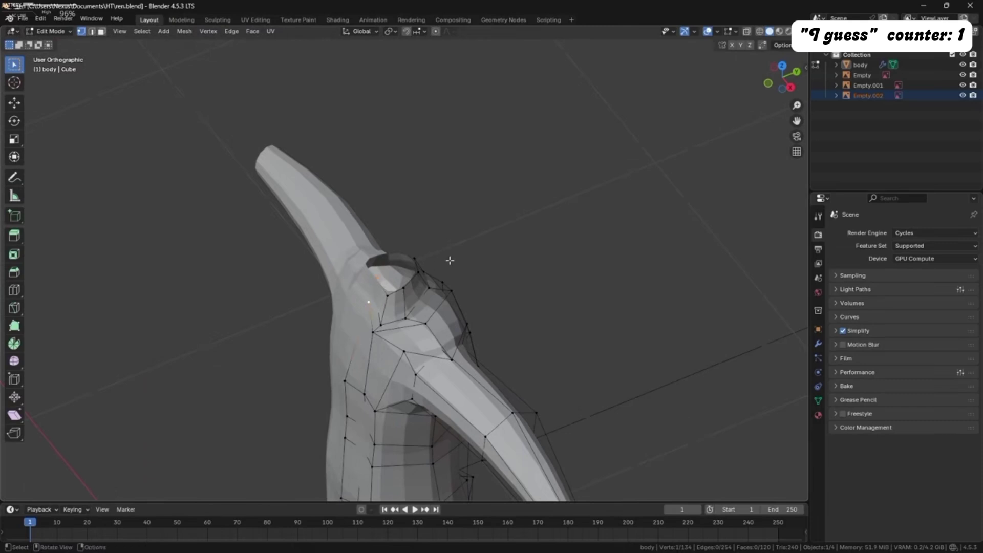
key(g)
key(y)
click(433, 266)
Select the vertices of the open neck rim and round them with the Circle operation
shift+click(380, 281)
shift+click(377, 298)
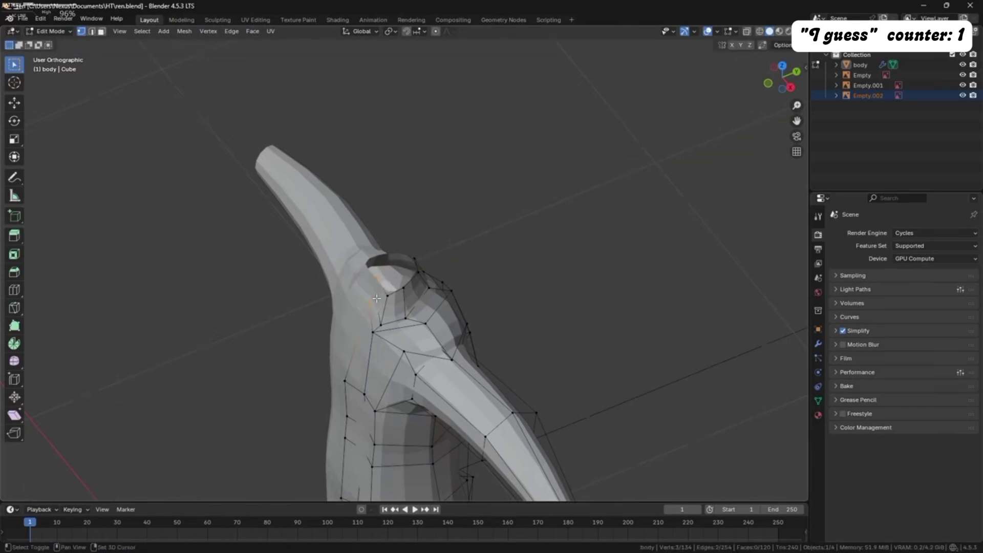
right_click(512, 283)
key(Escape)
right_click(489, 252)
click(546, 261)
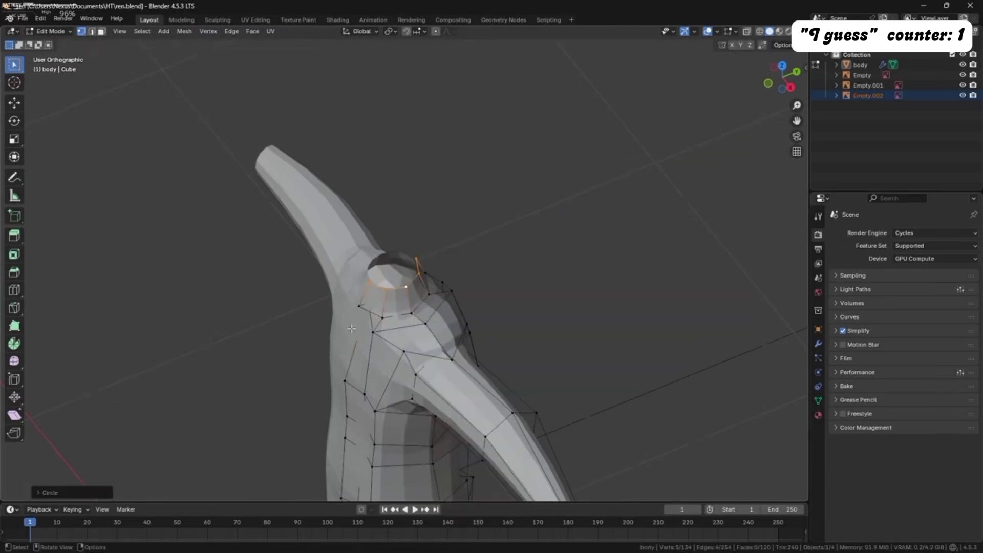
Vertex Slide the vertex below the front of the neck to fit the collar area in the side view
middle_drag(407, 366, 405, 313)
key(alt+z)
click(364, 328)
key(KP_3)
key(g)
click(385, 339)
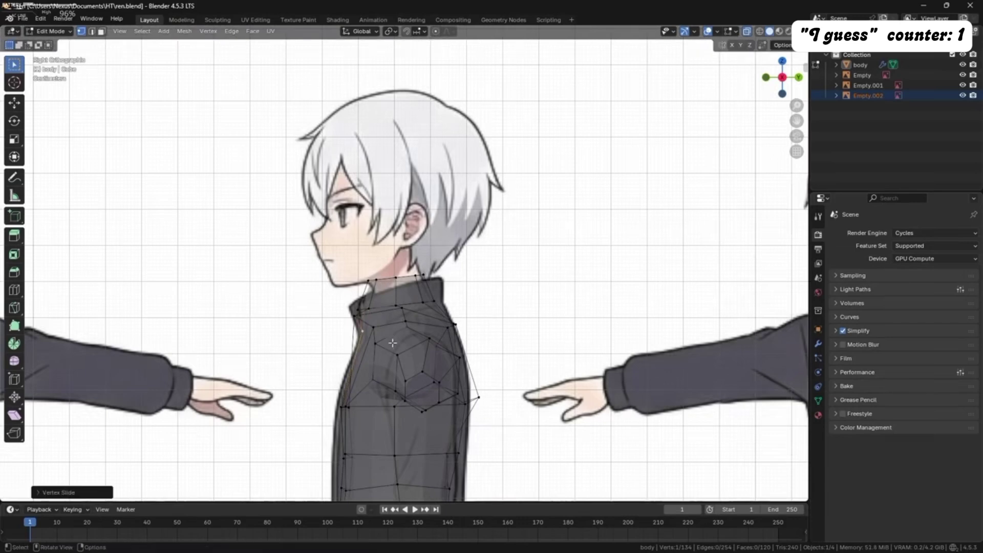
key(g)
key(g)
click(388, 335)
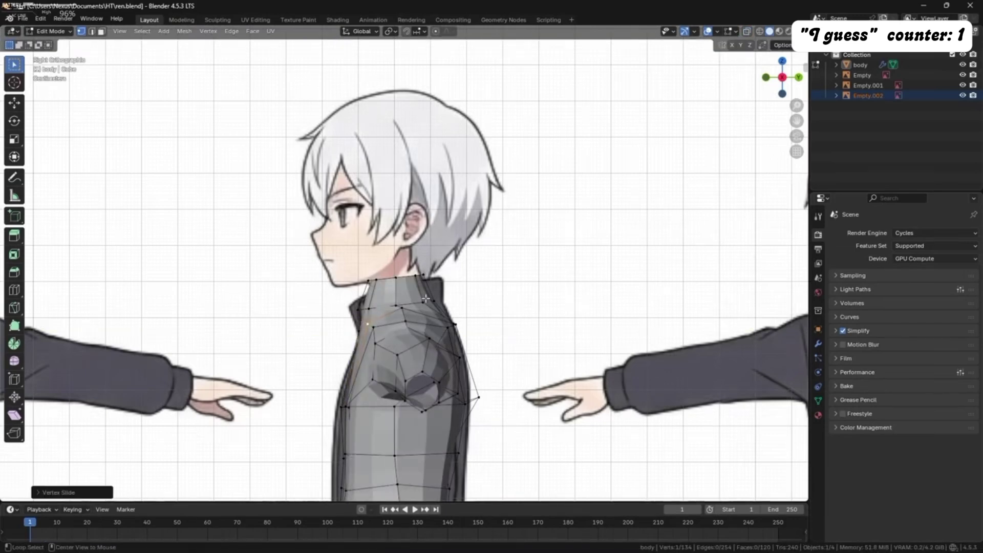
Scale and rotate the neck base loop in the side view and move it along Y to centre it under the neck
key(s)
click(482, 288)
key(shift+z)
key(r)
click(485, 277)
key(g)
key(y)
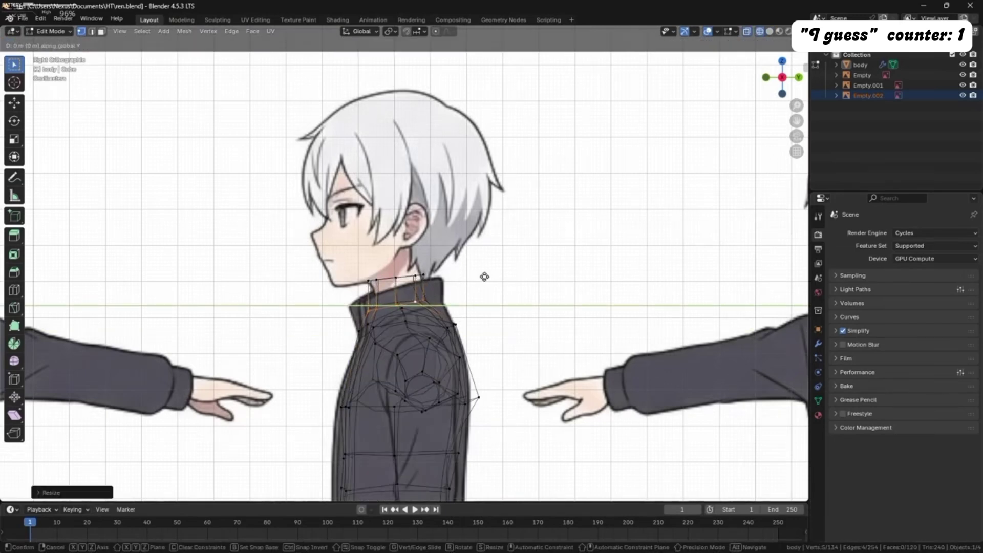
click(490, 277)
Scale the neck's top loop to the reference neck's thickness in the side view
alt+click(431, 273)
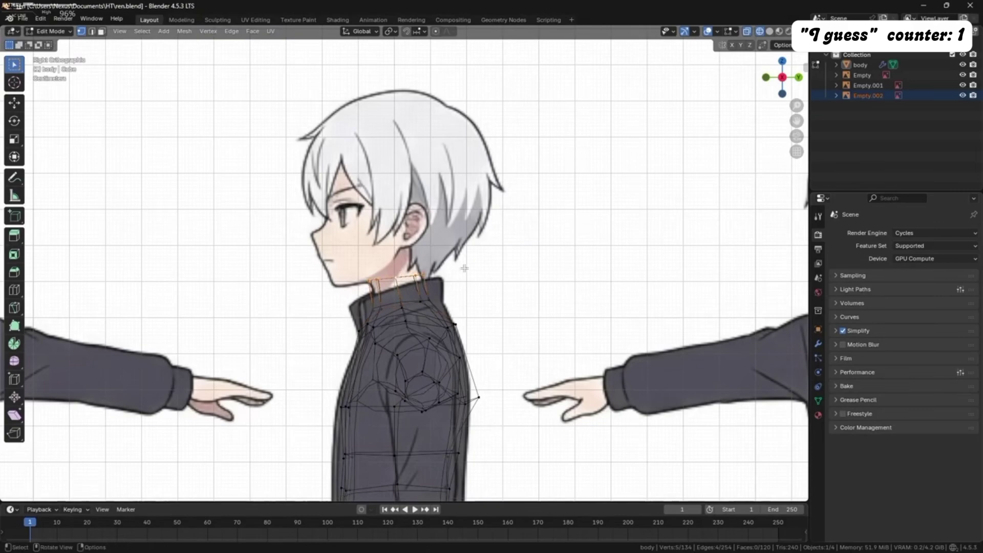
key(s)
click(488, 252)
key(KP_1)
key(alt+z)
key(alt+z)
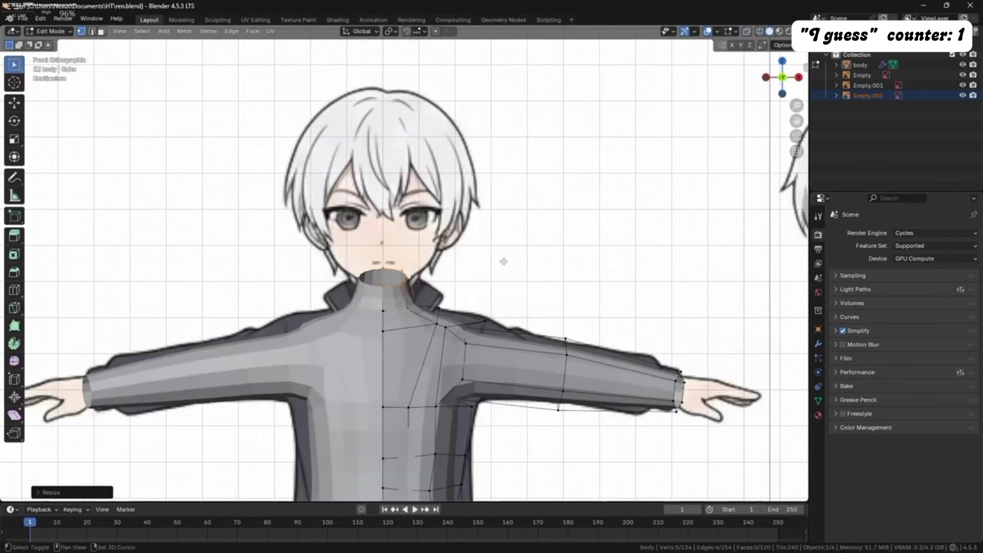
Scale the neck base loop and the top loop along X in the front view to match the reference neck's width
key(s)
key(x)
click(452, 293)
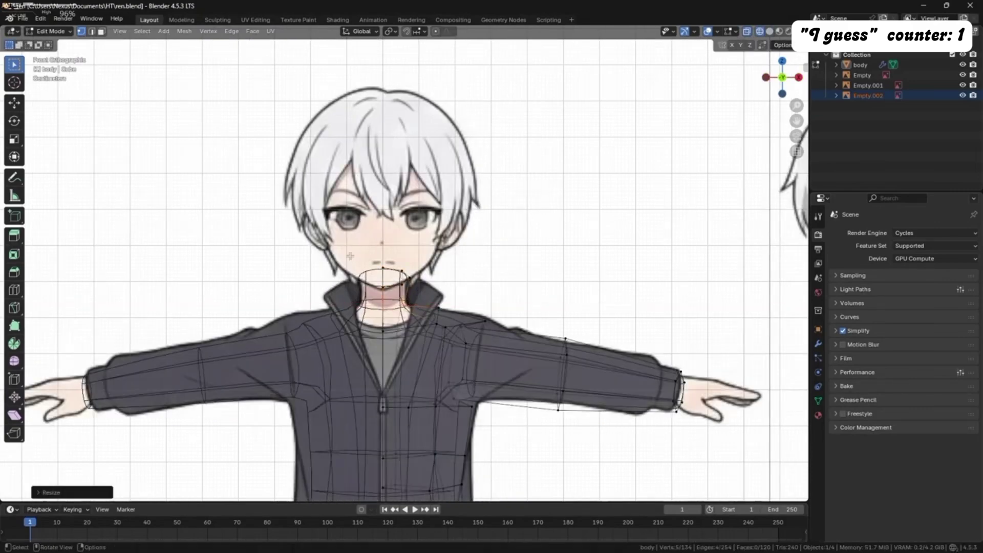
alt+click(406, 281)
key(s)
key(x)
click(445, 285)
Extrude the neck's top loop further up under the jaw in the side view
key(KP_3)
key(shift+z)
key(g)
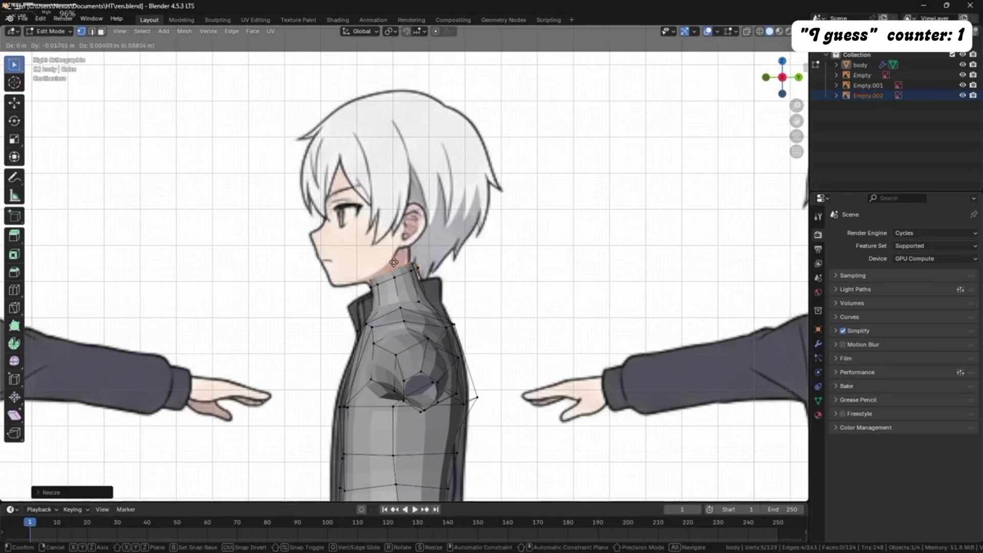
click(394, 260)
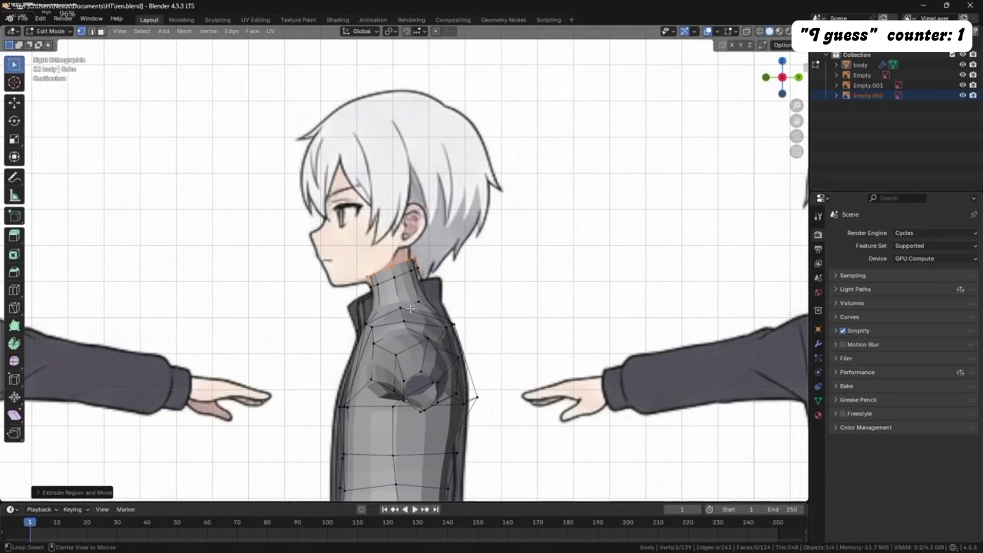
Bevel the neck base loop with a width of 0.0248 m and increase its segment count
key(KP_1)
key(ctrl+b)
click(495, 292)
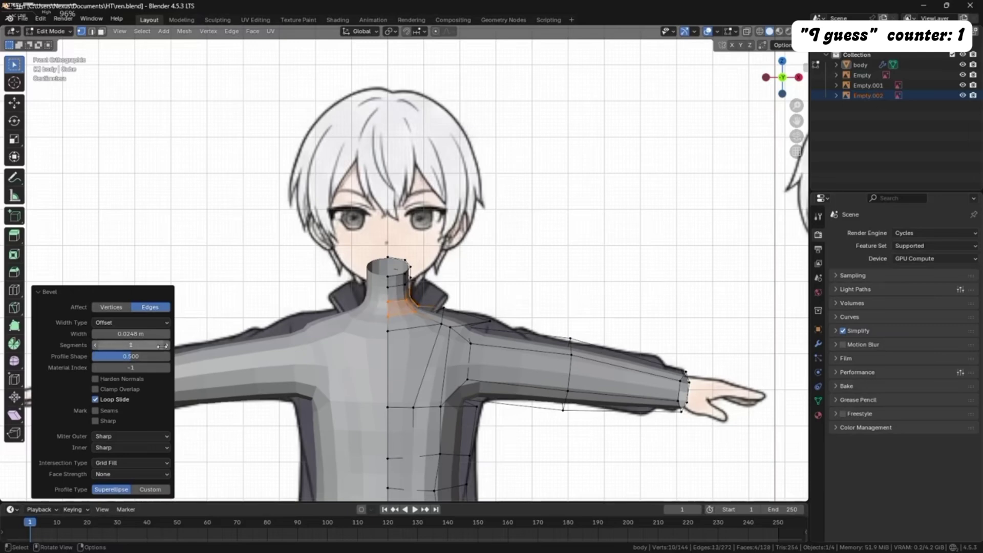
drag(167, 350, 167, 350)
Slide the top shoulder vertex inward toward the neck and move it -0.01276 m along Z
click(485, 322)
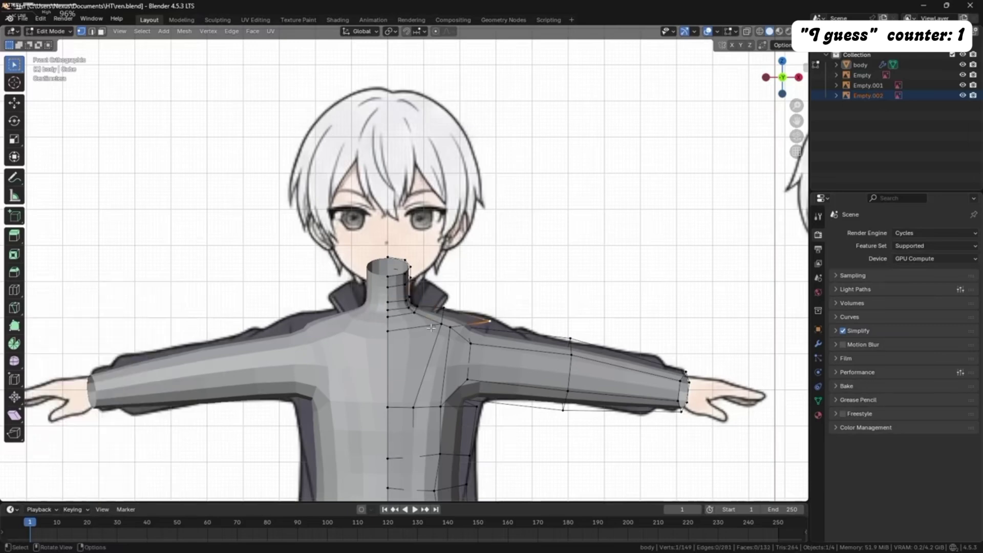
key(shift+v)
click(487, 311)
key(g)
key(z)
click(485, 315)
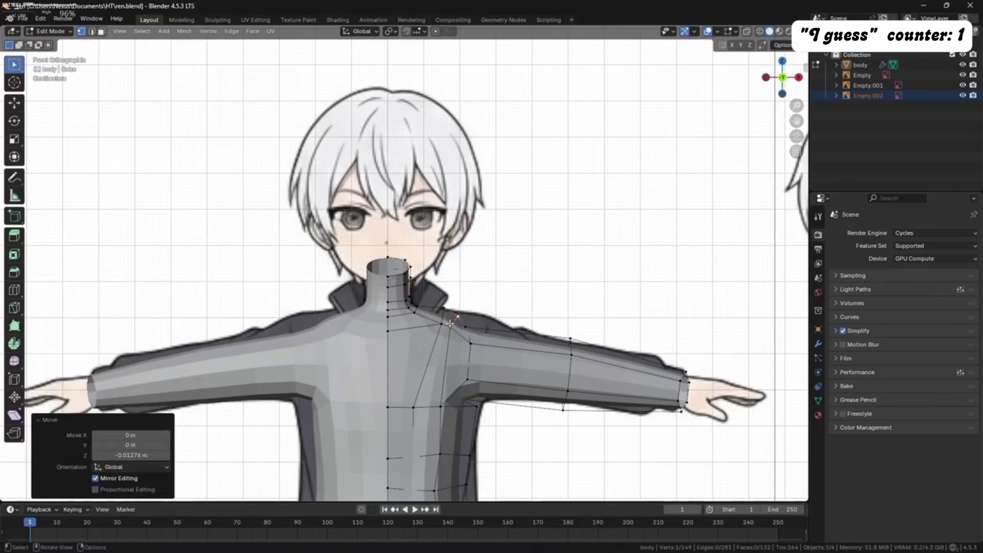
Edge Slide the two neighbouring vertices on the front of the shoulder to even out the mesh
click(441, 324)
shift+click(451, 327)
key(g)
key(g)
click(460, 327)
middle_drag(459, 328, 468, 313)
key(KP_1)
scroll(467, 313, up, 4)
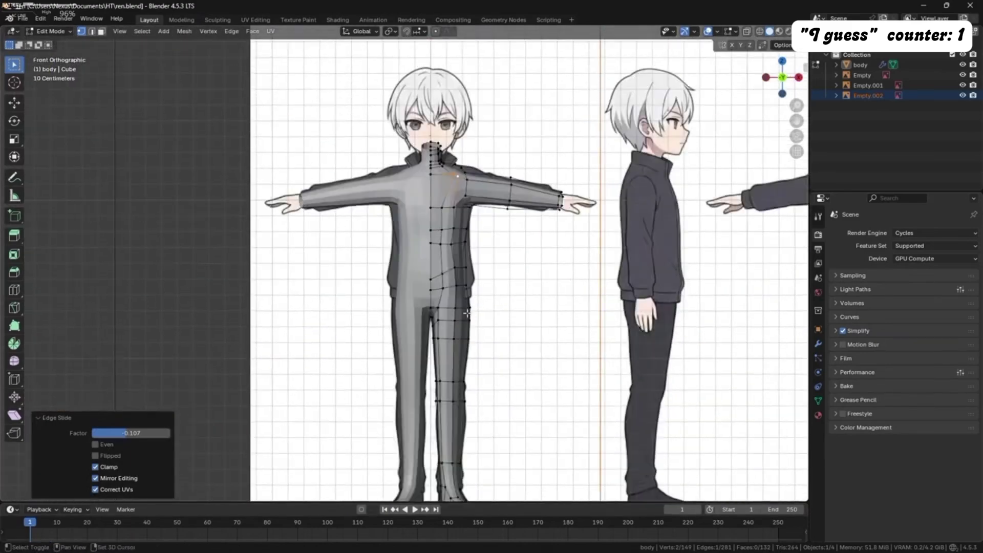
Save the file and apply Shade Smooth to the body in Object Mode
key(ctrl+s)
key(Tab)
right_click(413, 225)
click(439, 252)
right_click(439, 251)
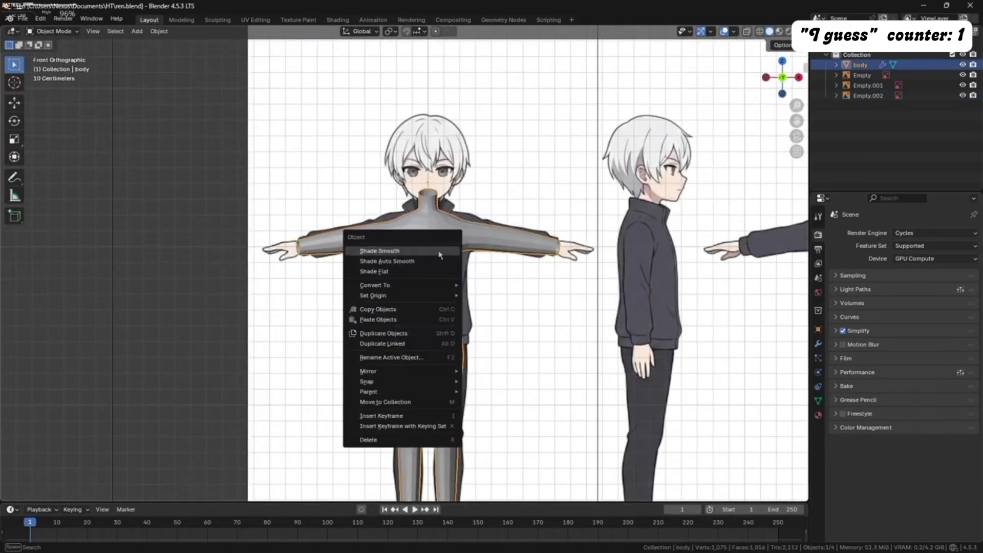
click(438, 252)
Examine the smooth-shaded body from several angles and compare it from neck to feet with the front reference
mouse_move(499, 263)
middle_down()
mouse_move(517, 292)
mouse_move(472, 278)
mouse_move(682, 303)
mouse_move(750, 218)
mouse_move(381, 283)
middle_up()
key(KP_1)
scroll(517, 292, down, 2)
key(KP_1)
scroll(435, 409, up, 5)
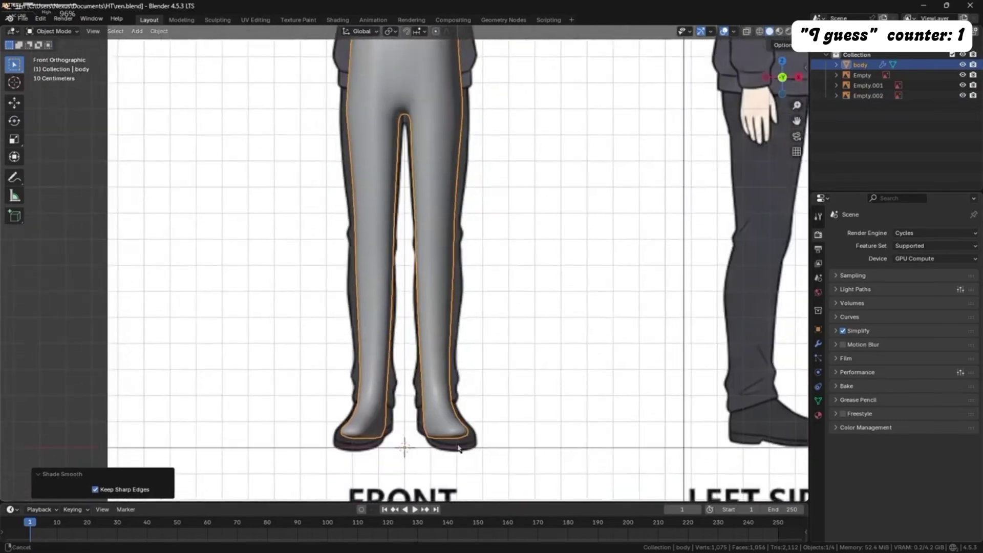
key(Tab)
scroll(487, 415, down, 5)
scroll(504, 231, up, 1)
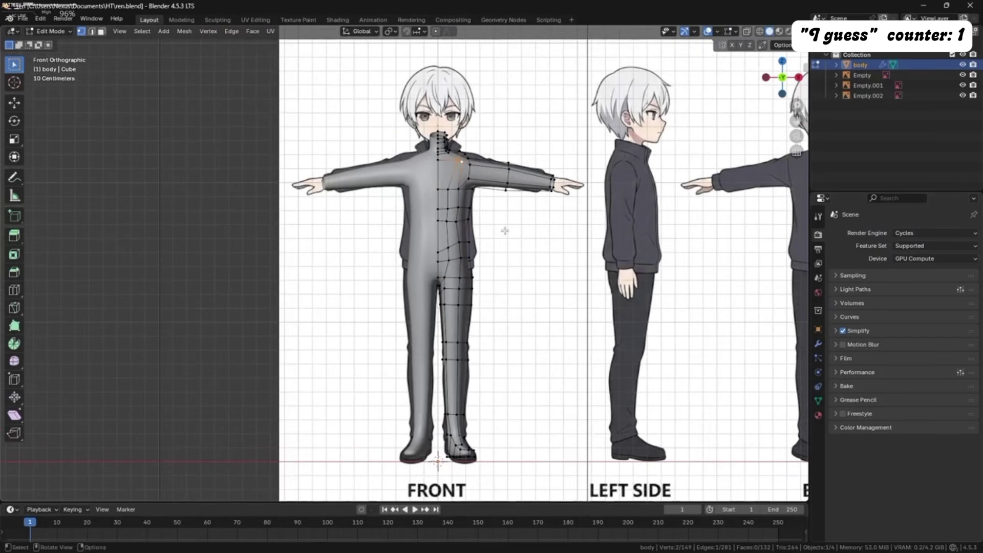
scroll(547, 207, down, 6)
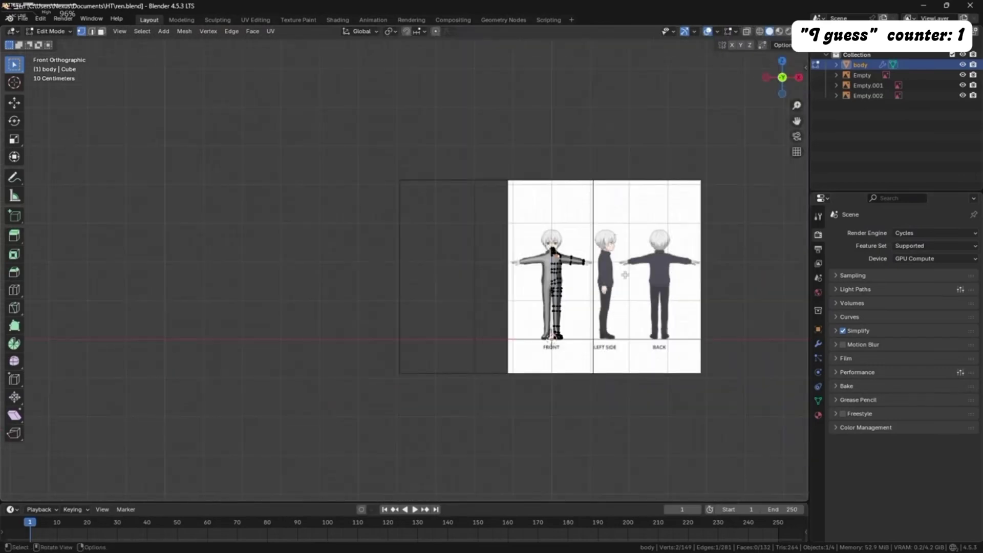
In Object Mode, add the hand reference image 1767843716655.jpg and move it -7.4503 m along X and 1.2968 m along Z
shift+middle_drag(199, 215, 380, 206)
key(shift+a)
key(ctrl+Tab)
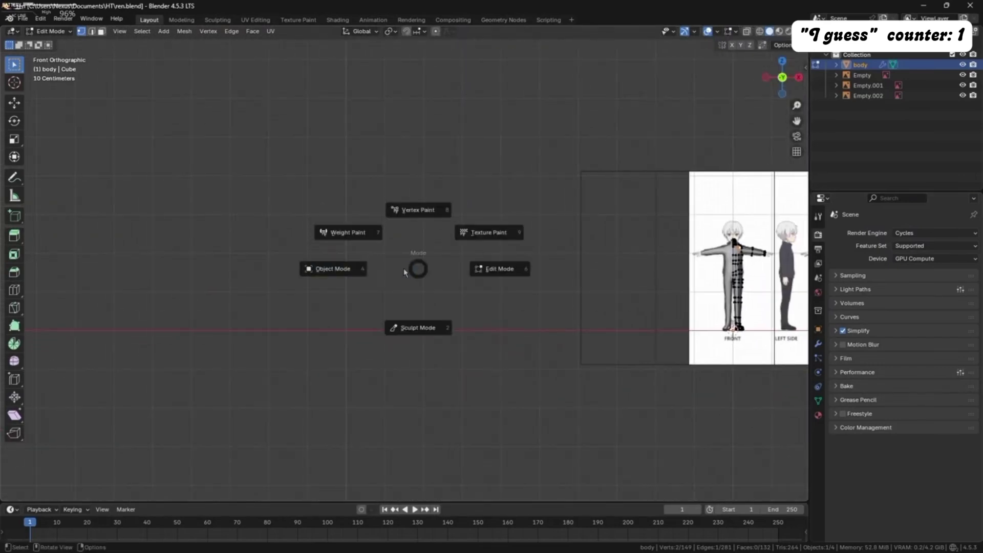
click(376, 269)
key(shift+a)
mouse_move(341, 395)
click(432, 410)
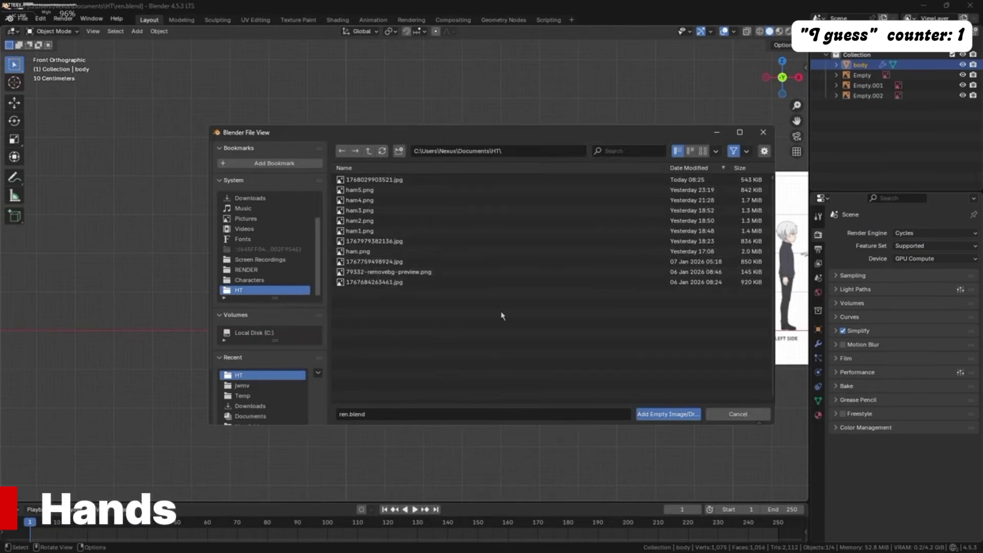
double_click(462, 322)
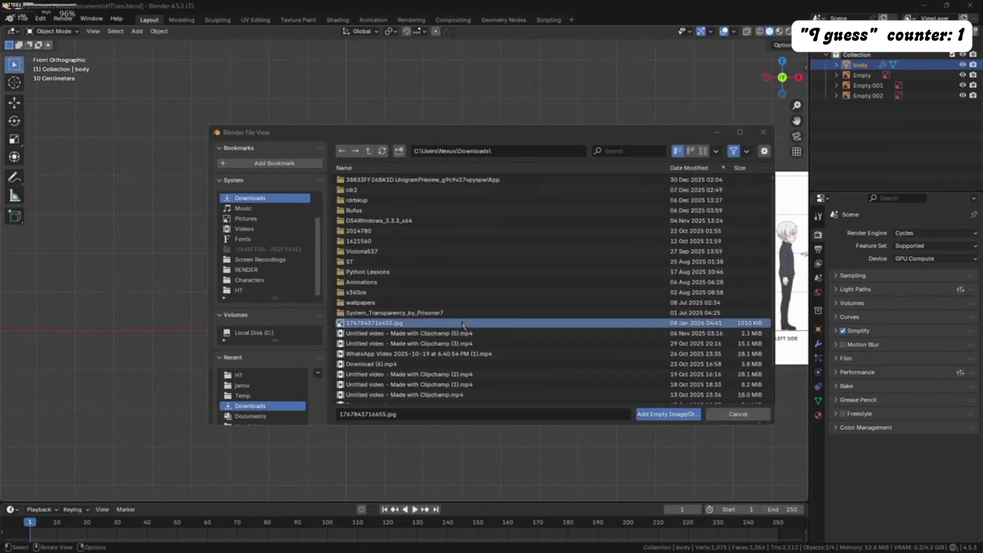
key(g)
click(502, 316)
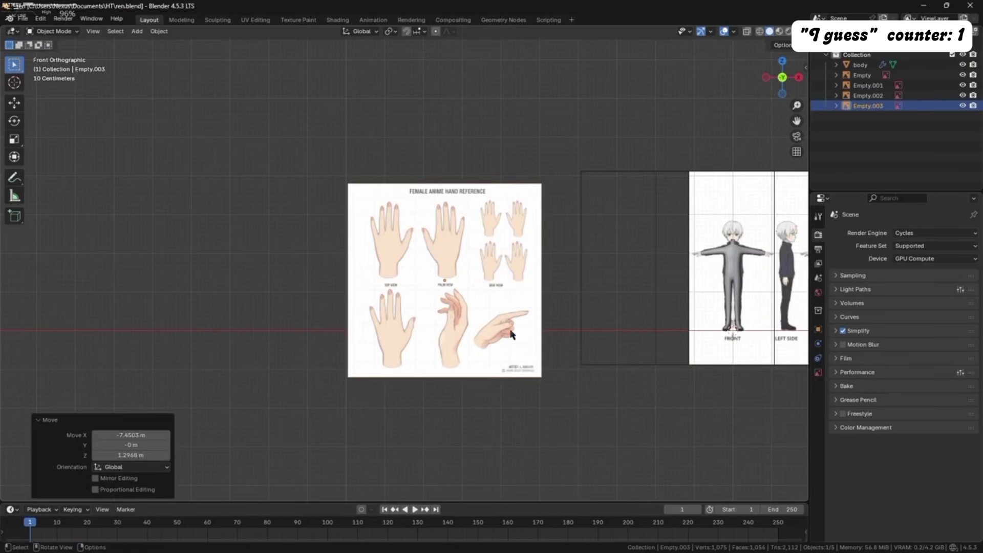
Rotate the hand reference 90° about X to lie flat and lower it -2.2761 m along Z
text(rx90)
key(Return)
key(g)
key(z)
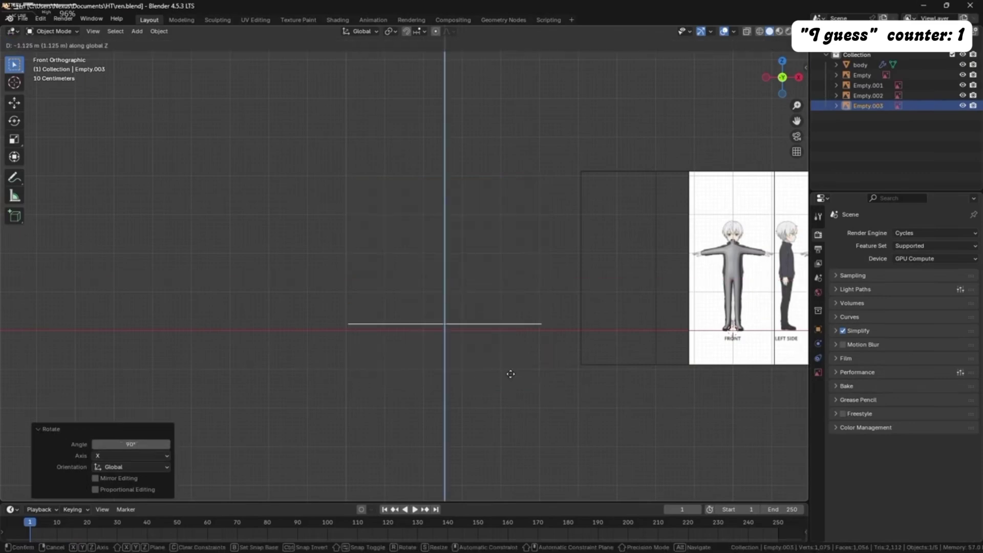
click(508, 418)
Turn the hand reference about Z in the top view with two 90° rotations
key(KP_7)
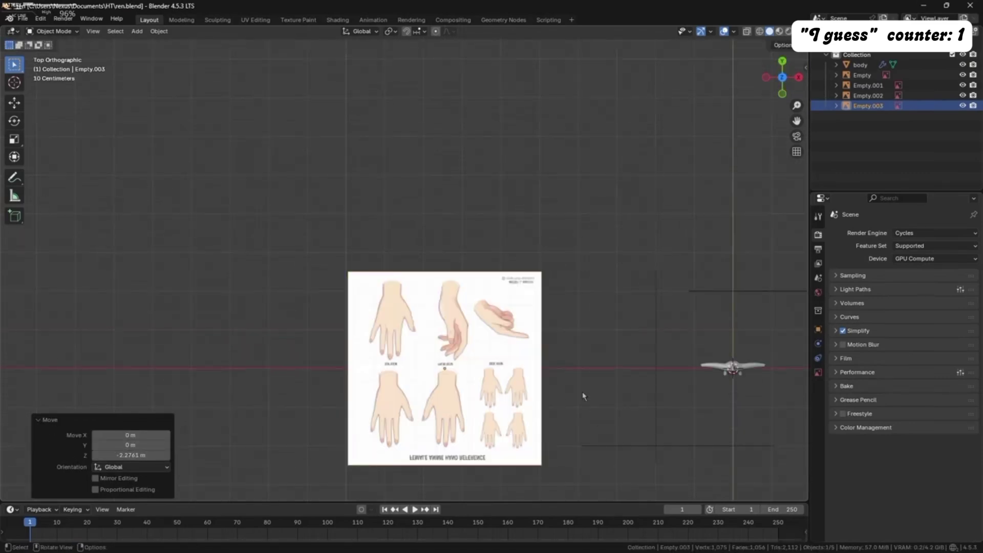
text(rz90)
key(Return)
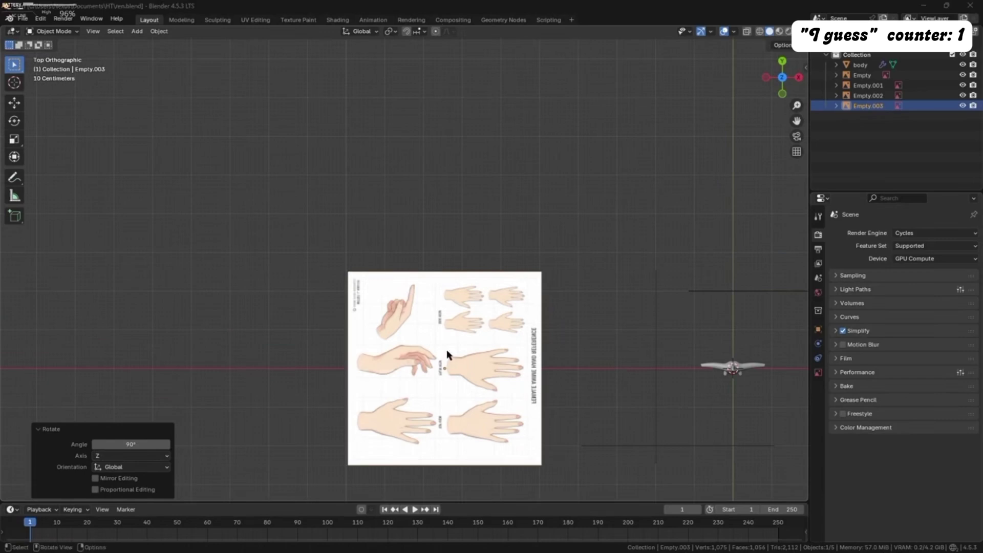
text(rz90)
key(Return)
Add a circle mesh with 6 vertices
key(shift+a)
mouse_move(440, 234)
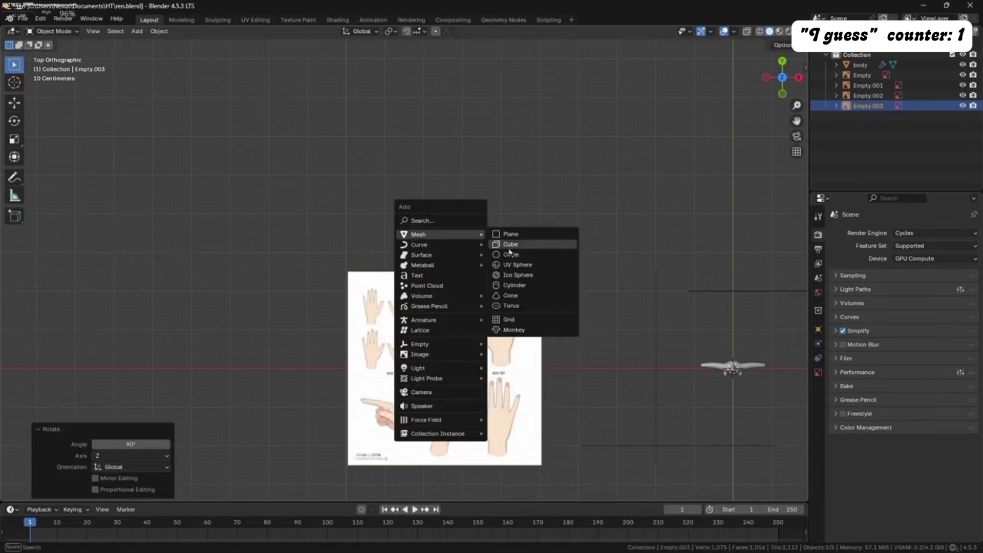
click(510, 254)
double_click(131, 381)
text(6)
key(Return)
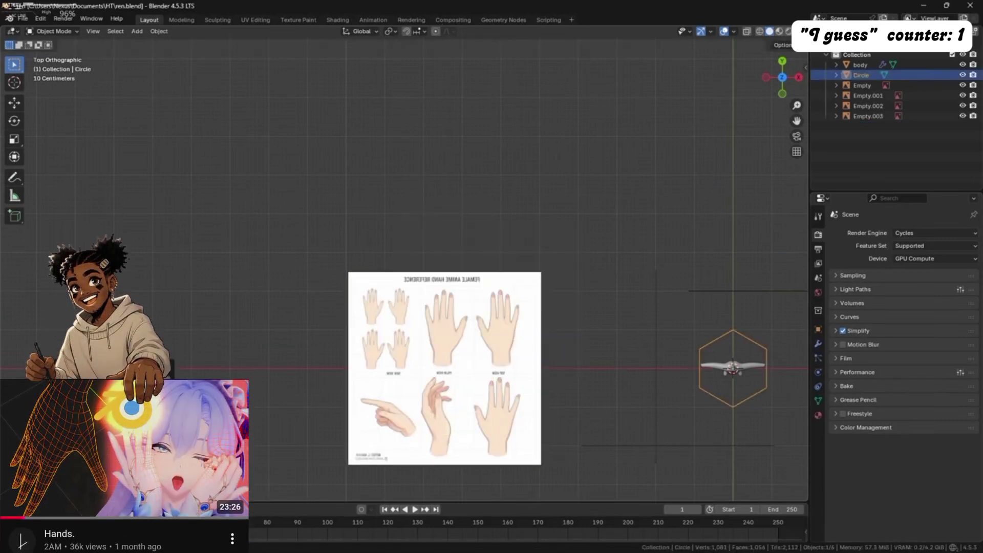
In Edit Mode, move the hexagon -7.0665 m along X and 0.18526 m along Y over the hand reference, and rotate it 90° about Y
key(ctrl+Tab)
click(369, 459)
key(g)
click(473, 403)
key(KP_1)
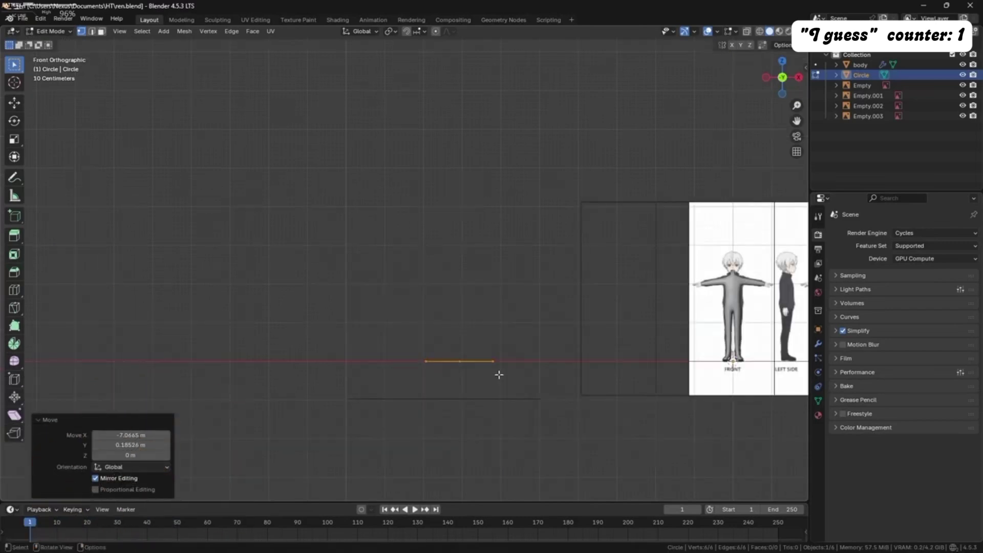
text(ry90)
key(Return)
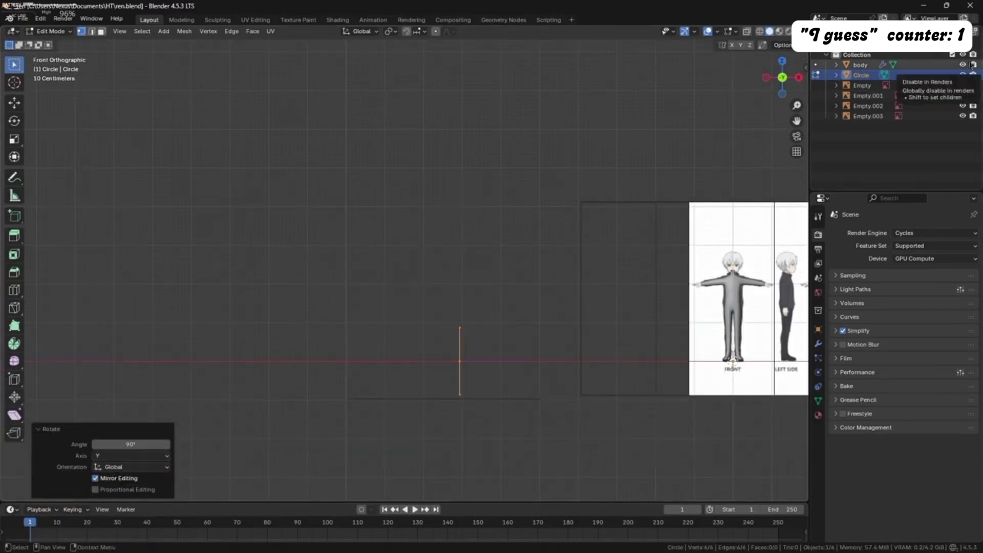
Hide the body and the three character reference images, and view the hexagon from the right
click(963, 65)
click(963, 85)
click(962, 96)
click(963, 106)
key(KP_3)
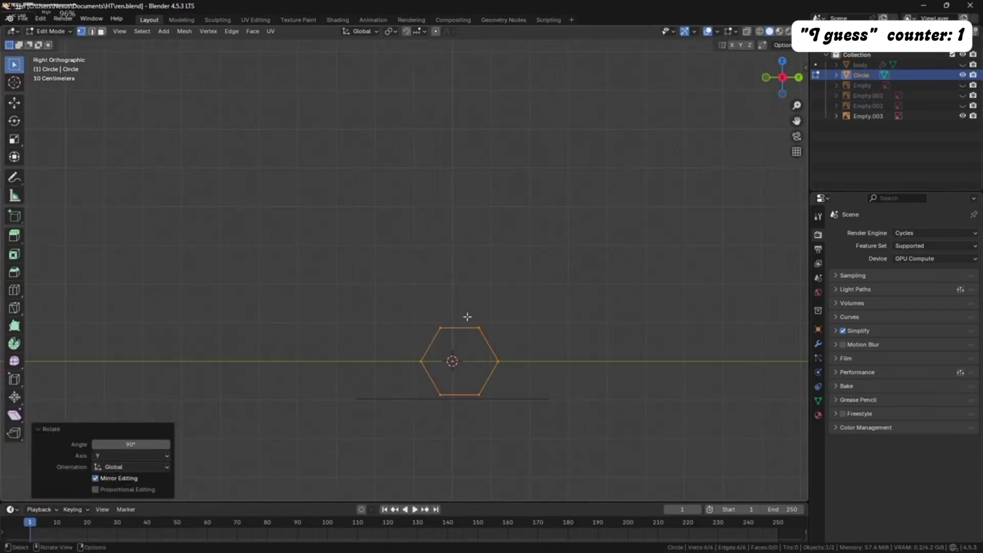
key(s)
key(y)
right_click(510, 361)
Stretch the hexagon along Y by moving its +Y half 2.7922 m and adjusting the opposite half slightly outward
drag(468, 315, 523, 411)
key(g)
key(y)
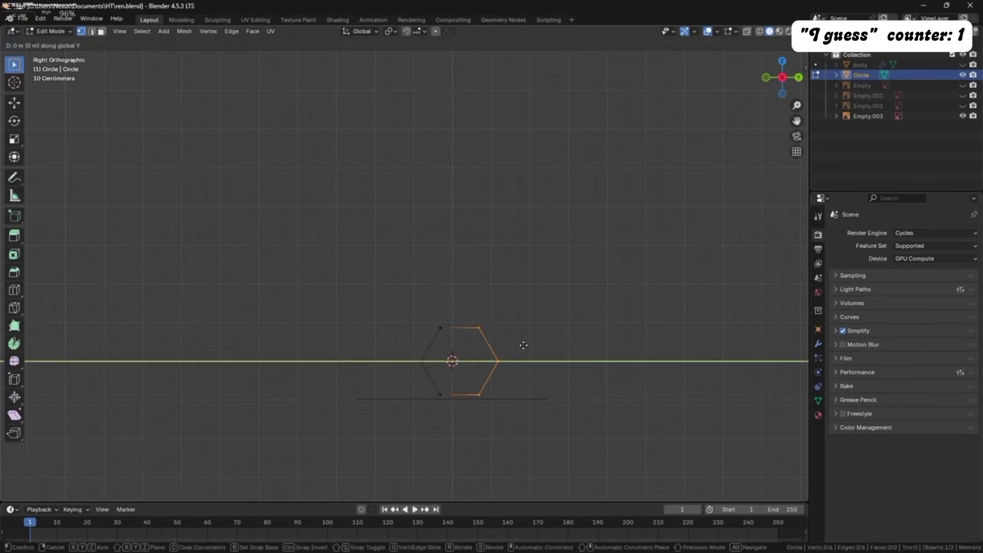
click(630, 345)
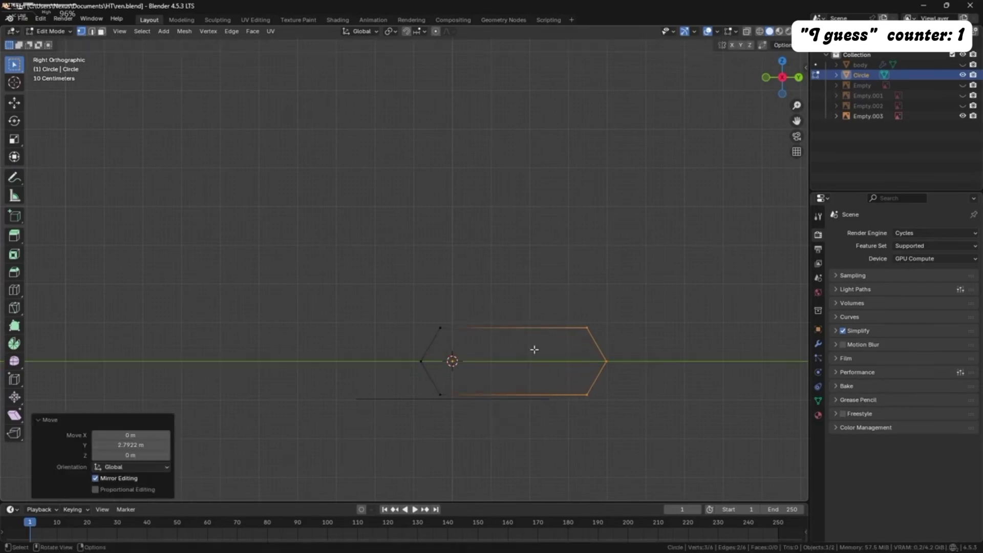
drag(400, 305, 474, 414)
key(g)
key(y)
click(463, 360)
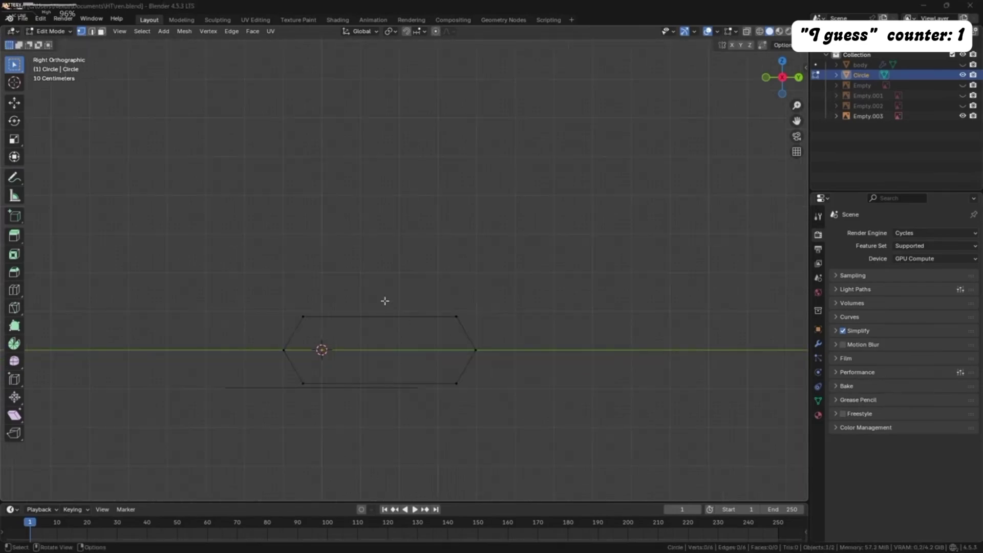
Shift the whole outline toward -Y over the hand reference, and move its +Y half about 1.059 m outward along Y
drag(247, 256, 556, 412)
key(g)
key(y)
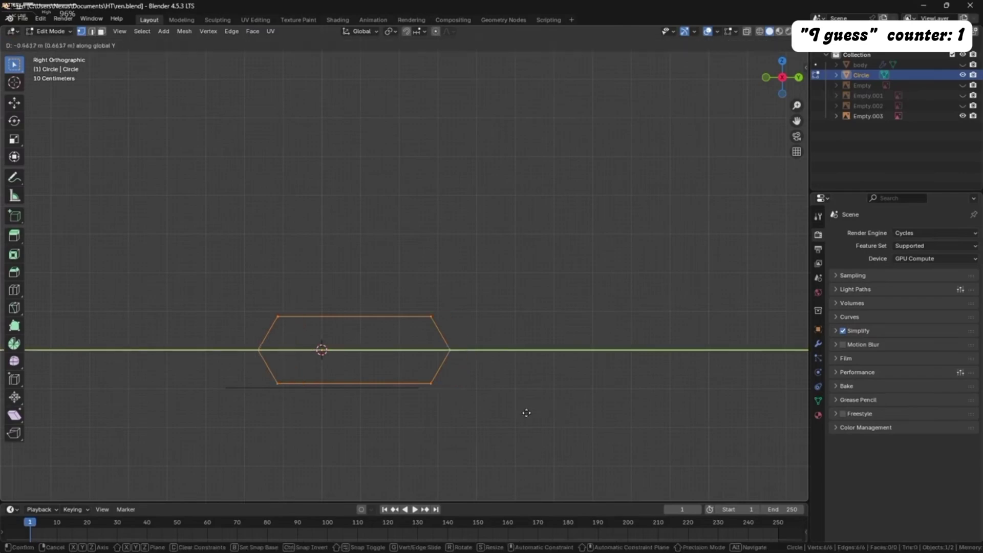
click(477, 407)
drag(369, 300, 428, 417)
key(g)
key(y)
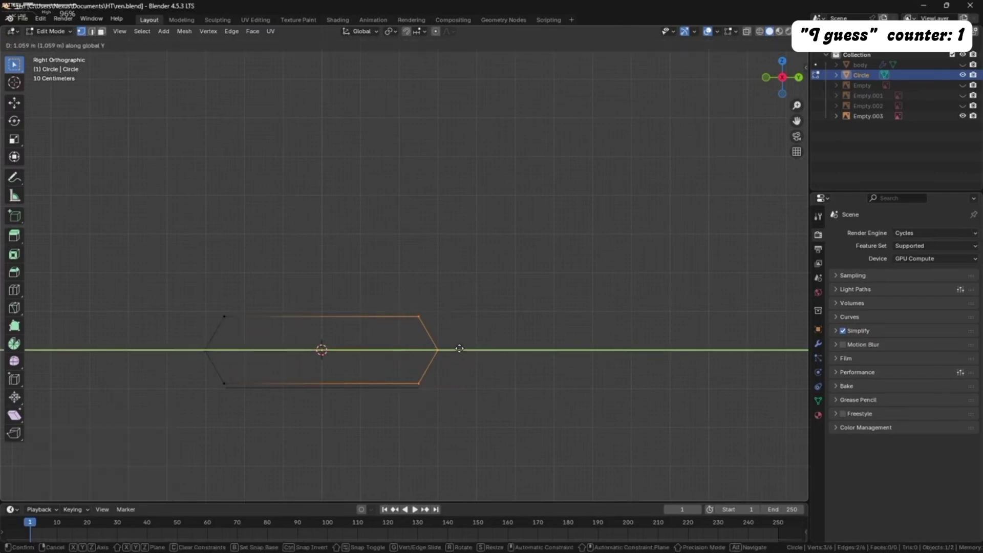
click(459, 348)
Subdivide the upper and lower long edges of the outline with 16 cuts each
click(342, 302)
key(ctrl+r)
click(340, 316)
drag(148, 400, 167, 400)
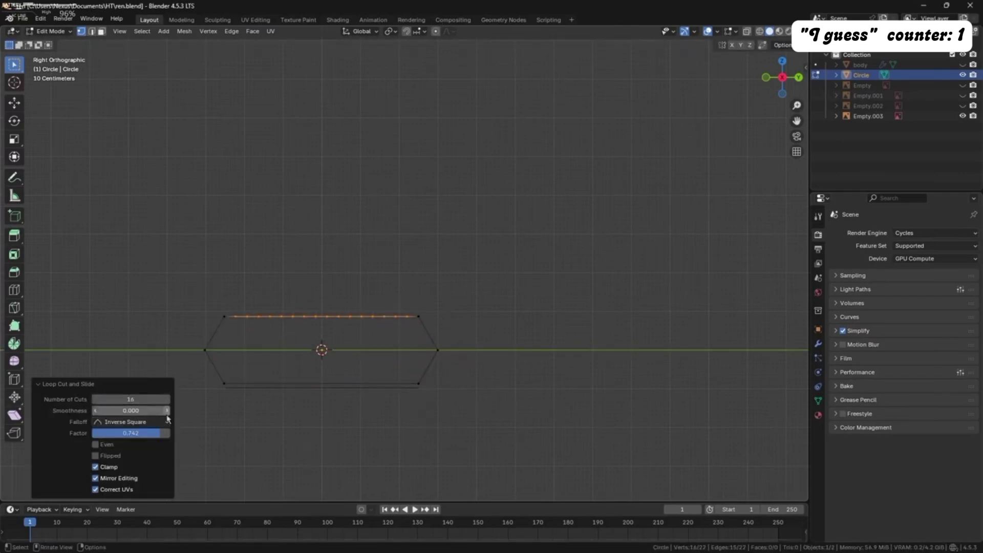
key(ctrl+r)
click(344, 384)
click(122, 396)
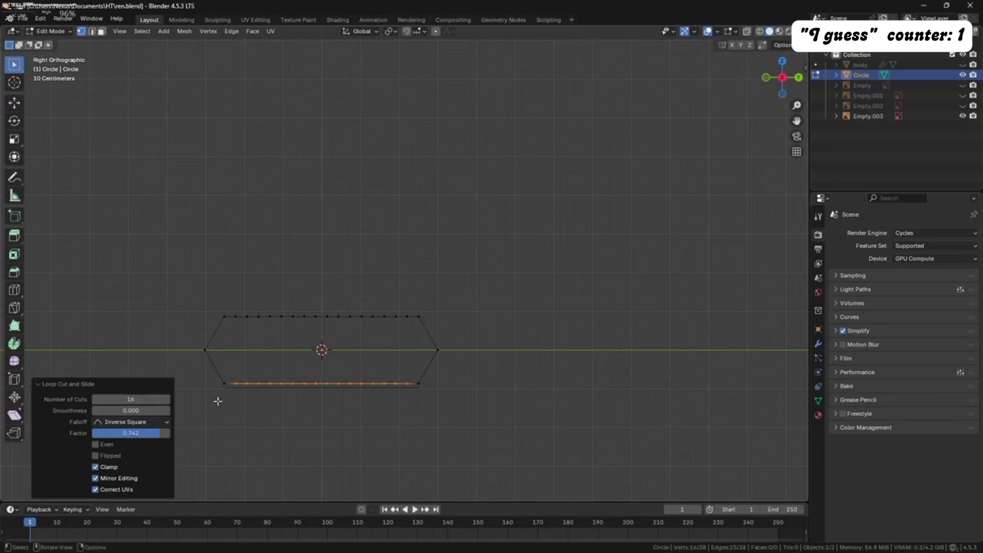
Fill three narrow vertical faces between the upper and lower edges, one at the centre and one on each side, as finger dividers
drag(311, 306, 330, 385)
key(f)
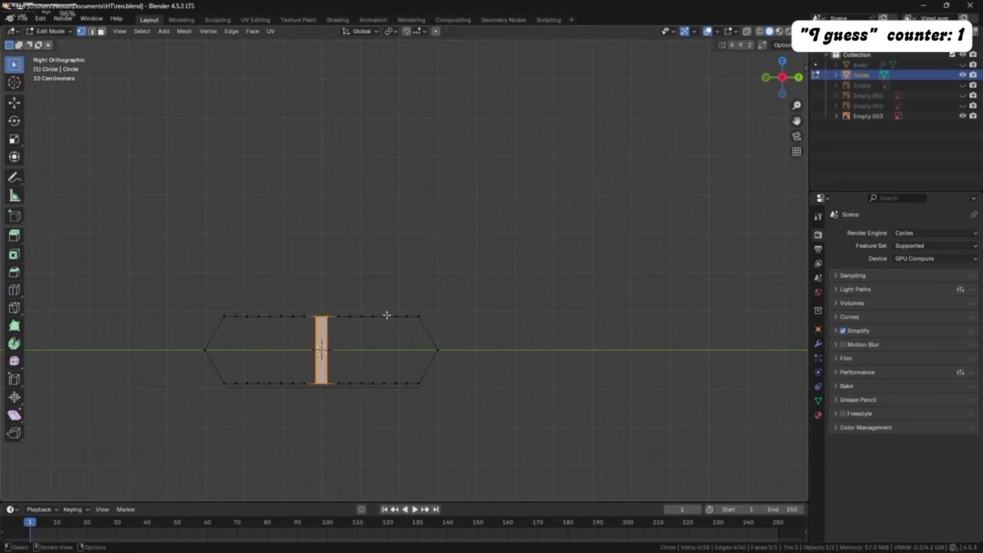
drag(356, 308, 379, 384)
key(f)
drag(261, 308, 285, 388)
key(f)
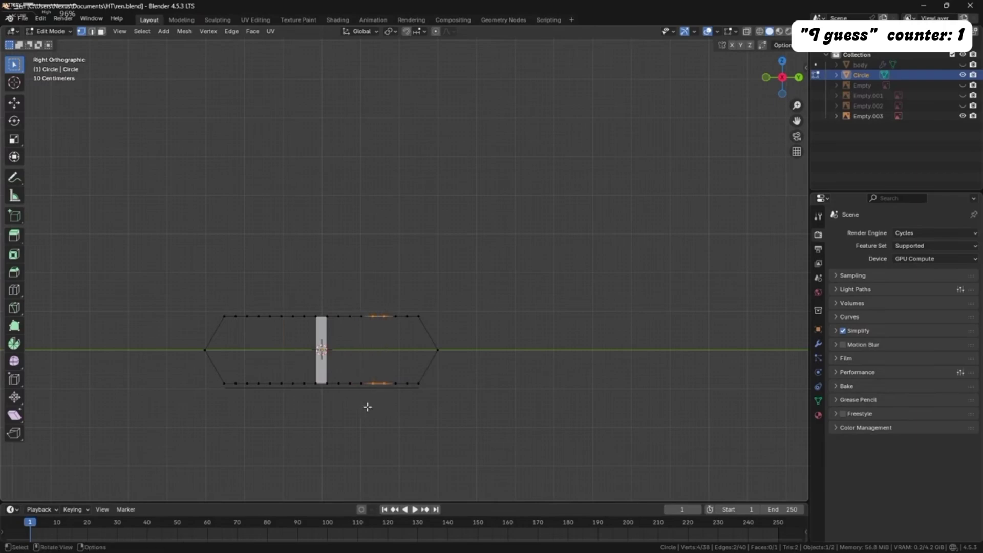
drag(266, 379, 273, 393)
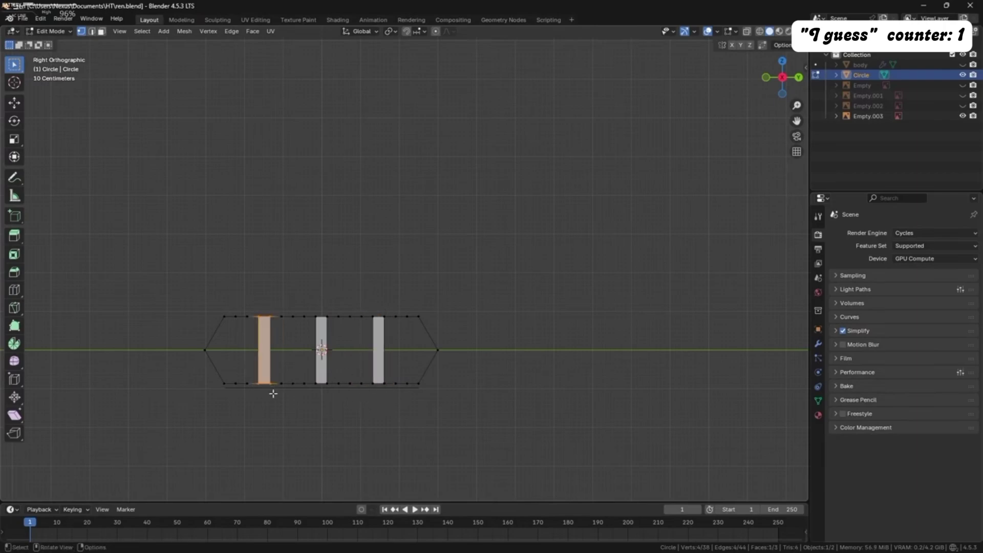
Dissolve the leftover vertices on the long edges between and outside the three filled strips
drag(231, 313, 256, 390)
shift+drag(276, 302, 311, 400)
shift+drag(334, 308, 371, 430)
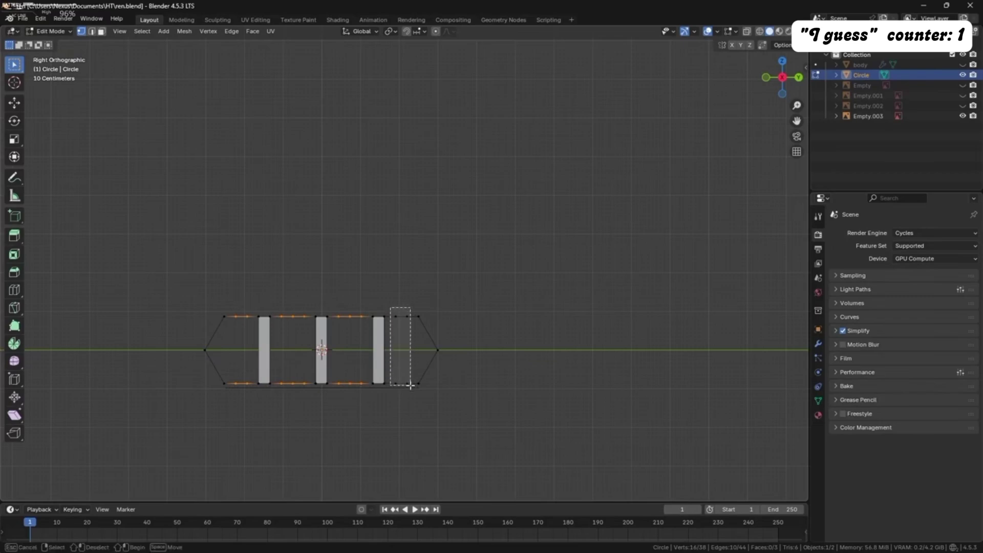
shift+drag(410, 385, 410, 385)
key(ctrl+x)
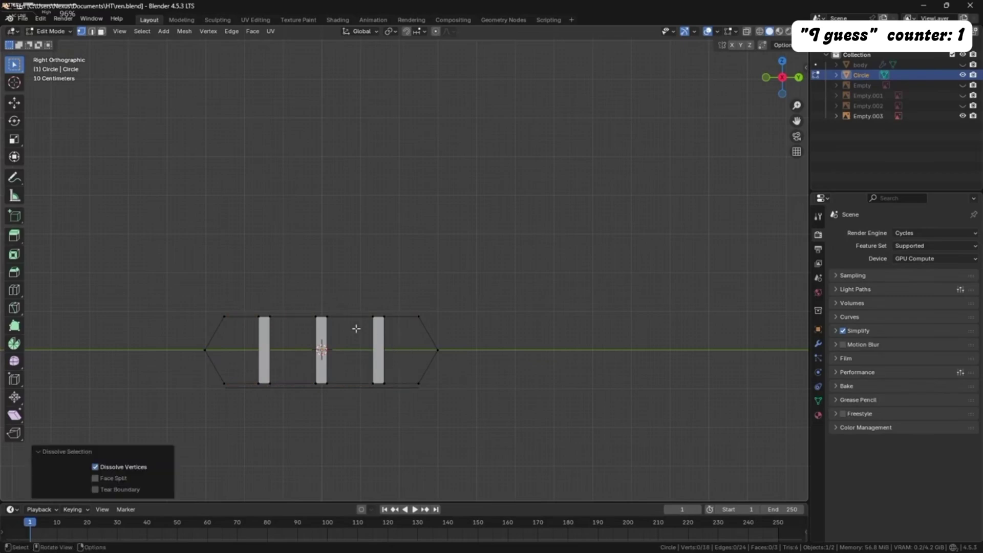
Add a horizontal loop cut through the middle of each of the three filled strips
key(ctrl+r)
double_click(267, 348)
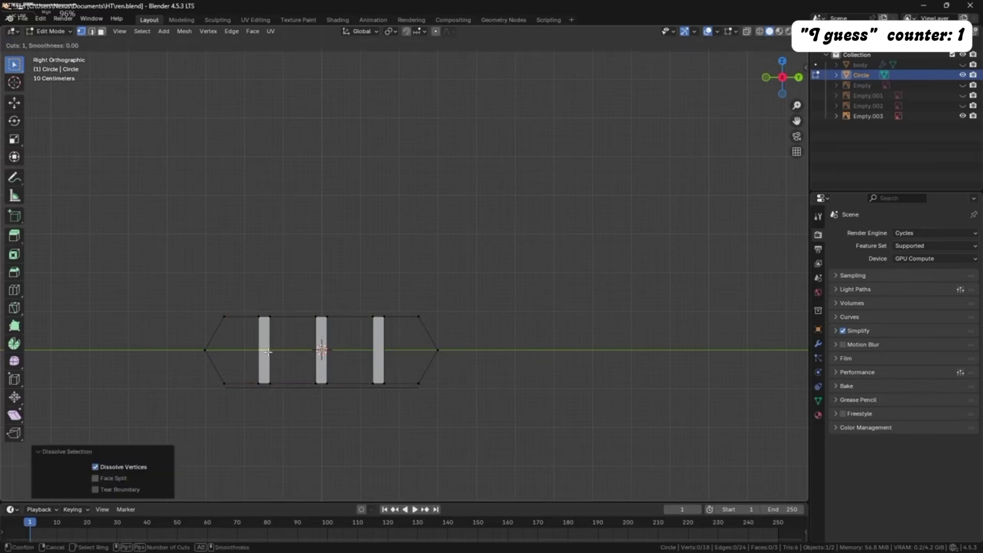
key(ctrl+r)
double_click(324, 349)
key(ctrl+r)
double_click(379, 349)
Select the outline and strip corners without the strips' middle vertices, and extrude them in the -X direction
drag(181, 277, 453, 410)
ctrl+drag(237, 338, 395, 368)
key(KP_1)
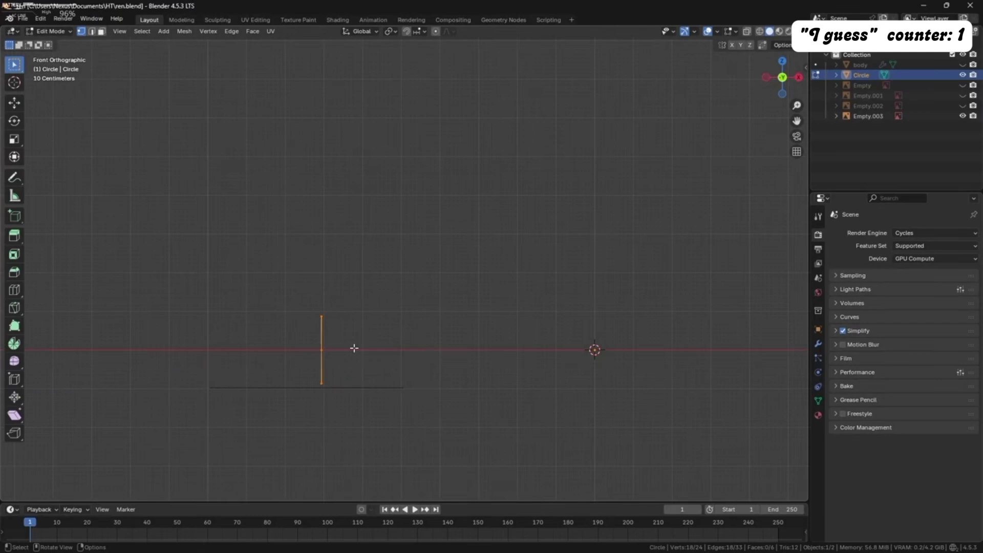
key(e)
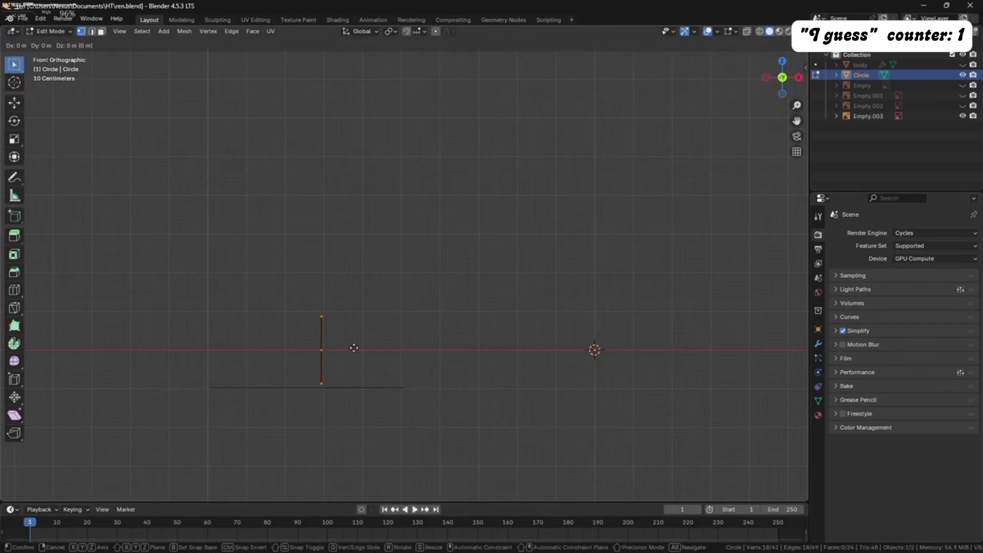
key(x)
click(316, 344)
Merge each of the three close vertex pairs on the upper rear edge at their centre
key(KP_8)
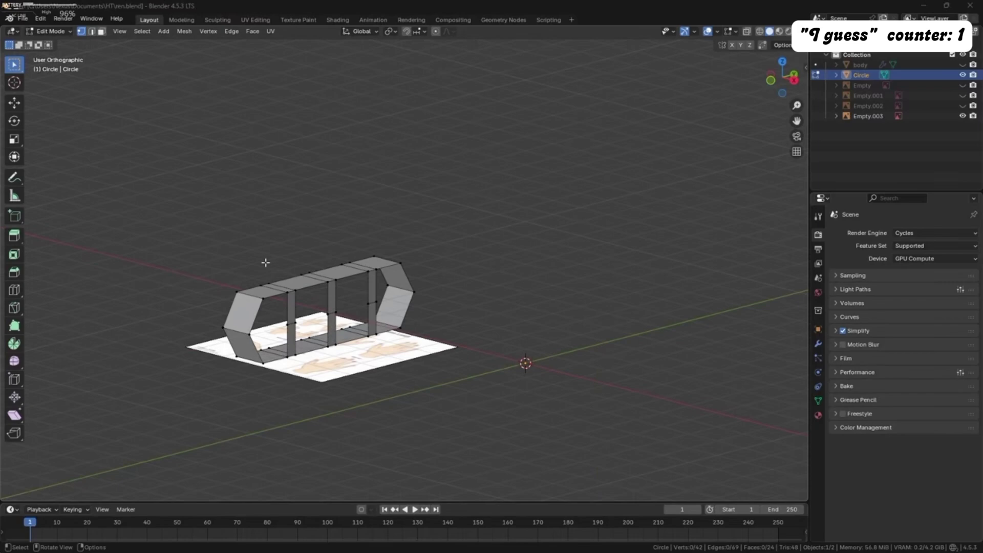
drag(255, 272, 356, 267)
key(m)
click(280, 290)
key(m)
click(315, 278)
key(m)
click(356, 267)
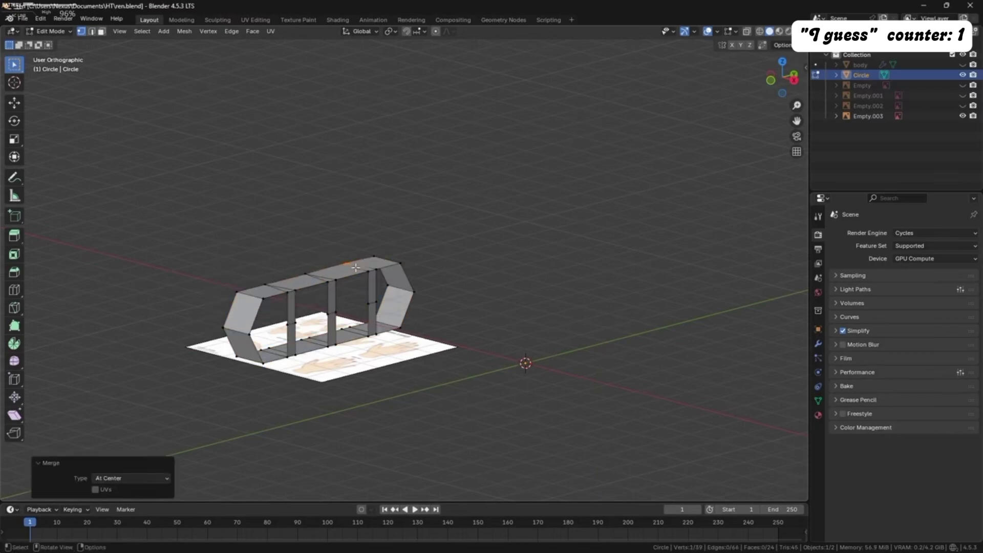
Merge each of the three close vertex pairs on the lower rear edge at their centre
drag(257, 343, 283, 354)
key(m)
click(282, 355)
key(m)
click(314, 346)
drag(338, 321, 357, 333)
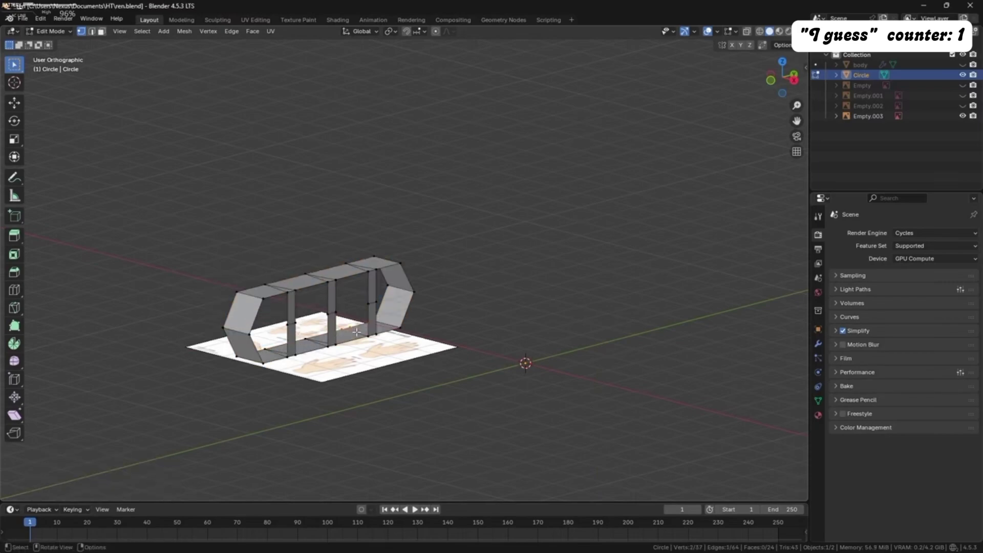
key(m)
click(357, 333)
Extrude the merged rear loop along -X and move the new end loop a further -2.988 m along X
key(KP_1)
drag(310, 218, 358, 331)
key(g)
key(x)
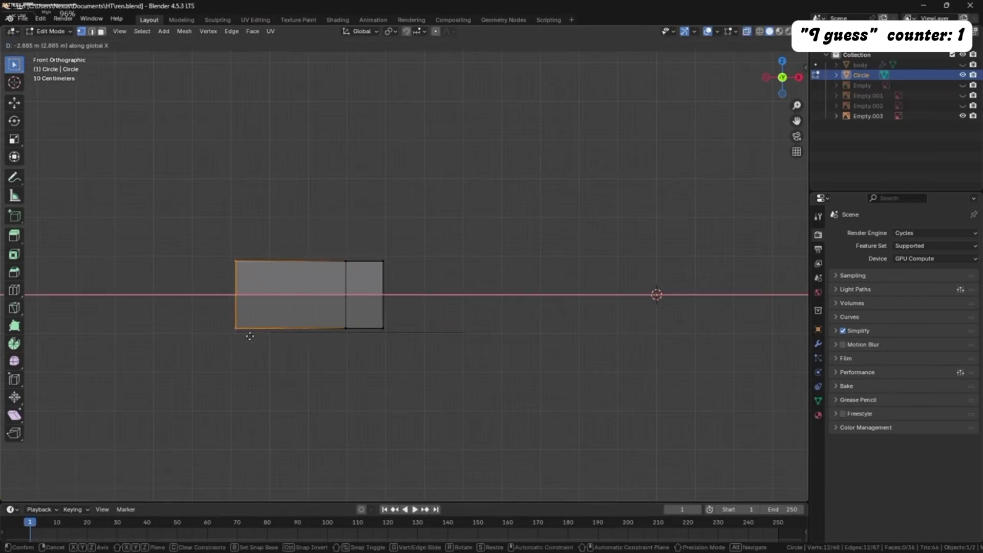
alt+shift+middle_drag(246, 336, 367, 226)
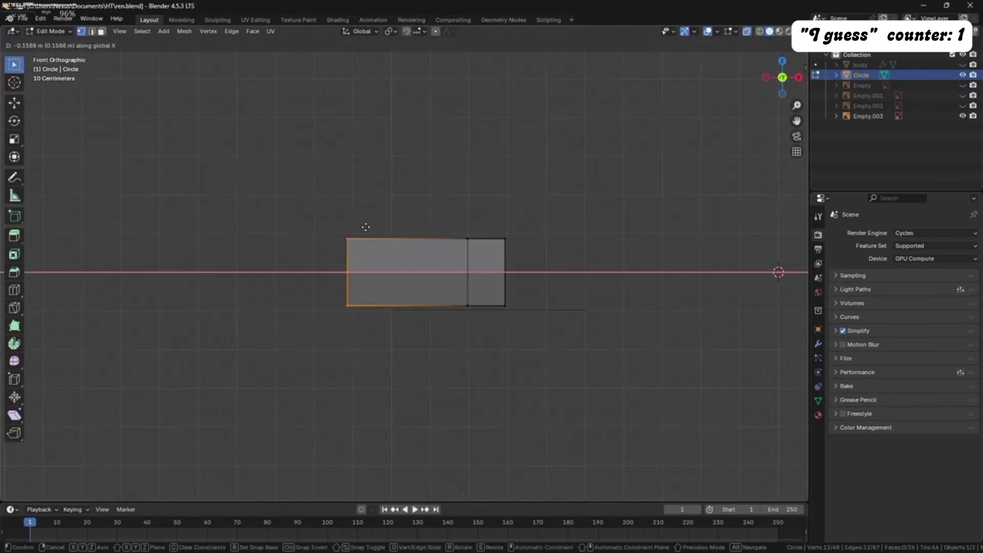
click(243, 206)
Enlarge the far end loop along Z, and scale the loop at the base of the extrusion by 1.030 along Z
key(s)
key(z)
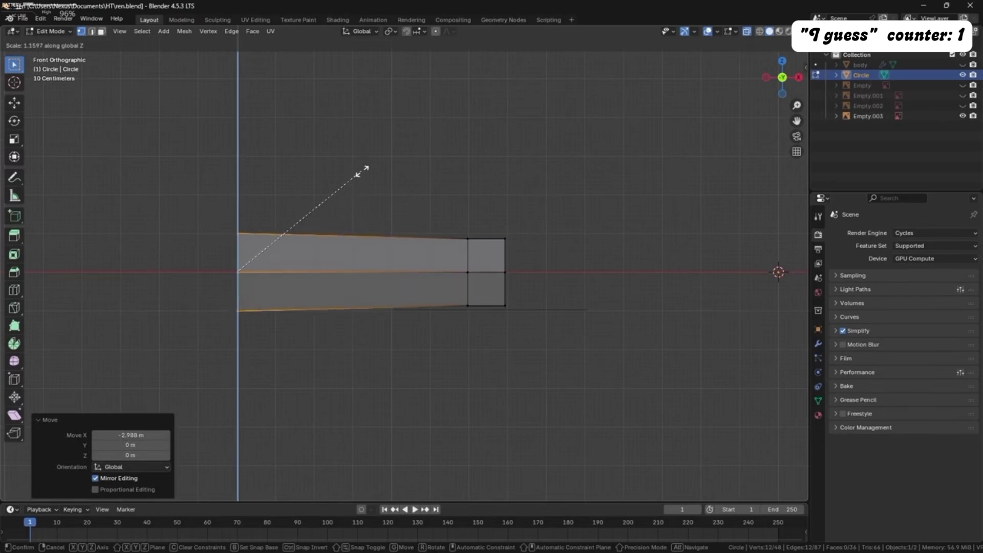
click(373, 157)
alt+click(467, 256)
key(s)
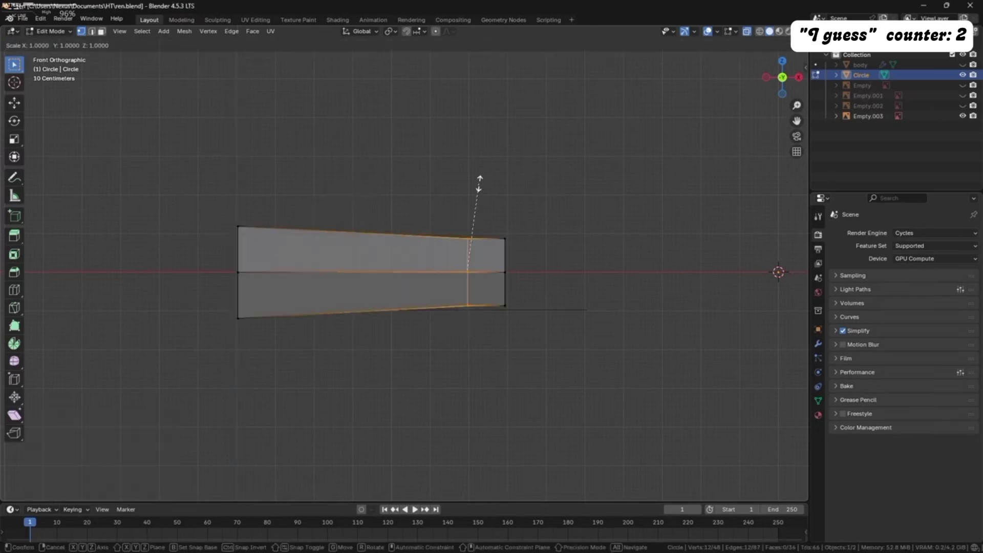
key(z)
click(481, 180)
Add two evenly spaced loop cuts across the long rear section of the hand mesh without sliding them
key(ctrl+r)
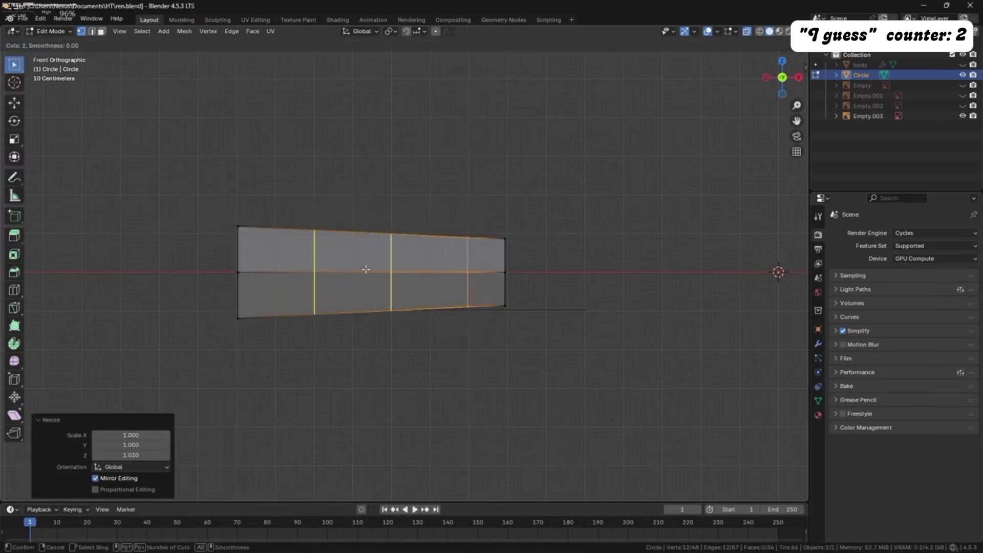
click(366, 269)
right_click(366, 269)
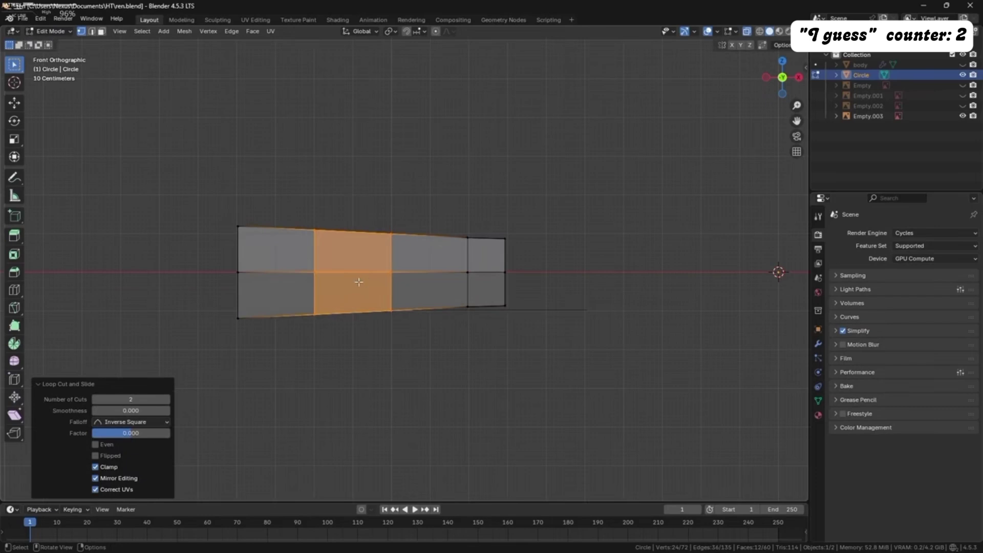
Delete the lower front-edge vertex on the rearmost new loop cut to open a hole for the thumb
click(315, 311)
middle_drag(314, 324, 315, 307)
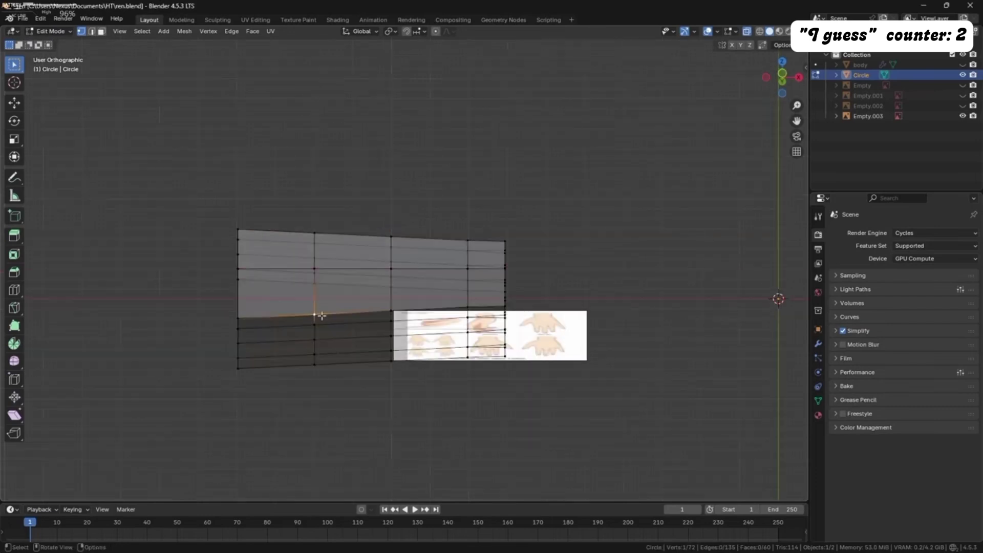
key(alt+z)
key(x)
click(338, 306)
Try to extrude part of the thumb opening's border outward and downward
alt+click(333, 270)
key(KP_3)
key(e)
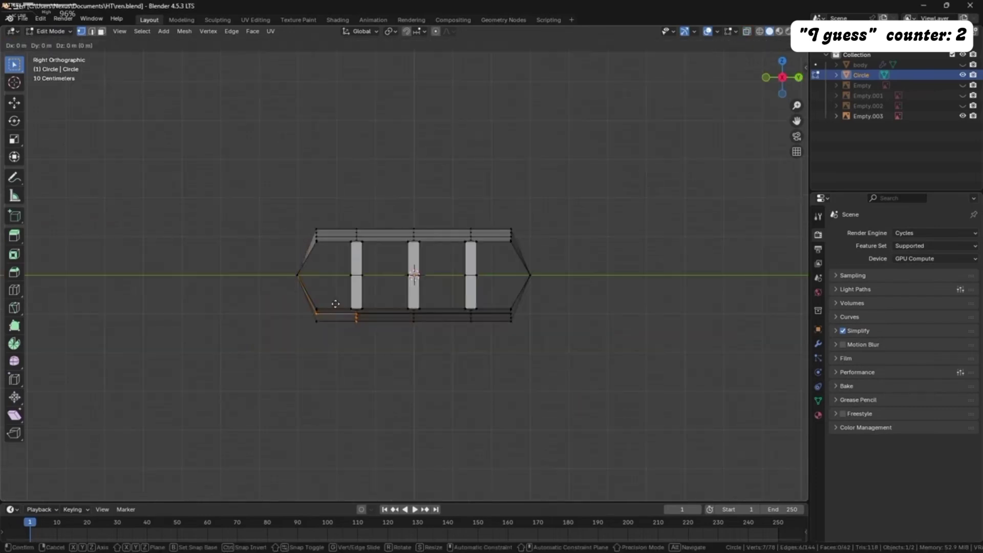
click(315, 329)
key(KP_1)
key(ctrl+z)
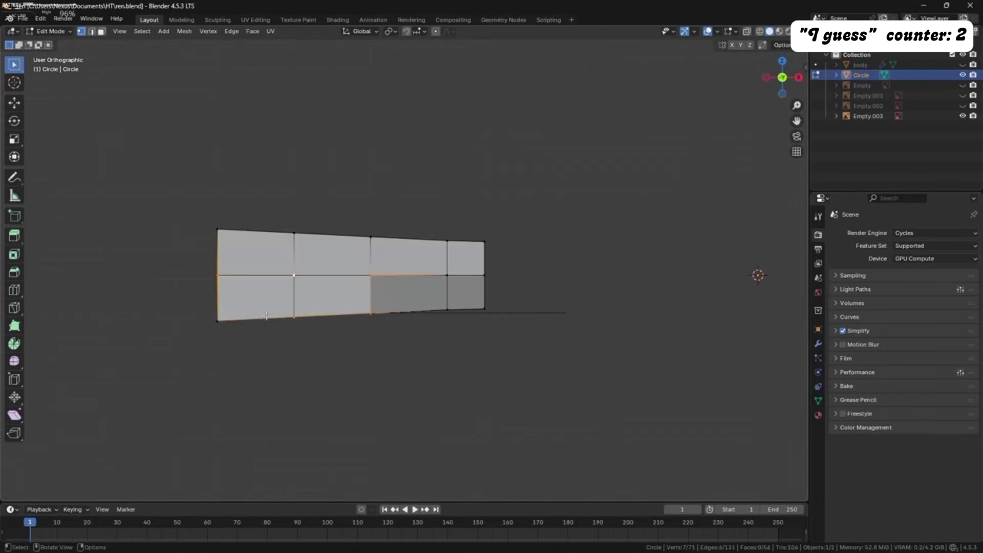
Complete the selection of the thumb opening's border loop and extrude it about -0.397 m along Y and -0.622 m along Z
middle_drag(202, 338, 219, 319)
key(KP_3)
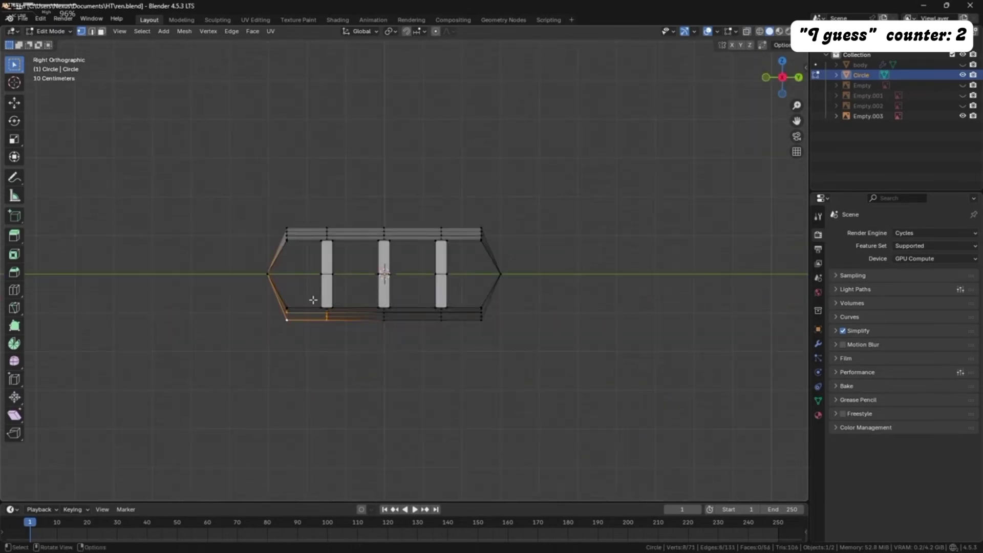
key(e)
click(278, 324)
key(KP_1)
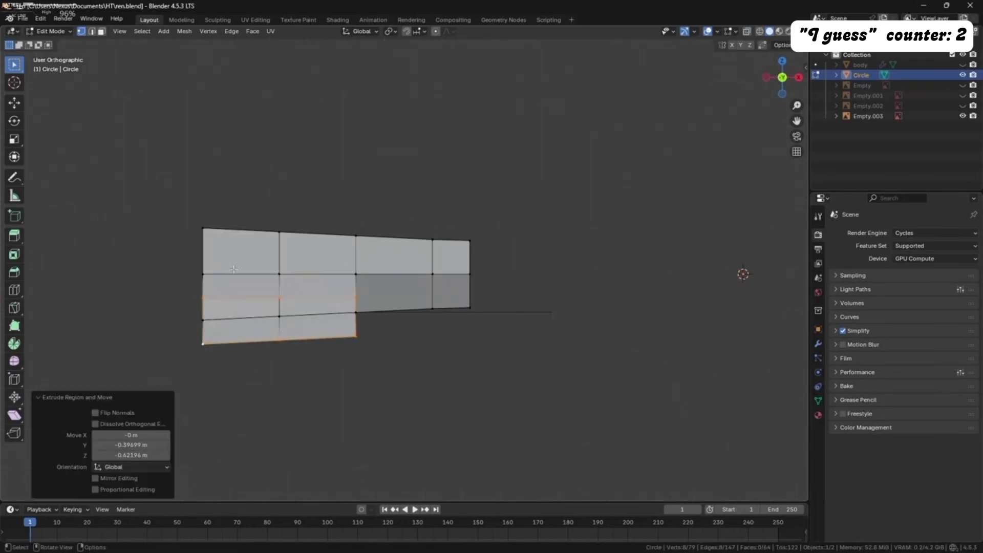
Move the three side vertices along the upper border of the thumb opening slightly outward and up
click(202, 275)
ctrl+click(355, 274)
key(KP_3)
key(ctrl+KP_3)
key(g)
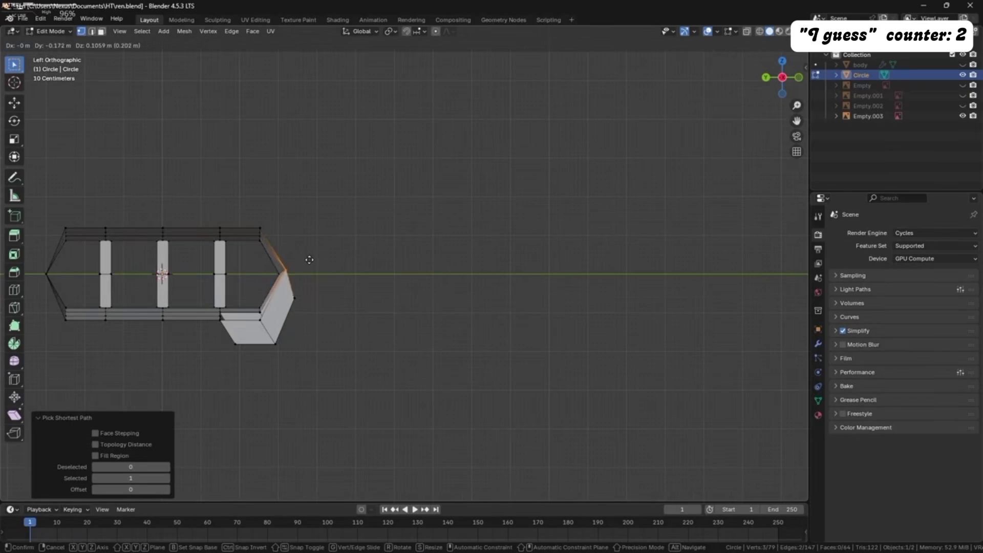
click(309, 259)
Scale the finger-end loops down slightly along Z to narrow the tips of the finger openings
key(KP_1)
alt+click(476, 258)
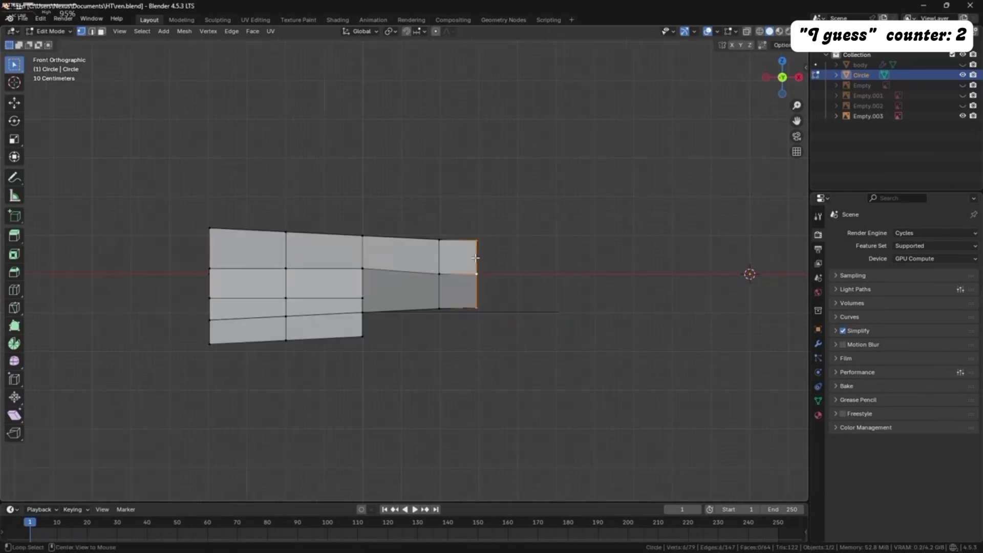
key(s)
key(z)
key(Escape)
key(alt+z)
key(s)
key(z)
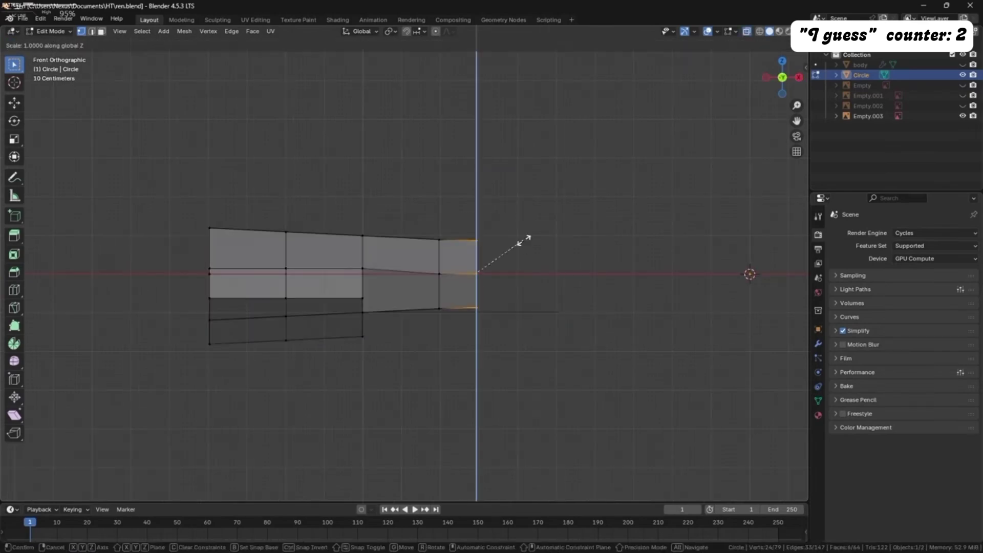
click(520, 244)
click(517, 245)
key(alt+z)
Add a Subdivision Surface modifier to the hand mesh
click(818, 344)
click(885, 236)
text(su)
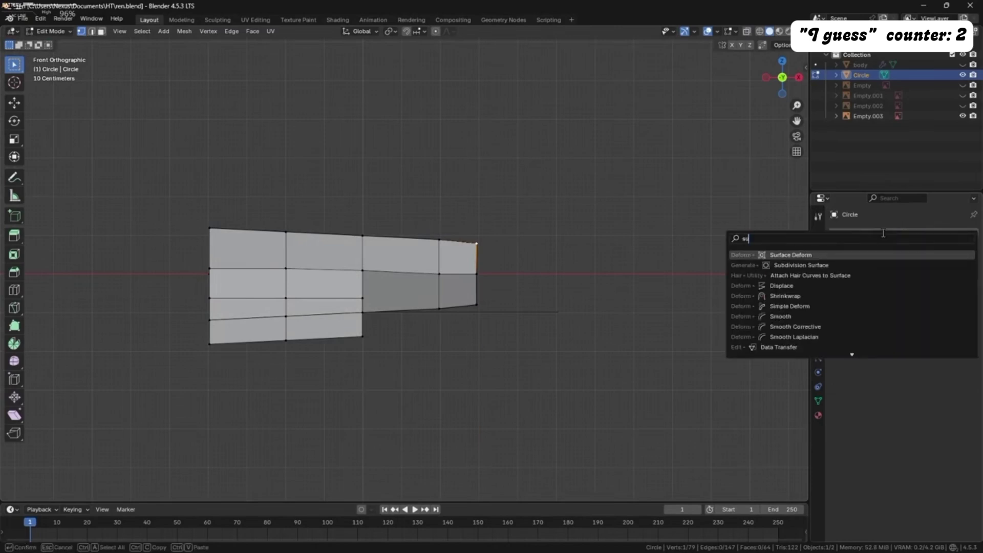
key(Down)
key(Return)
Turn on the Face Orientation overlay to show the direction of the normals
middle_drag(640, 153, 666, 144)
click(715, 31)
click(655, 228)
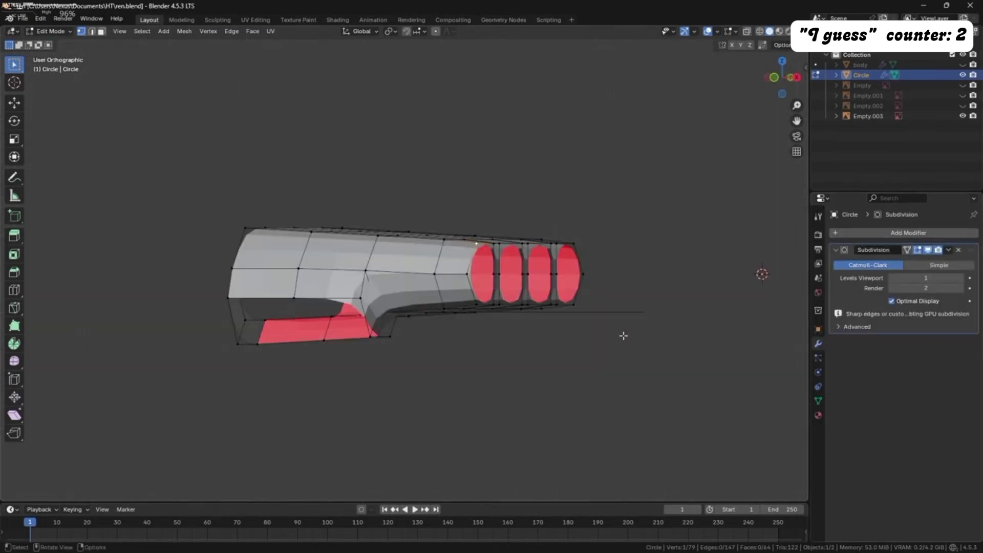
Try to extrude the whole rear opening, including the thumb's rear edge, along -X
middle_drag(630, 336, 401, 210)
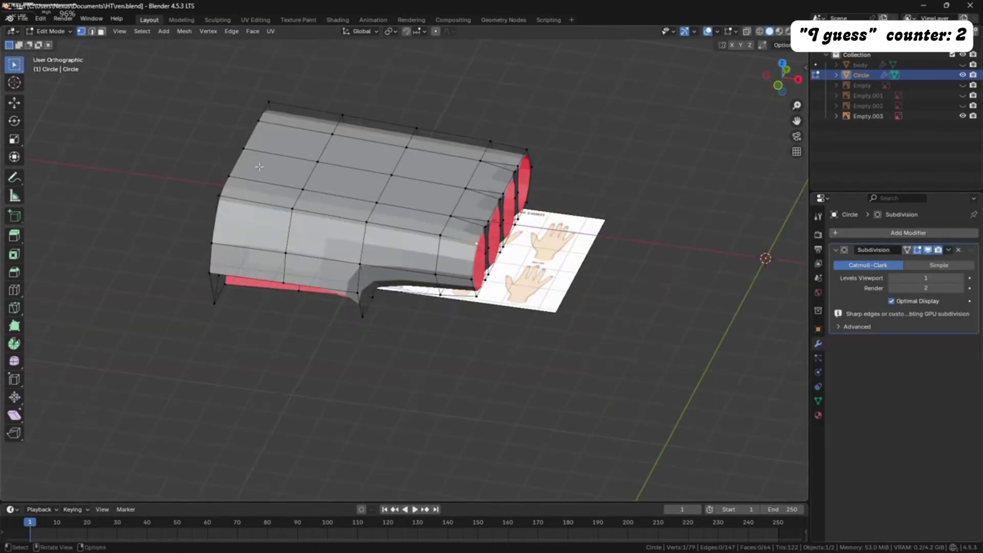
drag(198, 263, 236, 319)
middle_drag(237, 318, 234, 317)
key(KP_1)
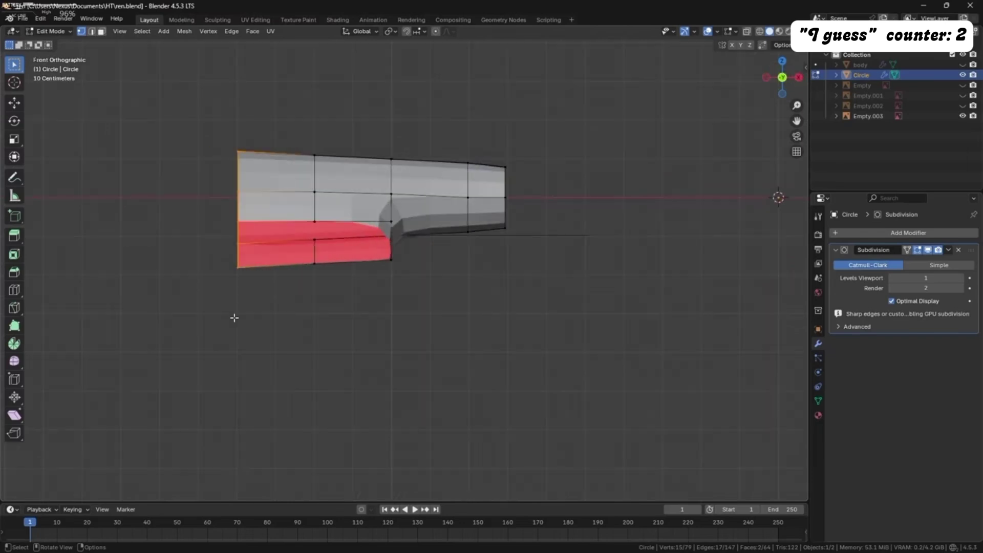
key(e)
key(x)
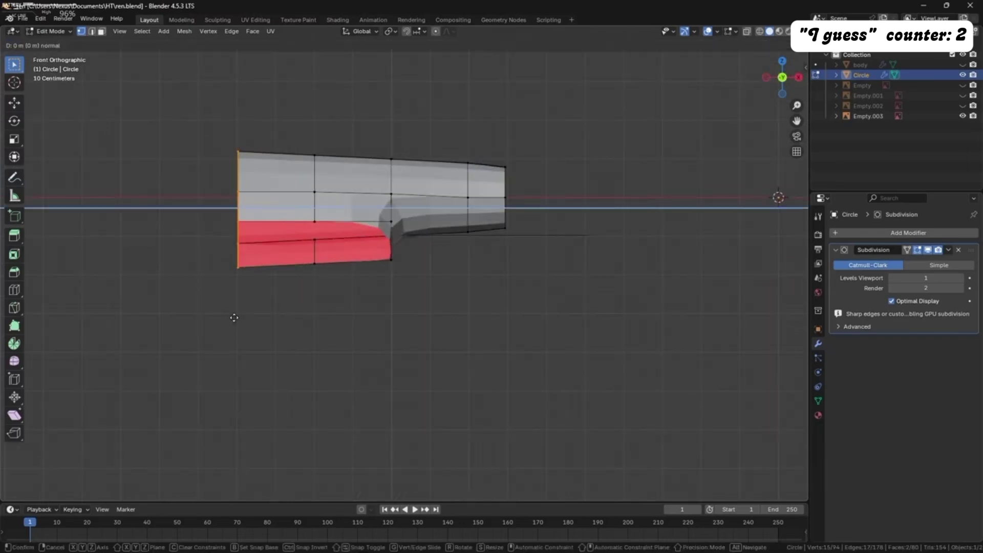
click(157, 309)
Recalculate the normals of the entire mesh to face outward
middle_drag(157, 309, 157, 310)
key(a)
key(q)
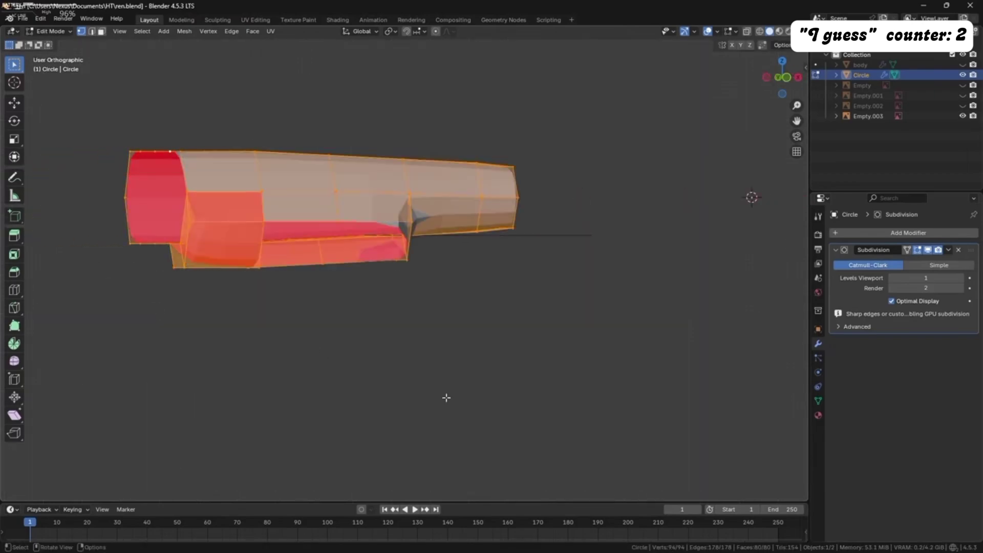
key(q)
click(562, 426)
key(KP_1)
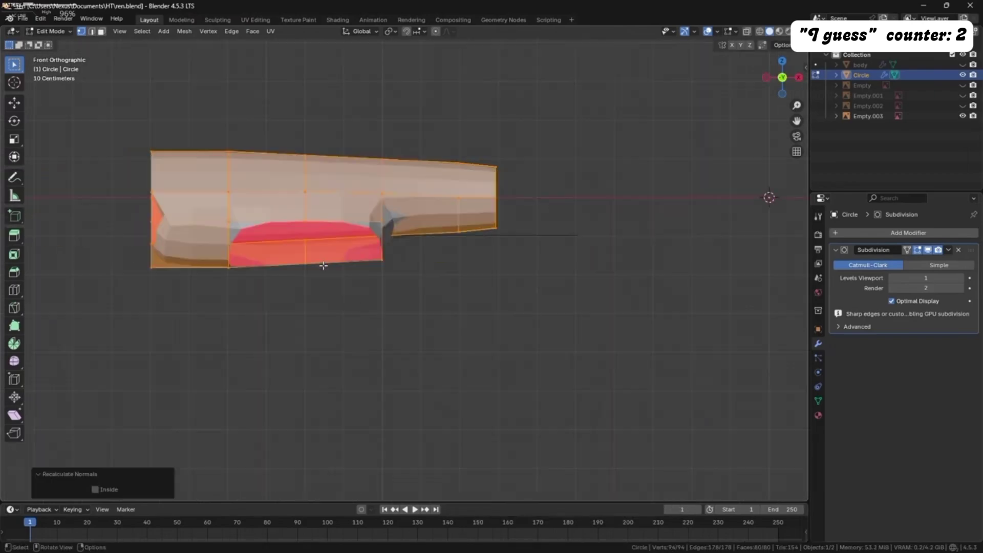
Undo the normals recalculation and the extrusion of the rear opening
middle_drag(323, 265, 359, 268)
key(ctrl+z)
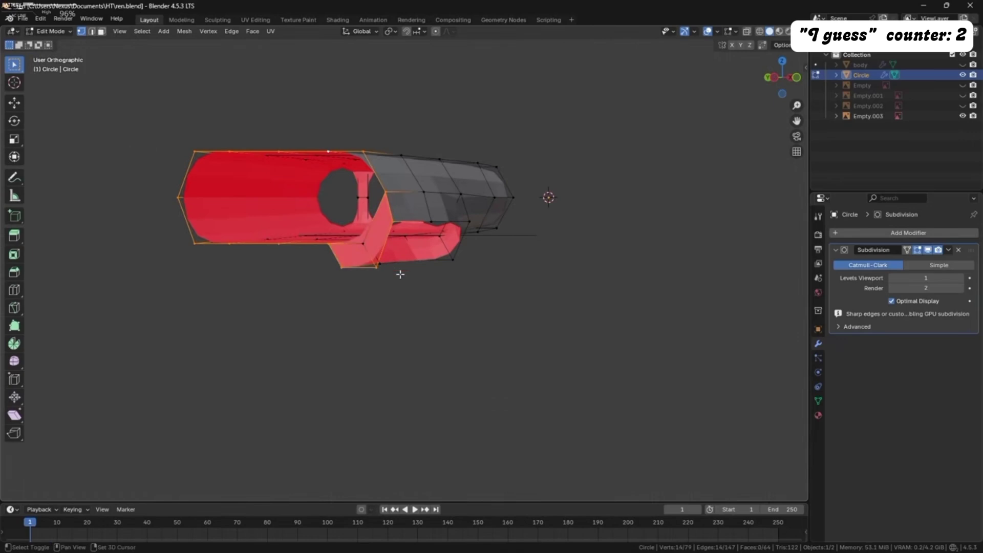
key(KP_1)
key(KP_6)
key(KP_6)
key(KP_6)
key(KP_6)
key(ctrl+z)
key(ctrl+z)
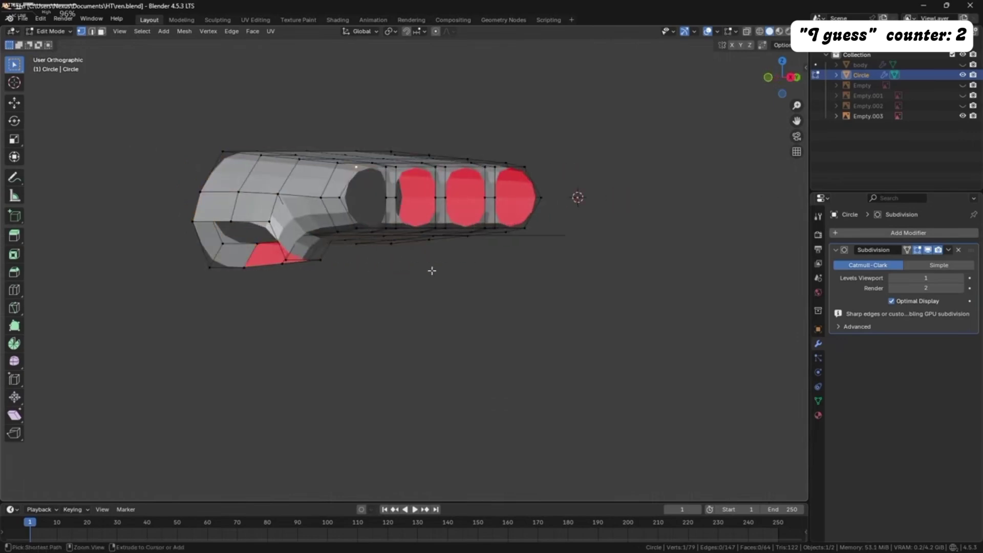
Select only the wrist loop at the rear, leaving out the thumb flap, and extrude it along -X
key(KP_1)
key(KP_4)
key(KP_4)
key(KP_4)
key(KP_4)
key(KP_4)
key(KP_4)
alt+click(291, 234)
key(KP_1)
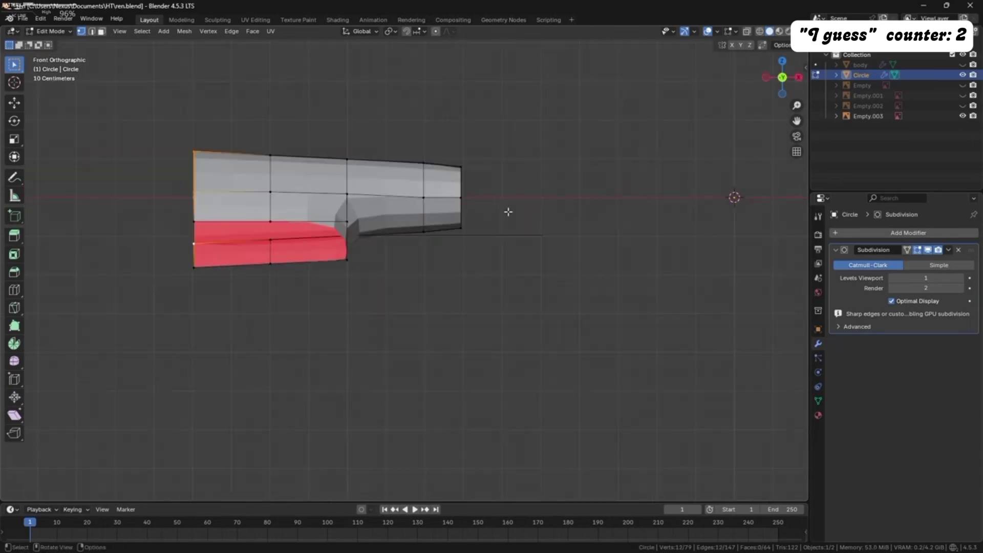
key(g)
key(x)
click(431, 206)
Recalculate the normals of the whole extended mesh to face outward
key(a)
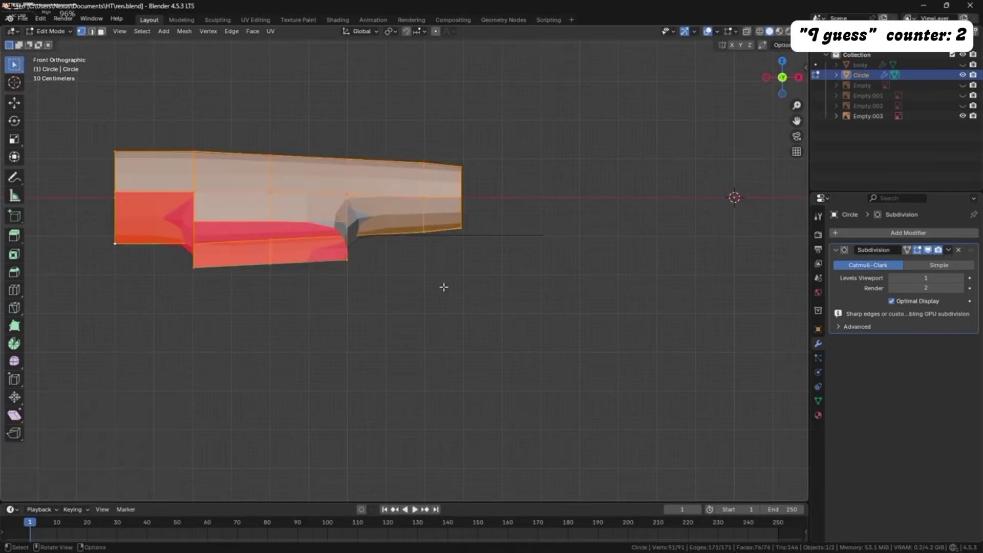
key(F3)
key(Return)
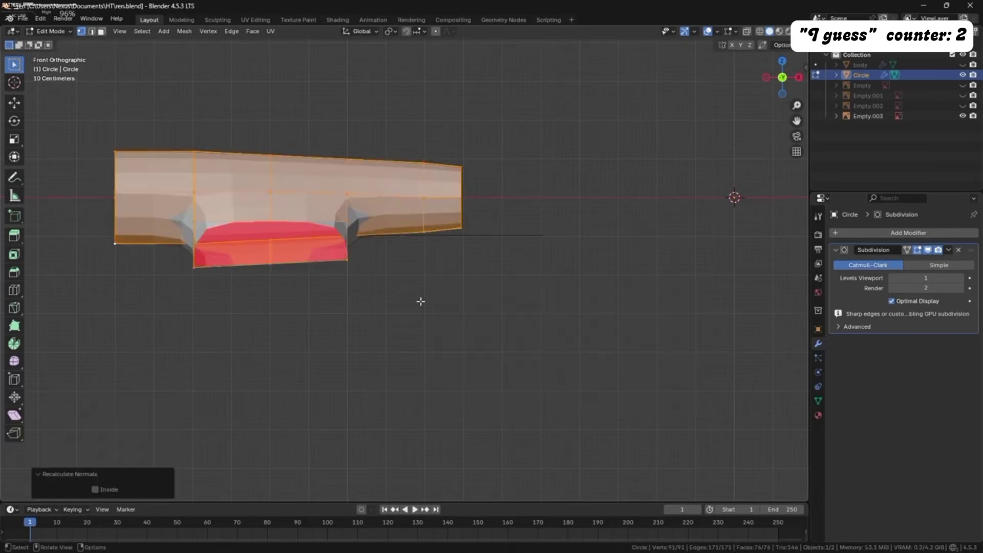
Switch to Sculpt Mode, examine the palm side of the hand and hide the hand reference image
key(KP_6)
key(KP_6)
key(KP_6)
key(KP_6)
key(KP_6)
key(KP_6)
key(ctrl+Tab)
click(445, 320)
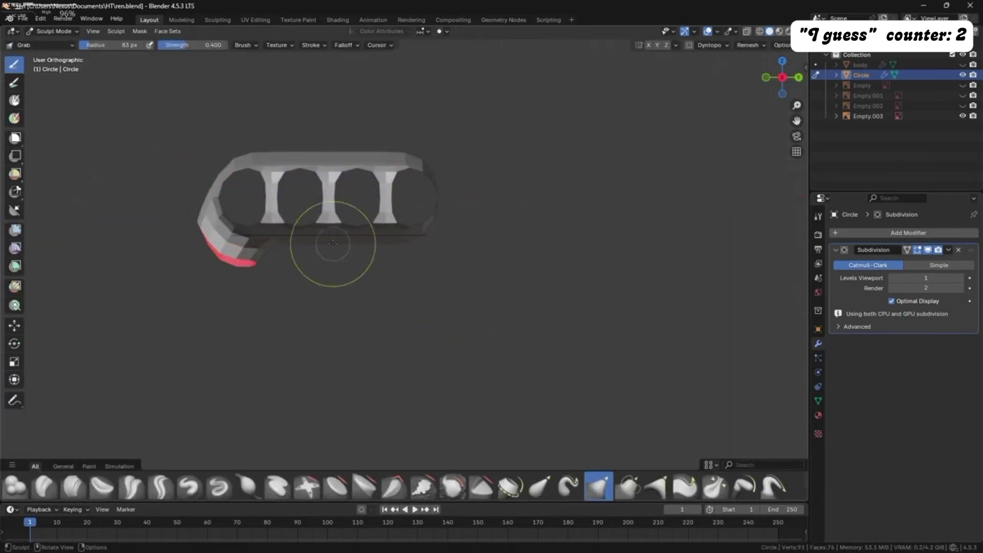
key(KP_2)
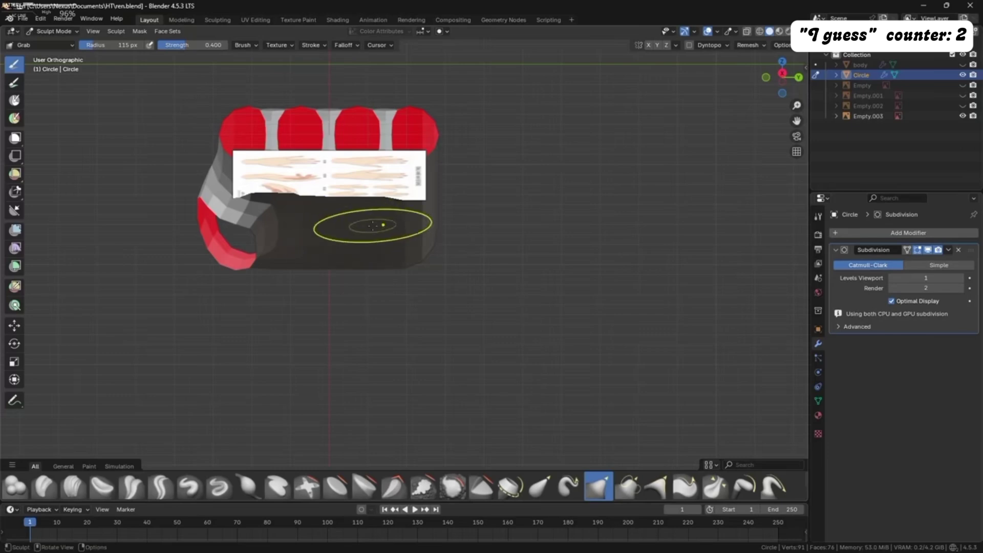
click(962, 116)
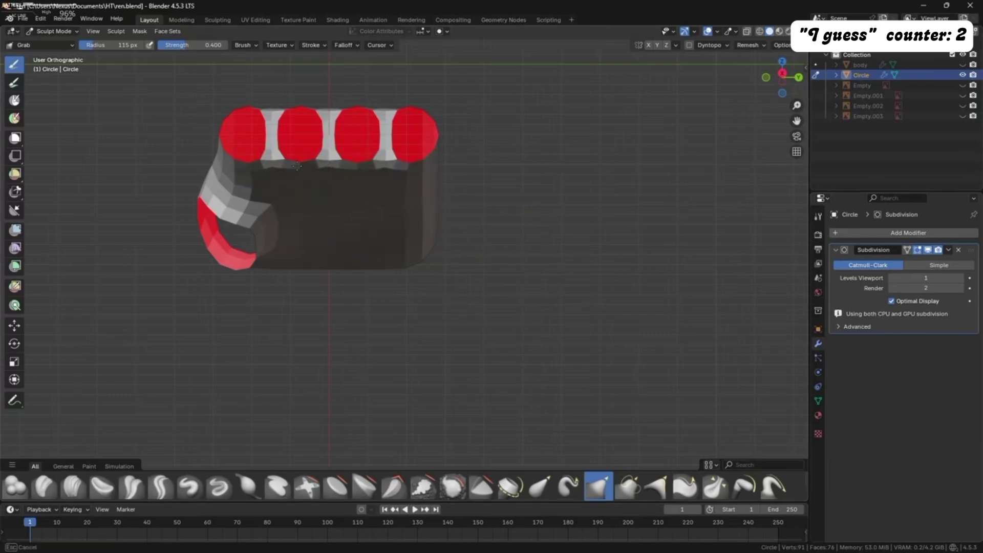
Show the hand reference image again in top view and return to Edit Mode
key(KP_7)
scroll(412, 205, up, 3)
click(962, 117)
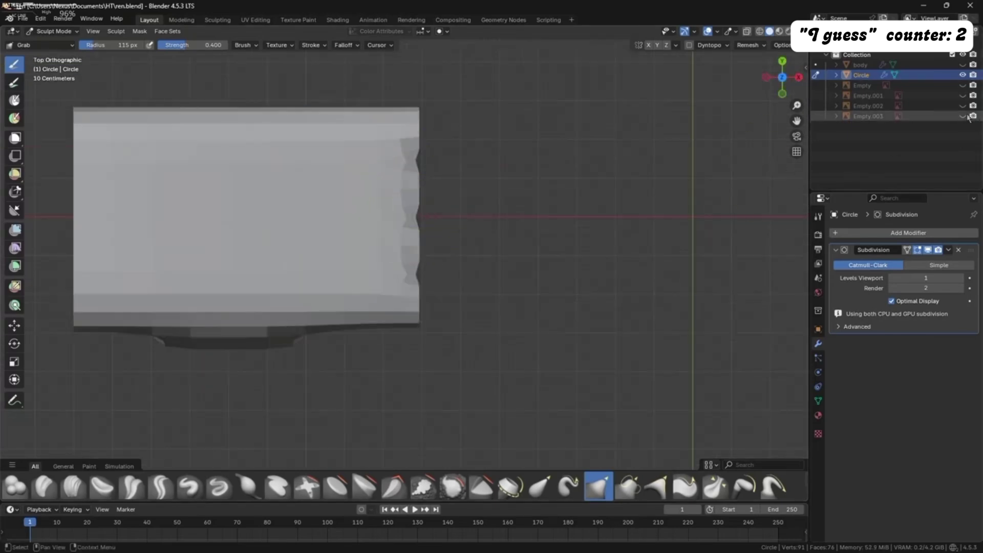
scroll(575, 240, down, 3)
key(a)
key(Escape)
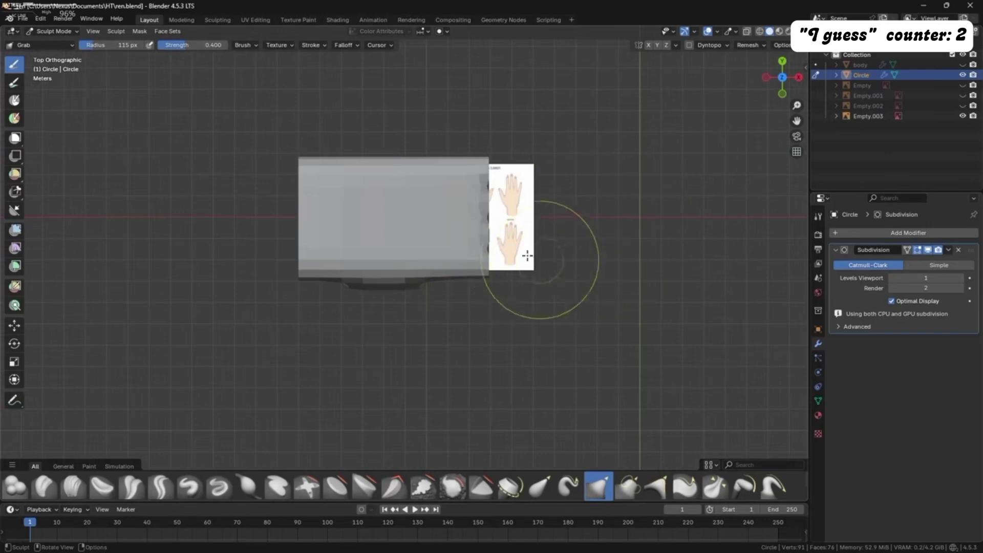
key(ctrl+Tab)
click(505, 229)
Make the mesh see-through and rotate all of its geometry 90° around Z
key(alt+z)
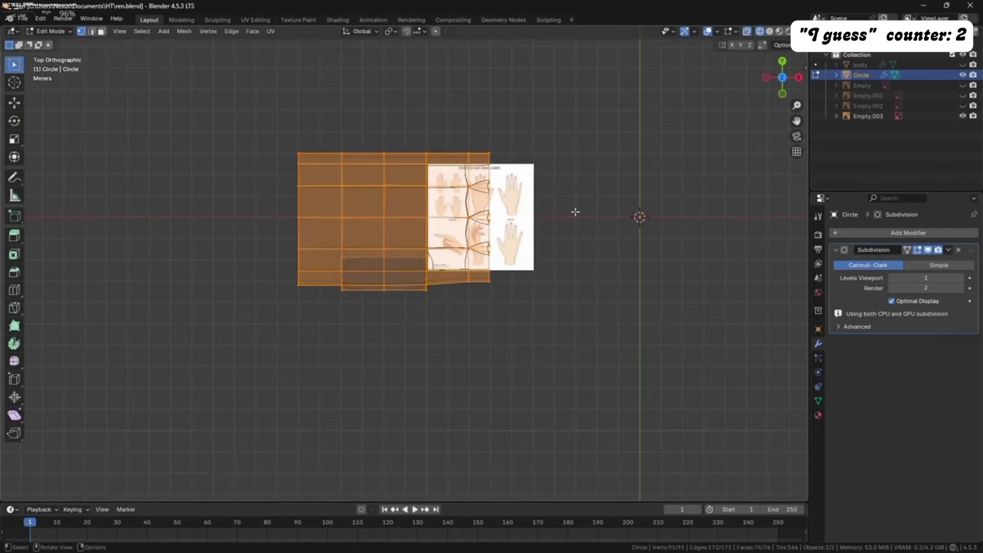
key(r)
key(z)
key(9)
key(0)
key(Return)
scroll(537, 207, up, 2)
scroll(539, 207, down, 5)
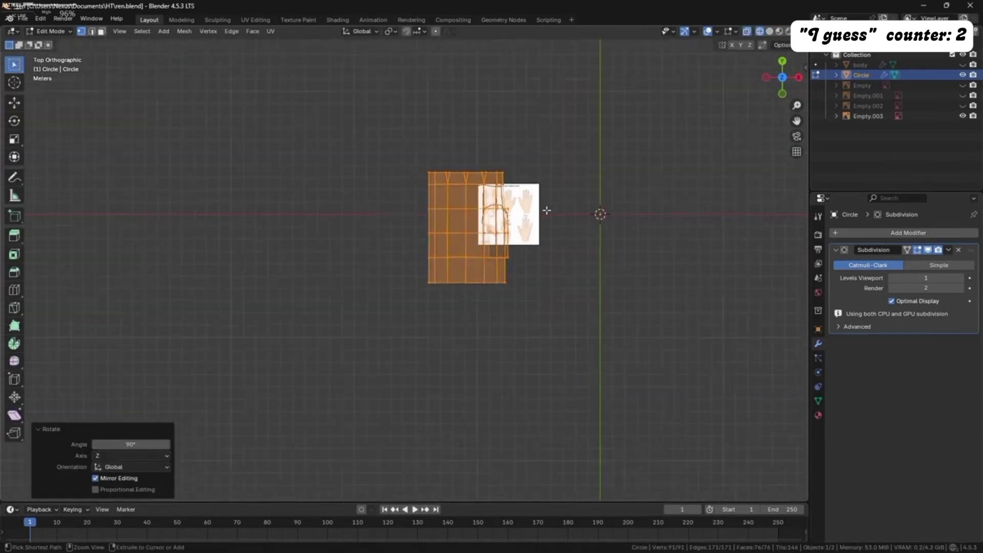
In Object Mode, enlarge the hand reference image to a scale of 6.913 and move the palm-view hand under the mesh
scroll(547, 209, up, 2)
key(ctrl+Tab)
click(417, 209)
click(521, 217)
key(s)
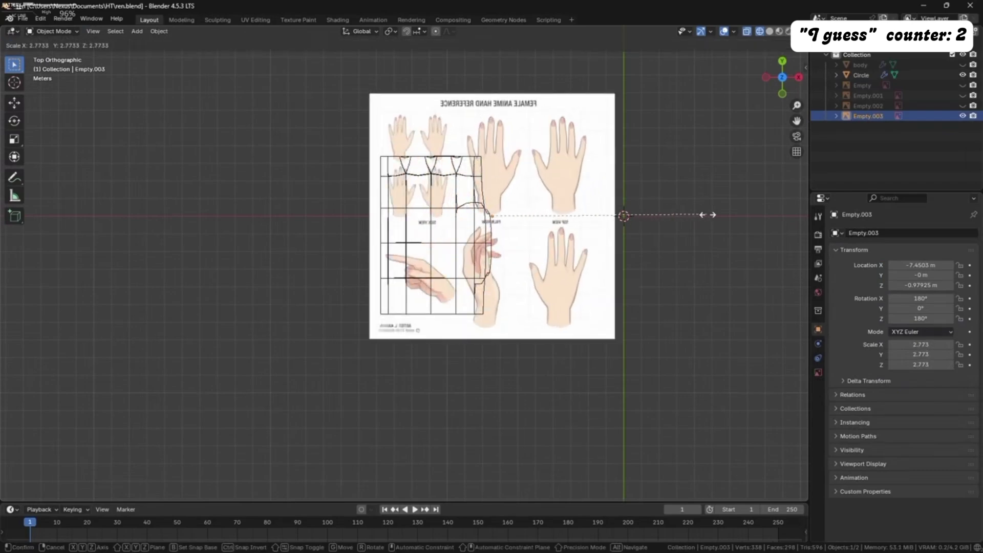
click(719, 215)
key(g)
click(533, 270)
key(s)
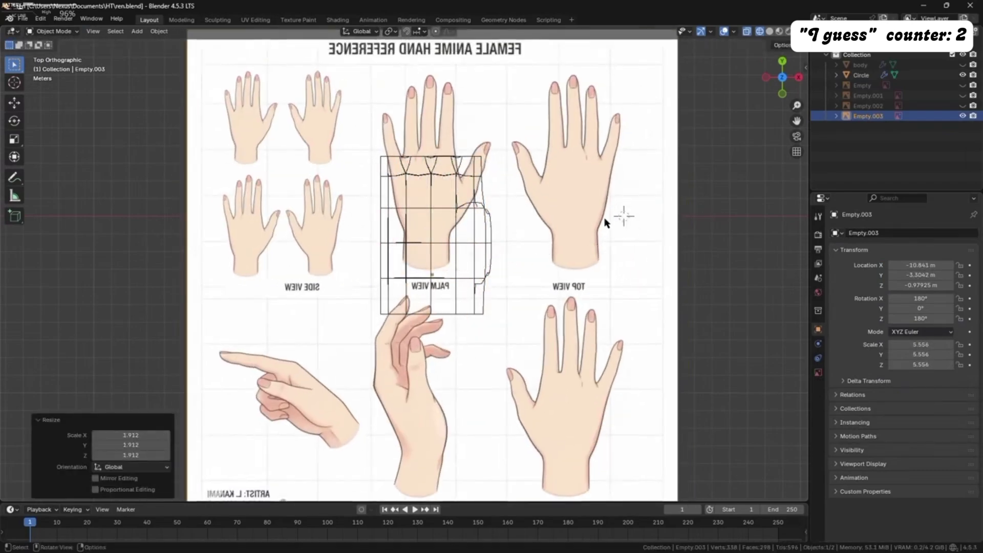
click(627, 214)
Reposition the reference image and enlarge it to a scale of 8.836 so the palm view fits the mesh
scroll(629, 213, down, 3)
key(g)
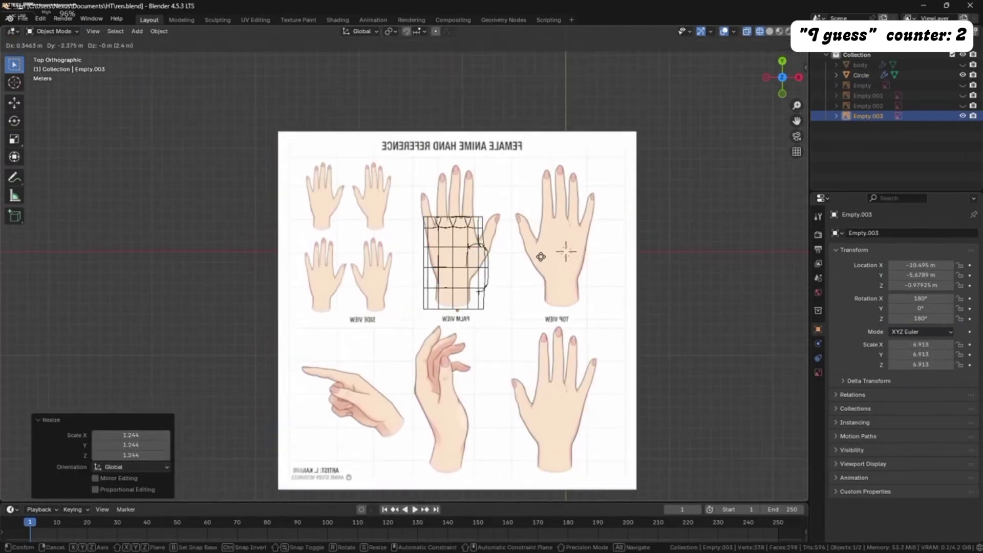
click(540, 257)
key(s)
click(566, 251)
key(g)
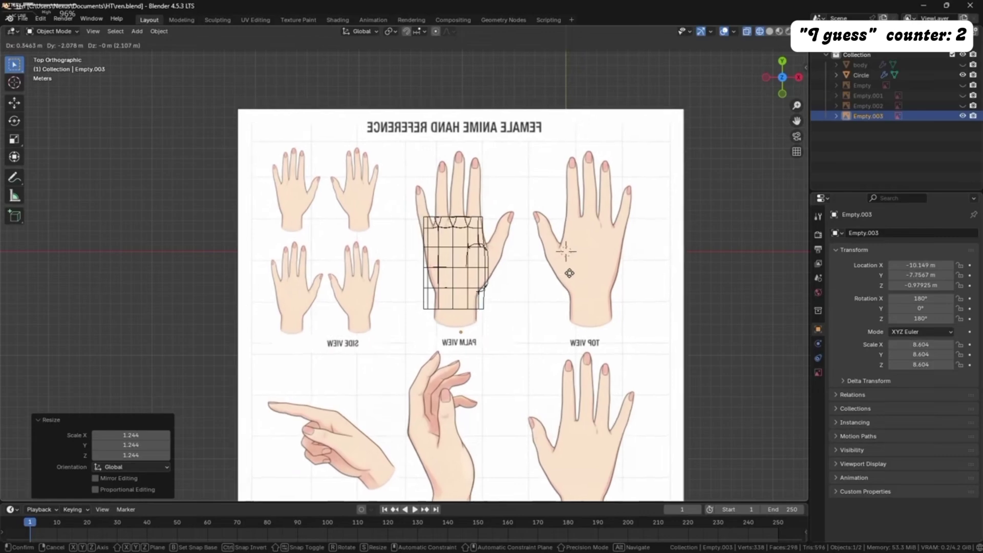
click(569, 272)
key(s)
click(554, 236)
key(g)
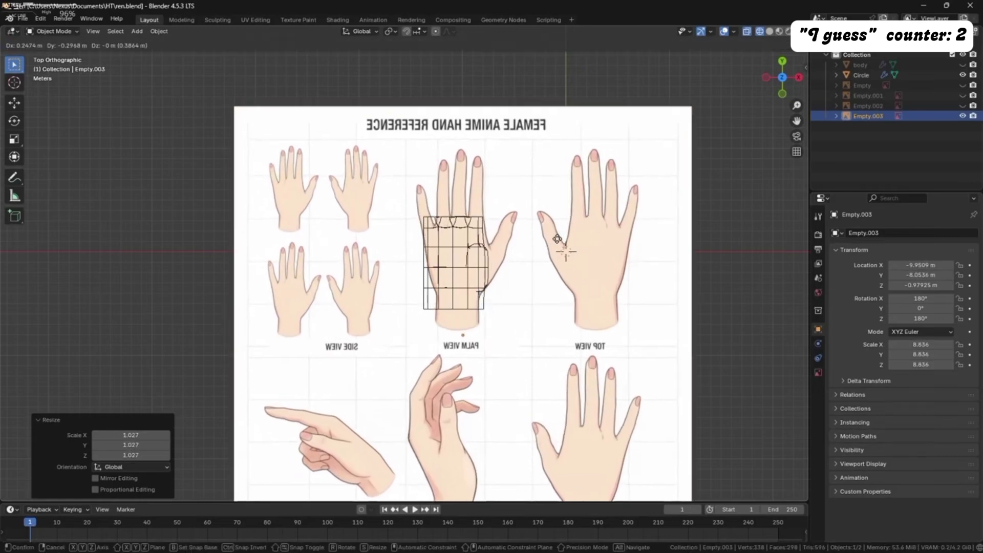
key(Escape)
In Sculpt Mode, use the Grab brush to slope the palm's knuckle edge down toward the little finger and adjust the thumb side to the reference
click(461, 264)
key(Tab)
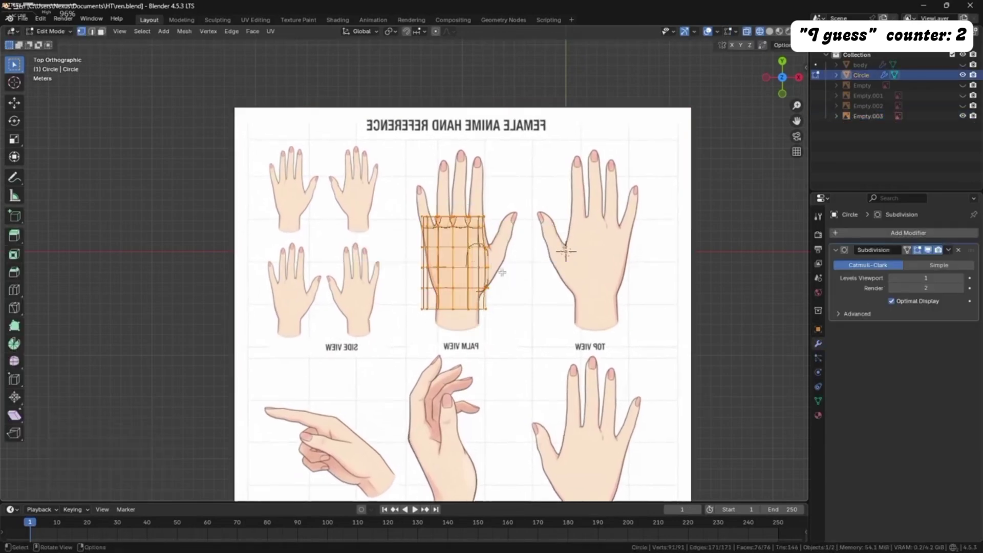
key(shift+z)
key(ctrl+Tab)
click(441, 277)
ctrl+middle_drag(426, 223, 428, 179)
mouse_move(424, 220)
mouse_down()
mouse_move(424, 280)
mouse_move(438, 288)
mouse_up()
mouse_move(444, 240)
mouse_down()
mouse_move(434, 219)
mouse_move(459, 216)
mouse_up()
drag(532, 266, 548, 257)
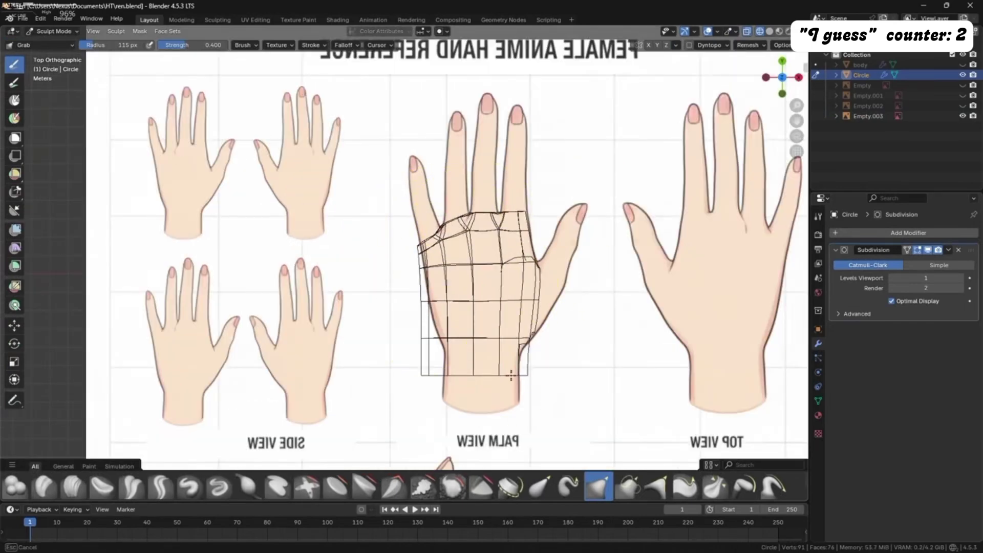
Pull both sides of the wrist inward with the Grab brush to match the reference wrist
mouse_move(421, 348)
mouse_down()
mouse_move(494, 379)
mouse_move(455, 379)
mouse_up()
key(shift+z)
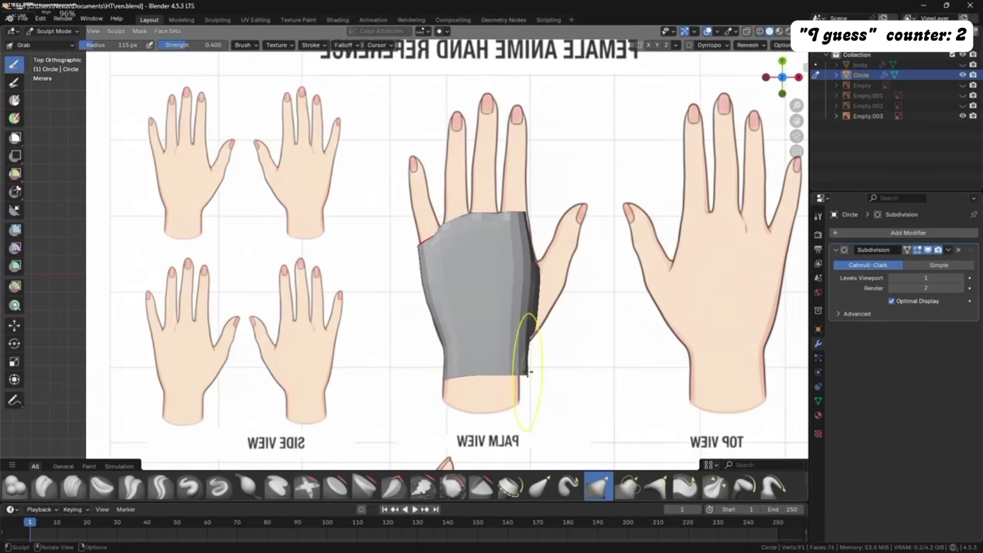
drag(527, 372, 511, 363)
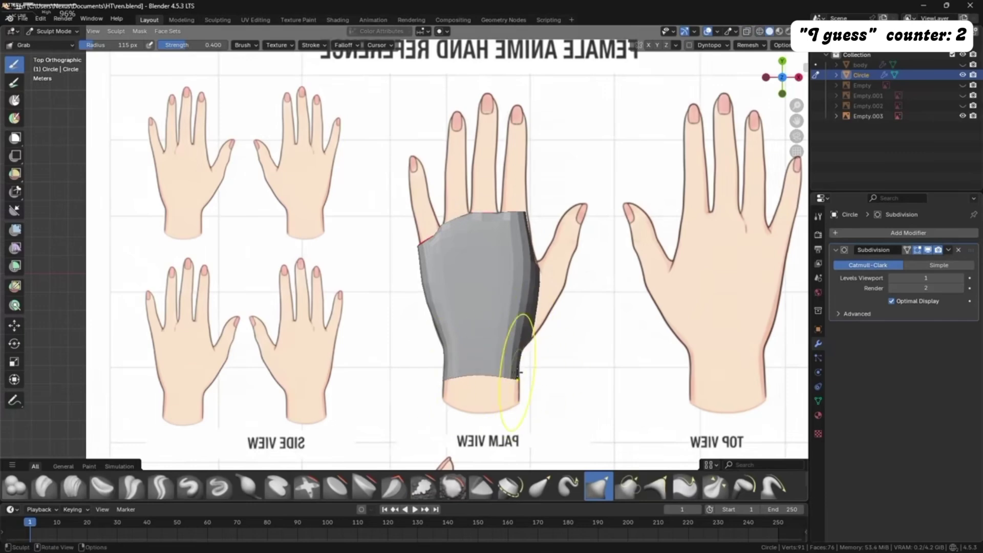
Resize the Grab brush to 95 px and fit the little-finger side of the palm to the reference outline down to the wrist
key(f)
click(490, 377)
scroll(458, 225, up, 5)
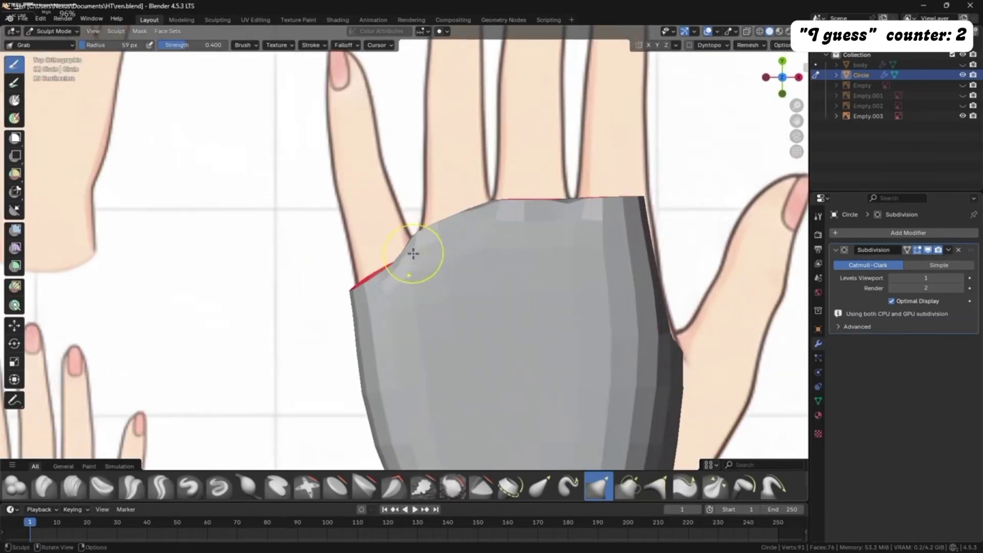
middle_drag(410, 253, 409, 270)
key(KP_7)
key(shift+z)
key(f)
click(407, 302)
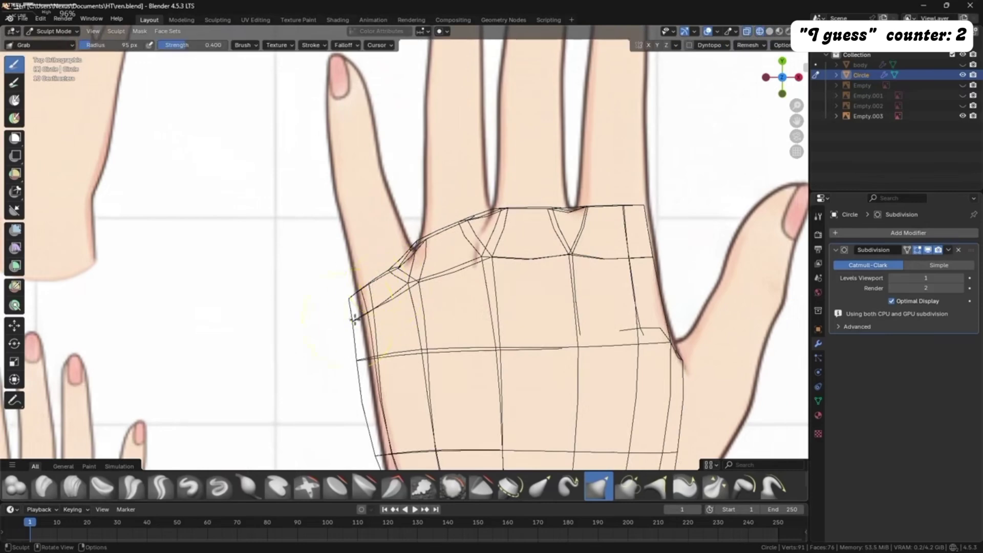
drag(368, 342, 399, 341)
drag(377, 408, 396, 409)
shift+middle_drag(393, 394, 342, 232)
drag(325, 349, 329, 350)
drag(319, 236, 329, 237)
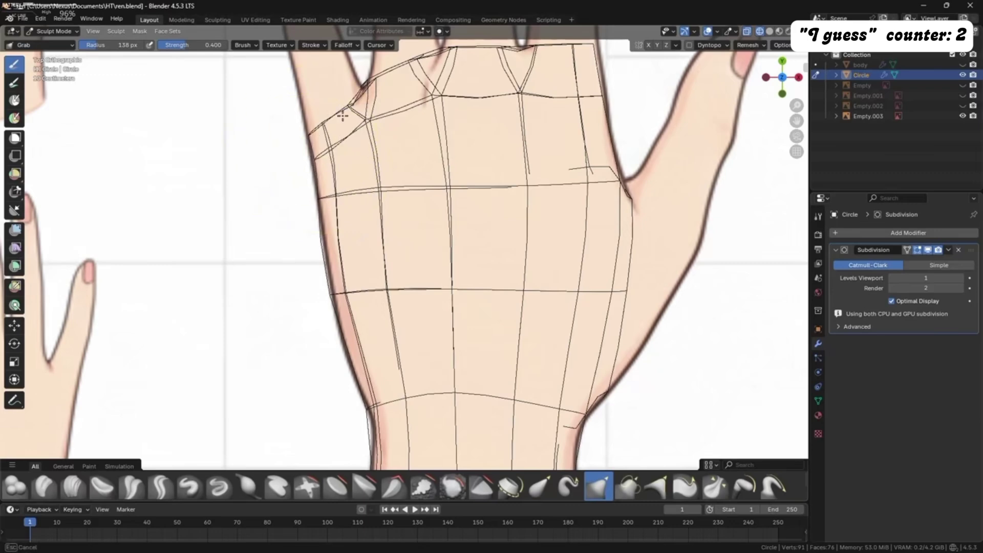
Enlarge the Grab brush to 236 px and refine the knuckle curve, index-finger corner and thumb side against the palm reference
key(shift+z)
shift+middle_drag(304, 171, 266, 290)
key(shift+z)
mouse_move(529, 168)
mouse_down()
mouse_move(521, 190)
mouse_move(558, 196)
mouse_move(556, 225)
mouse_move(525, 205)
mouse_move(532, 172)
mouse_up()
key(f)
click(583, 162)
key(shift+z)
mouse_move(399, 190)
mouse_down()
mouse_move(401, 202)
mouse_move(438, 173)
mouse_move(489, 213)
mouse_move(523, 209)
mouse_move(511, 182)
mouse_move(522, 162)
mouse_up()
drag(330, 221, 329, 219)
scroll(428, 221, down, 2)
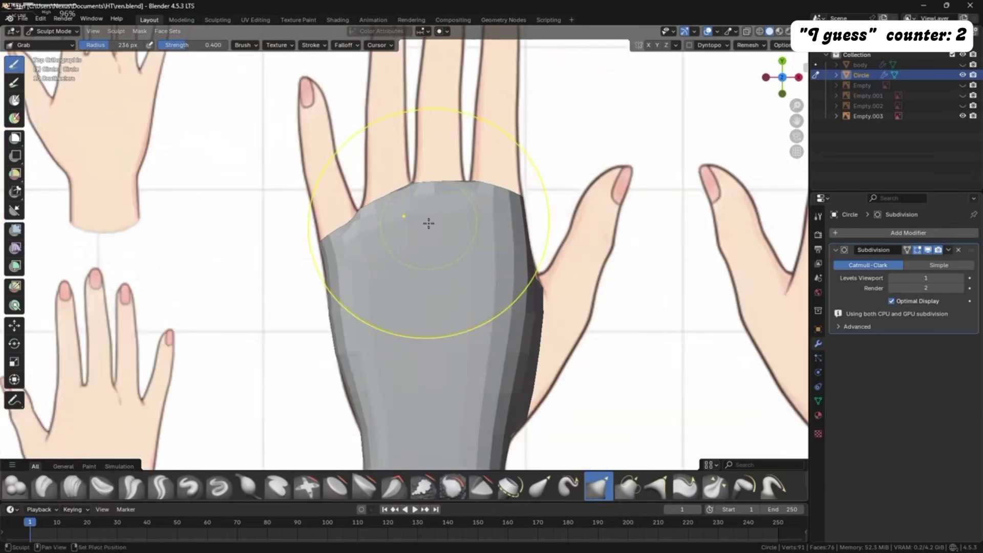
shift+middle_drag(428, 221, 310, 202)
drag(421, 271, 419, 256)
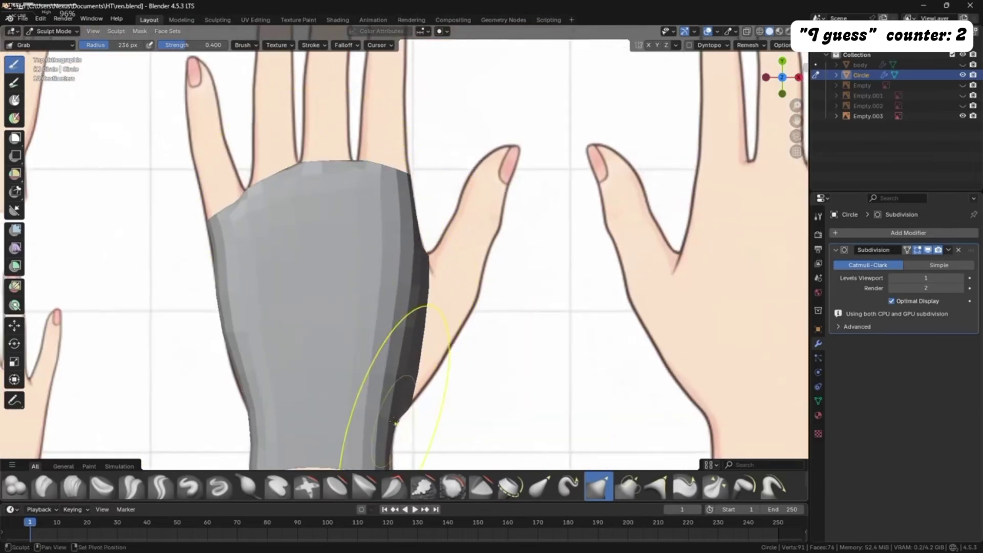
Reduce the Grab brush to 94 px, enable opacity on the hand reference image in Object Mode, and return the hand mesh to Sculpt Mode
mouse_move(395, 467)
shift+middle_down()
mouse_move(346, 331)
mouse_move(417, 240)
mouse_move(439, 123)
shift+middle_up()
key(f)
click(129, 336)
key(ctrl+KP_7)
click(869, 116)
key(ctrl+Tab)
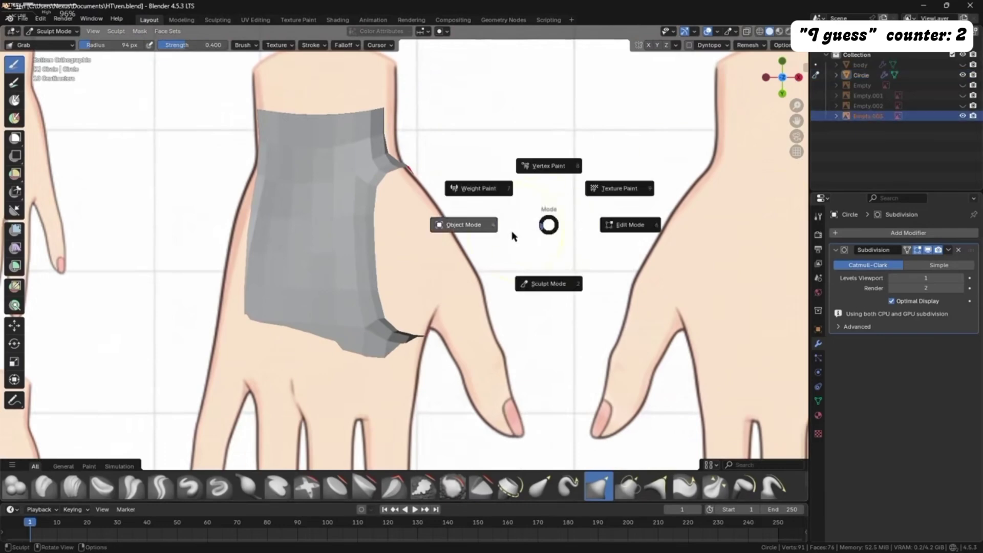
click(494, 232)
click(818, 373)
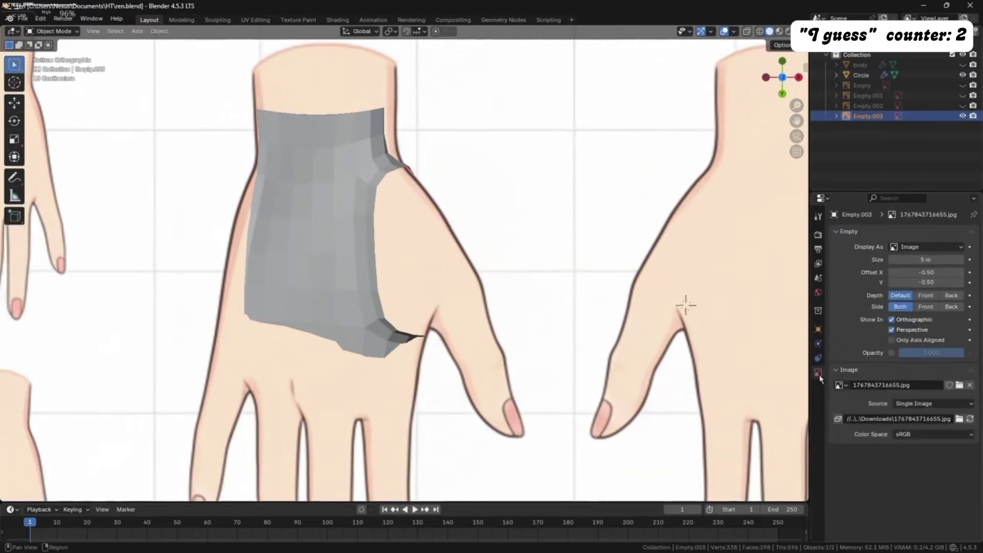
click(892, 353)
click(341, 280)
key(Tab)
key(ctrl+Tab)
click(412, 249)
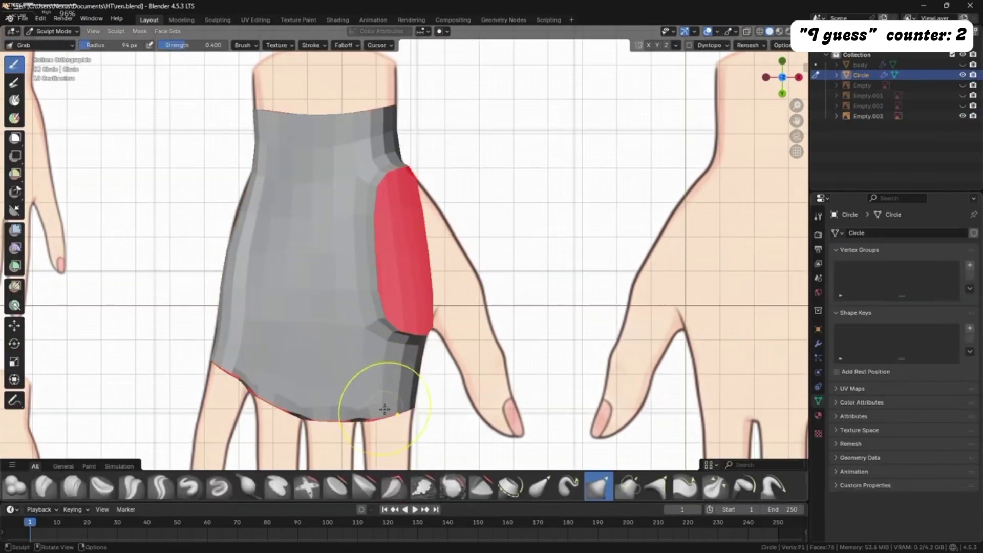
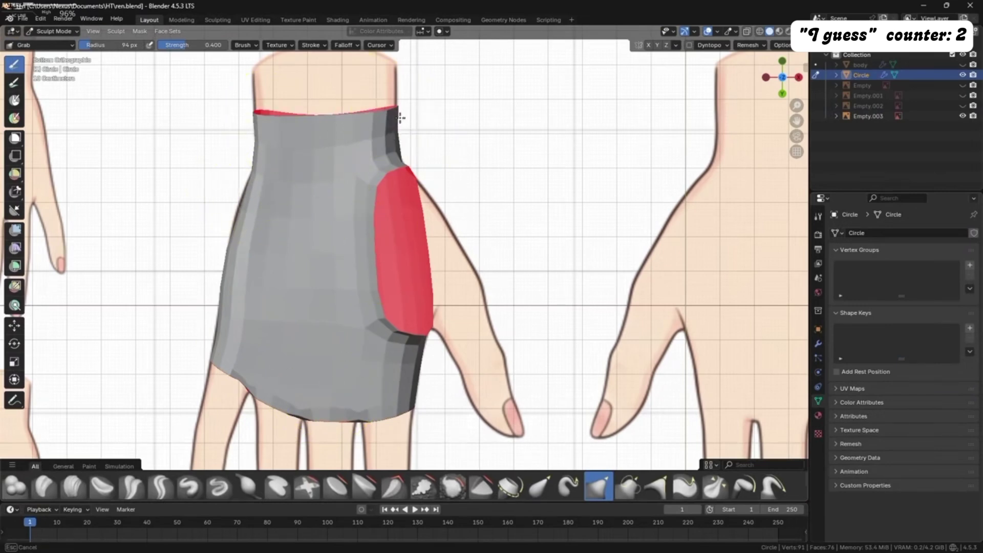
Even out the open wrist edge in top view with the Grab brush and save the file
key(KP_7)
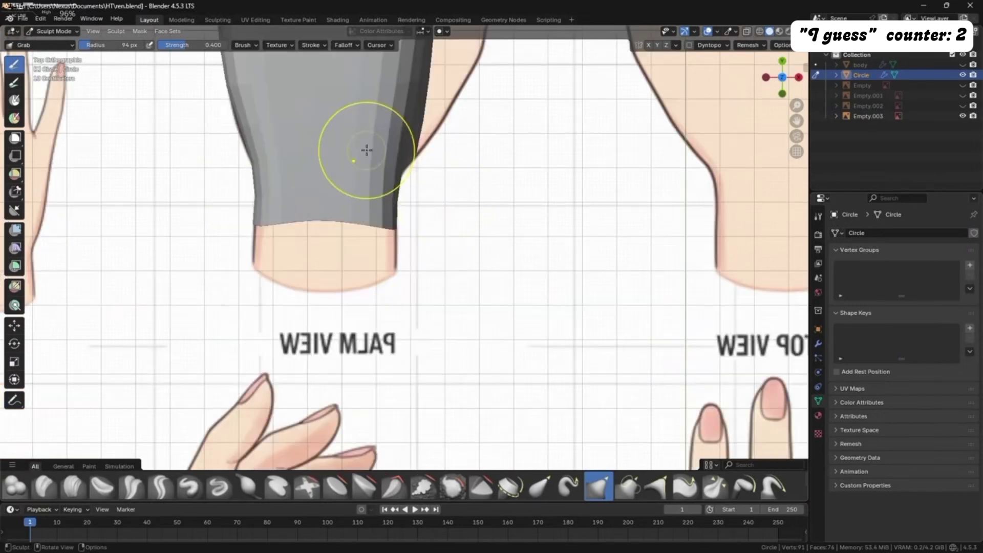
drag(376, 191, 375, 199)
drag(292, 218, 252, 206)
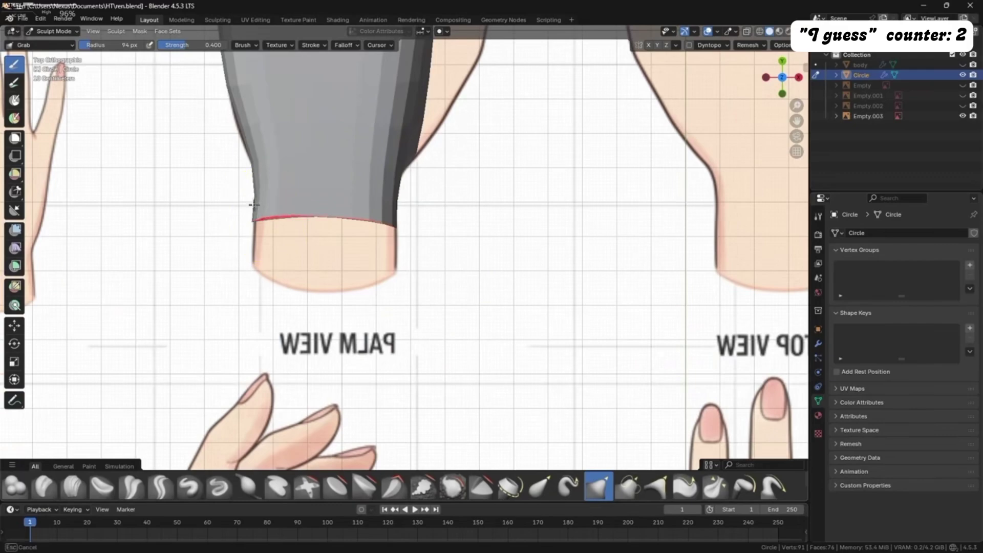
drag(349, 203, 350, 212)
shift+middle_drag(351, 235, 353, 469)
key(ctrl+s)
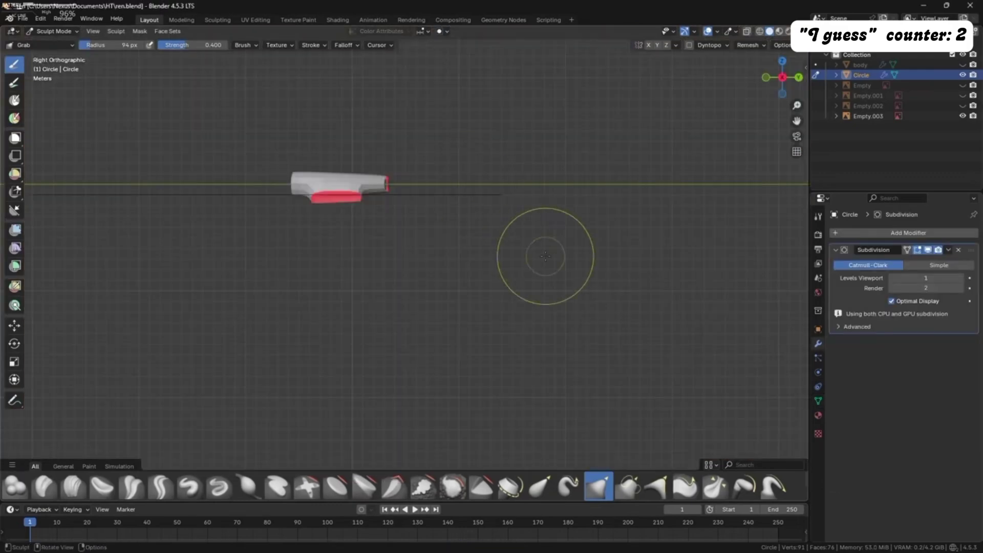
Set the hand's subdivision viewport level to 2 and examine the smoothed finger openings from a tilted view
key(KP_7)
key(ctrl+2)
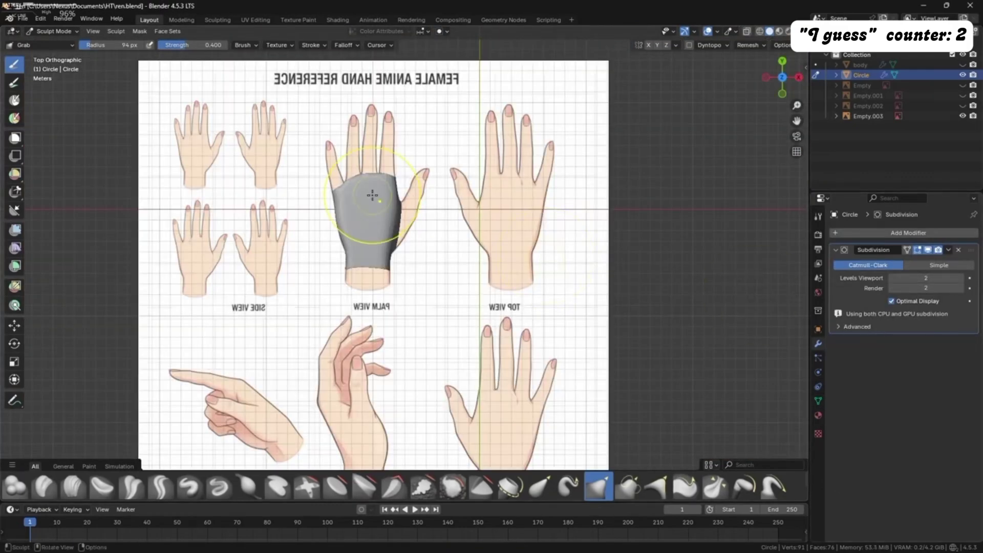
key(KP_8)
key(KP_8)
key(KP_8)
key(KP_8)
key(KP_8)
key(KP_8)
key(KP_8)
key(KP_8)
key(KP_8)
key(KP_8)
key(KP_8)
key(KP_8)
key(KP_8)
key(KP_8)
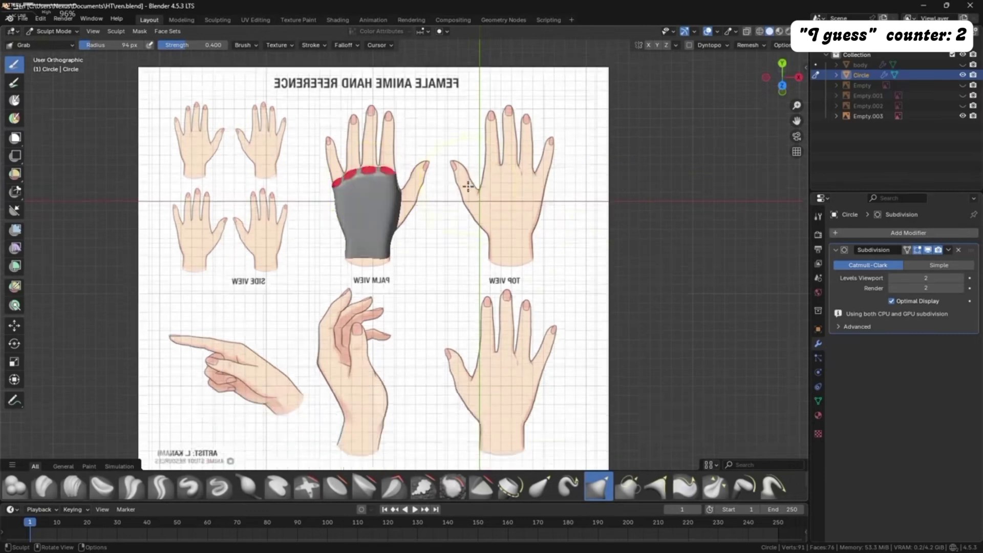
Turn on the wireframe overlay for the hand mesh and return to top view
click(715, 32)
click(654, 204)
key(KP_7)
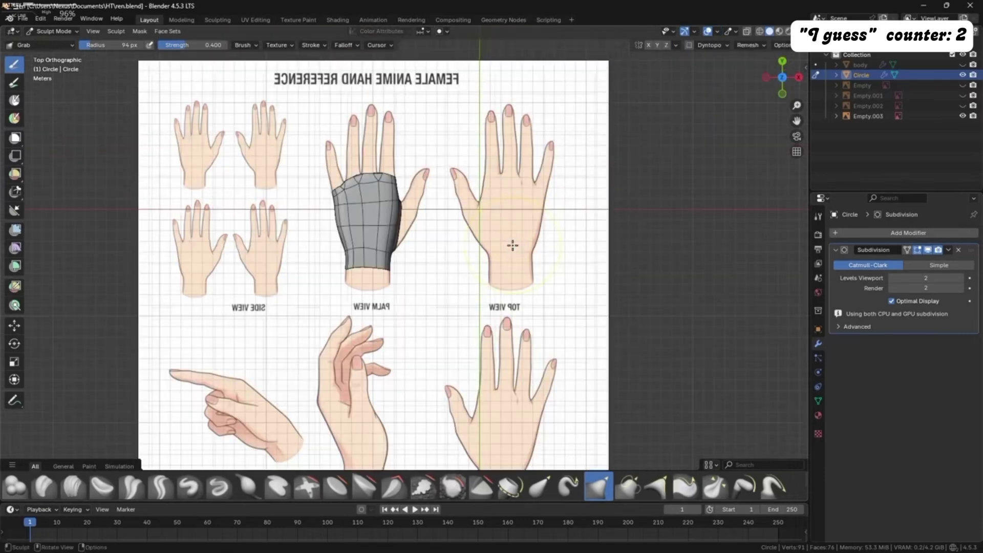
Apply the hand's Subdivision modifier at viewport level 1 and enter Edit Mode
key(ctrl+a)
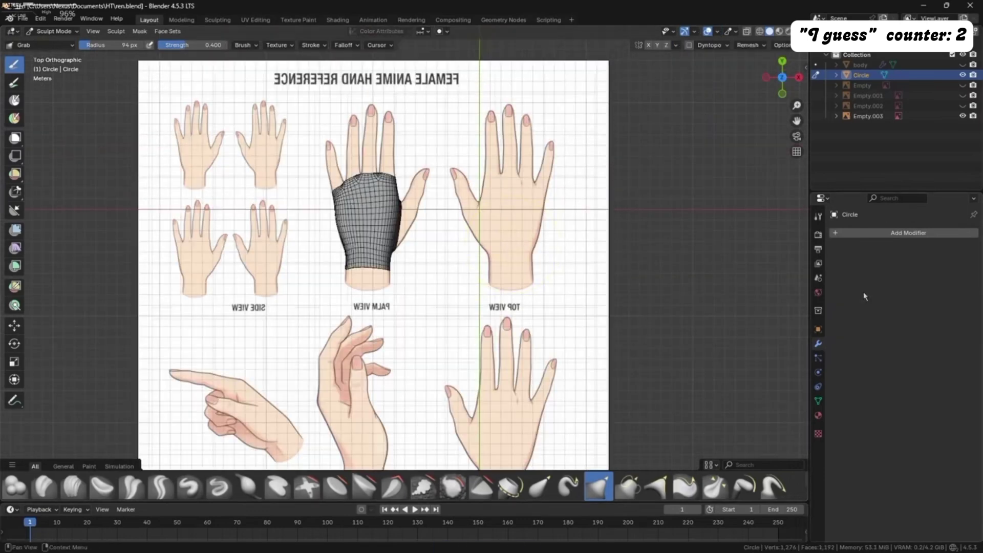
key(ctrl+z)
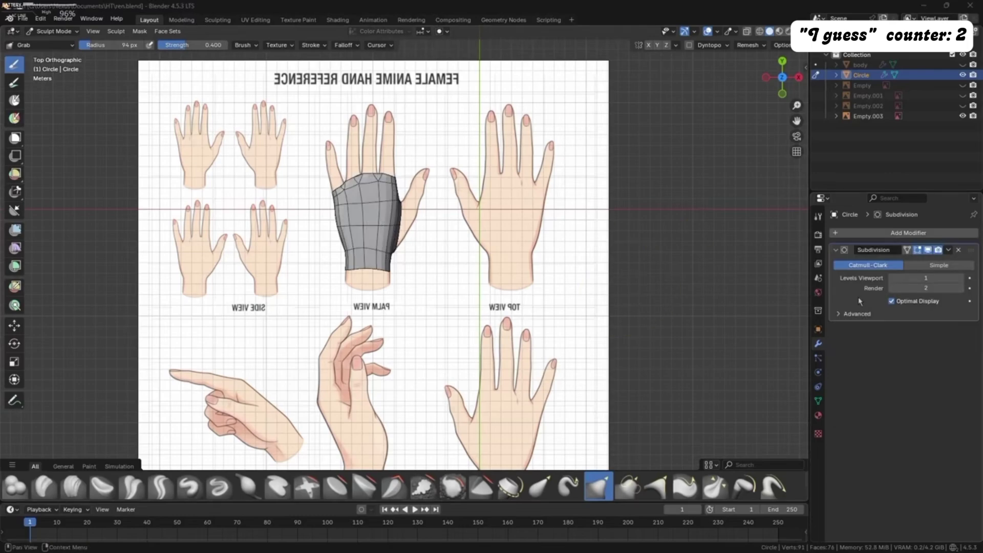
click(901, 277)
key(ctrl+a)
key(Tab)
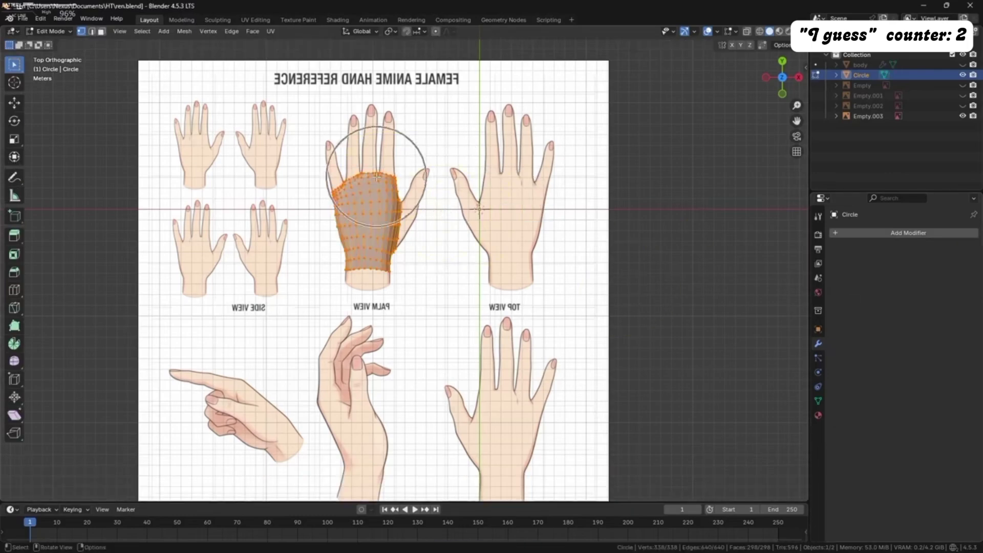
On the hand's upper side, merge the three vertices below each of the three finger gaps at their center
scroll(375, 178, up, 10)
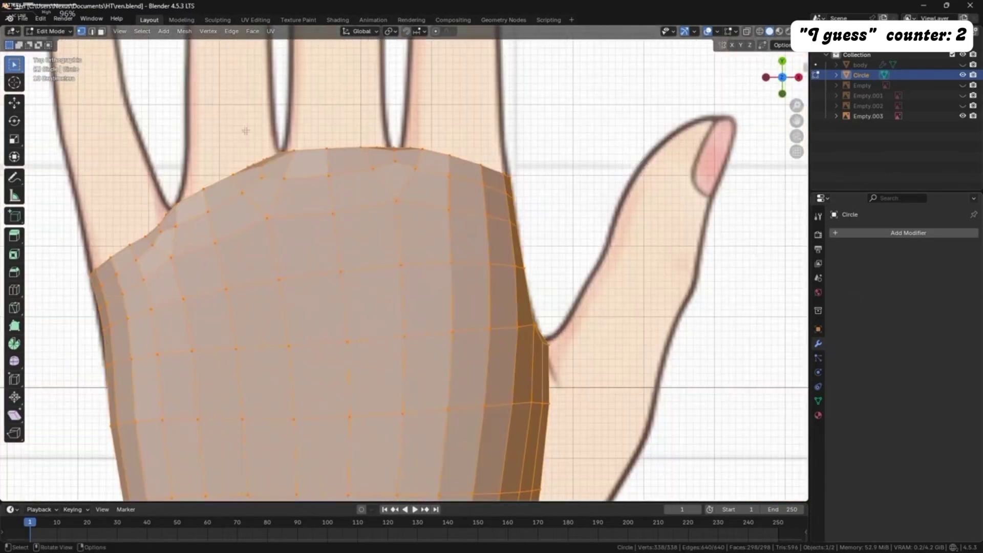
middle_drag(246, 131, 269, 150)
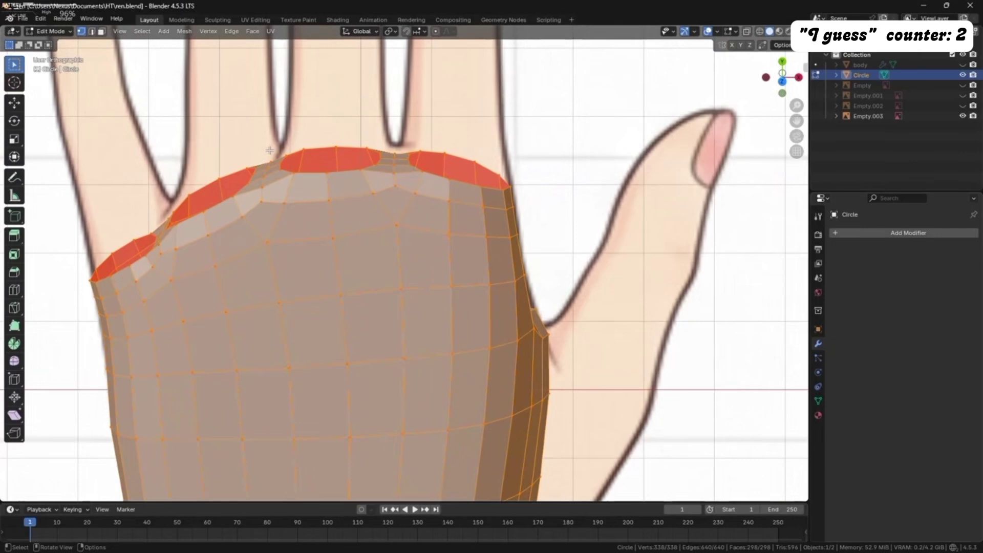
click(373, 193)
ctrl+click(416, 194)
key(m)
click(417, 196)
click(243, 217)
ctrl+click(286, 206)
key(m)
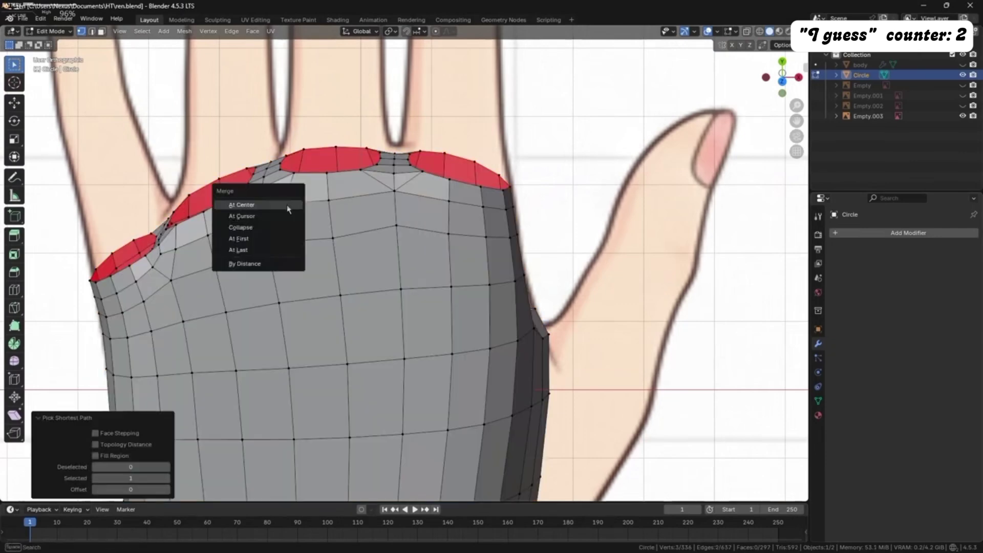
click(287, 208)
ctrl+click(178, 238)
key(m)
click(178, 240)
On the hand's underside, merge the three vertices at each of the three finger gaps at their center
key(KP_9)
shift+middle_drag(168, 211, 372, 210)
key(KP_7)
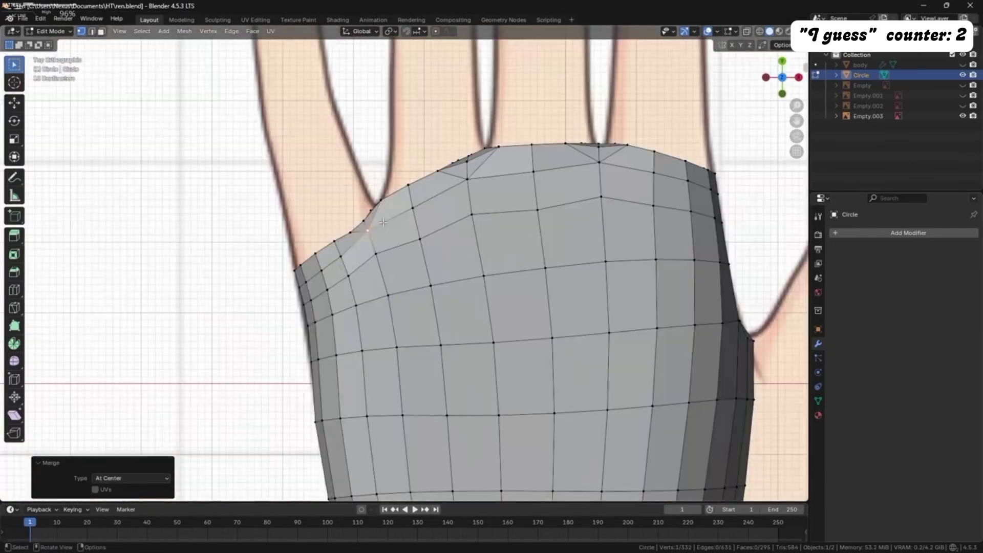
key(KP_9)
click(365, 220)
ctrl+click(393, 241)
key(m)
click(394, 244)
click(464, 274)
ctrl+click(503, 285)
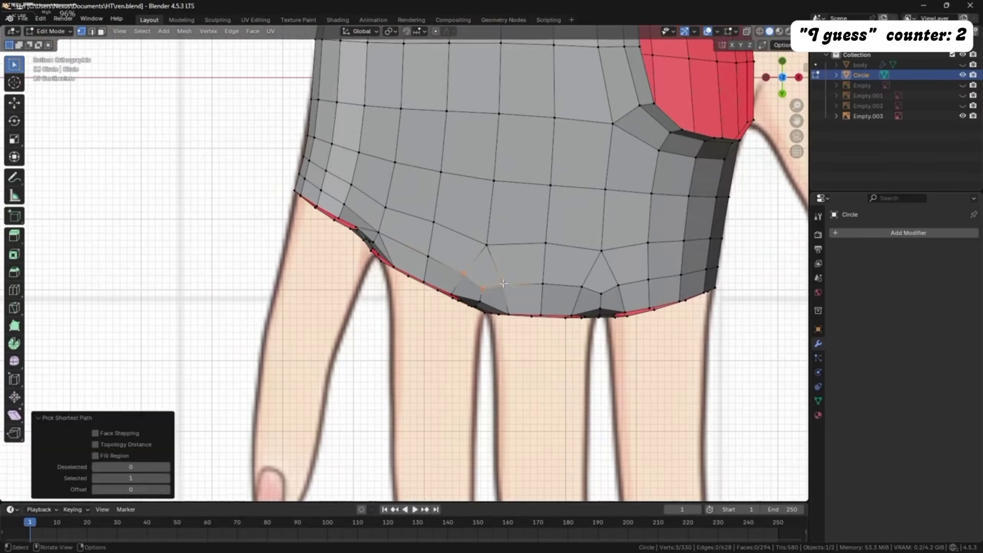
key(m)
click(504, 287)
ctrl+click(608, 291)
key(m)
click(609, 293)
Add a 6-vertex circle with a 1 m radius to the hand mesh and rotate it 90° around X
scroll(671, 202, down, 7)
key(KP_7)
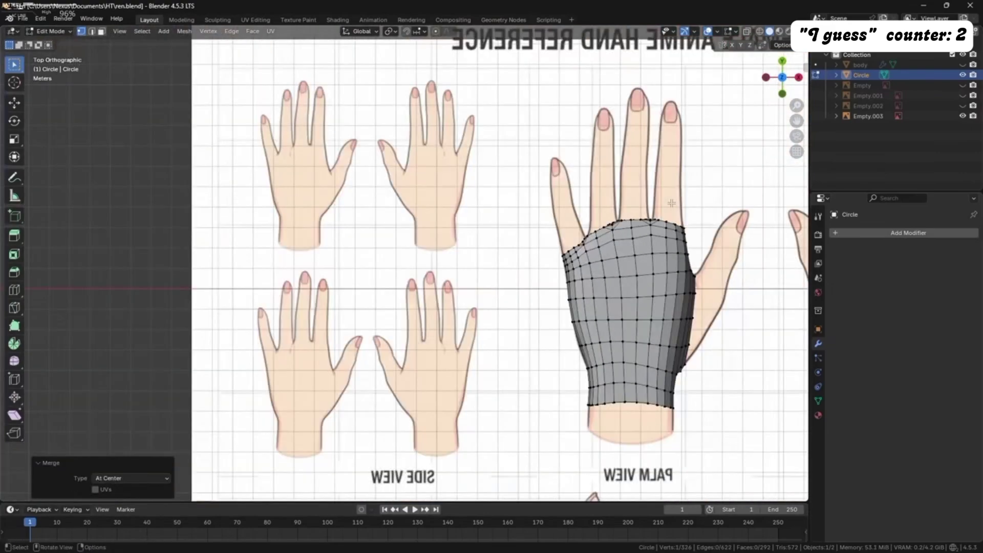
shift+middle_drag(671, 203, 456, 153)
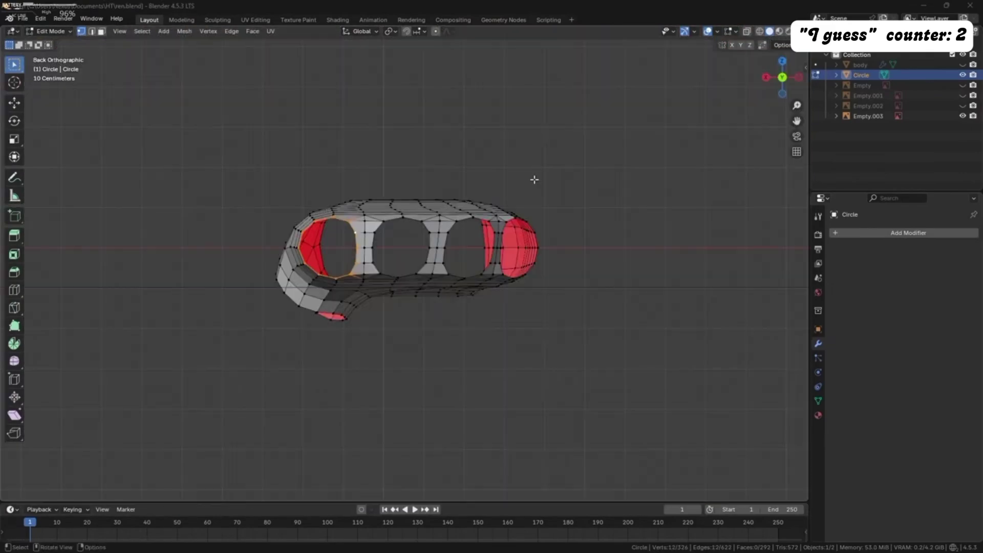
scroll(535, 179, down, 7)
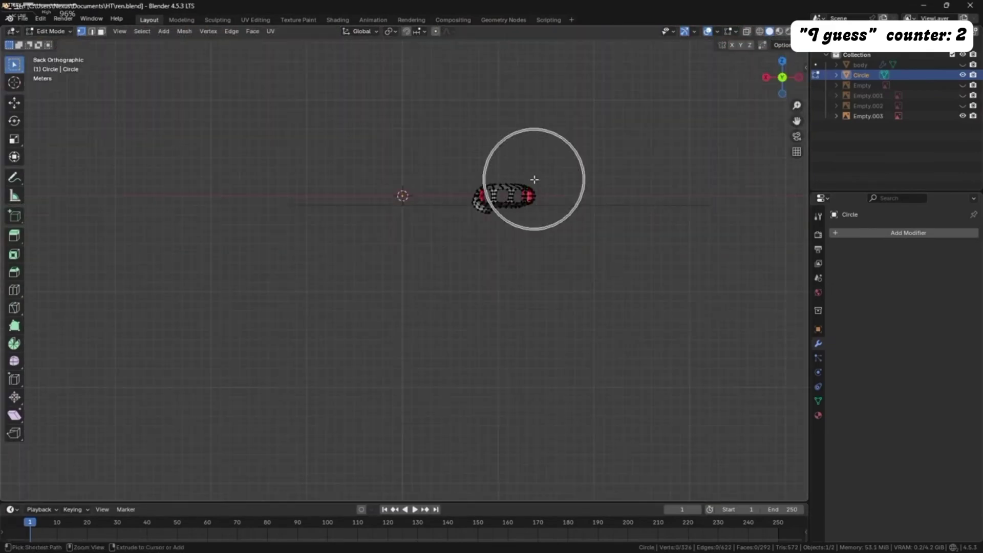
key(shift+a)
click(416, 256)
text(rx90)
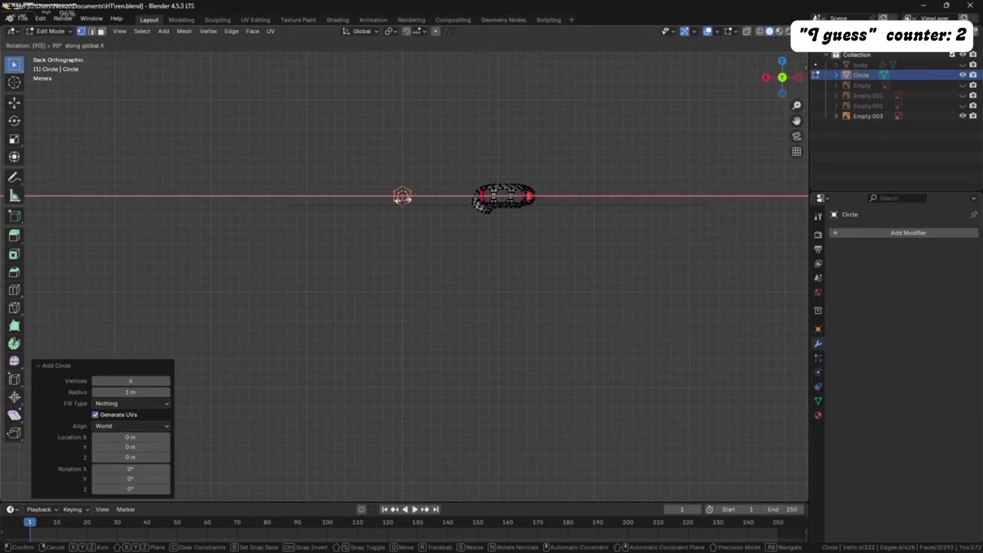
click(403, 199)
Move the new circle 3.9562 m along Y and -8.6323 m along X to line it up with the index-finger opening
key(KP_1)
key(KP_3)
key(g)
key(y)
click(441, 203)
key(ctrl+KP_1)
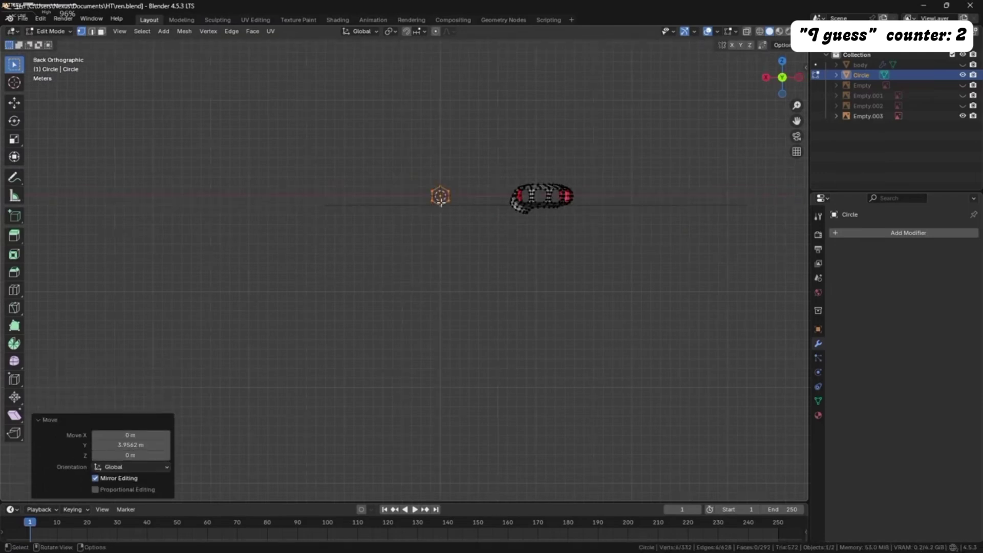
scroll(322, 251, up, 3)
key(g)
key(x)
click(550, 256)
Scale the circle to about 0.7 and shift it -0.024378 m along X so it sits within the index-finger opening
scroll(533, 215, up, 3)
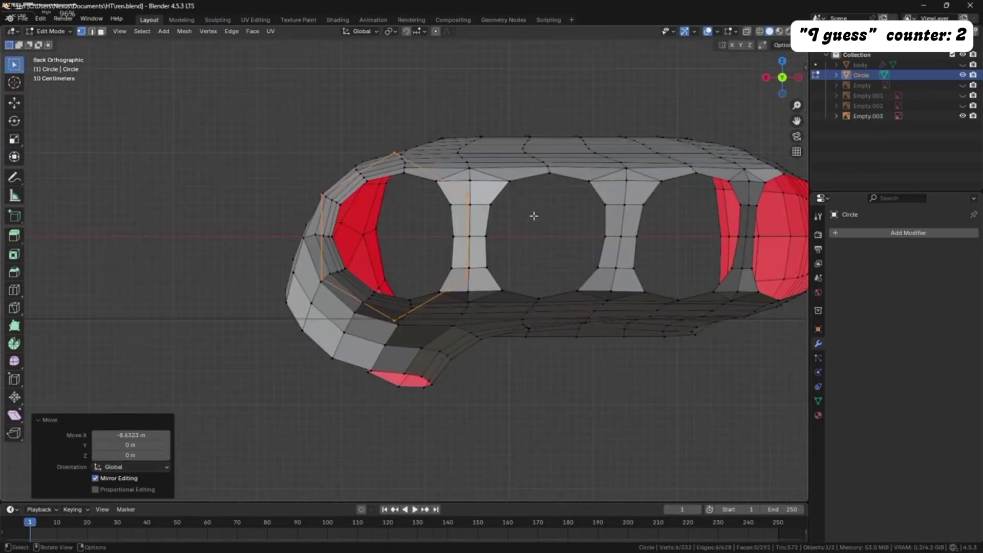
key(s)
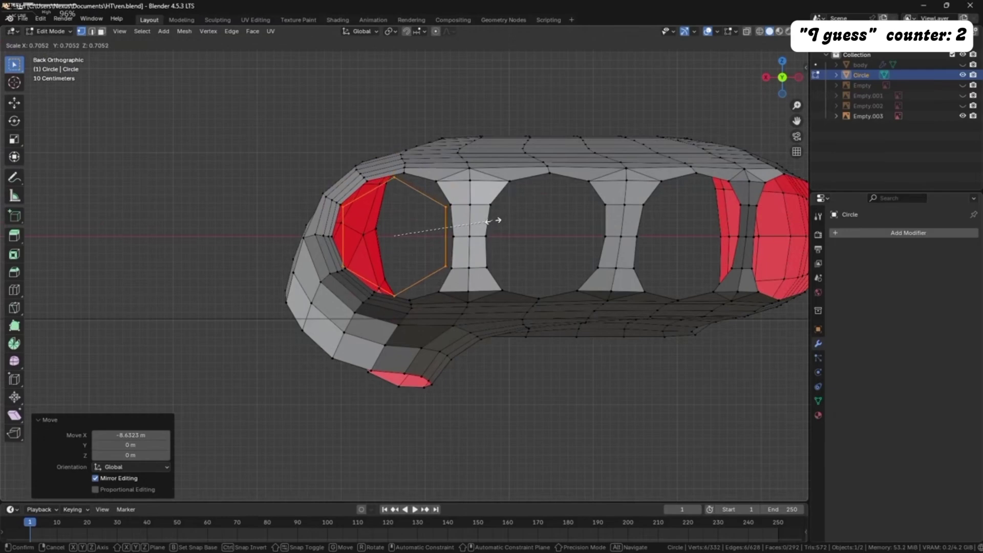
click(496, 218)
key(g)
key(x)
click(495, 221)
shift+middle_drag(496, 221, 340, 191)
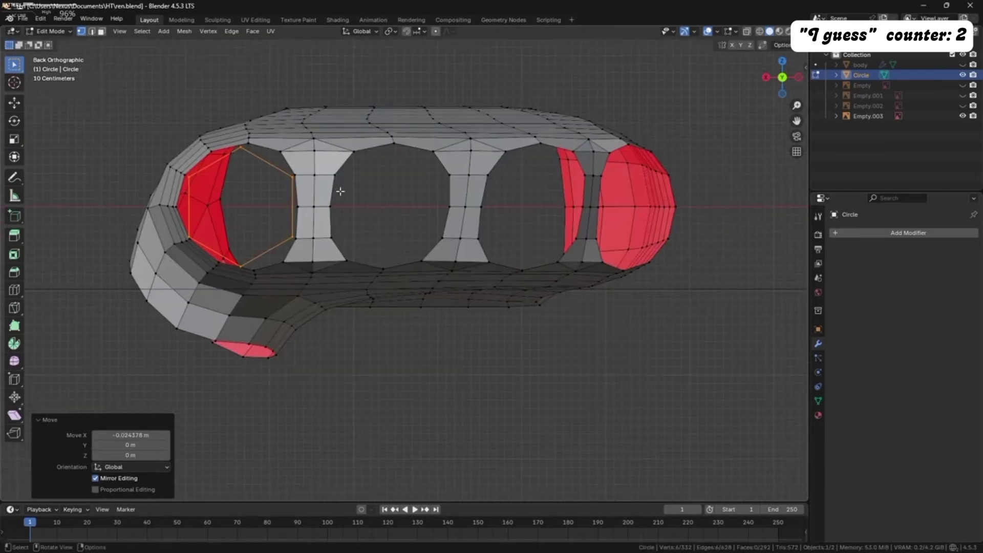
Move the circle -1.7796 m along X to line it up with the middle-finger opening
key(g)
key(x)
click(490, 211)
key(KP_3)
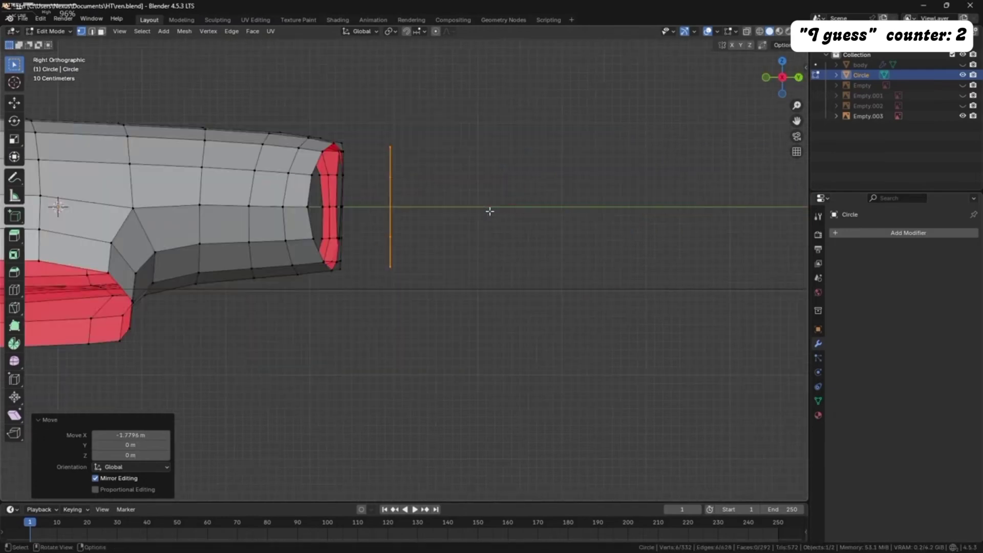
Extrude the circle 6.5051 m along Y into a finger tube and scale its end to about 0.65
scroll(490, 211, down, 5)
shift+middle_drag(490, 211, 405, 234)
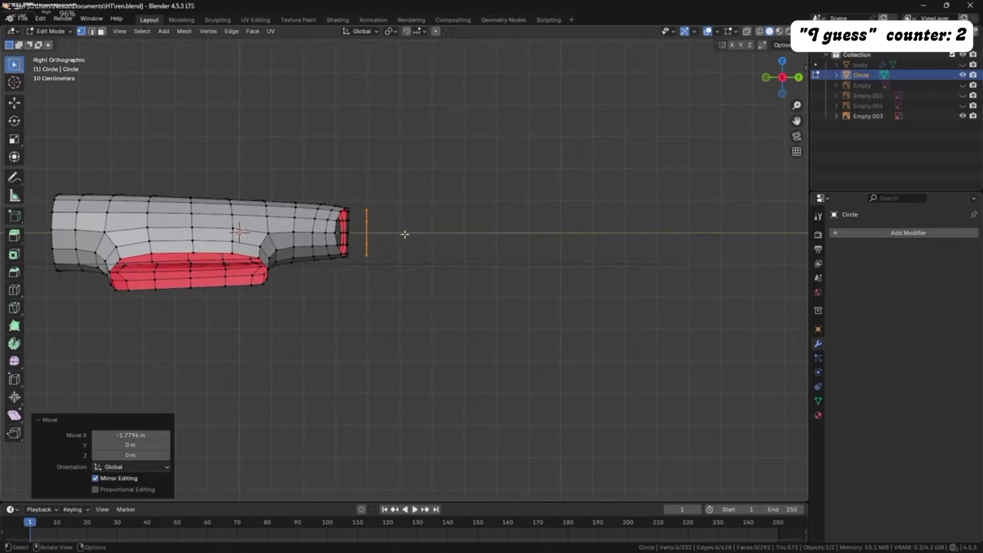
key(e)
key(y)
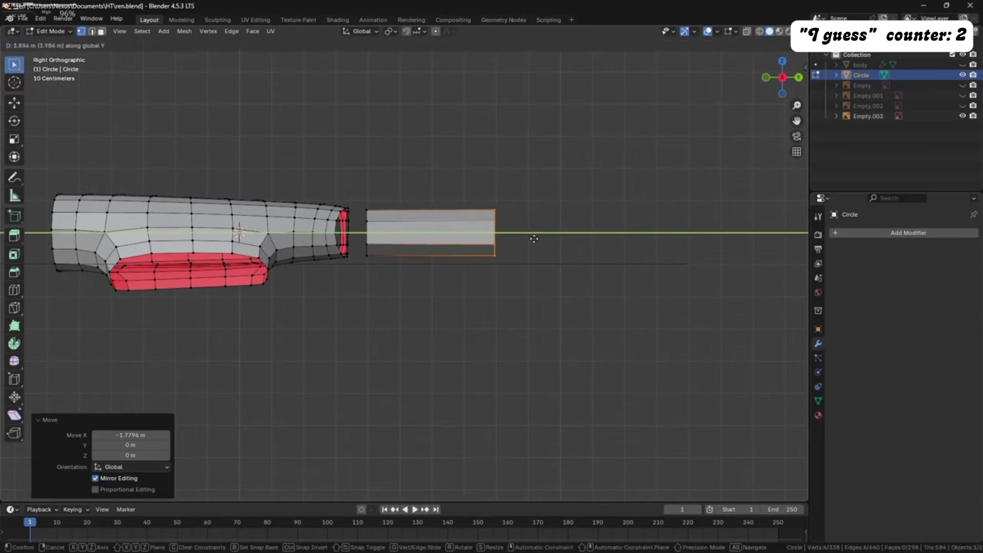
click(614, 241)
key(s)
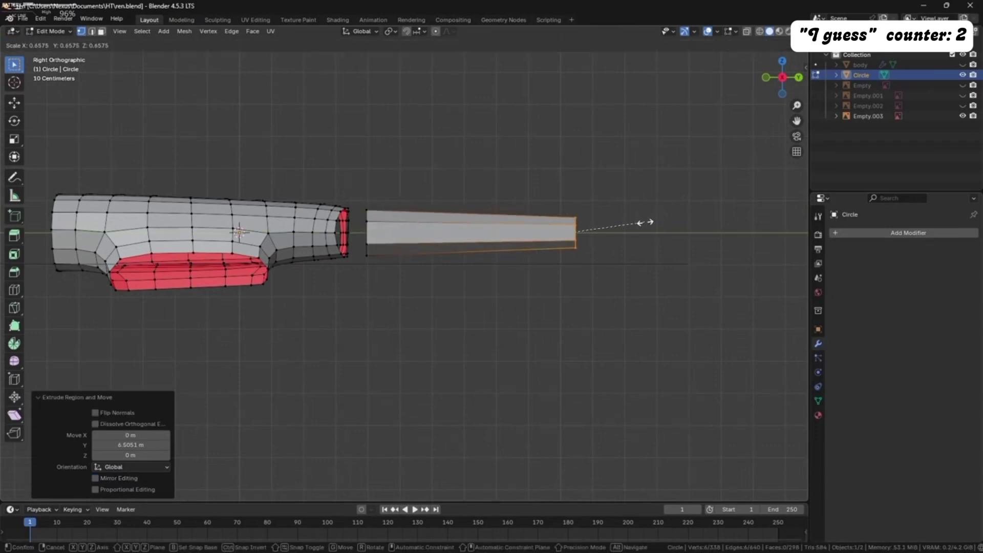
click(640, 224)
Add two loop cuts along the finger with a slide factor of -0.117 and one more close to the fingertip
key(ctrl+r)
scroll(478, 233, up, 1)
click(478, 234)
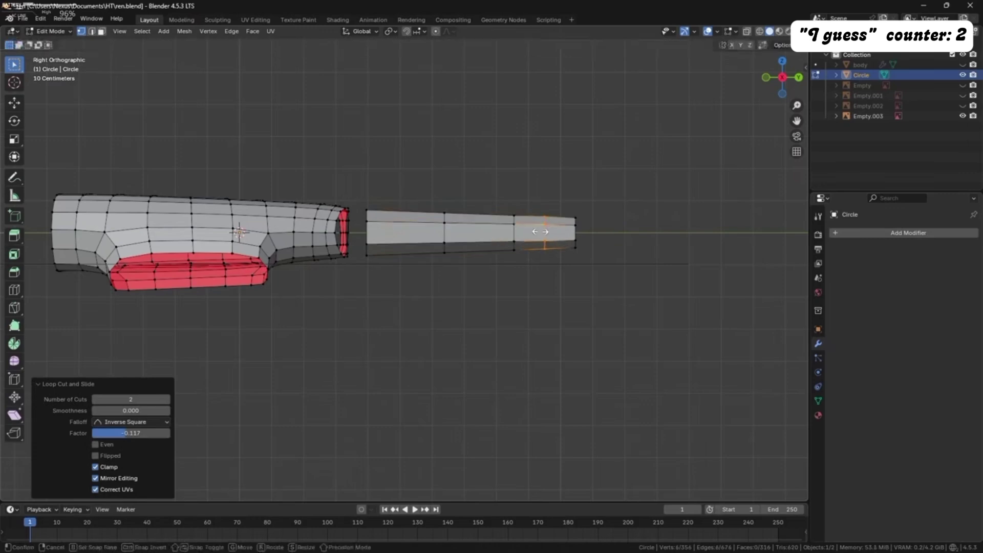
click(590, 243)
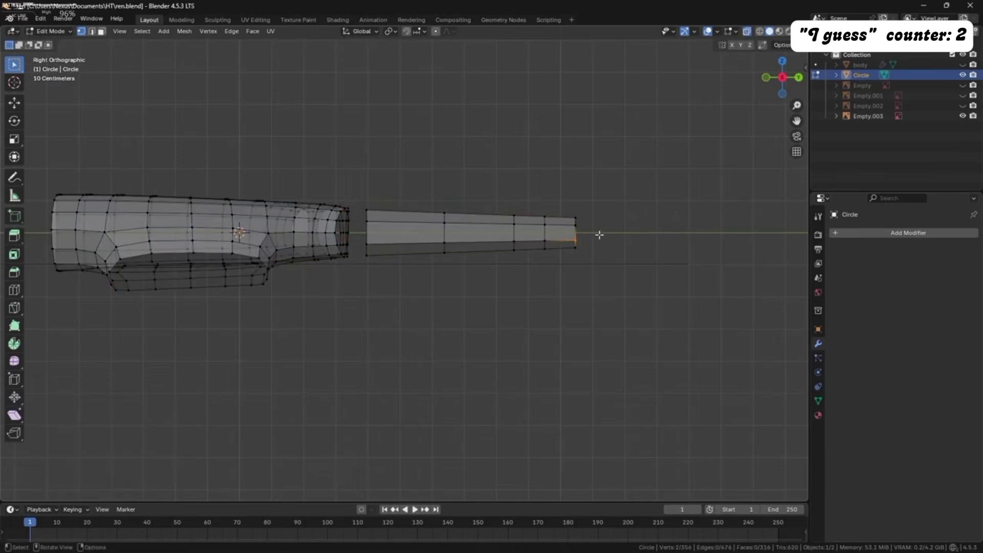
Select the whole linked finger mesh and rotate it 90° around Y
key(ctrl+KP_1)
scroll(612, 243, down, 12)
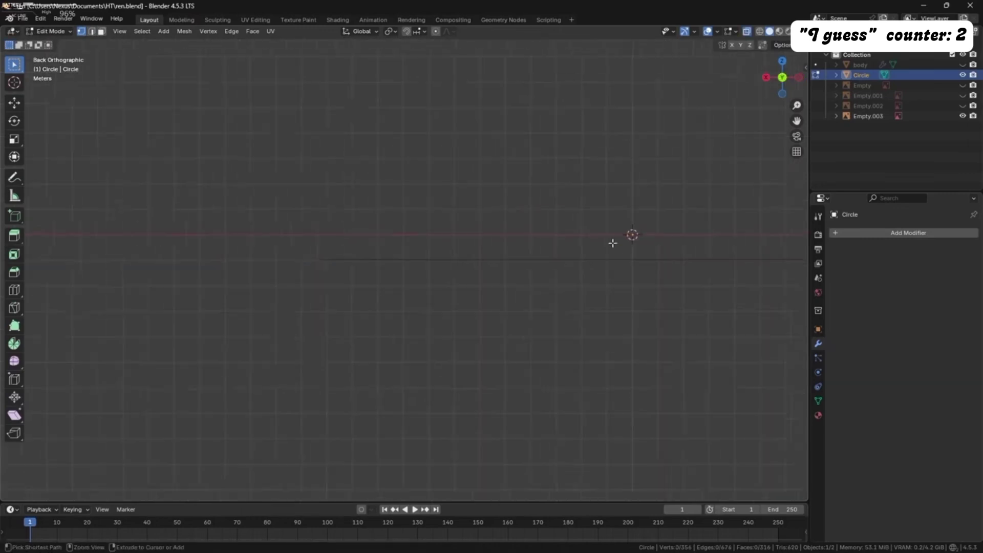
shift+middle_drag(613, 243, 454, 268)
scroll(415, 249, up, 12)
middle_drag(413, 400, 415, 402)
key(KP_1)
key(l)
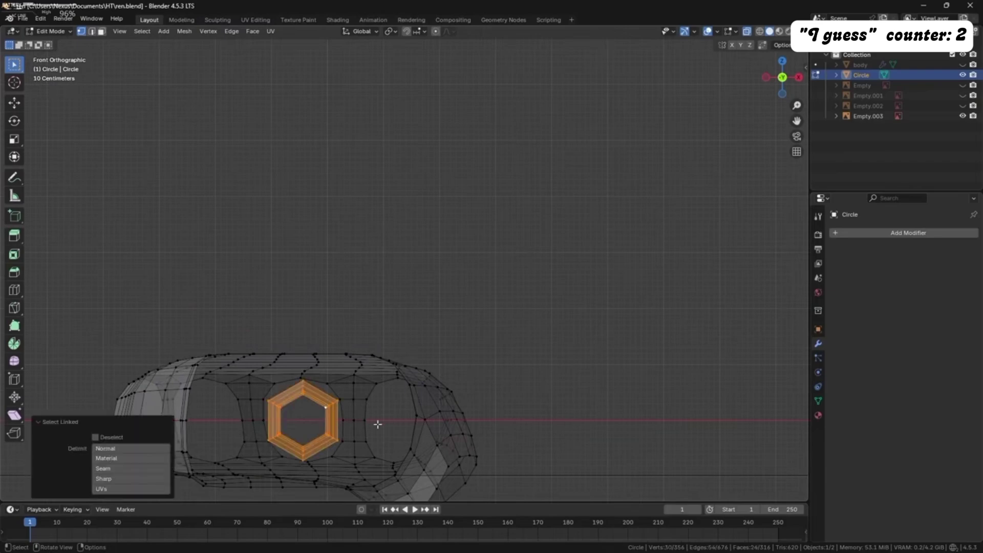
key(r)
click(378, 424)
Edge-slide the lower end vertices of the fingertip back by a factor of 0.351 to slant the tip
key(KP_3)
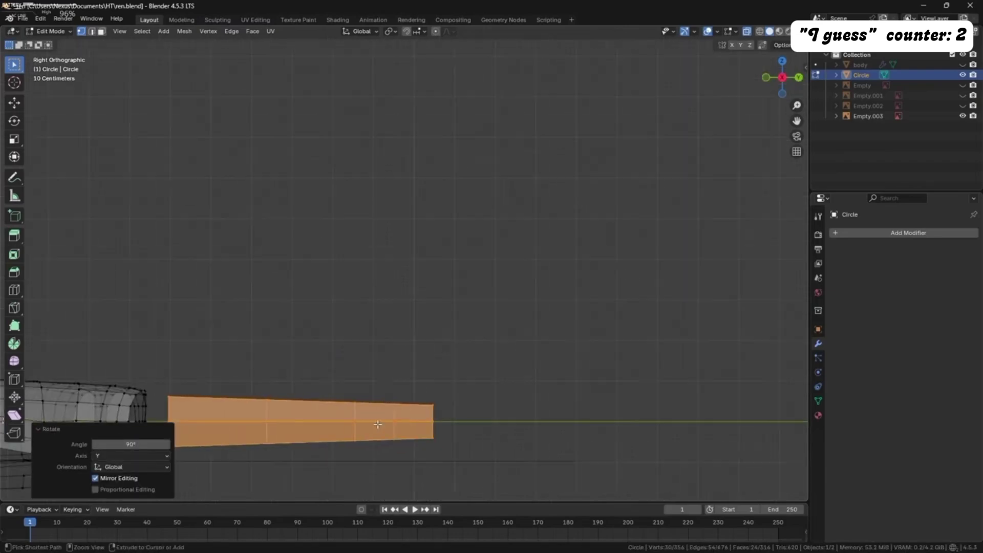
shift+middle_drag(446, 428, 491, 362)
click(492, 351)
key(g)
key(g)
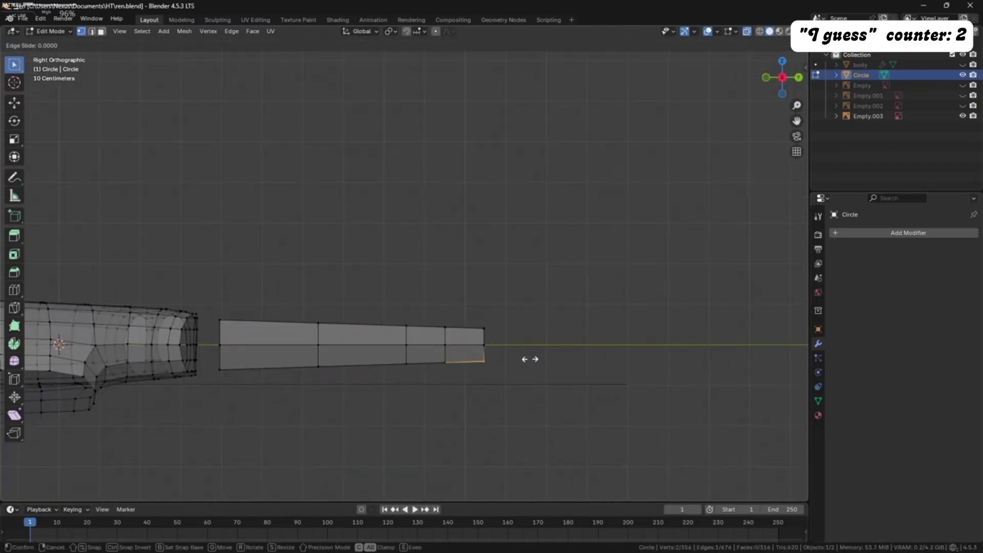
click(518, 360)
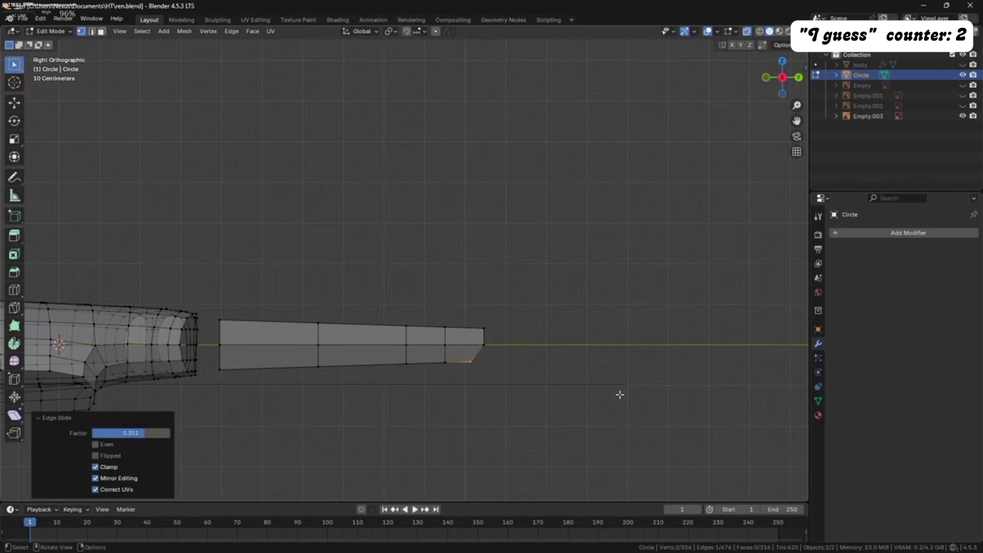
Separate the finger into its own object, add a Subdivision Surface modifier and turn off the see-through display
key(p)
key(Return)
click(845, 233)
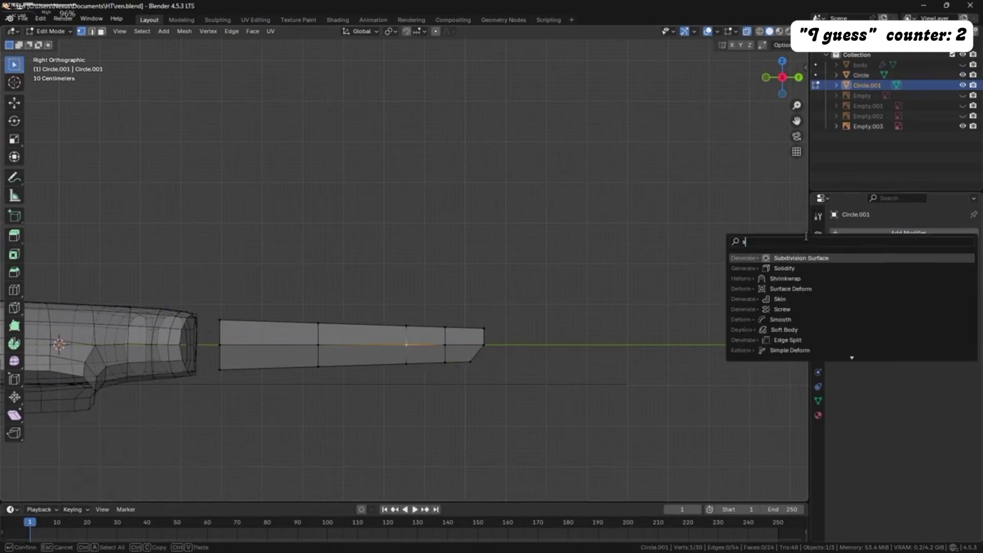
text(sub)
key(Return)
key(shift+z)
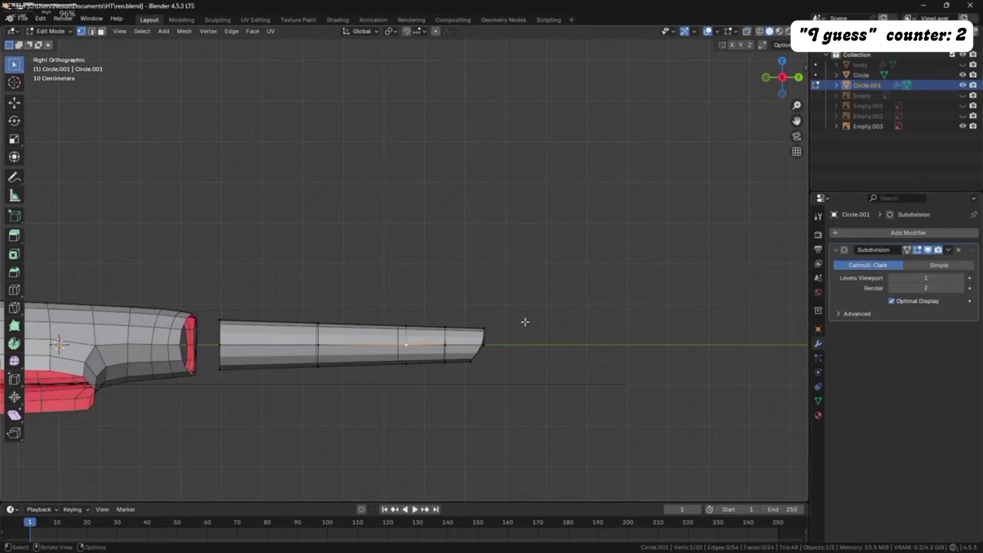
Close the open fingertip with two faces and compare the finger with the hand reference
middle_drag(525, 322, 482, 338)
alt+click(465, 361)
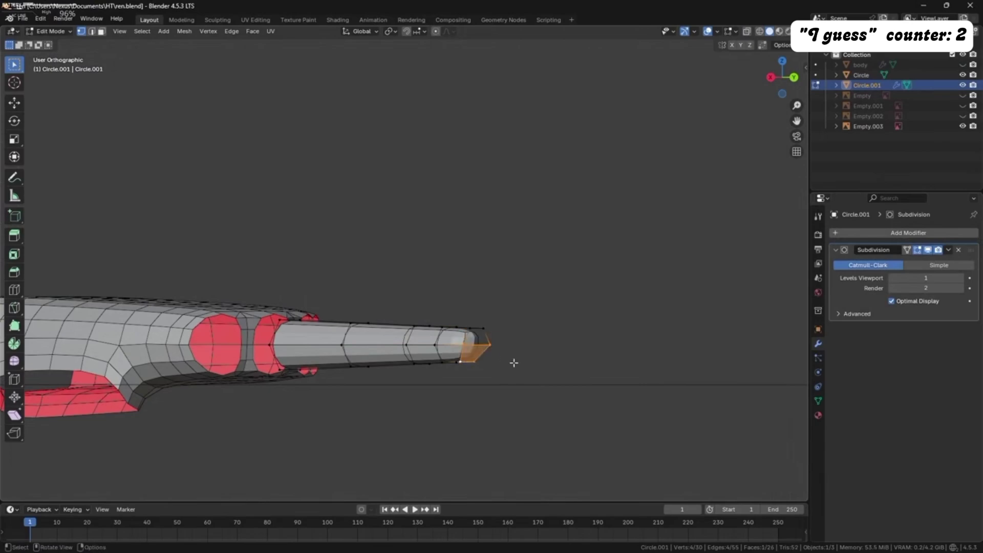
key(KP_3)
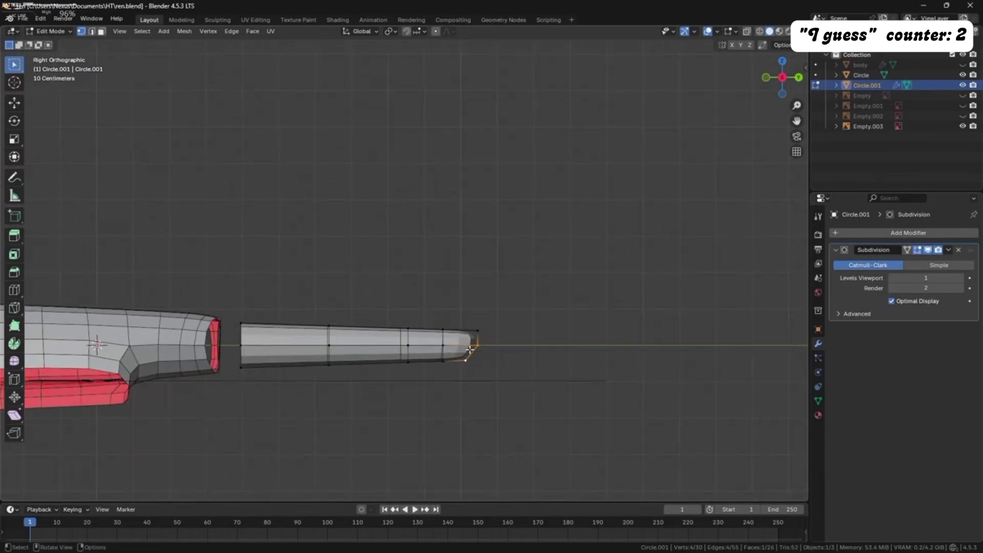
key(KP_7)
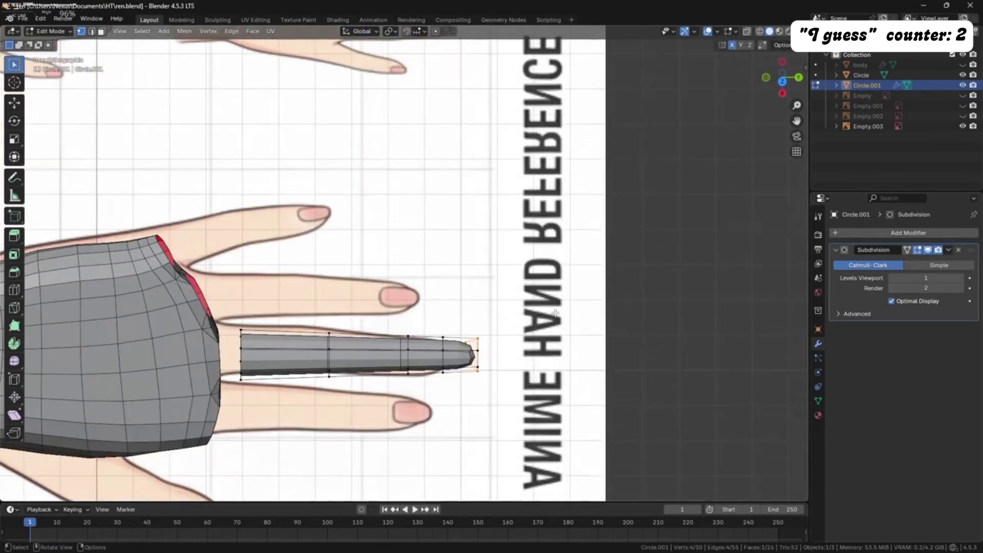
key(KP_3)
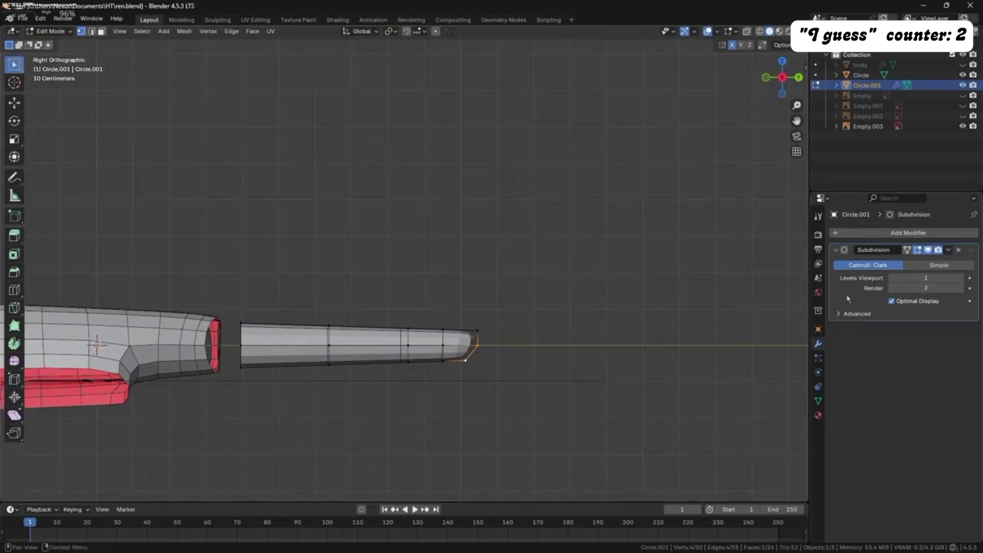
Apply the finger's Subdivision modifier and add one centered loop cut just behind the fingertip
key(Tab)
key(ctrl+a)
key(Tab)
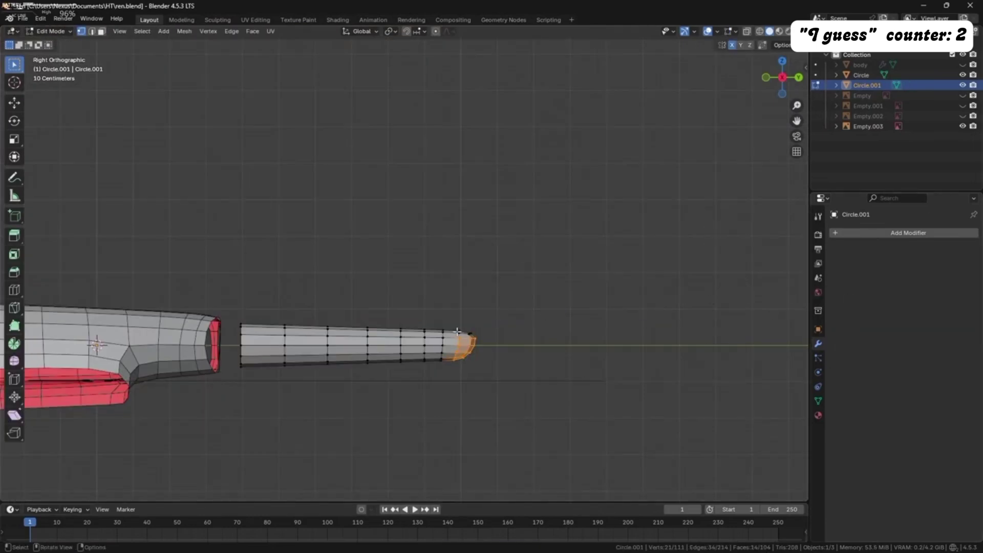
ctrl+scroll(448, 339, up, 3)
key(ctrl+r)
click(448, 338)
right_click(448, 339)
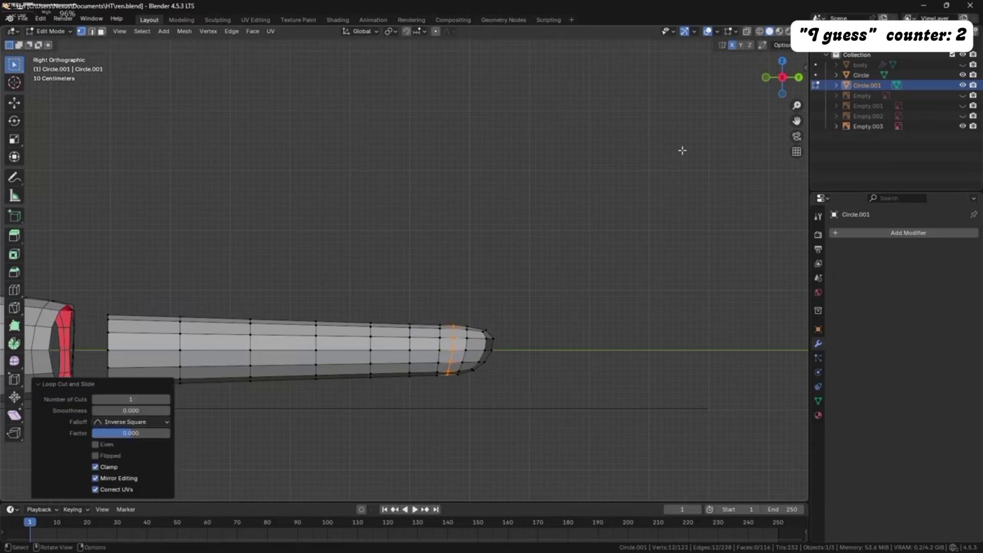
Try rotating the upper edge at the fingertip by -1.75° to level it
ctrl+scroll(527, 306, up, 2)
ctrl+scroll(526, 306, down, 1)
middle_drag(462, 361, 462, 360)
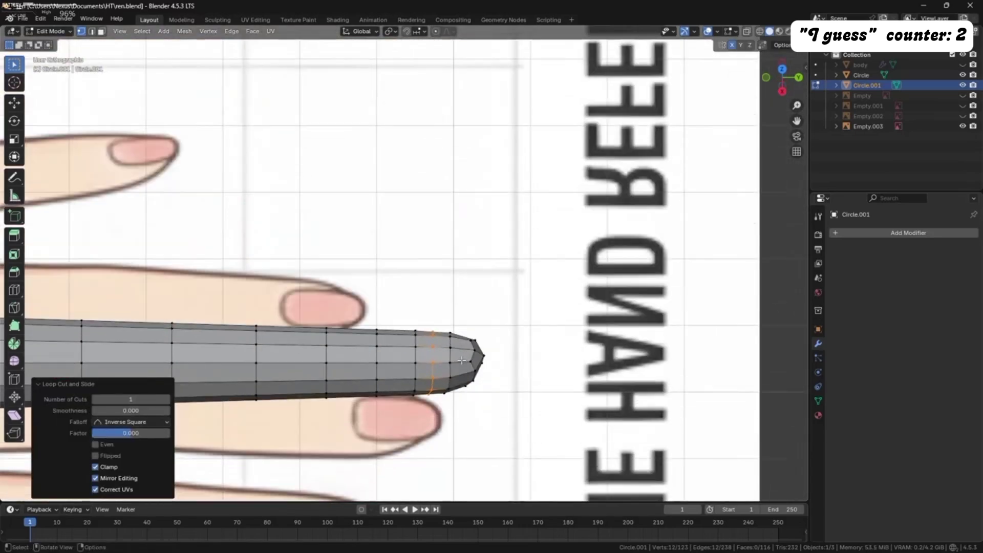
key(KP_3)
click(463, 337)
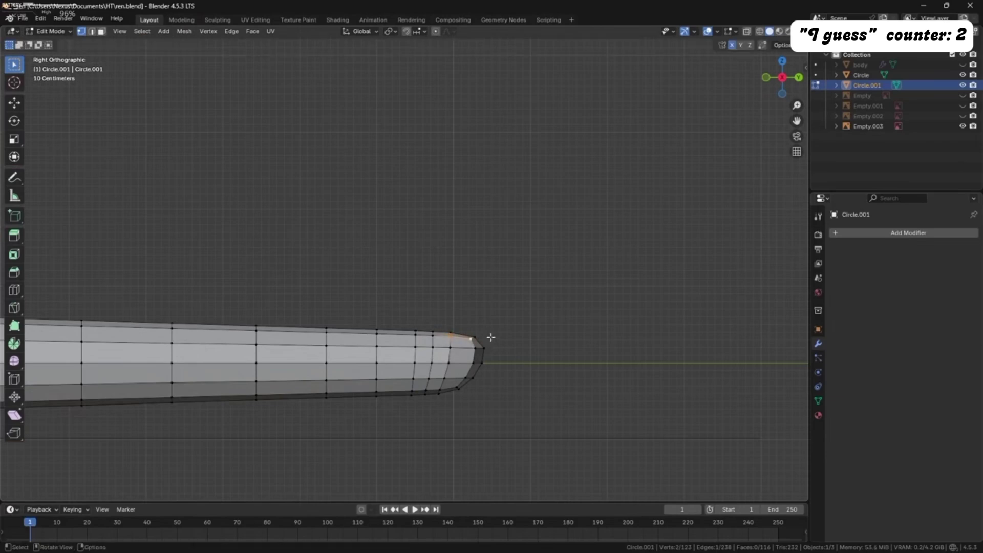
key(g)
key(z)
click(510, 336)
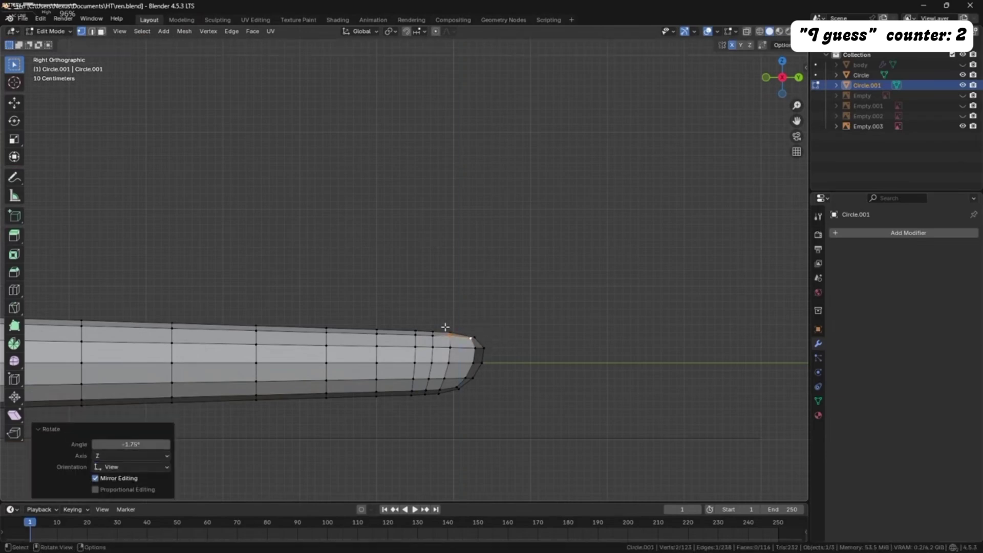
Try raising the upper fingertip vertices individually along Z
shift+click(478, 339)
key(g)
key(z)
click(487, 338)
click(485, 337)
key(g)
key(z)
key(z)
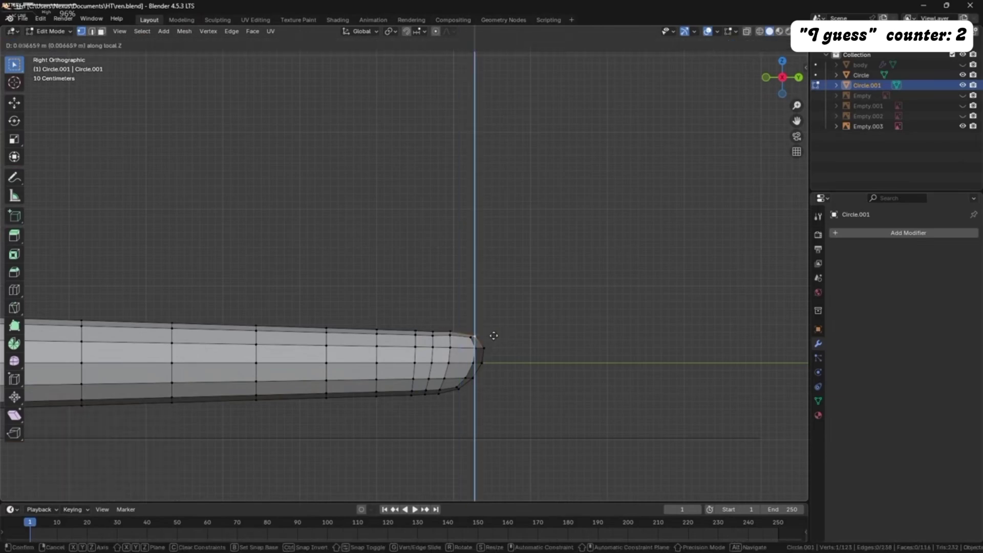
click(493, 332)
click(497, 341)
key(g)
key(z)
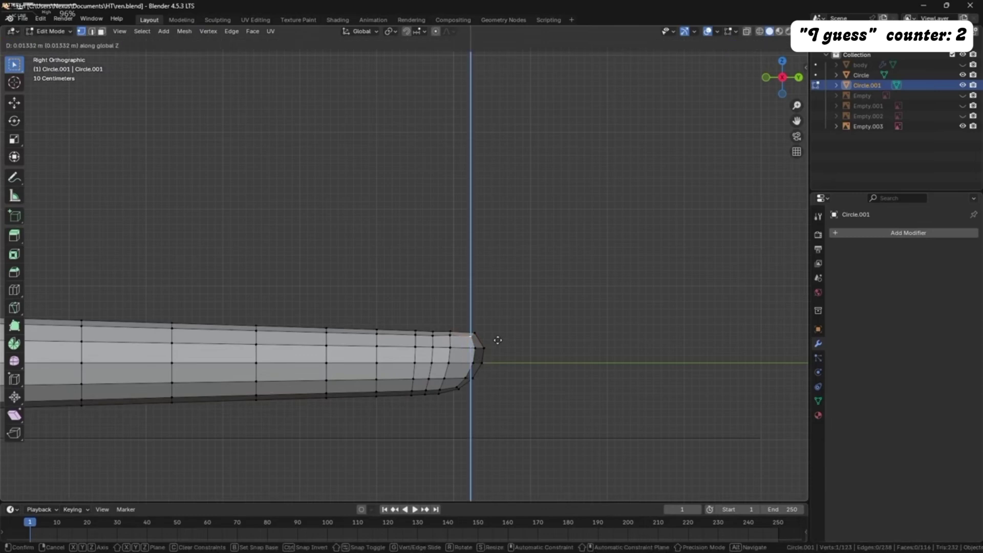
click(498, 341)
Try flattening the upper fingertip edge by scaling its two vertices to 0 along Z
shift+click(449, 332)
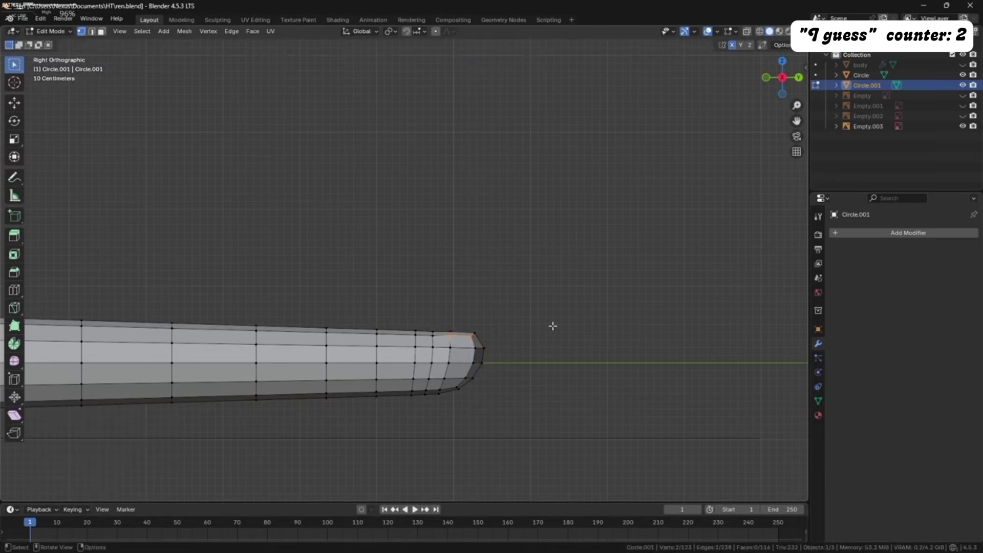
key(s)
key(z)
key(0)
key(Return)
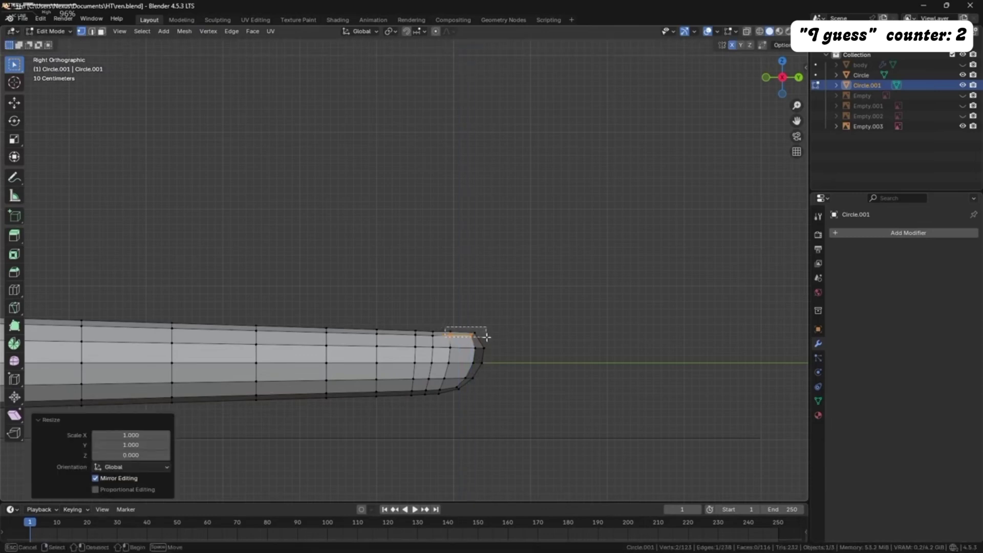
Try moving the fingertip's upper end vertices 0.053268 m along Y and check the shape from above
shift+click(478, 333)
key(g)
key(y)
click(491, 331)
key(KP_7)
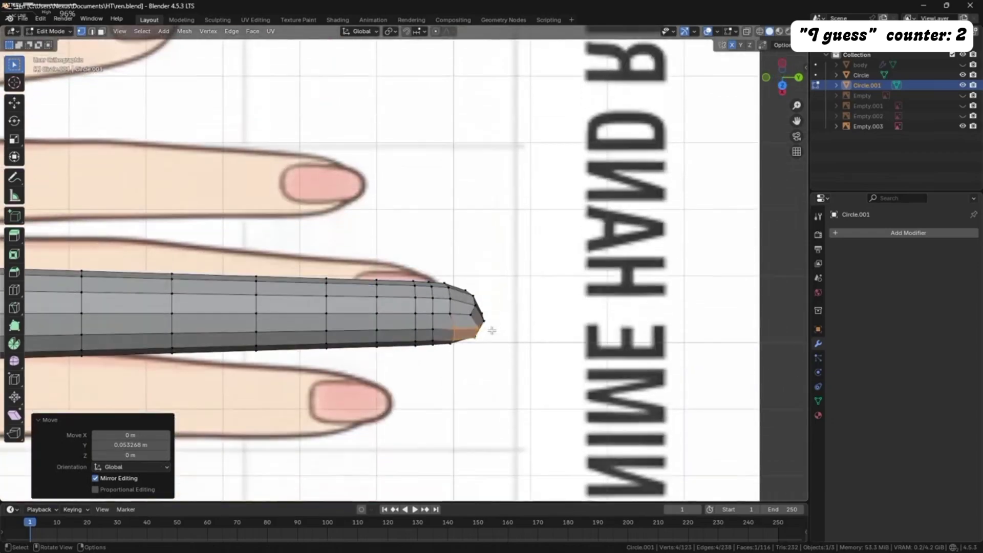
key(KP_3)
key(KP_7)
Undo the fingertip vertex edits back to the last loop cut
key(ctrl+z)
key(ctrl+z)
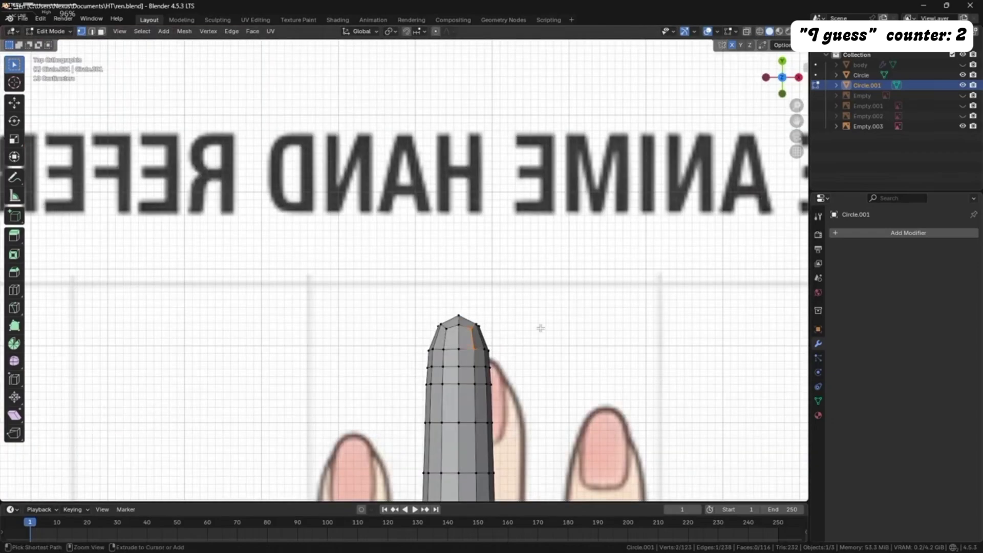
key(ctrl+z)
key(ctrl+z)
Add an X-axis Mirror modifier with clipping to the finger, keeping only one half of its mesh
click(886, 234)
text(mi)
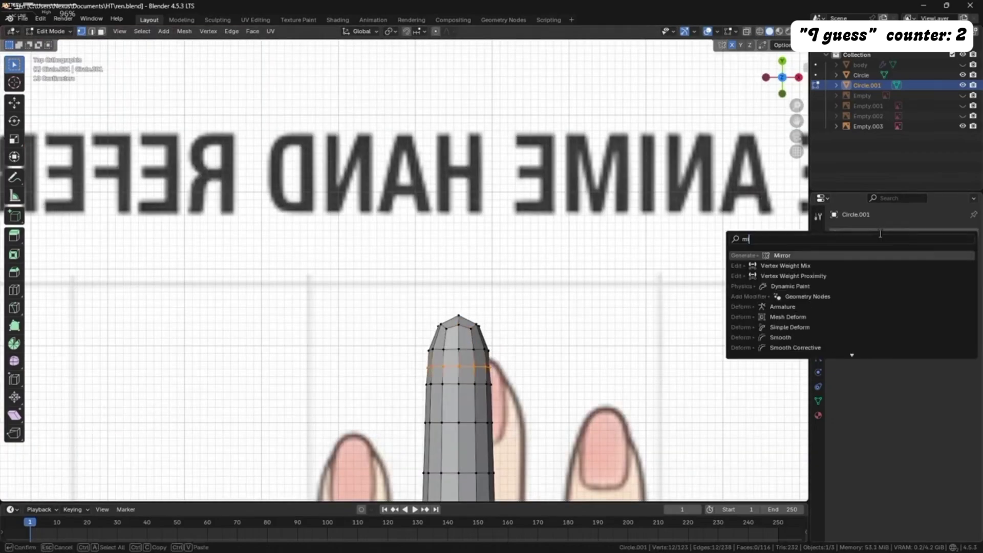
key(Return)
click(487, 366)
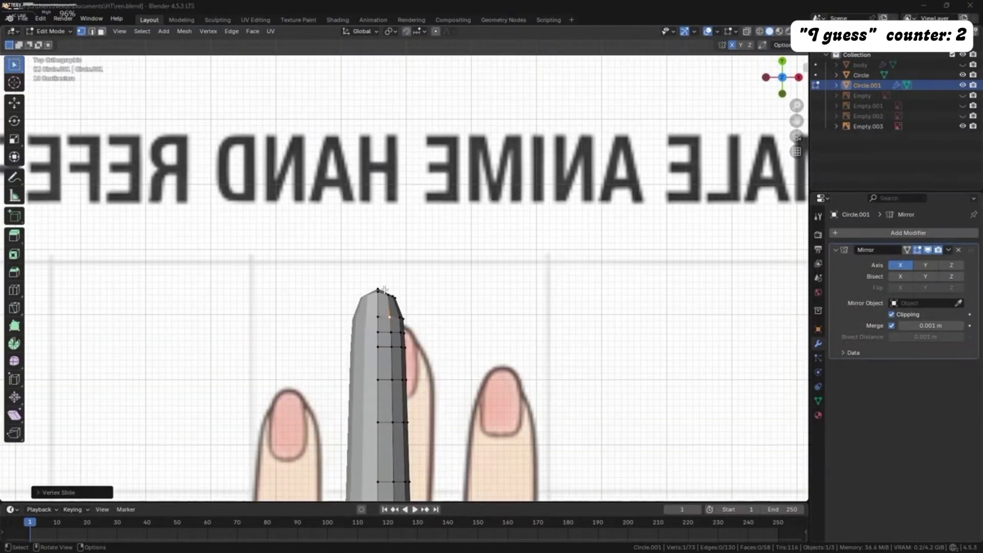
Knife-cut half of a nail outline from the fingertip along the finger's upper side and across to the center line
key(k)
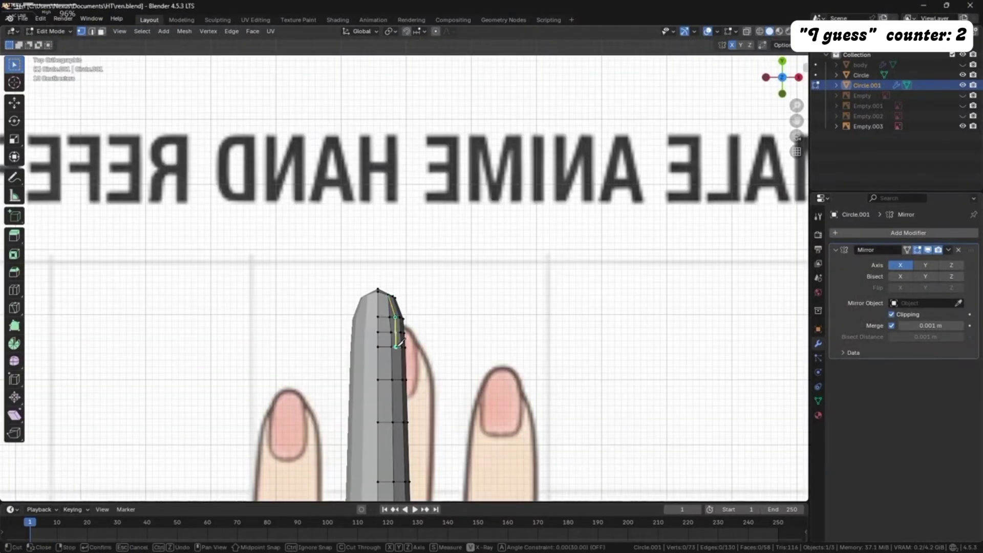
middle_drag(401, 361, 402, 352)
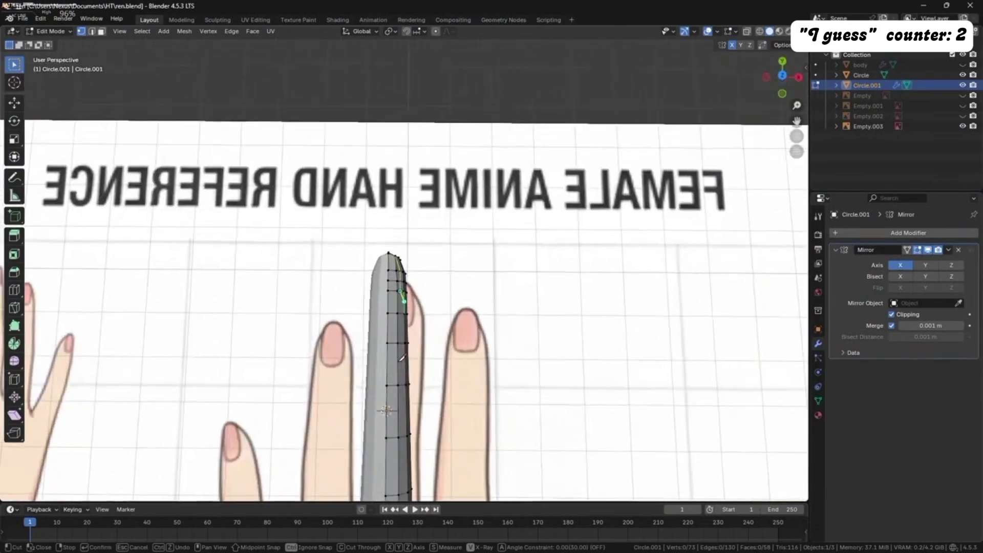
scroll(403, 287, up, 3)
scroll(403, 275, up, 1)
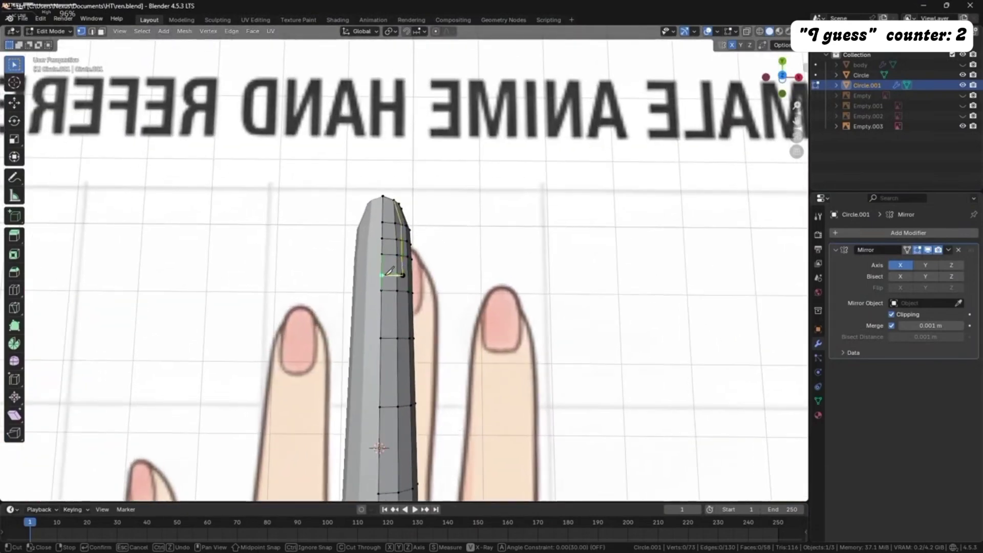
key(Return)
key(KP_7)
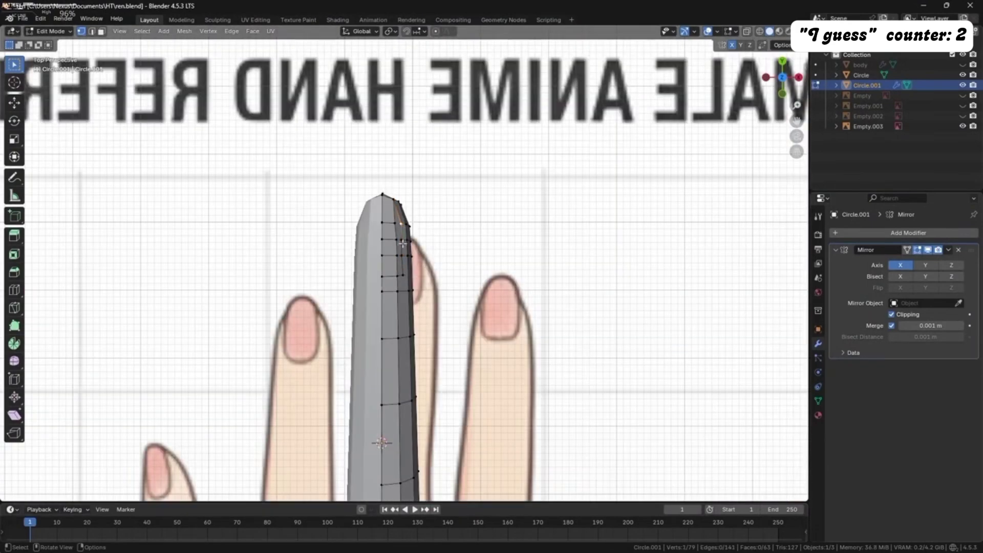
Straighten the nail outline's side by scaling its vertices, from the front corner to the rear corner, to 0 along X
ctrl+click(403, 275)
key(s)
key(y)
key(x)
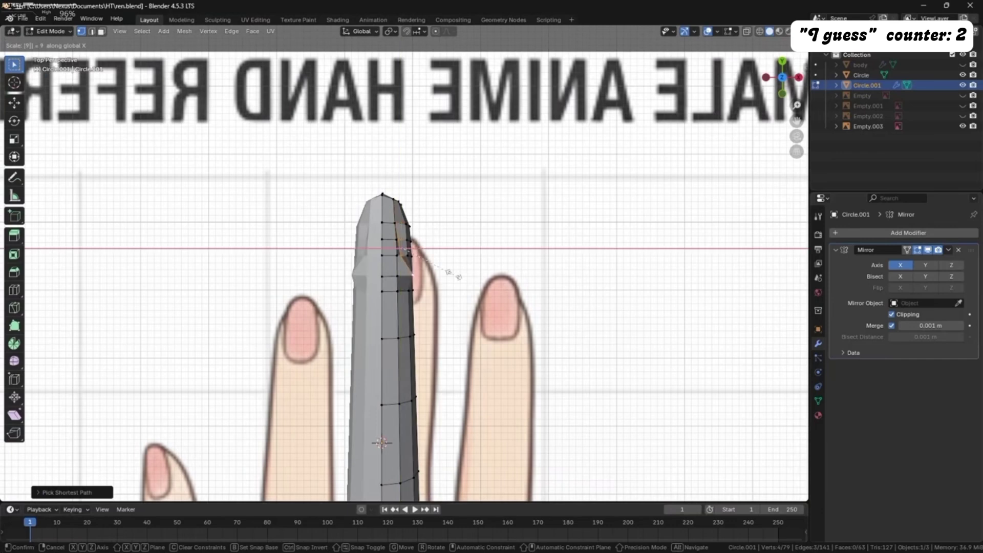
key(0)
key(Return)
Knife-cut a connecting edge from the nail's rear corner to the adjacent vertex on the finger's side
key(k)
click(408, 290)
key(Return)
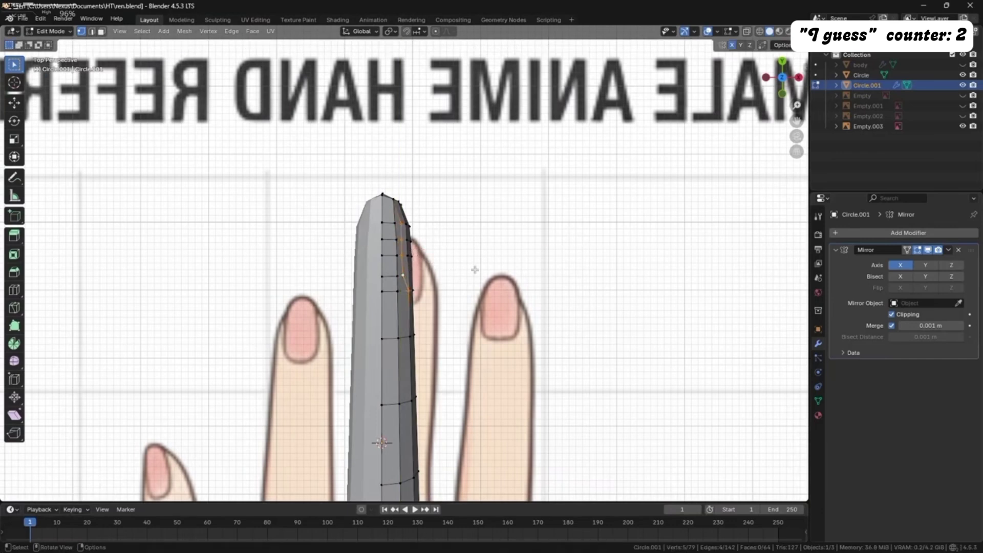
Select the nail faces in the side view, lower them along Z, and fine-tune their tilt and position on the fingertip
key(KP_3)
key(3)
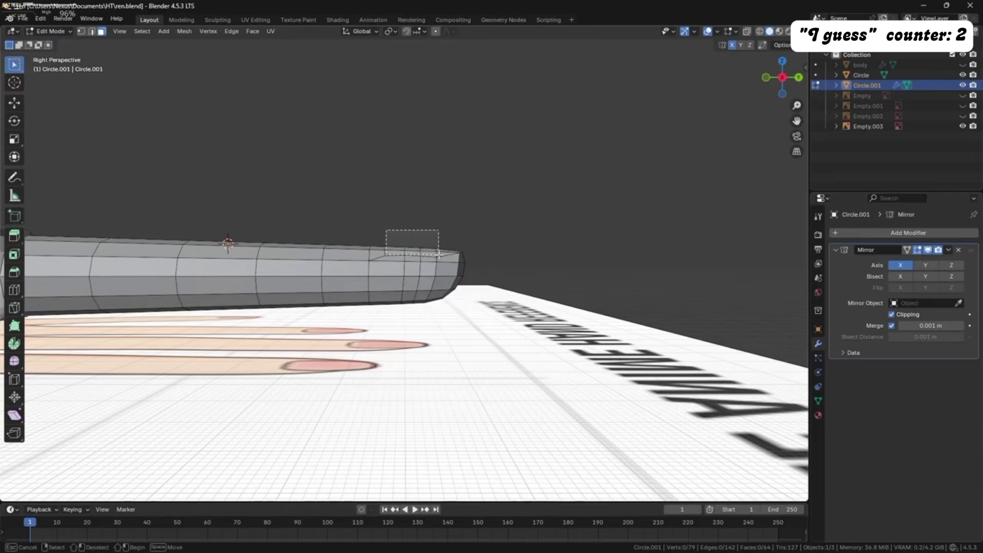
alt+click(446, 255)
key(ctrl+z)
key(g)
key(z)
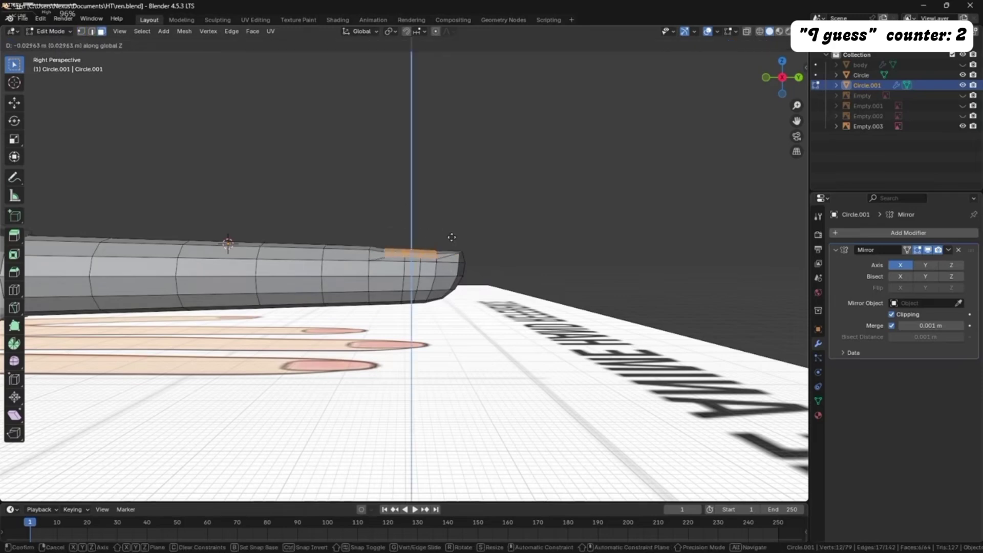
key(Escape)
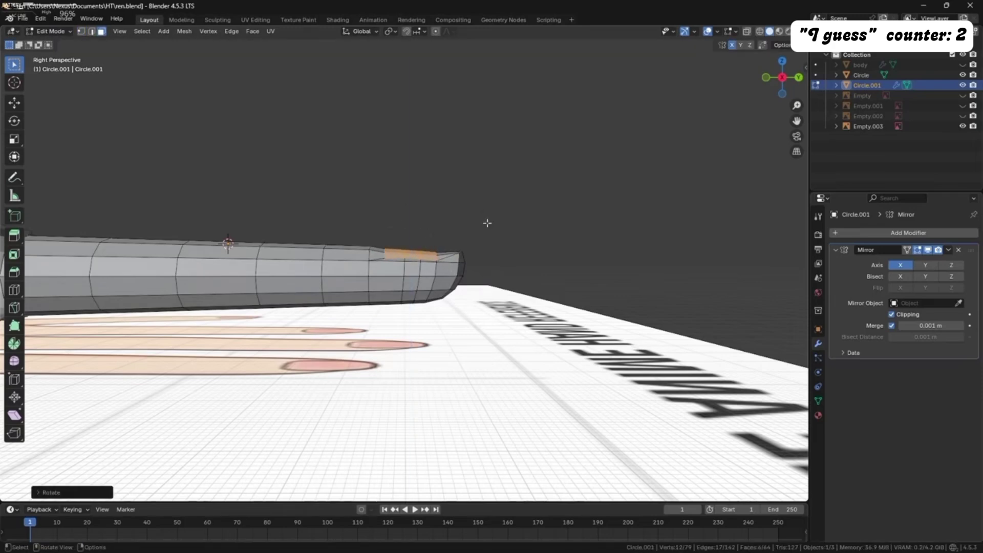
key(r)
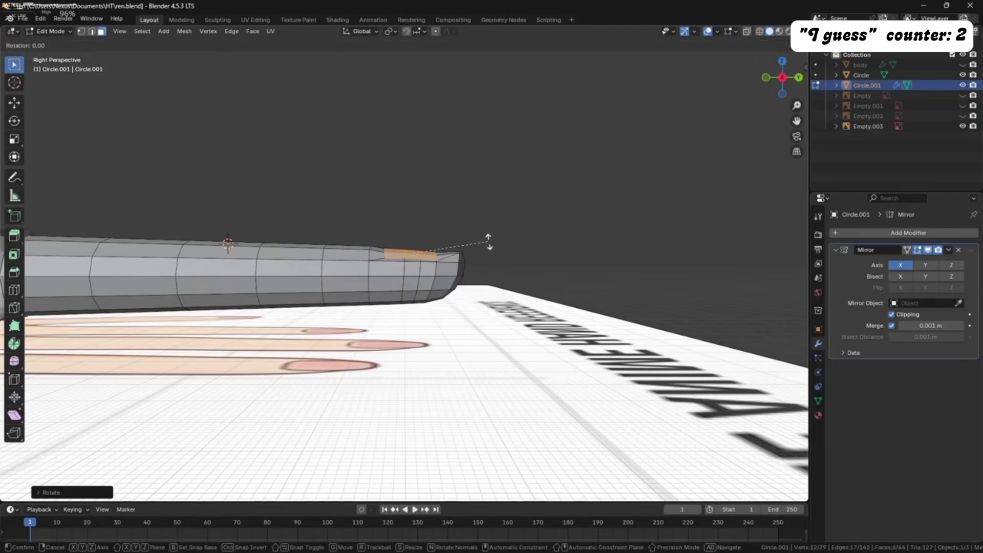
click(489, 241)
key(g)
click(489, 240)
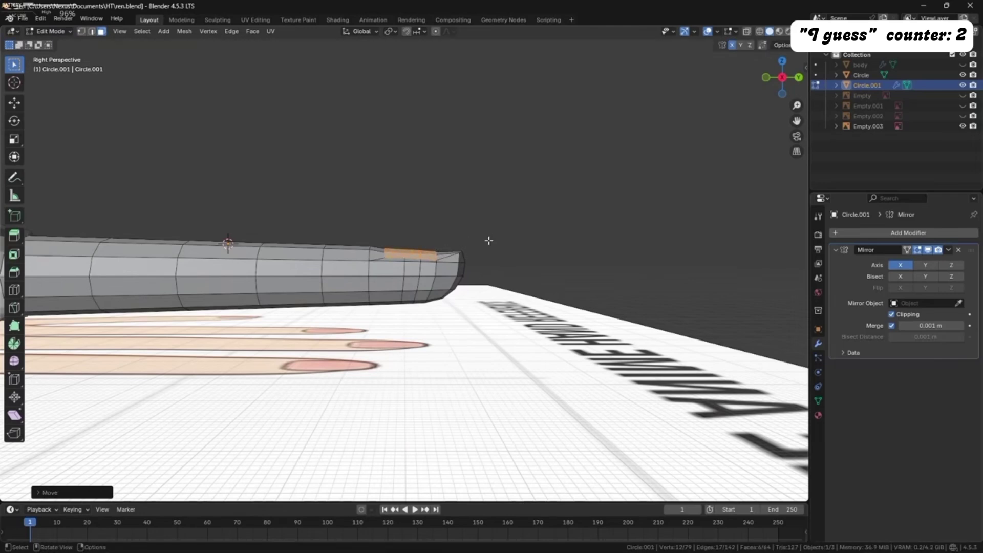
Rip the nail's front side edge apart from the fingertip mesh and check the gap in the right view
key(2)
middle_drag(489, 240, 614, 243)
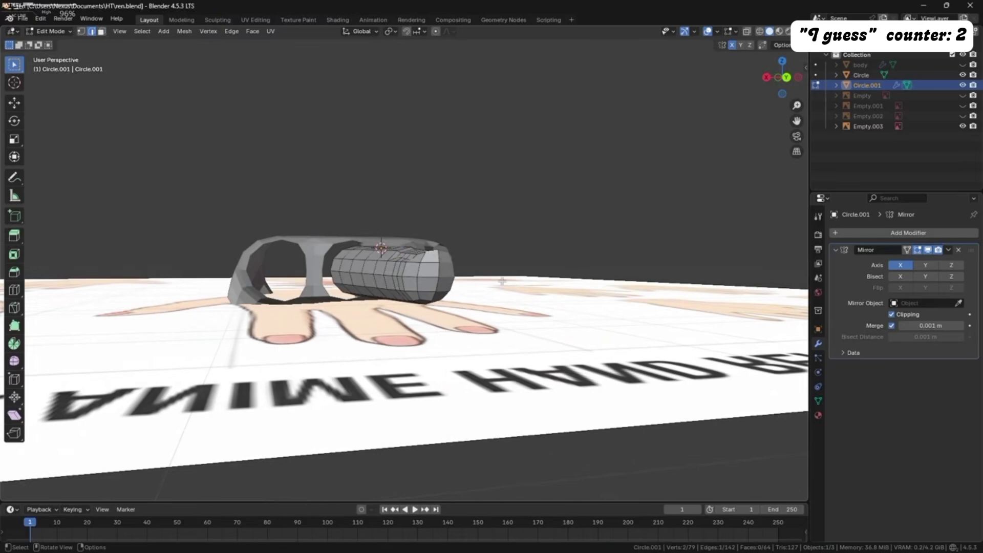
key(v)
click(465, 257)
key(KP_3)
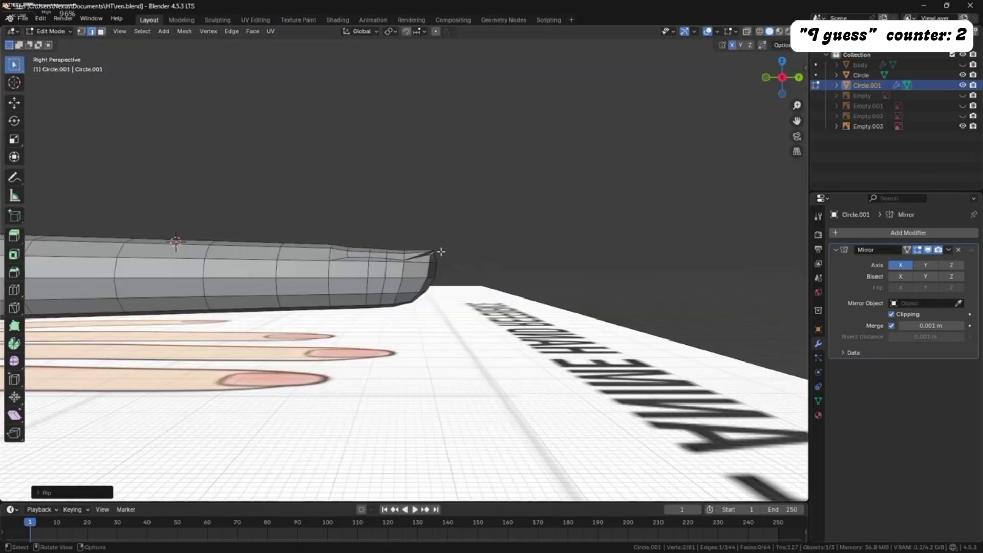
Select the vertex at the nail's front end beside the ripped edge
key(1)
shift+click(431, 255)
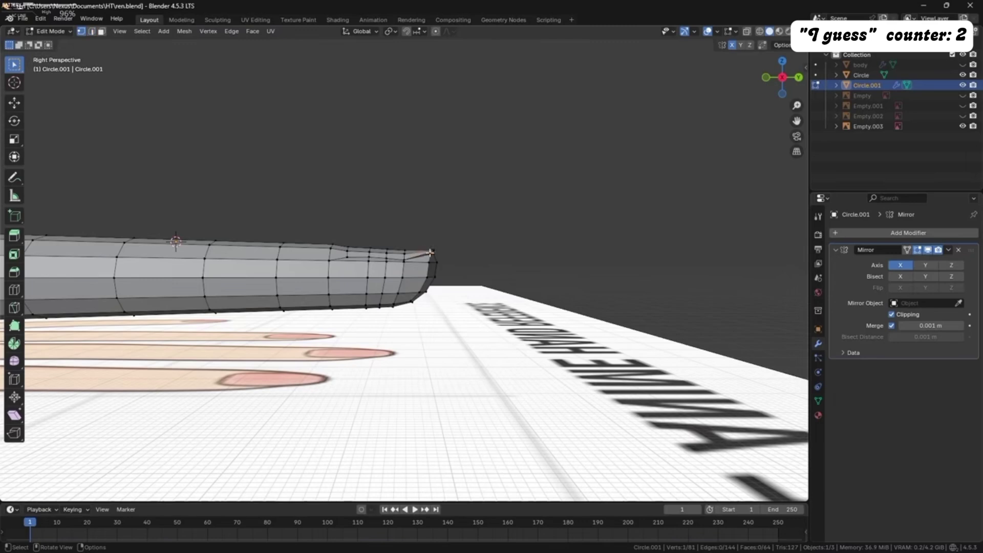
Fill the gap at the fingernail's tip and move the tip edge along the Y axis
key(f)
middle_drag(479, 258, 448, 250)
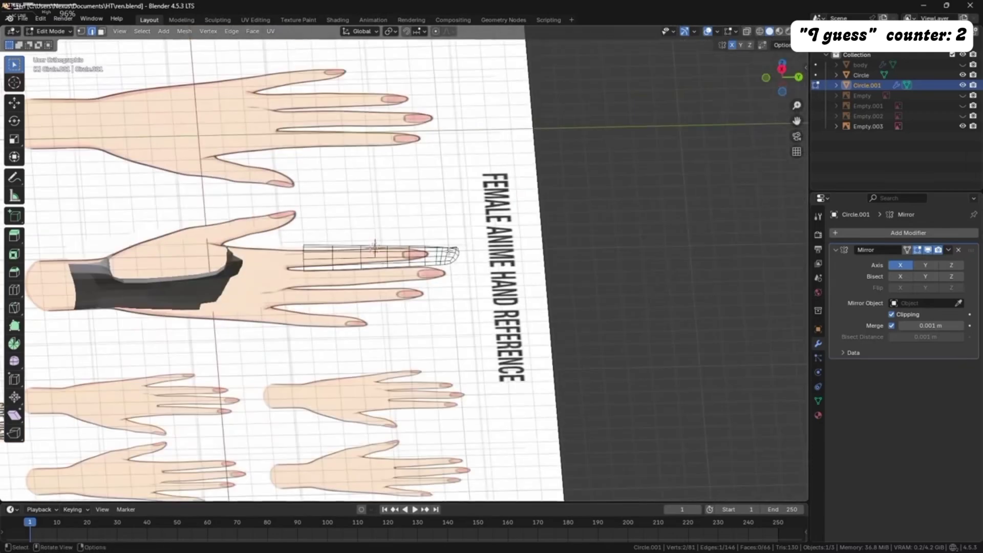
scroll(459, 249, up, 5)
key(KP_3)
key(g)
key(y)
click(447, 249)
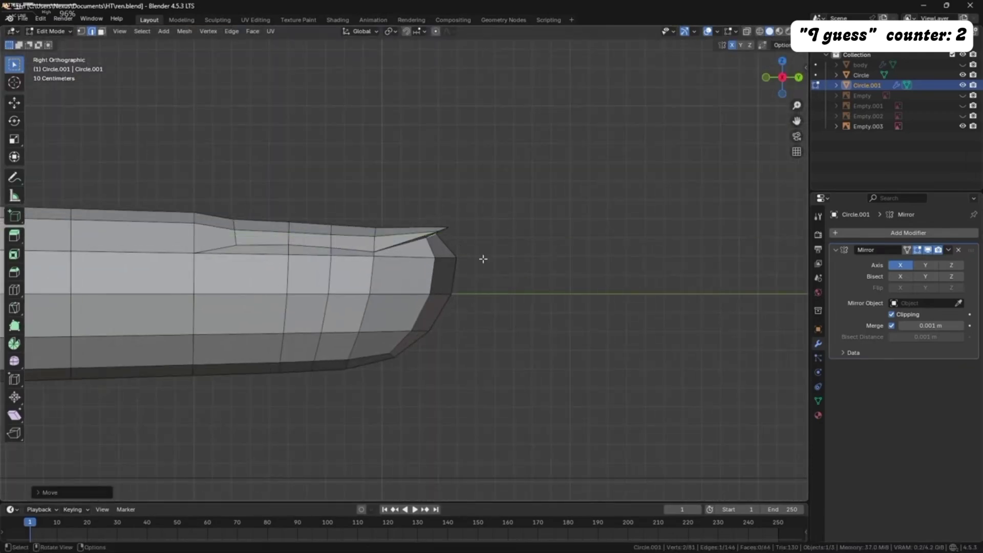
scroll(483, 260, down, 4)
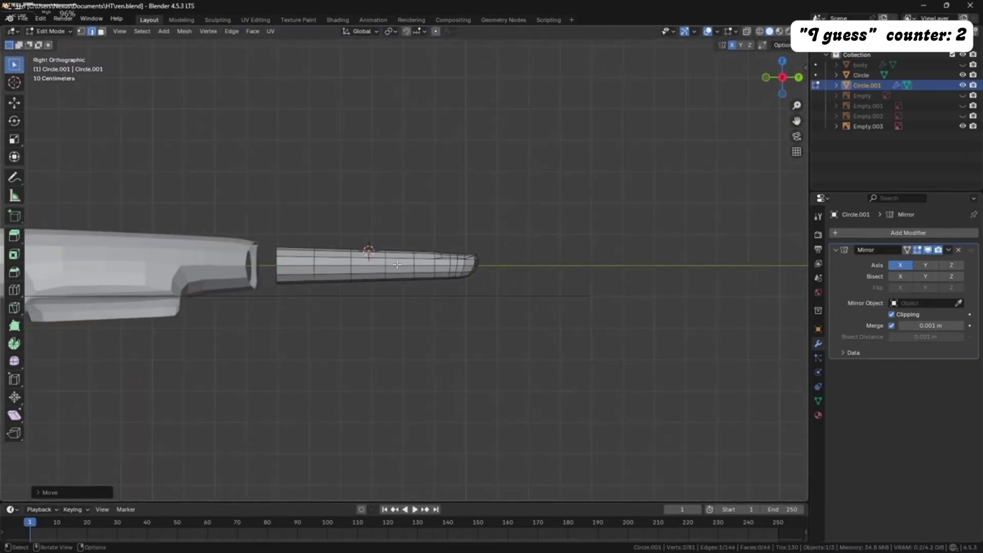
Add a loop cut on the fingertip side of the outer knuckle loop, tilt it, and slide it close to the knuckle
scroll(399, 267, up, 3)
key(ctrl+r)
click(444, 271)
right_click(444, 272)
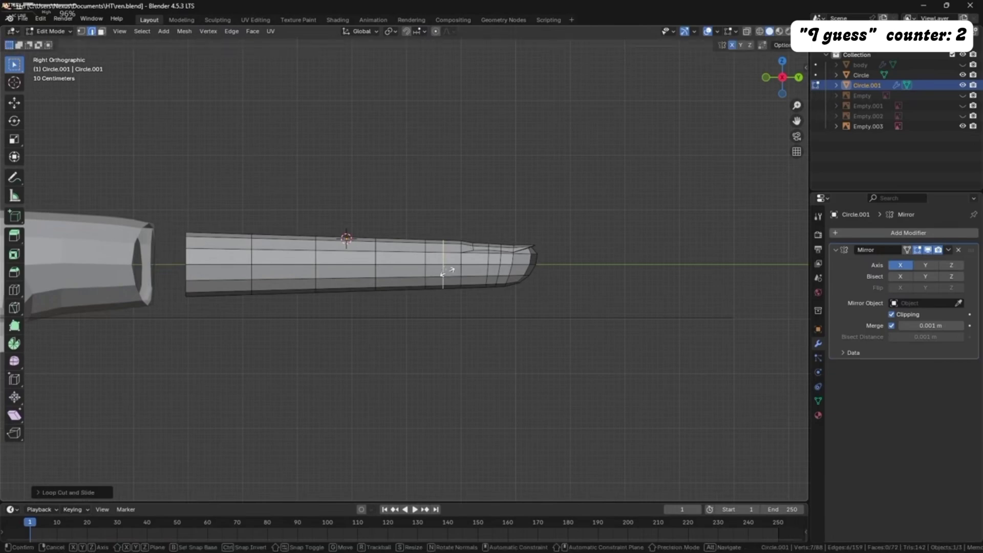
key(r)
click(447, 268)
key(g)
key(g)
click(435, 267)
Add a loop cut on the palm side of the outer knuckle, tilt it slightly, and slide it close to the knuckle loop
key(ctrl+r)
click(411, 265)
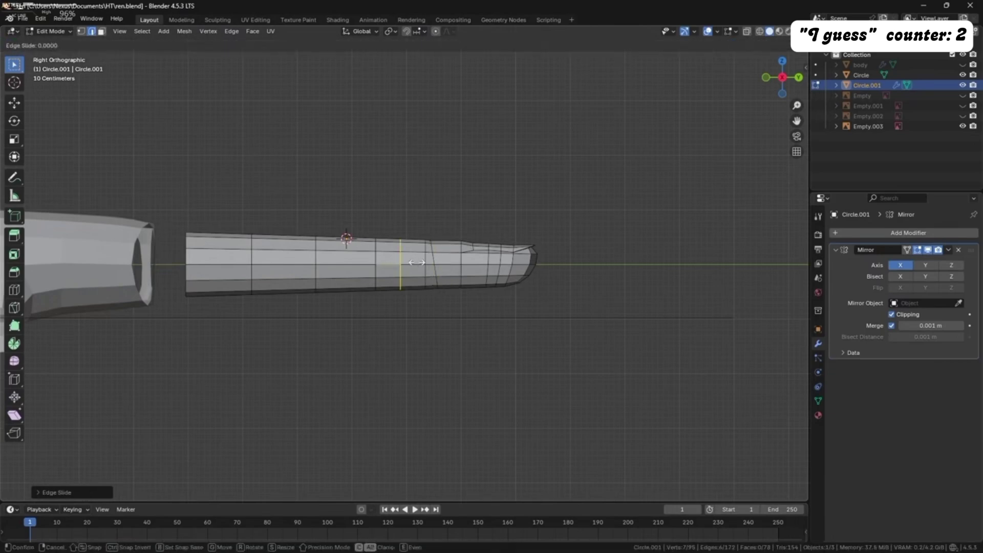
right_click(412, 265)
key(r)
right_click(418, 265)
key(g)
key(g)
click(433, 269)
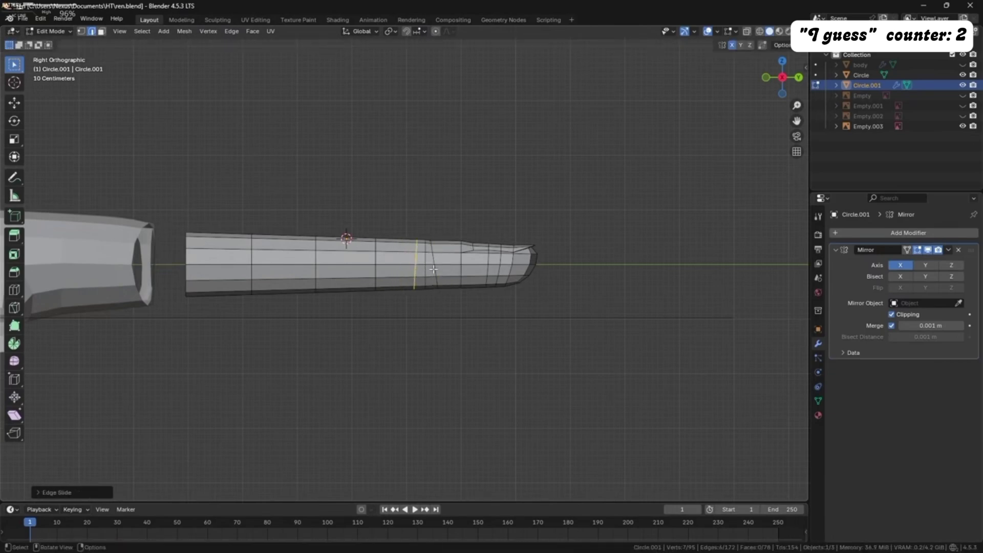
Add tilted loop cuts on both sides of the finger's inner knuckle loop and slide them close to it
key(ctrl+r)
click(339, 265)
right_click(340, 265)
key(r)
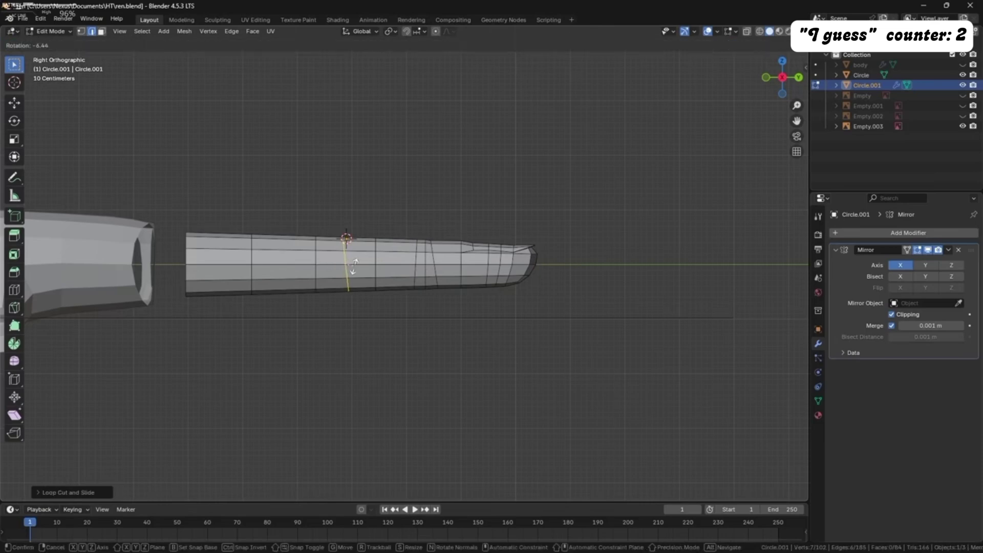
click(333, 265)
key(g)
key(g)
click(310, 269)
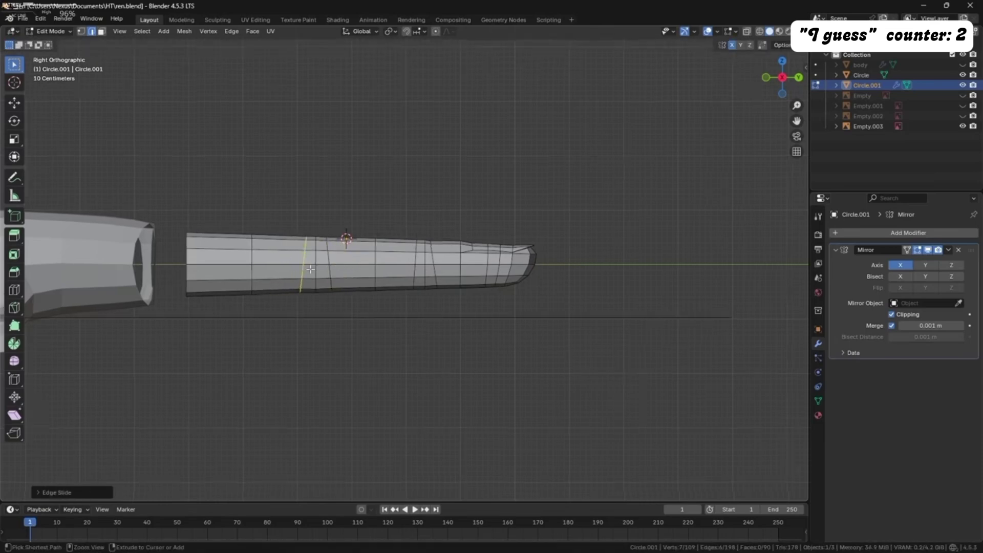
Scale up the open edge loop at the finger's base to widen it slightly
scroll(311, 269, down, 1)
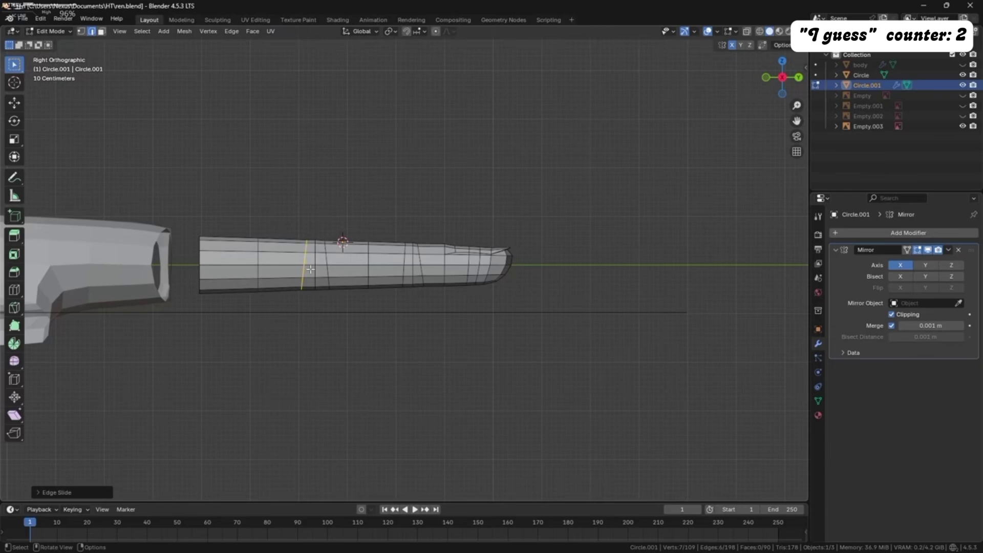
key(s)
click(232, 224)
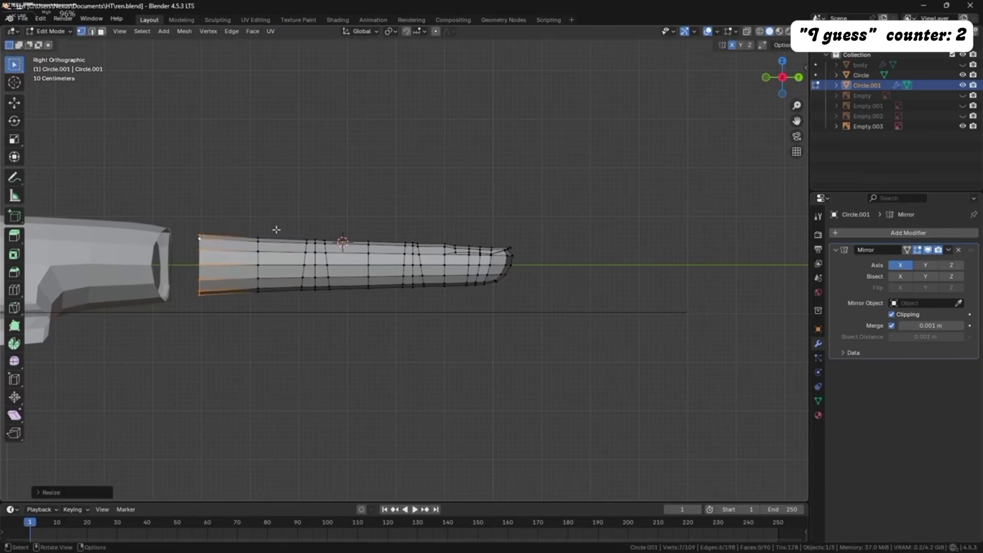
Switch the finger to Sculpt Mode and enable the wireframe overlay
key(ctrl+Tab)
click(297, 299)
click(694, 31)
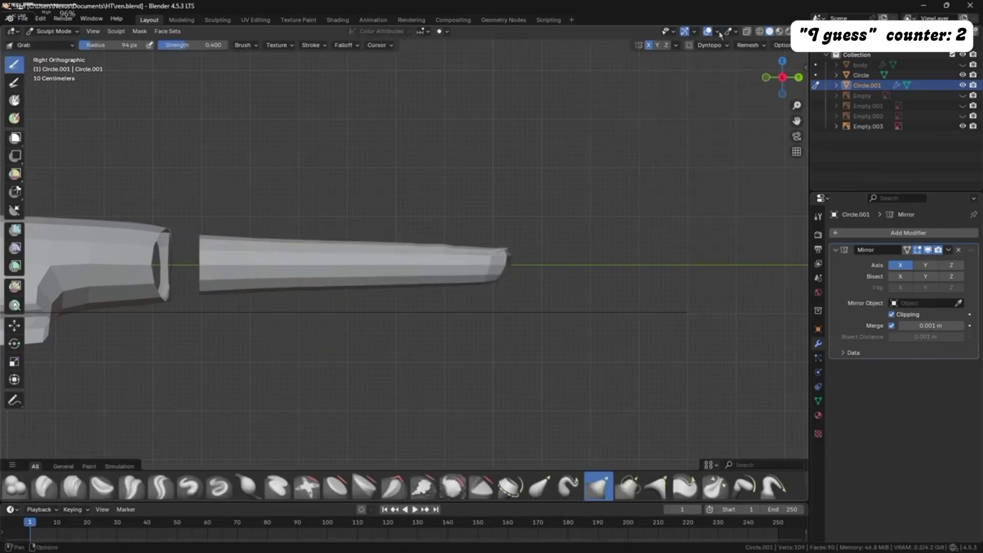
click(717, 32)
click(655, 205)
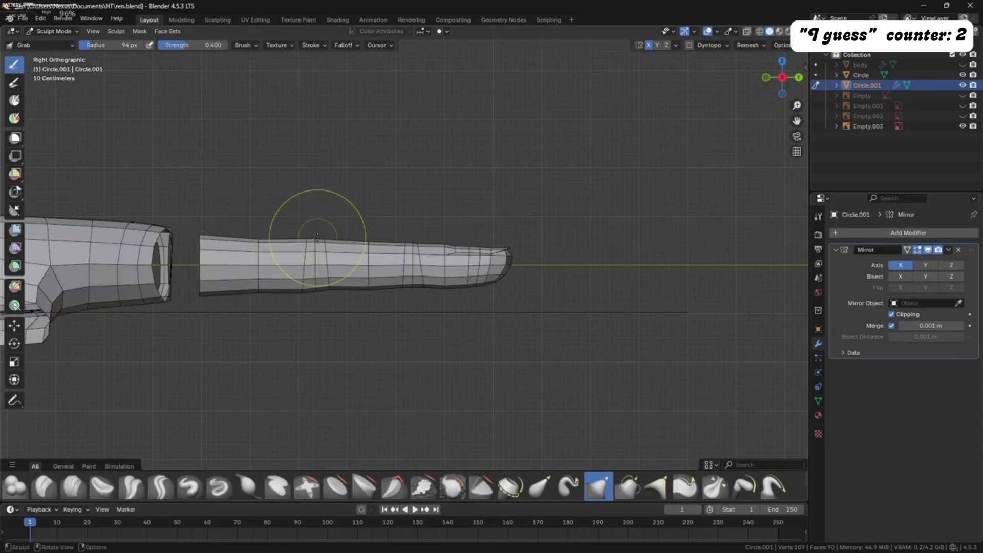
Return the finger to Object Mode in top view and apply its Mirror modifier
key(KP_7)
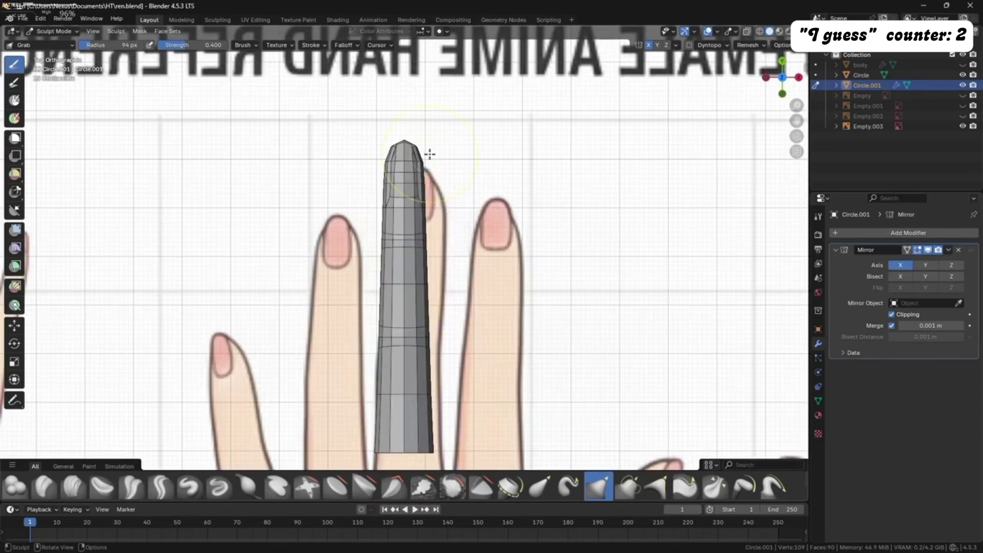
scroll(406, 166, up, 3)
scroll(437, 178, down, 6)
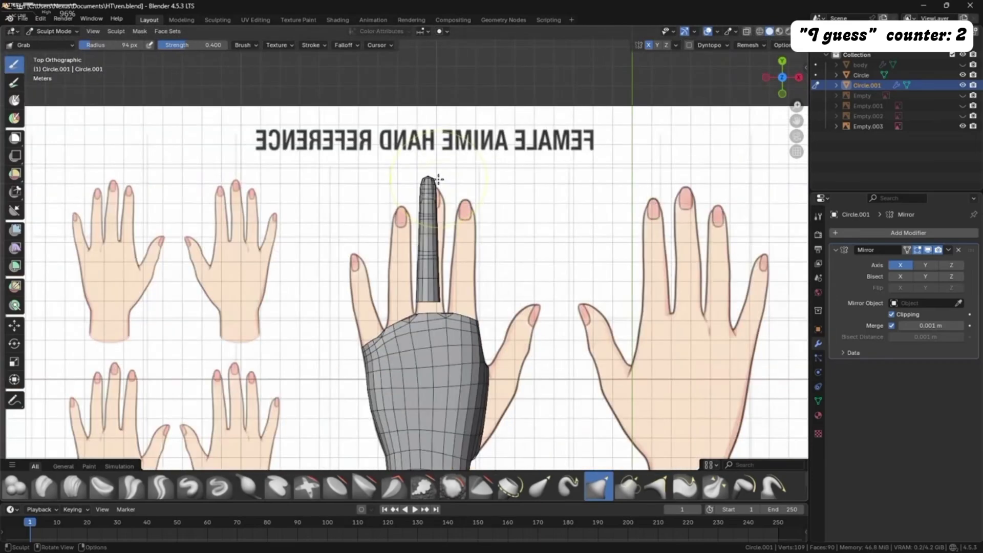
scroll(439, 171, down, 3)
key(ctrl+Tab)
click(465, 183)
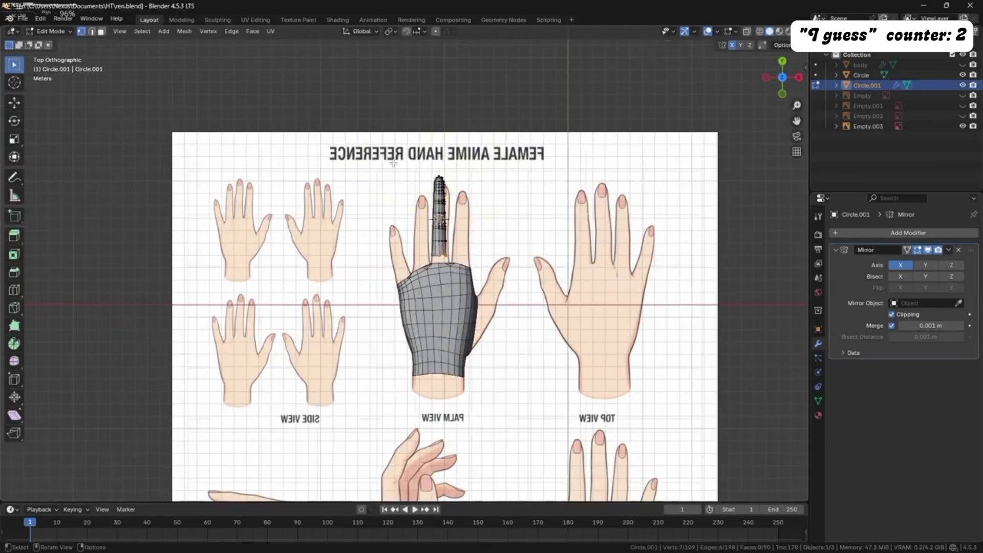
key(ctrl+Tab)
click(647, 297)
key(ctrl+a)
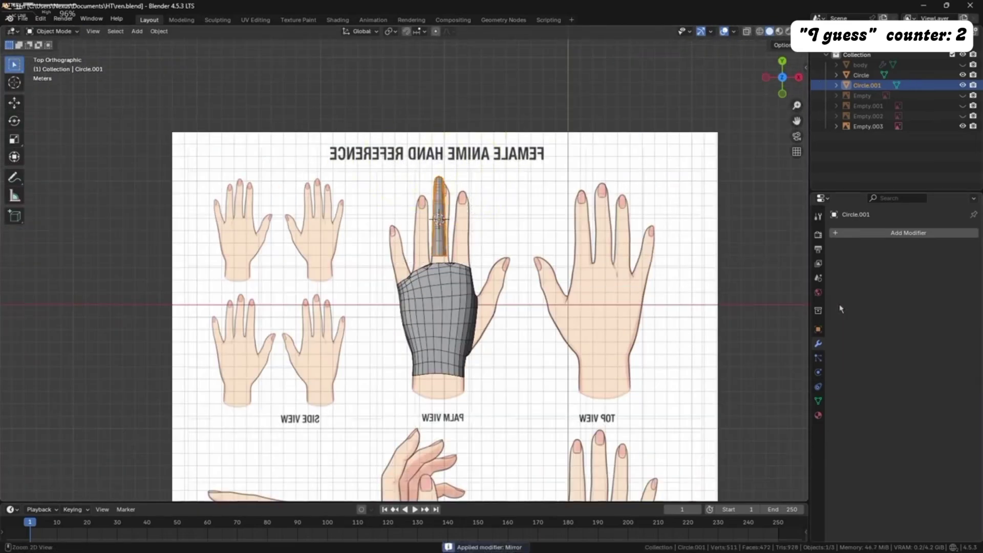
Duplicate the finger mesh along X by about 1.8 m for the index finger, and place another copy farther out for the thumb
key(shift+d)
key(x)
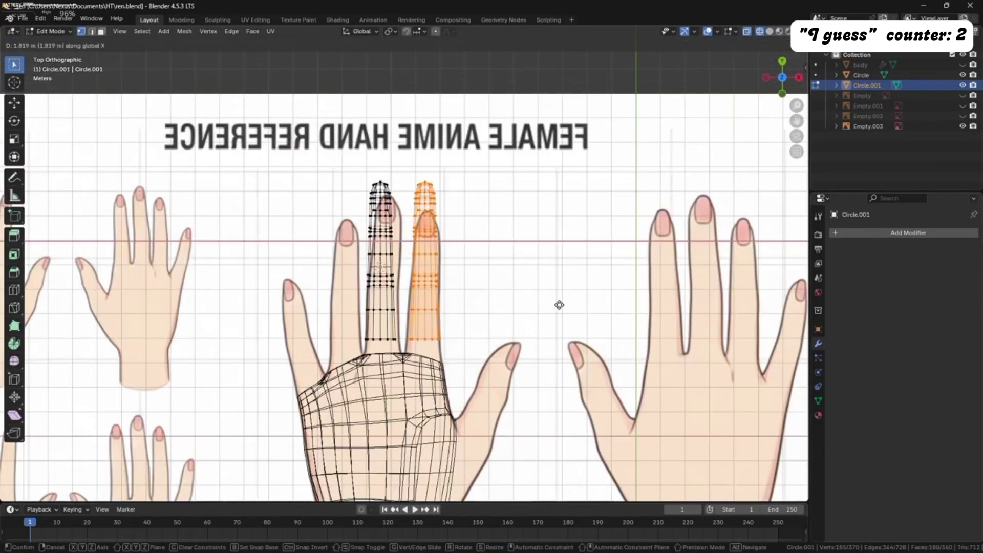
click(559, 305)
key(shift+d)
key(x)
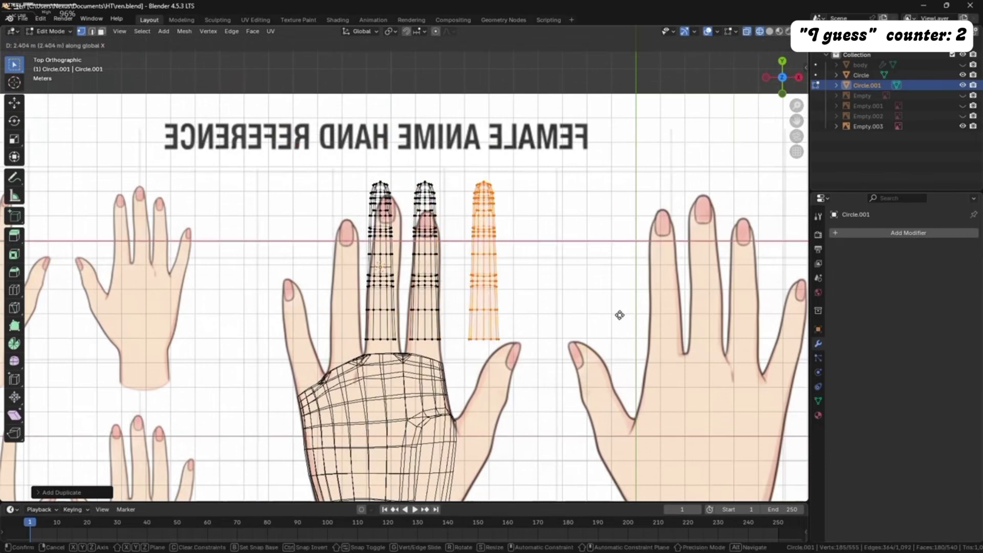
click(619, 314)
Duplicate the finger twice more along X, placing copies over the reference's pinky and ring finger
key(shift+d)
key(x)
click(423, 378)
key(shift+d)
key(x)
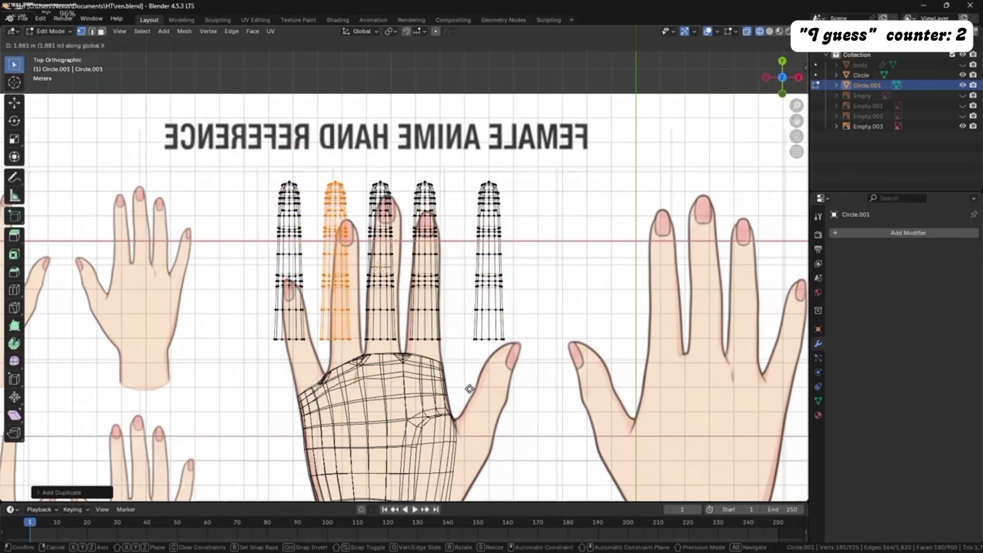
click(470, 389)
Dissolve the edge loop nearest the base of the pinky copy
drag(309, 314, 310, 315)
key(x)
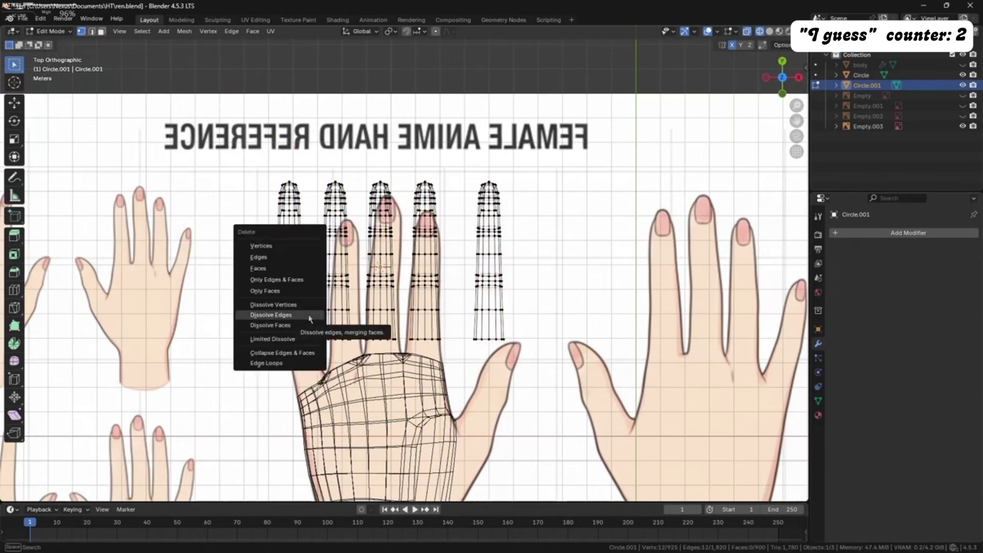
click(309, 315)
Select the whole pinky copy, rotate it outward, and move its base against the palm's outer finger opening
key(l)
key(r)
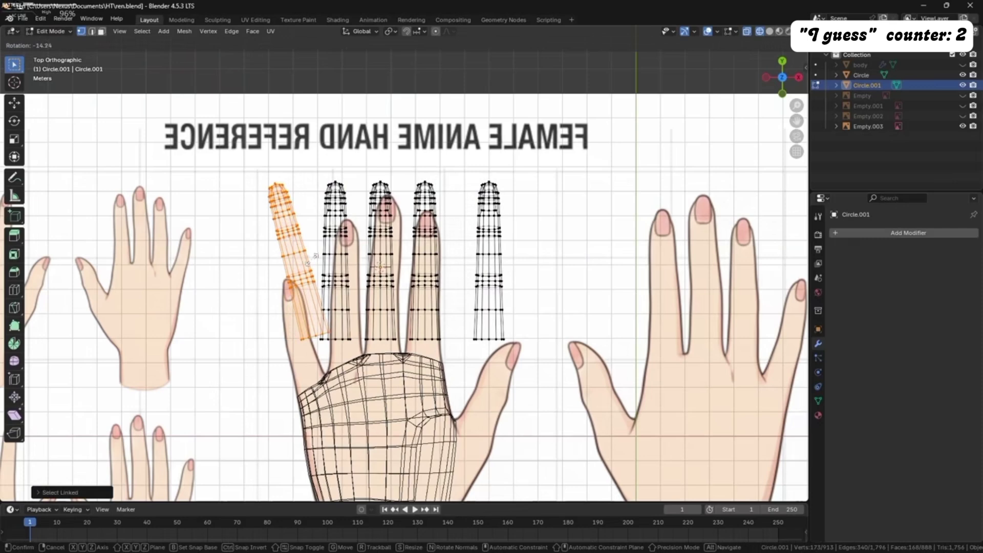
click(315, 256)
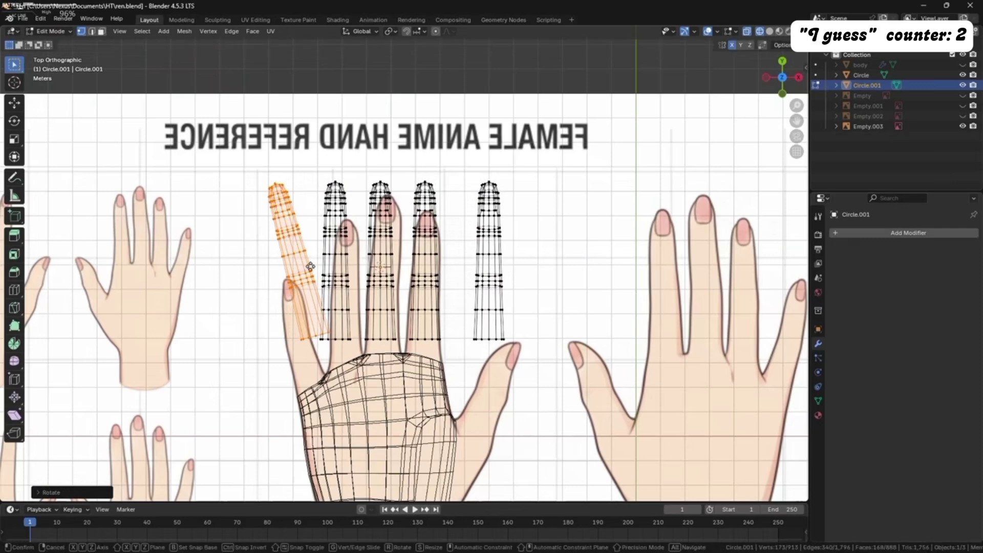
key(g)
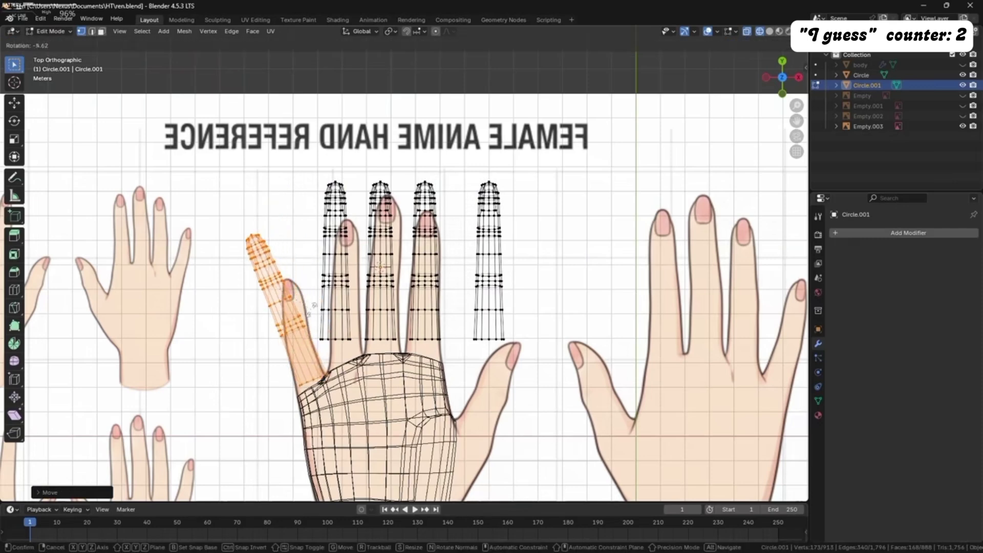
click(292, 312)
key(shift+z)
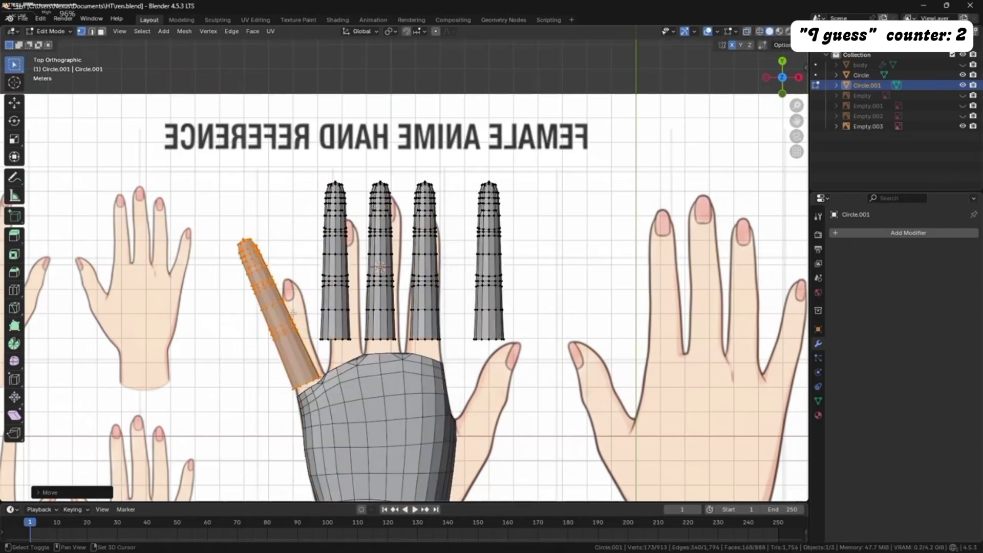
Rotate the pinky around the global Z axis to refine its alignment with the palm
key(KP_1)
key(ctrl+KP_1)
scroll(304, 280, up, 2)
mouse_move(303, 280)
middle_down()
mouse_move(265, 279)
mouse_move(287, 256)
middle_up()
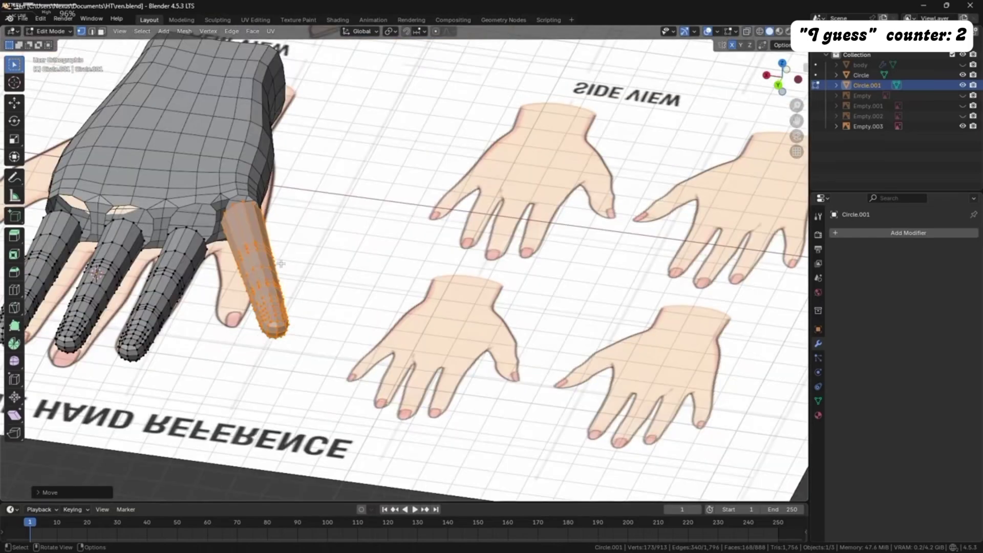
key(r)
key(z)
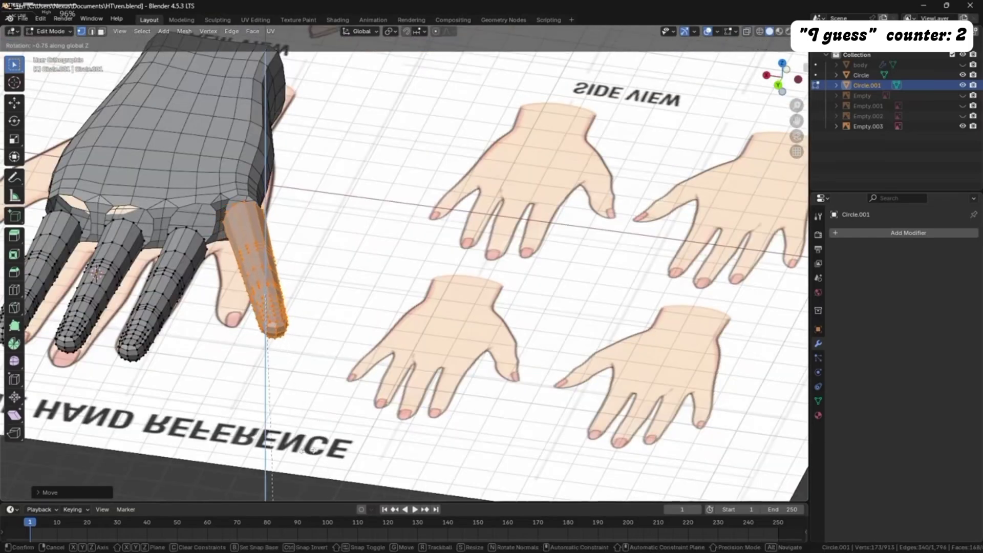
click(180, 440)
middle_drag(330, 258, 335, 331)
key(r)
key(z)
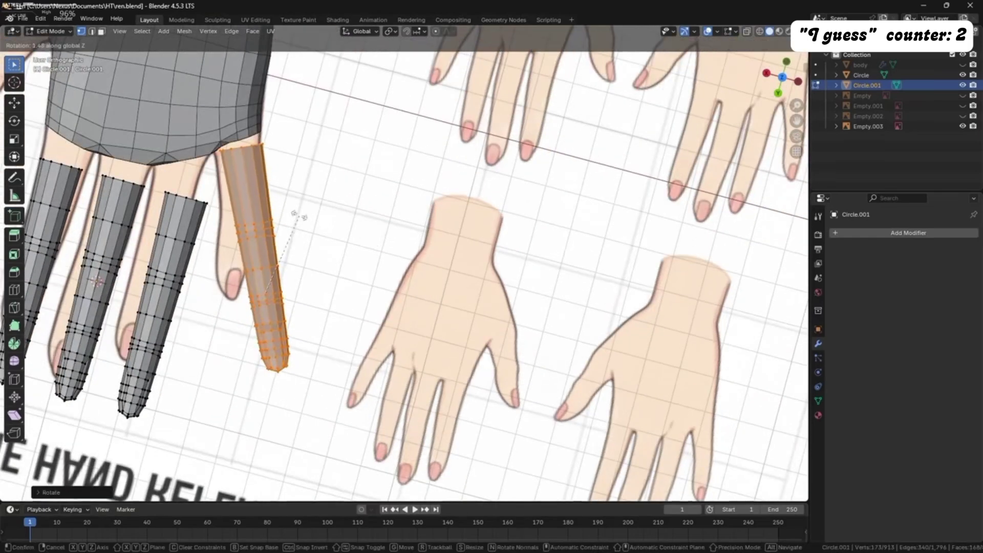
click(273, 214)
Shorten the pinky by moving its outer section toward the palm, and slightly resize that section
key(alt+z)
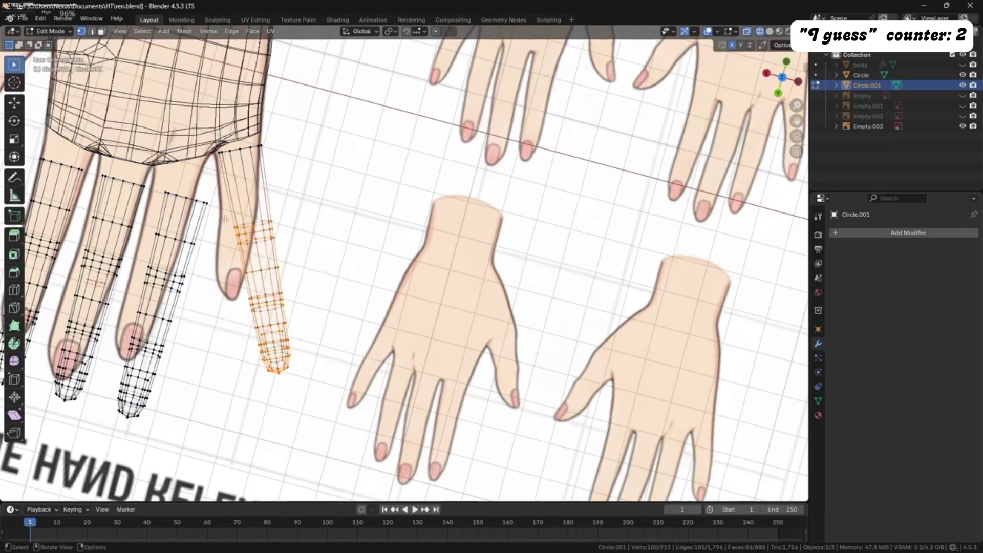
key(shift+v)
click(329, 338)
key(s)
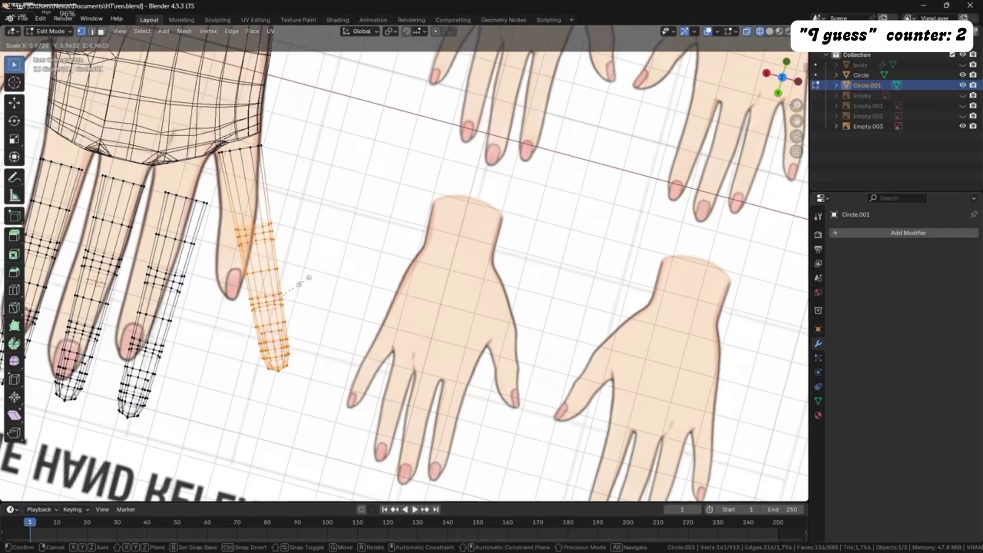
right_click(289, 249)
key(g)
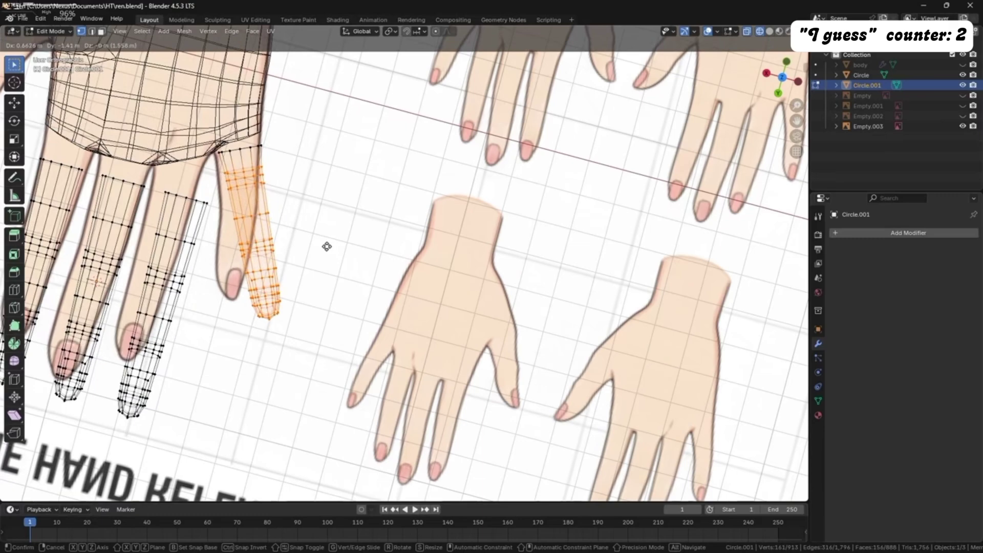
click(326, 247)
key(alt+z)
key(alt+z)
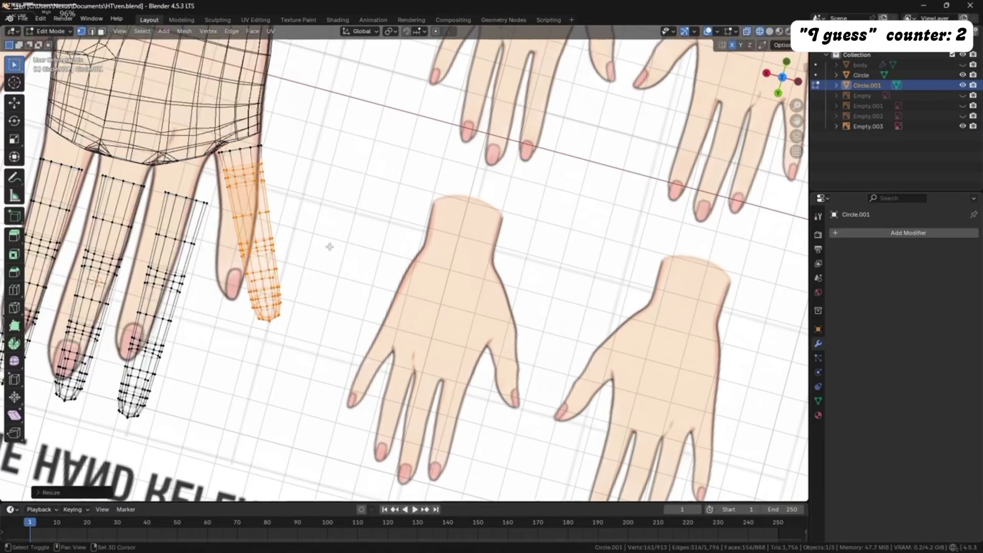
key(alt+z)
middle_drag(330, 246, 330, 245)
key(s)
right_click(331, 246)
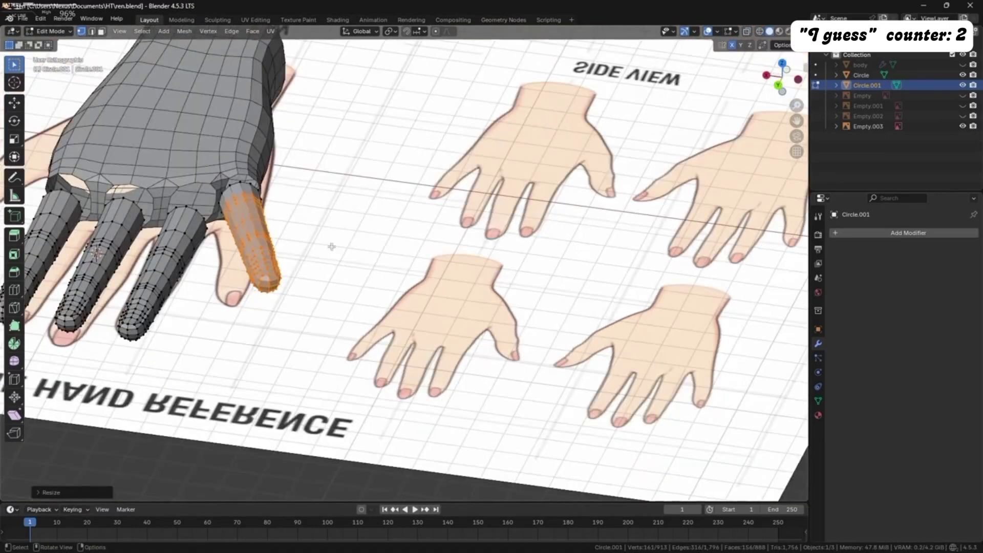
Select the whole finger copy next to the pinky, shorten it along the global Y axis, and move it toward the palm's ring finger opening
key(KP_7)
key(shift+z)
drag(270, 47, 365, 290)
click(342, 246)
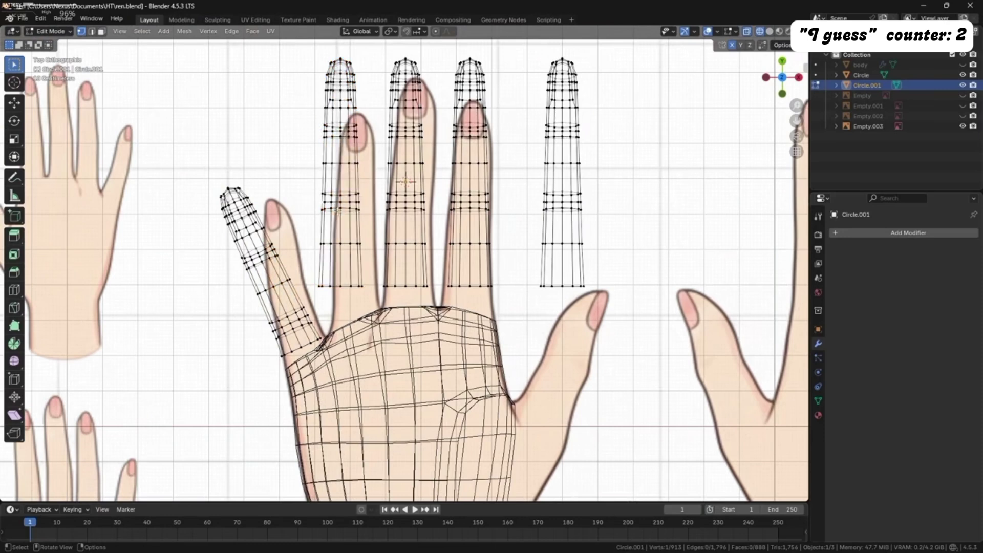
key(l)
key(g)
right_click(357, 201)
key(s)
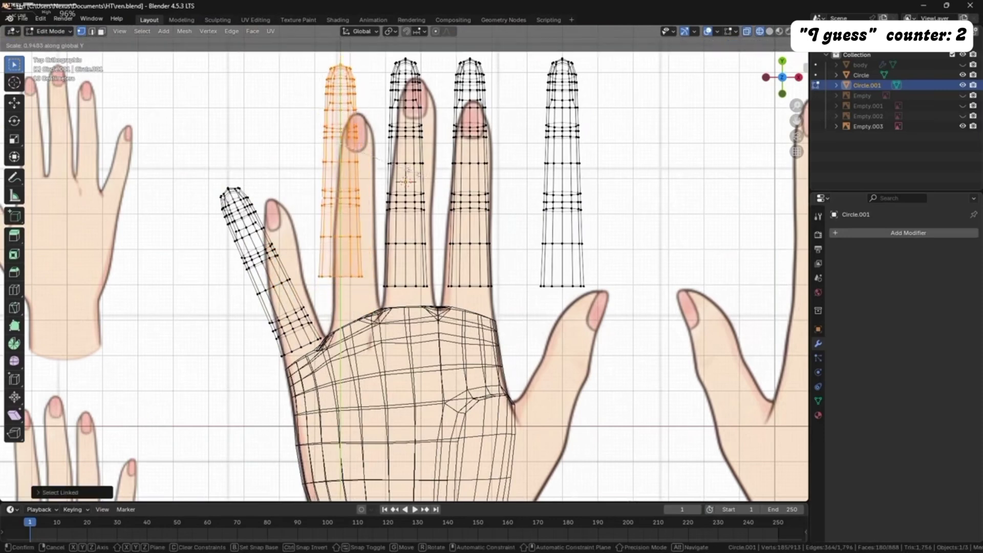
click(342, 171)
key(g)
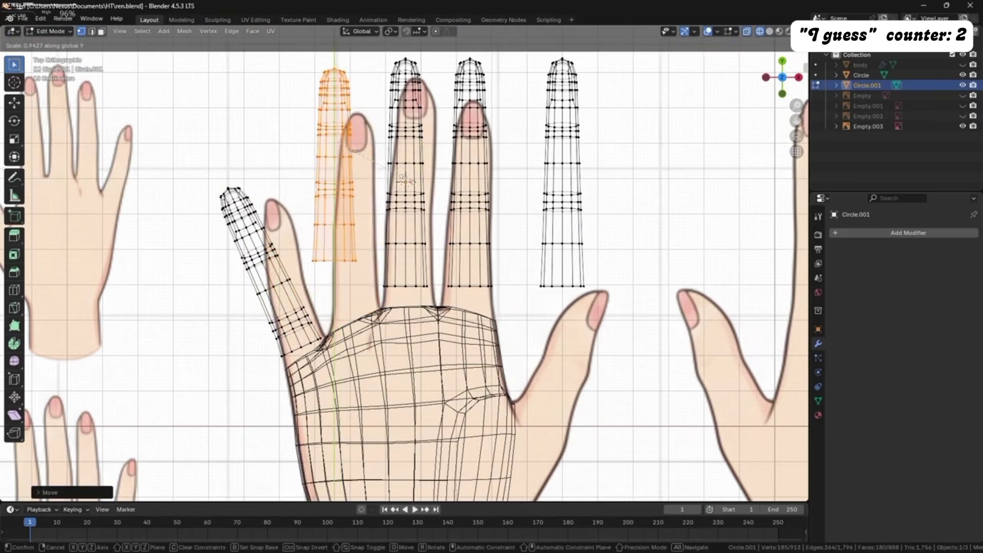
click(399, 225)
Tilt the ring finger outward around the global Z axis and reposition it on the palm's edge
key(r)
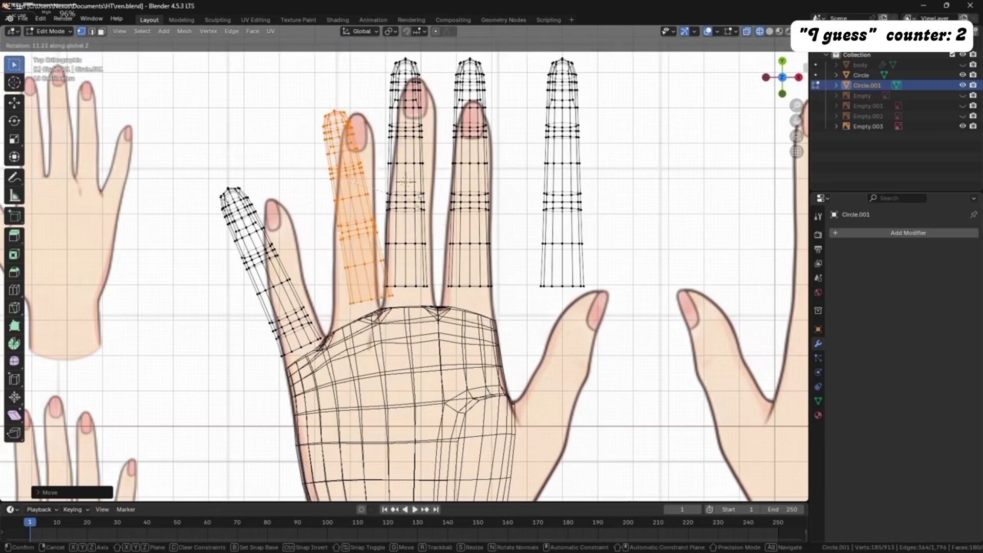
click(393, 149)
key(g)
click(368, 158)
key(r)
click(435, 199)
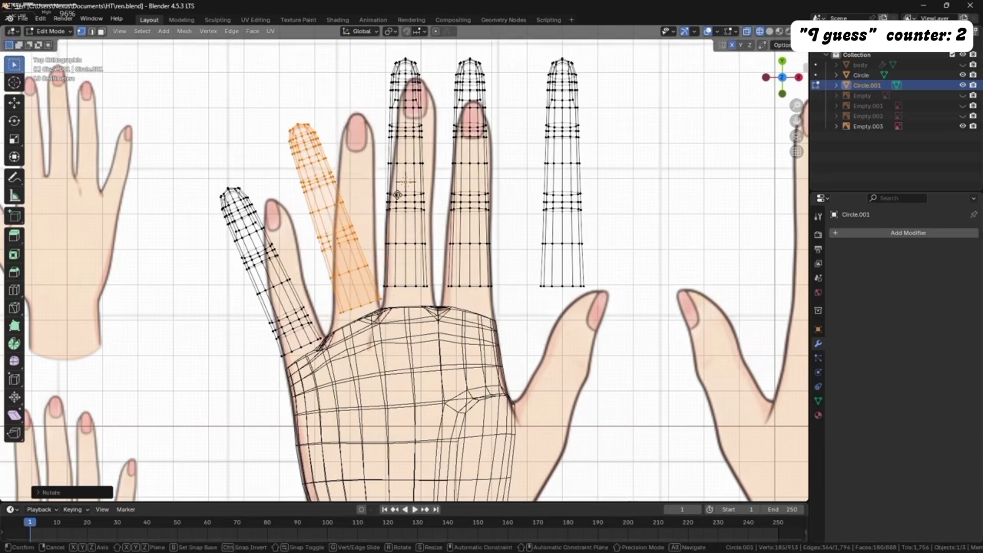
Fine-tune the ring finger's angle and position until its base lines up with the palm opening beside the pinky
key(g)
click(385, 204)
key(r)
click(388, 205)
key(g)
click(388, 207)
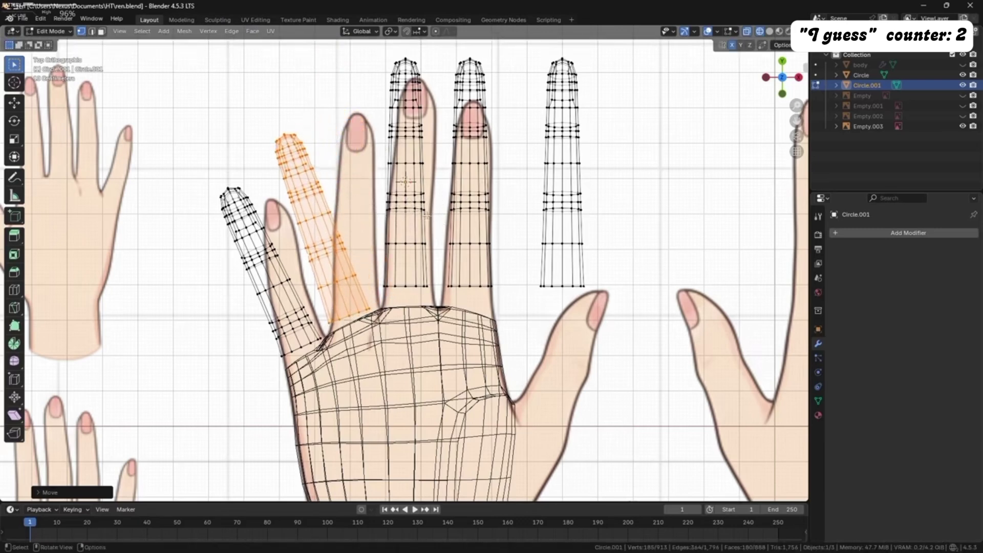
key(r)
click(397, 212)
key(shift+z)
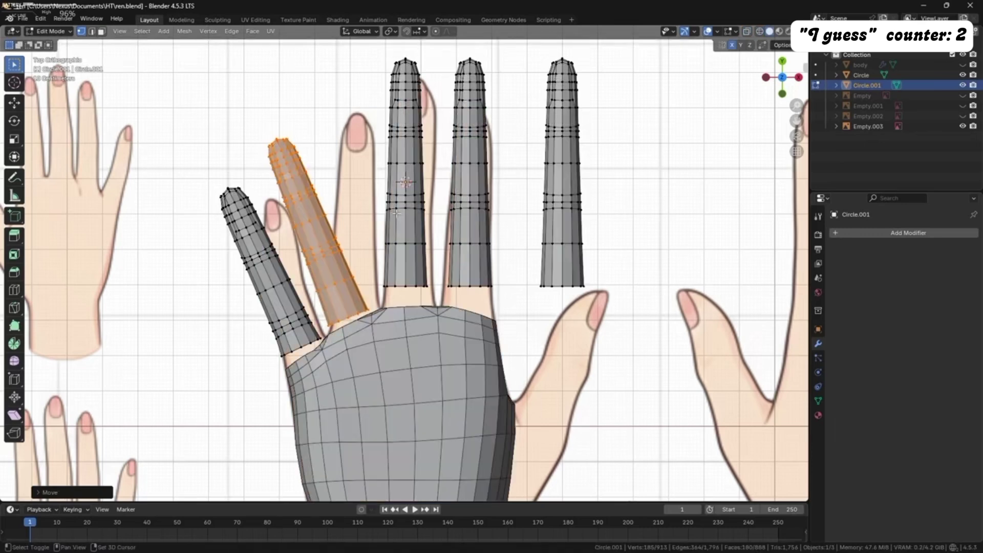
key(g)
click(324, 237)
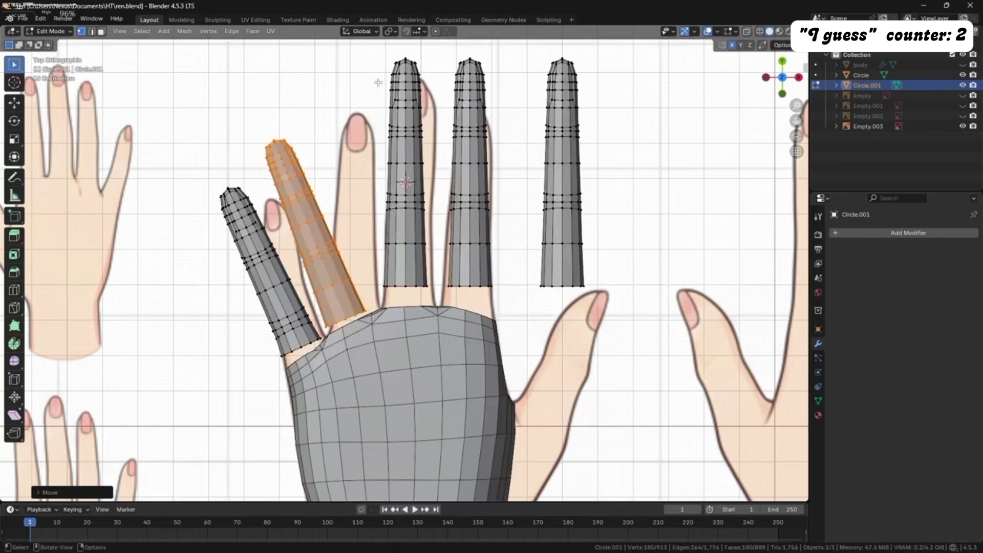
key(shift+z)
drag(369, 53, 432, 291)
key(g)
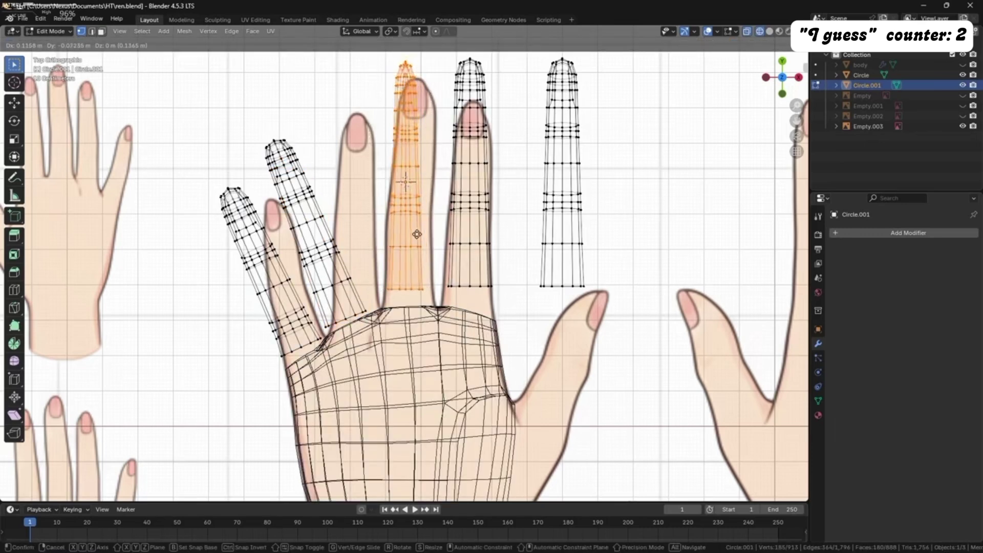
right_click(417, 232)
click(416, 230)
key(l)
key(g)
right_click(404, 187)
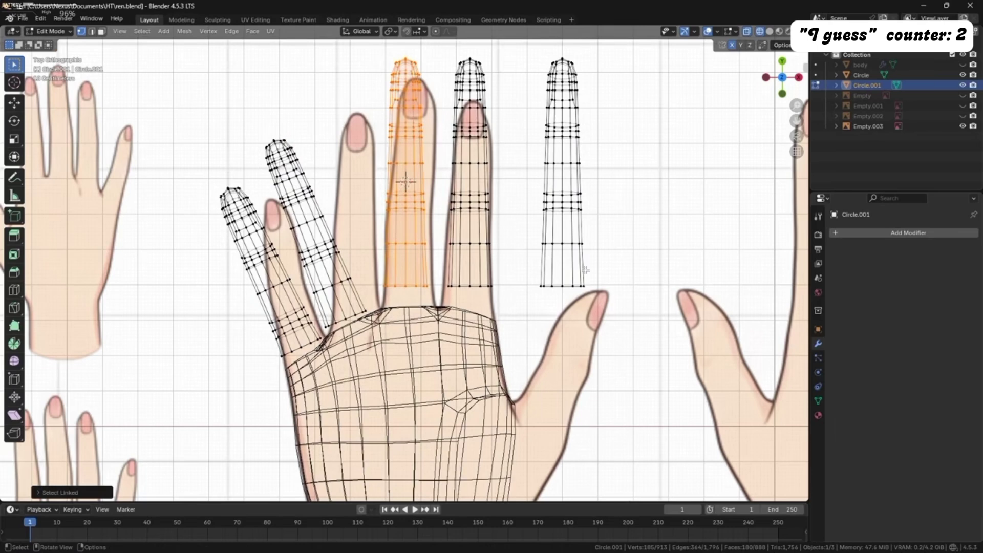
key(l)
click(397, 202)
key(g)
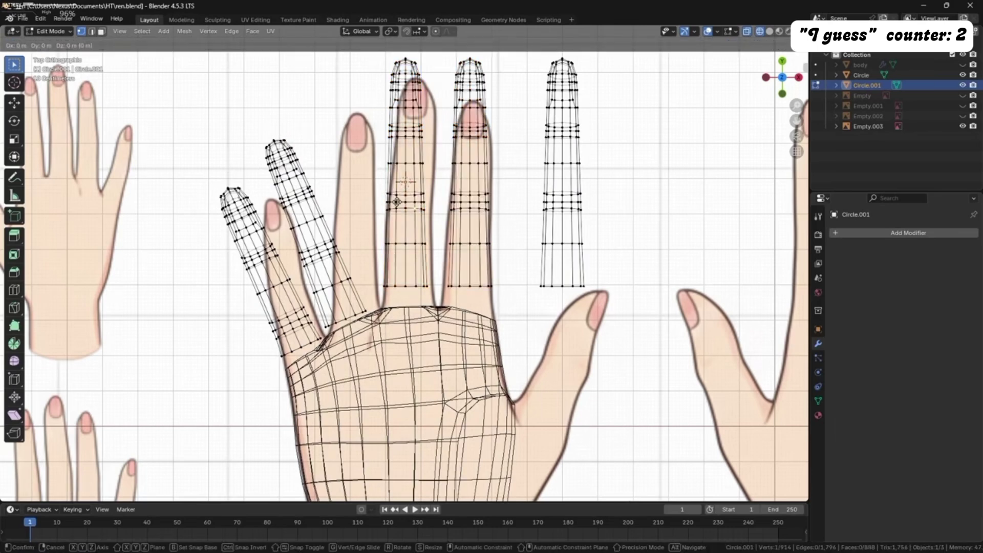
click(397, 203)
key(ctrl+z)
key(ctrl+z)
Select the whole middle finger copy, duplicate it, and place the duplicate beyond the spare finger on the thumb side
click(398, 203)
key(l)
key(g)
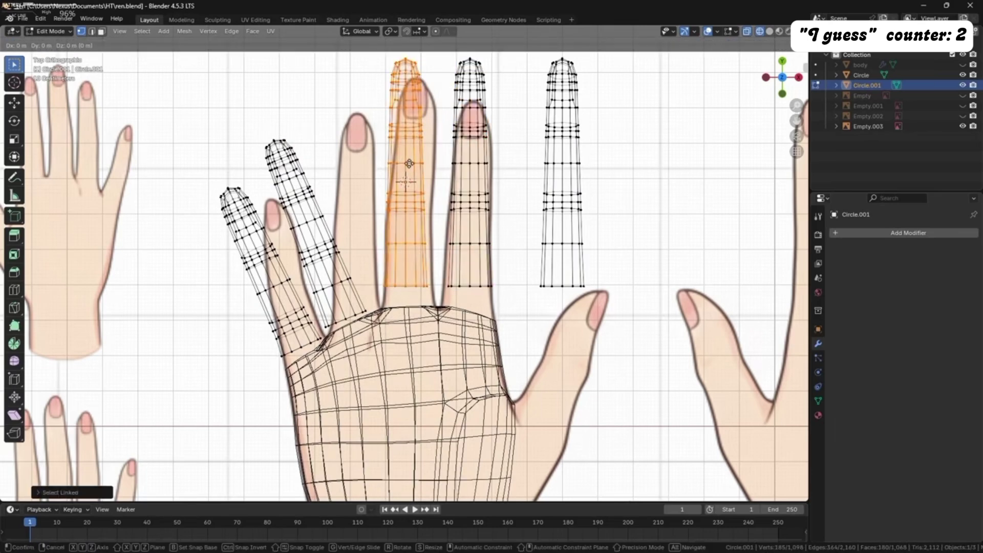
click(642, 186)
key(l)
key(h)
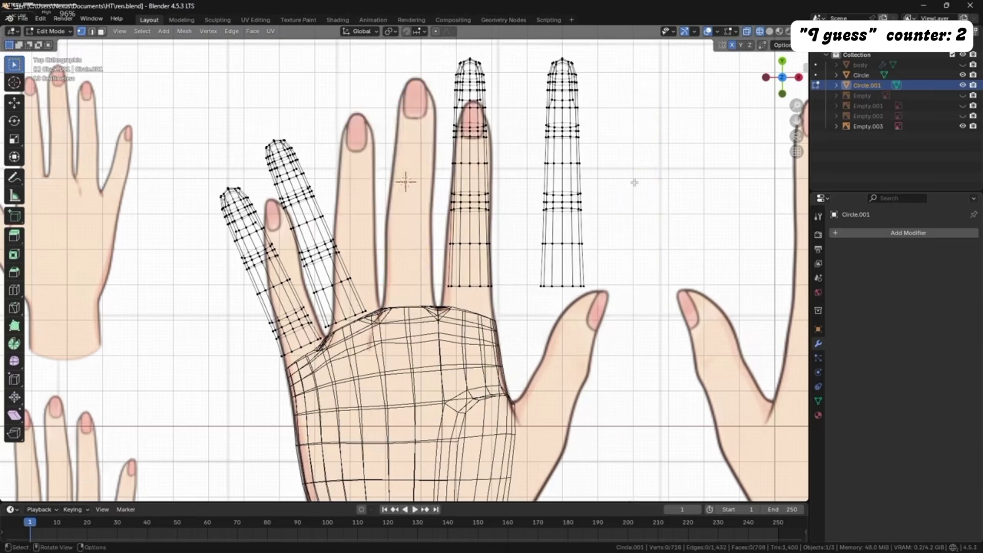
key(alt+h)
Try to delete the original middle finger copy and move its duplicate into that place
click(406, 175)
key(l)
key(x)
click(401, 182)
key(l)
key(g)
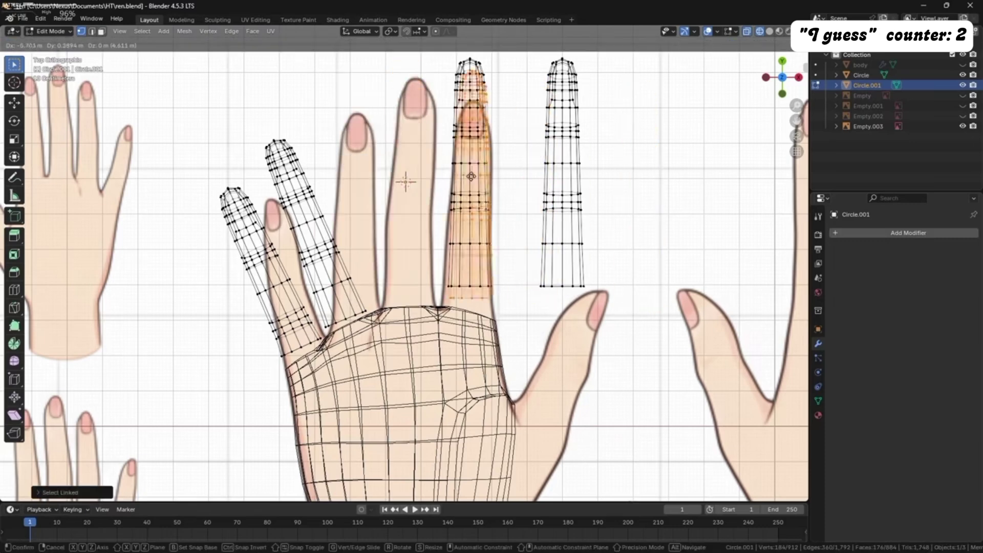
click(415, 178)
key(shift+z)
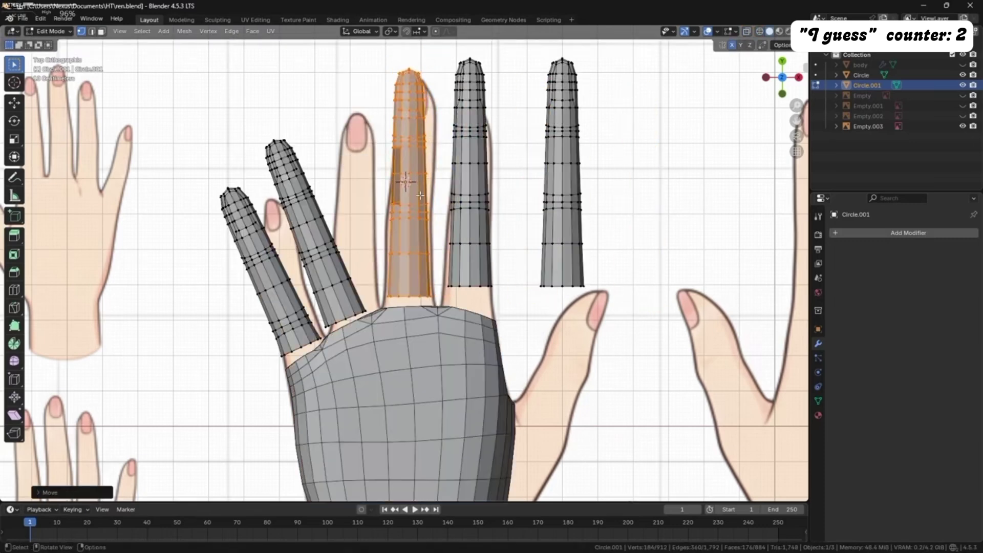
key(ctrl+z)
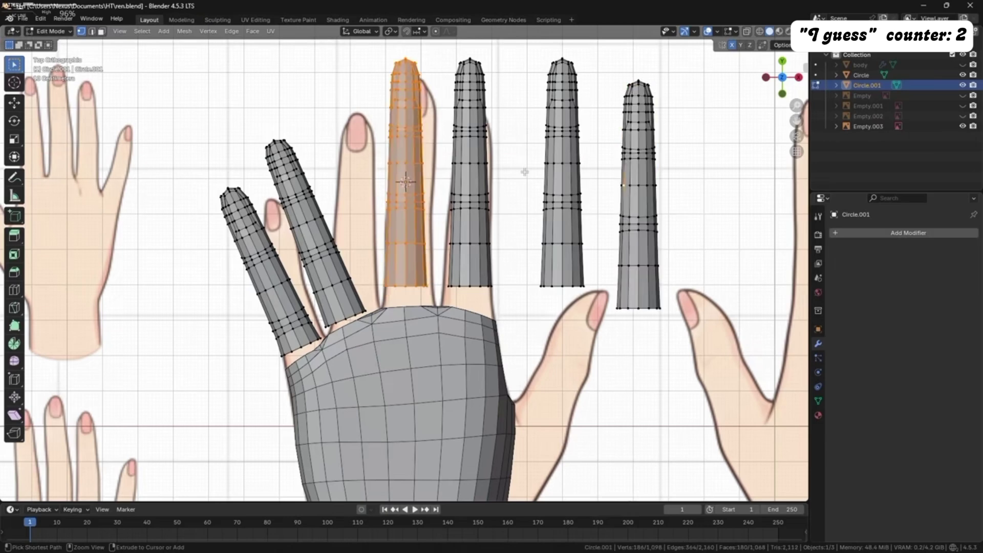
Delete the original middle finger copy and move its duplicate against the palm's middle finger opening
key(x)
click(379, 201)
key(l)
key(g)
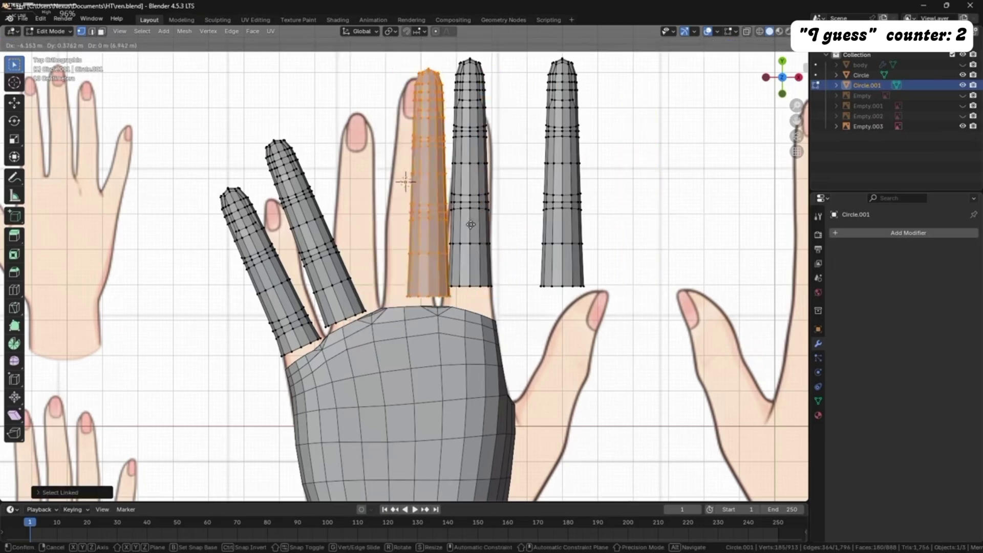
click(450, 228)
Select the whole index finger copy, move it toward its palm opening, and tilt it outward around the global Z axis
key(l)
key(alt+a)
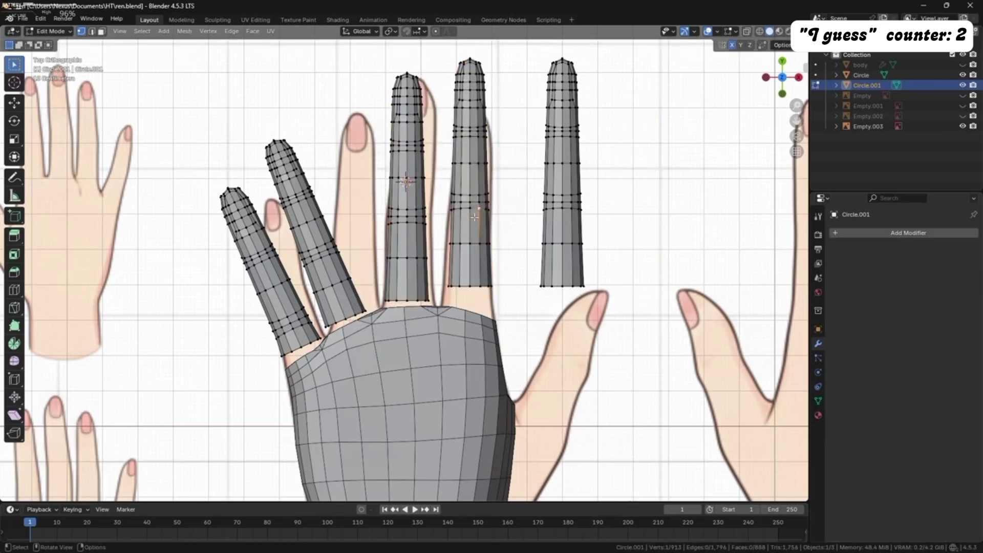
key(l)
key(g)
click(486, 215)
key(r)
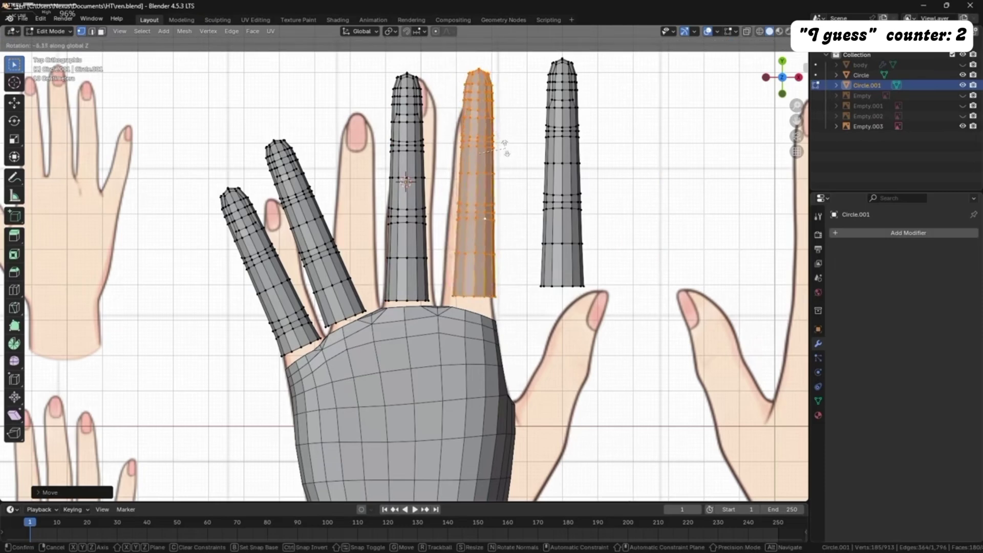
click(516, 160)
Refine the index finger by repeatedly tilting it farther toward the thumb side and moving its base onto the palm opening
key(g)
click(490, 175)
key(r)
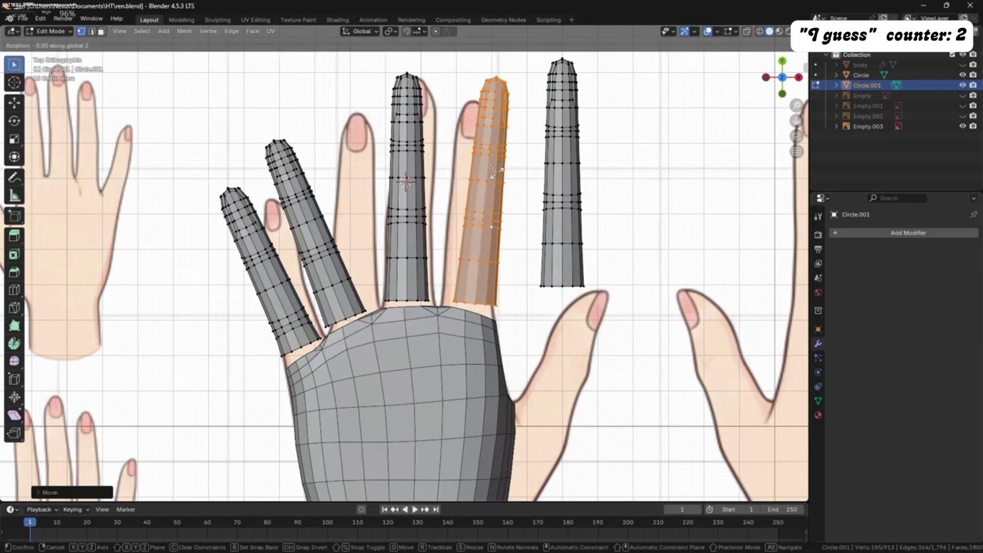
click(500, 172)
key(g)
click(474, 163)
key(r)
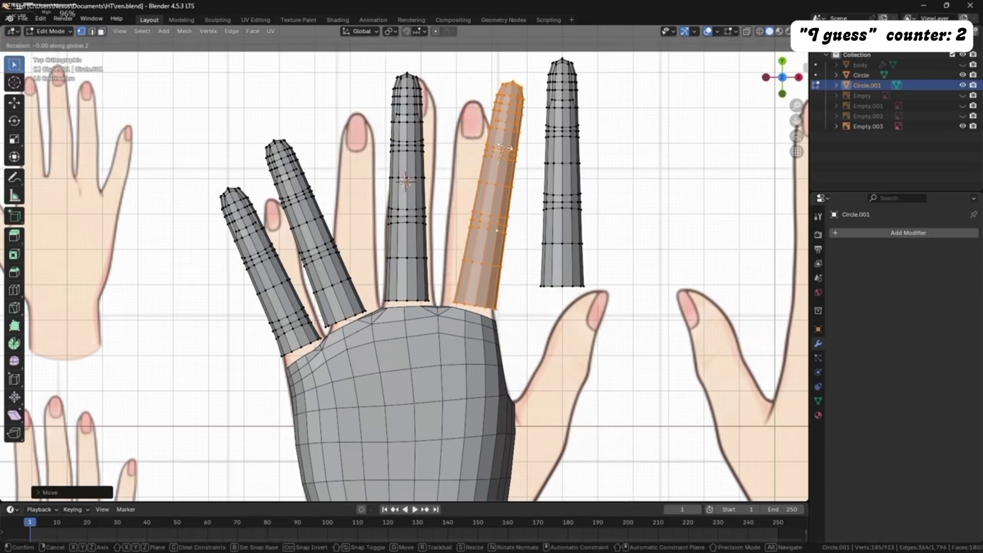
click(521, 163)
key(g)
click(523, 160)
key(r)
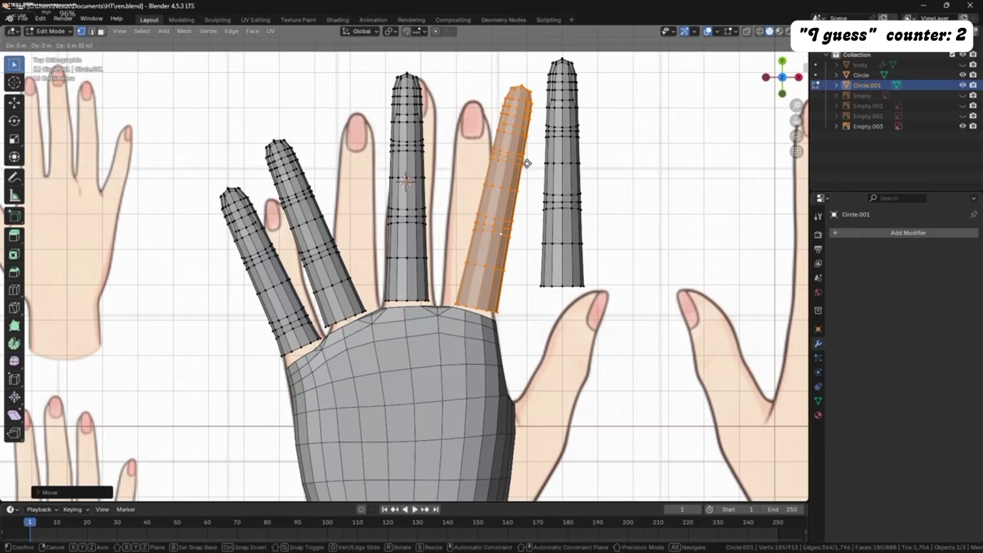
click(533, 164)
Delete the lower part of the spare finger and move the remaining tip onto the reference thumb
click(560, 179)
key(ctrl+l)
key(alt+z)
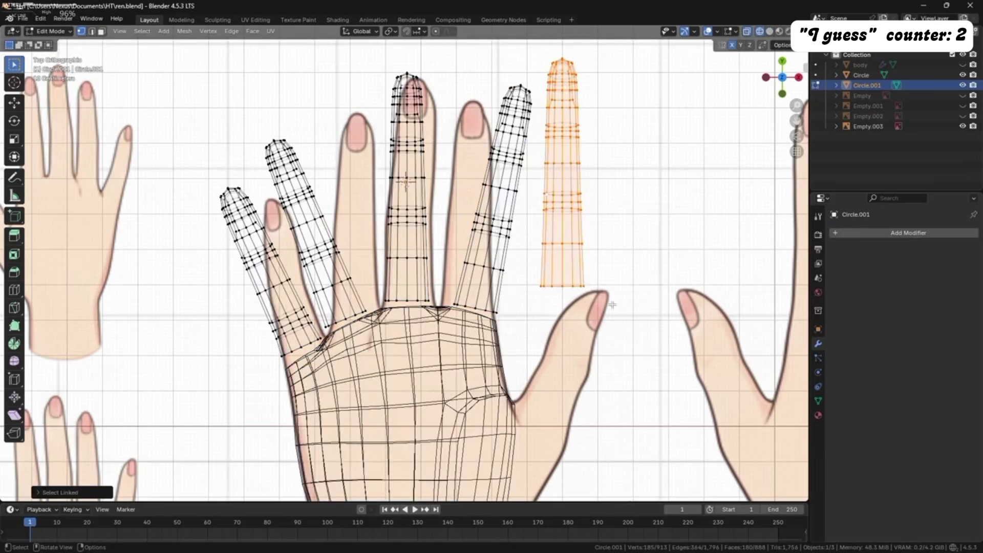
drag(613, 305, 538, 159)
key(x)
click(538, 158)
key(l)
key(g)
click(584, 352)
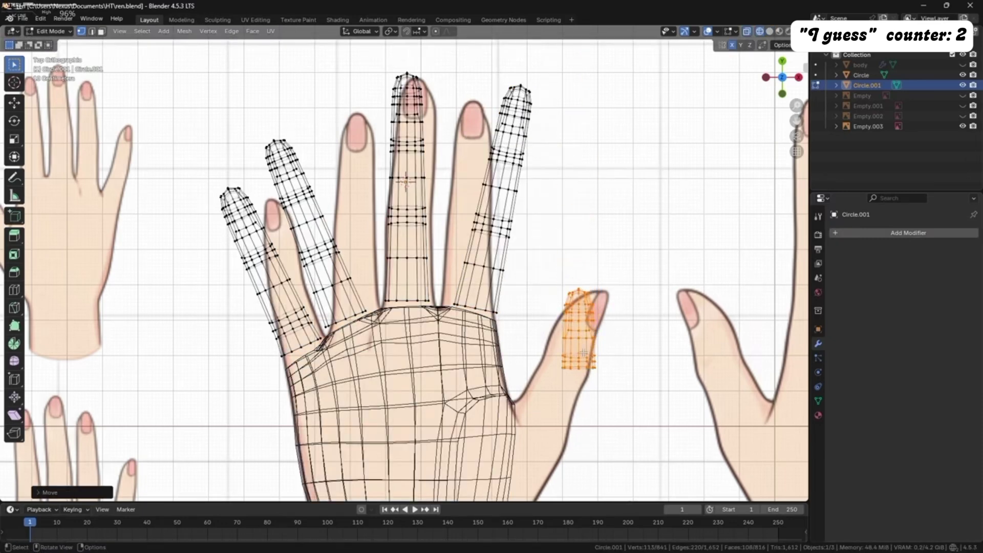
Shorten the index finger by sliding its base edge loop outward, and move the whole finger closer to the palm
alt+click(489, 309)
key(g)
key(g)
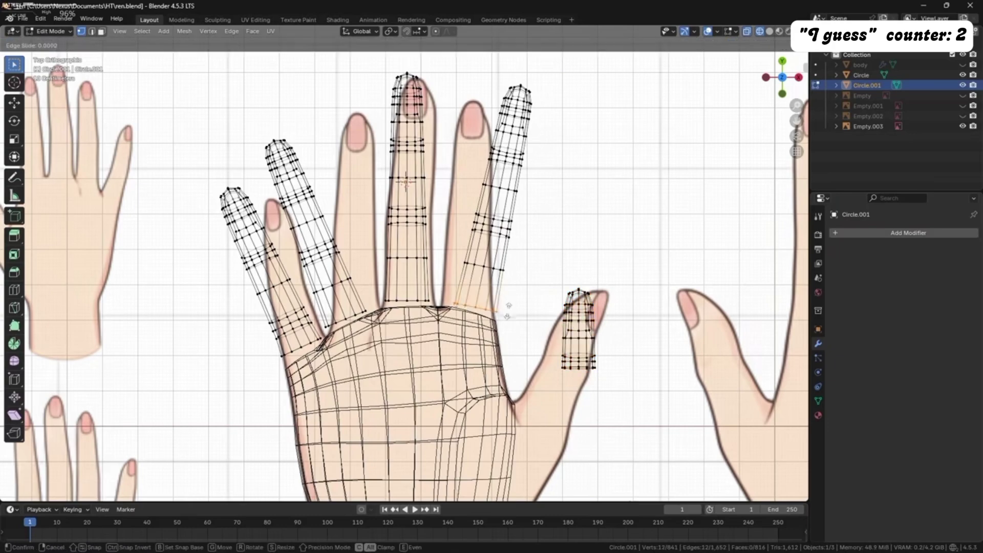
click(508, 299)
key(l)
key(g)
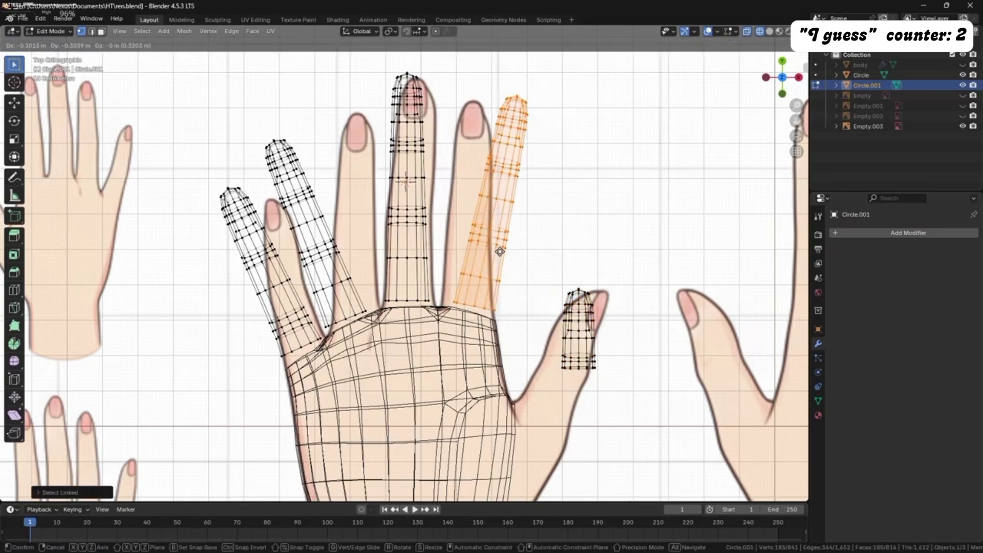
click(500, 251)
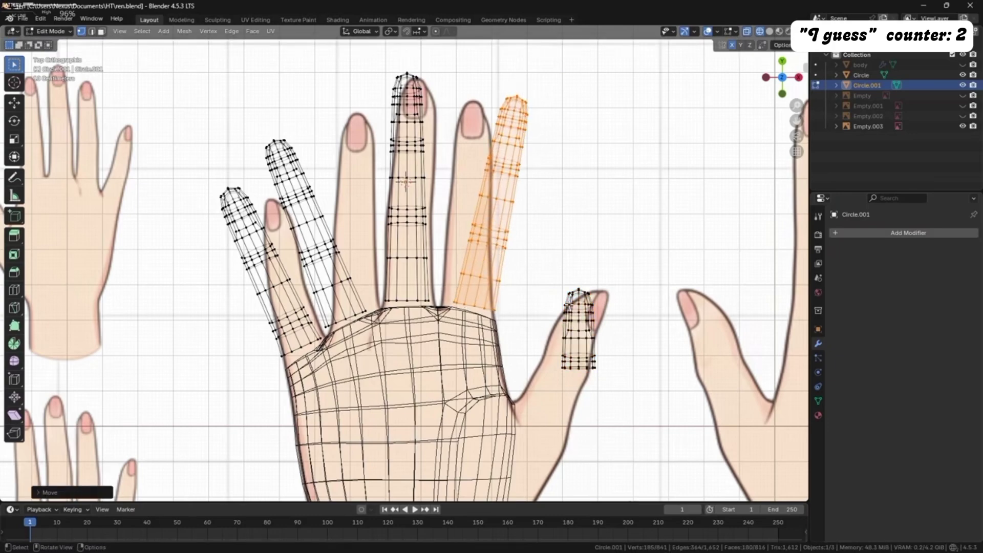
Join the fingers object with the palm object into a single mesh and return to editing its vertices
key(KP_3)
key(KP_7)
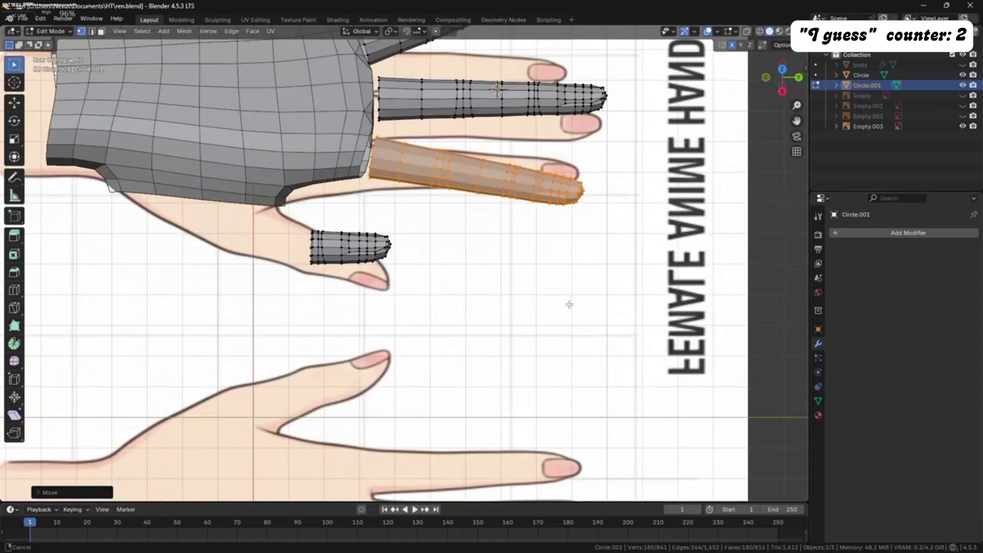
shift+middle_drag(569, 304, 592, 387)
middle_drag(592, 387, 574, 420)
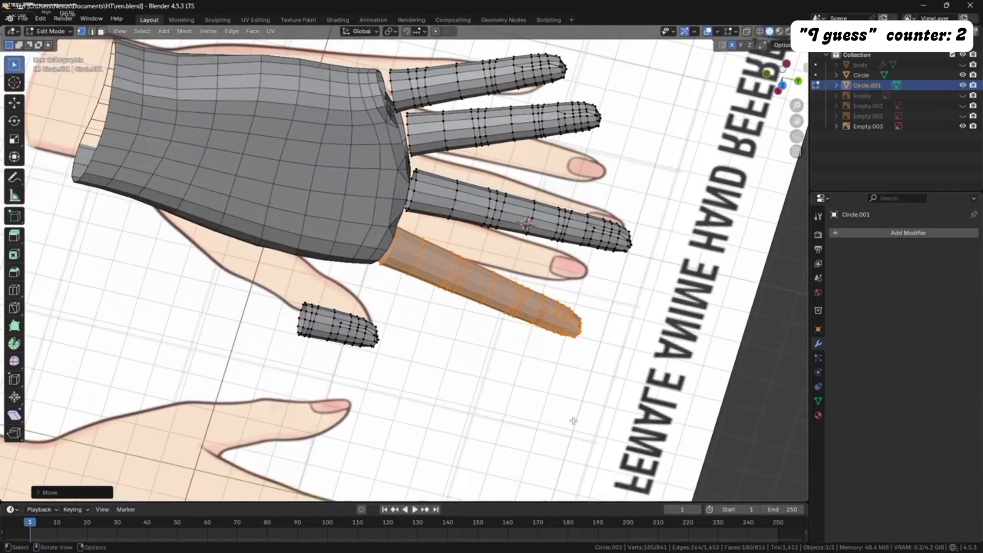
key(Tab)
shift+click(361, 156)
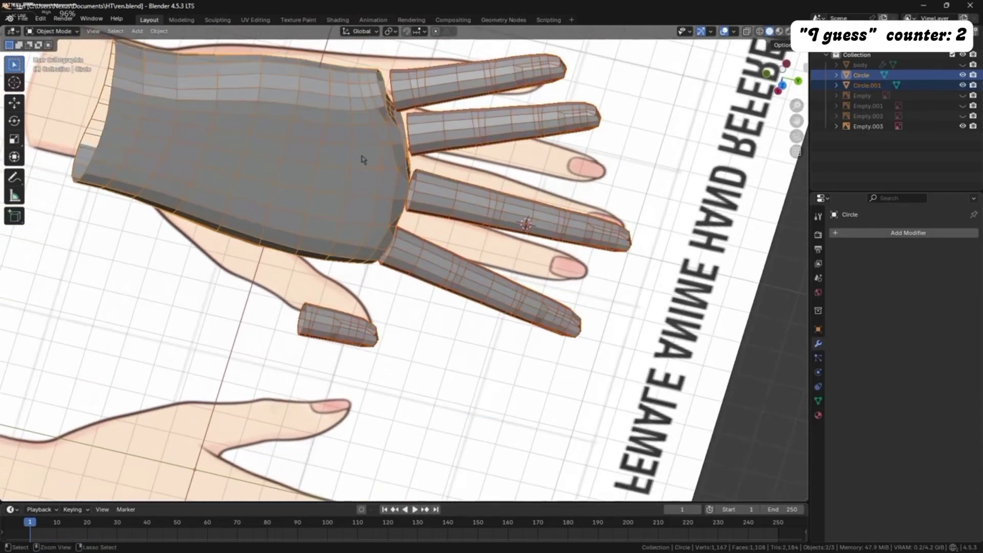
key(ctrl+j)
key(ctrl+Tab)
click(418, 152)
Bridge the index finger's base loop to the palm opening, and rotate the finger's base loop to smooth the connection
alt+click(397, 244)
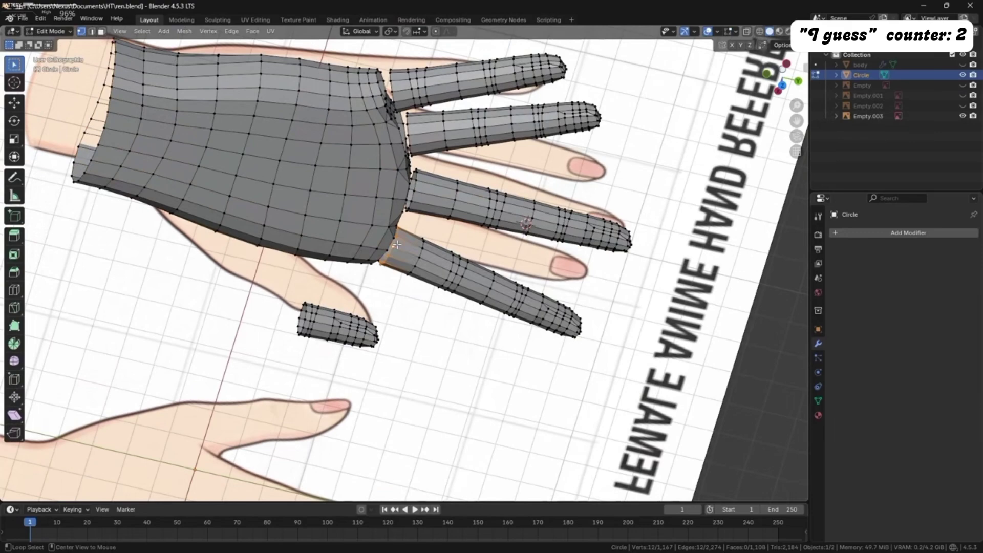
right_click(472, 240)
mouse_move(417, 221)
click(517, 224)
middle_drag(517, 224, 390, 235)
key(r)
click(447, 210)
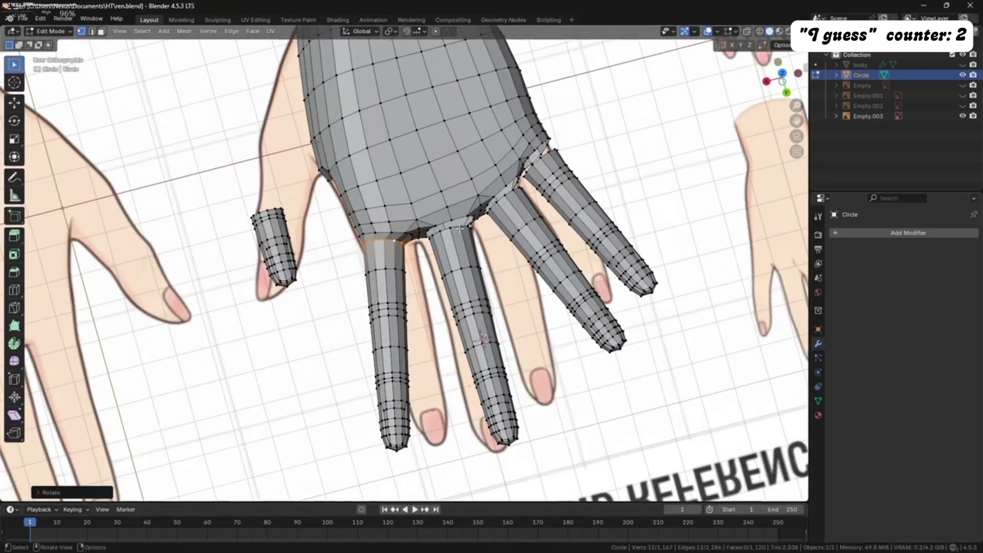
Select the whole middle finger and align its base with the palm's middle opening
middle_drag(460, 229, 457, 273)
key(ctrl+l)
key(g)
click(458, 276)
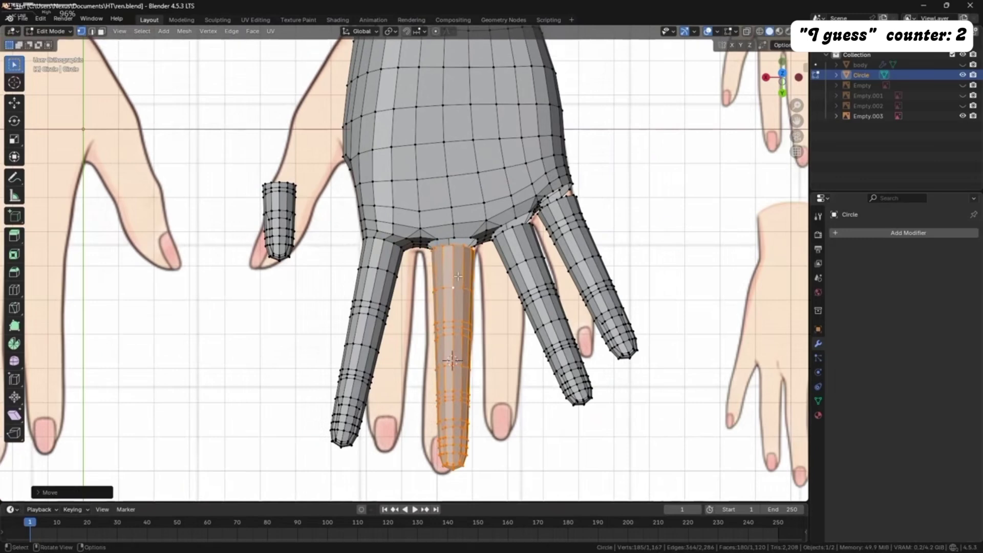
Bridge the middle finger's base edge loop to the matching opening loop on the palm
alt+click(455, 248)
alt+shift+click(457, 239)
right_click(492, 278)
mouse_move(492, 278)
click(532, 279)
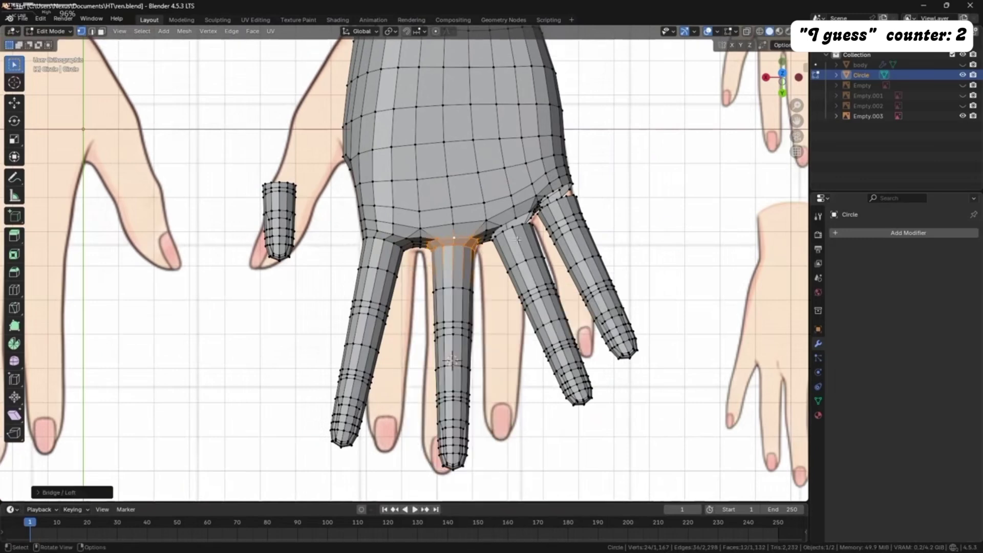
Bridge the ring finger's base edge loop to its opening loop on the palm
alt+click(516, 226)
right_click(610, 220)
mouse_move(612, 219)
click(659, 215)
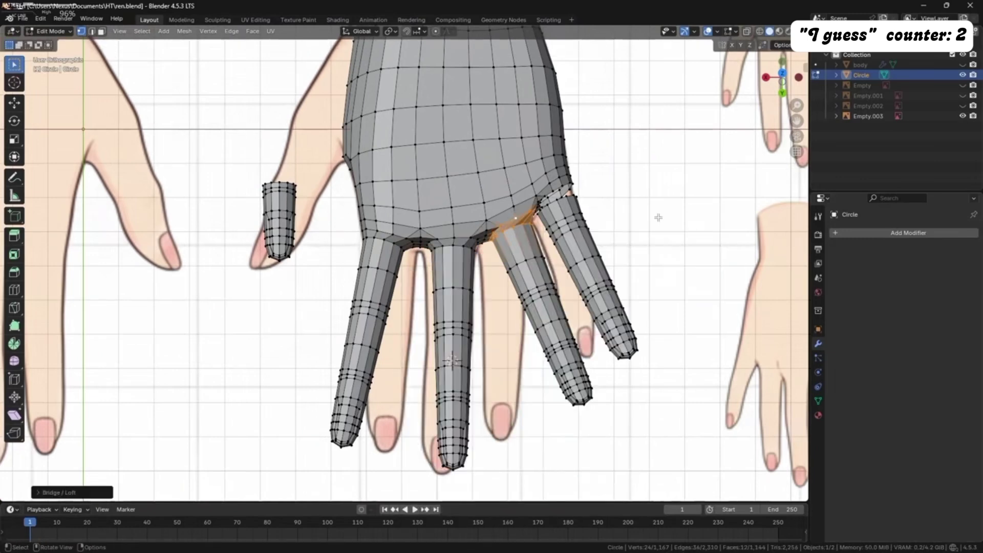
Redo the bridge between the ring finger's base loop and its palm opening with a twist of -1
key(r)
click(614, 205)
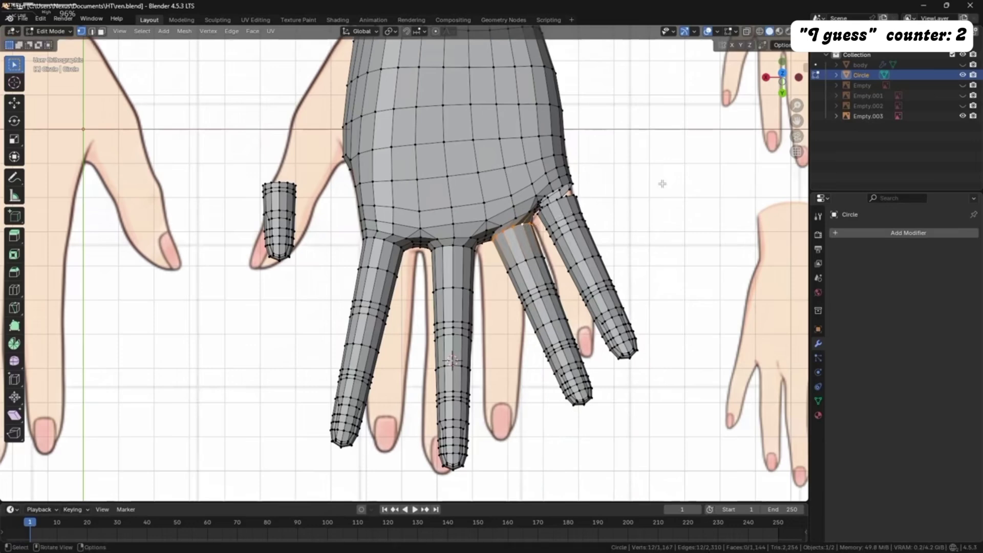
right_click(539, 225)
mouse_move(540, 224)
click(581, 224)
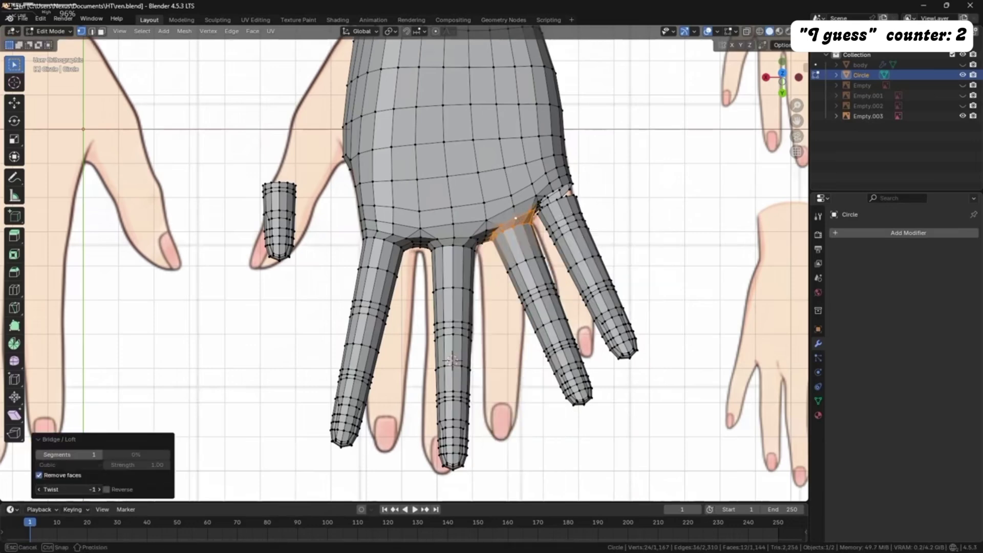
Rotate the ring finger's base edge loop about 4.14° around the Y axis, using the Local transform orientation
scroll(515, 221, up, 6)
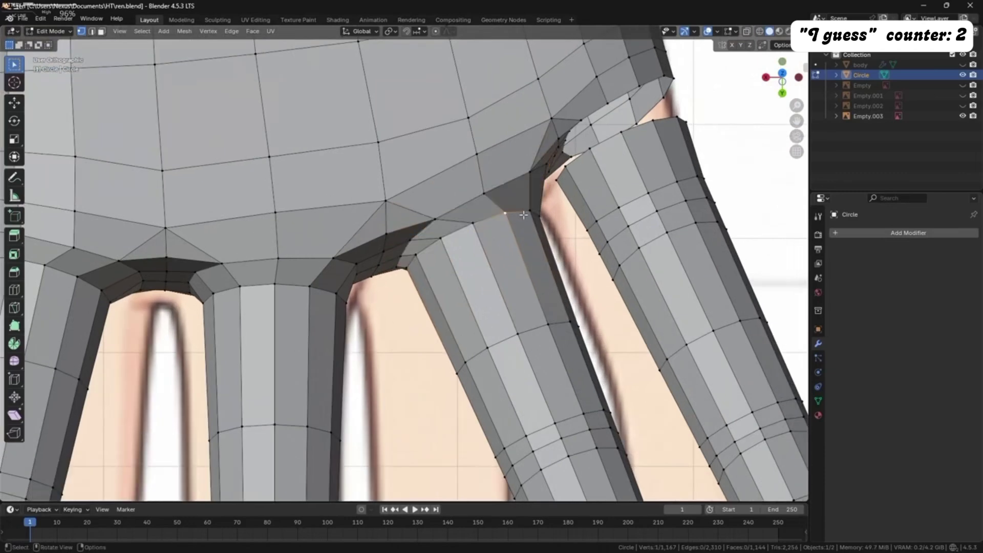
key(r)
key(r)
key(Escape)
key(shift+space)
key(r)
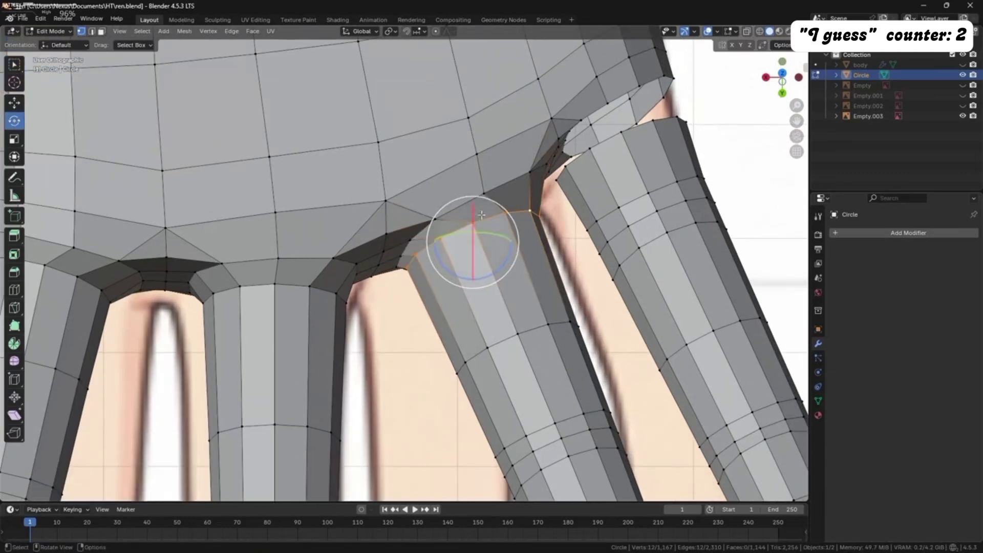
click(355, 30)
click(358, 64)
drag(486, 234, 489, 233)
key(w)
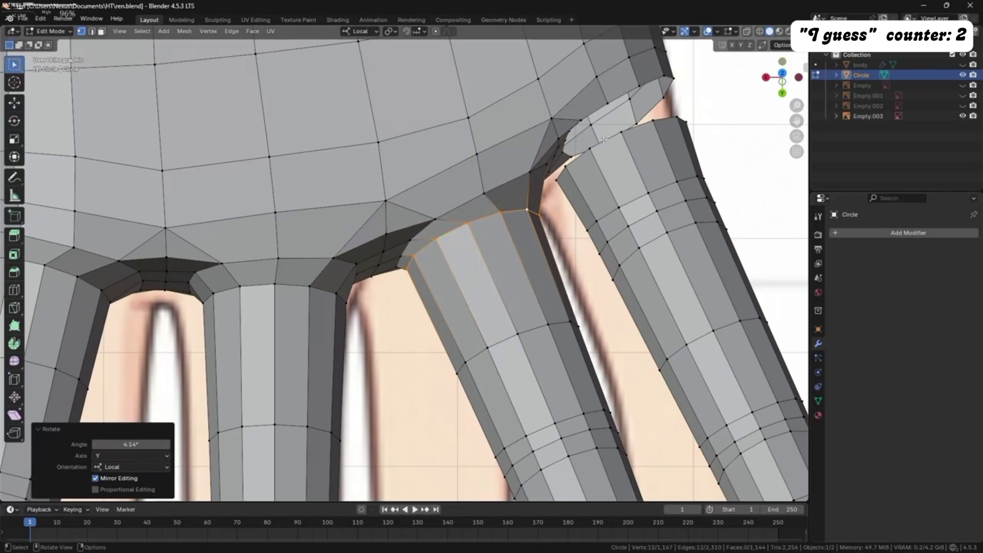
Bridge the pinky's base edge loop to its palm opening with a twist of -2
alt+click(622, 146)
shift+middle_drag(626, 80, 446, 152)
key(alt+z)
key(ctrl+z)
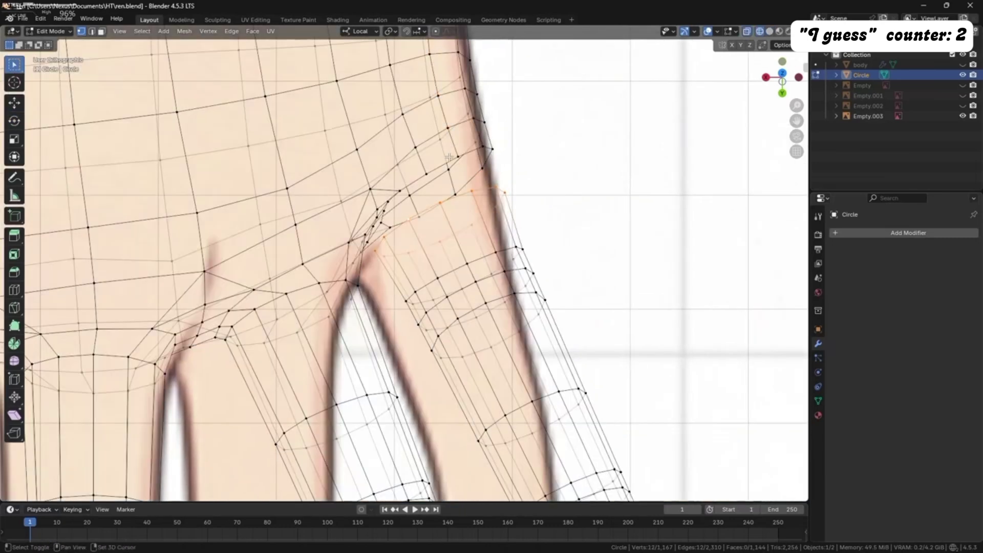
key(alt+z)
alt+shift+click(472, 151)
key(ctrl+e)
click(623, 200)
scroll(622, 199, down, 4)
alt+click(553, 197)
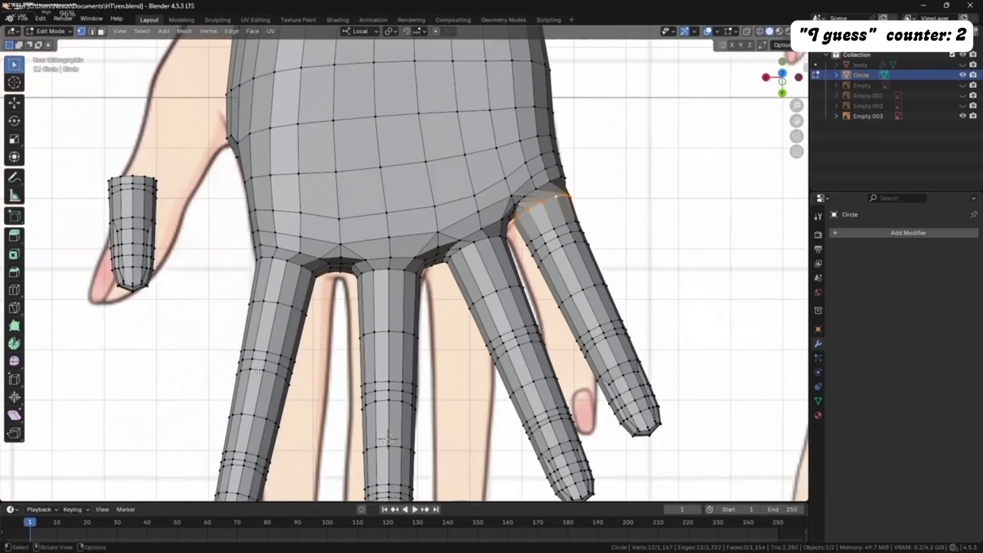
key(ctrl+e)
click(567, 240)
drag(82, 490, 71, 490)
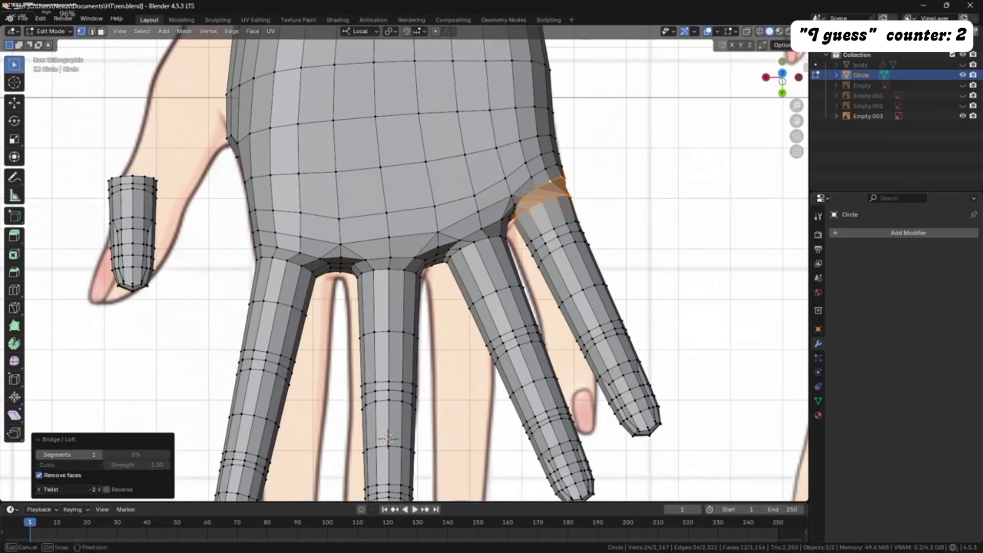
Select the whole pinky from its base loop to the fingertip by repeatedly growing a loop selection
alt+click(554, 202)
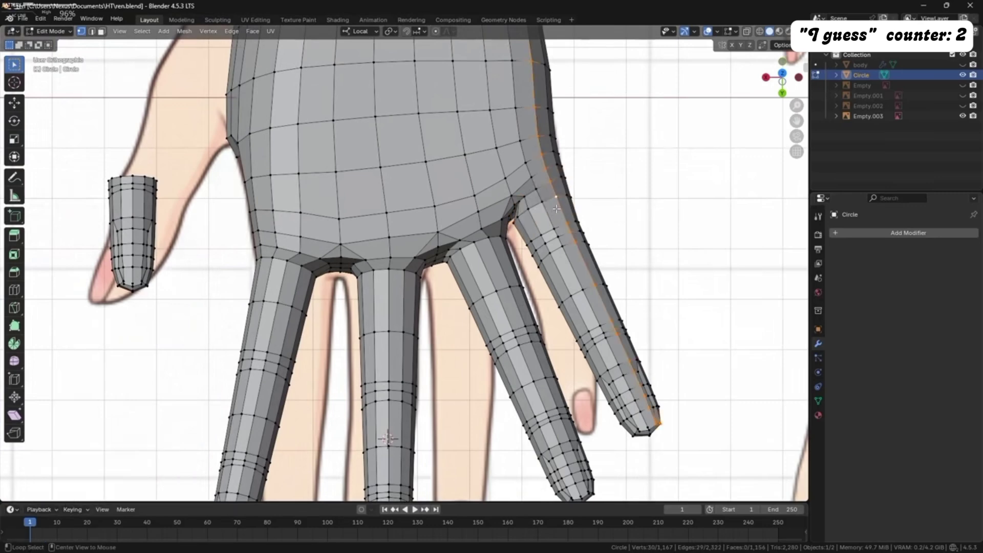
alt+click(542, 207)
alt+click(547, 202)
alt+click(588, 290)
key(ctrl+KP_Add)
key(ctrl+KP_Add)
key(ctrl+KP_Add)
key(ctrl+KP_Add)
alt+click(617, 322)
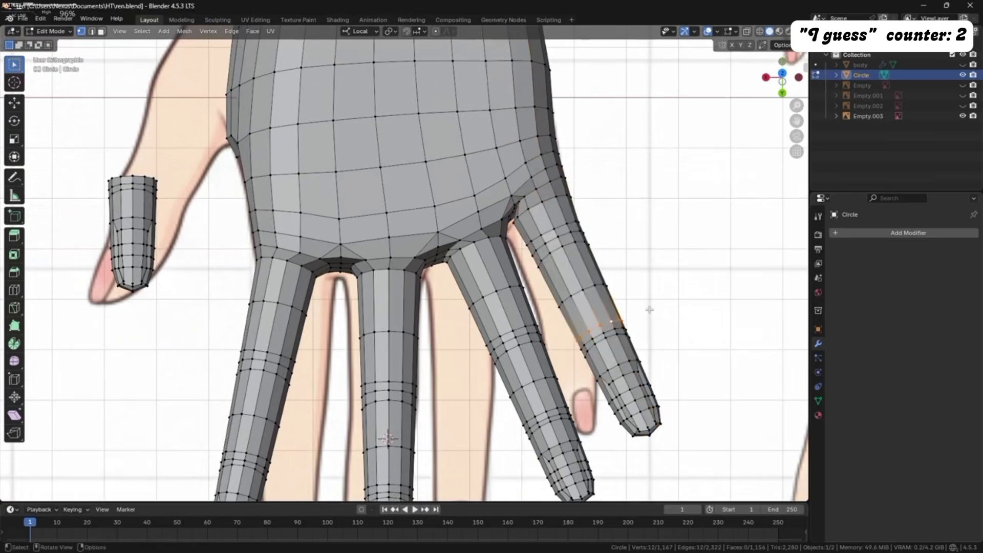
key(ctrl+KP_Add)
key(ctrl+KP_Add)
key(ctrl+KP_Add)
key(ctrl+KP_Add)
key(ctrl+KP_Add)
alt+click(652, 312)
key(ctrl+KP_Add)
key(ctrl+KP_Add)
key(ctrl+KP_Add)
key(ctrl+KP_Add)
key(ctrl+KP_Add)
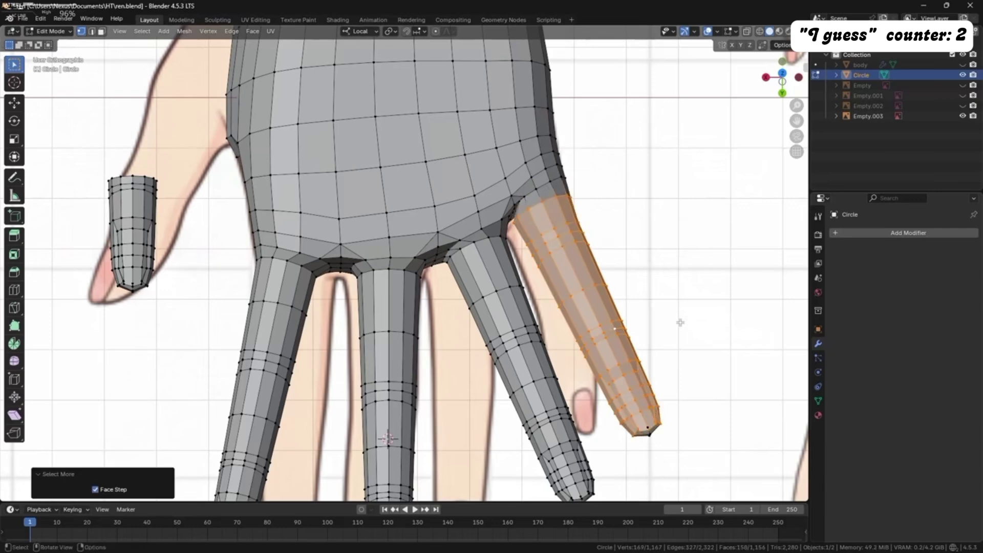
alt+click(681, 323)
key(ctrl+KP_Add)
key(ctrl+KP_Add)
key(ctrl+KP_Add)
key(ctrl+KP_Add)
key(ctrl+KP_Add)
key(ctrl+KP_Add)
Scale the pinky down slightly and move it about 0.098 m in X, -0.19 m in Y and 0.051 m in Z
key(s)
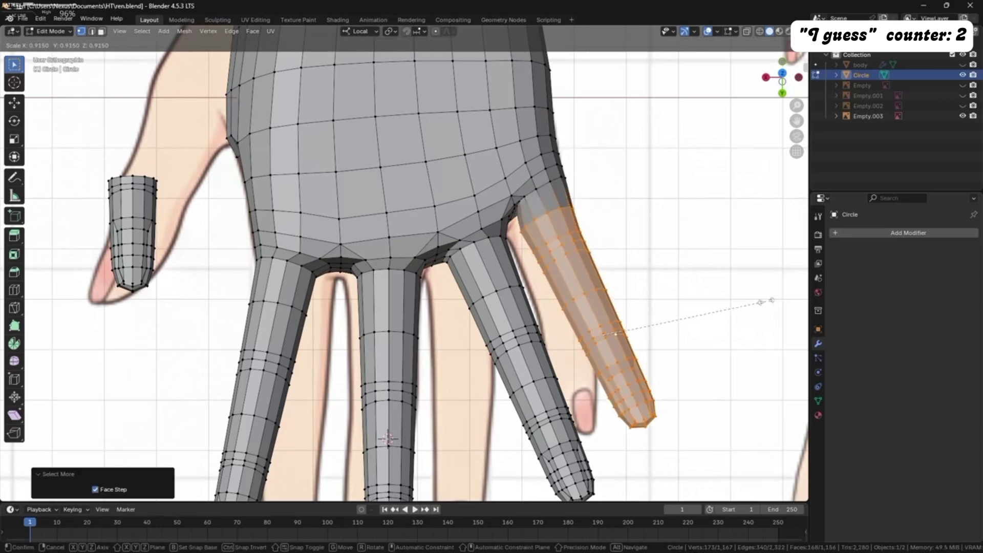
click(765, 301)
key(g)
click(708, 290)
key(ctrl+z)
key(s)
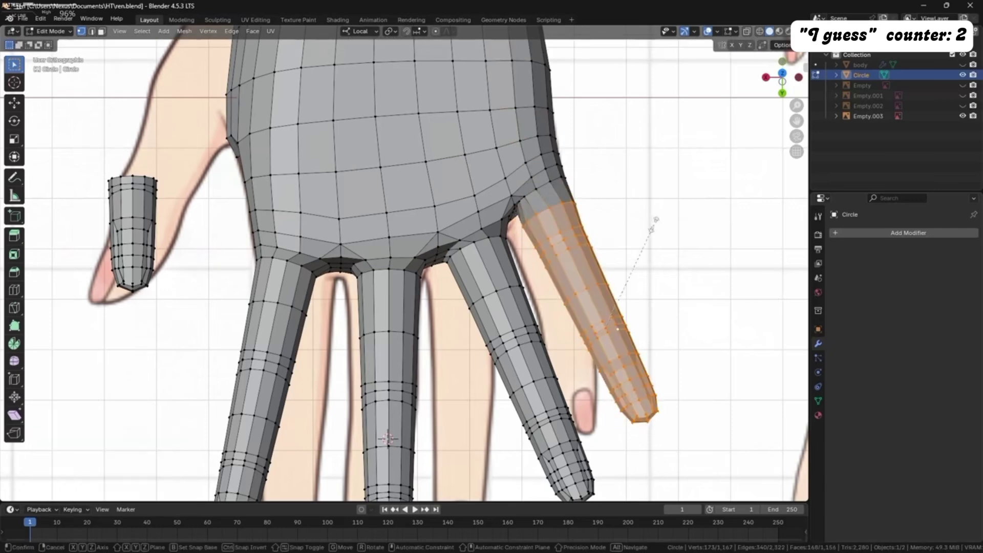
click(614, 226)
key(g)
click(597, 220)
Rotate the pinky about -2.38° in the top view and move it about -0.07 m in X and -0.017 m in Y
scroll(597, 220, down, 4)
key(c)
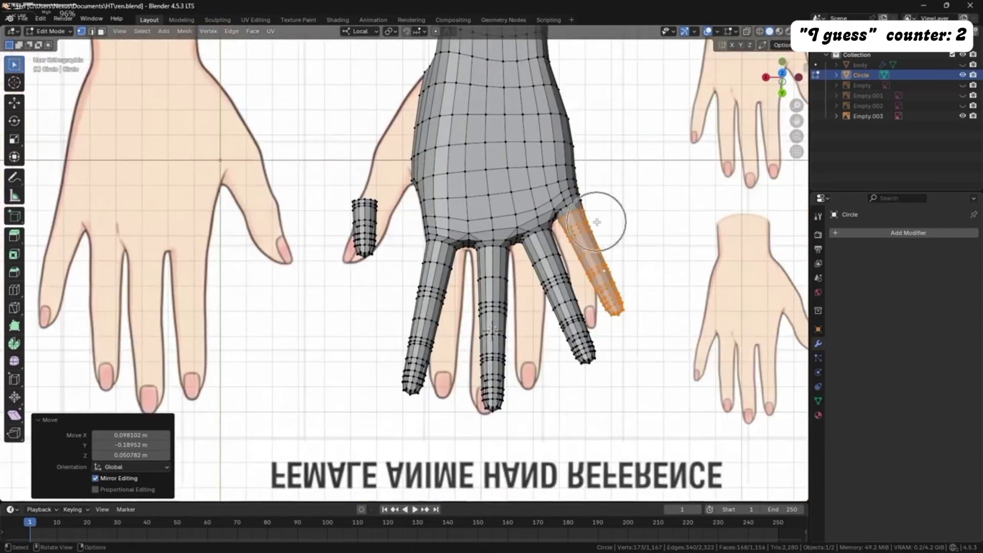
key(Escape)
key(KP_7)
key(ctrl+Tab)
shift+middle_drag(673, 334, 441, 224)
click(404, 234)
key(ctrl+Tab)
click(558, 246)
scroll(443, 227, up, 8)
scroll(441, 224, down, 8)
key(KP_7)
key(r)
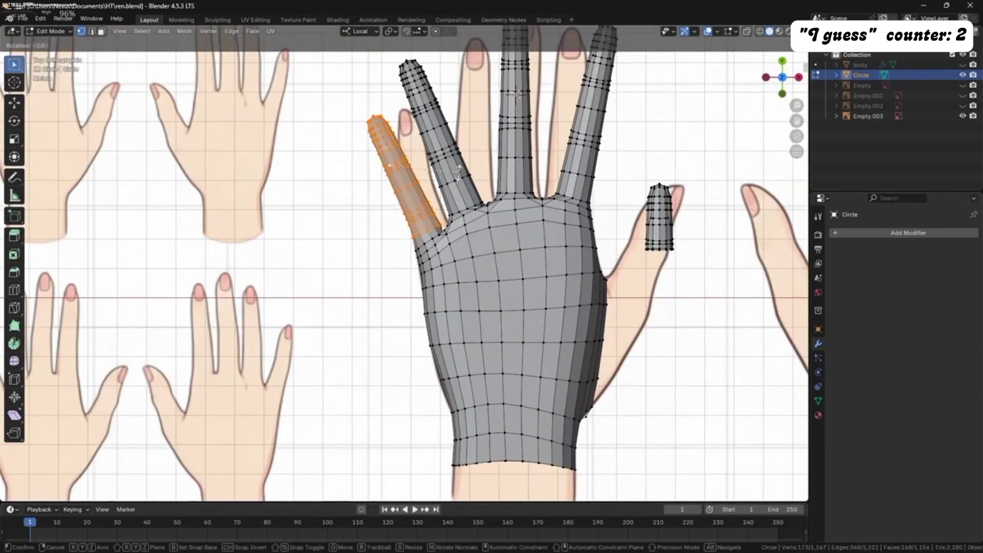
click(455, 174)
key(g)
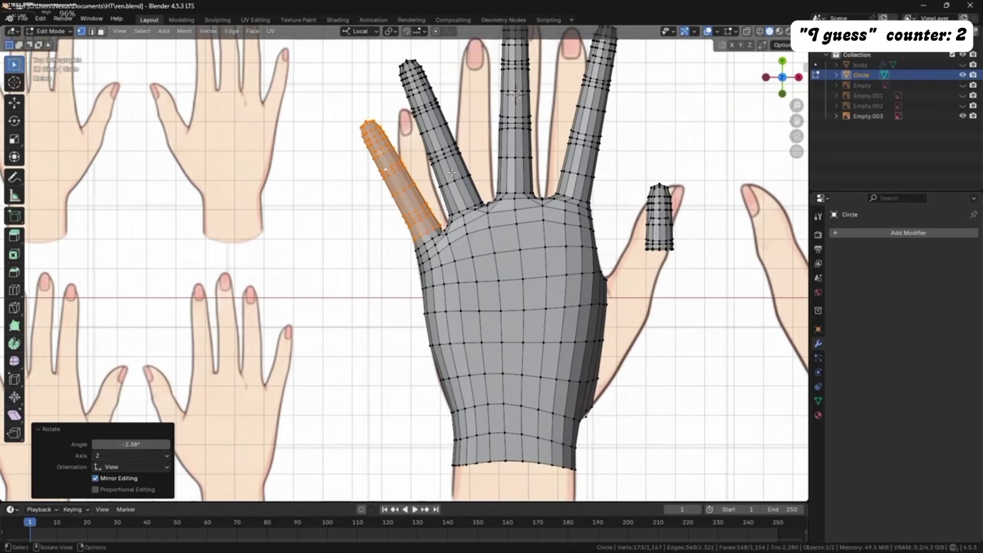
click(447, 177)
scroll(520, 222, down, 4)
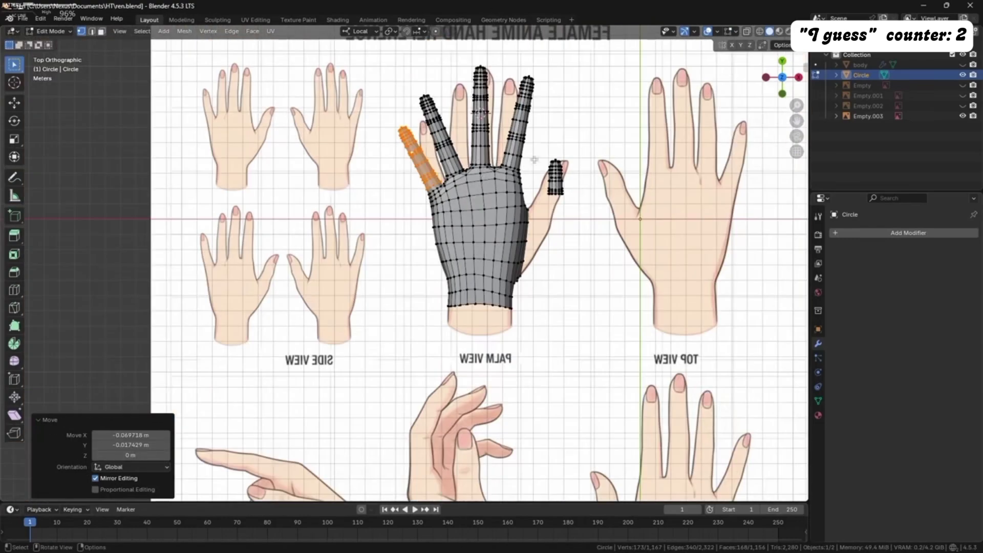
Relax the upper horizontal vertex path between the index and middle finger bases with LoopTools
click(510, 154)
key(ctrl+KP_1)
scroll(521, 161, up, 10)
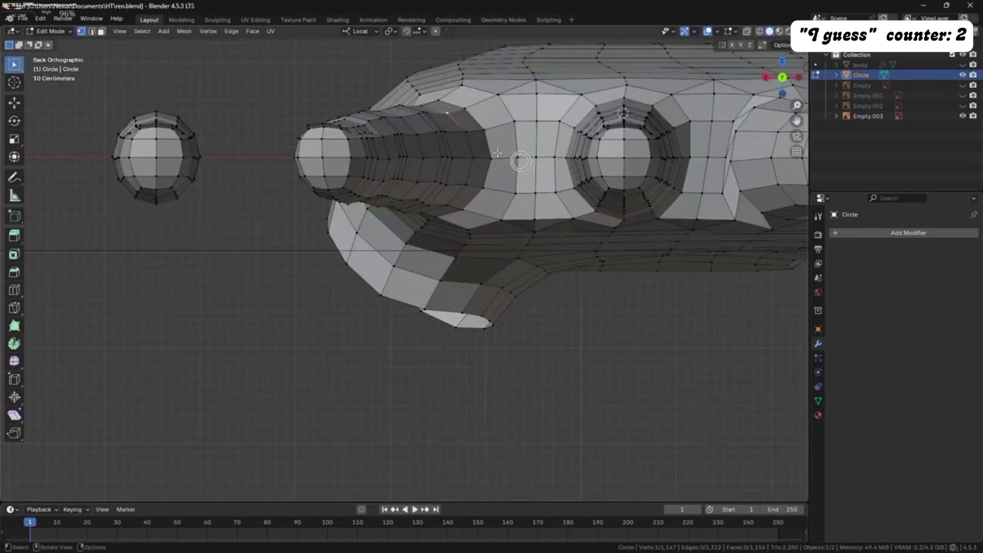
ctrl+click(574, 129)
click(485, 131)
ctrl+click(574, 130)
right_click(574, 131)
mouse_move(574, 131)
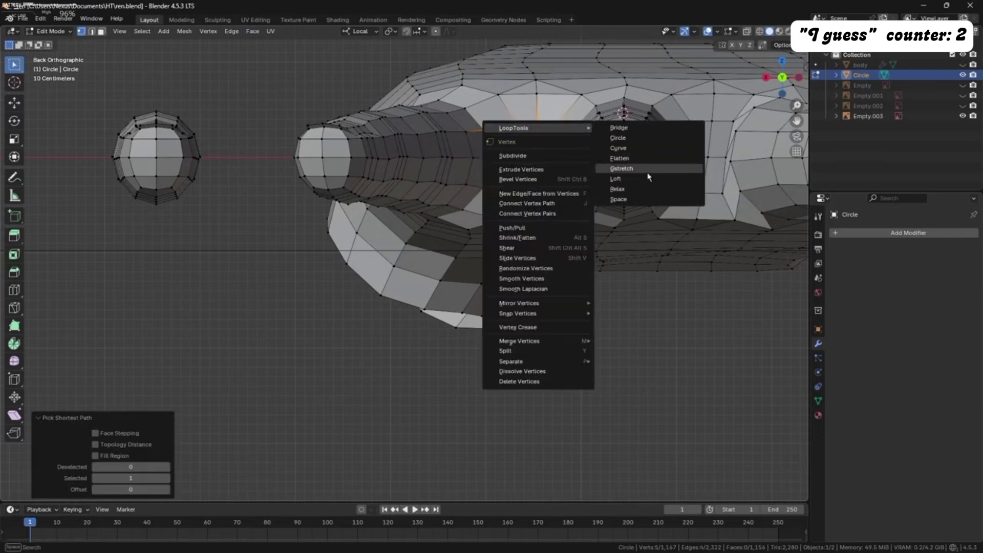
click(640, 189)
Relax the central and lower horizontal vertex paths between the index and middle finger bases with LoopTools
click(491, 158)
ctrl+click(567, 159)
right_click(549, 160)
mouse_move(549, 160)
click(605, 220)
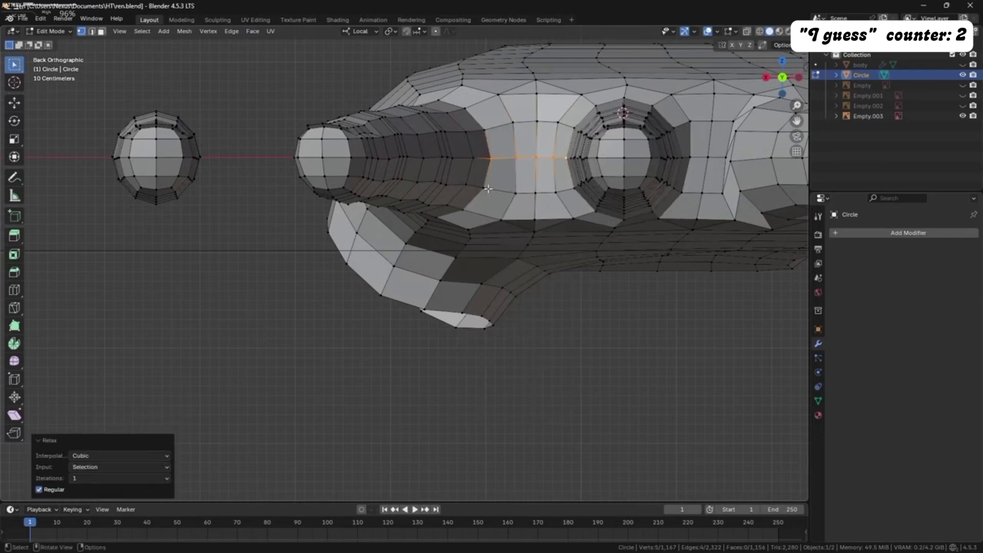
click(487, 189)
ctrl+click(575, 191)
right_click(575, 191)
mouse_move(589, 193)
click(638, 251)
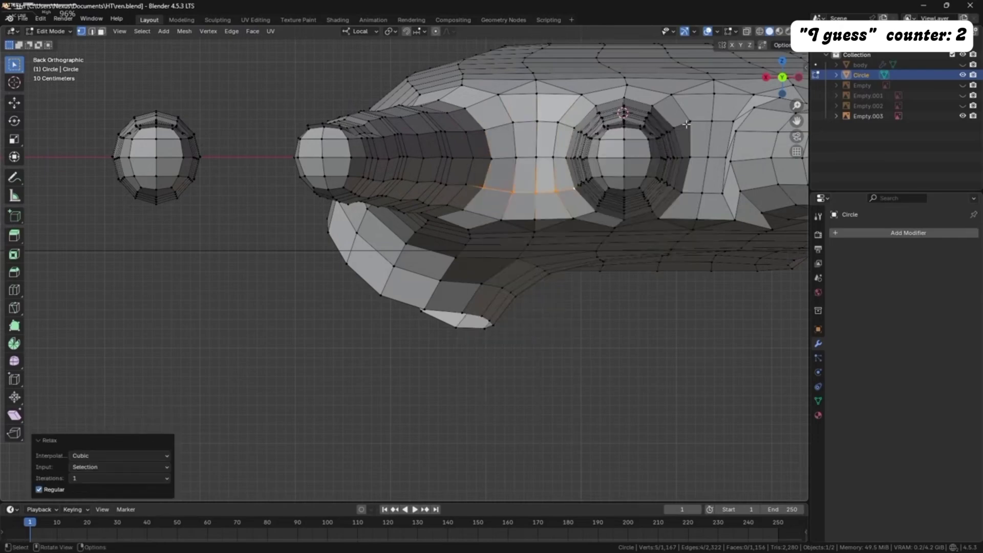
Relax the upper vertex path between the middle and ring finger bases with LoopTools
mouse_move(686, 124)
middle_down()
mouse_move(635, 125)
mouse_move(685, 125)
middle_up()
click(679, 130)
middle_drag(678, 131, 676, 130)
ctrl+click(723, 125)
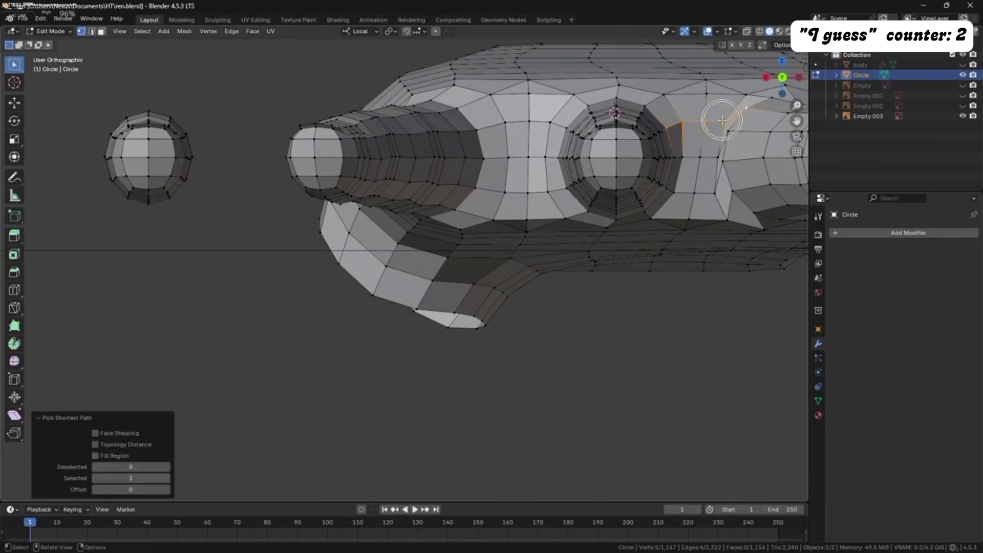
right_click(723, 124)
mouse_move(723, 125)
click(785, 183)
Relax the central and lower vertex paths between the middle and ring finger bases with LoopTools
mouse_move(745, 163)
middle_down()
mouse_move(661, 159)
mouse_move(742, 155)
middle_up()
click(661, 160)
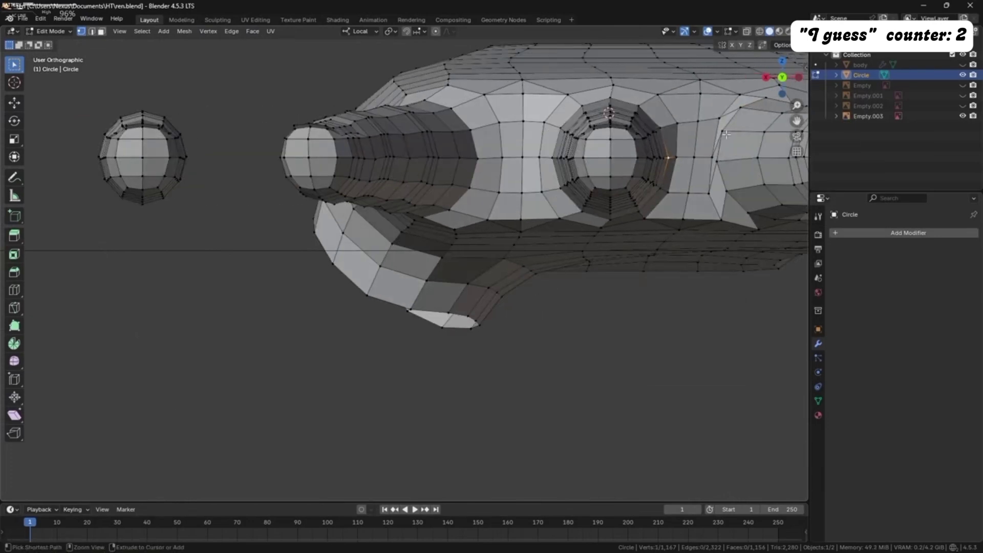
ctrl+click(723, 134)
right_click(743, 156)
mouse_move(747, 159)
mouse_move(694, 175)
middle_down()
mouse_move(652, 178)
mouse_move(698, 180)
middle_up()
click(656, 183)
ctrl+click(712, 163)
right_click(712, 167)
mouse_move(718, 168)
click(769, 228)
Relax the upper vertex path between the ring finger and pinky bases with LoopTools
middle_drag(706, 225, 478, 222)
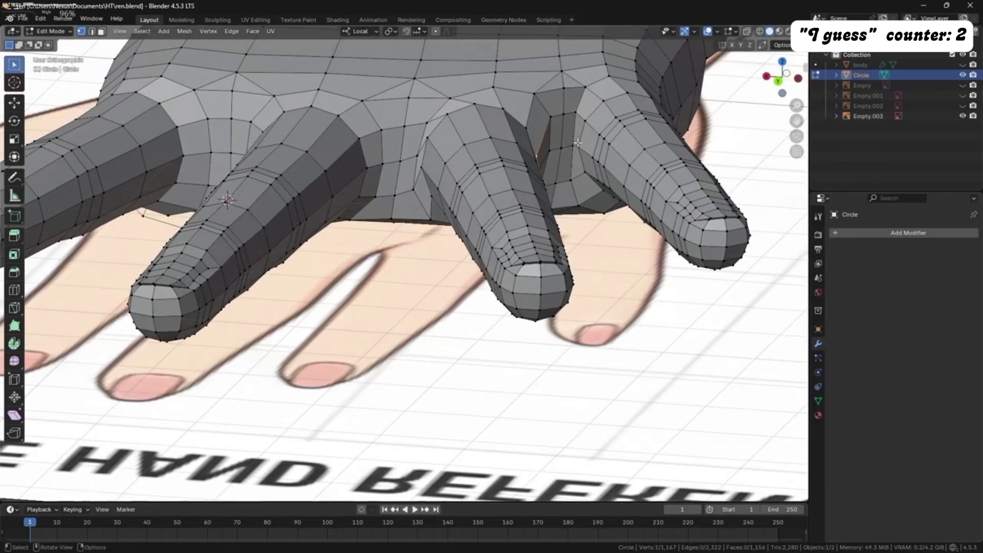
ctrl+click(579, 145)
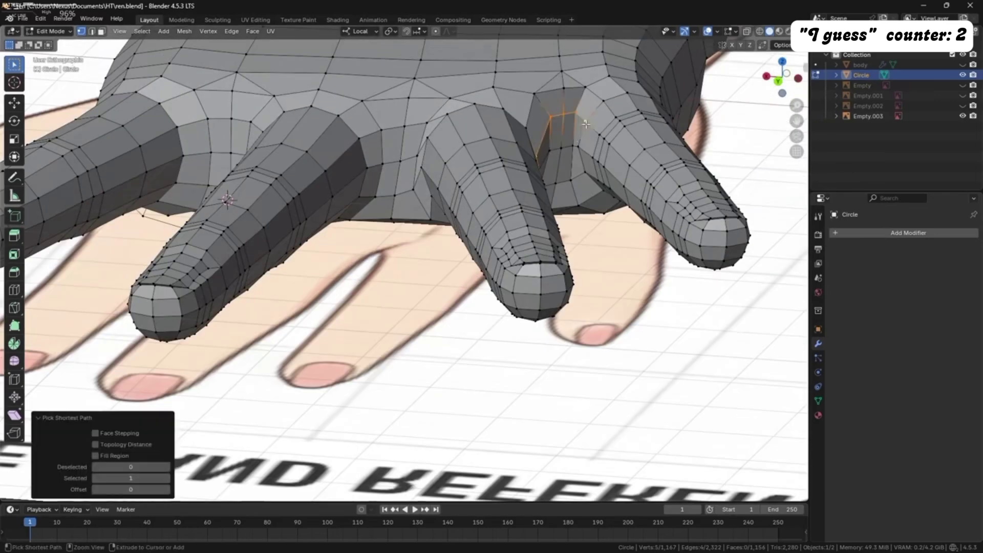
middle_drag(624, 150, 604, 154)
right_click(604, 155)
mouse_move(605, 156)
click(657, 215)
Relax the two remaining lower vertex paths between the ring finger and pinky bases with LoopTools
click(528, 180)
middle_drag(537, 171, 538, 198)
ctrl+click(582, 154)
right_click(582, 154)
click(637, 215)
click(496, 200)
ctrl+click(572, 170)
right_click(595, 217)
mouse_move(596, 217)
click(661, 278)
key(KP_7)
scroll(600, 245, down, 6)
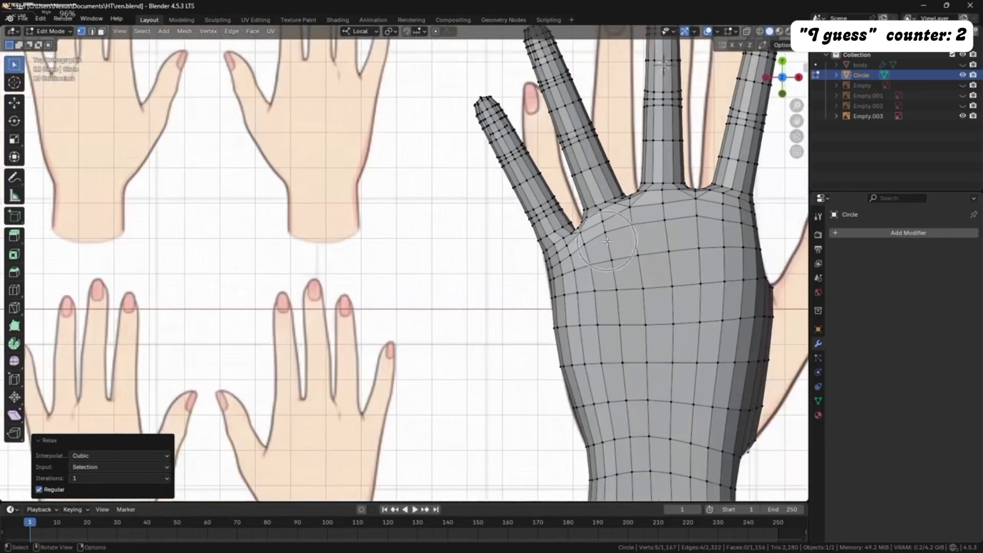
shift+middle_drag(599, 244, 395, 185)
scroll(394, 183, down, 4)
key(ctrl+KP_1)
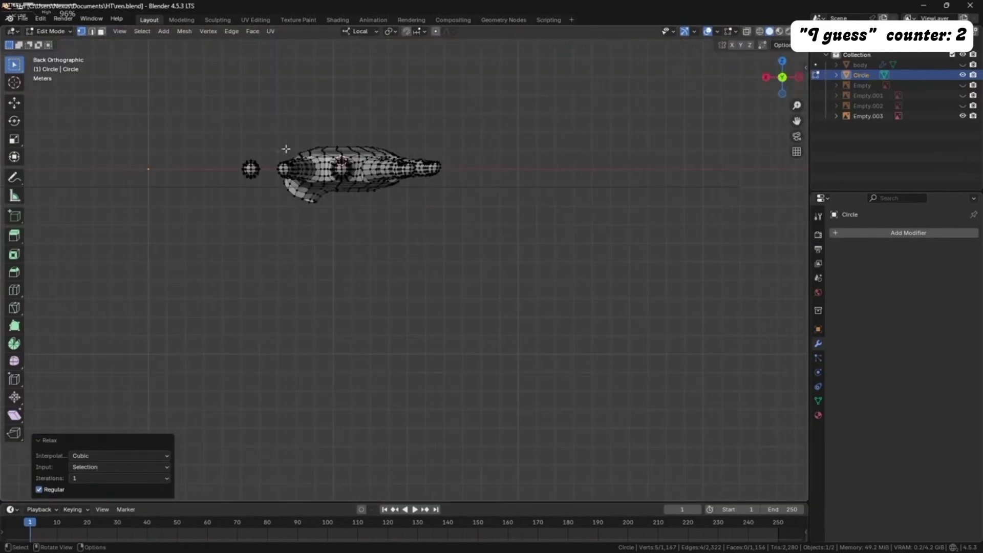
Select the whole index finger by growing the selection from its tip vertex and make it a sculpt face set
scroll(288, 163, up, 10)
click(250, 168)
key(ctrl+KP_Add)
key(ctrl+KP_Add)
key(ctrl+KP_Add)
key(ctrl+KP_Add)
key(ctrl+KP_Add)
key(ctrl+KP_Add)
key(ctrl+KP_Add)
key(ctrl+KP_Add)
key(ctrl+KP_Add)
key(ctrl+KP_Add)
key(ctrl+KP_Add)
key(ctrl+KP_Add)
key(ctrl+KP_Add)
key(ctrl+KP_Add)
key(ctrl+KP_Add)
key(ctrl+KP_Add)
key(ctrl+KP_Add)
key(ctrl+KP_Add)
key(ctrl+KP_Add)
key(ctrl+KP_Add)
key(KP_7)
scroll(342, 184, down, 7)
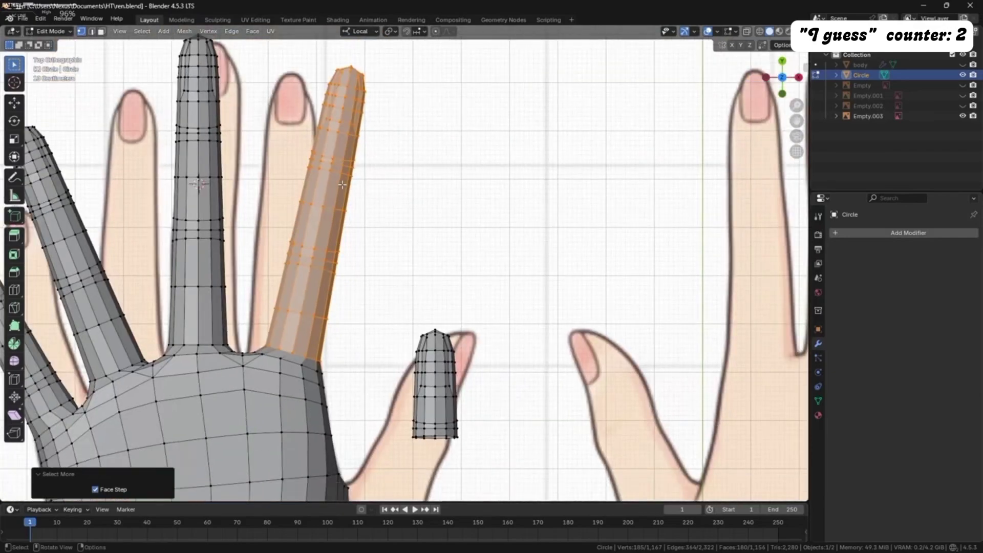
key(ctrl+Tab)
click(350, 233)
key(q)
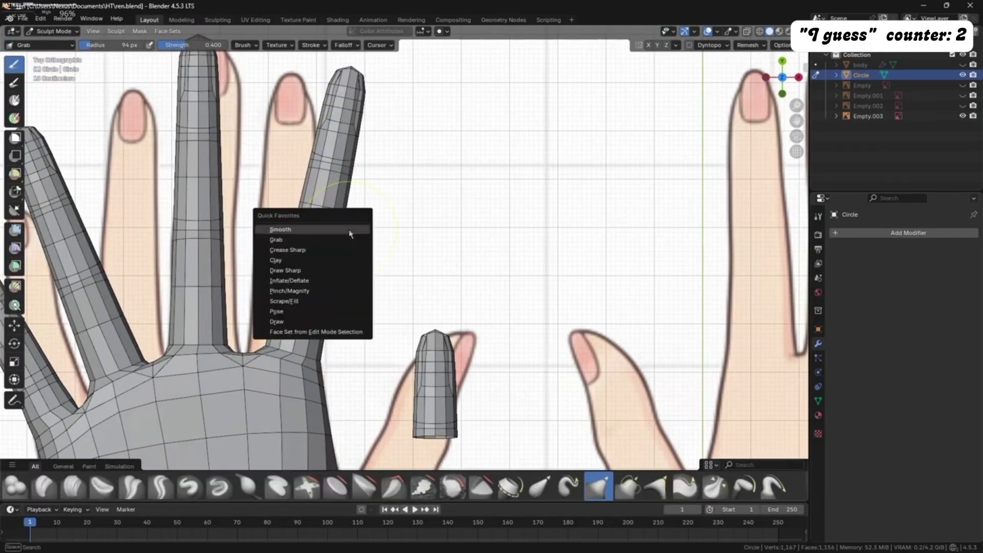
click(330, 331)
Grow a selection from the middle fingertip to the finger's base and create a face set from it
key(ctrl+Tab)
click(360, 340)
key(ctrl+KP_1)
click(457, 194)
key(KP_8)
key(ctrl+KP_Add)
key(ctrl+KP_Add)
key(ctrl+KP_Add)
key(ctrl+KP_Add)
key(ctrl+KP_Add)
key(ctrl+KP_Add)
key(ctrl+KP_Add)
key(ctrl+KP_Add)
key(ctrl+KP_Add)
key(ctrl+KP_Add)
key(ctrl+KP_Add)
key(ctrl+KP_Add)
key(ctrl+KP_Add)
key(ctrl+KP_Add)
key(ctrl+KP_Add)
key(ctrl+KP_Add)
key(ctrl+KP_Add)
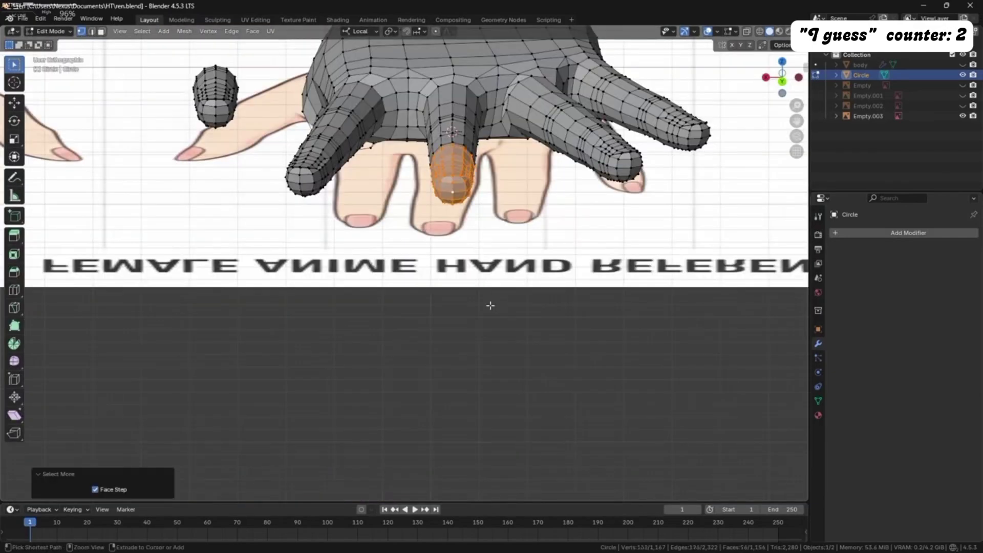
key(ctrl+Tab)
click(490, 327)
key(q)
click(507, 255)
Grow a selection over the ring finger from its tip and create a separate face set from it
key(ctrl+Tab)
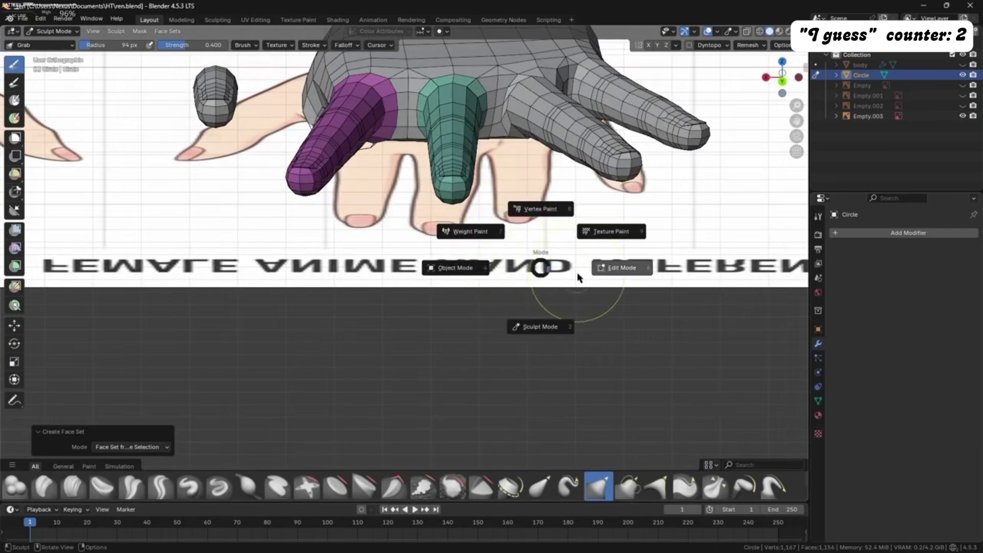
click(601, 270)
click(634, 163)
key(ctrl+KP_Add)
key(ctrl+KP_Add)
key(ctrl+KP_Add)
key(ctrl+KP_Add)
key(ctrl+KP_Add)
key(ctrl+KP_Add)
key(ctrl+KP_Add)
key(ctrl+KP_Add)
key(ctrl+KP_Add)
key(ctrl+KP_Add)
key(ctrl+KP_Add)
key(ctrl+KP_Add)
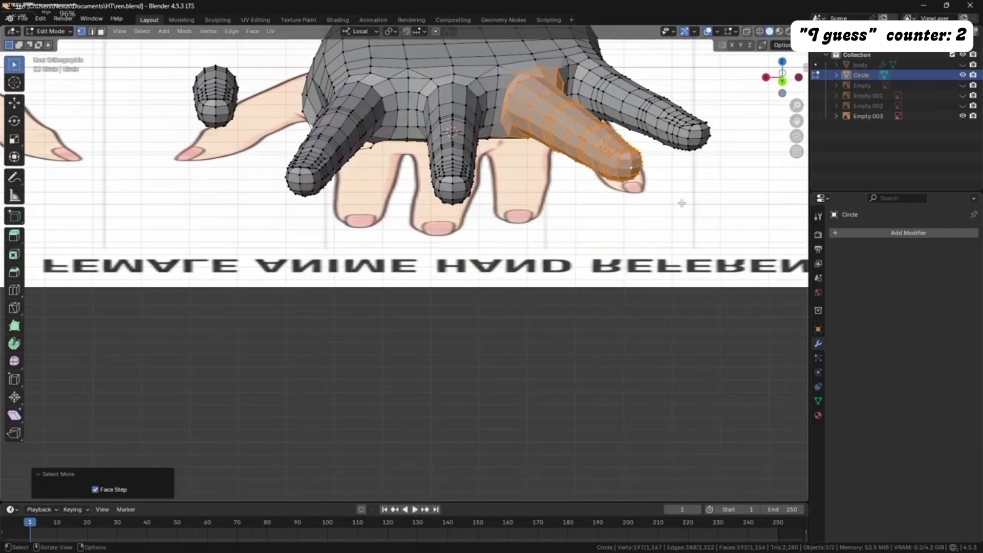
key(KP_8)
key(KP_8)
shift+middle_drag(682, 203, 542, 292)
key(KP_2)
key(KP_2)
key(ctrl+Tab)
click(589, 381)
key(q)
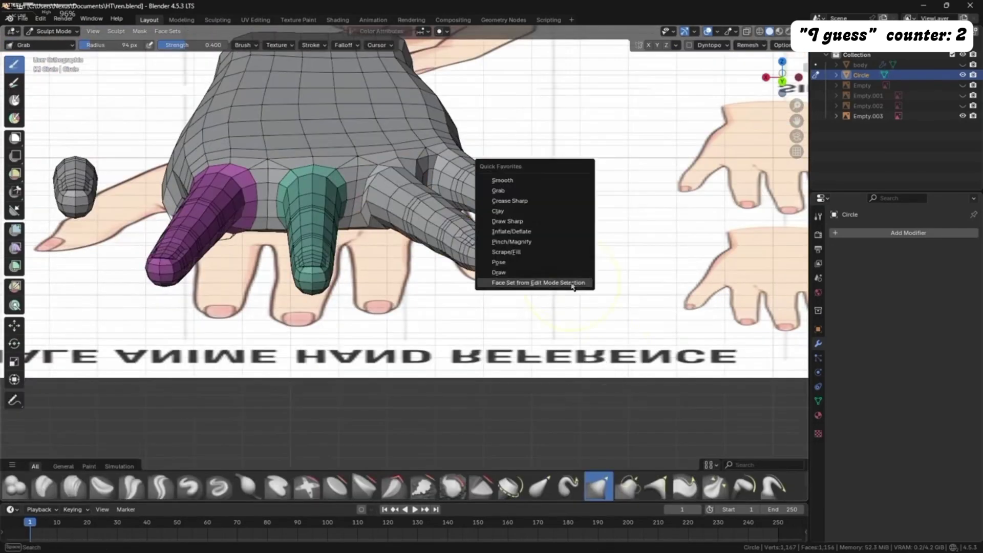
click(572, 287)
Grow a selection over the pinky from its tip and create a face set from the selection
key(ctrl+Tab)
click(610, 215)
click(561, 229)
key(ctrl+KP_Add)
key(ctrl+KP_Add)
key(ctrl+KP_Add)
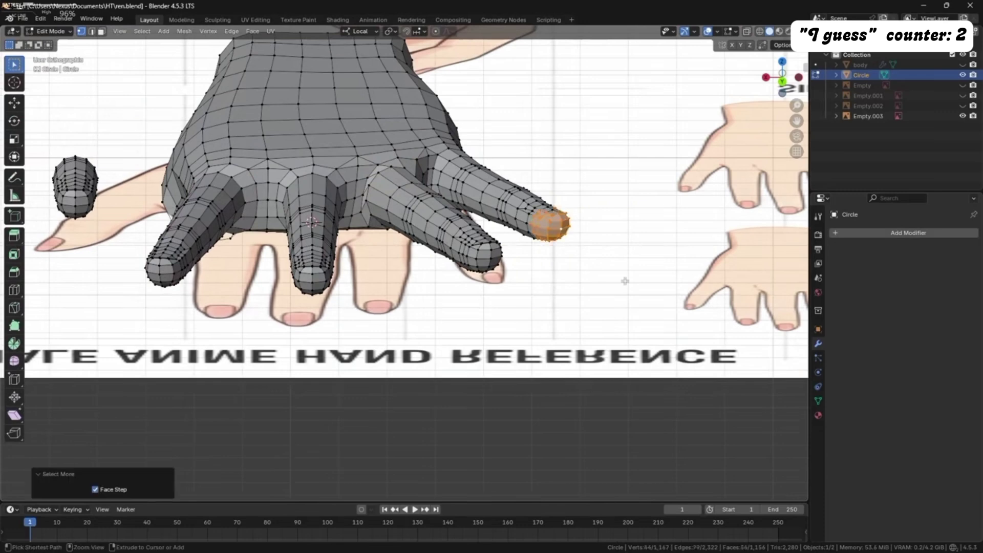
key(ctrl+KP_Add)
key(ctrl+KP_Add)
key(ctrl+KP_Add)
key(ctrl+KP_Add)
key(ctrl+KP_Add)
key(ctrl+KP_Add)
key(ctrl+Tab)
click(585, 286)
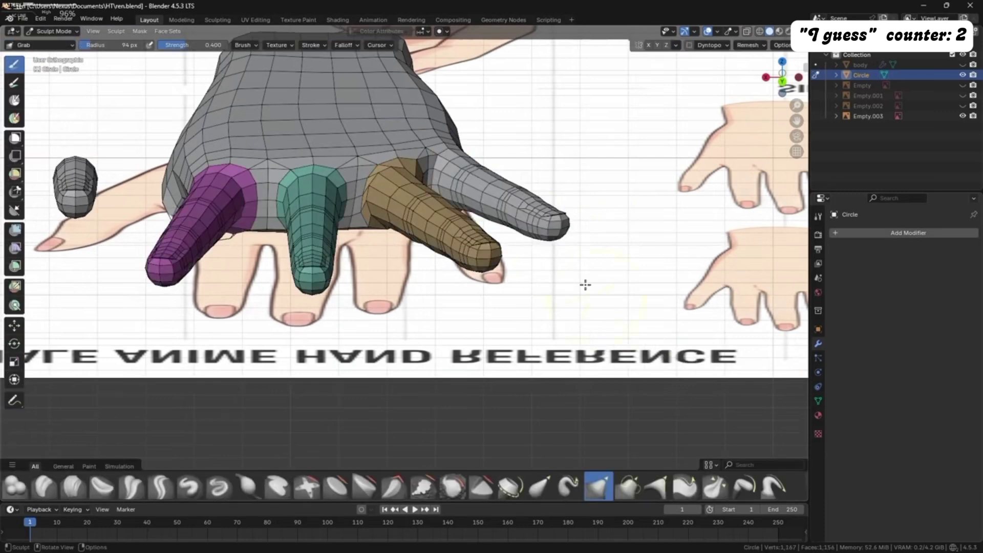
key(q)
click(536, 253)
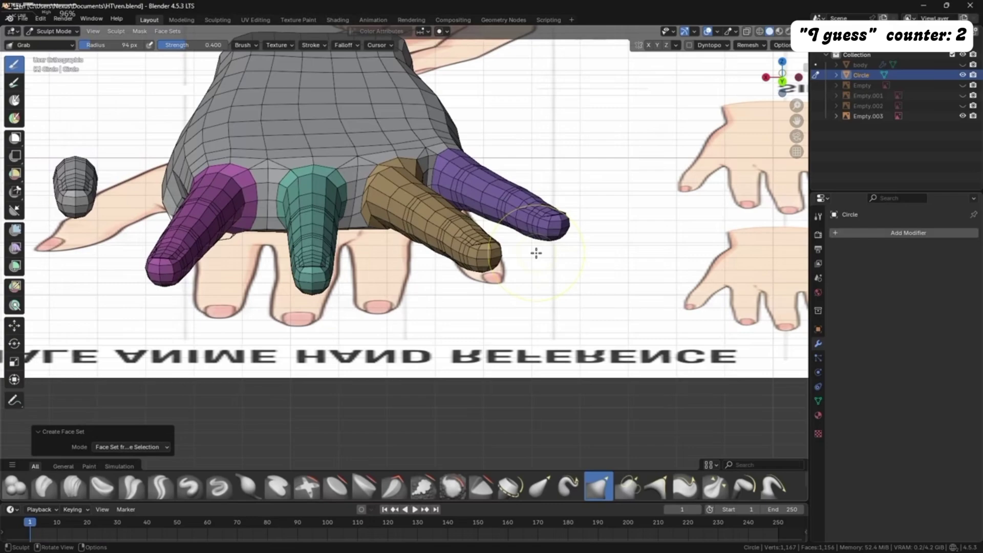
Return to Edit Mode in top view and select all linked geometry of the detached thumb
key(KP_7)
key(ctrl+Tab)
click(578, 248)
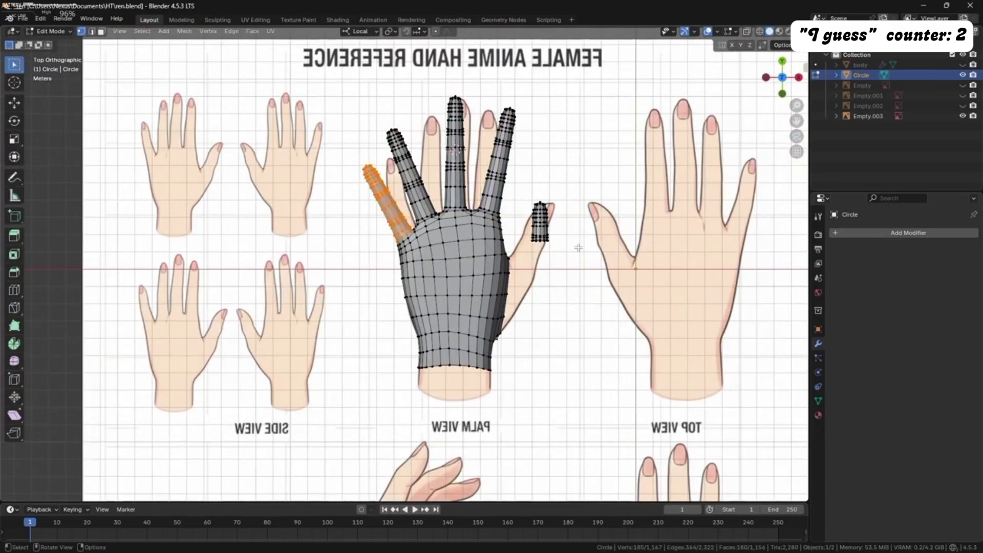
scroll(540, 220, up, 2)
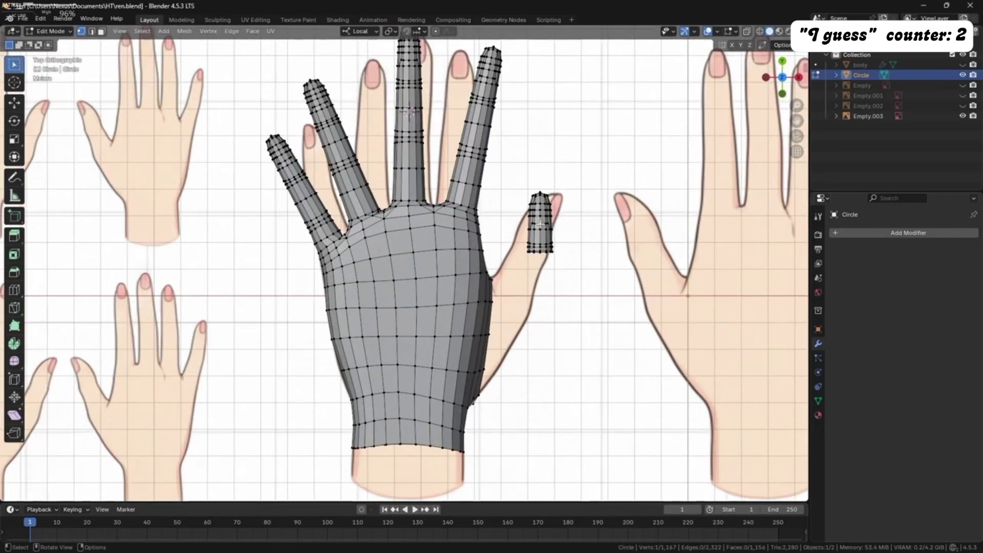
key(l)
key(s)
click(563, 219)
key(r)
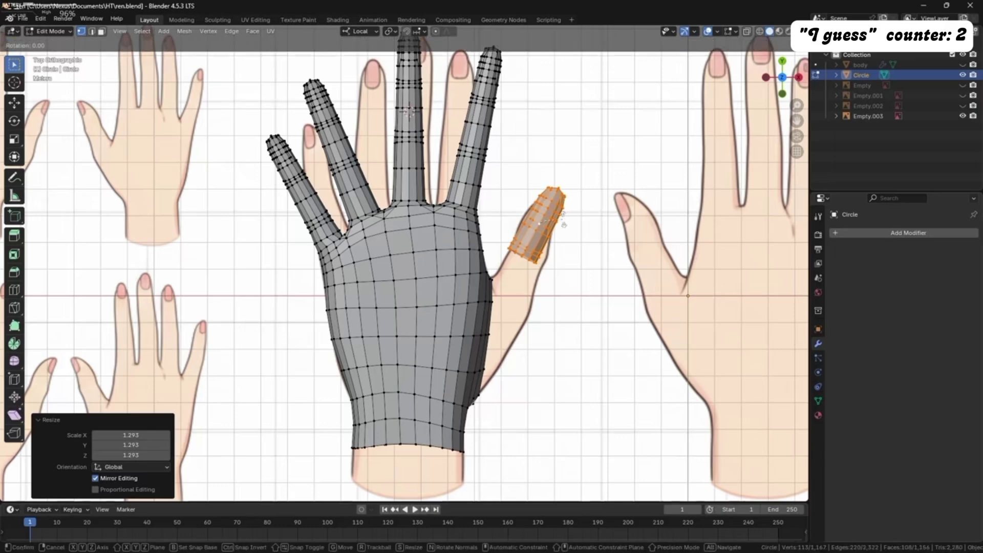
right_click(563, 218)
key(ctrl+z)
key(ctrl+z)
Scale the thumb up by about 1.353 and rotate it 60° about the Y axis
key(s)
click(571, 211)
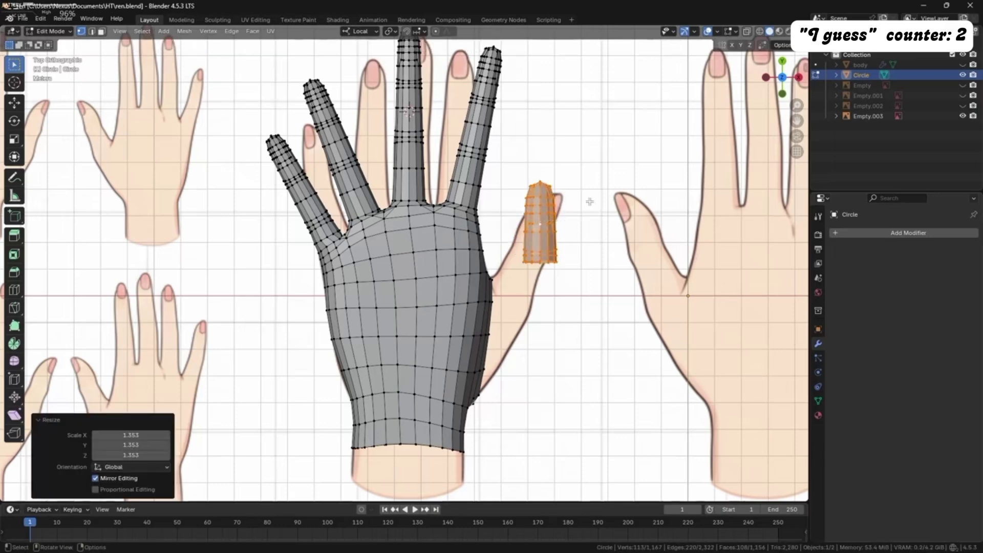
key(r)
key(y)
click(615, 219)
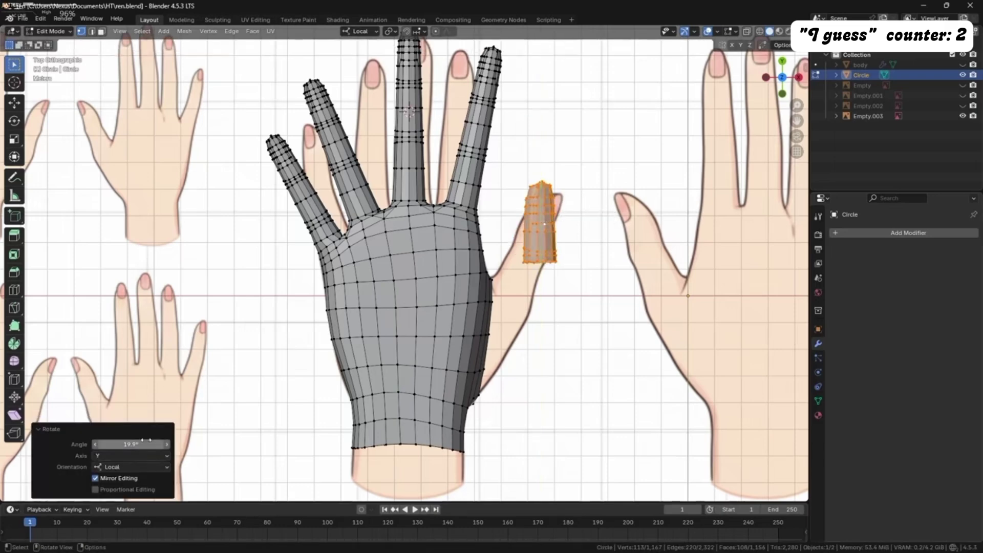
text(70)
key(Return)
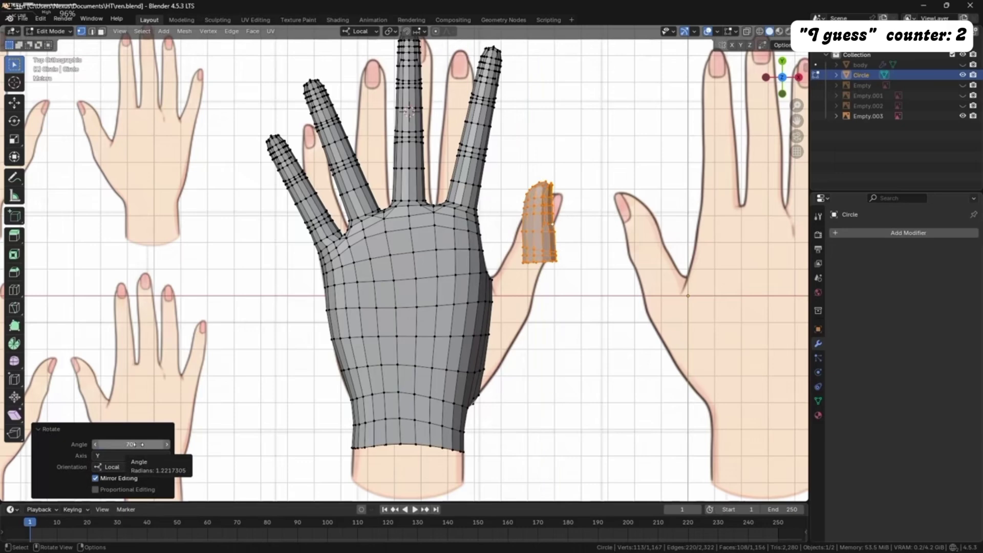
drag(134, 445, 131, 444)
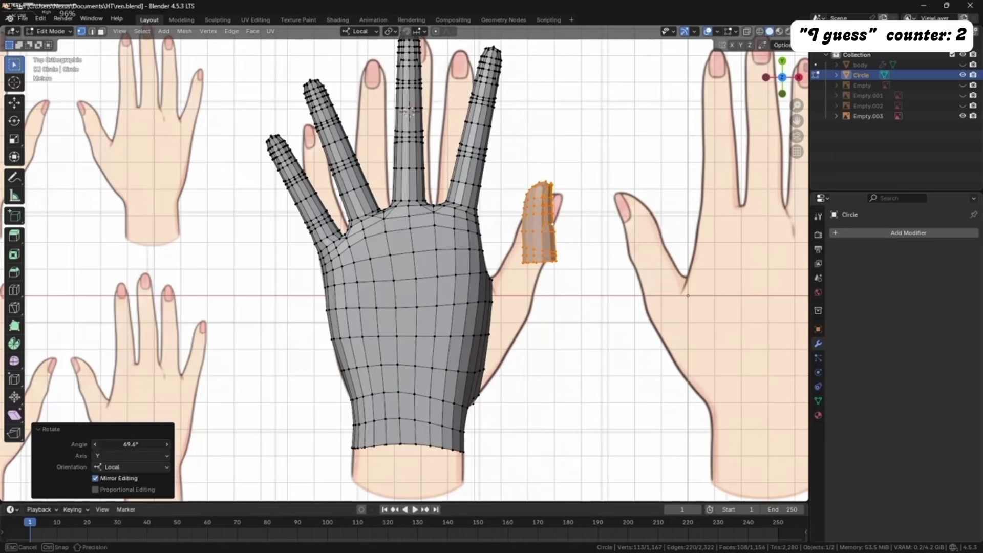
text(60)
key(Return)
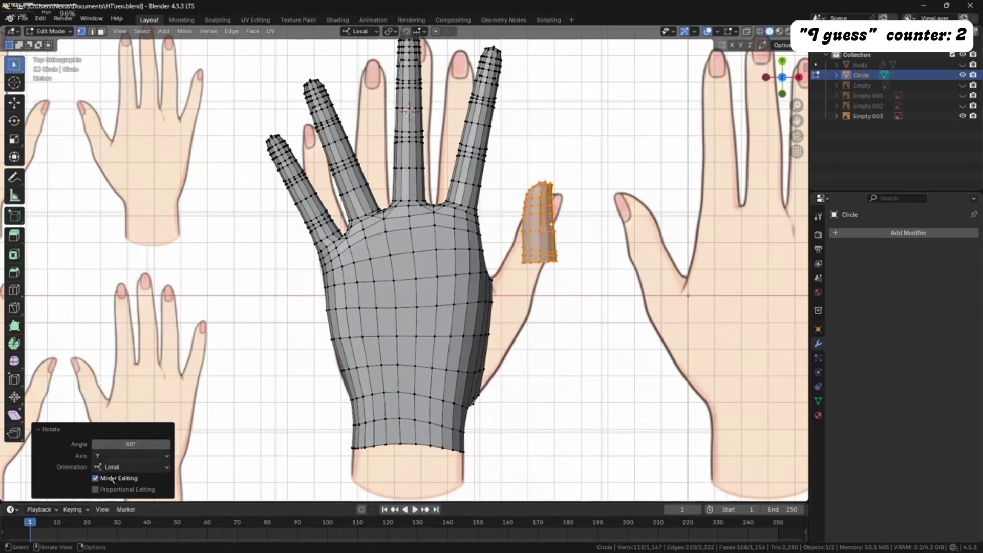
Rotate the thumb about its local Z axis and move it onto the reference thumb, checking alignment with see-through shading
key(r)
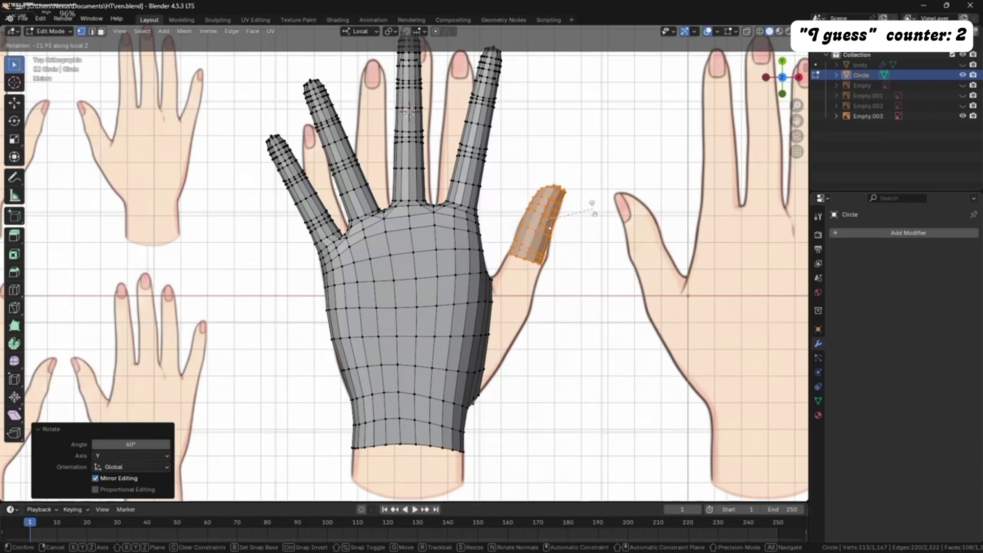
click(584, 207)
key(alt+z)
key(g)
click(593, 212)
click(589, 213)
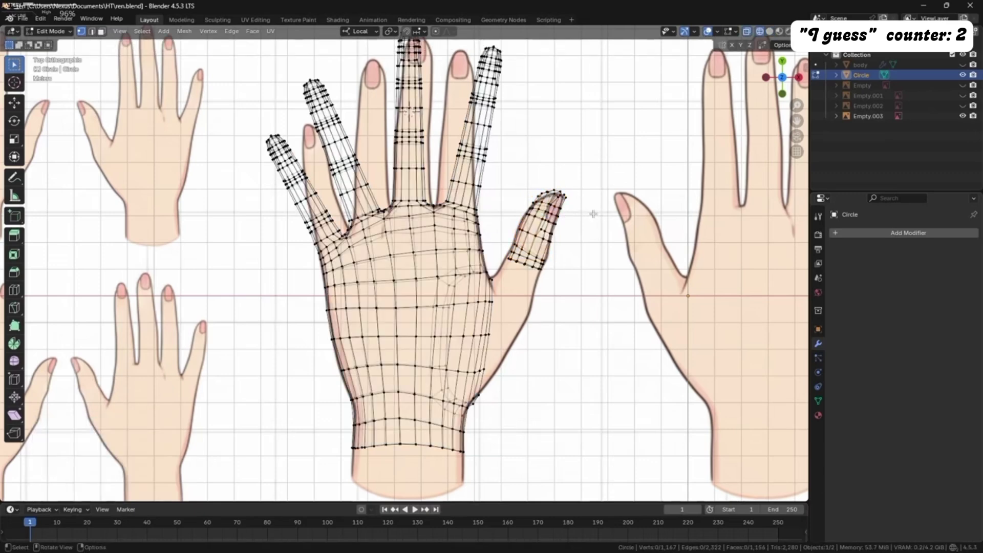
In the right side view, lower the linked thumb geometry about 2.54 m along local Z, below the palm
key(KP_3)
key(shift+z)
key(l)
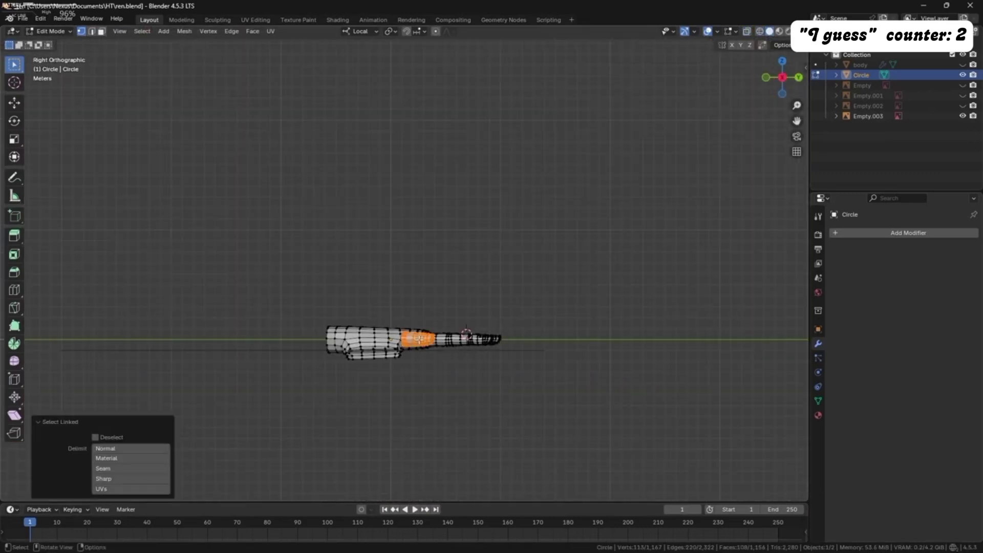
scroll(419, 340, up, 2)
key(g)
key(z)
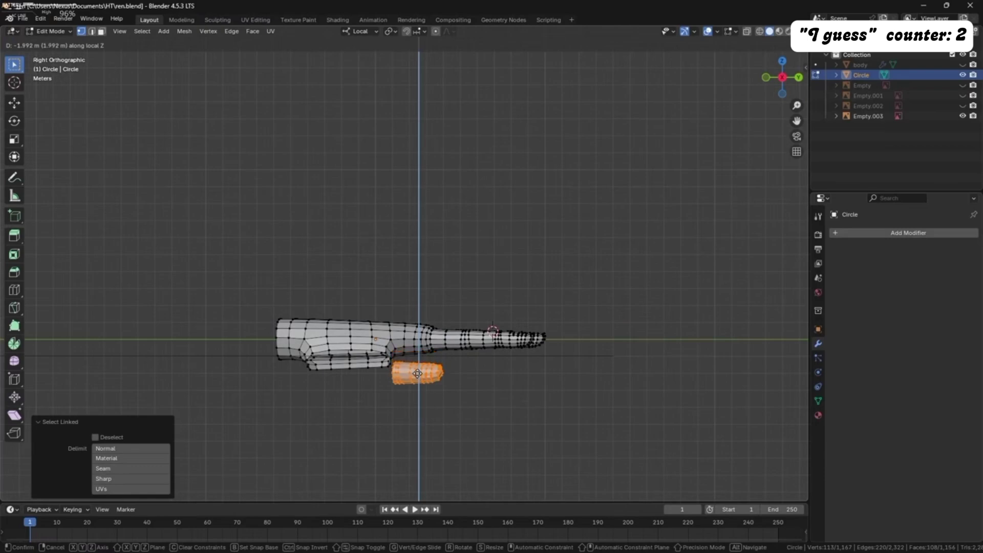
click(435, 385)
Rotate the thumb about -22.1° around local X and lower it another 0.21 m or so along local Z
key(r)
key(x)
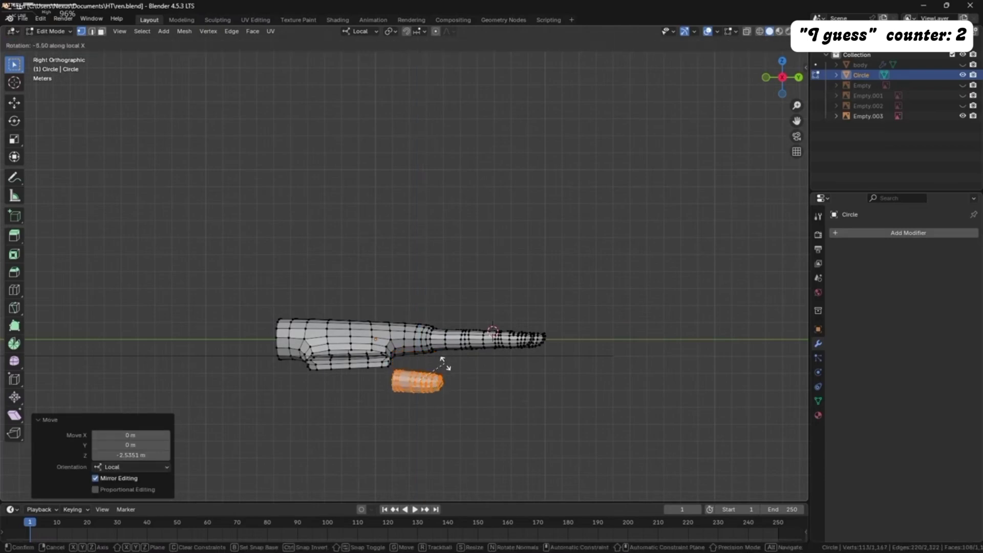
click(447, 374)
key(g)
key(z)
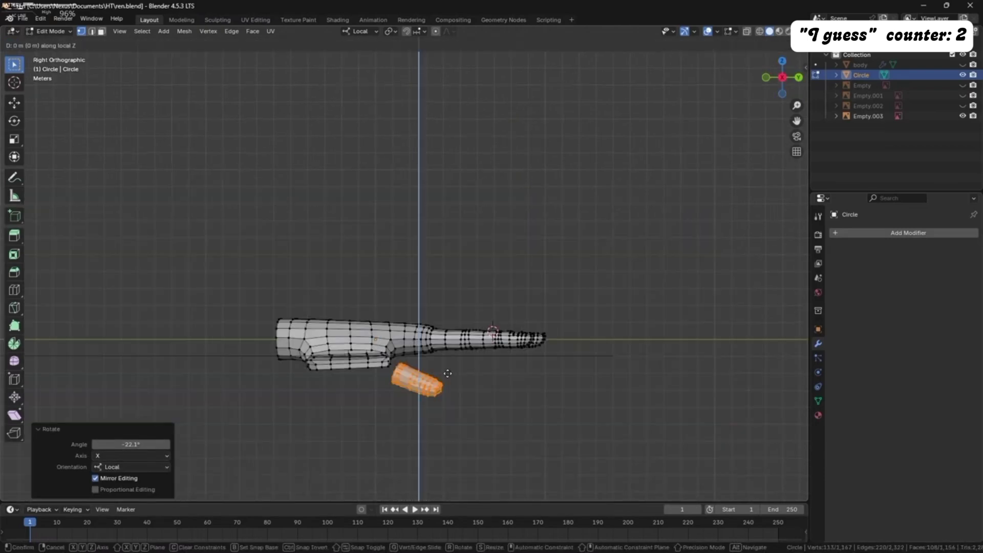
click(448, 378)
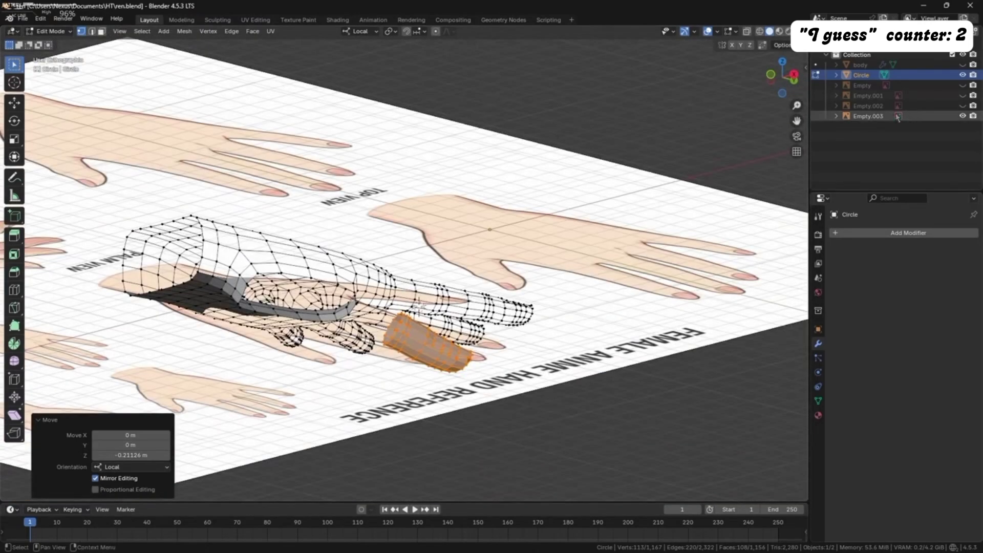
Hide the Empty.003 reference image and merge two vertex pairs at the wrist end of the palm's thumb opening
click(963, 116)
scroll(238, 303, up, 6)
click(233, 303)
shift+click(257, 319)
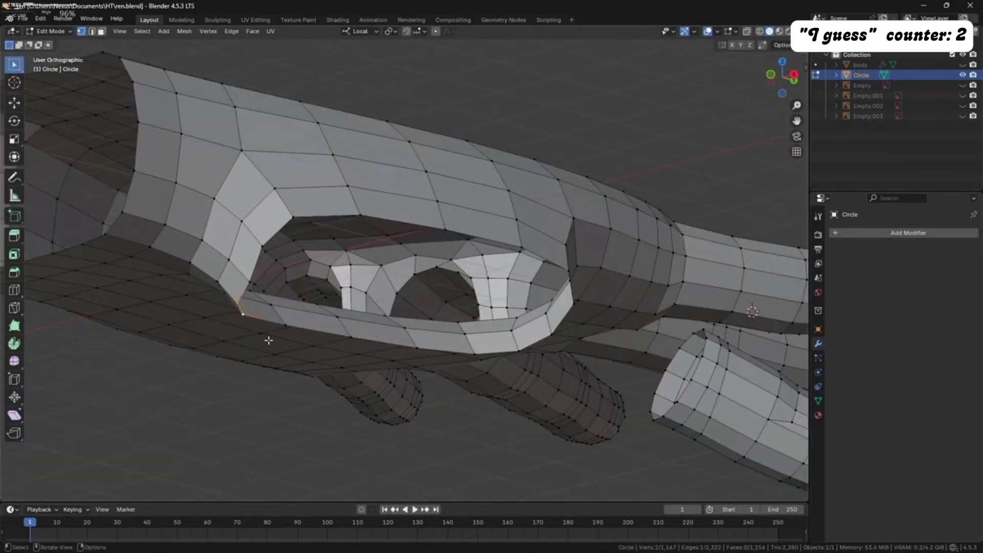
key(m)
click(268, 340)
shift+click(294, 212)
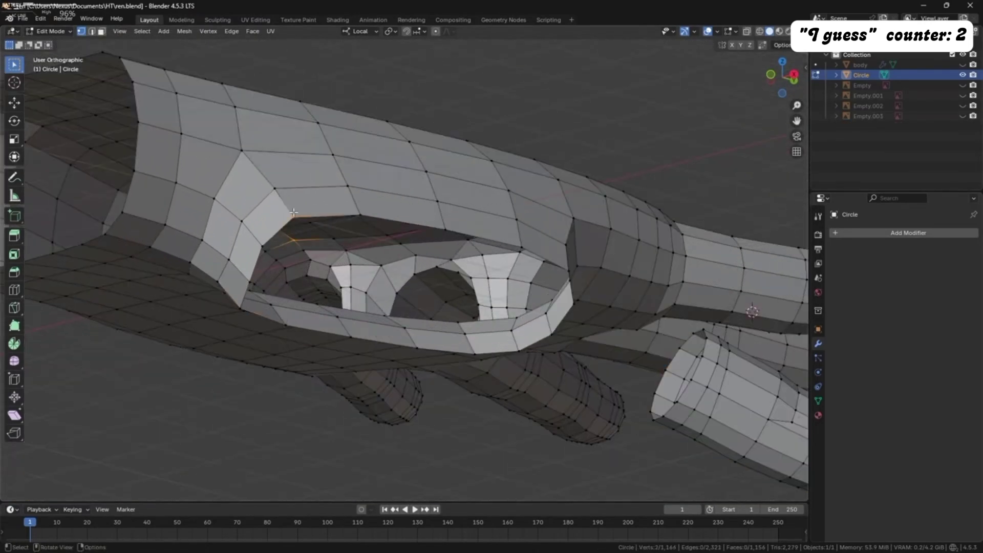
key(m)
click(299, 454)
middle_drag(553, 350, 497, 350)
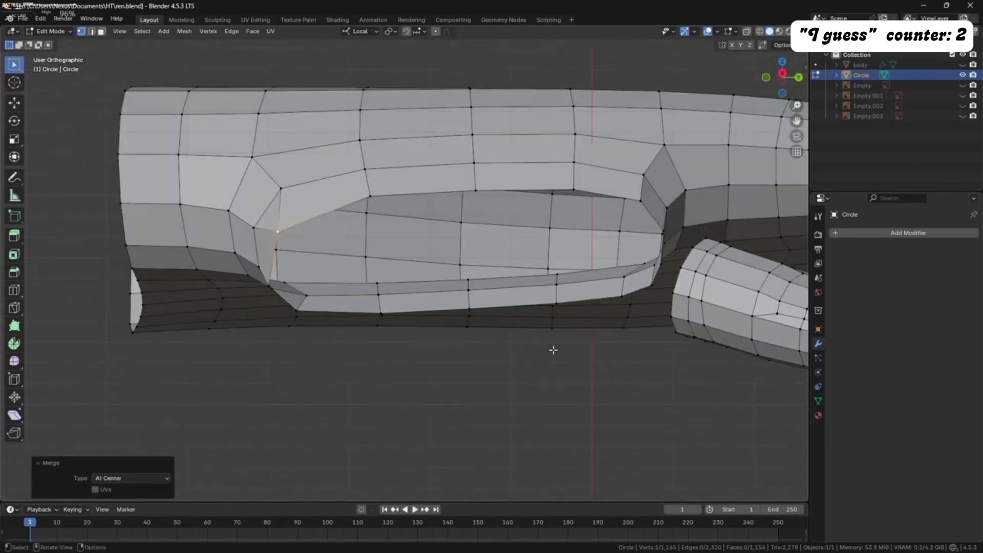
Merge two vertex pairs along the finger-side end of the palm's thumb opening
click(638, 200)
middle_drag(638, 201, 599, 202)
shift+click(672, 227)
key(m)
click(532, 392)
middle_drag(533, 435, 533, 373)
click(691, 297)
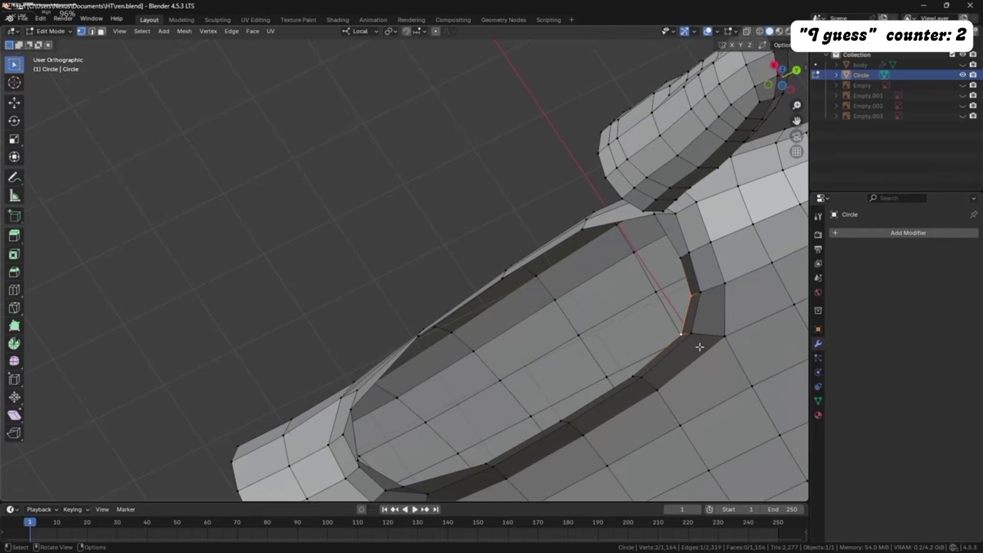
key(m)
click(657, 293)
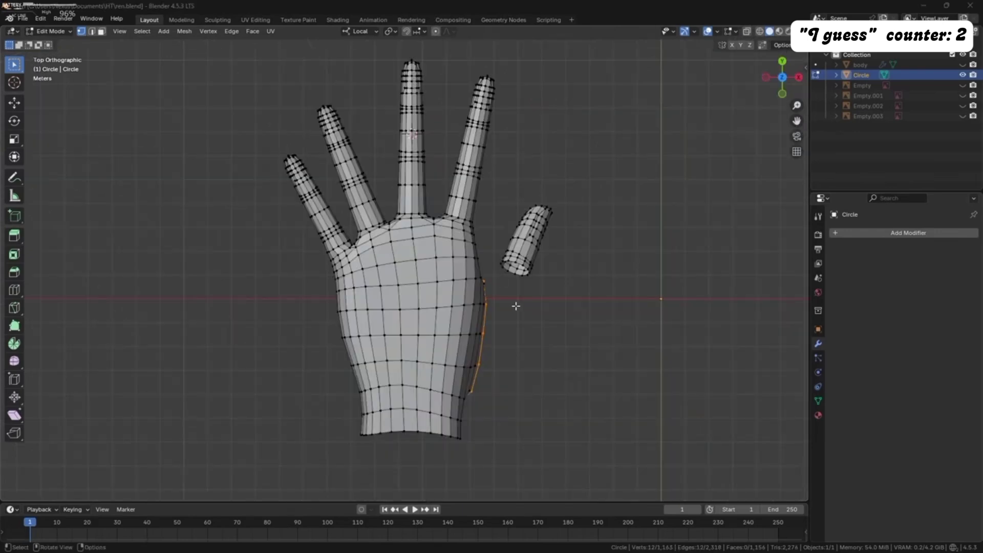
Extrude the boundary loop of the palm's thumb opening outward by about 0.36 m X, 0.32 m Y and -0.46 m Z
middle_drag(516, 306, 481, 343)
key(e)
click(476, 342)
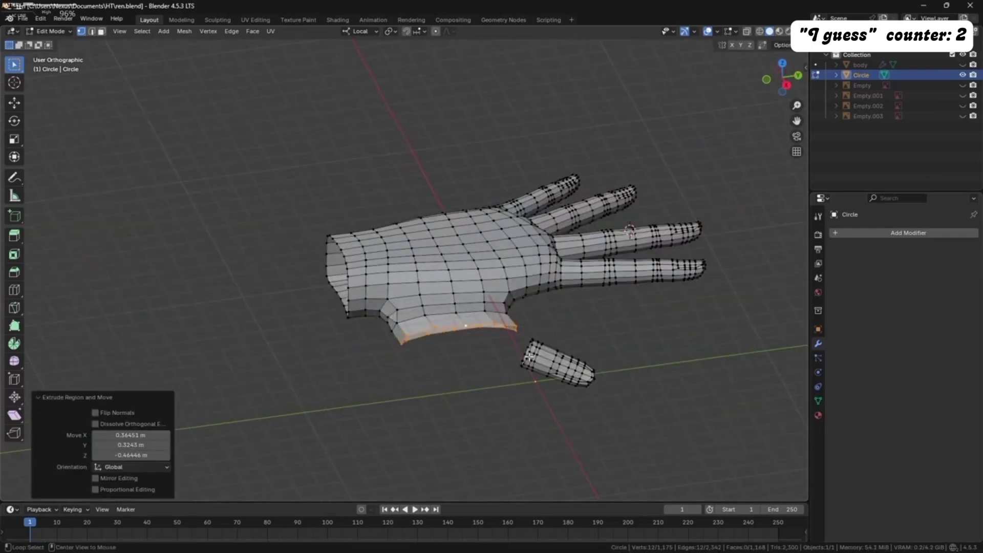
Bridge the extruded edge loop of the palm's thumb opening to the open base loop of the thumb
alt+shift+click(529, 357)
right_click(592, 343)
mouse_move(593, 288)
click(635, 287)
Add three unshifted loop cuts around the new bridge between the palm and the thumb
key(KP_1)
key(KP_8)
key(KP_8)
key(KP_8)
key(KP_8)
key(KP_8)
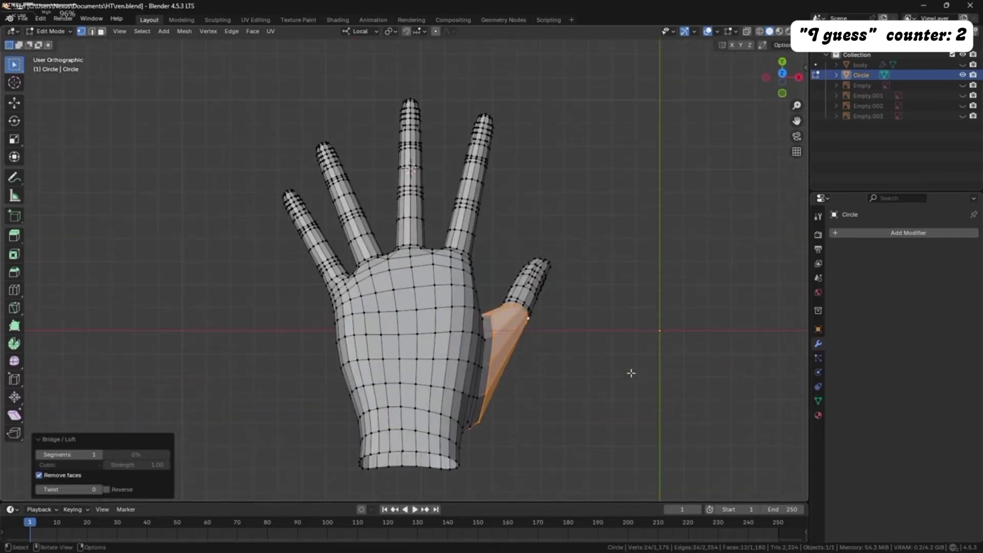
key(KP_8)
key(ctrl+r)
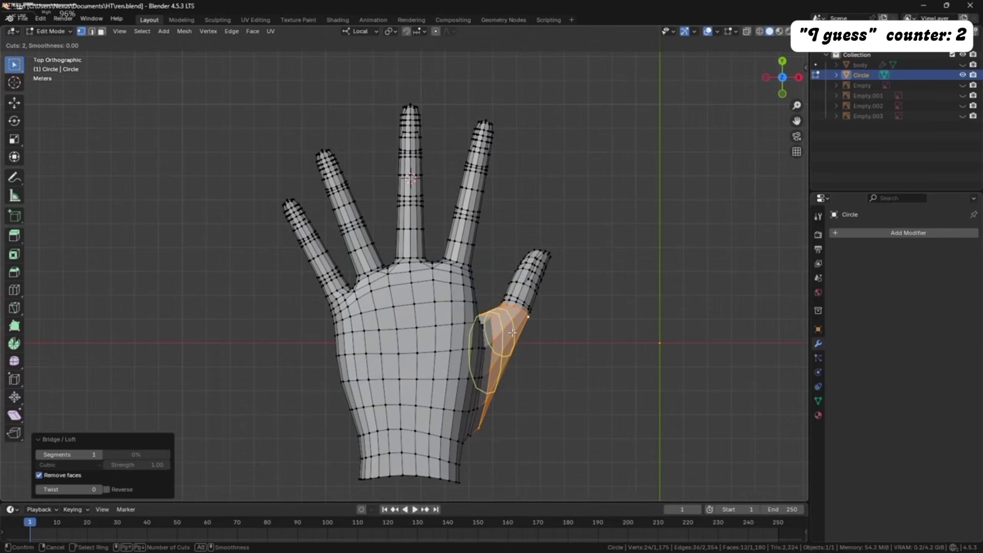
scroll(512, 333, up, 1)
click(512, 333)
right_click(512, 333)
Look straight down on the hand in Edit Mode with the Empty.003 reference image unhidden
key(KP_8)
key(KP_8)
key(KP_8)
key(KP_8)
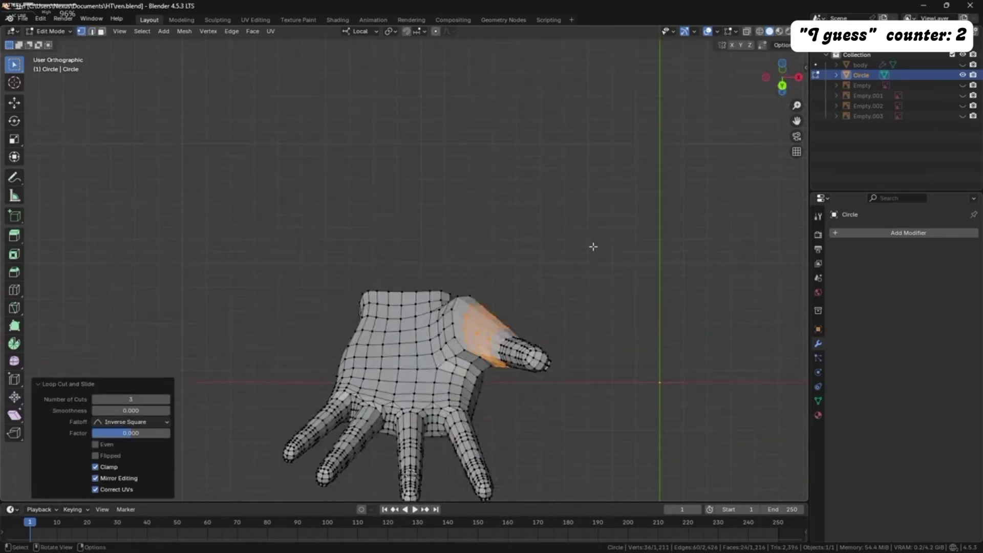
key(KP_7)
key(ctrl+Tab)
click(581, 235)
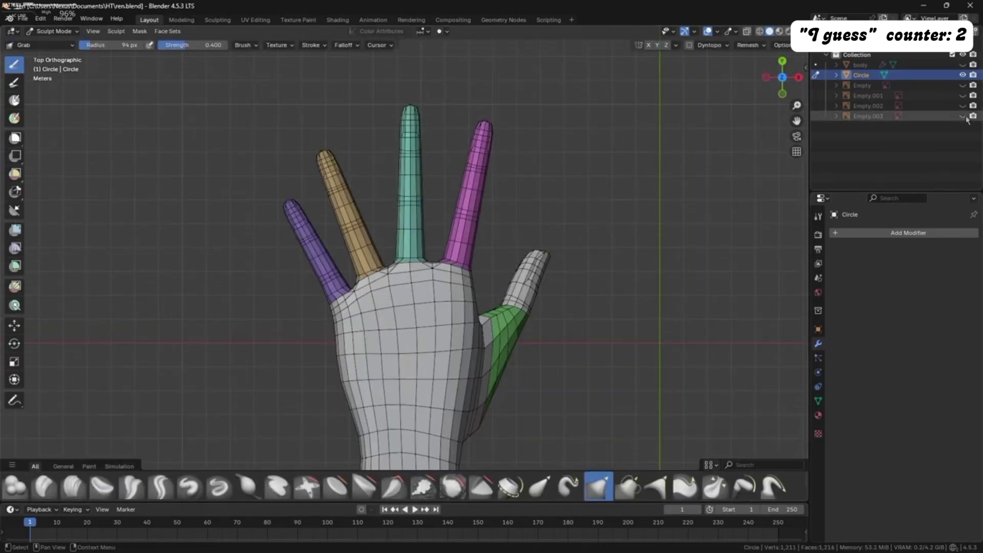
click(623, 316)
click(572, 312)
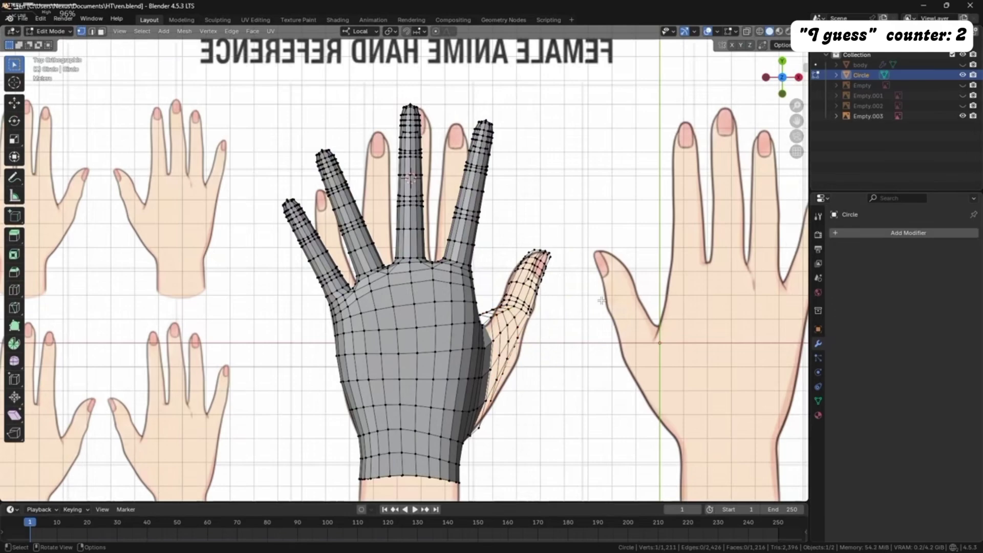
Lower the Empty.003 reference image beneath the hand by a little over 3 m along its local Z axis
key(KP_2)
key(KP_2)
key(KP_2)
key(KP_2)
key(KP_2)
key(ctrl+Tab)
click(628, 293)
click(627, 290)
key(g)
key(z)
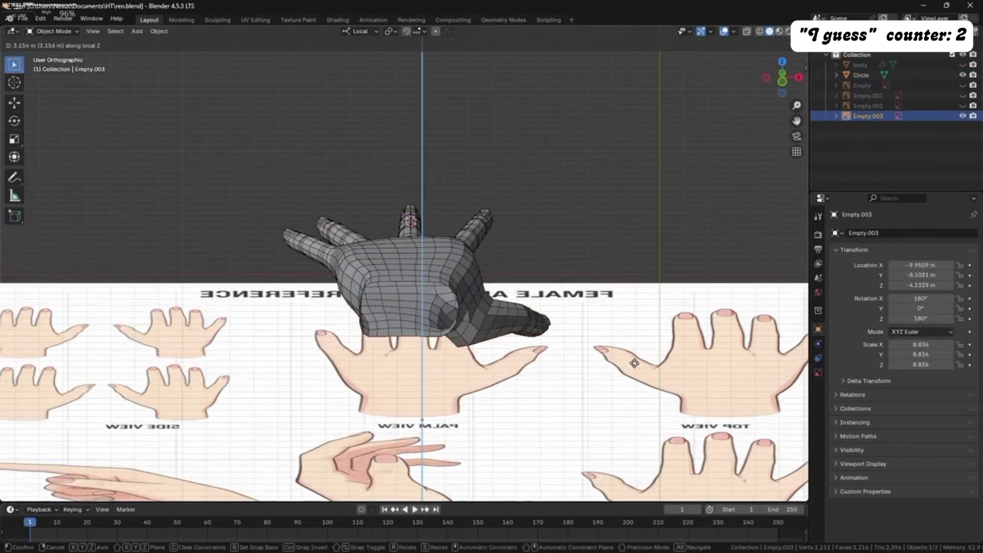
click(629, 375)
Sculpt the web between thumb and palm with the Grab brush to follow the palm-view reference outline
key(KP_7)
click(432, 275)
key(ctrl+Tab)
click(497, 222)
key(shift+z)
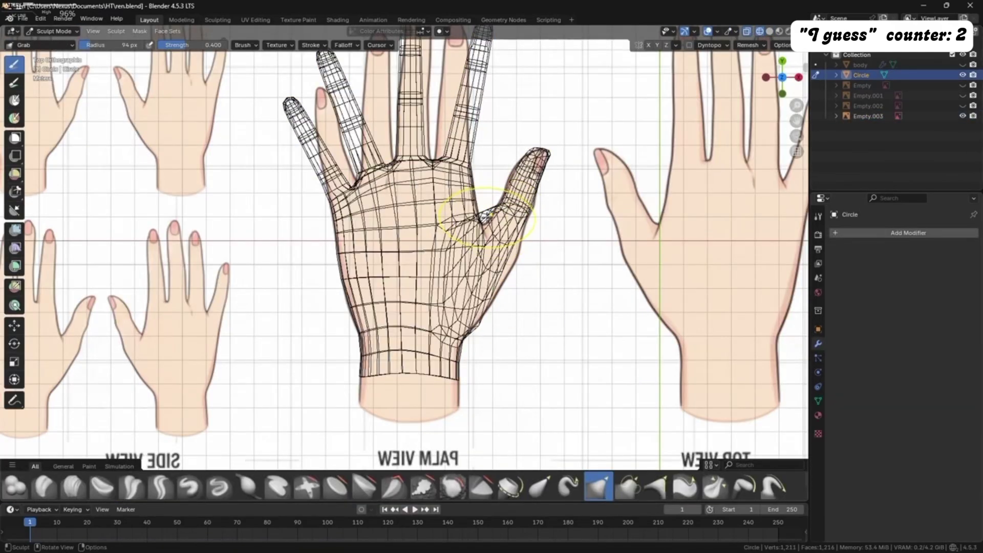
drag(486, 252, 499, 220)
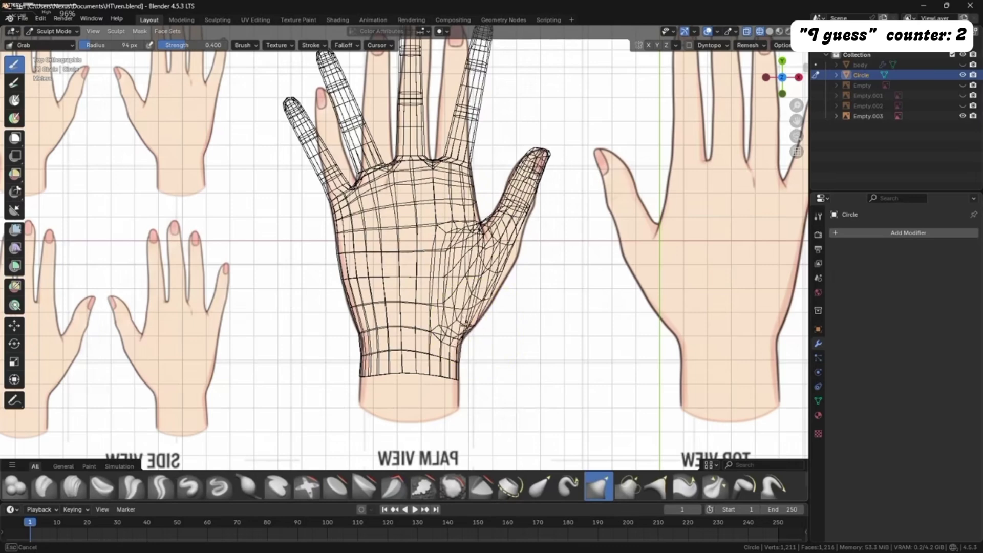
key(shift+z)
Refine the thumb's outer contour against the reference using the Grab brush with a 49 px radius
shift+middle_drag(526, 200, 505, 261)
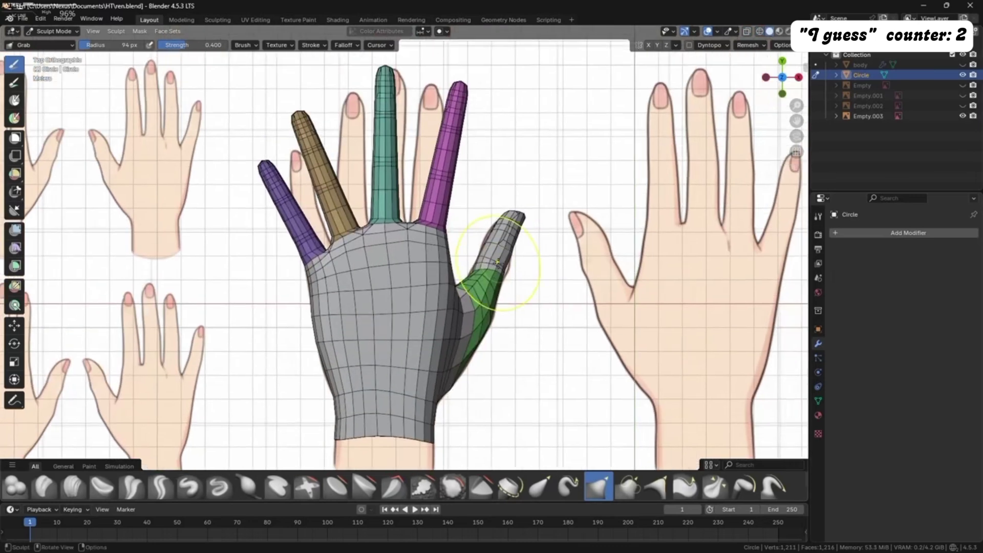
key(shift+z)
key(f)
click(518, 245)
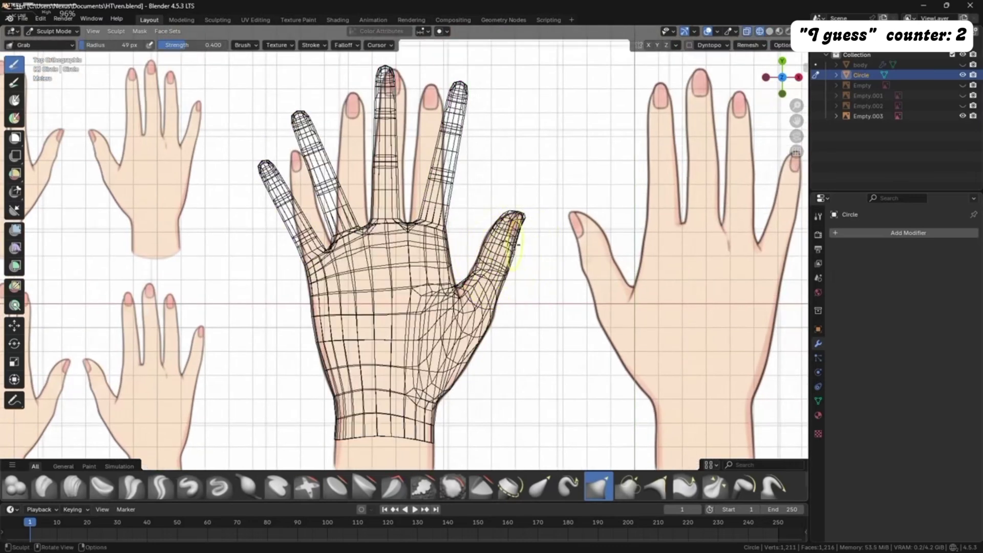
key(shift+z)
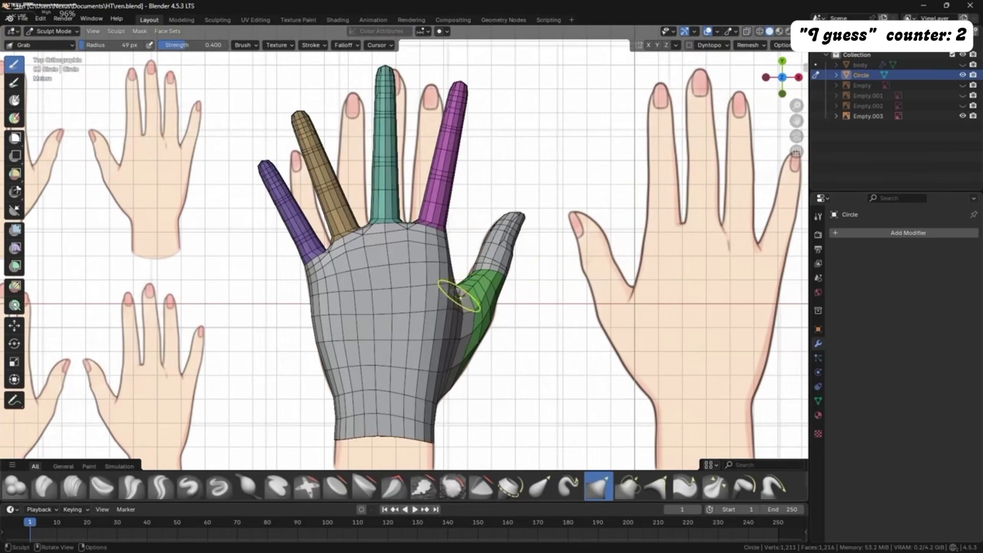
Hide the Empty.003 reference image and reshape the thumb's base with a 146 px Grab brush
key(f)
click(464, 290)
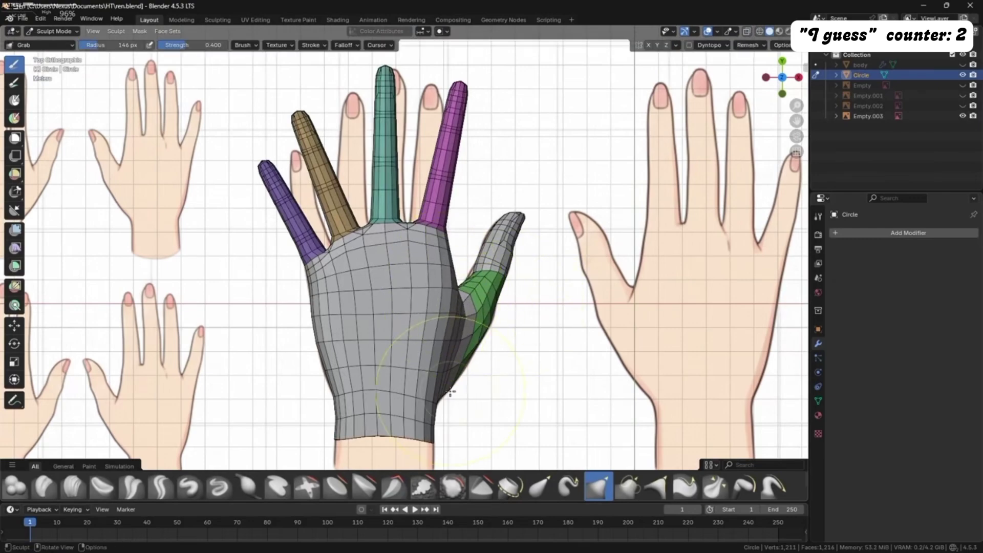
middle_drag(476, 344, 507, 266)
click(963, 117)
mouse_move(665, 338)
middle_down()
mouse_move(575, 346)
mouse_move(558, 335)
middle_up()
drag(483, 326, 482, 318)
Smooth the web between the thumb and index finger with a 101 px brush radius
middle_drag(443, 332, 499, 350)
key(f)
click(490, 310)
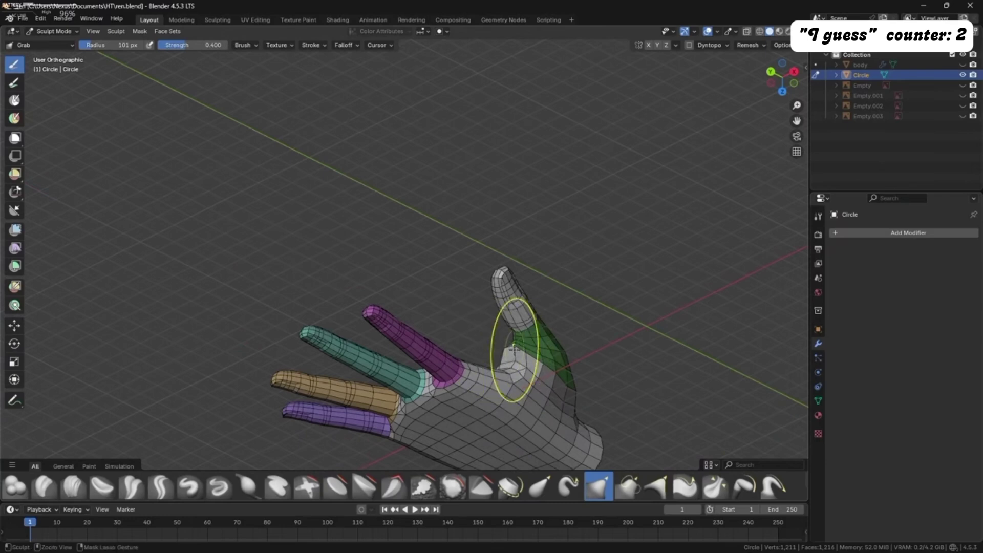
shift+drag(512, 356, 525, 353)
mouse_move(567, 377)
middle_down()
mouse_move(509, 286)
mouse_move(476, 309)
mouse_move(496, 290)
mouse_move(501, 311)
mouse_move(483, 340)
mouse_move(493, 307)
middle_up()
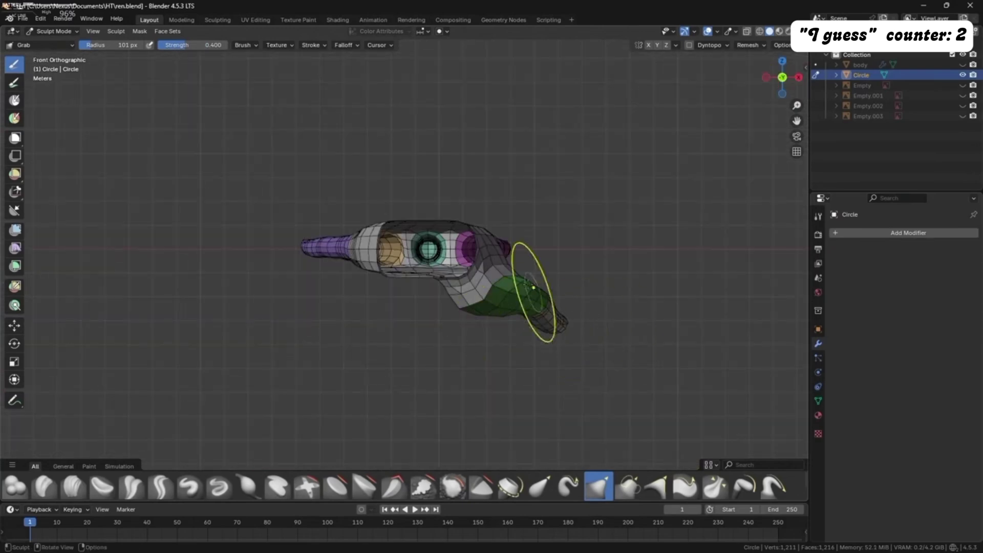
Adjust the thumb's base and tip with the Grab brush so the thumb bends naturally from the side
mouse_move(510, 256)
middle_down()
mouse_move(531, 251)
mouse_move(527, 222)
mouse_move(471, 220)
mouse_move(442, 287)
mouse_move(428, 274)
mouse_move(450, 307)
mouse_move(431, 281)
middle_up()
drag(431, 281, 425, 289)
mouse_move(425, 289)
middle_down()
mouse_move(428, 281)
mouse_move(476, 305)
middle_up()
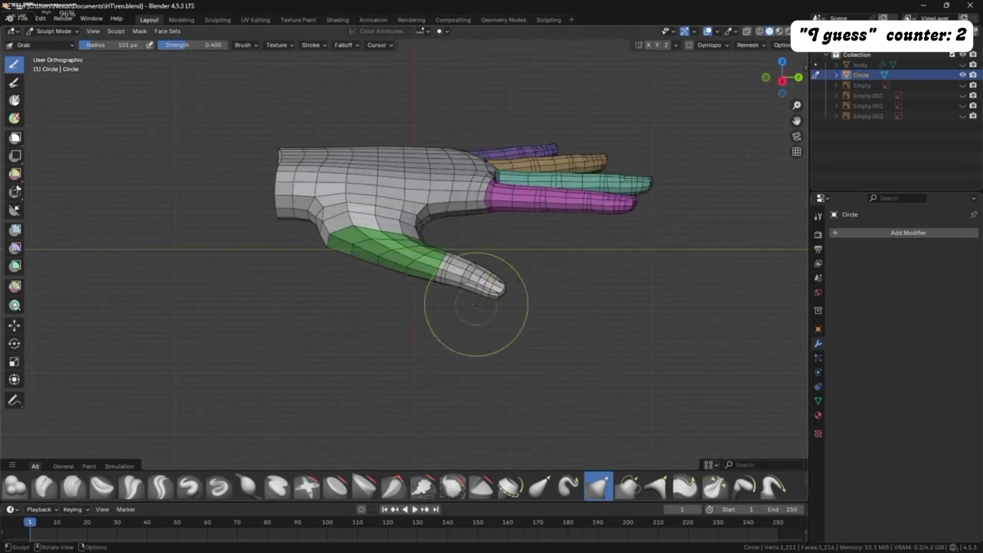
drag(509, 278, 507, 282)
middle_drag(507, 281, 501, 289)
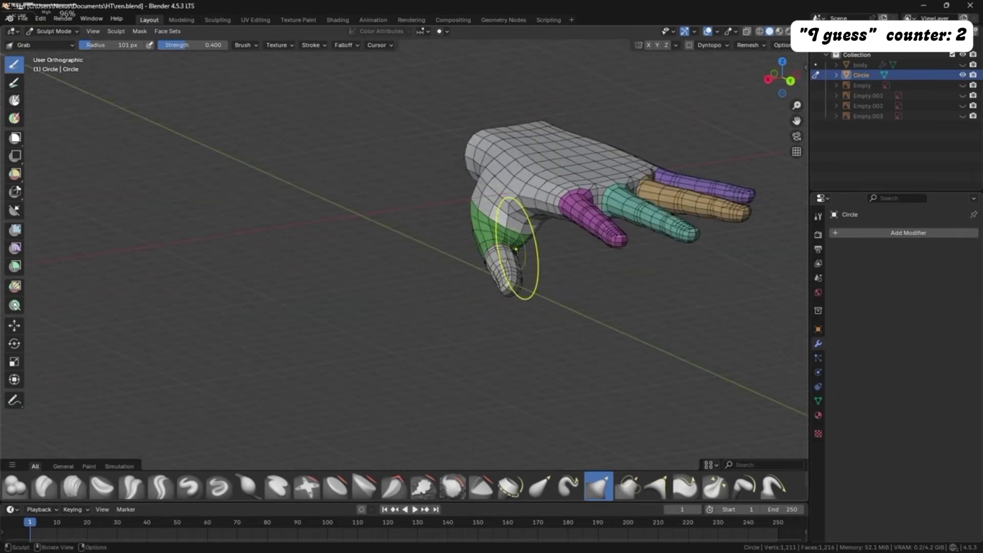
mouse_move(517, 250)
middle_down()
mouse_move(527, 285)
mouse_move(494, 220)
mouse_move(508, 246)
mouse_move(648, 170)
mouse_move(652, 195)
mouse_move(640, 193)
mouse_move(653, 199)
mouse_move(515, 241)
middle_up()
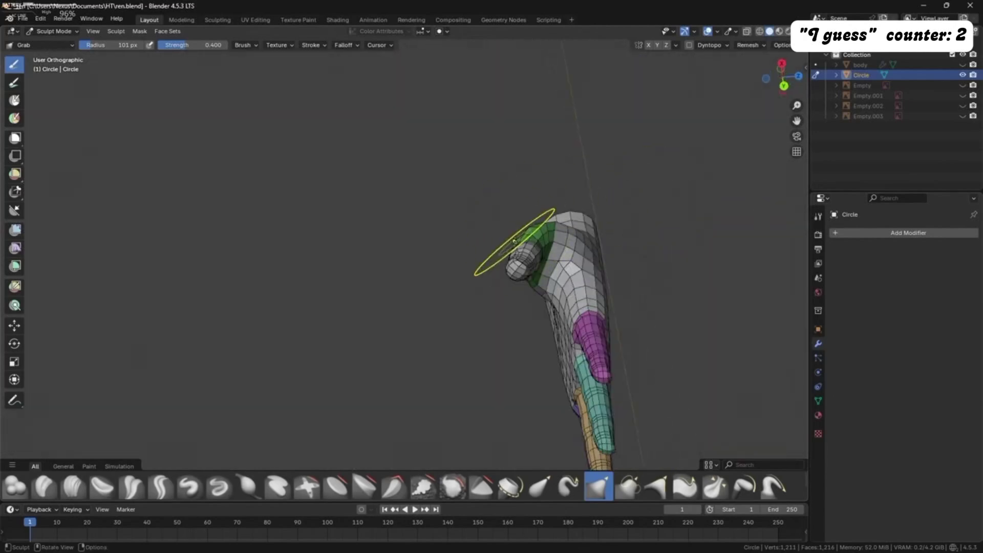
mouse_move(562, 288)
middle_down()
mouse_move(531, 296)
mouse_move(541, 295)
middle_up()
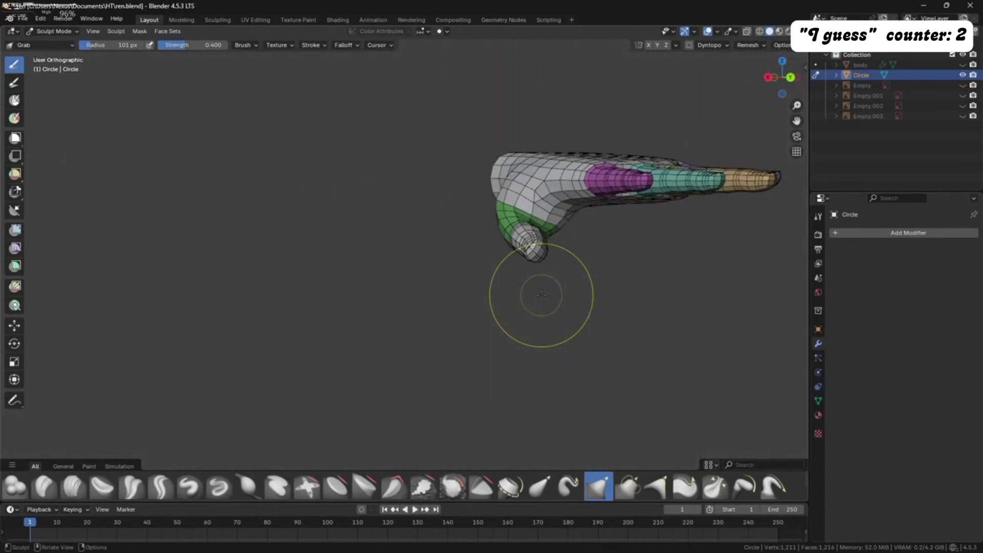
Reshape the back of the palm with the Grab brush at a 166 px radius
key(KP_7)
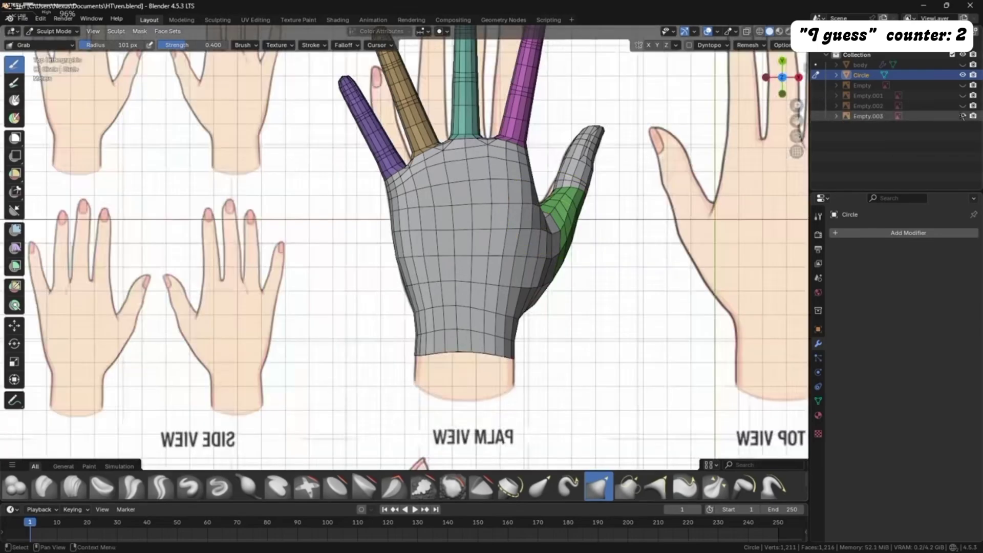
middle_drag(555, 213, 530, 163)
key(f)
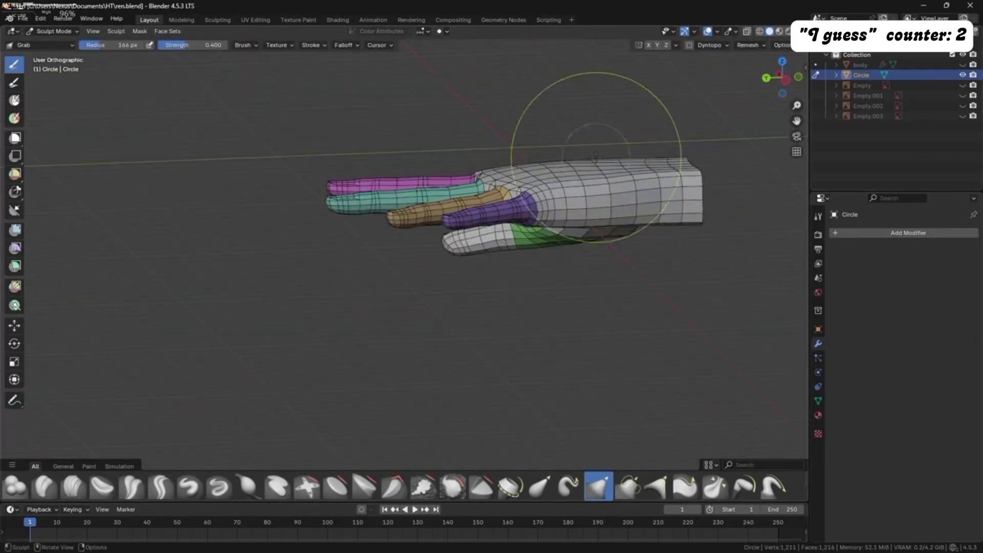
drag(597, 159, 601, 163)
Shape the transitions from the back of the hand into the finger bases with an 83 px Grab brush
middle_drag(567, 163, 542, 187)
key(f)
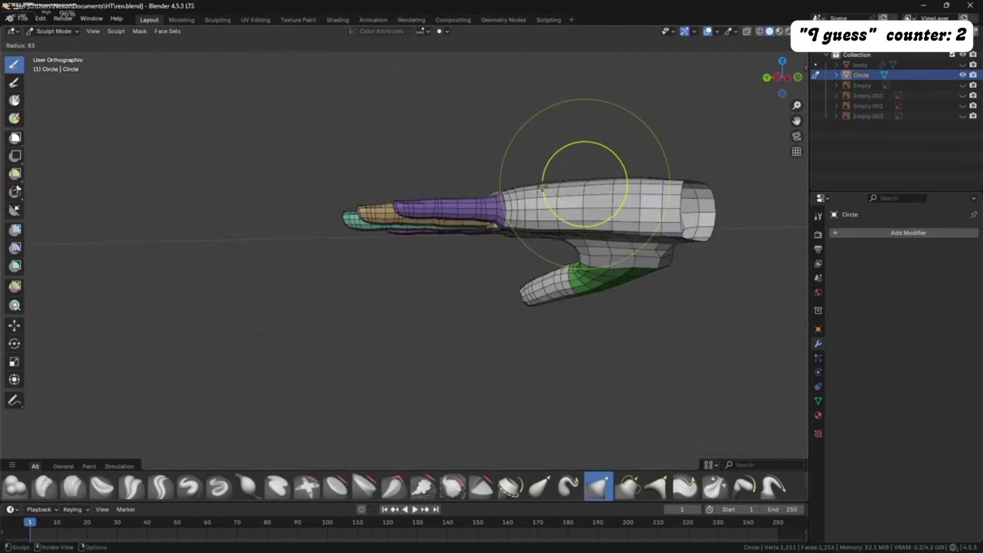
click(542, 188)
scroll(489, 192, up, 4)
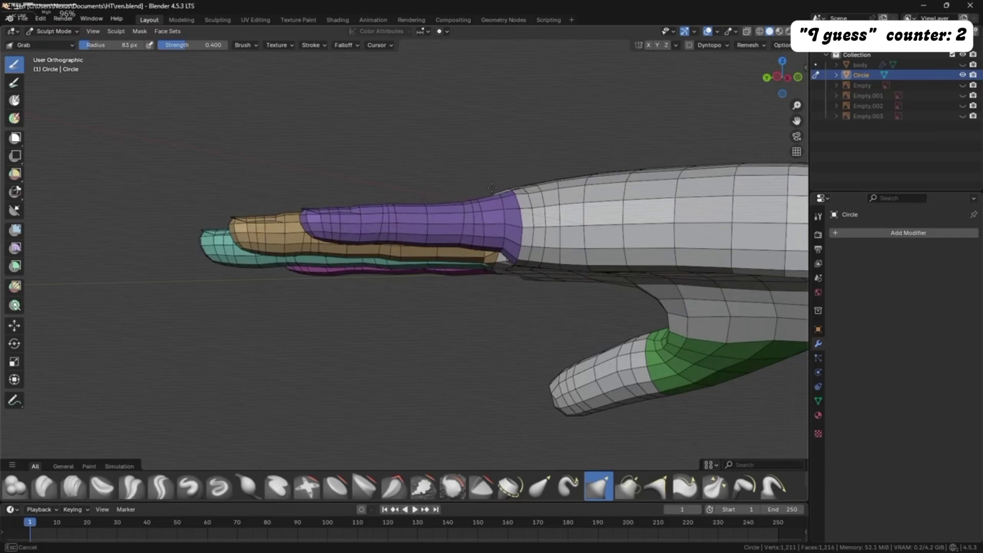
middle_drag(492, 187, 493, 190)
middle_drag(430, 182, 411, 193)
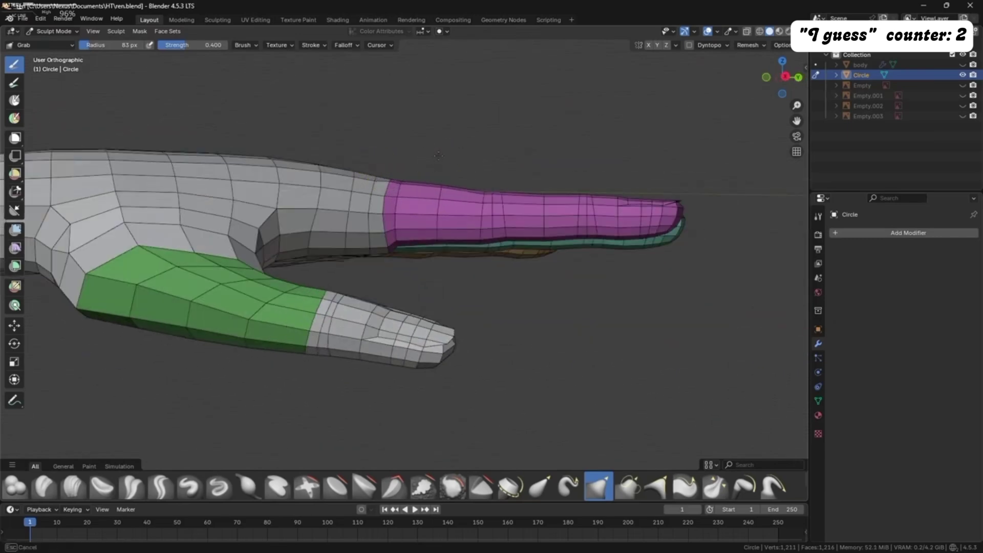
middle_drag(438, 155, 439, 164)
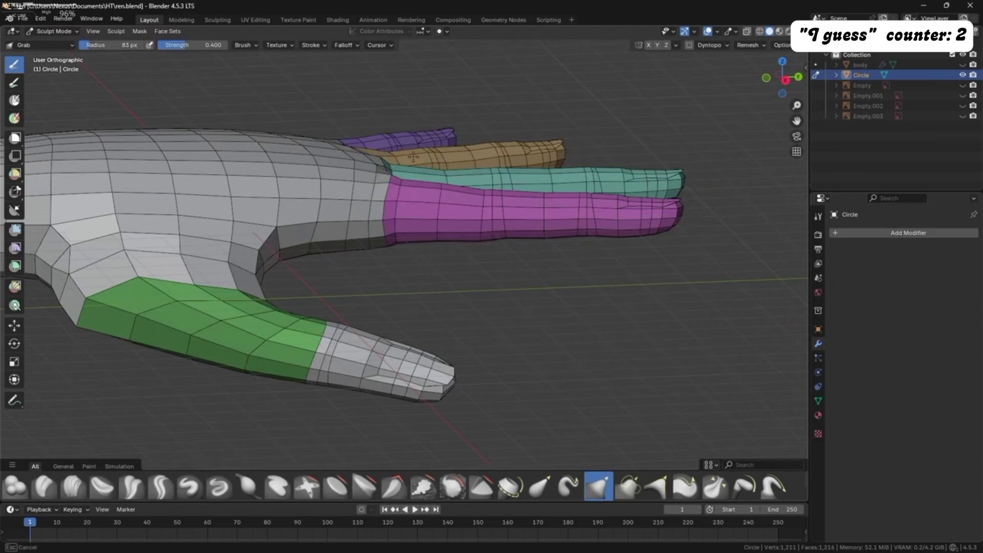
mouse_move(413, 156)
middle_down()
mouse_move(438, 165)
mouse_move(450, 145)
mouse_move(461, 150)
mouse_move(450, 154)
mouse_move(453, 171)
middle_up()
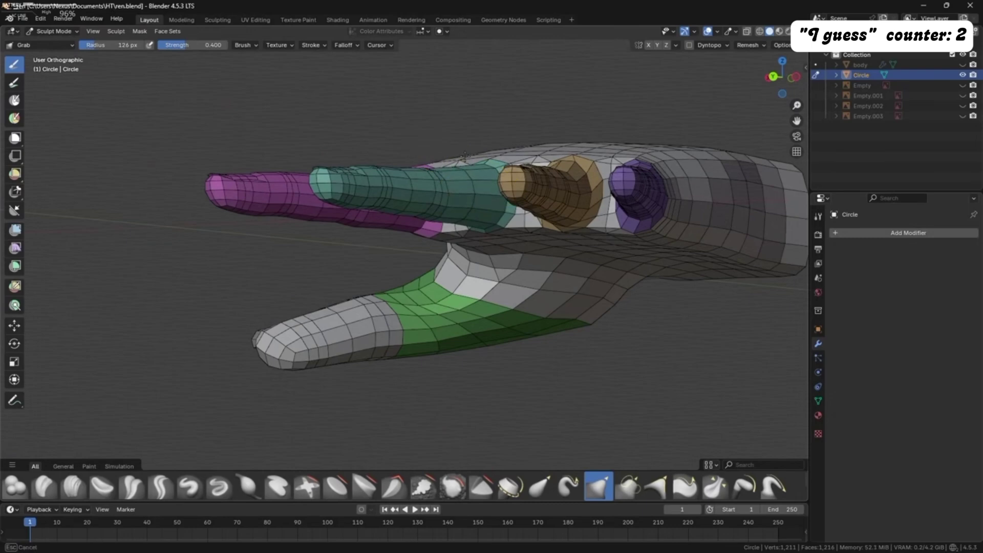
Adjust the knuckle contour on the back of the hand with a 126 px Grab brush
drag(465, 156, 465, 157)
middle_drag(465, 157, 438, 156)
drag(549, 162, 550, 152)
mouse_move(550, 152)
middle_down()
mouse_move(614, 151)
mouse_move(542, 149)
mouse_move(544, 158)
middle_up()
drag(544, 158, 550, 165)
Refine the bases of the ring and little fingers with the Grab brush at a 101 px radius
key(f)
click(548, 161)
middle_drag(549, 165, 527, 164)
key(f)
click(523, 160)
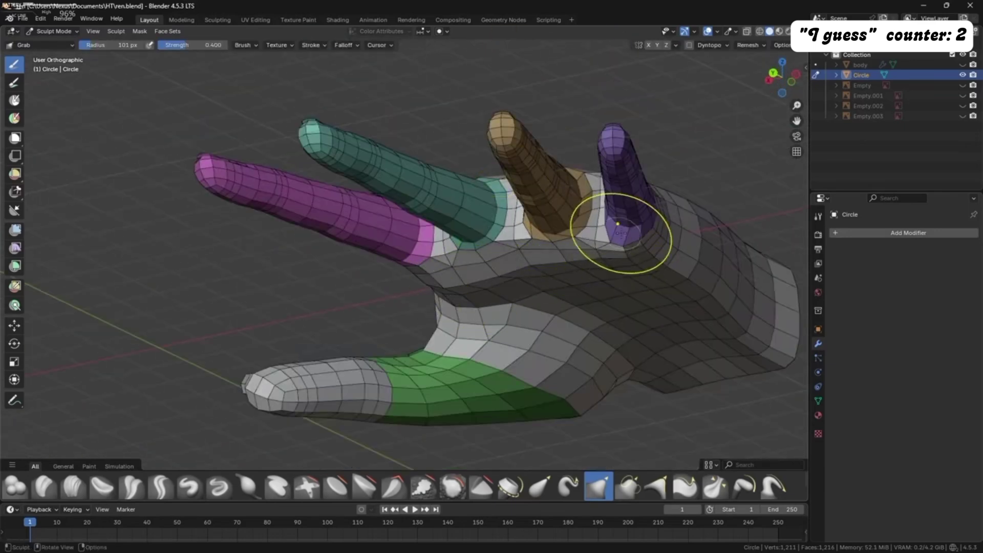
middle_drag(621, 219, 619, 226)
mouse_move(625, 263)
middle_down()
mouse_move(581, 207)
mouse_move(589, 166)
mouse_move(575, 125)
middle_up()
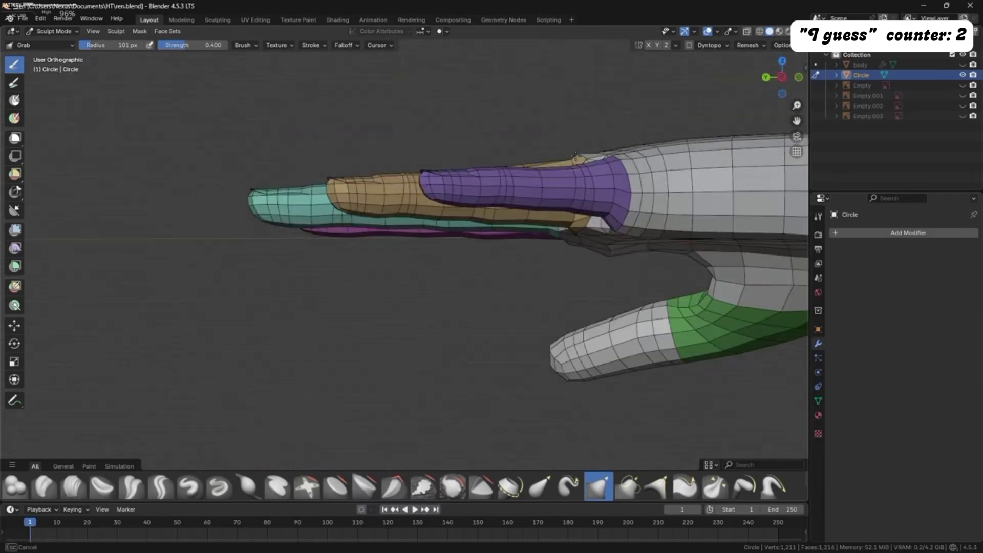
Move the protruding vertex on top of the ring finger's base in Edit Mode
key(ctrl+Tab)
click(658, 159)
click(576, 165)
key(g)
click(572, 156)
key(Tab)
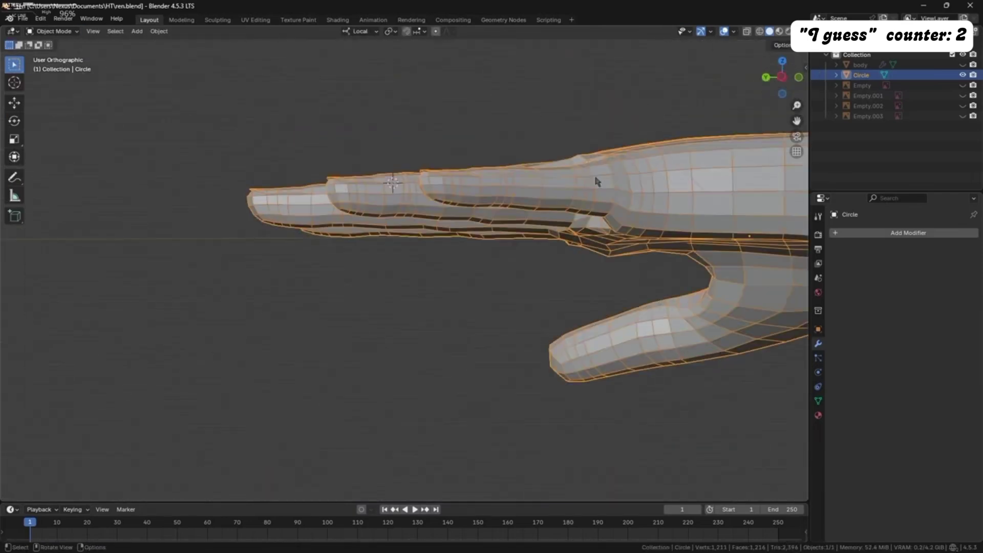
Inspect the sculpted hand from the side, front and top for shape problems
middle_drag(597, 179, 631, 181)
key(ctrl+Tab)
click(644, 233)
shift+middle_drag(676, 241, 487, 203)
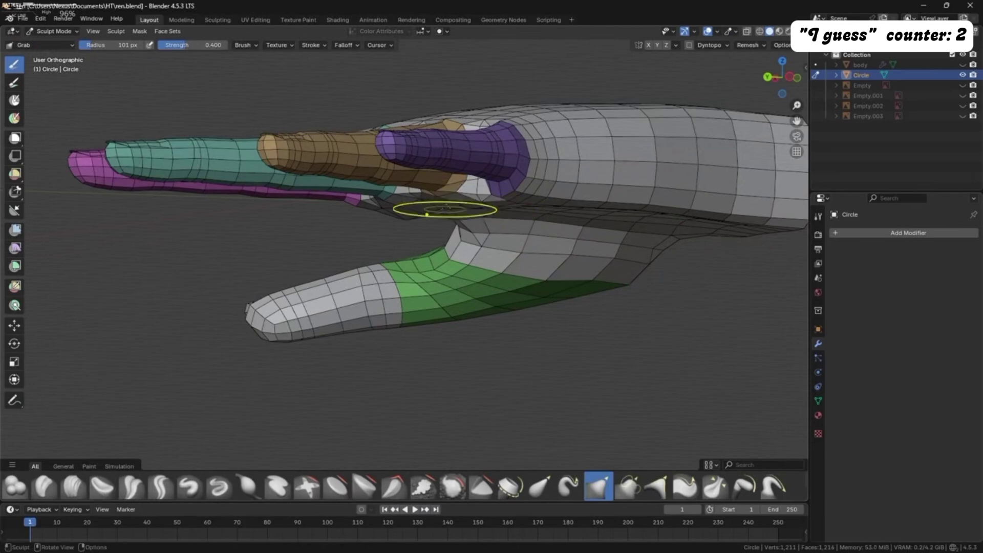
middle_drag(536, 264, 584, 192)
key(KP_1)
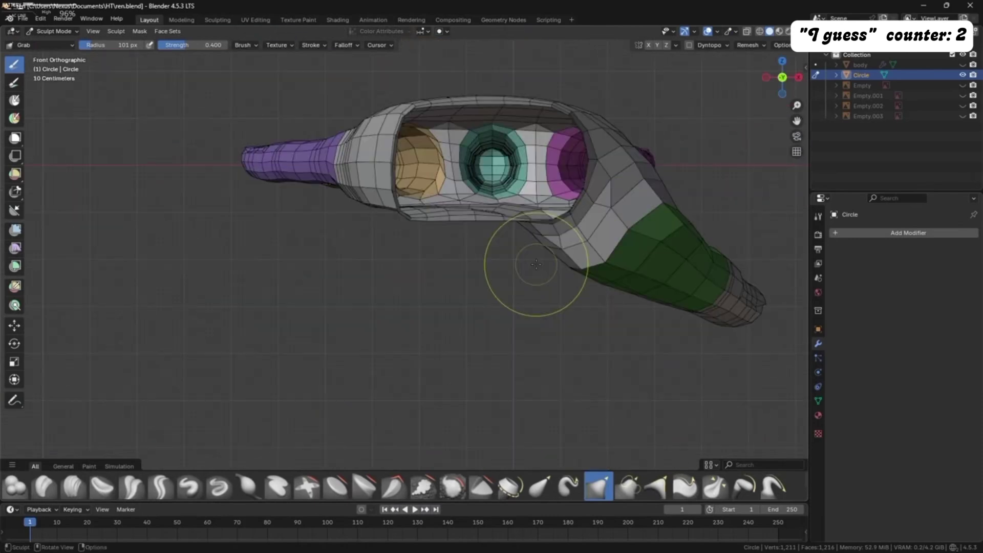
middle_drag(587, 241, 575, 145)
key(KP_7)
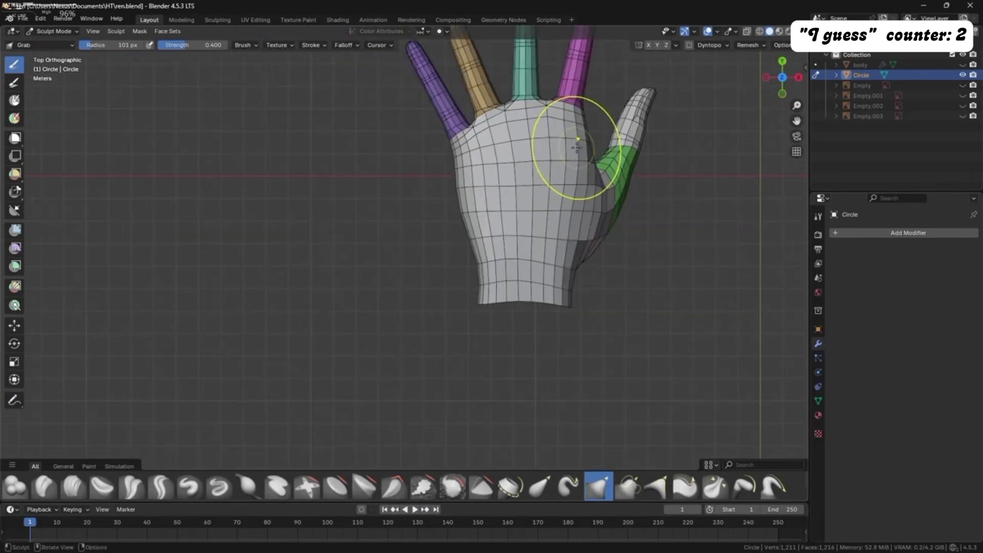
Switch the hand to Edit Mode and unhide the Empty.003 reference image
key(ctrl+Tab)
click(617, 244)
key(ctrl+Tab)
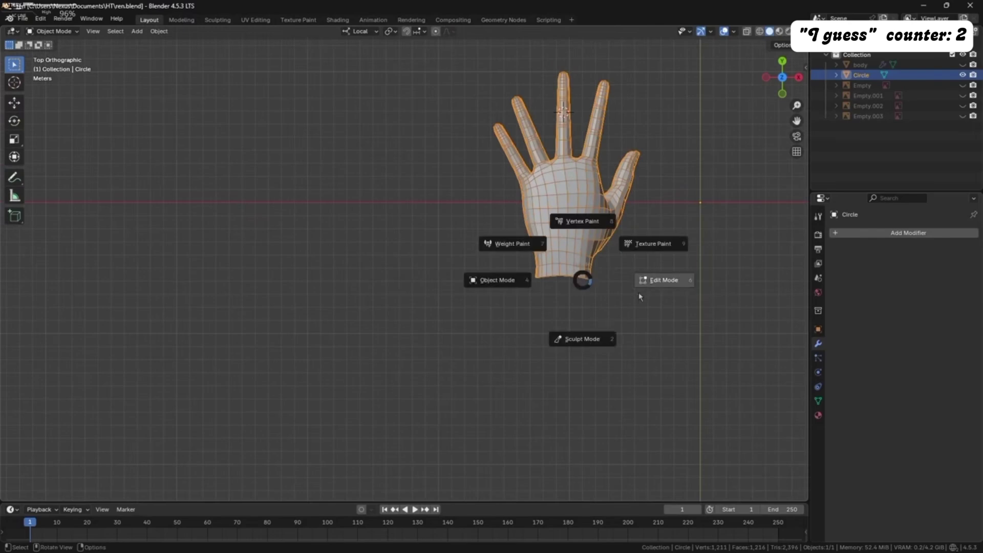
click(639, 292)
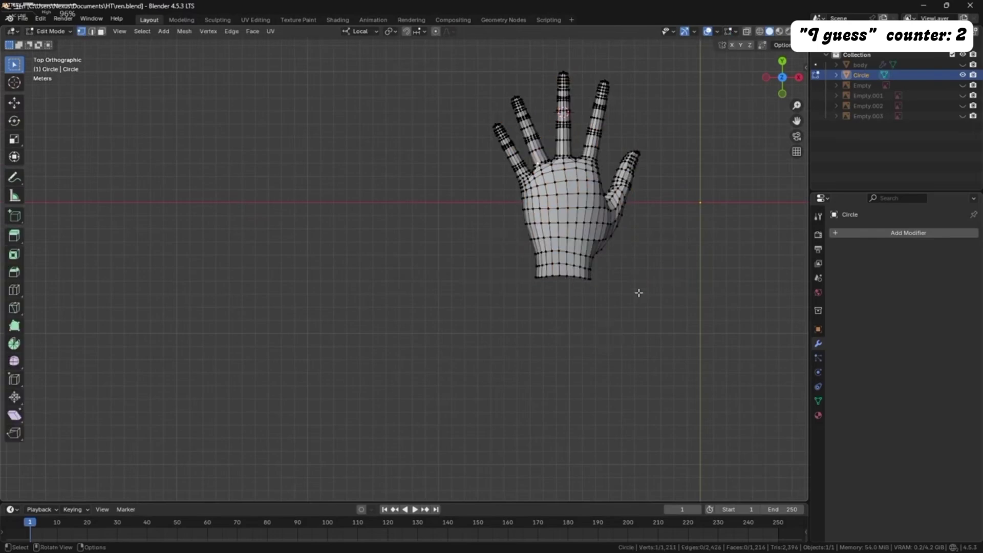
click(963, 117)
Merge two neighbouring vertices on the upper edge of the wrist opening at their center
scroll(579, 286, up, 5)
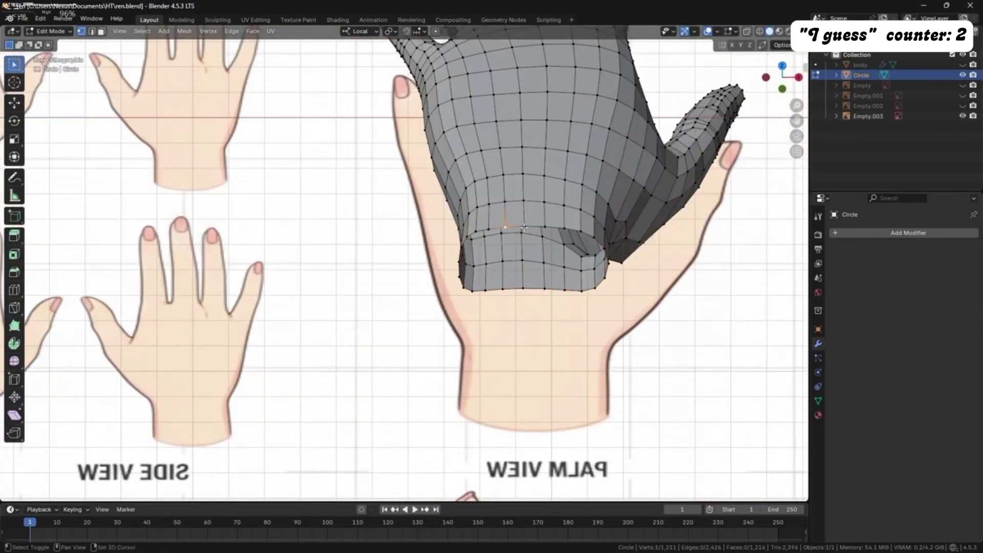
key(m)
click(515, 246)
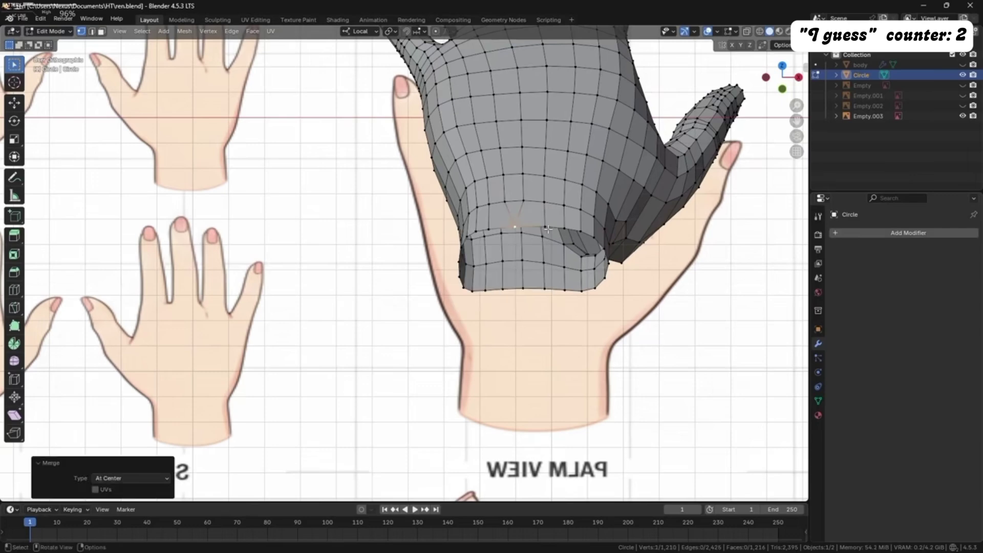
Merge neighbouring vertex pairs at their centers along the wrist opening's upper edge and its thumb-side corner
click(545, 226)
shift+click(566, 229)
key(m)
click(612, 282)
click(581, 231)
key(m)
click(680, 325)
click(604, 249)
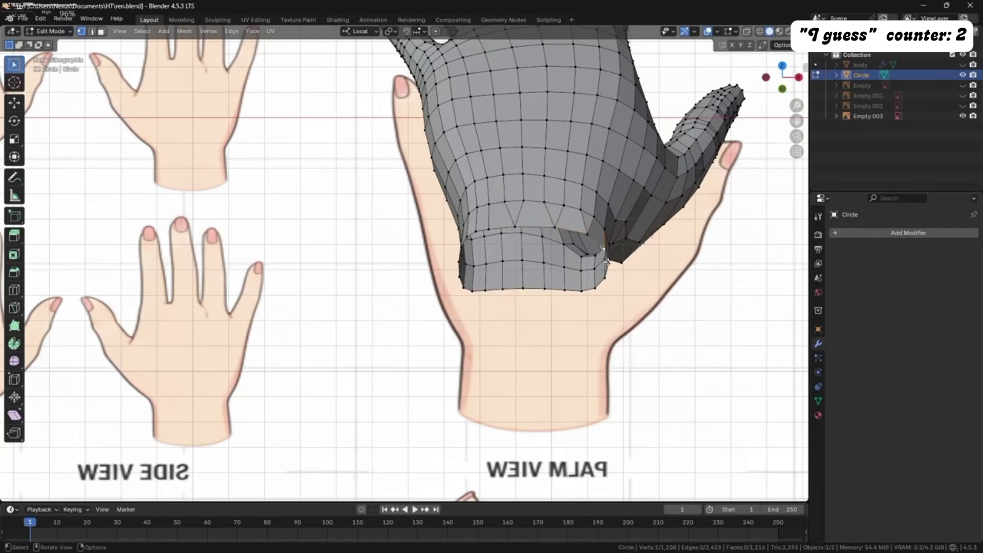
shift+click(609, 263)
key(m)
click(634, 281)
Merge neighbouring vertex pairs at their centers along the lower edge of the wrist opening
click(605, 278)
shift+click(596, 286)
key(m)
click(603, 306)
click(581, 292)
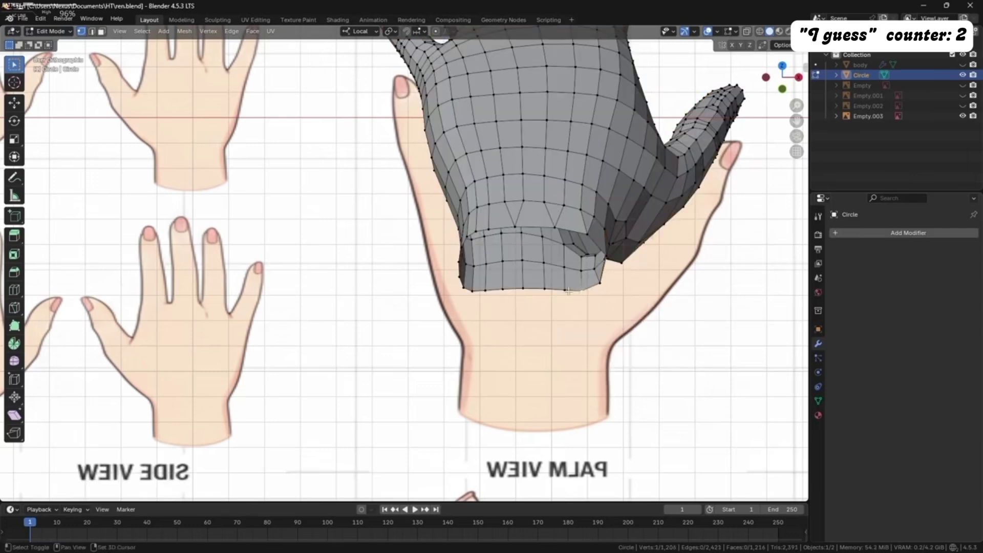
shift+click(565, 291)
key(m)
click(574, 308)
click(544, 290)
shift+click(524, 289)
key(m)
click(501, 313)
Merge the remaining vertex pairs at their centers around the little-finger side of the wrist opening
click(472, 292)
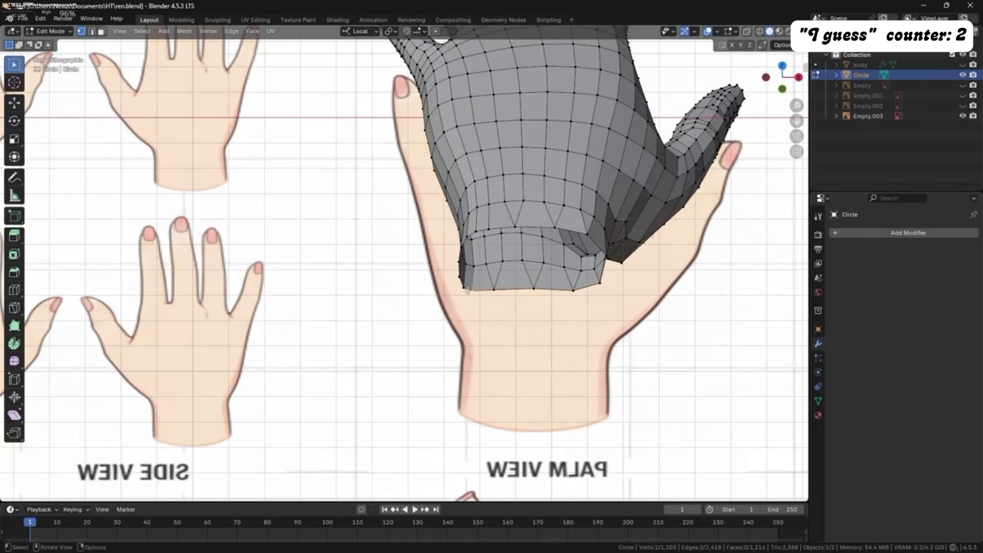
shift+click(463, 288)
key(m)
click(490, 325)
click(458, 278)
shift+click(459, 262)
middle_drag(490, 293, 531, 286)
click(463, 250)
shift+click(464, 232)
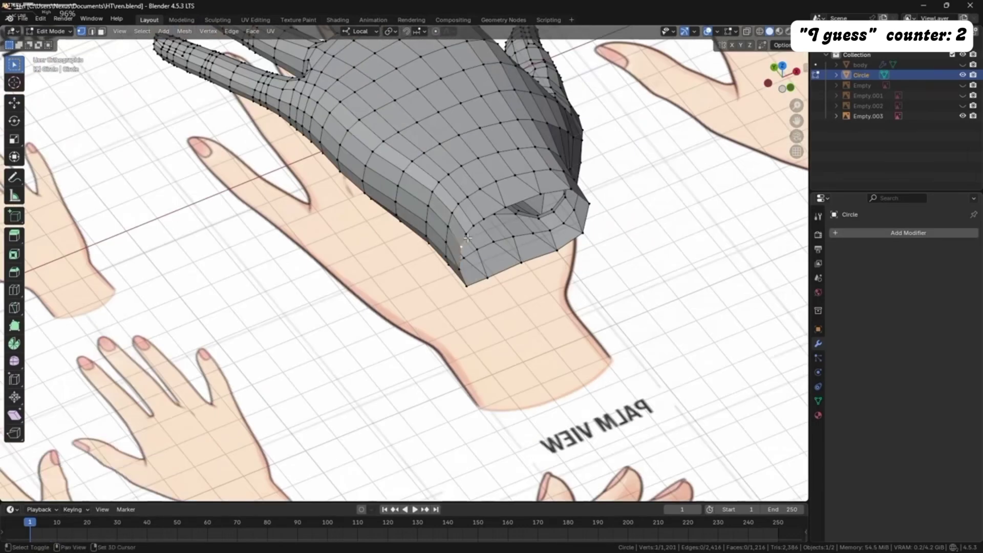
key(m)
click(474, 249)
click(470, 228)
shift+click(485, 216)
key(m)
Extrude the wrist opening's edge loop along Y to lengthen the wrist toward the end of the reference drawing
alt+click(516, 194)
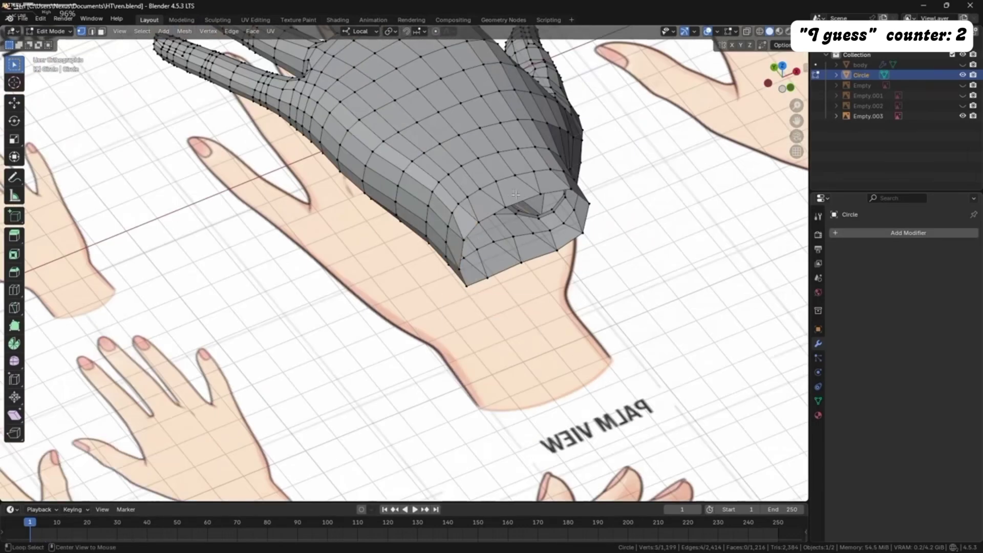
key(KP_7)
scroll(497, 112, down, 7)
key(e)
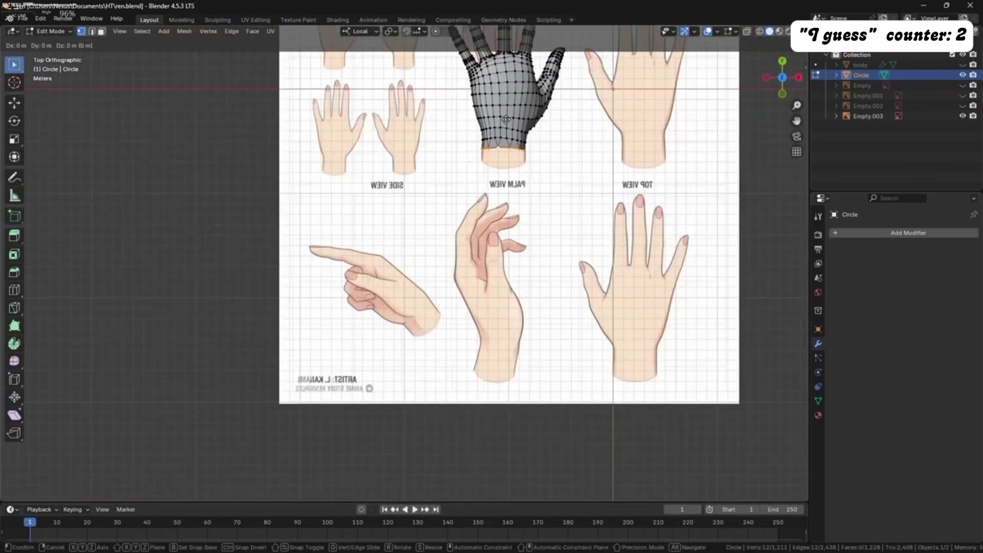
key(y)
click(507, 136)
key(s)
key(y)
key(0)
key(Return)
scroll(499, 164, up, 6)
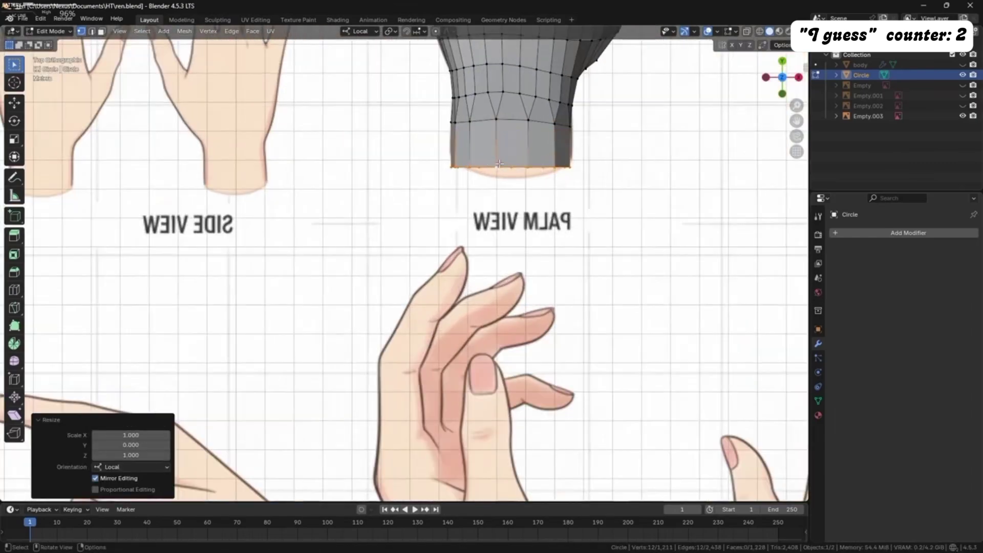
key(e)
key(y)
right_click(501, 168)
key(ctrl+z)
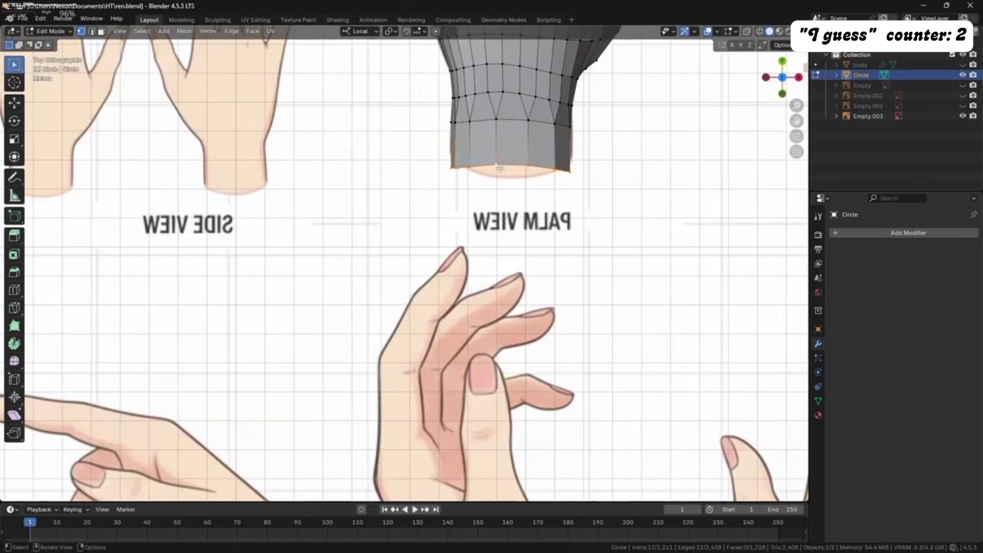
Flatten the extruded wrist edge loop by scaling it to 0 along Y
key(s)
key(y)
key(0)
key(Return)
scroll(500, 168, down, 3)
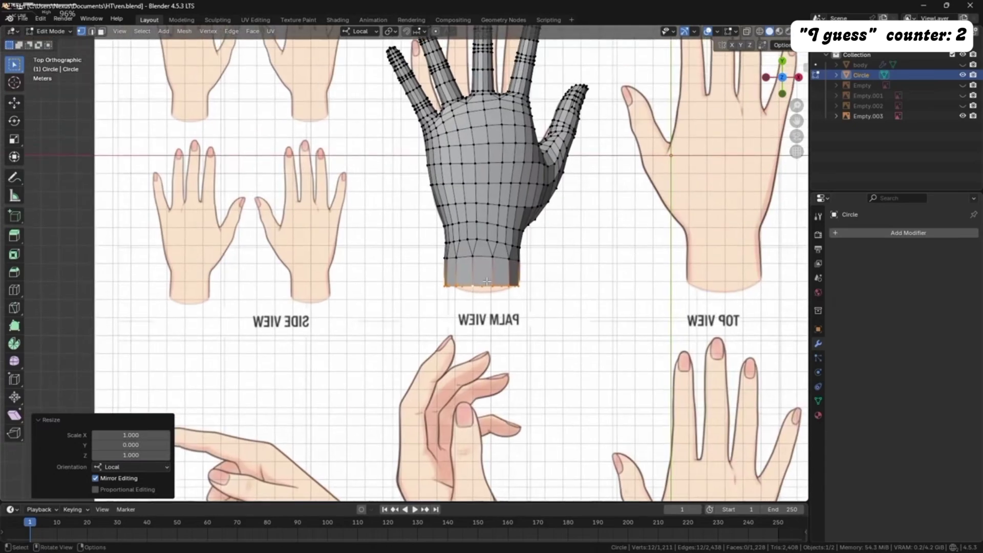
Switch the hand to Sculpt Mode and examine the wrist's profile from the right and left sides
key(KP_3)
scroll(507, 260, up, 1)
key(ctrl+Tab)
click(500, 299)
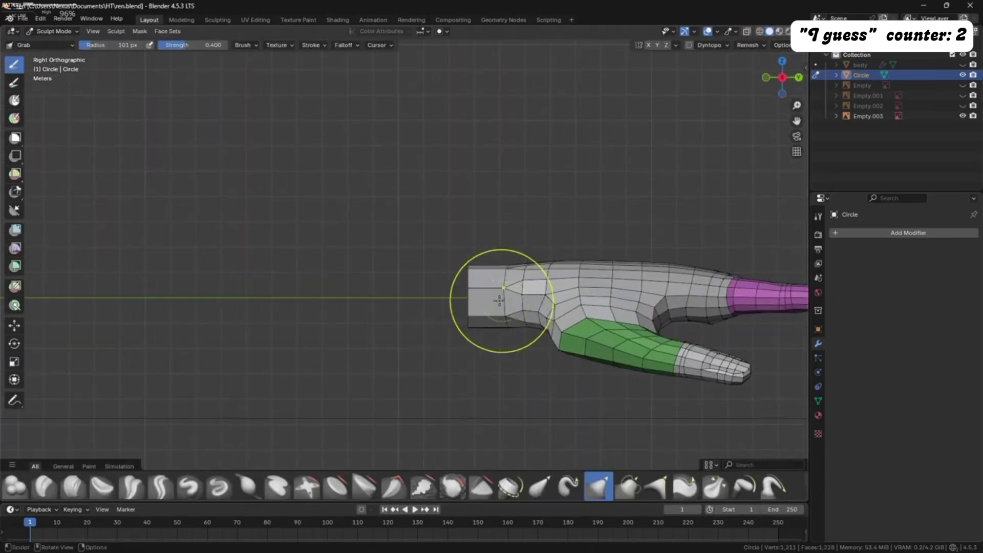
key(ctrl+KP_3)
shift+middle_drag(505, 276, 185, 243)
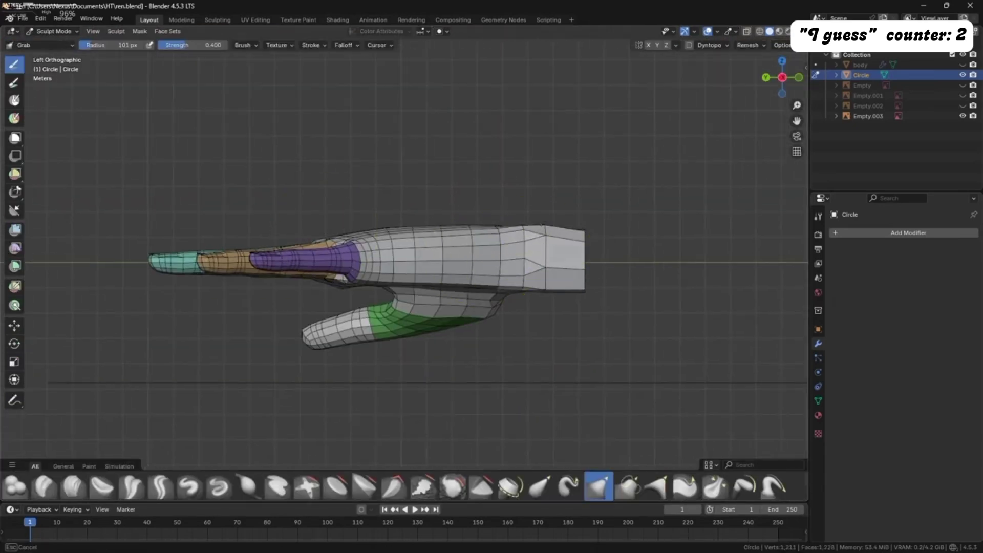
middle_drag(540, 203, 540, 218)
key(KP_3)
key(ctrl+KP_3)
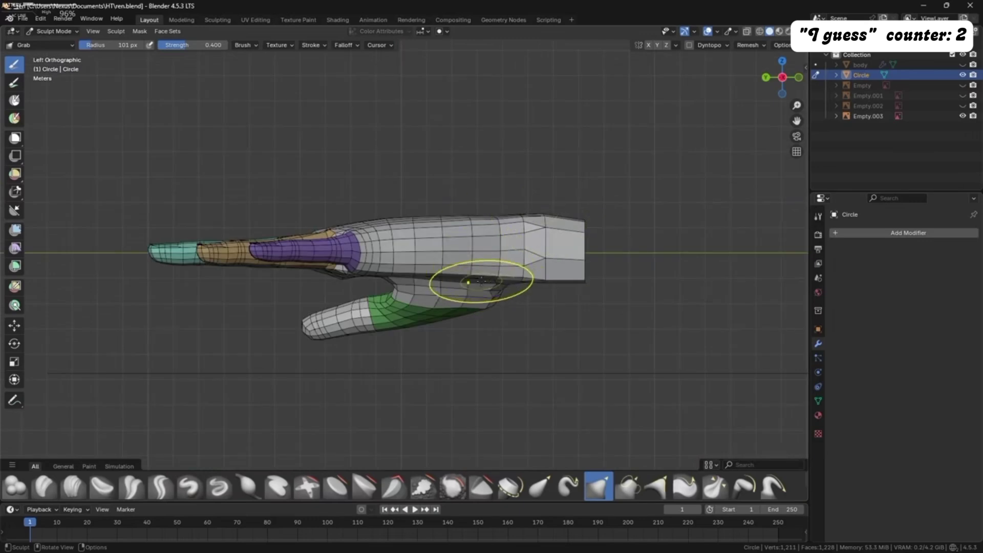
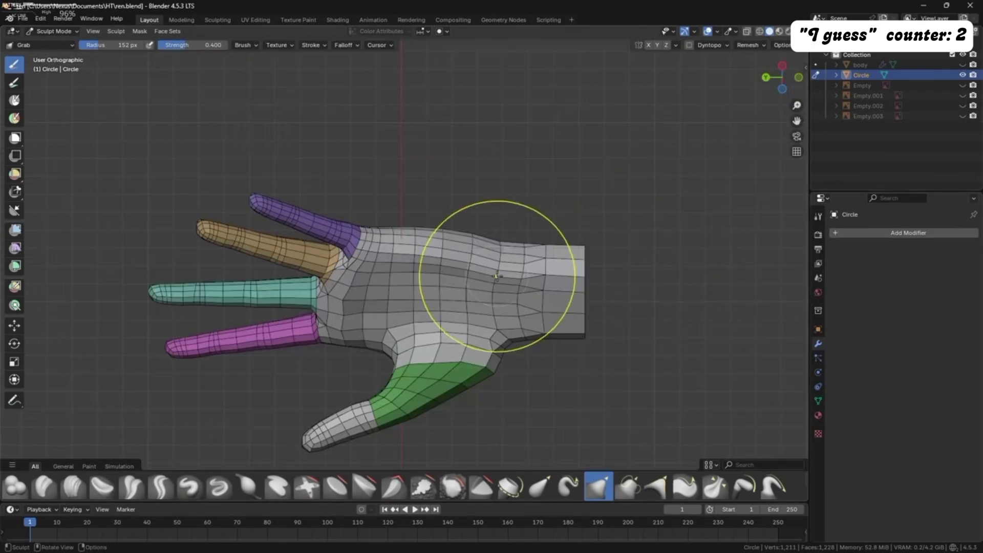
Set the Grab brush radius to 96 px and view the hand from the wrist end
key(f)
click(469, 278)
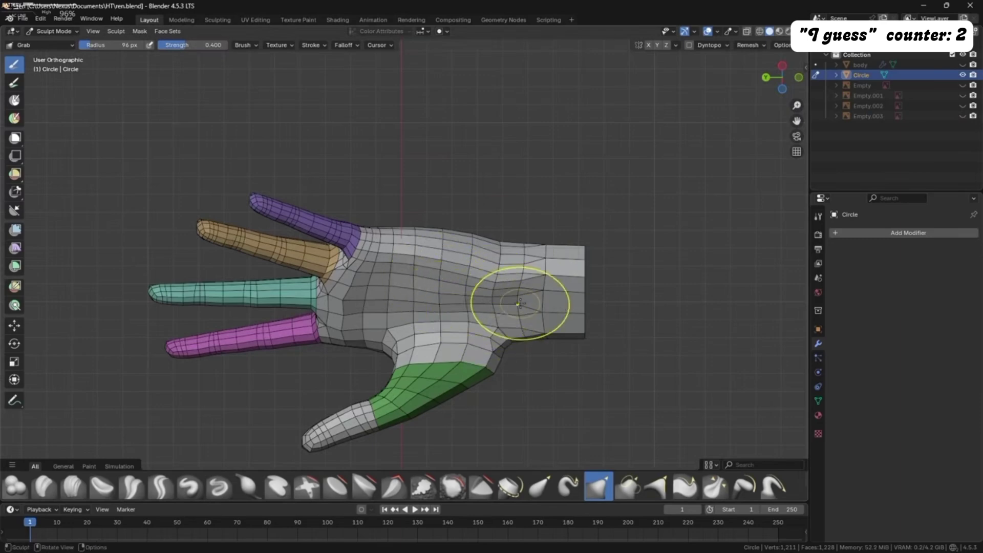
middle_drag(518, 304, 512, 263)
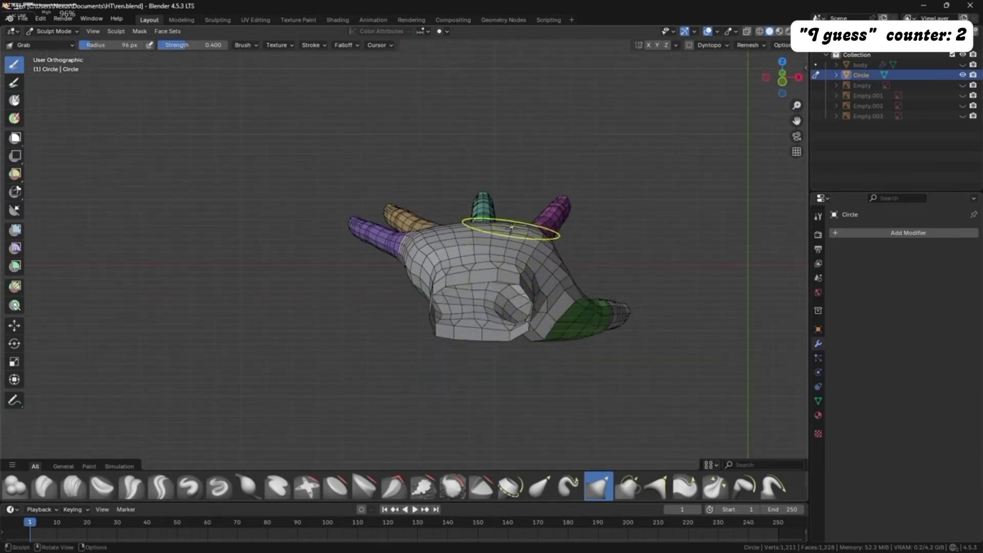
In Edit Mode, cut knuckle outlines with the Knife at the bases of the ring and middle fingers on the back of the hand
key(KP_7)
key(Tab)
scroll(448, 173, up, 5)
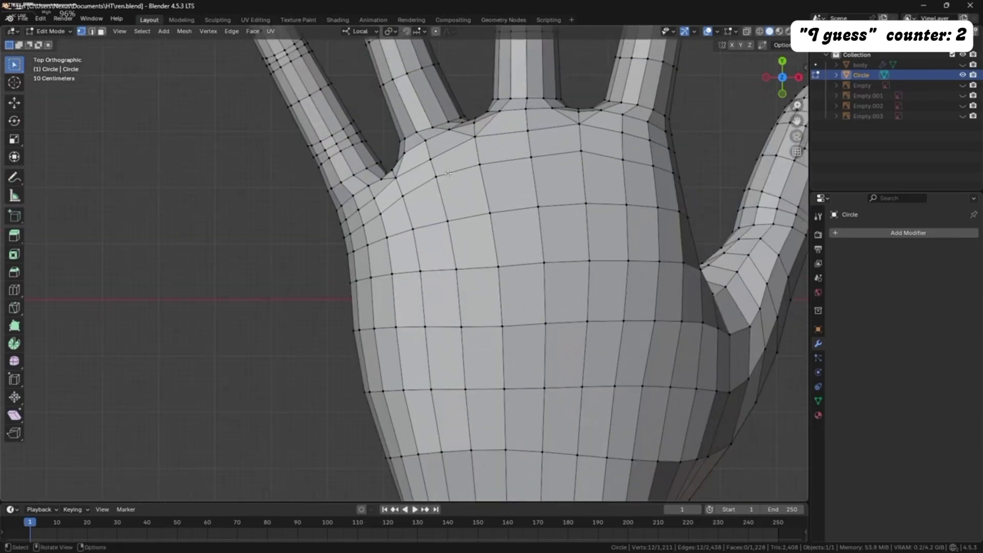
key(k)
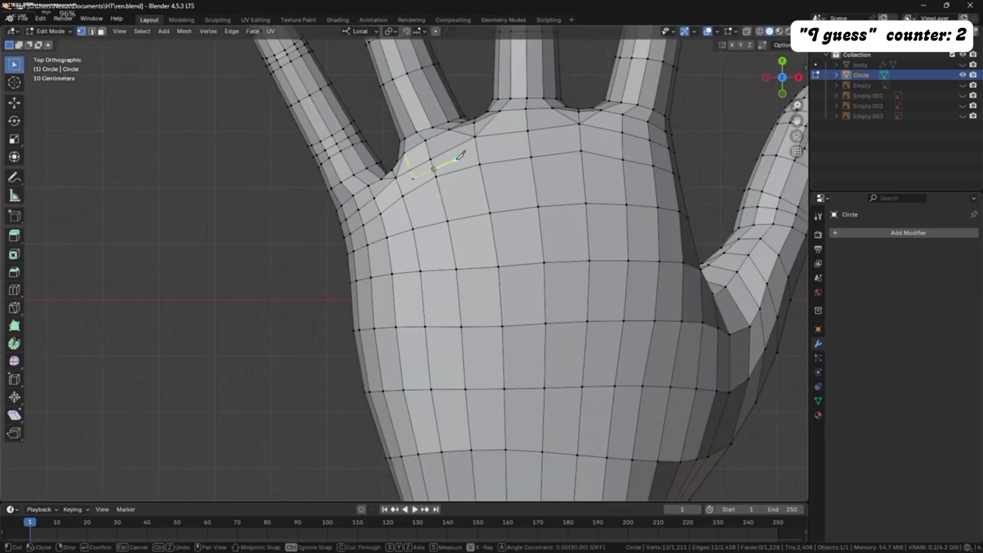
click(449, 129)
key(Return)
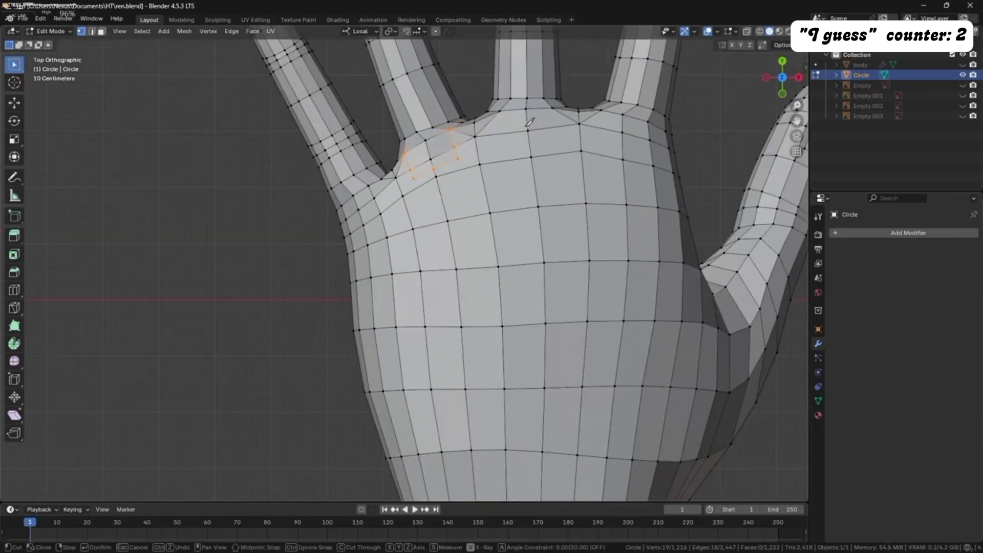
click(554, 108)
key(Return)
Cut matching knuckle outlines with the Knife at the bases of the index and little fingers
key(k)
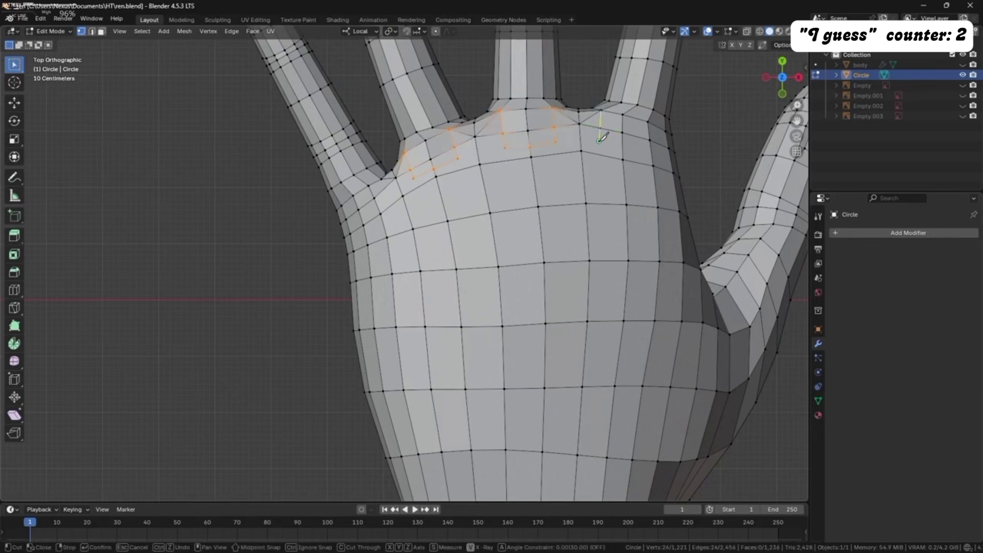
click(651, 146)
key(Return)
key(k)
click(362, 216)
key(Return)
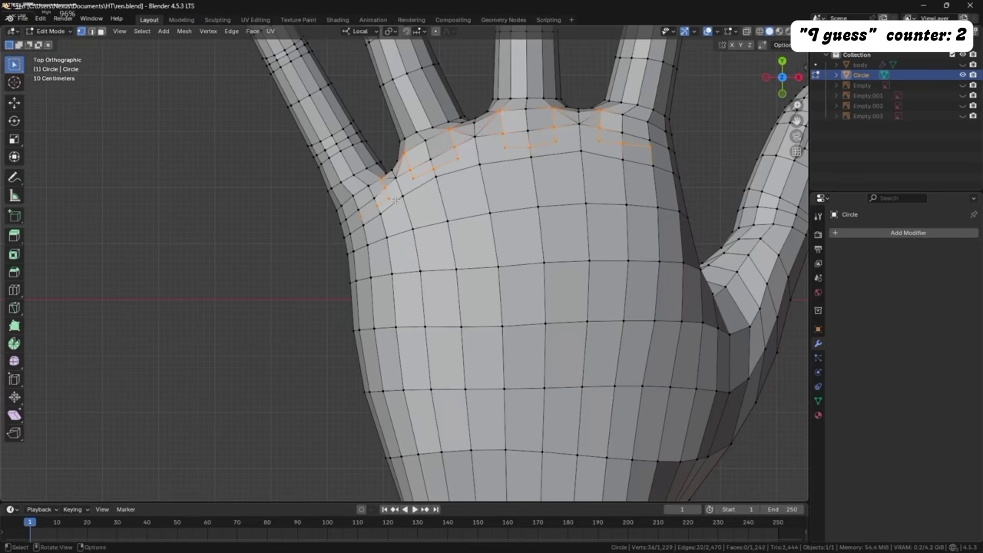
Knife connecting edges from the corners of the knuckle outlines to the neighbouring vertices of the hand's grid
key(k)
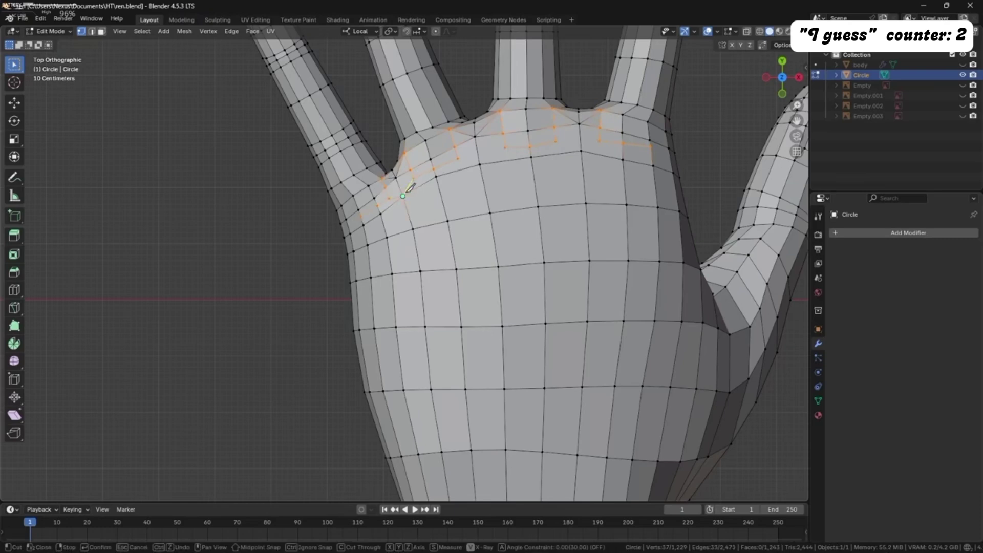
click(403, 195)
key(Return)
key(k)
click(480, 163)
key(Return)
key(k)
click(504, 148)
key(Return)
key(k)
click(581, 150)
key(Return)
Raise the four knuckle vertices at the finger bases about 0.124 m along Z
scroll(610, 143, down, 4)
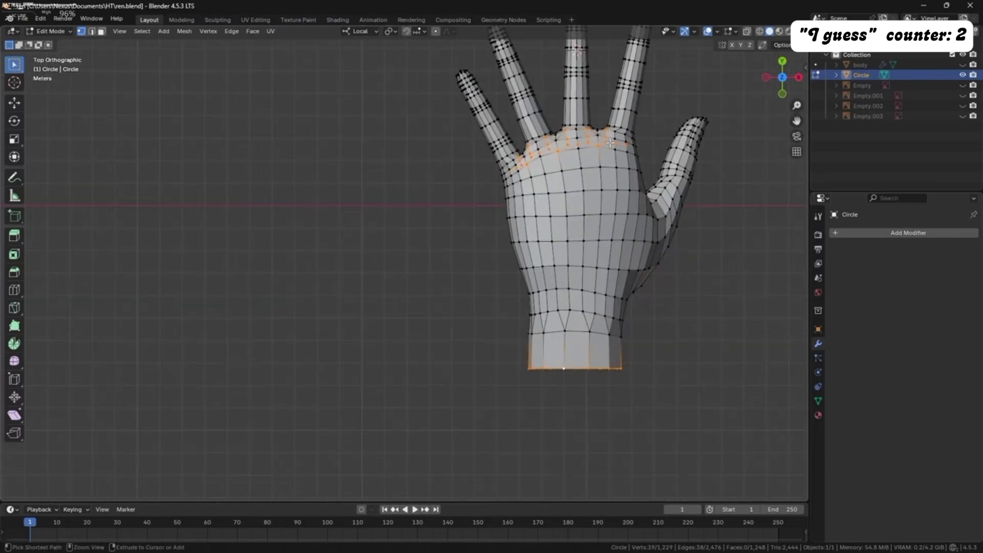
middle_drag(610, 143, 497, 261)
scroll(497, 261, up, 5)
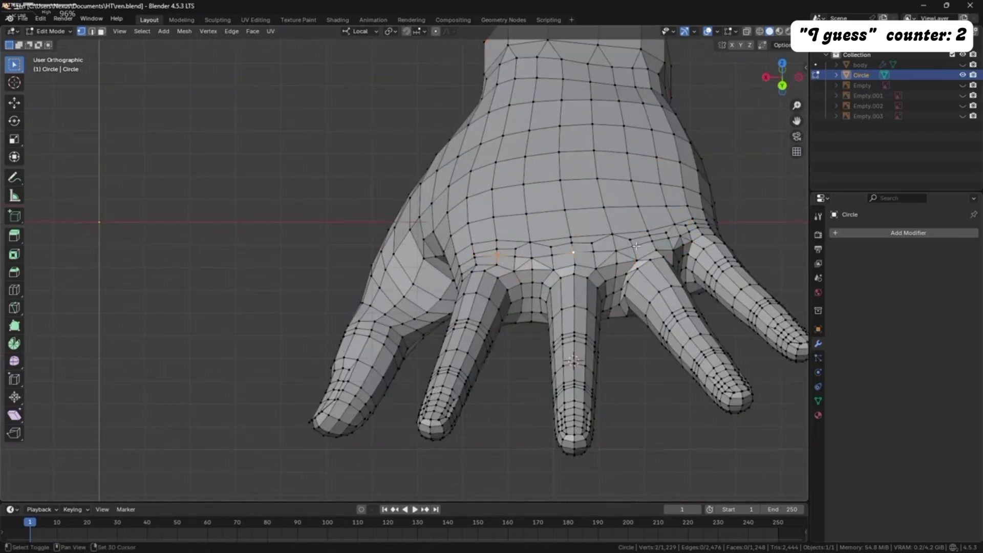
key(ctrl+KP_1)
key(g)
key(z)
key(z)
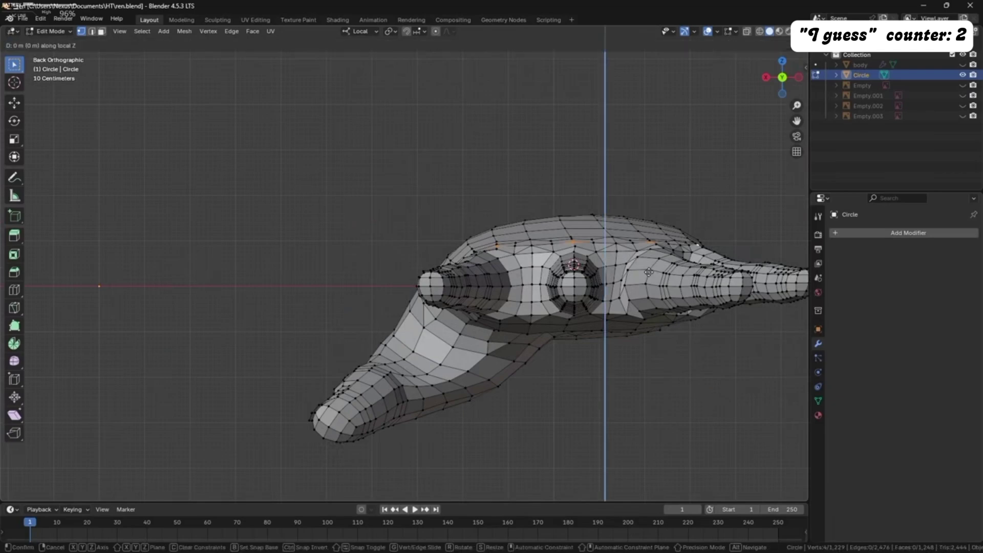
click(648, 266)
Check the raised knuckles from the side and relax the vertex path over the little finger's knuckle with LoopTools
key(KP_3)
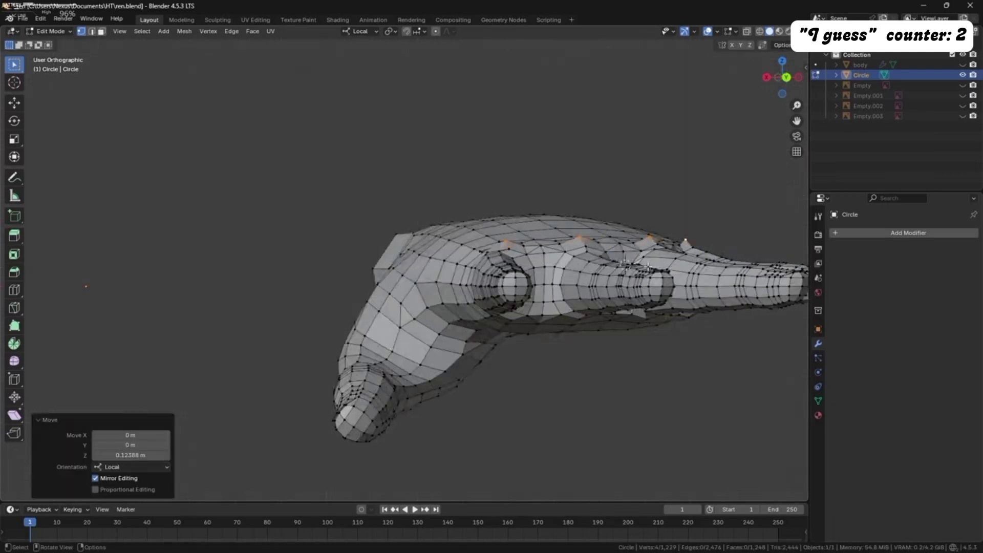
key(ctrl+Tab)
middle_drag(631, 250, 640, 263)
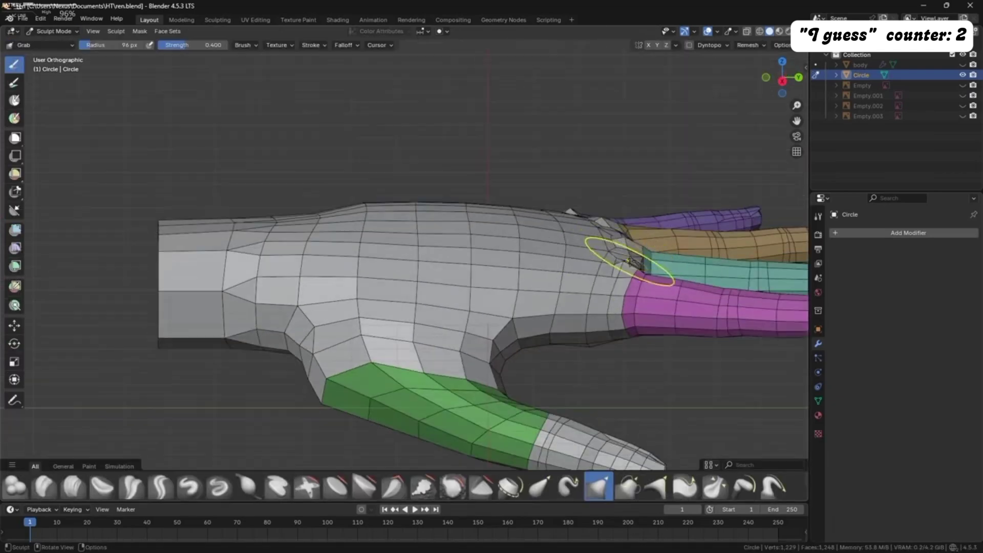
middle_drag(604, 190, 594, 208)
key(Tab)
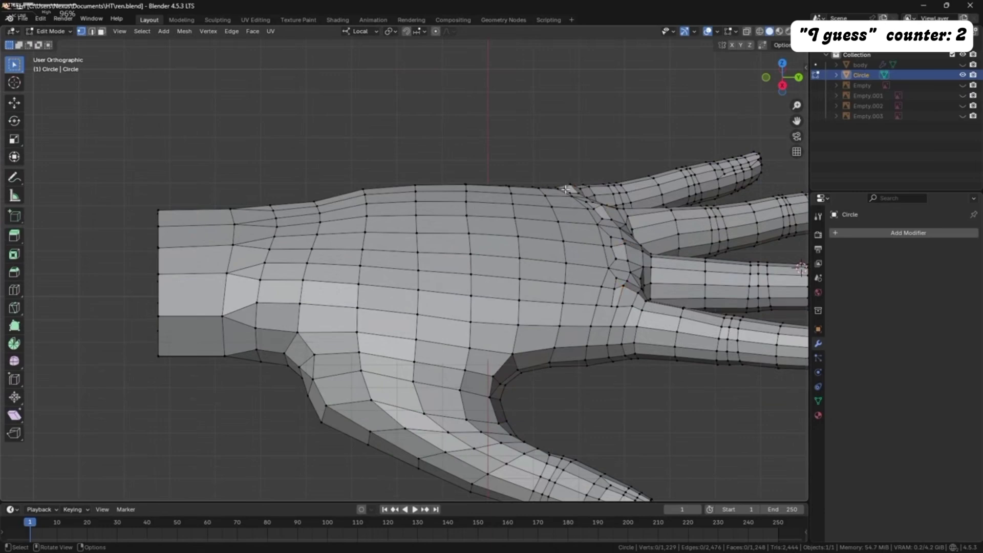
click(566, 190)
ctrl+click(586, 198)
right_click(589, 162)
click(661, 231)
Relax the short vertex paths over the ring, middle and index finger knuckles with LoopTools
key(ctrl+Tab)
key(ctrl+Tab)
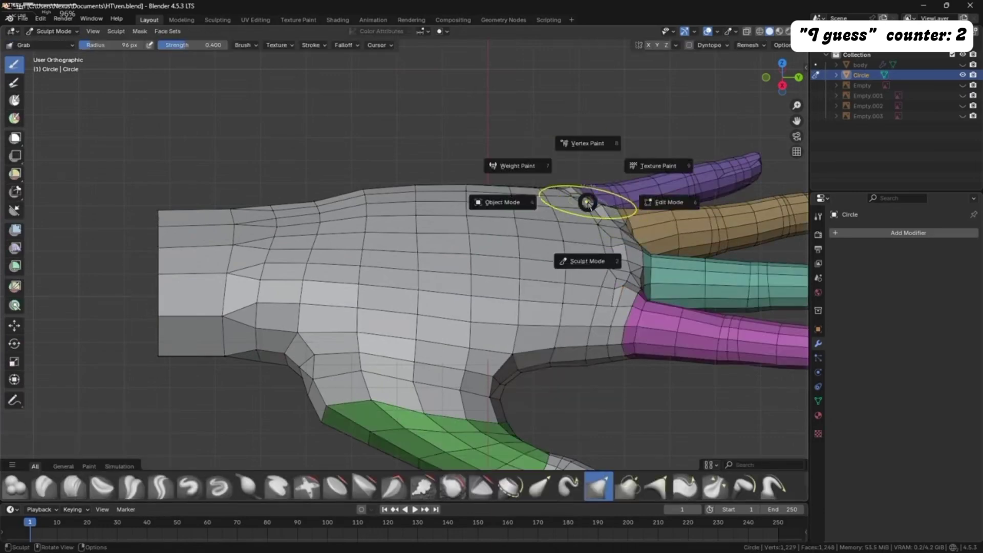
click(609, 210)
middle_drag(615, 192, 621, 208)
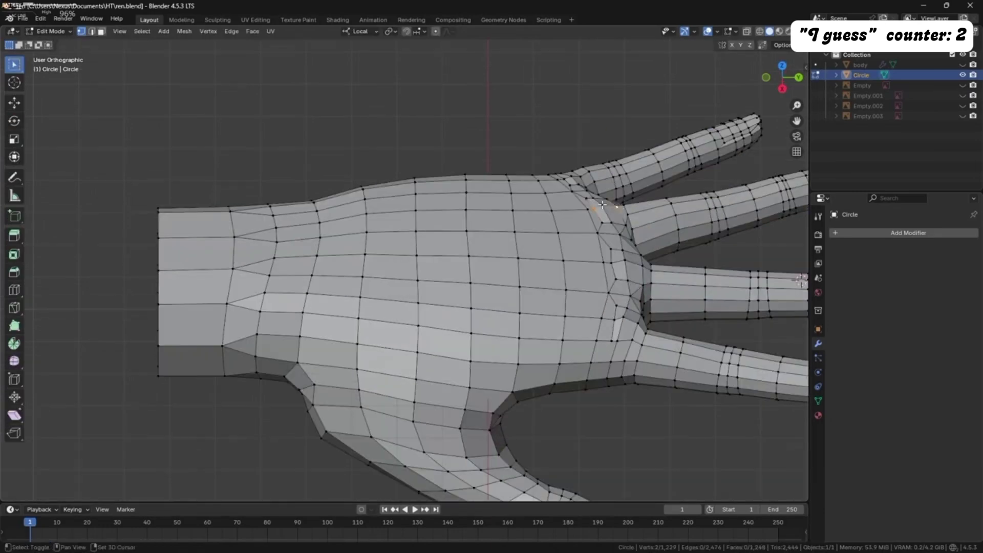
ctrl+click(643, 267)
shift+click(615, 321)
ctrl+click(639, 323)
right_click(705, 249)
mouse_move(705, 250)
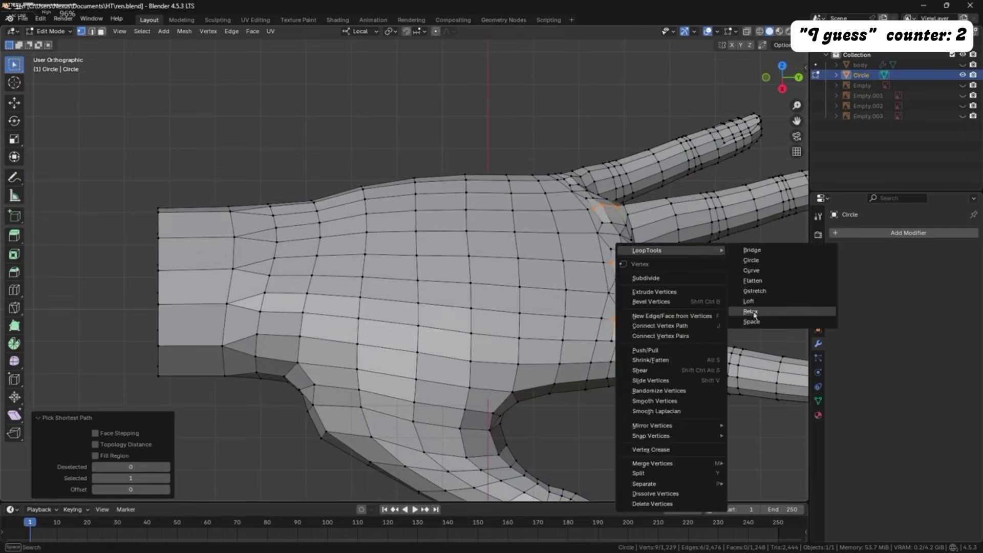
click(754, 312)
Switch the hand to Object Mode, shade it smooth and deselect it
middle_drag(704, 361, 703, 311)
key(ctrl+Tab)
click(707, 358)
key(ctrl+Tab)
click(678, 347)
scroll(678, 347, down, 3)
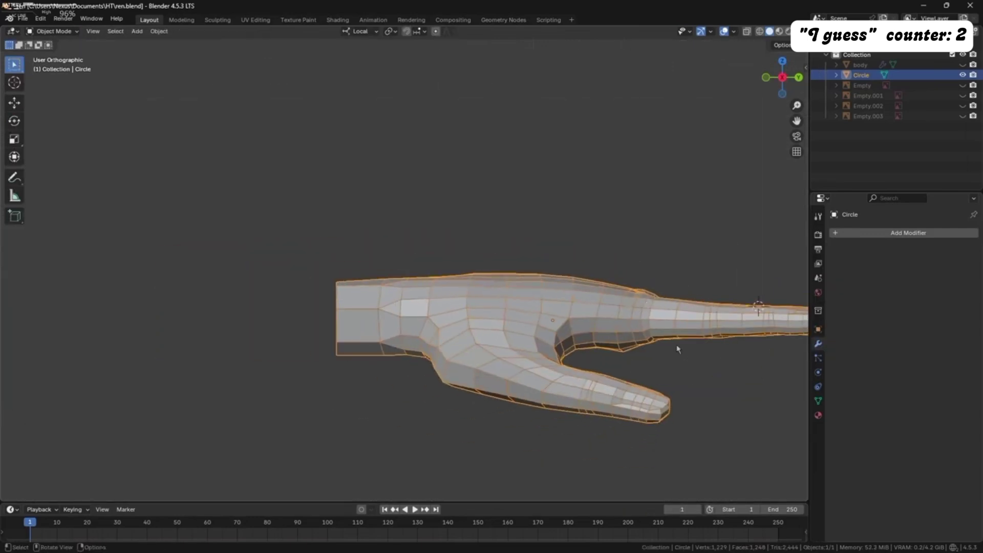
shift+middle_drag(678, 349, 529, 309)
key(ctrl+Tab)
click(483, 302)
right_click(521, 298)
click(521, 297)
click(652, 275)
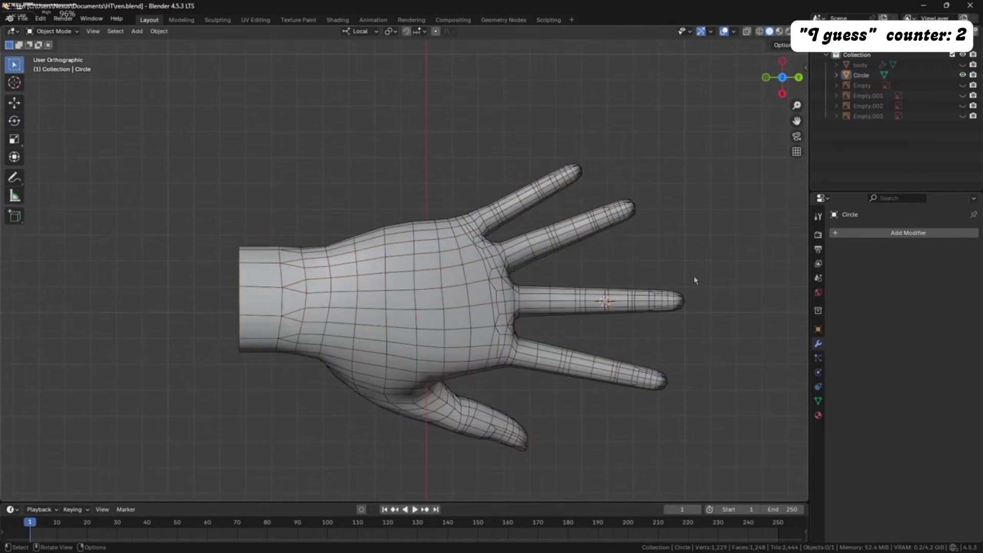
Turn off the wireframe overlay and inspect the smooth-shaded hand from the side and top
middle_drag(694, 277, 696, 215)
click(733, 31)
click(668, 226)
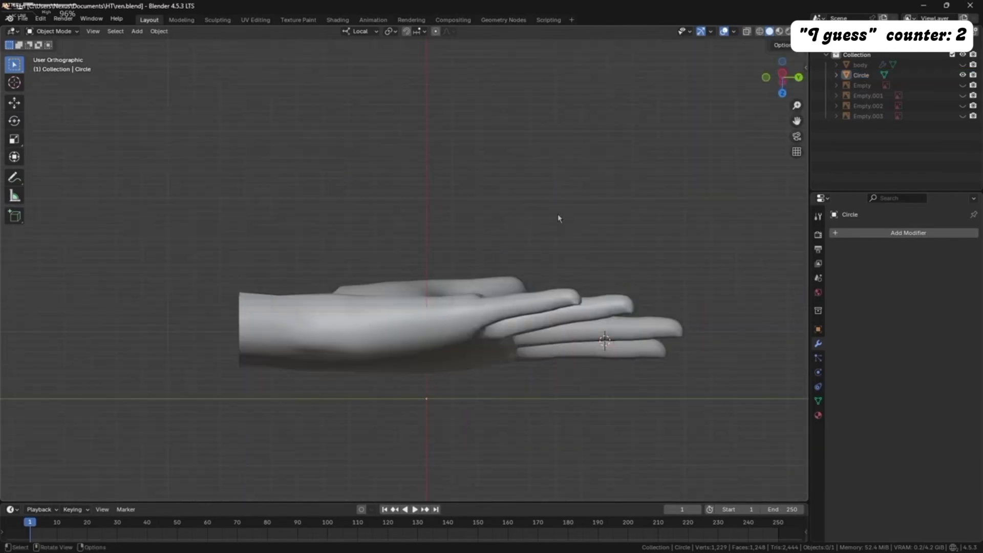
middle_drag(558, 214, 558, 215)
key(KP_7)
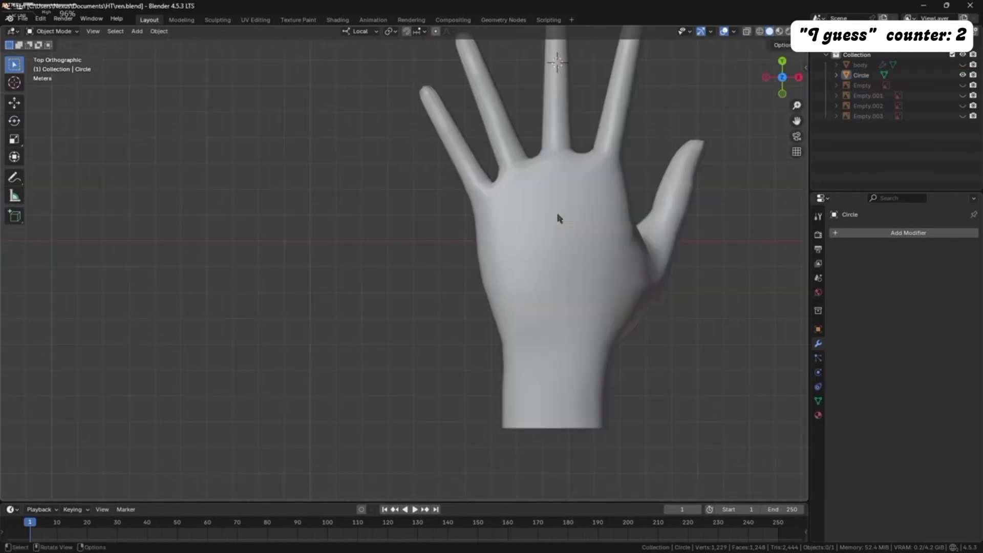
scroll(558, 215, down, 3)
shift+middle_drag(647, 158, 553, 206)
Give the hand a new material with a light beige base color and display the viewport in Material Preview
click(529, 249)
click(866, 233)
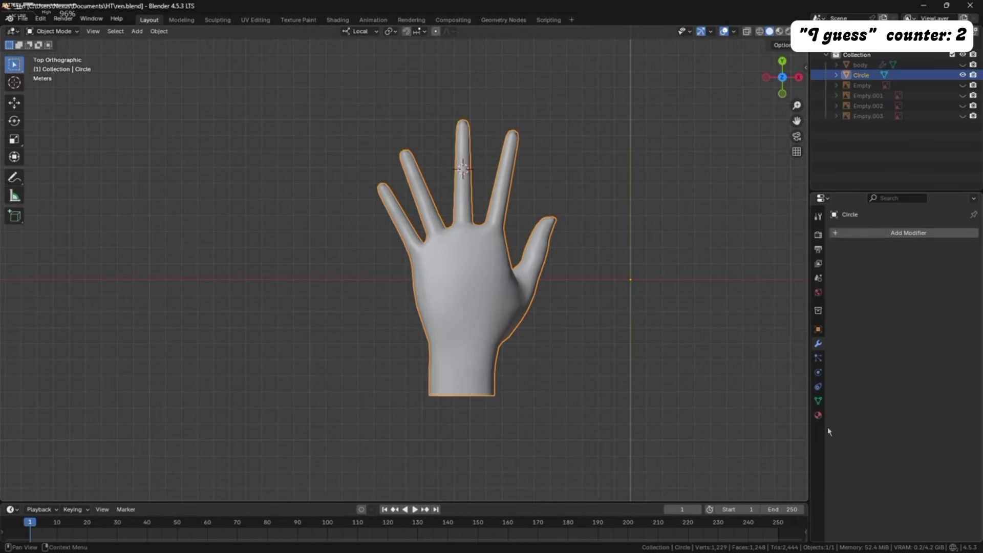
click(819, 417)
click(887, 280)
click(923, 342)
click(902, 228)
key(z)
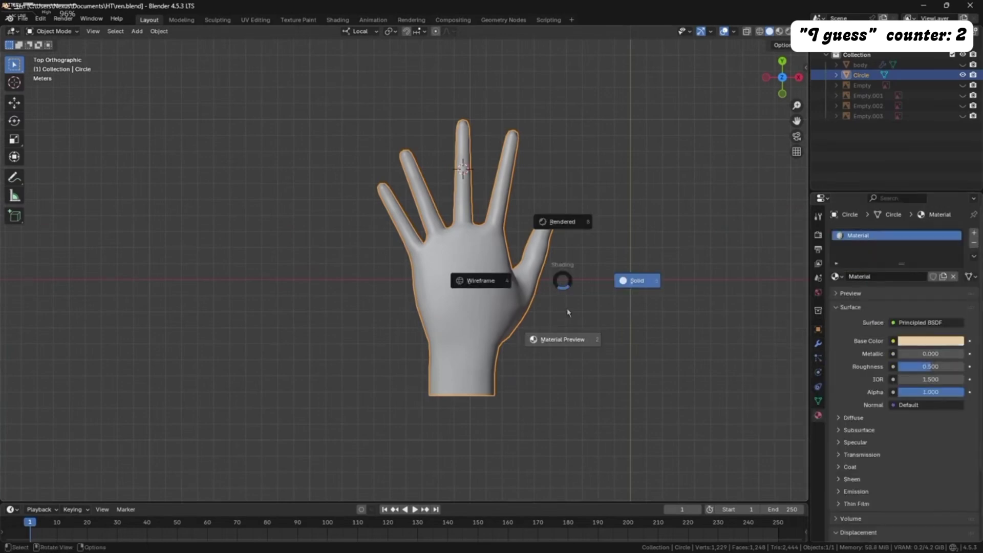
click(570, 321)
Unhide the body and, in front view, move the whole hand mesh closer to it and scale it to about 0.29
scroll(511, 140, up, 3)
scroll(487, 66, down, 5)
key(KP_1)
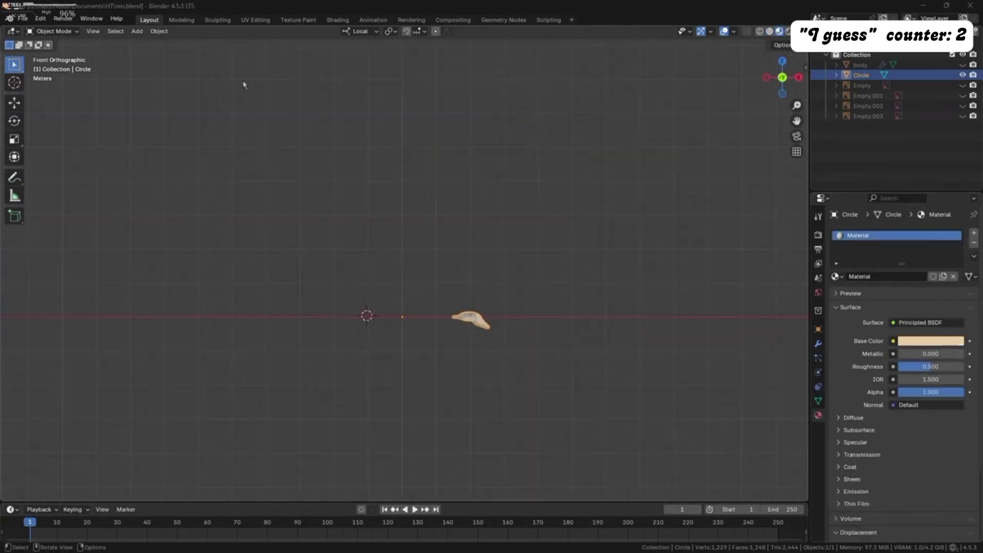
scroll(802, 310, up, 5)
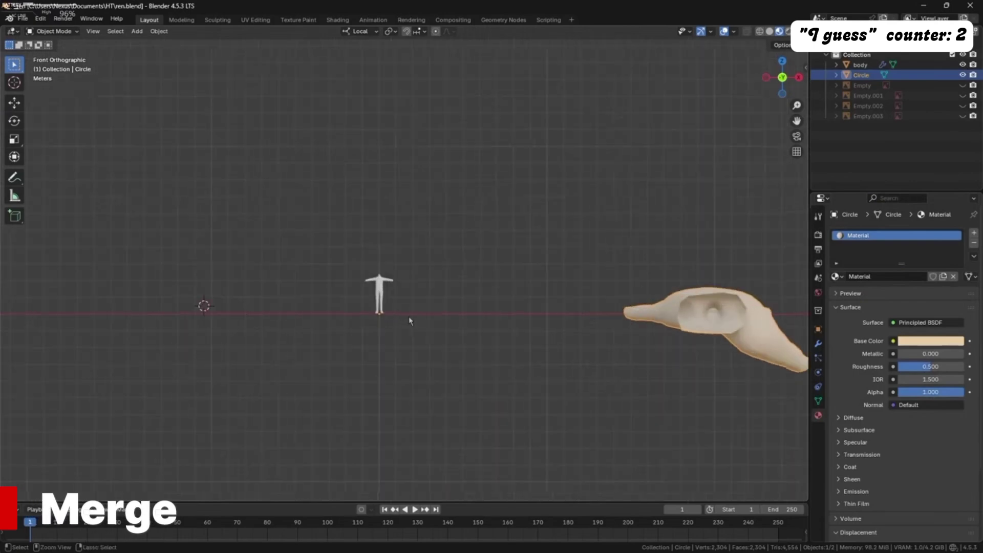
key(Tab)
key(g)
click(536, 301)
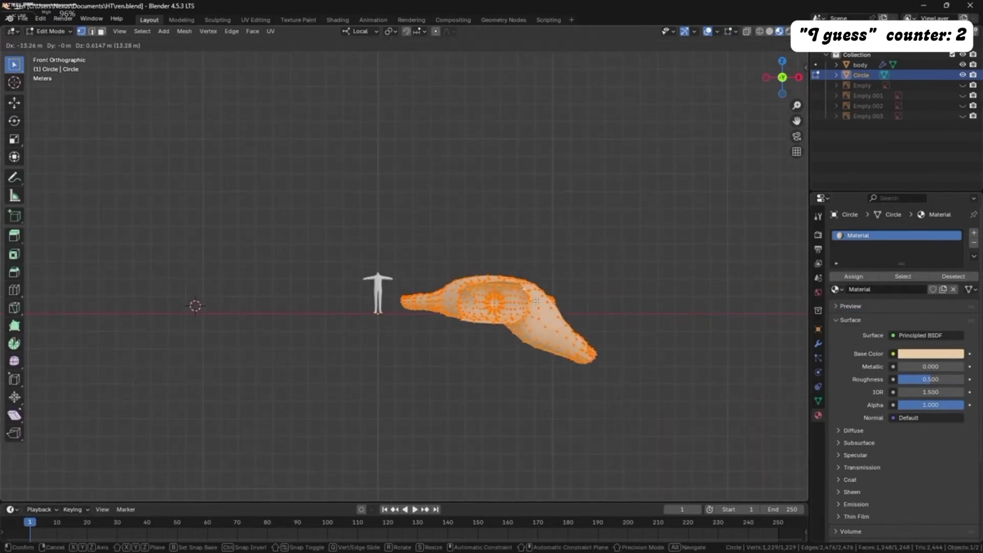
key(s)
click(536, 295)
Scale the hand further by about 0.186 and move it beside the body in top view
key(KP_7)
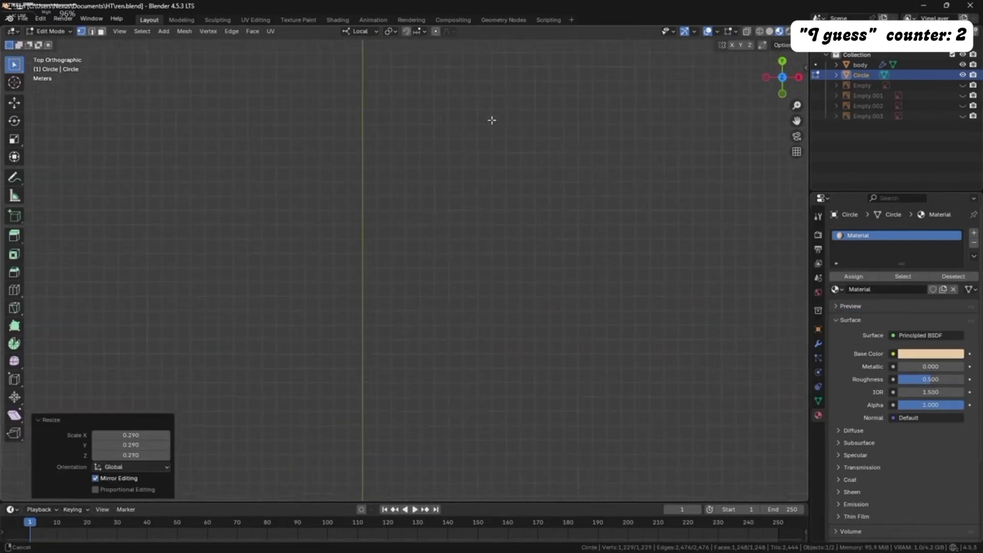
key(KP_Decimal)
scroll(493, 313, down, 8)
key(g)
click(499, 439)
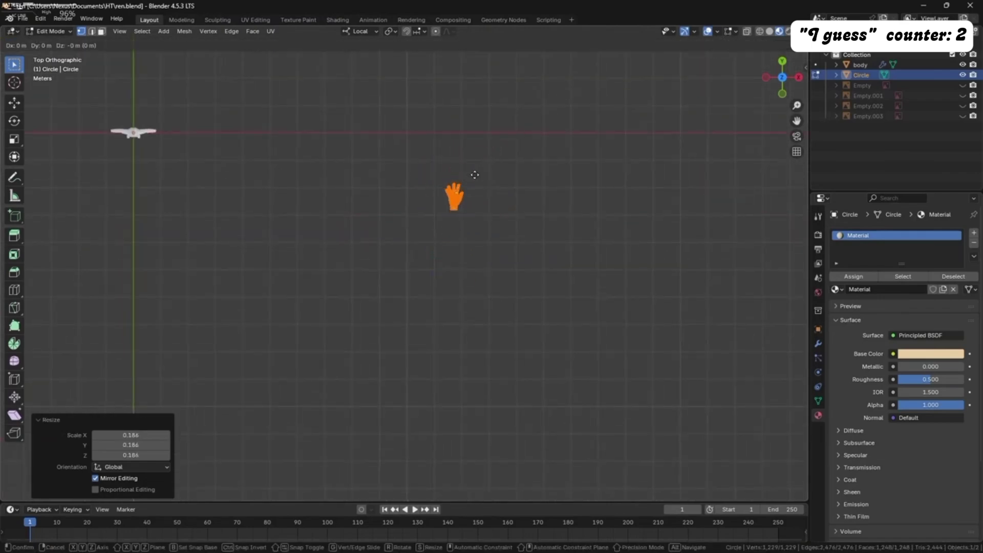
key(g)
click(139, 122)
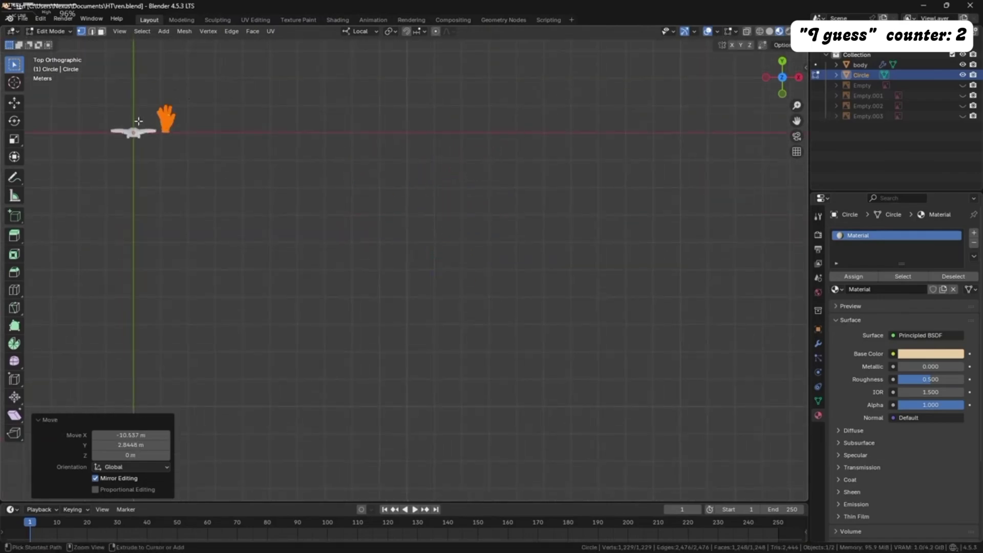
Rotate the hand -90° around Z so the fingers point away from the body and move it in line with the arm
scroll(137, 122, up, 16)
scroll(361, 133, down, 5)
text(rz-9)
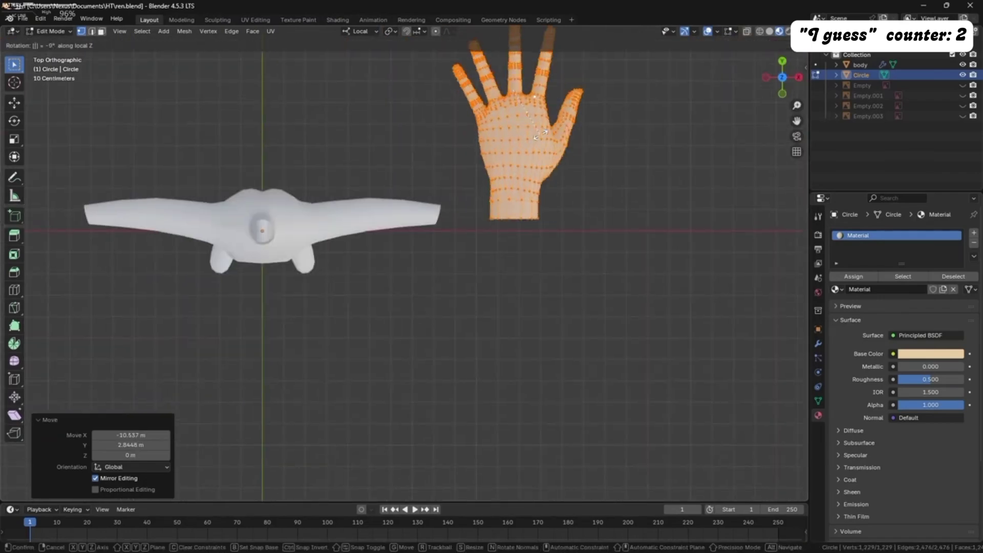
text(0)
key(Return)
key(g)
click(551, 230)
Raise the hand along Z to arm height in front view and scale it to about 0.461
key(KP_Decimal)
key(KP_1)
scroll(550, 231, down, 6)
shift+middle_drag(550, 230, 559, 390)
key(g)
key(z)
click(604, 69)
key(s)
click(620, 94)
Move the hand about -0.327 m along X, close to the open end of the arm
key(KP_7)
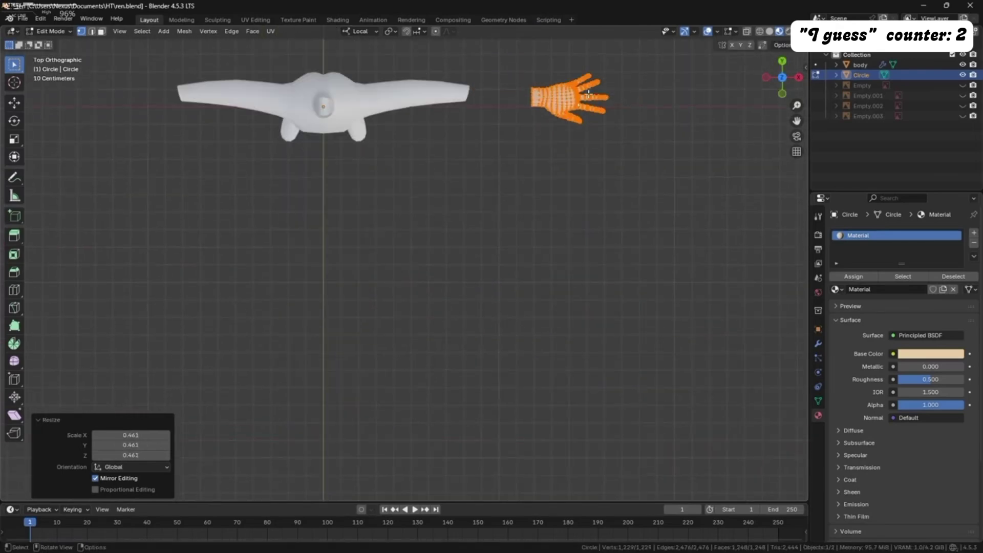
key(g)
key(x)
click(527, 94)
Rotate and nudge the hand in small amounts from the top so the wrist lines up with the arm's end
scroll(501, 93, up, 6)
key(r)
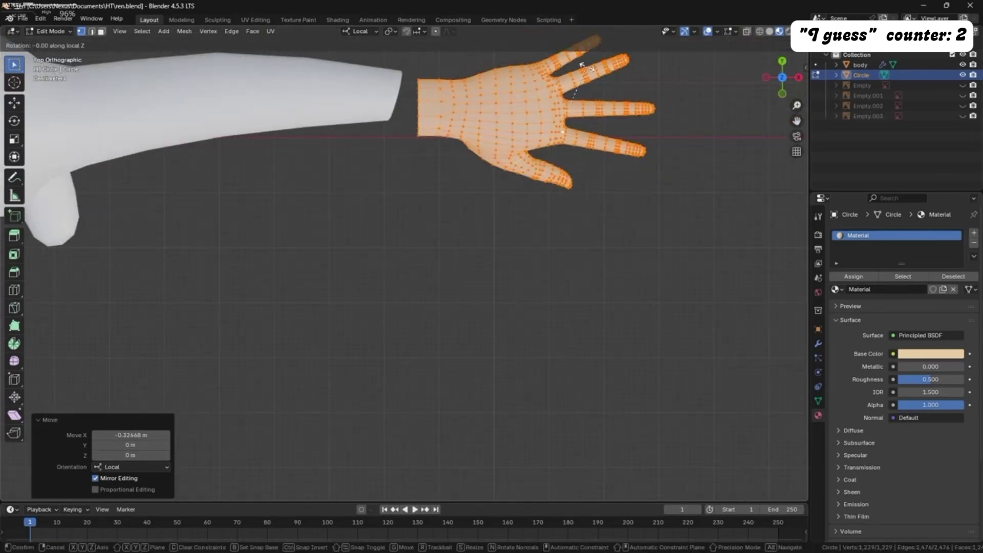
click(592, 64)
key(g)
click(628, 73)
key(r)
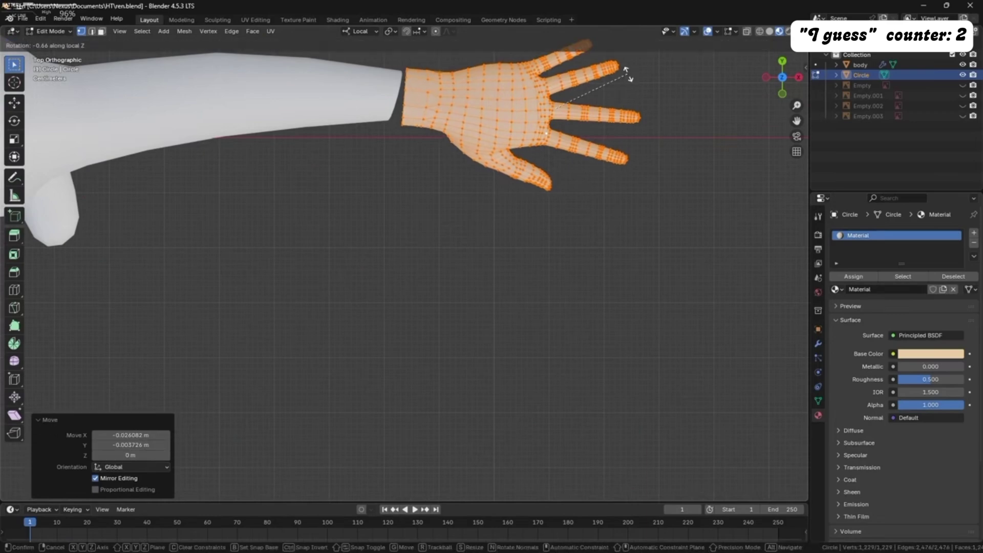
click(629, 76)
key(g)
click(627, 81)
key(r)
click(627, 87)
Tilt the hand about 3.56° around its local Y axis and check its alignment from the side, top and front
key(KP_1)
scroll(620, 77, down, 4)
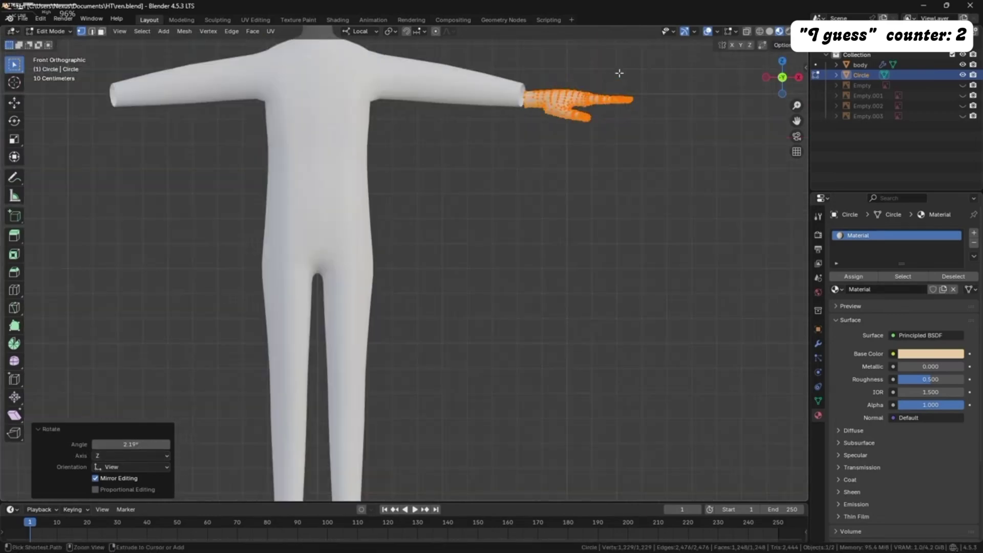
scroll(619, 75, up, 8)
key(r)
key(y)
click(625, 83)
key(KP_3)
scroll(624, 83, down, 3)
middle_drag(626, 84, 550, 172)
key(KP_7)
scroll(549, 172, down, 1)
key(KP_1)
scroll(550, 172, down, 5)
Return to Object Mode and unhide the reference images Empty, Empty.001 and Empty.002
key(ctrl+Tab)
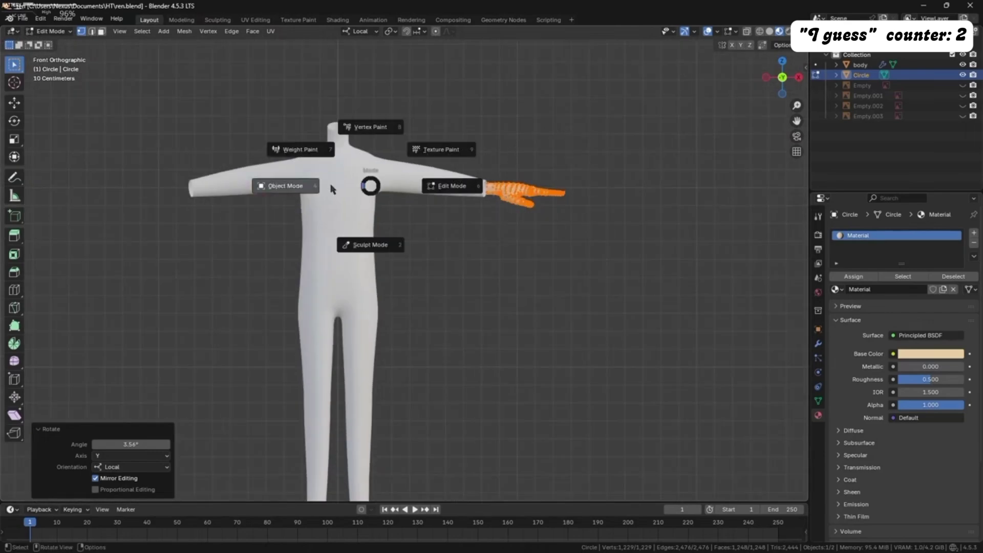
click(352, 183)
drag(963, 105, 962, 85)
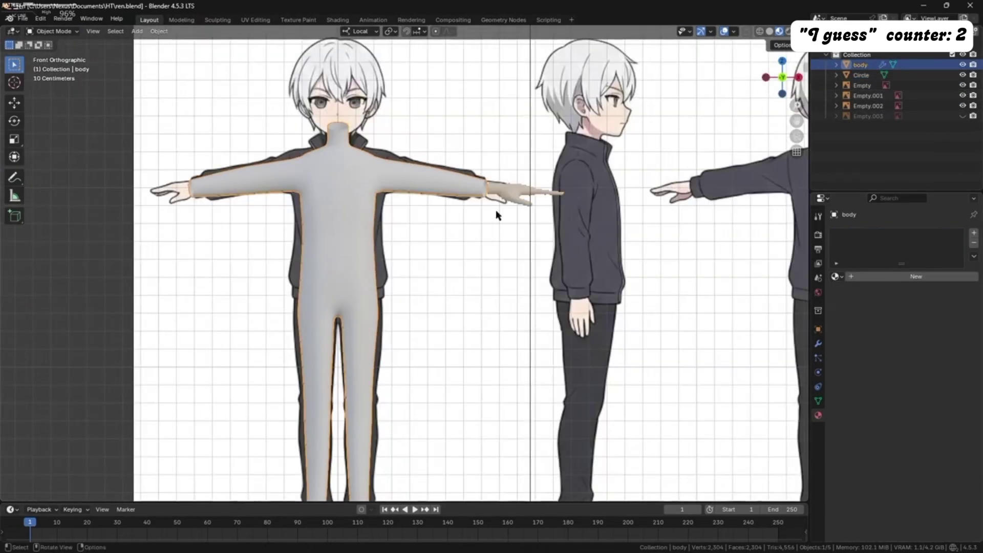
scroll(537, 190, up, 3)
Scale the whole hand mesh to about 0.62 and move it over the drawn hand in the front reference
click(563, 193)
key(Tab)
key(s)
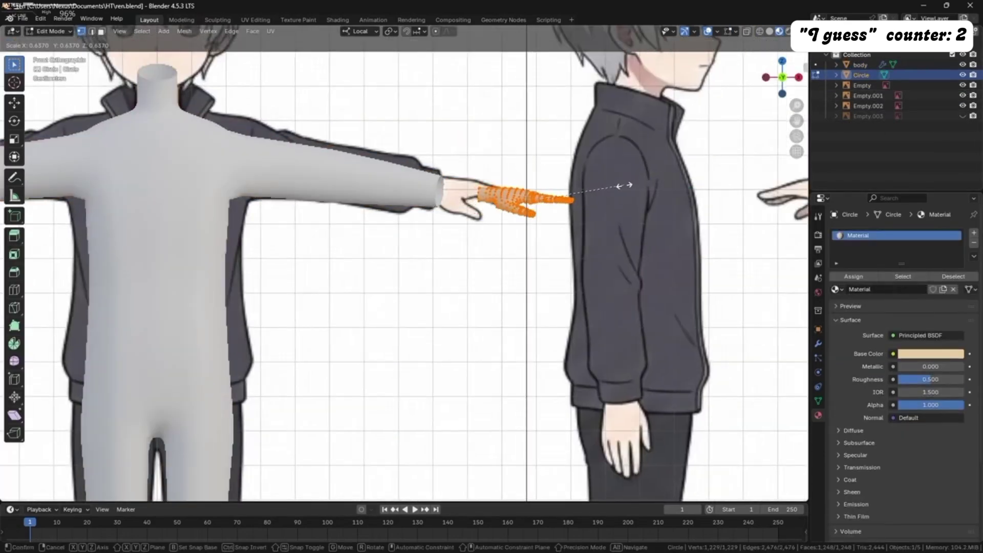
click(625, 185)
key(g)
click(585, 186)
key(g)
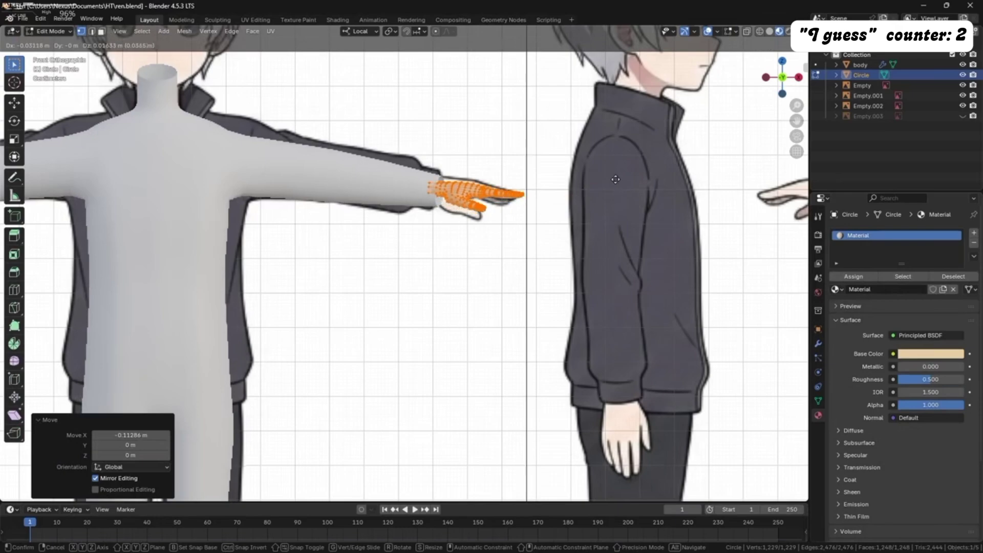
click(609, 171)
Shift the hand about 0.018 m along Y and rotate it about -0.79° around Z to center it on the arm
key(KP_7)
key(g)
key(y)
click(602, 159)
key(KP_3)
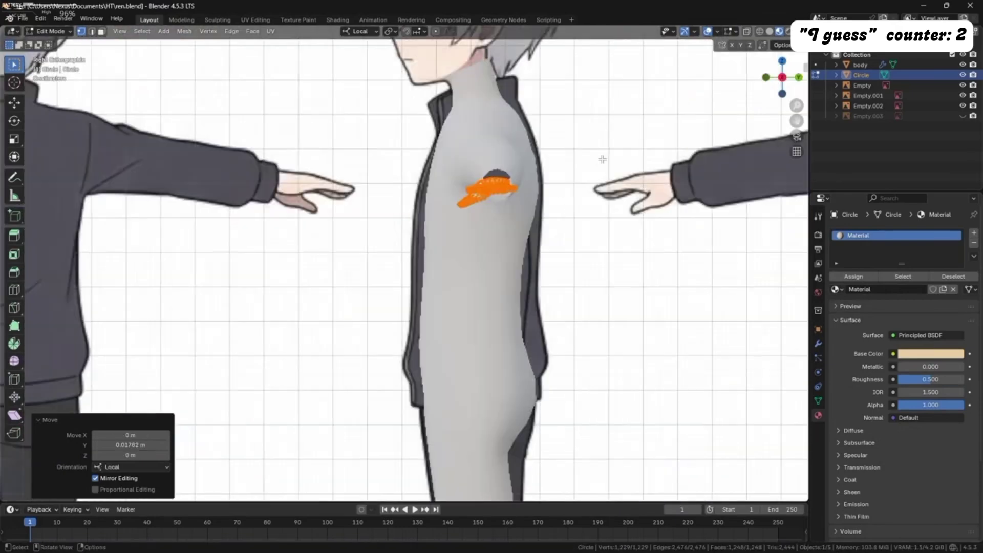
key(KP_7)
key(r)
click(609, 130)
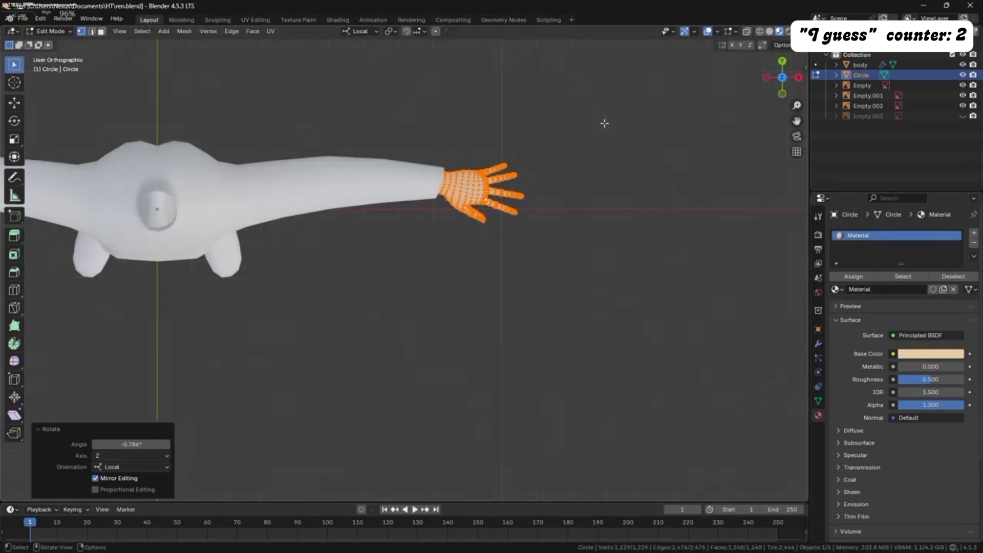
Finish editing the hand, select the body and apply its Subdivision modifier in Object Mode
key(KP_1)
scroll(390, 182, up, 5)
key(Tab)
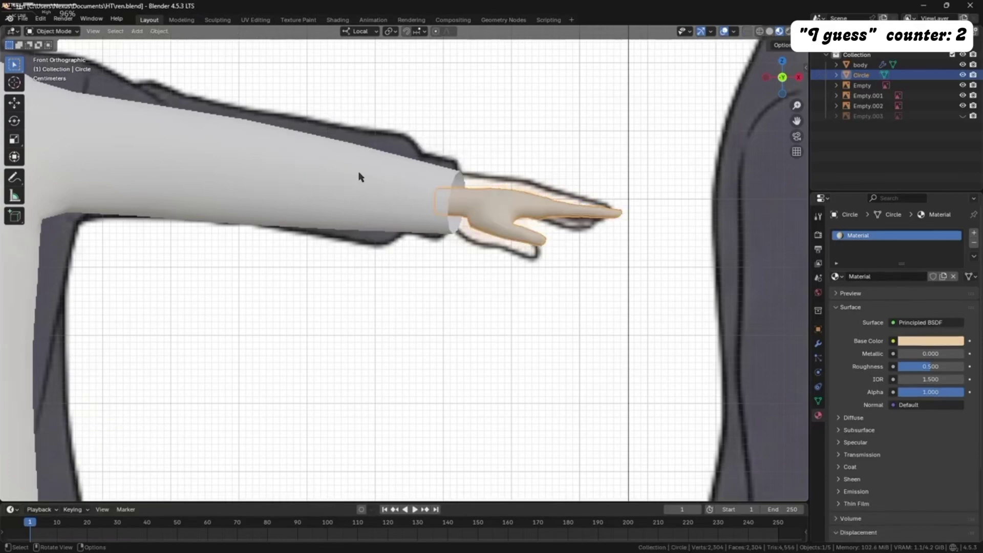
click(362, 175)
key(Tab)
scroll(362, 175, down, 4)
click(818, 343)
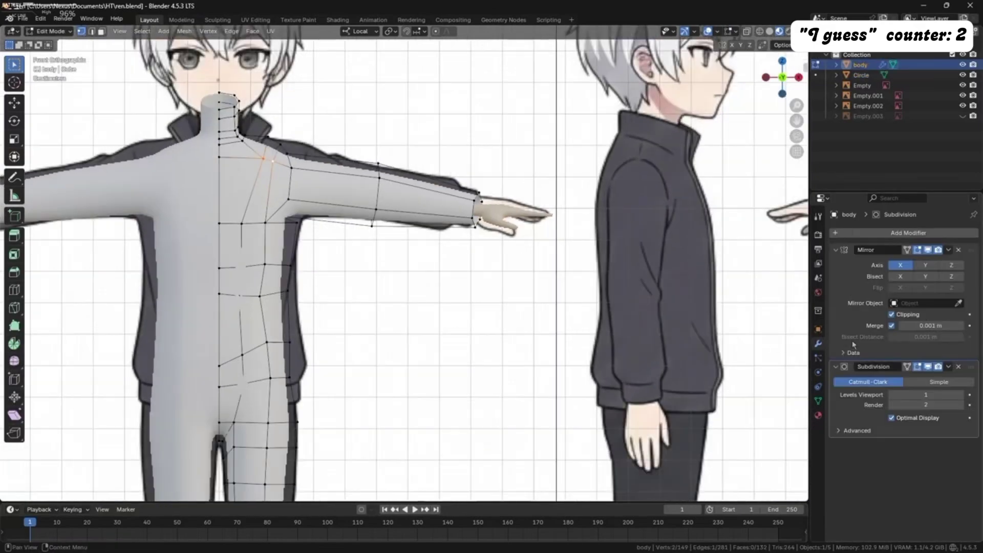
key(ctrl+Tab)
click(498, 344)
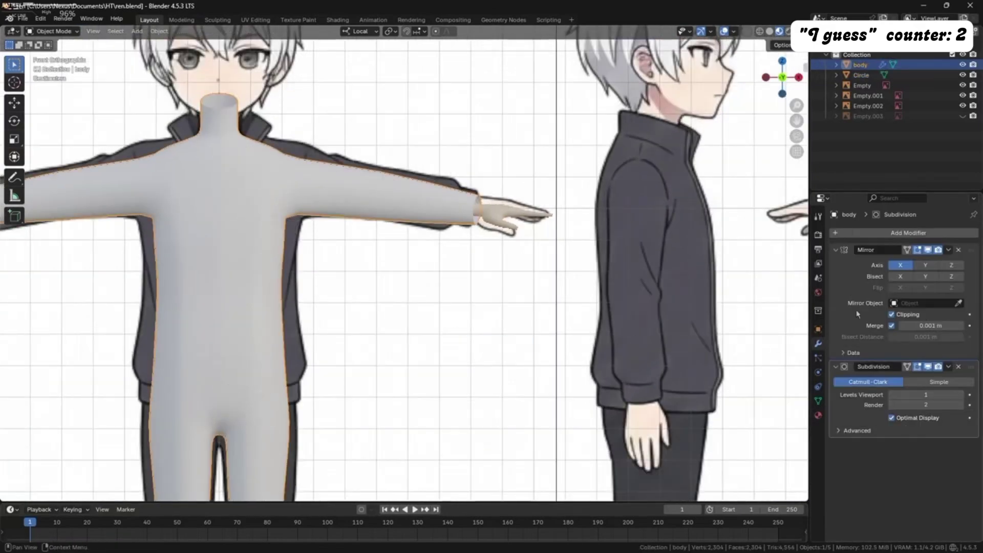
key(ctrl+a)
Recalculate the normals of the entire body mesh to the outside and return to Object Mode
key(Tab)
key(a)
key(shift+n)
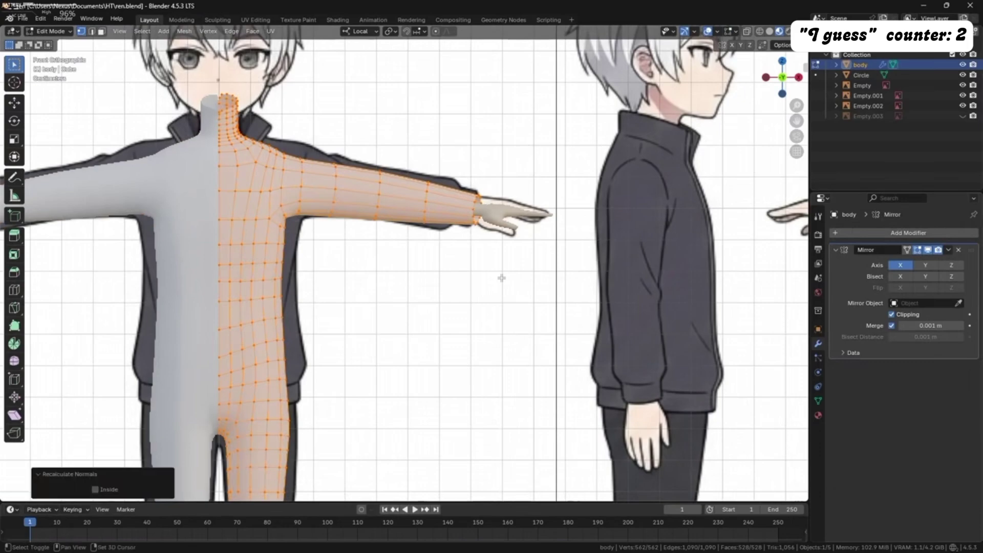
scroll(313, 235, down, 3)
click(366, 271)
key(ctrl+Tab)
click(378, 221)
Join the hand into the body object and enter Edit Mode at the wrist
click(429, 224)
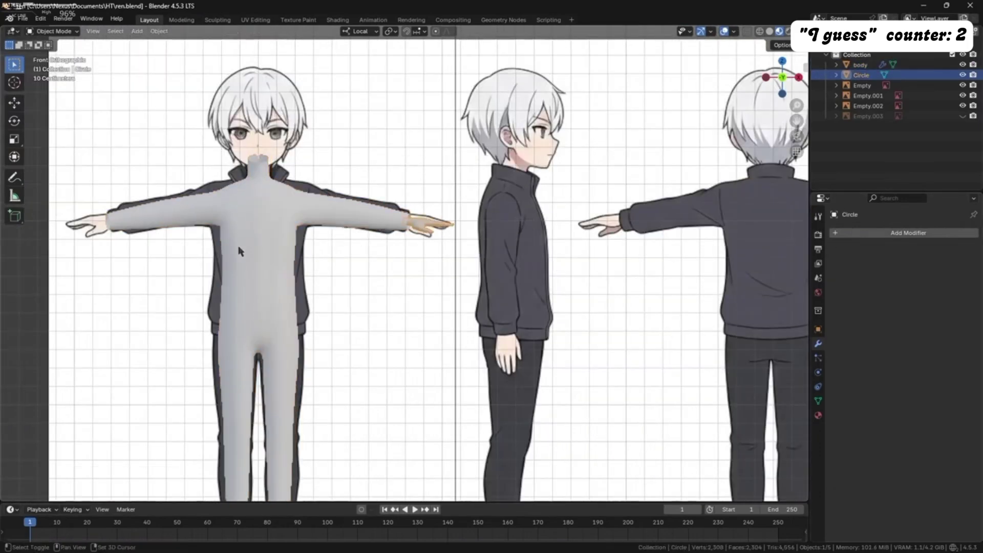
shift+click(239, 249)
key(ctrl+j)
key(ctrl+Tab)
click(481, 199)
scroll(407, 219, up, 12)
shift+middle_drag(405, 219, 382, 235)
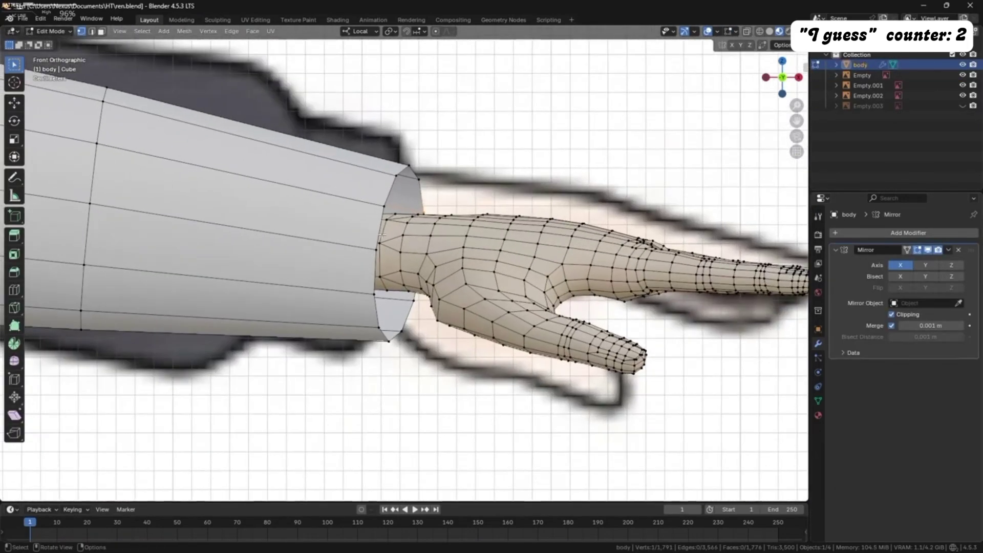
Slide the arm's end loop back from the hand and scale the hand's open wrist loop up by about 1.413
alt+click(379, 233)
key(g)
key(g)
click(319, 223)
alt+click(338, 222)
key(s)
click(373, 189)
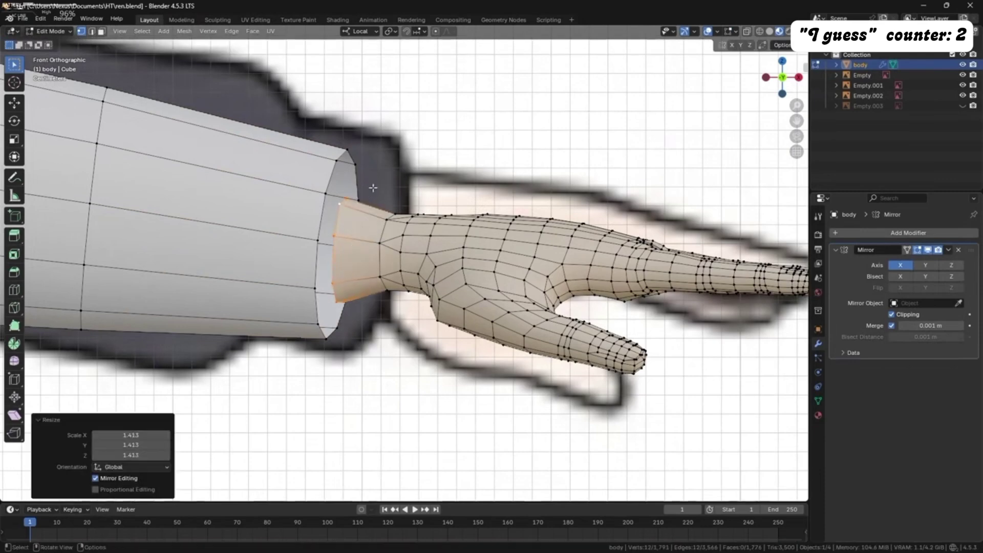
Select the second edge loop of the hand's wrist and scale it by about 1.08
alt+click(388, 232)
middle_drag(389, 232, 370, 215)
key(shift+z)
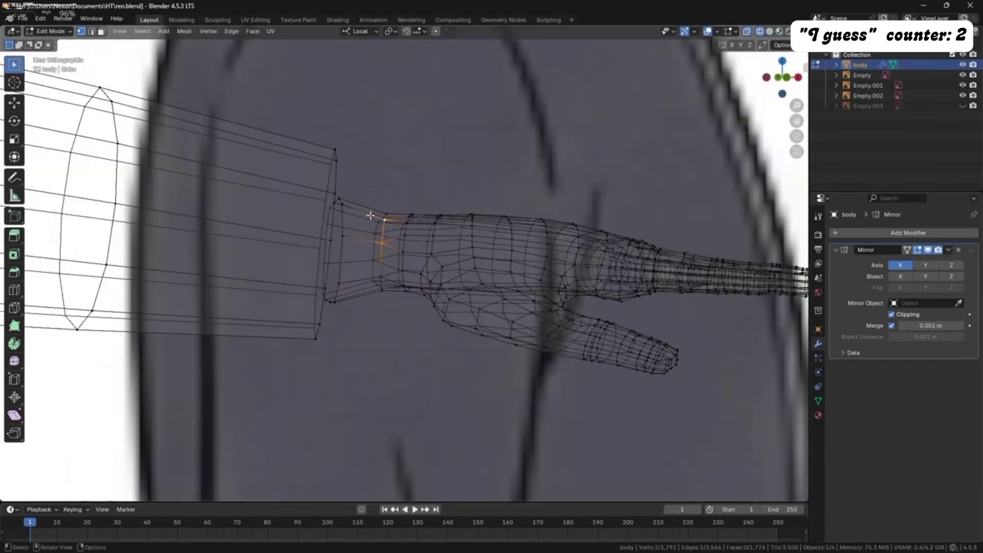
key(shift+z)
key(s)
click(404, 182)
Resize the hand's open wrist loop in small passes from the top and front to suit the arm's end
key(KP_7)
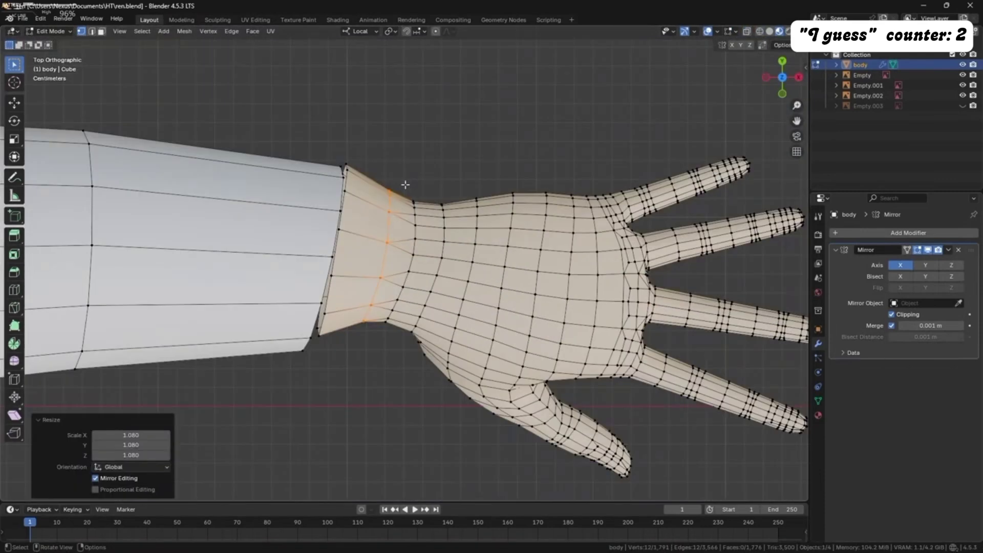
alt+click(344, 206)
key(s)
click(401, 154)
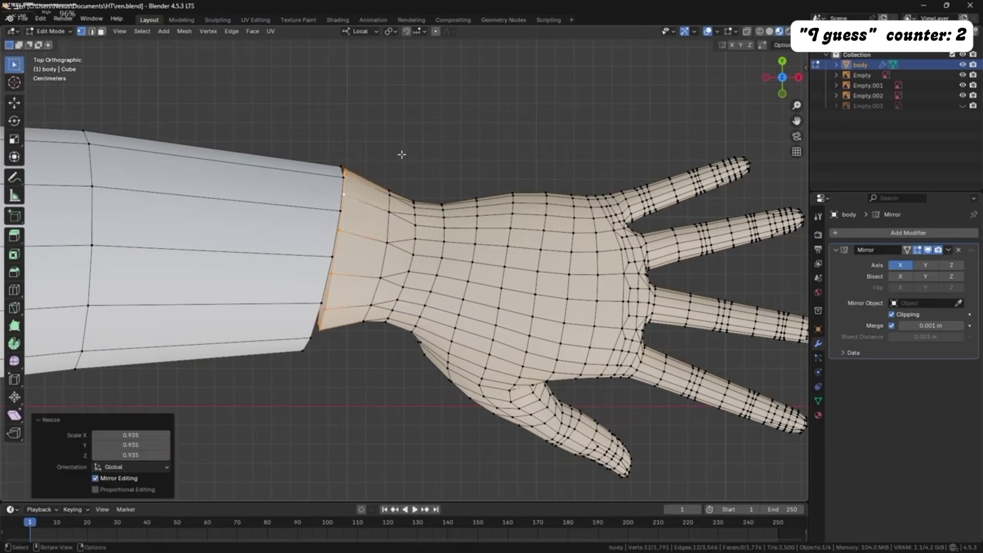
key(s)
click(399, 159)
key(KP_1)
key(s)
click(392, 165)
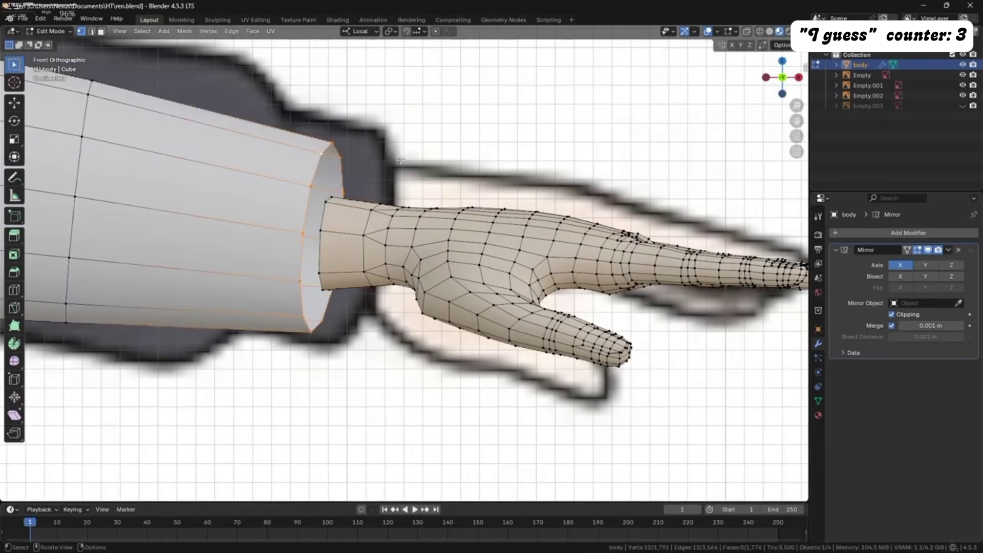
Slide the arm's end loop further up the forearm and bridge it to the hand's wrist loop with LoopTools
key(g)
key(g)
click(353, 175)
alt+shift+click(327, 218)
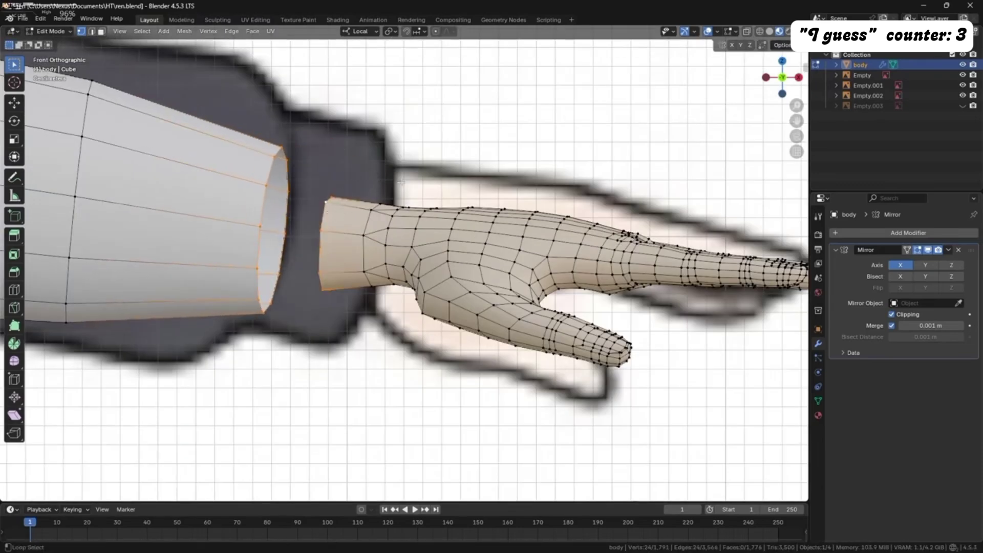
right_click(408, 184)
mouse_move(408, 184)
click(453, 183)
Move the forearm's last edge loop about 0.006 m along Y in top view to smooth the wrist transition
scroll(291, 388, down, 5)
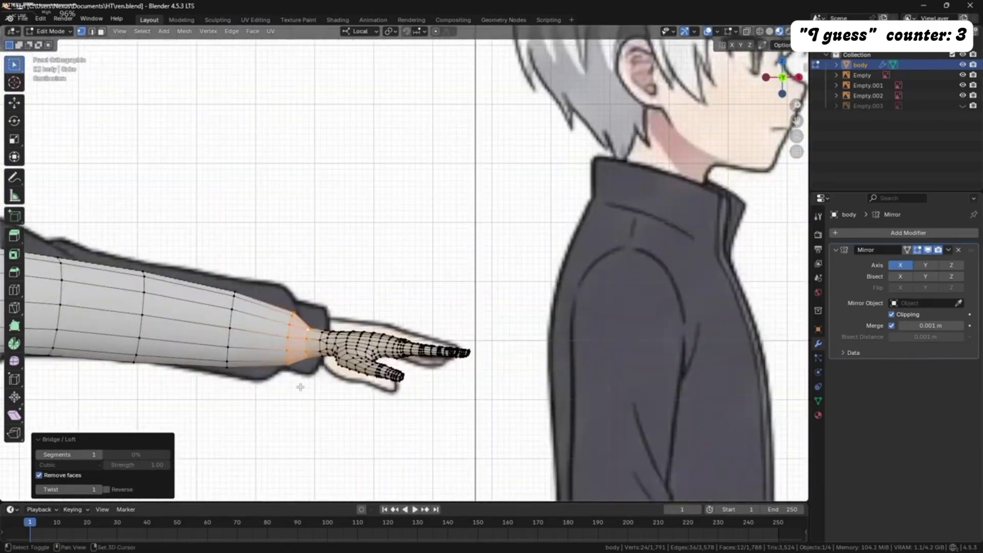
scroll(478, 336, up, 3)
key(KP_7)
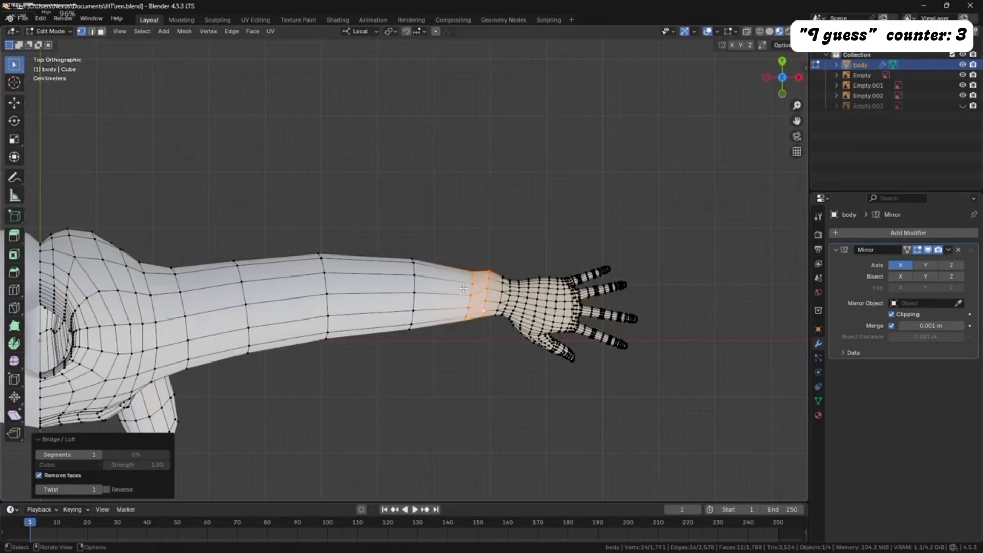
scroll(472, 253, up, 2)
key(g)
click(474, 366)
Scale down the forearm's last three edge loops along local Z in front view to slim the arm toward the wrist
key(KP_1)
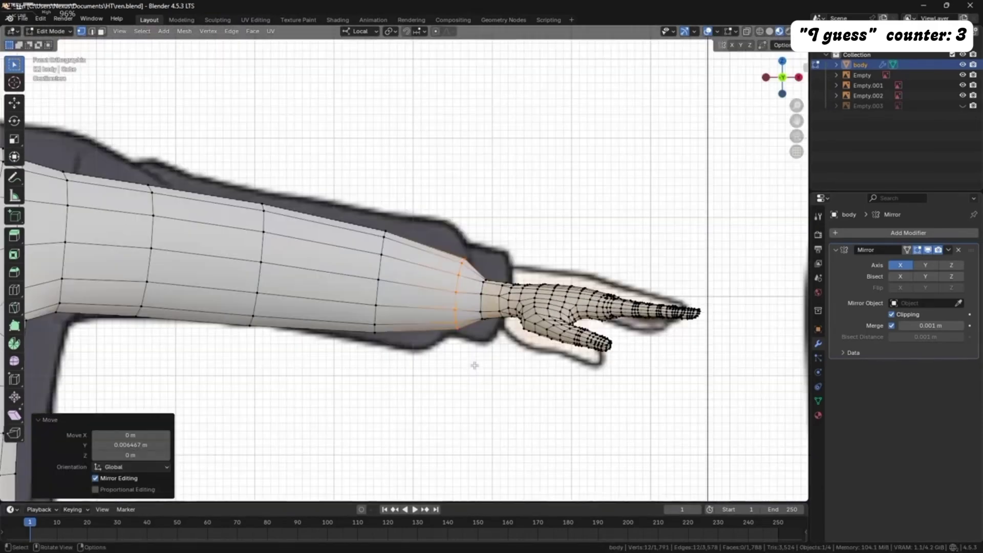
key(s)
key(z)
key(z)
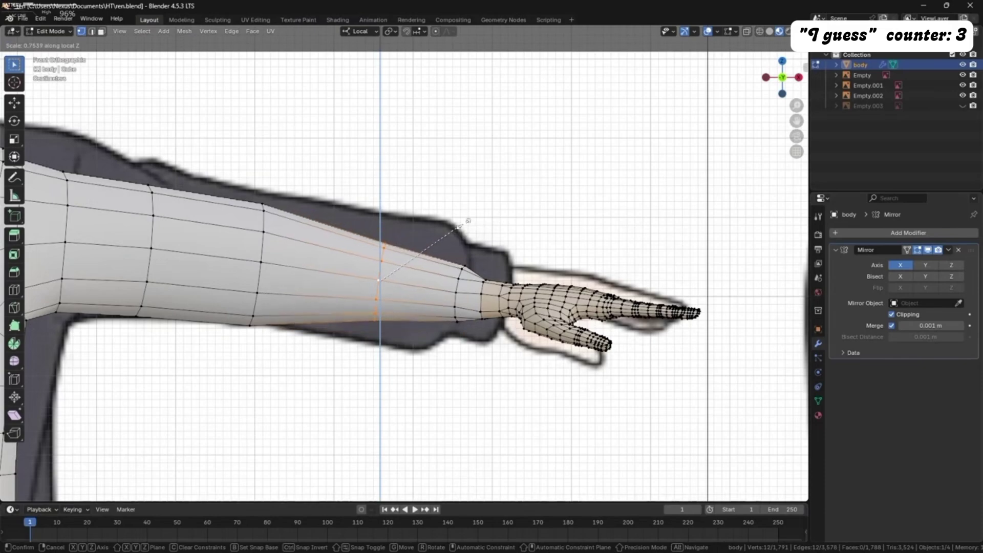
click(463, 220)
alt+click(262, 246)
key(s)
key(z)
key(z)
click(452, 267)
Scale the forearm loop nearest the wrist to 0.835 along local Z and 1.092 along local Y
alt+click(459, 277)
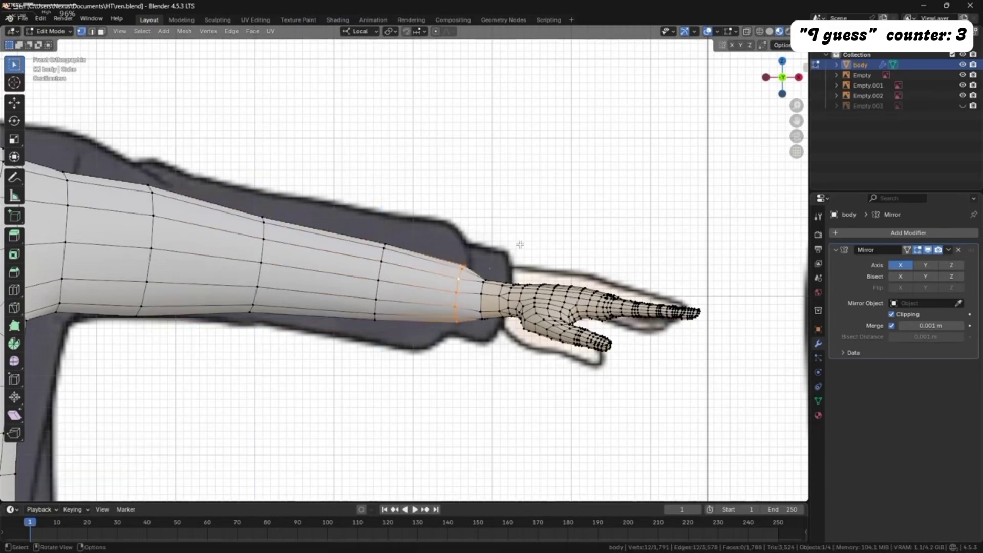
key(s)
key(z)
key(z)
click(507, 250)
key(KP_7)
key(KP_2)
key(s)
key(x)
key(x)
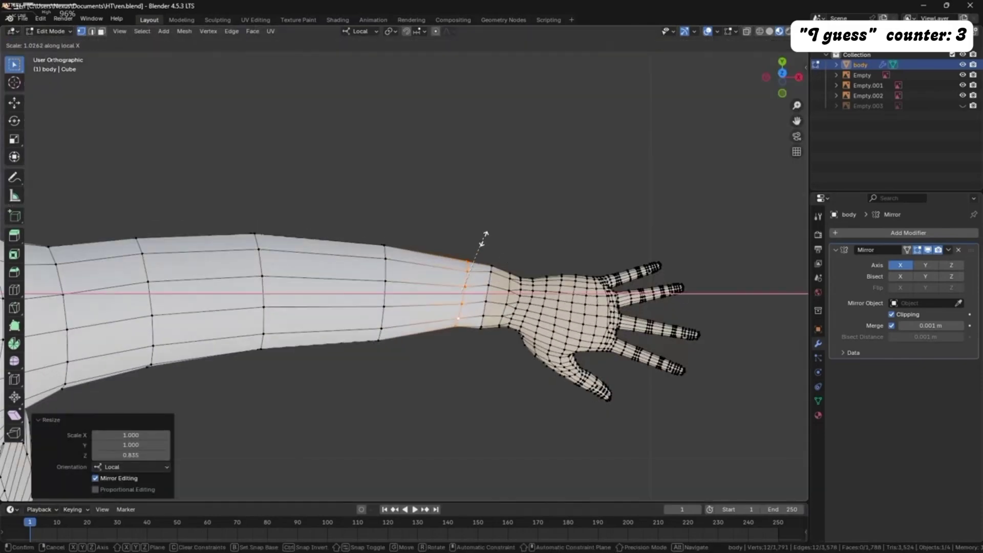
click(483, 237)
middle_drag(483, 237, 497, 231)
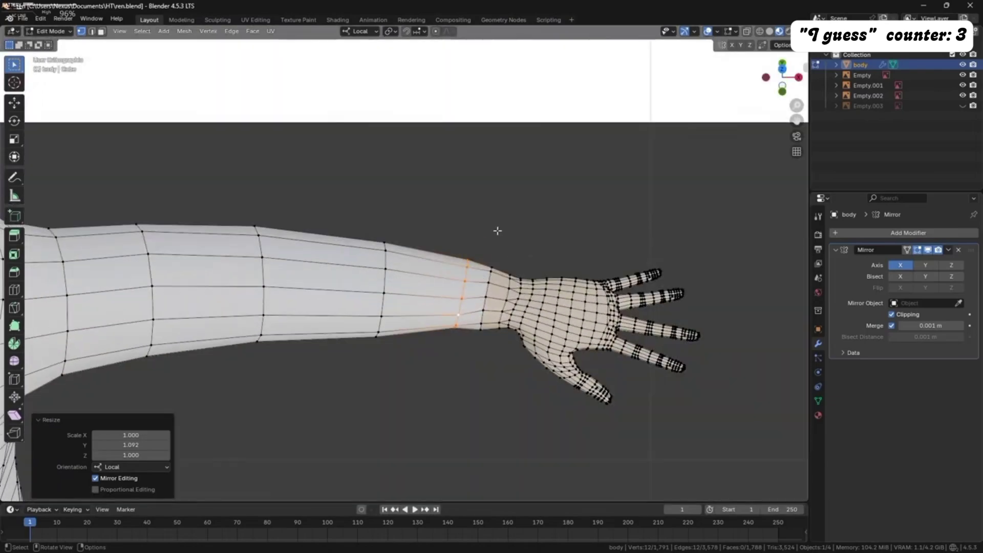
Switch to Sculpt Mode and nudge the arm's surface at the wrist slightly upward with the Grab brush
ctrl+middle_drag(497, 230, 502, 371)
key(KP_1)
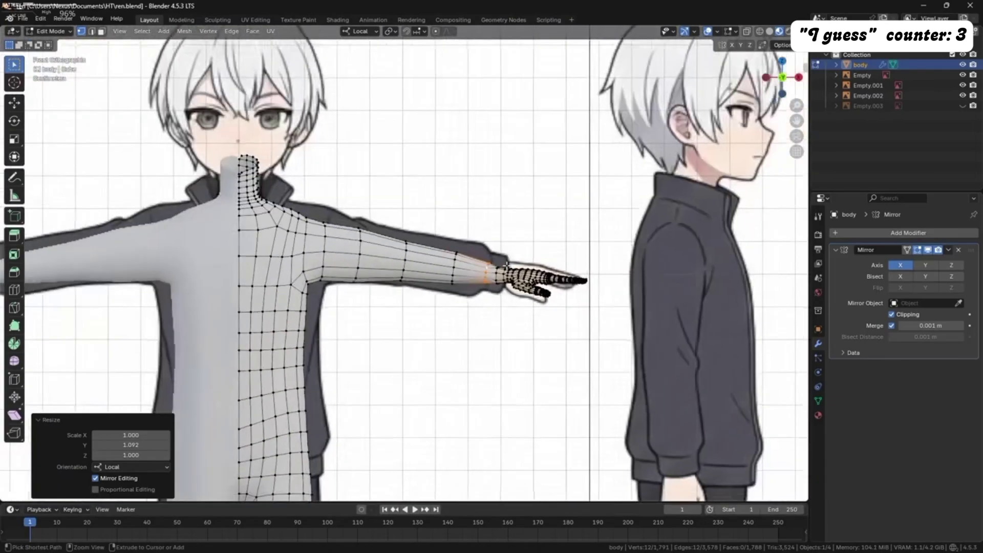
shift+middle_drag(93, 281, 259, 275)
mouse_move(259, 275)
ctrl+middle_down()
mouse_move(258, 207)
mouse_move(259, 275)
ctrl+middle_up()
key(ctrl+Tab)
click(677, 295)
ctrl+middle_drag(670, 264, 668, 197)
drag(663, 257, 667, 244)
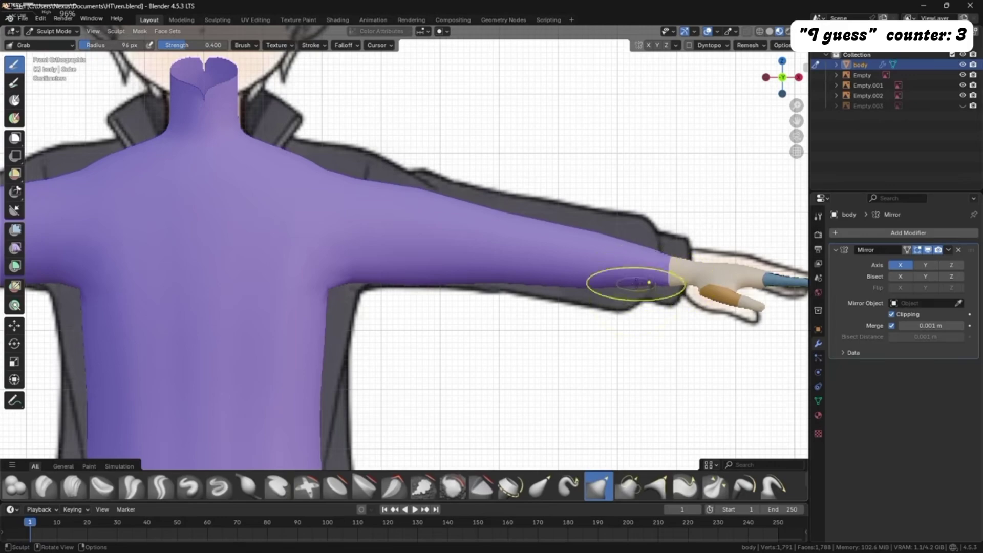
Set the body's Mirror modifier merge distance to 0.017 m to close the gap at the neck's centre
scroll(651, 248, down, 3)
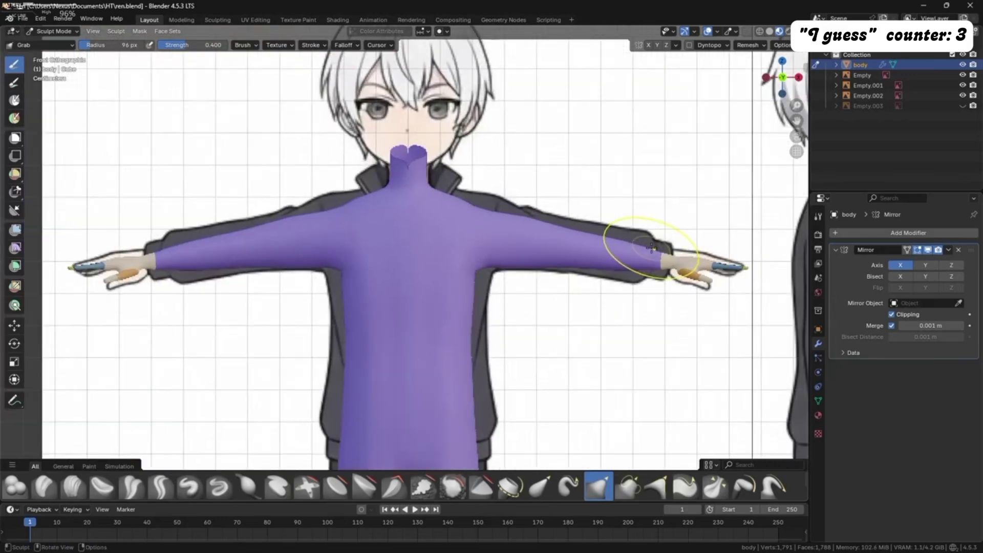
scroll(651, 248, down, 2)
shift+middle_drag(651, 248, 521, 255)
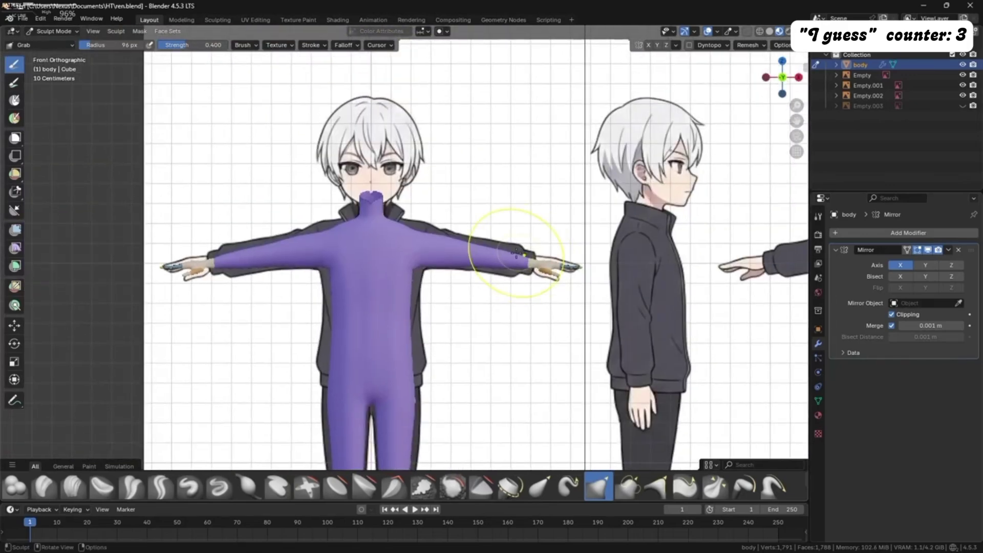
scroll(390, 215, up, 5)
scroll(397, 220, down, 2)
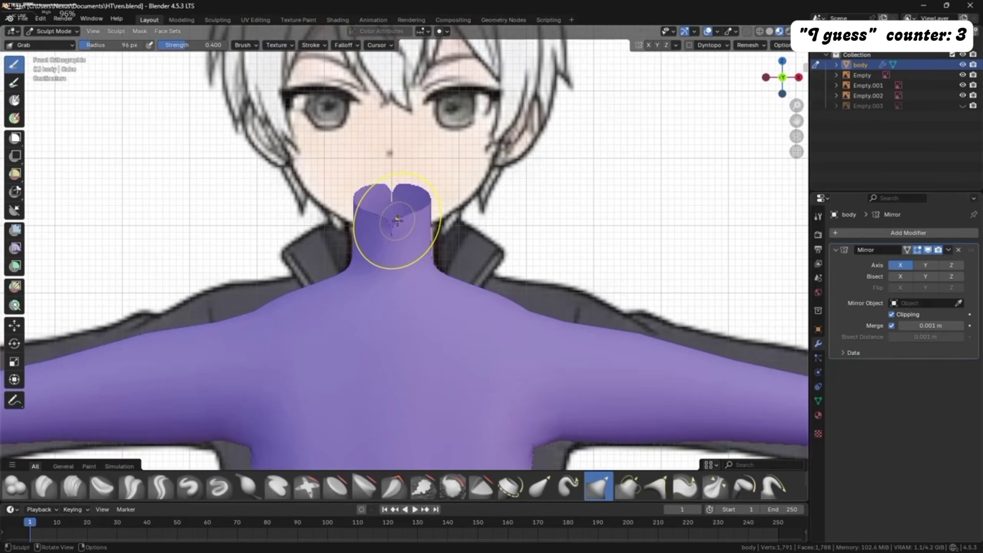
scroll(438, 242, down, 5)
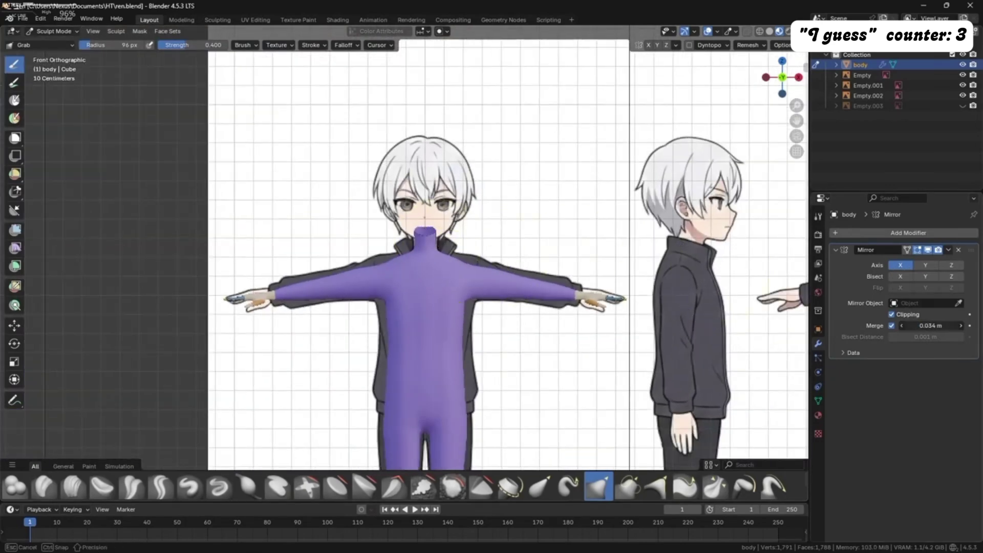
drag(930, 327, 902, 330)
drag(963, 329, 965, 329)
Set the Grab brush radius to 61 px, examine the whole body from above and in front, and return to Edit Mode
scroll(693, 302, down, 1)
shift+middle_drag(693, 302, 610, 193)
scroll(456, 237, up, 2)
middle_drag(456, 237, 455, 239)
key(f)
click(551, 132)
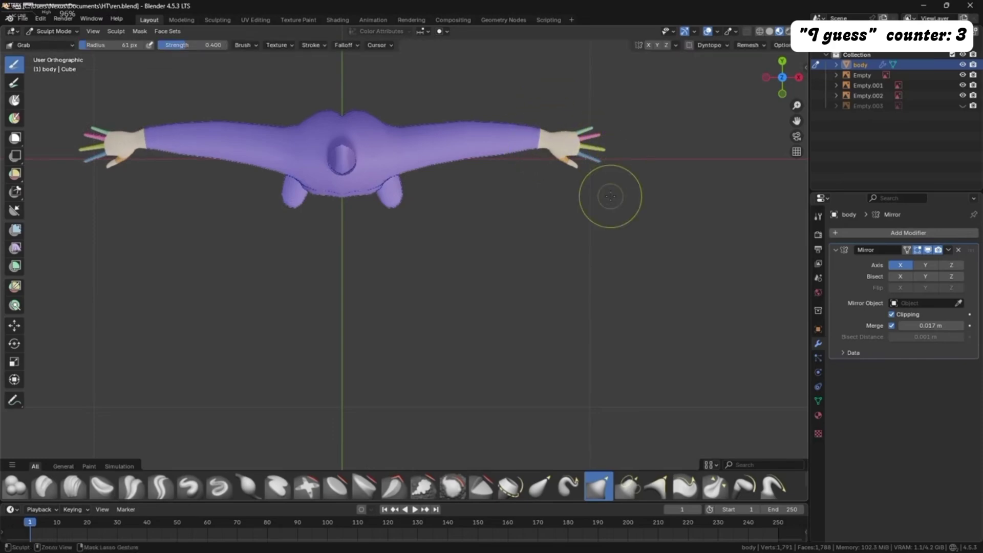
key(KP_1)
scroll(480, 139, down, 3)
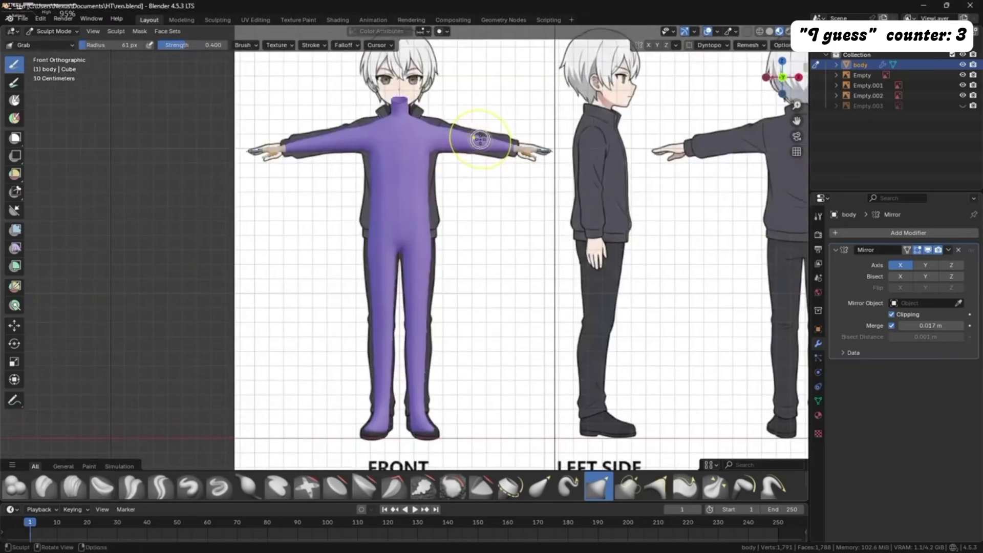
key(Tab)
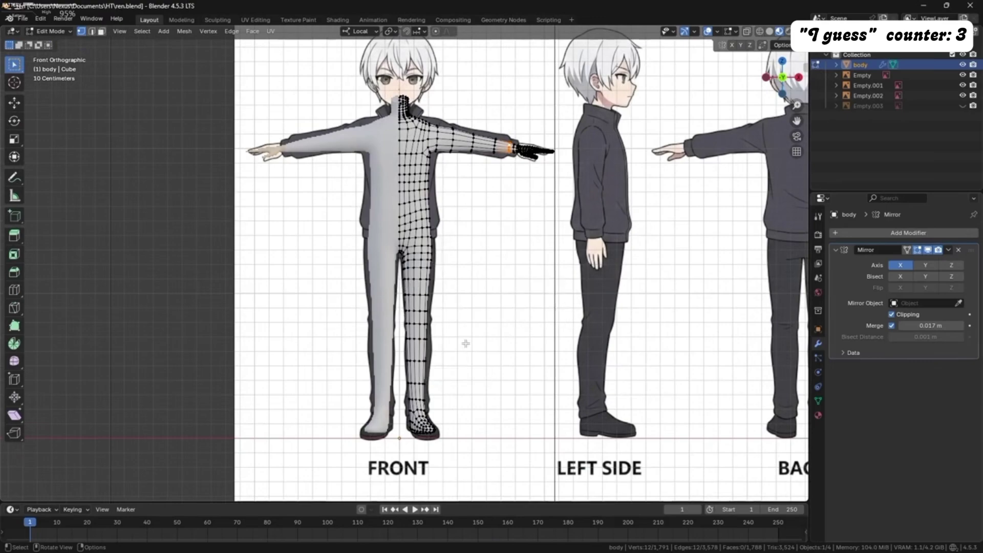
middle_drag(493, 318, 420, 137)
key(KP_3)
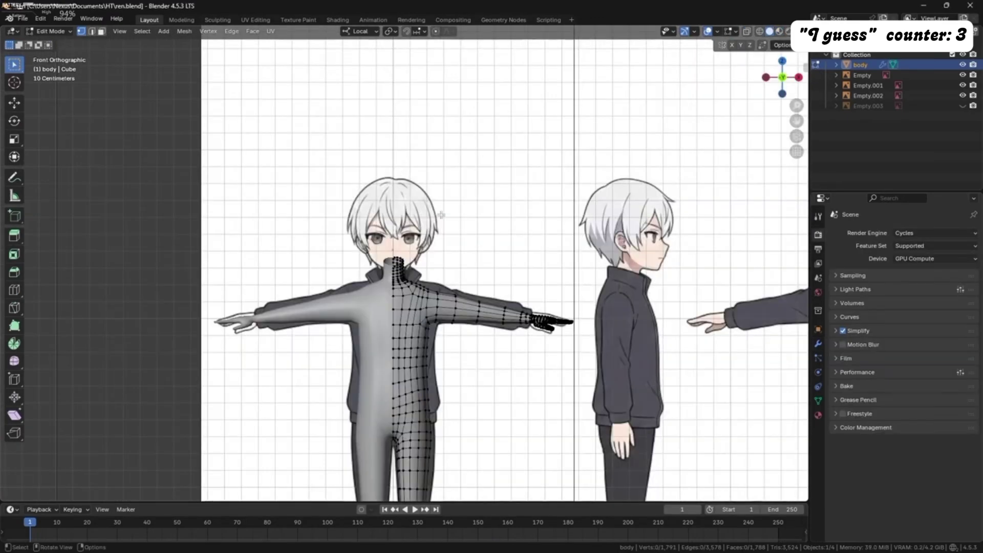
Add a plane as a new object and merge all its vertices into a single vertex in Edit Mode
key(Tab)
key(shift+a)
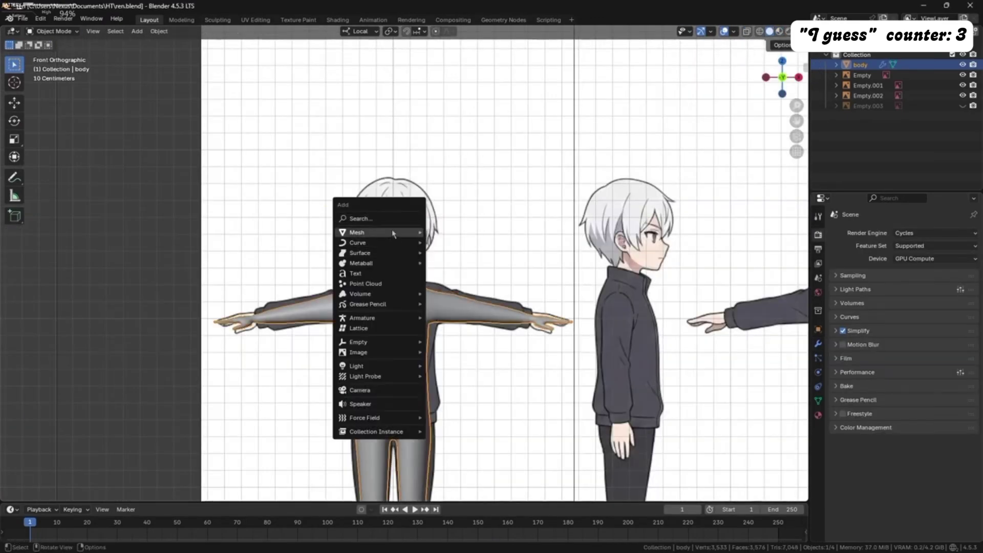
mouse_move(395, 232)
click(447, 233)
key(ctrl+Tab)
click(529, 249)
scroll(530, 268, down, 4)
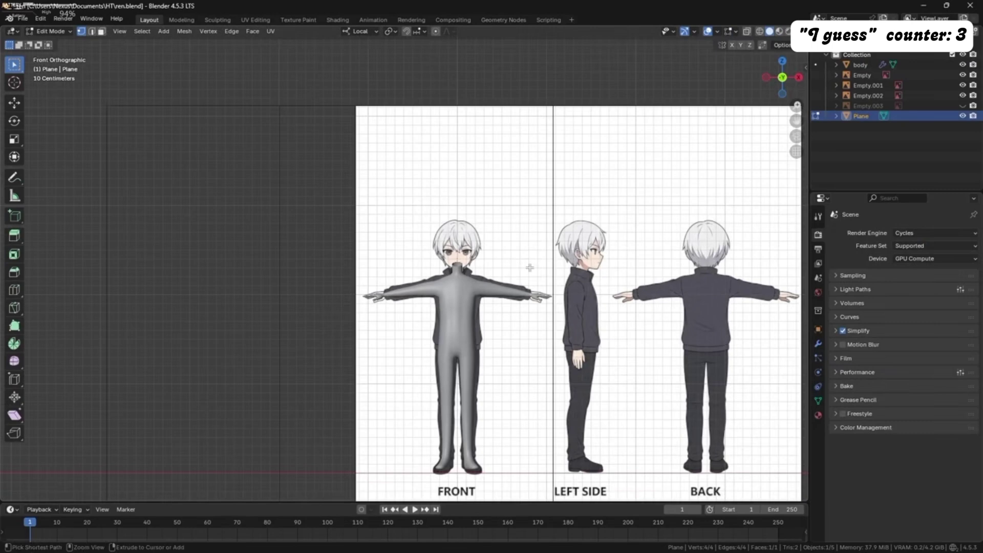
key(m)
click(535, 376)
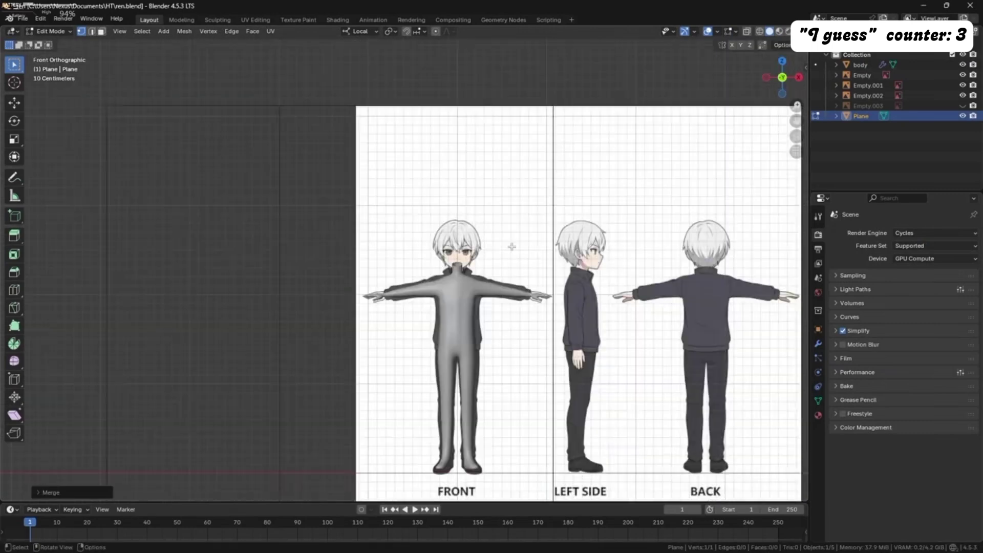
Move the single vertex onto the tip of the character's chin in front view, with the body hidden
scroll(512, 247, down, 5)
key(g)
click(586, 230)
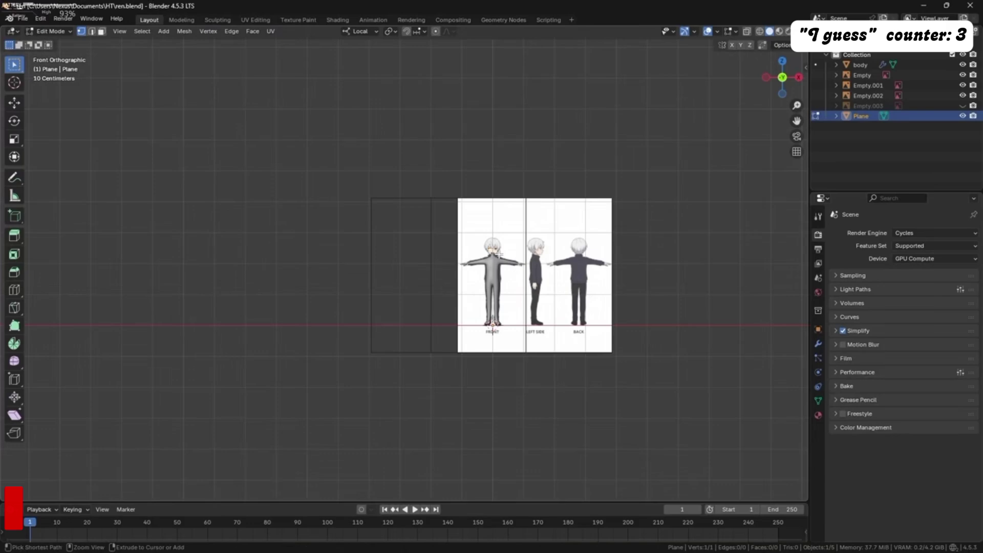
scroll(499, 254, up, 10)
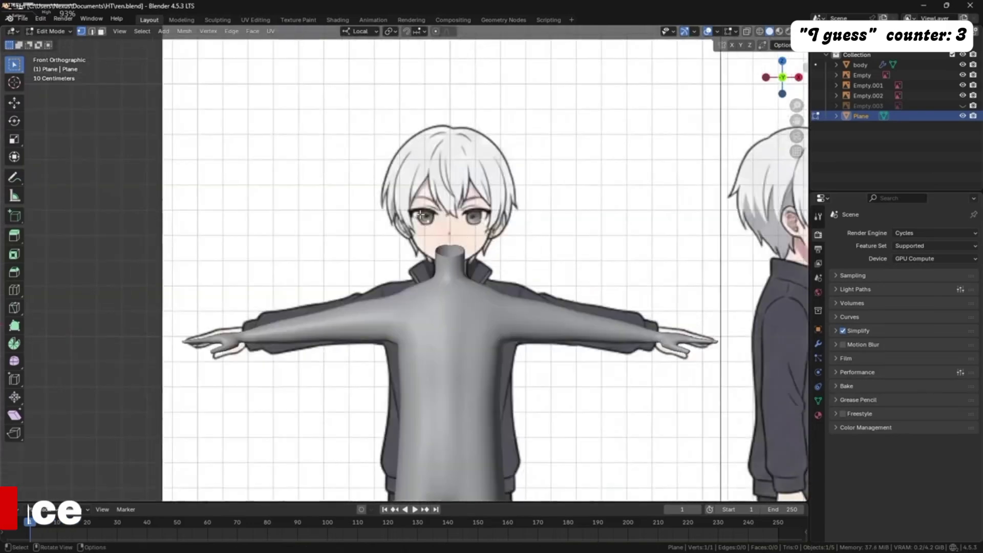
scroll(442, 253, up, 3)
key(g)
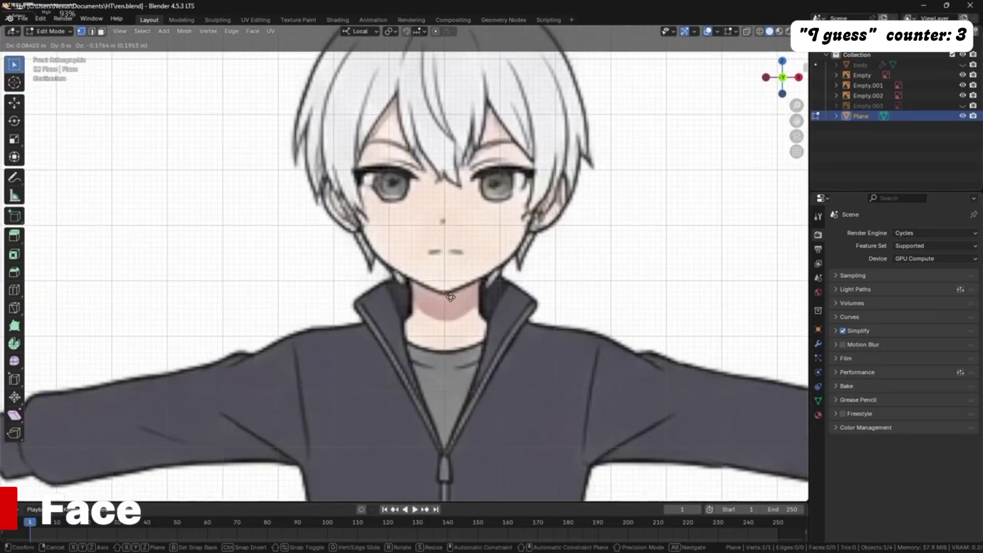
click(450, 297)
Add a Mirror modifier with clipping to the face object and slide the chin vertex along X onto the centre line
click(819, 344)
click(862, 234)
text(mi)
key(Return)
key(g)
key(x)
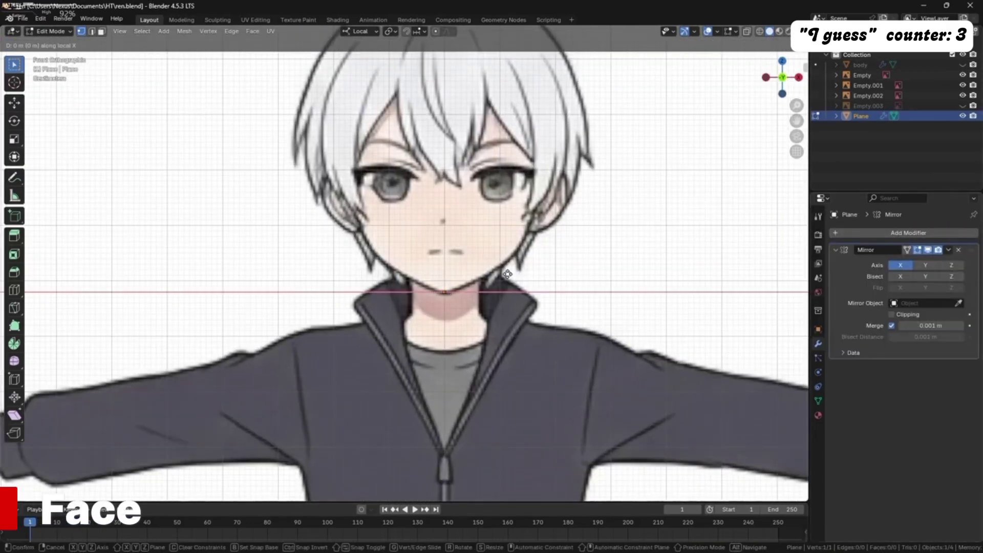
click(515, 273)
click(892, 314)
key(g)
key(x)
click(512, 267)
Extrude three vertices from the chin along the jawline up to below the ear and add a Subdivision Surface modifier
scroll(481, 281, up, 1)
shift+middle_drag(475, 305, 431, 385)
ctrl+right_click(431, 361)
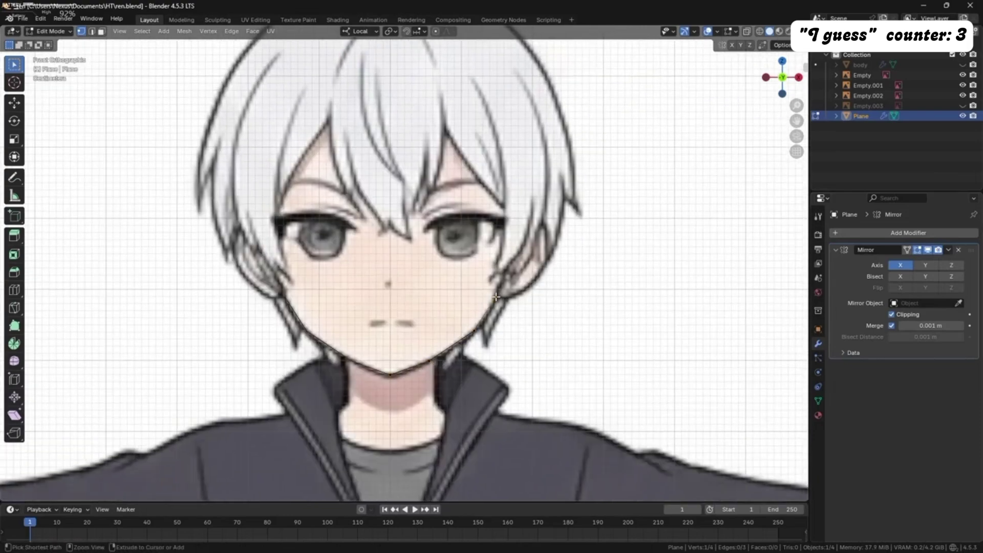
click(871, 233)
text(su)
key(Return)
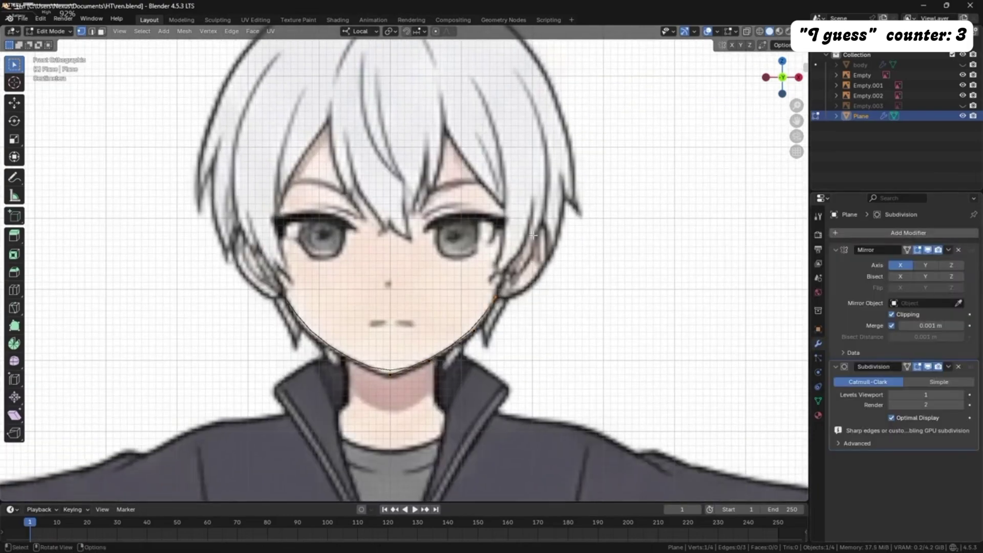
Unhide the body and move the entire jawline along Y onto the face in the side reference
key(KP_3)
scroll(481, 343, down, 6)
click(963, 66)
scroll(470, 328, down, 10)
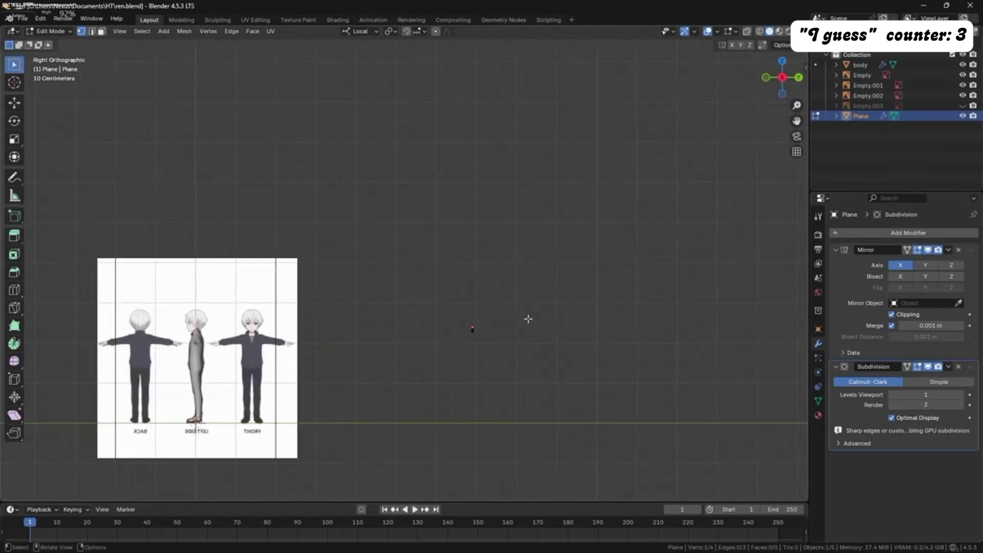
key(a)
key(g)
key(y)
click(246, 349)
scroll(188, 323, up, 12)
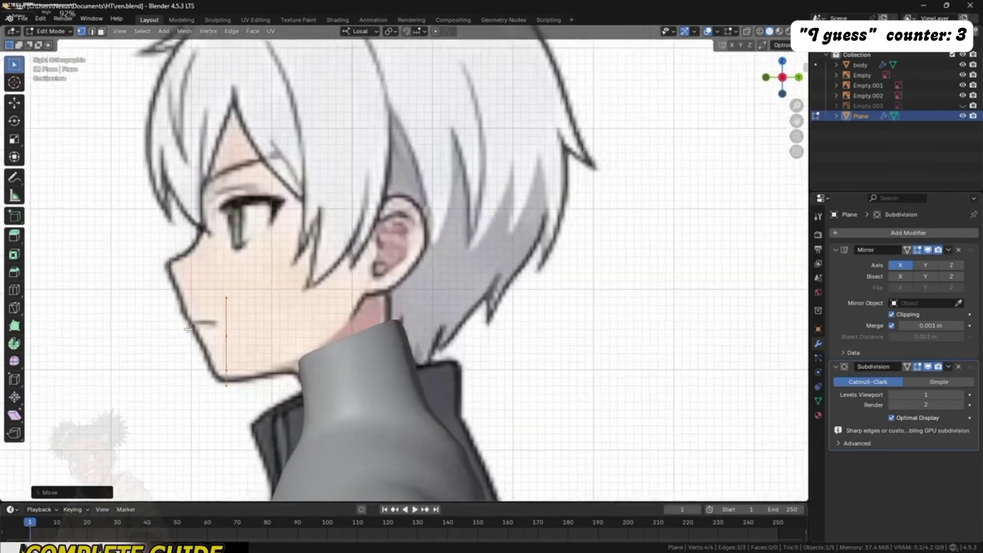
Move the jawline's vertices behind the chin backward along Y in two stages to follow the jaw in side view
drag(217, 279, 249, 391)
key(g)
key(y)
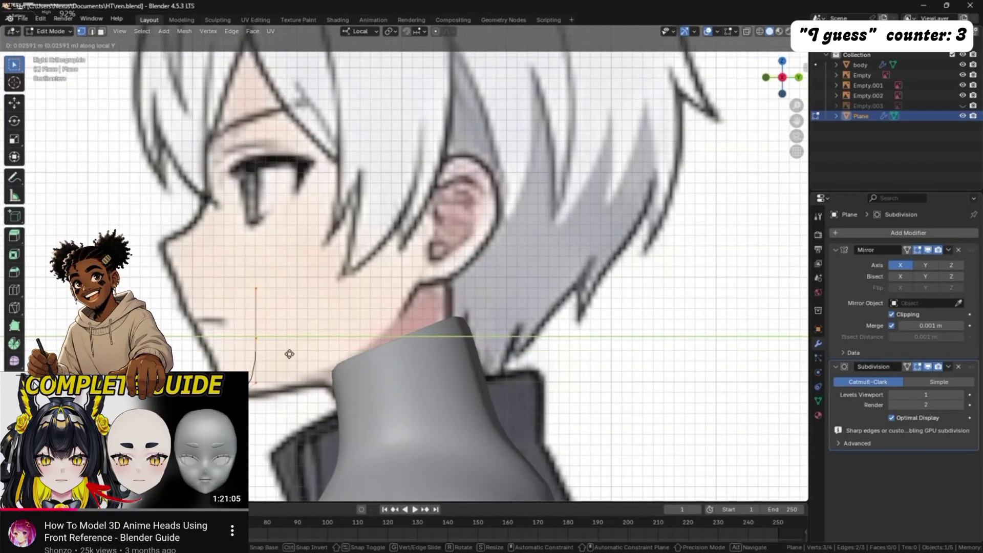
click(296, 354)
drag(247, 277, 300, 351)
key(g)
key(y)
click(323, 348)
Extend the face outline from the jaw's upper end past the eye and onto the forehead with five more vertices in front view
key(KP_1)
click(302, 288)
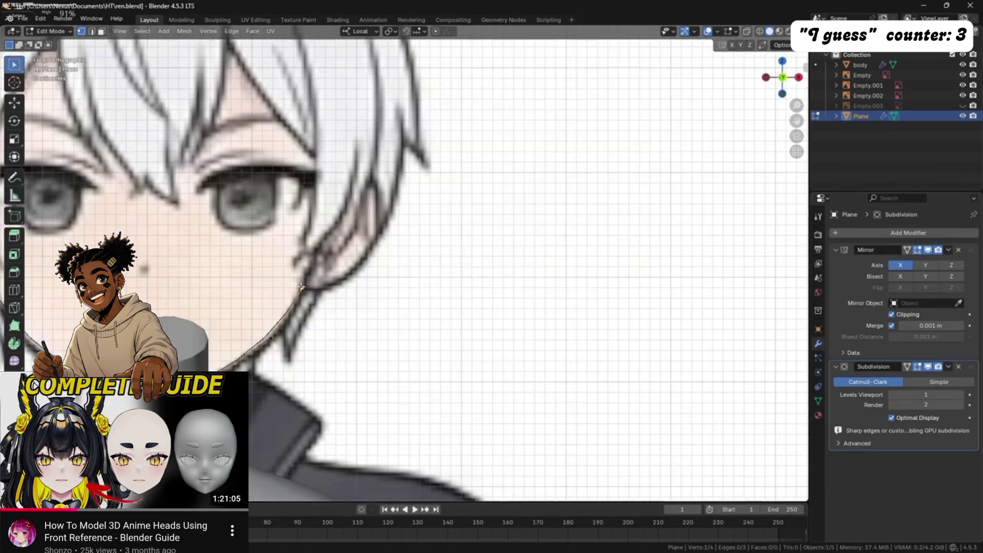
scroll(303, 288, down, 2)
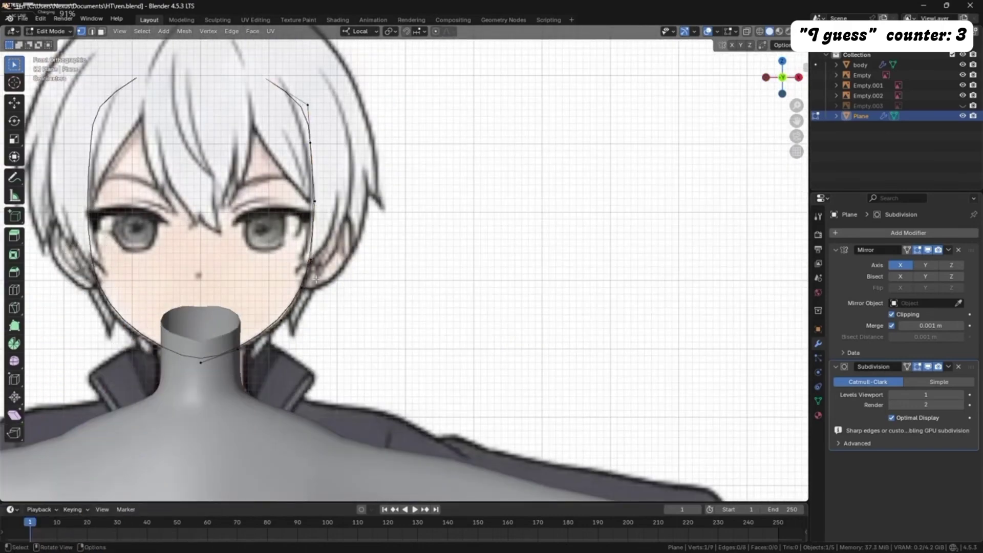
Shift the upper face outline's vertices backward along Y in two stages in side view to continue the jaw's curve
key(KP_3)
drag(223, 72, 321, 303)
key(g)
key(y)
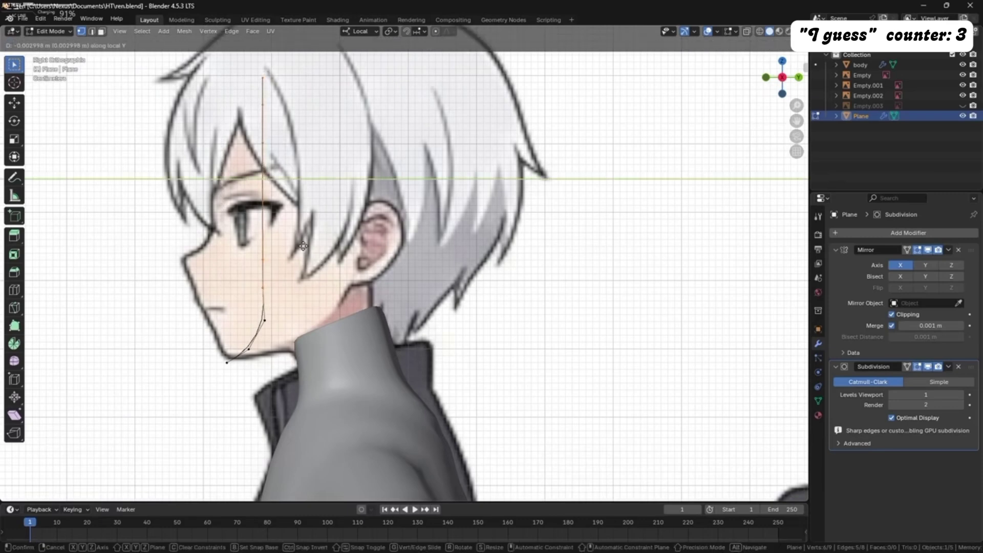
click(321, 249)
drag(238, 69, 314, 274)
key(g)
key(y)
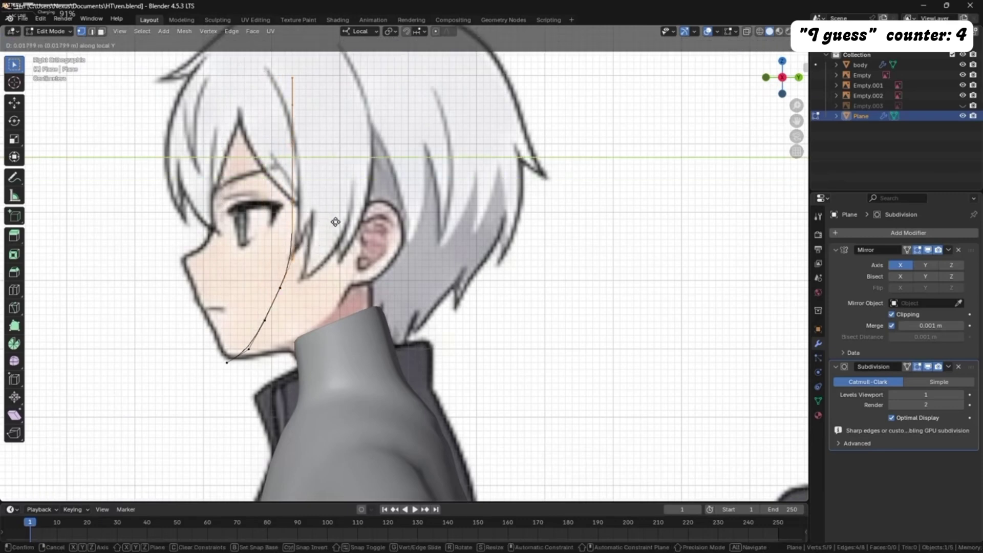
click(336, 221)
Add the next lower jaw vertex to the upper outline selection and adjust them together along Y in side view
drag(239, 63, 372, 285)
drag(374, 323, 373, 317)
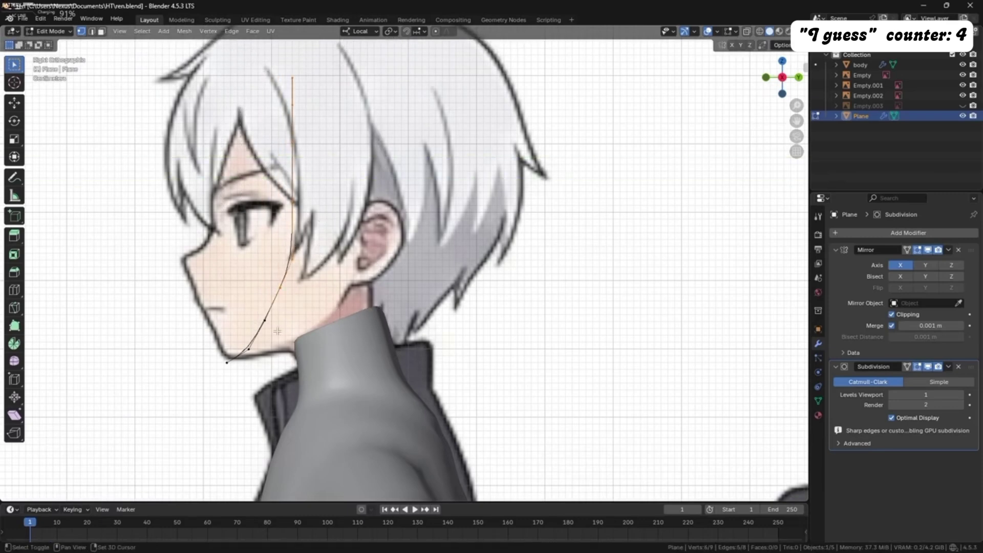
shift+click(260, 319)
key(g)
key(y)
click(288, 311)
ctrl+middle_drag(287, 314, 284, 332)
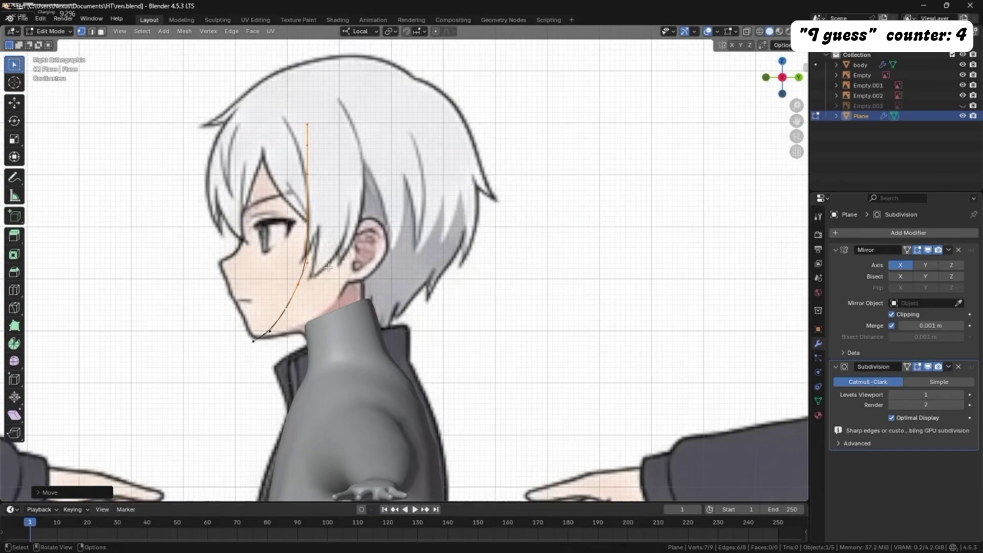
Hide the body in front view to uncover the reference's chin and jaw
key(KP_1)
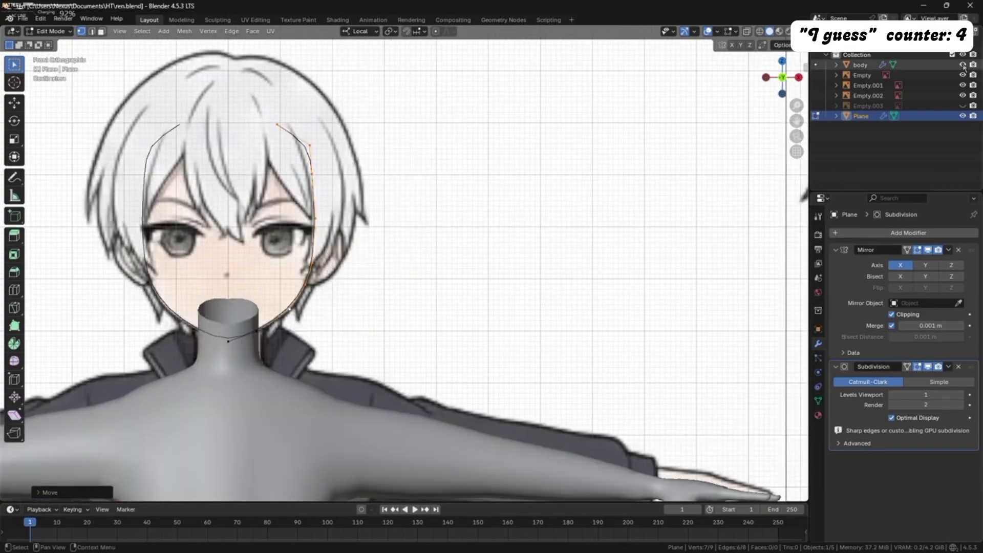
click(962, 65)
scroll(229, 305, up, 2)
shift+middle_drag(228, 305, 228, 332)
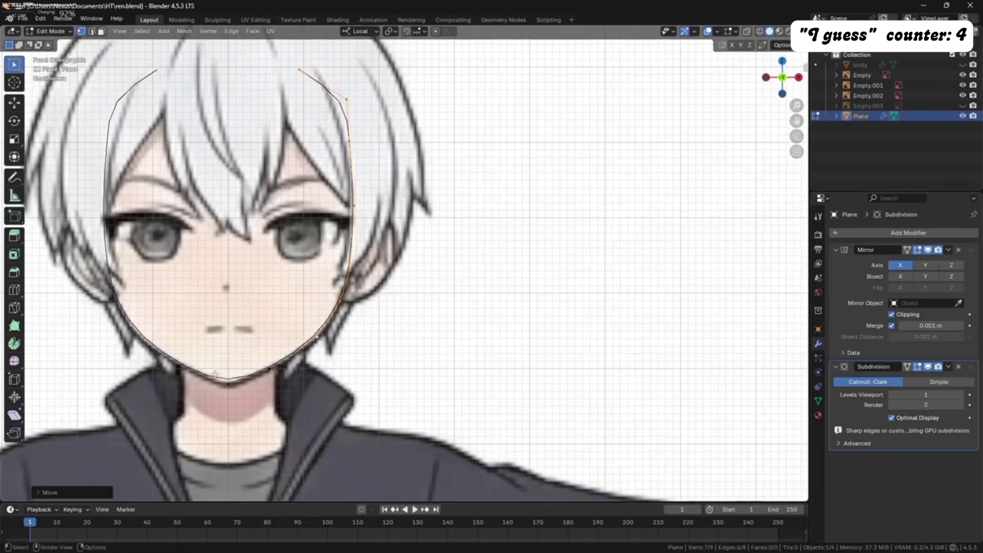
Duplicate the chin vertex up along Z to the mouth and extend it outward along the reference's mouth line in front view
click(229, 346)
key(shift+d)
key(z)
click(223, 288)
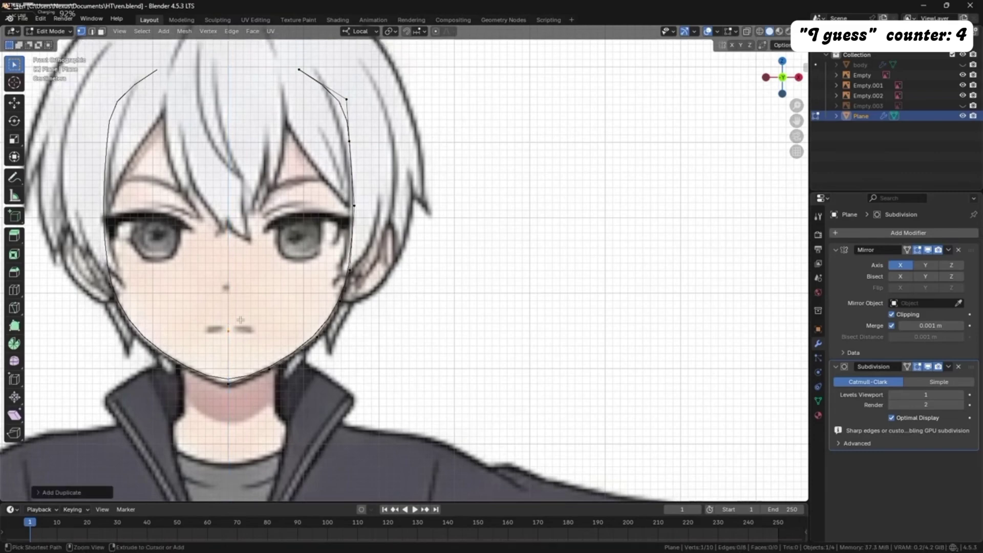
scroll(240, 337, up, 3)
ctrl+right_click(251, 339)
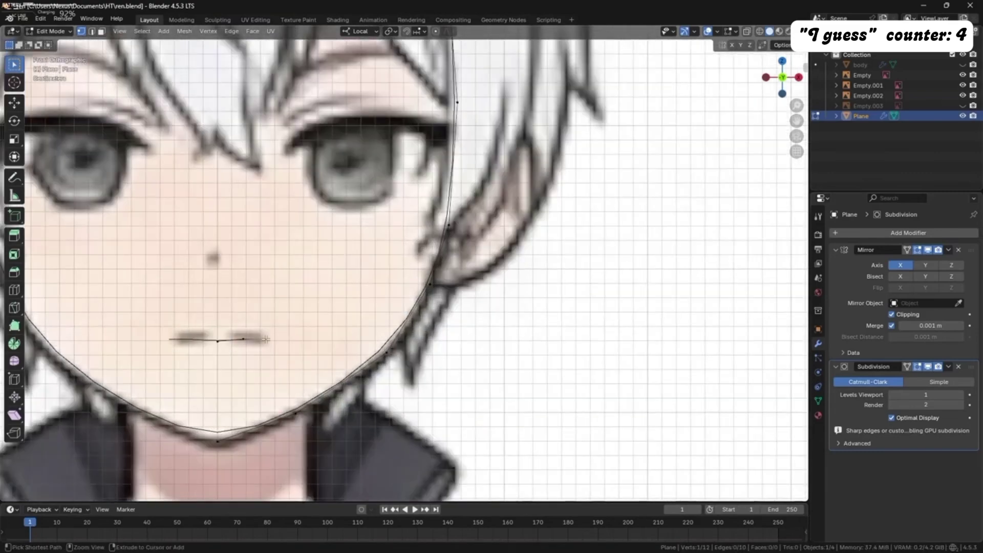
Move the mouth line along Y in side view until it meets the reference's lip profile
key(KP_3)
key(g)
key(y)
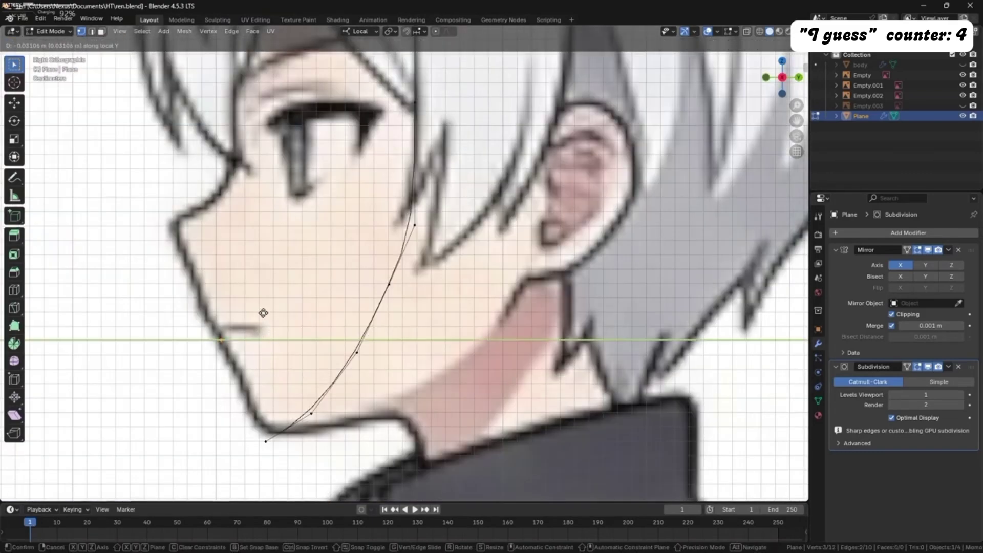
click(263, 313)
Flatten the mouth line in front view by scaling it to 0 along Z
key(KP_1)
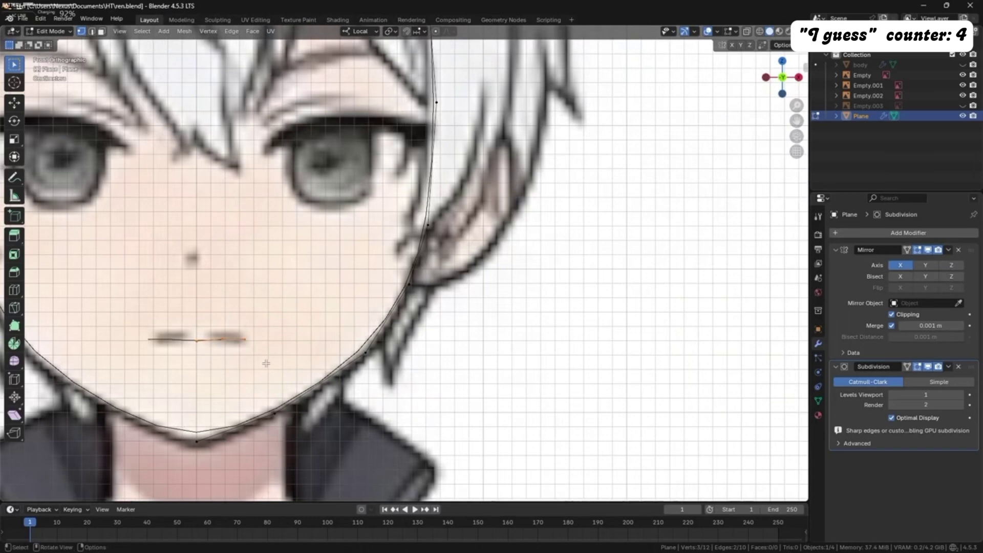
key(s)
key(z)
key(0)
click(267, 363)
Adjust the height of the mouth line's outer vertices along Z in front view to give it a slight curve
drag(210, 318, 275, 353)
key(g)
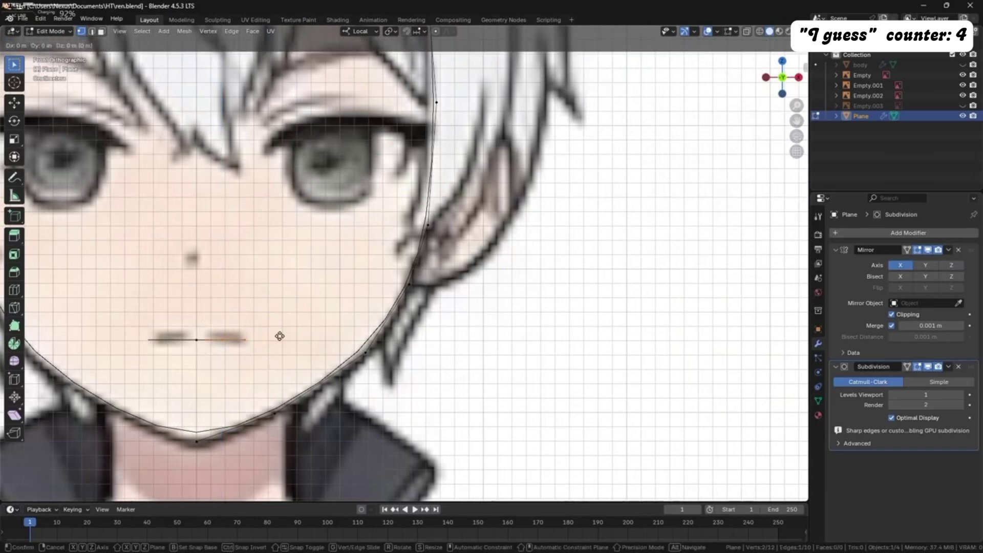
key(z)
click(276, 334)
click(254, 355)
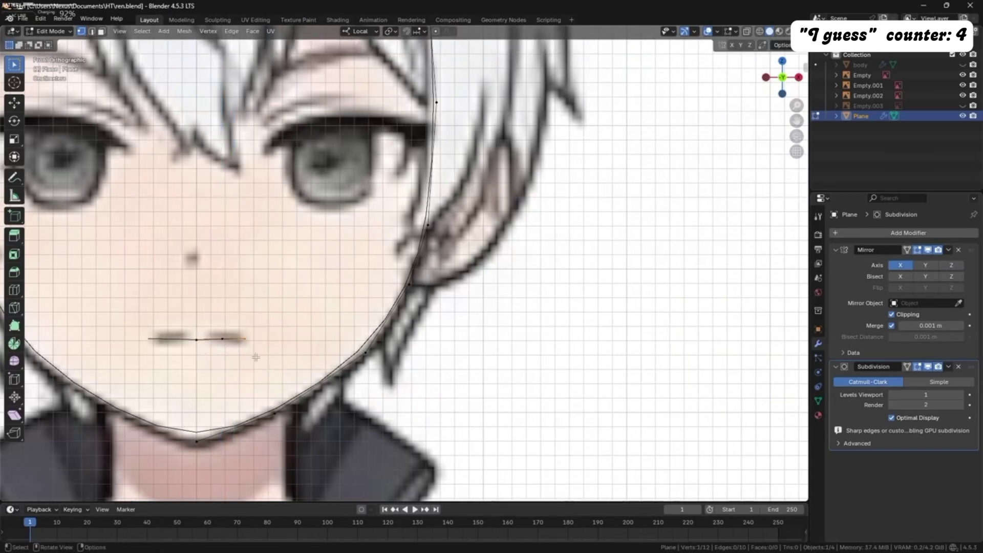
key(g)
key(z)
click(255, 355)
Shift the mouth line's outer vertices backward along Y in side view, fine-tuning them one by one to round the mouth
key(KP_3)
middle_drag(238, 325, 259, 359)
click(260, 364)
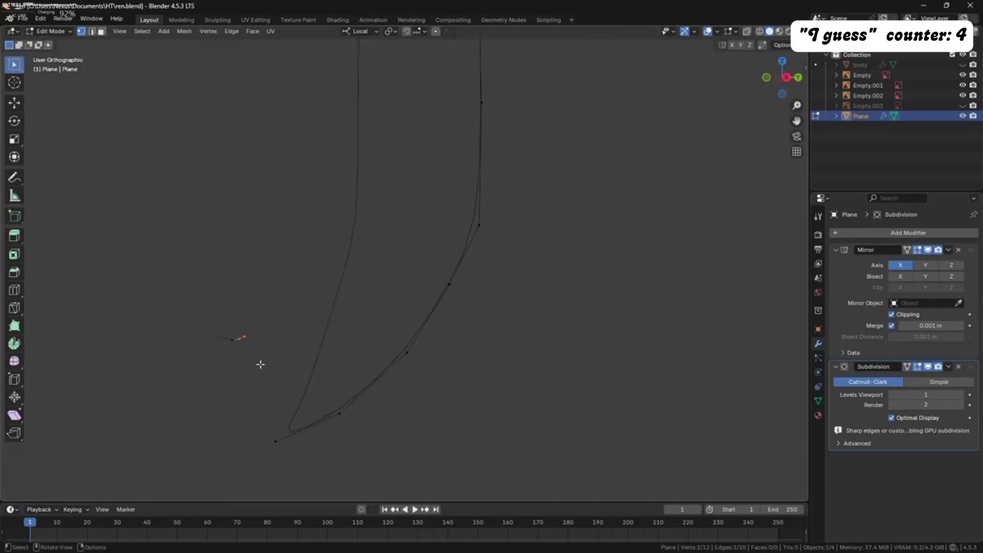
key(KP_3)
key(g)
key(y)
click(276, 343)
click(253, 335)
key(g)
click(264, 334)
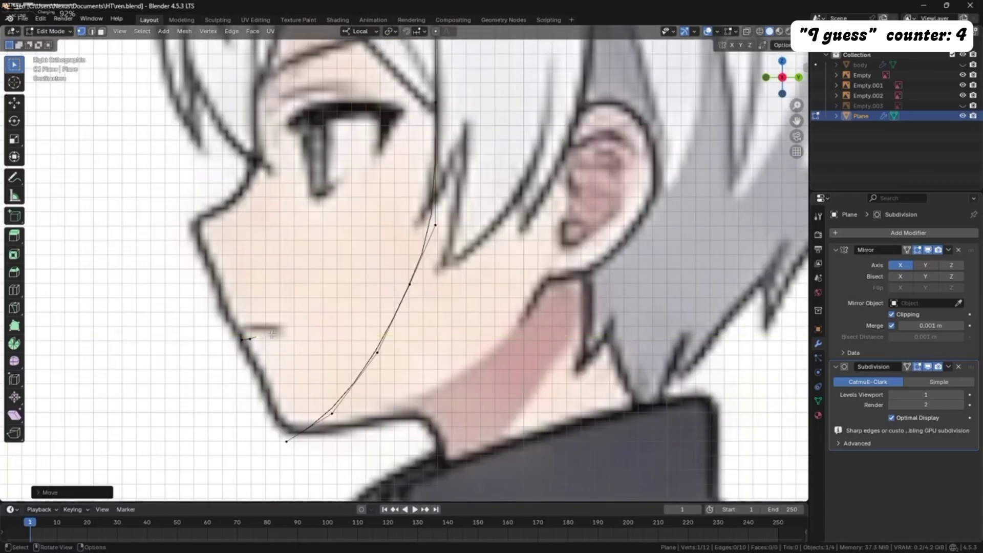
Extrude the mouth line upward twice in side view along the reference's profile to form the upper lip
key(KP_1)
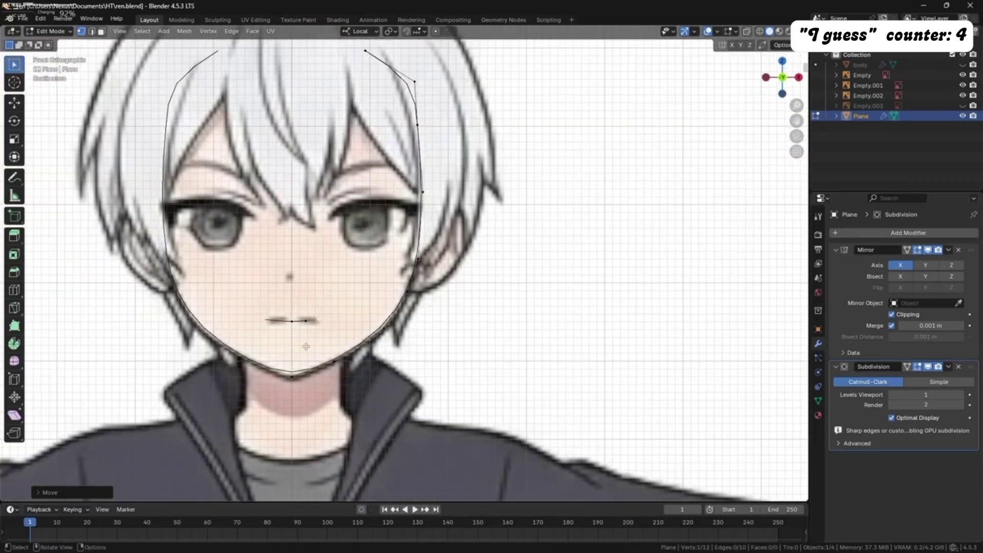
key(KP_3)
scroll(282, 302, up, 6)
key(e)
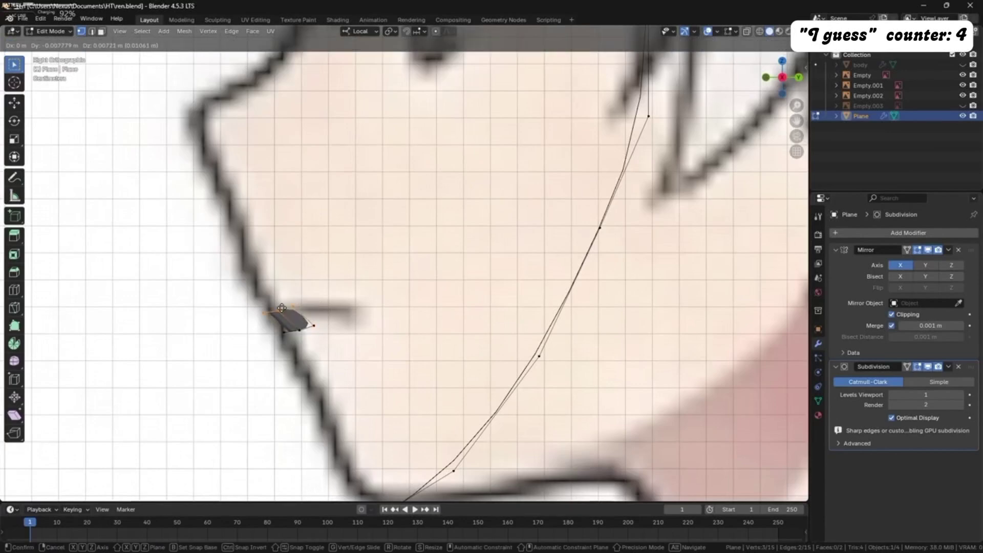
click(277, 311)
key(e)
click(286, 265)
Extrude the mouth's outer corner vertex inward in two segments to the centre line to start the lower lip edge in front view
key(KP_1)
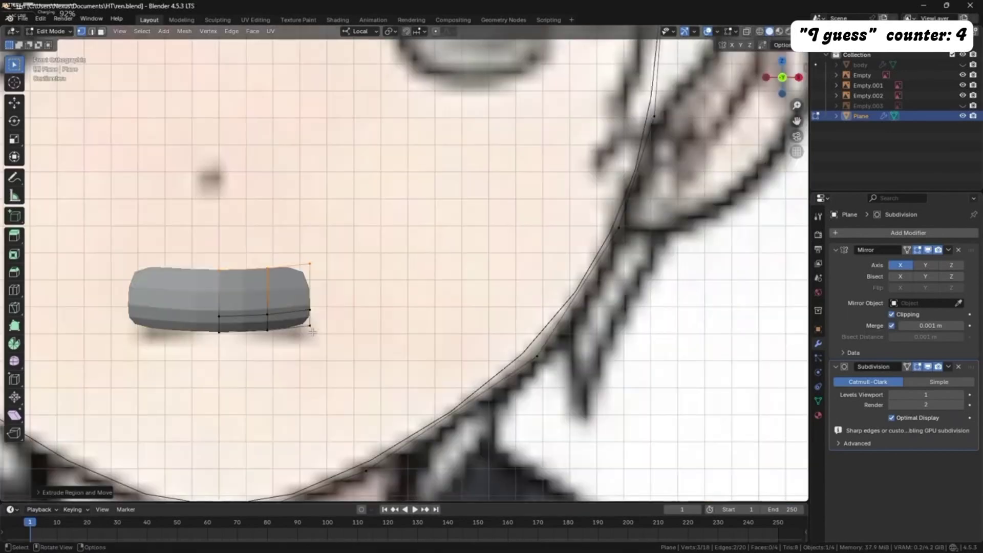
middle_drag(310, 331, 284, 331)
key(KP_1)
click(310, 325)
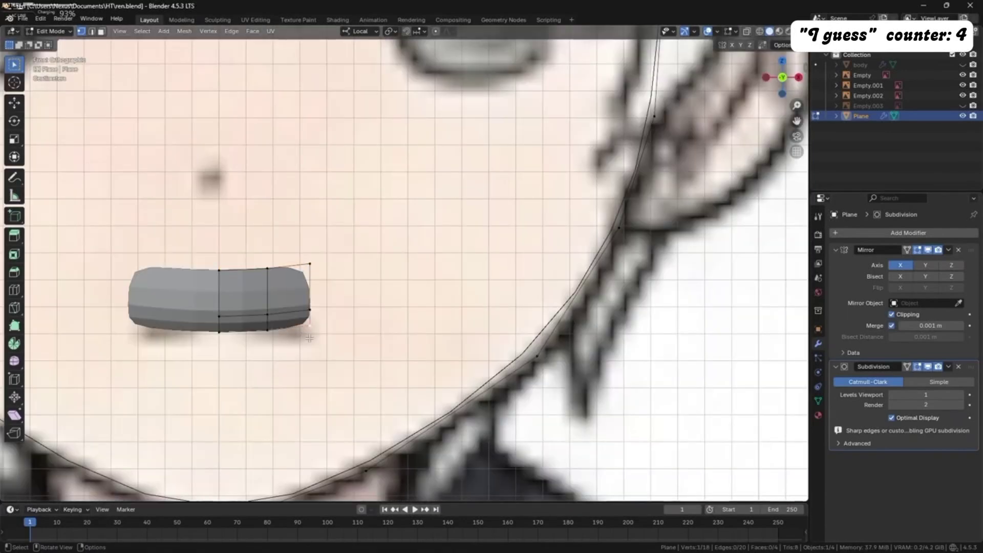
key(e)
click(268, 345)
key(e)
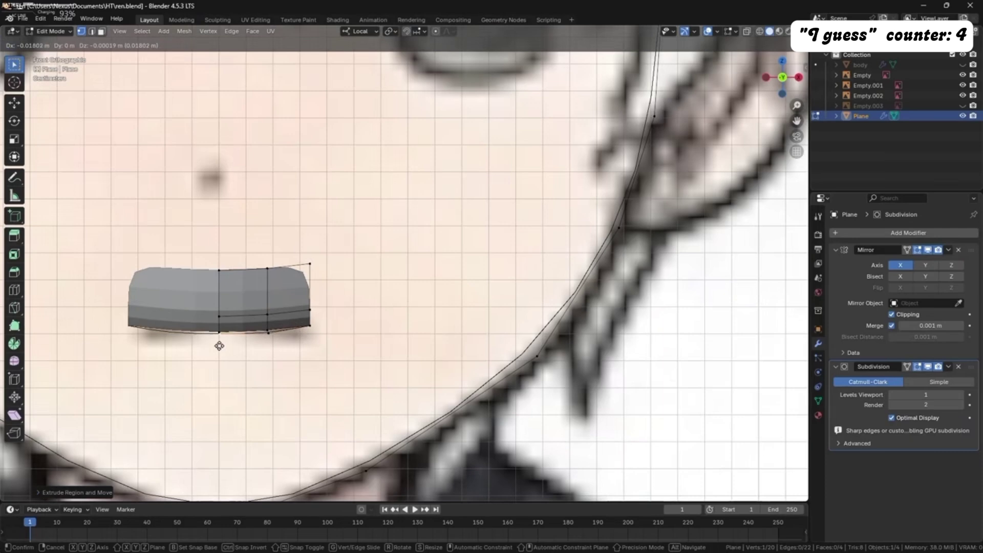
click(217, 348)
Enable snapping and align the new lower lip edge's vertices with the upper lip edge's curve in top view
click(222, 339)
ctrl+click(311, 328)
key(c)
right_click(345, 328)
key(KP_3)
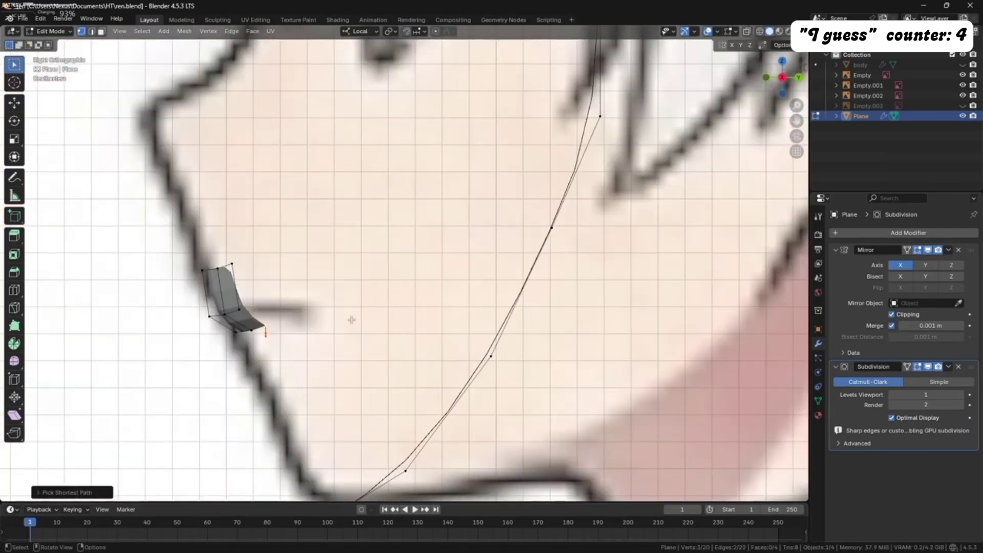
alt+middle_drag(291, 330, 290, 325)
click(272, 377)
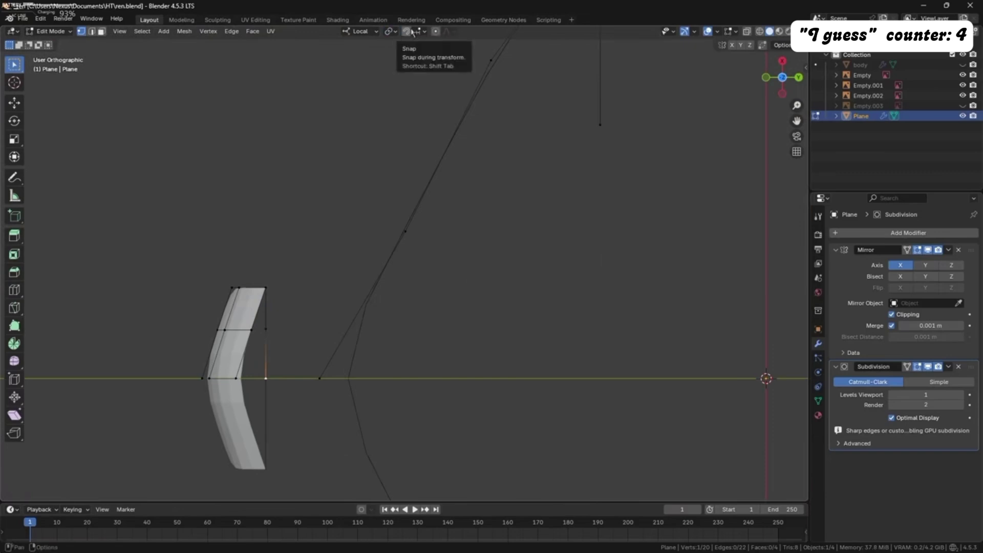
click(419, 34)
click(390, 105)
click(406, 31)
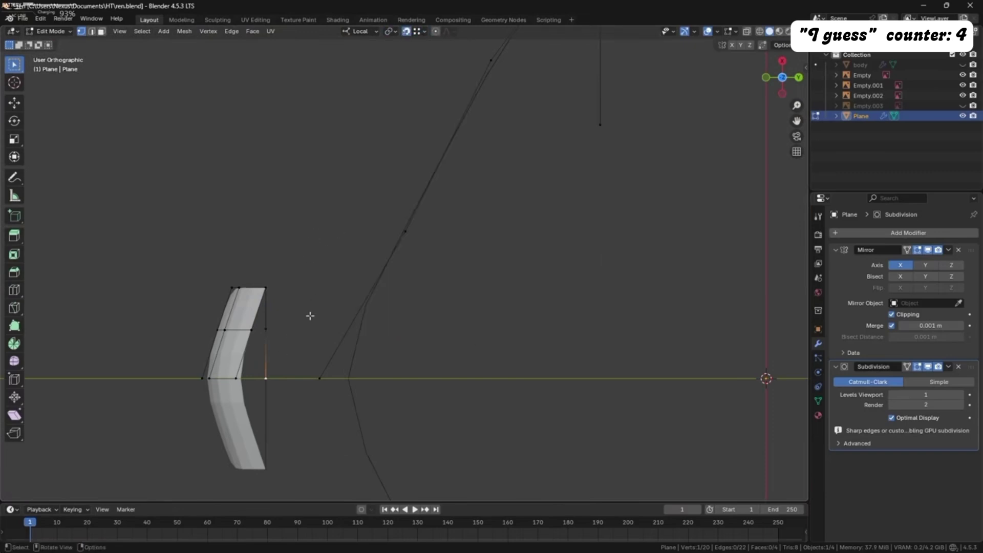
key(g)
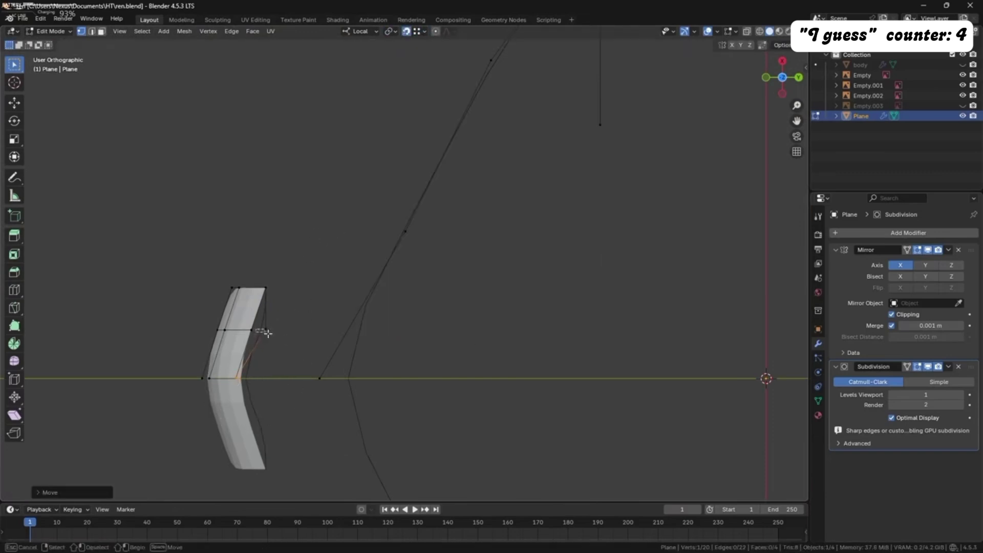
click(261, 324)
Adjust the lower lip edge's middle and centre vertices slightly along Z in front view
key(KP_1)
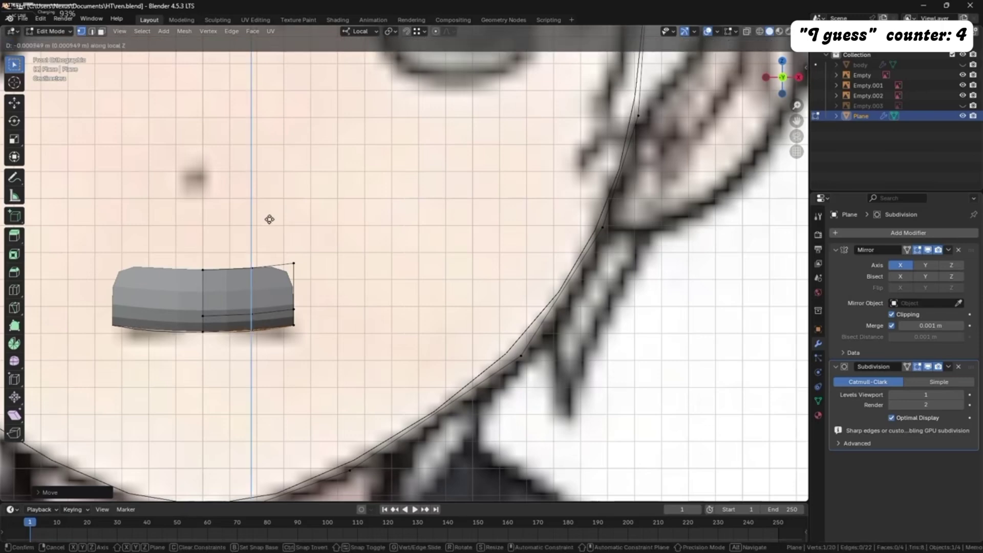
click(204, 332)
key(g)
key(z)
click(223, 327)
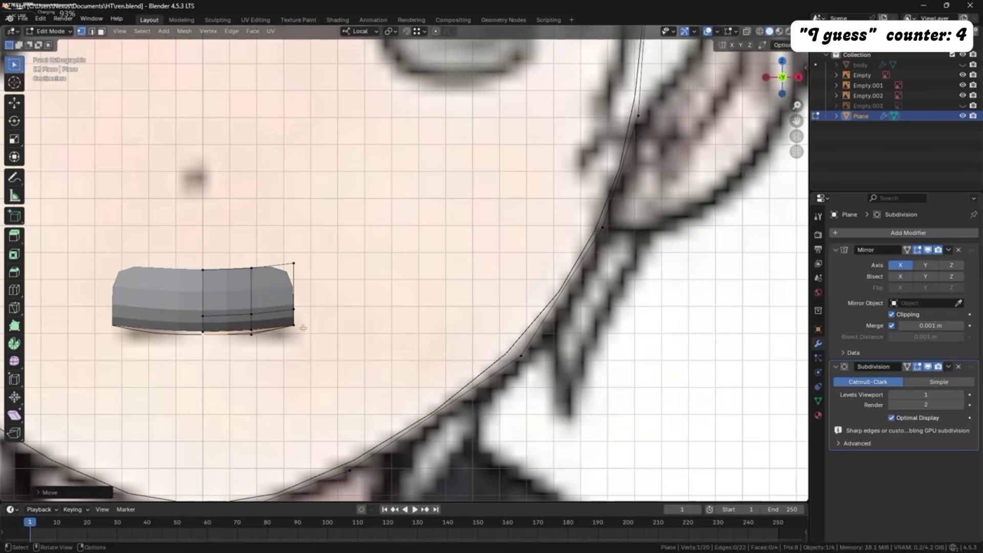
Nudge the lower lip edge's vertex into place beneath the upper lip in side view
key(KP_3)
drag(240, 336, 241, 333)
scroll(230, 337, up, 5)
key(g)
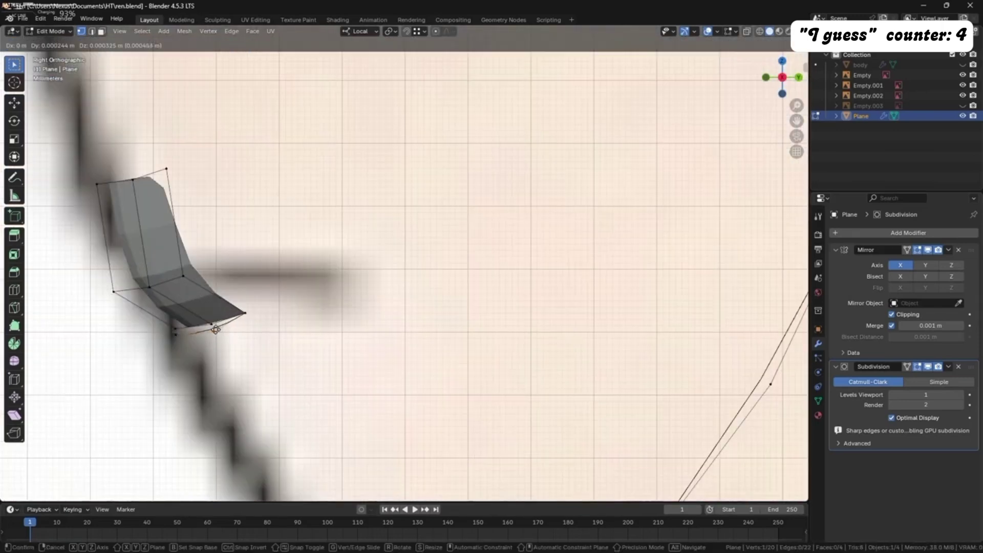
click(239, 333)
Extrude the lower lip edge downward twice in side view to form the lower lip, and connect its centre to the chin vertex
scroll(239, 333, down, 2)
key(c)
key(Escape)
shift+click(197, 336)
scroll(235, 348, down, 4)
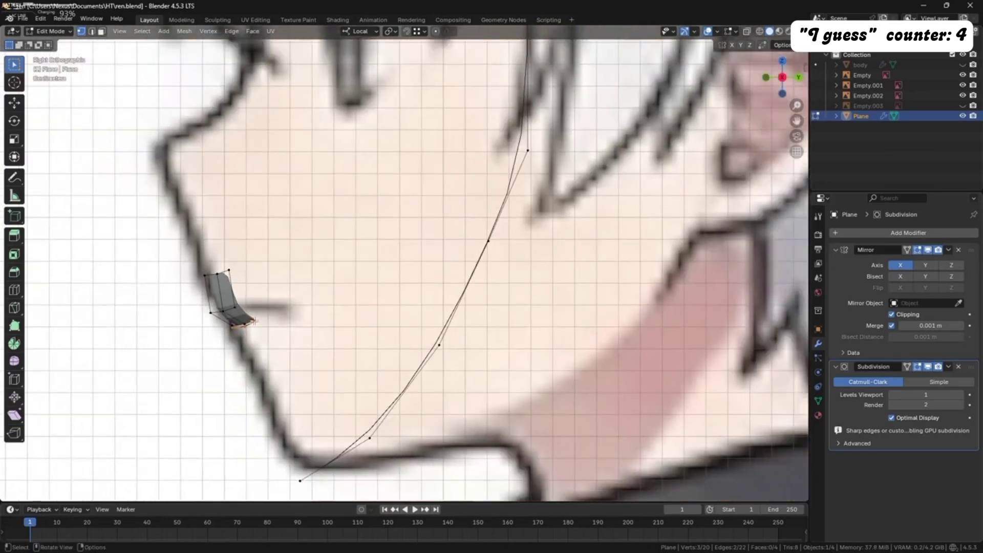
key(e)
click(251, 329)
key(e)
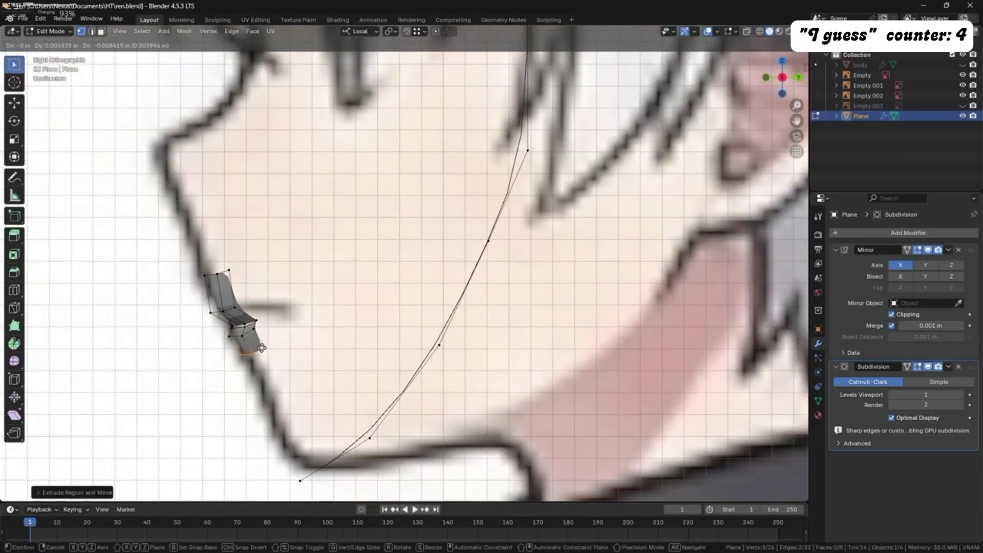
click(262, 348)
shift+click(301, 481)
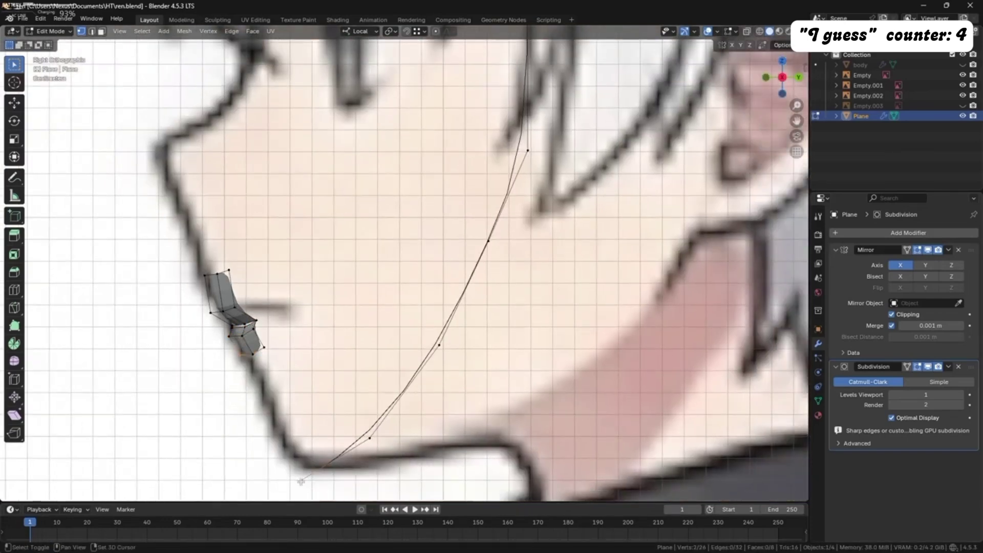
key(KP_1)
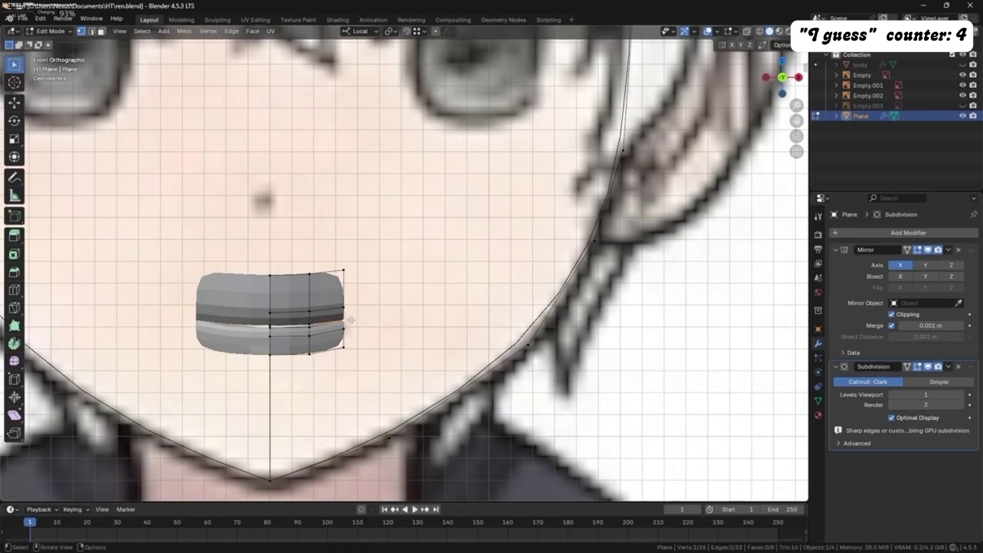
Extrude the mouth's corner vertex outward in front view and move it along Y in side view to extend the mouth corner
key(e)
click(364, 316)
key(KP_3)
key(g)
key(y)
click(373, 316)
key(g)
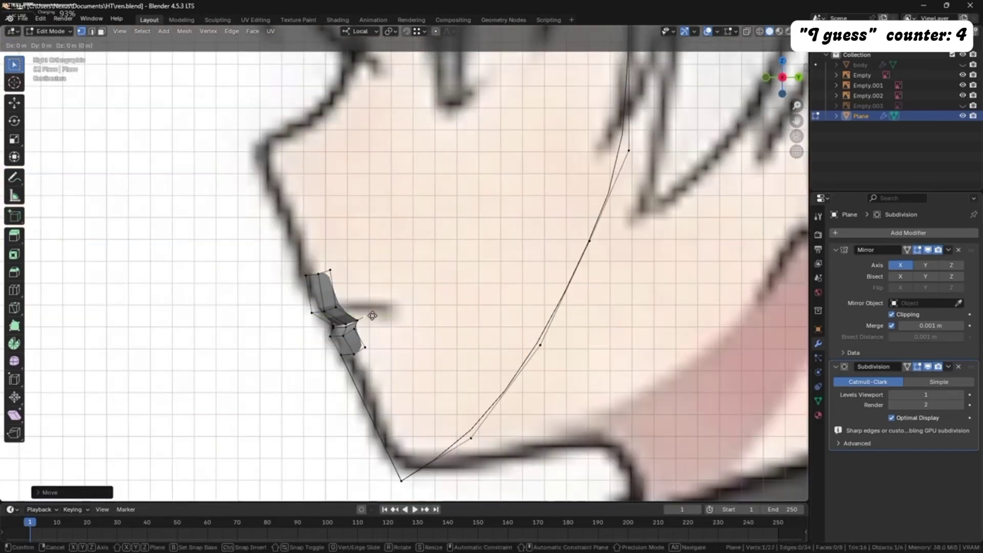
click(372, 316)
Try to join the extruded corner vertex to the upper lip with an edge, adding a midpoint pulled outward
key(KP_1)
scroll(347, 305, up, 2)
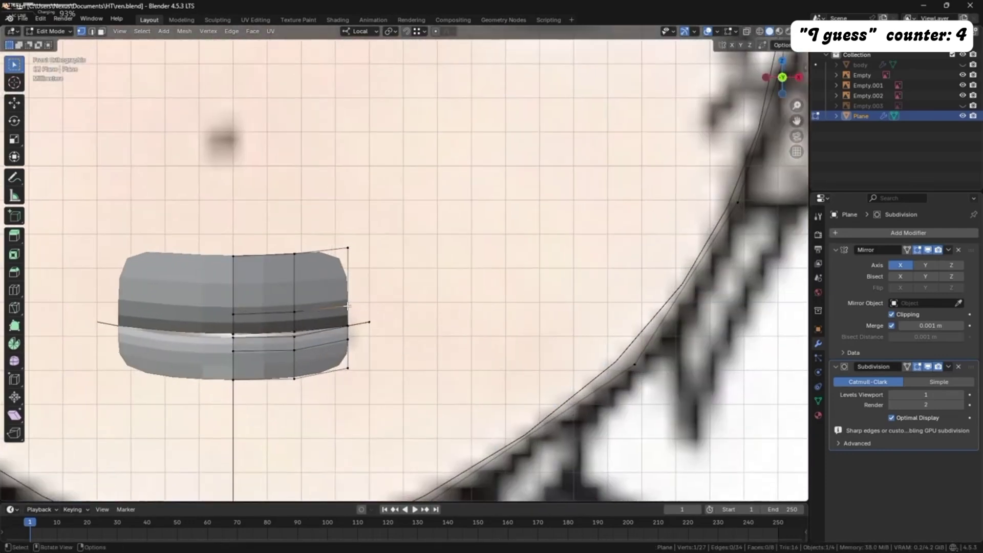
key(f)
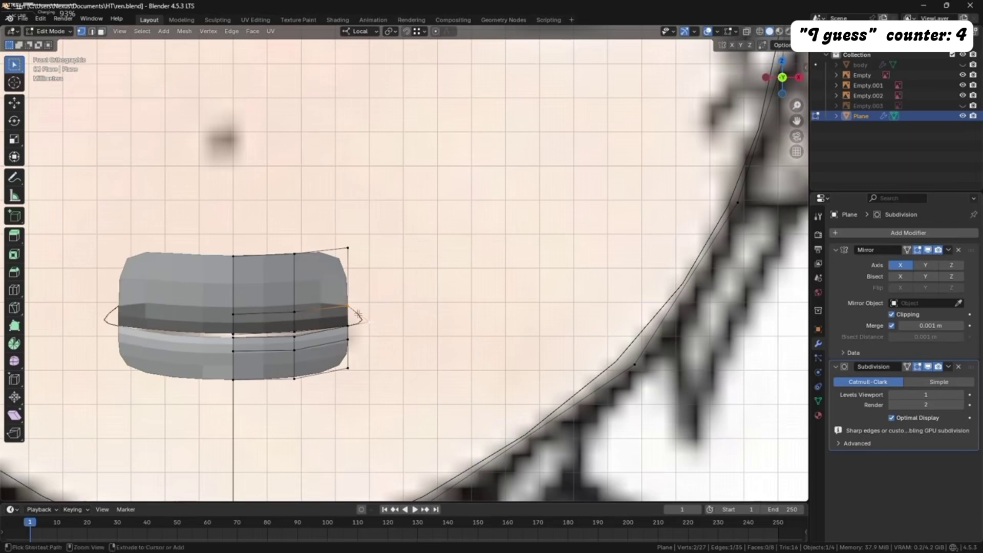
key(ctrl+r)
click(361, 314)
click(361, 314)
key(g)
click(366, 313)
Try to join the extruded corner vertex to the lower lip with an edge, adding a midpoint pulled outward
click(368, 323)
shift+click(345, 342)
key(f)
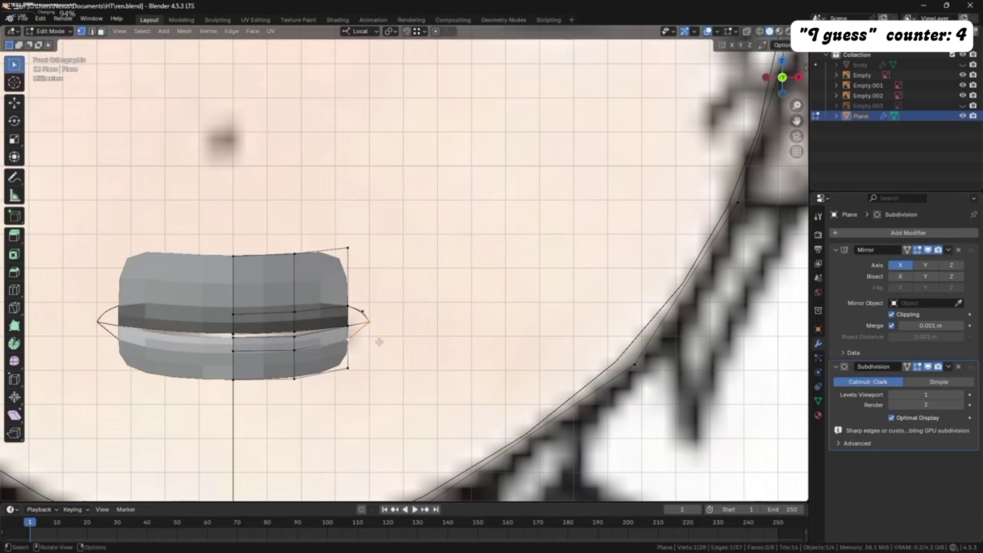
key(ctrl+r)
click(359, 333)
click(359, 333)
key(g)
click(364, 336)
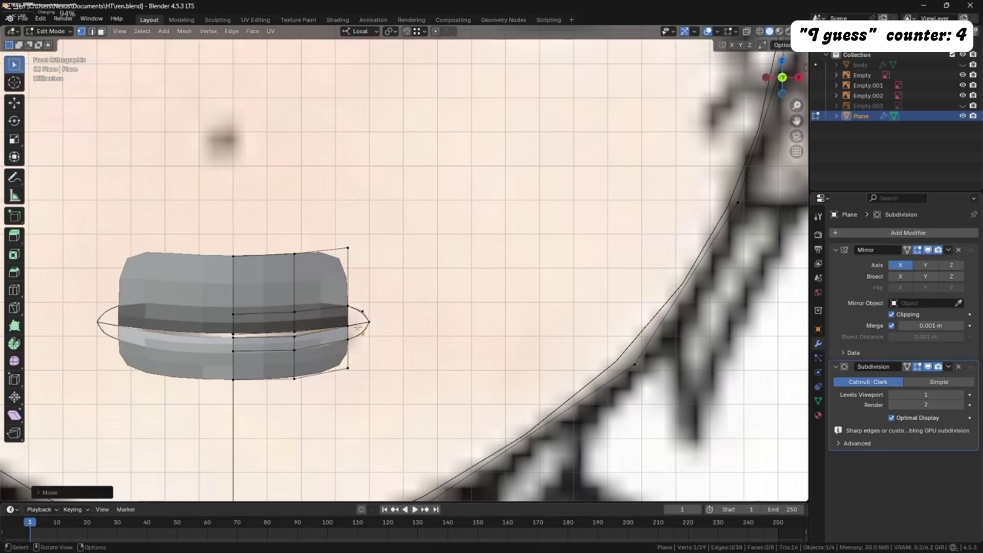
Try to fill the gaps at the mouth corner with faces joining the lower and upper lips
click(349, 326)
shift+click(349, 339)
ctrl+click(369, 324)
key(f)
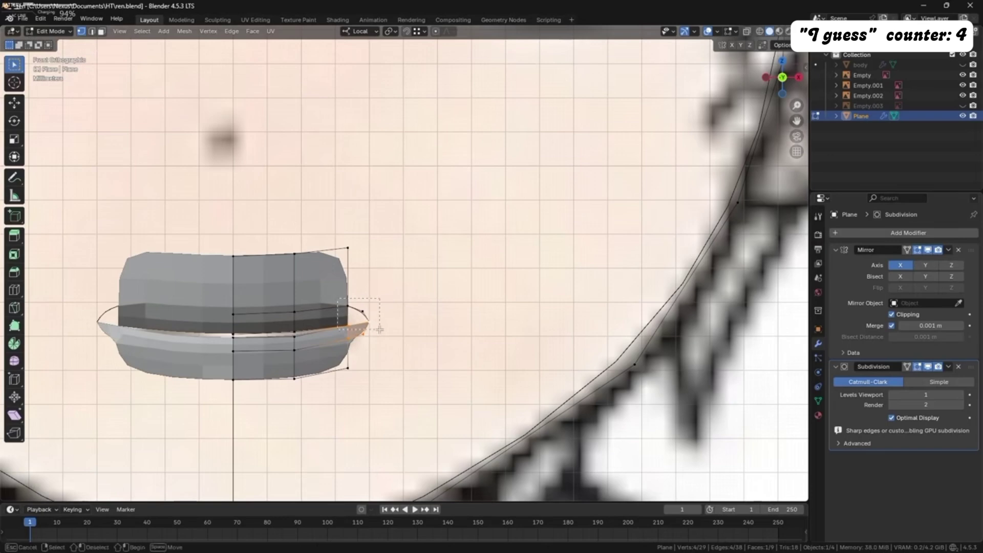
drag(380, 330, 380, 331)
key(f)
Undo the mouth corner's faces and connecting edges back to the single extruded corner vertex
ctrl+middle_drag(384, 303, 430, 291)
key(ctrl+z)
key(ctrl+z)
key(ctrl+shift+z)
key(ctrl+shift+z)
key(ctrl+s)
key(ctrl+z)
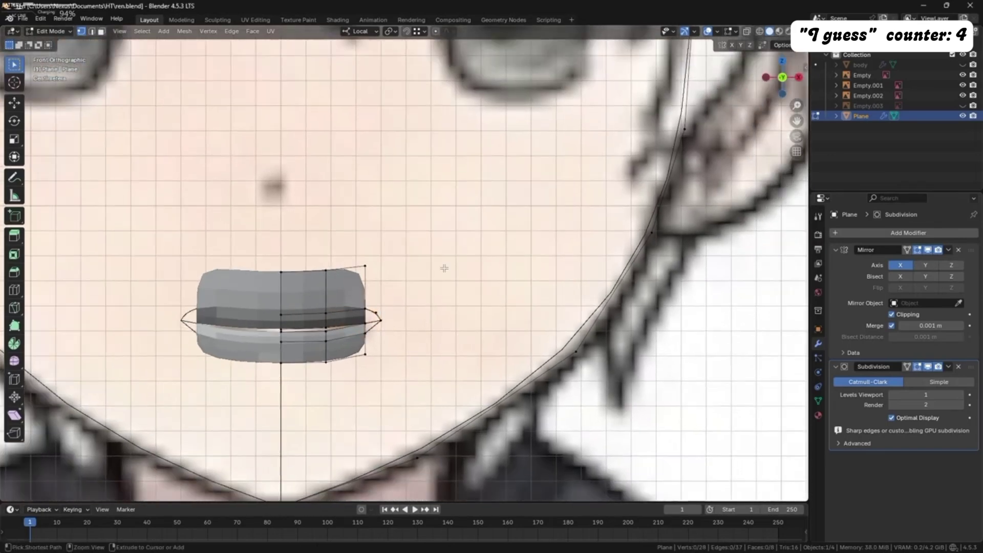
key(ctrl+z)
key(ctrl+z)
key(ctrl+z)
key(ctrl+z)
Extrude two more vertices outward from the mouth corner in front view and reposition the last one in side view
key(e)
click(400, 318)
key(e)
click(408, 315)
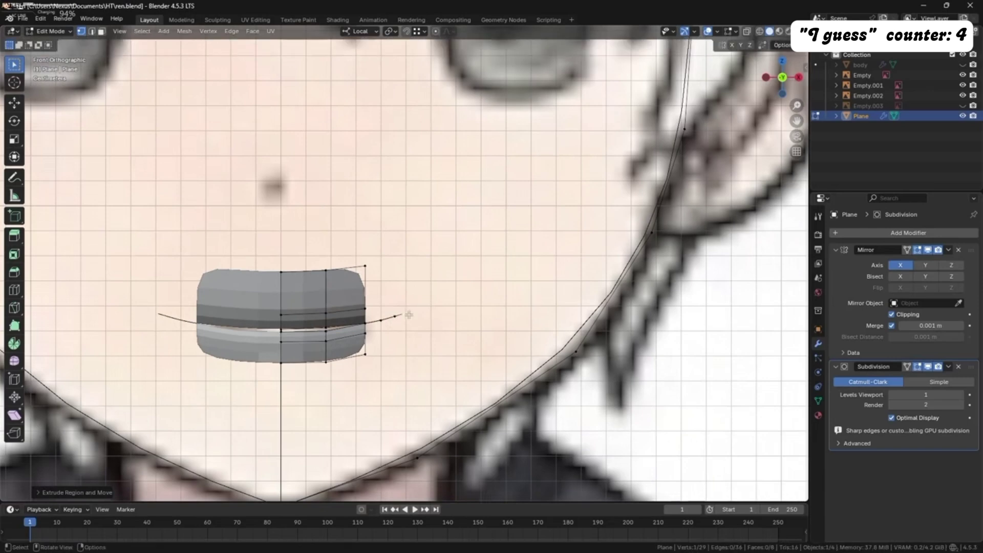
key(KP_3)
key(g)
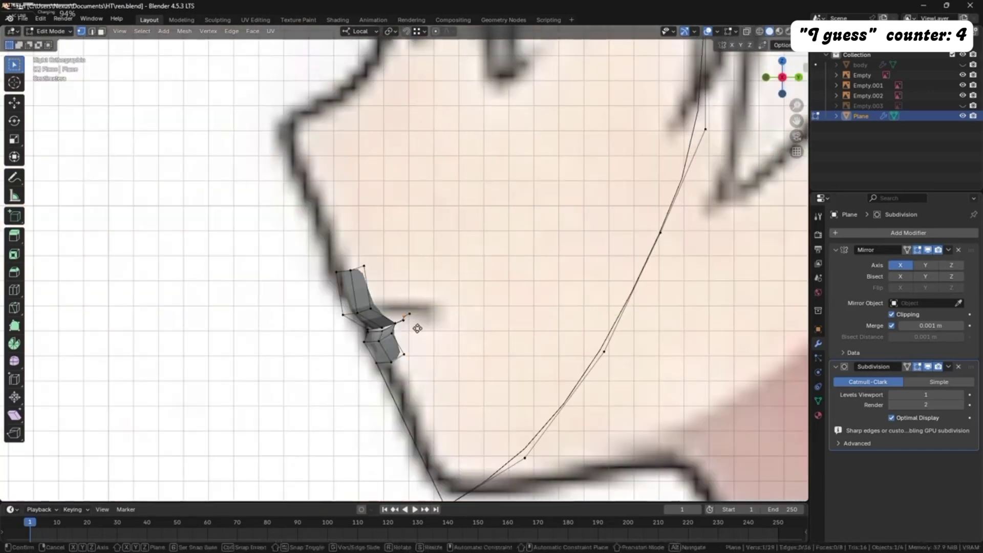
click(417, 328)
Slide the outermost mouth corner vertex inward along its edge in front view
key(KP_1)
middle_drag(376, 322, 364, 309)
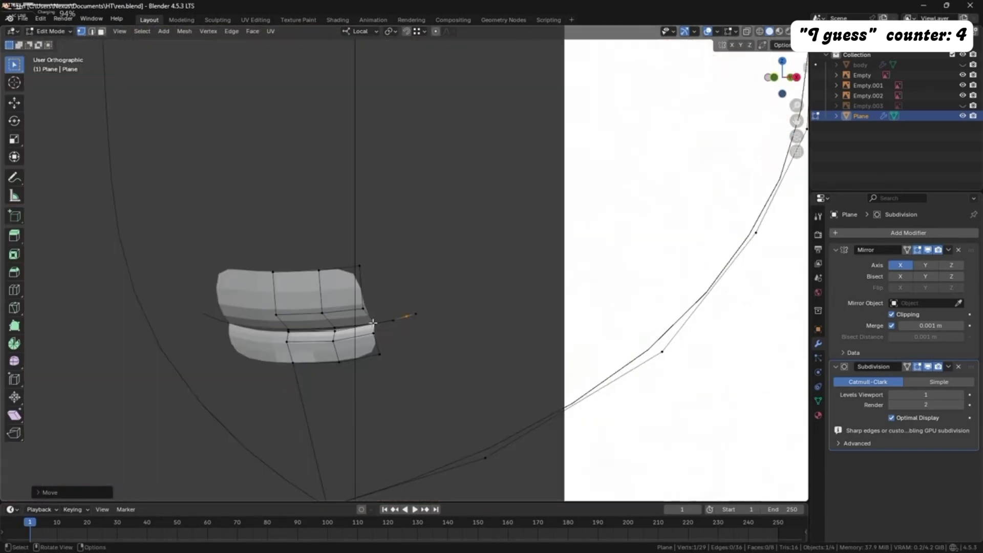
key(KP_1)
key(shift+v)
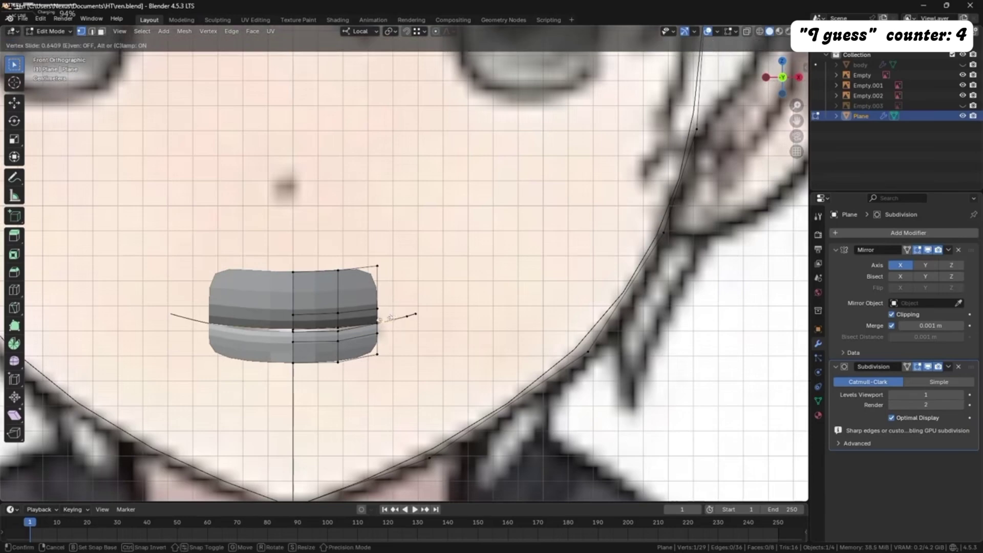
click(419, 319)
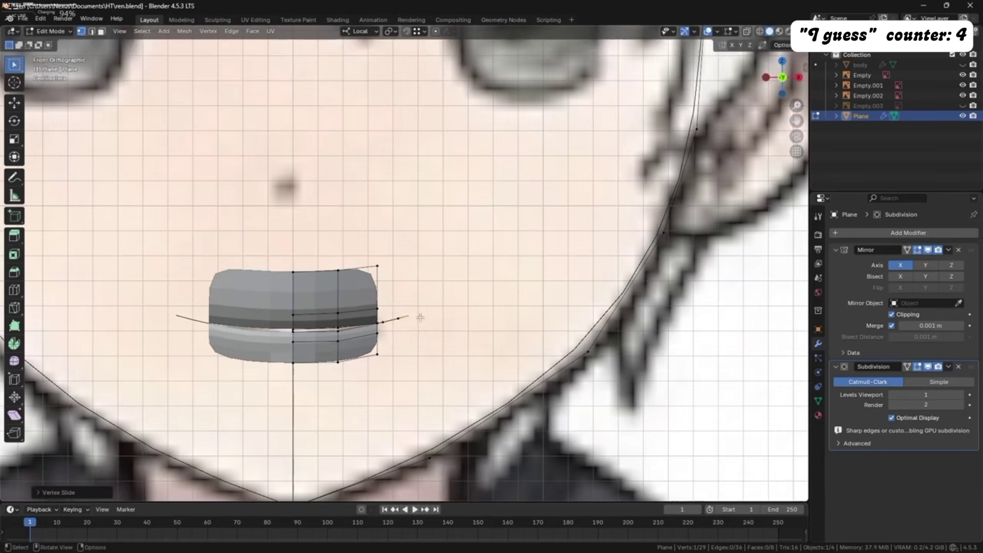
Fill the faces joining the mouth corner vertices to the upper lip's outer edge
click(402, 318)
ctrl+click(378, 309)
key(f)
click(410, 315)
ctrl+click(378, 266)
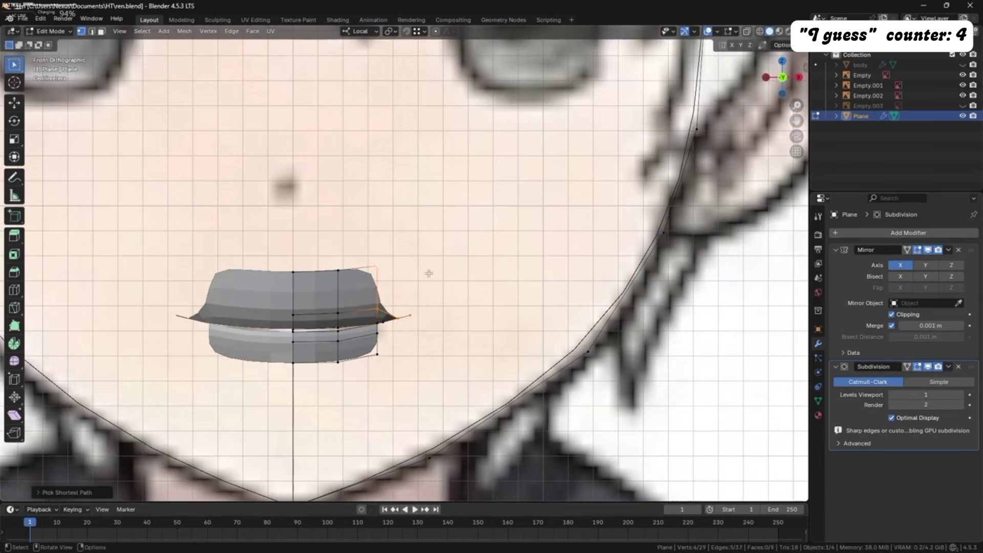
key(f)
Fill the faces joining the mouth corner vertices to the lower lip's outer edge
ctrl+click(410, 315)
key(f)
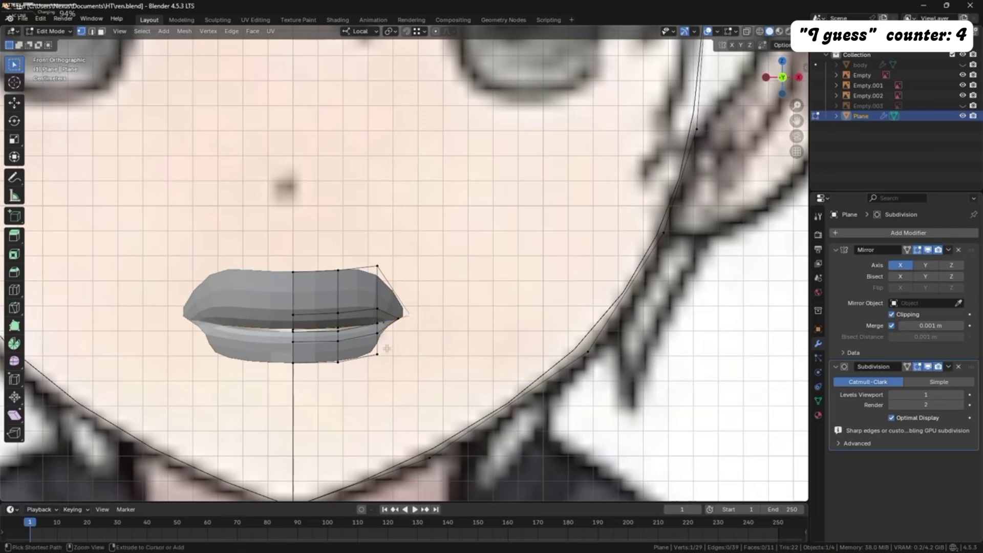
ctrl+click(387, 348)
key(f)
Move the lower lip's bottom row of vertices down along the profile in side view
key(KP_3)
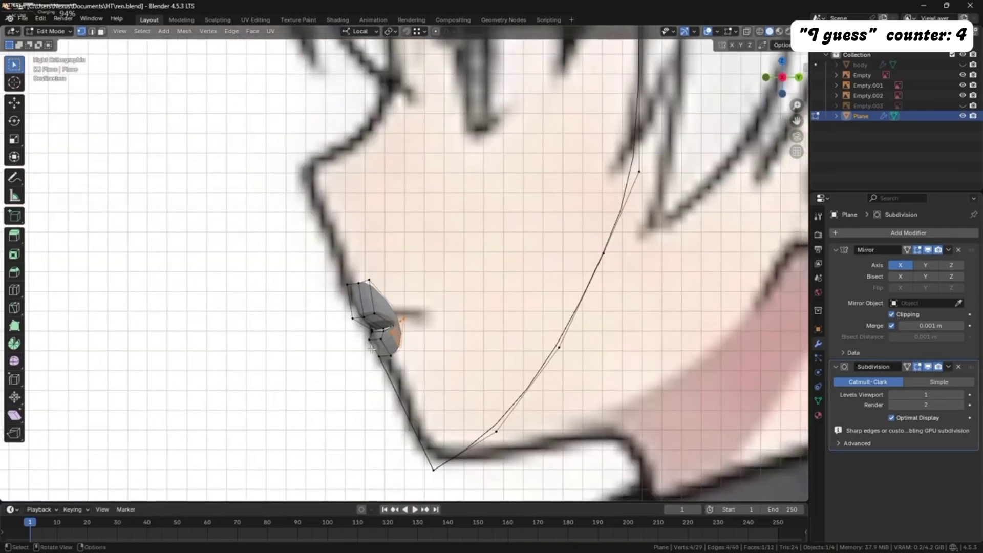
drag(456, 369, 456, 369)
key(g)
click(451, 350)
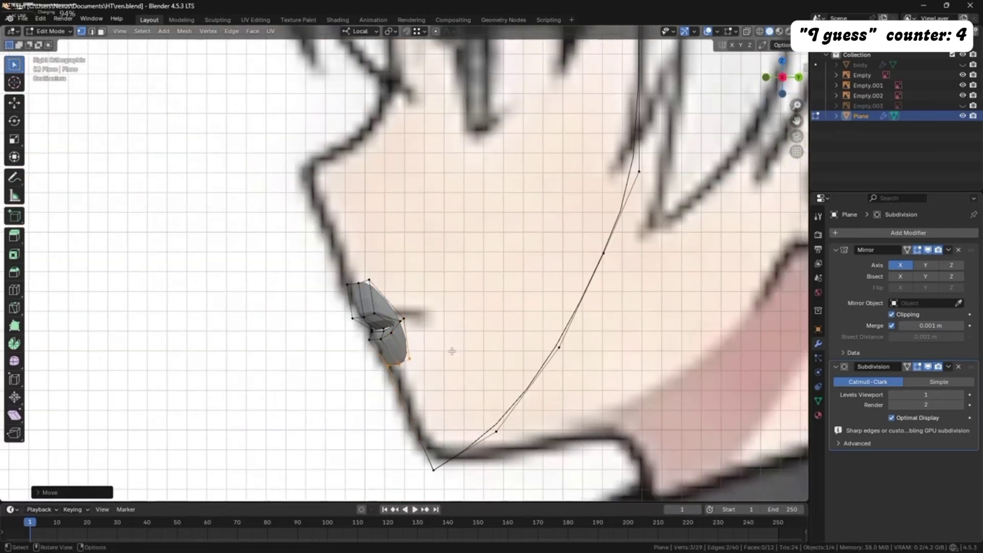
Add a vertex on the edge between lower lip and chin, fit it to the profile, and shift the chin vertex along Y
key(KP_1)
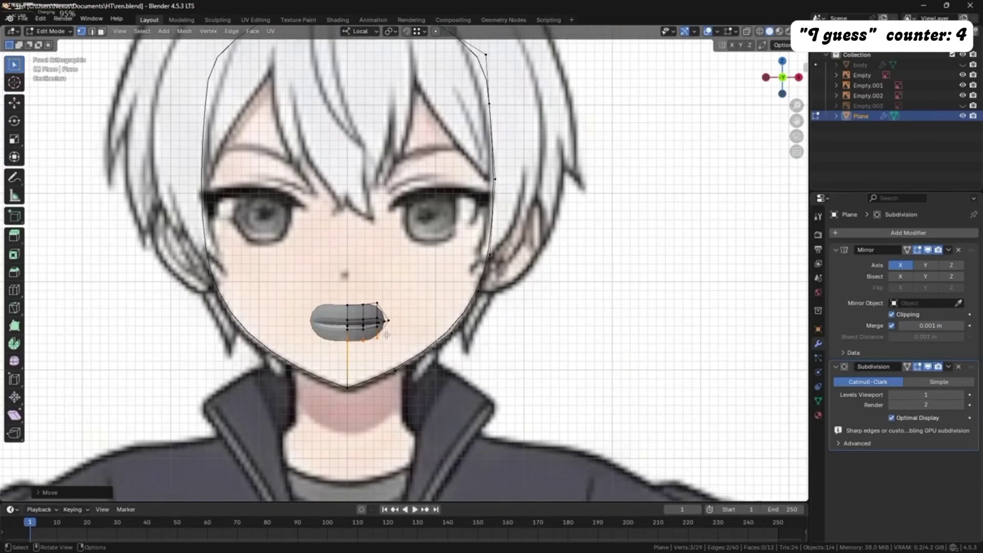
key(KP_3)
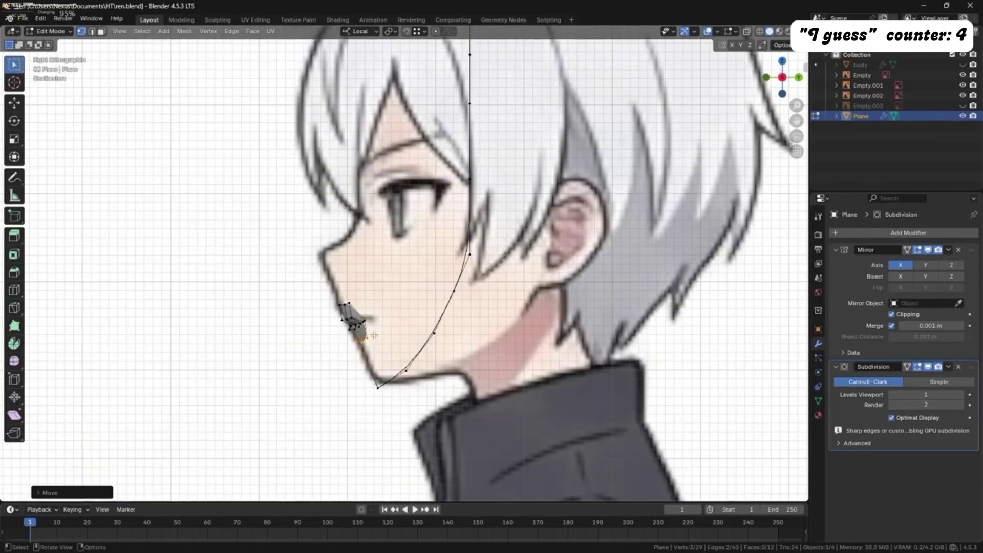
scroll(337, 277, up, 5)
key(ctrl+r)
click(359, 348)
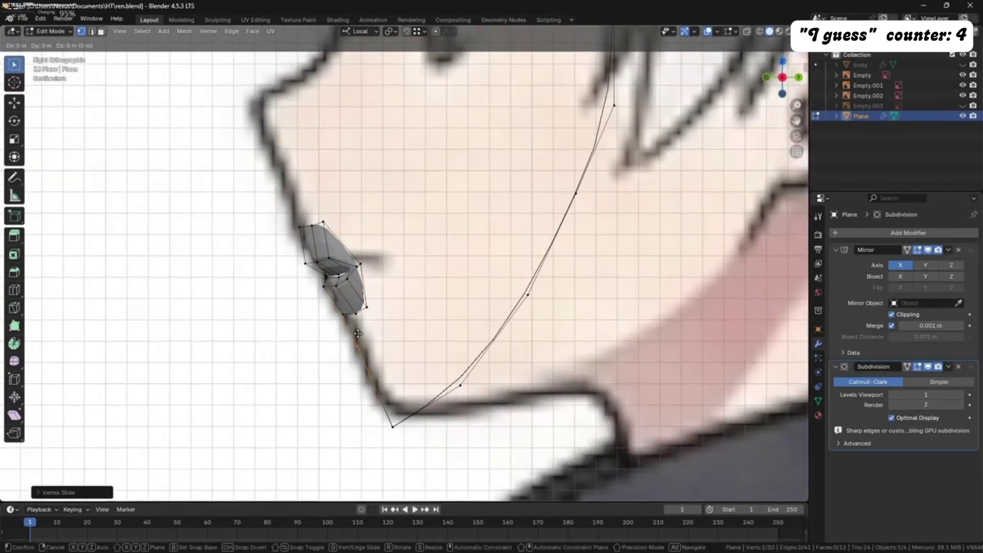
click(361, 348)
key(g)
key(y)
click(417, 435)
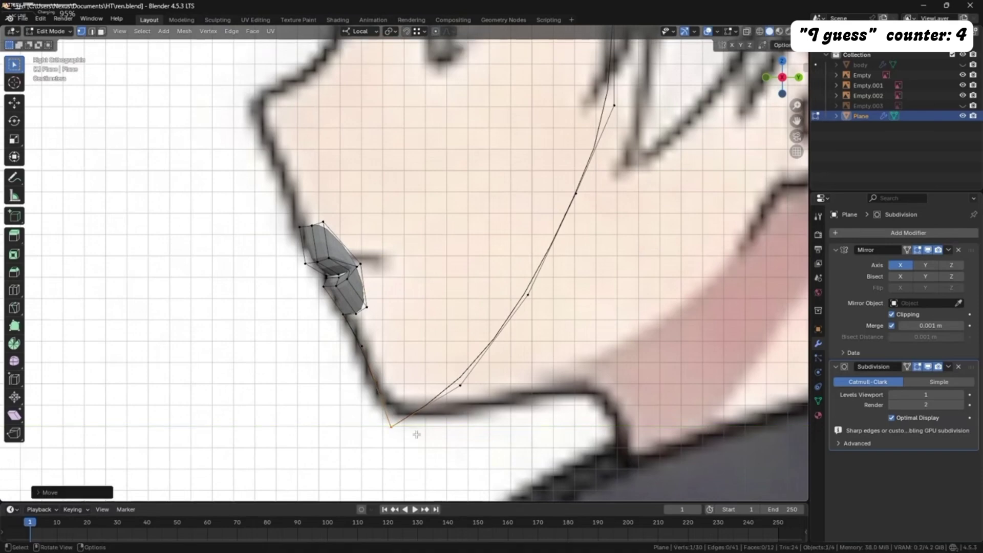
Extrude the upper lip's top centre vertex along the side-view profile, over the nose and up the forehead
scroll(417, 435, down, 1)
drag(310, 251, 311, 226)
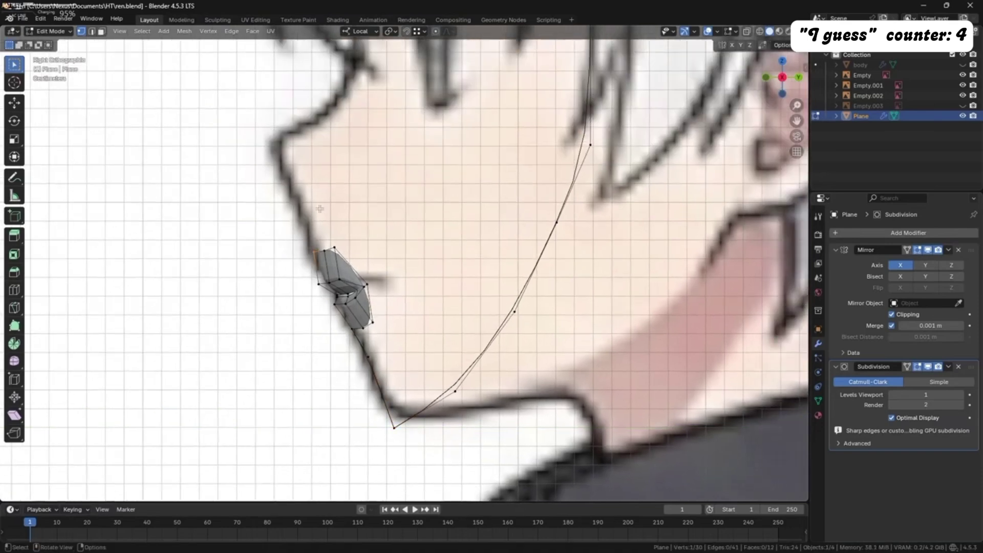
shift+middle_drag(320, 208, 304, 304)
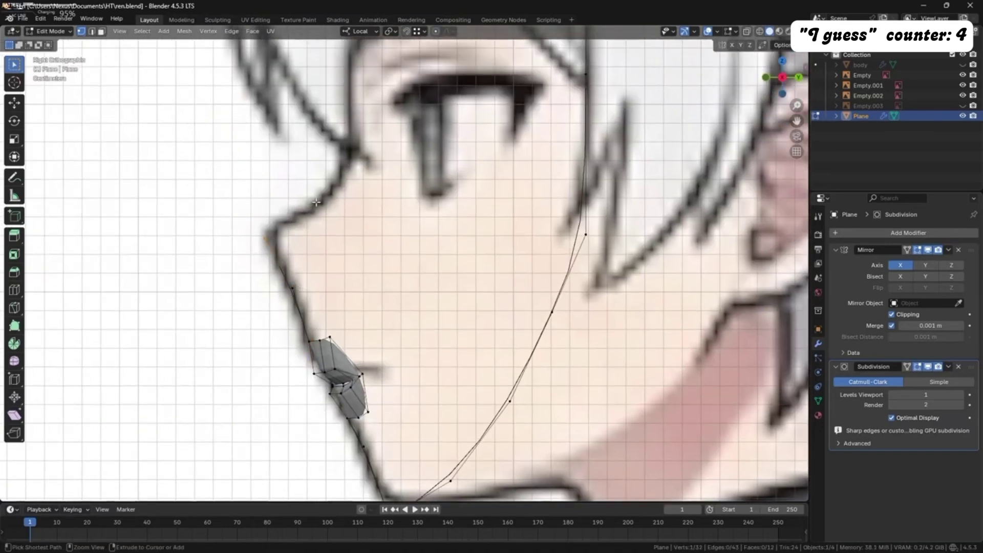
ctrl+right_click(350, 154)
scroll(303, 274, down, 3)
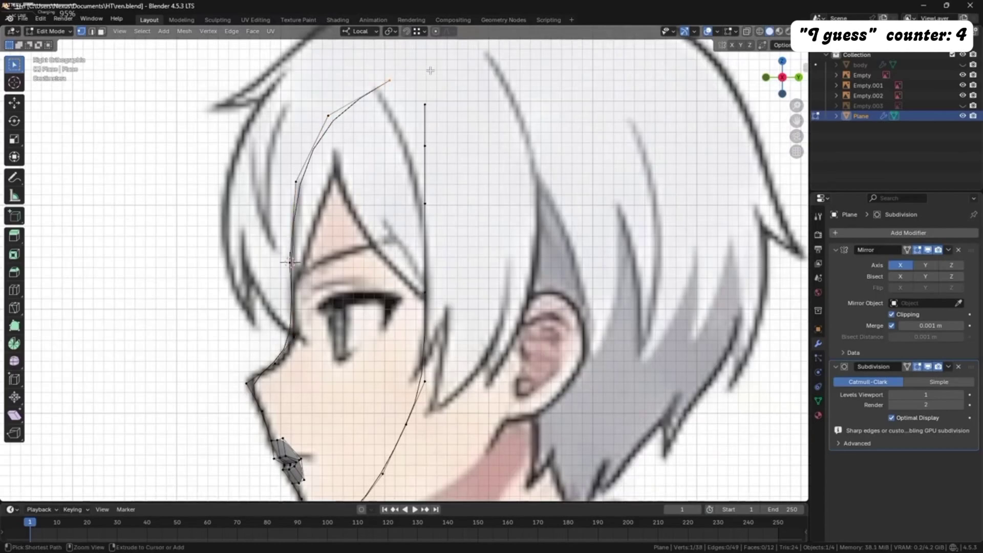
Reposition the face outline's top end vertex in front view and continue the outline to the centre of the forehead
key(KP_1)
click(520, 106)
key(g)
click(534, 88)
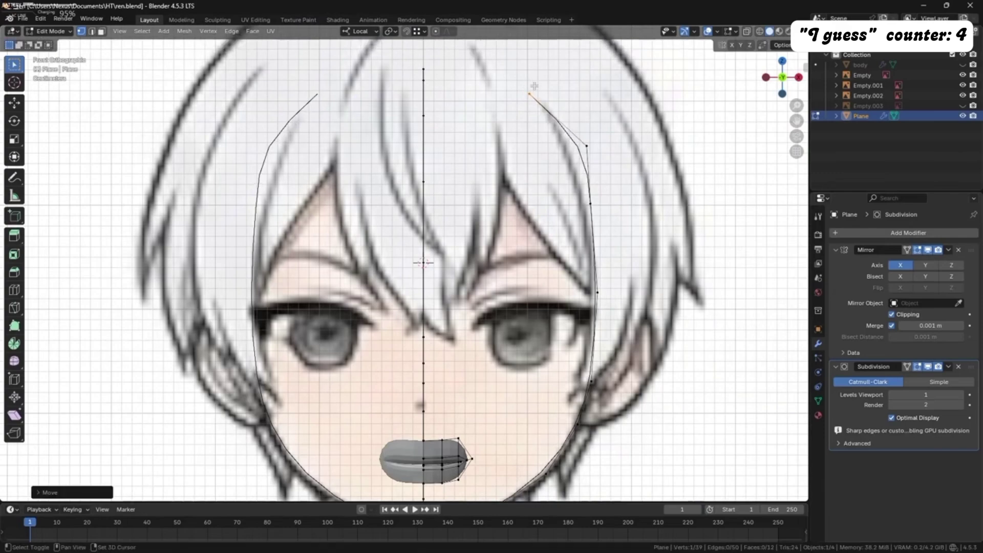
shift+middle_drag(534, 88, 517, 203)
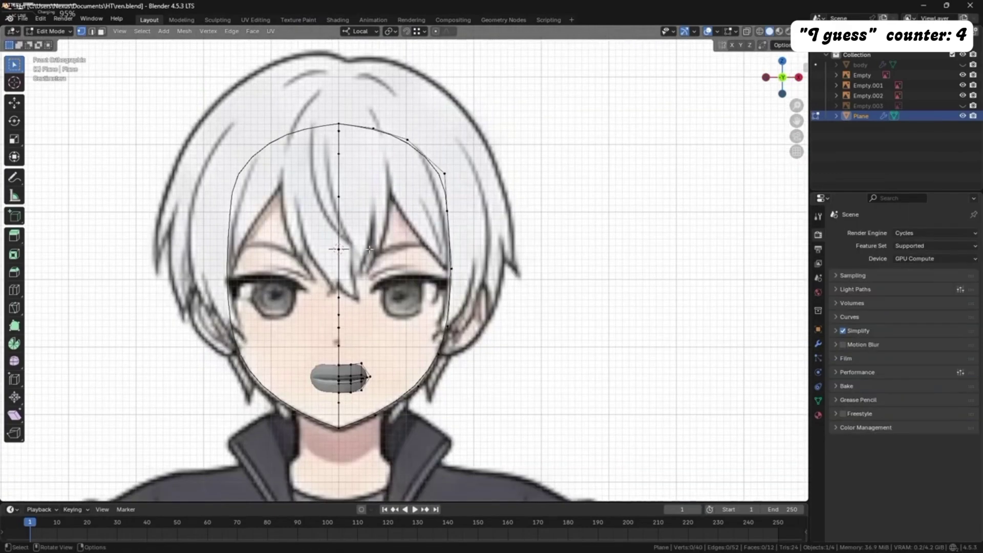
Extrude a short segment backward from the chin vertex in side view to begin the lower jaw line
key(KP_3)
click(295, 427)
key(e)
click(305, 429)
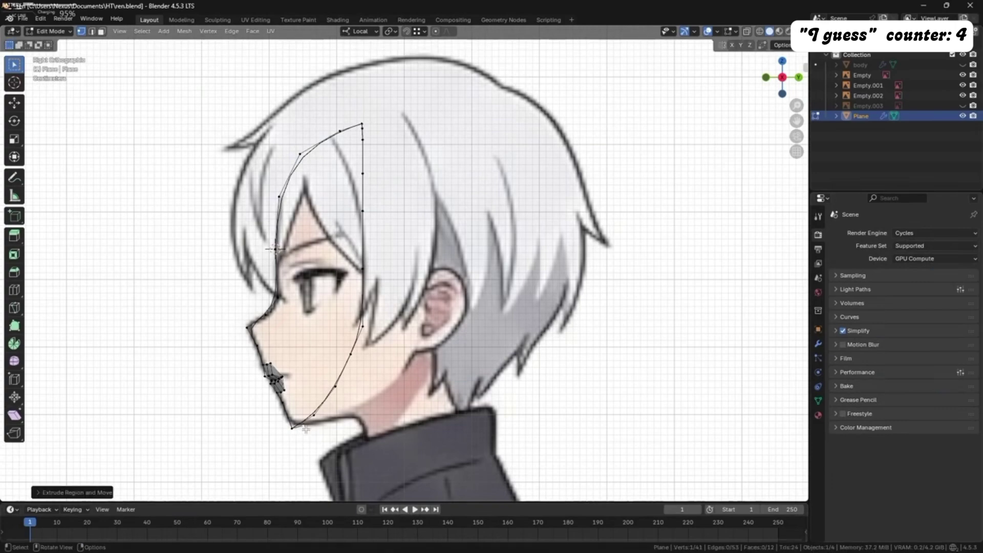
key(KP_1)
middle_drag(305, 429, 307, 484)
click(818, 343)
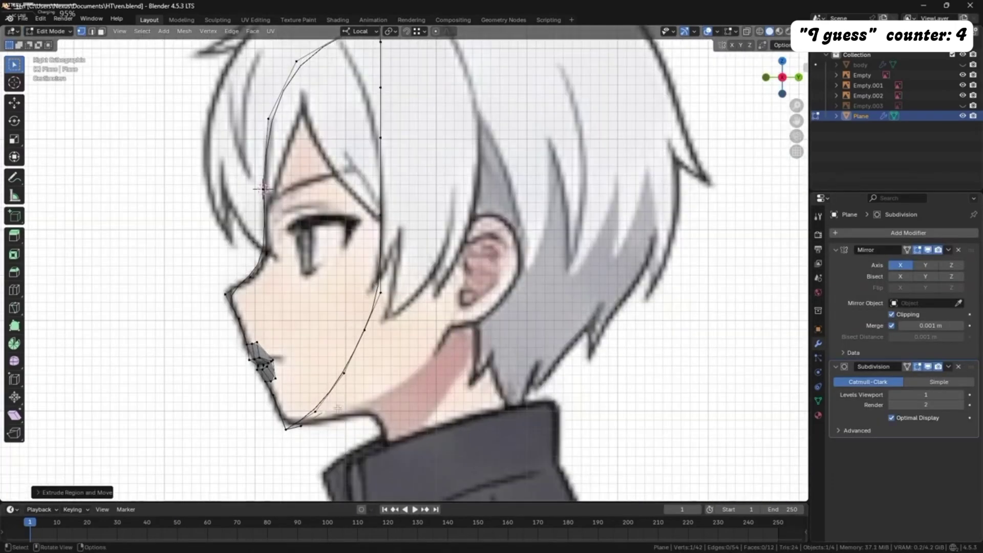
Continue the vertex chain along the jaw's underside and straight up in front of the ear in side view
ctrl+right_click(385, 395)
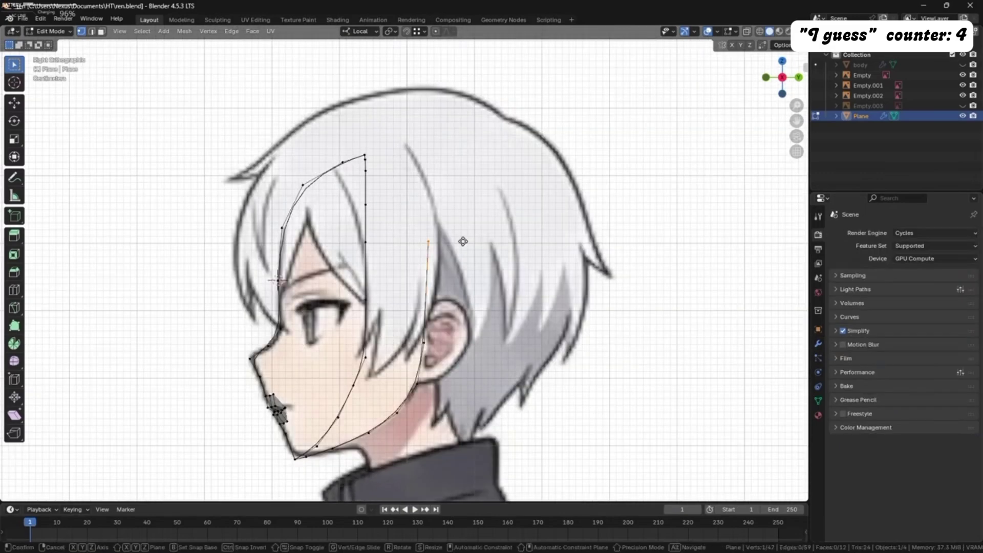
key(g)
click(459, 241)
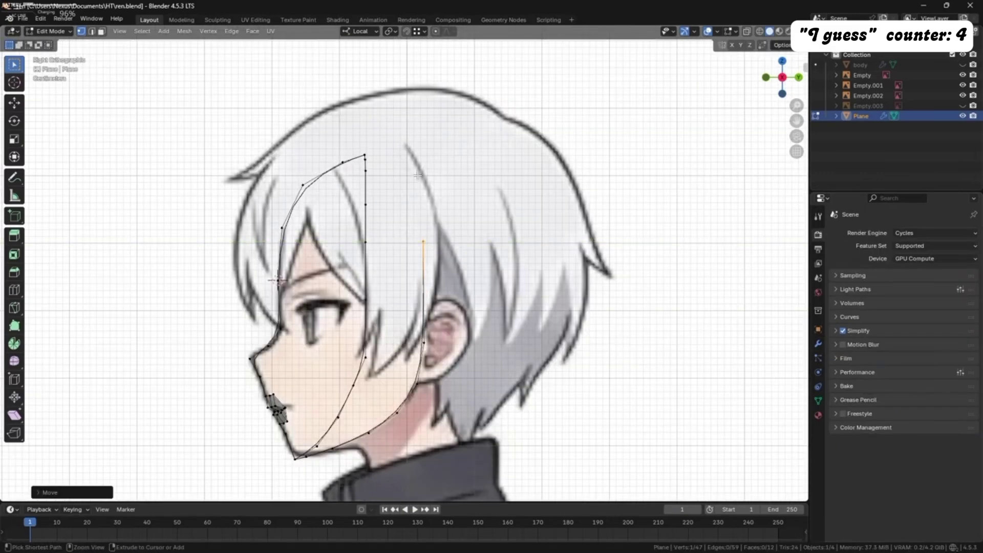
ctrl+right_click(418, 176)
Move the lowest vertices of the new jaw chain outward along X to the chin outline in front view
key(KP_1)
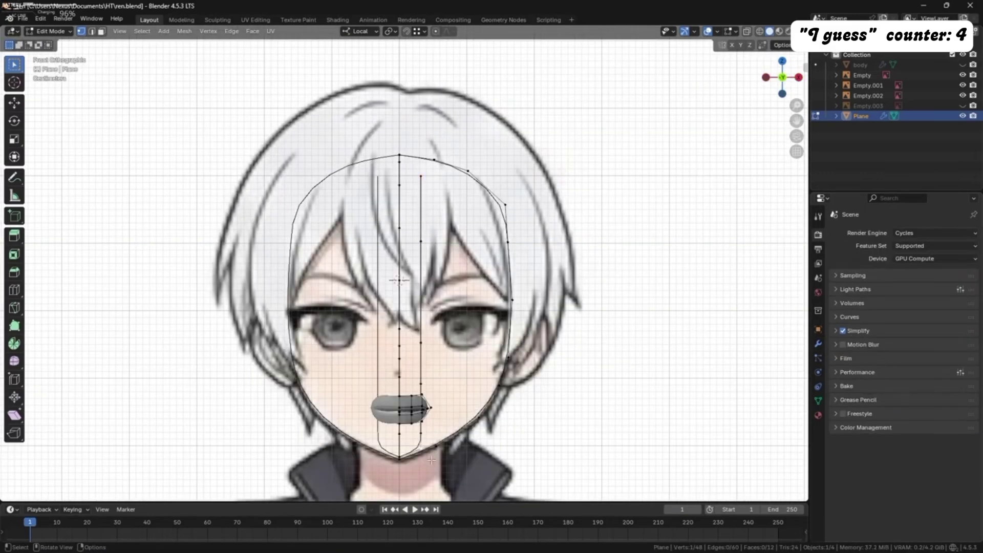
scroll(431, 460, up, 1)
shift+middle_drag(431, 460, 422, 350)
click(411, 338)
key(g)
key(x)
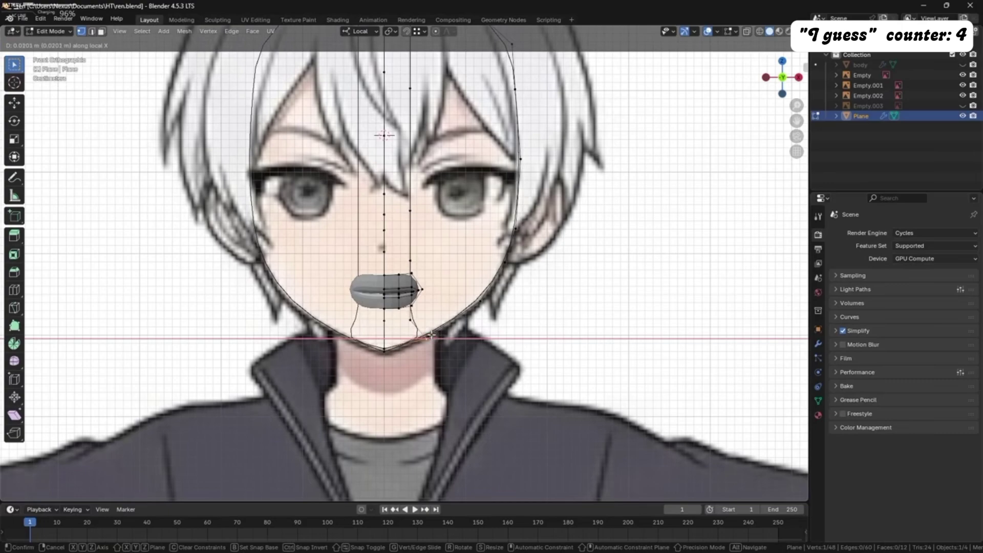
click(432, 336)
key(g)
key(x)
click(435, 317)
key(KP_3)
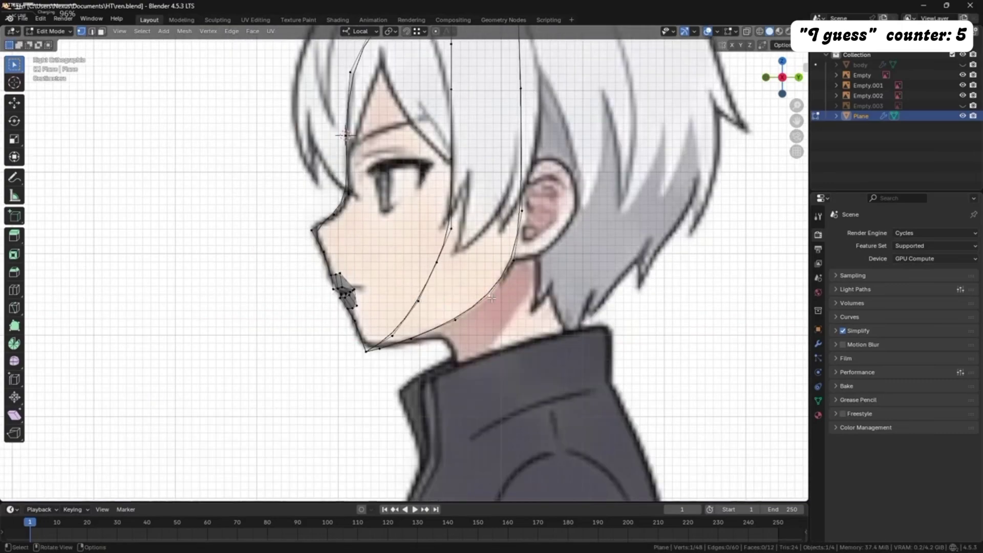
Move the jaw chain's next vertices up to the jaw angle outward along X onto the face outline
key(KP_1)
key(g)
key(x)
click(596, 283)
click(491, 259)
key(g)
key(x)
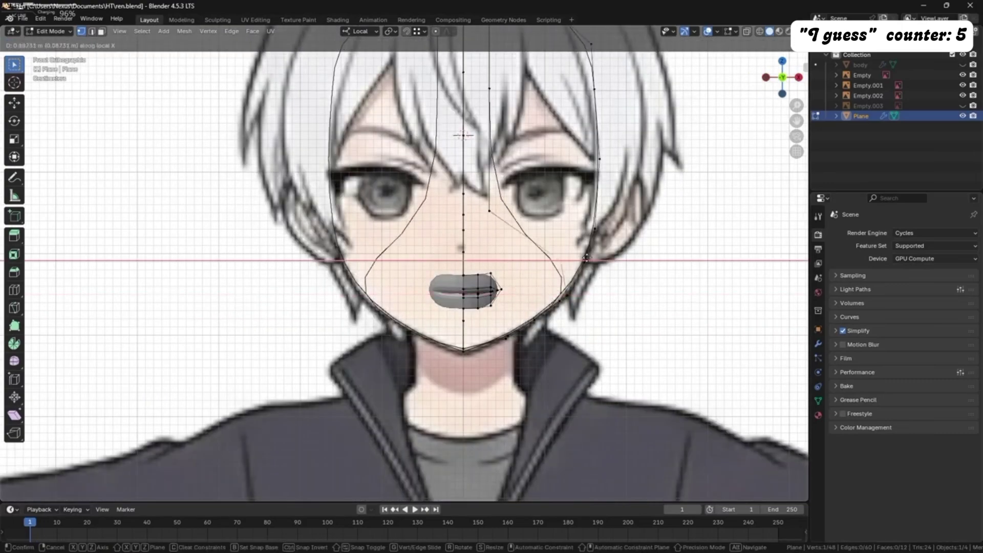
click(586, 257)
Move the chain's three upper vertices together outward along X to the side of the face
shift+middle_drag(498, 214, 478, 310)
drag(461, 82, 461, 82)
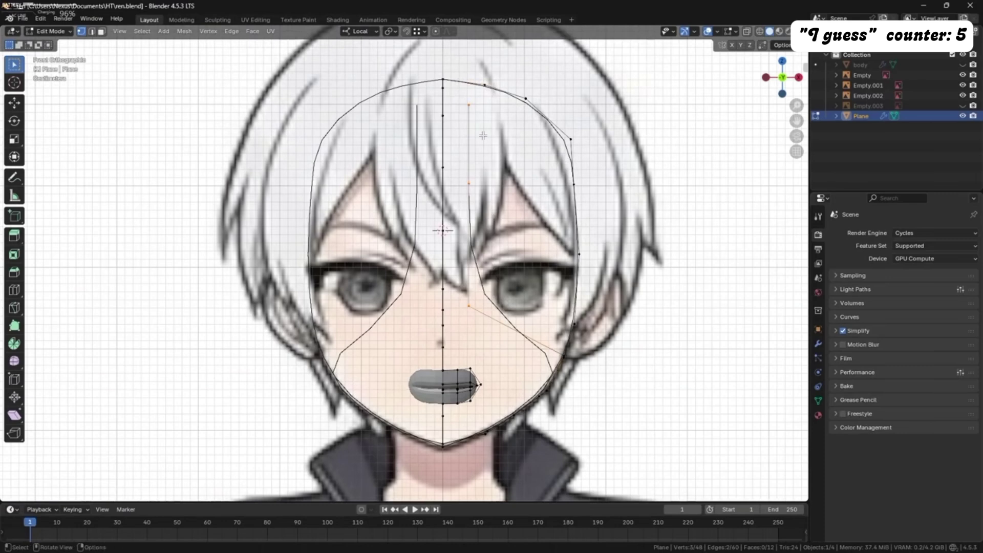
key(g)
key(x)
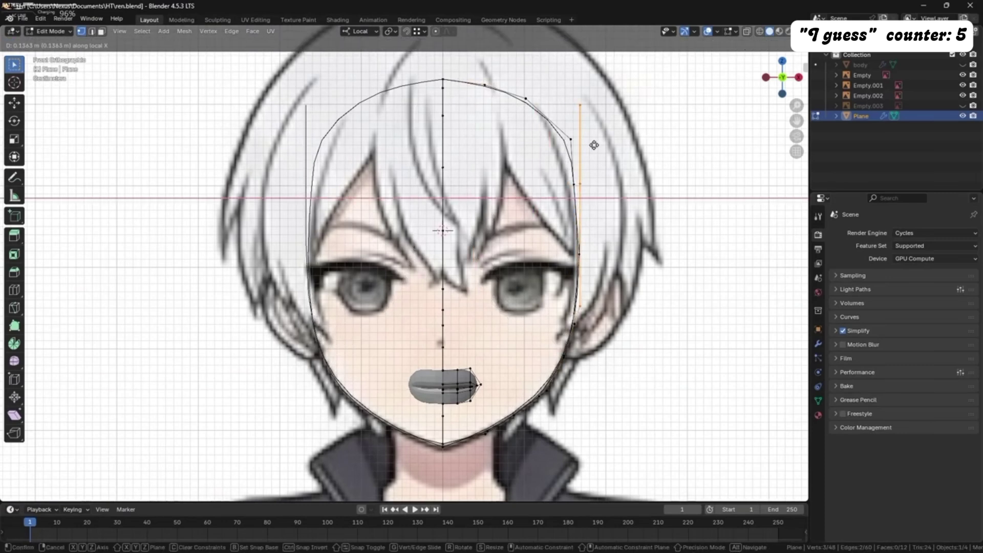
click(591, 143)
Fit the chain's upper two vertices individually to the side of the face outline in front view
click(591, 185)
key(g)
key(x)
click(591, 184)
click(580, 106)
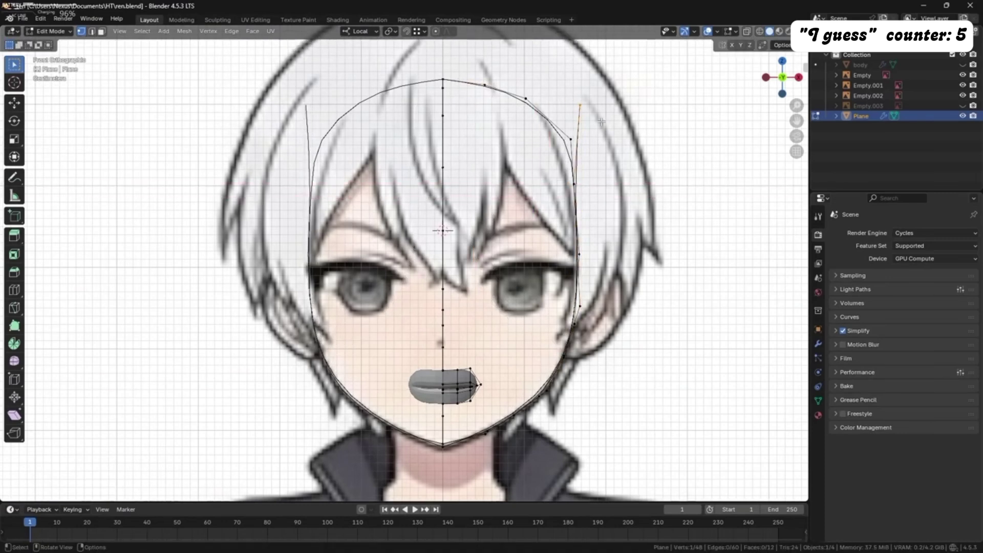
key(g)
click(591, 155)
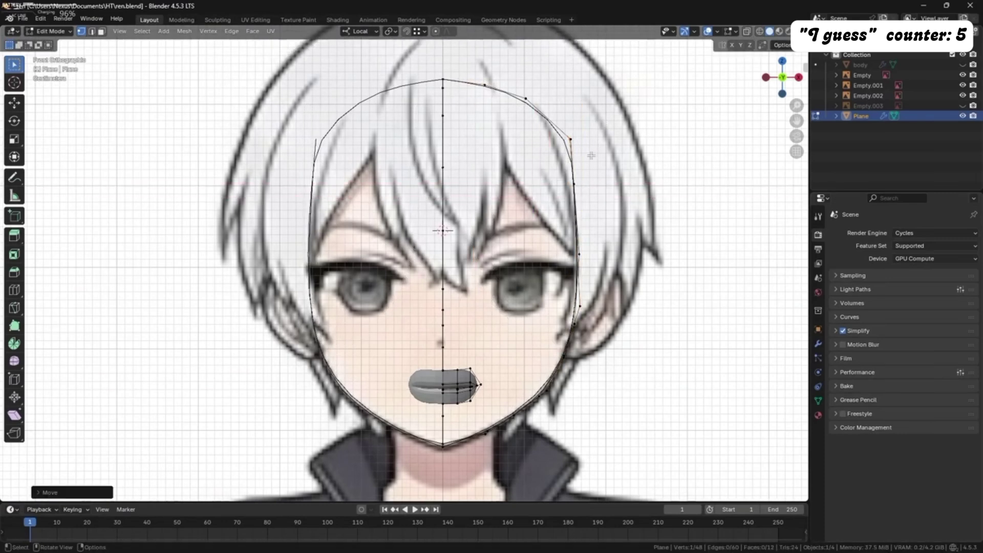
Extrude the chain across the head's top to the centre line and snap its vertices to the existing face outline
ctrl+right_click(527, 95)
ctrl+right_click(485, 81)
drag(534, 95, 522, 96)
key(g)
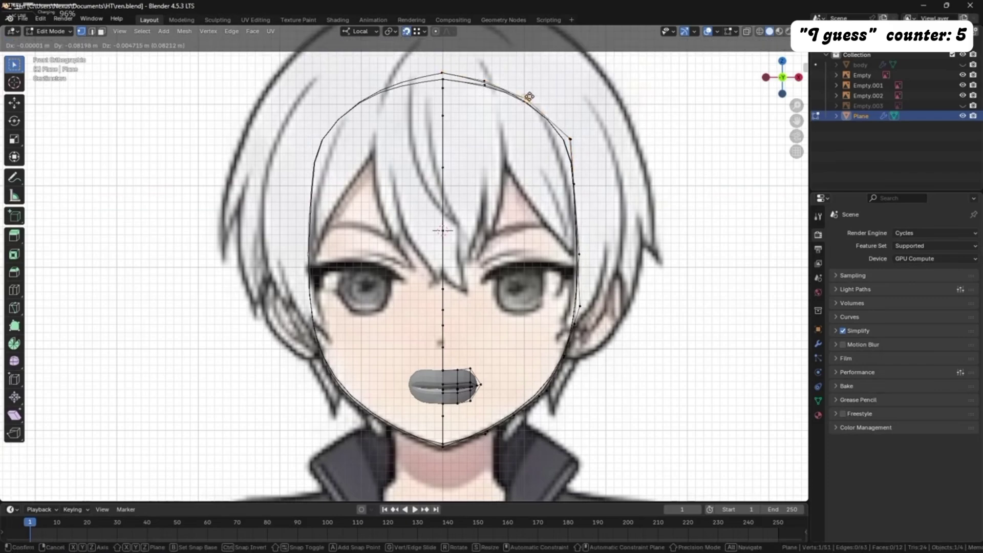
click(527, 101)
click(485, 81)
key(g)
click(485, 85)
click(443, 72)
key(g)
click(443, 79)
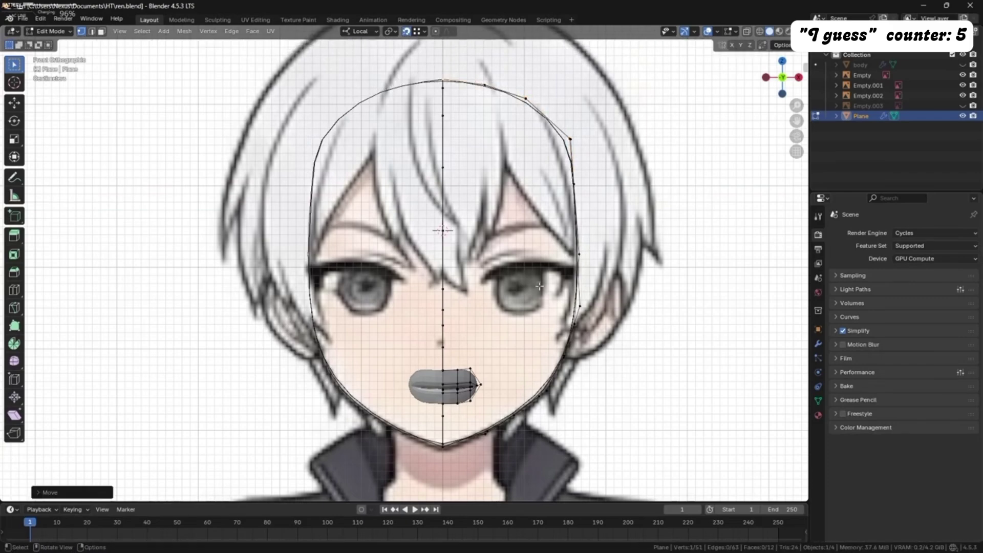
Try repositioning the jaw vertex near the chin in front view, and undo the move
key(KP_3)
click(405, 434)
key(KP_1)
key(g)
click(419, 425)
key(KP_3)
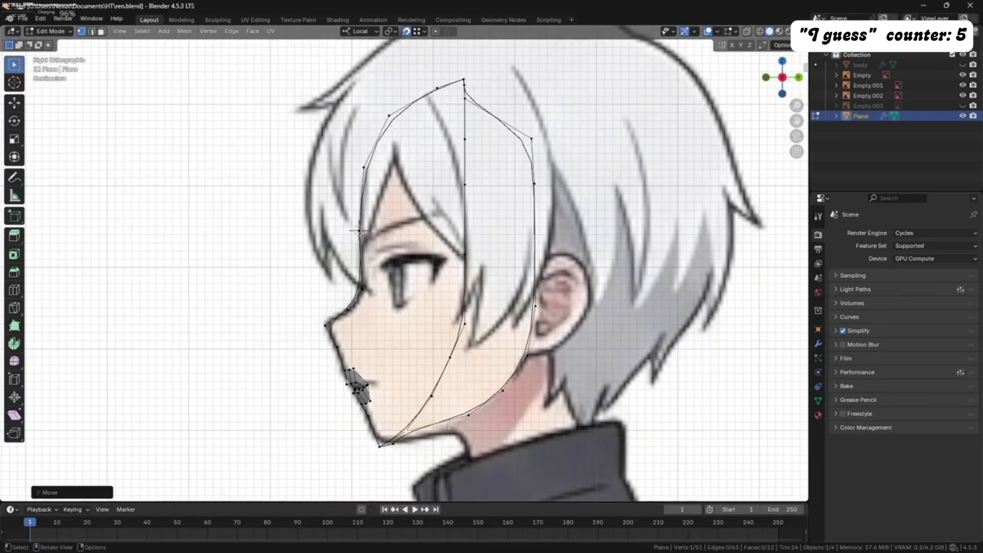
key(ctrl+z)
Move the chain's outer vertices at the head's top back in side view, in line with the vertical part before the ear
click(473, 102)
key(g)
key(y)
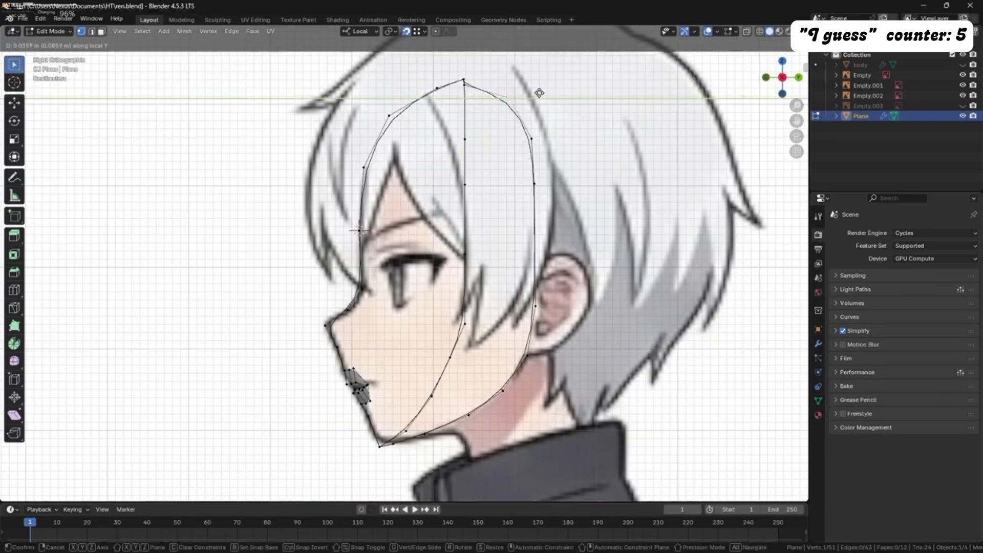
click(559, 94)
key(g)
click(547, 77)
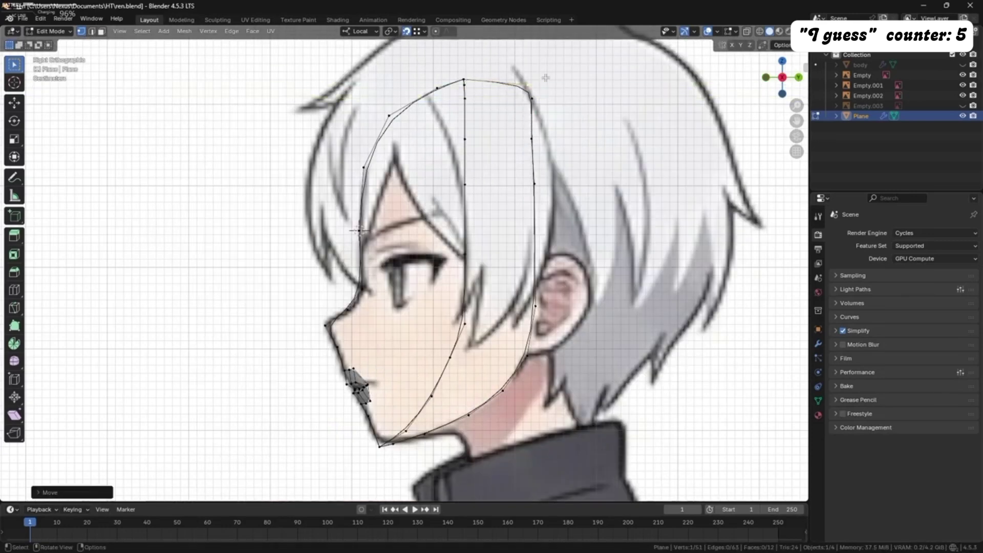
Move the chain's top centre vertex back along Y in top view to line up with its neighbours
key(KP_7)
key(g)
key(y)
click(484, 58)
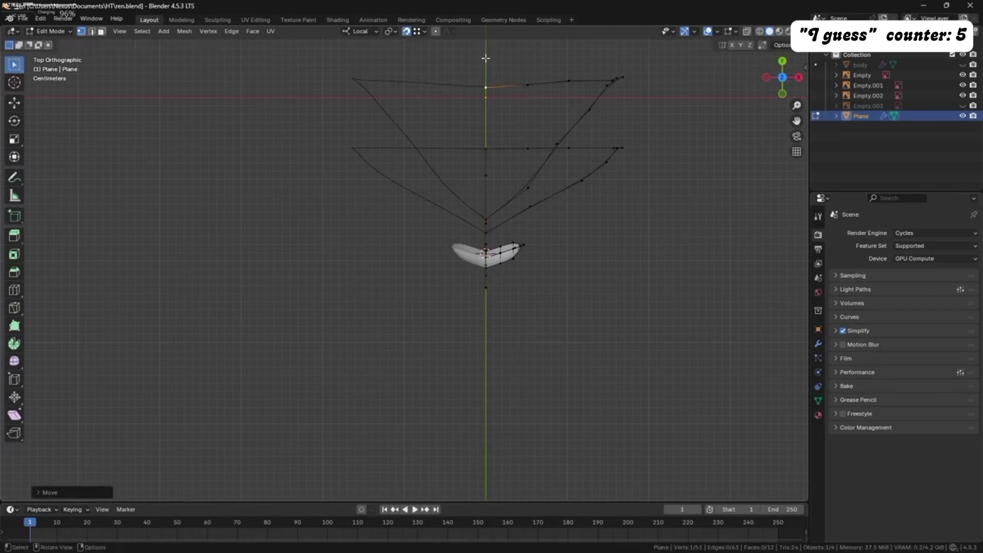
Shift the head's top centre vertex along Y in side view and join the two outlines' top centre vertices with an edge
key(KP_1)
key(KP_3)
click(485, 98)
key(g)
key(y)
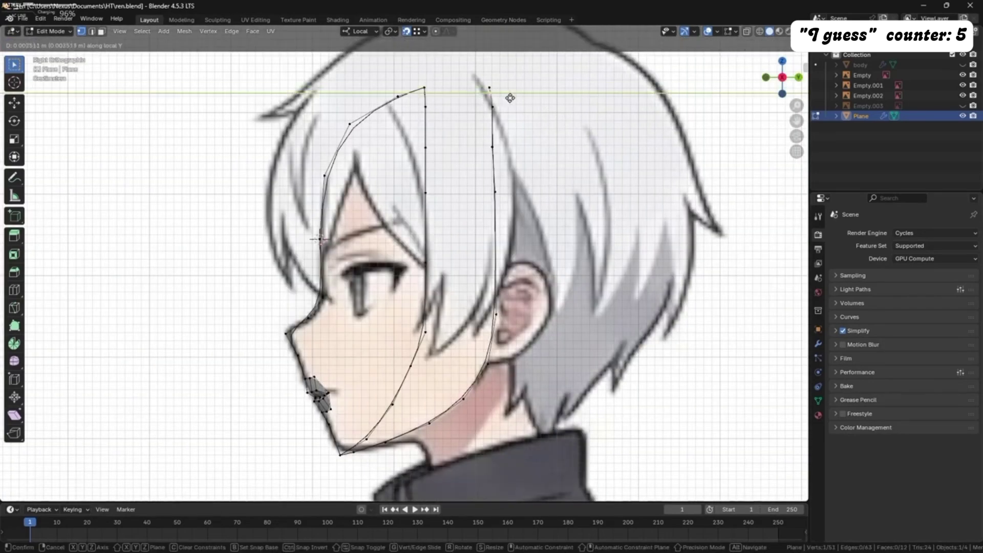
click(490, 91)
click(505, 83)
click(508, 82)
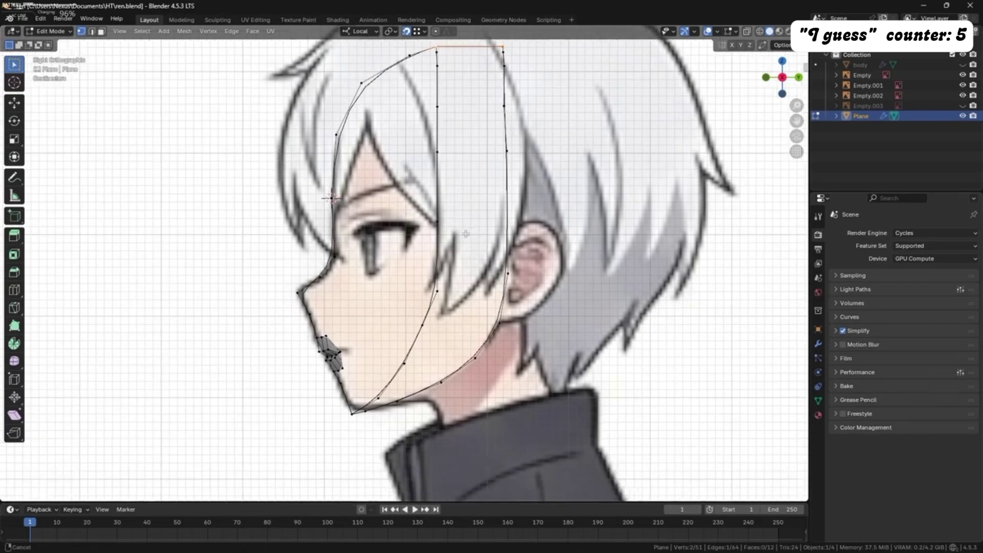
Duplicate a top vertex onto the eye in front view, extrude it around the eye outline, and merge the ends into a closed loop
key(KP_1)
key(e)
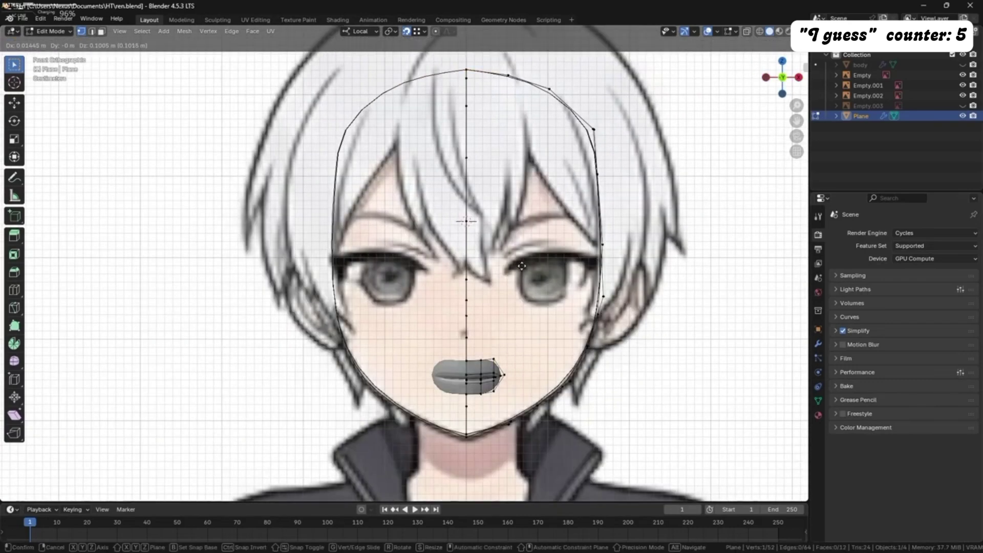
click(522, 266)
scroll(522, 266, up, 5)
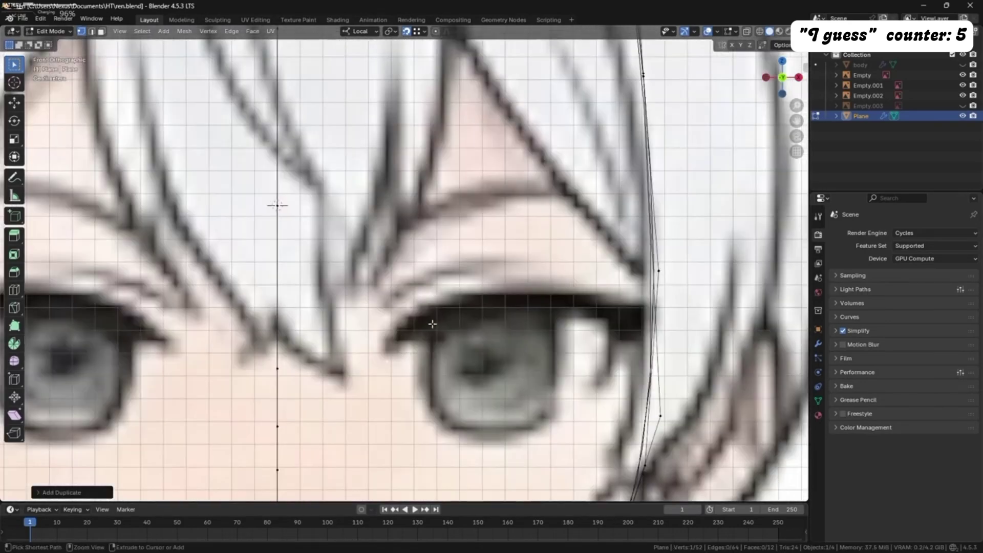
ctrl+right_click(433, 323)
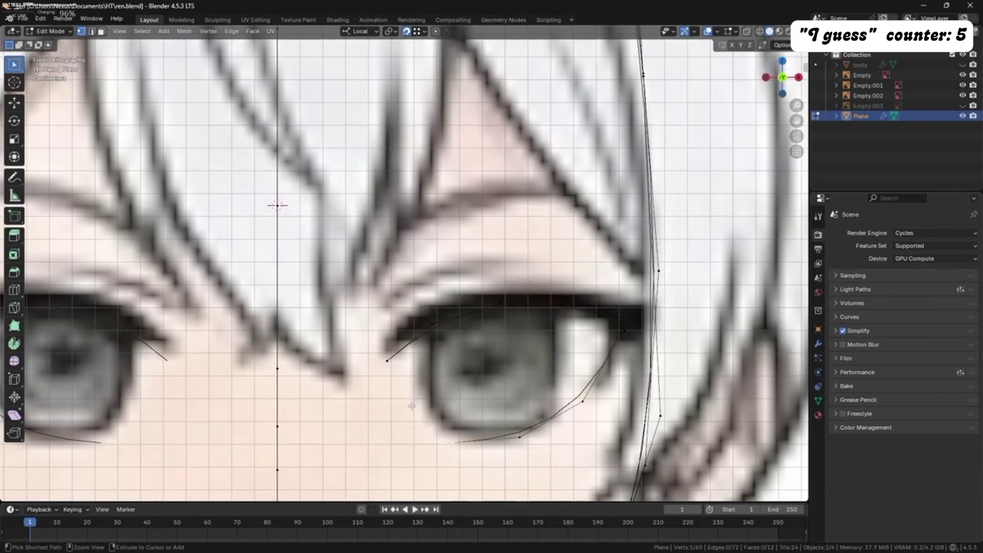
ctrl+right_click(386, 362)
key(c)
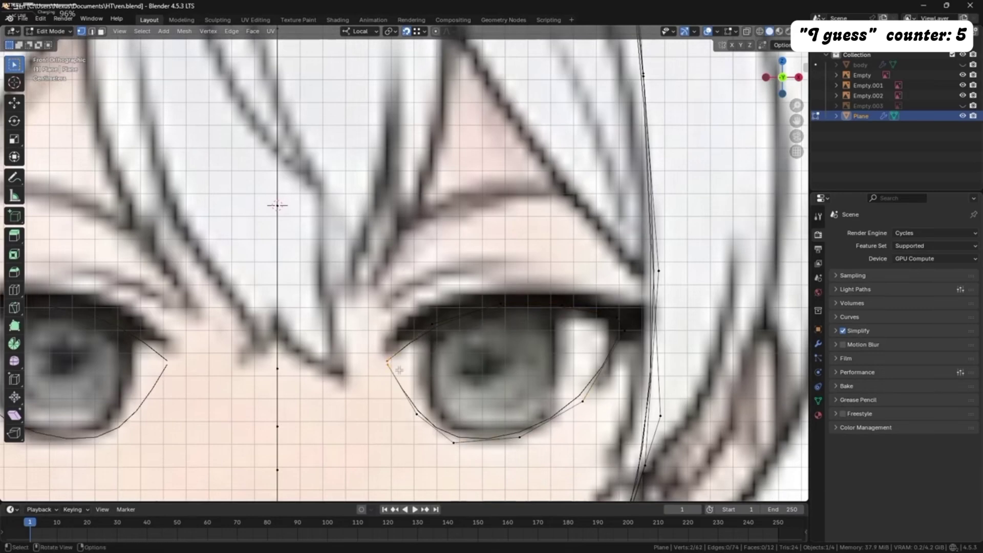
key(m)
click(416, 372)
Reposition the eye loop's inner and outer upper corner vertices in front view to fit the drawn eye
click(387, 363)
key(g)
click(375, 351)
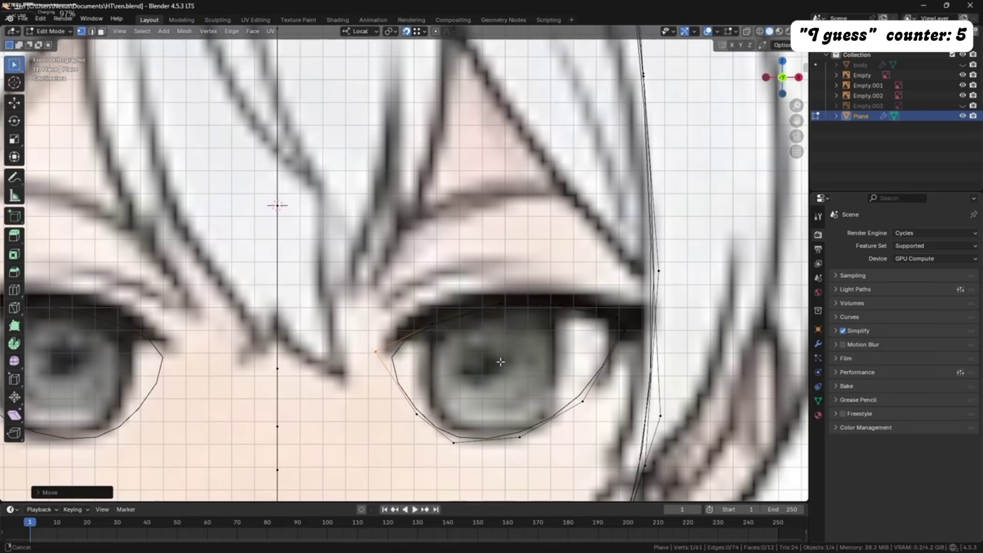
shift+middle_drag(536, 411, 490, 371)
alt+click(478, 372)
click(571, 278)
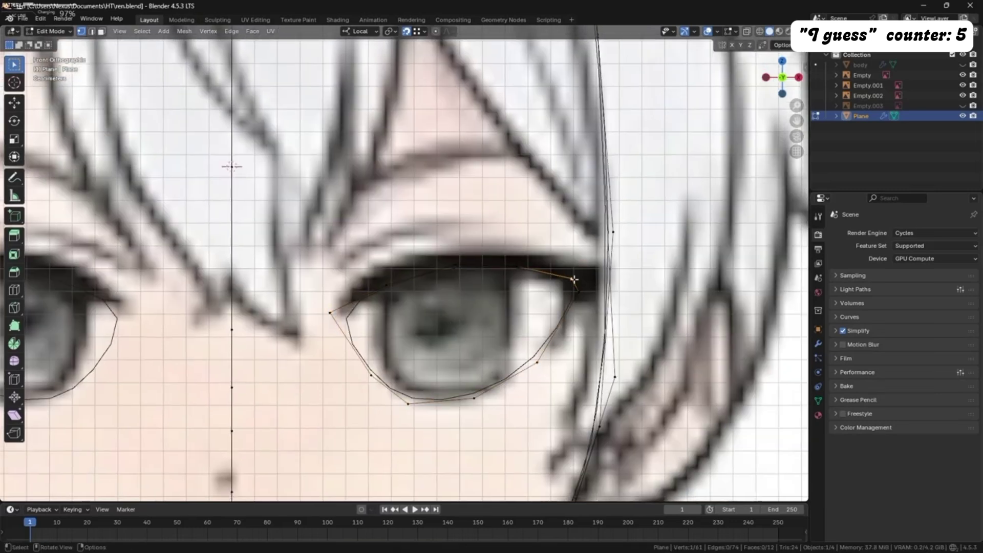
key(g)
click(571, 276)
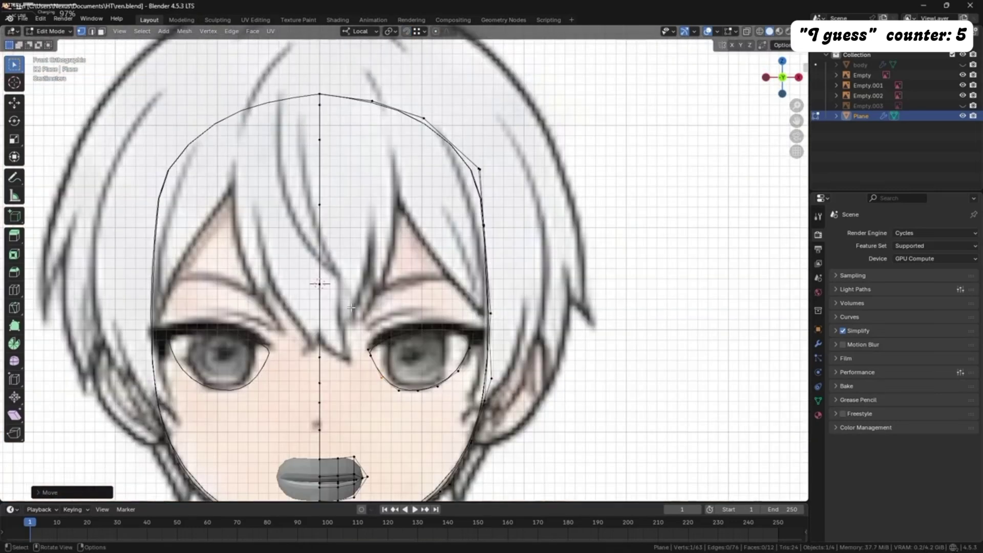
Rotate the whole eye loop in top view to follow the face's curve, and move it back along Y to the side-view eye
alt+click(444, 370)
key(KP_7)
key(r)
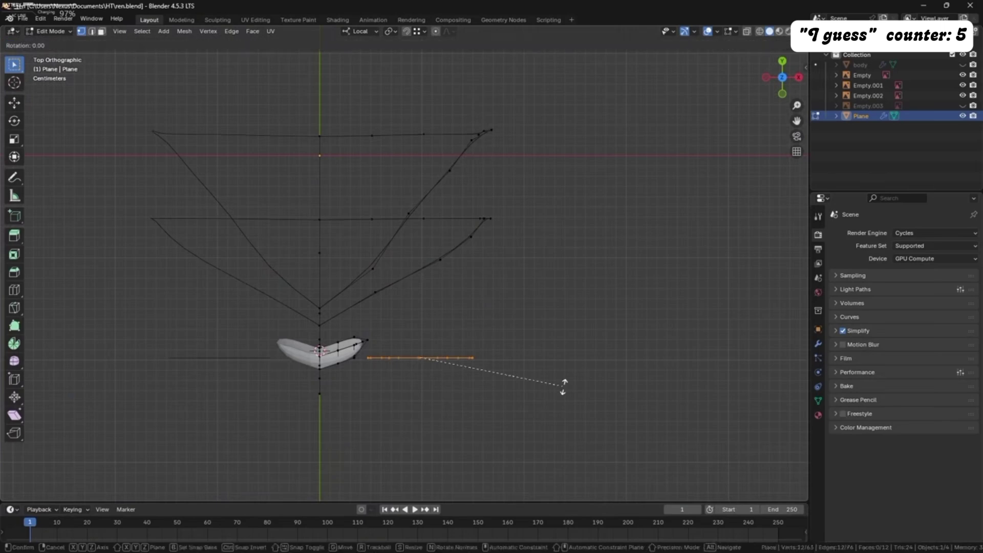
click(551, 298)
key(KP_3)
key(g)
key(y)
key(y)
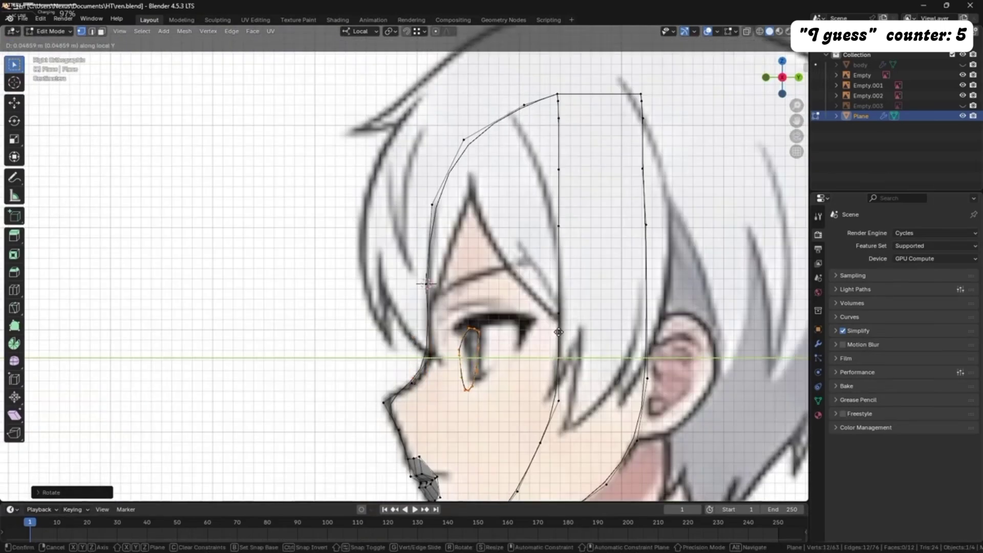
click(560, 331)
Rotate the eye loop further about its local Z axis and shift it along Y to fit the side reference's eye
key(r)
key(z)
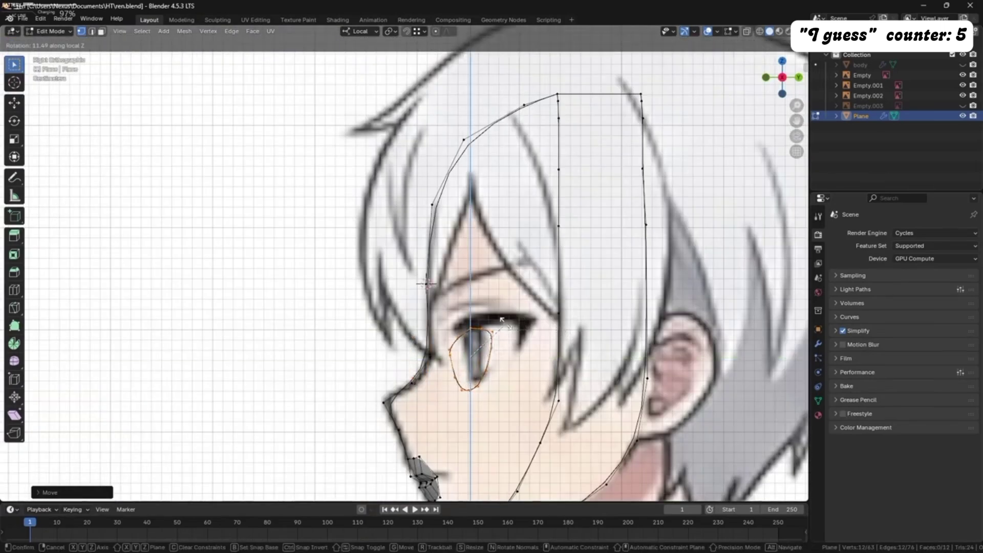
click(502, 319)
key(g)
key(y)
key(y)
click(509, 322)
scroll(508, 321, down, 2)
key(KP_1)
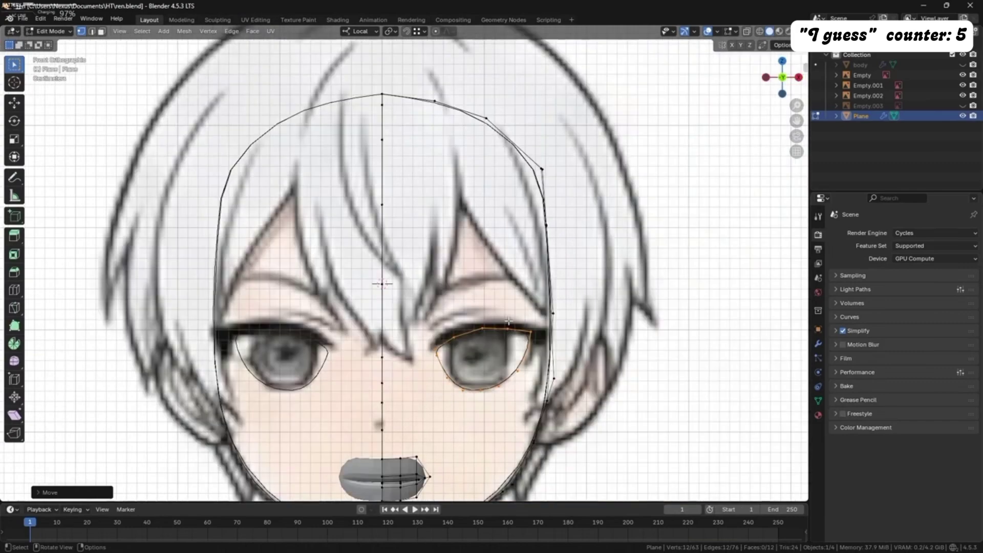
Turn on proportional editing and pull the eye loop's outer upper corner back along Y in side view, towards the drawn eye's rear corner
key(KP_3)
ctrl+scroll(521, 334, up, 7)
ctrl+scroll(521, 335, down, 1)
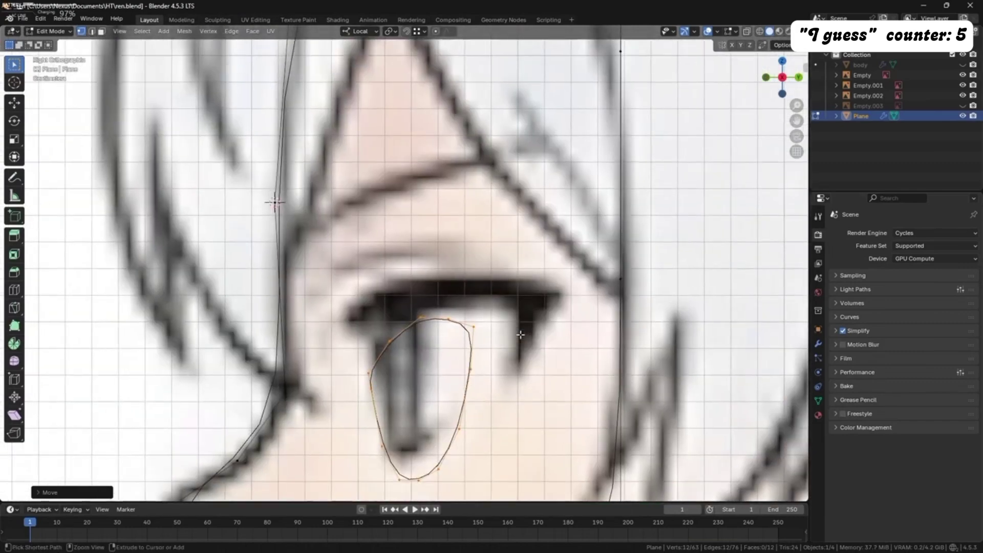
click(481, 327)
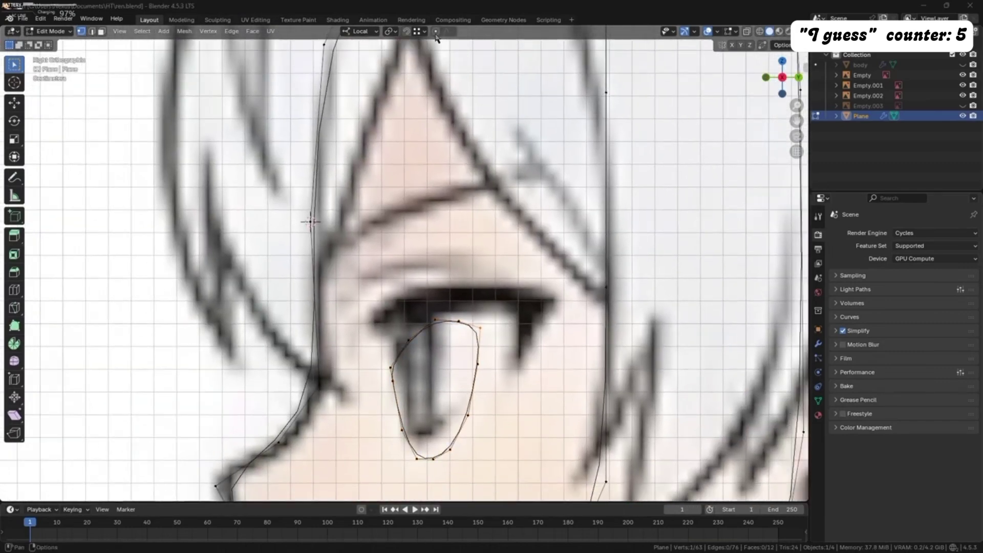
click(436, 31)
click(445, 69)
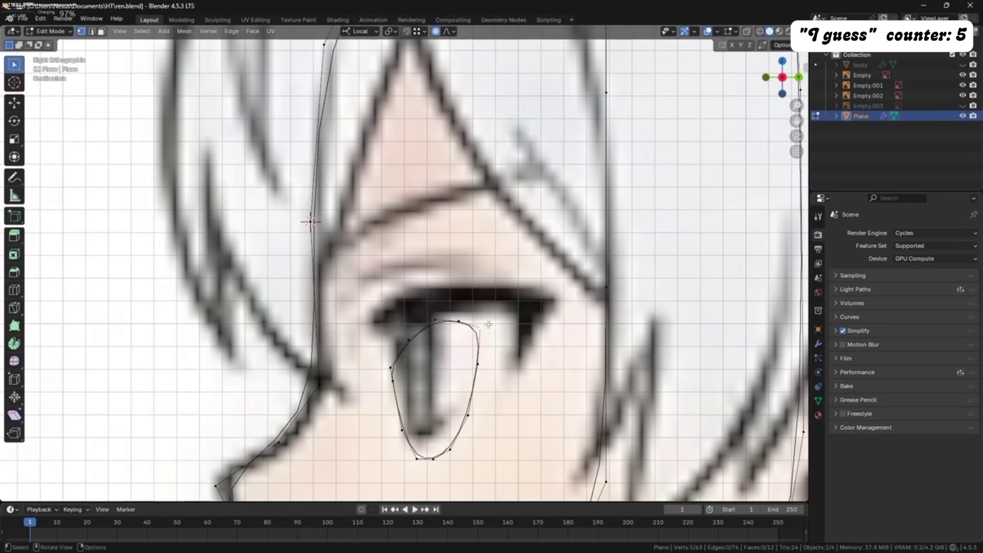
key(g)
scroll(504, 322, down, 5)
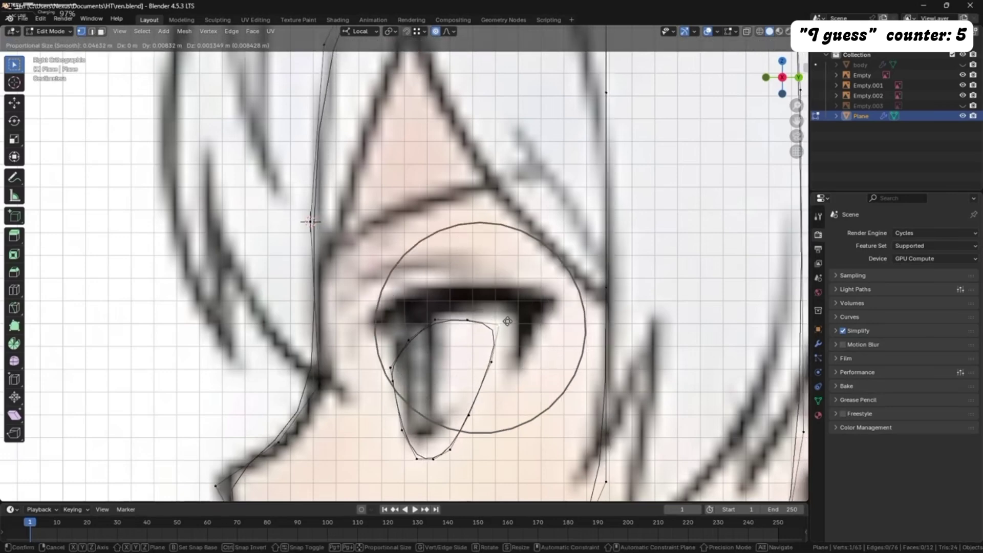
key(y)
scroll(516, 318, up, 2)
click(515, 318)
key(KP_1)
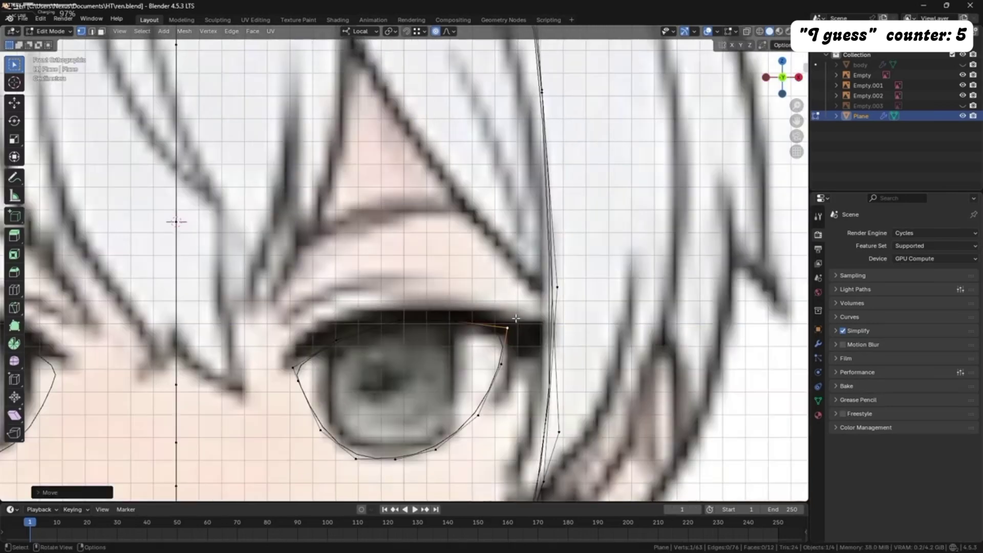
Turn off proportional editing and move the eye outline's lower outer vertex along local Y toward the upper edge
scroll(516, 319, down, 2)
key(KP_8)
key(KP_8)
key(KP_8)
key(KP_8)
key(KP_7)
click(509, 362)
key(o)
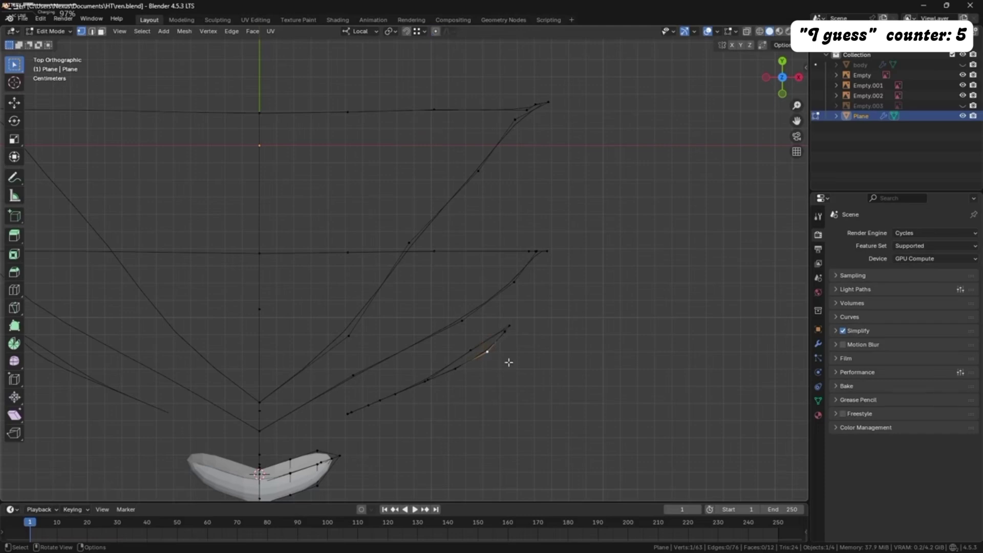
key(g)
key(y)
click(501, 350)
Move further vertices on the outer half of the eye outline along local Y to even out its curve from above
click(459, 372)
key(g)
key(y)
click(470, 372)
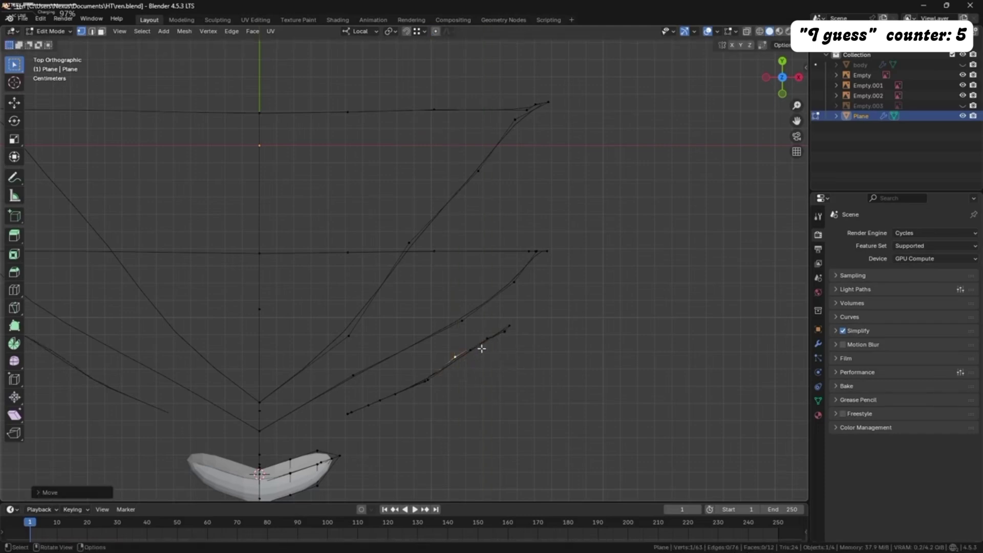
click(486, 345)
key(g)
key(y)
click(516, 370)
Move the middle vertex of the eye outline's lower edge along local Y to match the upper edge
key(KP_1)
key(KP_7)
key(KP_2)
click(427, 389)
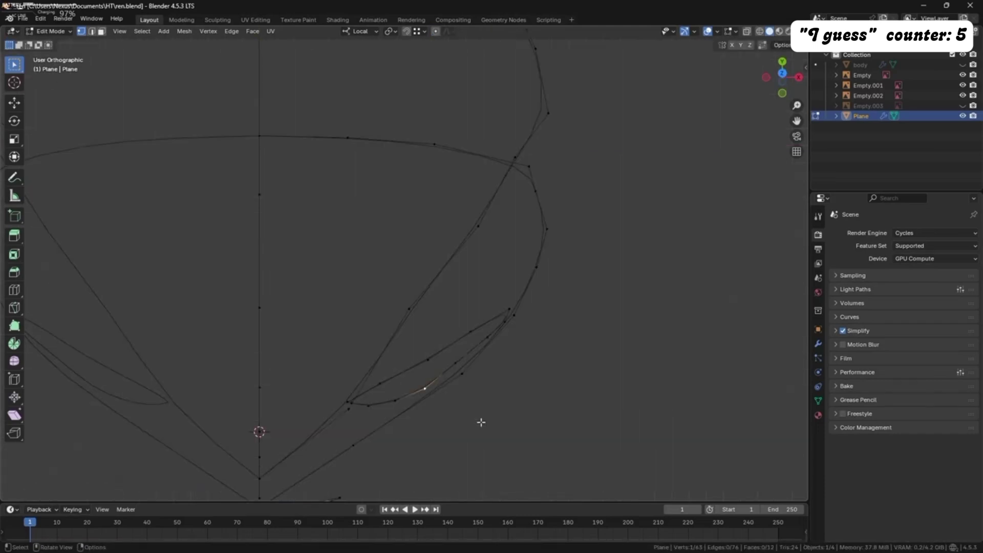
key(KP_7)
key(g)
key(y)
click(478, 417)
Move two vertices near the inner end of the eye outline's lower edge together along local Y
key(KP_2)
key(KP_2)
click(395, 402)
shift+click(364, 398)
key(KP_7)
key(g)
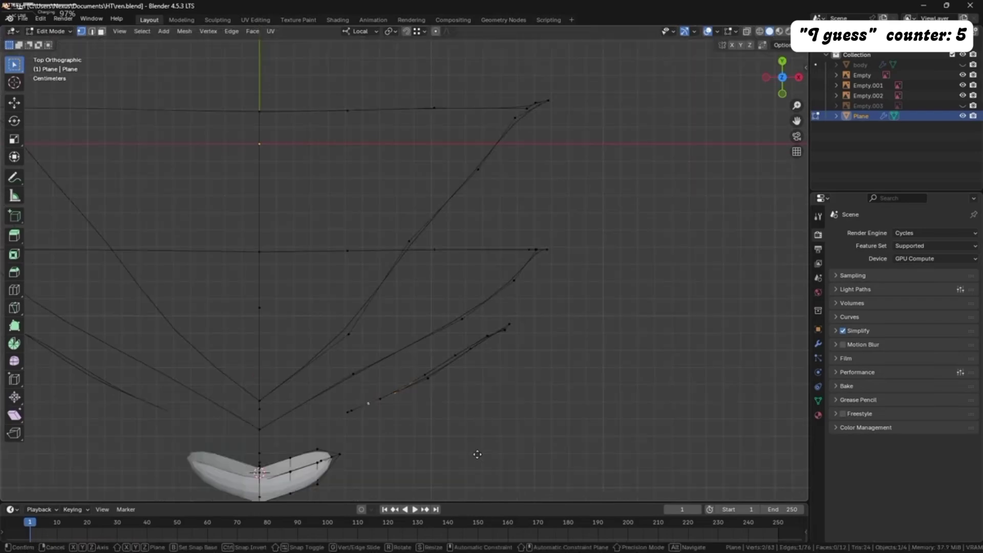
key(y)
click(477, 453)
Move the forehead vertex of the face's side profile slightly forward
key(KP_1)
key(KP_3)
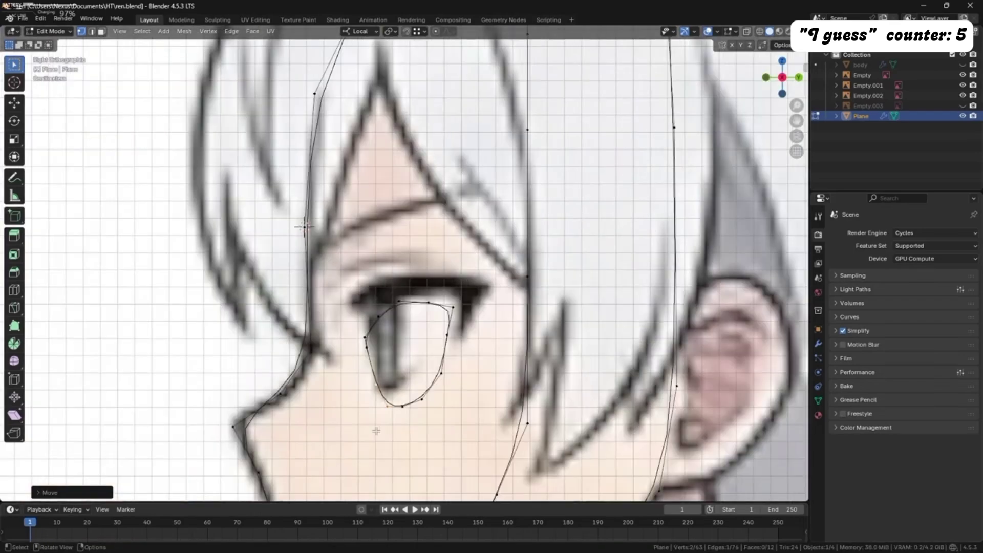
alt+click(443, 372)
scroll(445, 372, down, 4)
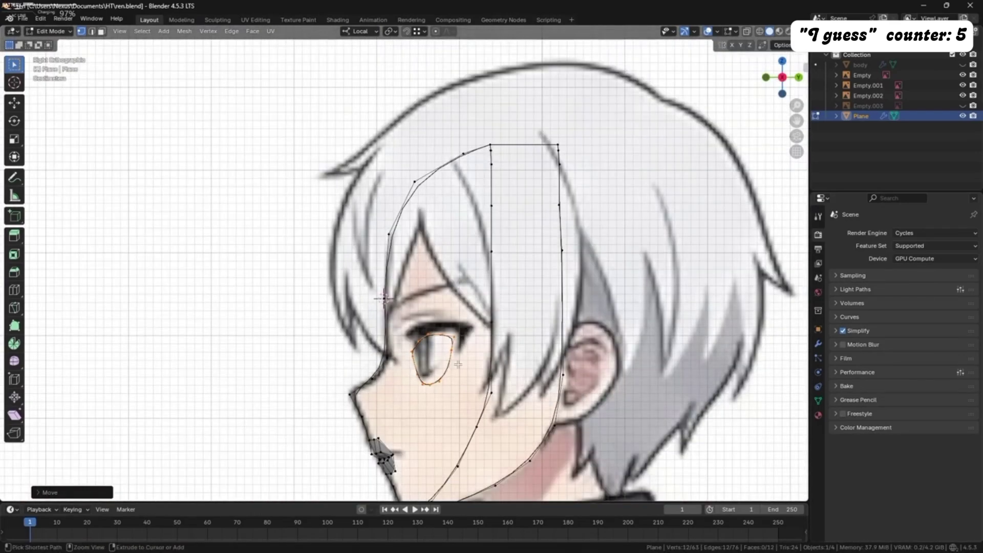
key(b)
drag(397, 361, 397, 361)
click(389, 234)
key(g)
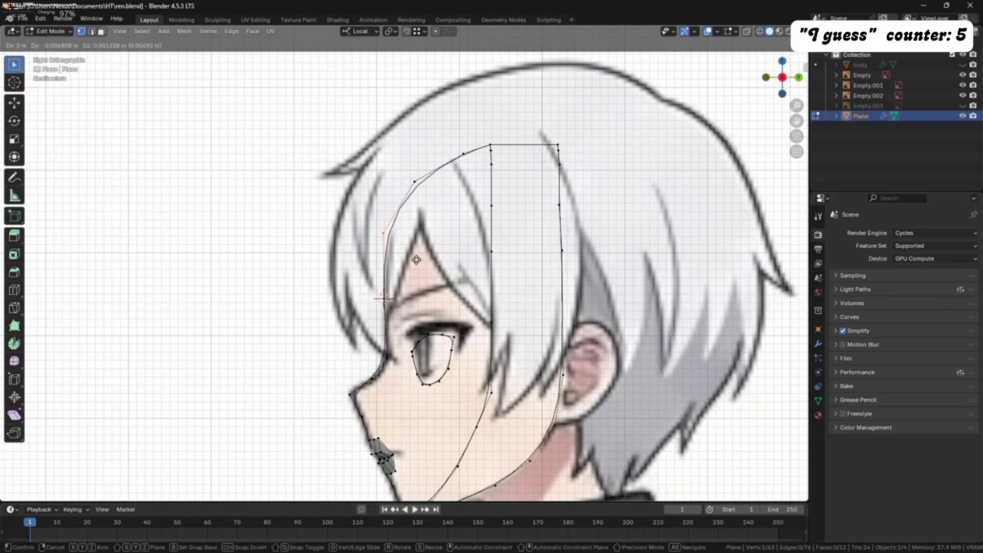
click(415, 261)
Extrude the eye loop outward by scaling it into a surrounding ring of faces, and shift the new loop along local Y
key(KP_1)
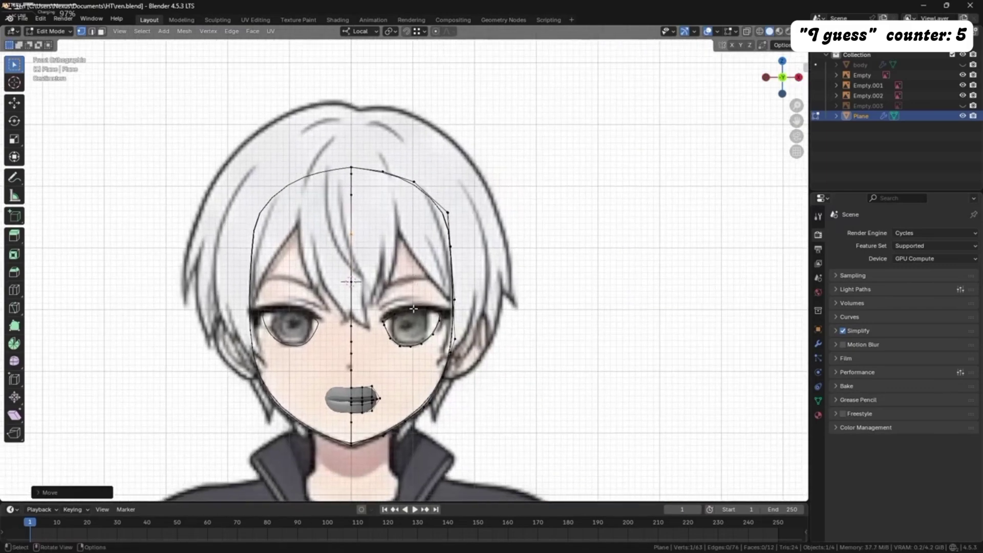
alt+click(430, 318)
key(KP_3)
key(KP_1)
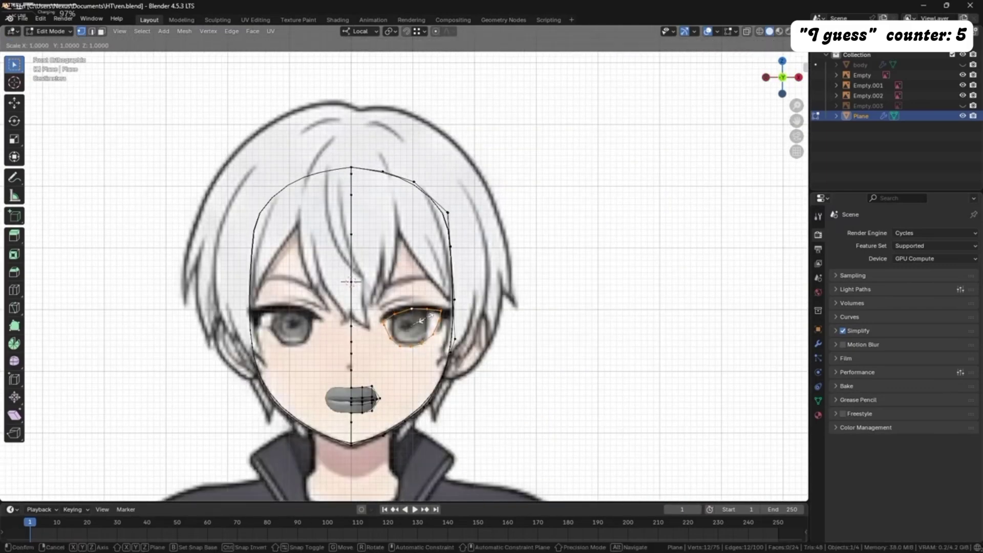
key(e)
key(s)
click(449, 318)
key(KP_3)
key(g)
key(y)
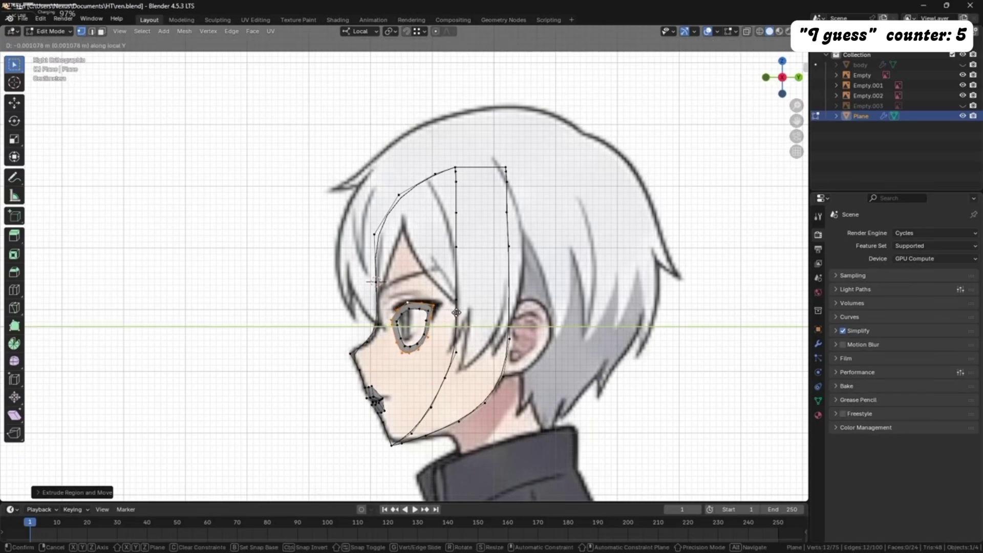
click(454, 314)
Try to slide the vertices at the eye ring's inner corner along their edges
key(KP_1)
scroll(379, 323, up, 5)
click(367, 323)
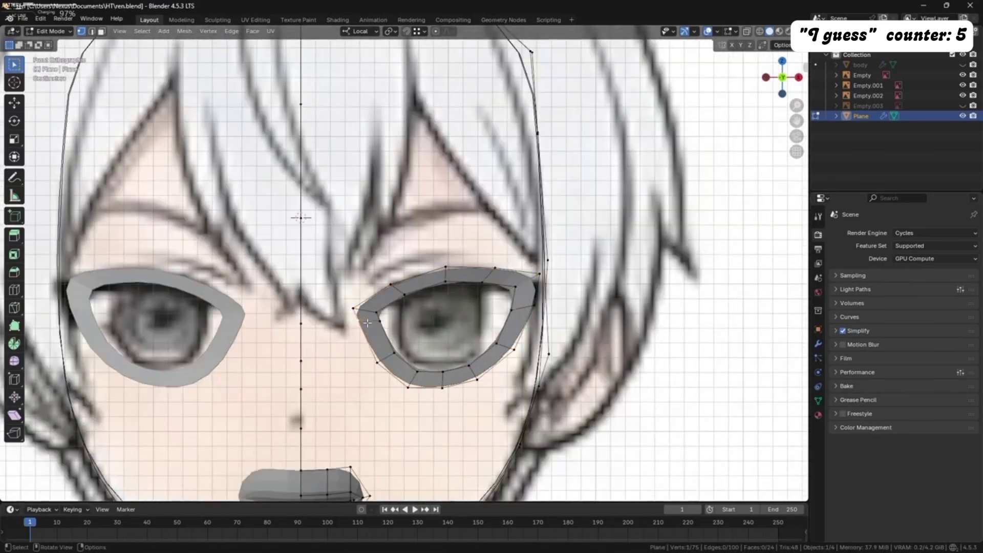
key(g)
key(g)
click(354, 311)
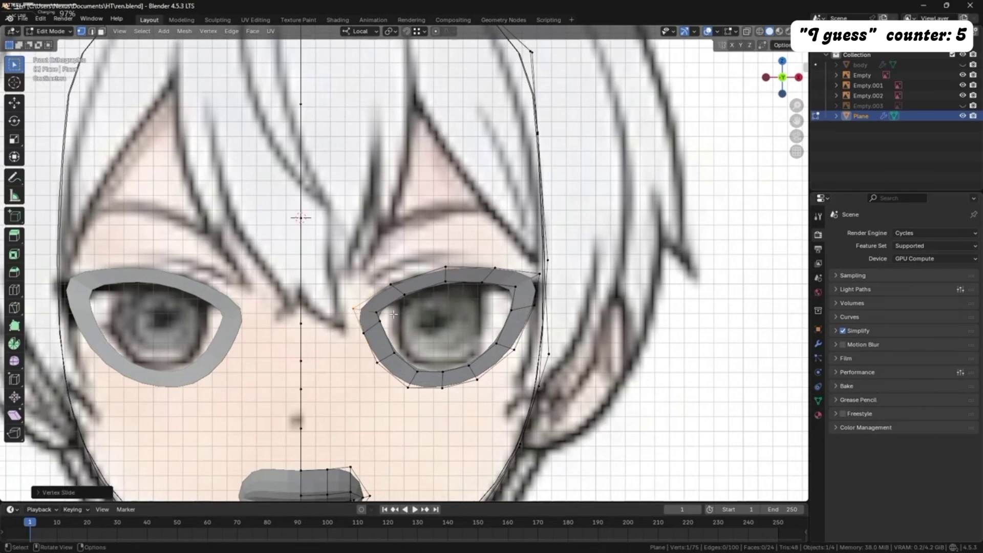
key(g)
key(g)
click(369, 331)
ctrl+scroll(455, 316, down, 2)
key(ctrl+z)
key(ctrl+z)
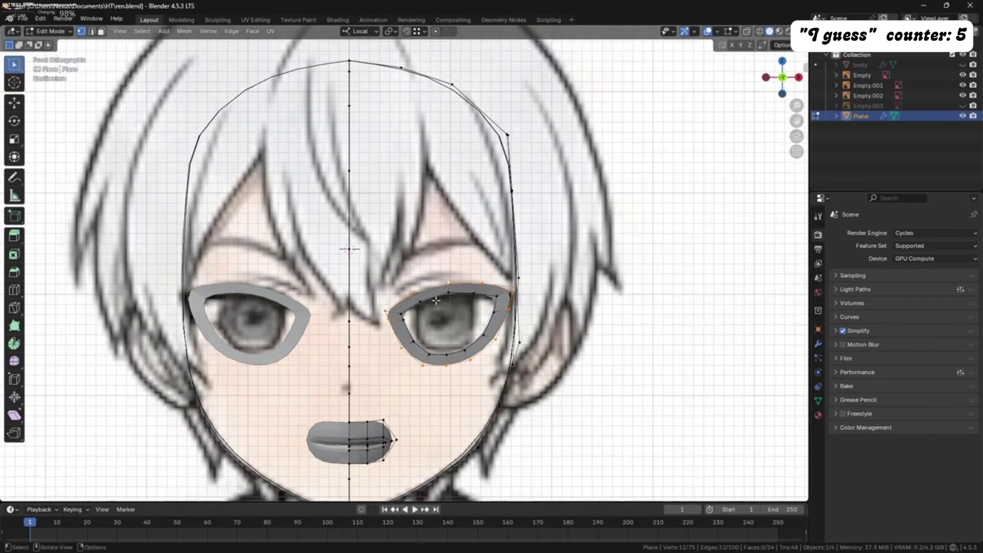
Connect the eye ring's inner corner to the face midline, add two cuts to the midline edge, and fill the nose bridge face
alt+click(436, 301)
key(KP_3)
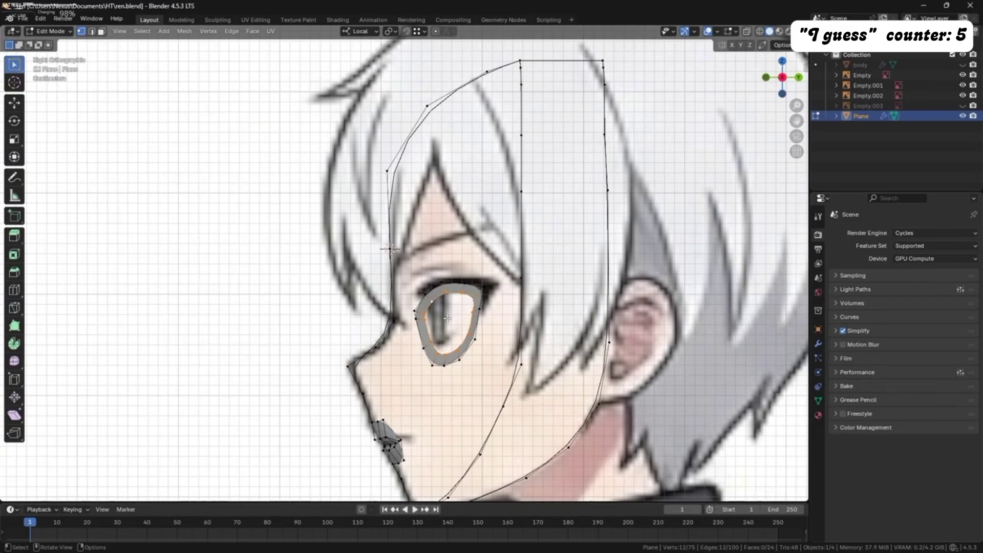
key(KP_1)
click(366, 320)
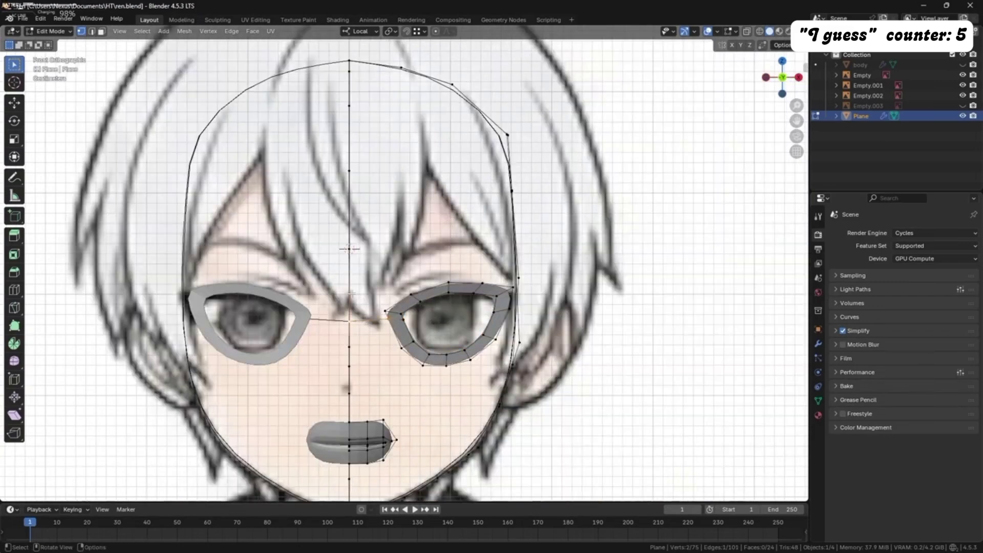
key(KP_3)
key(ctrl+r)
scroll(352, 295, up, 1)
click(354, 297)
key(KP_1)
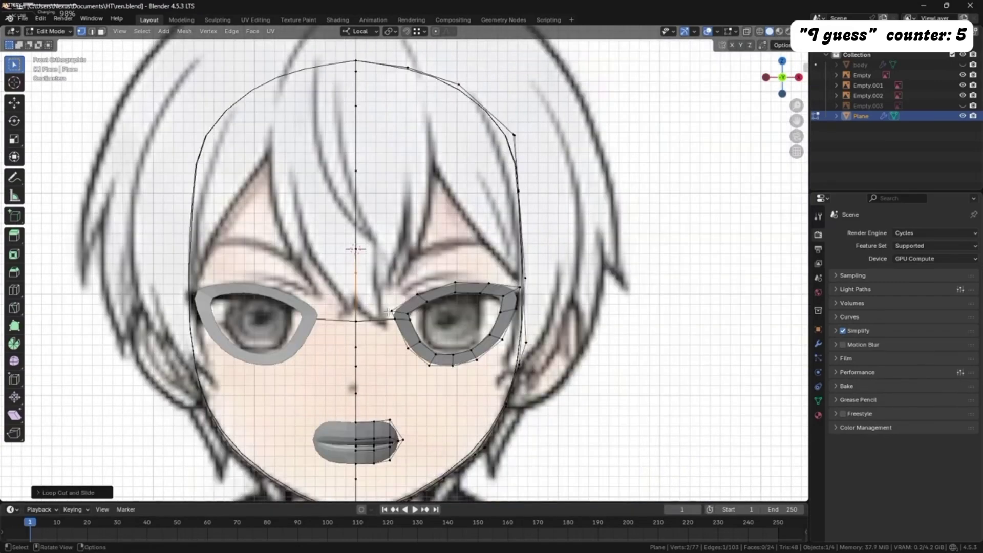
key(f)
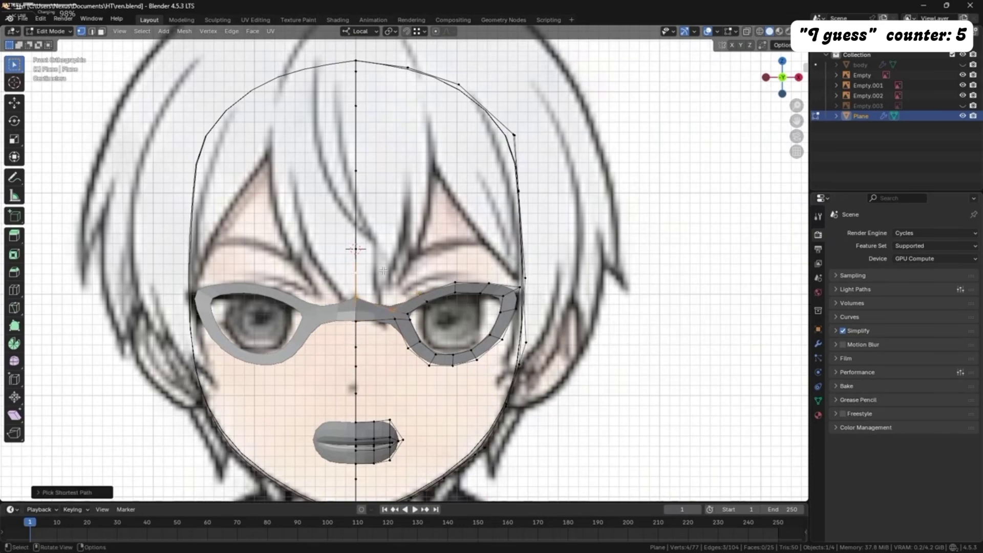
Fill a second face above the nose bridge and slide its midline vertices along the profile
key(f)
click(361, 274)
key(g)
key(g)
click(361, 290)
click(359, 297)
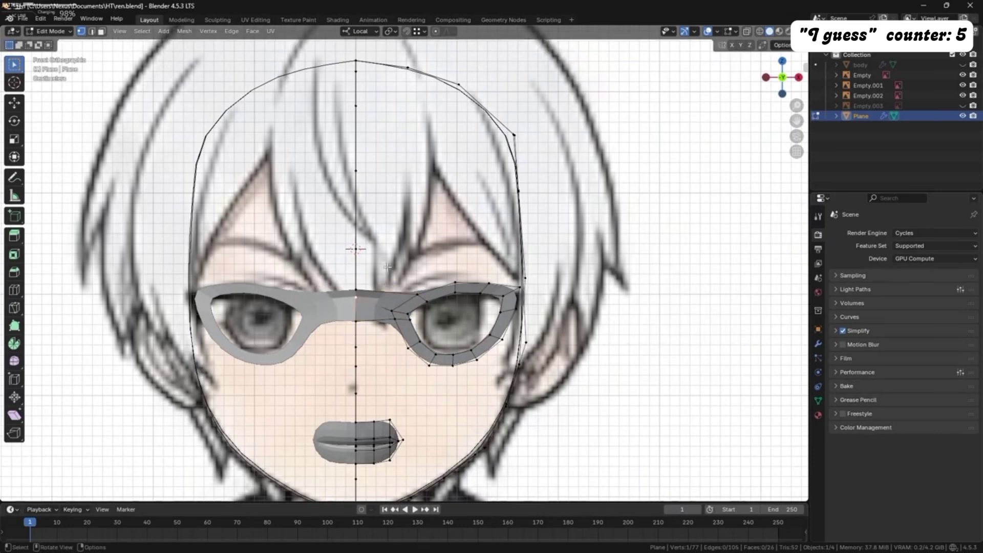
key(g)
key(g)
click(392, 284)
Extrude the eye ring's upper edge up along local Z to brow height
ctrl+click(500, 286)
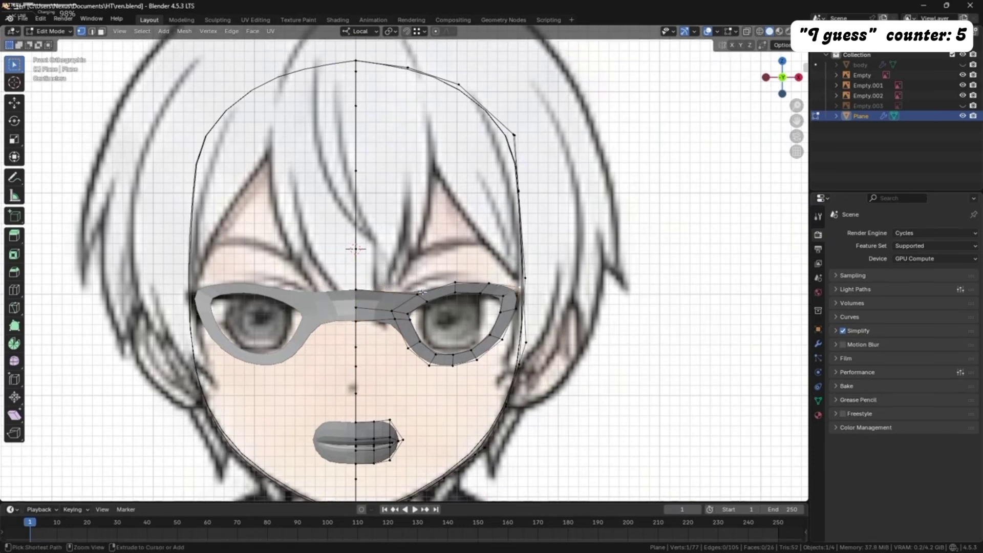
key(KP_3)
key(e)
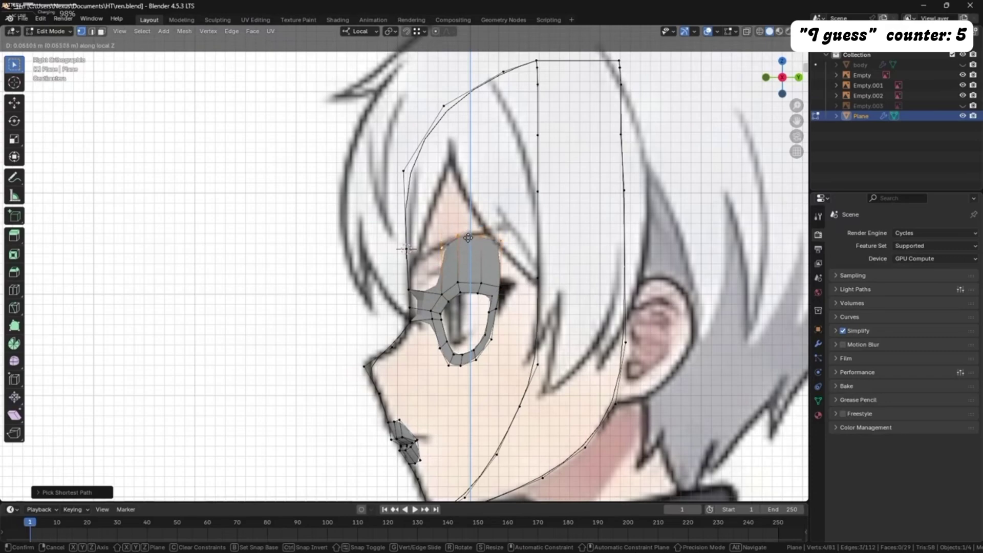
click(457, 239)
Flatten the extruded brow edge with a Z scale of 0 and move it forward along local Y
key(KP_1)
key(z)
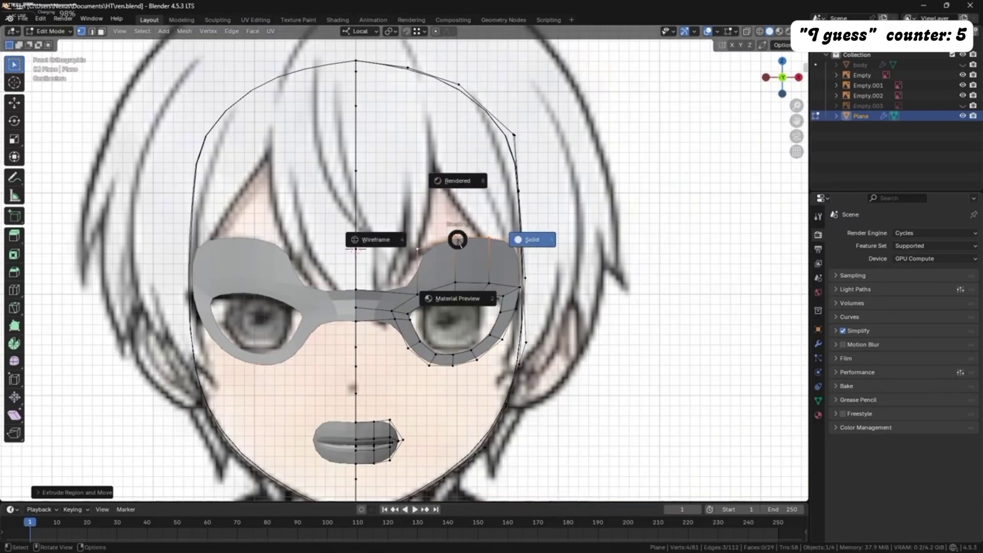
key(Escape)
key(s)
key(z)
key(0)
click(458, 239)
key(KP_3)
key(g)
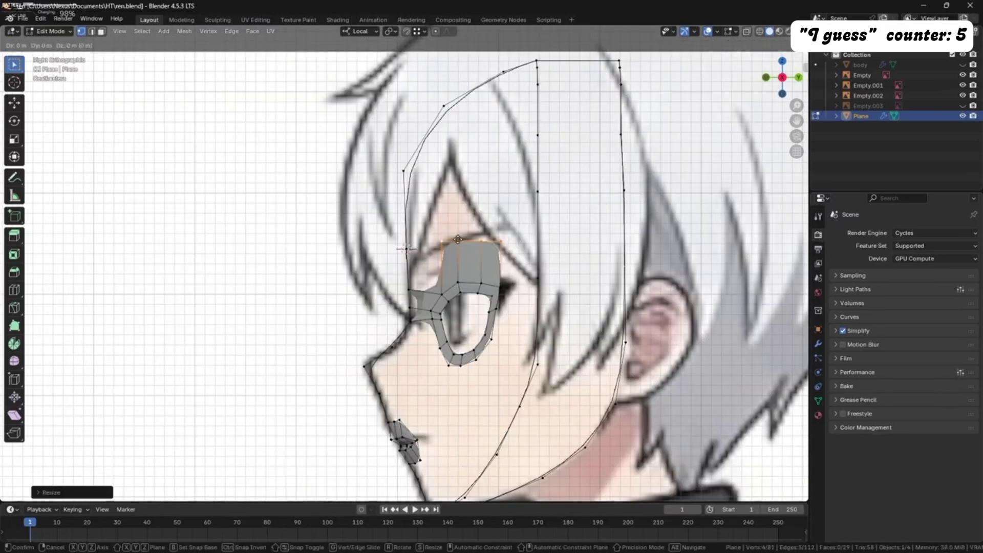
key(y)
click(444, 240)
Fill the gap between the brow faces and the face midline, and slide the midline vertex to brow height
key(KP_1)
click(403, 241)
ctrl+click(369, 241)
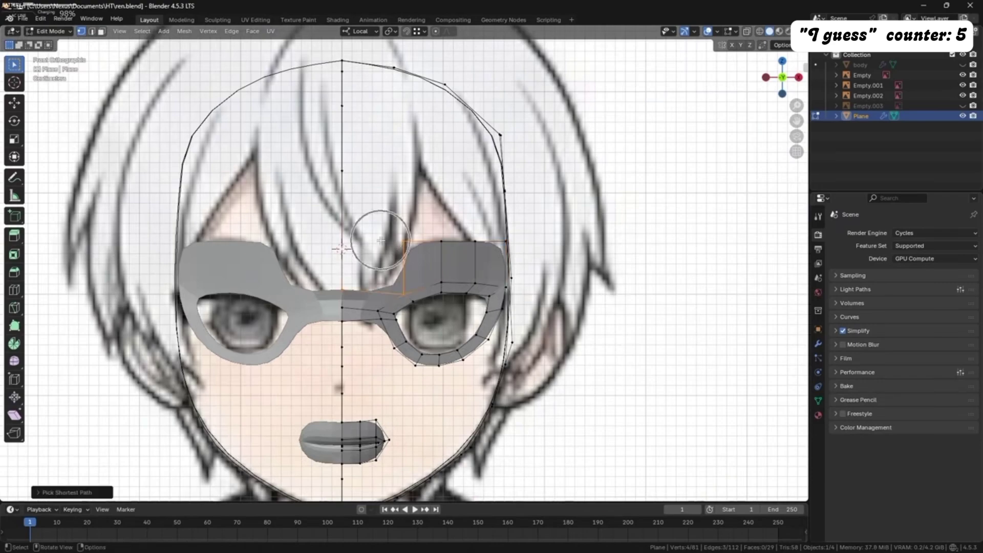
key(f)
click(359, 243)
key(g)
key(g)
click(360, 239)
Extrude the brow's top edge up along local Z onto the forehead
key(KP_3)
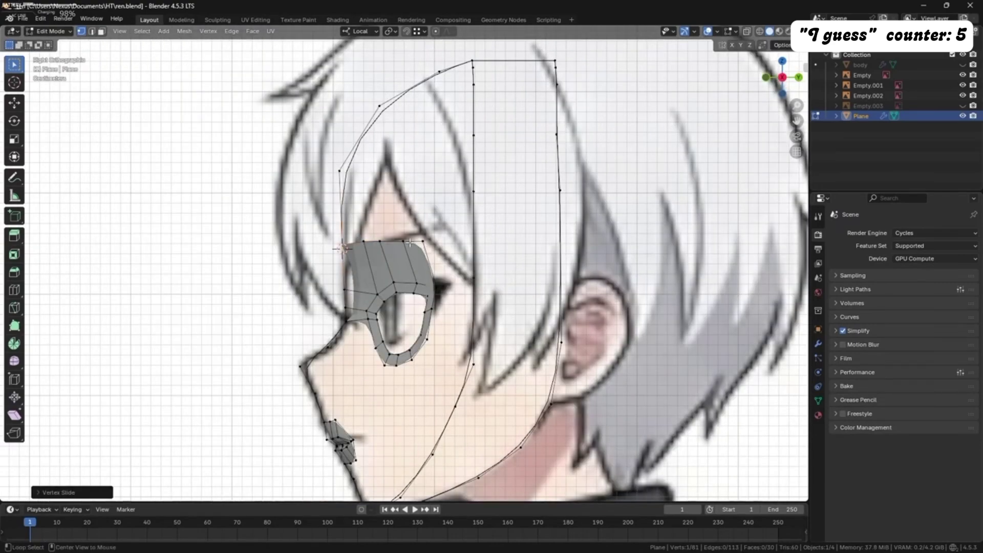
alt+click(410, 242)
key(KP_1)
key(e)
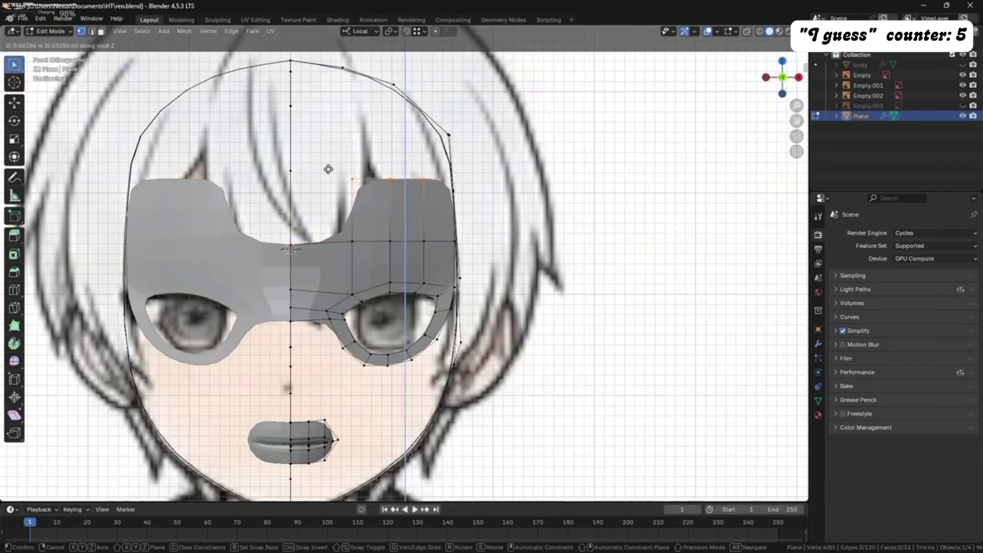
click(327, 166)
Fill the forehead gap between the extruded faces and the face midline
click(352, 174)
shift+click(352, 241)
shift+click(291, 245)
shift+click(291, 171)
key(f)
key(KP_3)
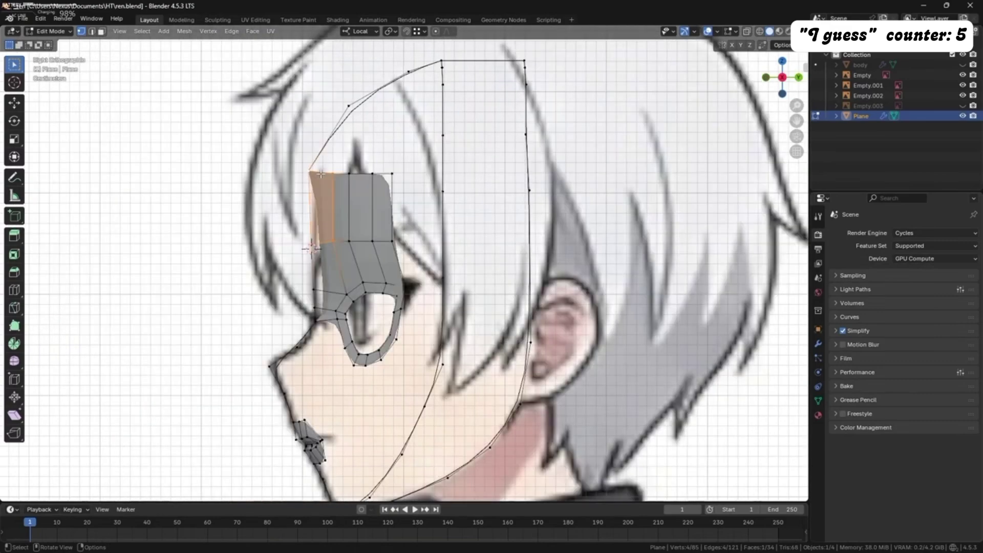
key(KP_1)
middle_drag(321, 173, 321, 174)
key(KP_1)
shift+middle_drag(368, 205, 355, 154)
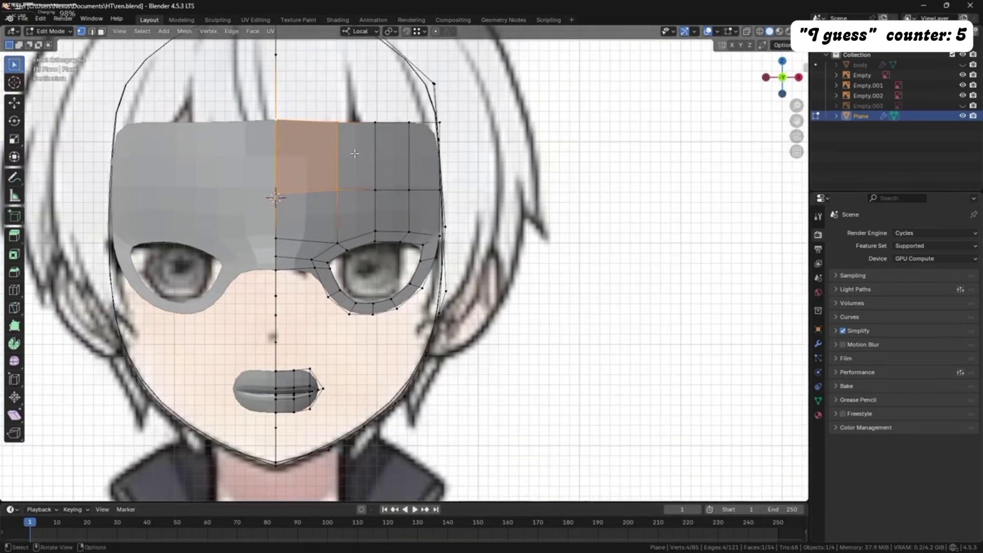
Cut the side head line level with the eye and fill the faces between it and the eye ring's outer edge
key(KP_3)
click(402, 240)
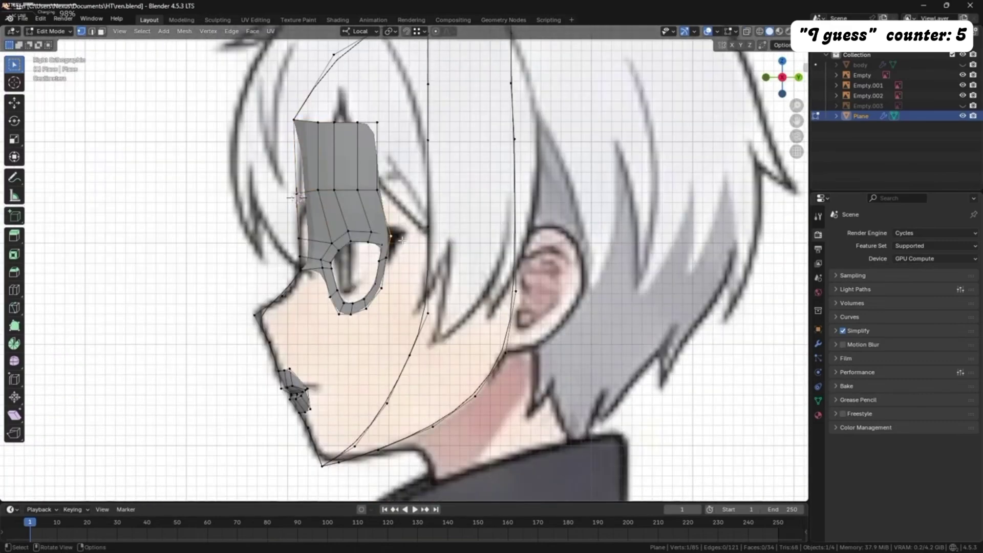
key(ctrl+r)
click(424, 263)
shift+click(427, 228)
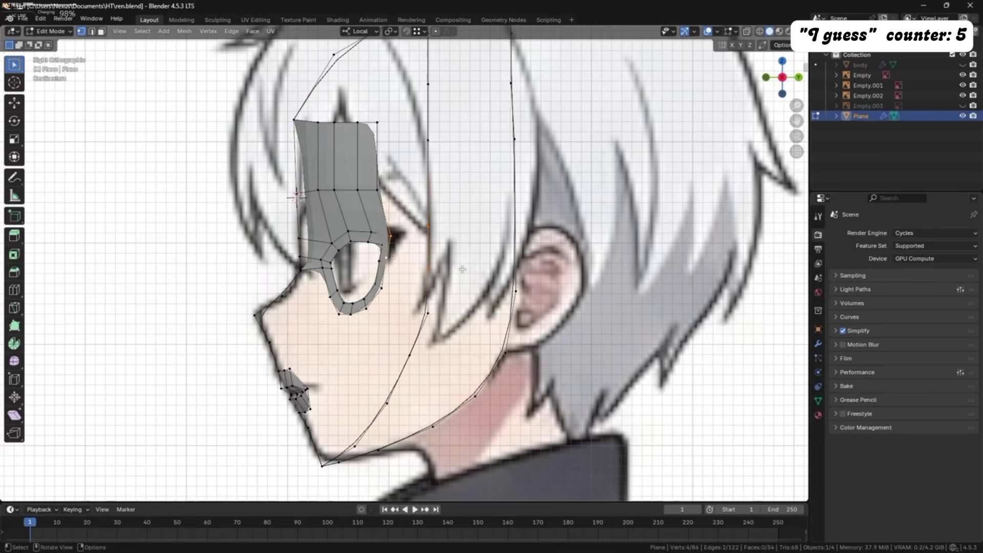
key(f)
click(382, 288)
ctrl+click(431, 315)
key(f)
Add a cut to the side head line, slide it to brow height, and fill the temple face beside the brow
key(ctrl+r)
click(441, 187)
key(g)
key(g)
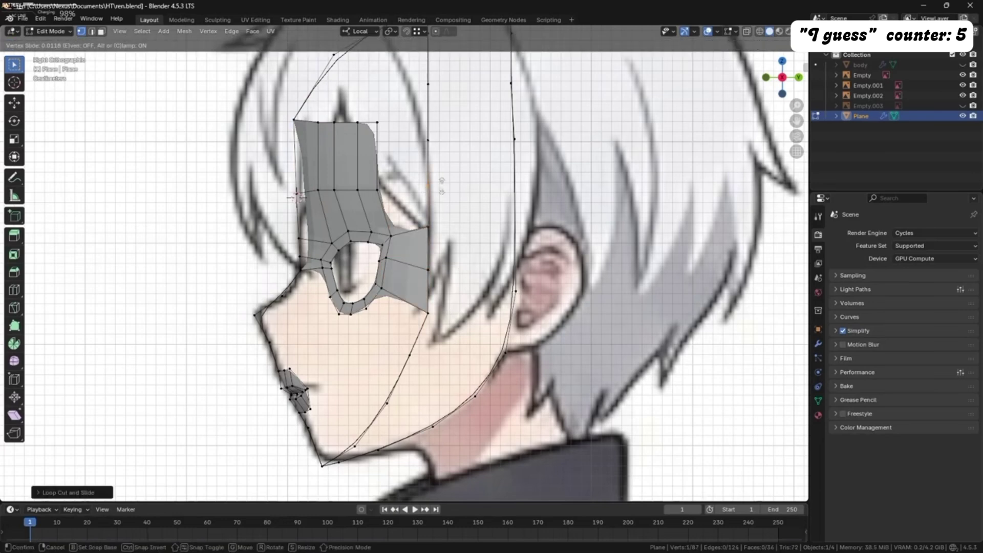
click(441, 187)
click(381, 190)
ctrl+click(428, 189)
key(f)
Slide the next vertex of the side head line to the forehead faces' upper edge and fill the face between them
click(437, 137)
key(g)
key(g)
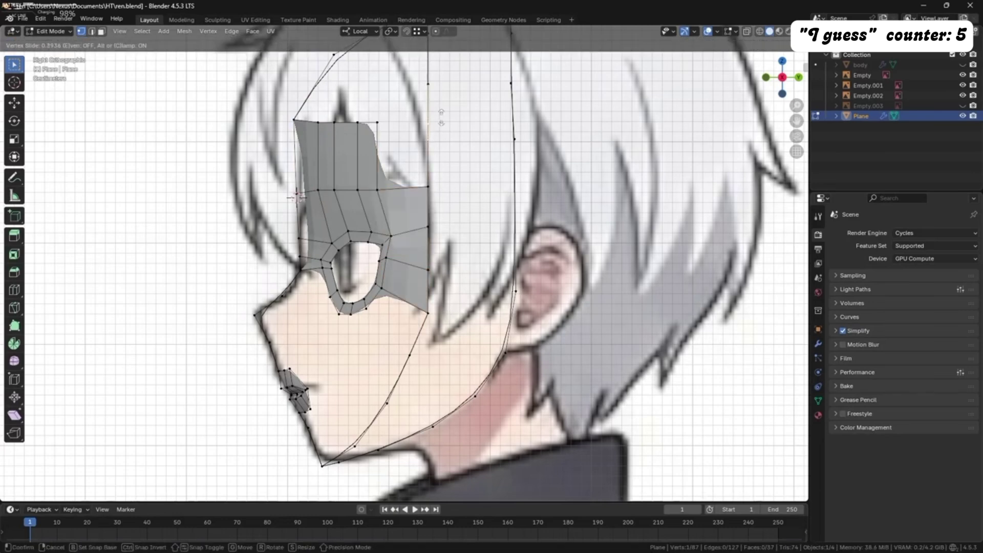
click(441, 118)
ctrl+click(380, 124)
key(f)
Cut the front jaw edge next to the chin with two new vertices
key(KP_1)
shift+middle_drag(460, 166, 520, 42)
scroll(308, 311, up, 5)
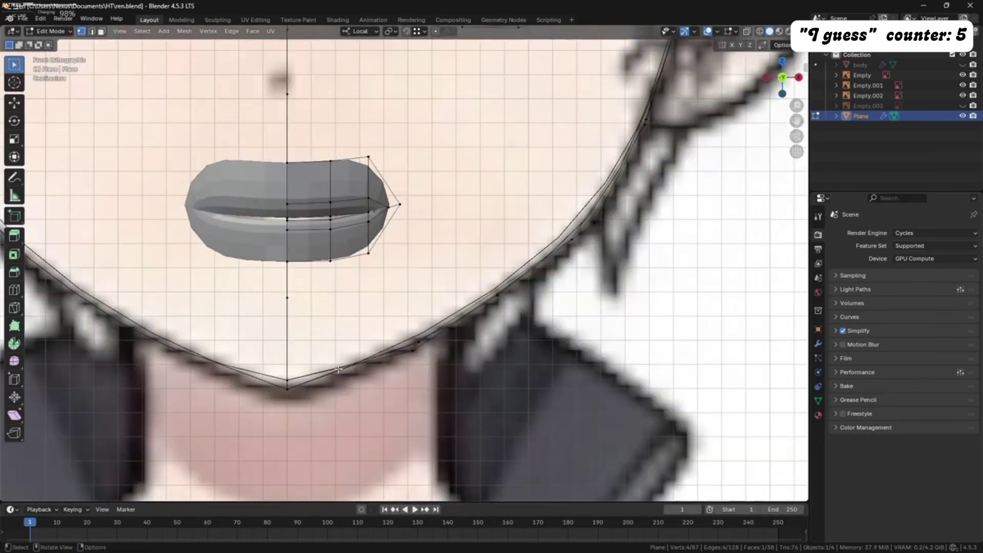
key(KP_3)
key(ctrl+r)
click(502, 374)
key(KP_1)
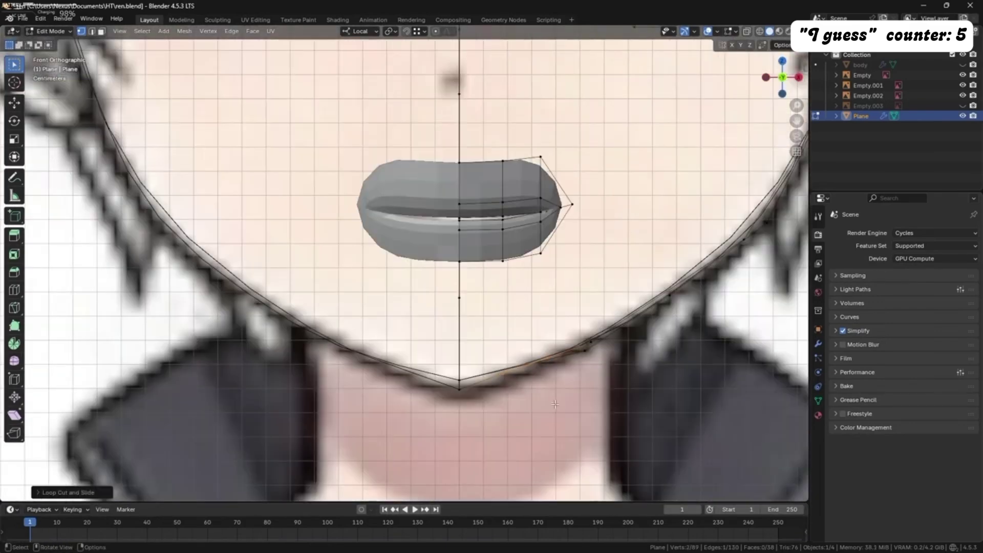
Connect the lower lip's outer vertices to the new jaw vertices and fill the face between them
click(505, 265)
shift+click(505, 376)
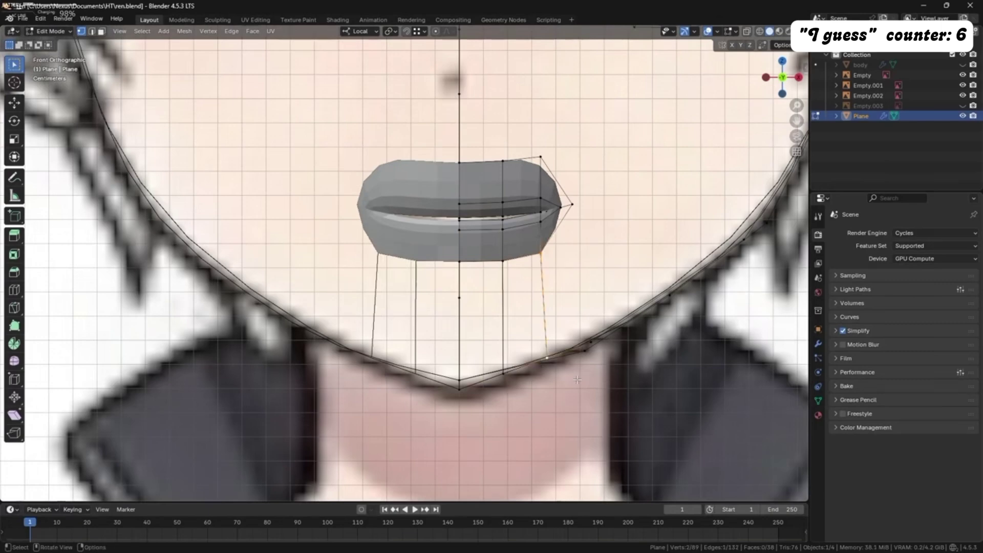
shift+click(500, 372)
key(f)
middle_drag(502, 275, 520, 318)
key(KP_3)
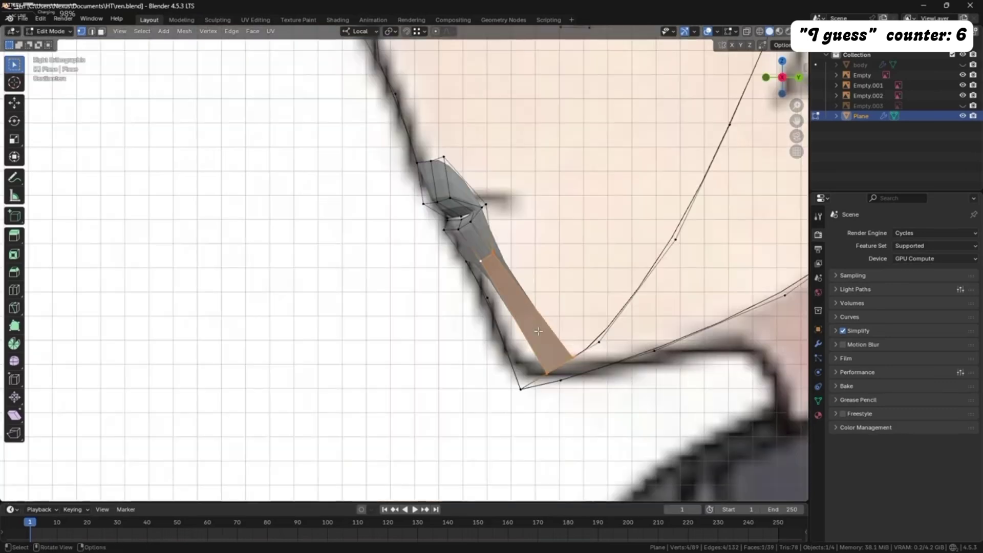
Cut the face between the lower lip and the jaw crosswise with two loop cuts
key(ctrl+r)
click(532, 324)
click(536, 329)
key(1)
Connect the new cut vertices to the front profile line and fill the three faces down to the chin tip
click(503, 296)
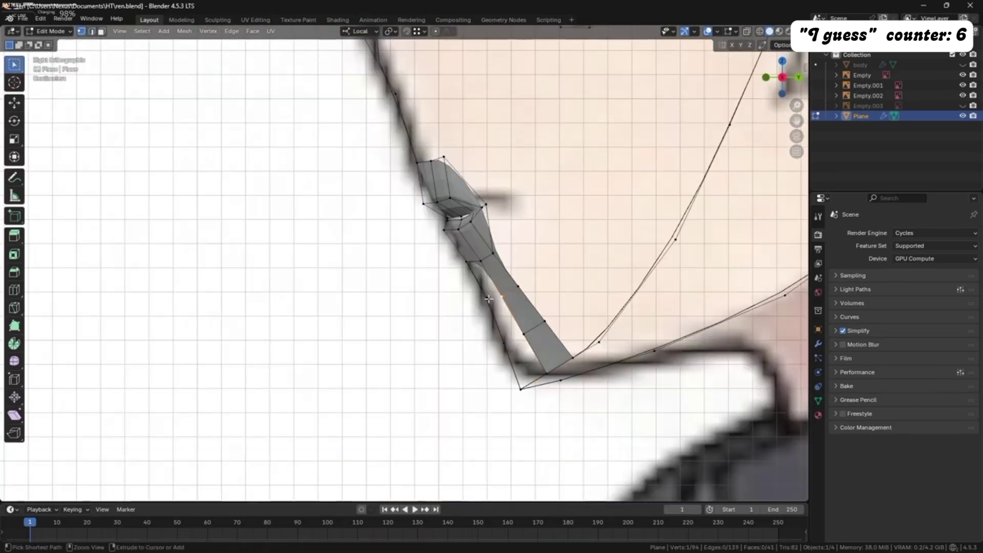
ctrl+click(488, 297)
key(f)
click(524, 334)
ctrl+click(504, 343)
key(f)
click(545, 373)
ctrl+click(521, 389)
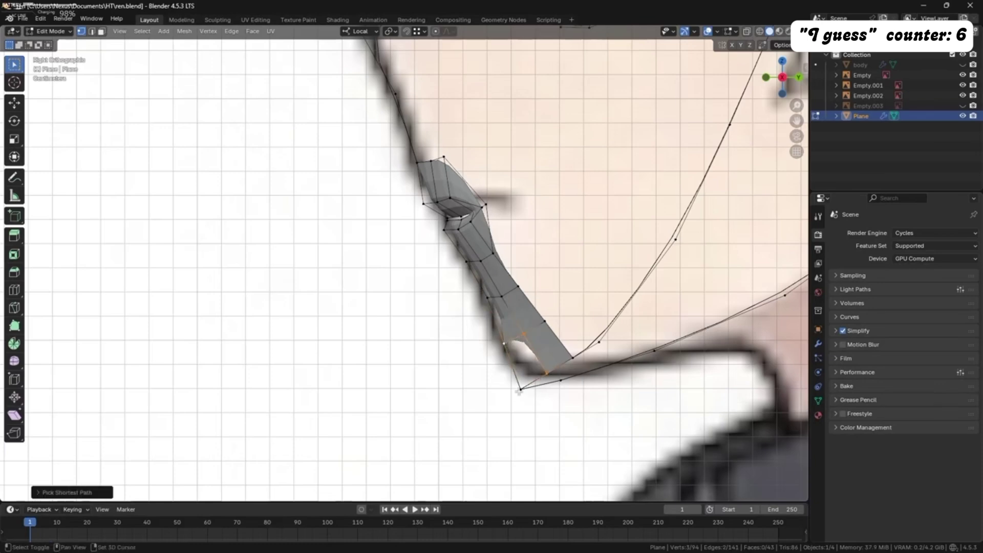
key(f)
key(KP_1)
scroll(565, 311, down, 2)
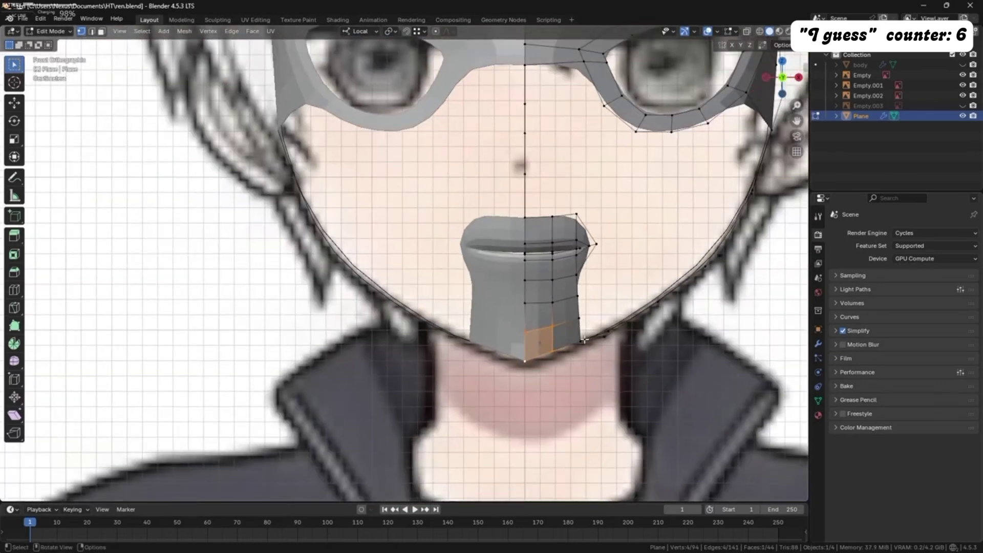
click(584, 339)
scroll(586, 338, up, 2)
ctrl+click(568, 242)
key(g)
key(g)
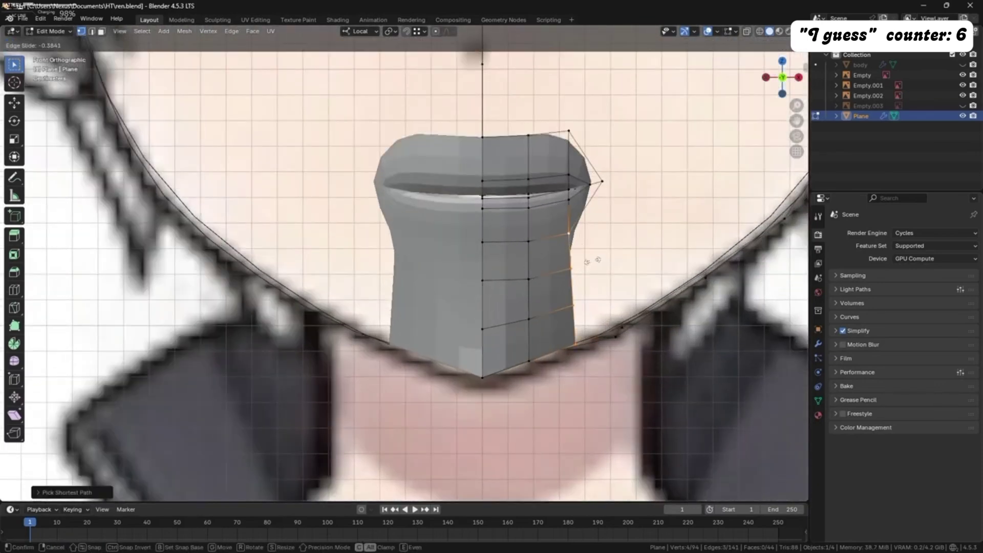
right_click(589, 263)
key(ctrl+z)
Slide the chin patch's outer corner outward along the jaw and move the two side vertices above it outward to match
key(g)
key(g)
click(613, 331)
click(587, 306)
key(g)
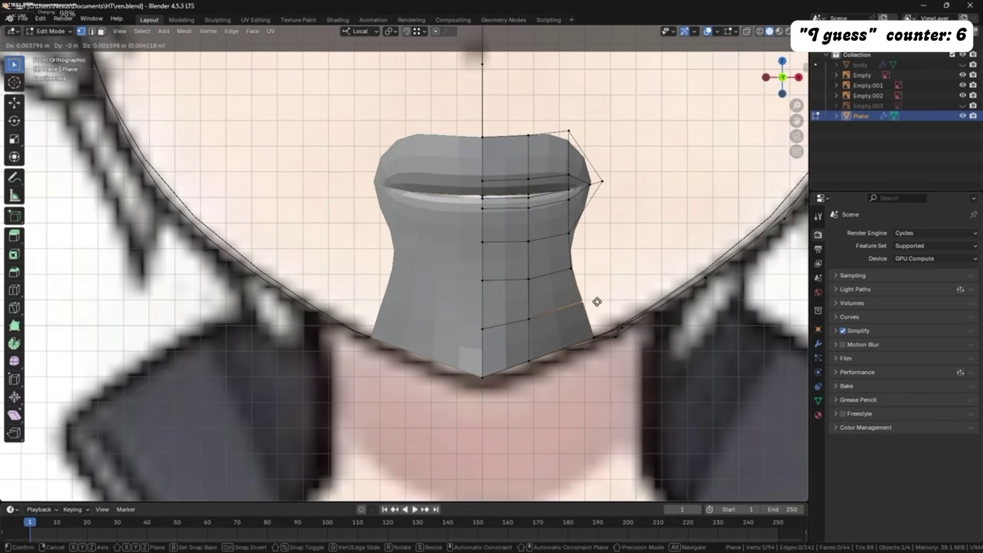
click(597, 302)
click(583, 268)
key(g)
click(587, 266)
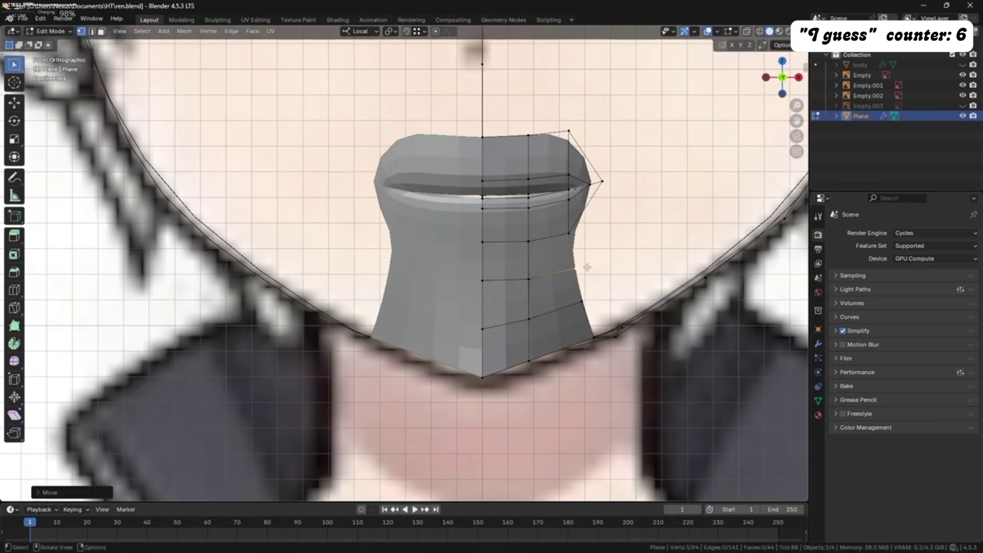
Try to extrude the inner lip edge loop backward along Y and enlarge a second extrusion of it
scroll(586, 267, down, 2)
alt+click(574, 218)
key(KP_3)
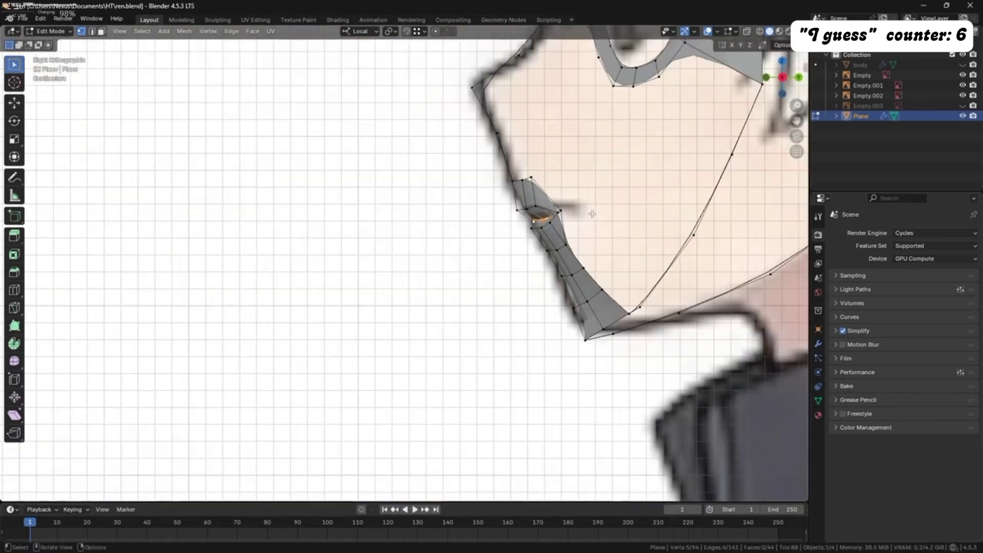
key(e)
key(y)
click(593, 213)
key(e)
key(s)
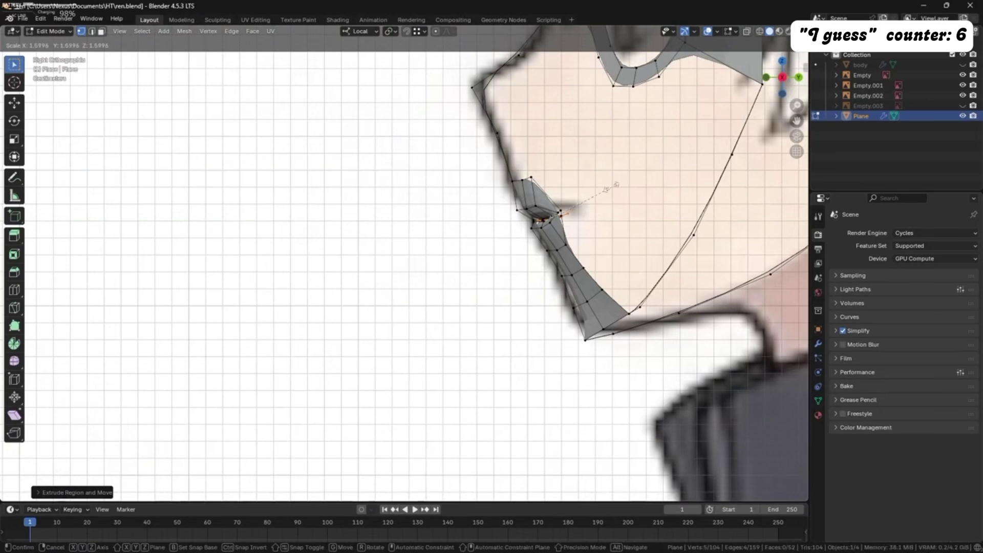
click(610, 187)
middle_drag(604, 188, 636, 205)
key(alt+s)
right_click(637, 186)
key(ctrl+z)
key(ctrl+z)
Turn off Clipping and Merge in the Mirror modifier, then extrude the inner lip loop backward along Y twice
click(819, 343)
drag(890, 317, 891, 325)
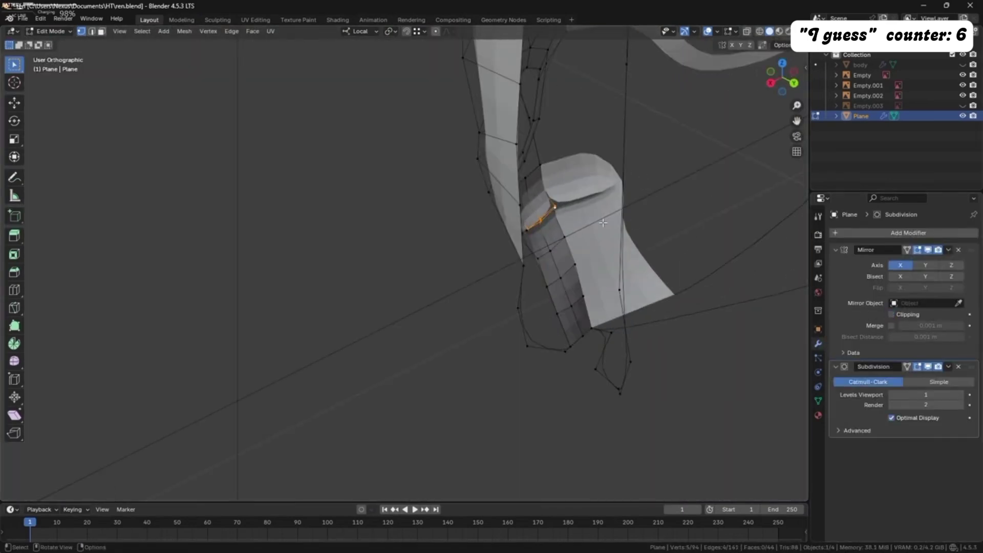
key(e)
key(y)
click(608, 226)
key(e)
right_click(608, 225)
key(alt+s)
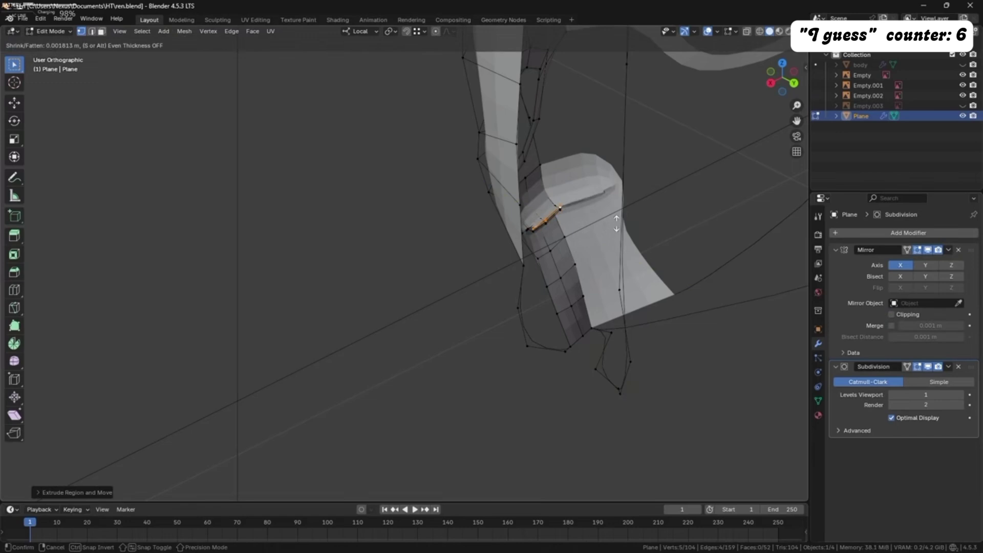
right_click(619, 226)
Try scaling the extruded lip loop along its separate local axes
key(s)
key(z)
click(736, 329)
key(ctrl+z)
scroll(676, 253, up, 12)
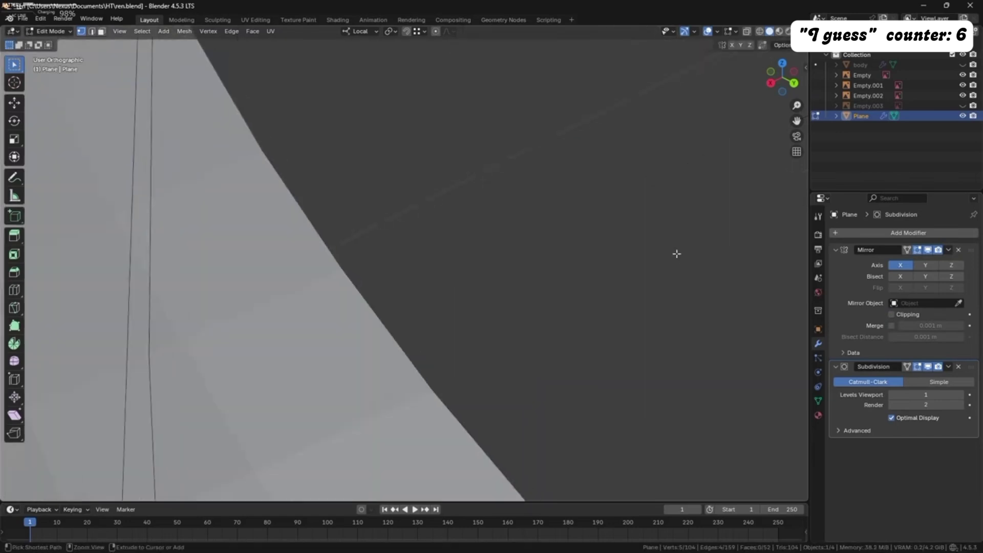
scroll(676, 253, down, 5)
key(KP_6)
key(KP_6)
key(KP_6)
key(s)
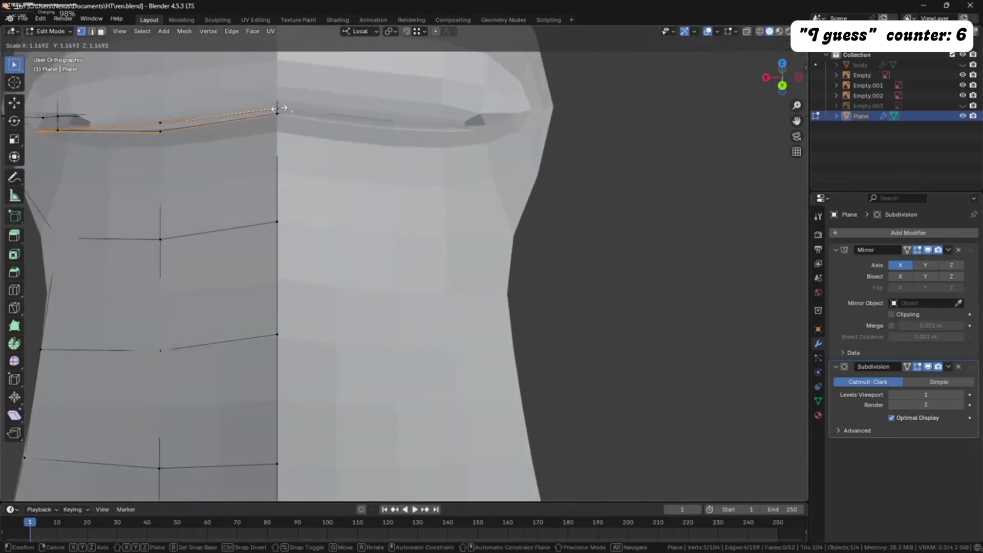
key(z)
key(y)
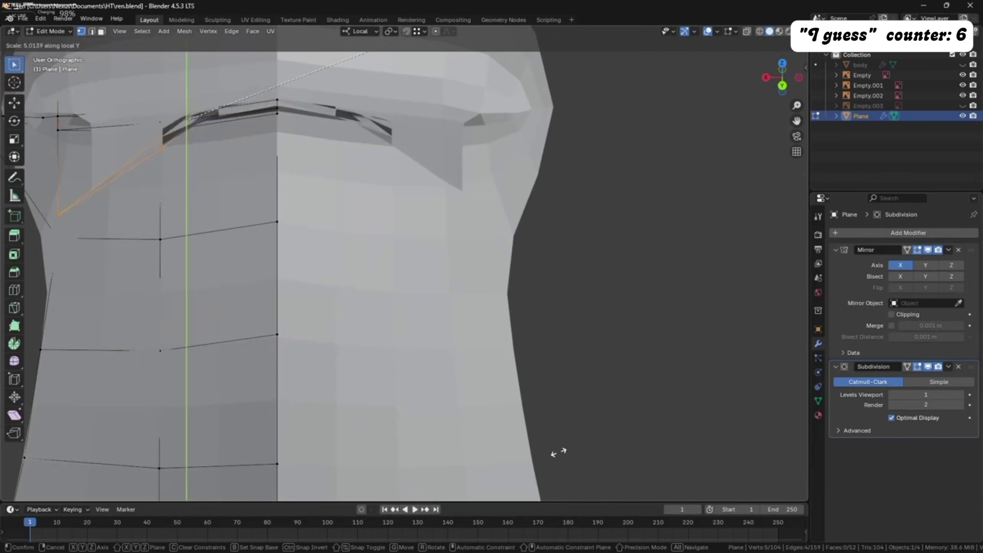
key(x)
right_click(564, 452)
key(ctrl+z)
Undo the lip extrusions and turn Clipping and Merge back on in the Mirror modifier
key(KP_8)
key(KP_8)
key(KP_8)
key(ctrl+z)
key(ctrl+z)
key(ctrl+z)
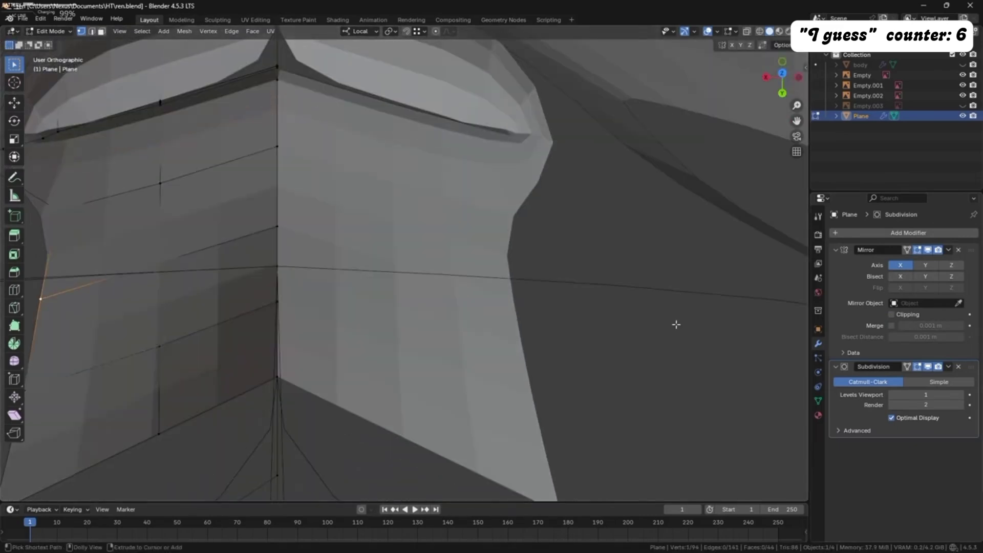
key(ctrl+z)
click(892, 314)
click(892, 325)
Extrude the inner lip edge loop slightly backward along Y into the mouth
key(KP_2)
key(KP_2)
key(KP_2)
key(KP_2)
key(KP_2)
key(KP_1)
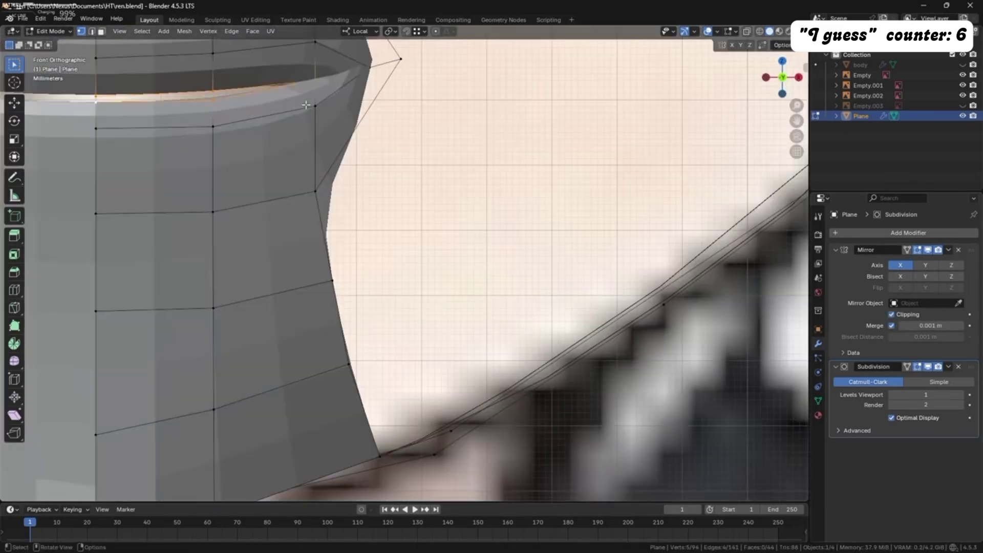
key(KP_3)
key(ctrl+KP_1)
scroll(305, 105, down, 12)
scroll(305, 105, up, 7)
key(KP_4)
key(KP_4)
key(KP_4)
key(e)
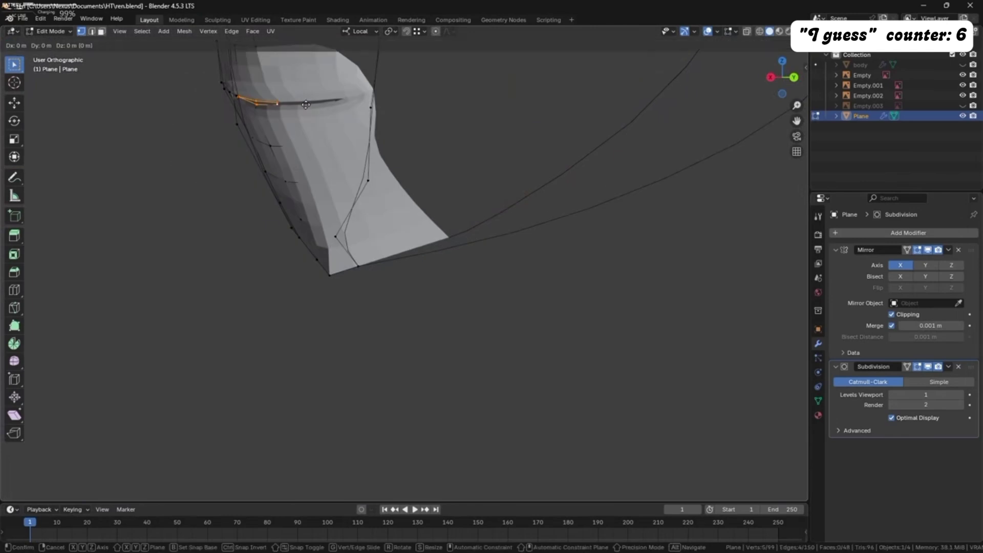
key(y)
right_click(326, 106)
Extrude the lip loop again and flare it outward with Shrink/Fatten by about -0.019 m
key(s)
key(z)
key(z)
key(0)
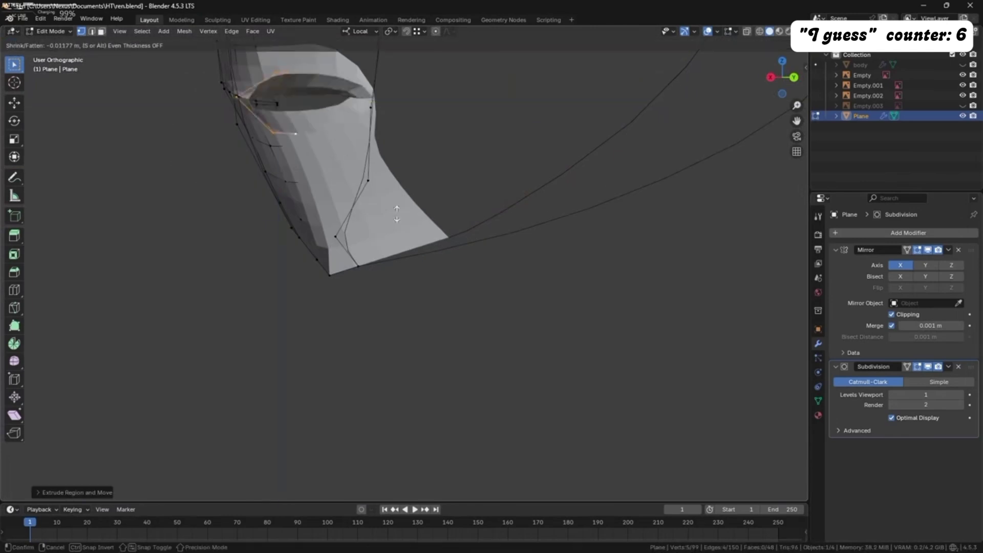
key(Return)
key(alt+s)
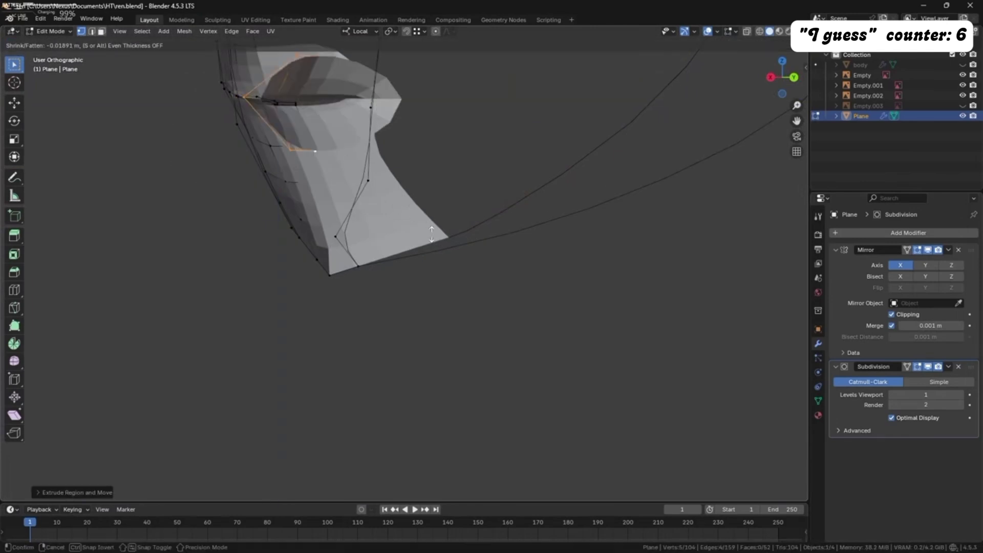
click(434, 235)
Rotate the flared mouth loop in the right side view so it faces the back of the head
key(KP_6)
key(KP_6)
key(KP_6)
key(KP_3)
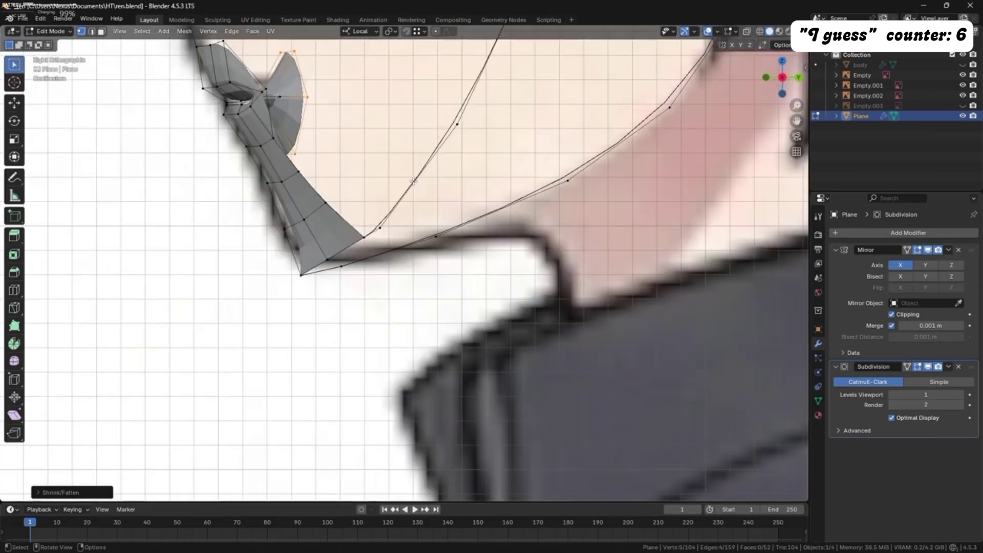
key(r)
click(377, 91)
Extrude the mouth loop backward twice to form a deep mouth cavity and scale down its rear loop
shift+middle_drag(377, 89, 323, 251)
key(e)
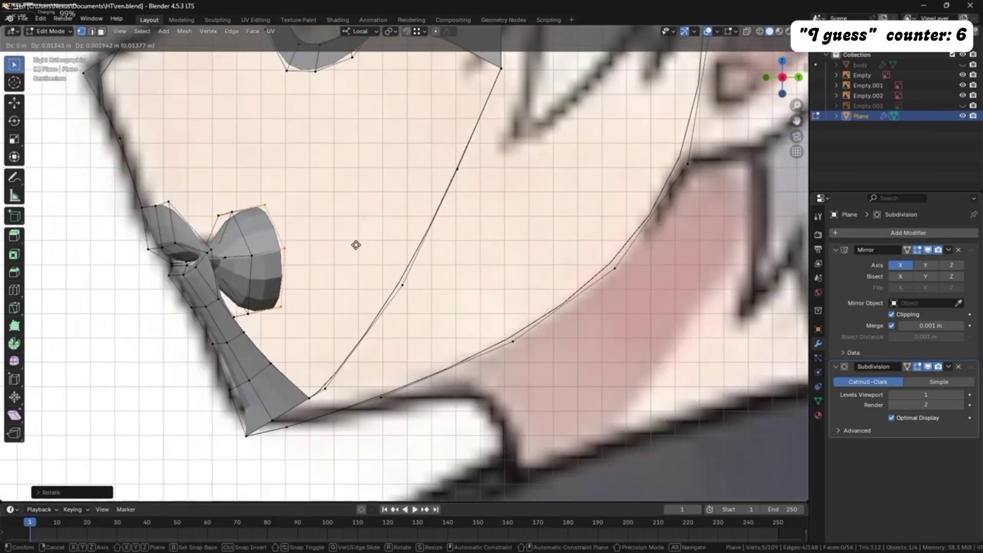
key(y)
click(446, 220)
key(g)
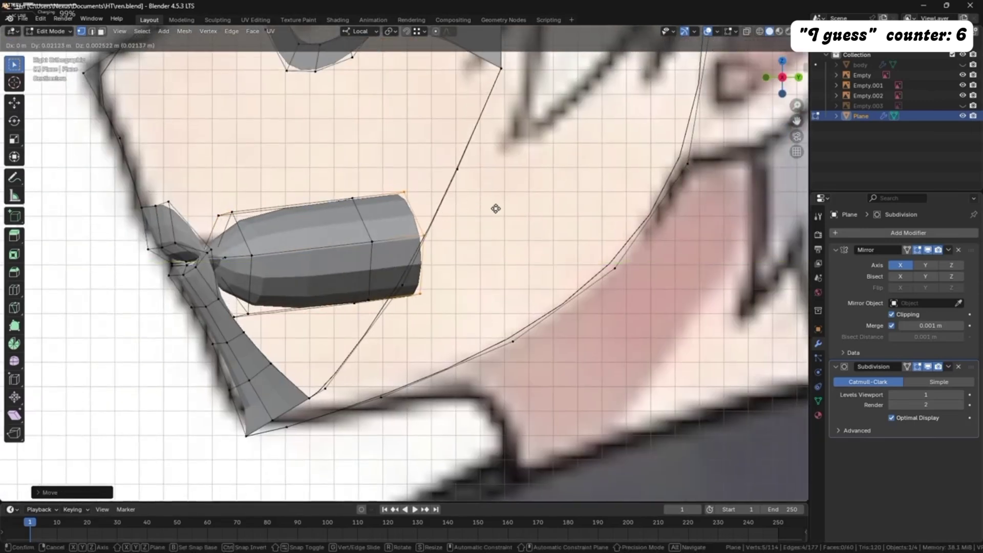
click(500, 208)
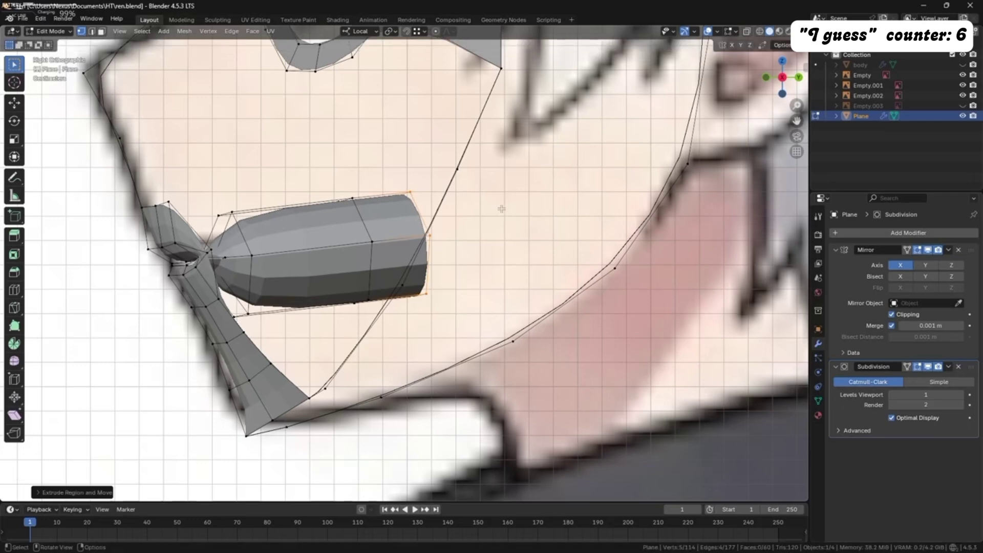
key(s)
click(516, 240)
middle_drag(517, 240, 460, 212)
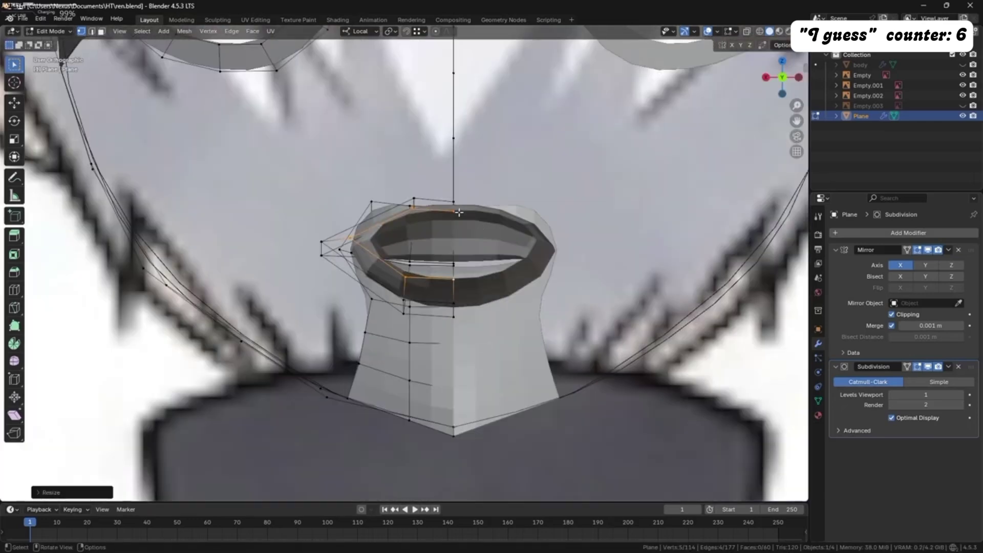
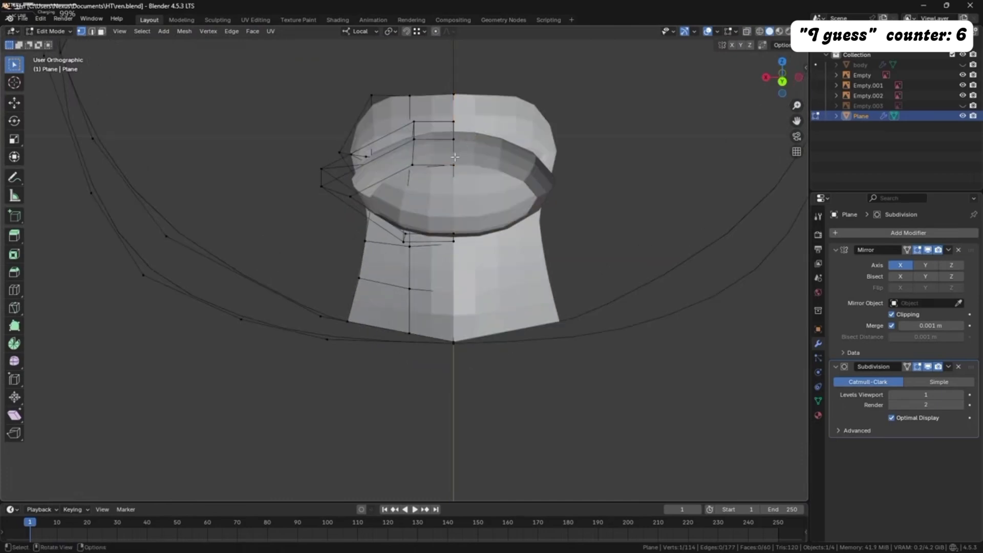
Close the mouth cavity's rear opening with a central face split by one horizontal loop cut, and fill the remaining side gap
middle_drag(454, 158, 453, 227)
key(b)
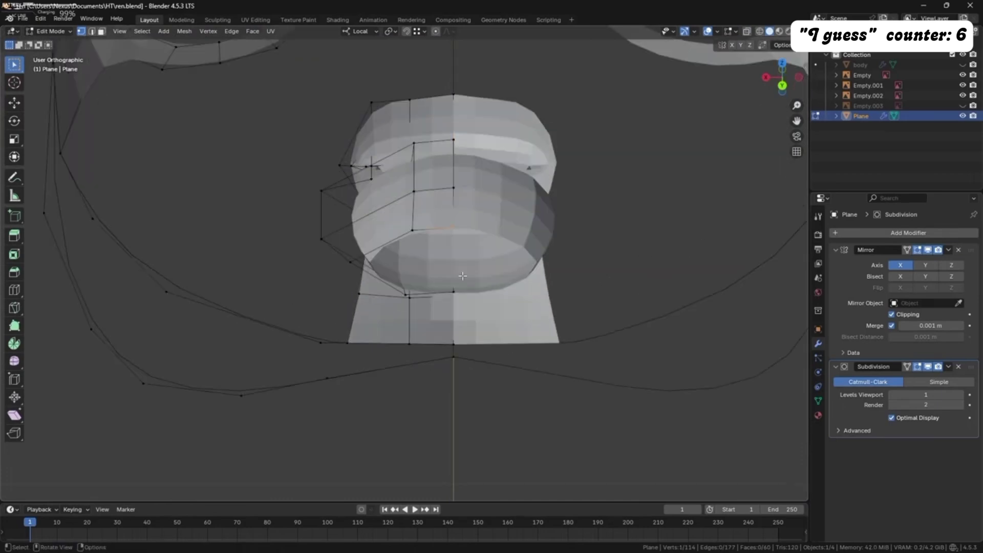
drag(468, 306, 454, 293)
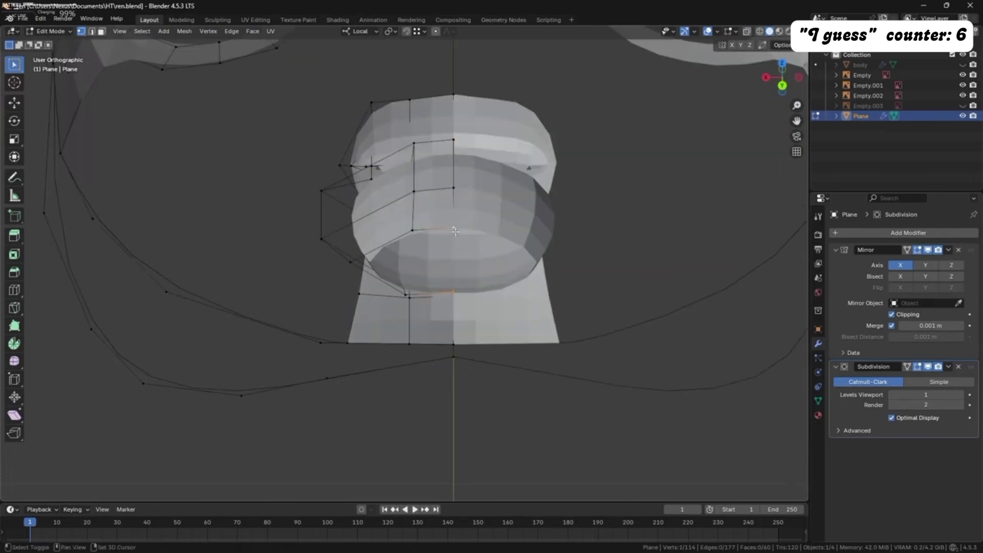
shift+click(406, 292)
key(f)
key(ctrl+r)
click(445, 267)
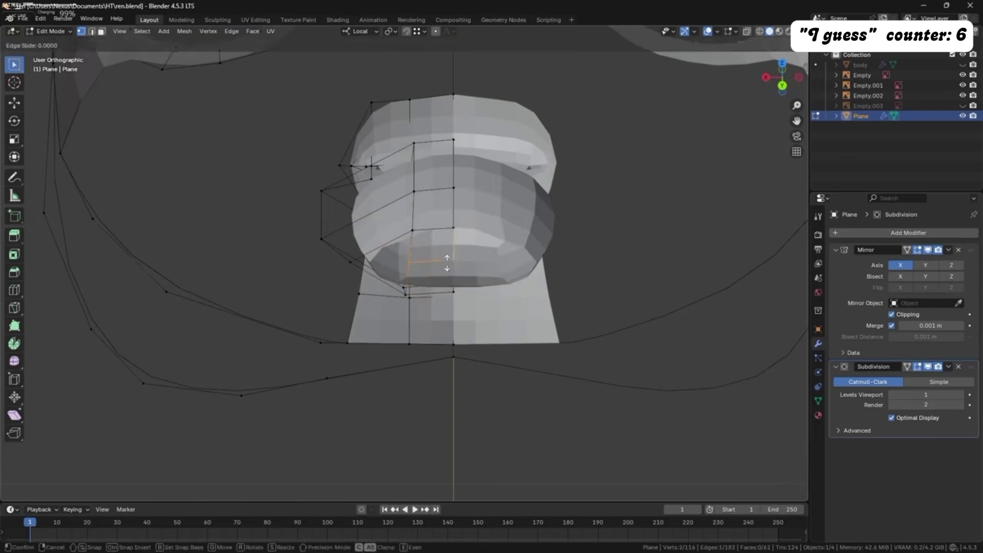
click(445, 268)
alt+click(411, 266)
key(f)
Slide one vertex of the mouth cavity's rear part along its edge
middle_drag(425, 266, 430, 287)
click(430, 287)
key(shift+v)
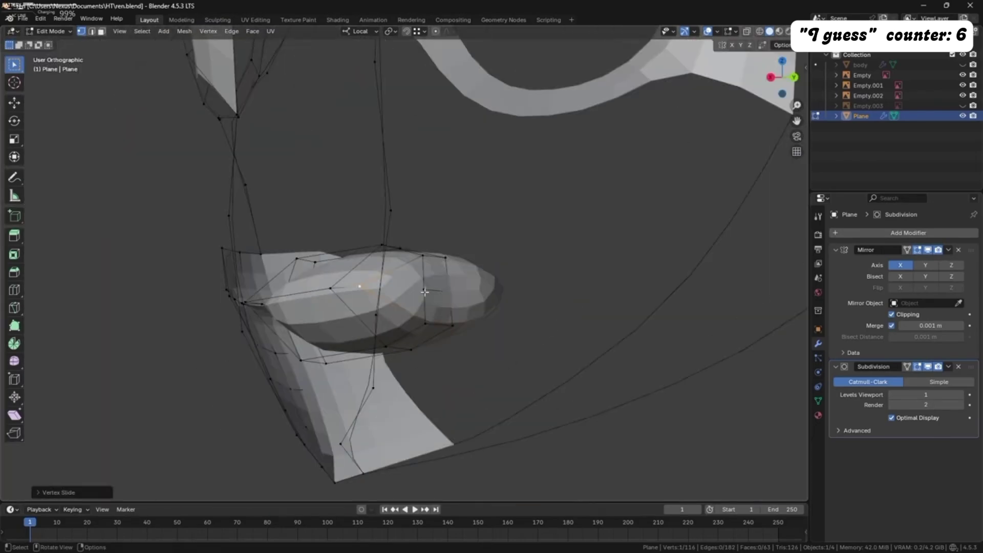
Select the mouth cavity geometry and assign it to a new vertex group named mouth
key(ctrl+KP_Add)
key(ctrl+KP_Add)
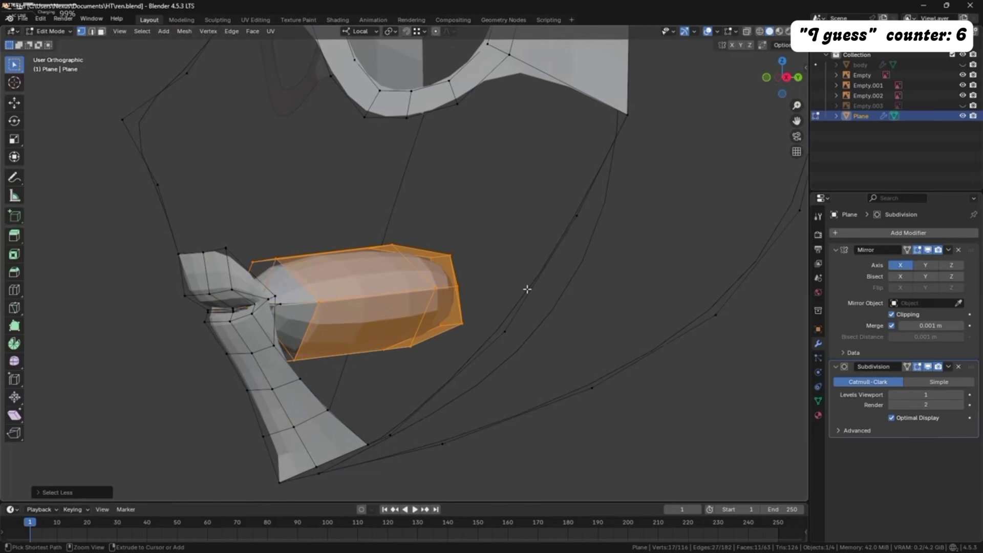
key(ctrl+KP_Subtract)
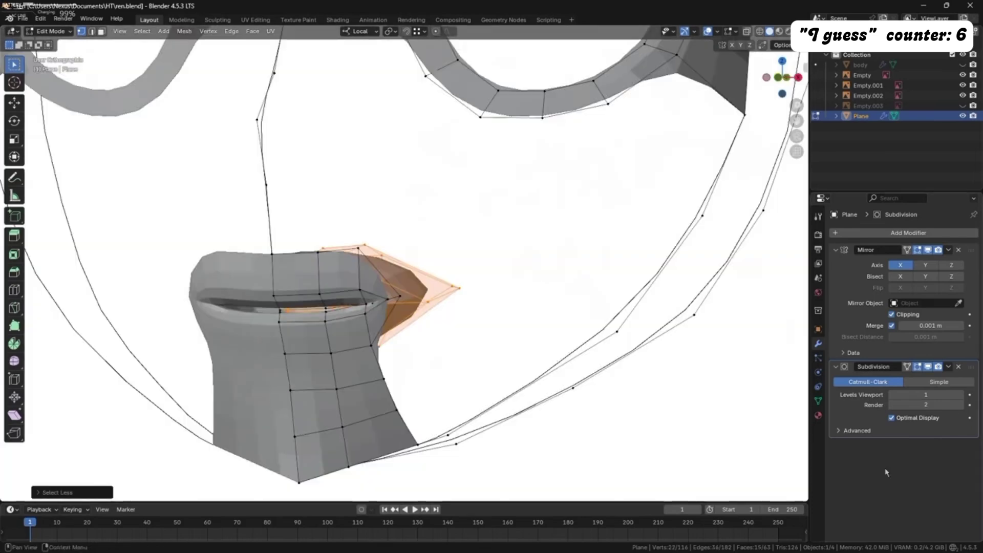
click(817, 401)
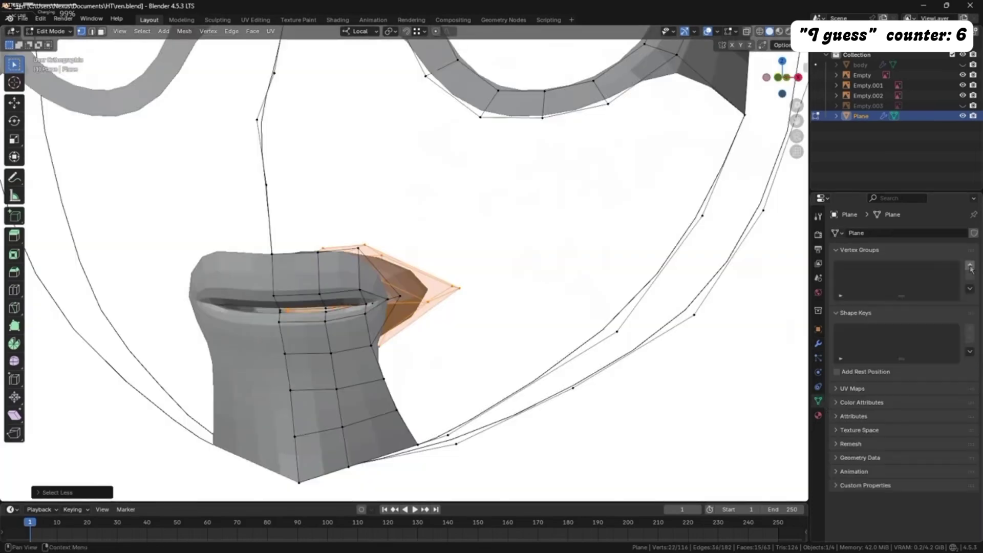
click(969, 265)
double_click(905, 267)
key(Return)
click(849, 329)
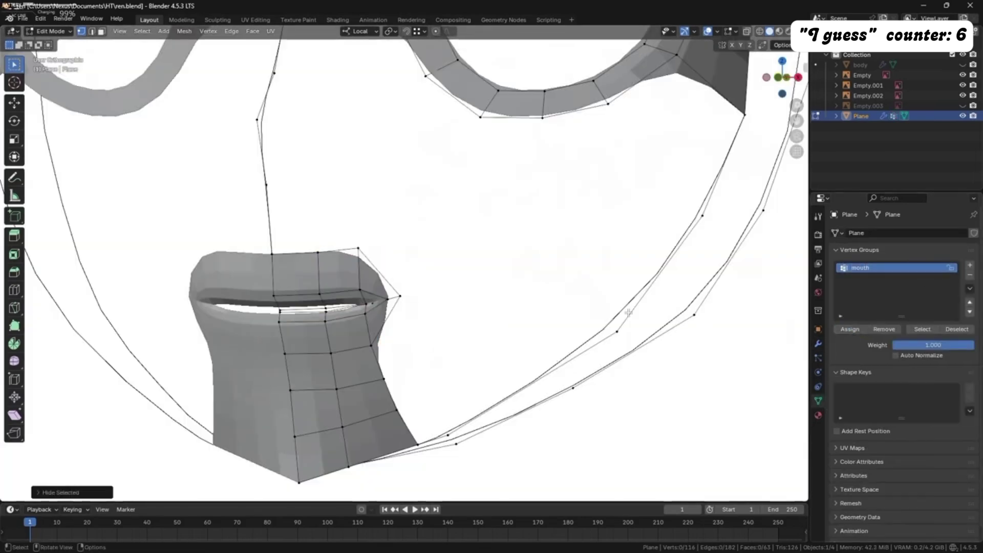
Hide the mouth cavity and set an edge crease of 1 on the inner lip edge loop
key(KP_1)
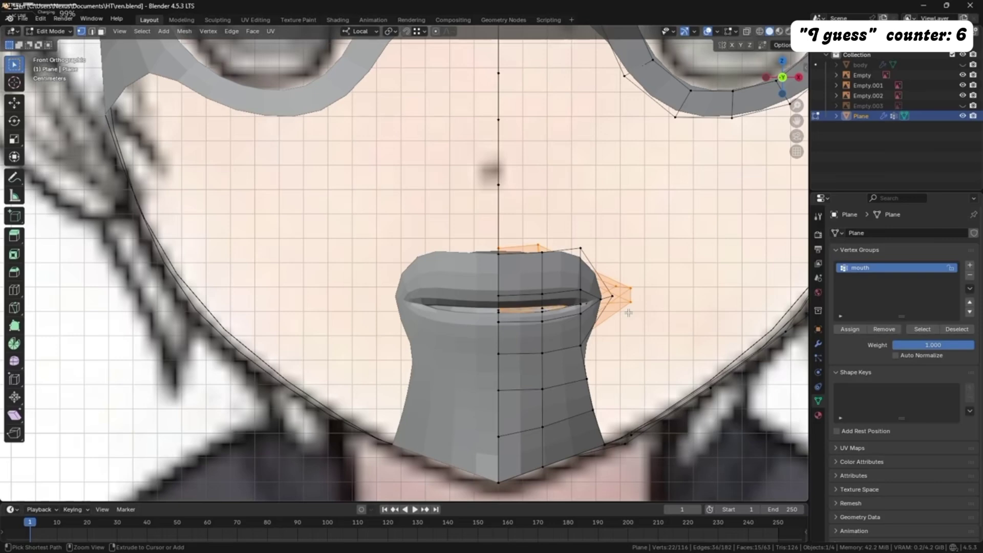
key(h)
alt+click(537, 307)
scroll(563, 306, up, 1)
key(alt+z)
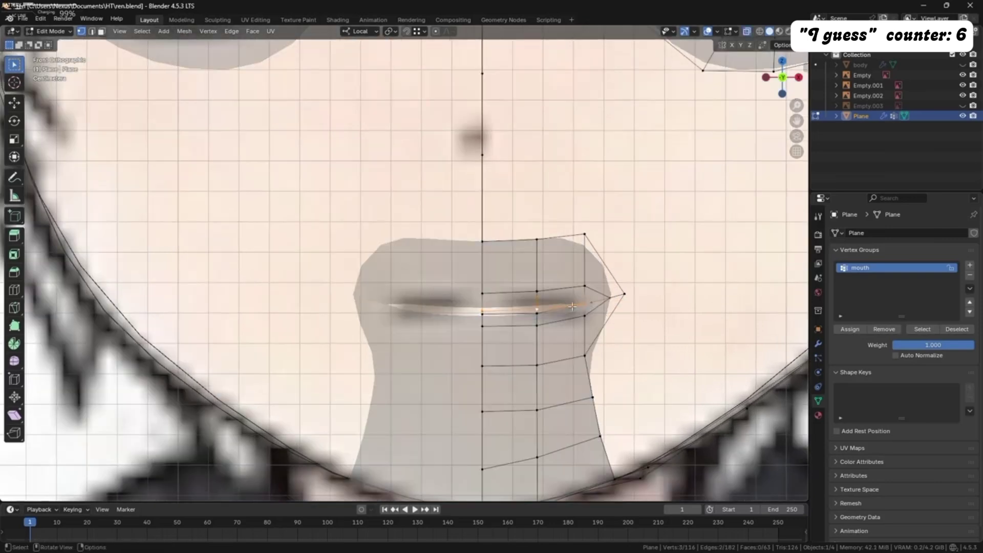
key(shift+e)
key(1)
key(Return)
scroll(580, 304, down, 1)
key(alt+z)
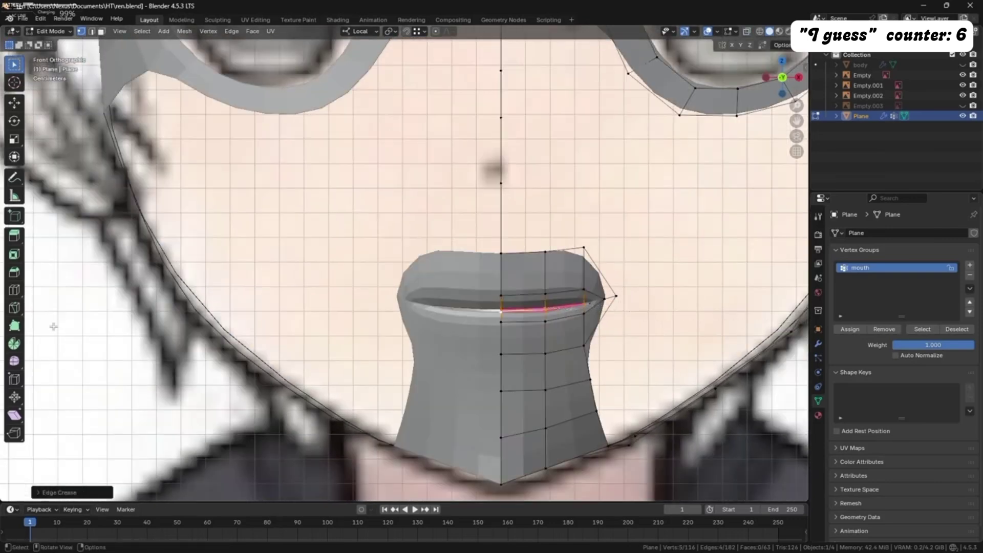
Select the centre vertex of the lower lip's inner edge and turn on snapping
scroll(485, 291, up, 2)
click(486, 318)
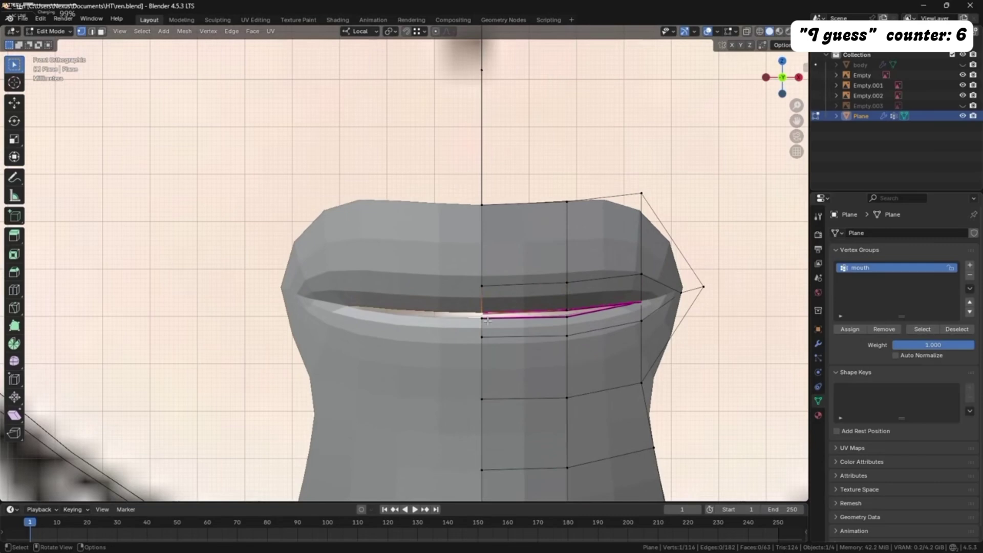
click(408, 32)
Try to snap the lower lip's centre vertex and its neighbour up to the upper creased edge
key(g)
click(482, 313)
click(567, 317)
key(g)
click(569, 310)
key(KP_7)
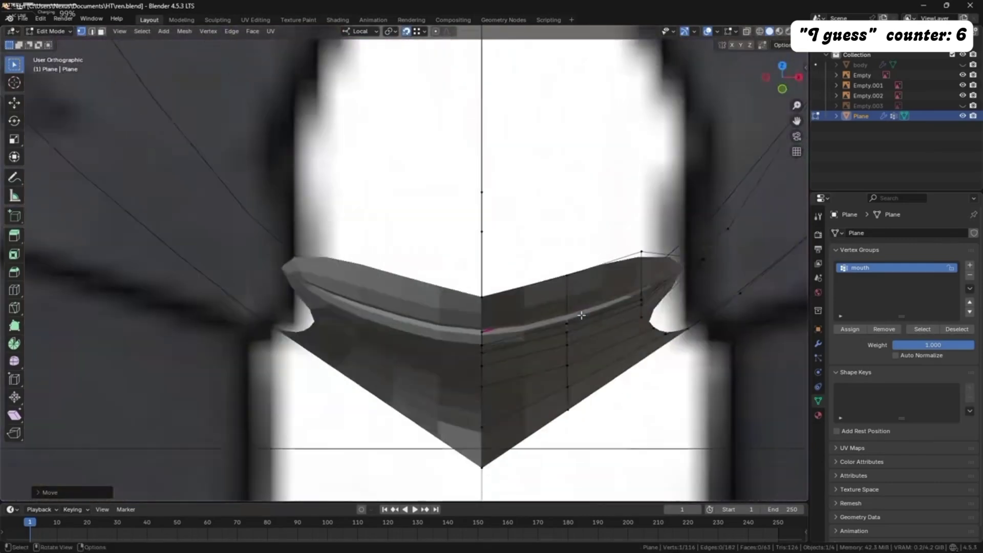
key(KP_1)
key(ctrl+z)
key(ctrl+z)
key(ctrl+z)
Snap the centre vertex of the lower lip's inner edge onto the upper creased edge and turn on X-ray
key(g)
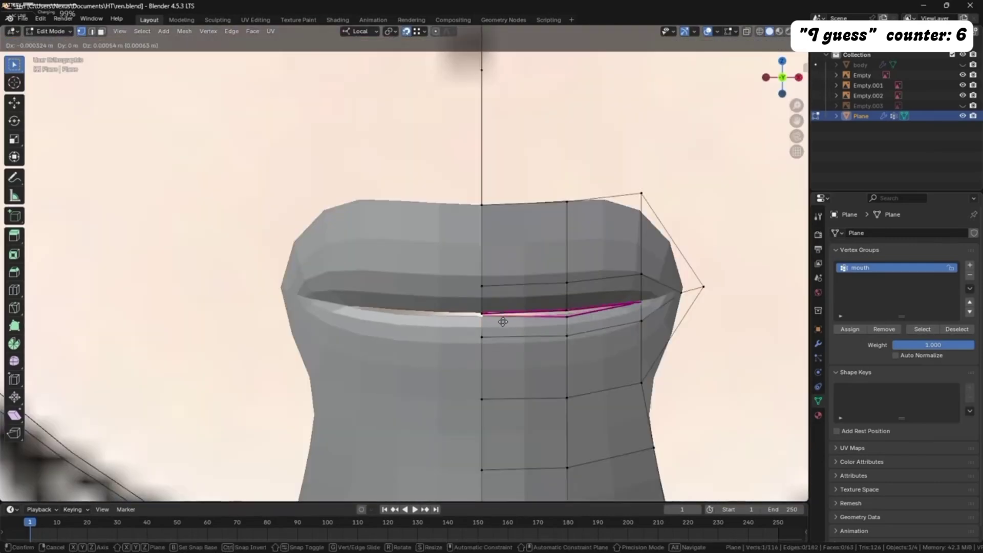
right_click(503, 322)
key(KP_1)
key(g)
key(g)
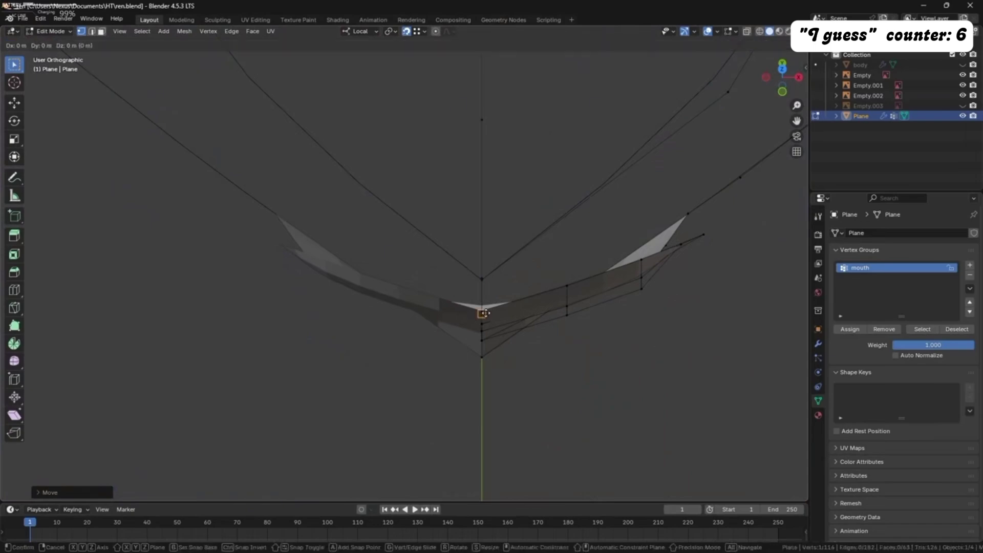
key(y)
right_click(487, 313)
key(alt+z)
key(ctrl)
key(KP_2)
key(KP_2)
key(KP_2)
key(KP_2)
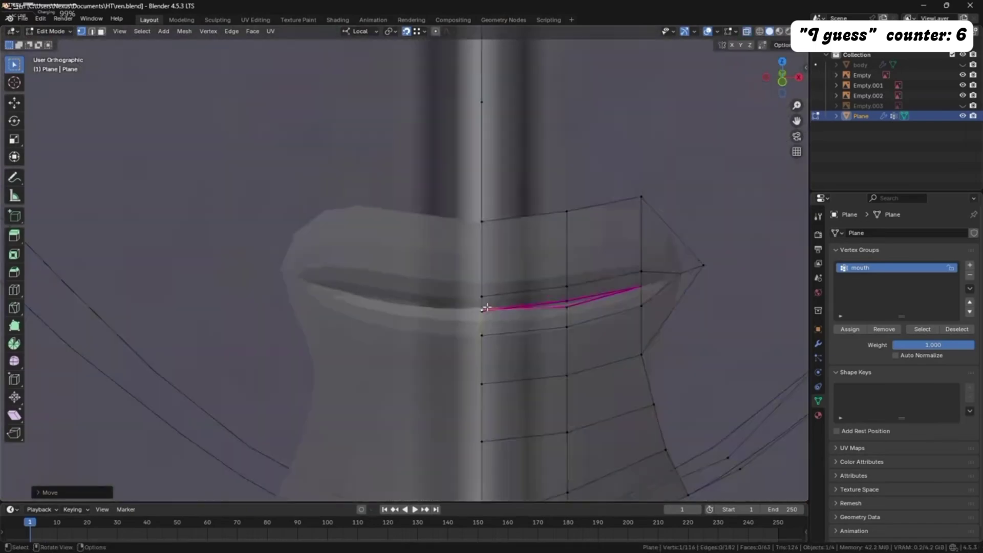
Move the lower lip's inner vertex next to the centre along Z and Y to meet the upper creased edge
click(567, 315)
key(g)
key(z)
click(573, 315)
key(KP_8)
key(KP_8)
key(KP_8)
key(KP_8)
key(g)
key(y)
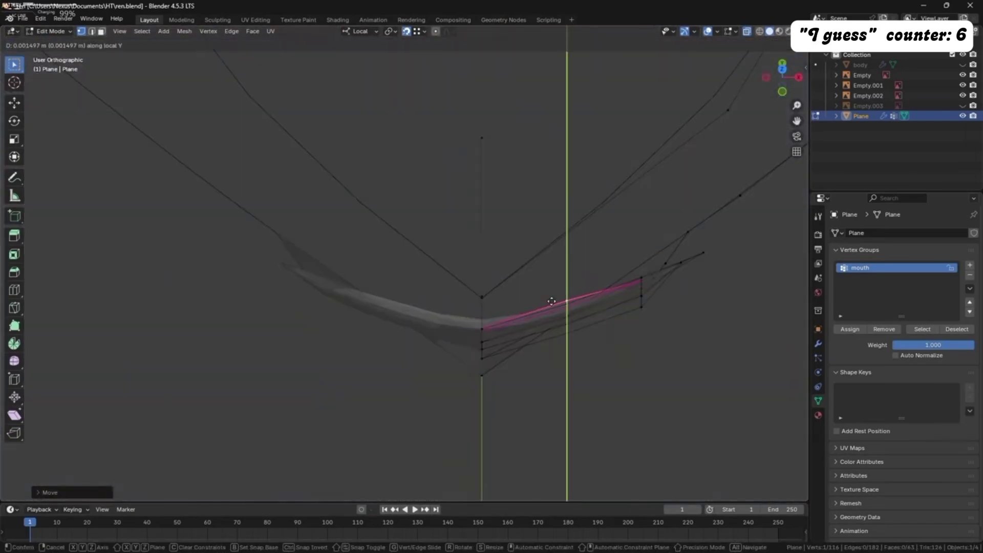
click(553, 303)
key(KP_1)
scroll(537, 322, down, 8)
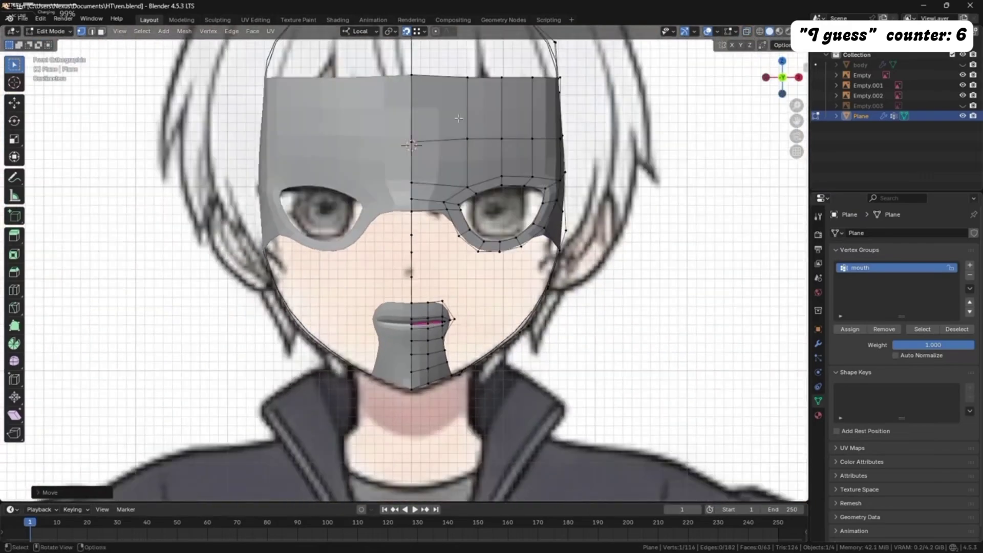
Reshape the face's centre profile line at the nose tip to follow the side reference
scroll(458, 119, down, 3)
key(KP_3)
scroll(417, 219, up, 5)
key(g)
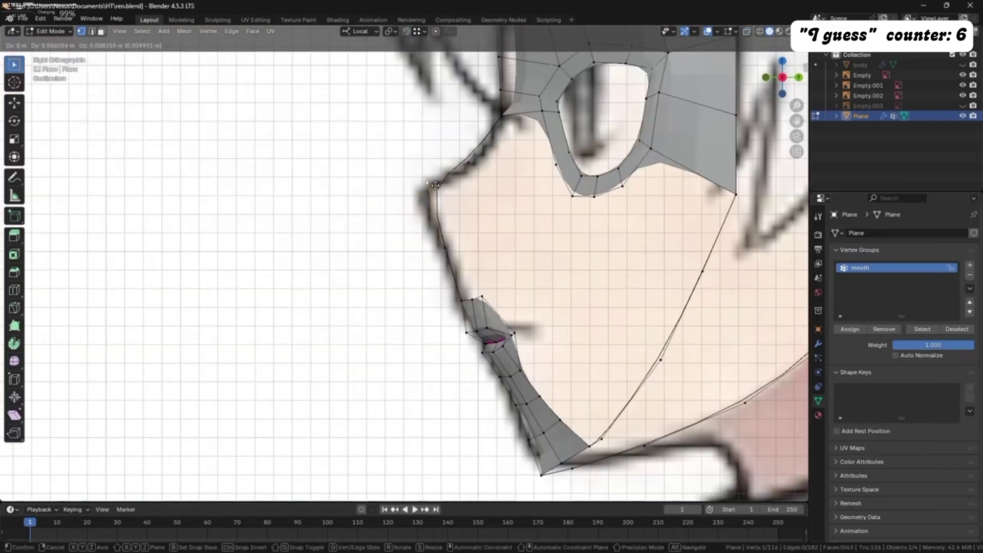
click(435, 185)
key(KP_1)
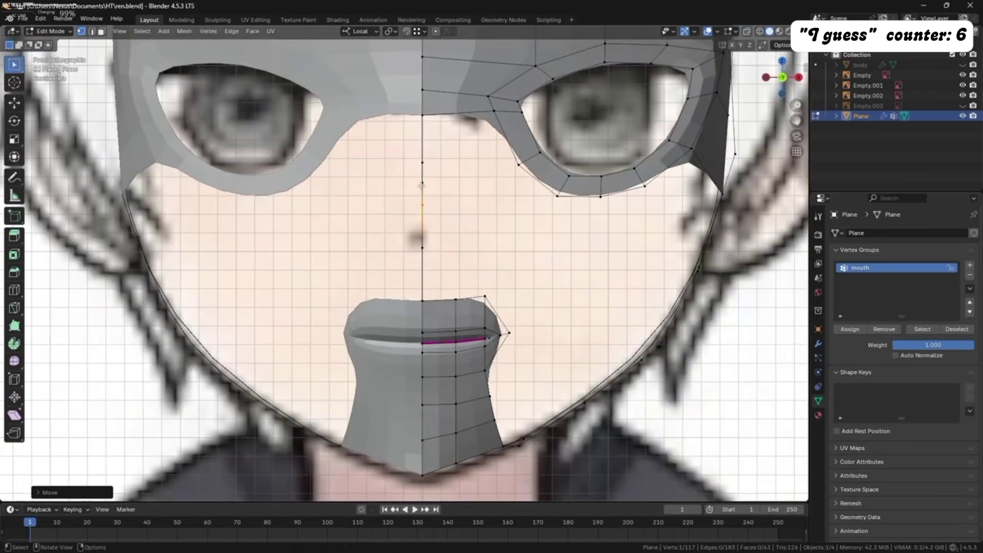
Turn off clipping in the Mirror modifier and extrude the nose tip edge sideways into a narrow face
click(818, 344)
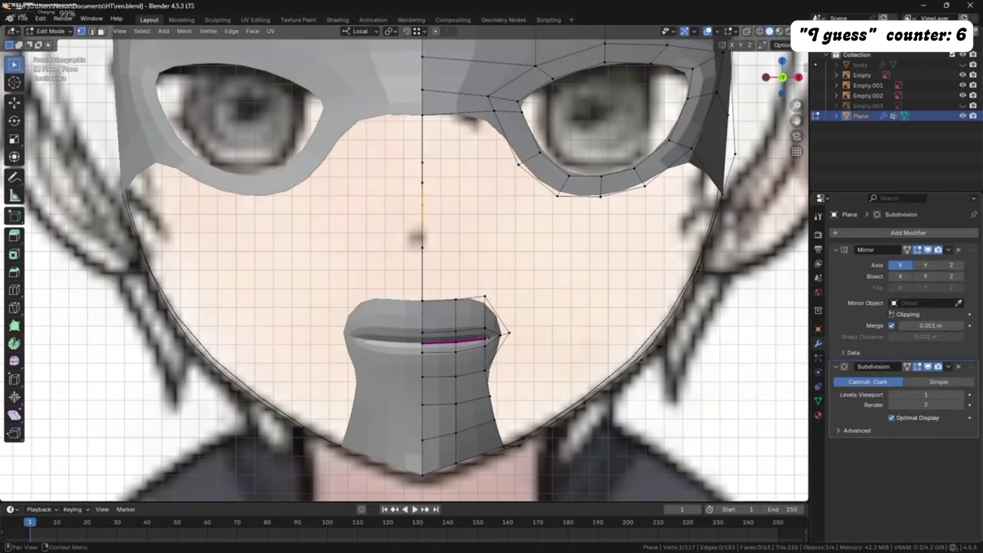
key(e)
click(441, 184)
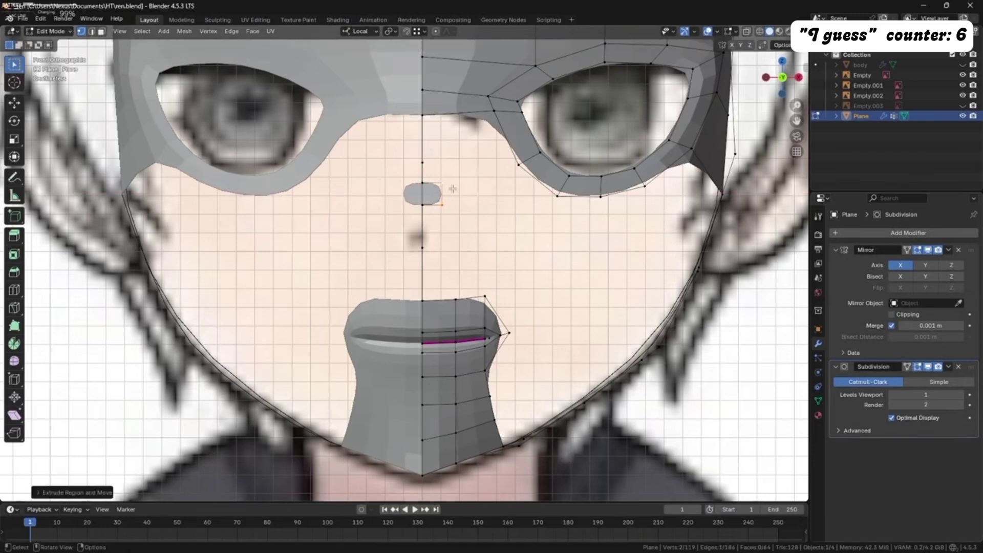
Extrude the nose tip face's upper outer vertex up to the bridge and move it back along Y
key(e)
click(443, 129)
key(KP_3)
key(g)
key(y)
key(y)
click(537, 178)
mouse_move(537, 178)
middle_down()
mouse_move(575, 195)
mouse_move(527, 172)
middle_up()
Cut the new bridge edge once, slide the added vertex into place, and fill the faces along the nose bridge
key(ctrl+r)
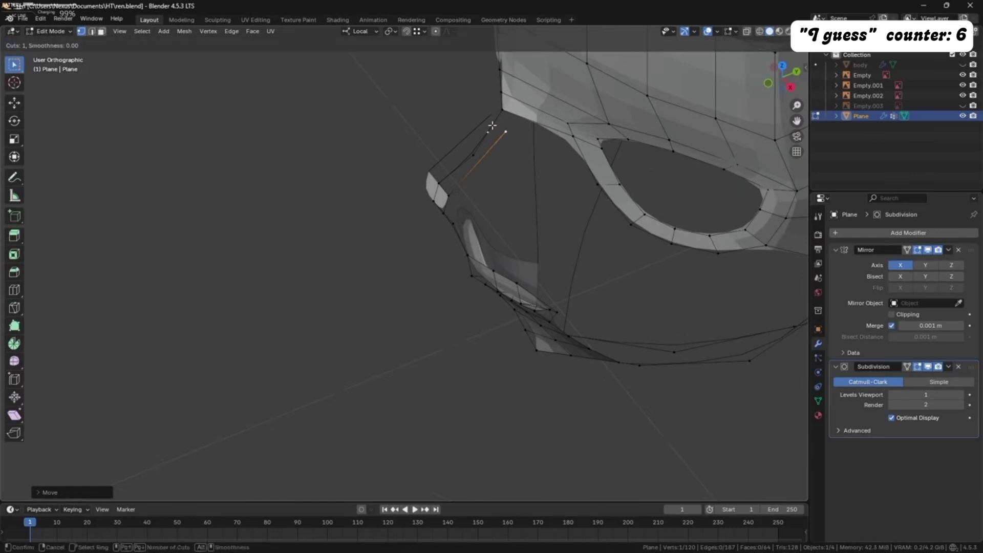
click(492, 126)
key(KP_1)
key(g)
key(g)
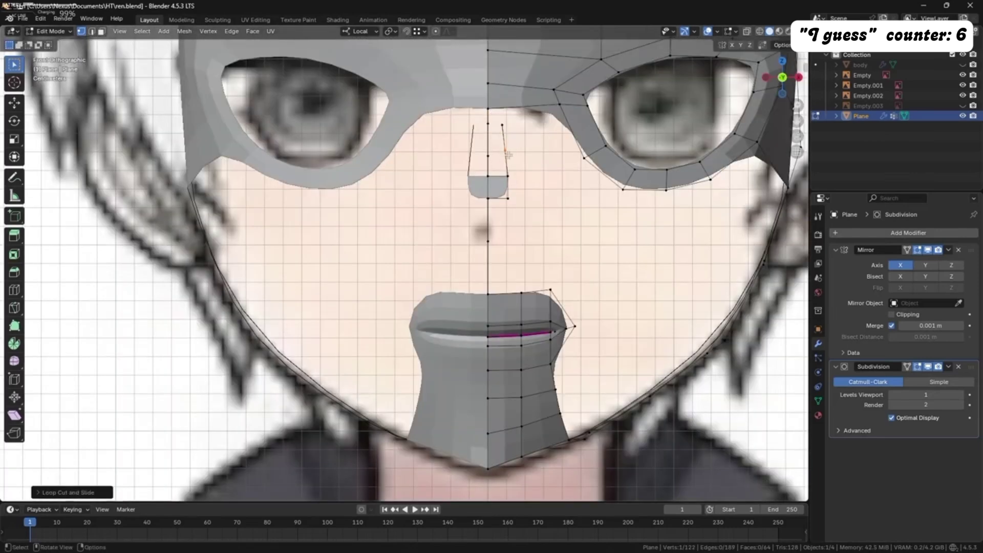
click(510, 159)
drag(478, 116, 519, 179)
key(f)
key(f)
Extrude the nose tip's lower outer vertex downward, shift it along Y, and fill the face beneath the tip
key(e)
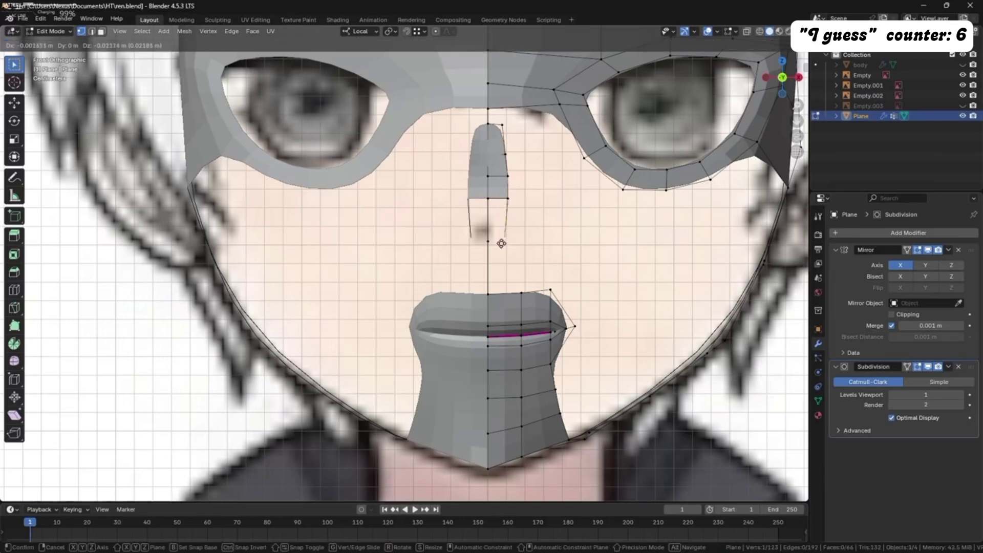
click(499, 246)
key(KP_3)
key(g)
key(y)
click(546, 244)
key(KP_1)
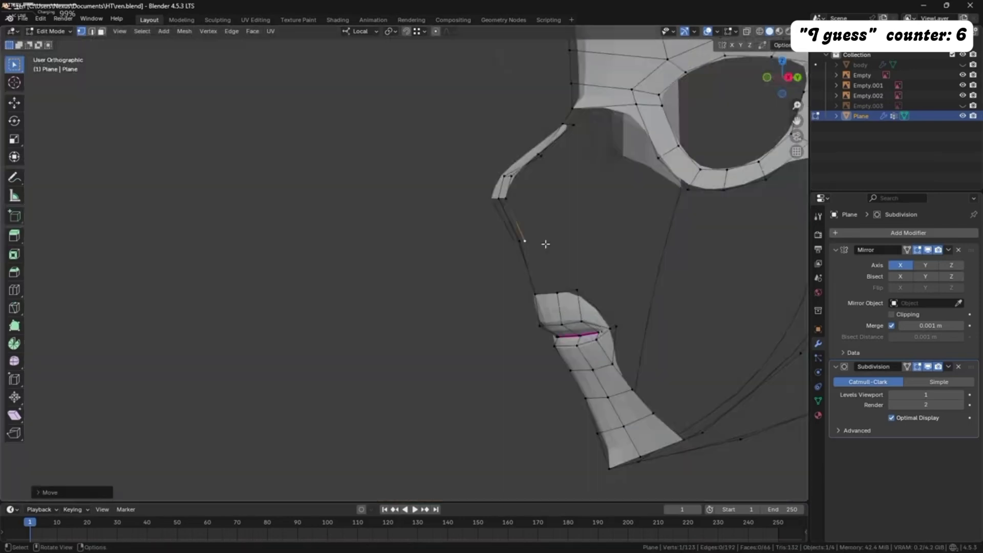
drag(499, 229, 546, 256)
key(f)
Connect the nose strip's lower outer vertex to the upper lip and fill the face between them
click(524, 241)
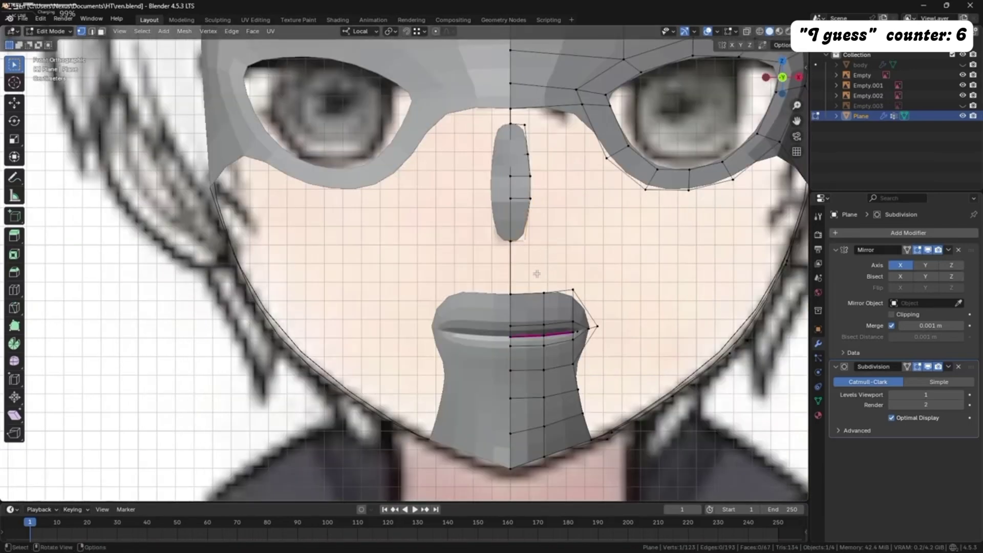
shift+click(543, 280)
key(f)
click(521, 241)
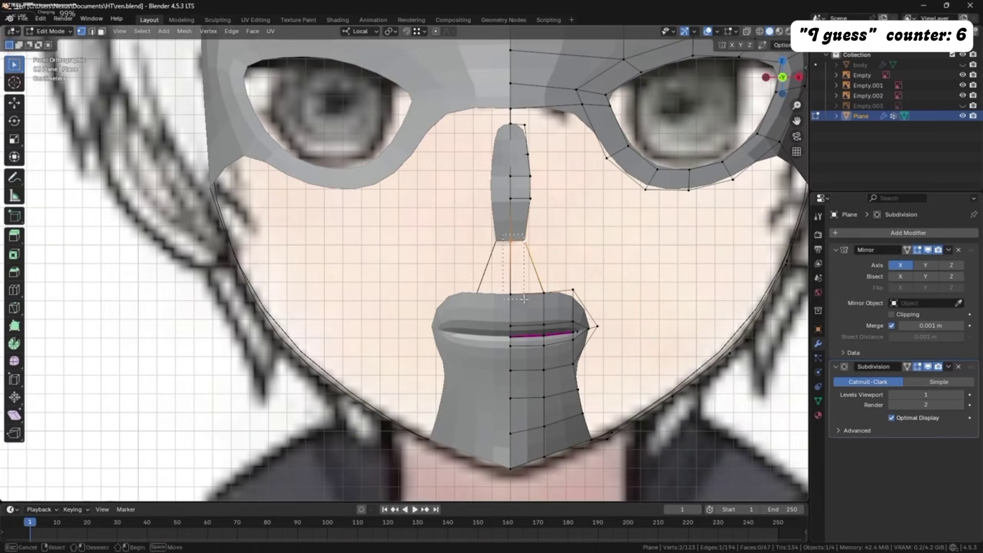
key(f)
Slide the upper lip's connecting vertex toward the centre and add a horizontal loop cut between nose and lip
key(g)
key(g)
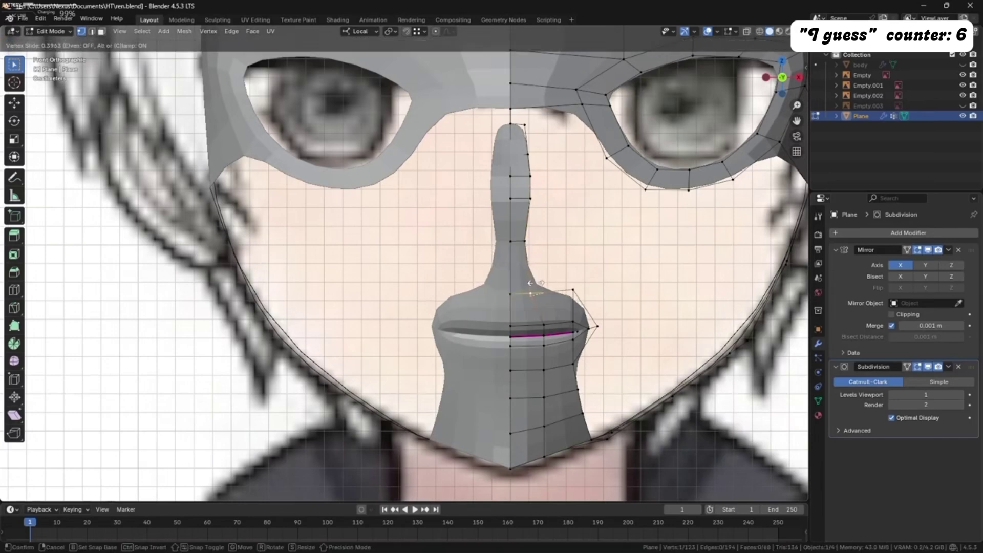
click(538, 280)
key(ctrl+r)
click(528, 260)
click(528, 260)
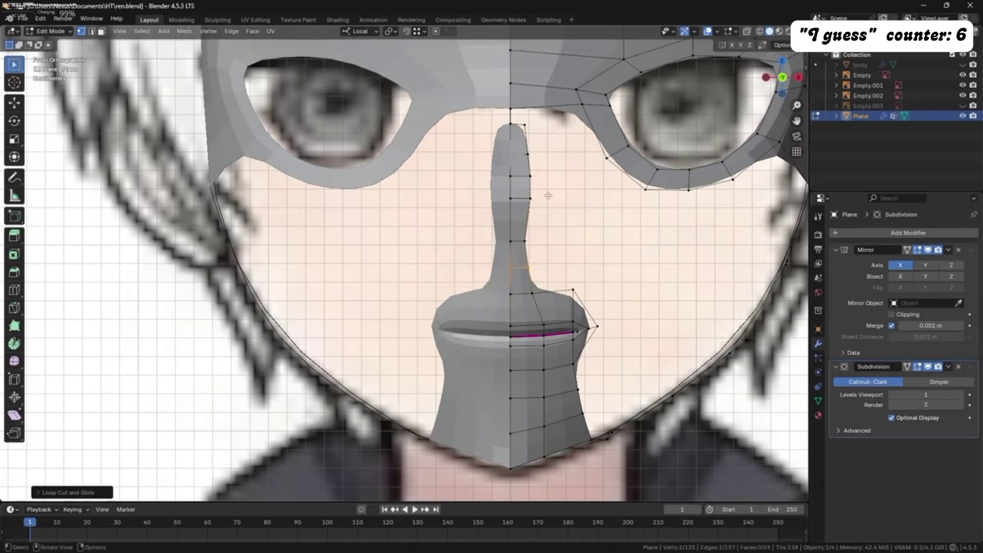
Narrow the nose by moving its outer bridge and tip vertices about 0.0025 m inward along X
drag(518, 117, 557, 202)
key(g)
key(x)
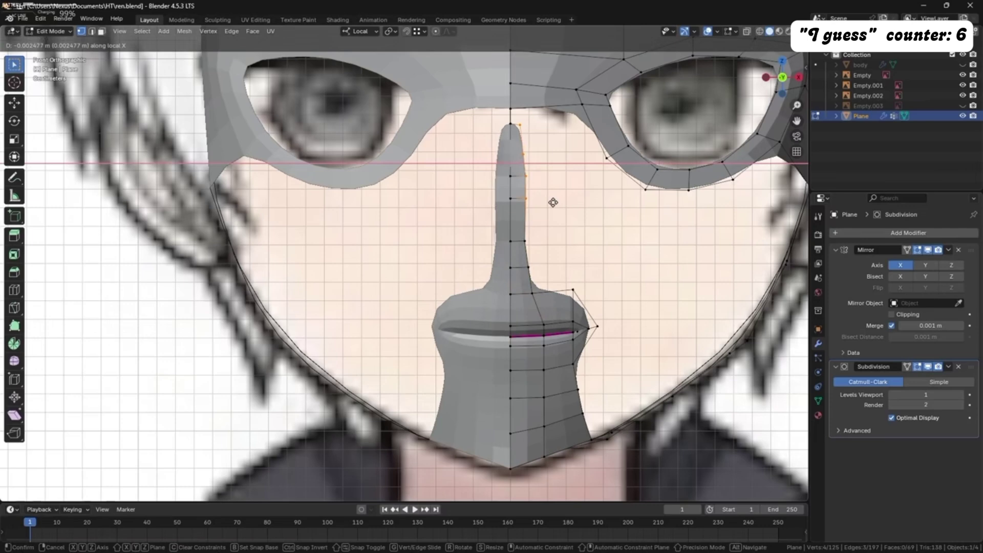
click(553, 203)
Add a horizontal loop cut through the face just below the nose tip
key(KP_3)
key(ctrl+r)
click(511, 227)
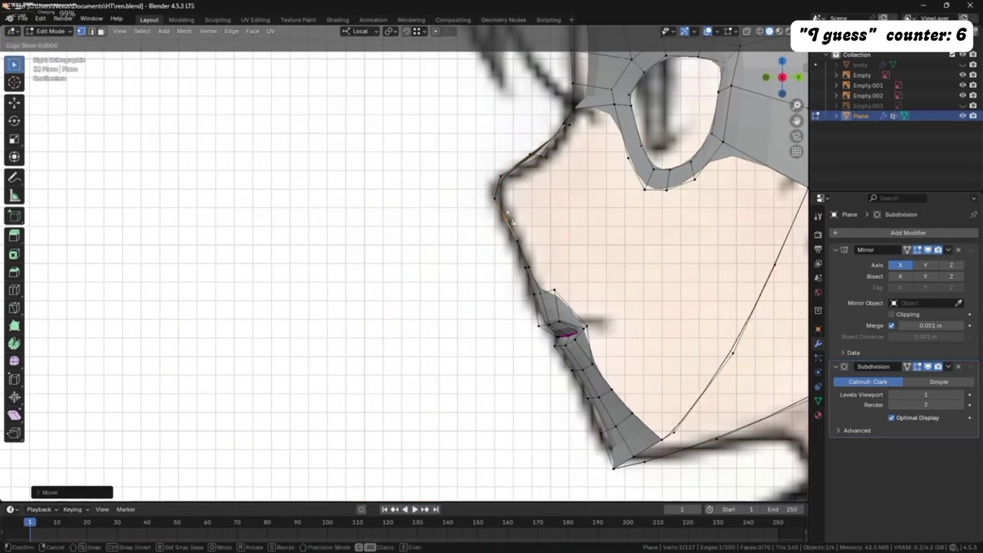
click(511, 226)
click(507, 222)
key(KP_1)
Extrude the outer vertex below the nose tip up and back toward the eye in side view
key(KP_3)
key(e)
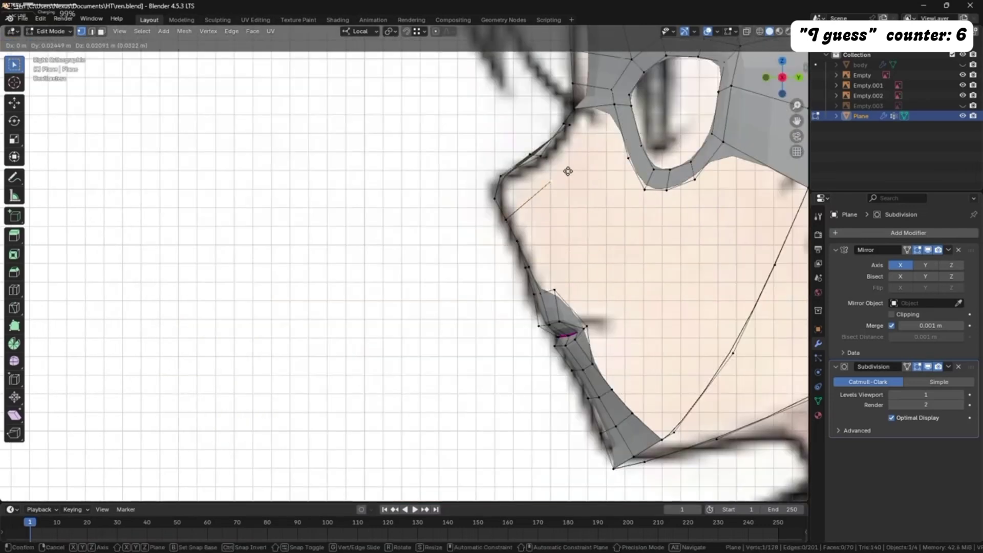
click(557, 168)
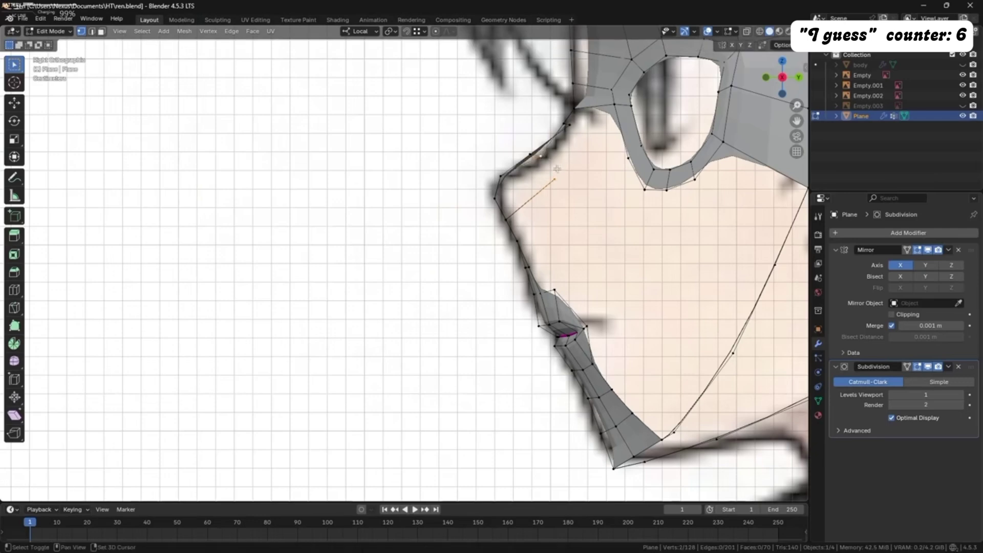
Try to fill the nose side face and move its rear vertex outward along X
key(f)
key(KP_1)
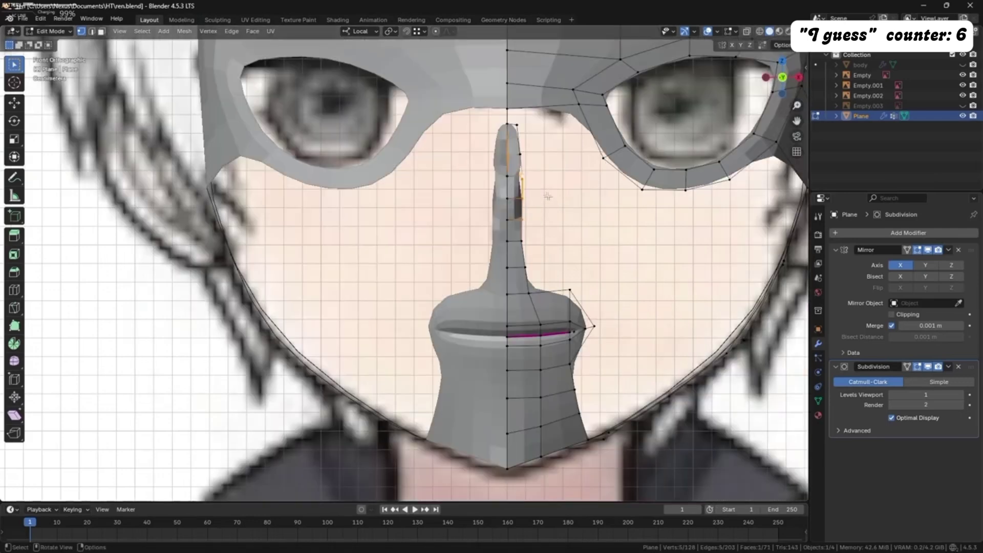
middle_drag(533, 182, 492, 185)
click(534, 180)
key(KP_1)
key(g)
key(x)
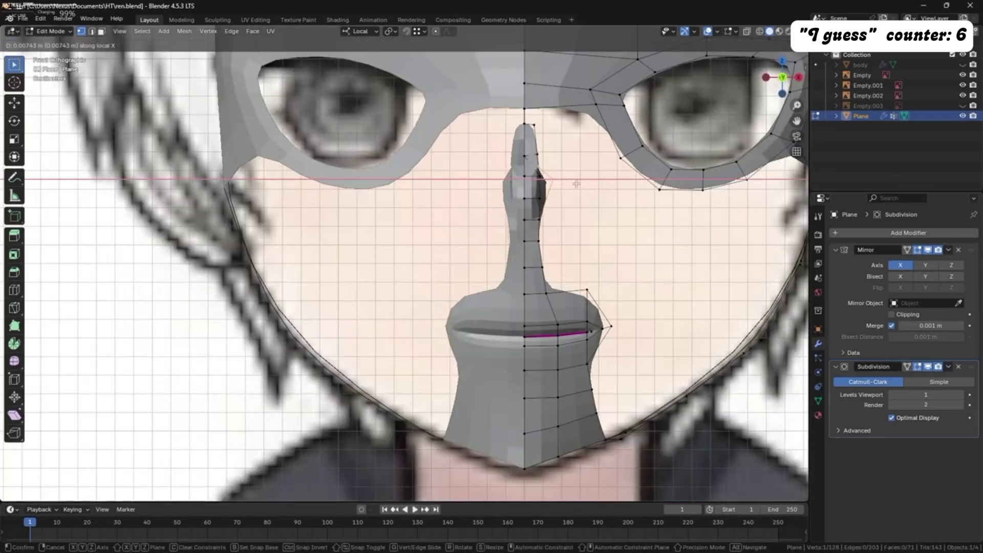
click(576, 185)
key(ctrl+z)
key(ctrl+z)
key(ctrl+z)
key(ctrl+z)
key(KP_3)
key(ctrl+z)
Move the extruded nose side vertex about 0.007 m outward along X
key(KP_1)
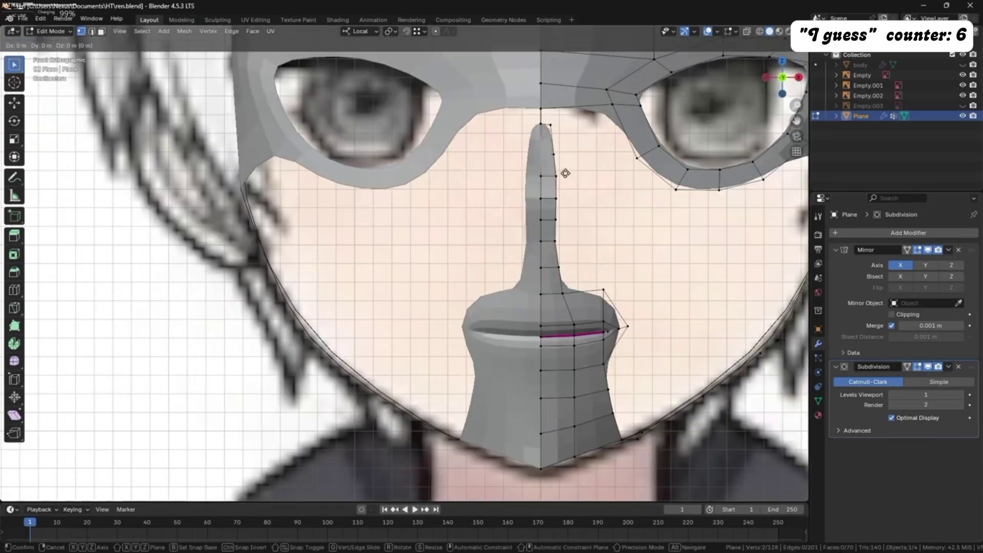
key(g)
key(x)
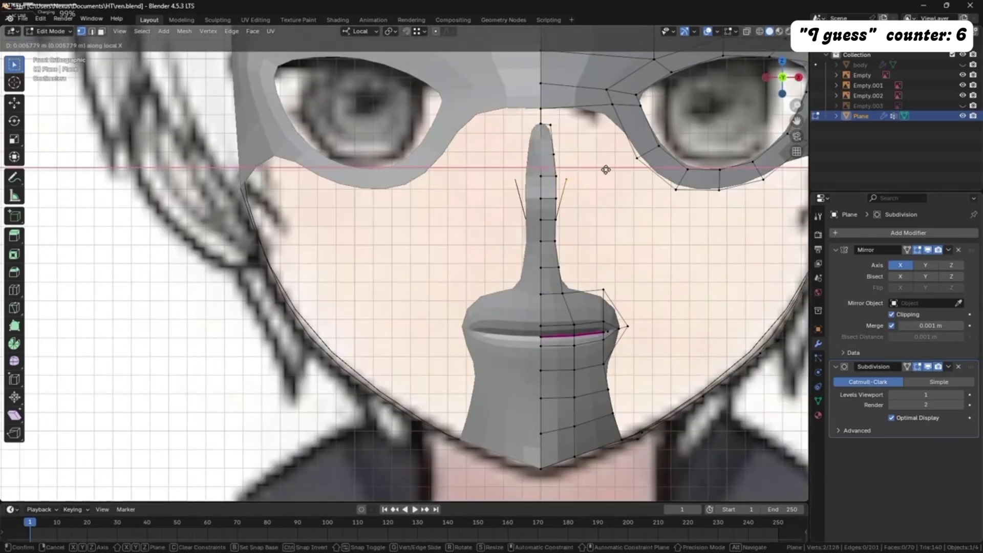
click(604, 169)
Connect the nose side vertex to the bridge and fill the side face between it and the nose's outer edge
shift+click(571, 157)
key(f)
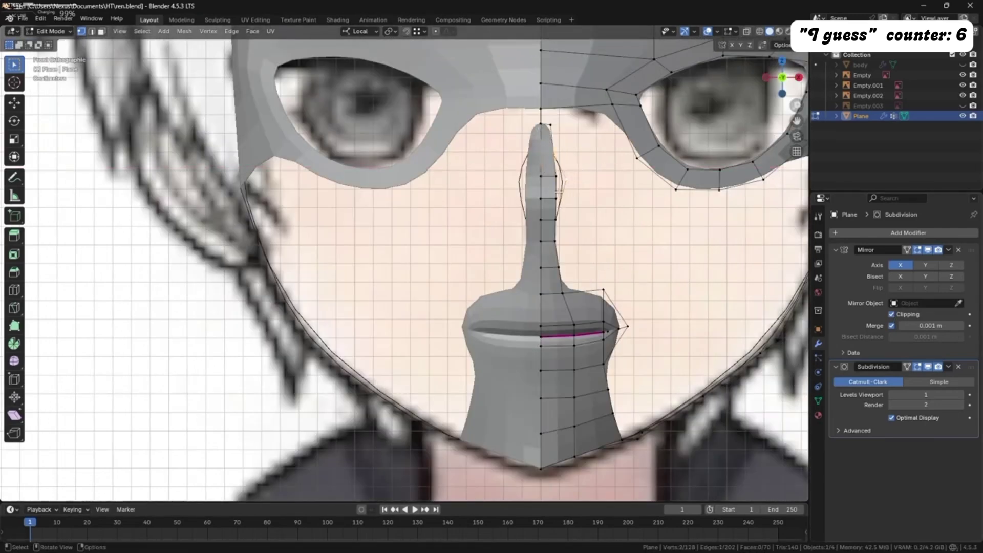
alt+click(555, 190)
key(ctrl+z)
shift+click(557, 219)
shift+click(558, 177)
shift+click(558, 197)
key(f)
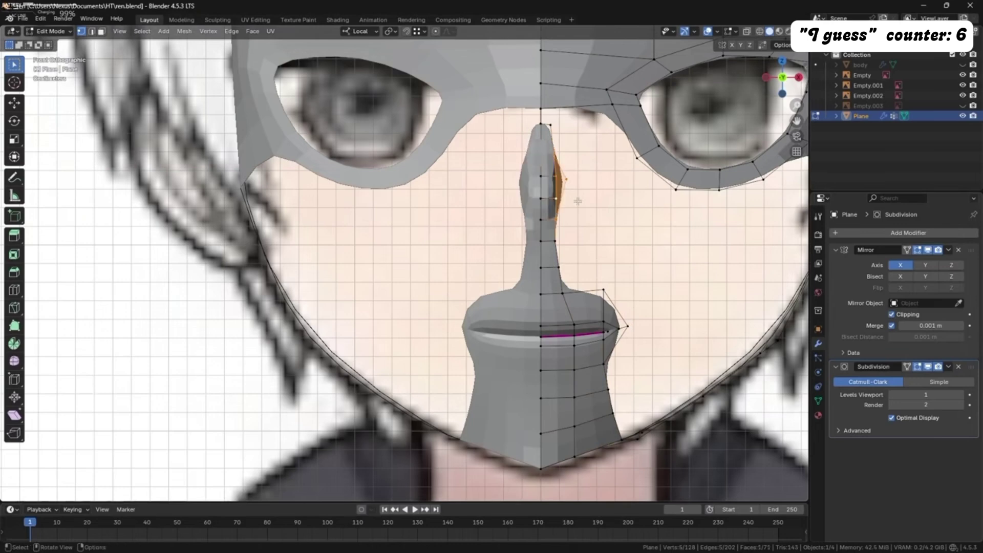
Extrude the nose side vertex up to the top of the bridge and fill the upper side face
key(KP_3)
key(KP_1)
click(574, 177)
key(e)
click(571, 129)
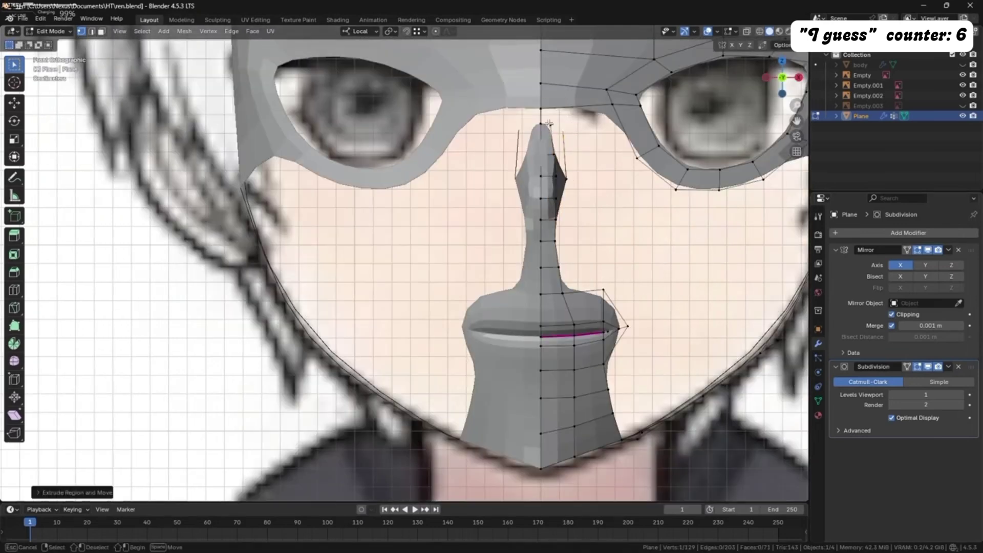
key(f)
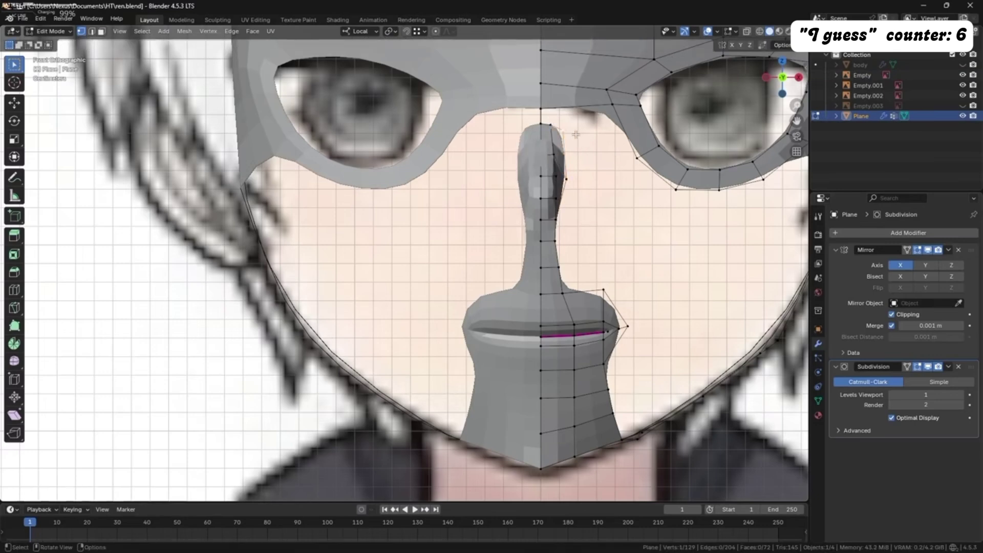
Move the upper nose side vertex outward and slide the neighbouring top bridge vertex along its edge
key(g)
click(587, 133)
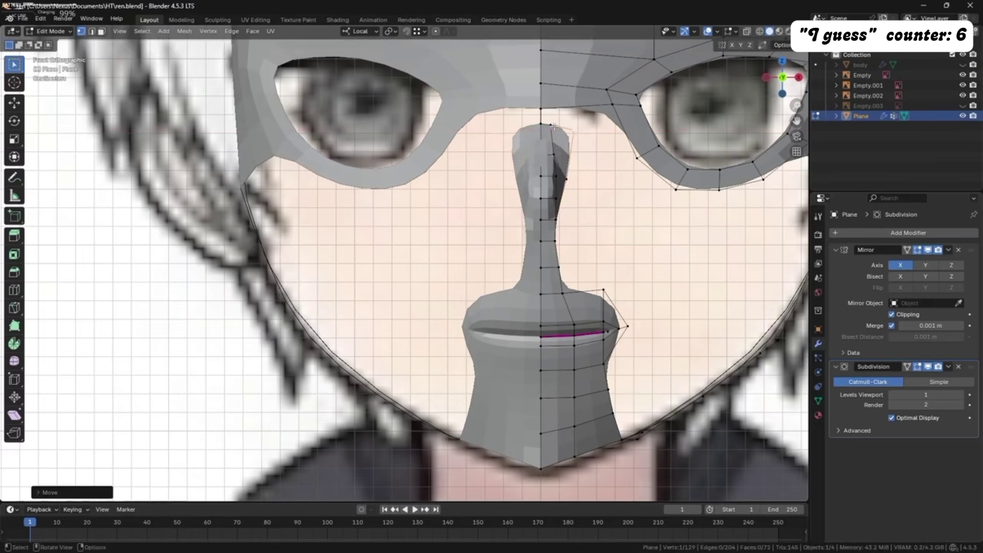
click(553, 127)
key(g)
key(g)
click(566, 129)
Add a vertical loop cut through the forehead mesh beside the centre line
scroll(567, 126, down, 5)
shift+middle_drag(567, 125, 550, 223)
key(ctrl+r)
click(549, 188)
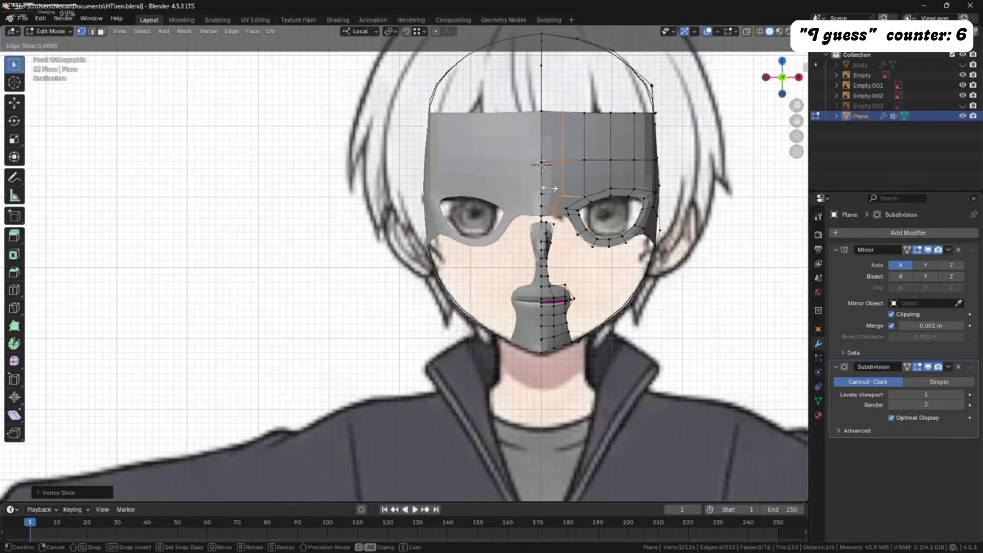
click(554, 188)
Try filling the gap between the nose bridge and the inner eye ring, and shift the joining vertex along Y
scroll(555, 195, up, 5)
click(592, 211)
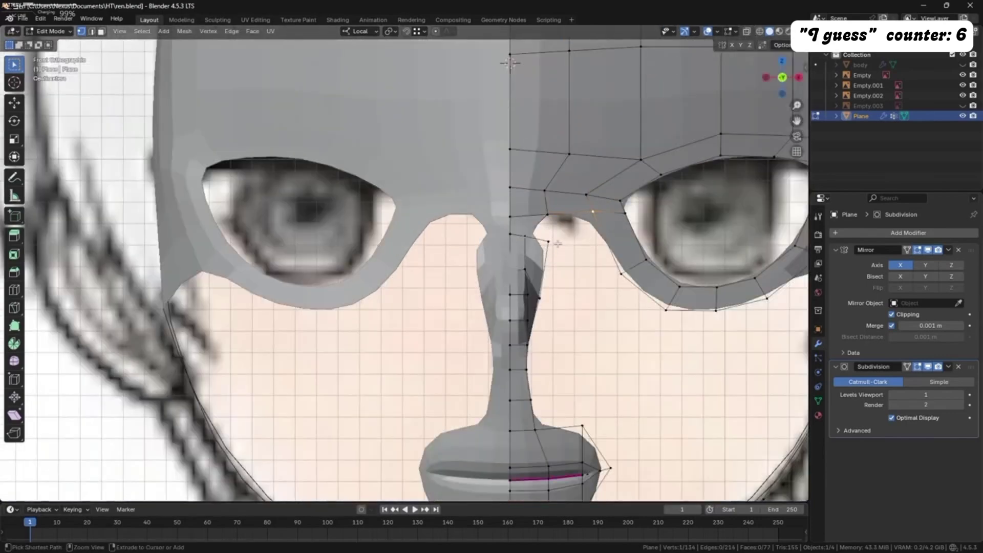
key(f)
key(KP_3)
key(g)
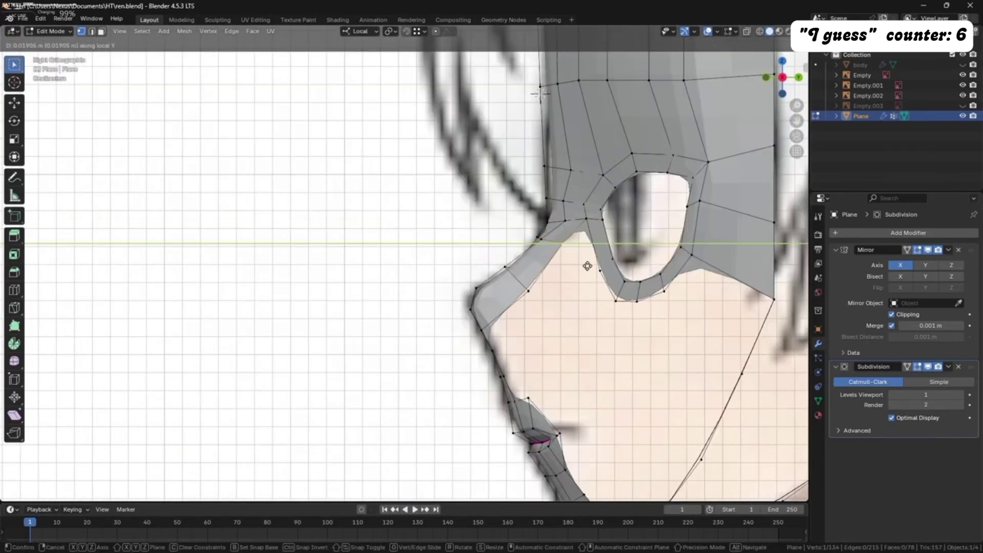
click(588, 265)
Try extruding the nose side vertex outward toward the cheek, check it from the side, and undo it
key(KP_1)
scroll(588, 268, down, 3)
key(e)
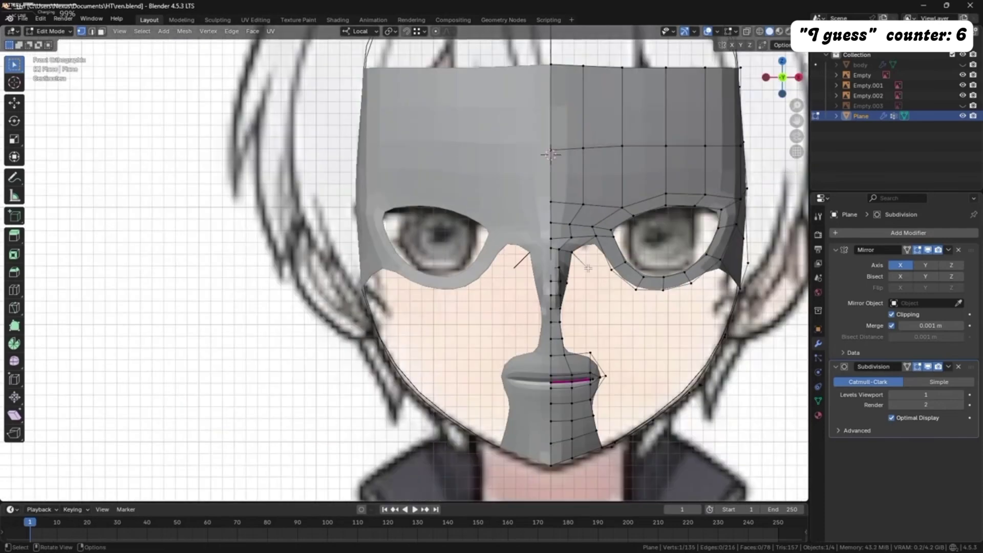
key(KP_6)
key(KP_6)
key(KP_6)
key(KP_6)
key(ctrl+z)
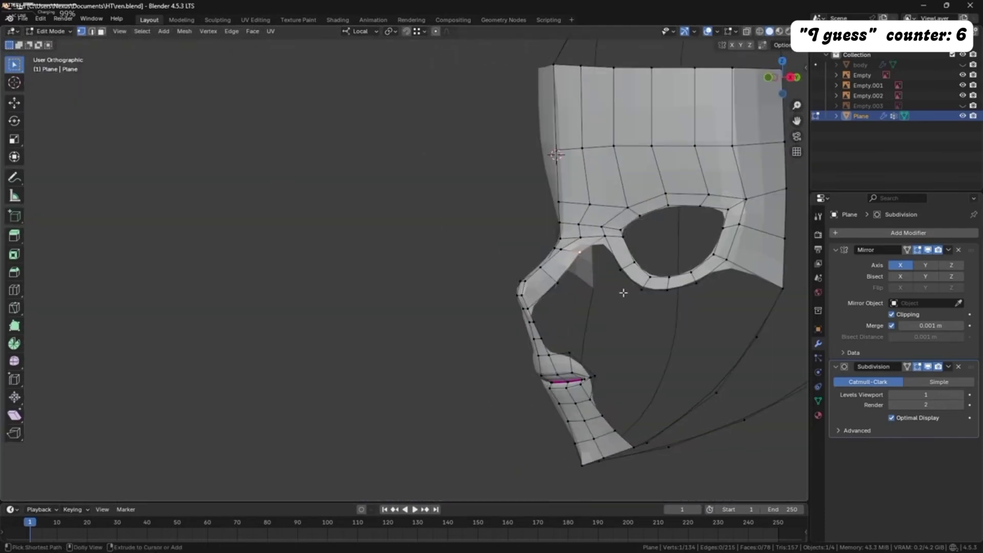
Try moving the upper nose side vertex to a new place in the front view
key(KP_1)
key(g)
click(589, 265)
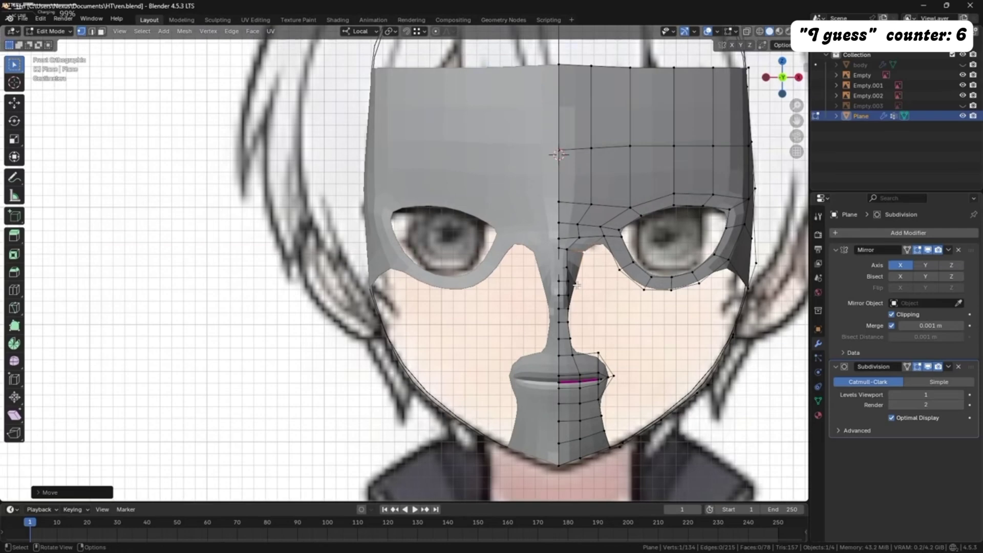
Undo the recent nose bridge edits and the forehead loop cut beside the centre line
key(ctrl+z)
key(ctrl+z)
key(ctrl+z)
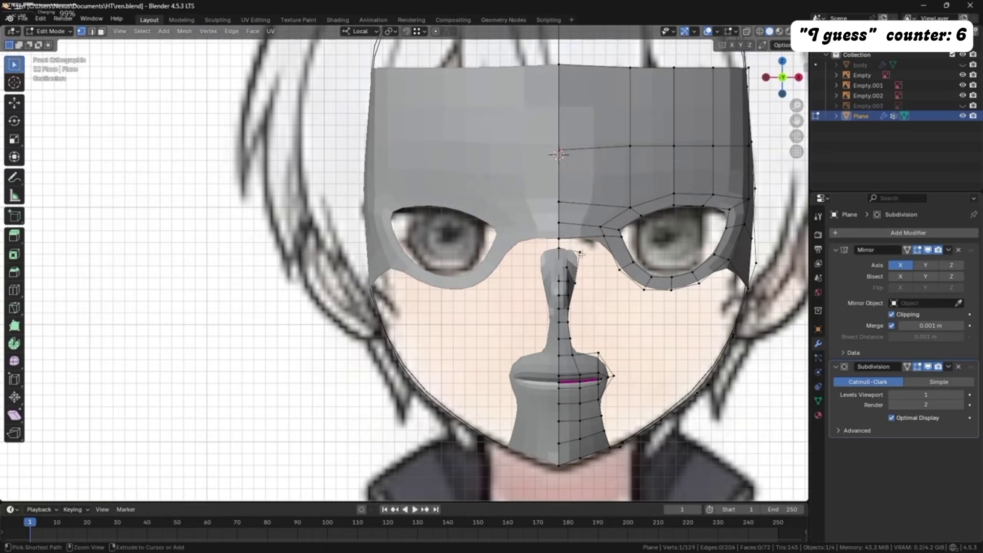
key(ctrl+shift+z)
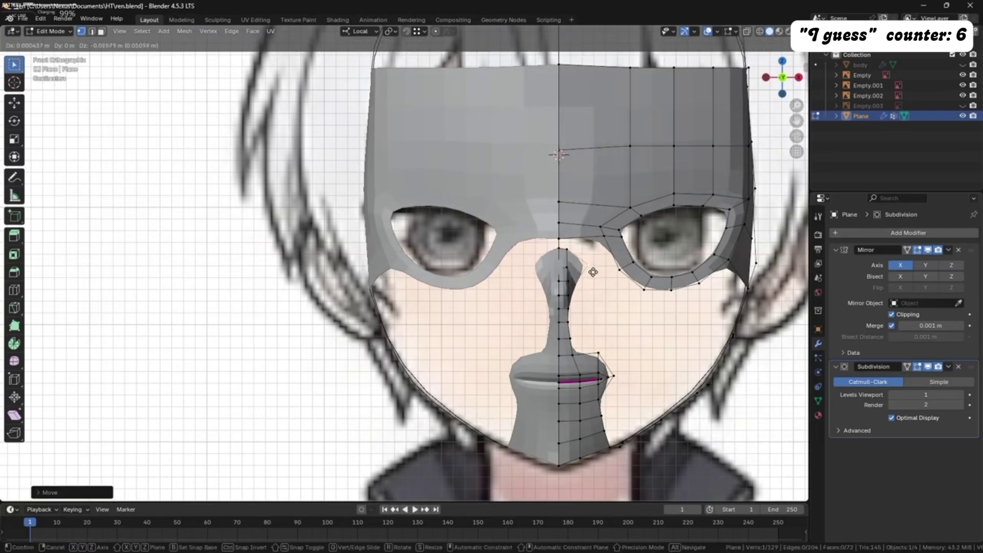
Reposition the upper nose side vertex and fill the two faces joining the nose to the bridge and eye ring
click(589, 265)
key(g)
key(g)
click(577, 258)
ctrl+click(604, 237)
key(f)
click(568, 267)
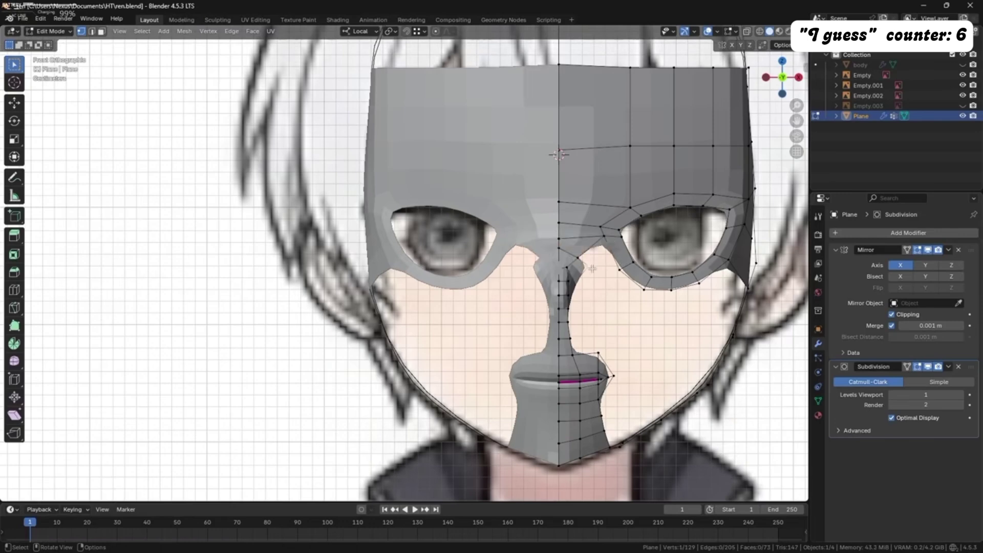
ctrl+click(619, 271)
key(f)
Move the nose side vertex along X in the front view, and adjust the joining vertex along Y in the side view
key(KP_3)
key(KP_1)
key(g)
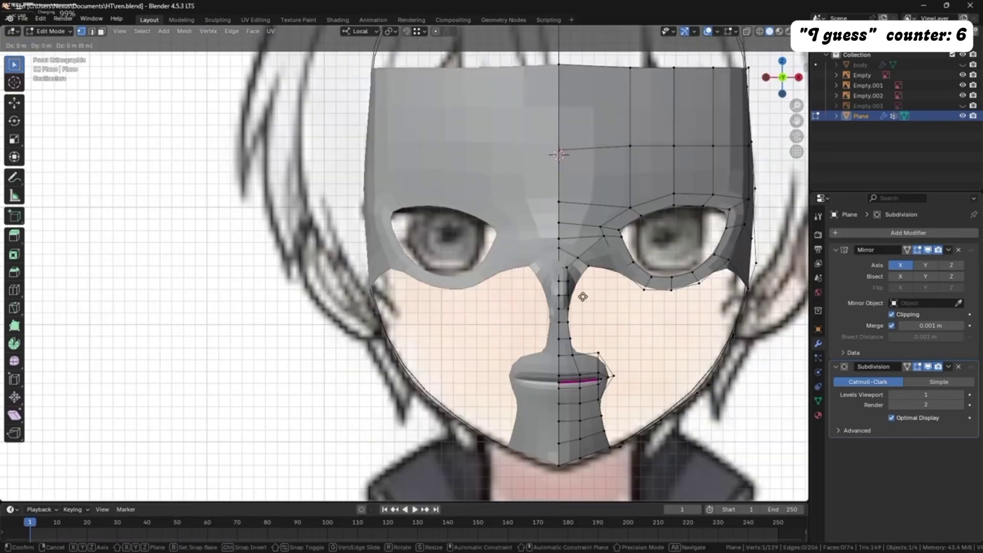
key(x)
click(591, 301)
click(590, 262)
key(KP_3)
key(g)
key(y)
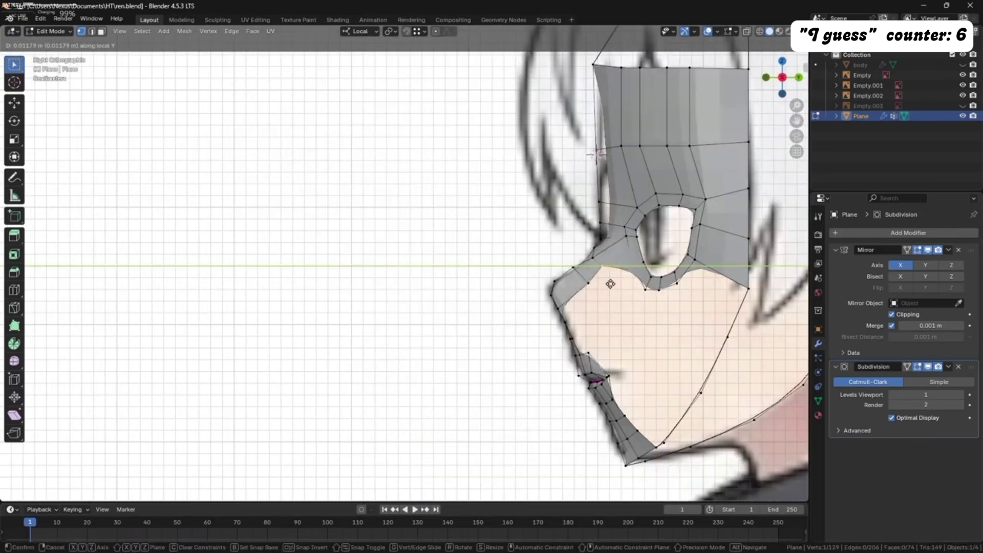
click(610, 282)
Fine-tune the depth of the vertices at the nose bridge in the side and orbited views
click(600, 260)
key(g)
key(y)
click(609, 261)
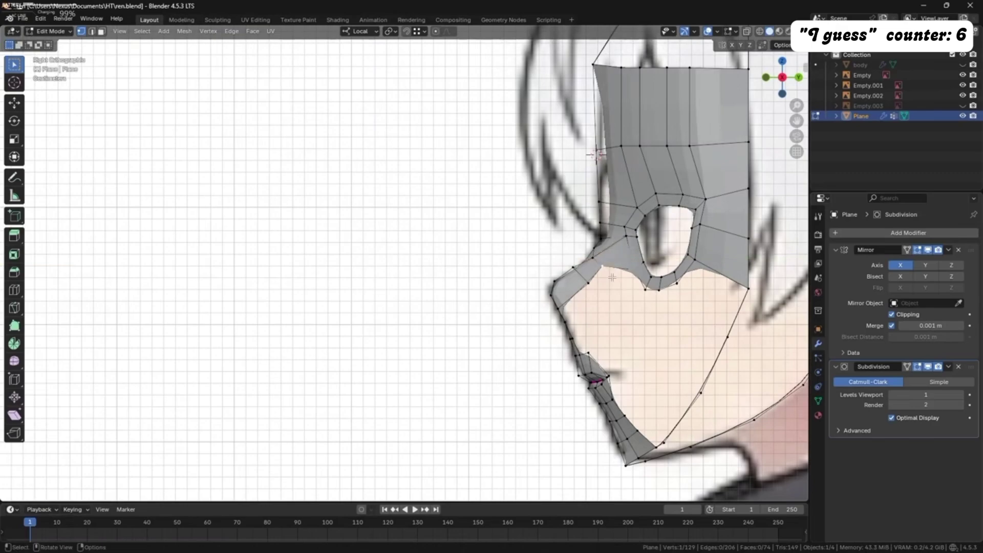
middle_drag(609, 262, 590, 251)
key(g)
click(589, 251)
Add a horizontal loop cut below the nose tip and extrude its side vertex in two segments toward the eye ring
key(KP_1)
scroll(628, 297, down, 3)
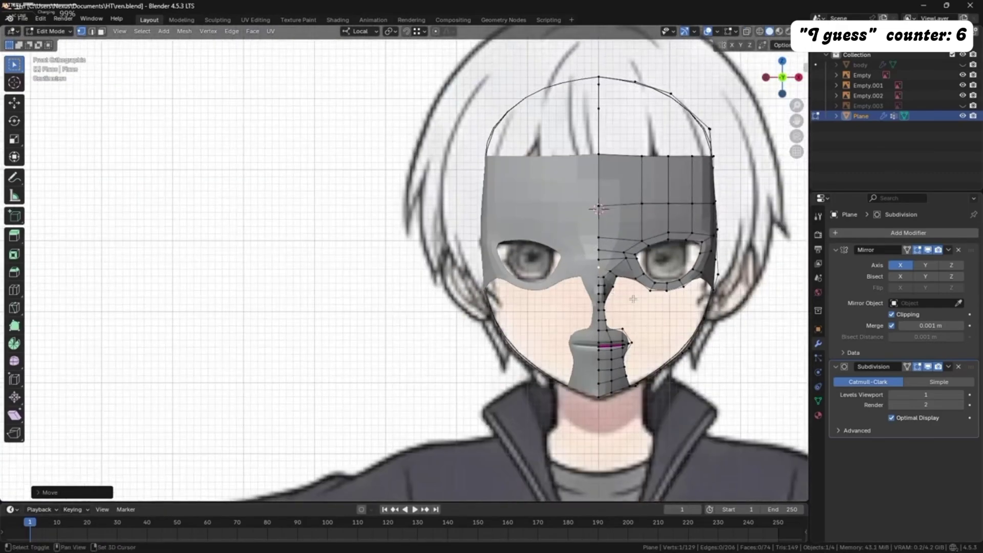
shift+middle_drag(632, 299, 498, 259)
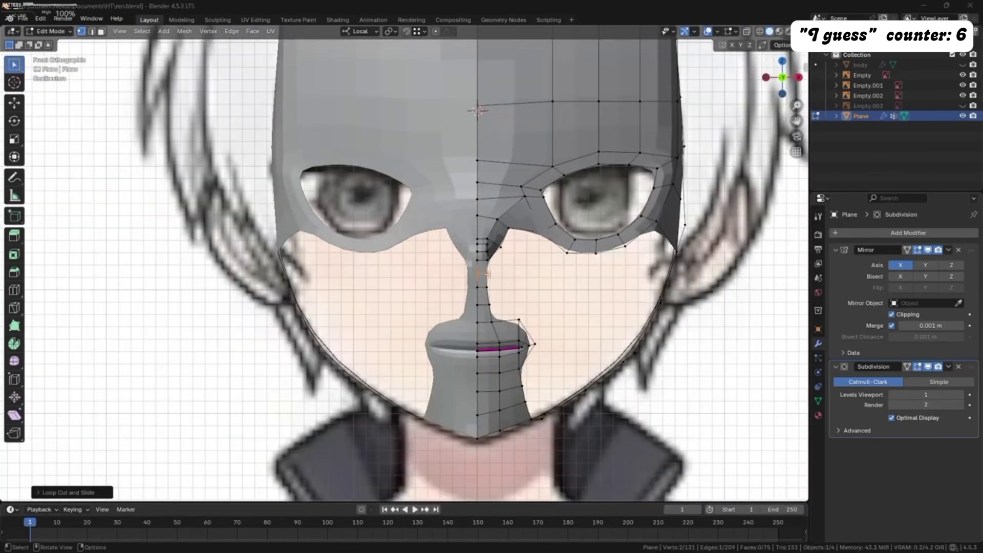
click(485, 273)
key(e)
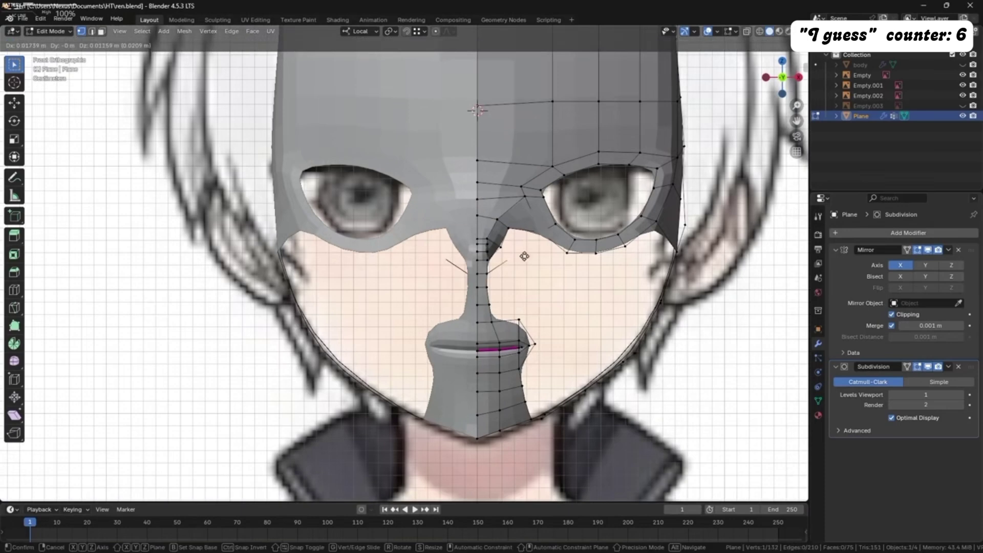
click(522, 256)
key(e)
click(543, 240)
With X-ray on, move the end of the extruded edge to the lower inner eye ring and merge it there
key(alt+z)
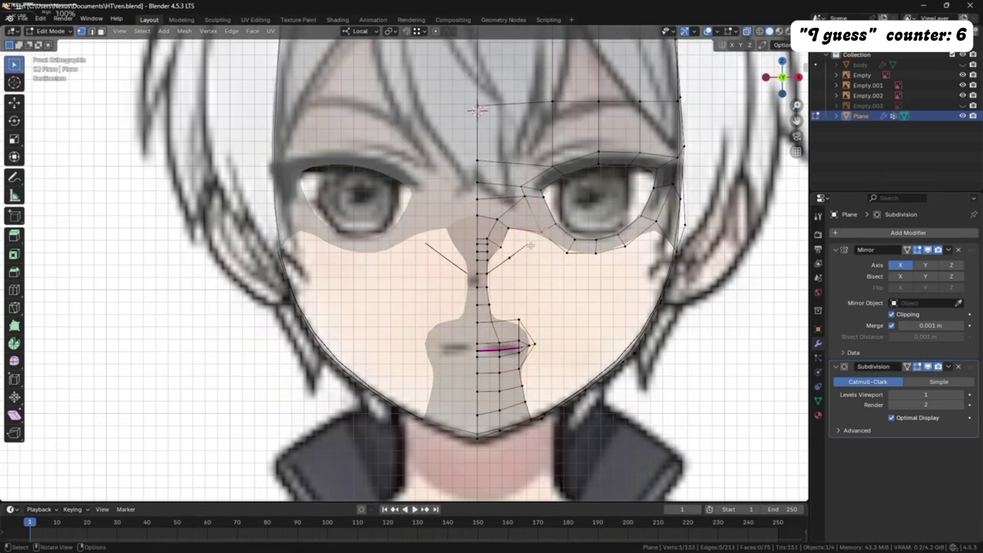
key(g)
click(544, 232)
drag(525, 224, 553, 250)
key(m)
click(552, 250)
Fill the two faces between the new nose side edges and the bridge
ctrl+click(504, 237)
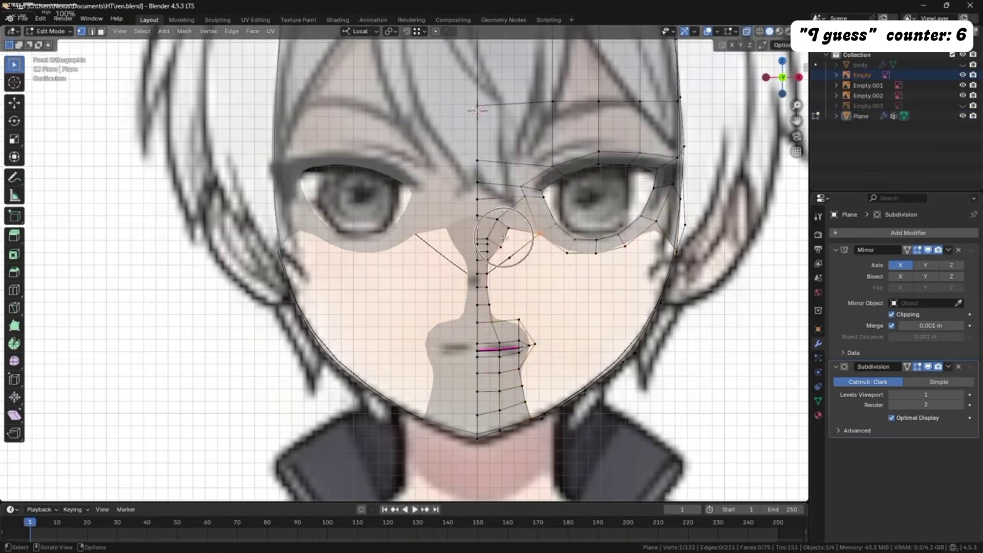
key(f)
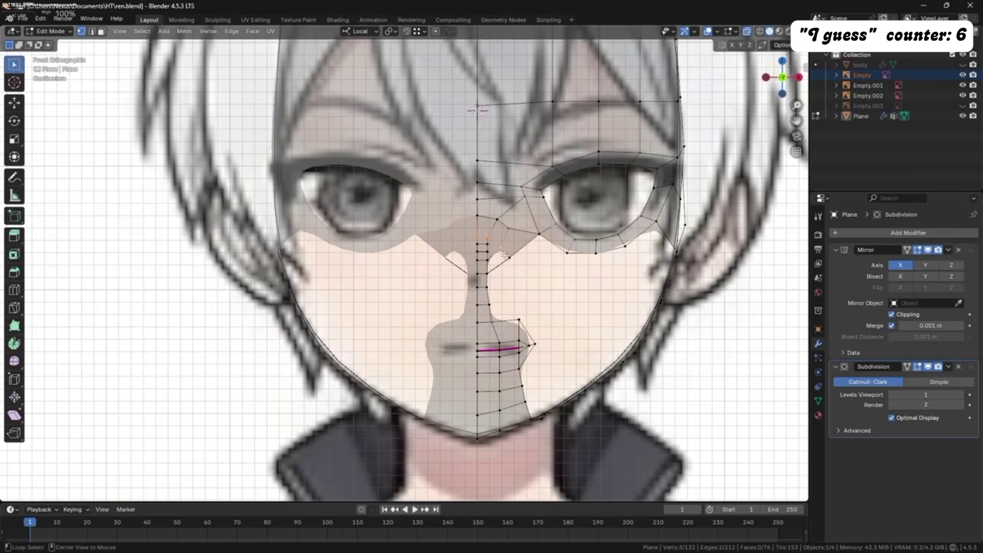
key(f)
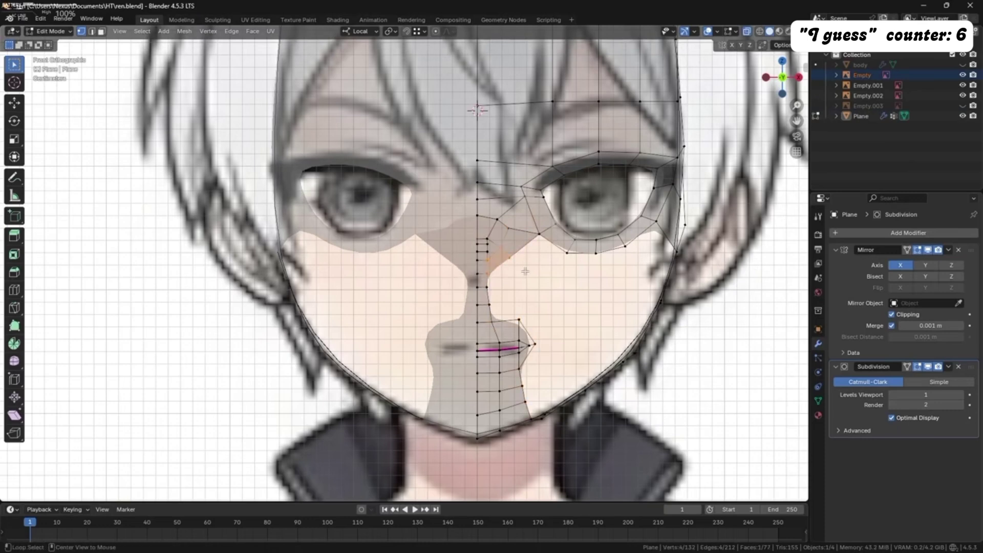
Slide the new nose side vertex back toward the eye ring in an orbited view and clear the selection
mouse_move(525, 271)
middle_down()
mouse_move(502, 273)
mouse_move(509, 267)
middle_up()
drag(510, 267, 515, 274)
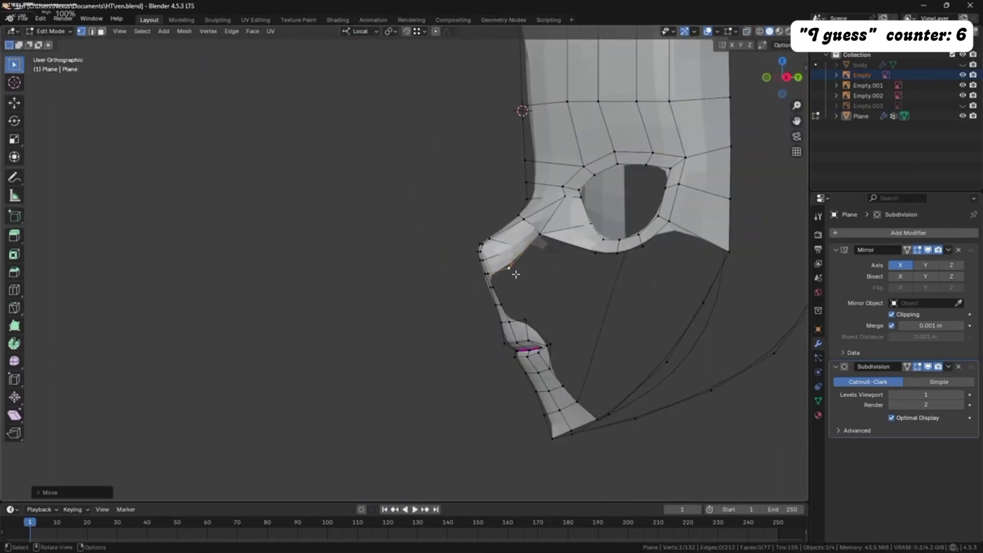
key(shift+v)
click(530, 263)
key(alt+a)
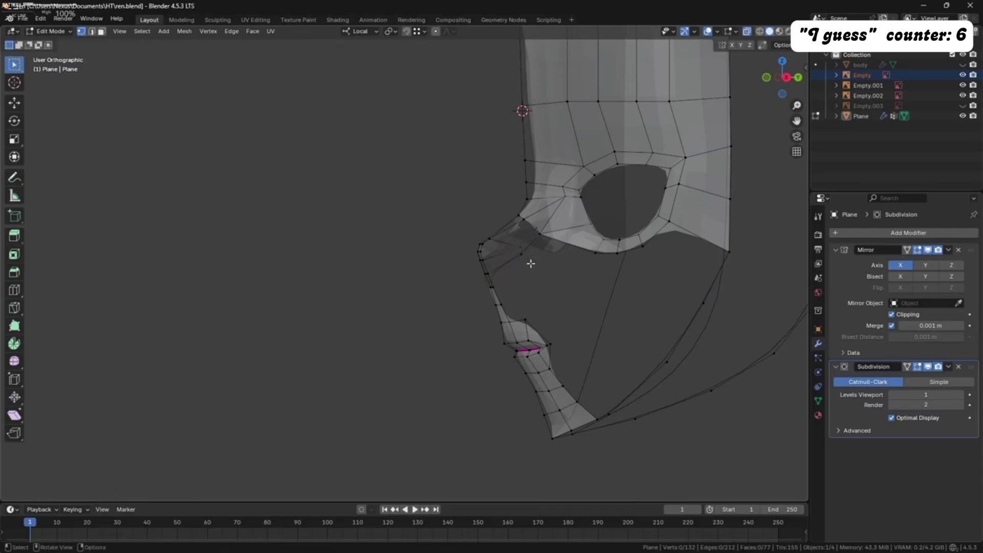
Turn X-ray off and reposition the vertex beside the nose by moving it and sliding it along its edge
key(alt+z)
key(KP_1)
middle_drag(537, 268, 476, 268)
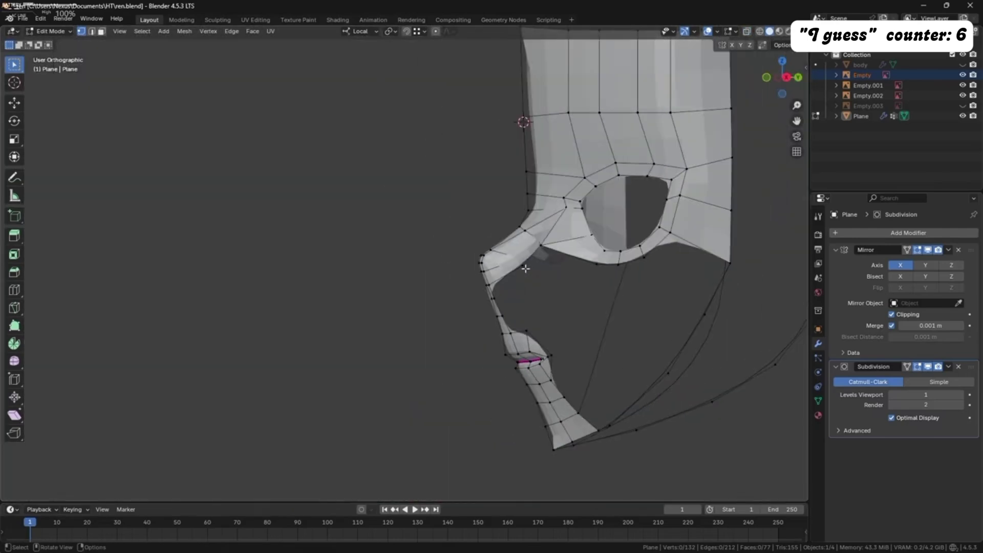
drag(524, 268, 531, 279)
key(KP_1)
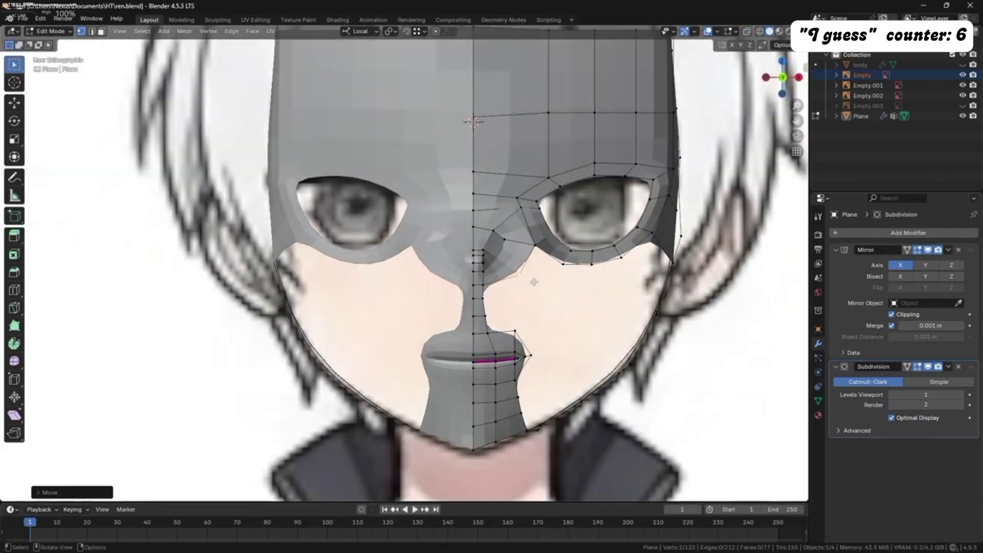
key(g)
key(g)
click(558, 269)
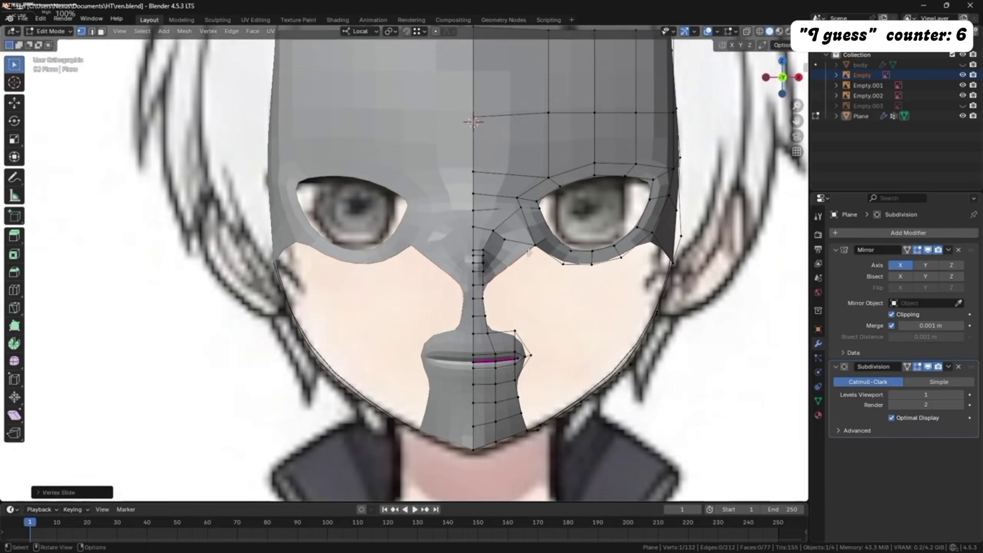
Slide the vertex between the nose bridge and inner eye ring along its edges to even out the faces
click(504, 239)
key(g)
key(g)
click(499, 248)
key(g)
click(505, 244)
key(KP_3)
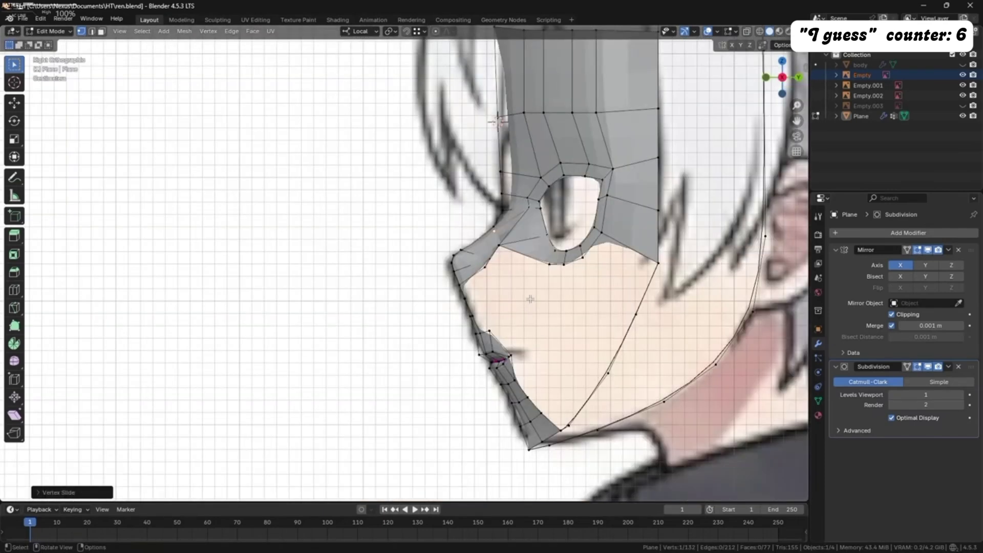
Move the vertex where the nose meets the lower eye ring farther back in the side view
key(g)
click(517, 251)
key(KP_1)
key(KP_3)
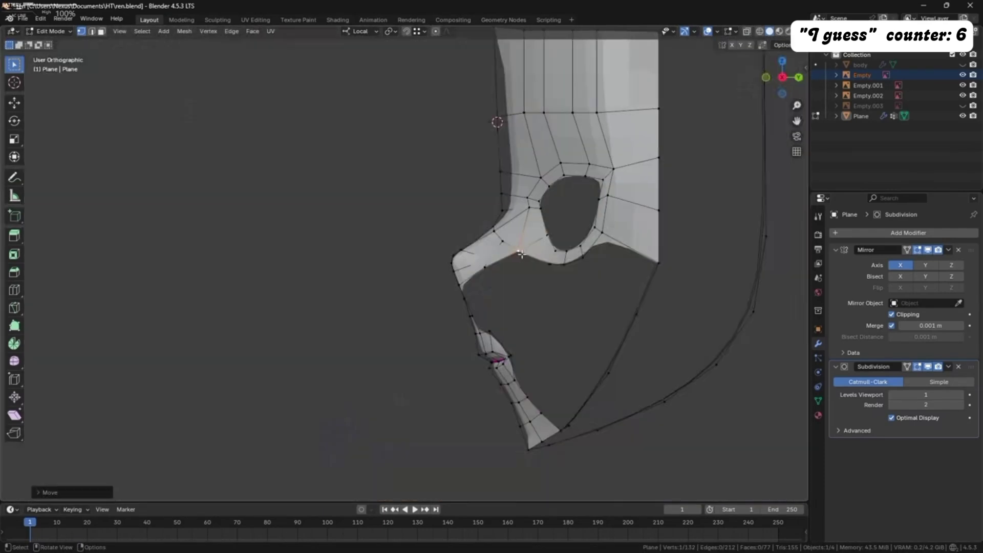
key(KP_1)
Connect the nose side vertex to the upper lip's outer vertex with an edge and divide it into three even segments
click(500, 288)
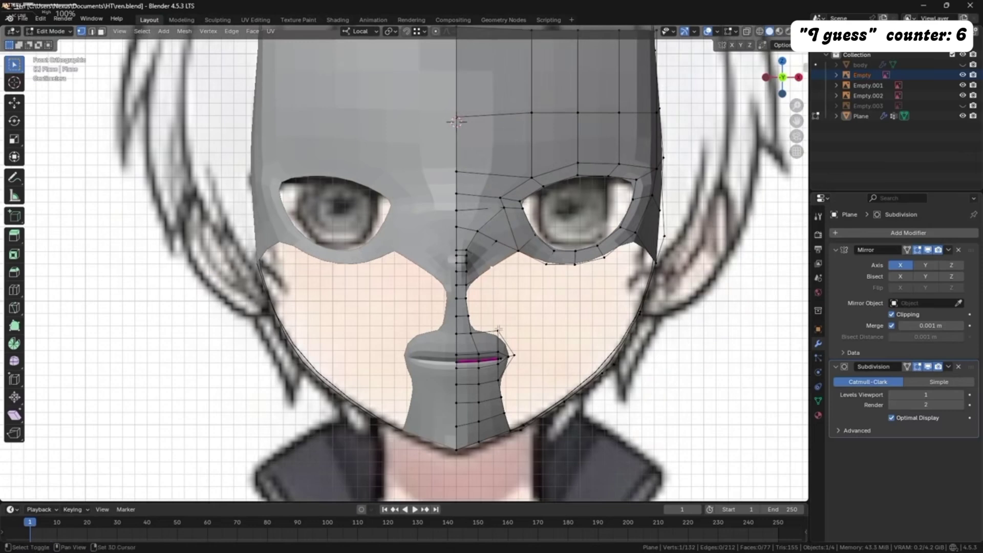
click(500, 306)
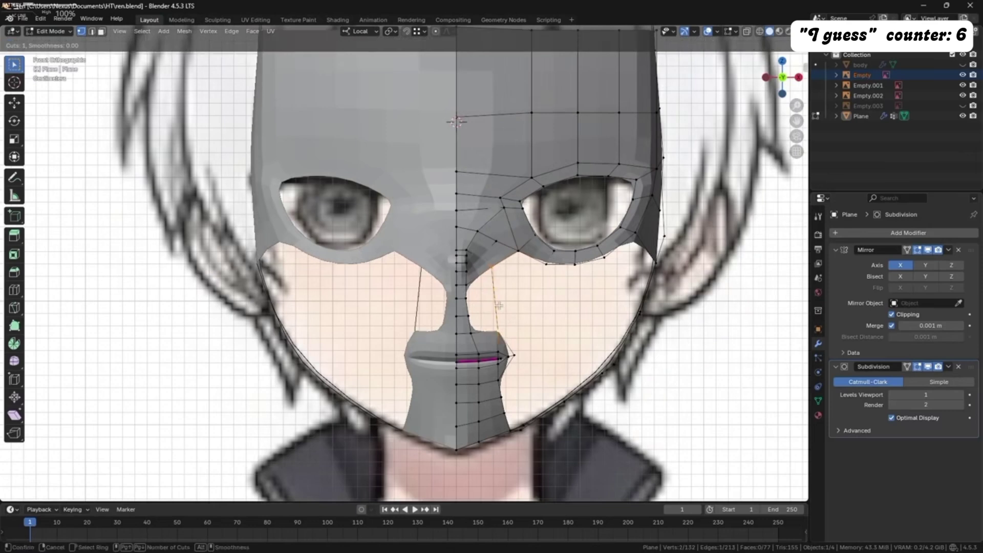
right_click(498, 306)
Fill the three faces between the new side edge and the central strip from nose to upper lip
click(493, 291)
ctrl+click(466, 297)
key(f)
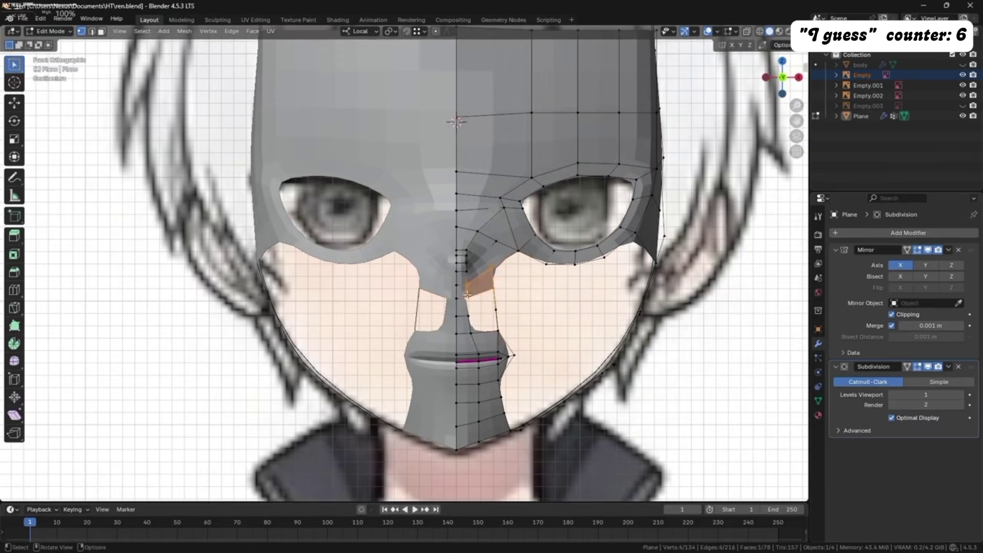
click(466, 298)
shift+click(495, 289)
key(f)
key(f)
Select the outer nose side vertex and move it to refine the nose's profile in the side view
key(KP_3)
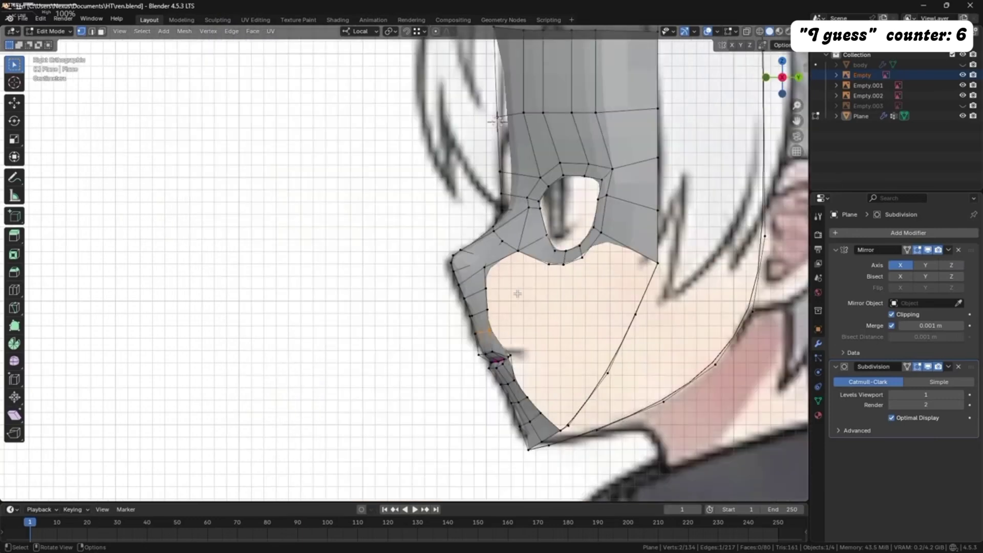
key(c)
drag(484, 261, 481, 267)
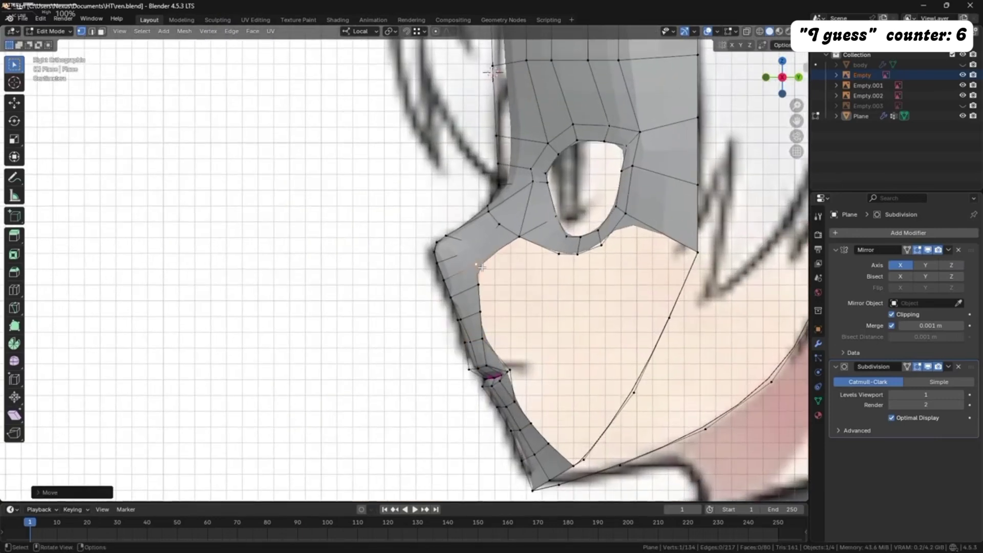
key(KP_1)
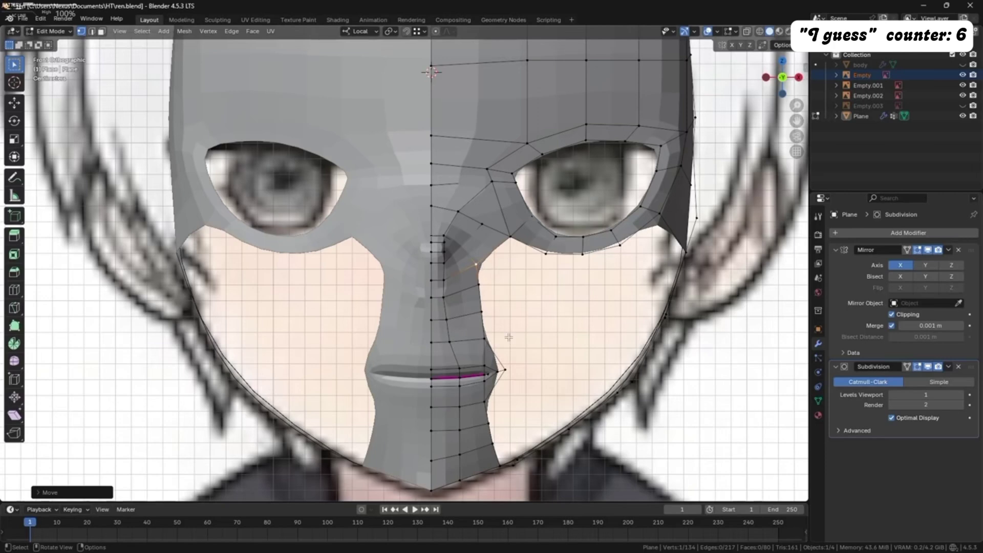
Extrude the mouth corner vertex up and outward and fill the face between it and the strip above the lip
click(505, 369)
key(e)
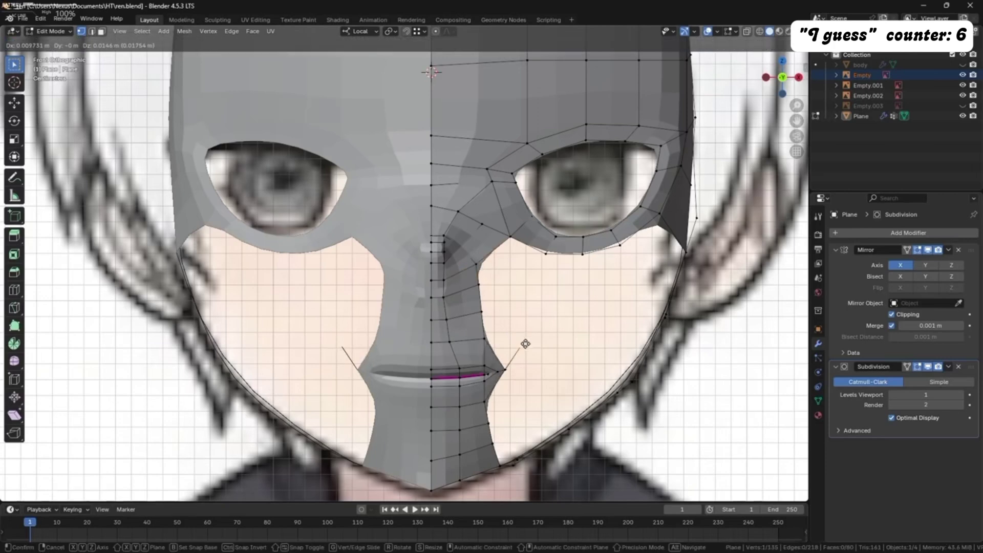
click(525, 343)
ctrl+click(486, 315)
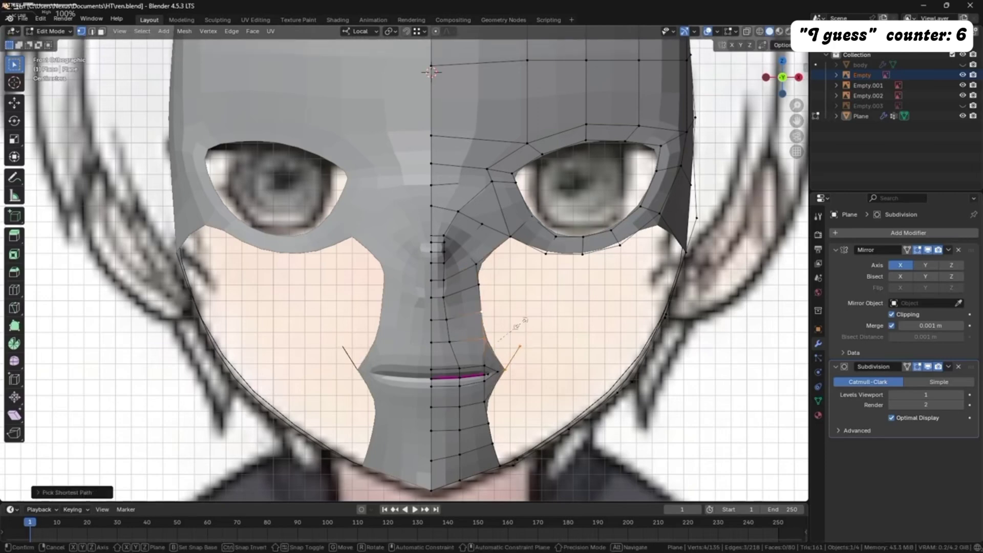
key(f)
Move the new vertex above the mouth corner up and back in the side view
click(525, 344)
key(KP_3)
key(g)
click(546, 332)
key(KP_1)
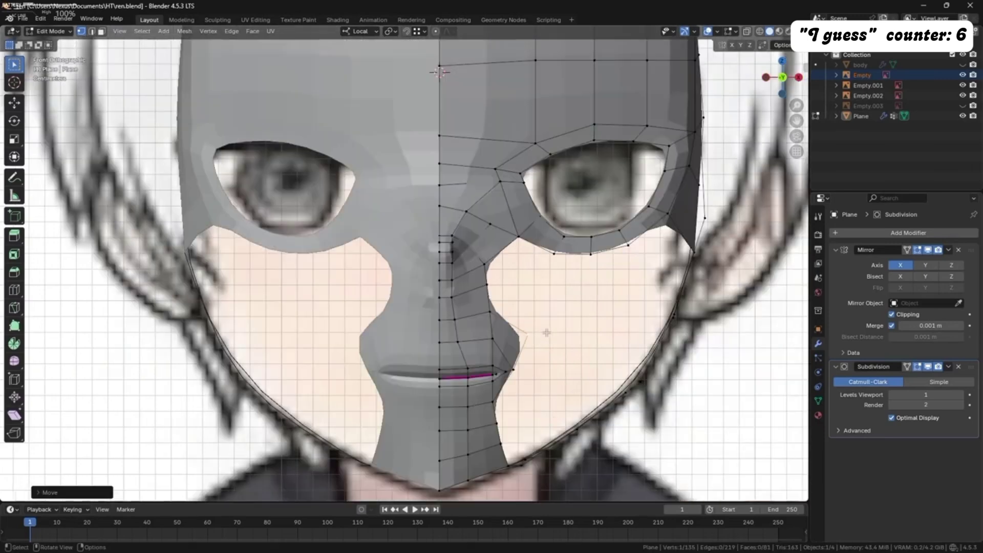
Extrude the chin strip's outer edge below the mouth corner outward, and slide the nearby jaw outline vertex up along the outline
shift+click(495, 403)
key(e)
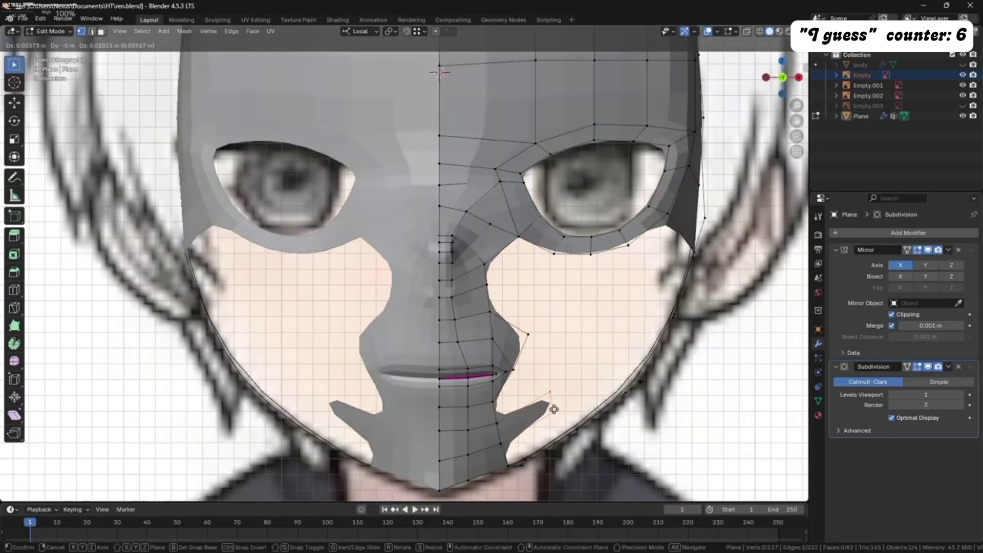
click(553, 408)
key(KP_3)
click(614, 463)
key(g)
key(g)
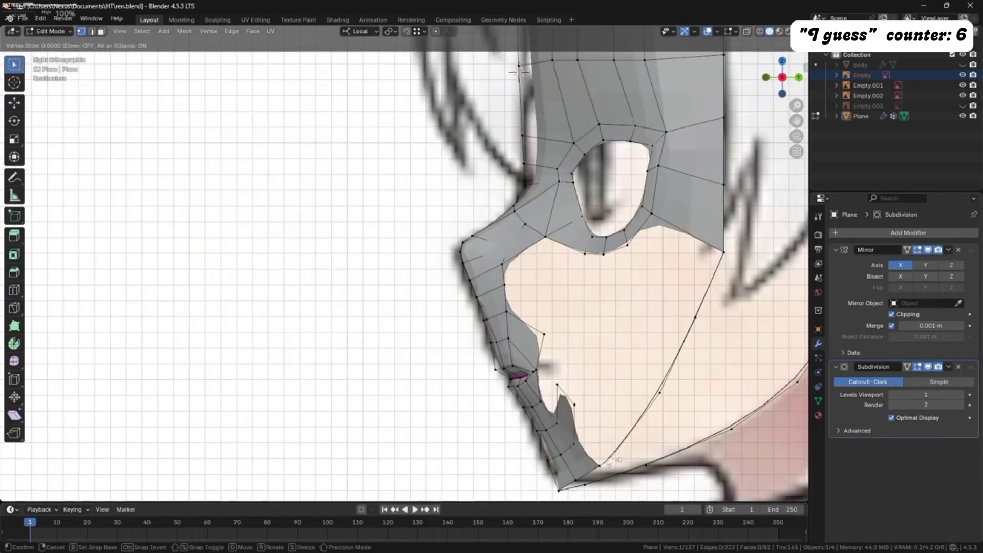
click(639, 441)
Move the extruded edge farther out along the jawline in the front view
key(KP_1)
key(g)
click(622, 378)
key(g)
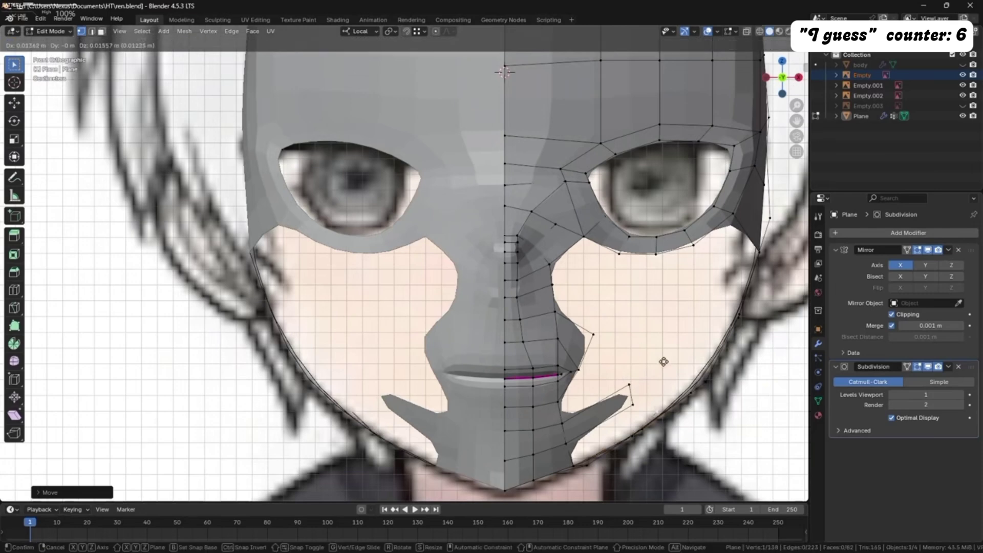
right_click(663, 362)
drag(624, 362, 643, 413)
key(g)
click(680, 366)
Extrude the strip's end edge up along the jaw toward the ear and rotate it to follow the face outline
key(e)
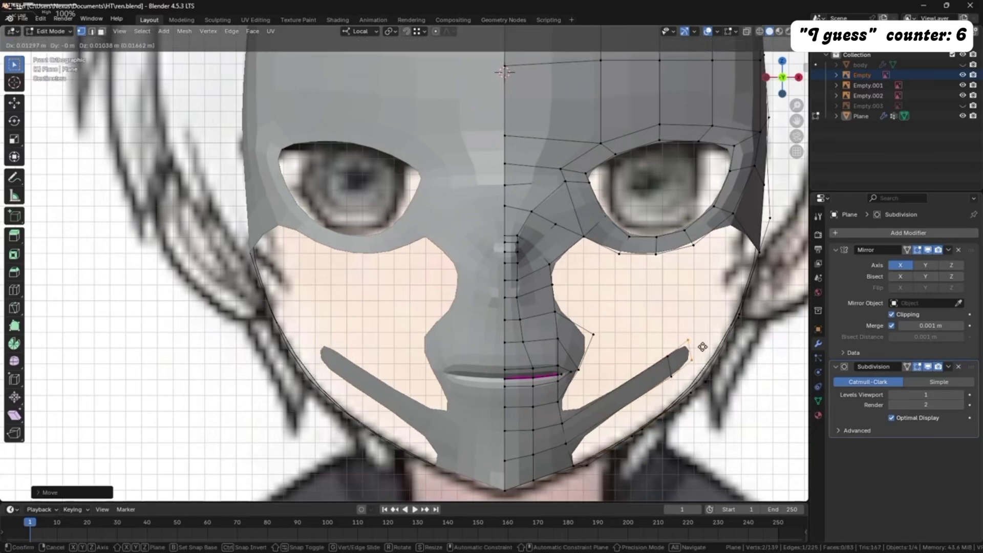
click(737, 307)
key(r)
click(757, 316)
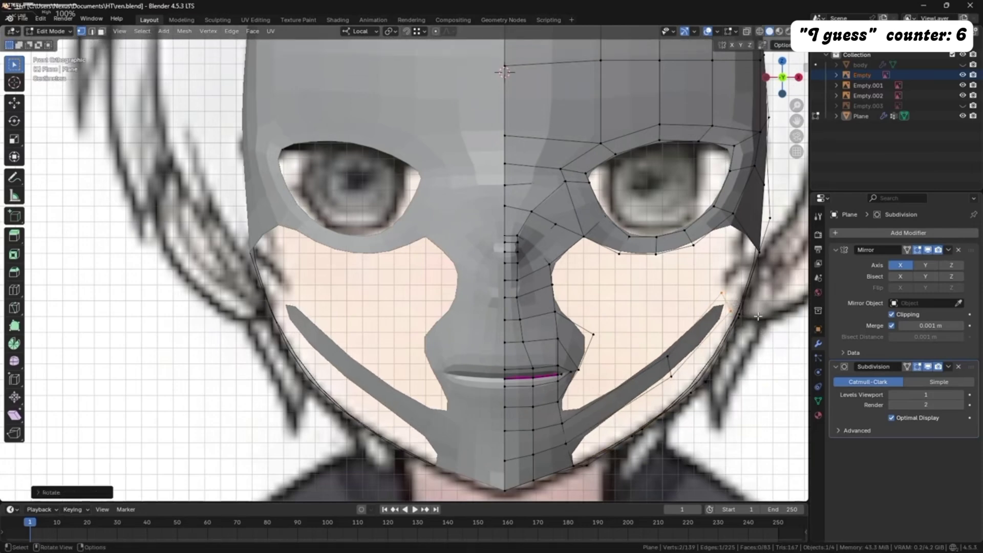
Reposition the jaw strip's two outer cross edges in the side view so the strip runs diagonally up the cheek
key(KP_3)
shift+middle_drag(719, 329, 468, 290)
drag(470, 310, 505, 340)
key(g)
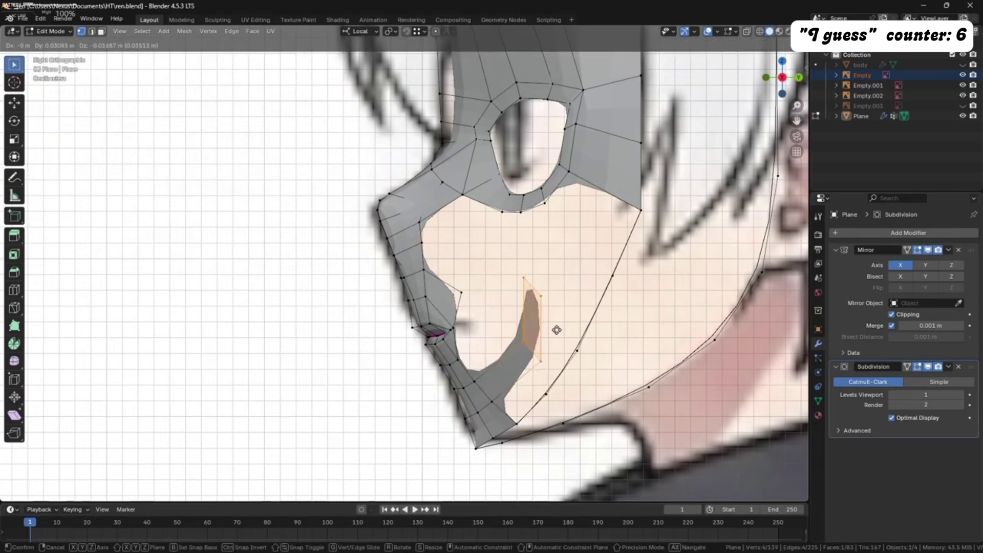
right_click(536, 310)
key(g)
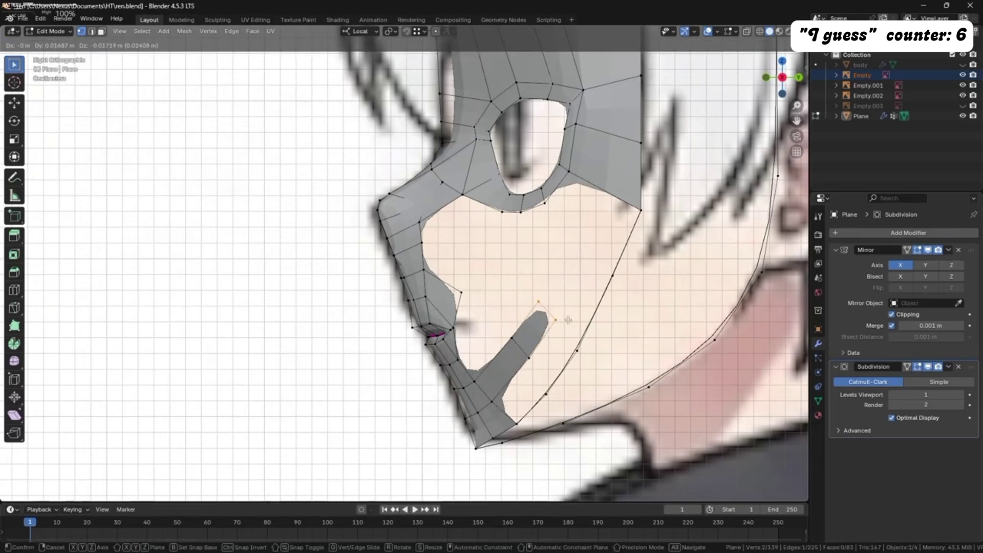
click(572, 319)
Extrude the strip's end edge up and back in the side view, and rotate and move it parallel to the jaw outline
key(e)
click(598, 265)
key(r)
click(659, 247)
key(g)
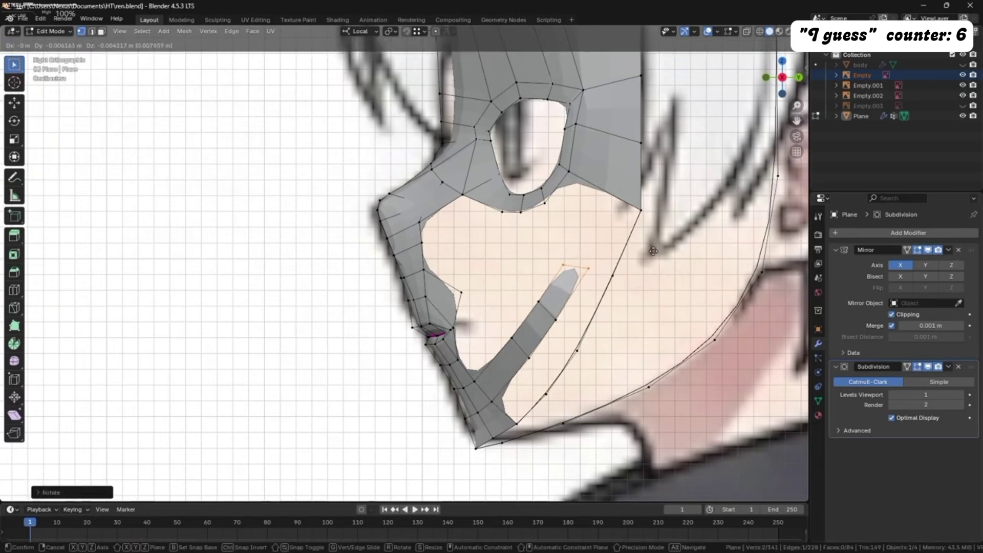
click(610, 241)
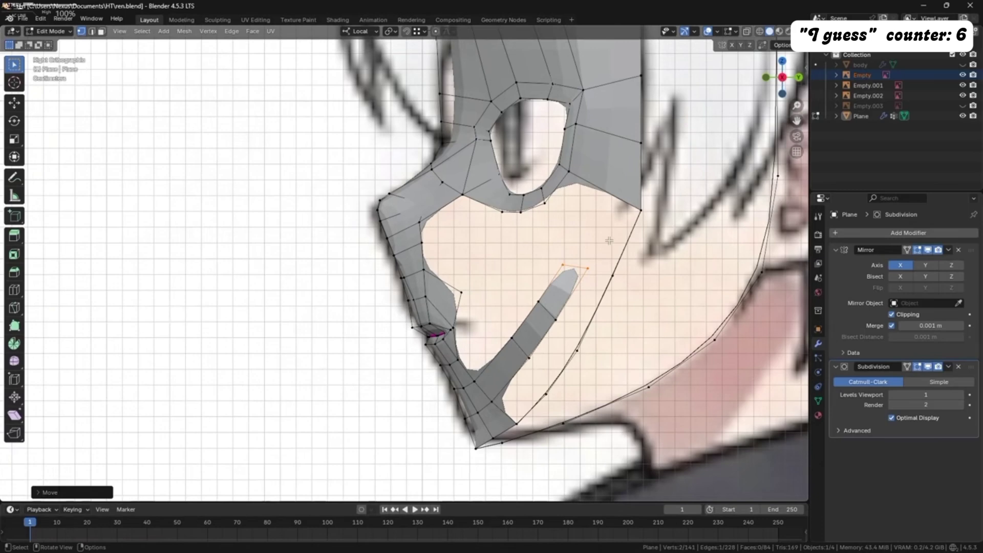
Slide the jaw strip's first cross edge toward the chin
key(KP_1)
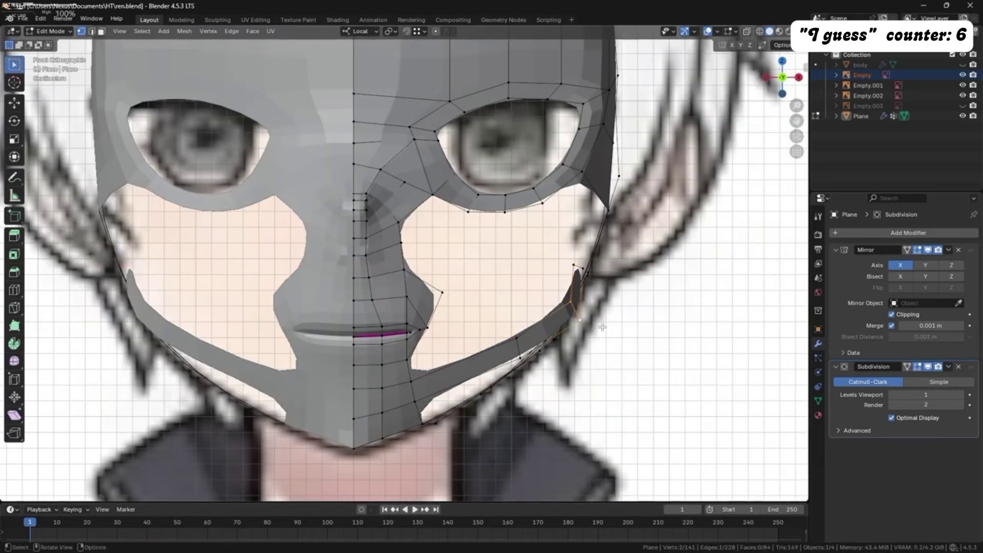
key(KP_3)
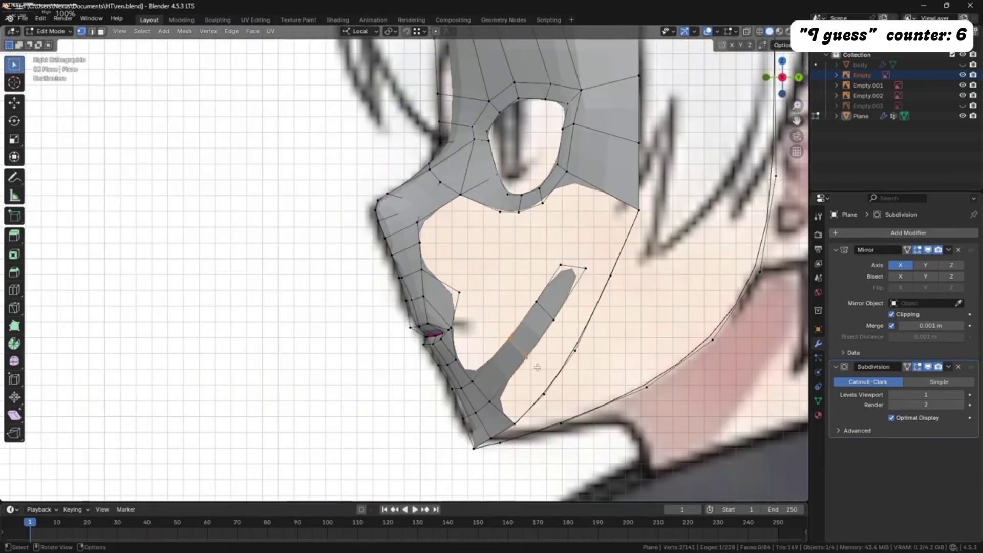
key(g)
key(g)
click(565, 406)
key(KP_1)
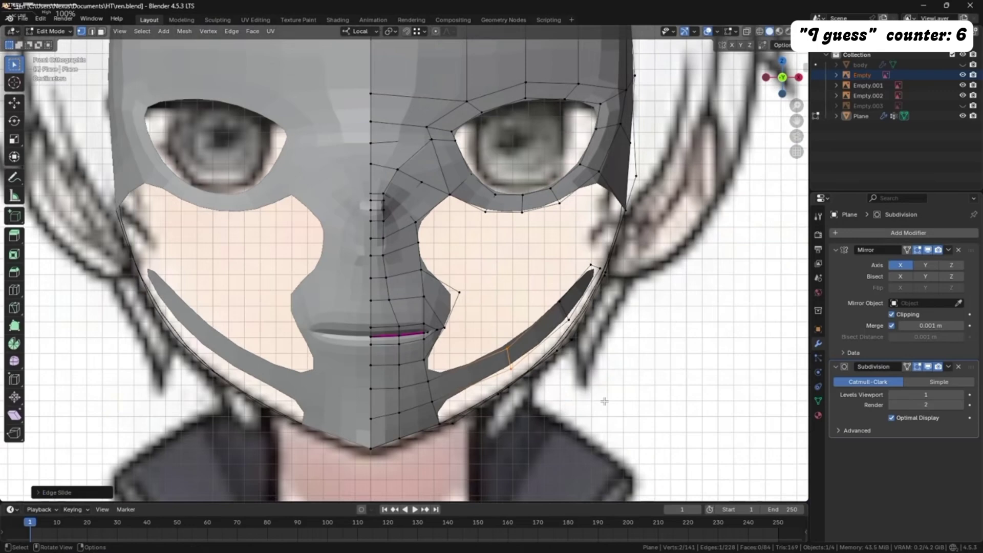
Fill the three faces between the jaw strip and the jaw outline from the chin up to the strip's end
click(511, 373)
key(KP_3)
ctrl+click(538, 394)
key(f)
click(547, 320)
ctrl+click(570, 352)
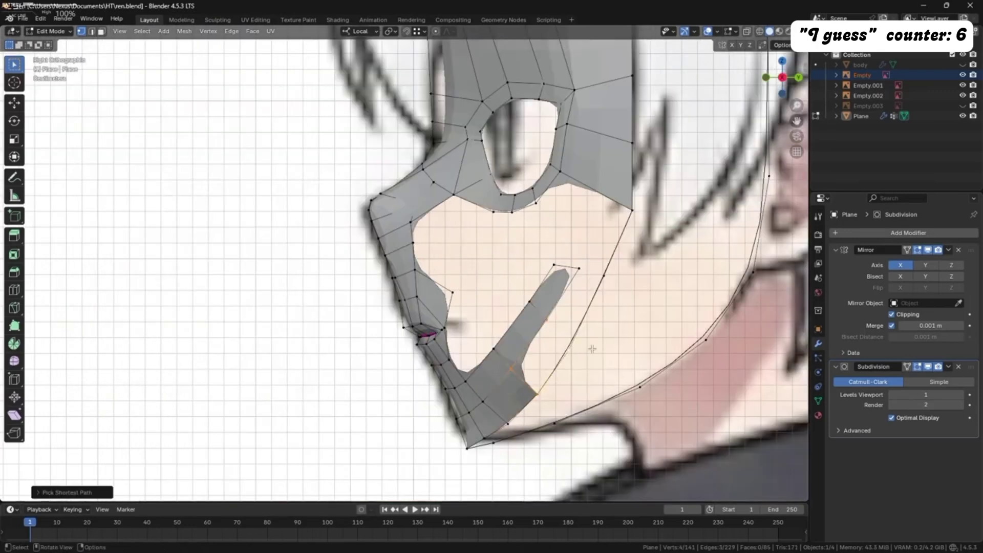
key(f)
click(578, 270)
ctrl+click(598, 280)
key(f)
key(KP_1)
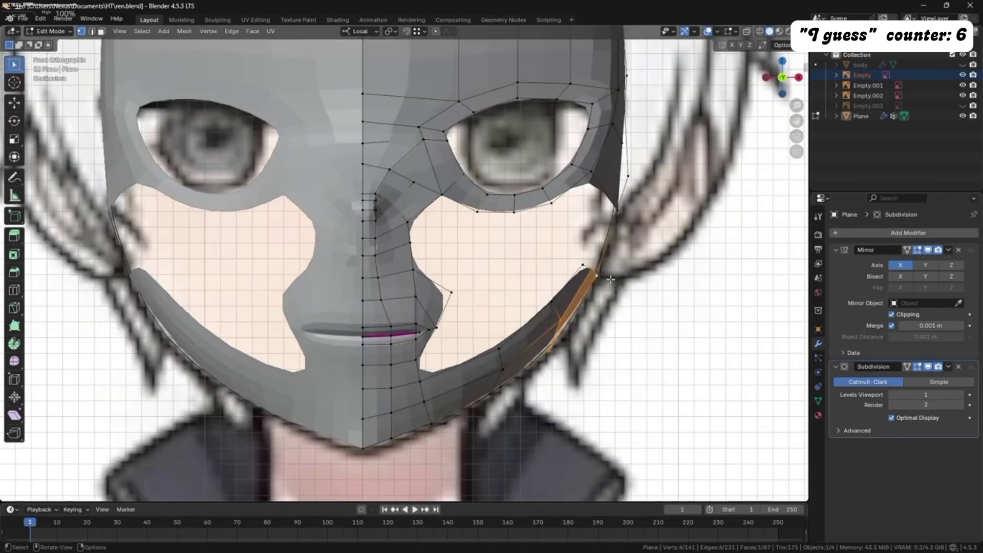
Extrude the inner edge at the jaw strip's upper end toward the eye and adjust it along X in the front view
key(KP_3)
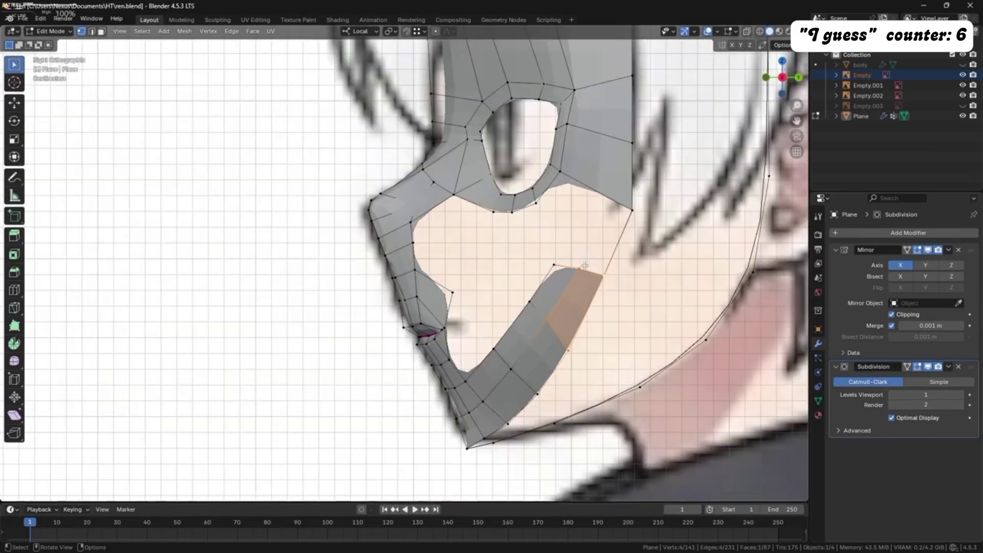
click(566, 265)
key(e)
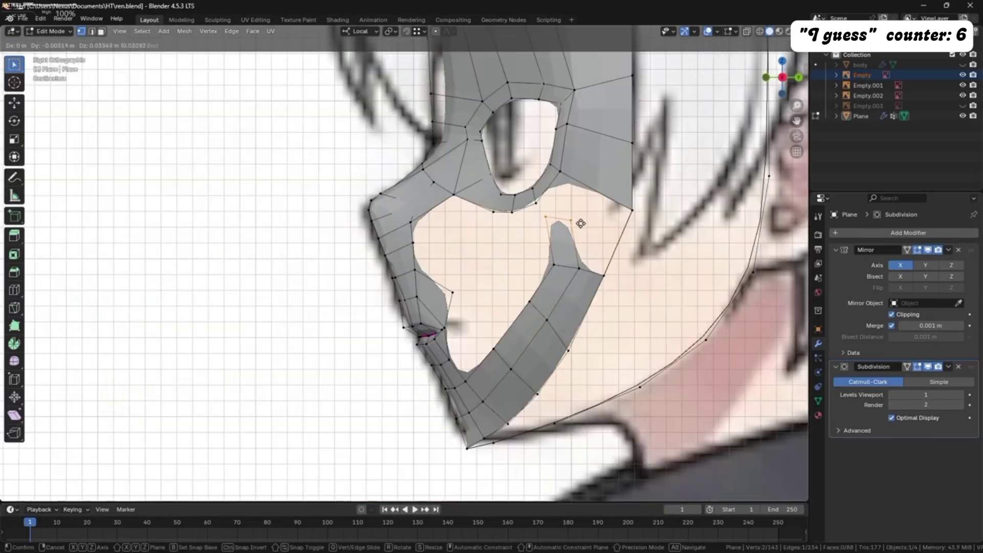
click(581, 224)
key(KP_1)
key(g)
key(x)
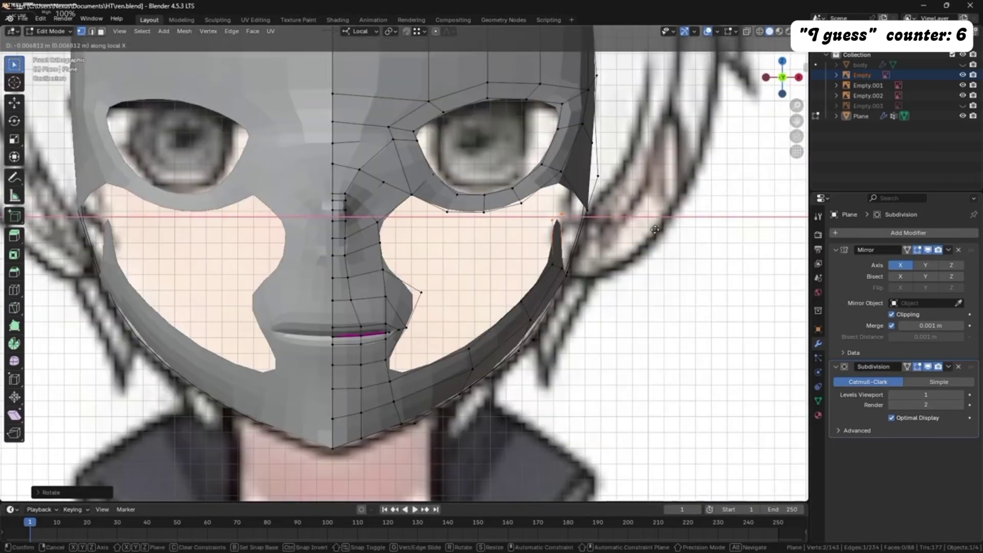
click(646, 220)
Fill the face between the extruded cheek edge and the outer part of the lower eye rim
key(KP_3)
click(522, 204)
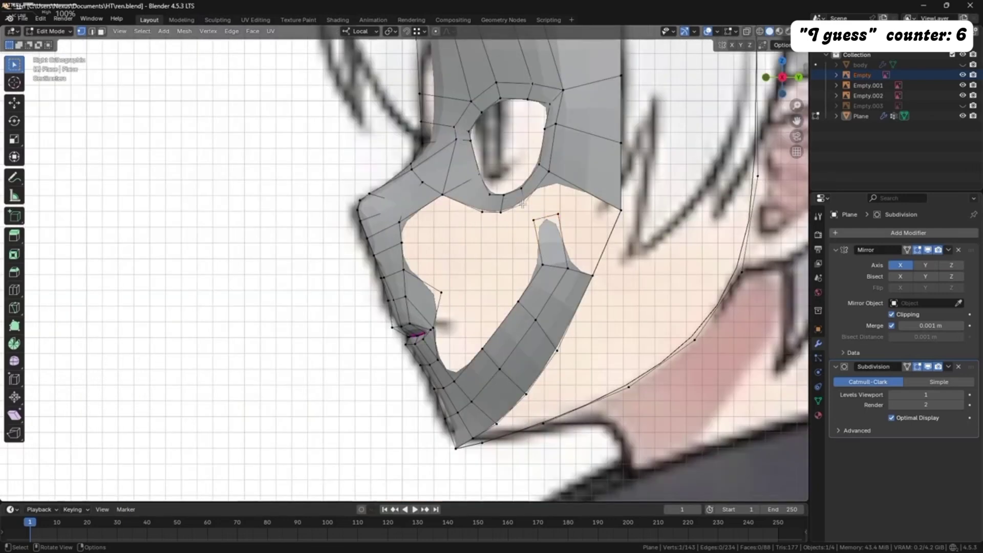
shift+click(525, 203)
key(f)
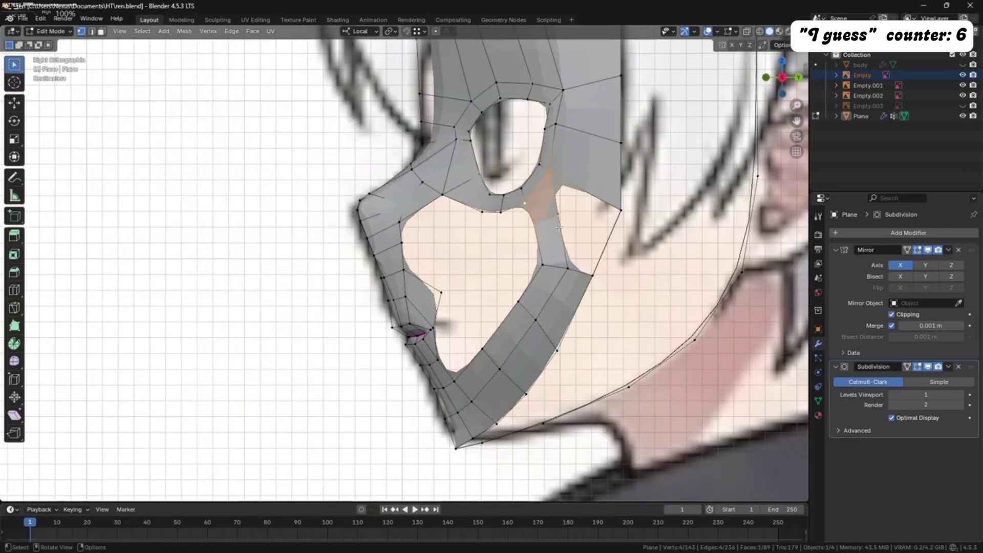
Subdivide the jaw outline edge below the temple and fill the two faces between it and the outer cheek strip
key(ctrl+r)
double_click(610, 237)
click(559, 215)
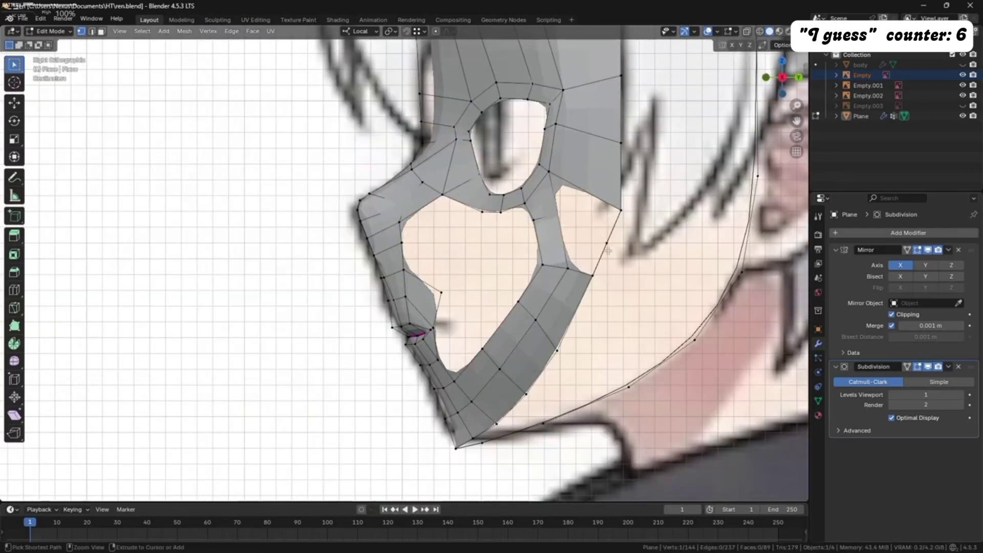
ctrl+click(608, 244)
key(f)
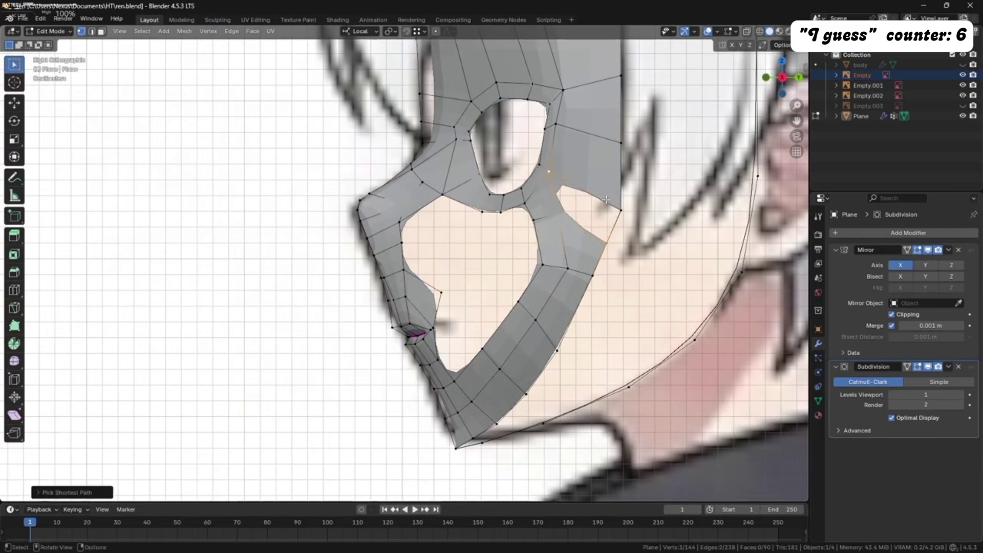
key(f)
Move the outer cheek vertices below the eye along X in the front view to smooth the side of the face
key(KP_1)
key(g)
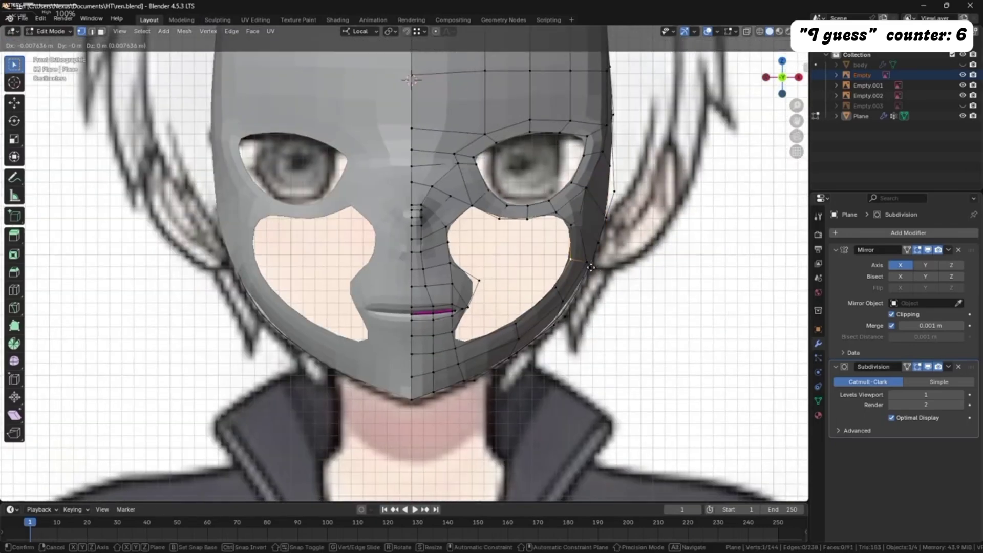
key(x)
click(582, 260)
click(576, 226)
key(g)
key(x)
click(619, 234)
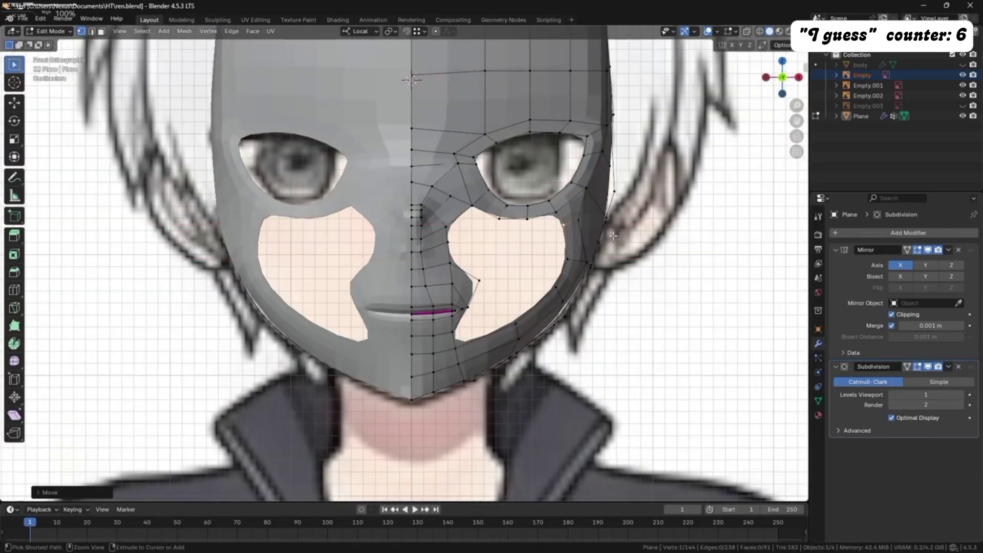
Add a centered loop cut across the jaw strip between the chin and its first cross edge
scroll(613, 235, down, 2)
scroll(530, 278, up, 3)
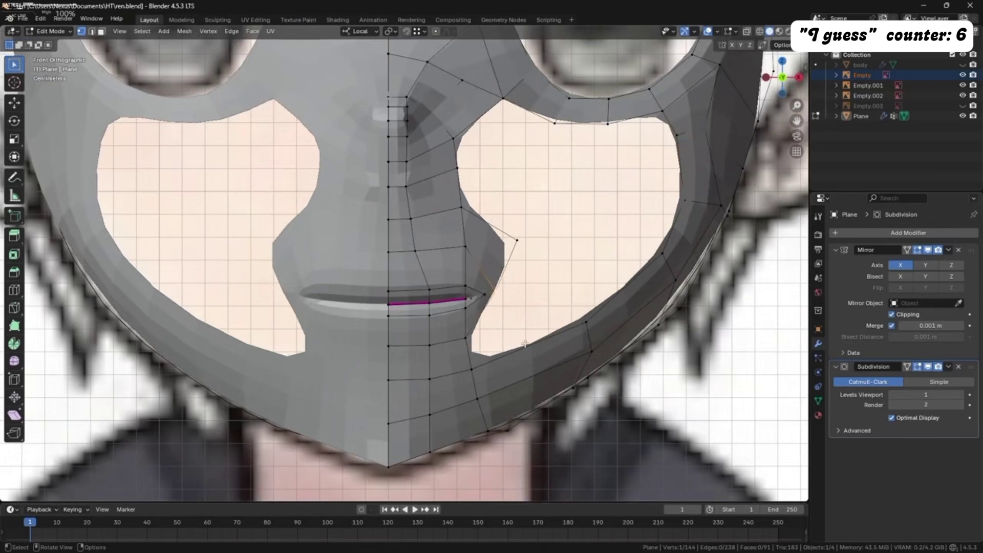
middle_drag(530, 278, 553, 360)
key(ctrl+r)
click(587, 387)
right_click(588, 388)
Fill the two faces between the mouth corner and the jaw strip
click(555, 346)
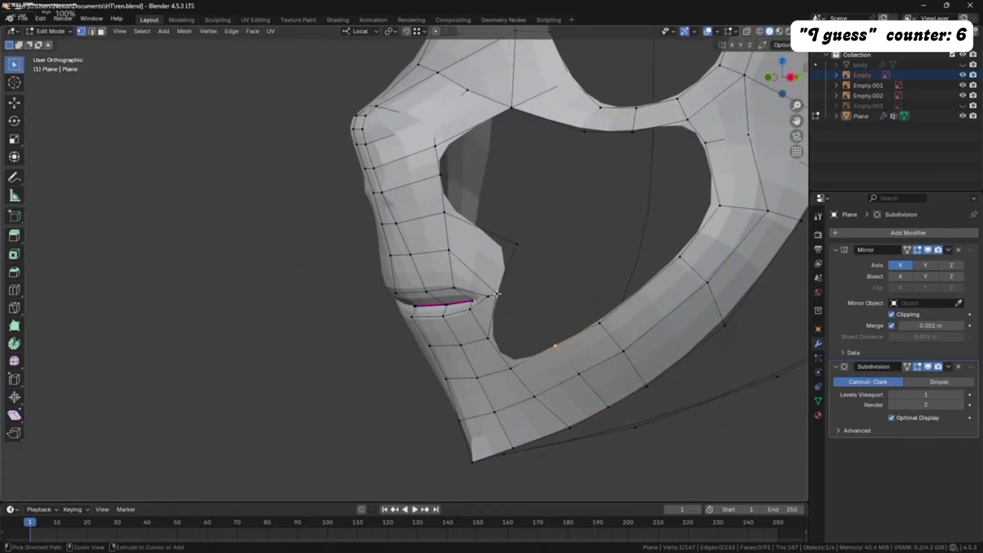
ctrl+click(498, 295)
key(f)
click(599, 323)
ctrl+click(522, 249)
key(f)
Connect the vertex above the mouth corner and the jaw strip vertex to the lower eye rim with two edges
key(KP_1)
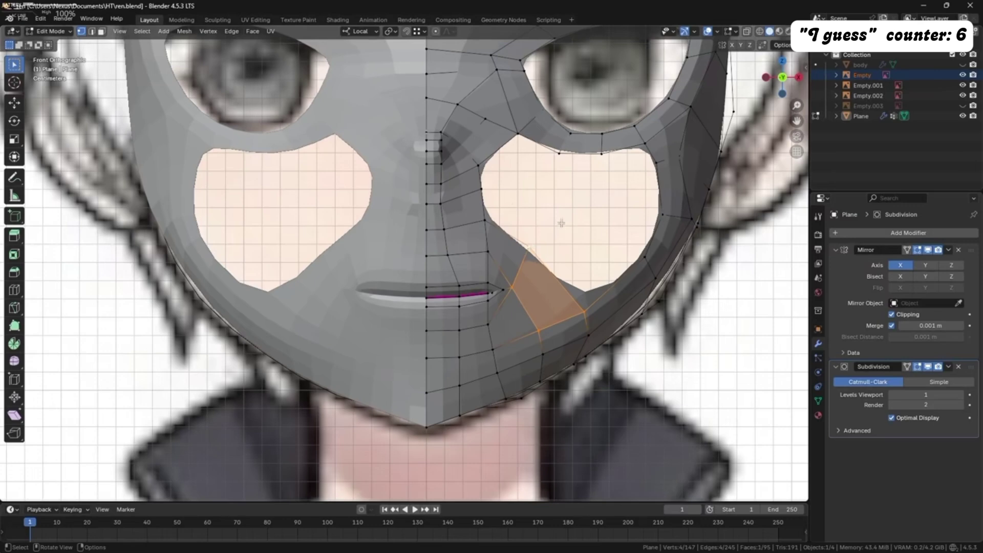
click(534, 250)
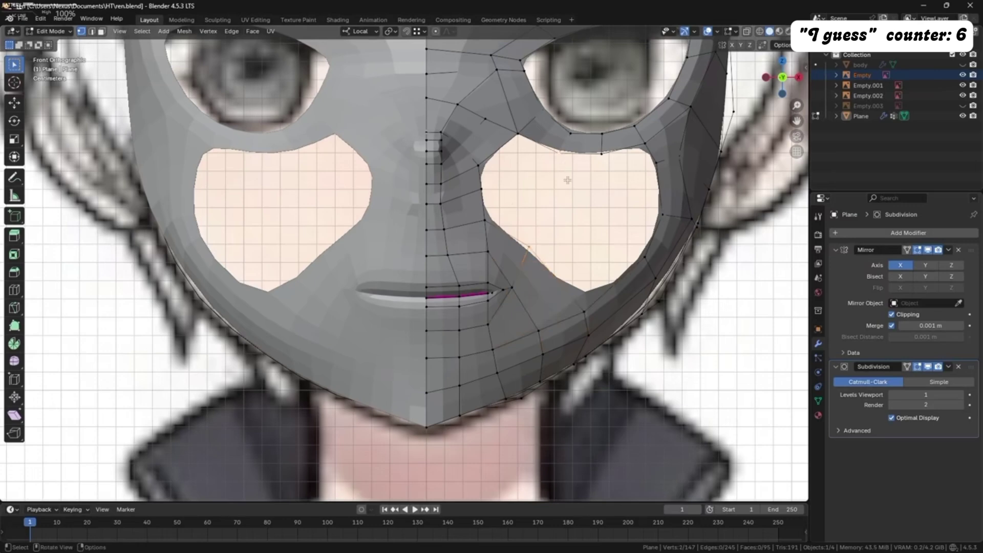
key(f)
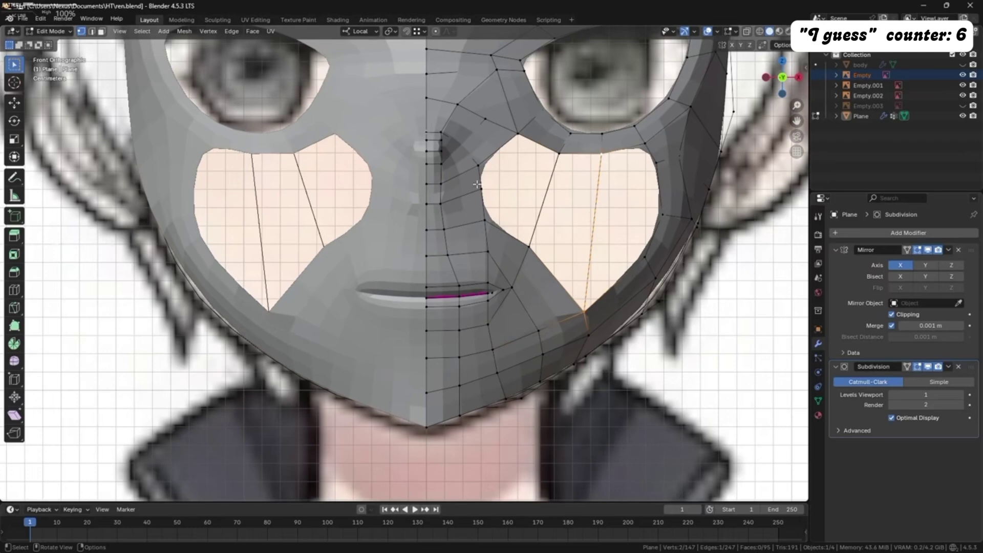
Divide both new cheek edges with three cuts and fill the faces between them
key(ctrl+r)
click(562, 203)
key(ctrl+z)
key(ctrl+r)
click(591, 202)
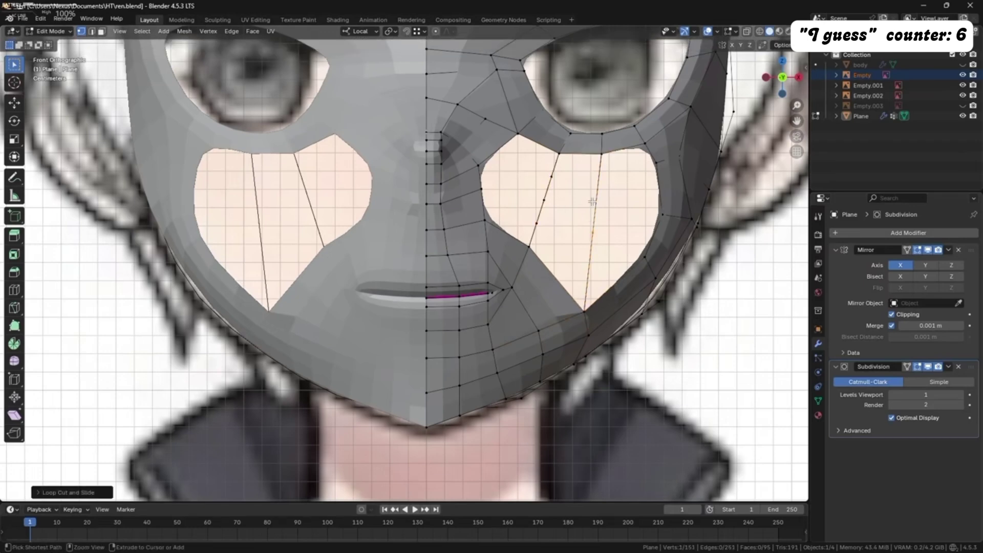
key(ctrl+z)
key(f)
key(ctrl+r)
scroll(566, 212, up, 2)
click(565, 213)
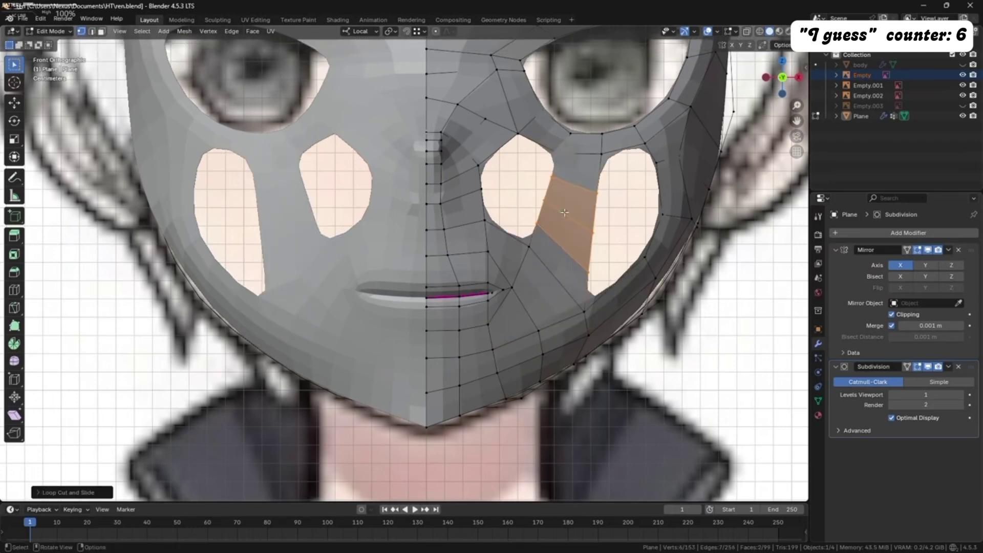
Fill the top face of the inner cheek hole between the nose side and the lower eye rim
click(552, 173)
shift+click(556, 151)
key(alt+z)
key(alt+z)
key(f)
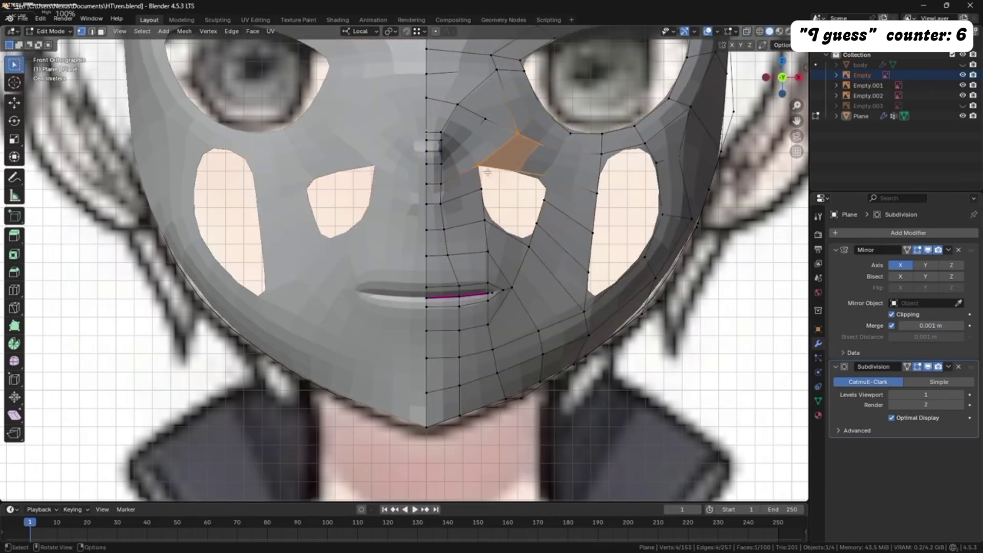
Fill the next face down in the inner cheek hole, undoing the extra fills
click(480, 170)
key(KP_3)
key(f)
key(f)
key(f)
key(ctrl+z)
key(ctrl+z)
Dissolve the lowest cross edge of the cheek band and fill the rest of the inner cheek hole
key(KP_1)
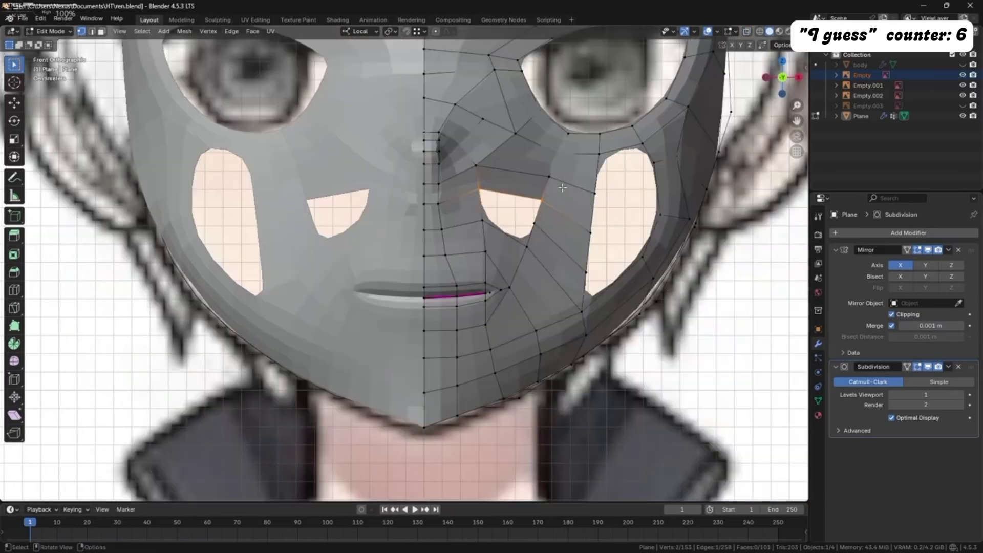
key(x)
click(587, 327)
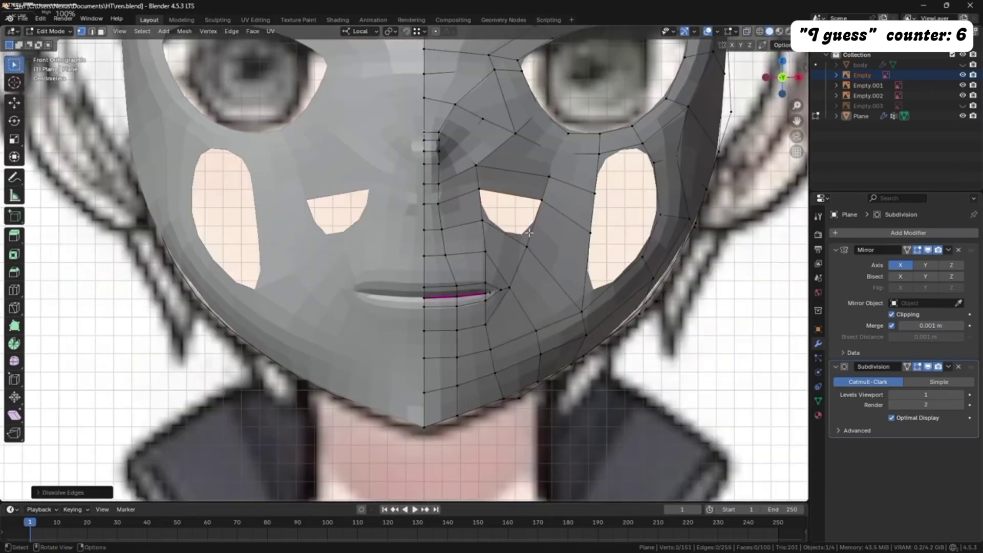
alt+click(531, 234)
key(f)
Fill the top face of the outer cheek hole below the eye's outer corner
click(598, 196)
shift+click(601, 154)
shift+click(643, 145)
shift+click(654, 163)
key(f)
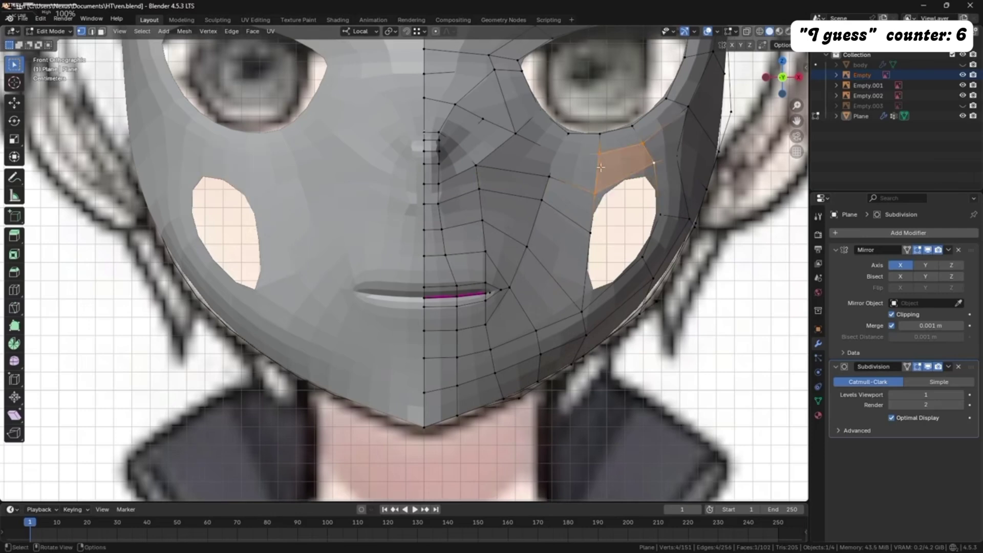
Fill the remaining faces of the outer cheek hole down to the jaw strip
click(654, 164)
shift+click(597, 194)
key(f)
key(f)
scroll(720, 269, down, 5)
key(KP_3)
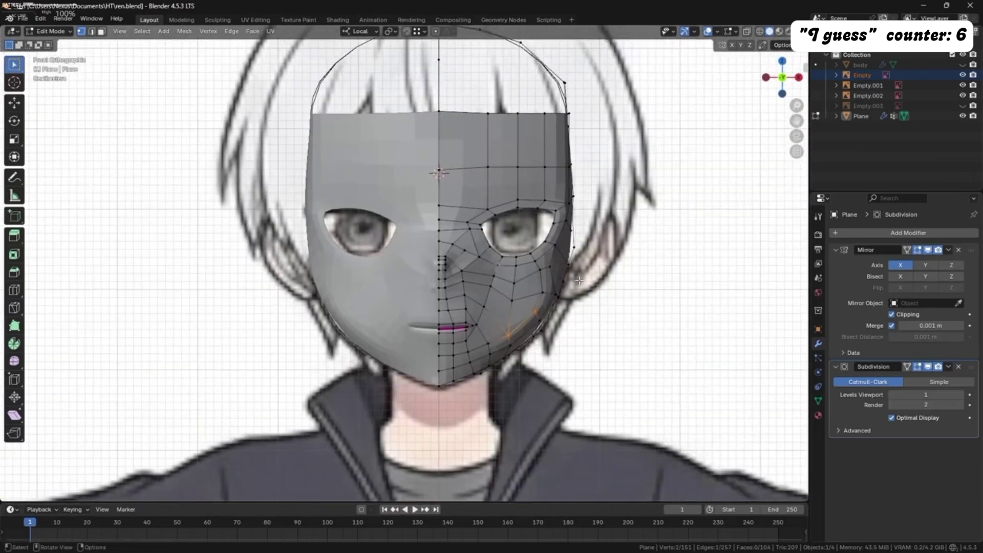
In Sculpt Mode, set the Grab brush radius to 104 px and nudge the profile between nose and mouth in side view
scroll(638, 256, up, 4)
key(q)
key(ctrl+Tab)
scroll(573, 274, up, 2)
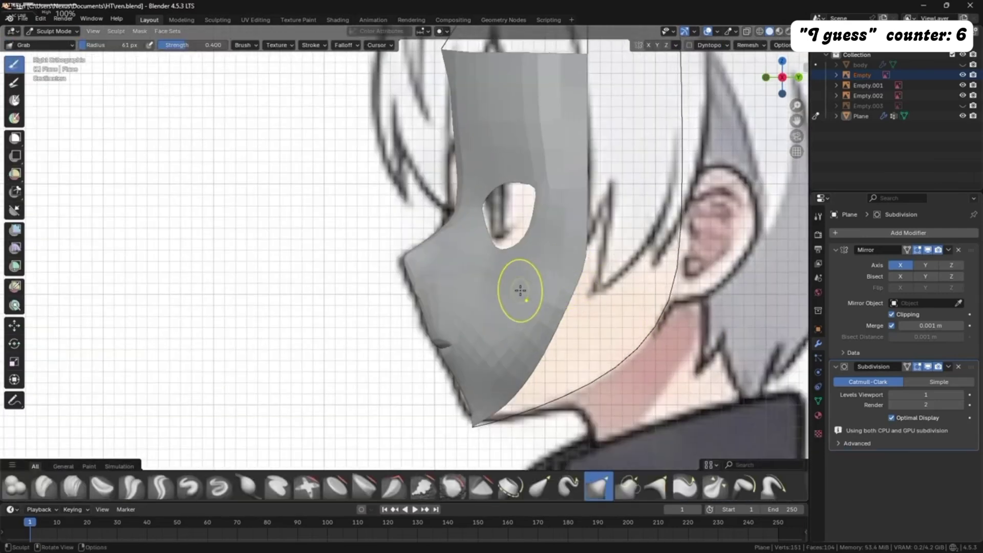
key(f)
click(542, 294)
drag(457, 300, 454, 300)
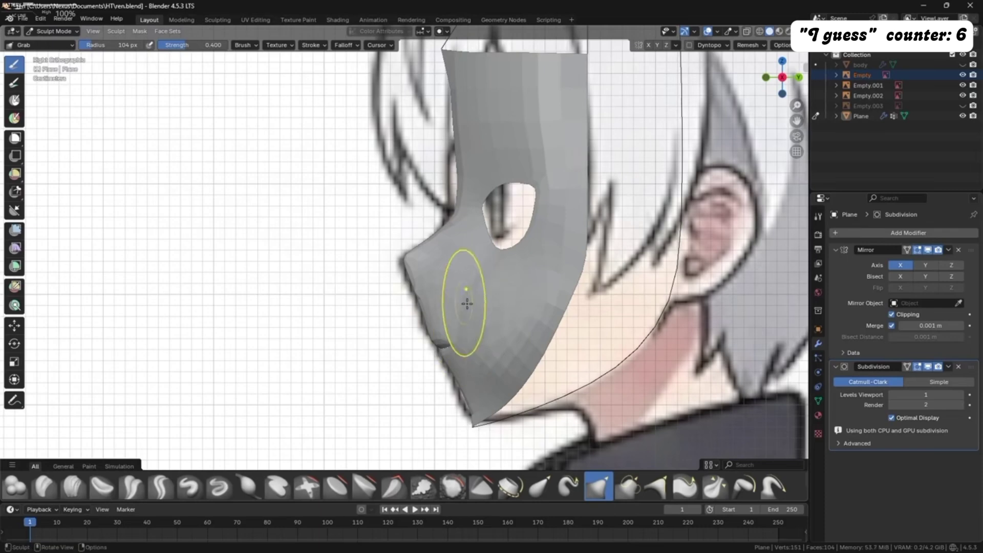
drag(455, 333, 455, 333)
Pull the eye's outer corner slightly down and inward with the Grab brush in front view
key(KP_1)
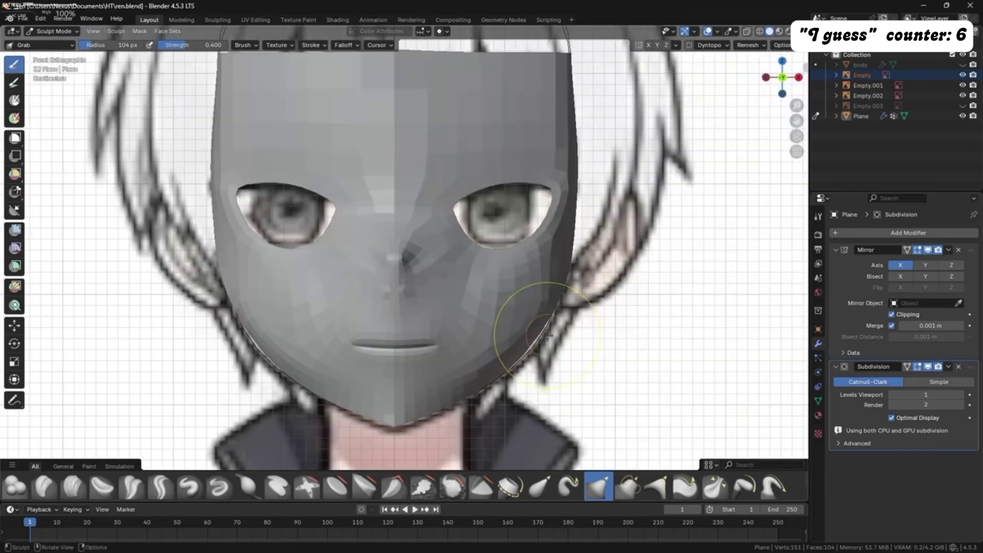
drag(555, 176, 547, 193)
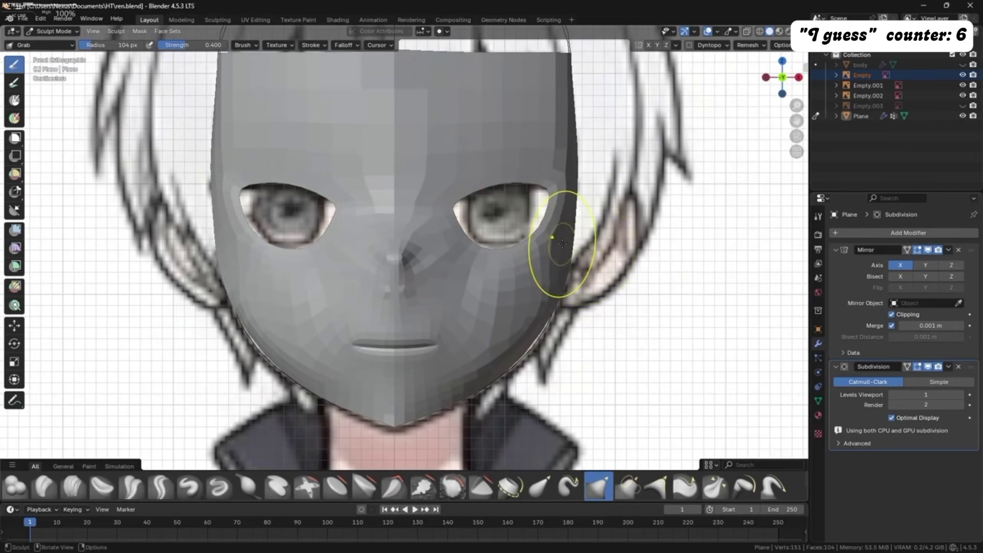
key(KP_6)
key(KP_4)
scroll(578, 240, down, 3)
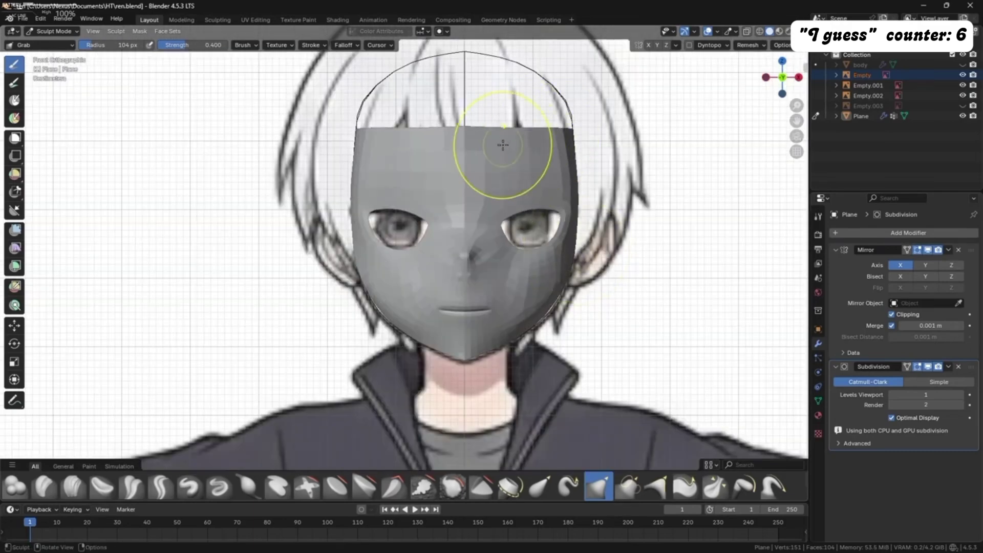
Switch to Edit Mode, select the vertex just below the nose, try sliding it along its edge and undo the slide
key(KP_4)
key(KP_4)
key(KP_4)
key(KP_4)
key(KP_4)
key(KP_1)
key(KP_6)
key(KP_6)
scroll(476, 276, up, 9)
key(ctrl+Tab)
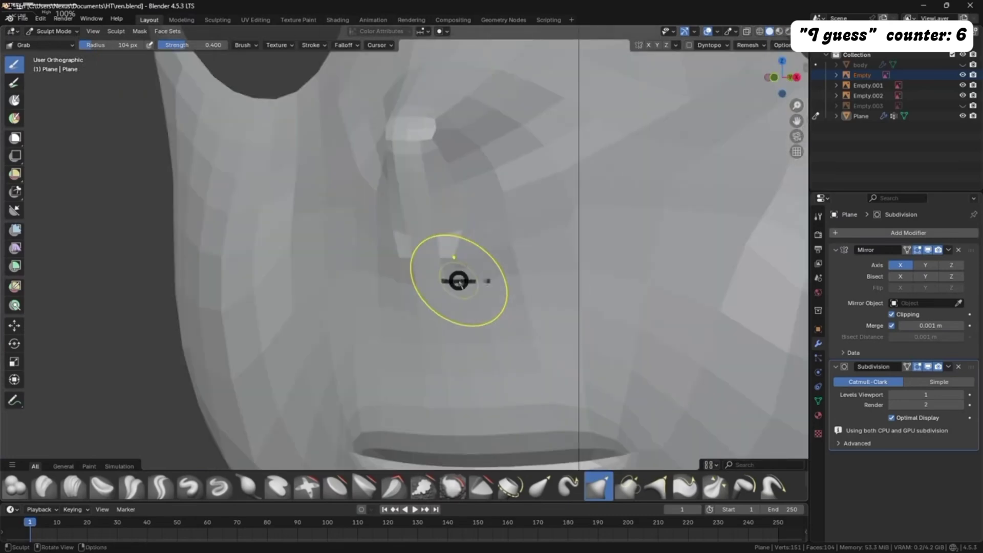
click(522, 280)
click(457, 256)
key(g)
key(g)
click(475, 250)
key(ctrl+z)
Move the selected vertex below the nose along Y and slide it along its edge in front view
key(KP_6)
key(KP_6)
key(KP_6)
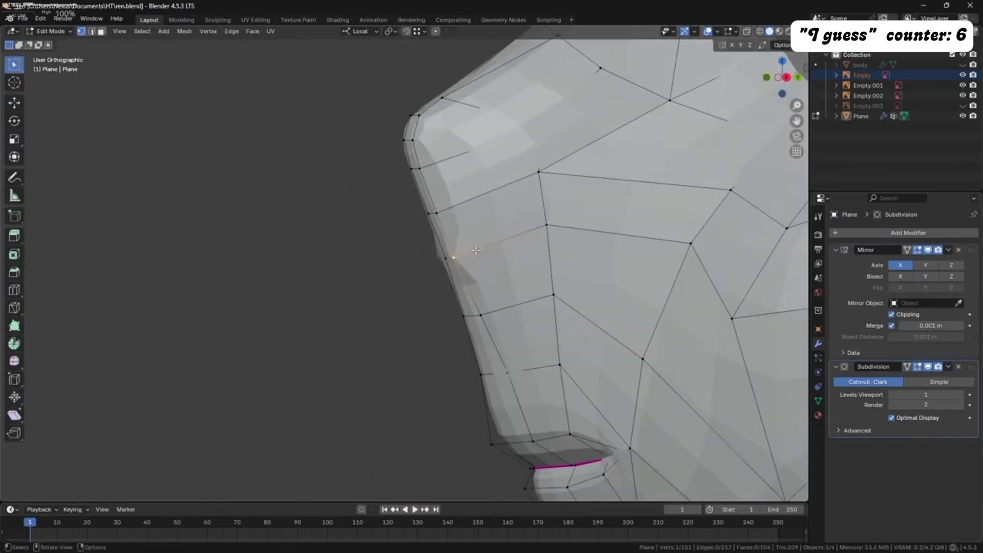
key(g)
key(y)
click(484, 250)
key(KP_1)
key(g)
key(g)
click(483, 252)
Return to Sculpt Mode and push the profile between nose and upper lip inward with the Grab brush in side view
scroll(483, 253, down, 7)
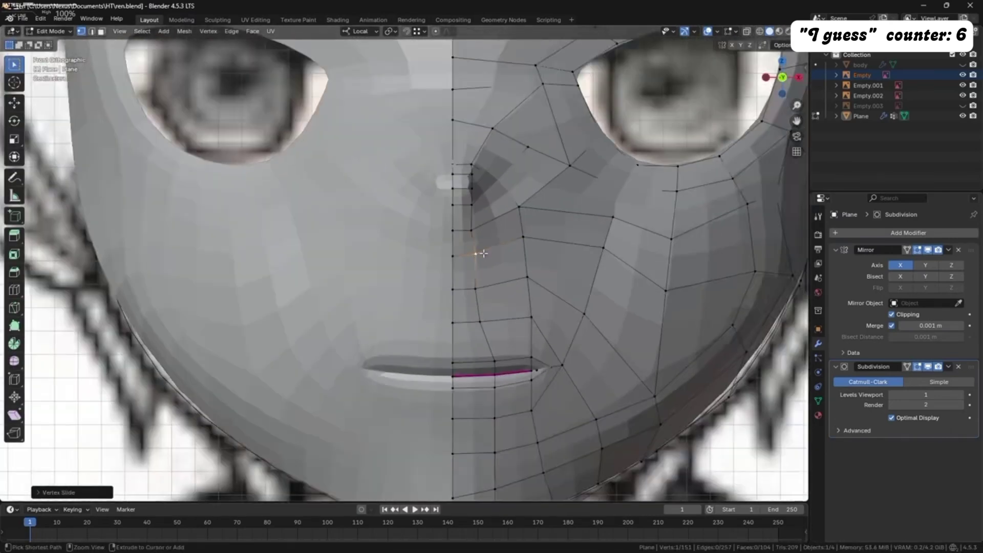
key(KP_6)
key(KP_6)
key(KP_6)
key(KP_6)
key(KP_6)
key(KP_6)
key(KP_4)
key(ctrl+Tab)
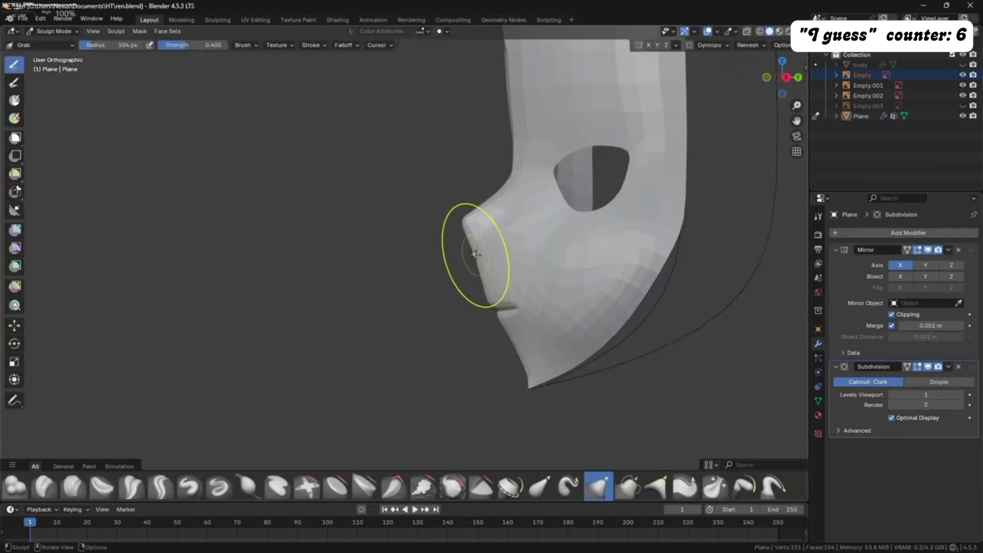
key(KP_3)
scroll(478, 257, up, 5)
key(ctrl+z)
key(f)
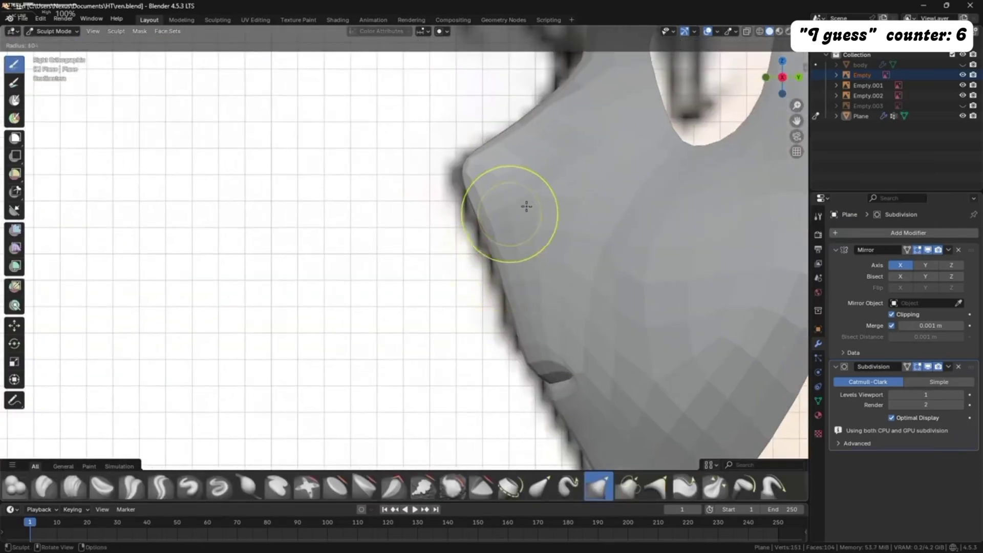
click(529, 206)
drag(492, 239, 513, 235)
key(ctrl+z)
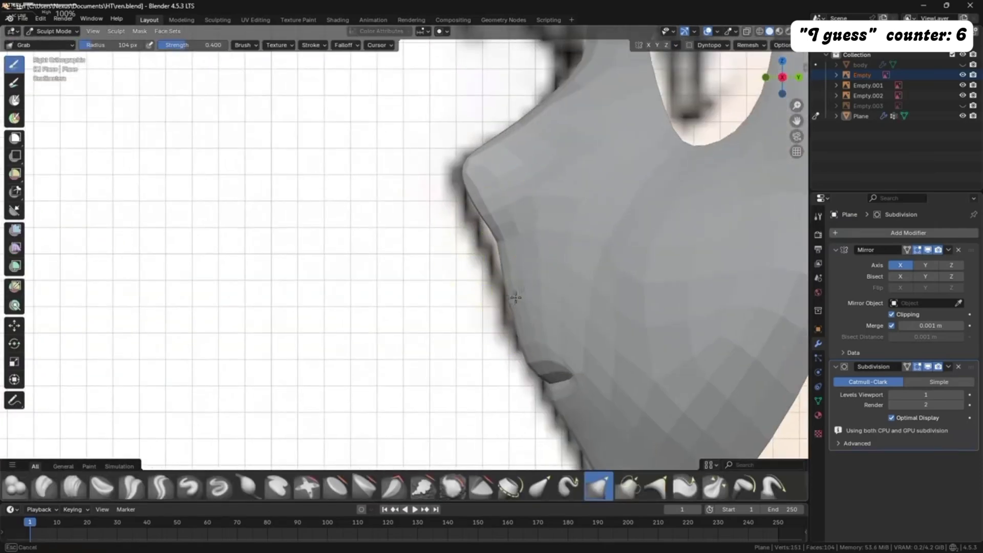
Enlarge the Grab brush to 165 px and pull the chin profile forward to the side reference outline
shift+middle_drag(538, 291, 363, 163)
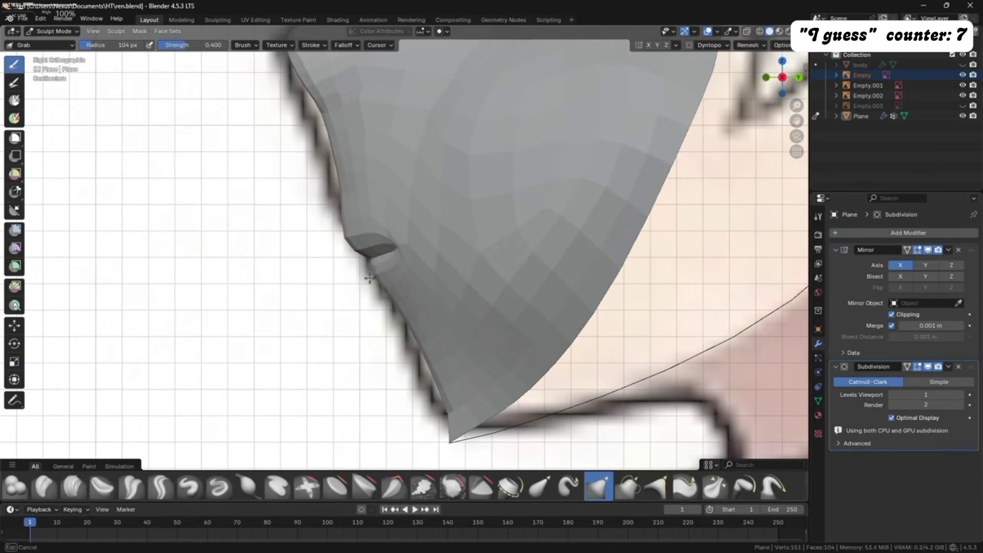
key(f)
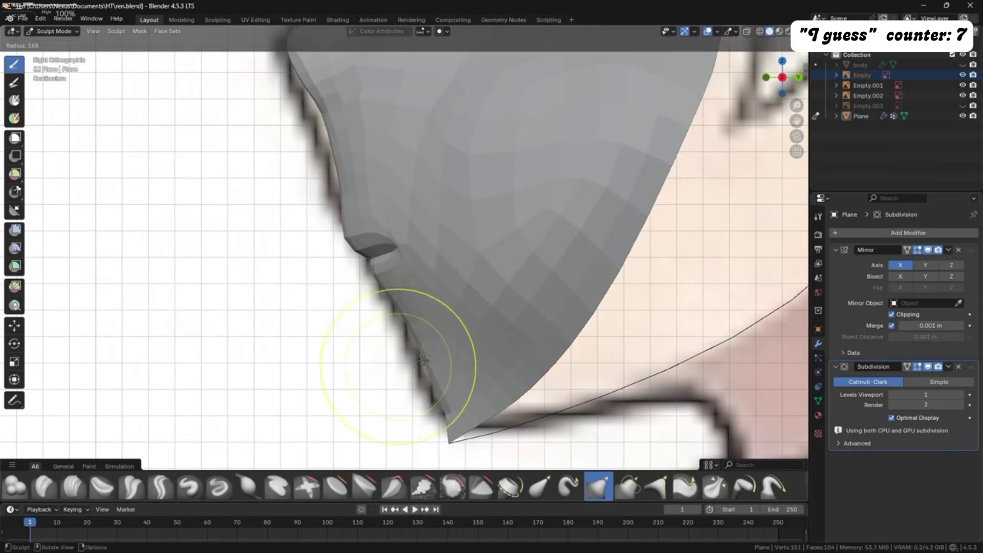
click(429, 341)
scroll(421, 406, up, 1)
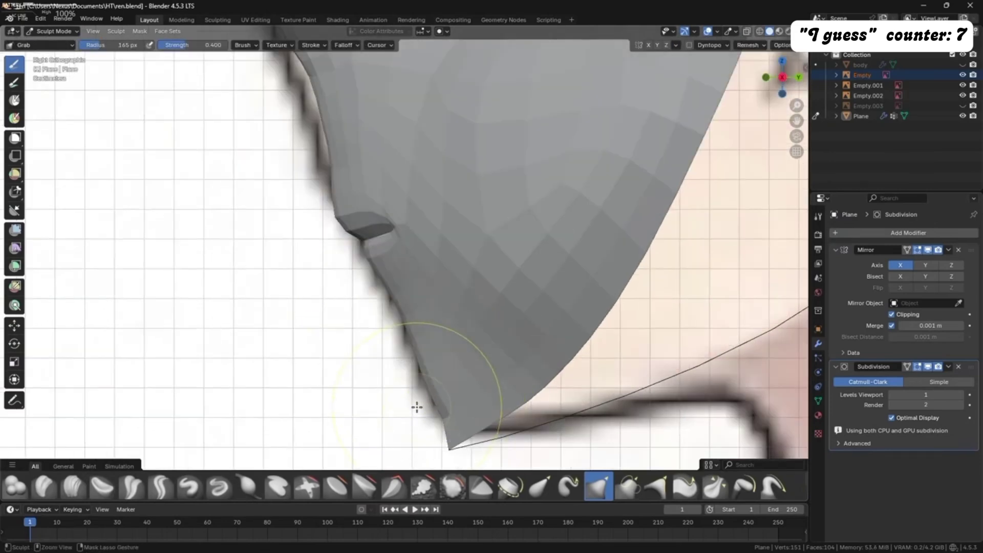
Reduce the Grab brush radius to 82 px for the lip area and save the file
key(f)
click(348, 240)
scroll(352, 231, up, 3)
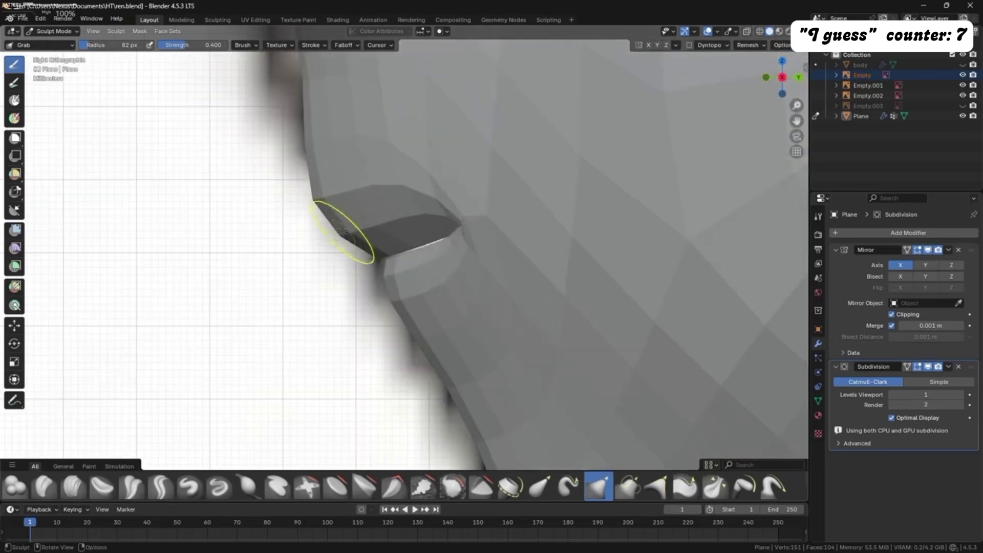
scroll(348, 238, down, 3)
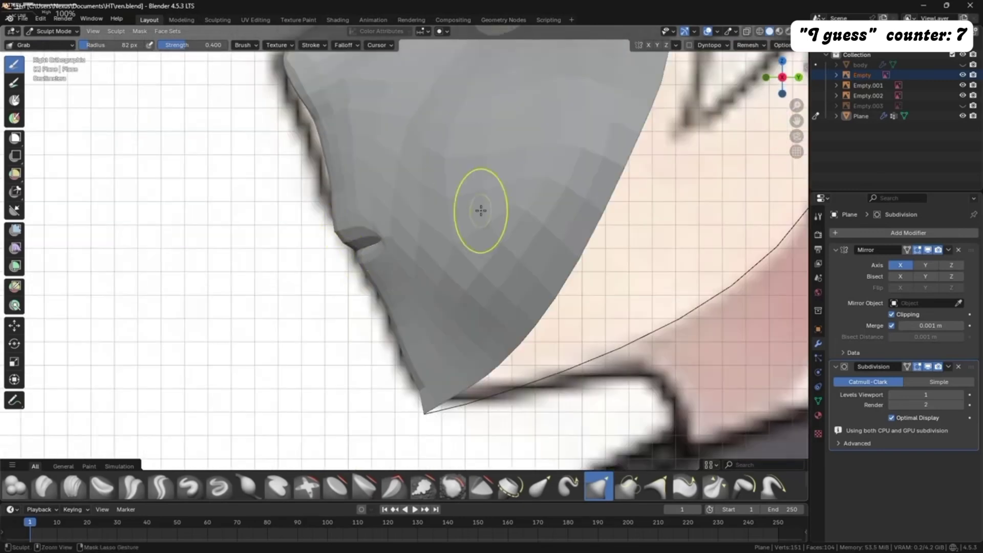
mouse_move(481, 211)
ctrl+middle_down()
mouse_move(544, 109)
mouse_move(459, 208)
ctrl+middle_up()
key(ctrl+s)
Examine the sculpted face and mouth profile from front, three-quarter and side views against the references
key(KP_1)
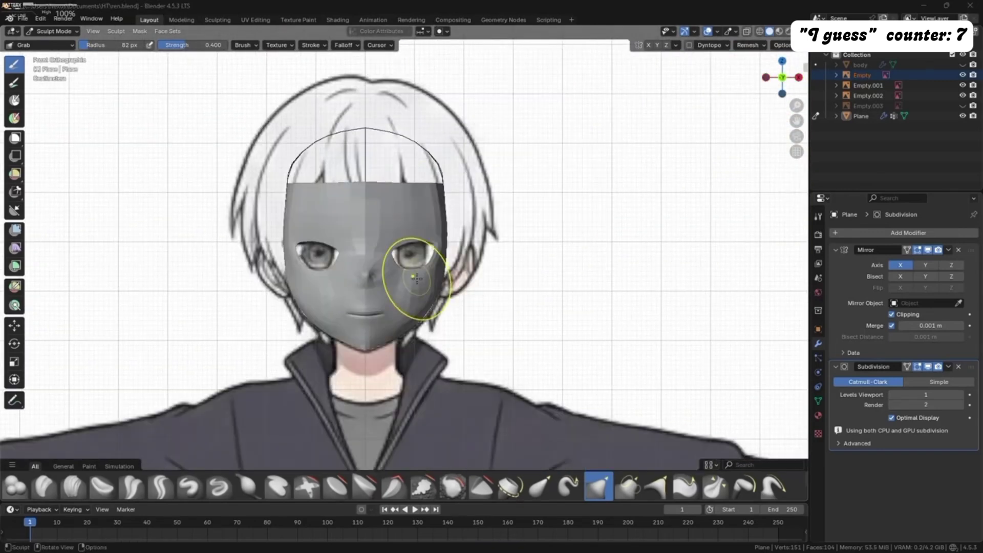
scroll(416, 278, up, 3)
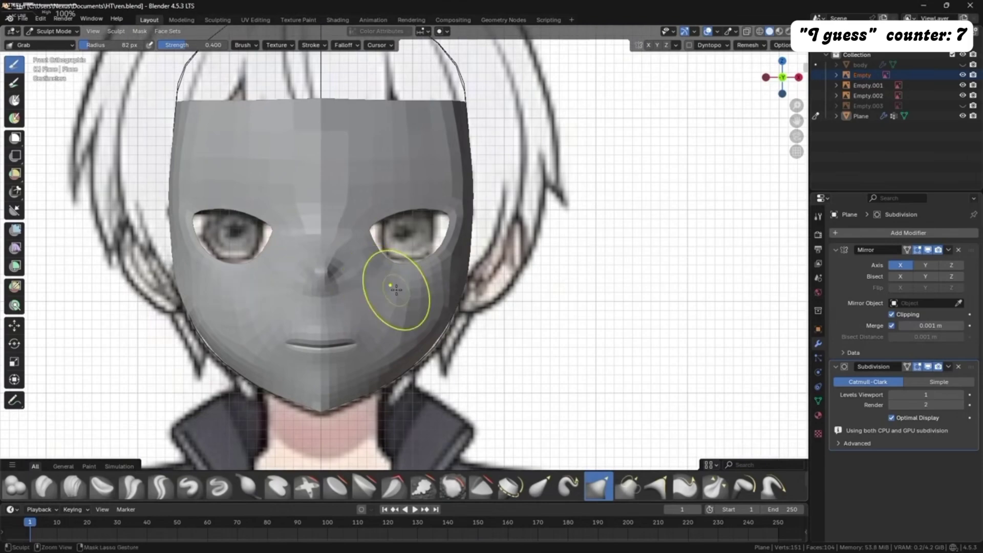
key(KP_3)
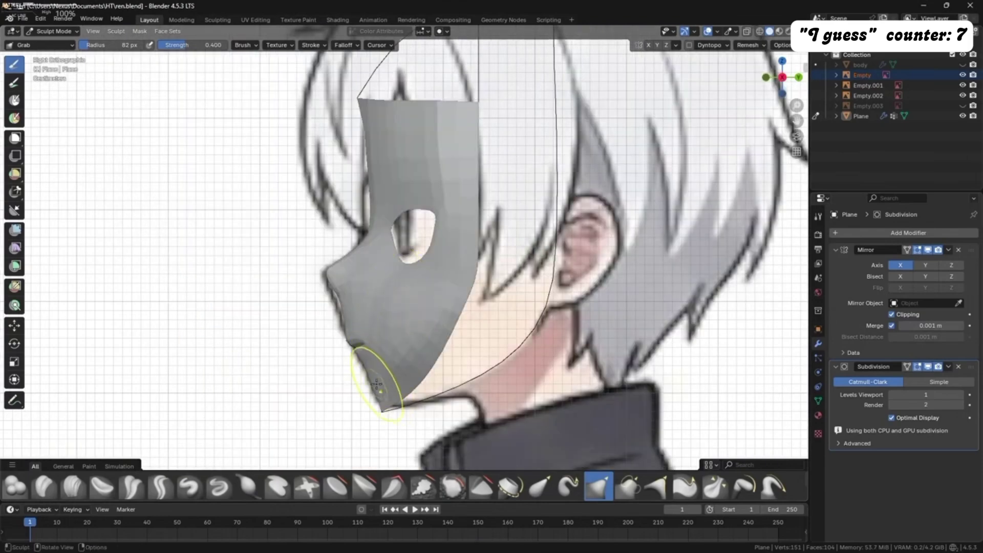
key(KP_1)
middle_drag(373, 318, 377, 364)
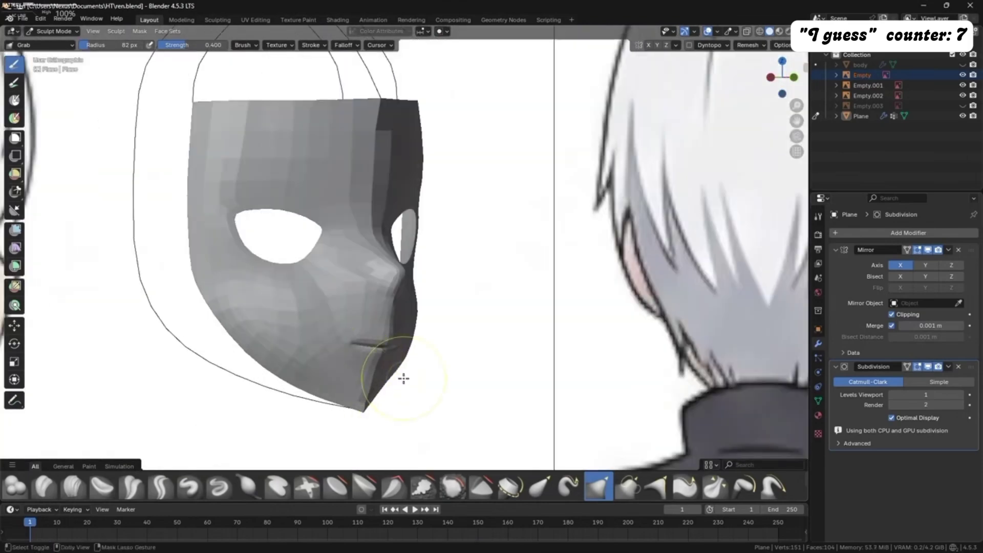
key(KP_3)
scroll(386, 344, up, 8)
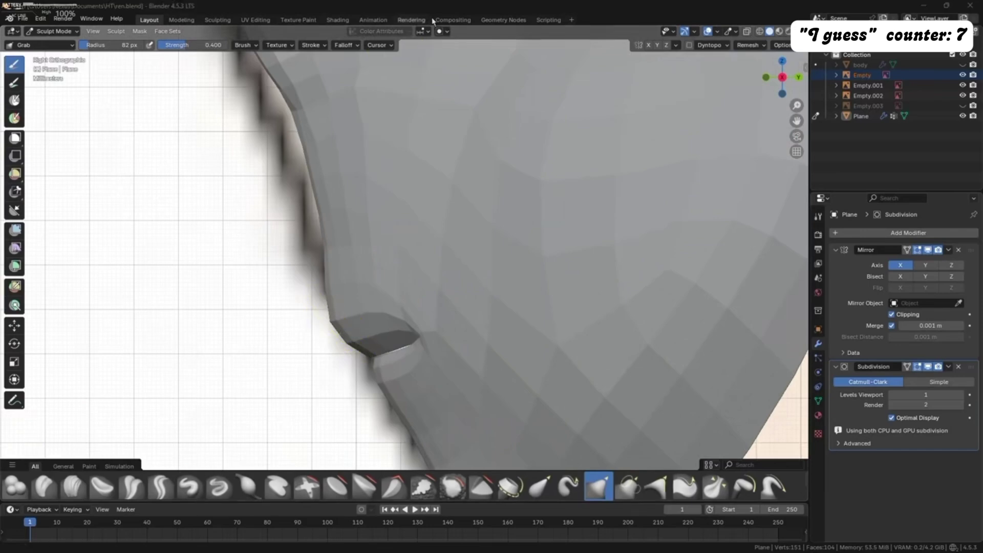
Switch to Edit Mode and fill the face under the chin between the chin tip and the jaw outline
key(ctrl+Tab)
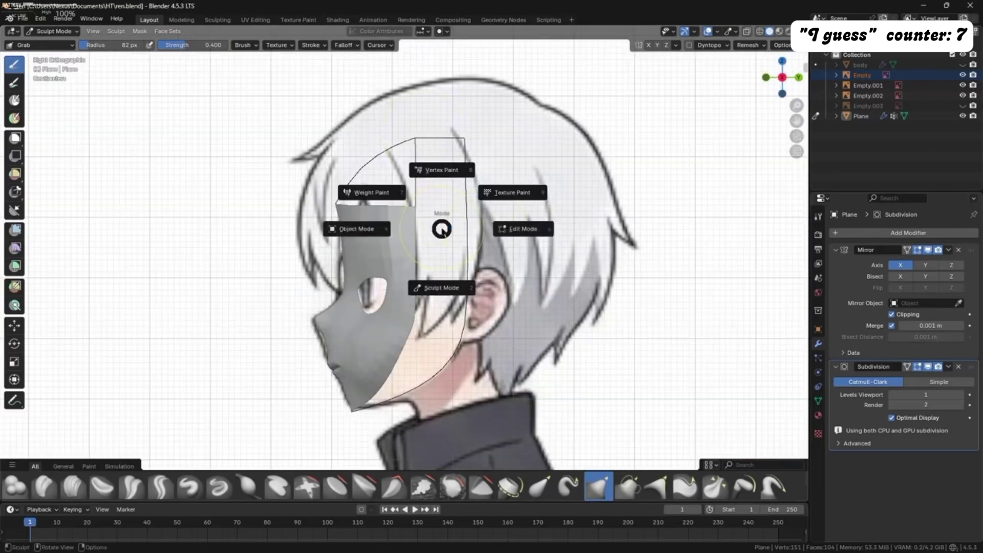
click(523, 228)
scroll(376, 417, up, 7)
key(KP_6)
key(KP_6)
key(KP_6)
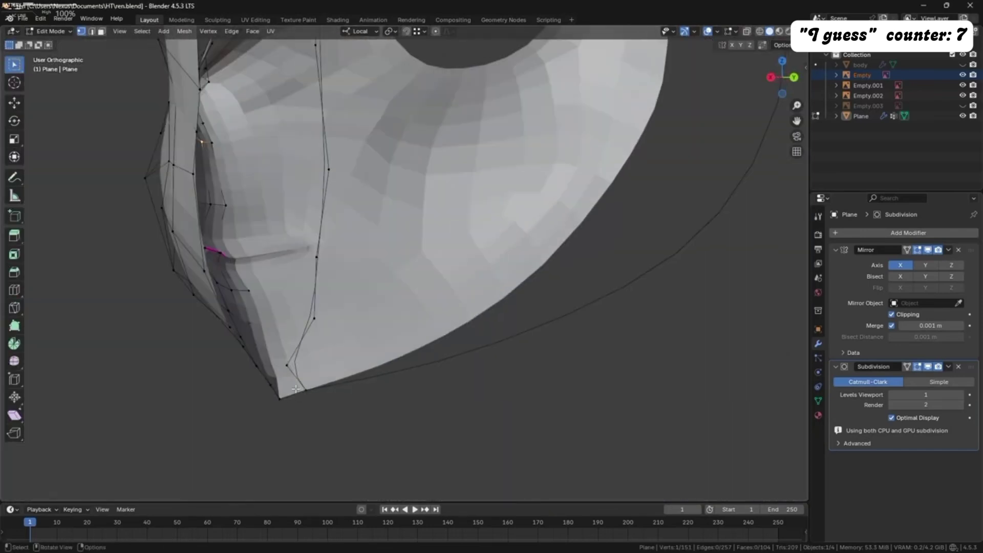
click(291, 364)
ctrl+click(274, 388)
key(f)
Slide the first jaw outline vertex toward the chin and add four cuts to the outline edge behind it
key(KP_3)
key(ctrl+r)
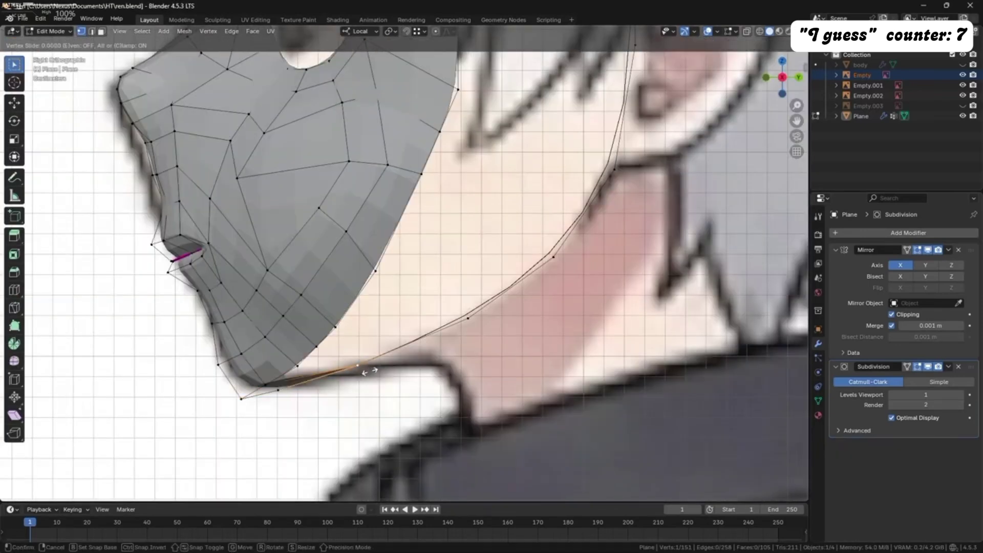
click(355, 371)
scroll(363, 361, down, 1)
click(362, 361)
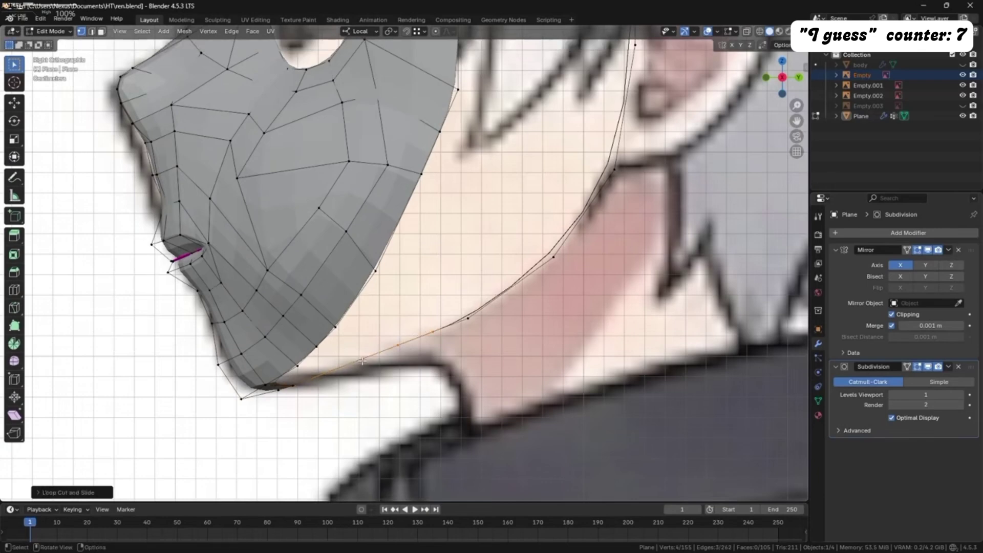
Fill the side jaw faces between the cheek edge and the jaw outline, working backward from the chin
click(362, 361)
shift+click(266, 385)
key(f)
key(f)
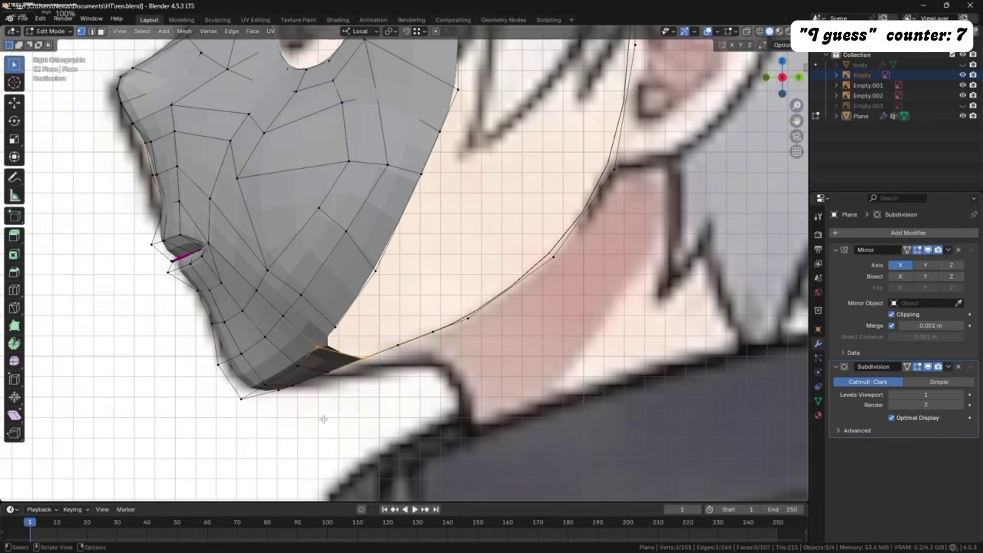
middle_drag(323, 418, 324, 420)
key(KP_3)
key(f)
key(f)
key(f)
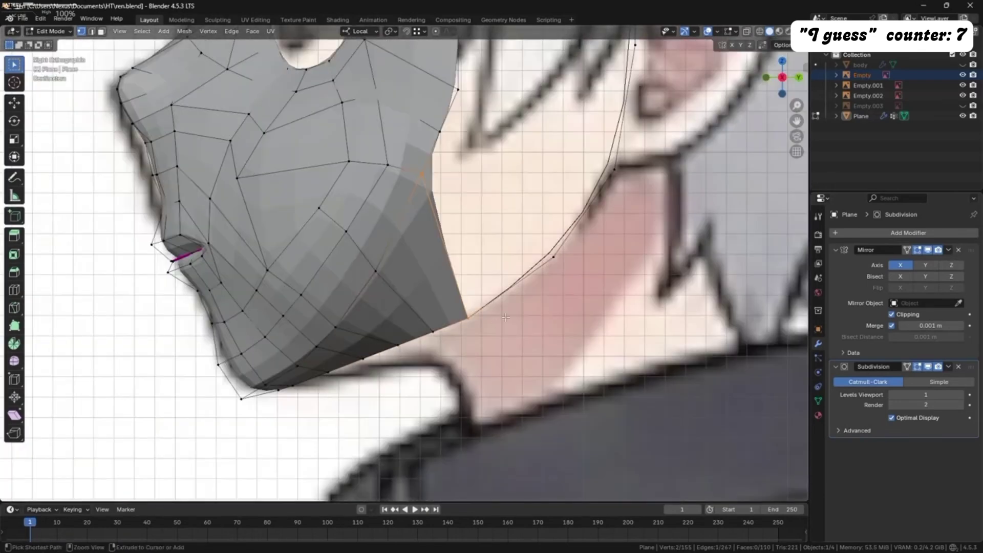
Slide the jaw outline vertex back toward the ear and fill the next side faces up to the ear
scroll(512, 315, down, 3)
key(g)
key(g)
click(476, 318)
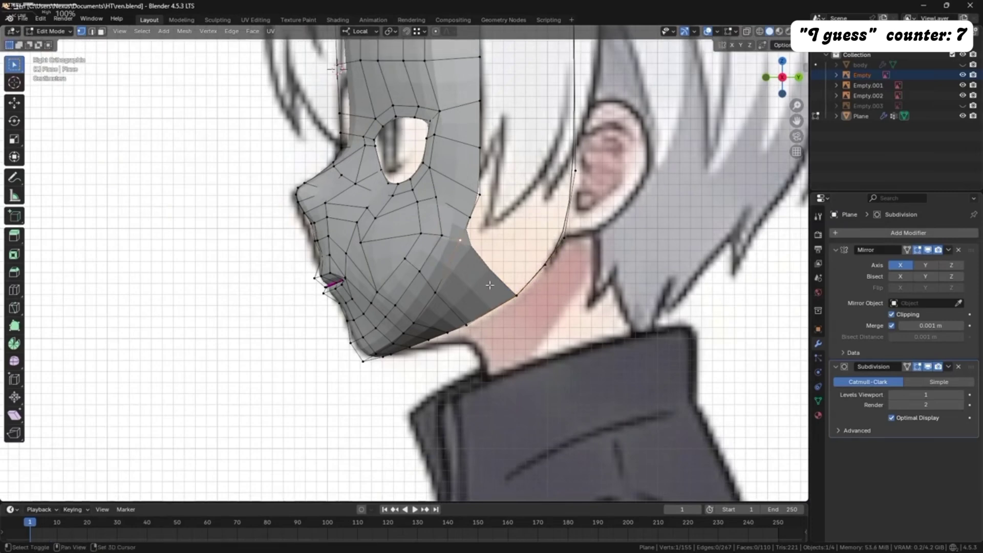
key(f)
key(f)
scroll(536, 311, down, 2)
key(f)
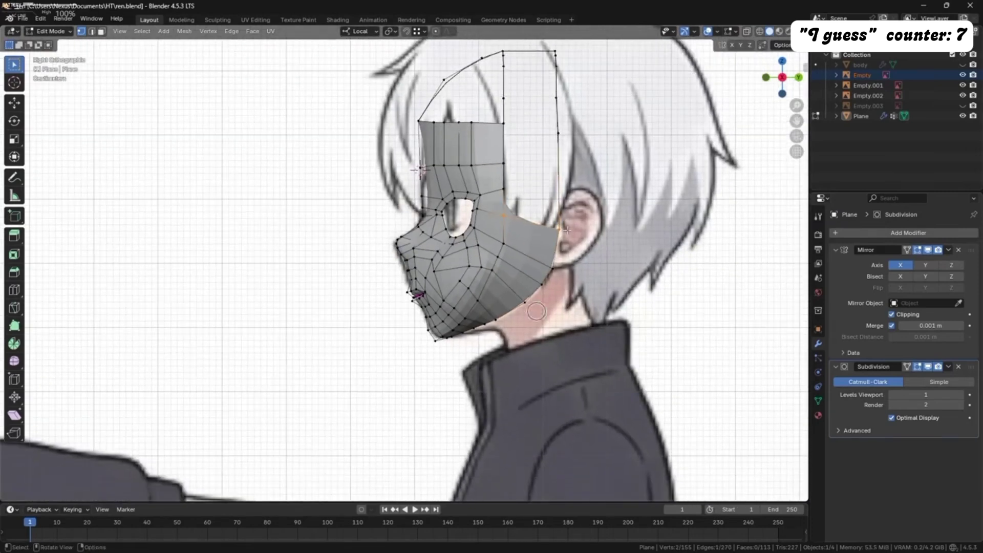
Slide the vertex above the ear up the vertical head outline and add two cuts to the edge below it
click(547, 125)
key(g)
key(g)
click(548, 116)
key(ctrl+r)
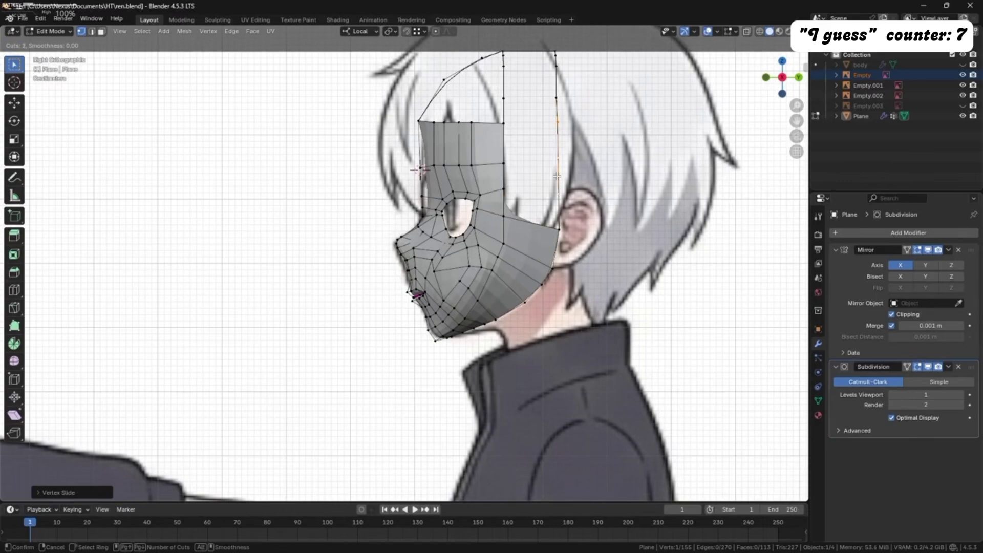
click(557, 176)
right_click(572, 193)
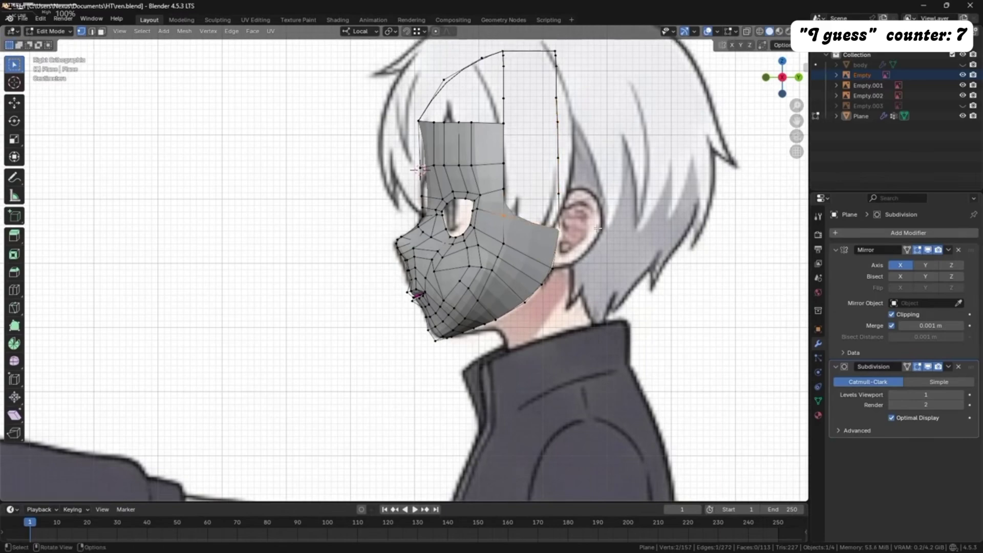
Fill the remaining faces between the temple edge and the rear outline up to forehead height
key(f)
key(f)
key(f)
mouse_move(598, 228)
middle_down()
mouse_move(572, 169)
mouse_move(444, 166)
middle_up()
Switch to Sculpt Mode and reshape the underside of the chin and jaw with the Grab brush
key(KP_1)
key(KP_3)
key(KP_6)
key(KP_6)
key(ctrl+Tab)
click(446, 232)
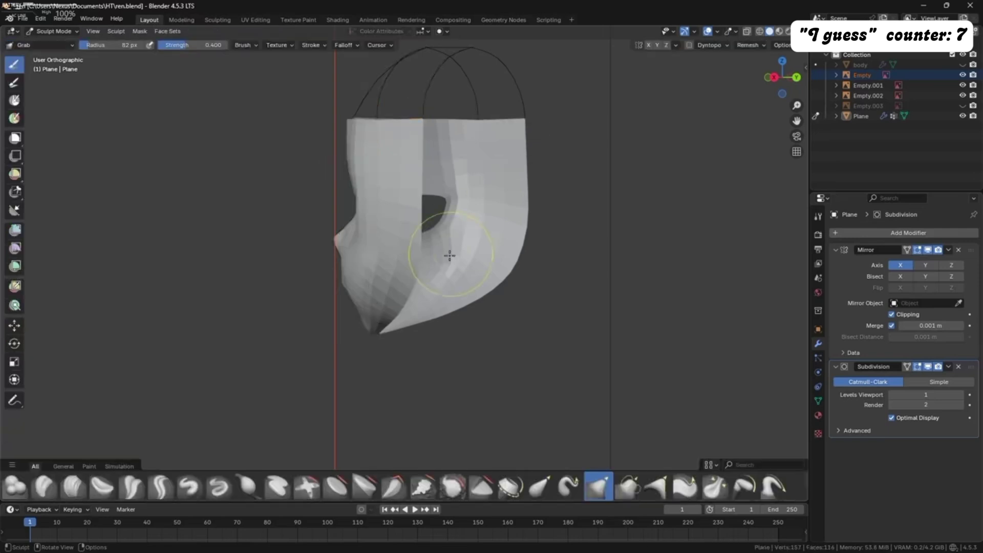
drag(385, 334, 381, 323)
key(KP_1)
key(KP_2)
key(KP_2)
key(KP_2)
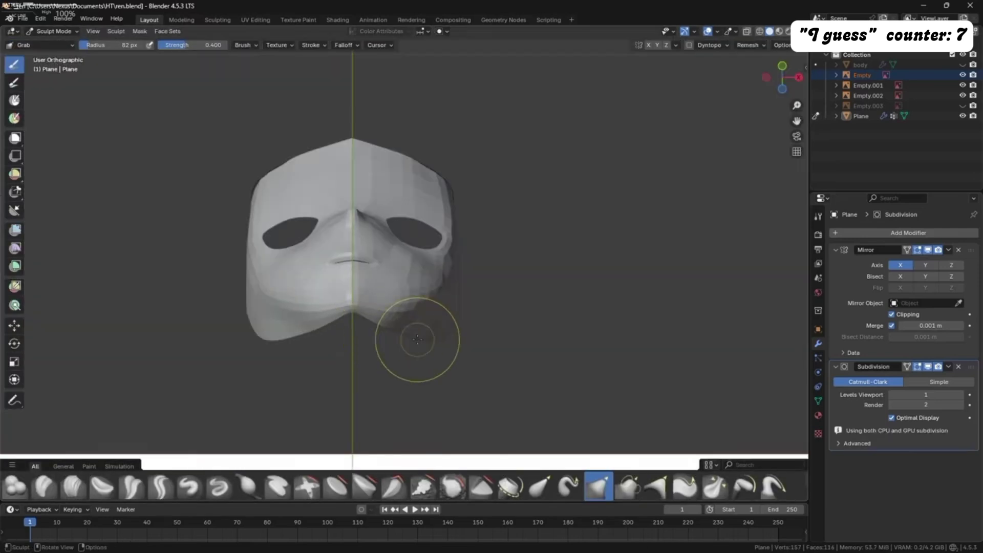
key(KP_9)
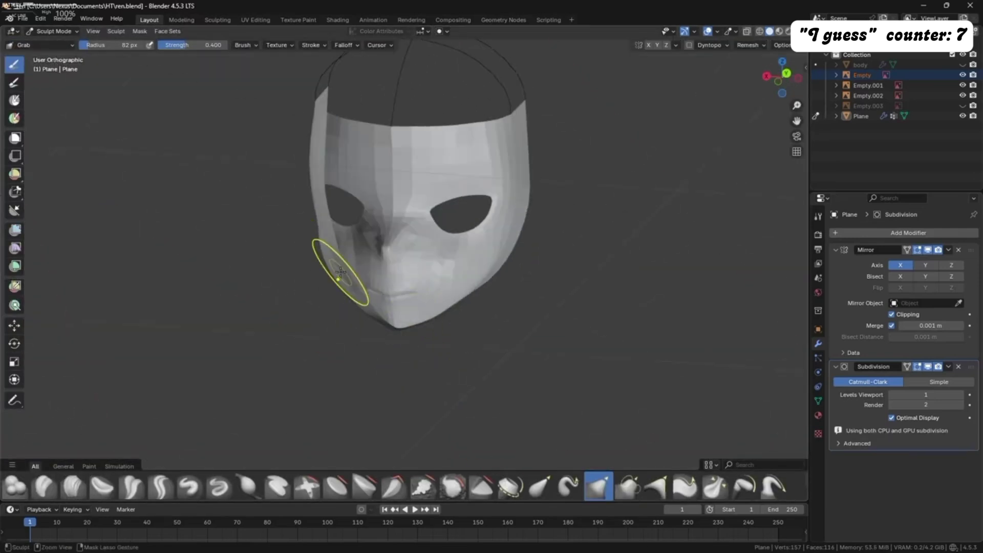
Switch the face mesh to Object Mode and view it from a raised side angle
key(KP_3)
key(KP_8)
key(ctrl+Tab)
click(279, 280)
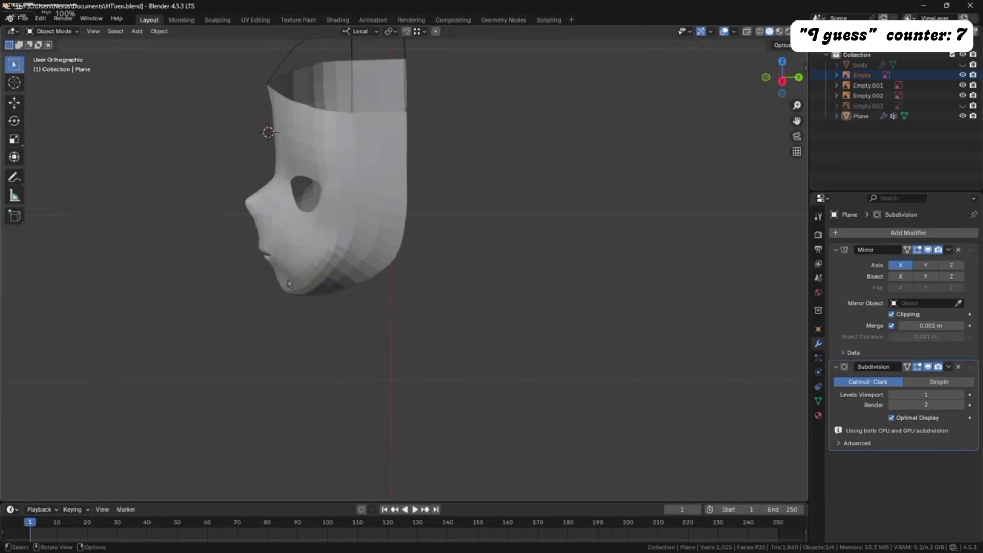
Shade the face mesh smooth and recalculate the normals of the whole mesh
right_click(289, 276)
click(369, 253)
right_click(372, 251)
click(372, 252)
key(KP_1)
key(Tab)
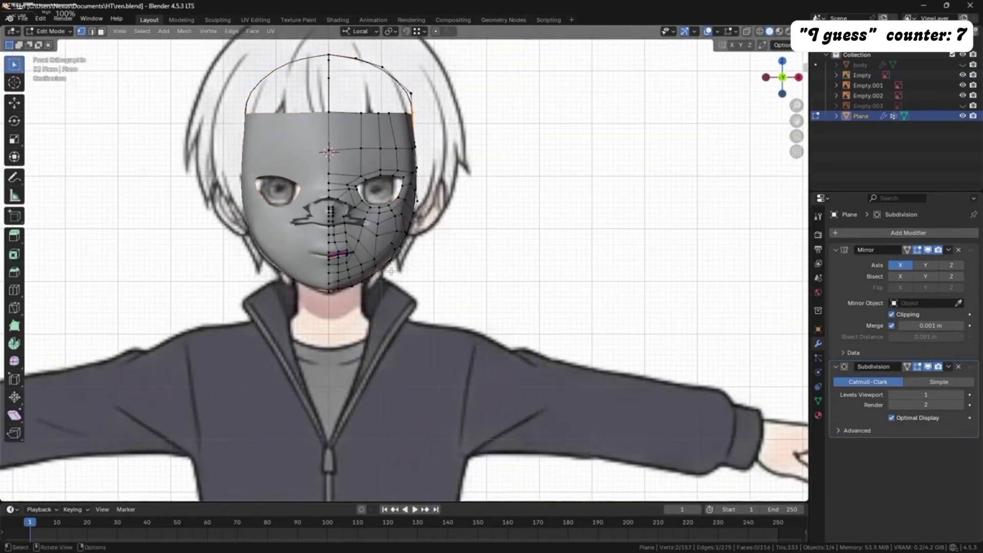
key(a)
key(shift+n)
scroll(365, 149, up, 4)
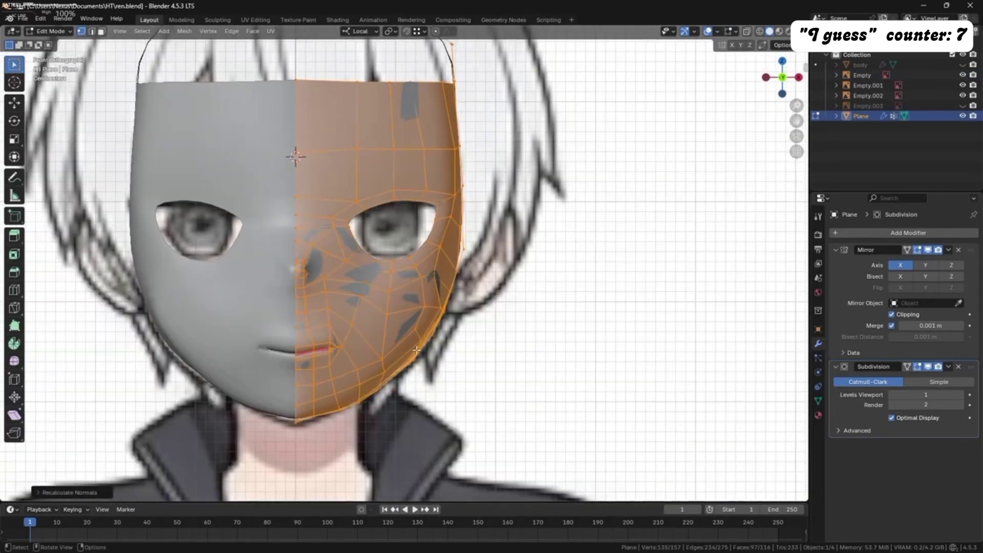
Inspect the smoothed face in Object Mode from a three-quarter angle and against the side reference
key(ctrl+Tab)
click(329, 350)
scroll(303, 351, up, 6)
scroll(302, 351, down, 2)
key(KP_6)
key(KP_6)
key(KP_6)
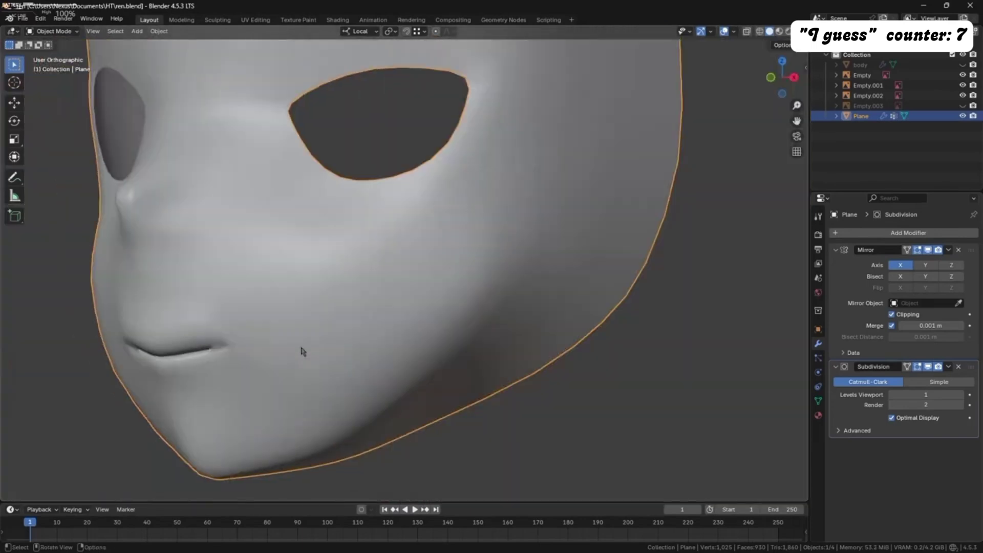
key(KP_3)
scroll(302, 352, down, 4)
scroll(303, 351, up, 2)
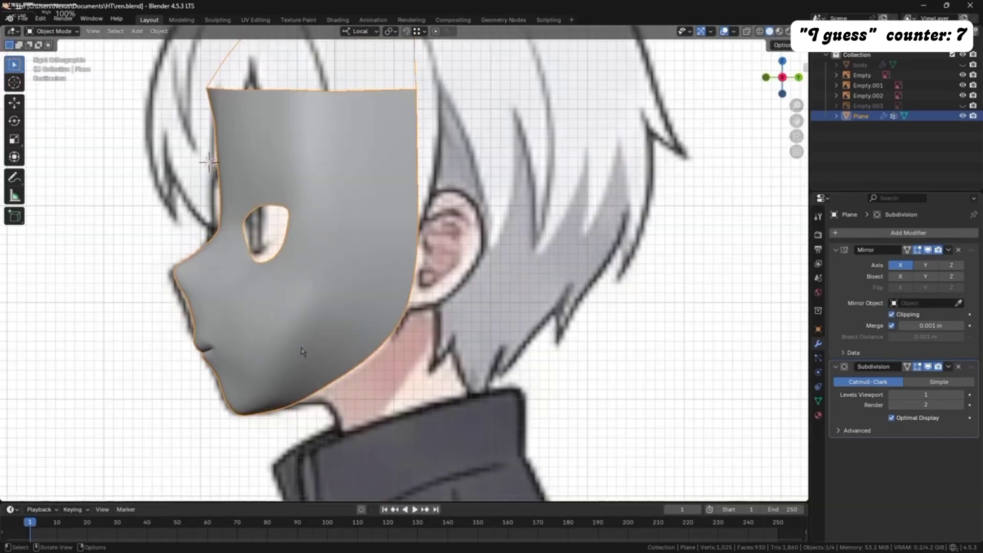
Extrude the four forehead edge vertices between the centre line and temple upward, then lower the new row slightly
key(ctrl+Tab)
click(412, 344)
shift+middle_drag(347, 120, 346, 242)
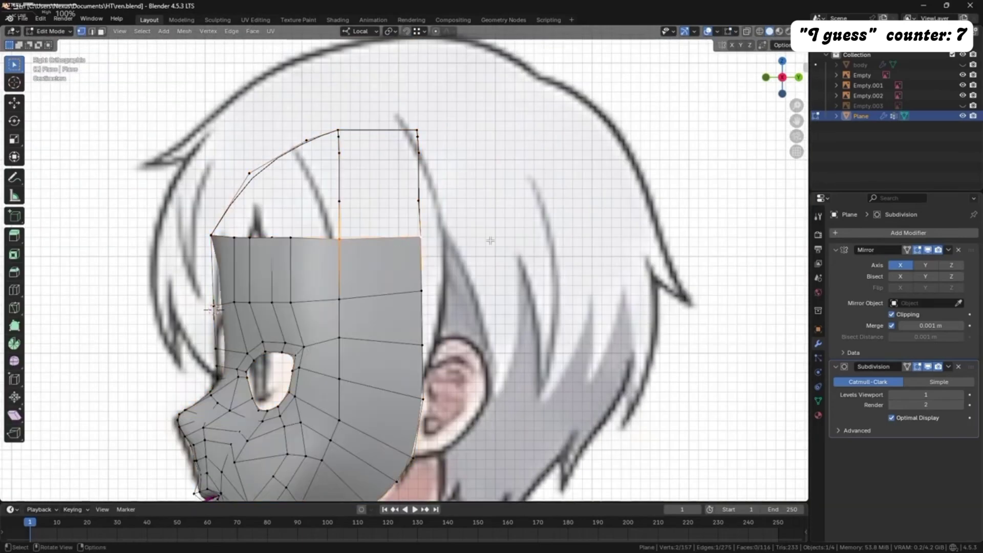
key(KP_1)
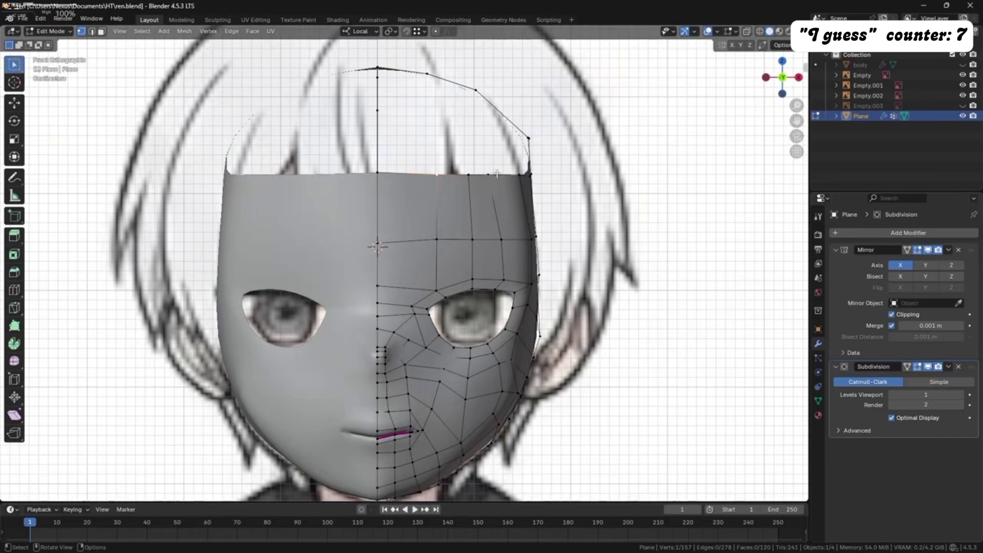
ctrl+click(498, 165)
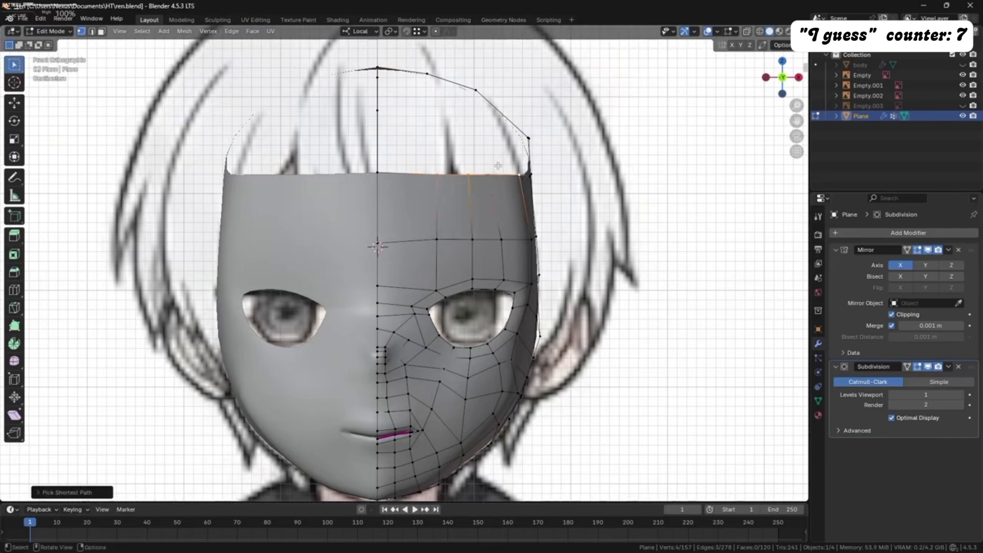
key(e)
click(484, 97)
key(KP_3)
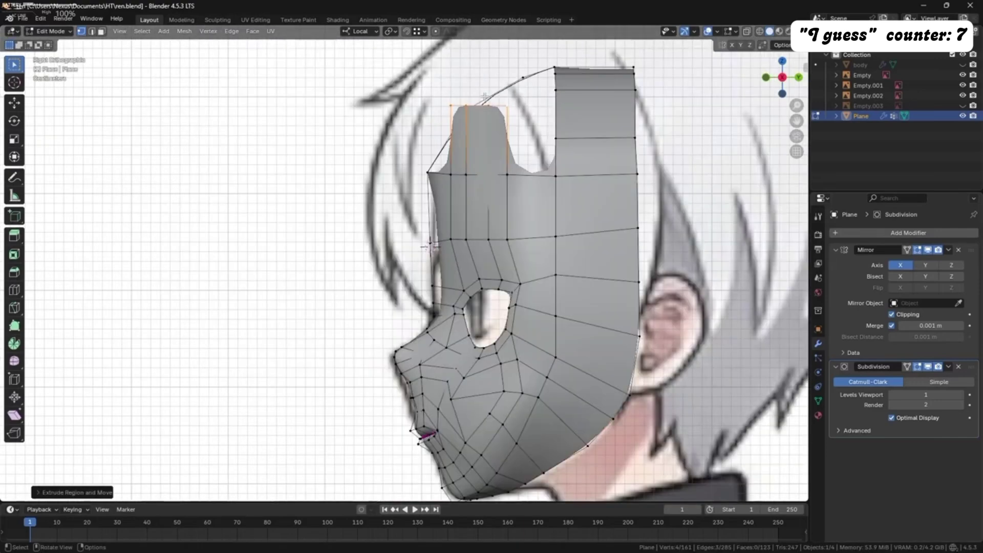
key(g)
click(484, 129)
Extrude the new forehead row upward once more and shift it backward to follow the head curve
key(e)
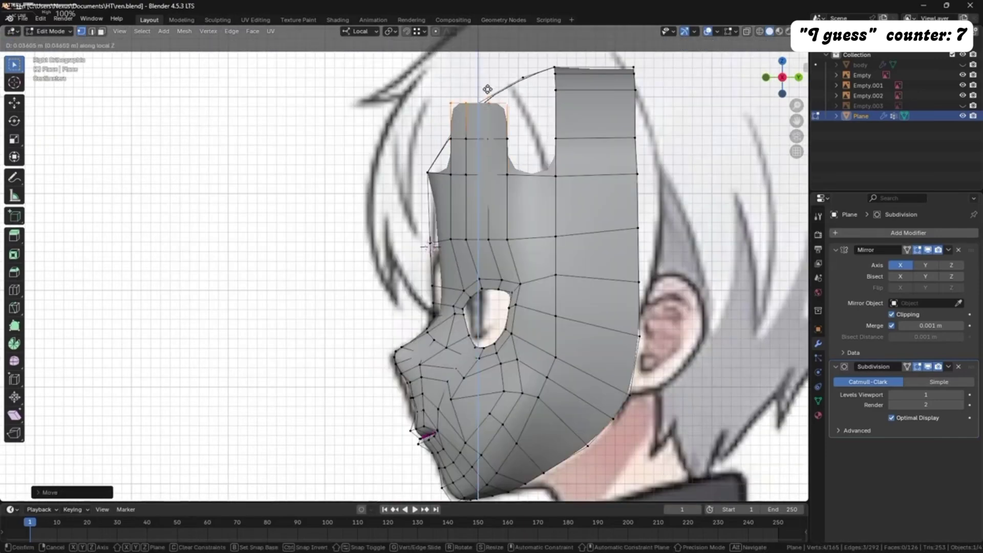
click(491, 85)
key(g)
click(511, 88)
Adjust two vertices of the lower extruded forehead row from above to round the outer forehead
key(KP_1)
key(KP_3)
key(KP_7)
key(KP_2)
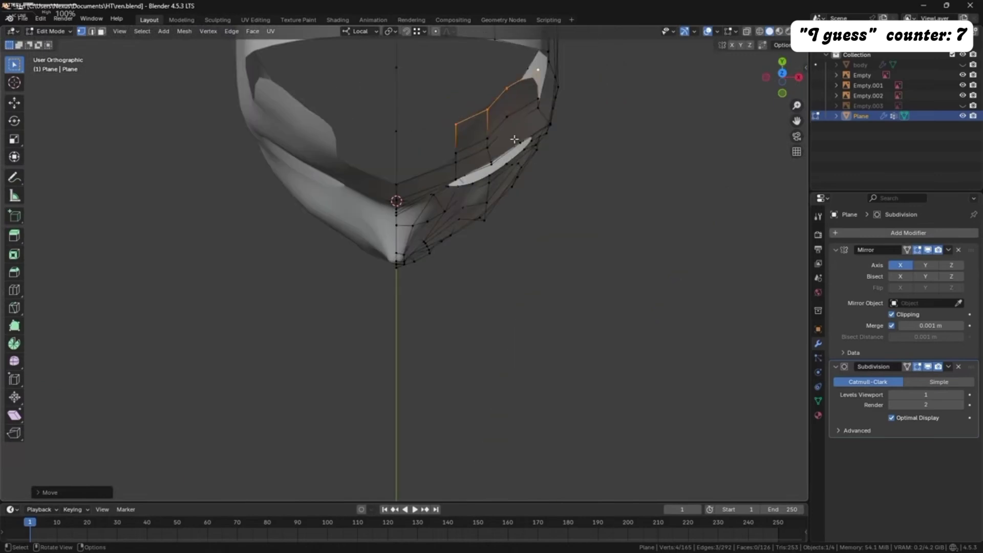
key(ctrl+Tab)
click(510, 126)
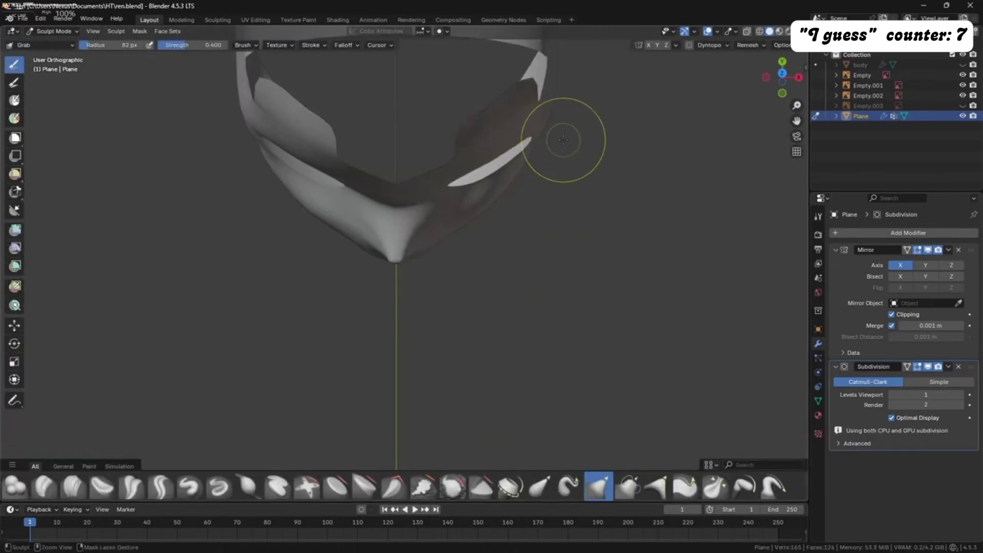
key(ctrl+Tab)
click(543, 112)
click(540, 108)
key(g)
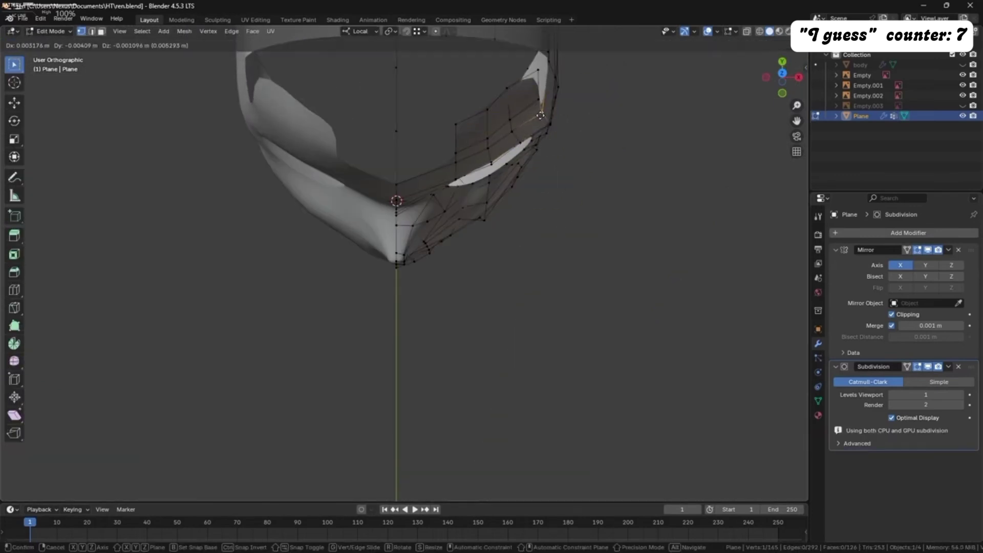
click(539, 110)
click(513, 132)
key(g)
click(516, 133)
middle_drag(516, 133, 443, 238)
Place a centre outline vertex level with the lower extruded row and fill the faces joining that row to the centre and temple strip
key(KP_3)
key(g)
click(437, 196)
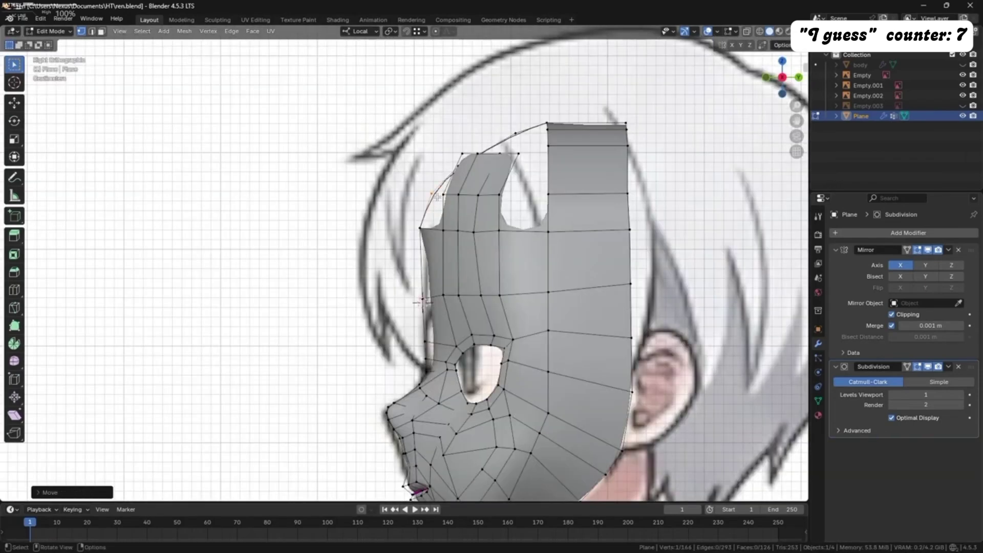
ctrl+click(438, 195)
ctrl+click(450, 193)
key(g)
right_click(451, 193)
key(f)
click(500, 194)
ctrl+click(548, 194)
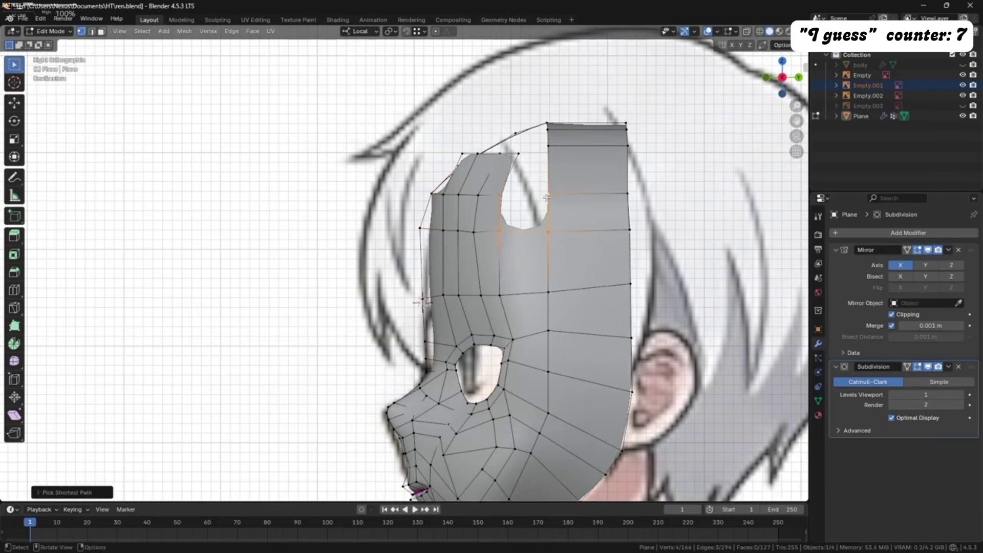
key(f)
Move the upper extruded forehead row inward toward the centre line in the front view
key(KP_1)
key(ctrl+KP_3)
alt+middle_drag(564, 185, 473, 174)
click(437, 154)
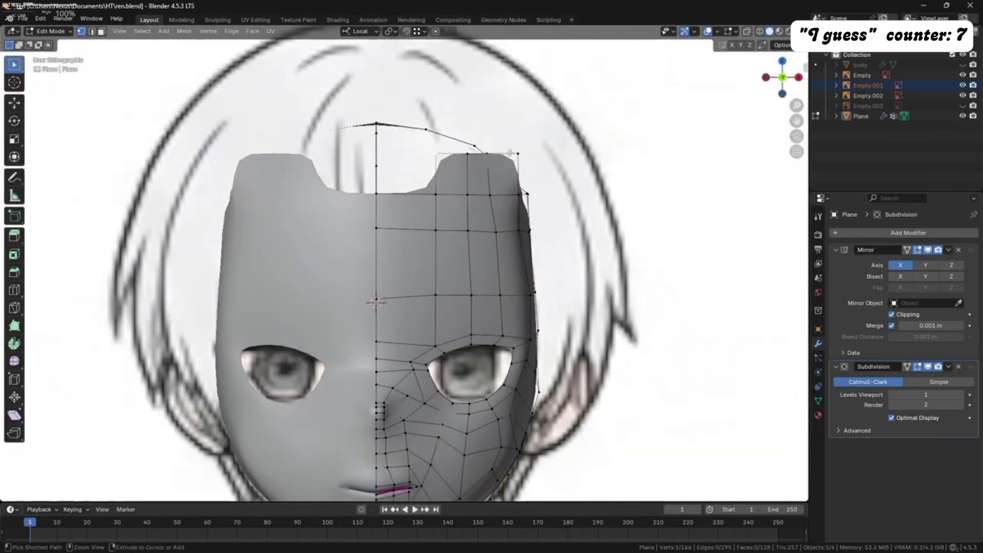
ctrl+click(522, 154)
key(g)
click(492, 154)
Fill the face between the upper forehead row and centre line, then slide the centre vertex along its edge to the row's height
click(400, 154)
ctrl+click(378, 166)
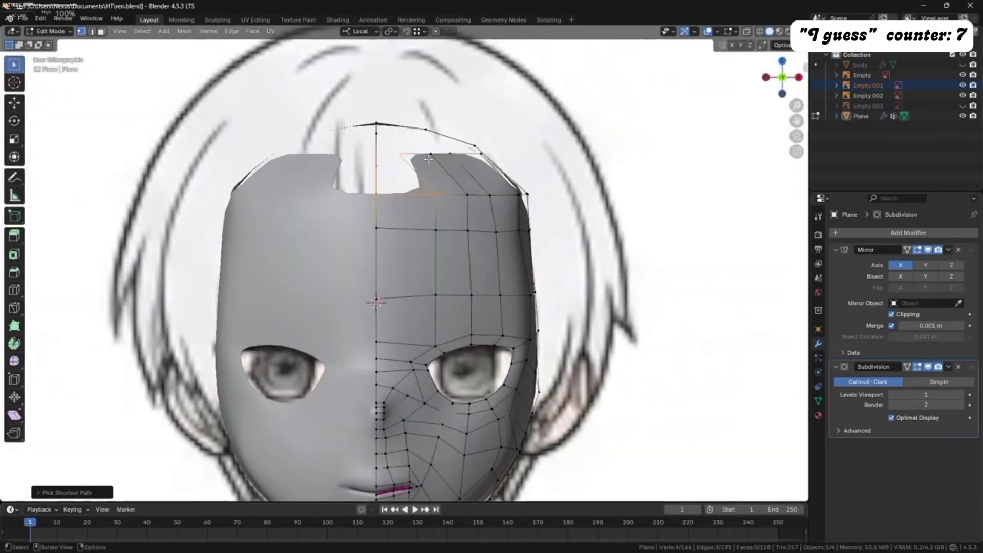
key(f)
click(378, 164)
key(g)
key(g)
click(378, 154)
Fill the face between the upper forehead row's outer end and the temple strip
alt+middle_drag(431, 154, 390, 152)
click(447, 145)
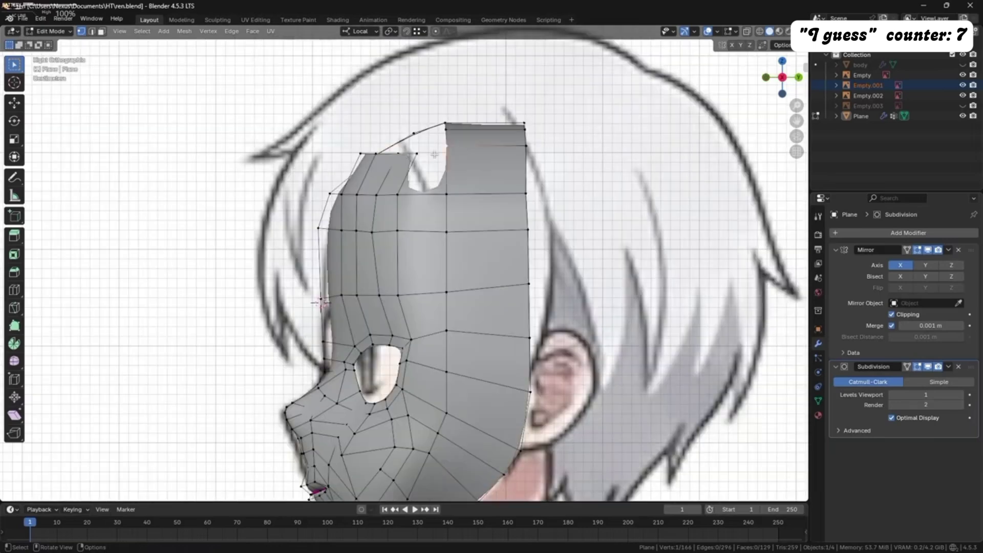
ctrl+click(416, 153)
key(f)
Move two vertices on the front rim of the crown opening along the Y axis
alt+middle_drag(524, 148, 524, 167)
click(368, 74)
key(g)
key(y)
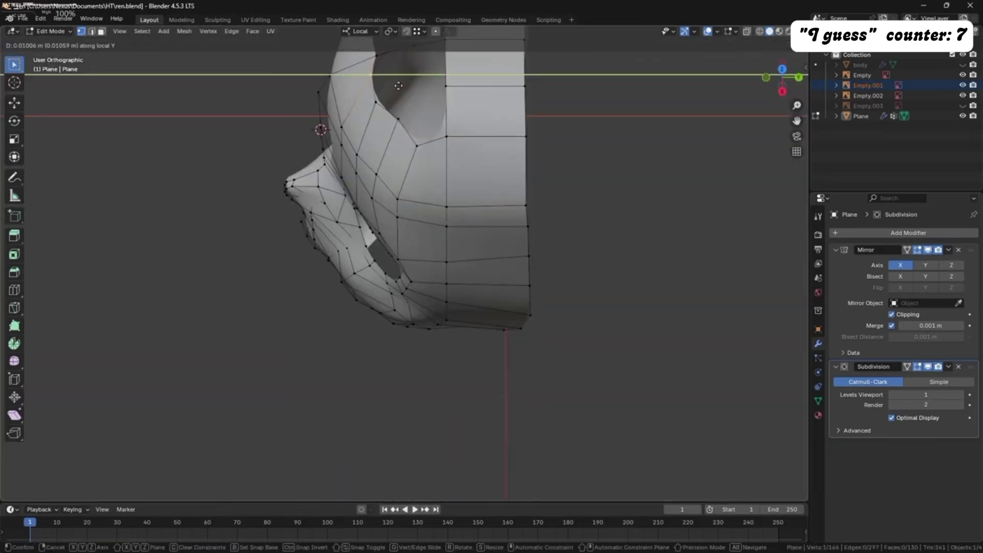
click(401, 87)
click(389, 102)
key(g)
key(y)
click(395, 99)
Fill a face at the outer corner of the crown opening beside the temple strip
shift+middle_drag(395, 99, 434, 260)
ctrl+click(420, 259)
key(f)
alt+middle_drag(392, 153, 379, 236)
key(ctrl+z)
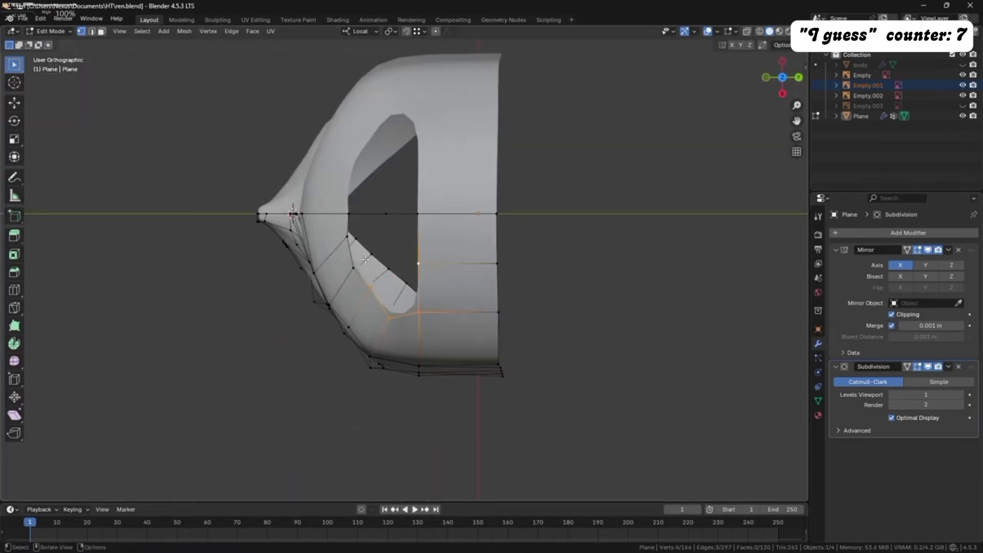
key(ctrl+shift+z)
Reposition the crown opening's front rim and move the vertex beside the centre line forward
key(KP_3)
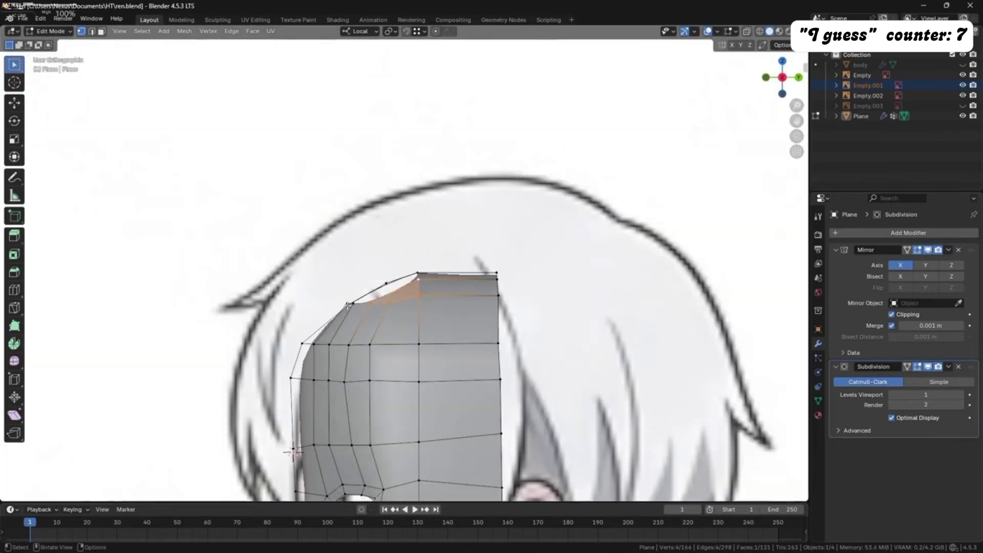
click(353, 304)
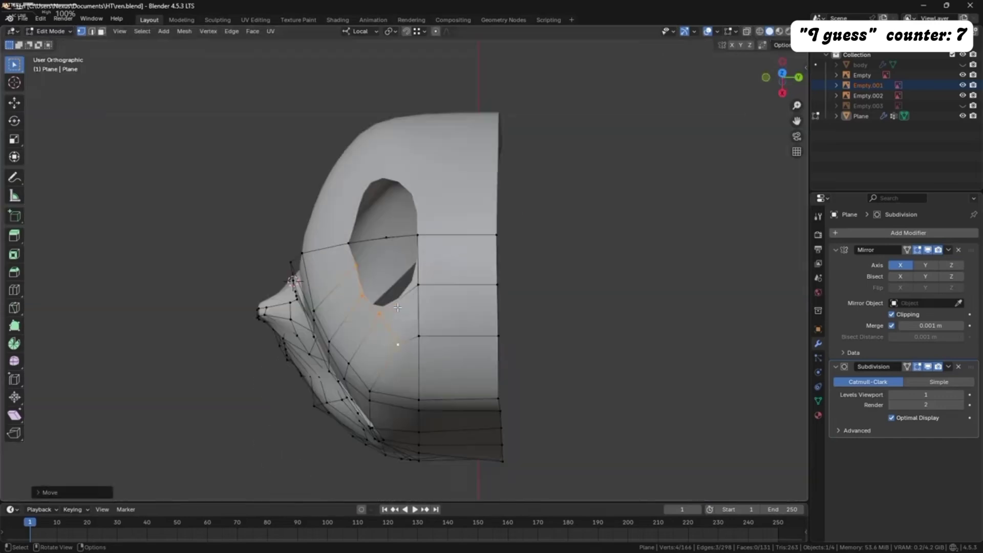
middle_drag(359, 302, 368, 267)
key(g)
click(360, 269)
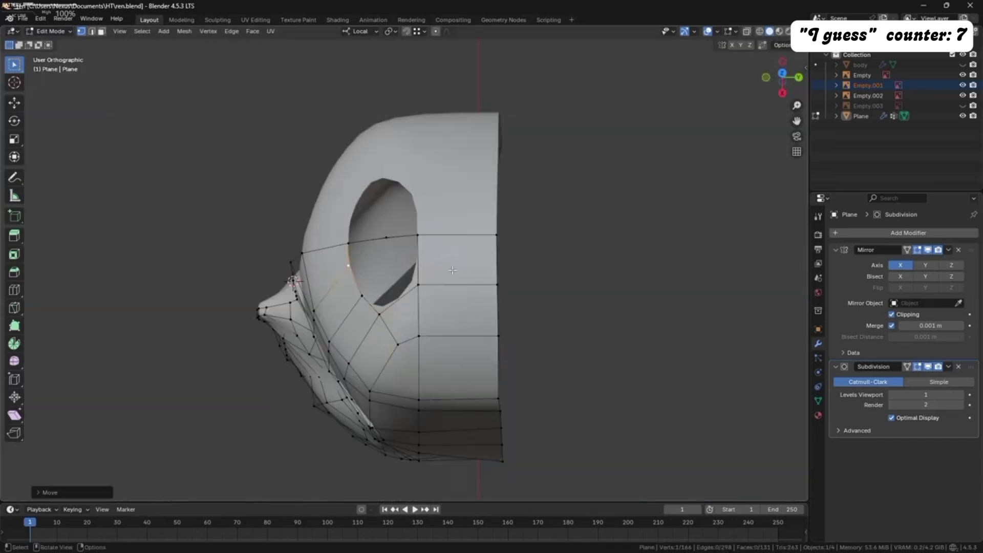
Dissolve the extra vertex on the crown's centre line and add two evenly spaced loop cuts across the top strip
key(x)
click(380, 220)
key(KP_3)
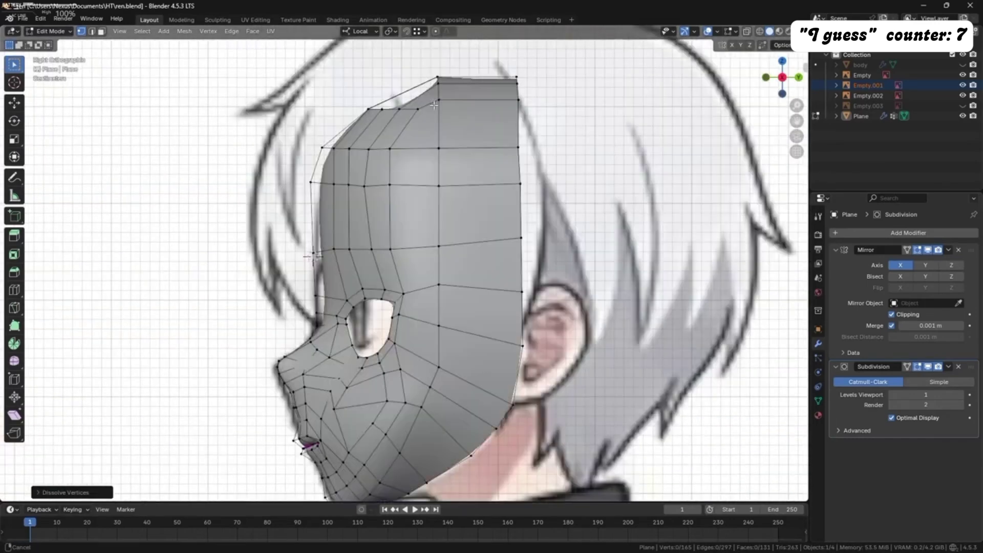
middle_drag(420, 154, 434, 174)
key(ctrl+r)
scroll(438, 97, up, 1)
click(438, 97)
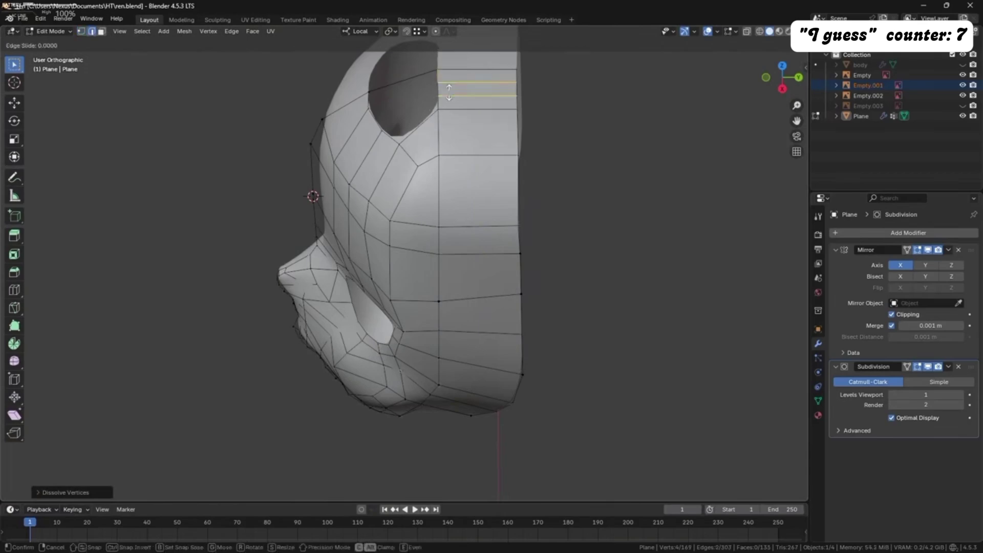
right_click(438, 97)
Close the crown opening by filling three faces between its front rim and the top strip
click(382, 130)
ctrl+click(437, 96)
key(f)
key(f)
key(f)
key(KP_3)
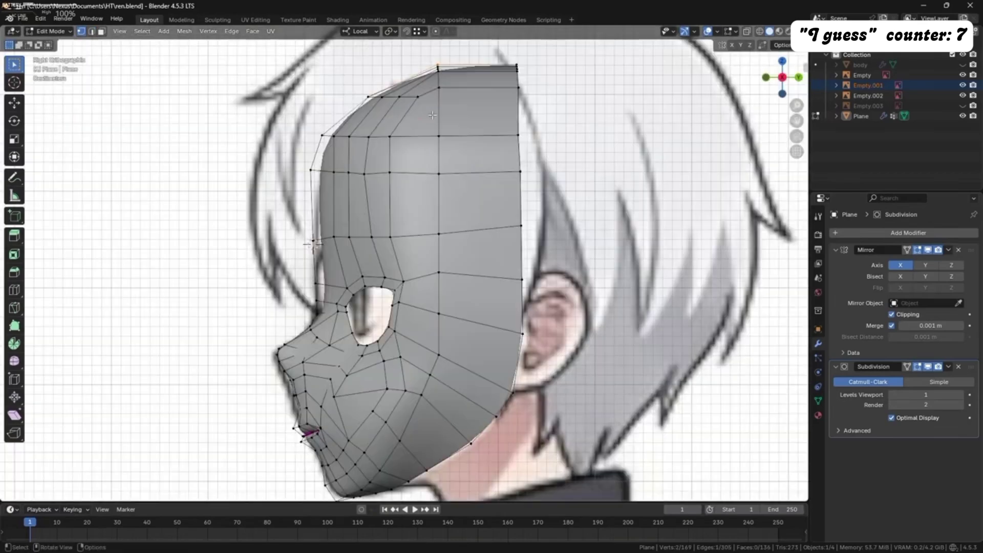
middle_drag(417, 90, 635, 110)
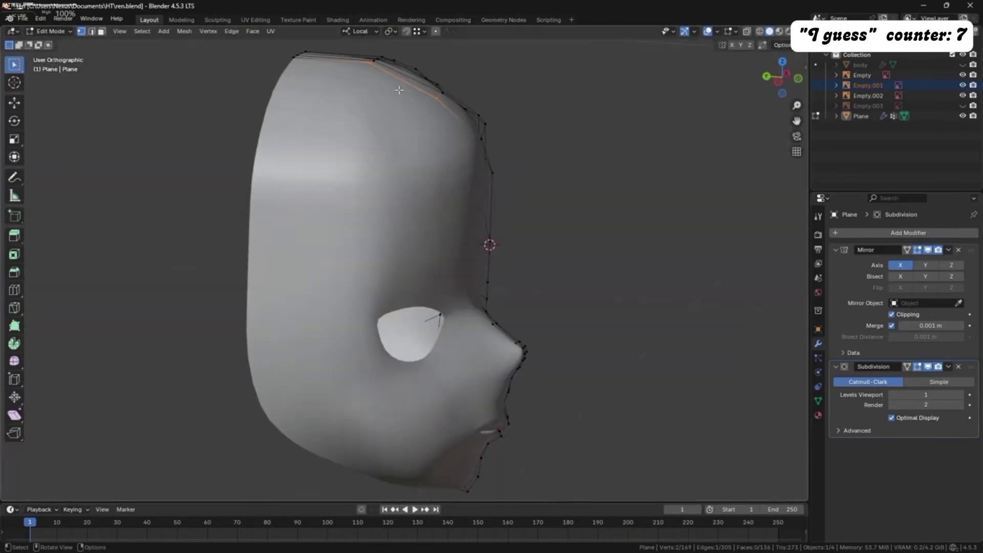
ctrl+click(442, 96)
key(KP_1)
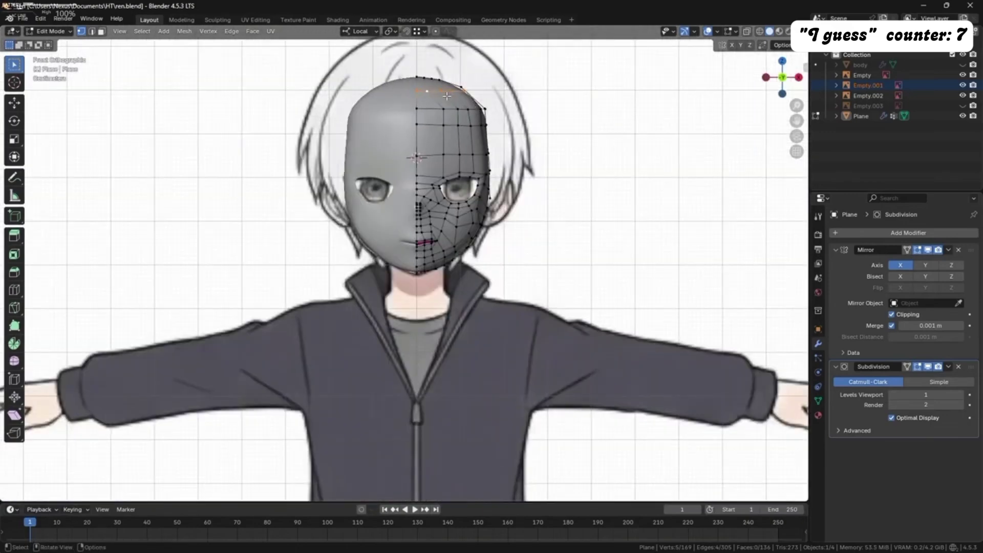
Extrude the eye opening's edge loop backward into the head along the Y axis
middle_drag(447, 95, 456, 183)
key(KP_3)
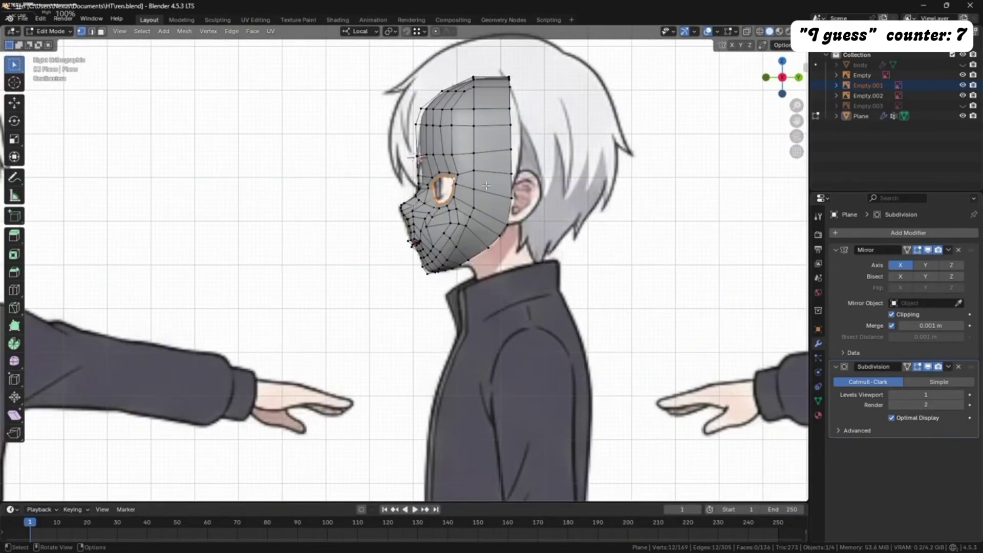
key(e)
key(y)
click(507, 189)
key(alt+z)
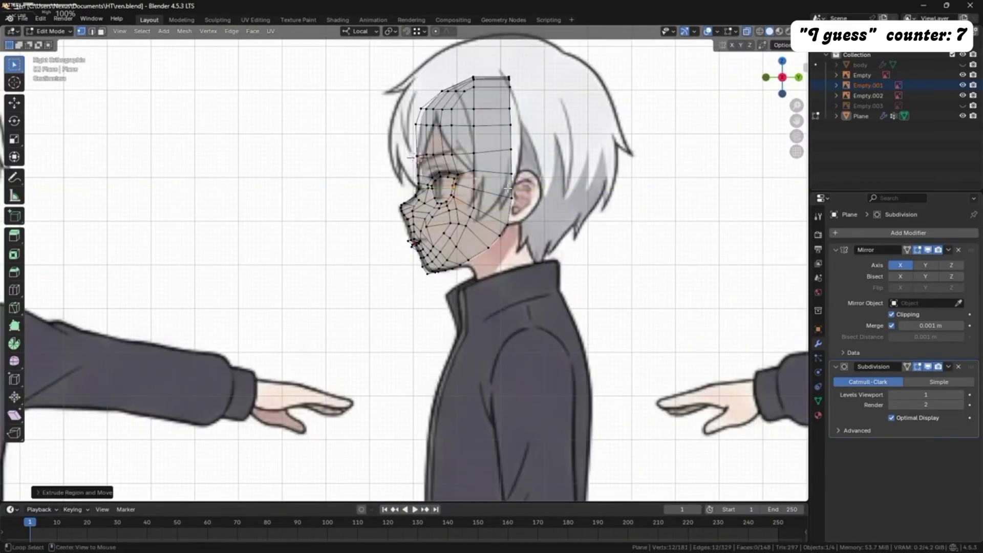
key(alt+z)
Widen the extruded rear loop of the eye socket with Shrink/Fatten from behind the face
key(ctrl+KP_1)
middle_drag(506, 153, 507, 188)
key(alt+s)
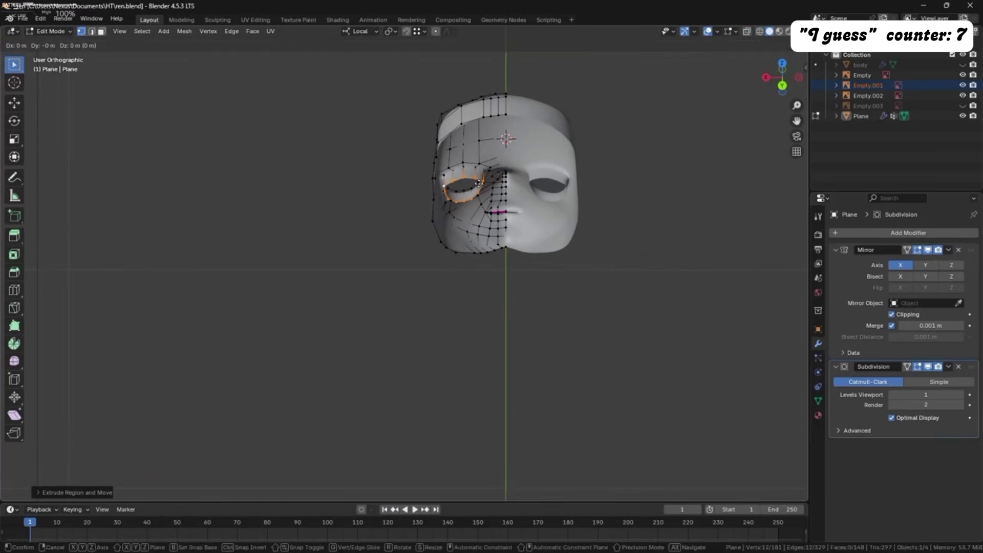
click(485, 190)
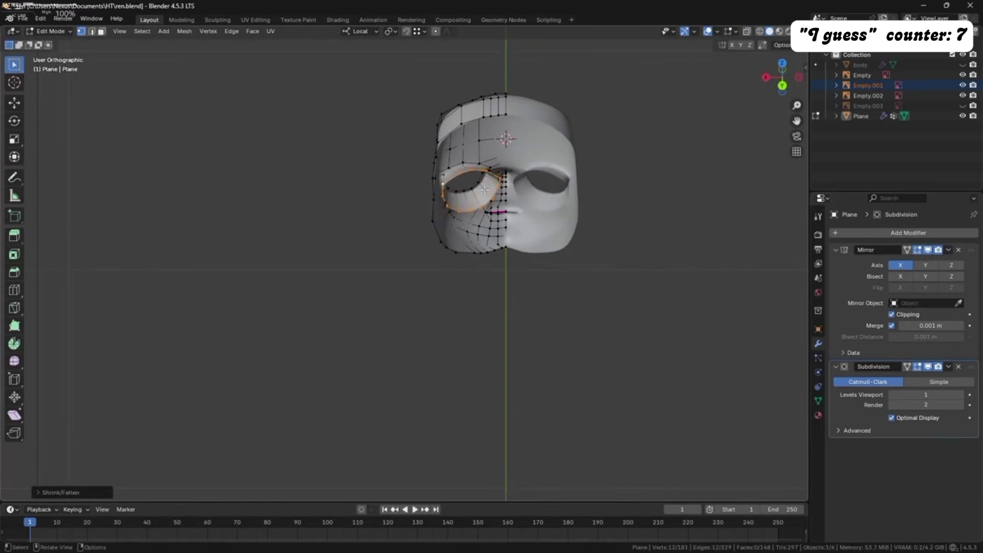
Close the back of the eye socket by filling faces between its upper and lower edges through to the inner corner
key(ctrl+KP_1)
scroll(482, 187, up, 7)
click(499, 127)
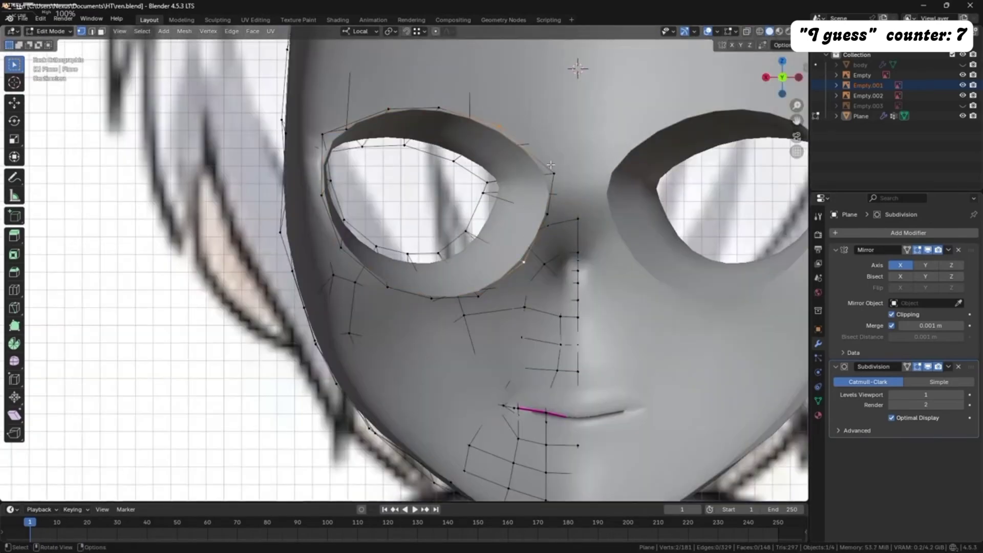
key(f)
key(f)
key(f)
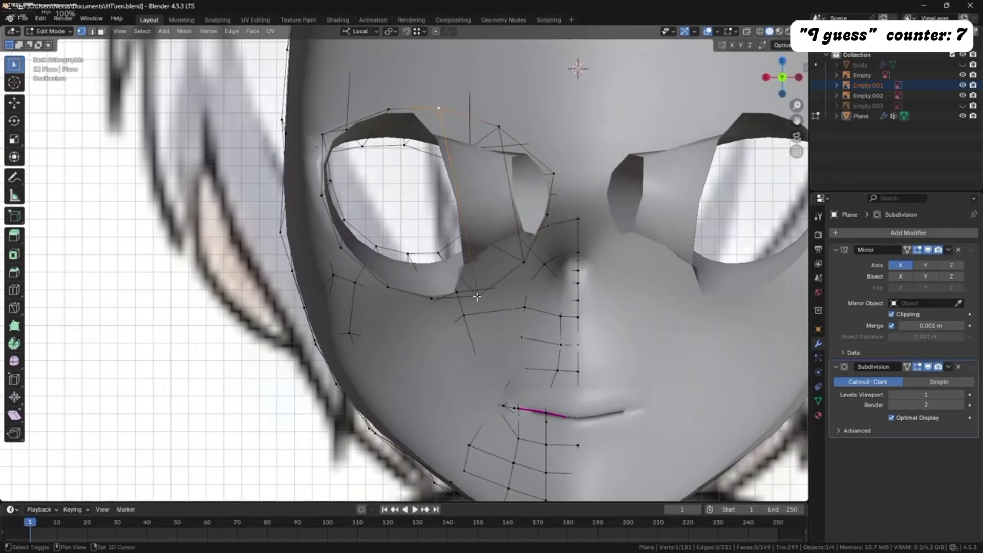
key(f)
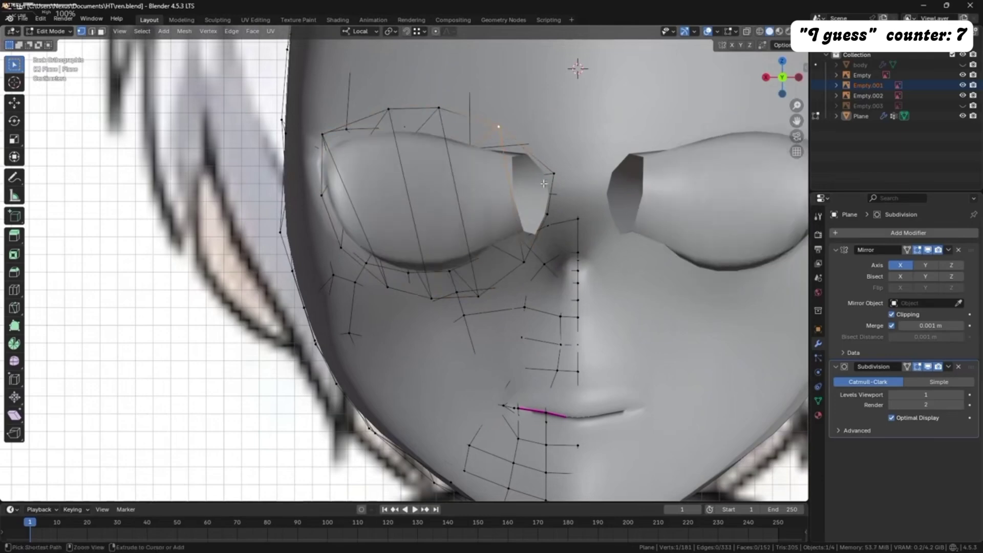
key(f)
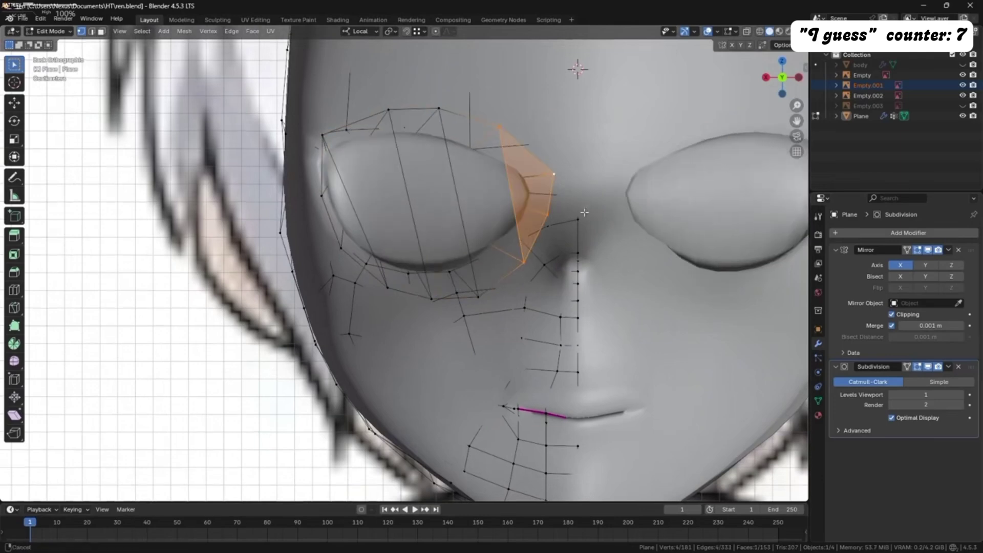
Undo the recent face fills that closed the back of the eye socket
middle_drag(546, 192, 527, 324)
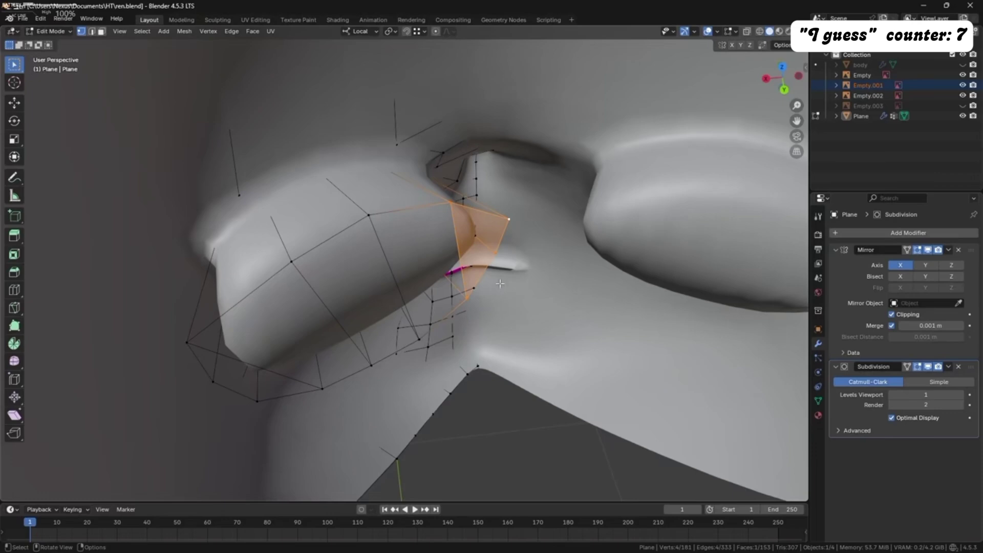
middle_drag(500, 283, 478, 228)
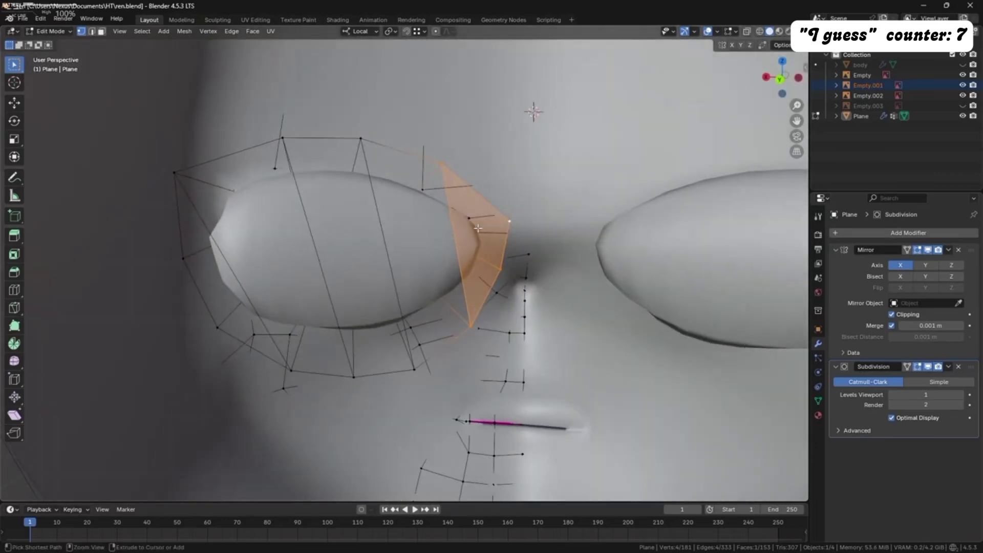
key(ctrl+z)
key(ctrl+z)
key(ctrl+z)
key(ctrl+z)
key(ctrl+z)
key(ctrl+z)
key(ctrl+z)
Close the back of the eye socket around a middle row of vertices, filling faces at its inner and outer corners
alt+click(482, 246)
key(f)
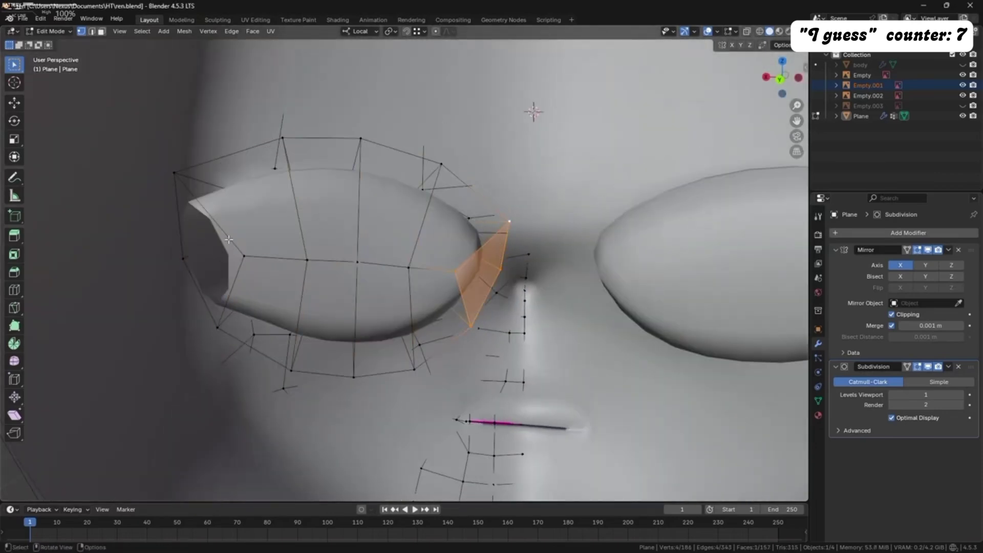
alt+click(229, 239)
key(f)
middle_drag(410, 123, 306, 218)
key(KP_1)
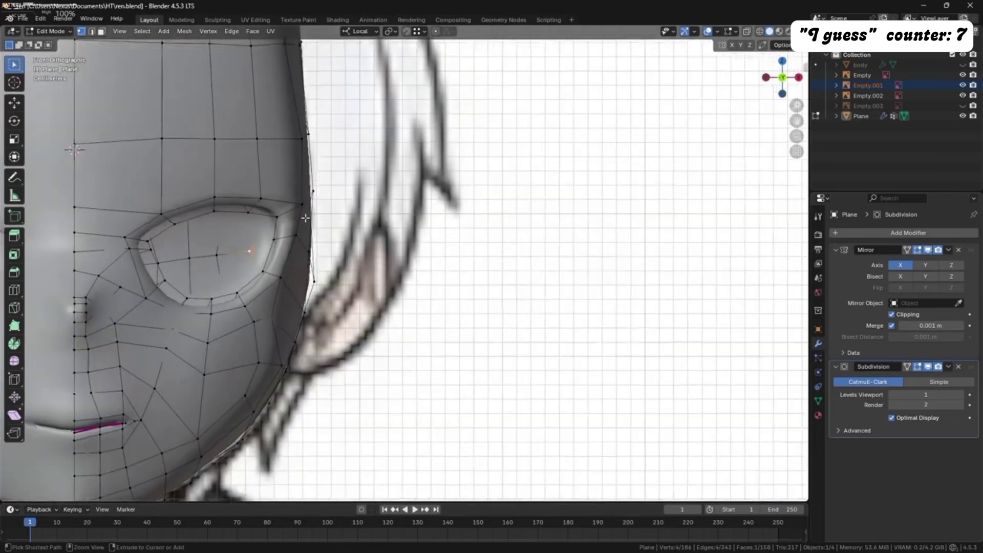
Crease the eye opening's edge loop to 1.000
alt+click(263, 270)
scroll(366, 280, down, 4)
key(shift+e)
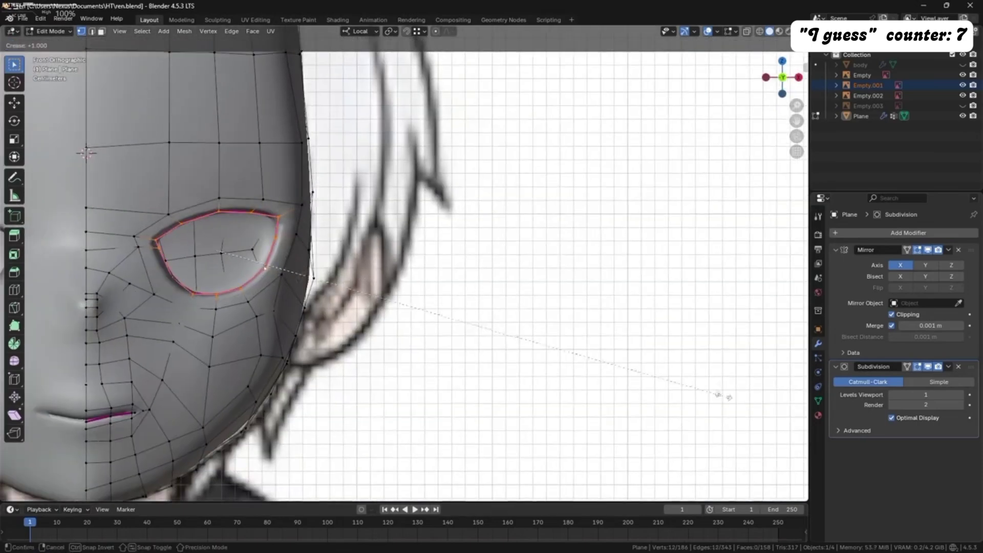
click(725, 397)
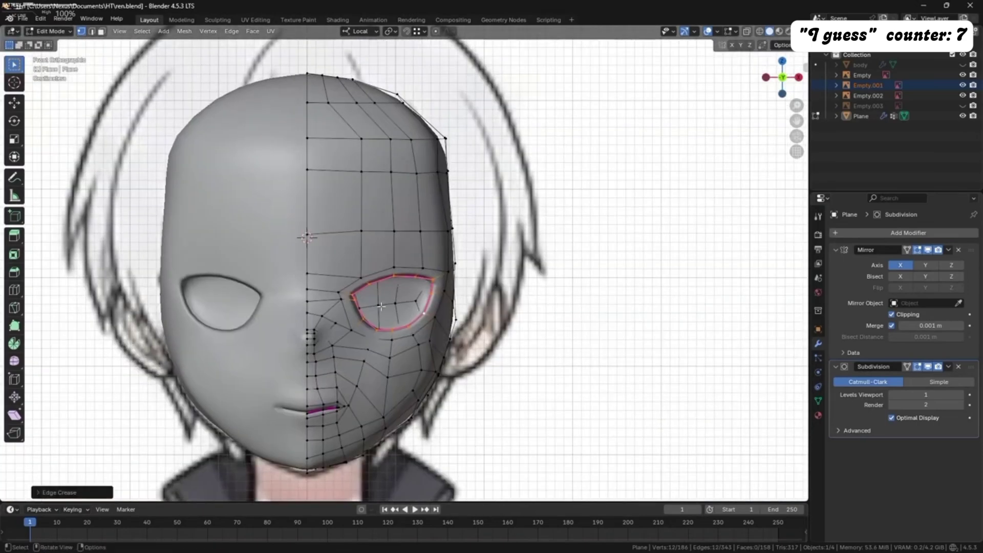
Mark the eye opening's edge loop as sharp and readjust its edge crease
key(ctrl+e)
click(373, 464)
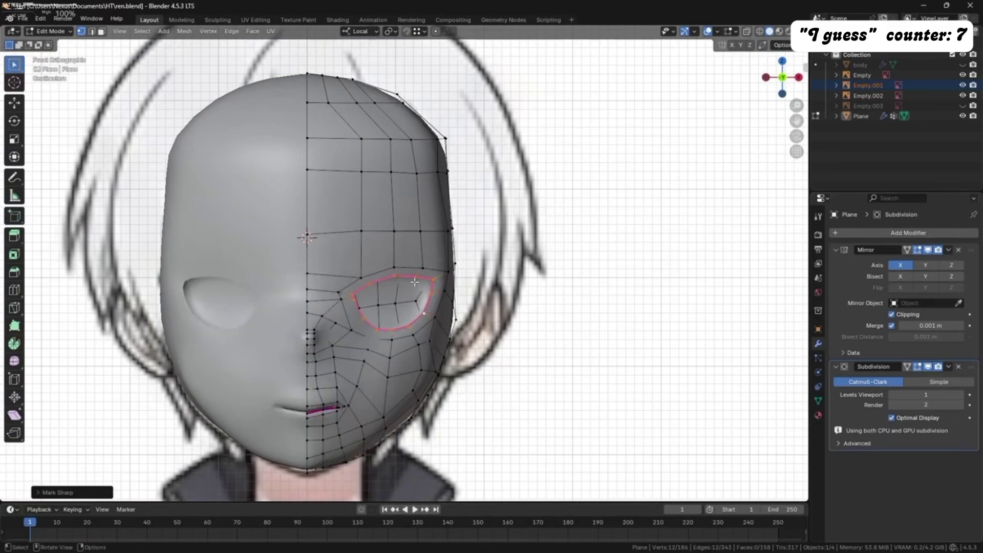
scroll(418, 278, up, 3)
key(shift+e)
click(506, 342)
scroll(508, 342, down, 3)
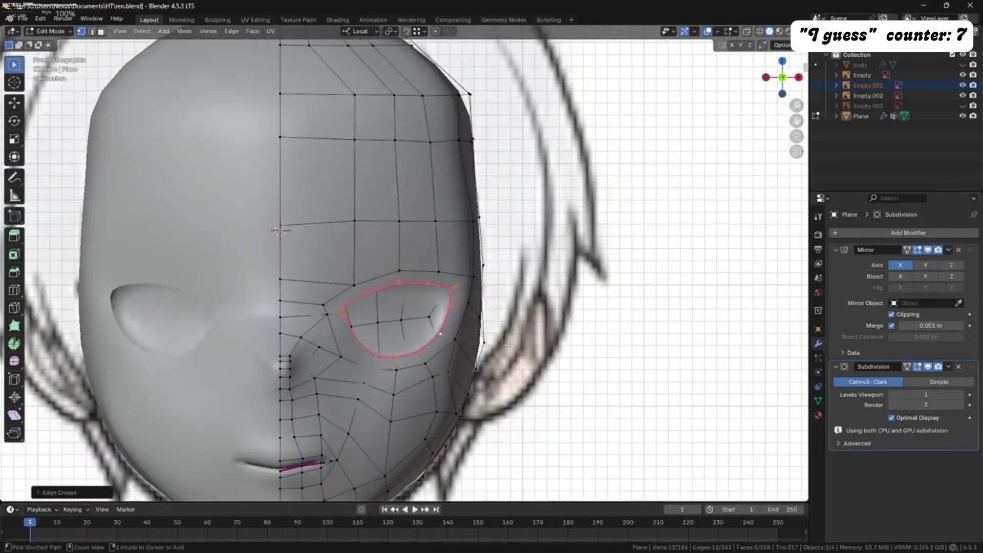
shift+middle_drag(508, 345, 480, 273)
Try to reshape the jaw and cheek with the Grab brush in Sculpt Mode
key(ctrl+Tab)
click(402, 281)
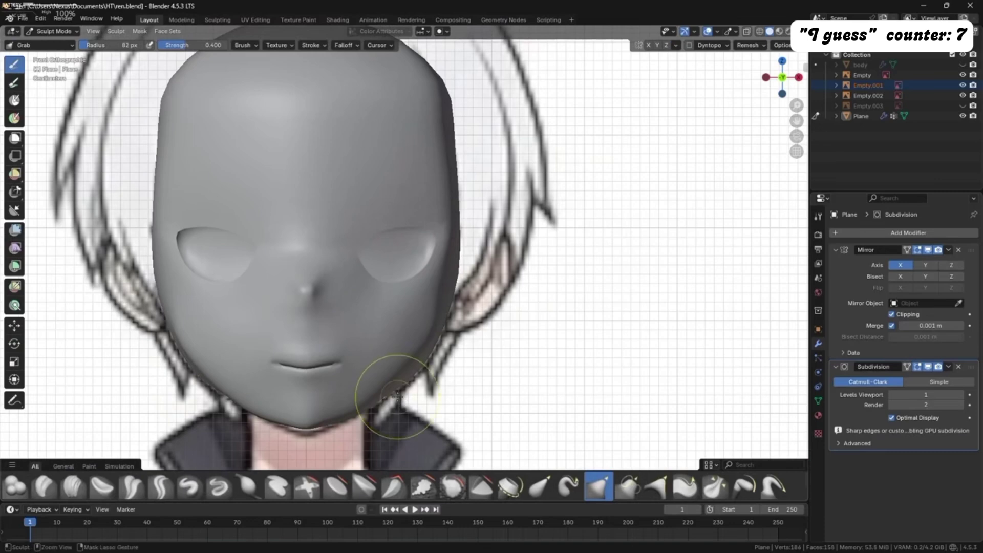
middle_drag(398, 397, 360, 405)
key(KP_1)
drag(366, 388, 357, 378)
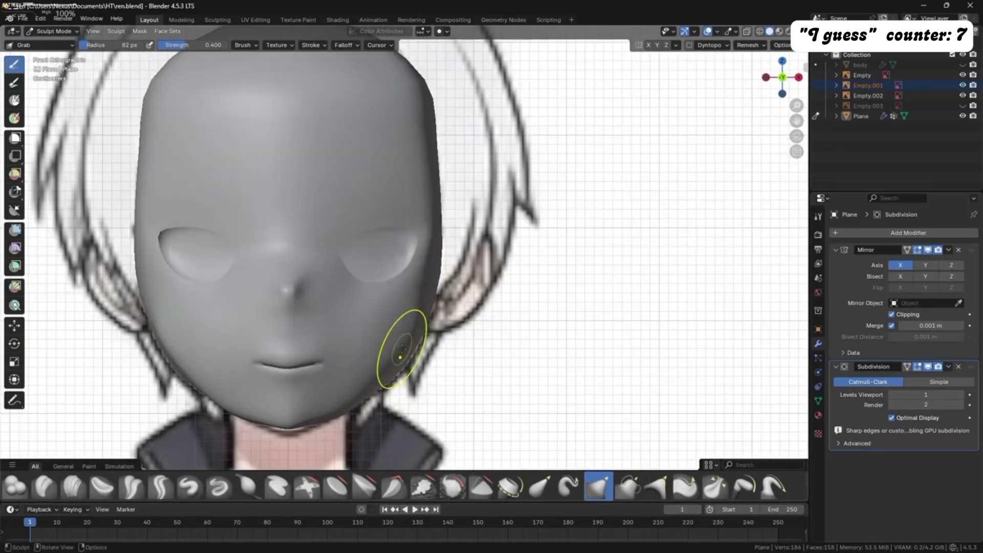
mouse_move(399, 351)
mouse_down()
mouse_move(343, 342)
mouse_move(344, 351)
mouse_up()
key(ctrl+z)
key(ctrl+z)
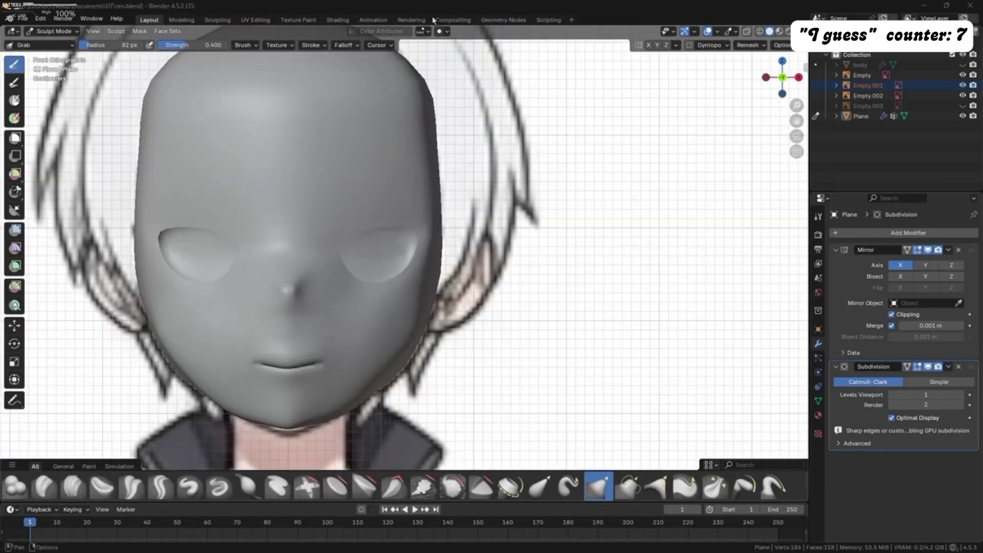
Unhide the body in Object Mode and enter Edit Mode on it together with the face mesh
key(ctrl+Tab)
click(494, 167)
middle_drag(505, 172, 520, 178)
key(KP_1)
scroll(521, 178, down, 5)
click(962, 65)
click(502, 335)
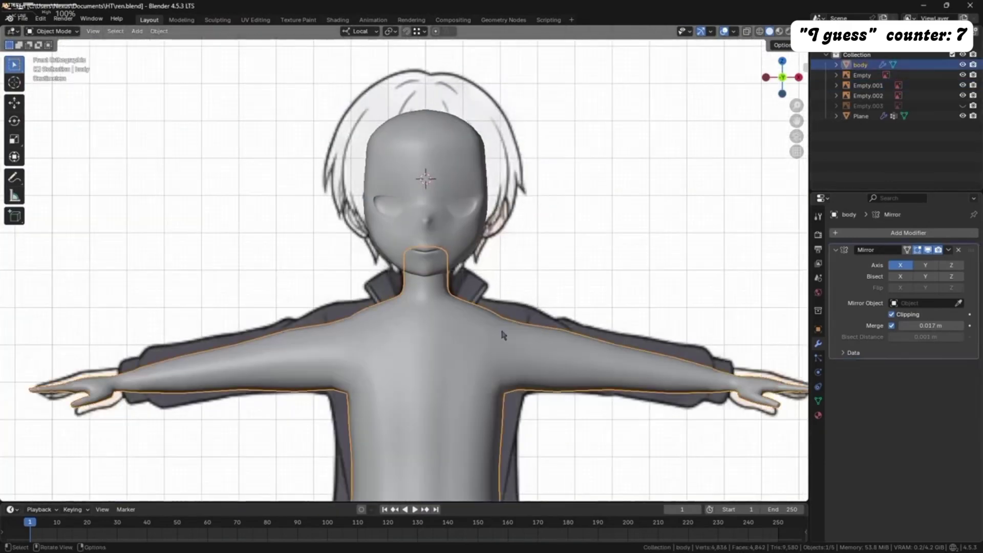
shift+click(447, 220)
key(ctrl+Tab)
click(505, 220)
Select the face mesh and the neck section of the body, and hide all the unselected geometry
middle_drag(447, 258, 515, 253)
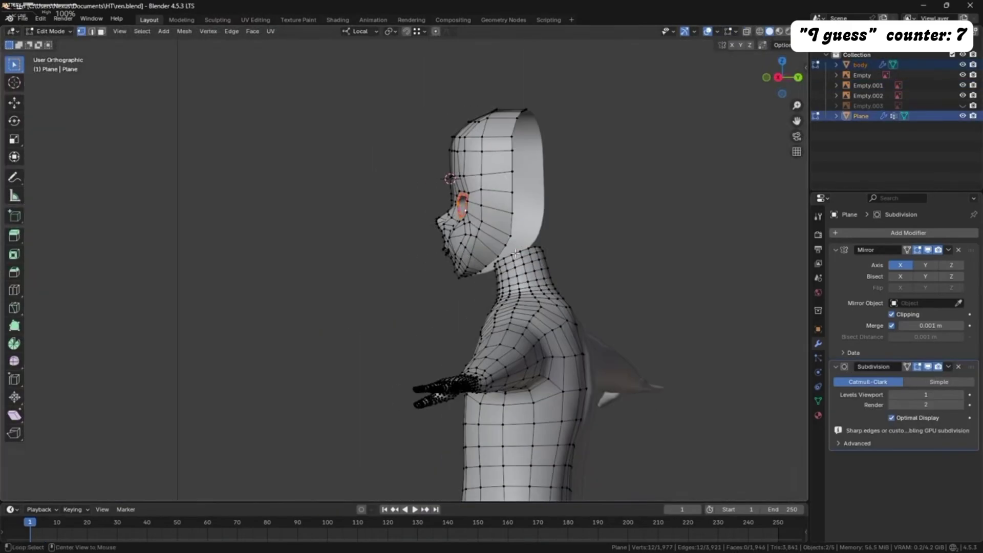
key(ctrl+KP_Add)
key(ctrl+KP_Add)
key(ctrl+KP_Add)
key(ctrl+KP_Add)
key(ctrl+KP_Add)
key(l)
key(shift+h)
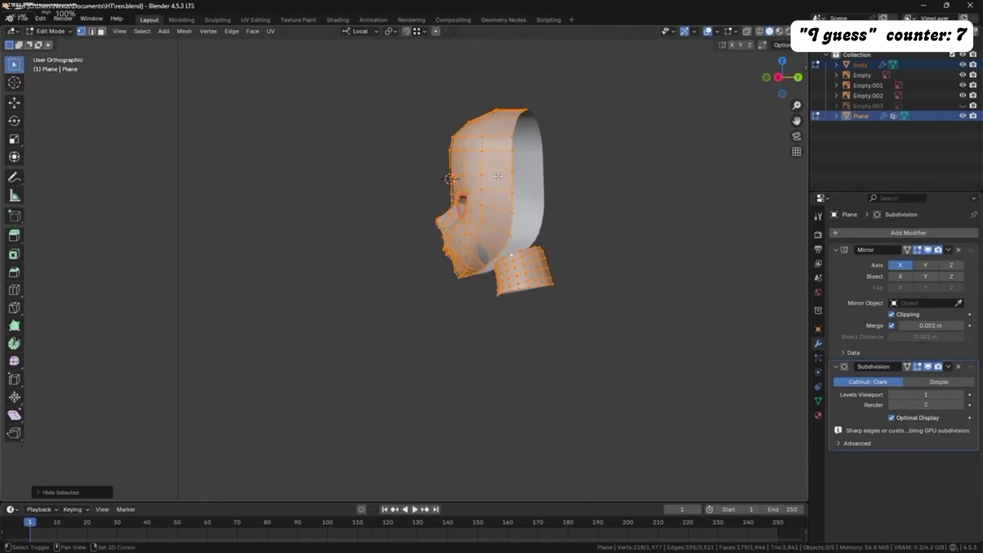
Slide the vertex beside the midline along the open rear edge under the chin
key(KP_1)
click(516, 251)
key(KP_3)
scroll(516, 251, up, 3)
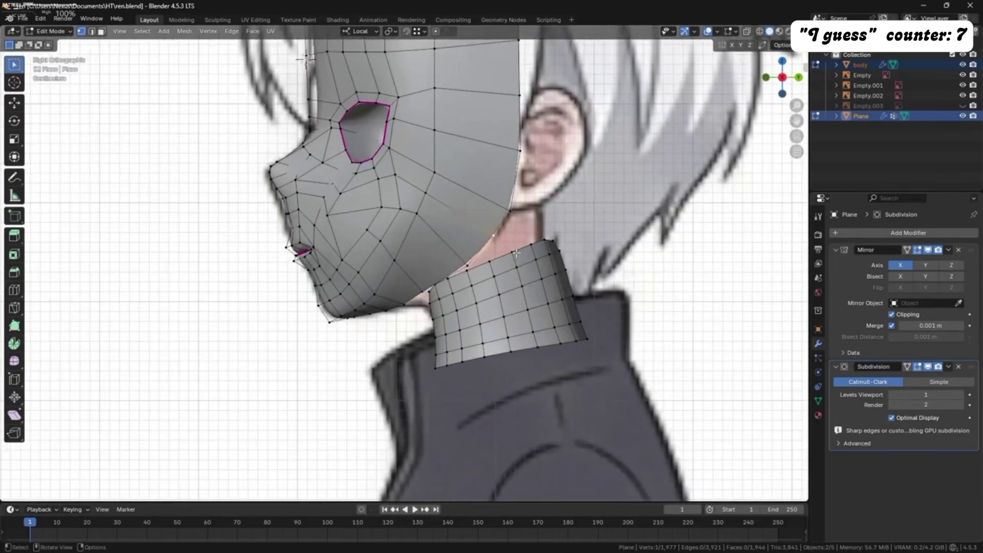
middle_drag(517, 251, 573, 195)
key(g)
key(g)
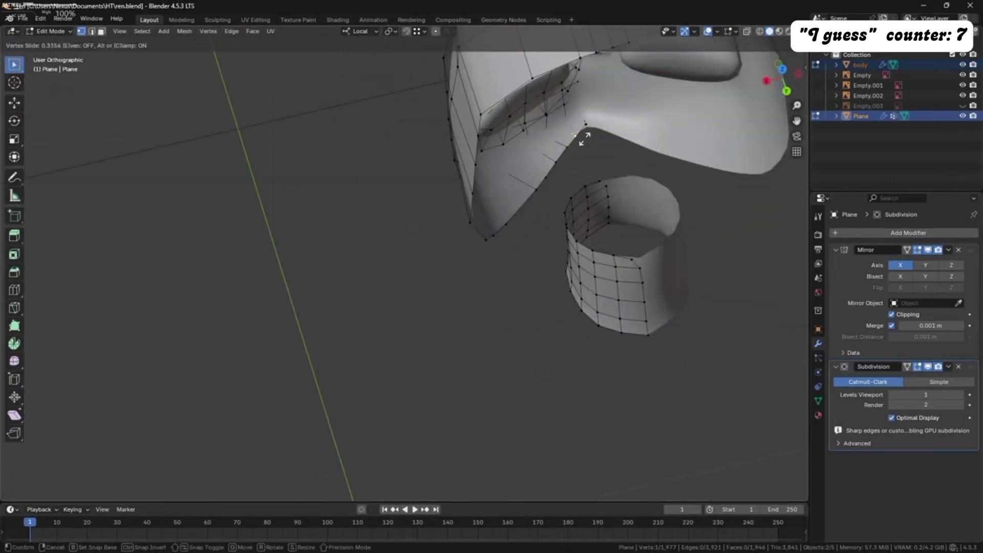
click(584, 139)
Extrude the midline edge under the chin backward twice toward the front of the neck
shift+click(577, 138)
key(KP_3)
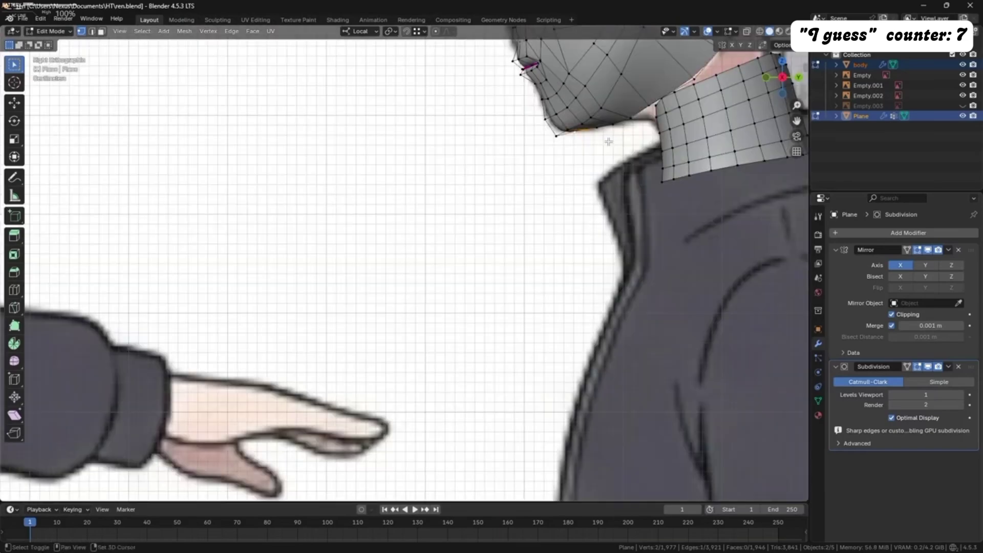
shift+middle_drag(579, 179, 360, 400)
key(e)
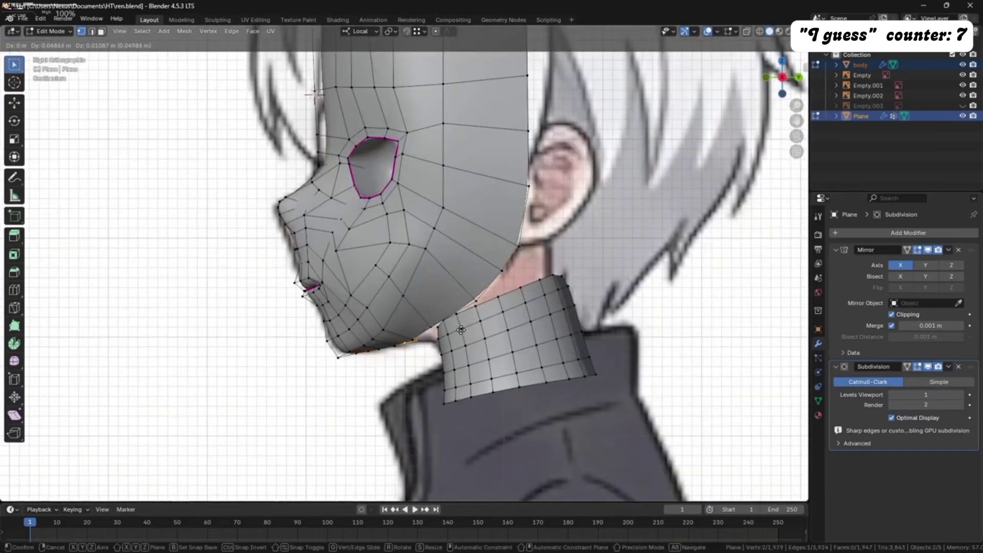
click(461, 329)
key(e)
click(484, 330)
Delete the two uppermost vertex loops of the neck and reposition its new top rim
alt+click(533, 285)
key(x)
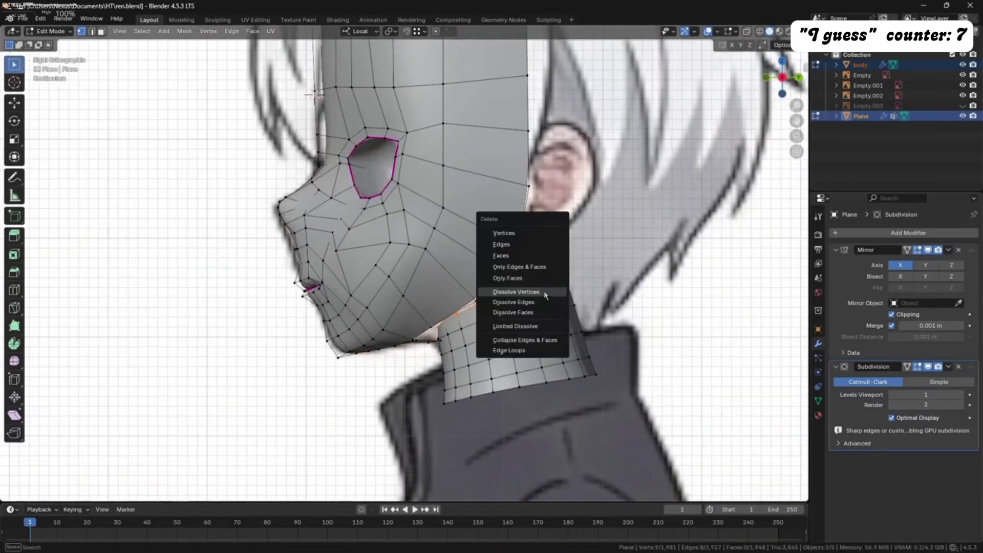
click(495, 233)
key(x)
click(479, 325)
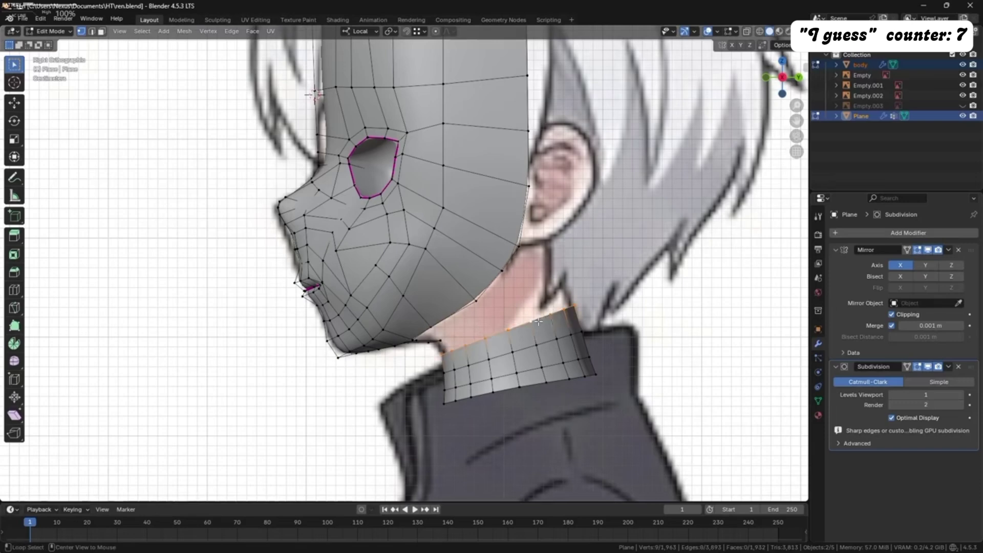
key(g)
click(542, 313)
Flatten the rear end edge of the under-chin strip by scaling it to 0 along Y
middle_drag(542, 313, 437, 354)
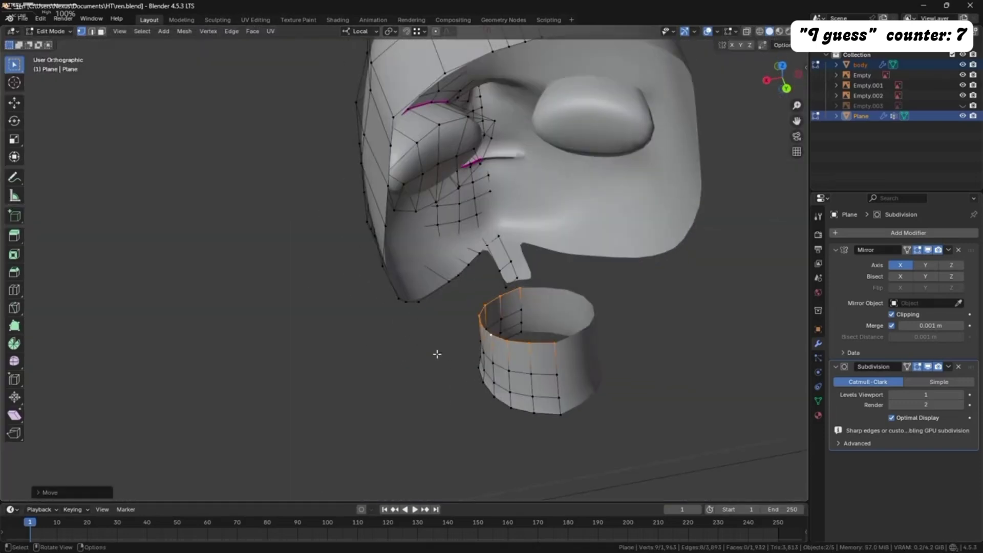
click(503, 277)
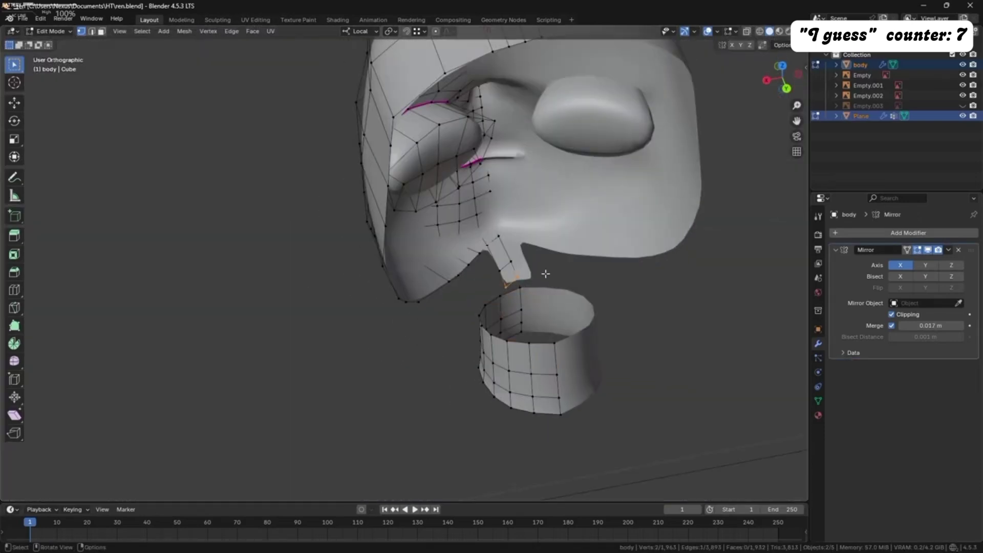
key(s)
key(y)
key(y)
key(0)
key(Return)
key(KP_3)
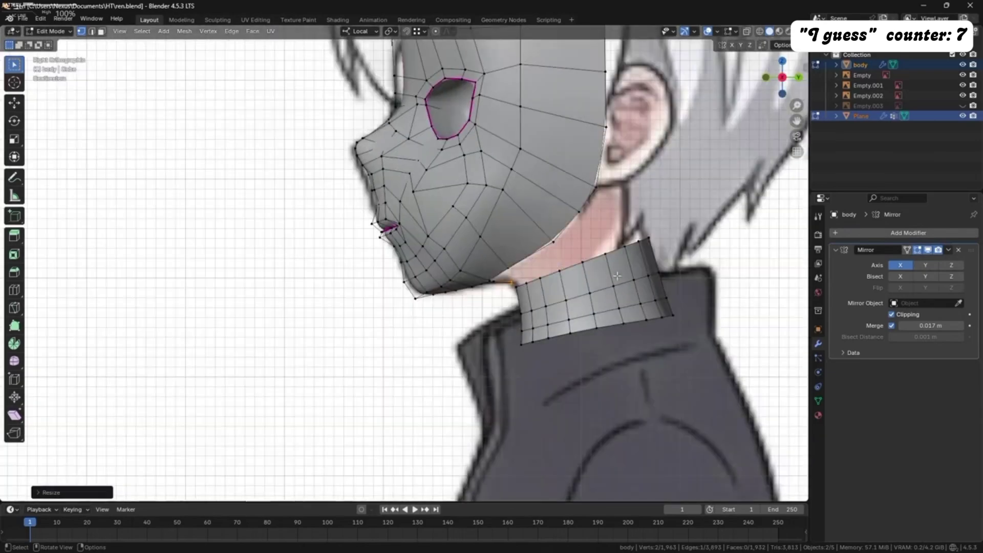
Extrude the end edge between the under-chin strip and neck, and snap its outer corner vertex toward the neck rim
scroll(532, 269, up, 7)
key(c)
key(Escape)
key(e)
middle_drag(512, 325, 500, 313)
click(500, 314)
click(460, 353)
key(g)
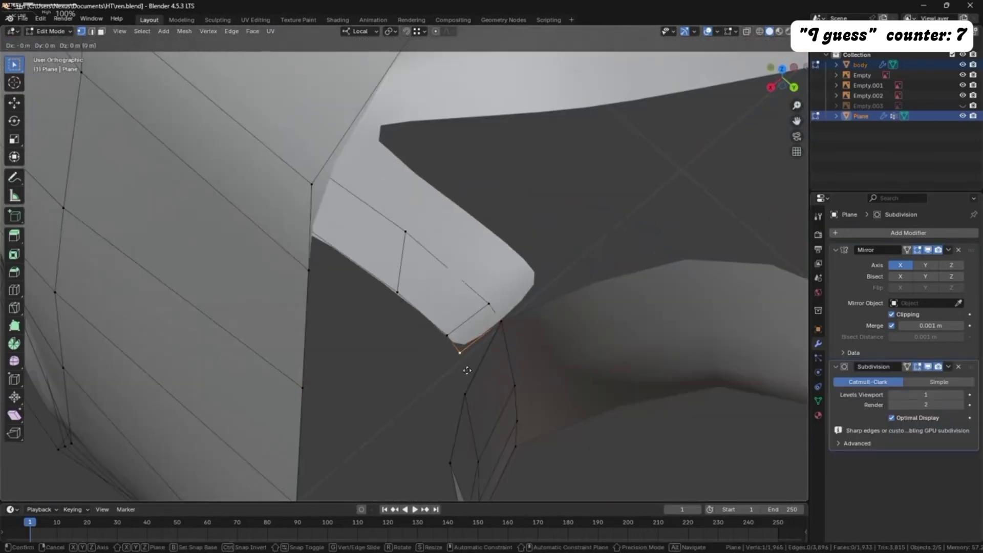
ctrl+click(468, 393)
ctrl+click(468, 393)
Add an edge loop across the rear part of the under-chin strip and slide it toward the neck
key(KP_3)
ctrl+middle_drag(473, 314, 486, 373)
key(ctrl+r)
click(431, 393)
click(432, 393)
key(g)
key(g)
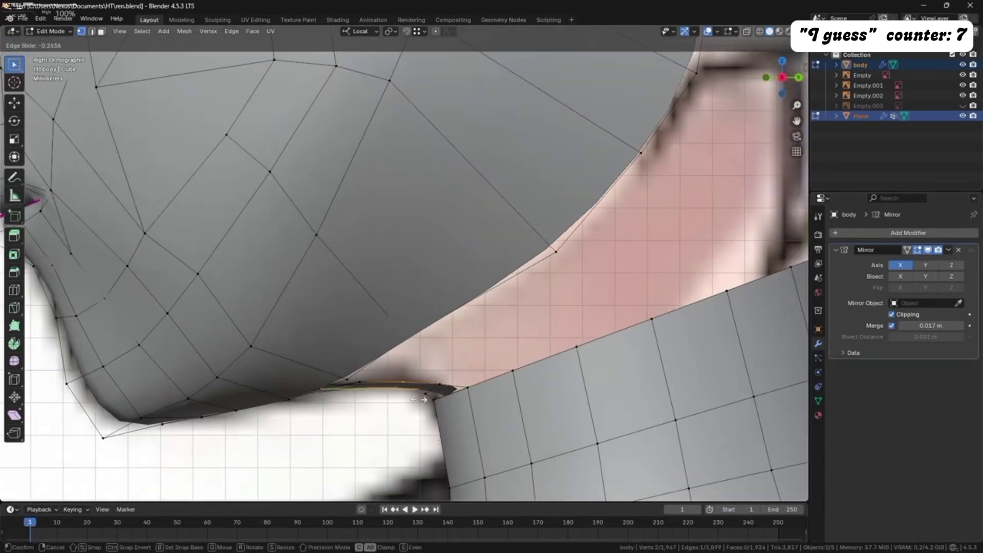
click(427, 399)
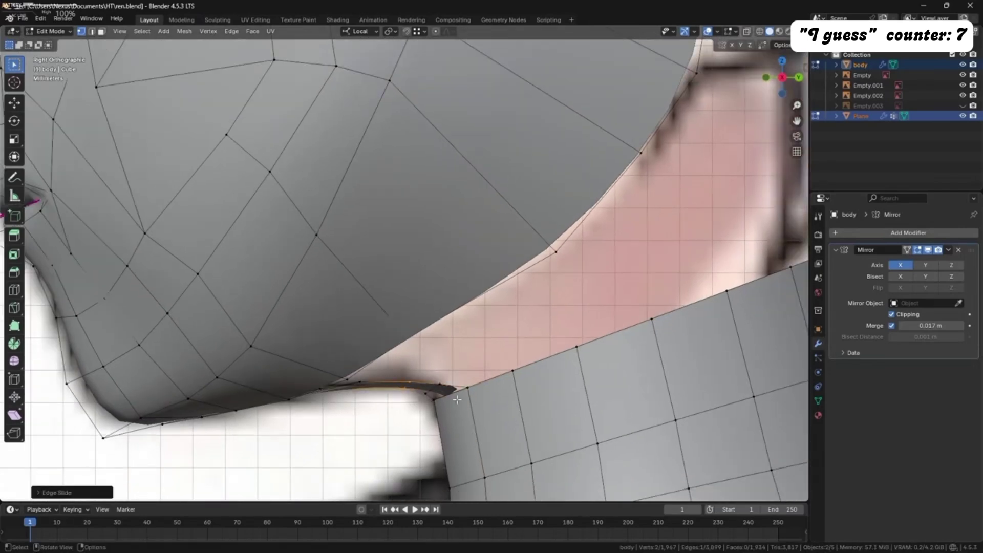
Add another edge loop across the front of the under-chin strip and slide the neighbouring jaw-edge vertex outward
middle_drag(457, 400, 363, 469)
key(alt+z)
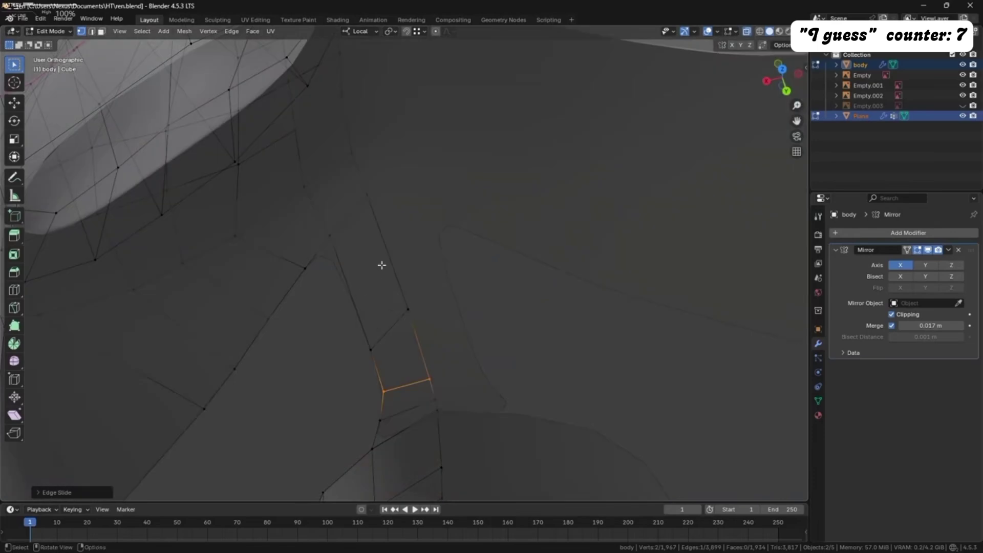
click(348, 288)
key(g)
key(g)
click(305, 286)
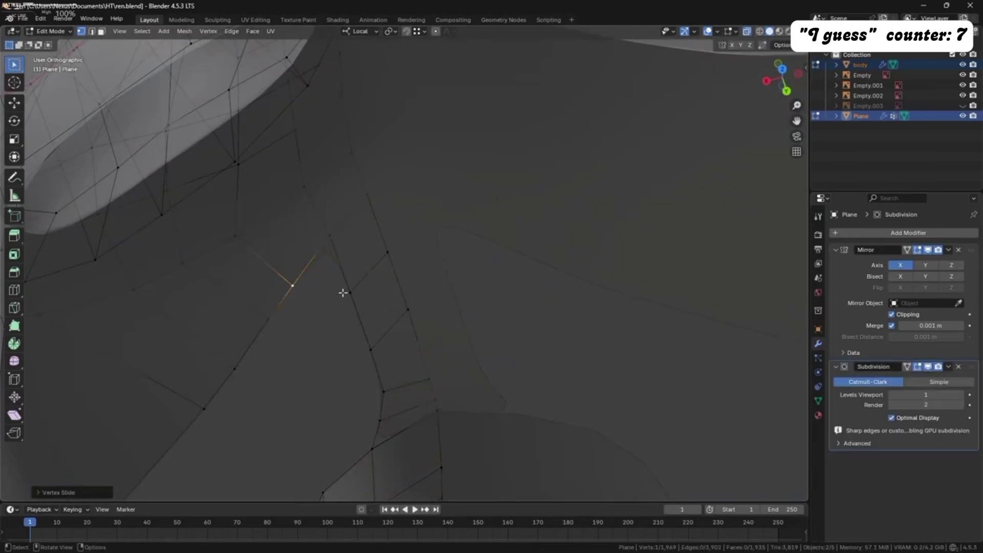
Extrude a vertex outward from the side of the under-chin strip and fill the face between it and the jaw edge
click(347, 292)
key(e)
click(321, 326)
key(f)
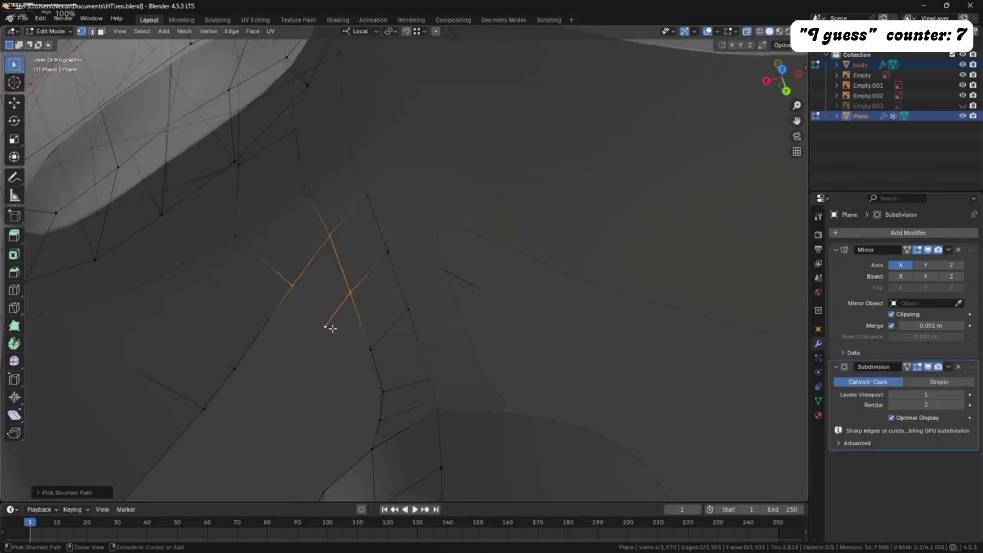
Raise the new face's outer corner vertex about 0.006 m along Z in the side view
key(alt+z)
key(KP_3)
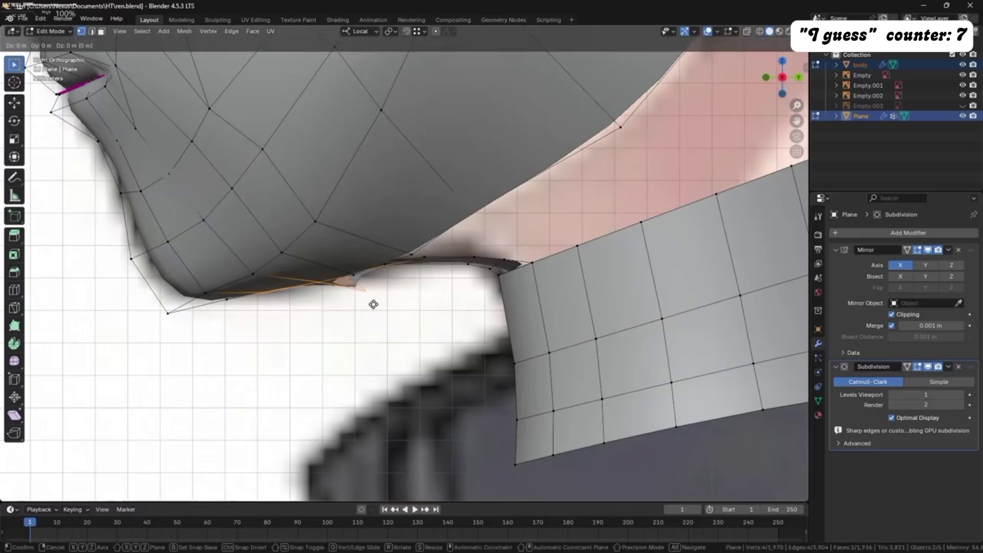
key(g)
key(z)
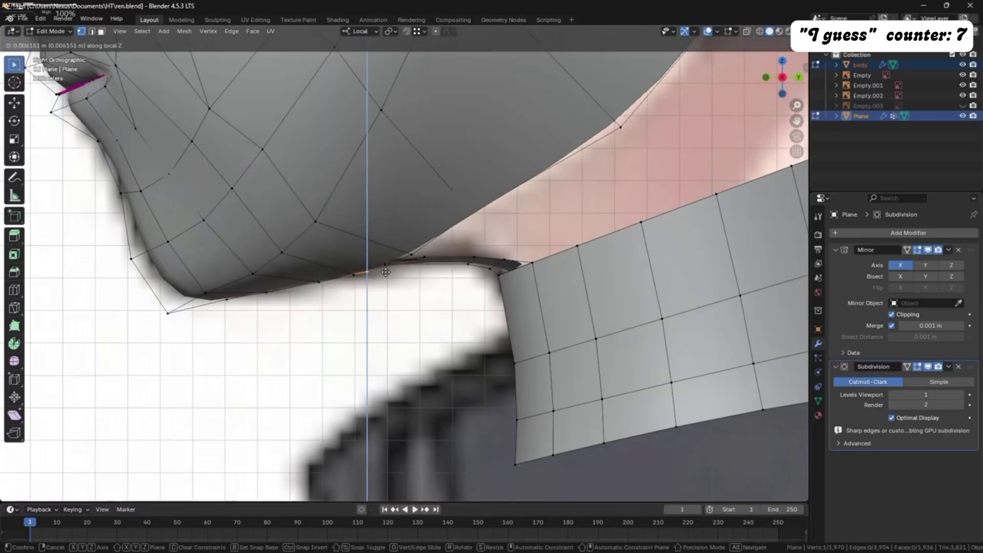
click(386, 272)
Extrude that corner vertex farther outward and fill the face connecting it to the jaw's rear edge
middle_drag(471, 248, 404, 292)
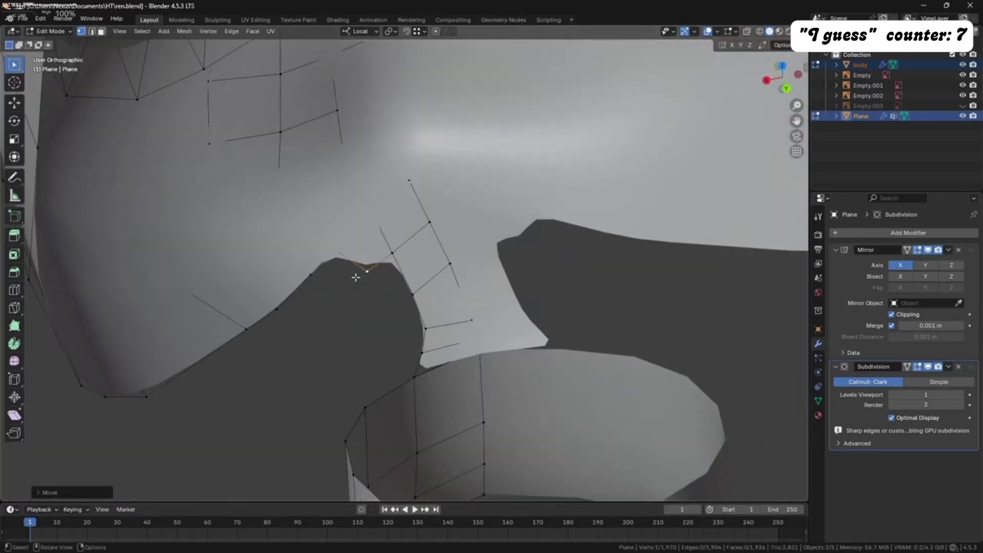
key(e)
click(351, 292)
click(311, 277)
ctrl+click(351, 294)
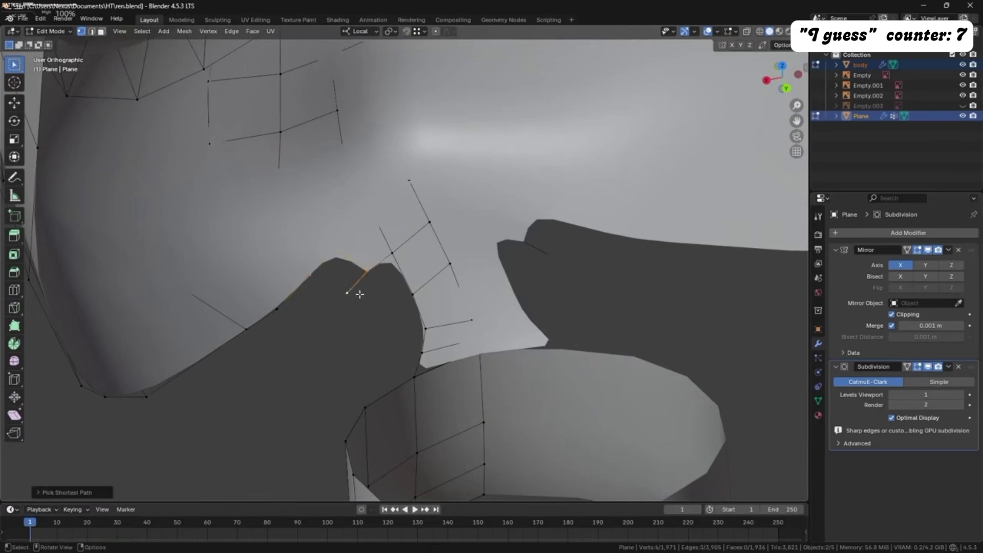
key(f)
Extrude the same corner vertex toward the neck and fill the face between it and the side of the strip
key(e)
click(392, 304)
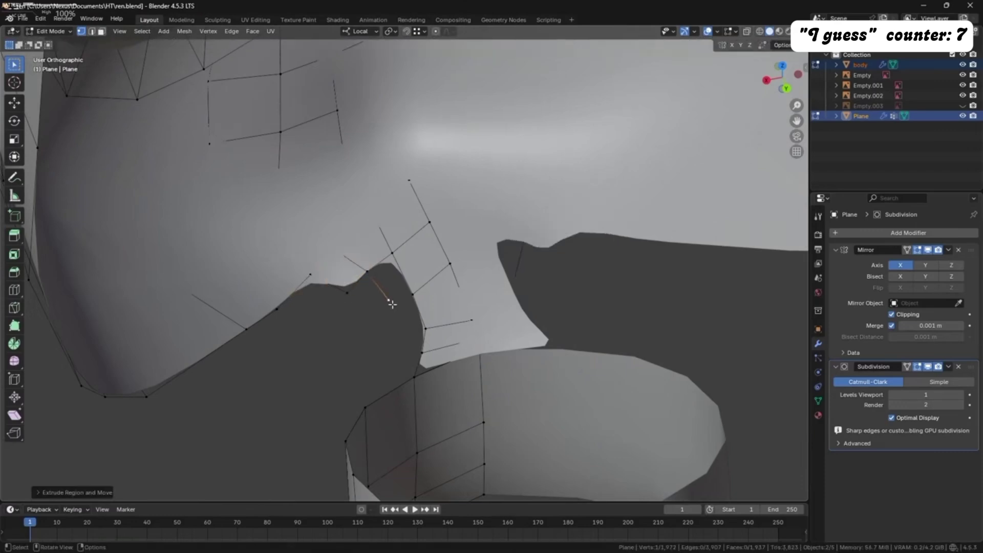
click(415, 297)
ctrl+click(391, 300)
key(f)
Extrude the outer corner vertex farther toward the neck and fill the face between it and the side of the under-chin strip
click(389, 304)
key(e)
click(393, 330)
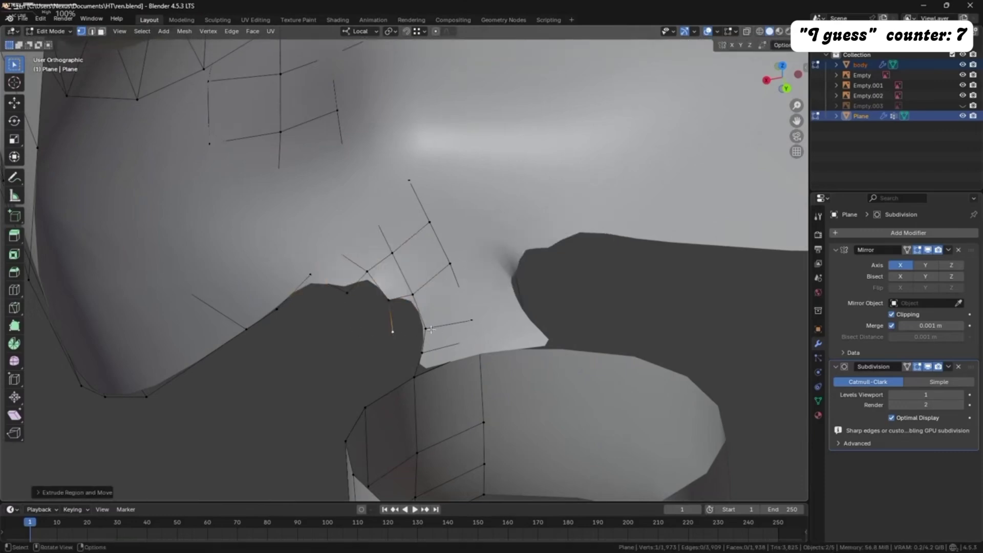
click(427, 327)
ctrl+click(393, 330)
key(f)
Move the new face's outer vertices along Z in the side view to line them up with the under-chin surface
key(KP_1)
key(KP_3)
click(397, 349)
key(g)
key(z)
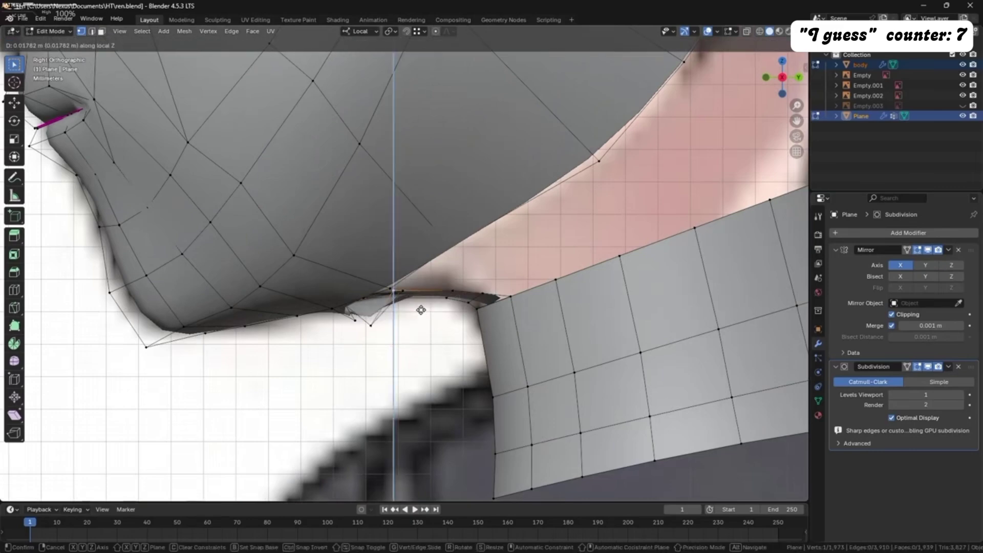
click(390, 314)
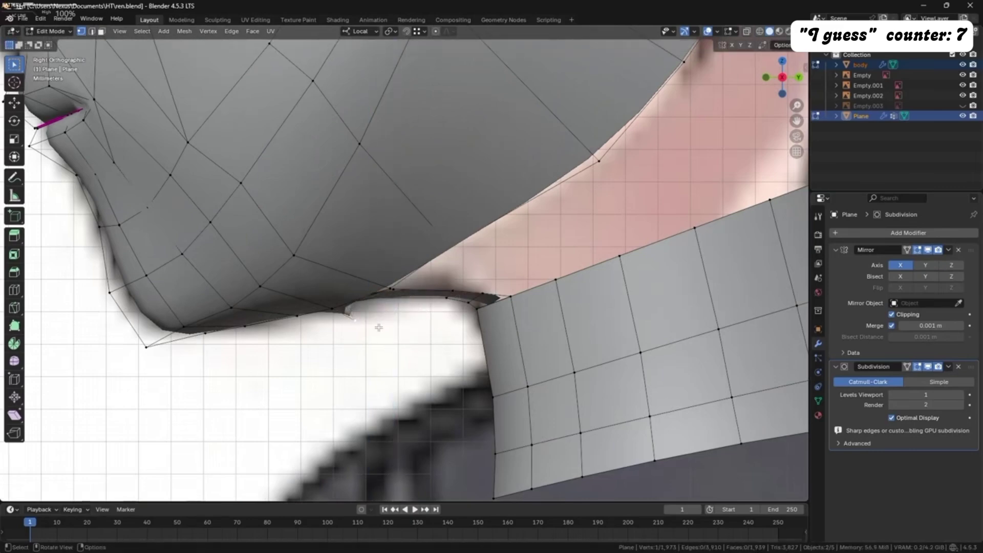
key(alt+z)
key(g)
key(z)
click(373, 310)
key(alt+z)
Move the upper outer vertex beside the under-chin strip along X toward the strip
middle_drag(374, 310, 375, 348)
click(397, 304)
key(g)
key(x)
click(405, 309)
Move the vertex below it on the strip's outer edge backward along Y toward the neck
click(400, 325)
key(g)
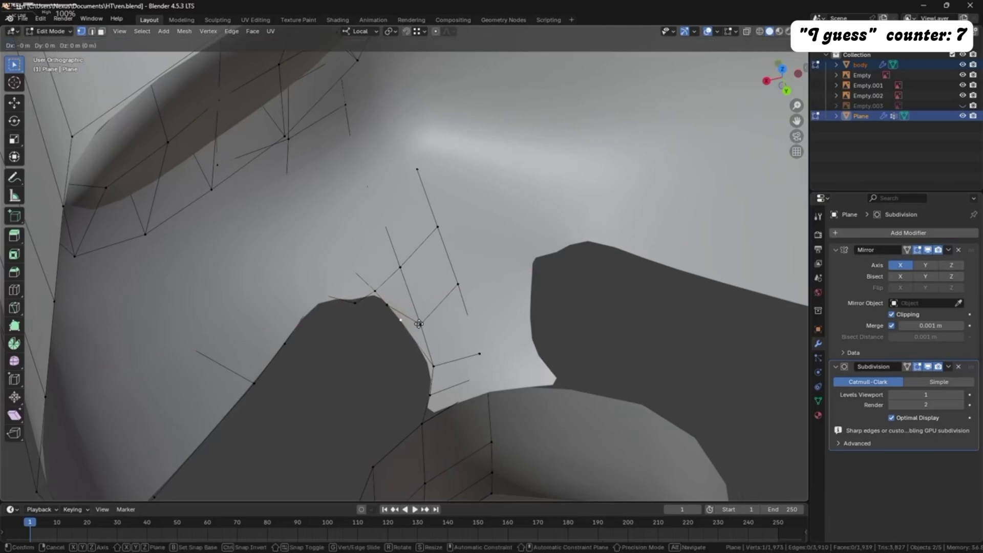
key(x)
key(Escape)
key(alt+z)
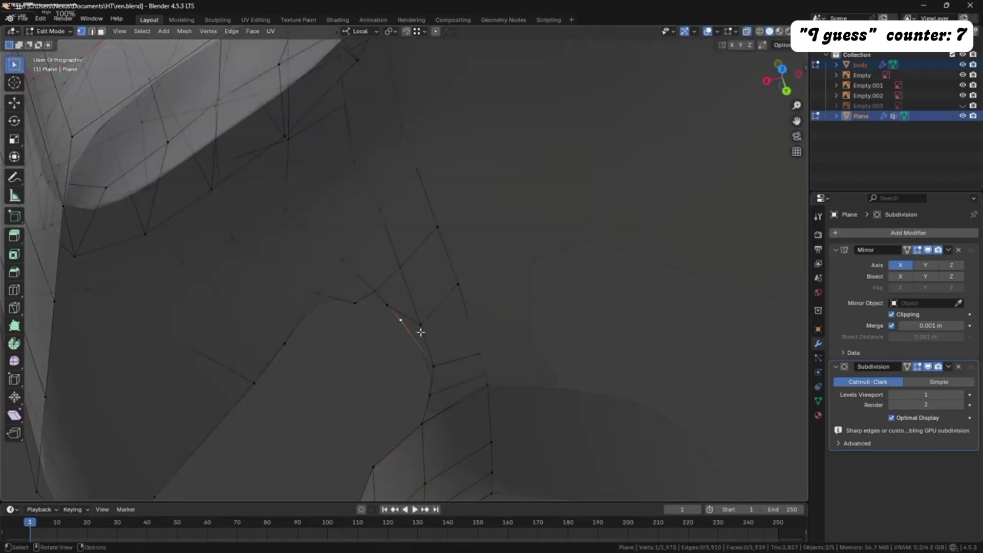
key(g)
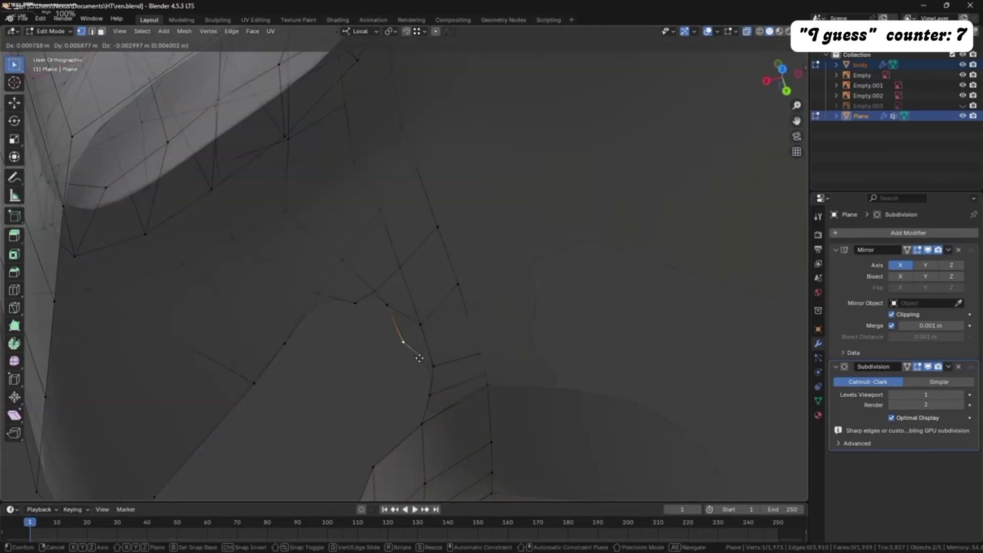
key(y)
click(423, 372)
Slide the middle vertex of the strip's outer edge along its edge toward the neck
click(390, 308)
key(g)
key(g)
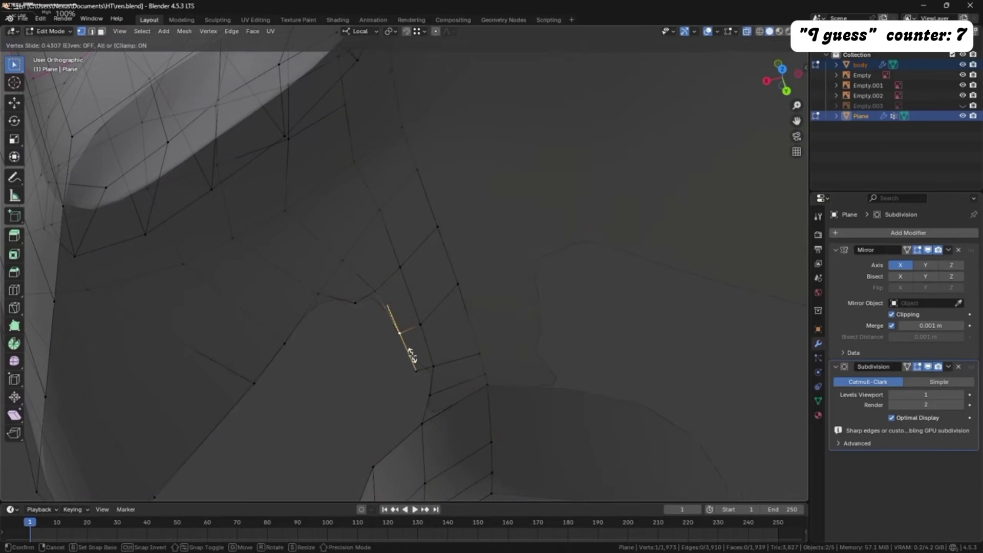
click(412, 357)
Reposition the vertex where the strip meets the jaw edge and adjust its height along Z in the side view
click(363, 302)
key(g)
click(373, 310)
key(ctrl+KP_1)
key(g)
key(z)
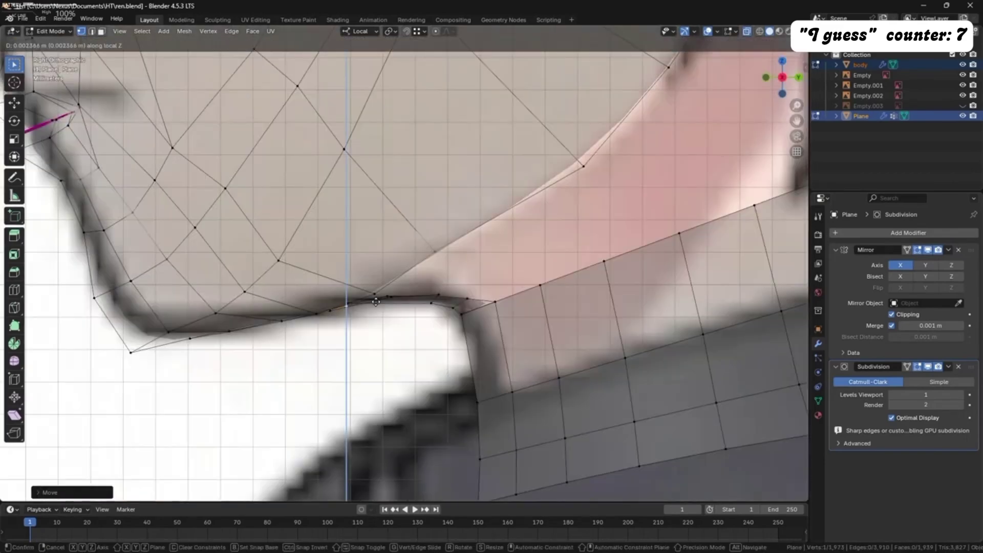
click(372, 304)
Dissolve the strip's extra cross edge just in front of the neck rim
middle_drag(359, 303, 377, 302)
key(KP_8)
key(KP_8)
key(KP_8)
key(alt+z)
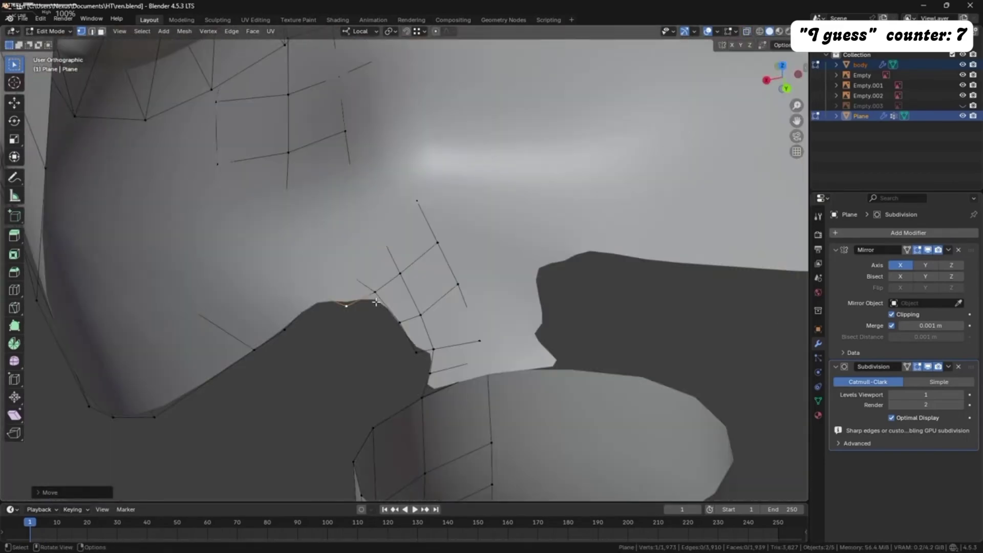
key(KP_6)
key(KP_8)
click(412, 408)
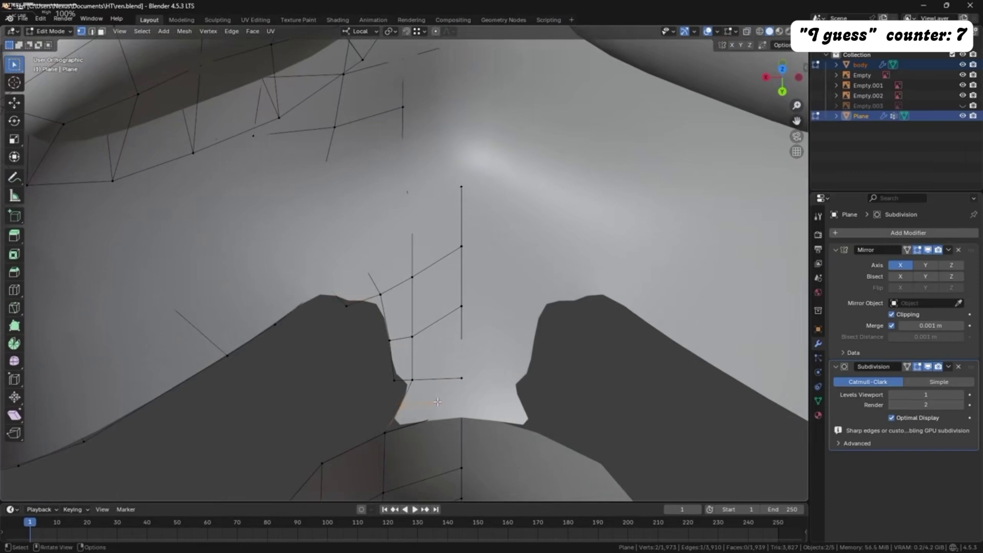
key(2)
click(436, 405)
key(x)
key(i)
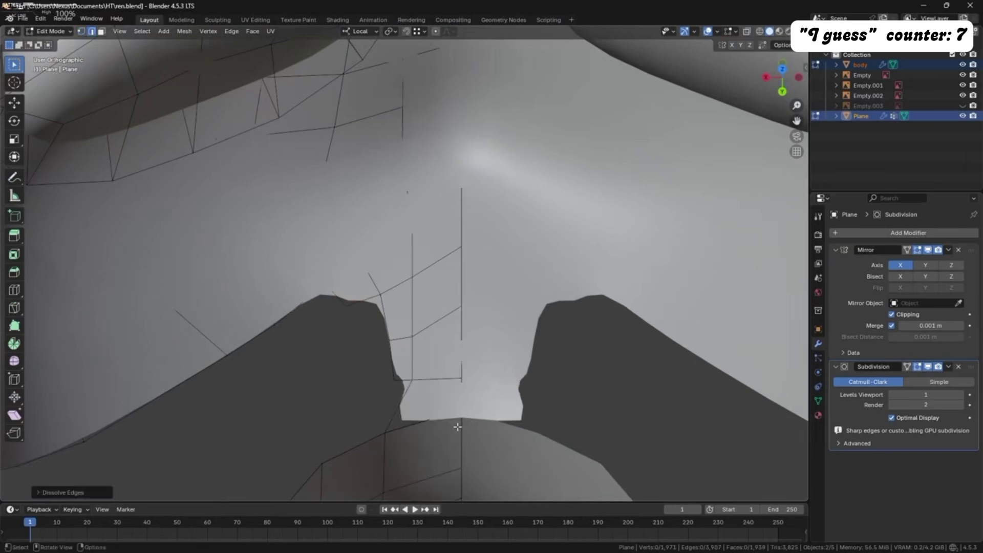
Move the two rear vertices on the strip's outer side outward along X
key(g)
key(x)
click(385, 381)
click(399, 340)
key(g)
key(x)
click(384, 341)
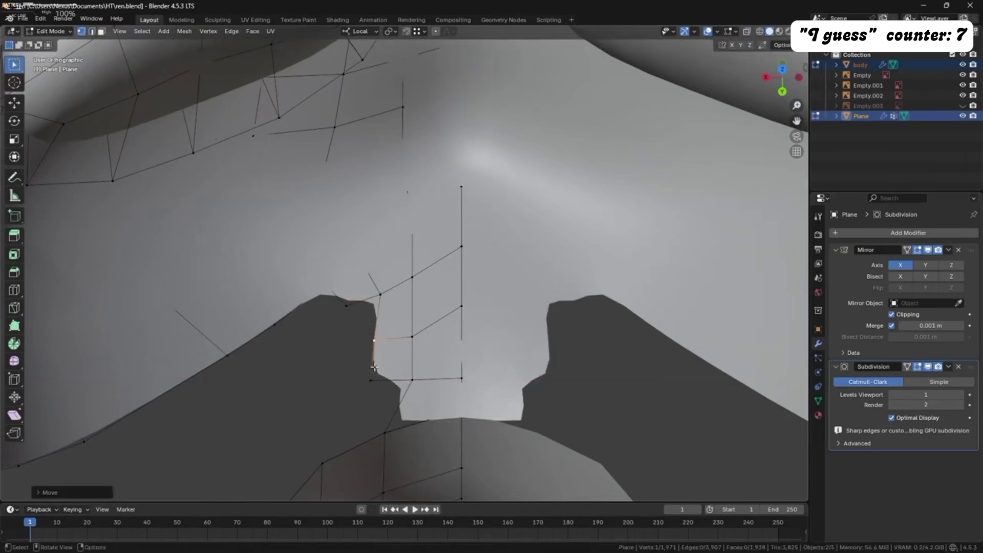
click(375, 407)
ctrl+click(407, 384)
shift+click(390, 433)
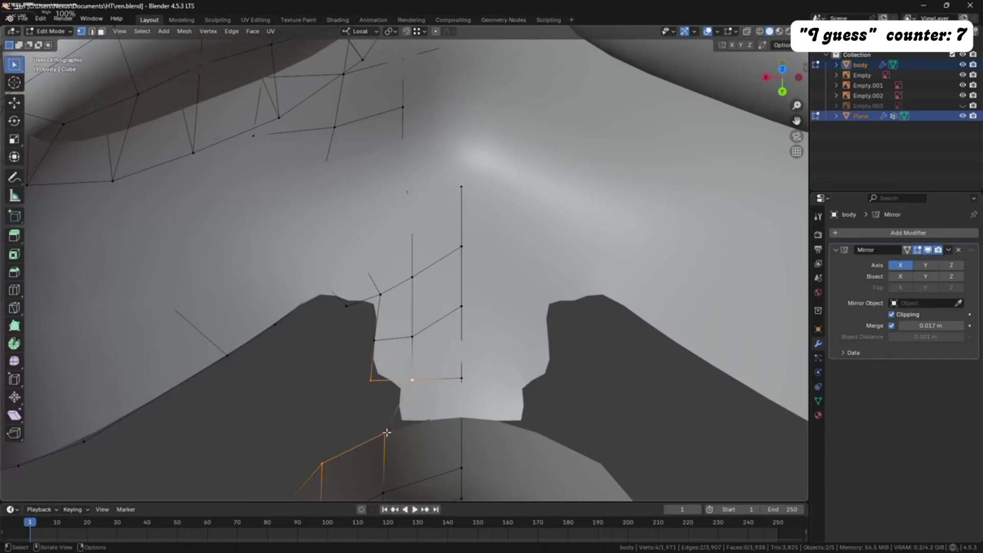
key(ctrl+z)
click(414, 428)
click(399, 417)
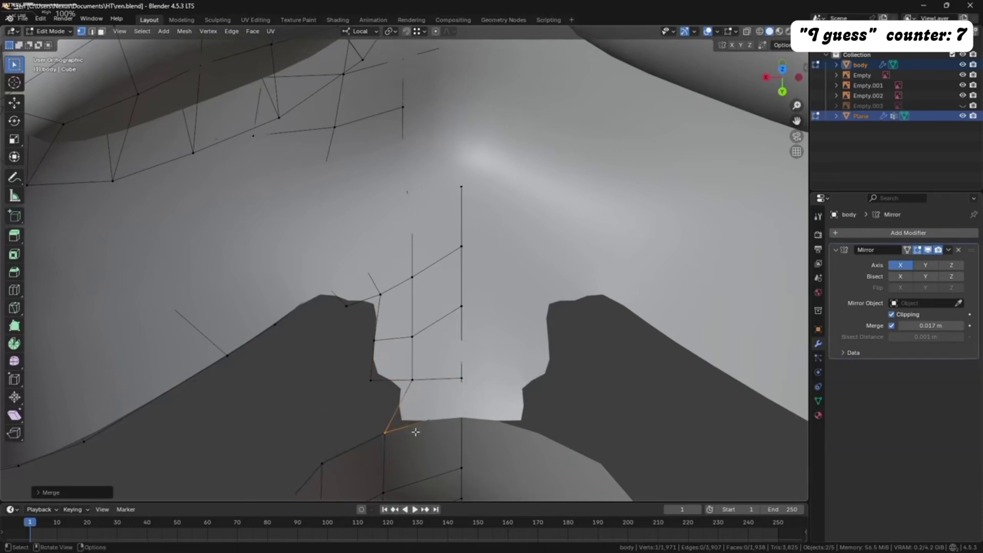
Extrude the strip's rear outer vertex to the neck rim and fill the face between the strip and the rim
click(371, 380)
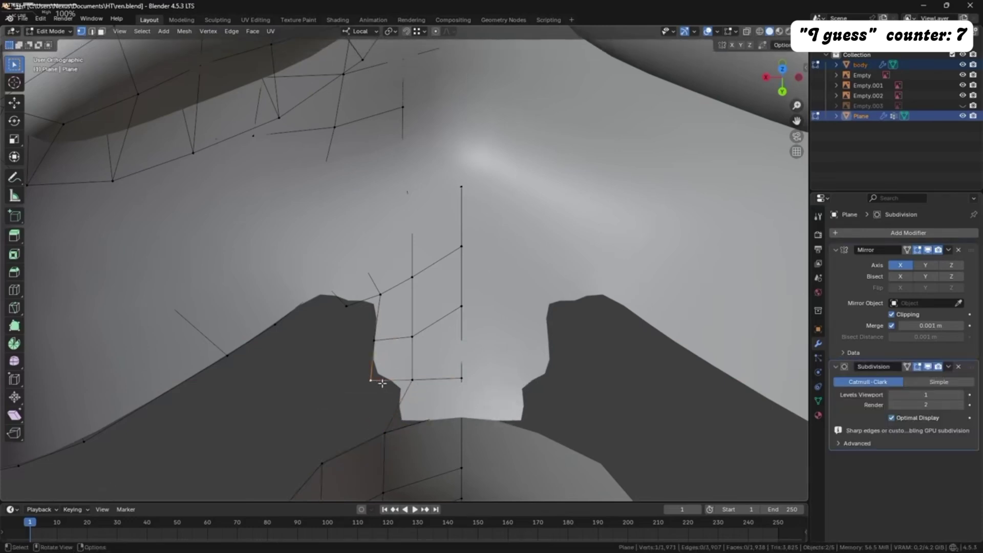
key(e)
click(333, 463)
shift+click(392, 425)
key(ctrl+z)
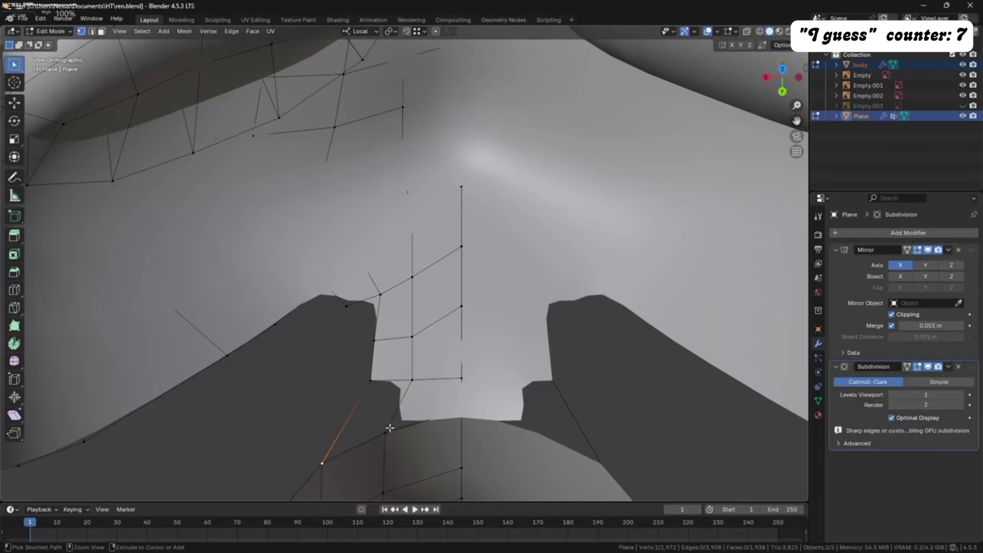
middle_drag(391, 424, 389, 444)
shift+click(410, 424)
shift+click(395, 447)
shift+click(387, 461)
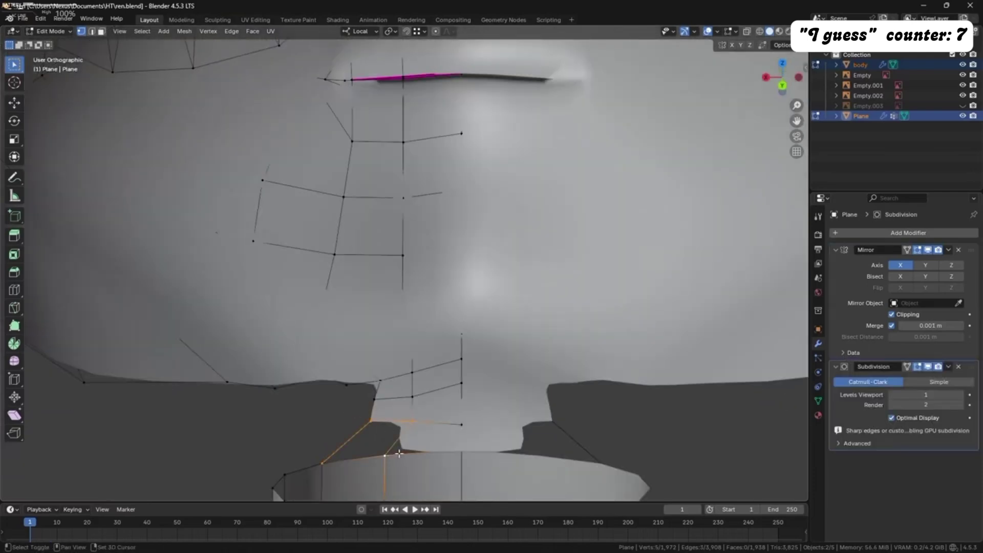
shift+click(388, 459)
key(f)
Reposition the selected under-jaw vertex in the side view to smooth the surface in front of the neck
key(KP_3)
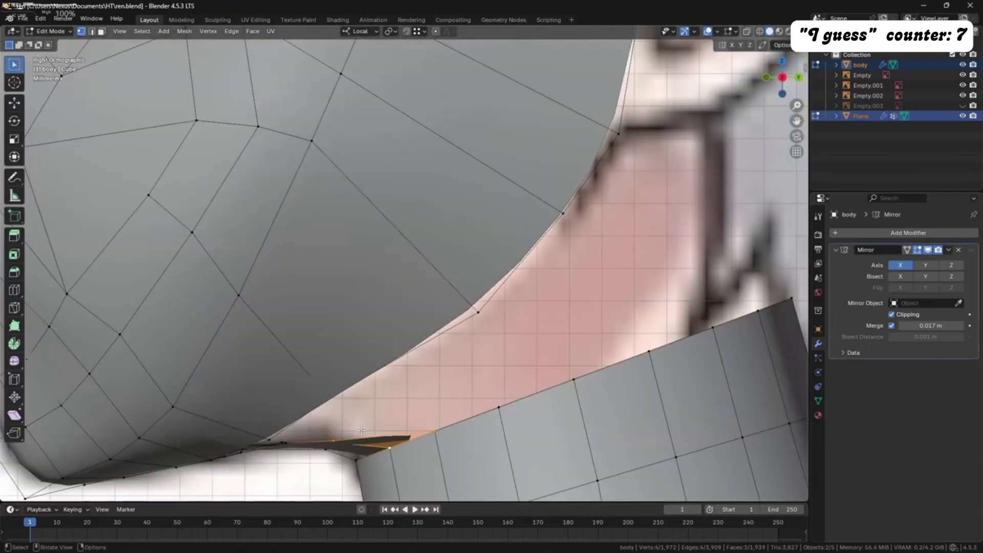
middle_drag(361, 430, 466, 21)
scroll(319, 379, down, 2)
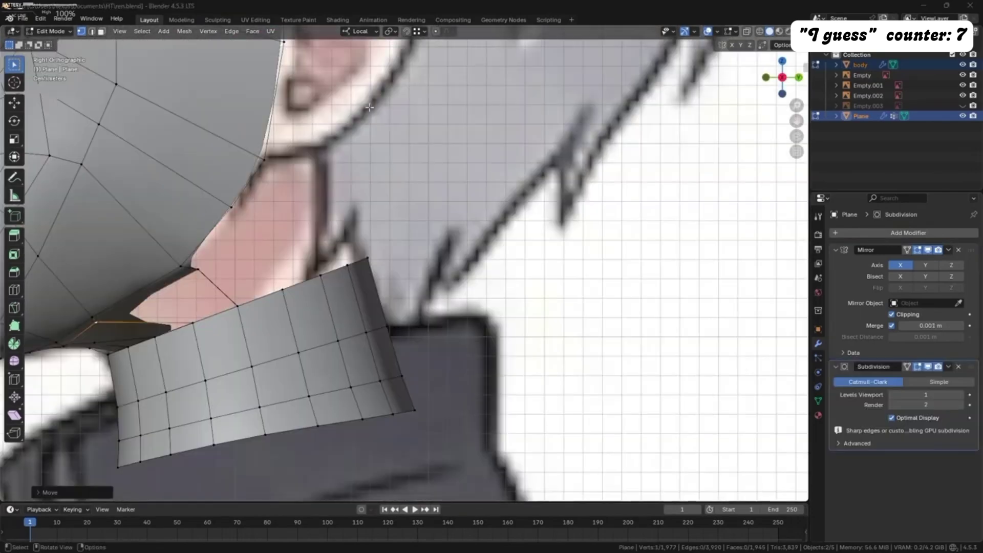
key(g)
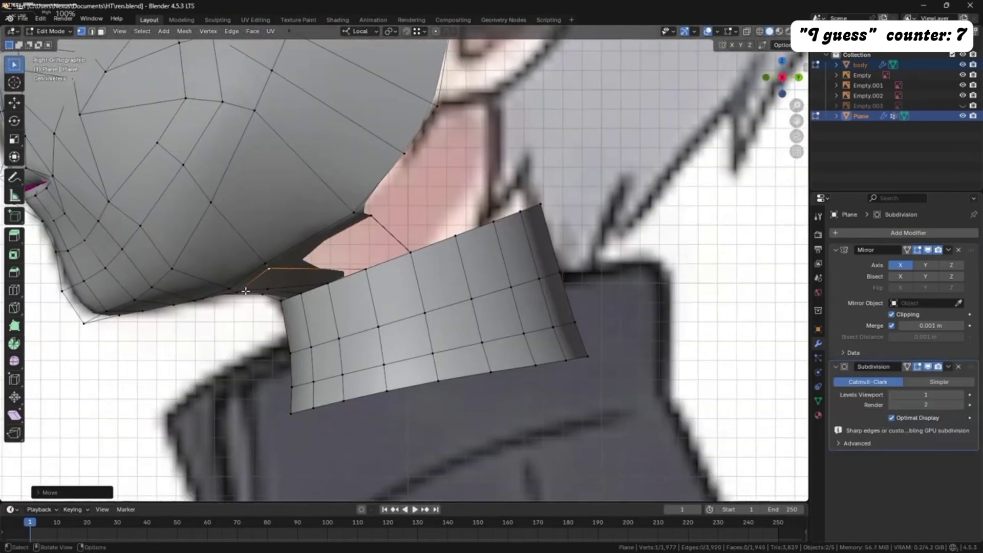
click(270, 282)
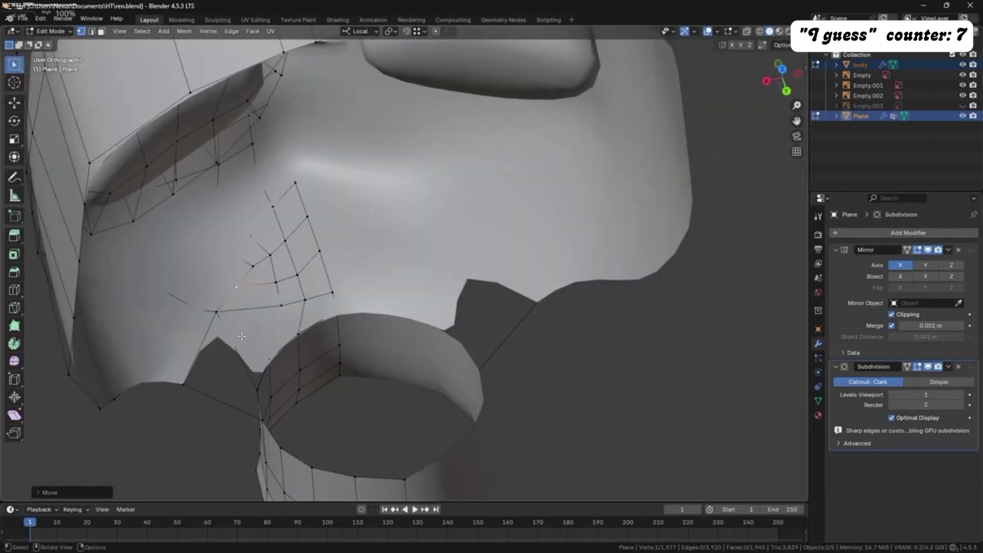
Fill the gap between the under-jaw surface and the side of the neck rim with a face
key(2)
click(220, 407)
key(f)
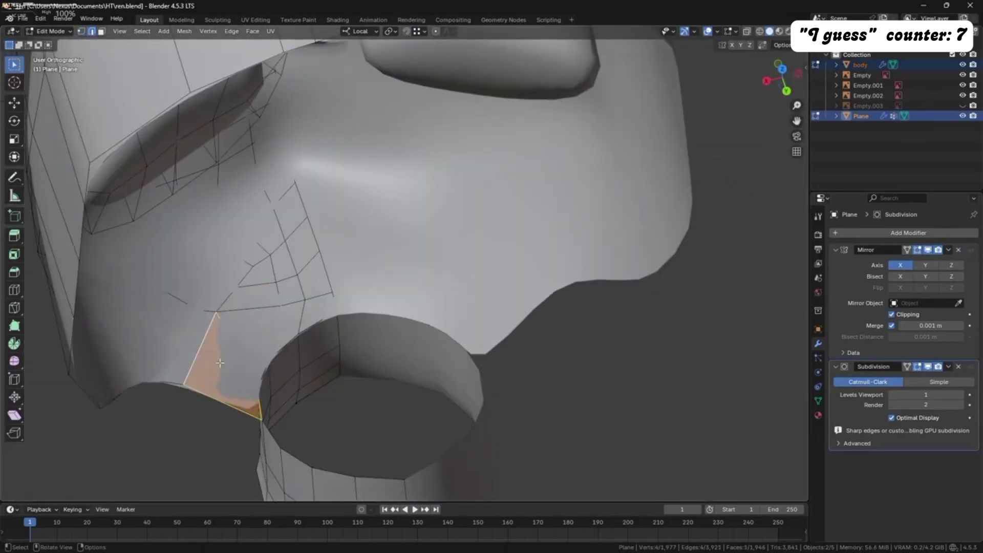
Extrude the rear under-jaw vertex up along the jaw line in the side view and move it outward along X from behind
key(KP_3)
click(247, 338)
key(e)
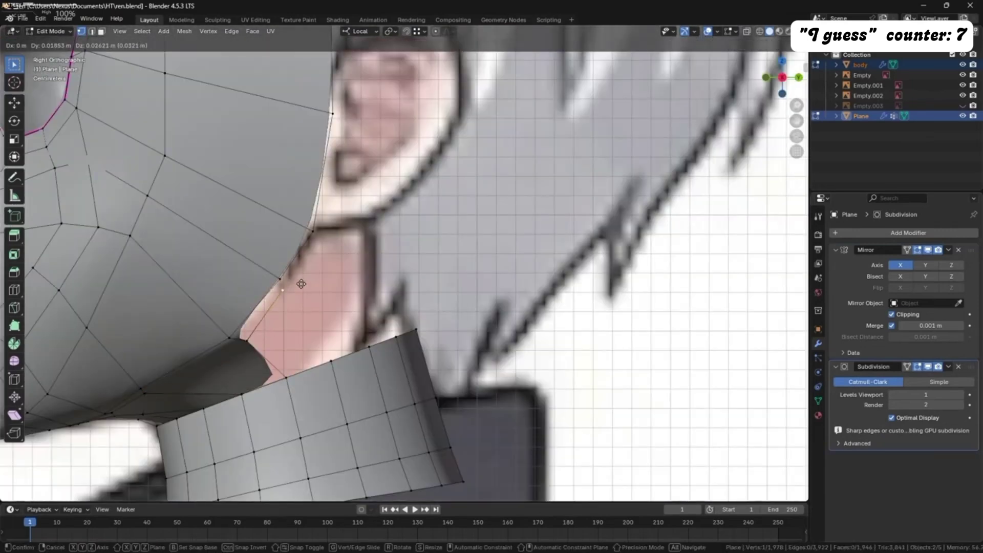
click(305, 274)
key(ctrl+KP_1)
key(g)
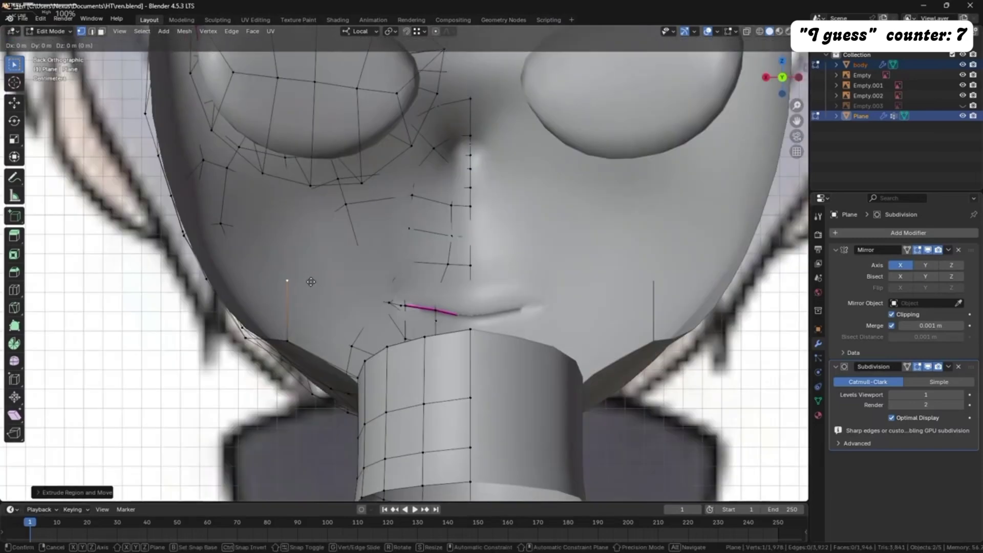
key(x)
click(259, 280)
Extrude the new jaw vertex to the neck rim and fill the two faces joining it to the jaw edge and the neck
middle_drag(260, 280, 263, 281)
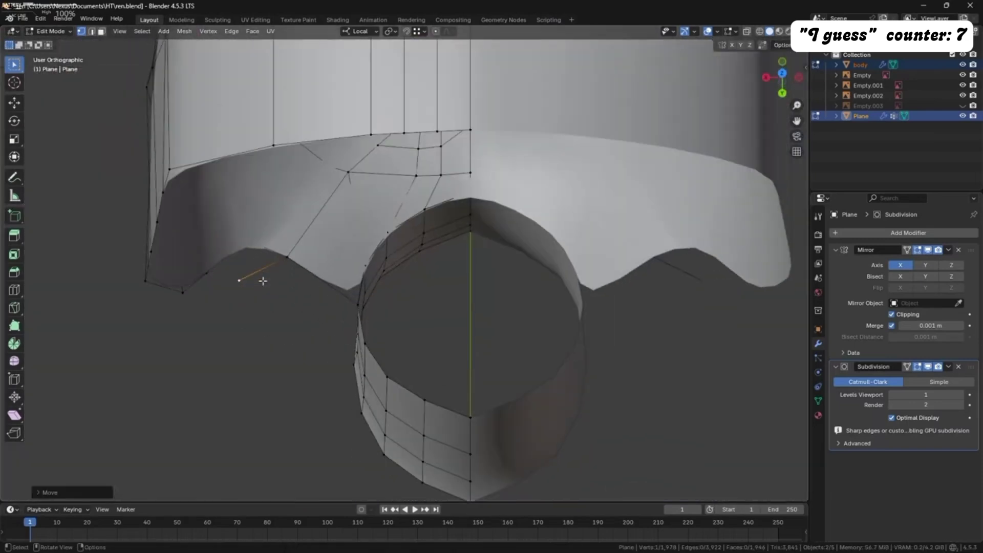
key(e)
click(388, 343)
click(245, 280)
ctrl+click(285, 258)
ctrl+click(207, 273)
key(f)
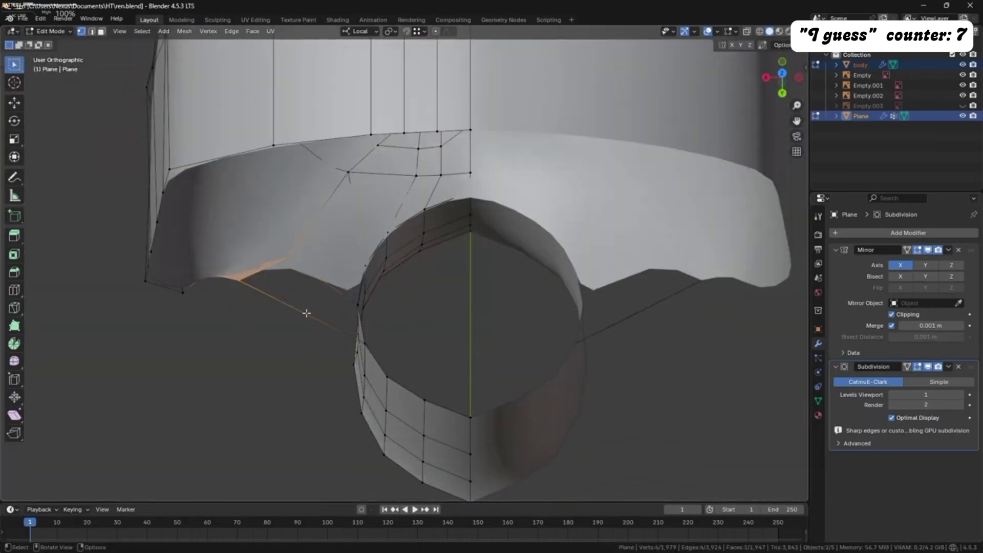
key(f)
Extrude the rear edge between the jaw and the neck rim backward in the side view
key(KP_3)
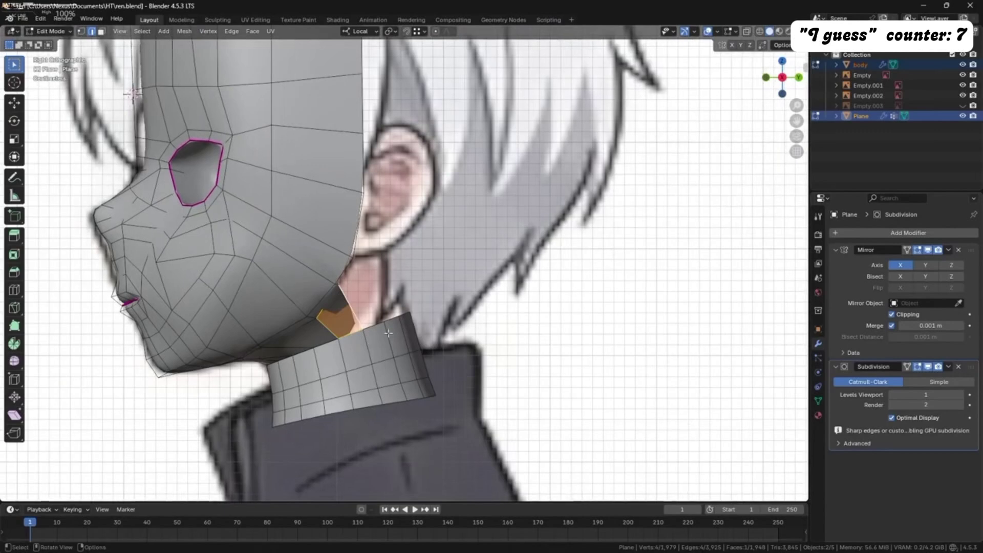
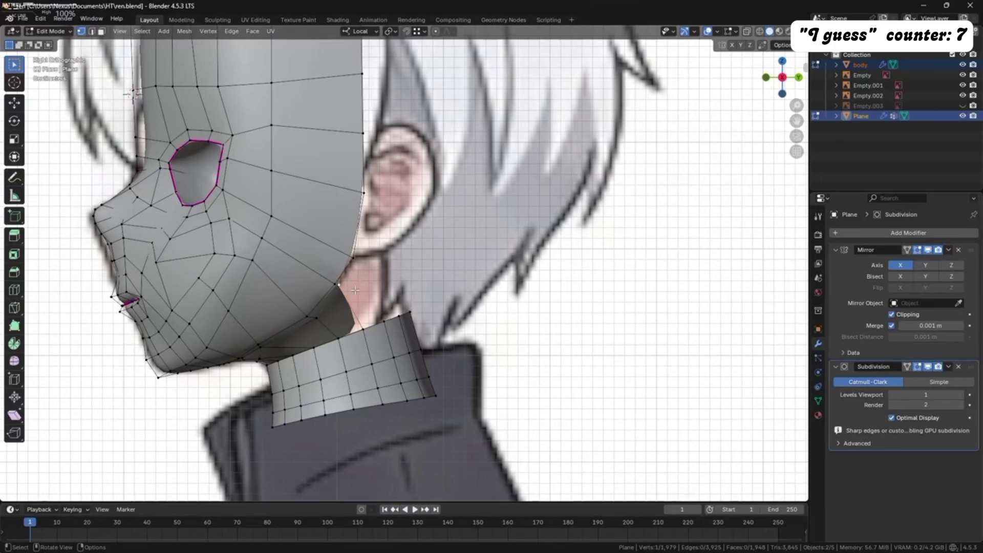
middle_drag(377, 292, 393, 247)
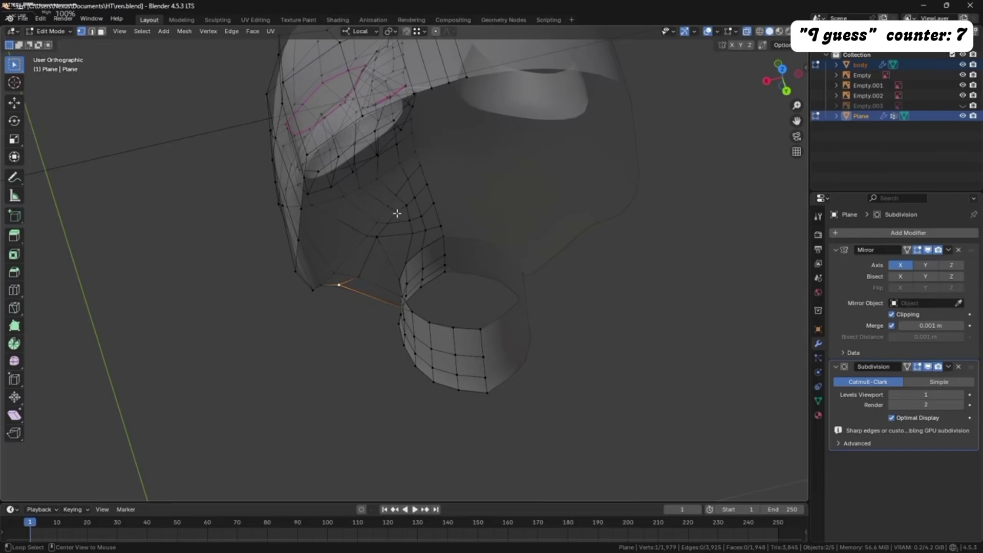
key(KP_3)
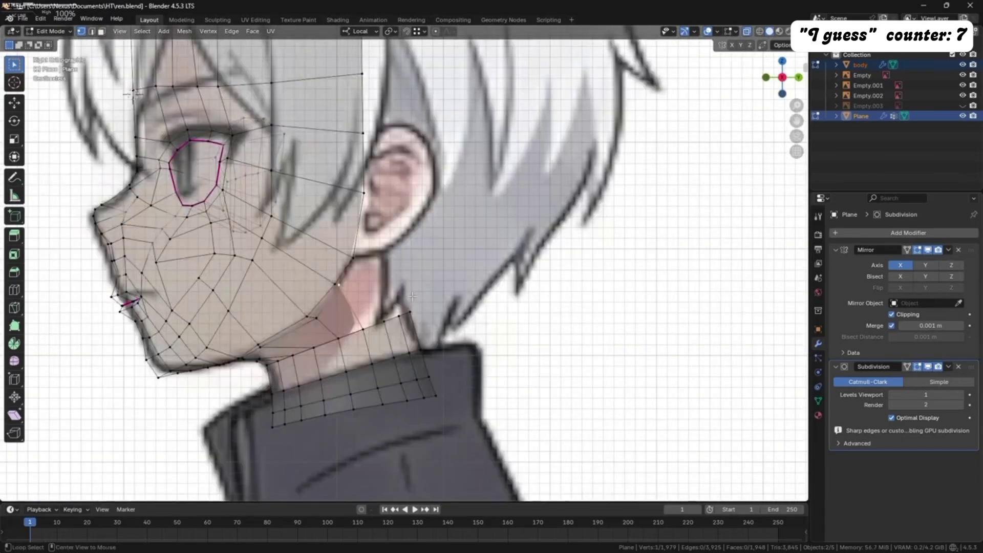
key(e)
click(383, 306)
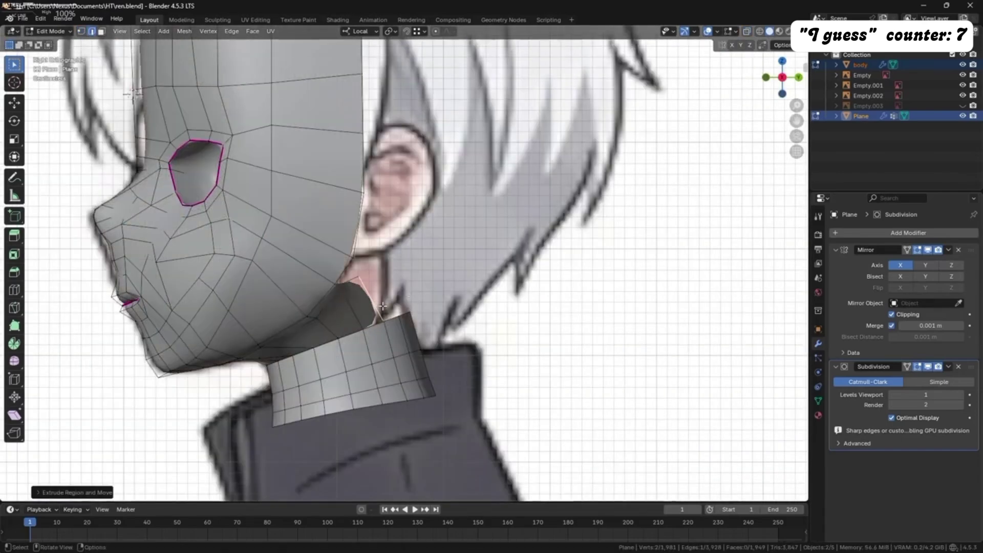
Extrude that edge twice more, around the back of the neck and across to the centre line
key(e)
click(397, 303)
key(ctrl+KP_1)
key(e)
click(483, 296)
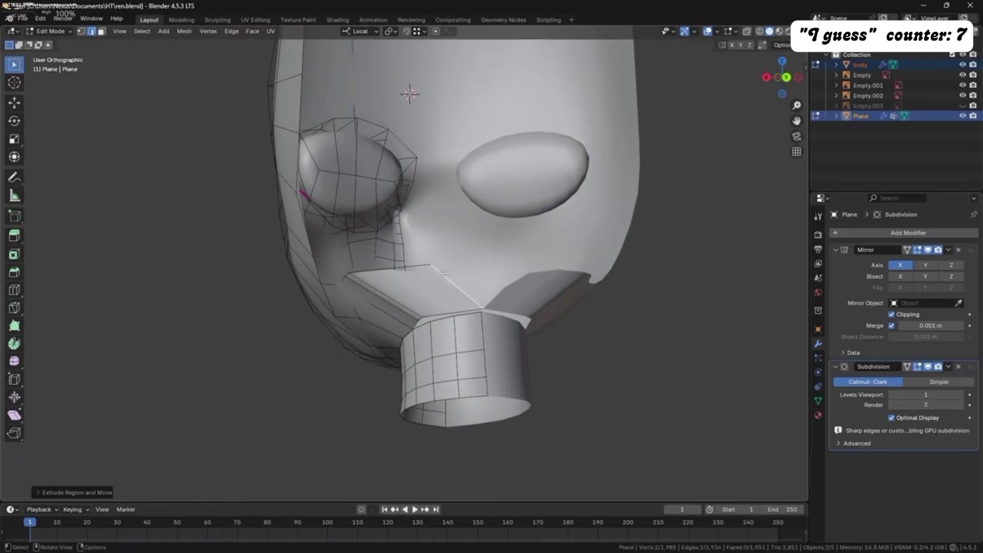
Move the end edge's upper vertex onto the mirror centre line and its lower vertex onto the back of the neck rim
key(1)
click(435, 265)
key(g)
click(504, 263)
click(482, 310)
key(g)
click(415, 320)
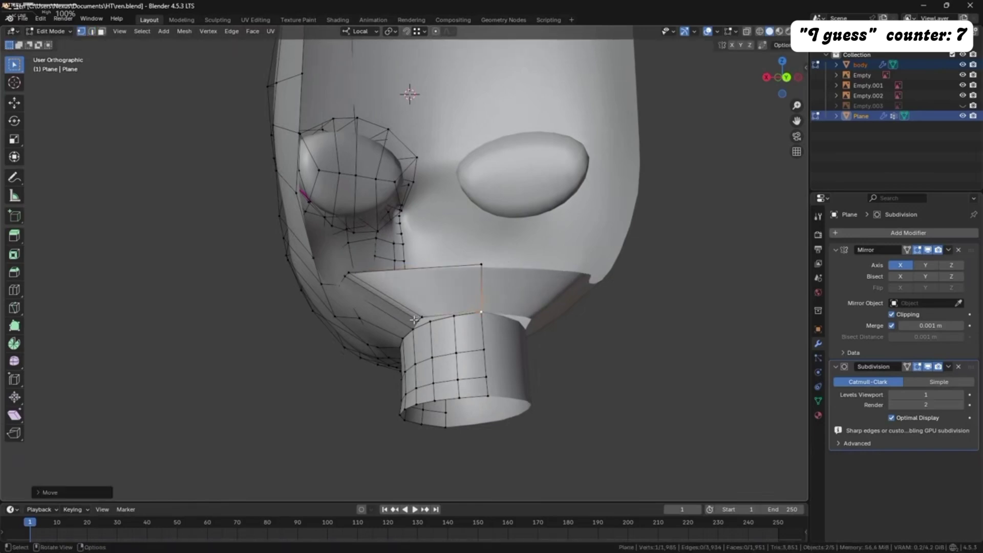
Move the other lower vertices of the extruded faces onto their matching neck rim vertices
click(414, 323)
key(g)
click(430, 319)
click(422, 317)
key(g)
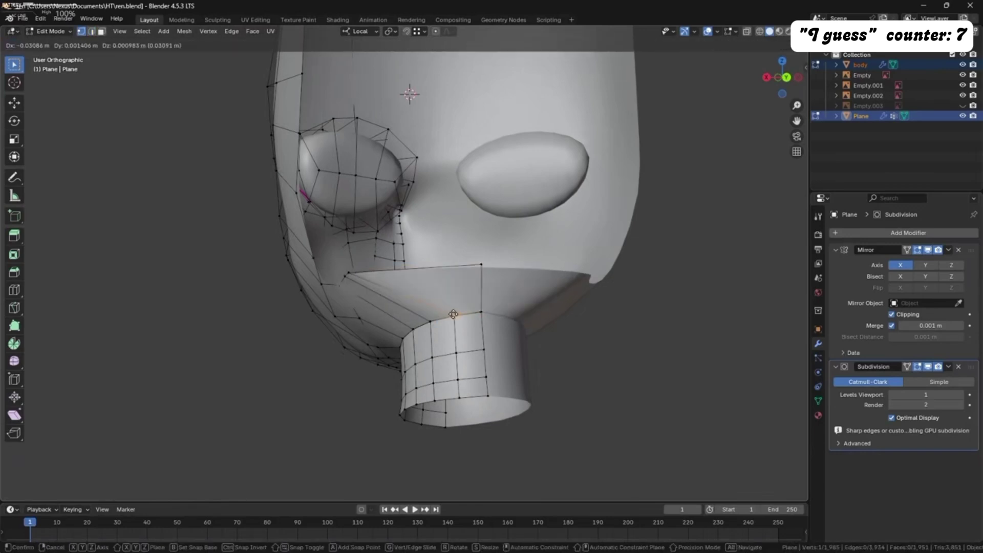
click(454, 315)
Move the outer upper vertex of the extruded faces outward toward the rear corner of the jaw
click(382, 280)
key(g)
click(354, 281)
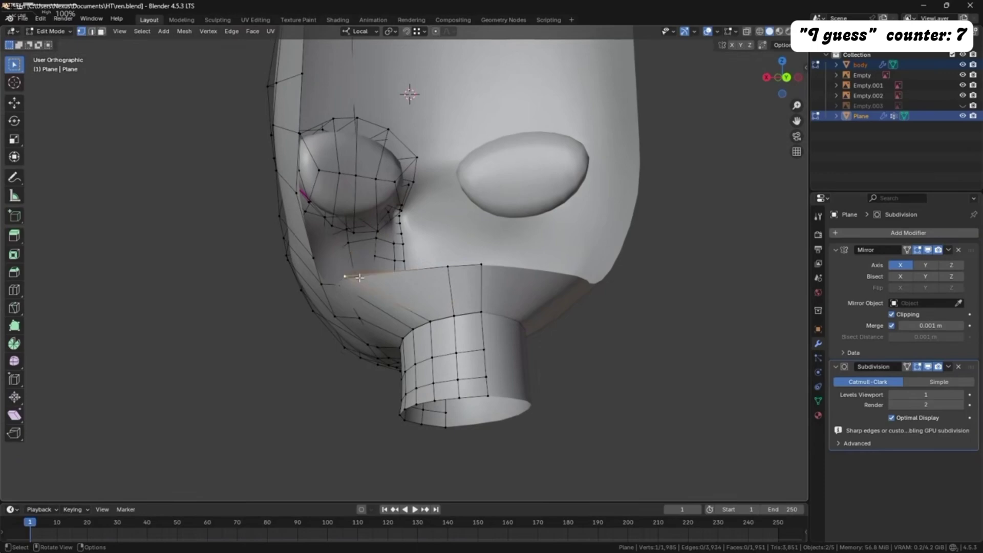
Slide the selected upper vertex of the neck-closing faces along its edge at the back of the neck
key(g)
key(g)
click(410, 272)
Extrude the top edges at the back of the neck four times upward, following the rear skull curve in the side view
middle_drag(407, 251, 418, 278)
key(KP_3)
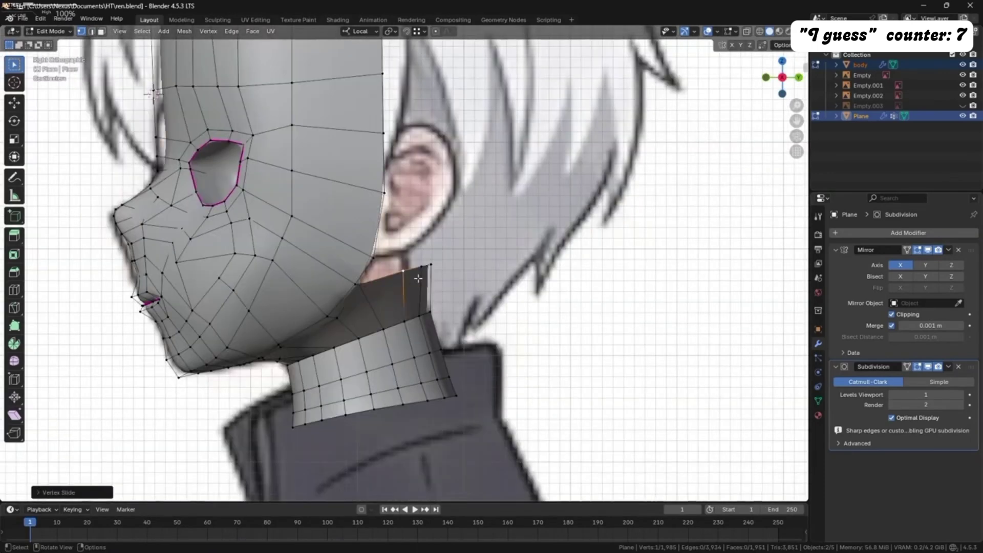
drag(390, 248, 465, 283)
key(alt+z)
key(alt+z)
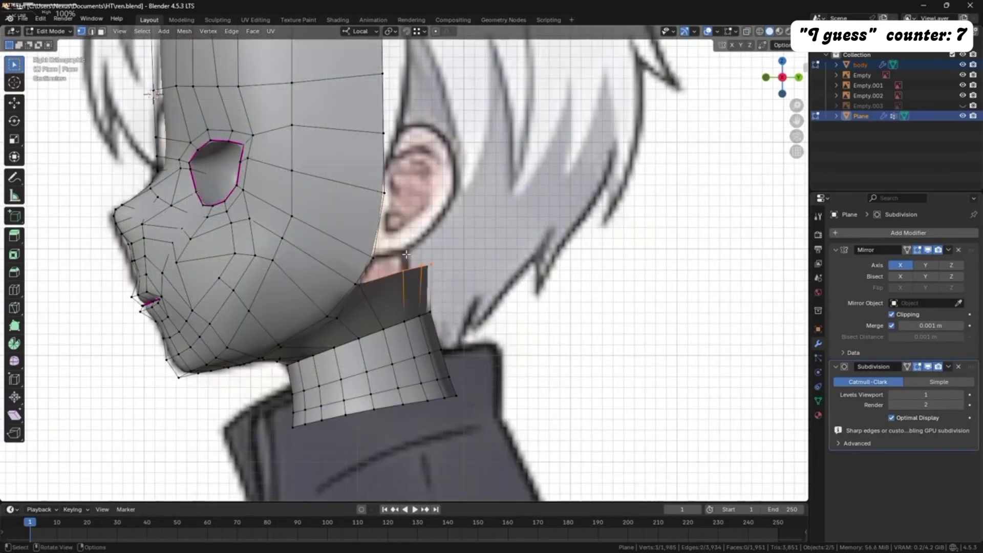
shift+middle_drag(404, 258, 308, 404)
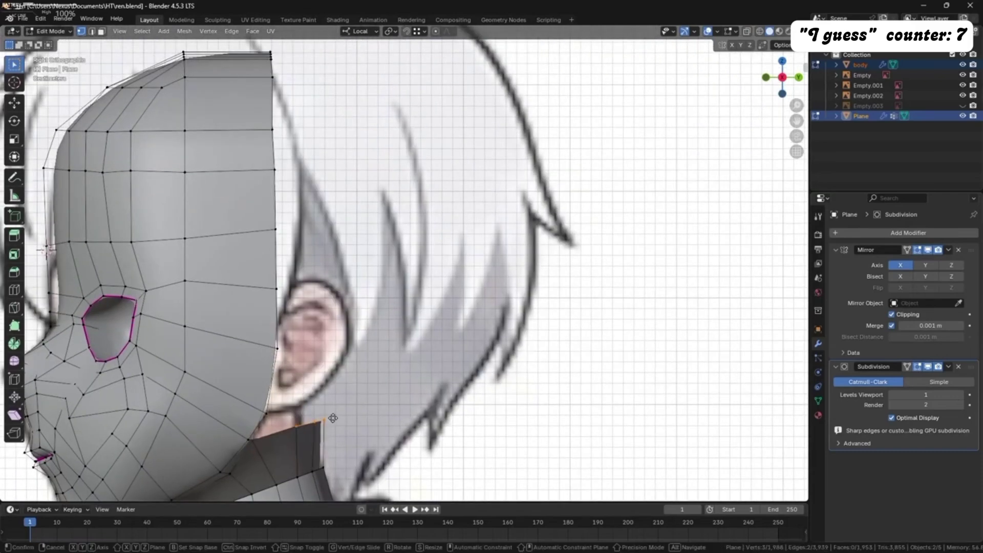
key(e)
click(376, 389)
key(e)
click(430, 318)
key(e)
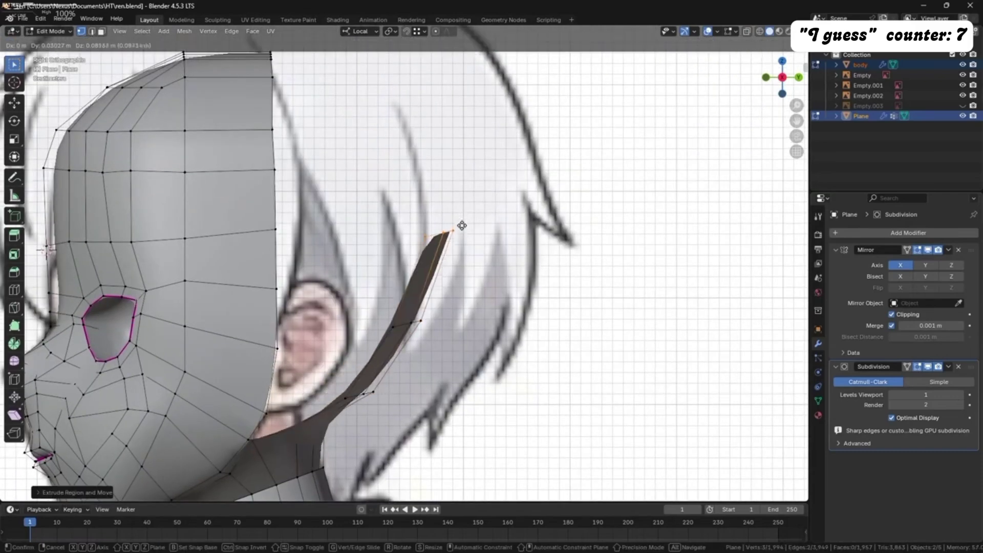
click(470, 230)
key(e)
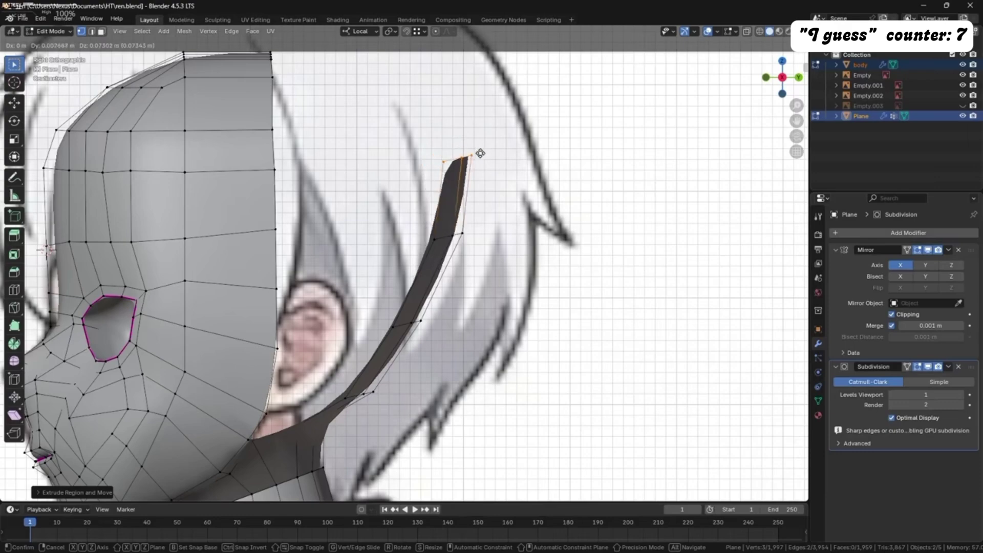
click(468, 110)
Extrude the strip's end edges twice more, curving forward over the rear crown of the head
middle_drag(468, 110, 469, 112)
key(KP_6)
key(KP_6)
key(KP_6)
key(KP_6)
key(KP_6)
key(KP_6)
key(KP_6)
key(KP_6)
key(KP_6)
key(KP_6)
key(KP_6)
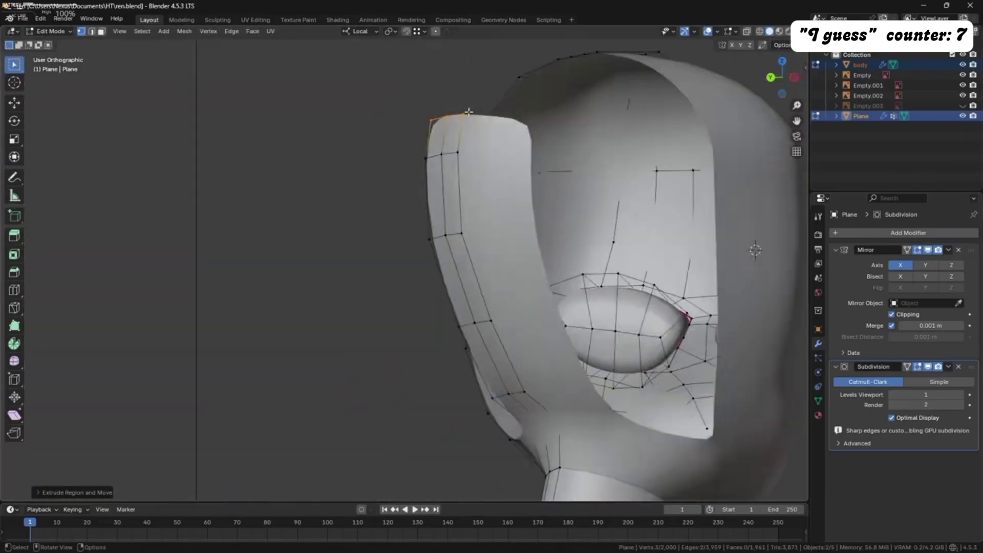
key(KP_3)
key(e)
click(453, 66)
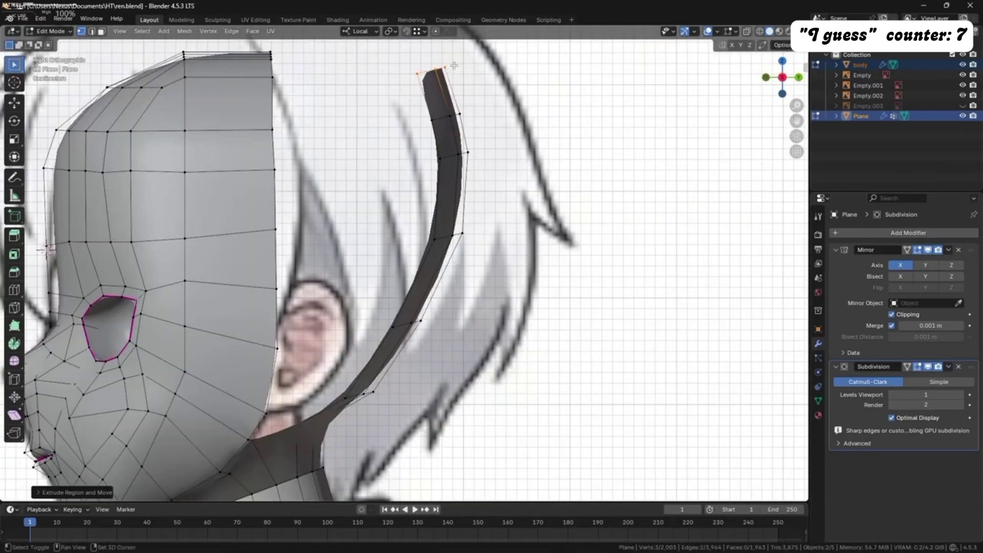
scroll(453, 65, down, 5)
key(e)
click(362, 171)
Extrude the strip's end edges toward the face, flatten them to 0 along Y, and extrude them forward once more
key(KP_7)
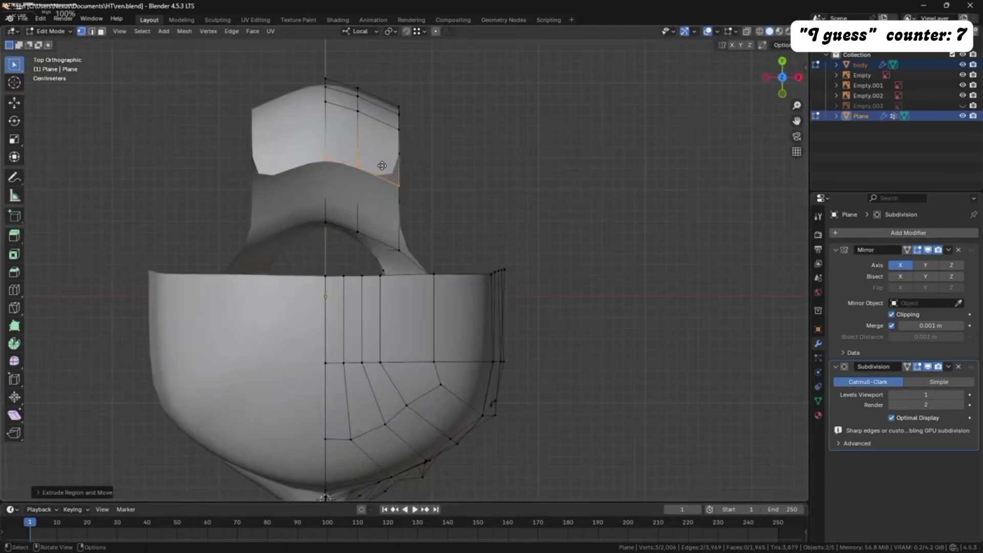
key(e)
click(378, 226)
key(s)
key(y)
key(0)
key(Return)
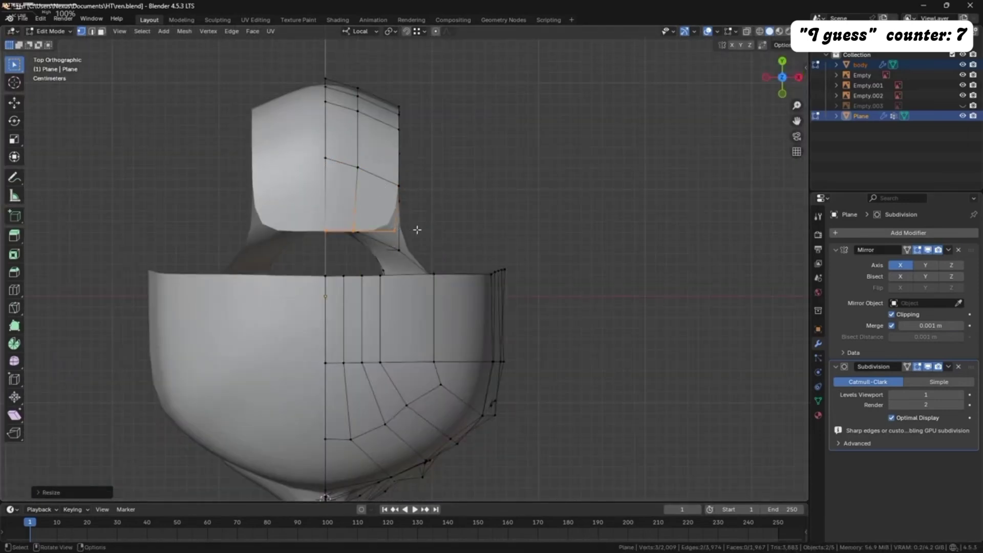
key(e)
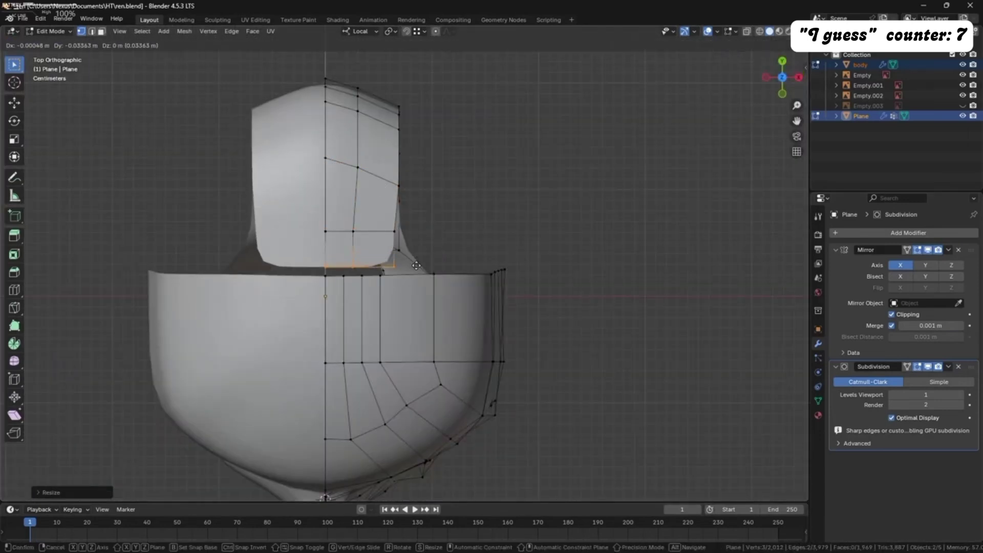
click(416, 265)
Slide the middle and outer vertices of the strip's front edge inward toward the centre line
scroll(379, 260, up, 3)
click(427, 263)
click(334, 273)
key(g)
key(g)
click(323, 272)
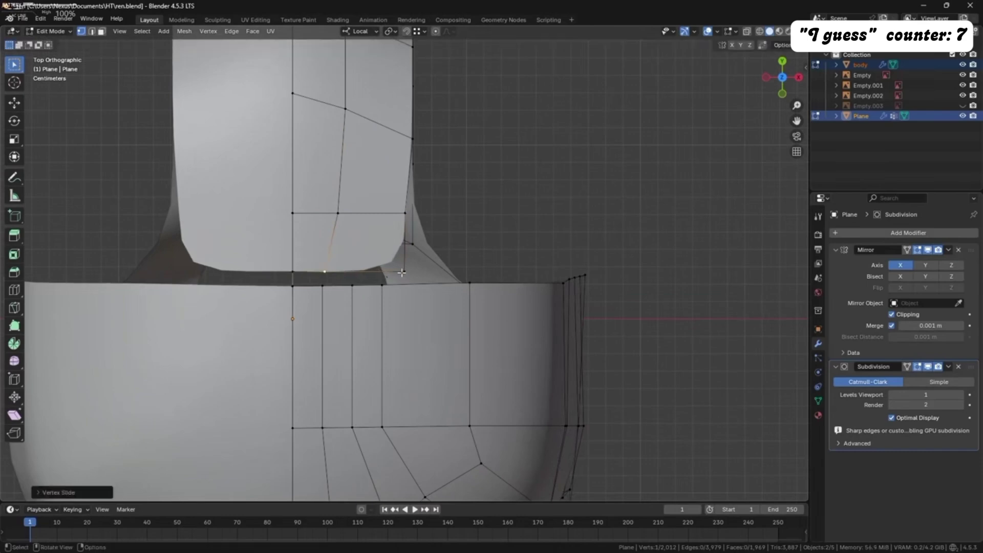
click(403, 272)
key(g)
key(g)
click(378, 266)
Bridge the strip's front edges to the matching rear edges on top of the face mesh
ctrl+click(291, 269)
ctrl+click(293, 286)
ctrl+click(352, 285)
right_click(457, 227)
click(533, 211)
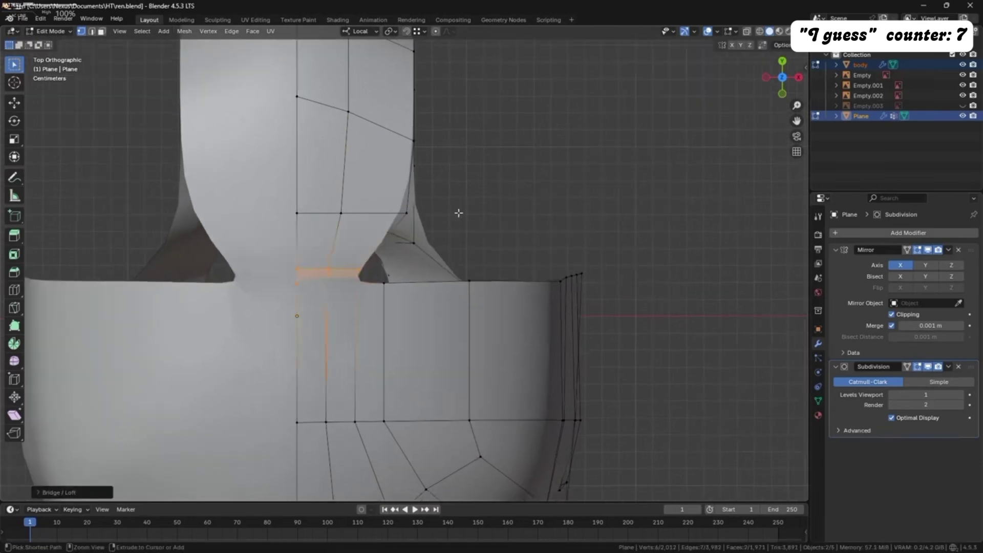
Edge-slide the outer border of the strip across the crown
ctrl+middle_drag(458, 213, 459, 276)
click(431, 213)
alt+click(434, 165)
click(431, 213)
ctrl+click(435, 115)
key(g)
key(g)
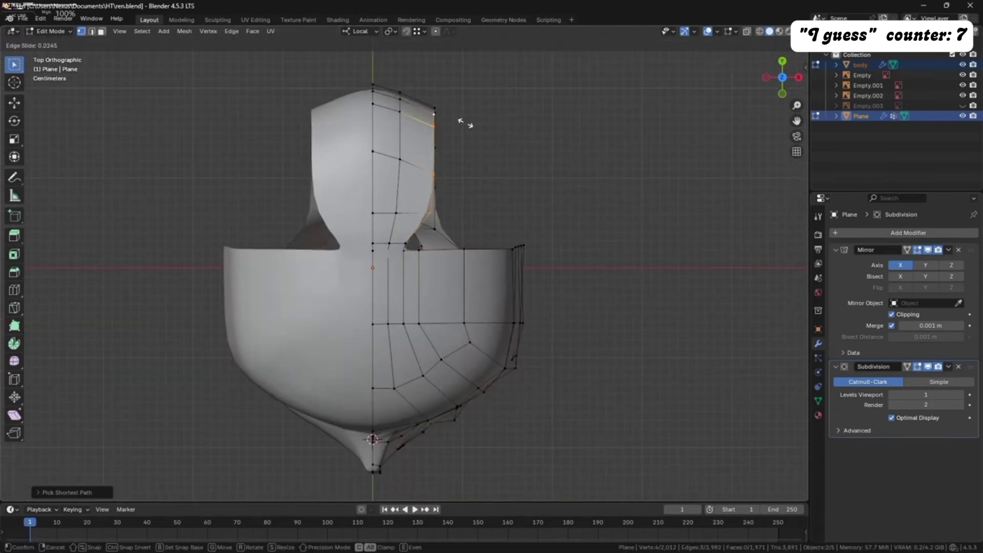
click(456, 121)
Switch to Sculpt Mode and reshape the strip along the back of the head into a rounder skull profile with the Grab brush
middle_drag(457, 120, 385, 51)
key(KP_3)
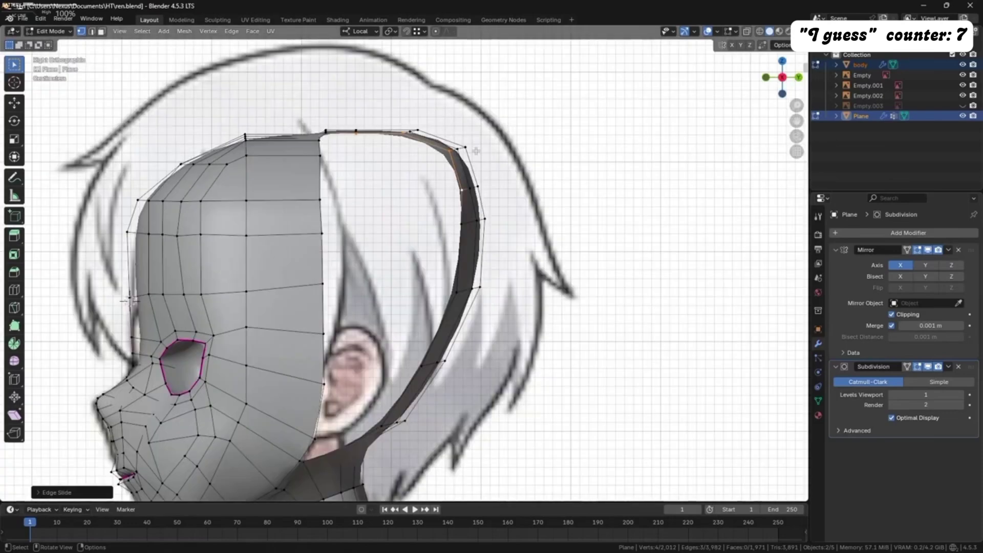
key(ctrl+Tab)
click(474, 212)
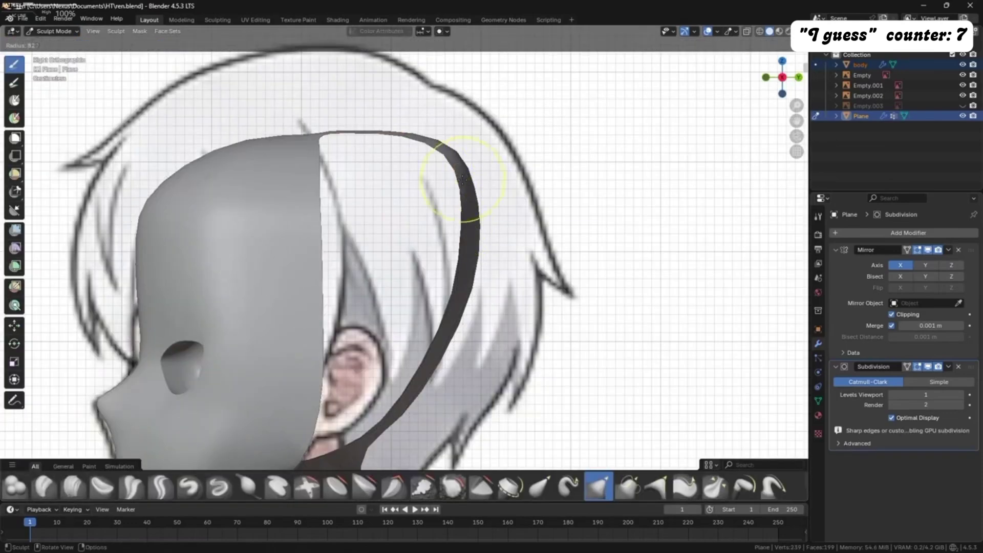
drag(454, 152, 429, 175)
drag(471, 225, 457, 228)
shift+middle_drag(465, 246, 447, 168)
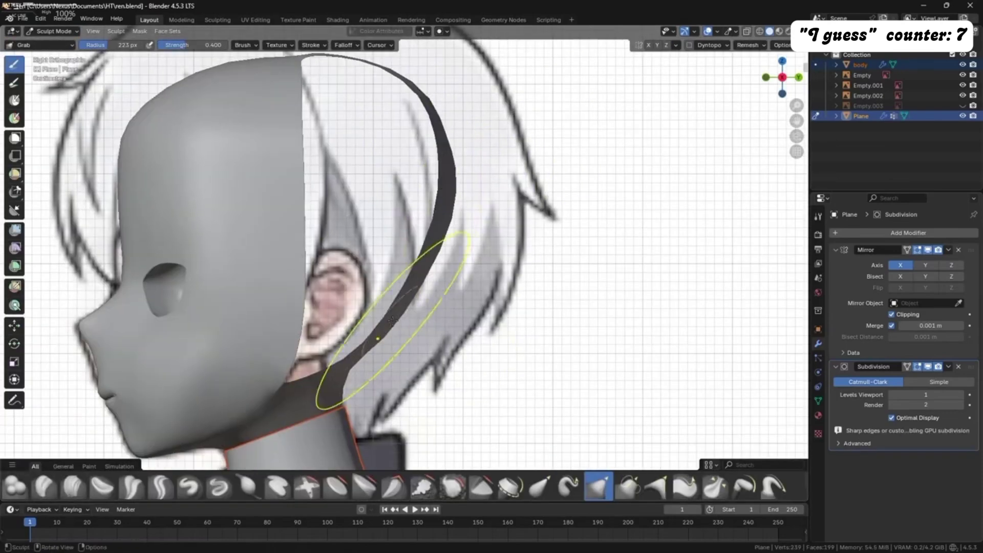
mouse_move(378, 338)
mouse_down()
mouse_move(471, 288)
mouse_move(453, 276)
mouse_up()
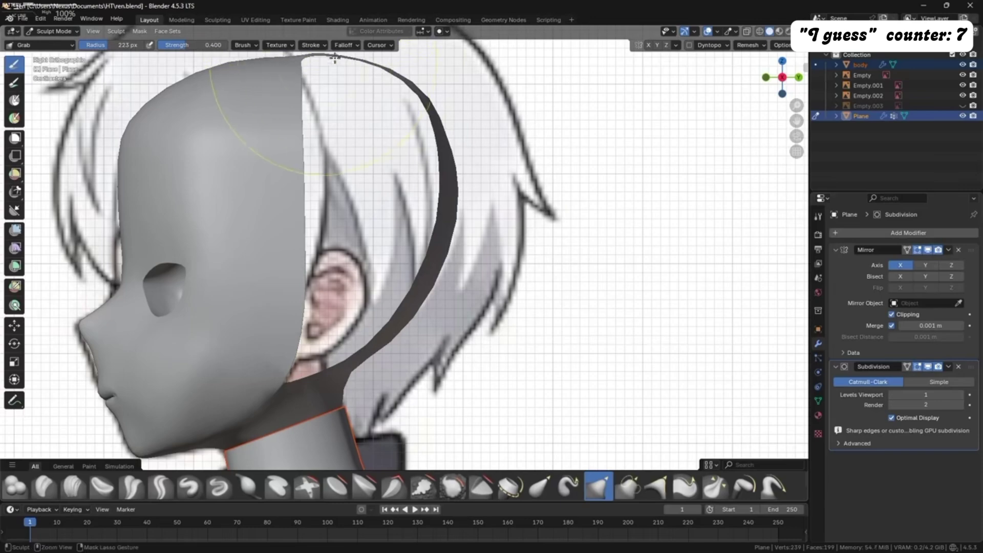
Raise the strip near its seam with the face using a smaller Grab brush, and return to Edit Mode
shift+middle_drag(345, 61, 327, 167)
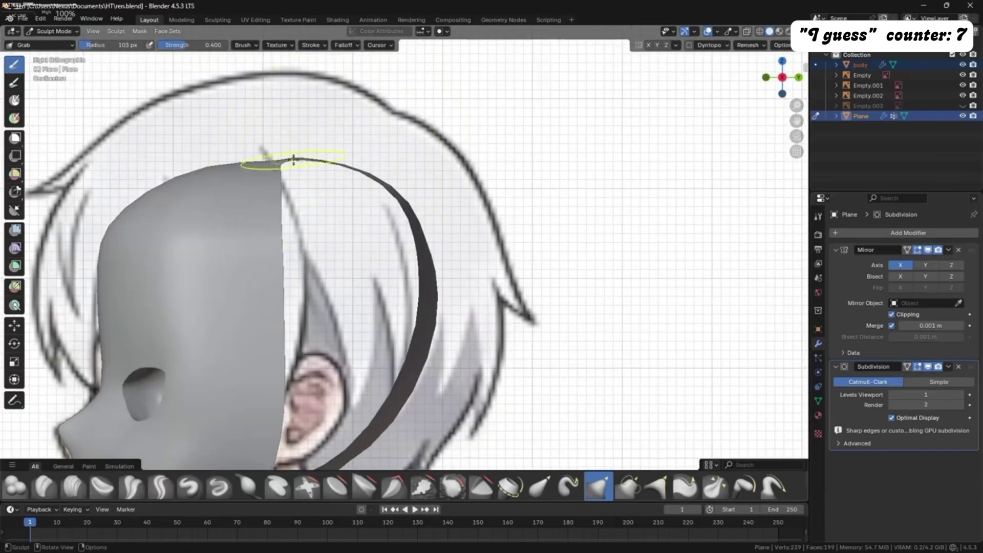
drag(294, 160, 298, 141)
scroll(327, 154, down, 2)
key(ctrl+Tab)
click(435, 164)
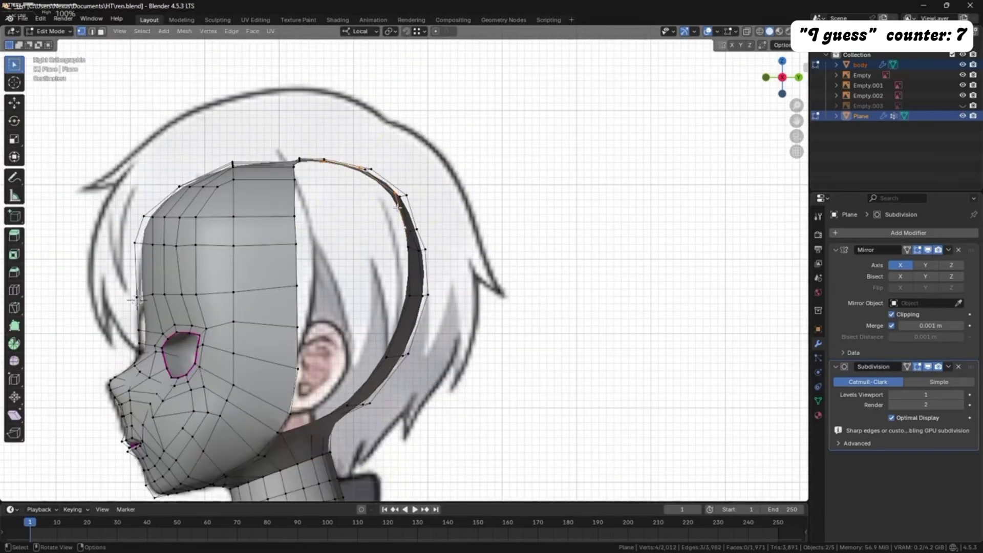
Slide two outer border vertices on the back of the strip along their edges
middle_drag(398, 207, 302, 207)
click(374, 251)
key(g)
key(g)
click(378, 257)
click(370, 300)
key(g)
key(g)
click(376, 306)
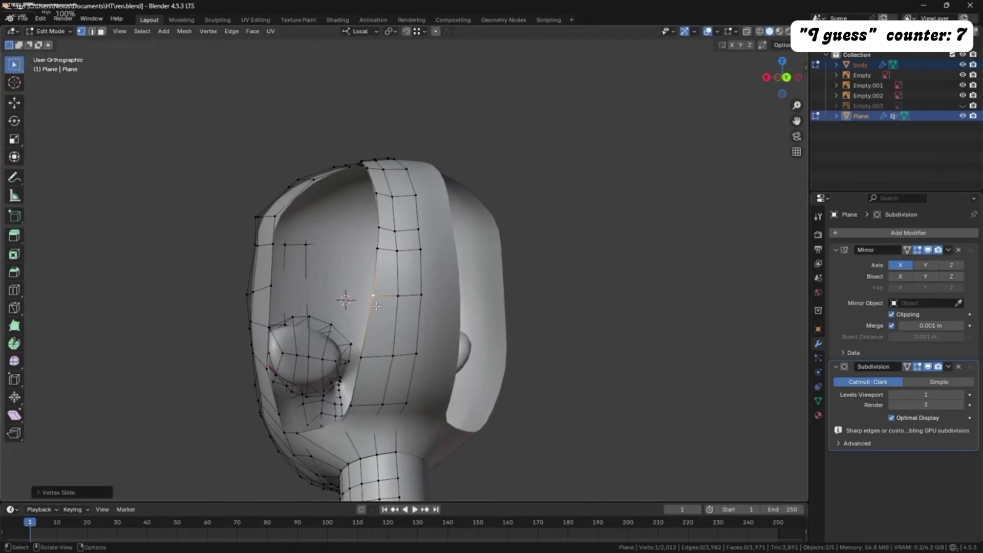
Extrude the edge behind the jaw corner twice upward toward the ear
key(KP_3)
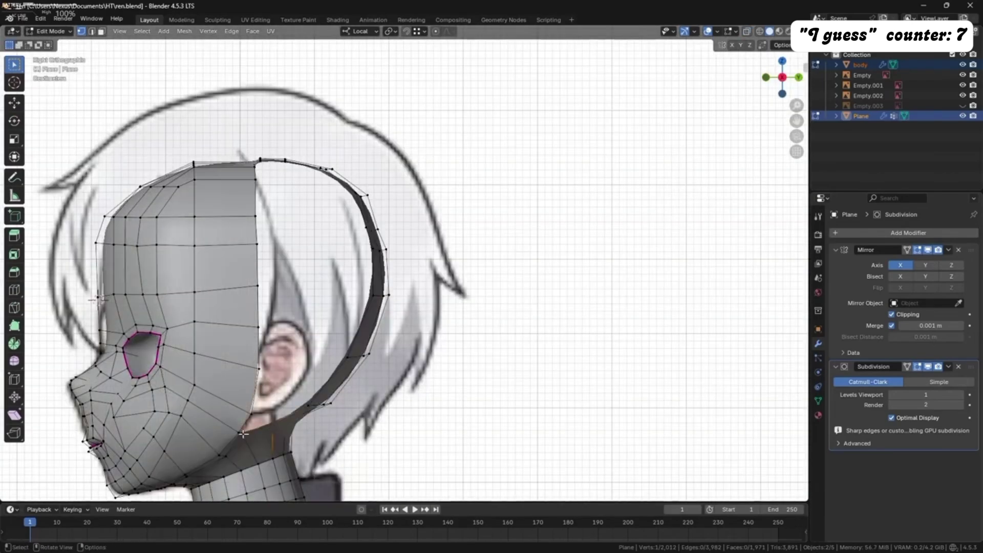
scroll(244, 435, up, 2)
key(e)
click(285, 391)
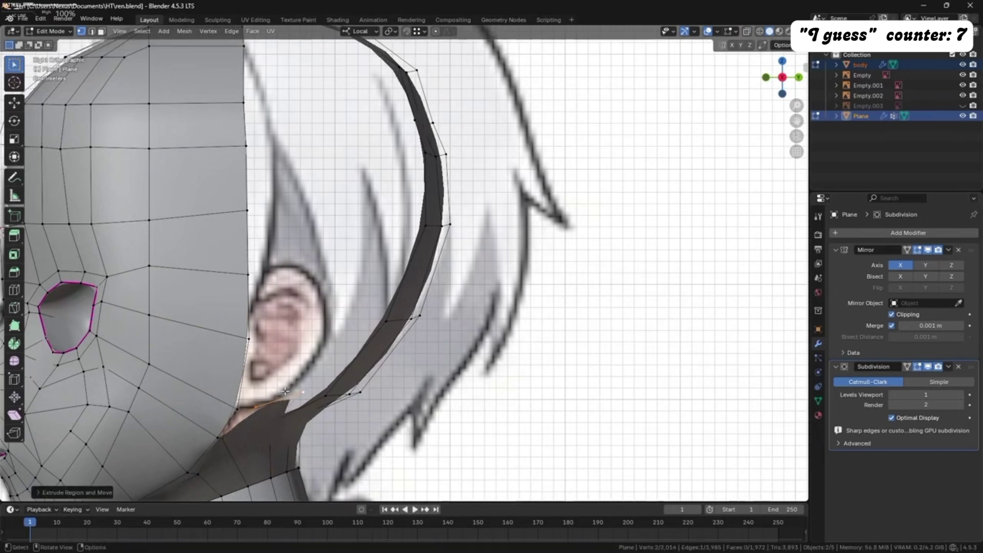
key(e)
click(304, 325)
Move the newly extruded edges outward along X in the back view, and rotate the end edge in the side view
key(ctrl+KP_1)
key(2)
click(301, 398)
key(g)
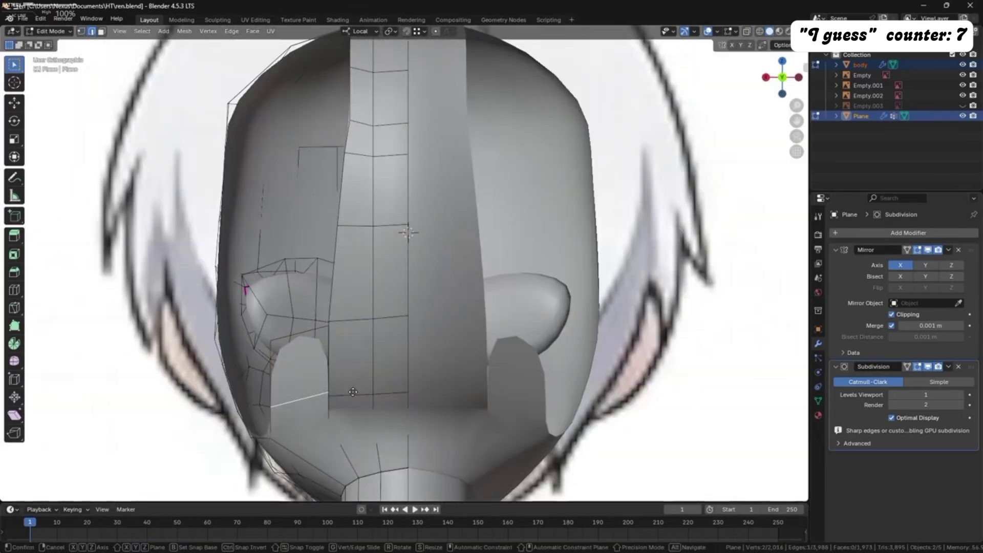
key(x)
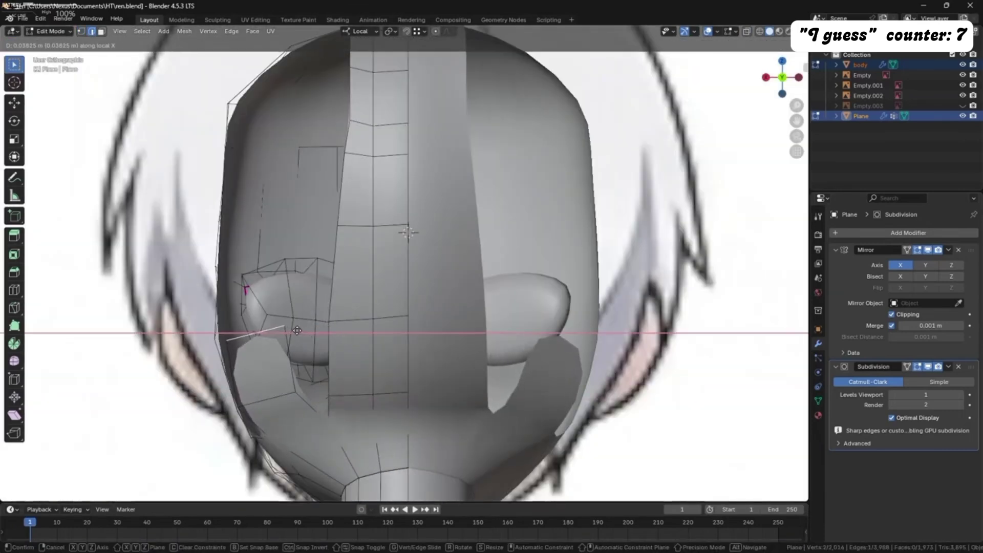
click(297, 330)
key(KP_3)
key(r)
click(325, 329)
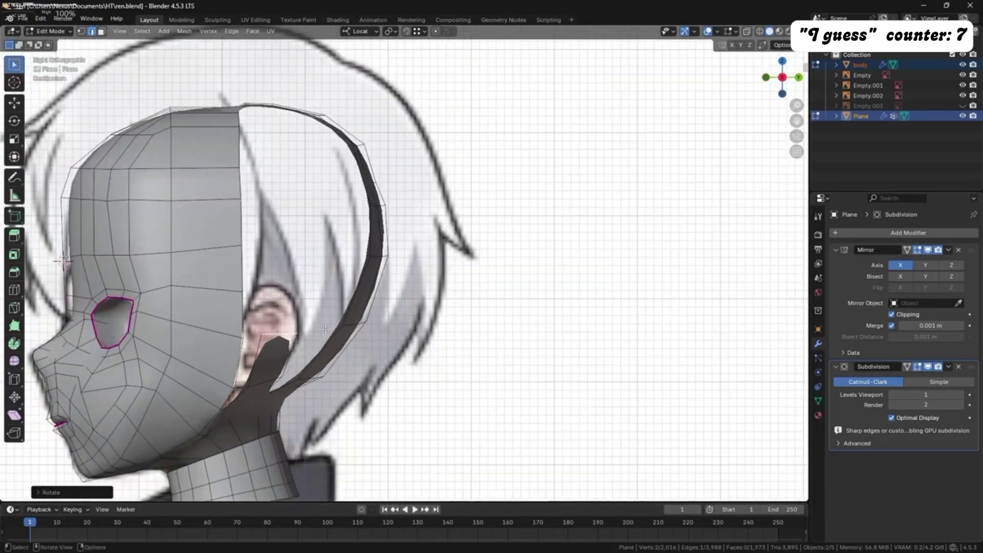
Extrude the end edge three more times up the side of the head and rotate it in the back view
key(e)
click(332, 190)
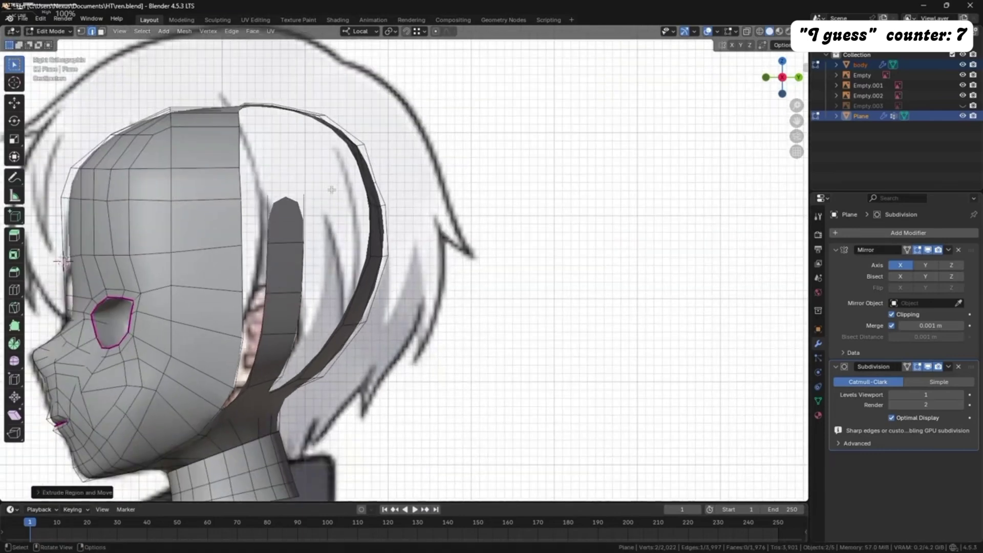
key(ctrl+KP_1)
key(r)
click(321, 195)
key(KP_3)
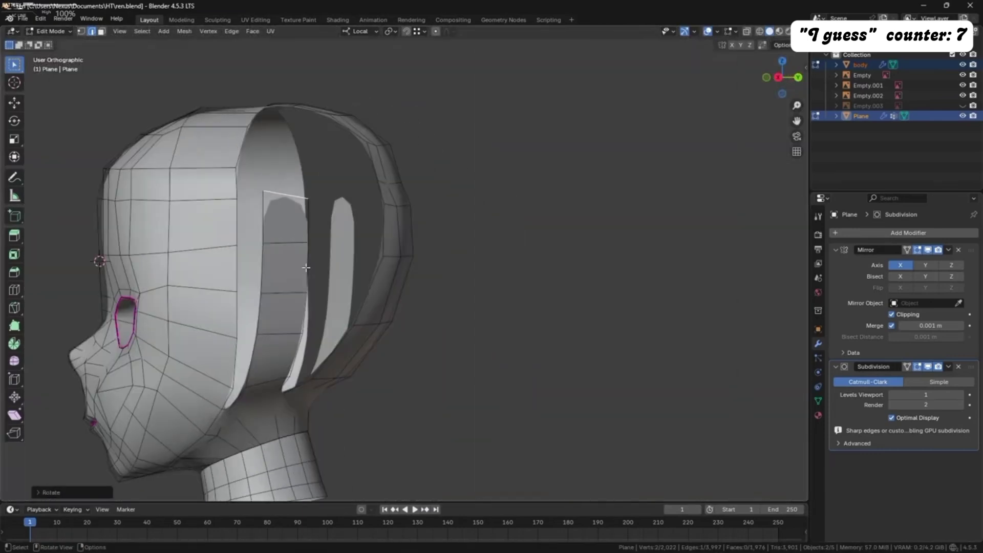
Fill the gap between the face's rear border and the side strip with faces, working upward from the jaw
key(KP_7)
shift+middle_drag(291, 205, 298, 235)
key(KP_3)
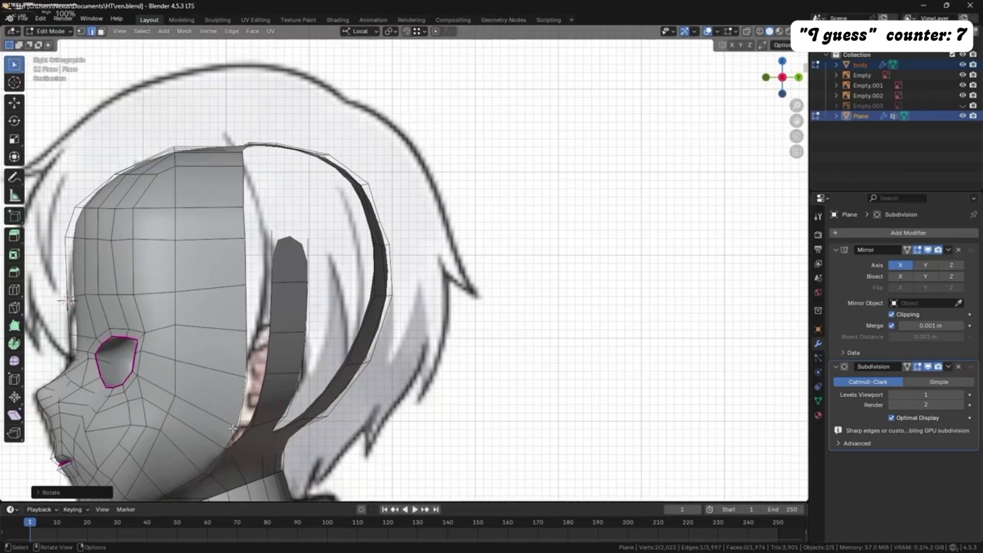
click(233, 430)
ctrl+click(260, 435)
key(f)
click(240, 397)
ctrl+click(263, 394)
key(f)
mouse_move(263, 394)
middle_down()
mouse_move(201, 397)
mouse_move(262, 395)
middle_up()
click(261, 376)
key(f)
key(f)
key(f)
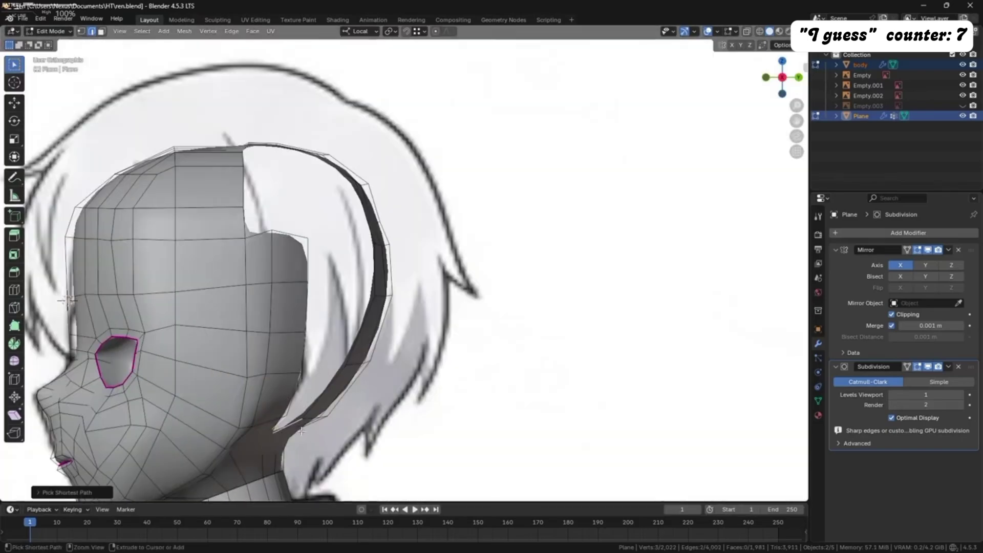
Fill the gap between the side strip and the centre strip at the back of the head with faces
key(f)
key(f)
key(f)
key(f)
key(f)
Move the two lower vertices of the side strip's rear edge outward along X in the back view
alt+middle_drag(481, 399, 422, 394)
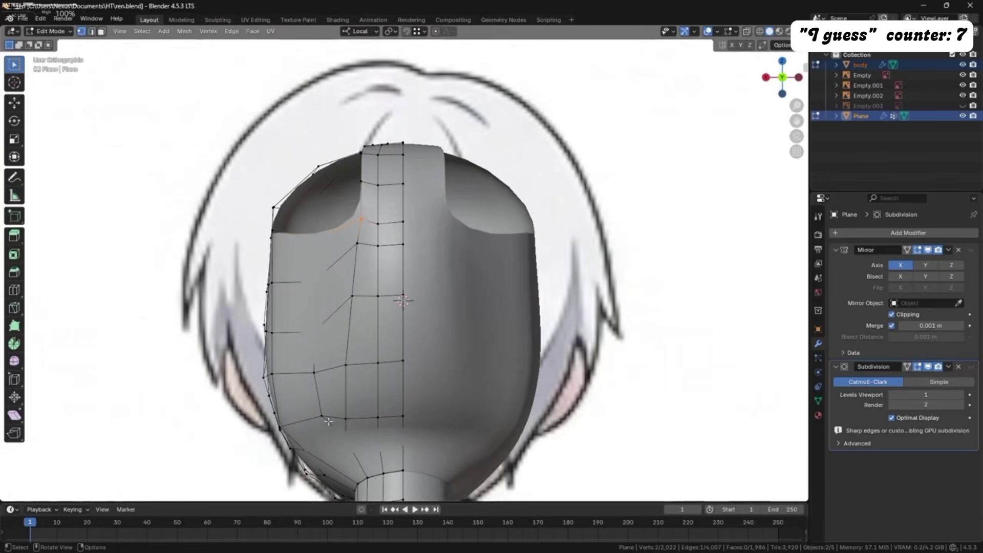
click(316, 377)
key(g)
key(x)
click(323, 372)
click(318, 334)
key(g)
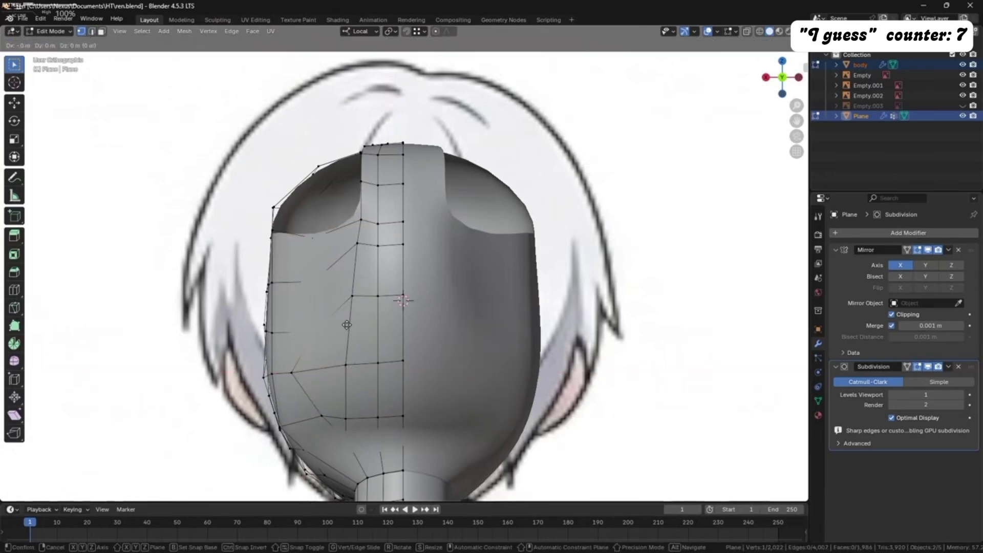
key(x)
click(319, 326)
Move the two upper vertices of the side strip's rear edge outward along X
click(318, 285)
key(g)
key(x)
click(319, 279)
click(317, 242)
key(g)
key(x)
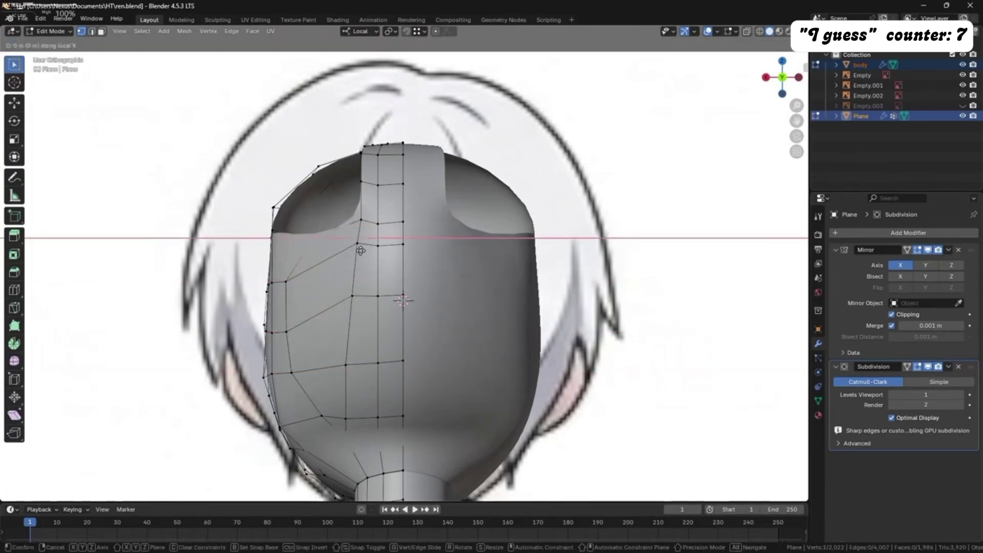
click(360, 250)
Slide the upper vertices of the side strip's rear edge one by one along their horizontal edges toward the back of the head
middle_drag(360, 251, 332, 241)
key(g)
key(g)
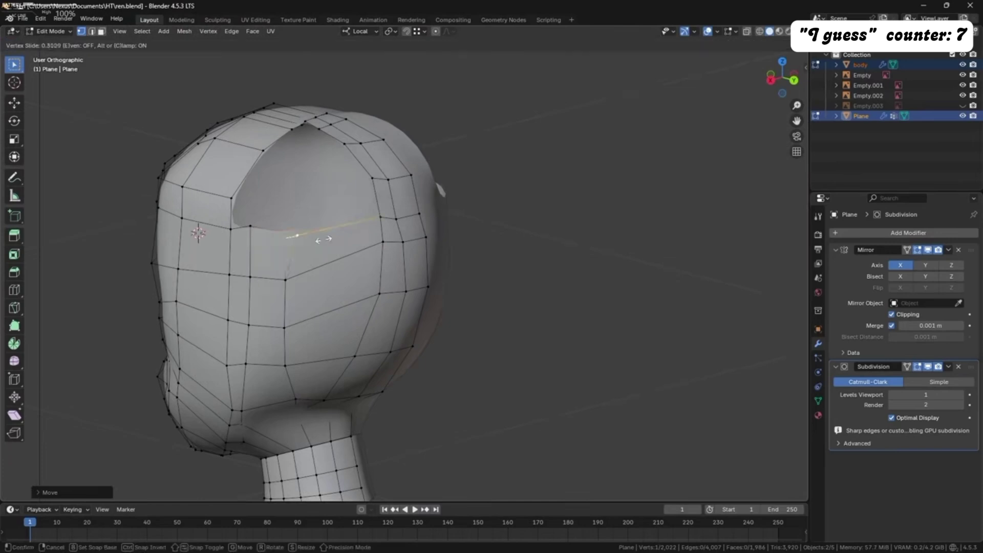
click(330, 237)
click(285, 280)
key(g)
key(g)
click(316, 270)
click(285, 328)
key(g)
key(g)
click(312, 320)
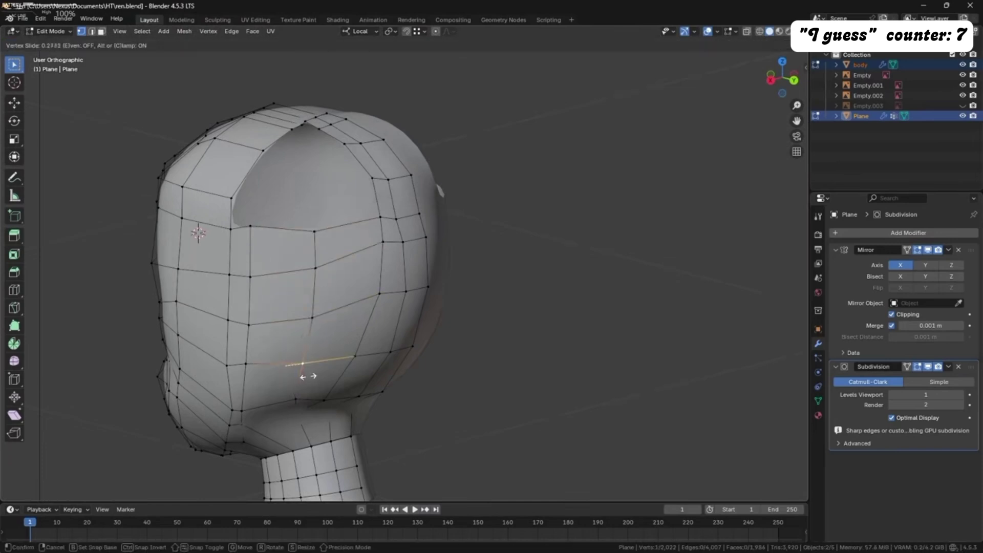
Slide the top three vertices of the side strip's front edge together toward the back of the head to even out the spacing
click(249, 323)
ctrl+click(250, 226)
key(g)
key(g)
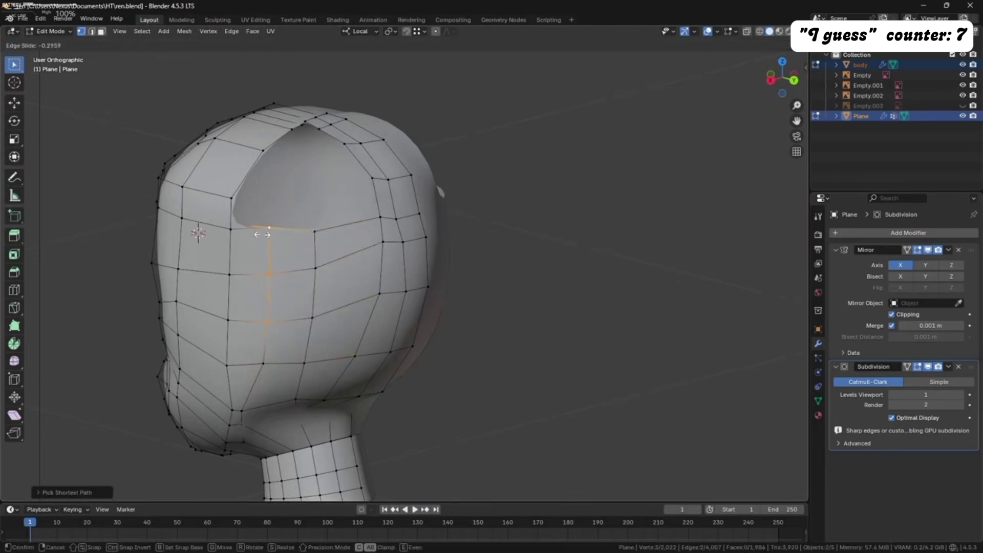
Slide the short vertical edge path below the head opening and extrude the opening's lower rim edge upward
click(249, 235)
middle_drag(250, 235, 261, 234)
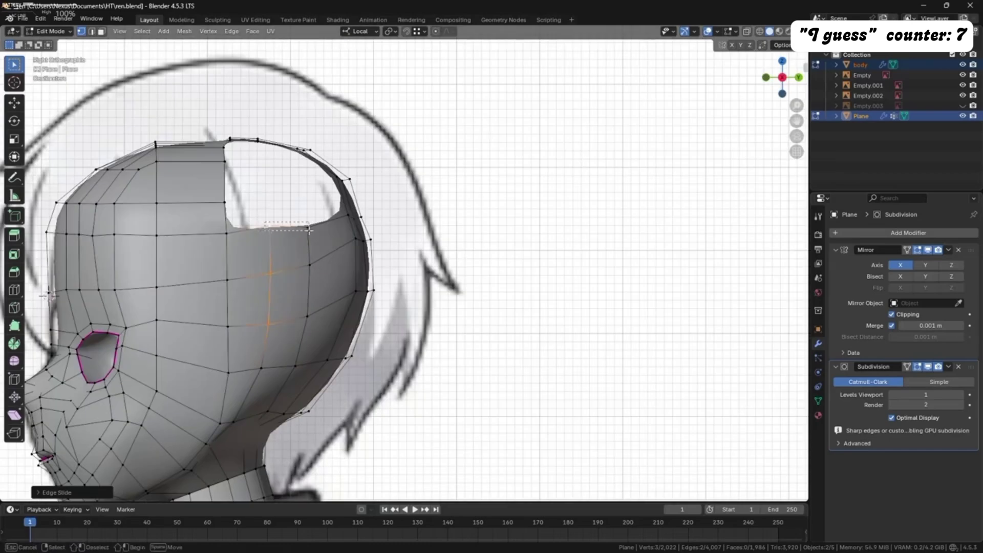
key(e)
click(299, 202)
Extend the extruded strip up across the head opening and adjust its end edge from the top view
key(e)
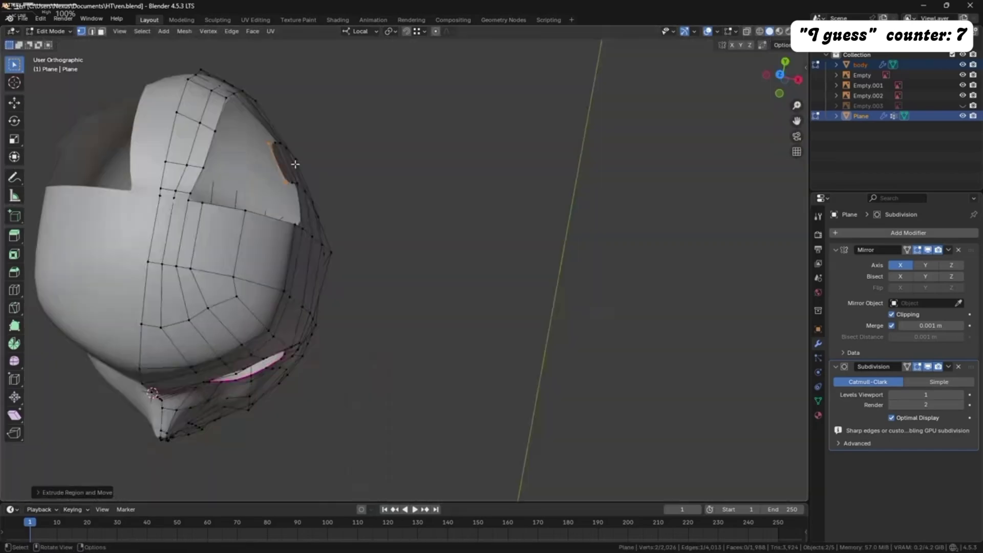
key(KP_7)
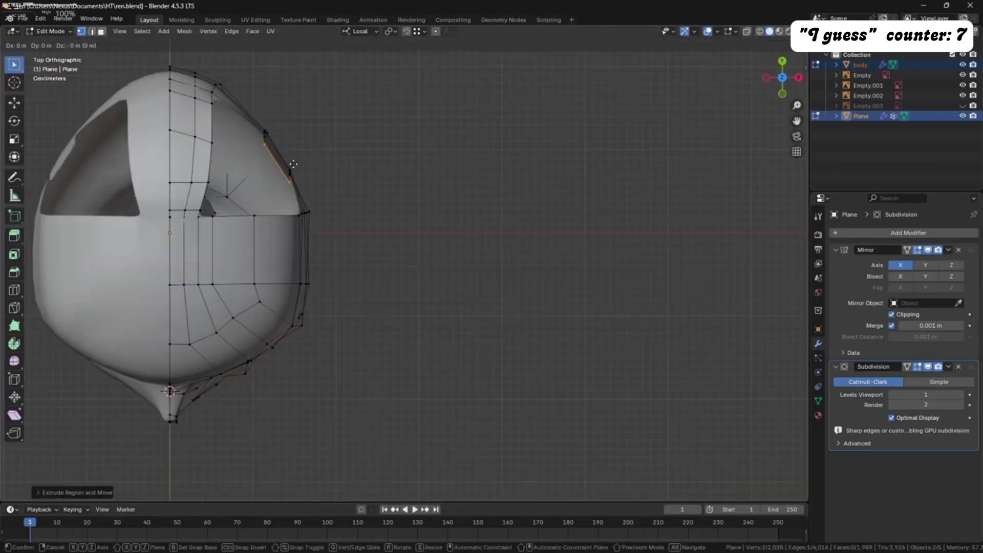
middle_drag(349, 159, 348, 158)
key(g)
click(251, 173)
alt+middle_drag(250, 173, 212, 140)
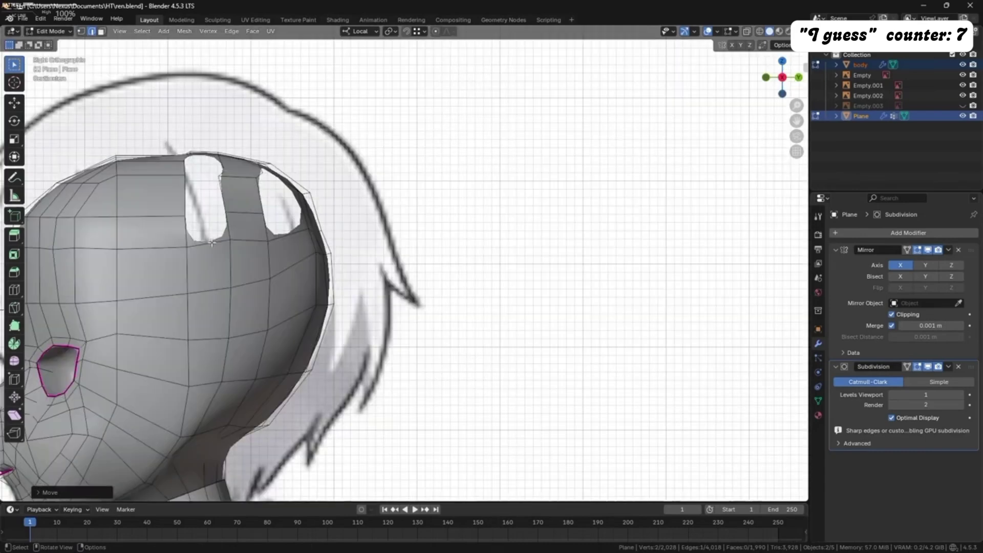
Fill the gap in front of the new strip with faces and undo the last face
click(209, 240)
key(f)
key(f)
key(f)
alt+middle_drag(222, 202, 225, 236)
scroll(196, 142, up, 4)
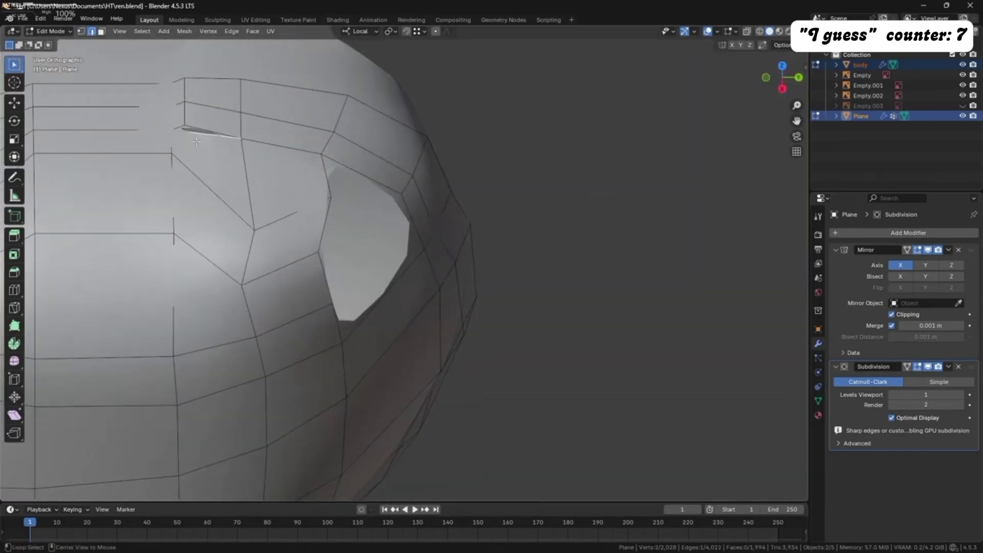
key(ctrl+z)
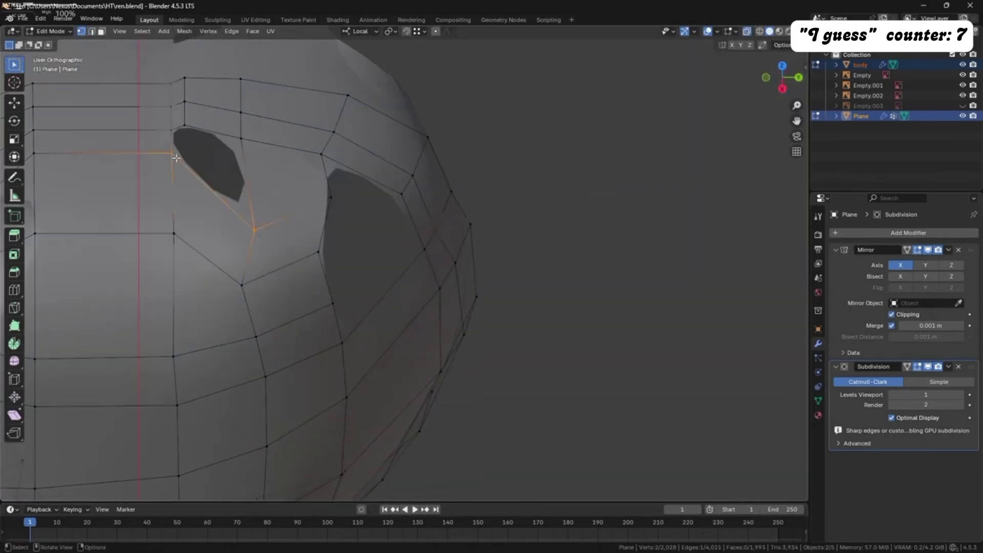
Dissolve the extra two-edge loop on the crown beside the small remaining gap
scroll(177, 159, down, 3)
scroll(177, 140, up, 4)
alt+click(185, 95)
key(x)
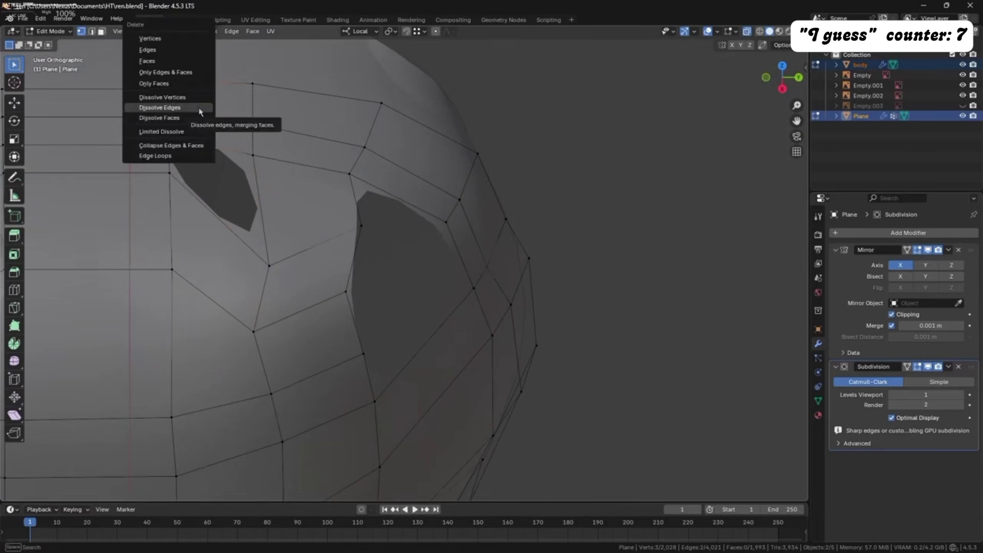
click(199, 108)
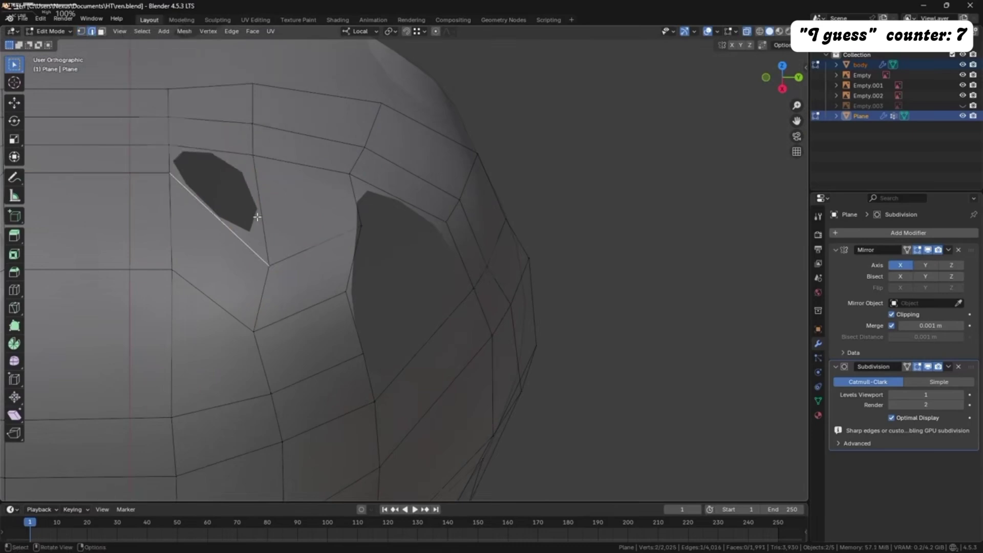
Fill the small front gap, add faces along the rear hole's rim, and undo the last face
key(f)
click(417, 358)
key(f)
key(f)
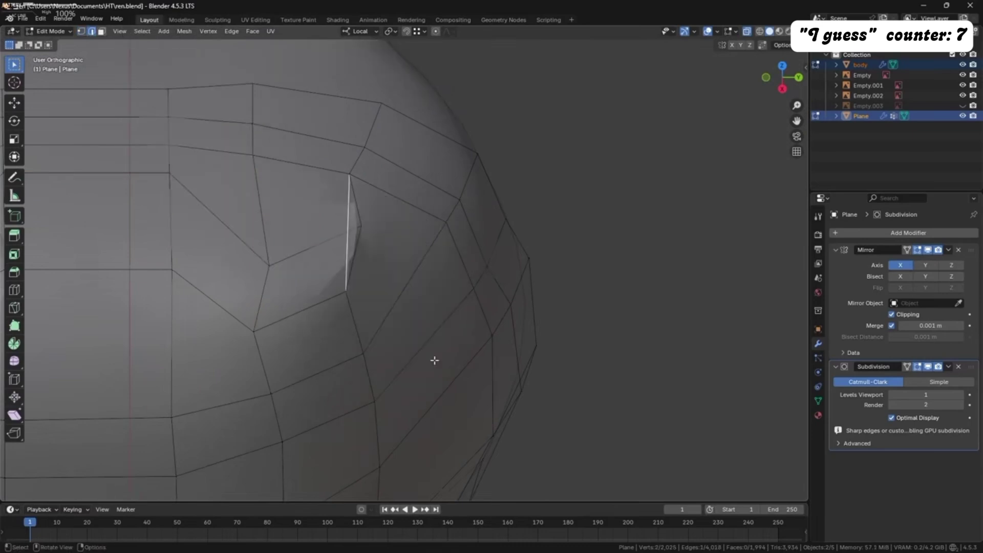
key(ctrl+z)
In vertex selection, slide two vertices near the rear hole's upper rim along their edges
scroll(404, 282, down, 3)
key(1)
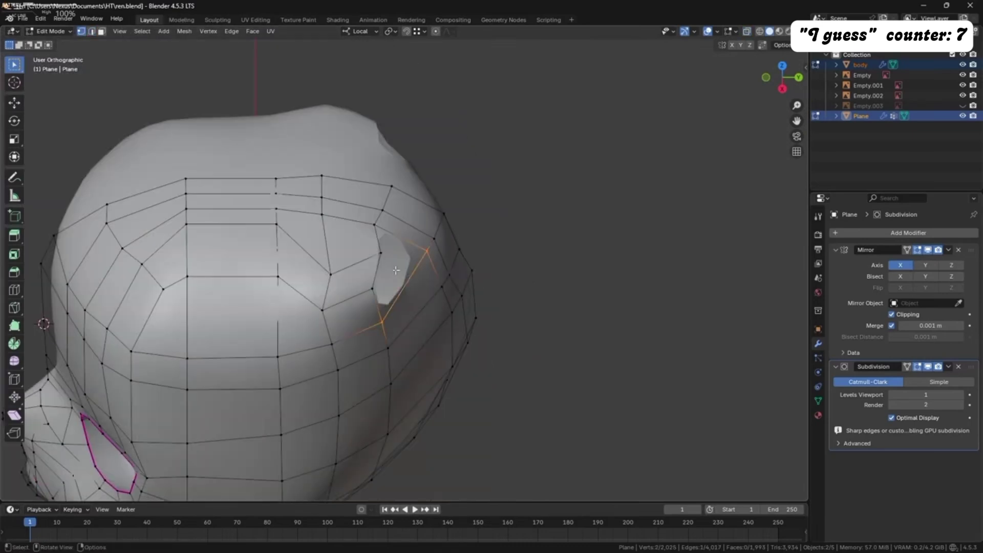
scroll(373, 224, up, 2)
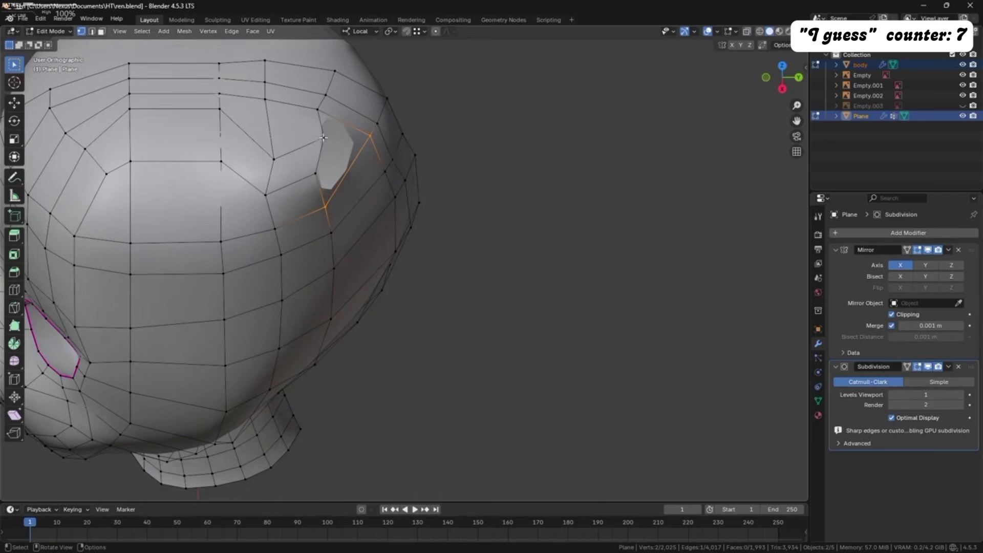
ctrl+scroll(352, 134, down, 4)
scroll(351, 134, right, 5)
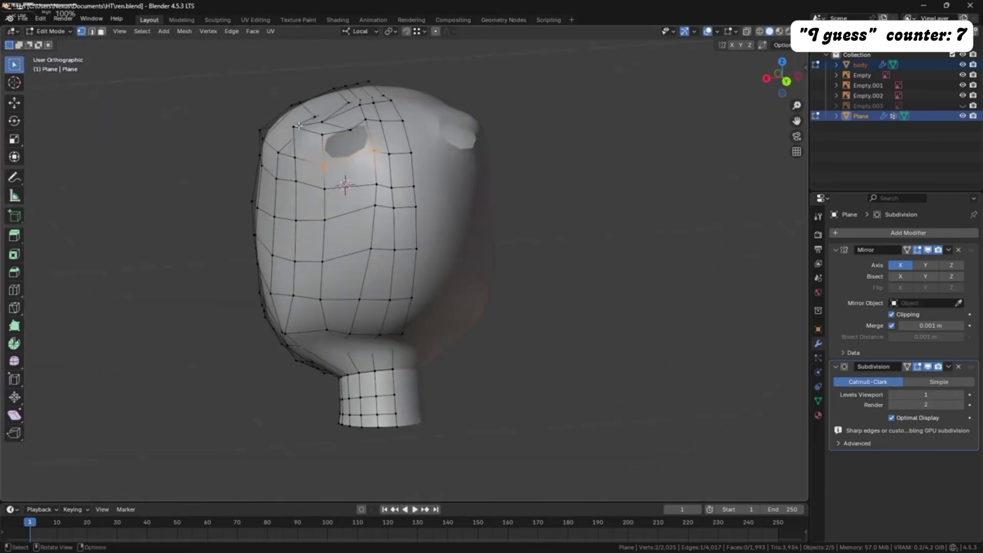
scroll(299, 127, left, 4)
click(310, 122)
key(g)
key(g)
click(320, 115)
click(339, 130)
key(g)
key(g)
click(343, 127)
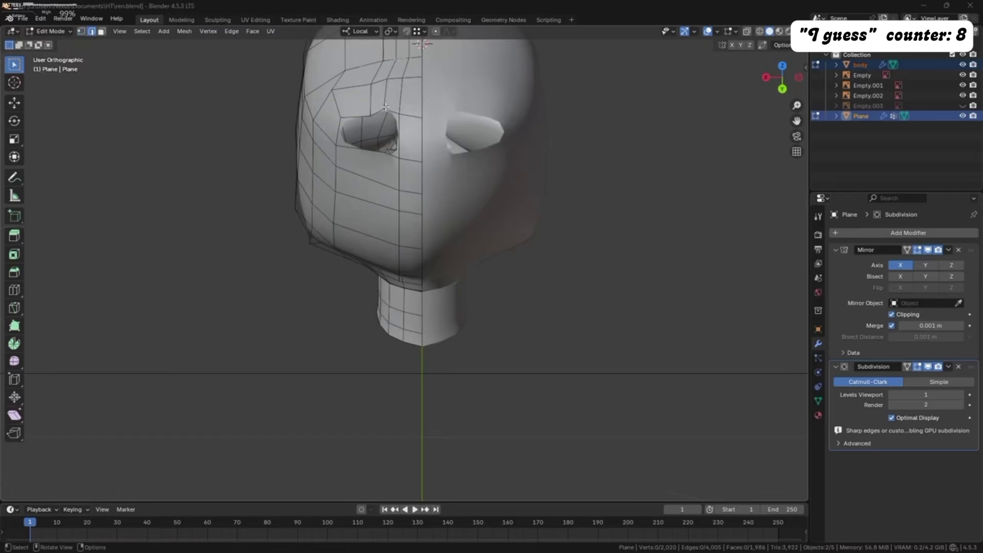
Merge vertices above the rear hole and delete the two selected vertices on its upper rim
key(m)
click(405, 78)
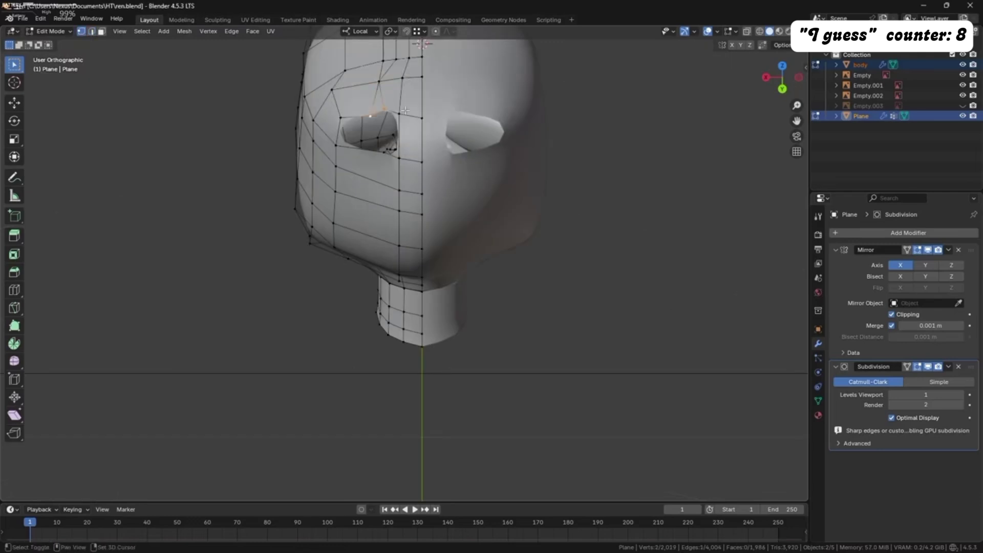
key(x)
click(408, 157)
key(ctrl+z)
key(x)
click(388, 46)
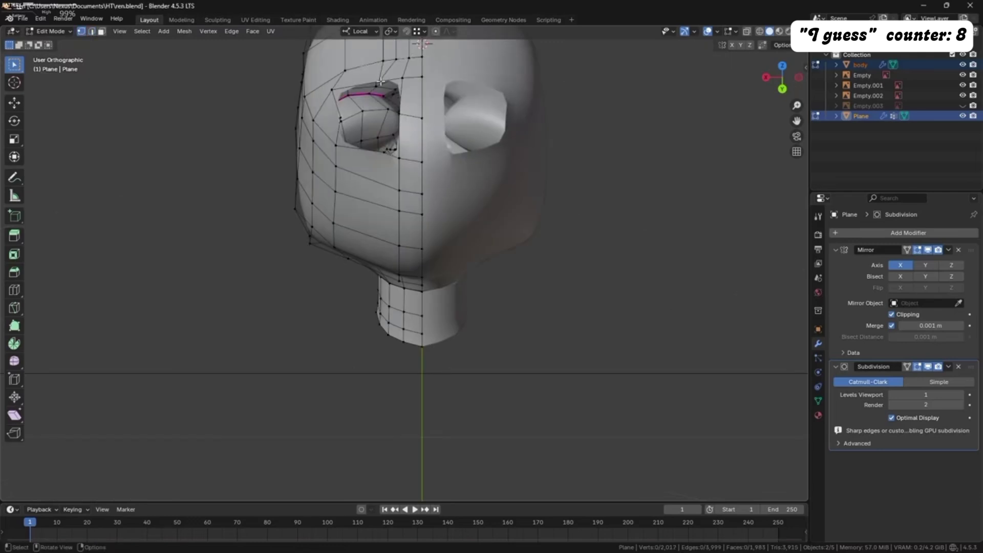
Dissolve the stray vertex on the rear hole's lower rim and merge the extra vertex on its inner side
middle_drag(365, 112, 340, 125)
click(339, 124)
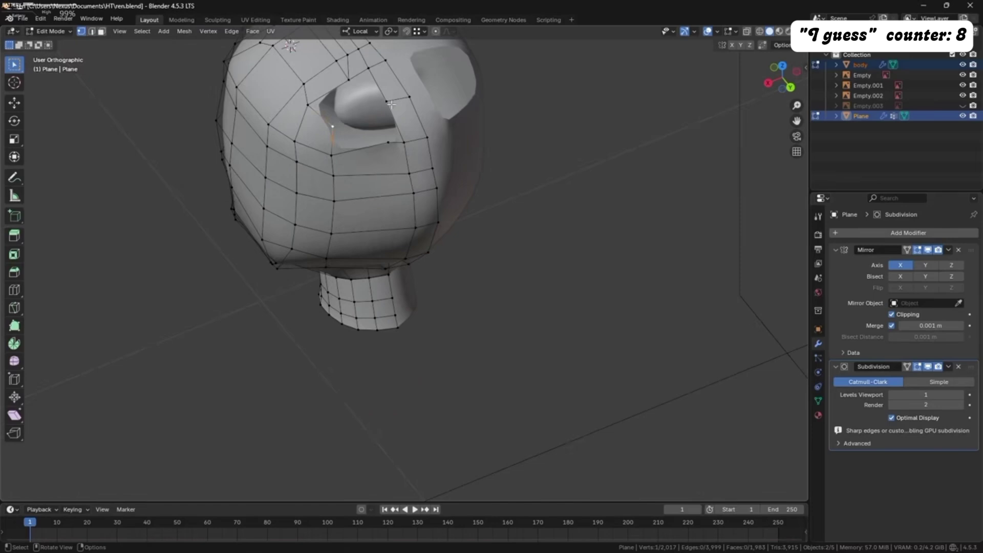
key(x)
click(358, 108)
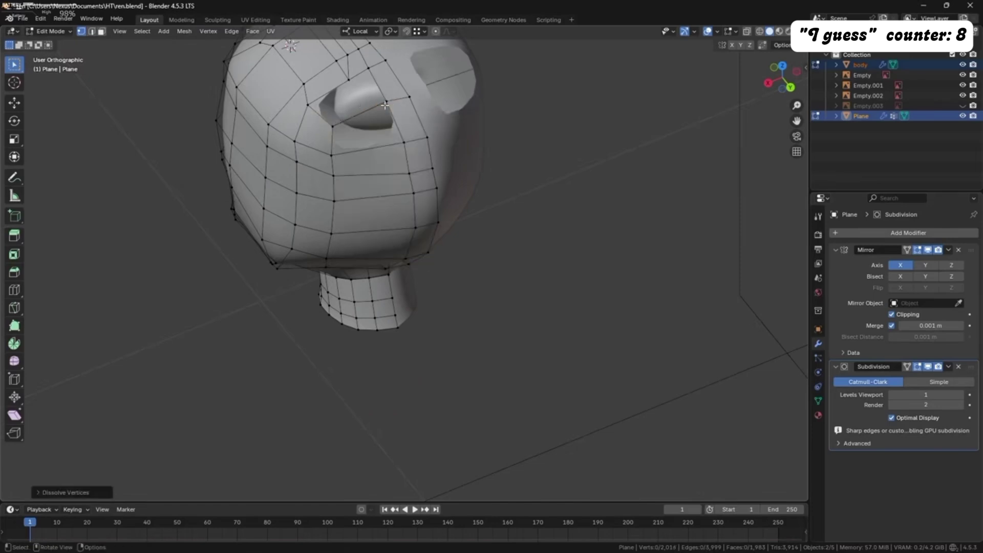
key(m)
click(393, 91)
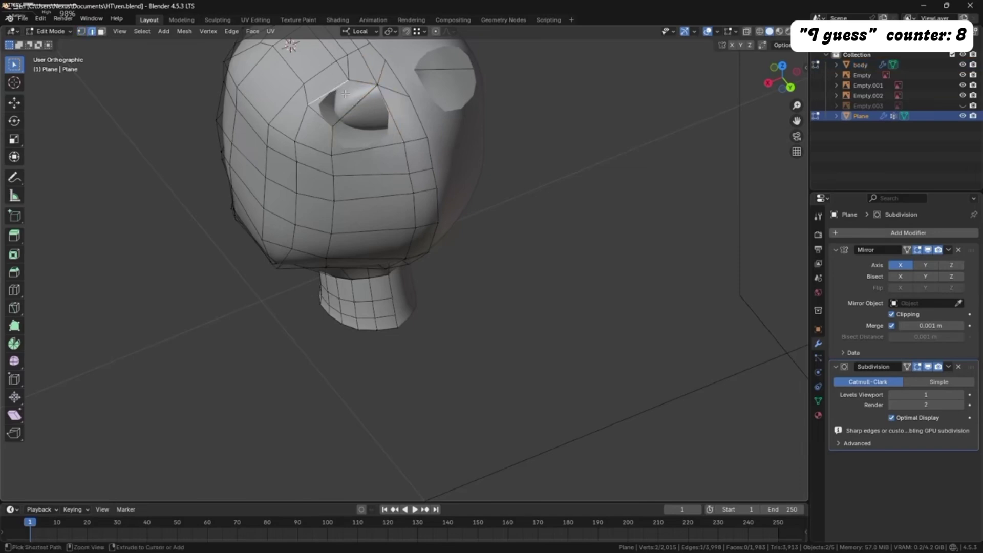
Close the remaining hole at the back of the head with faces
key(f)
click(332, 139)
ctrl+click(395, 123)
key(f)
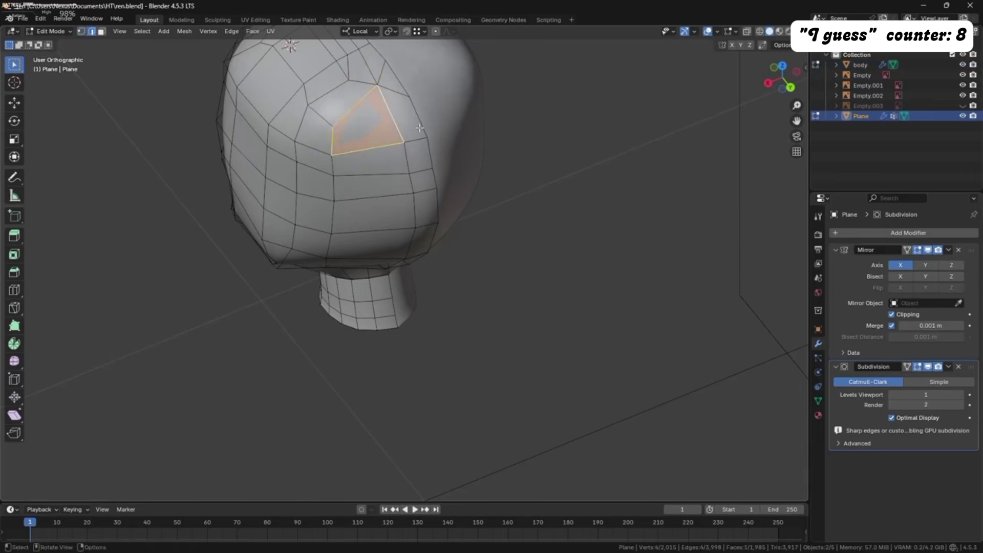
In Sculpt Mode, pull the rear side of the skull outward with the Grab brush from the top view
ctrl+middle_drag(418, 127, 499, 128)
key(ctrl+Tab)
click(496, 171)
key(KP_7)
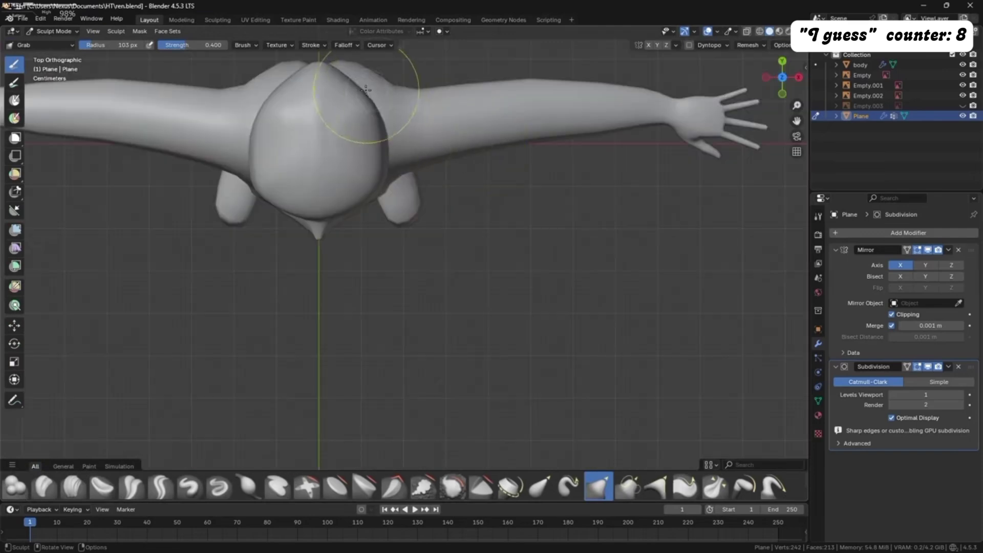
drag(370, 84, 384, 70)
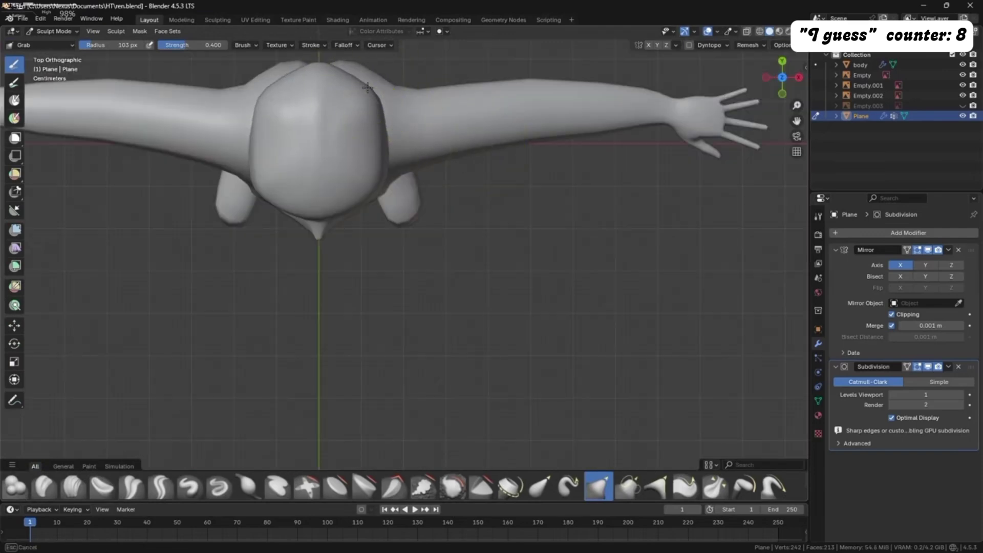
middle_drag(387, 130, 391, 132)
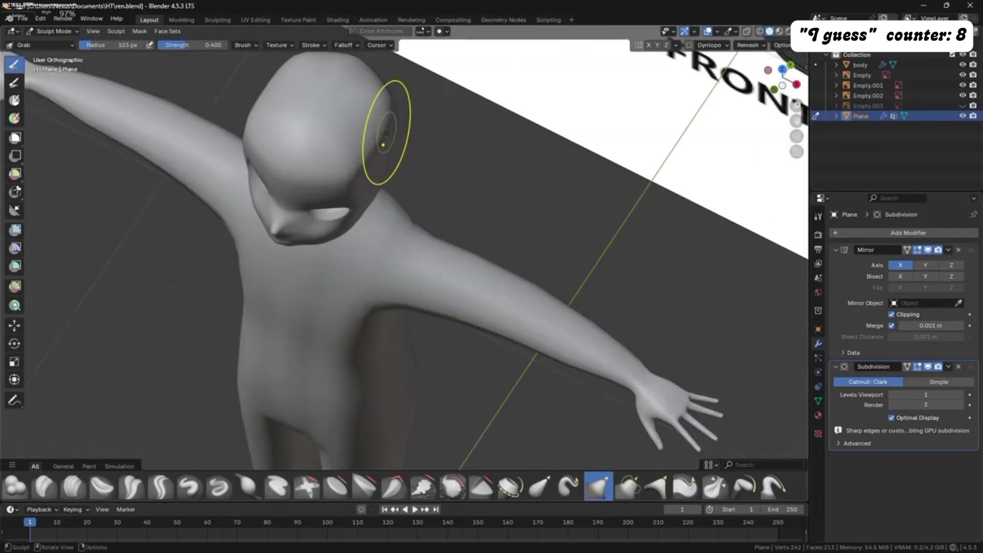
key(KP_3)
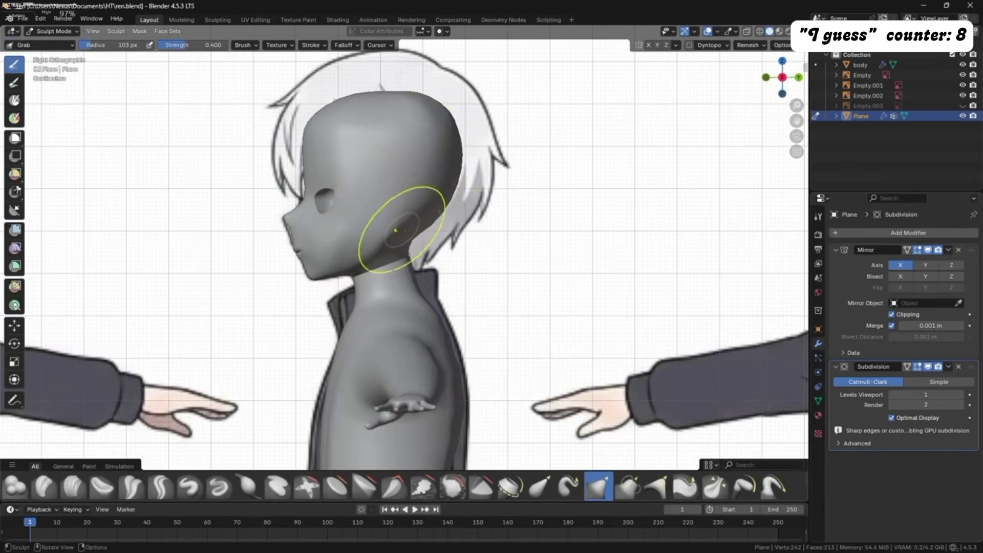
scroll(402, 232, up, 3)
scroll(403, 234, down, 3)
middle_drag(403, 233, 302, 234)
In Edit Mode, slide the vertical edge path on the back of the head toward the centre line
key(ctrl+Tab)
click(561, 164)
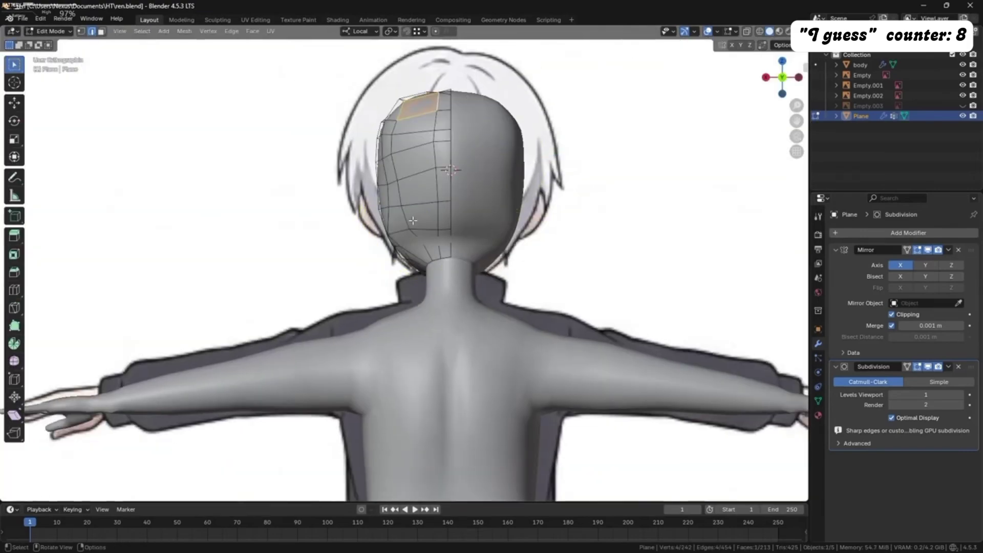
click(407, 220)
ctrl+click(391, 144)
key(g)
key(g)
click(409, 146)
Slide the edge near the top of the back of the head toward the centre line
click(402, 110)
key(g)
key(g)
click(416, 114)
In Sculpt Mode, nudge the side of the head slightly outward with the Grab brush
key(ctrl+Tab)
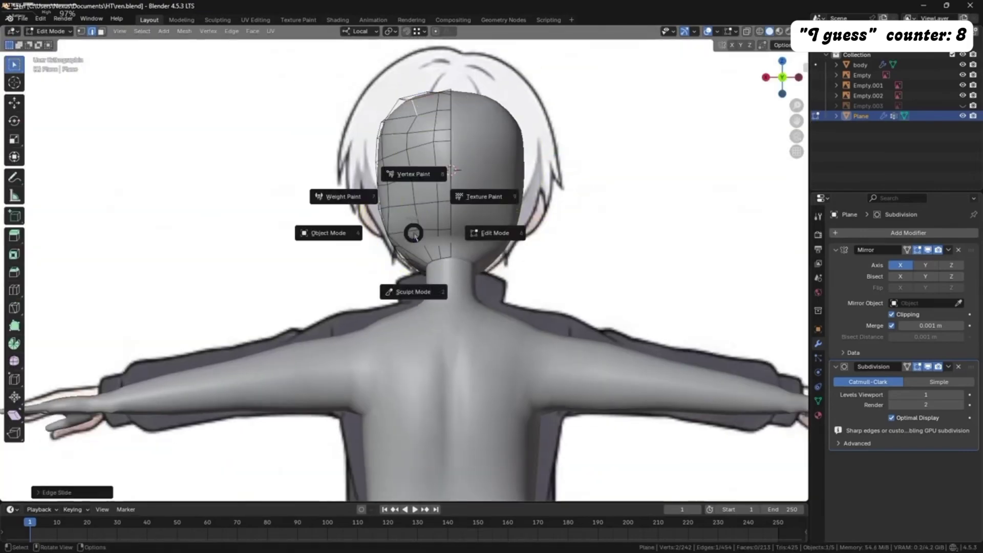
key(2)
alt+middle_drag(486, 185, 394, 193)
drag(394, 205, 388, 206)
alt+middle_drag(387, 207, 388, 201)
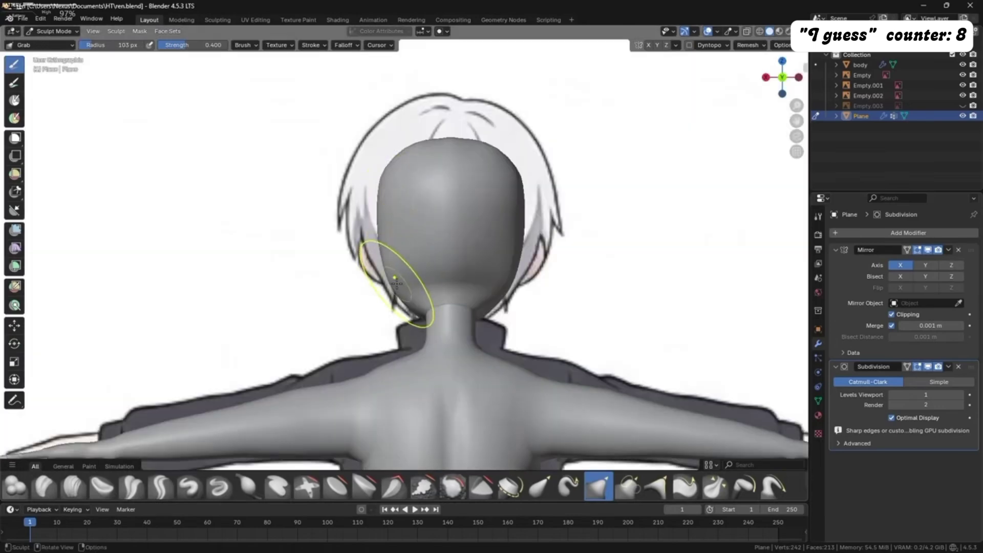
Check the head against the front reference and pull the lower rear jaw outward with the Grab brush
key(KP_1)
scroll(418, 322, up, 4)
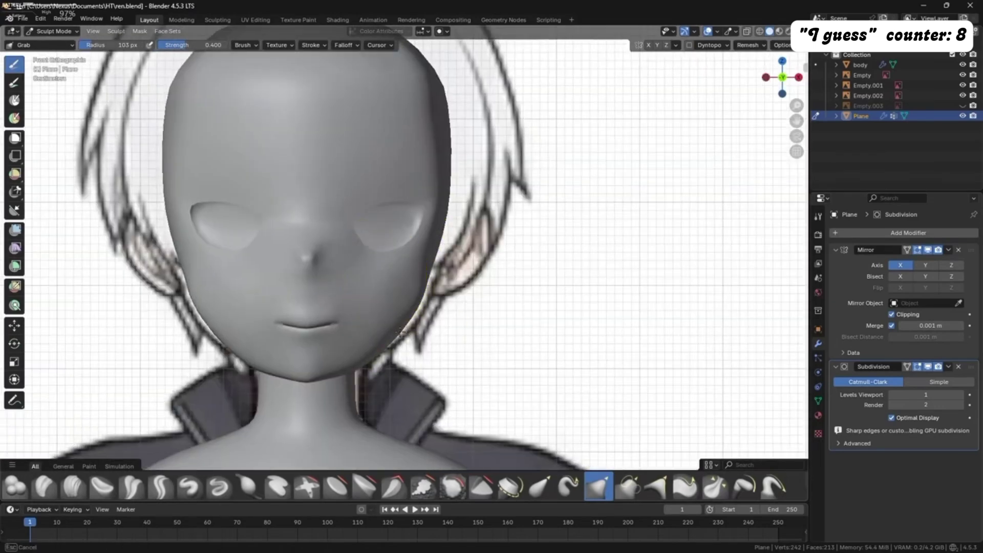
scroll(436, 268, down, 6)
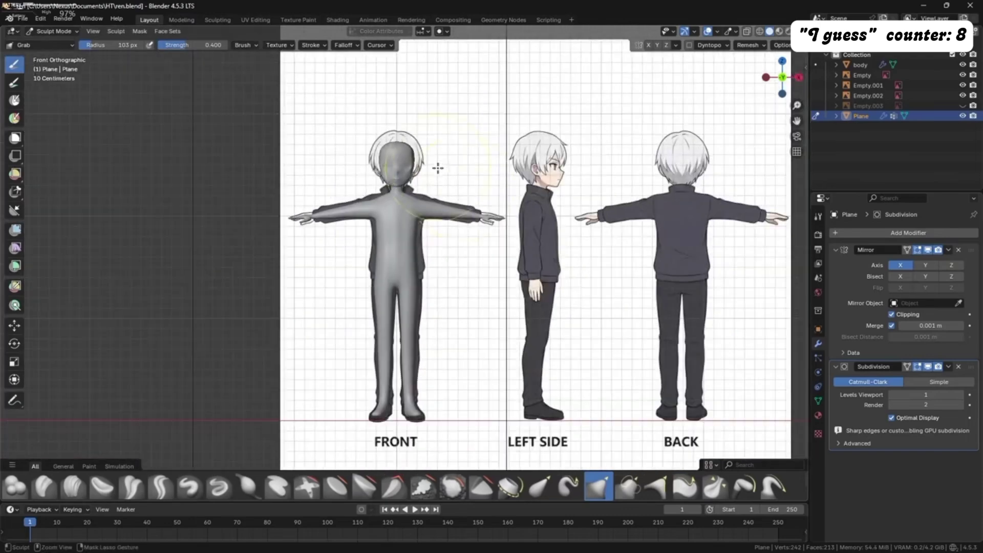
scroll(440, 171, up, 2)
scroll(373, 161, up, 4)
middle_drag(374, 160, 492, 259)
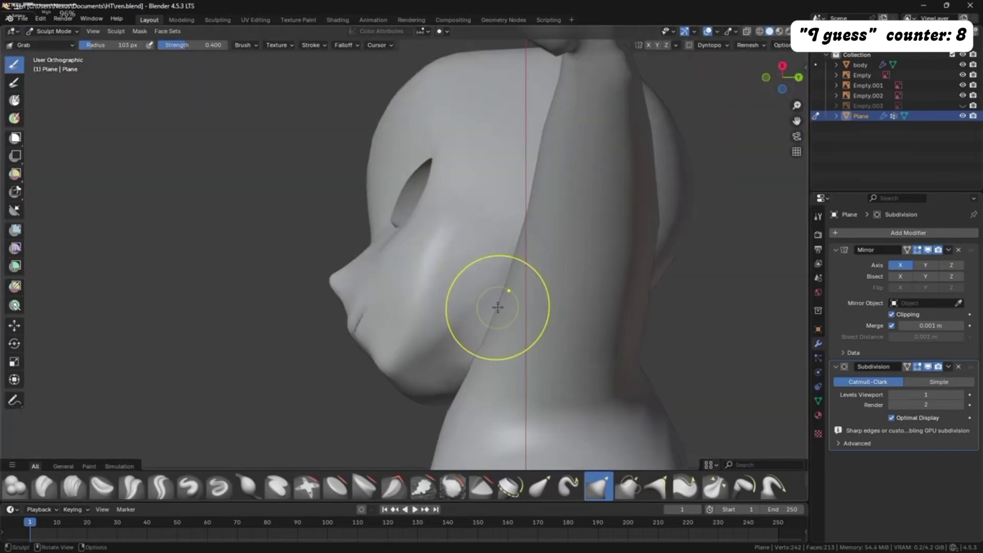
mouse_move(497, 307)
middle_down()
mouse_move(500, 291)
mouse_move(487, 292)
mouse_move(512, 282)
middle_up()
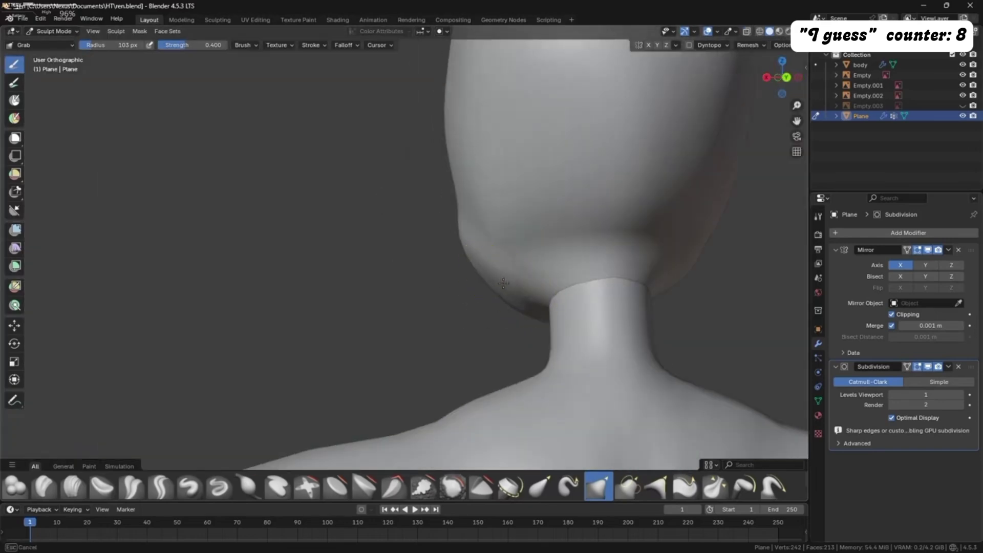
drag(504, 283, 489, 292)
Rename the head mesh object to "head" and return to Object Mode
mouse_move(489, 293)
middle_down()
mouse_move(530, 251)
mouse_move(575, 269)
mouse_move(535, 250)
mouse_move(477, 135)
mouse_move(448, 112)
middle_up()
scroll(538, 249, down, 4)
scroll(535, 251, down, 6)
scroll(476, 135, down, 7)
scroll(476, 135, up, 5)
scroll(432, 104, down, 1)
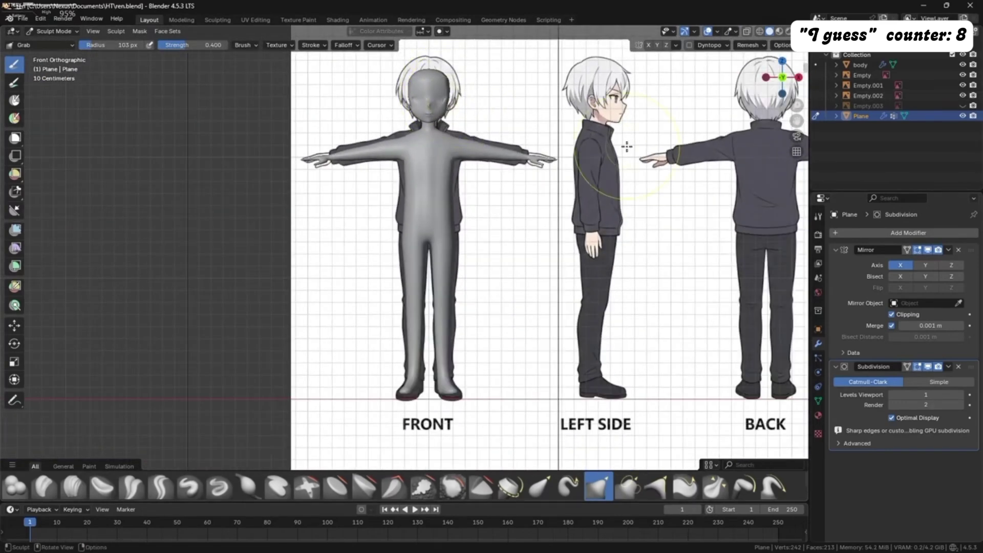
key(F2)
text(head)
key(Return)
key(ctrl+Tab)
click(462, 145)
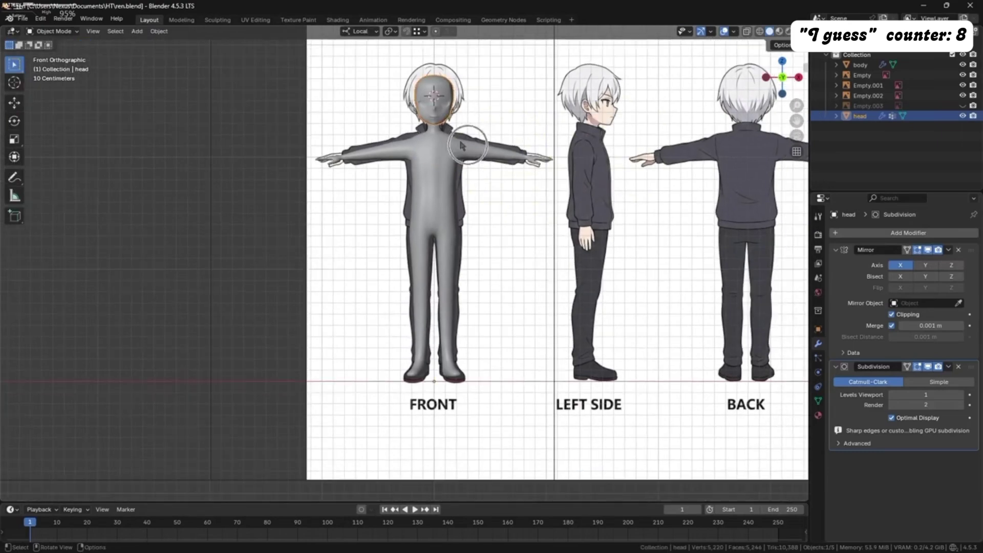
Open the head mesh for editing, framed around the neck joint with the body
shift+click(442, 152)
scroll(442, 152, up, 8)
middle_drag(442, 152, 464, 161)
click(482, 144)
key(Tab)
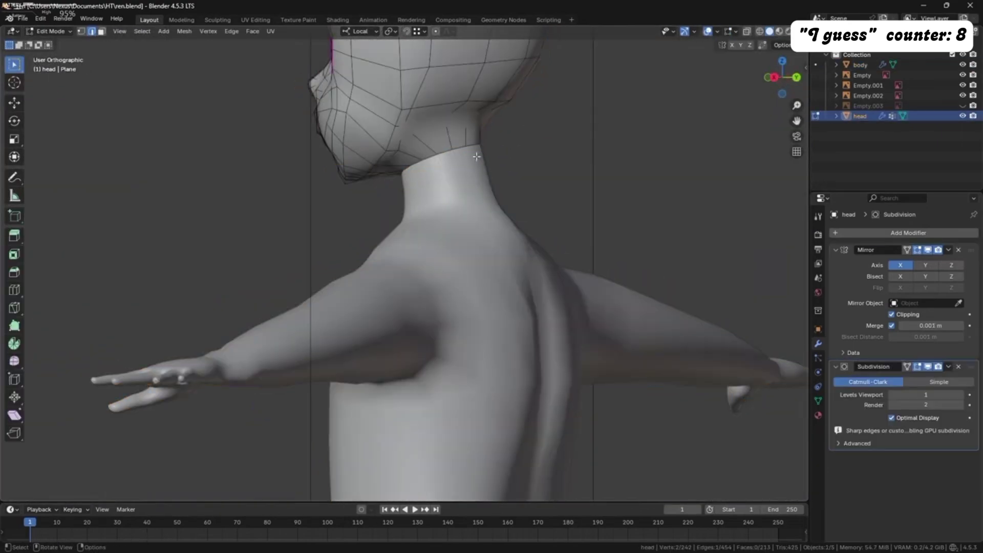
With X-ray on, extrude the neck's bottom edge ring downward and align it in the right side view
middle_drag(453, 113, 454, 154)
key(alt+z)
key(e)
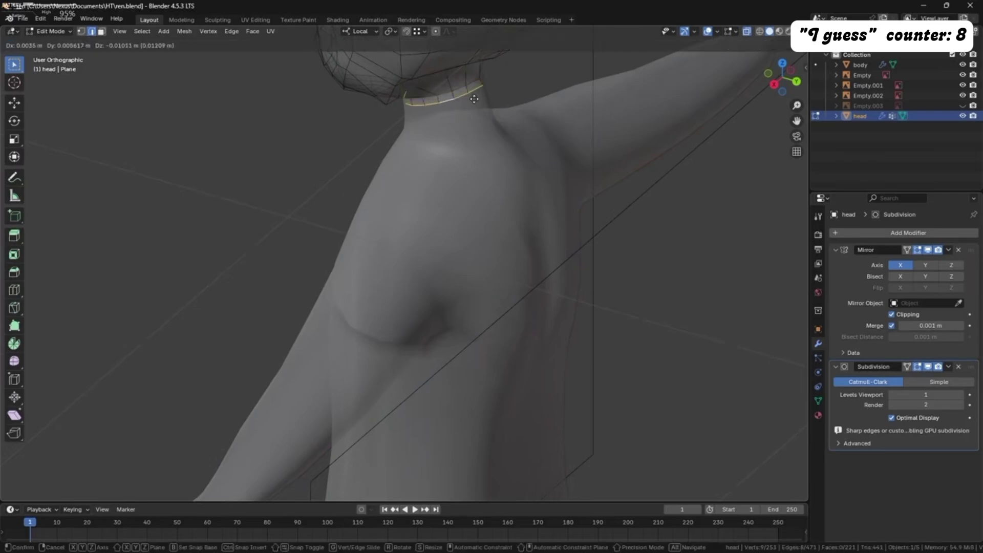
click(490, 95)
key(KP_3)
key(g)
click(509, 93)
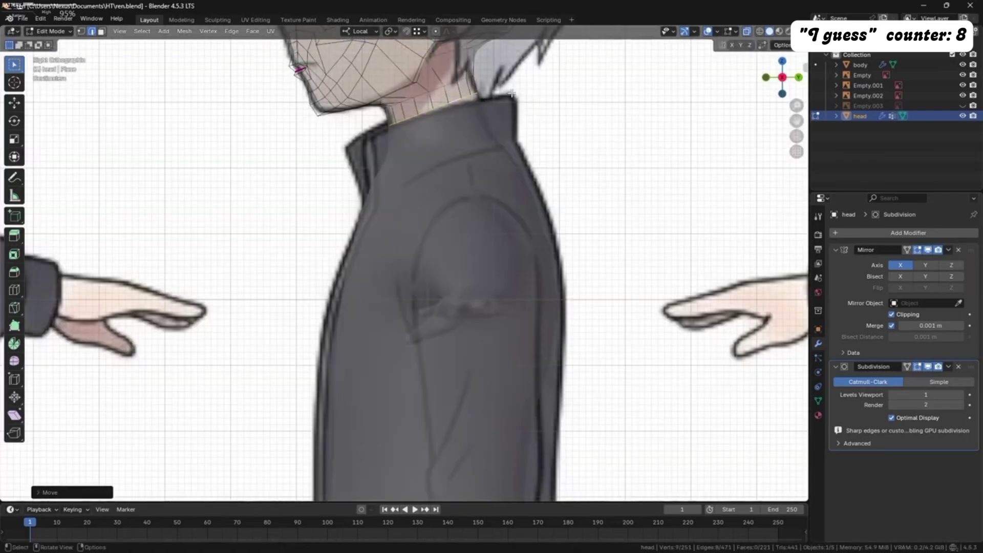
Scale the extruded bottom ring of the head's neck to fit over the body's neck, checking it in front and side views
key(s)
click(494, 94)
key(alt+z)
key(KP_1)
key(KP_3)
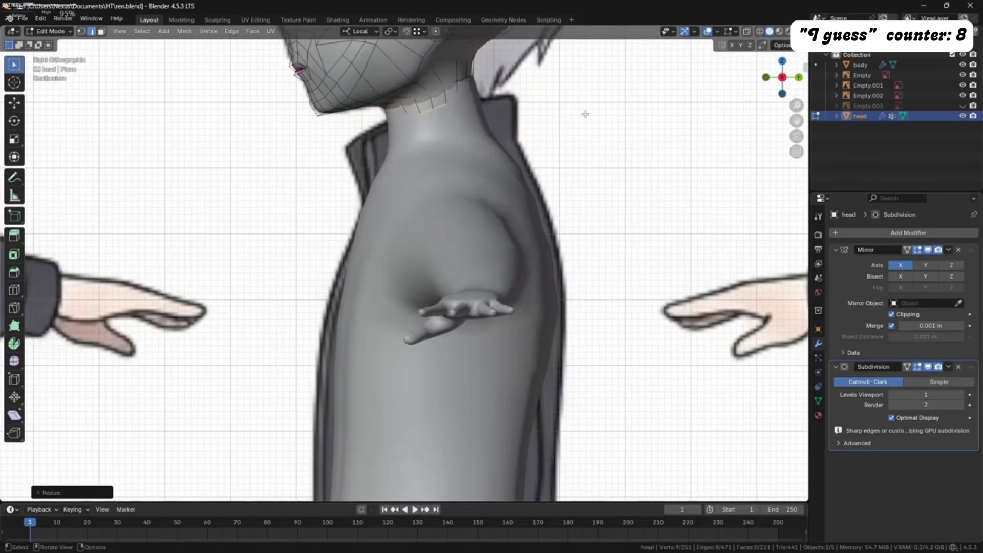
key(s)
click(501, 100)
Crease the edge loop where the head's neck meets its extruded strip to 1.000
alt+click(464, 80)
key(shift+e)
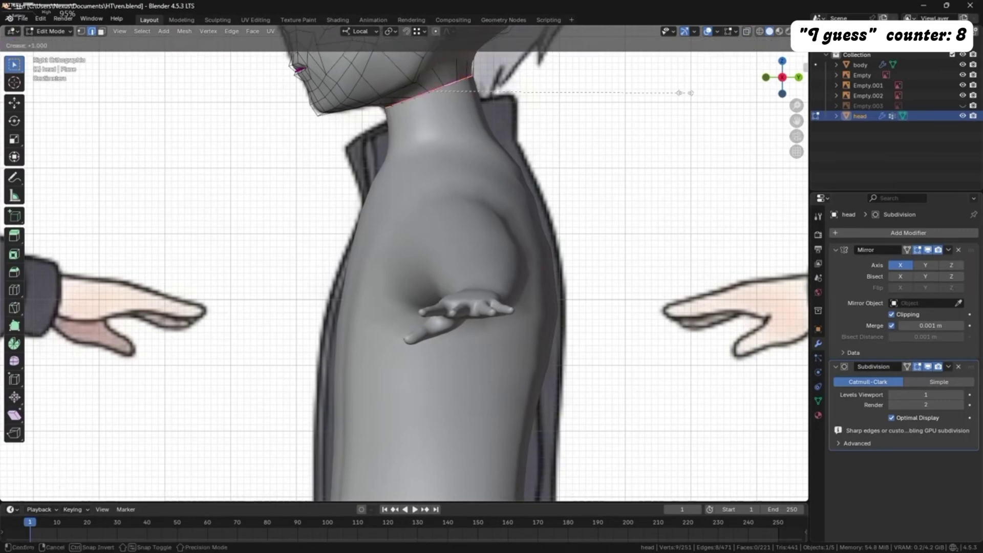
click(685, 93)
scroll(637, 112, down, 4)
scroll(637, 112, up, 4)
key(alt+z)
key(alt+z)
Return to Object Mode and examine how the head and body fit together in the side and front views
scroll(637, 112, down, 7)
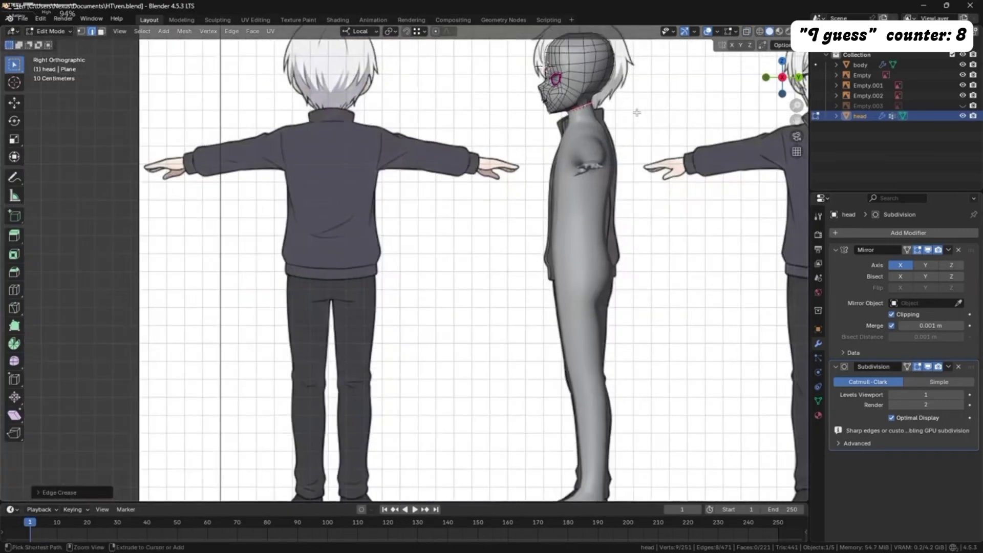
shift+middle_drag(637, 111, 581, 207)
key(ctrl+Tab)
click(571, 210)
click(571, 215)
scroll(569, 220, up, 5)
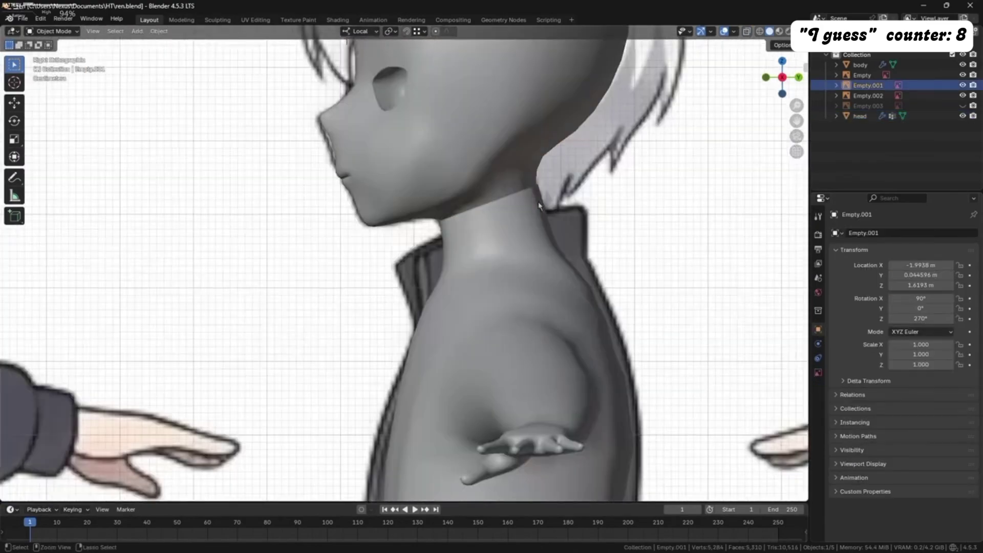
scroll(538, 225, down, 6)
key(KP_1)
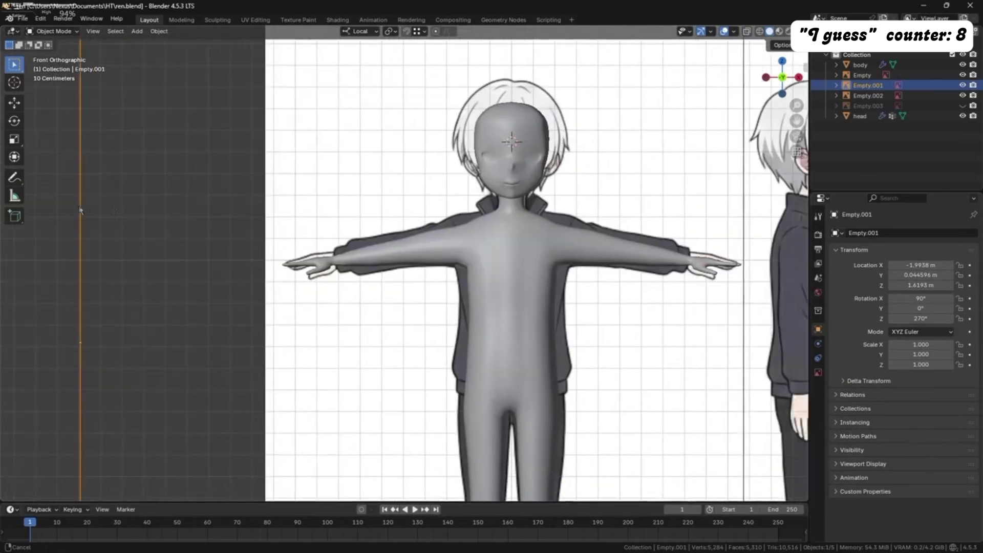
scroll(514, 207, down, 2)
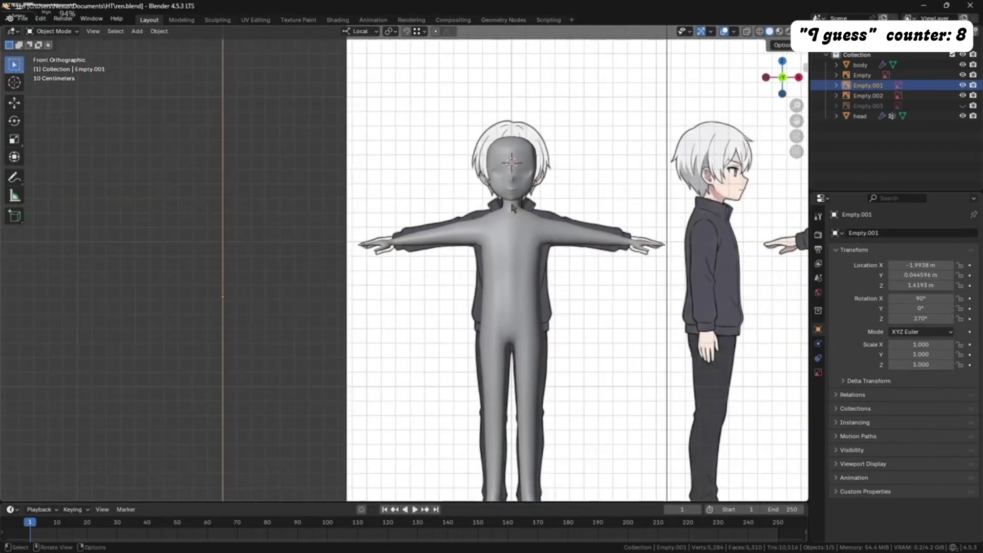
scroll(513, 207, down, 2)
shift+middle_drag(545, 302, 471, 251)
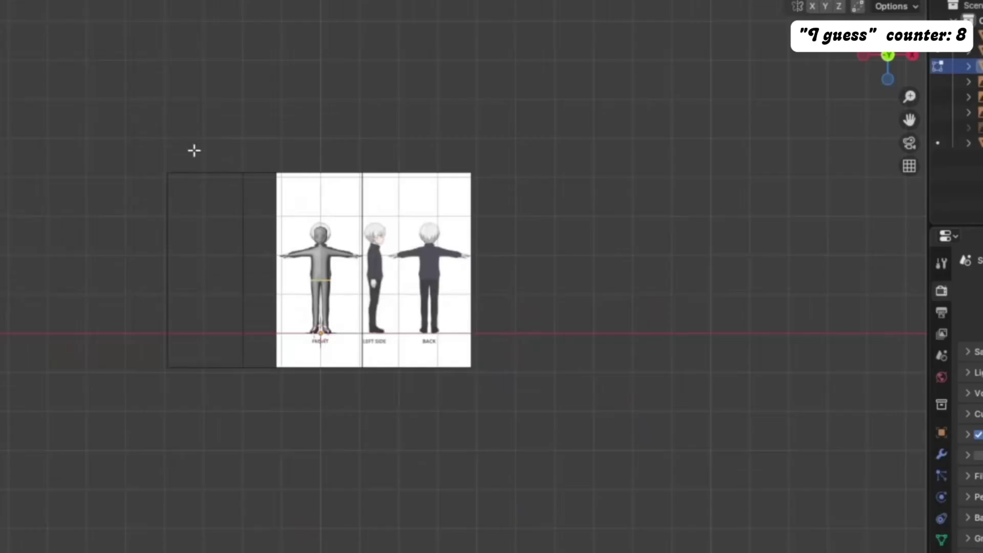
Raise the upper edge ring of the jacket's hem band in the front view and narrow it along X
scroll(333, 307, up, 10)
key(ctrl+r)
click(380, 458)
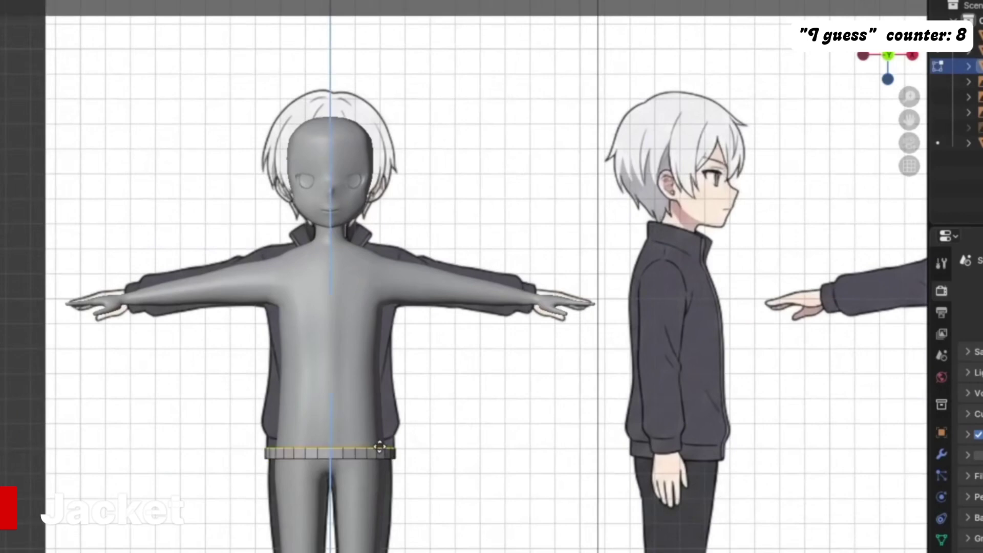
click(382, 435)
scroll(381, 434, up, 3)
key(s)
key(x)
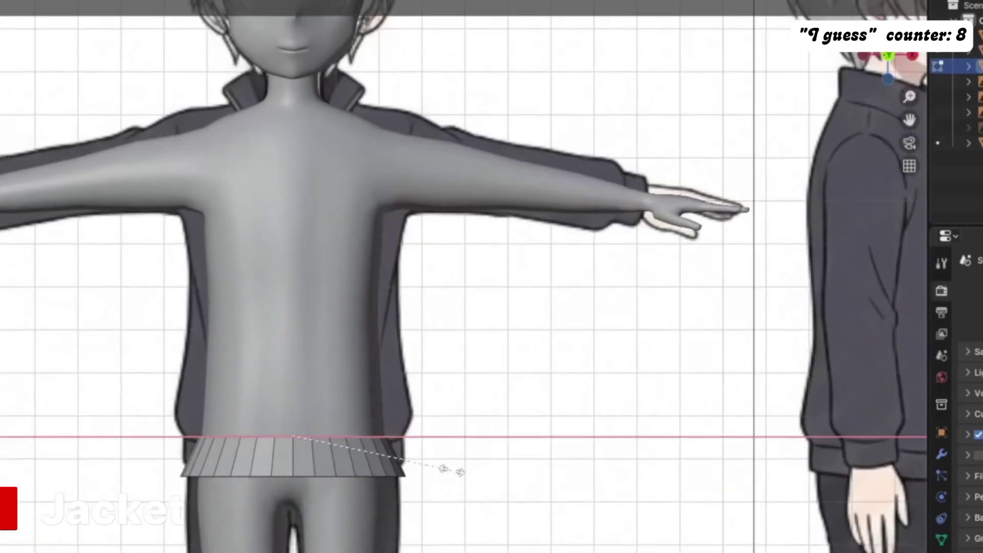
click(453, 435)
key(KP_3)
key(KP_1)
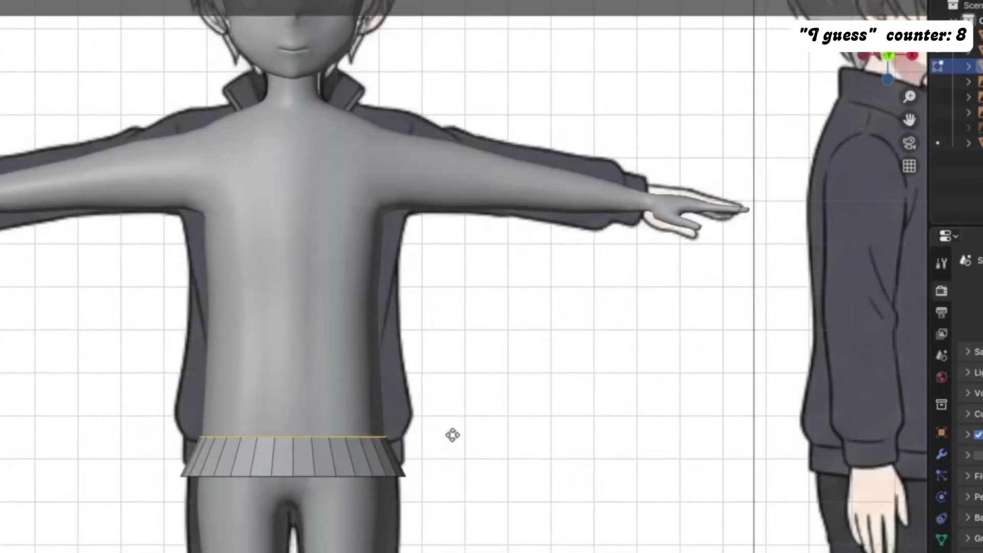
Form an outward fold above the jacket's hem band, then extrude its widened ring up along Z to start the torso
key(g)
key(z)
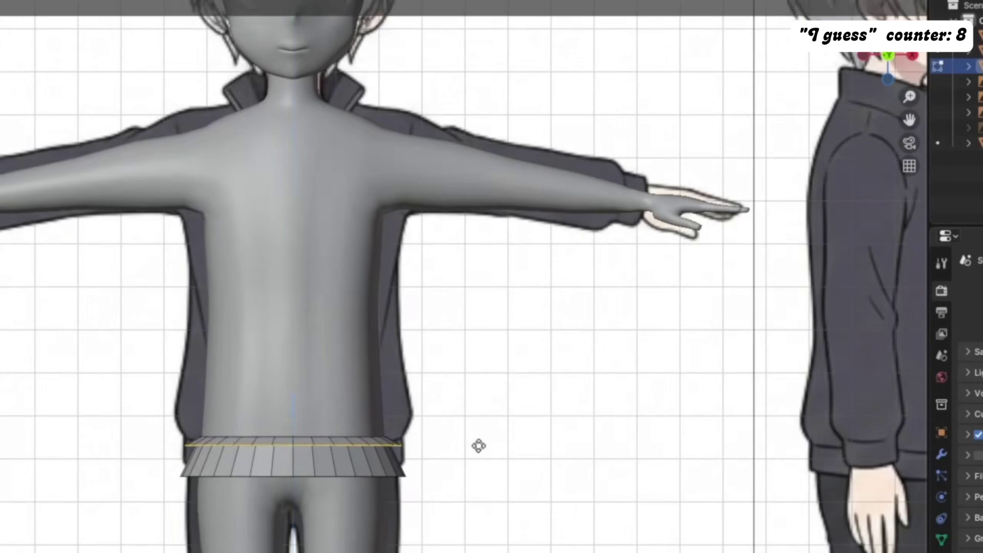
click(495, 444)
key(g)
key(z)
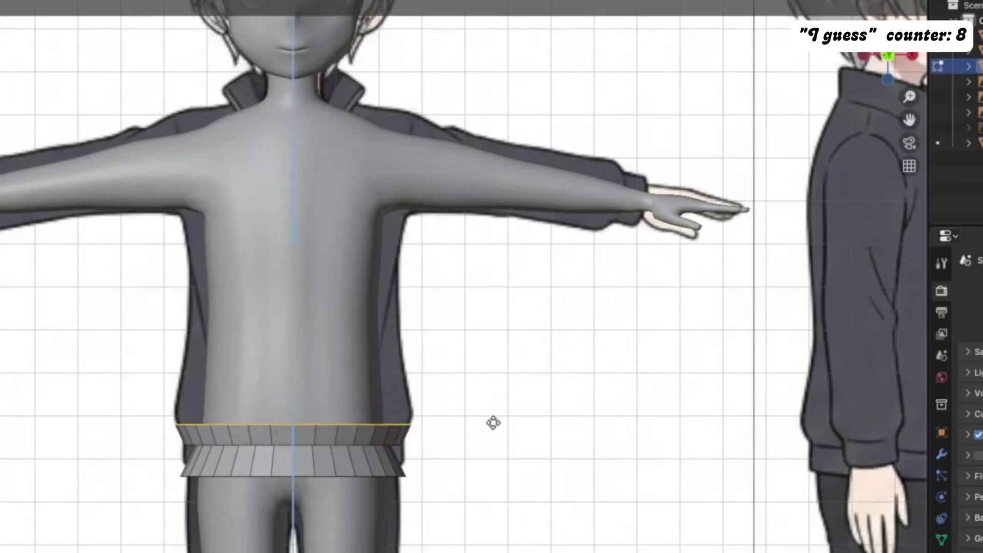
key(e)
key(z)
click(531, 378)
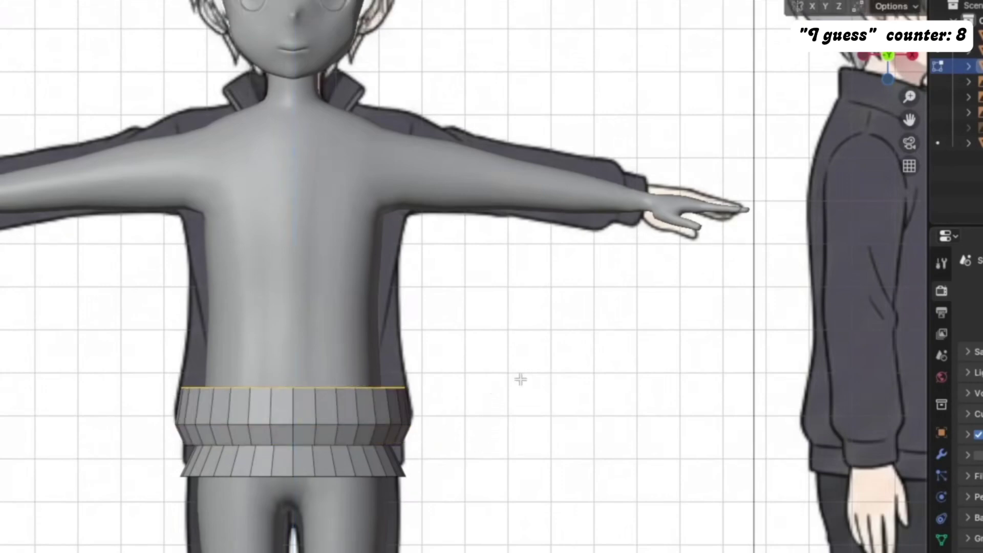
Extrude the jacket torso up to armpit height in two sections, scaling each ring to the front reference's width
key(e)
key(z)
click(518, 265)
key(s)
click(495, 264)
key(e)
key(z)
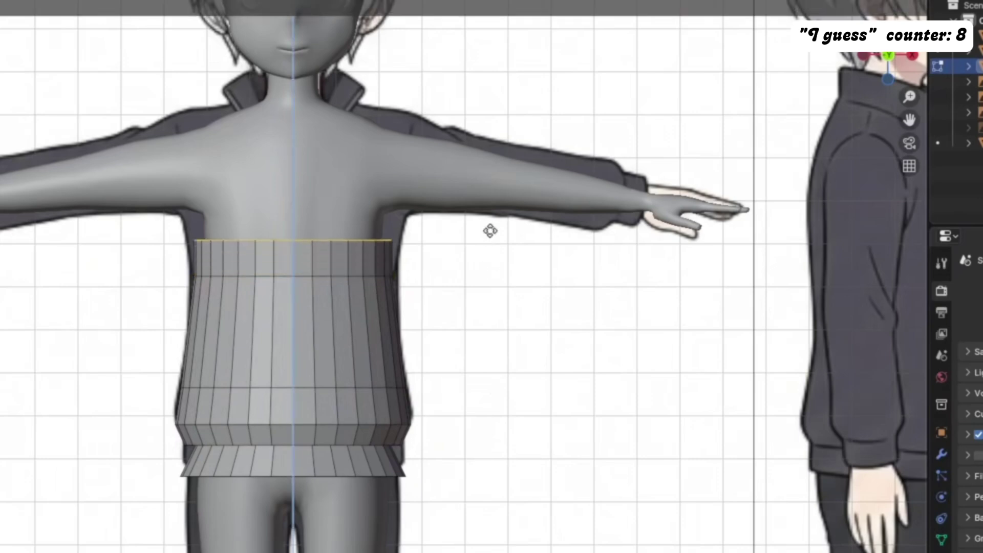
click(487, 210)
key(s)
click(509, 208)
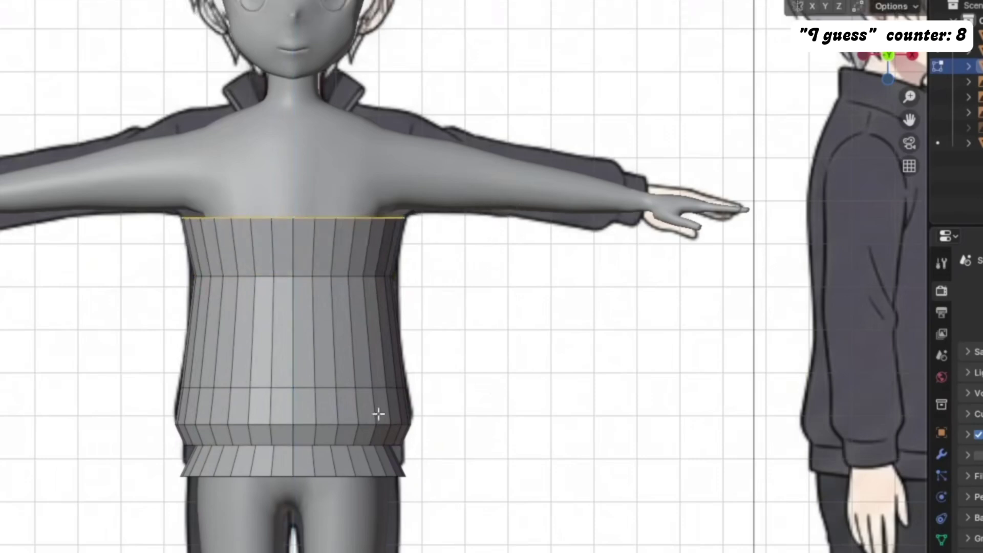
Widen the hem band's upper edge loop along X to match the front reference
click(352, 455)
key(s)
key(x)
click(413, 457)
key(KP_3)
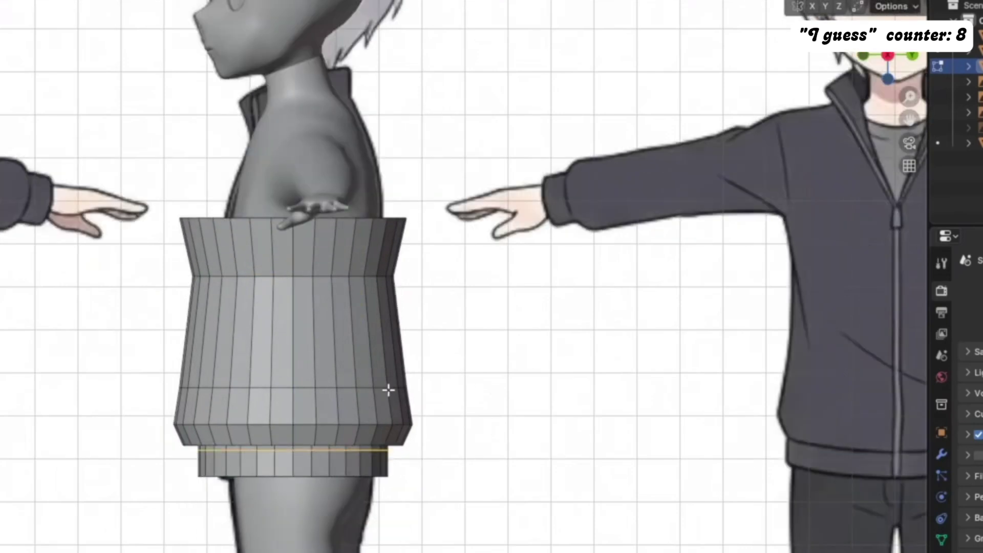
In the wireframe side view, scale the upper torso, bulge and lower torso rings along Y toward the jacket's side outline
key(shift+z)
key(s)
key(y)
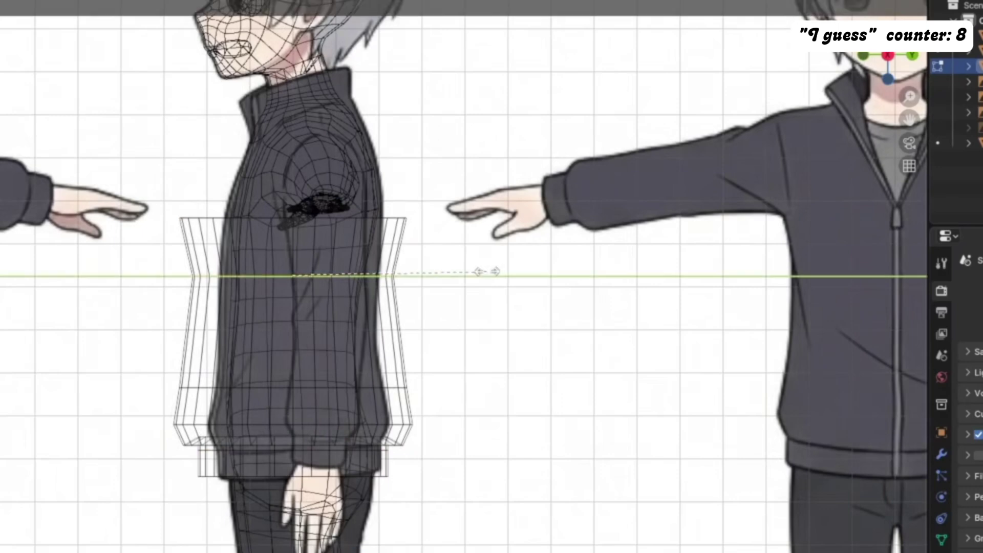
click(451, 266)
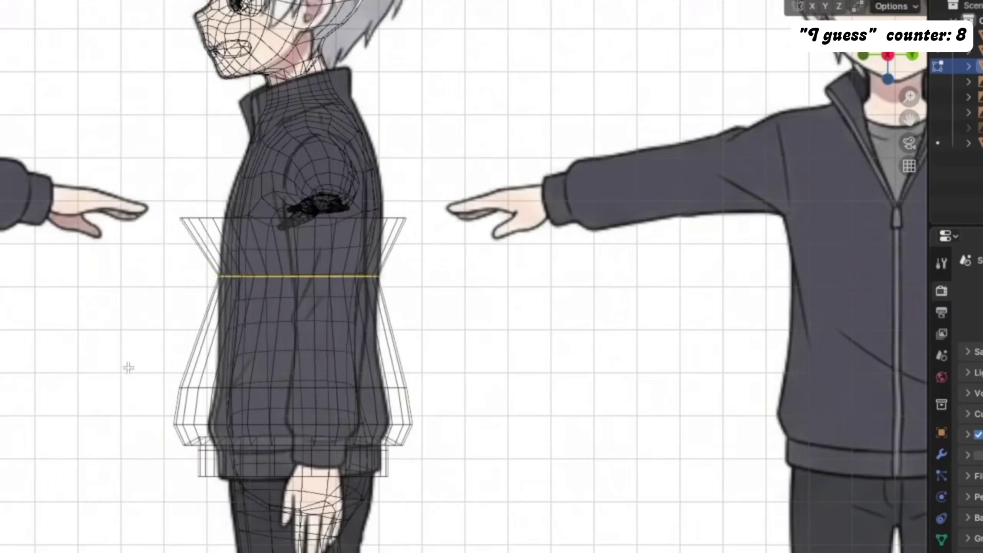
alt+click(261, 424)
key(s)
key(y)
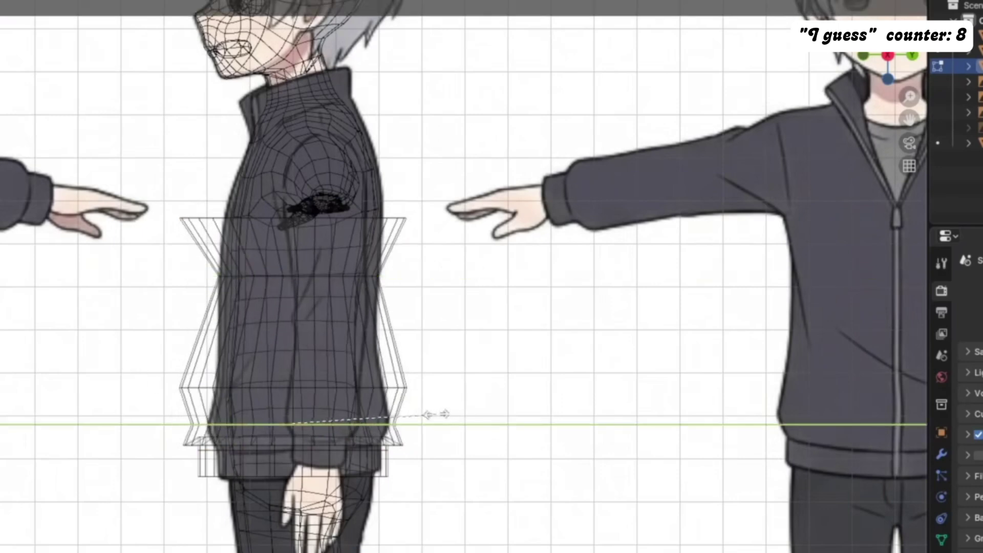
click(432, 413)
drag(105, 326, 430, 411)
key(s)
key(y)
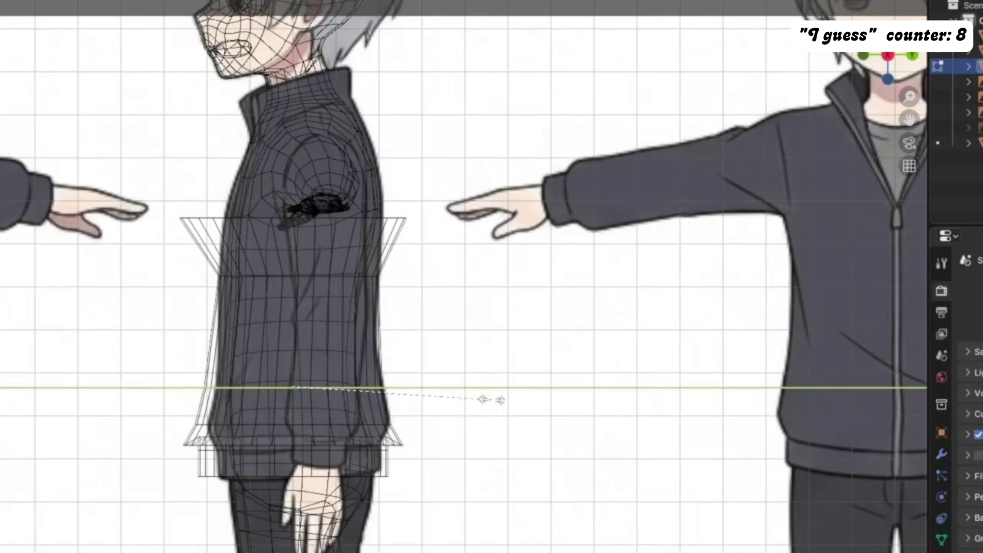
click(491, 399)
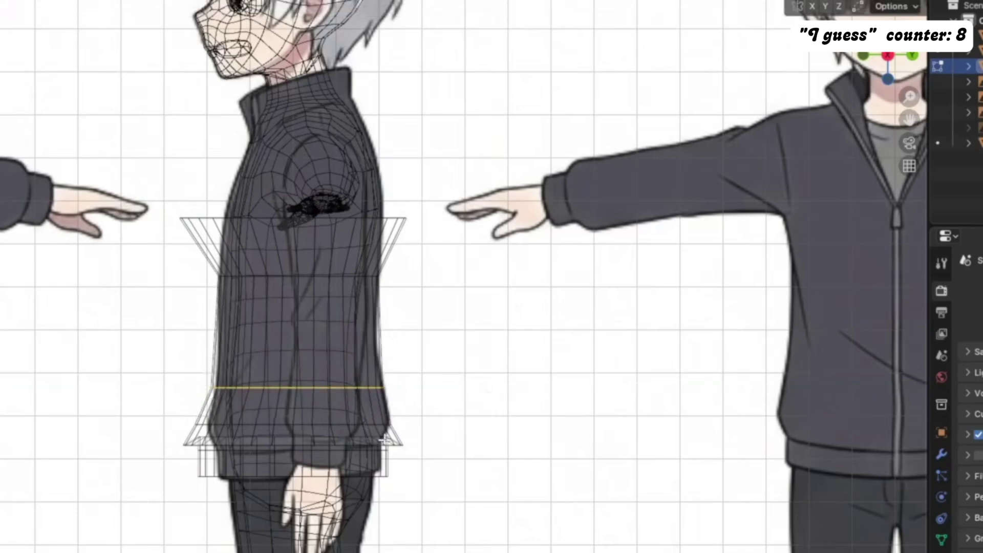
Refine the depth of the jacket's bulge ring above the hem and shift it along Y onto the side reference
alt+click(371, 422)
key(s)
key(y)
click(458, 418)
key(g)
key(y)
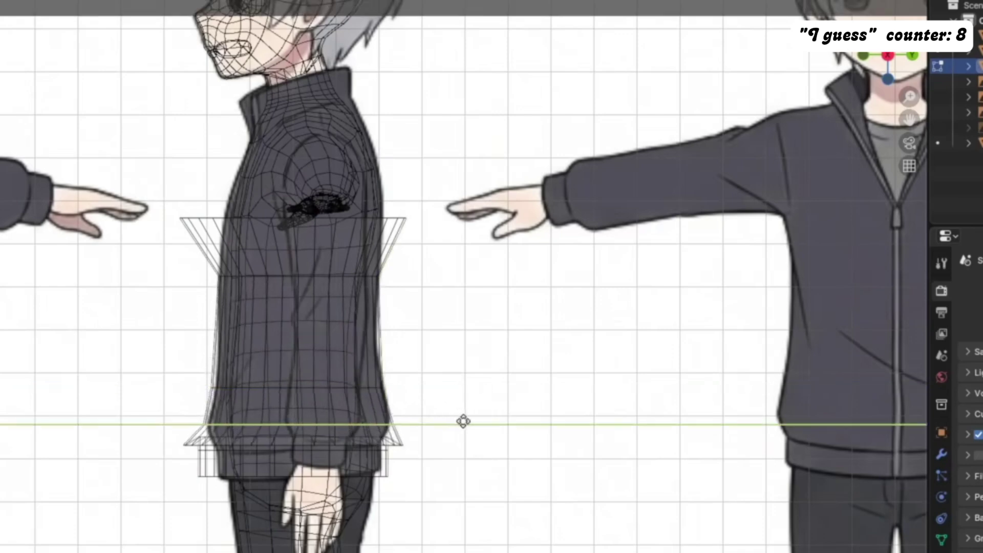
click(463, 422)
Scale the fold's edge loops just above the hem band along Y and align them with the side reference
key(s)
key(y)
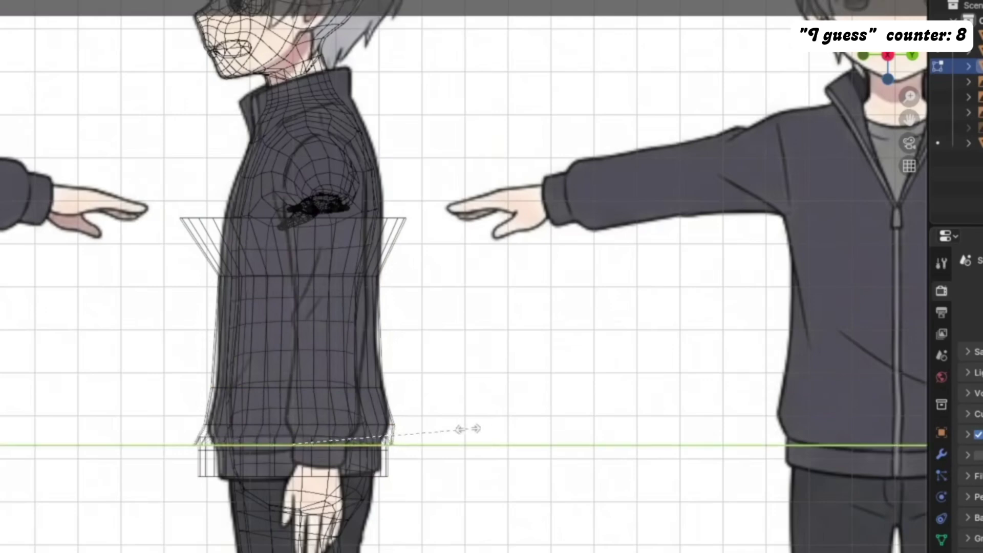
right_click(449, 414)
alt+click(370, 436)
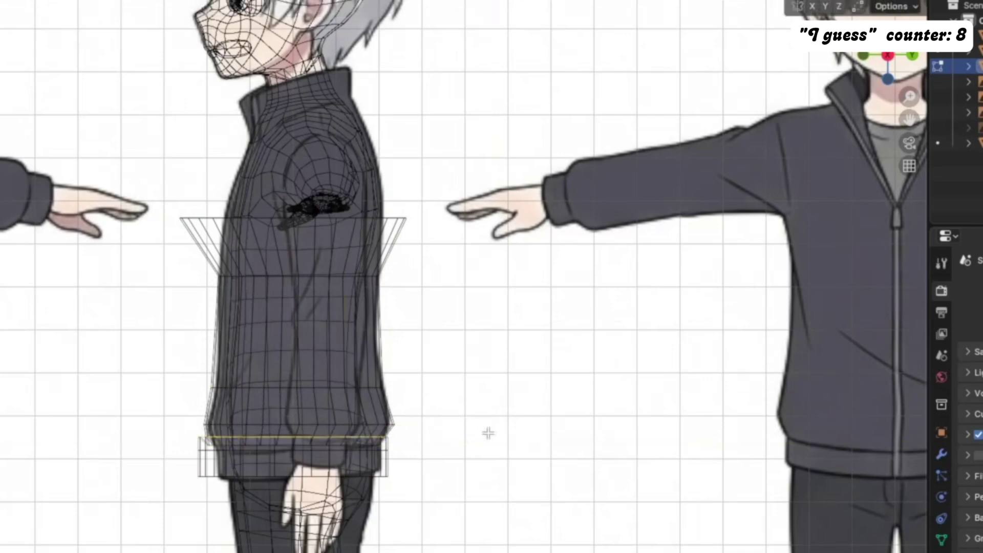
key(s)
key(y)
click(462, 427)
key(s)
key(y)
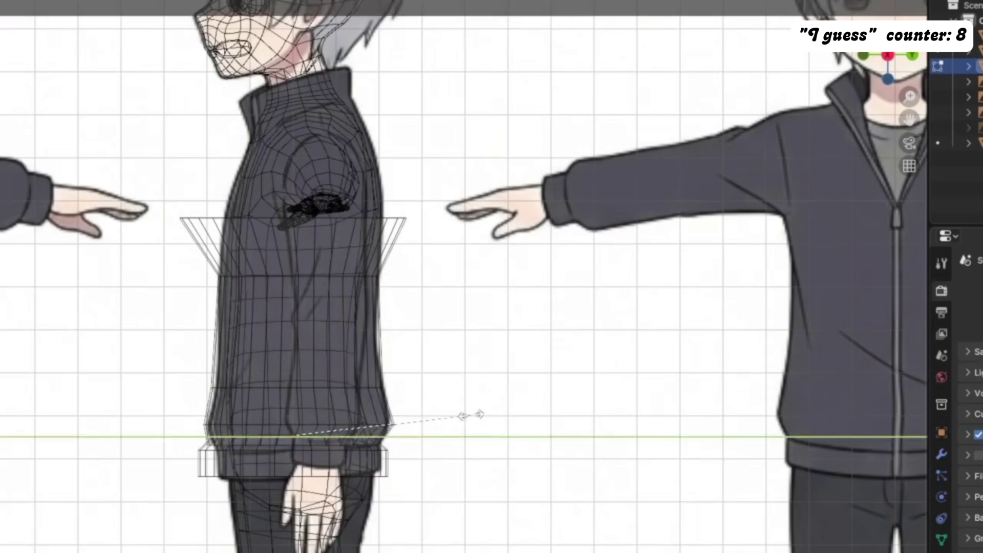
click(471, 415)
key(g)
key(y)
click(468, 417)
Scale the hem band's upper and bottom edge loops along Y to the side outline
key(s)
key(y)
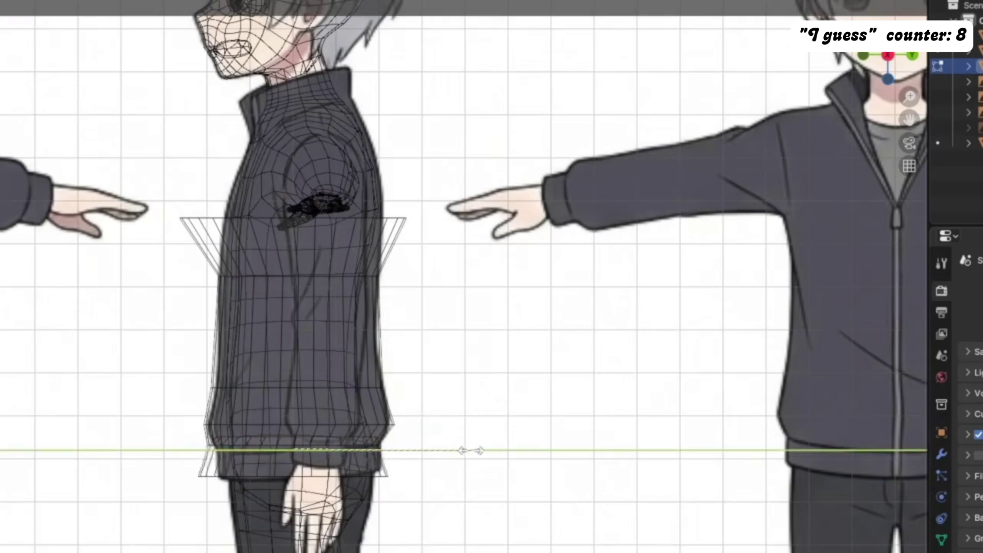
click(456, 451)
alt+click(387, 476)
key(s)
key(y)
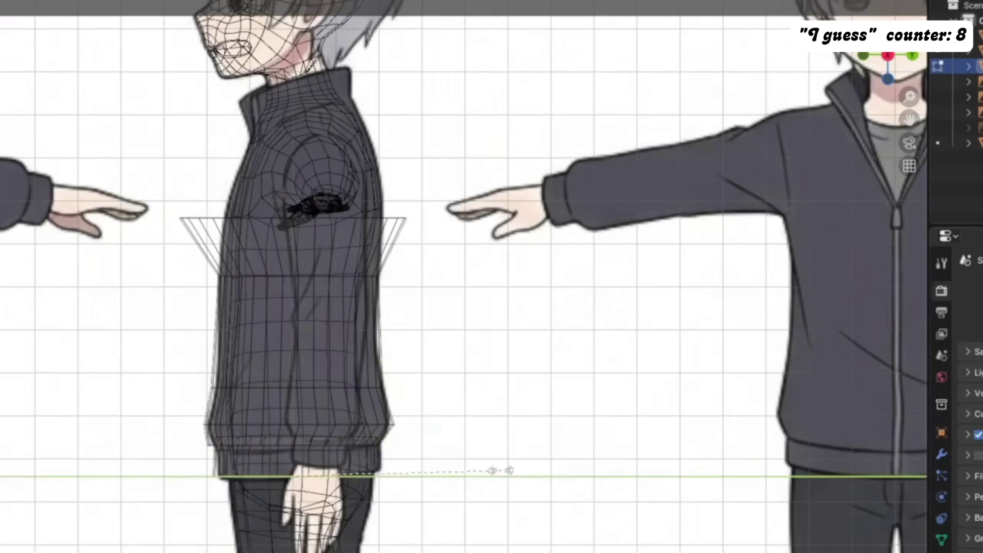
click(499, 470)
key(alt+z)
scroll(446, 463, up, 4)
alt+click(362, 451)
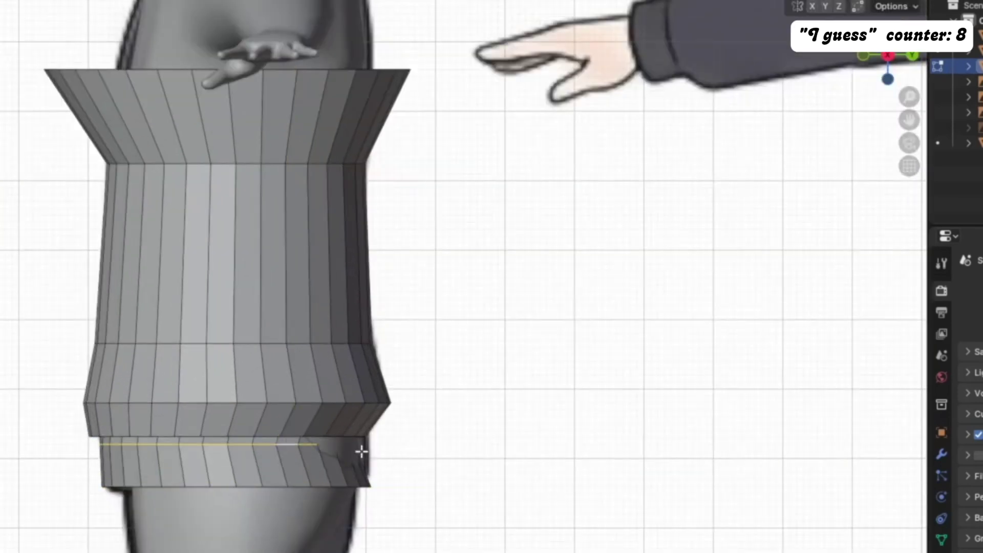
key(g)
key(y)
right_click(392, 449)
key(s)
key(y)
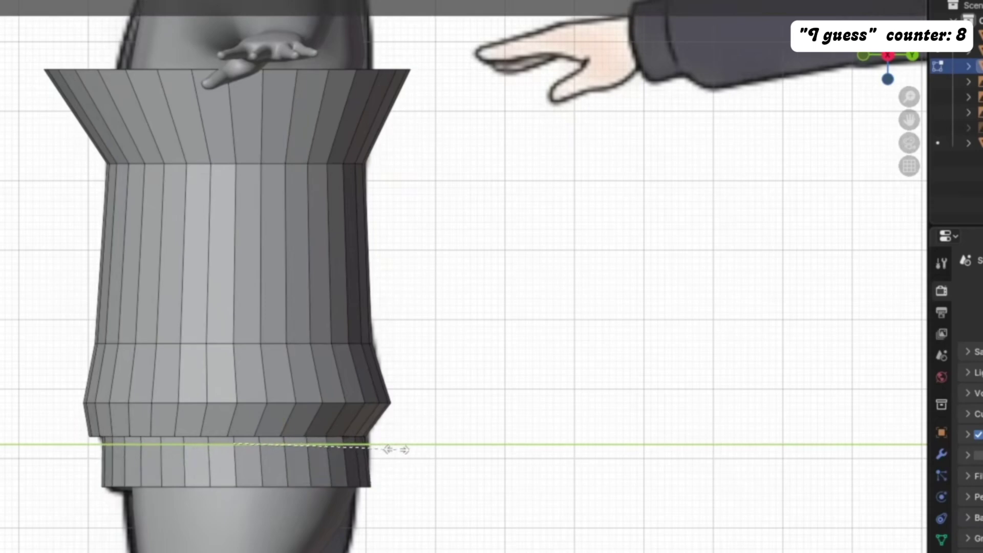
right_click(397, 449)
Scale the jacket's top chest ring along Y and shift it to match the torso outline in the side view
alt+click(358, 69)
key(alt+z)
key(s)
key(y)
click(428, 58)
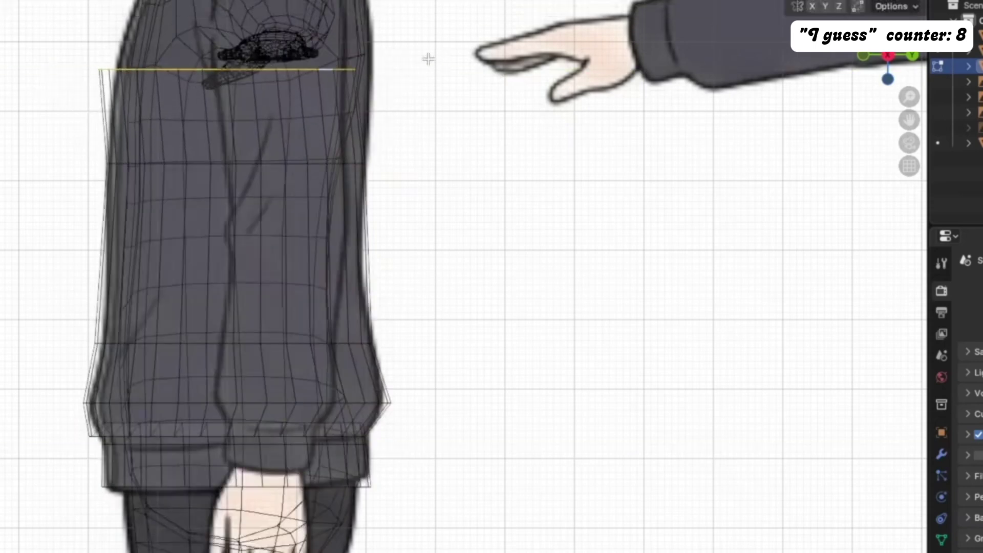
shift+middle_drag(443, 60, 450, 329)
key(alt+z)
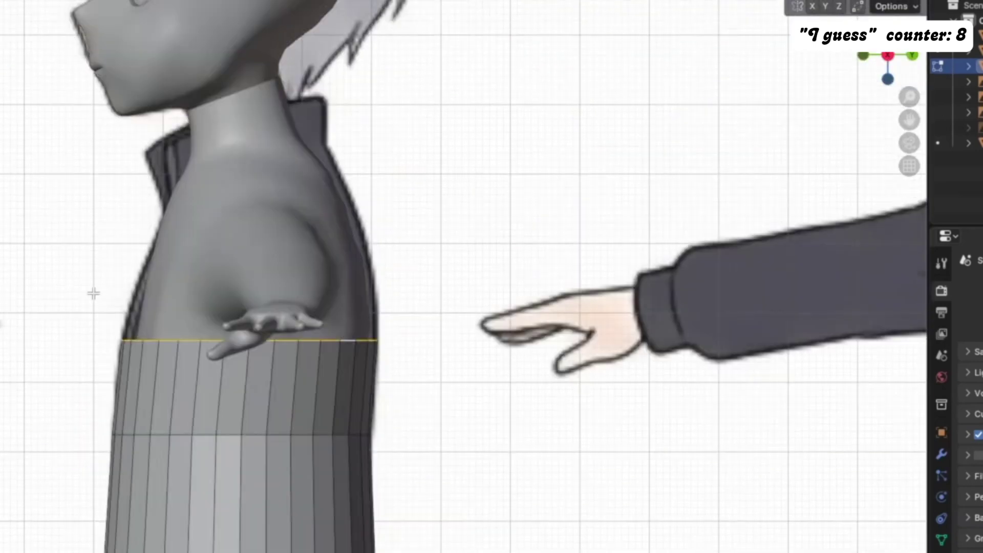
Extrude the front part of the jacket's chest ring upward in two rows and adjust the lower row along Y
key(alt+z)
drag(77, 290, 223, 378)
key(g)
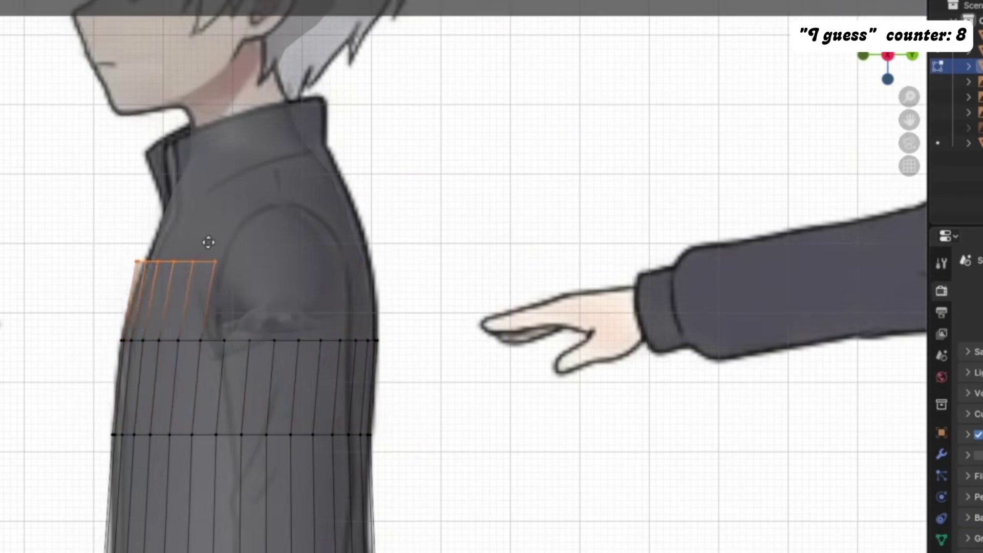
click(249, 182)
key(alt+z)
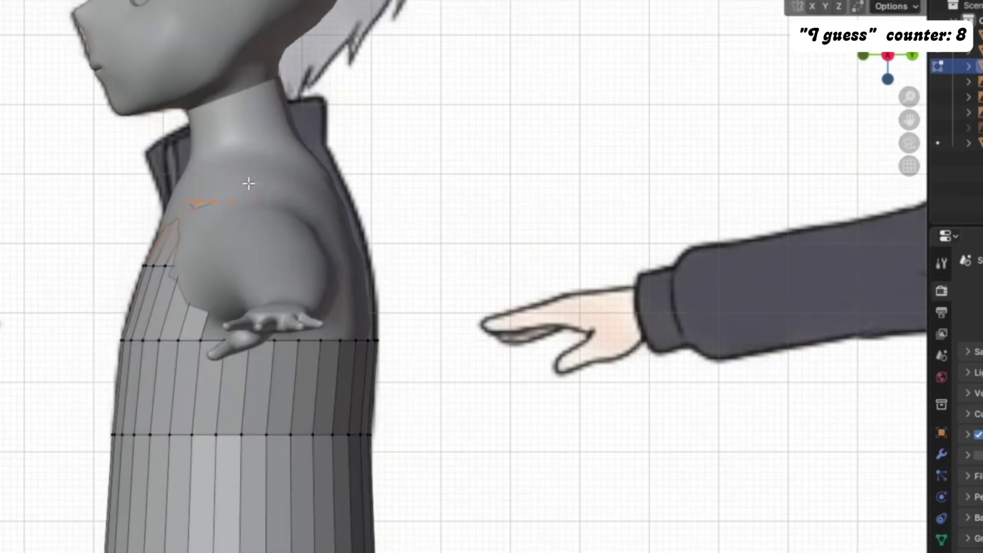
key(g)
key(y)
click(148, 234)
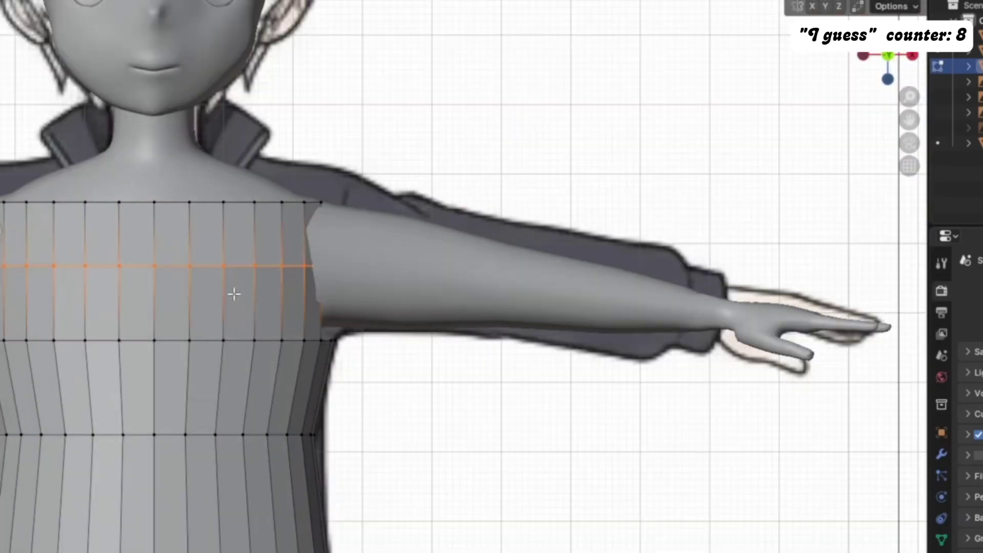
Enable Face Project as the individual-element snap target for the jacket edit
click(345, 48)
click(344, 0)
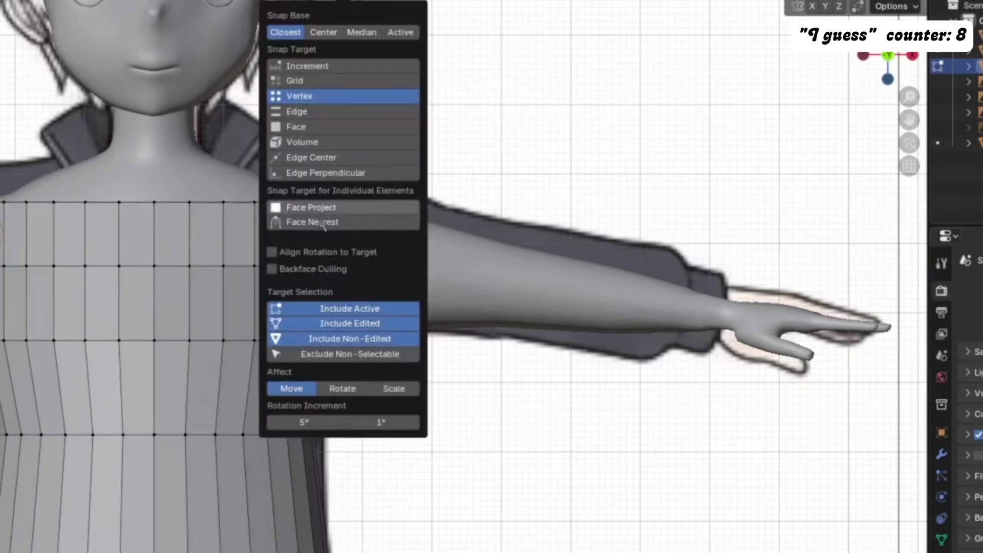
click(324, 208)
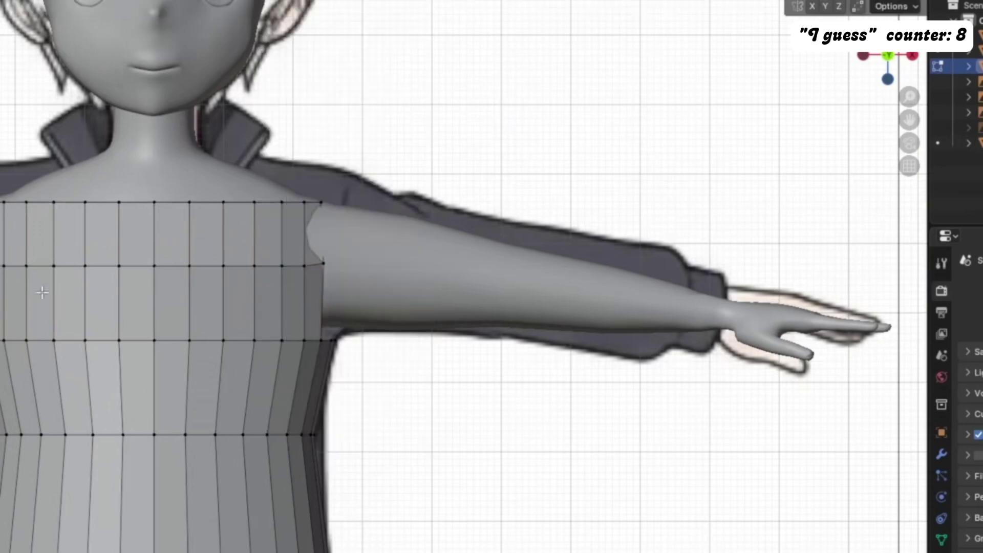
Add a Subdivision Surface modifier to the jacket
scroll(135, 415, down, 3)
click(942, 454)
click(979, 288)
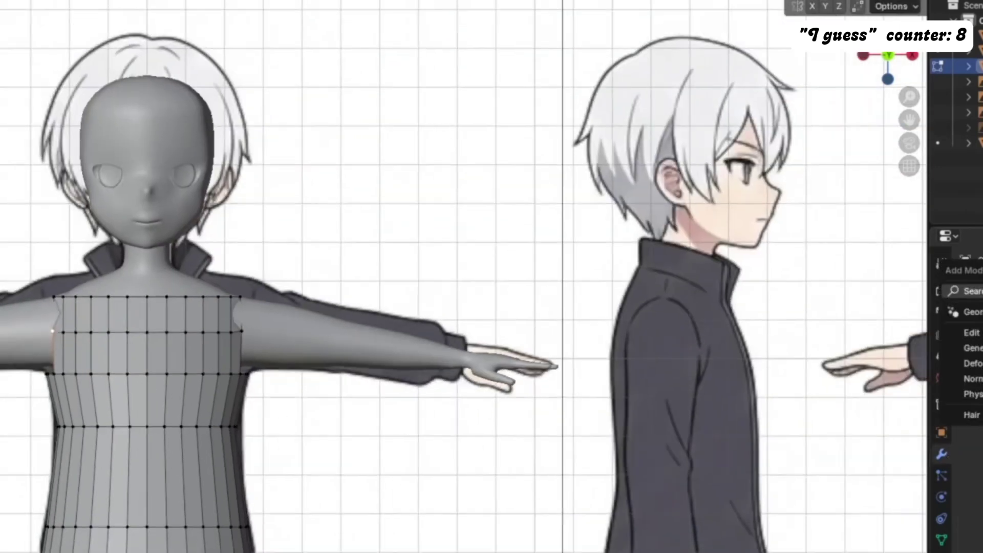
text(m)
key(BackSpace)
text(s)
key(Return)
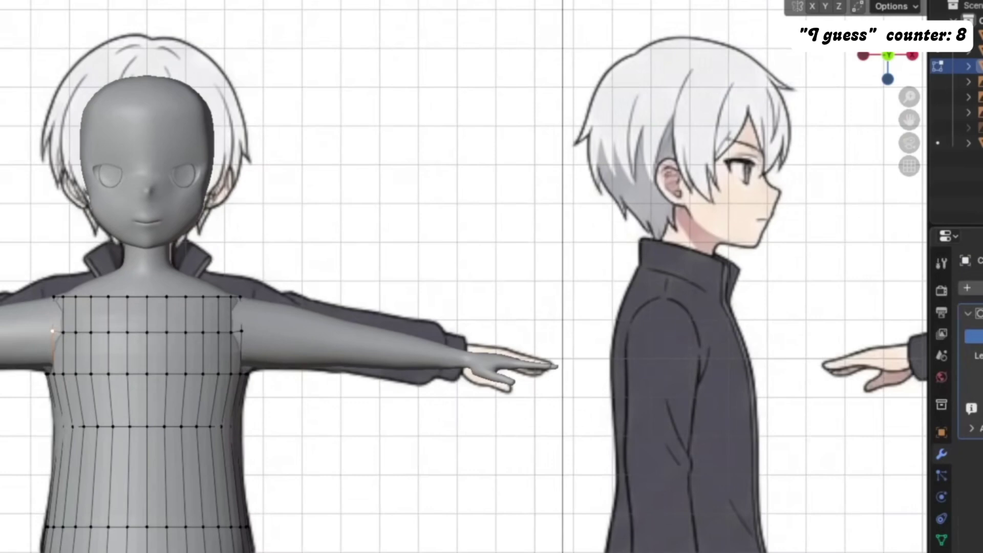
Delete all jacket vertices on the character's right half, from the shoulder line down to the hem
key(alt+z)
drag(20, 287, 145, 550)
key(x)
click(389, 548)
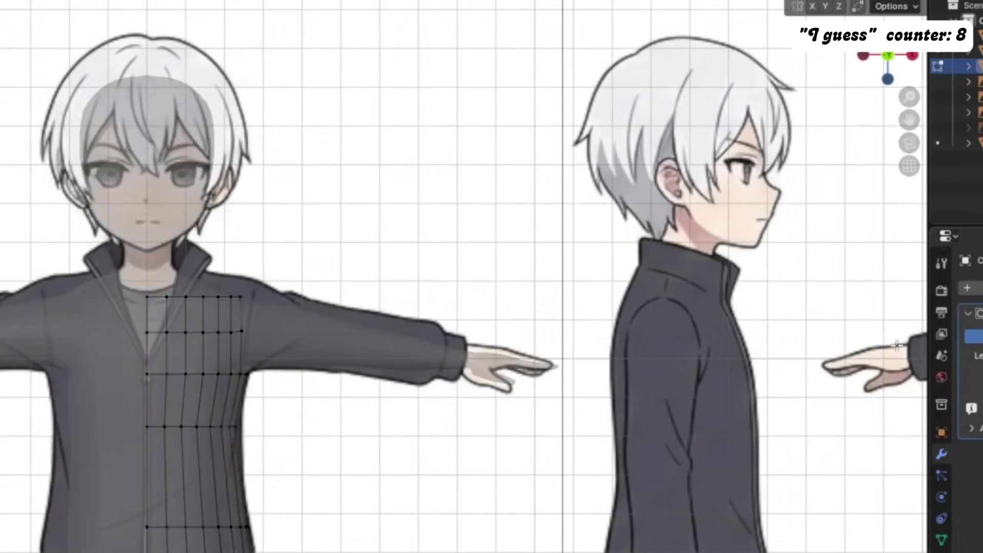
Add a Mirror modifier so the remaining jacket half is mirrored across the body
click(967, 288)
text(m)
key(Return)
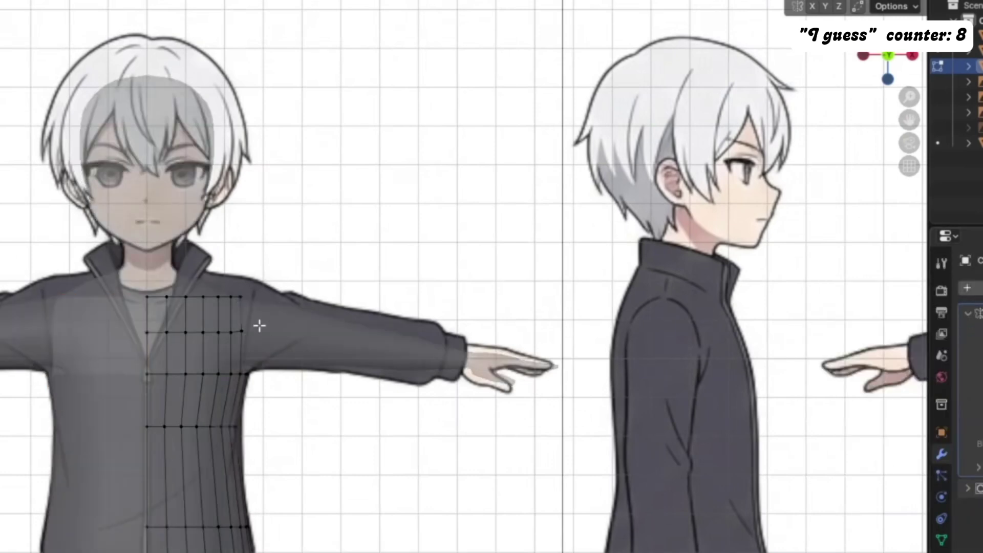
key(alt+z)
scroll(165, 374, down, 3)
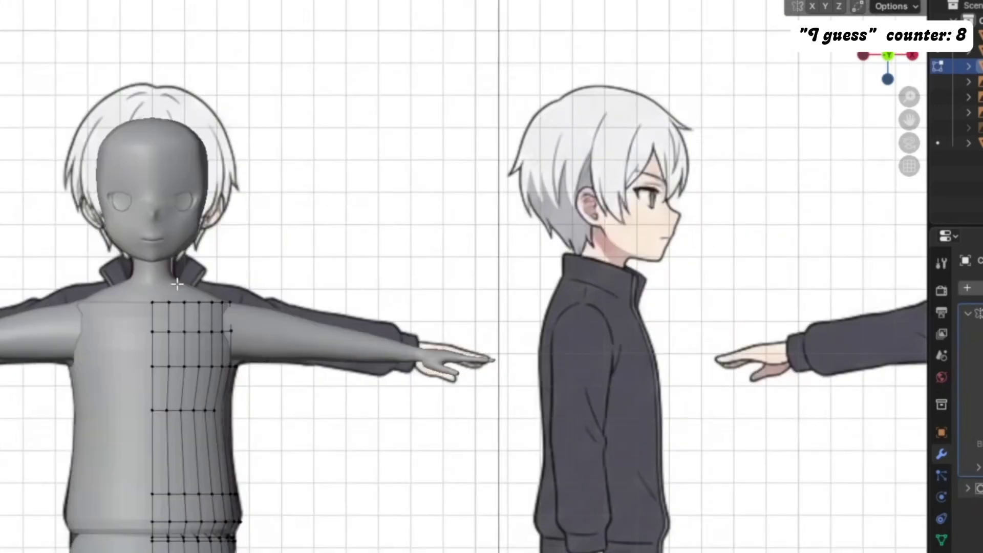
Extrude the back part of the jacket's chest ring upward in two rows over the upper back in side view
scroll(176, 285, up, 3)
drag(176, 285, 311, 334)
key(KP_3)
key(alt+z)
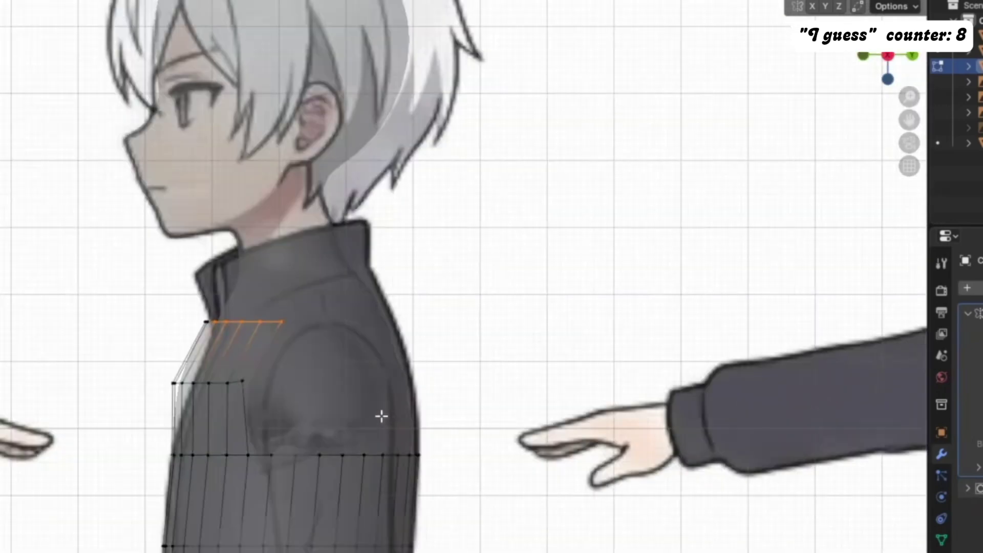
drag(382, 416, 458, 495)
key(alt+z)
key(e)
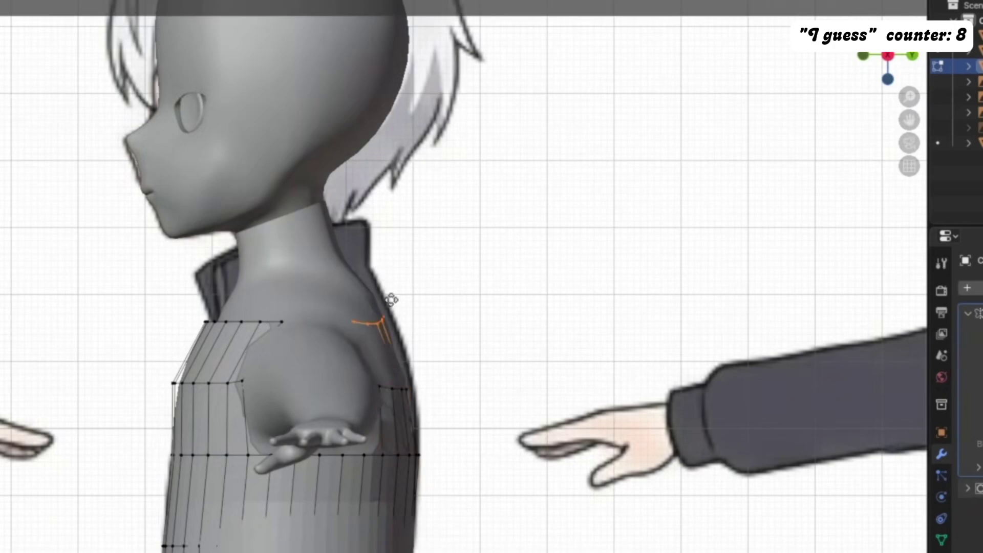
click(391, 297)
Extrude the top back row onto the shoulder, rotate it, flatten it along Y with scale 0, and position it beside the neck
scroll(407, 334, up, 3)
key(e)
click(289, 259)
key(r)
click(308, 256)
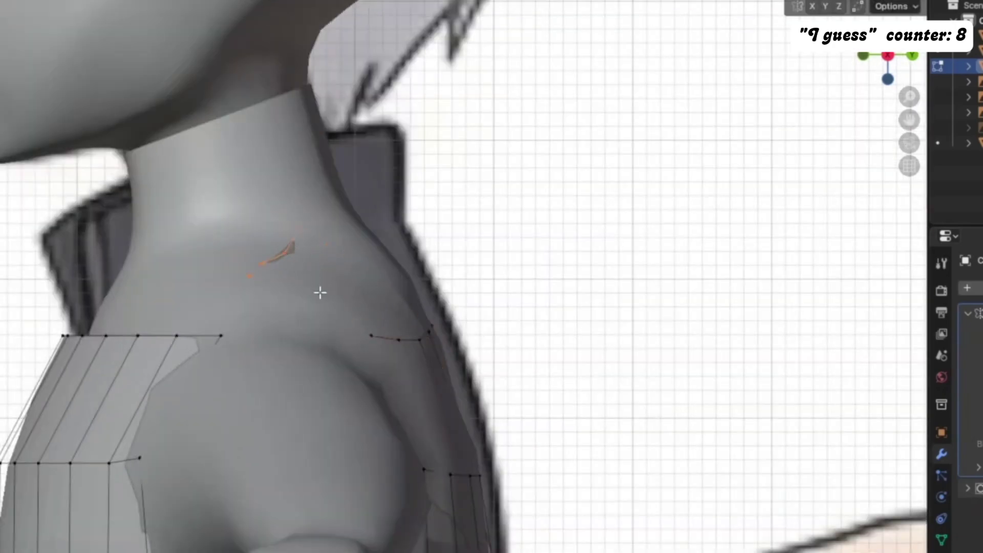
key(s)
key(y)
key(0)
click(320, 292)
key(g)
click(277, 260)
Move the jacket back's centre column of vertices onto the mirror line in the back view
middle_drag(432, 364, 357, 380)
key(alt+z)
key(alt+z)
key(alt+z)
key(ctrl+KP_1)
scroll(380, 377, down, 3)
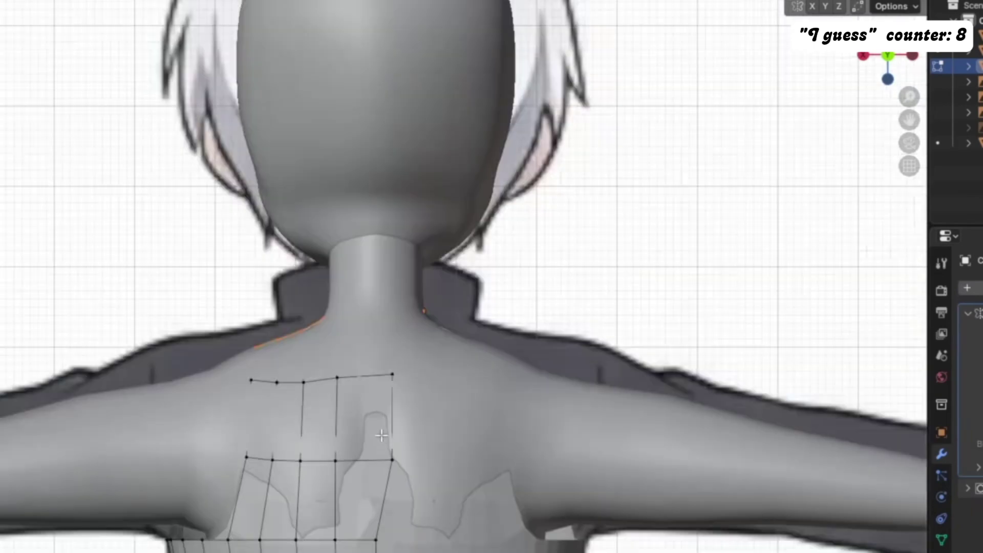
scroll(377, 410, up, 1)
ctrl+click(392, 454)
key(g)
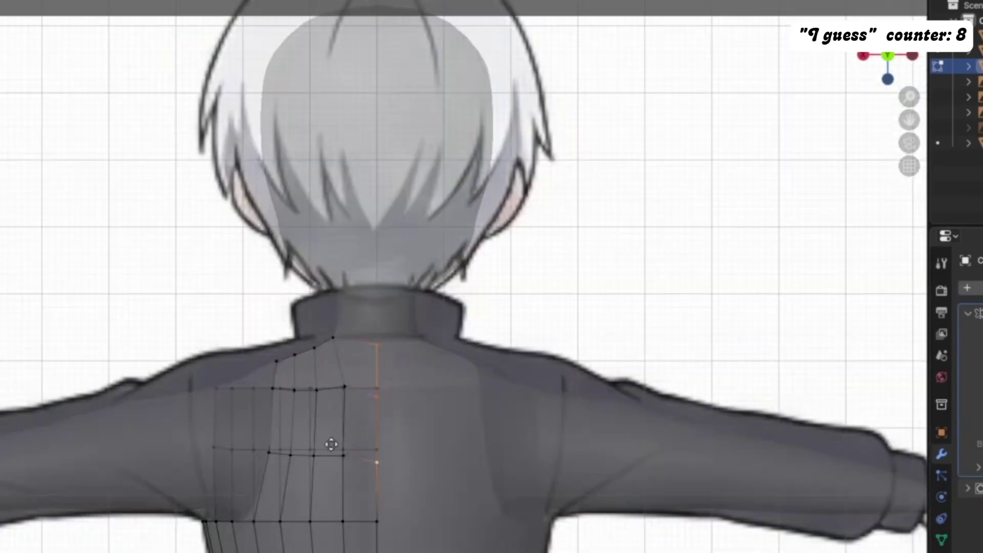
click(331, 444)
Connect the front, shoulder and back corner vertices around the armhole into one selected loop in side view
key(alt+z)
right_click(321, 387)
middle_drag(413, 385, 519, 443)
click(331, 502)
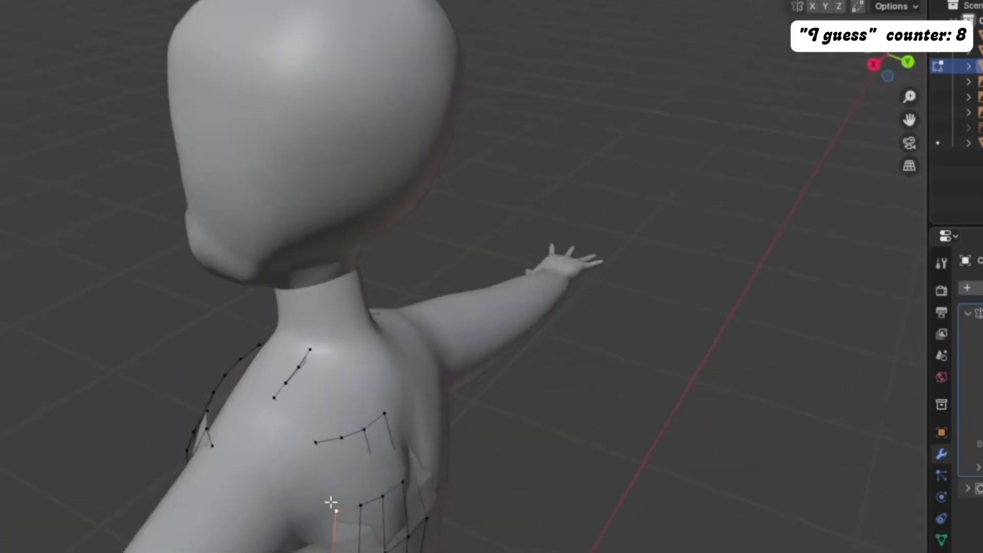
right_click(284, 353)
key(ctrl+KP_1)
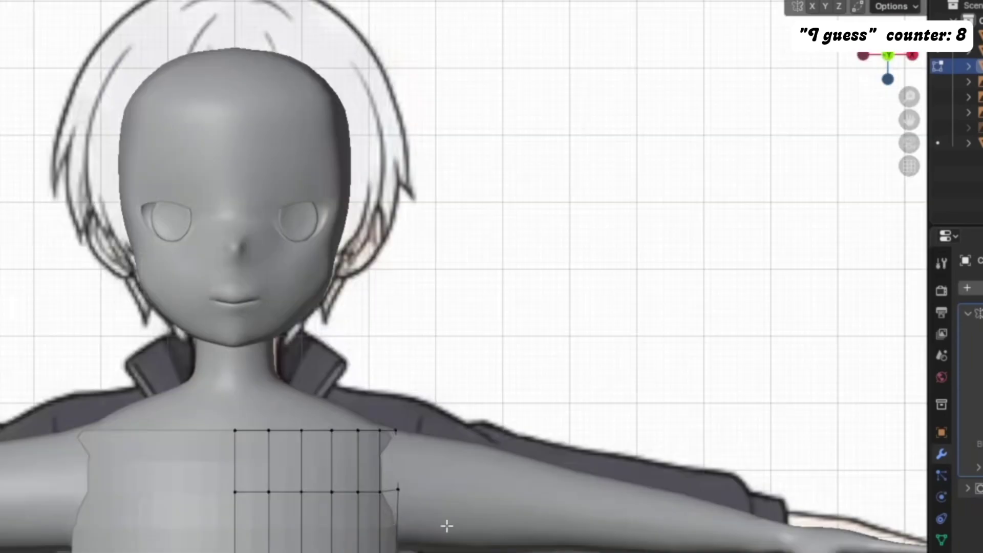
key(KP_3)
click(267, 404)
key(g)
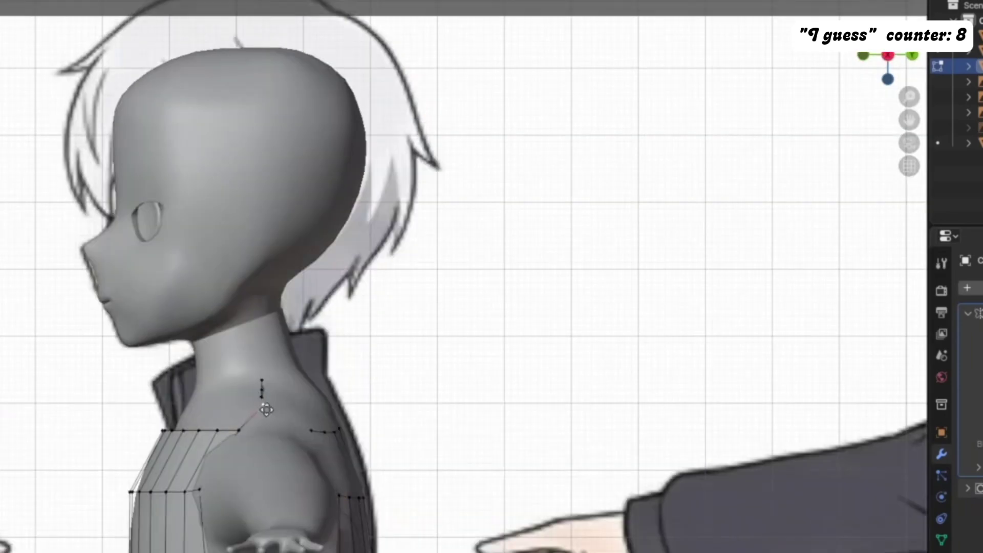
click(261, 442)
key(g)
click(312, 437)
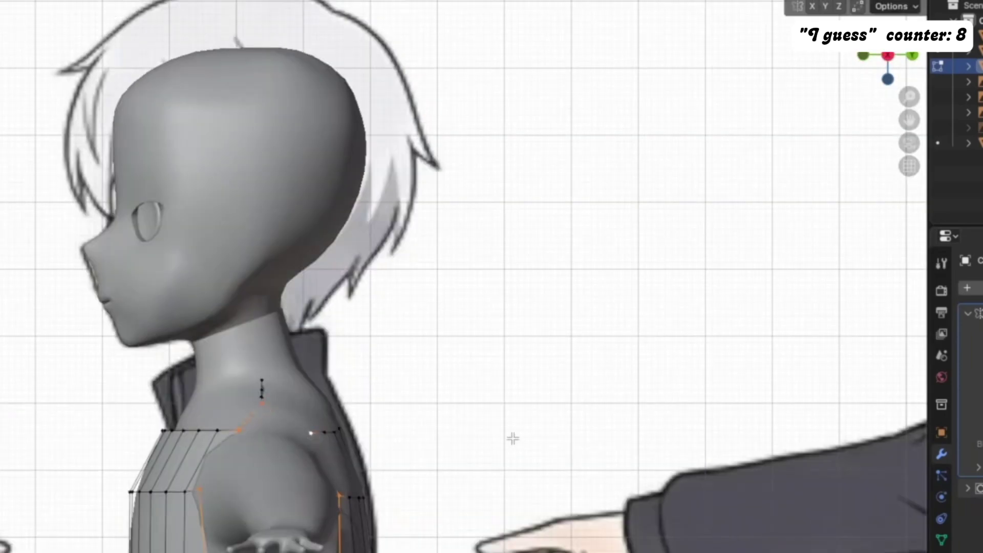
Round the armhole loop and place it around the shoulder as the start of the sleeve
right_click(491, 367)
click(588, 378)
key(g)
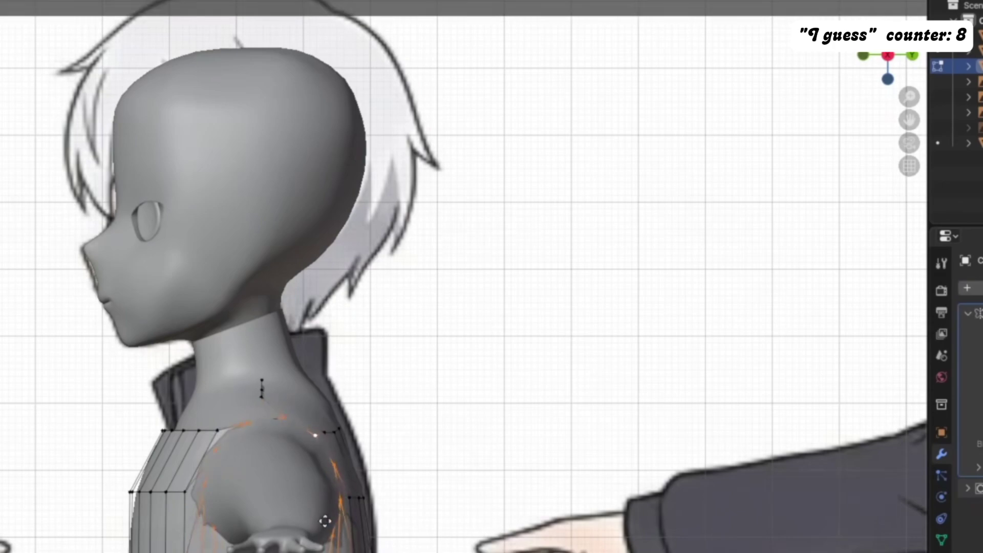
key(KP_1)
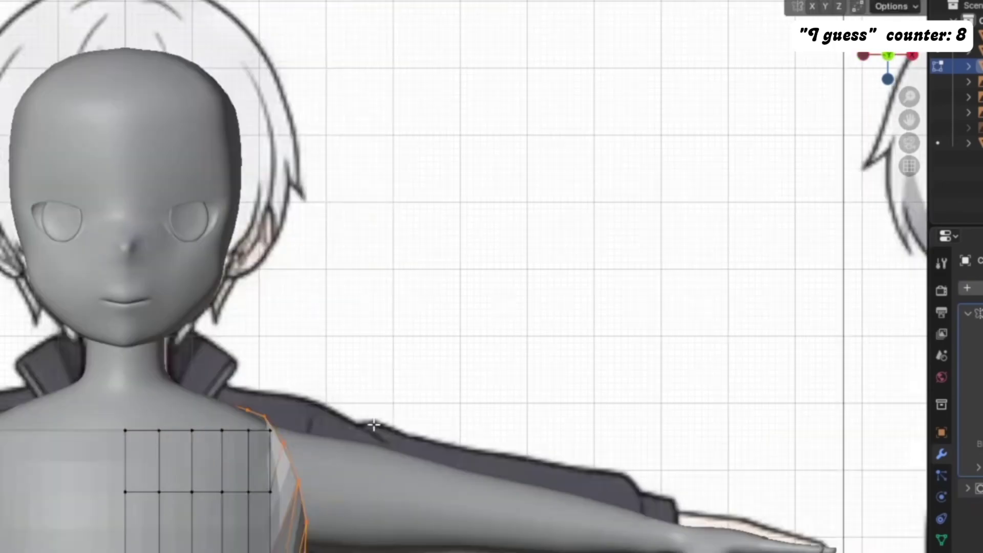
middle_drag(476, 423, 373, 458)
key(KP_1)
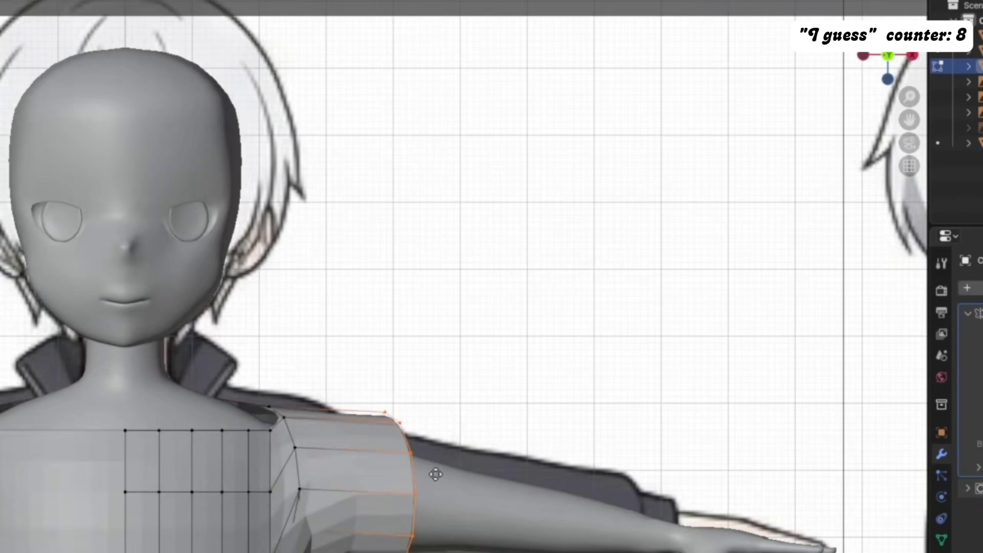
Extrude the sleeve from the armhole along the arm to just before the wrist, scaling its rings to the front reference
click(438, 478)
key(s)
click(499, 457)
key(e)
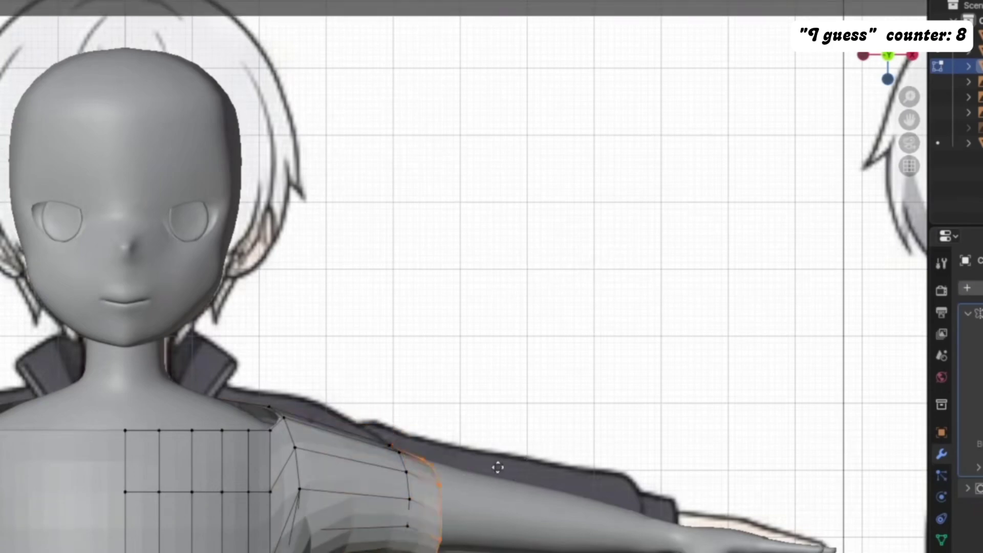
click(669, 476)
key(s)
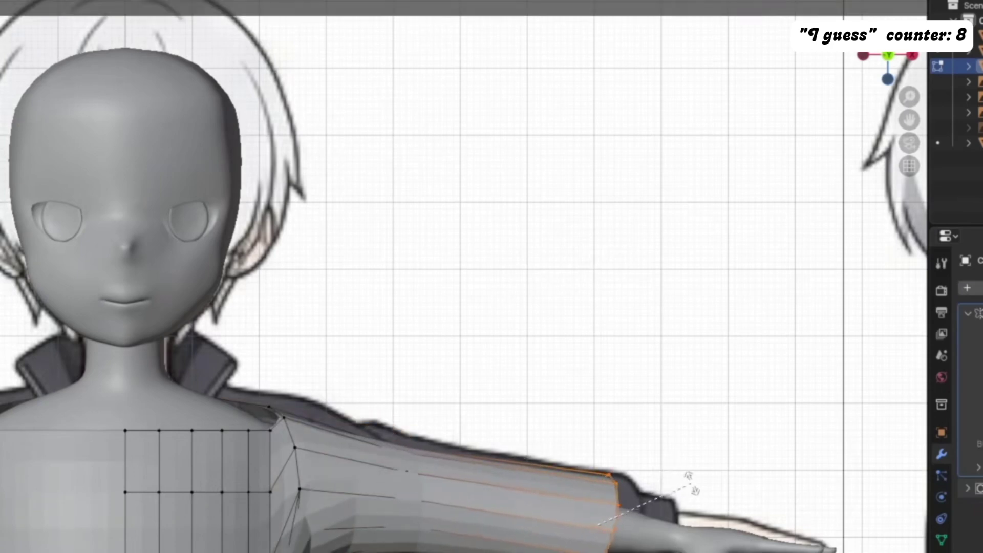
click(689, 481)
Shift the mid-sleeve loop toward the elbow, then scale and reposition the sleeve's end ring around the forearm
middle_drag(688, 482, 476, 364)
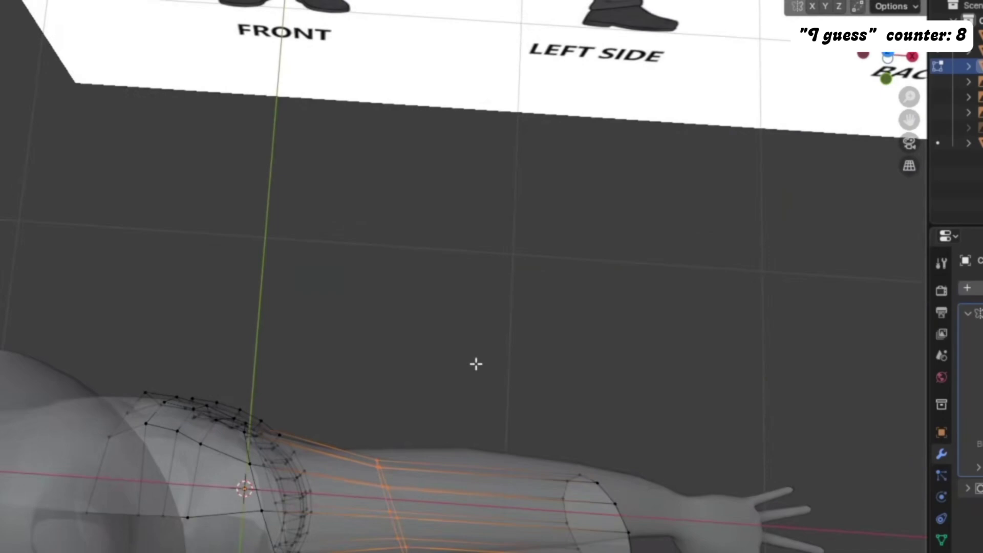
click(512, 423)
key(g)
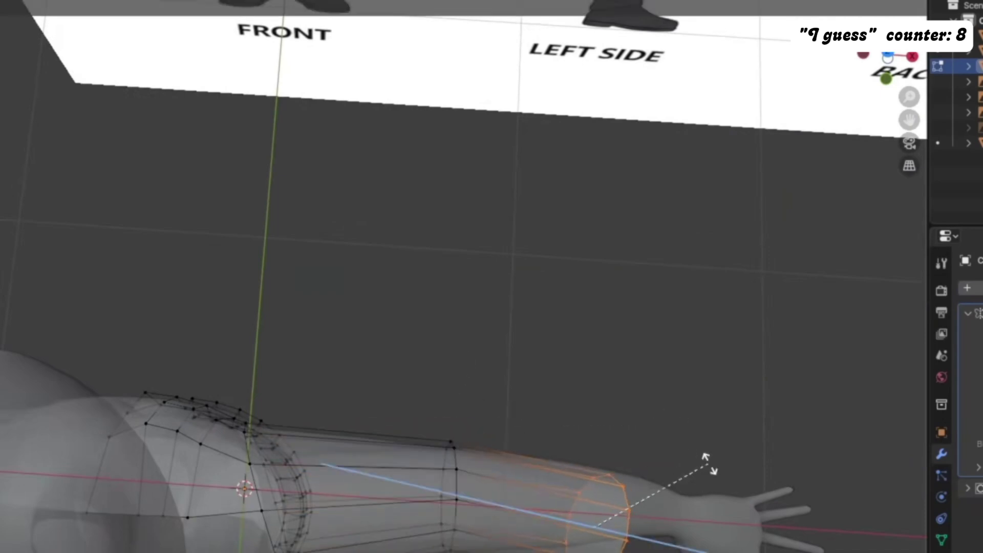
click(701, 467)
key(KP_1)
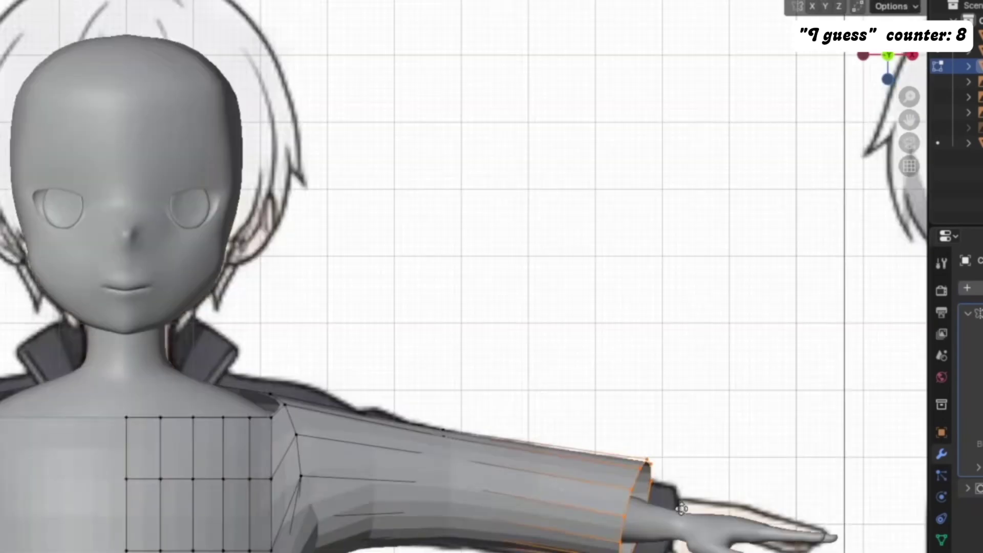
key(g)
click(663, 508)
Extrude the sleeve's end inward into a gathered step and outward into a cuff, scaling each ring to the reference
key(e)
click(699, 518)
key(s)
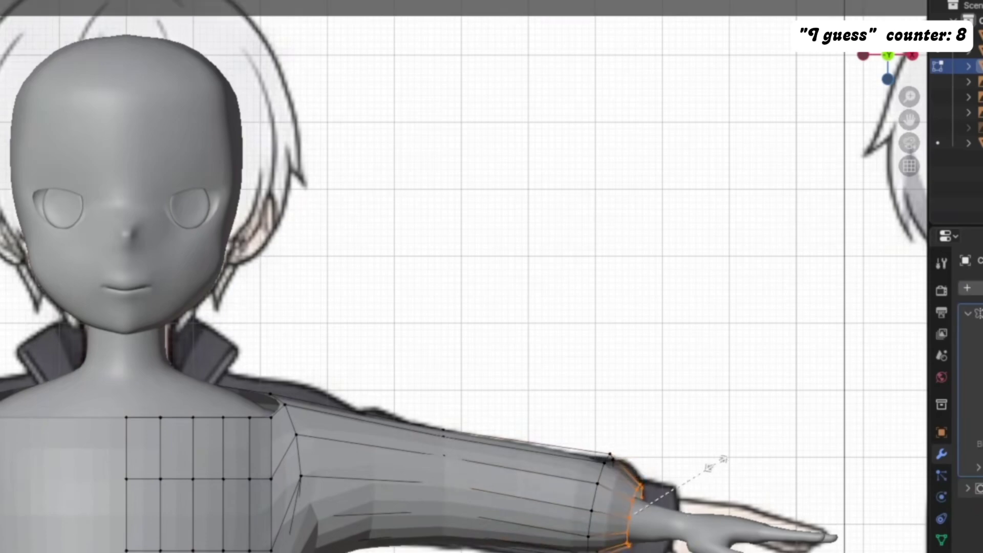
click(665, 499)
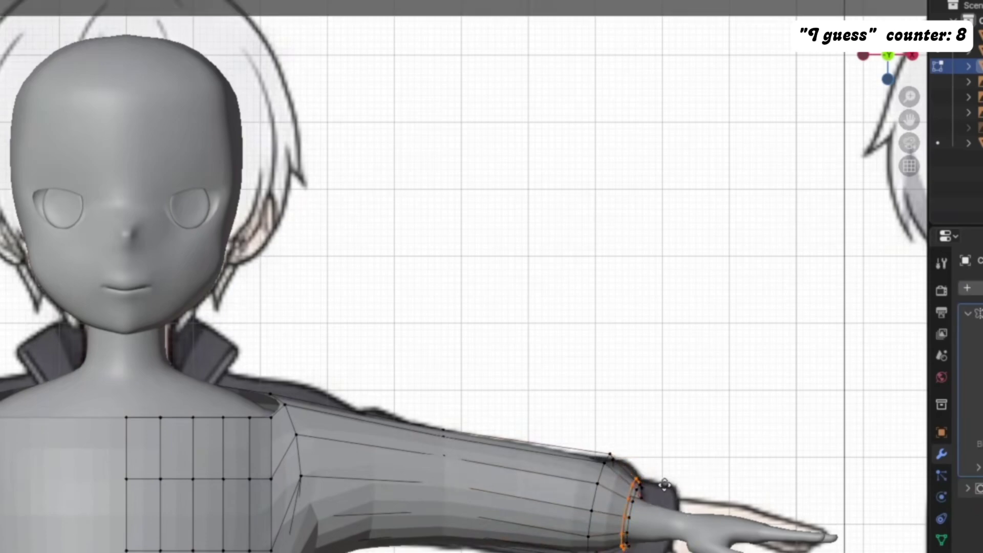
key(s)
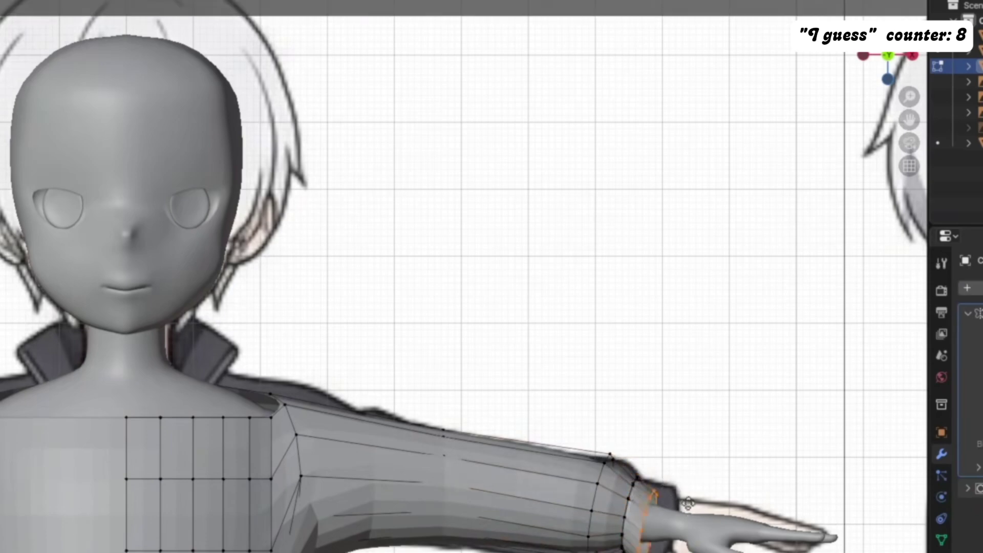
key(s)
click(767, 430)
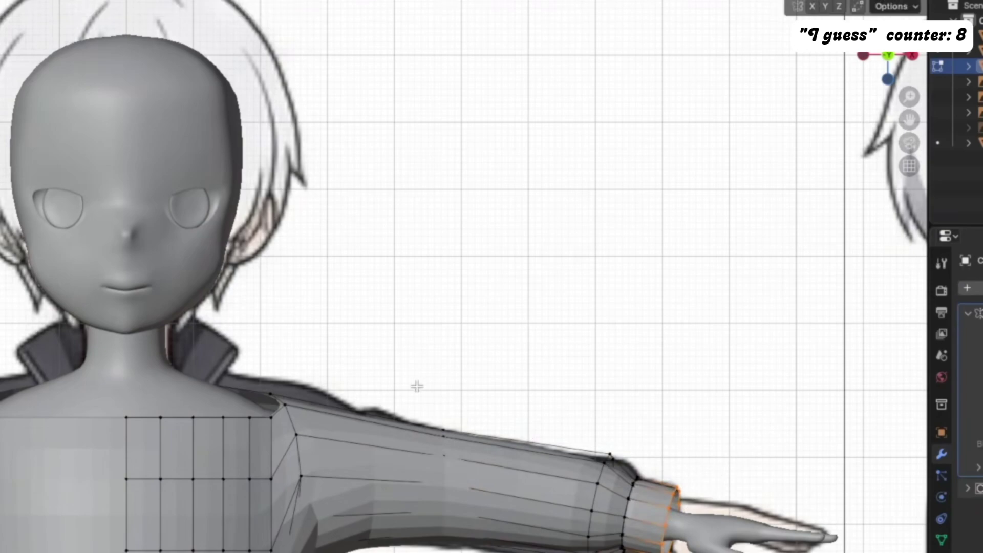
Slide the two vertical edge columns nearest the jacket's front centre outward across the chest
middle_drag(767, 430, 727, 437)
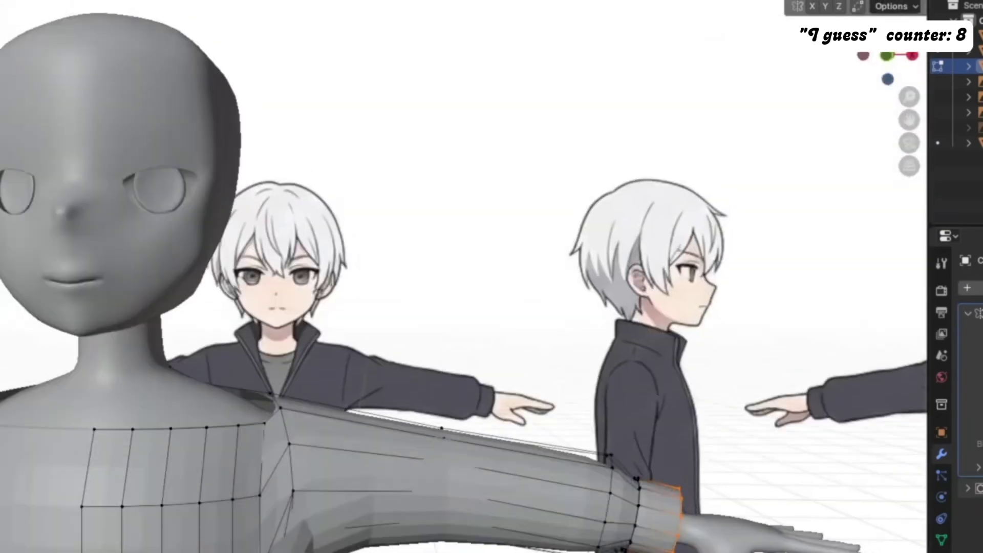
key(KP_1)
scroll(727, 438, down, 1)
scroll(500, 432, down, 5)
middle_drag(500, 433, 415, 485)
key(KP_1)
scroll(333, 340, up, 3)
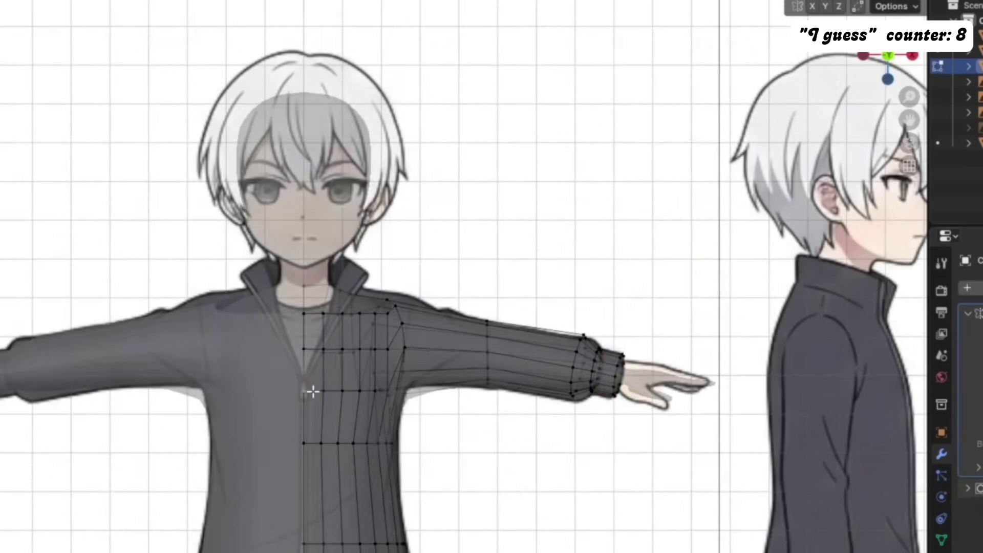
scroll(336, 397, up, 4)
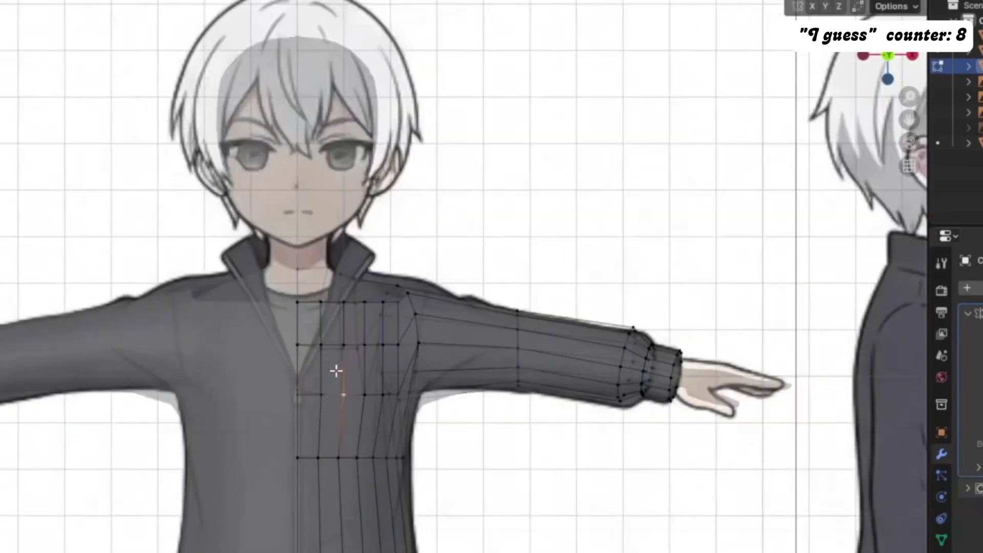
key(alt+z)
shift+click(358, 306)
key(g)
key(g)
click(375, 321)
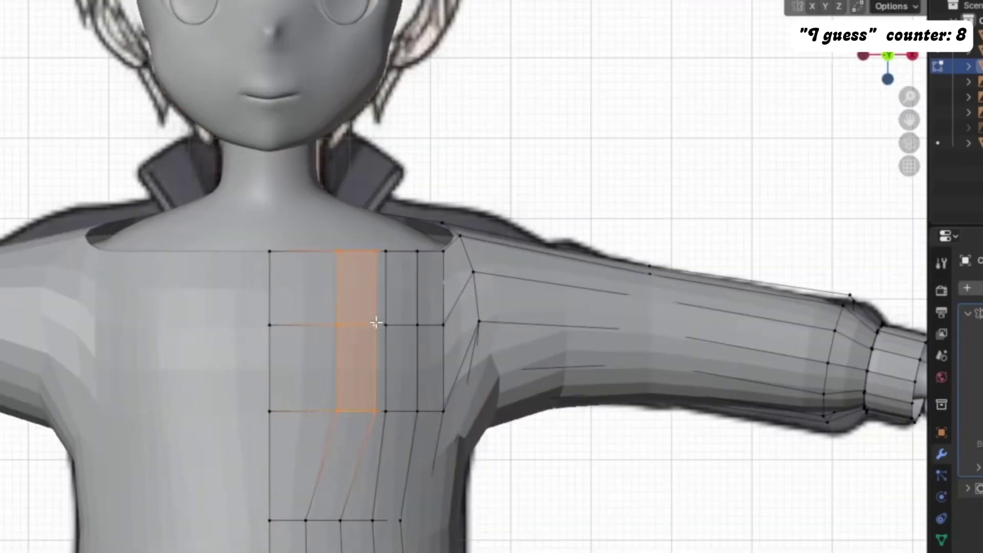
Slide the centre vertex of the front's middle chest row outward to the V-shaped zipper opening
key(alt+z)
click(302, 325)
key(alt+z)
key(alt+z)
drag(263, 335, 281, 317)
key(g)
key(g)
right_click(308, 324)
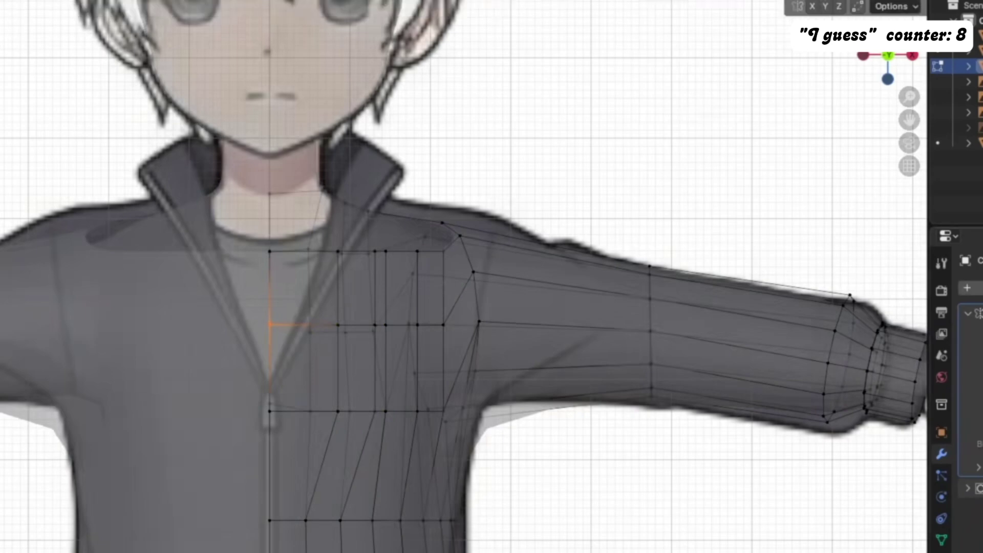
key(g)
key(g)
click(300, 298)
Slide the centre vertex of the front's top row outward to the collar opening line
click(302, 281)
key(alt+z)
click(303, 266)
key(alt+z)
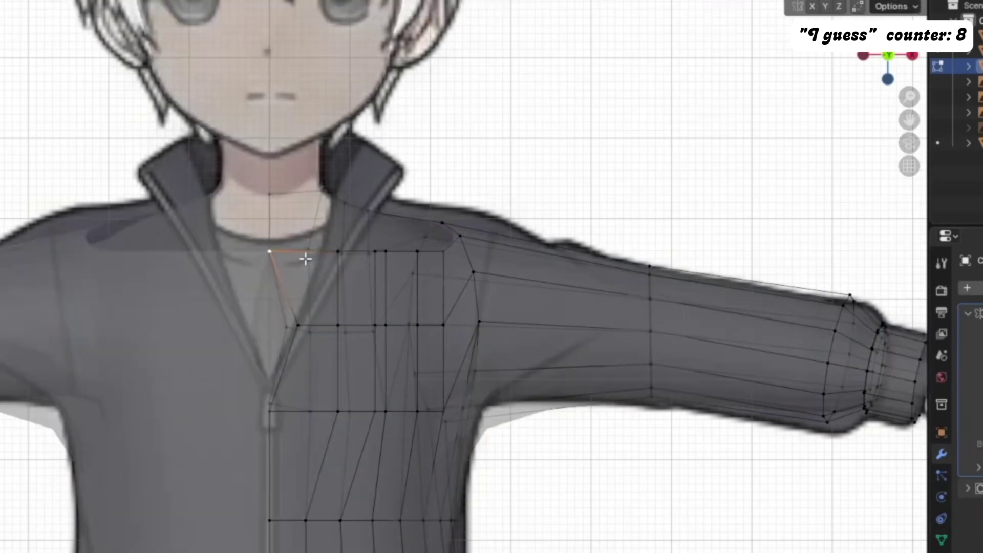
key(g)
key(g)
click(357, 263)
key(alt+z)
Slide the vertices beside the opening in the front's top chest row outward and the middle row's third vertex towards the centre
click(340, 253)
key(g)
key(g)
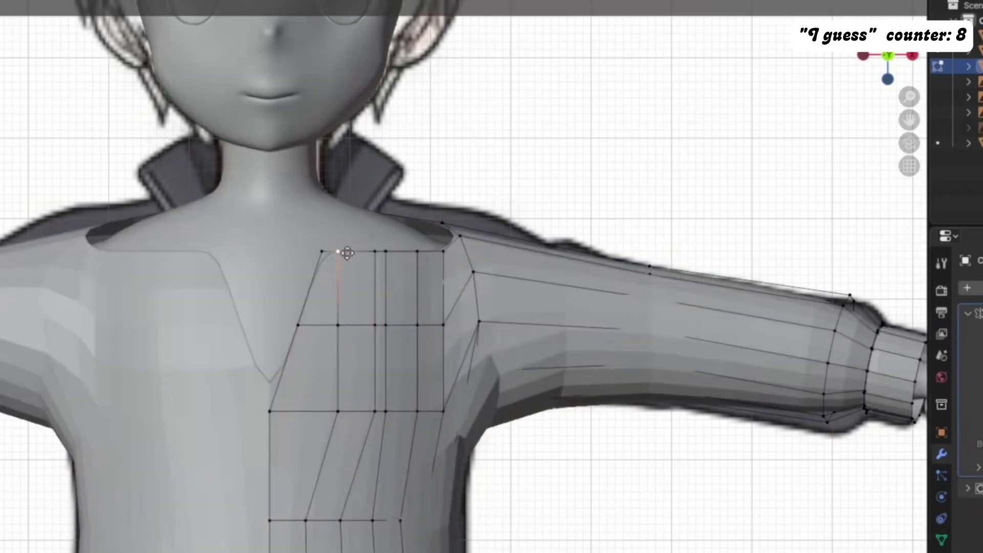
click(367, 272)
click(391, 271)
key(g)
key(g)
click(409, 281)
click(376, 254)
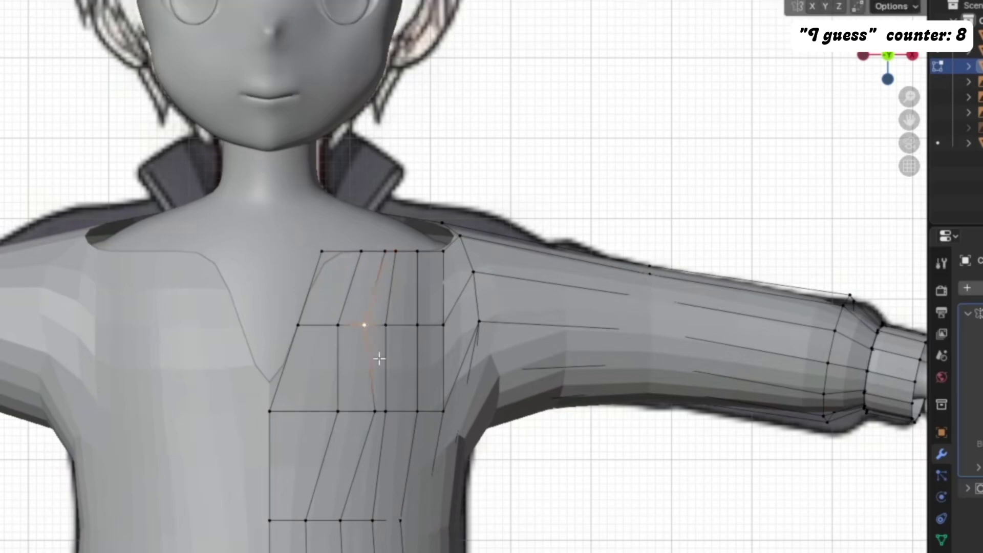
Slide the two vertices nearest the centre in the front's lower chest row inward, following the slanted opening
click(375, 411)
key(g)
key(g)
click(359, 411)
click(340, 410)
key(g)
key(g)
click(318, 413)
drag(410, 436, 453, 441)
key(g)
key(g)
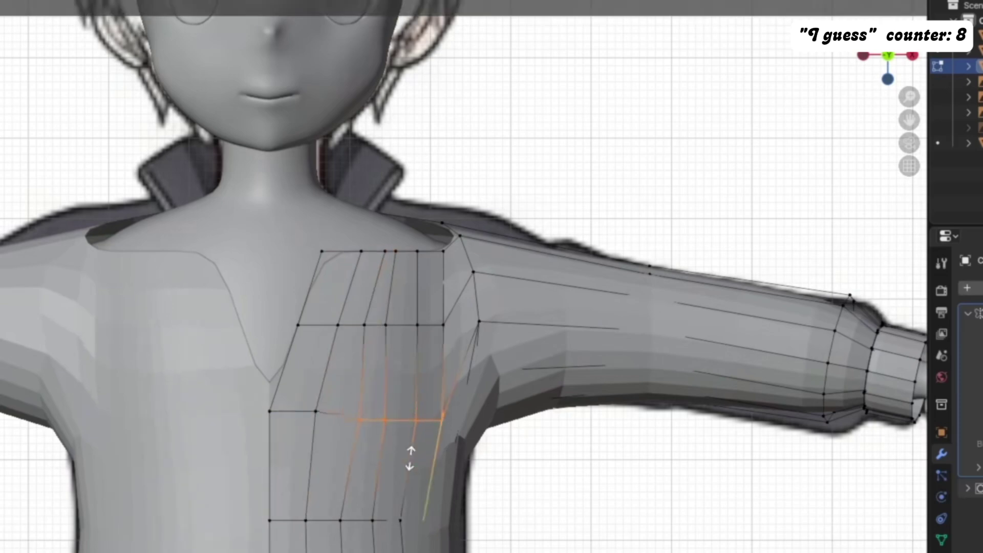
right_click(422, 442)
key(g)
key(g)
right_click(374, 412)
Slide the remaining vertices of the lower chest row inward one at a time to space the columns evenly
drag(357, 395, 382, 430)
key(g)
key(g)
click(366, 424)
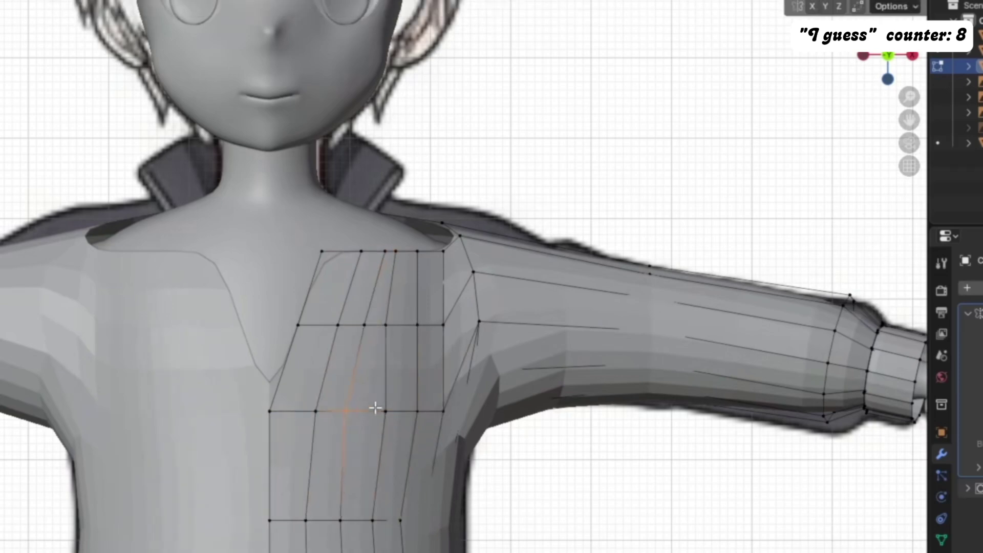
click(385, 411)
key(g)
key(g)
click(372, 411)
click(417, 411)
key(g)
key(g)
click(401, 413)
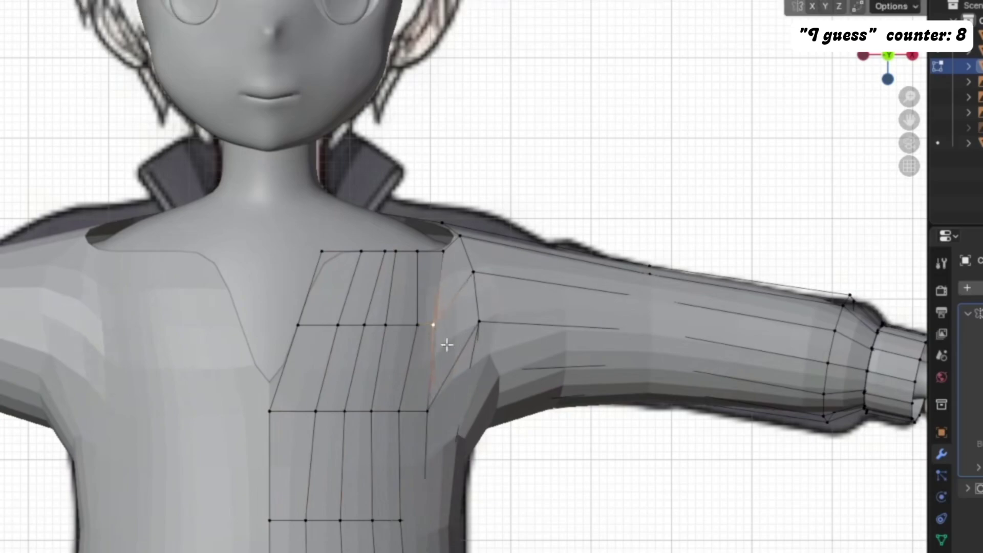
Slide the outer vertices of the middle chest row inward to line up with the slanted columns
click(418, 325)
key(g)
key(g)
click(409, 328)
key(alt+z)
key(alt+z)
key(alt+z)
key(alt+z)
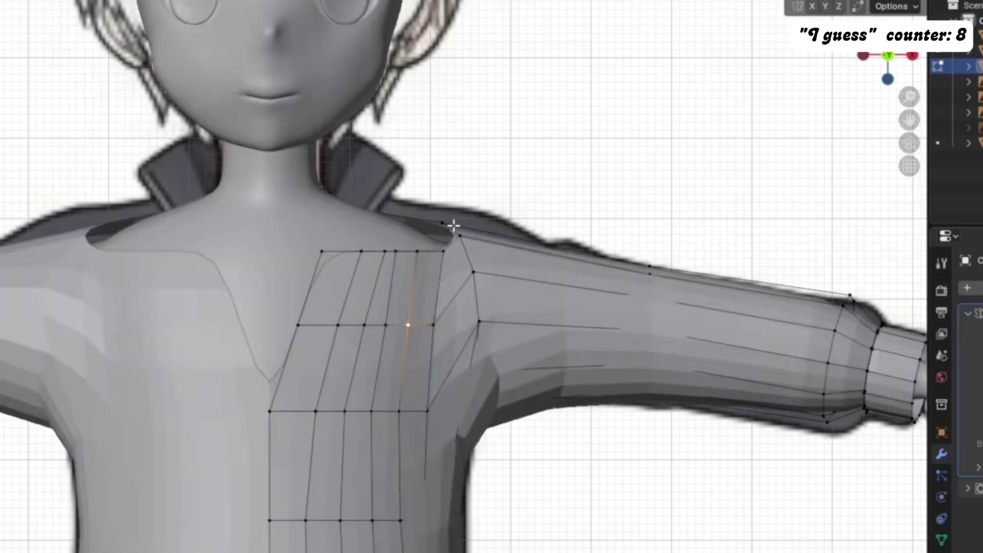
Move the rear vertices of the sleeve's armhole seam inward across the back of the shoulder
key(alt+z)
key(alt+z)
mouse_move(566, 219)
middle_down()
mouse_move(292, 324)
mouse_move(230, 216)
middle_up()
middle_drag(380, 254, 402, 478)
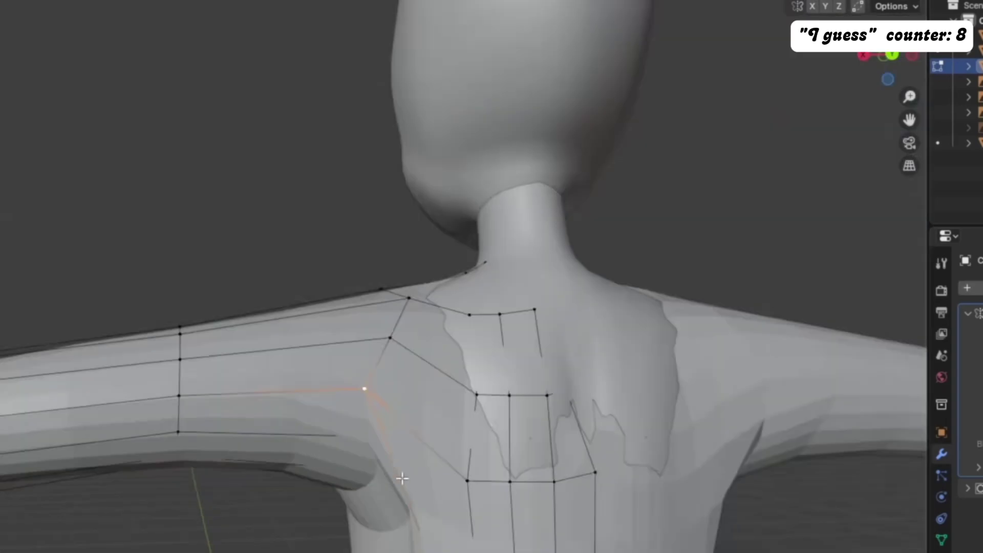
key(alt+z)
click(430, 435)
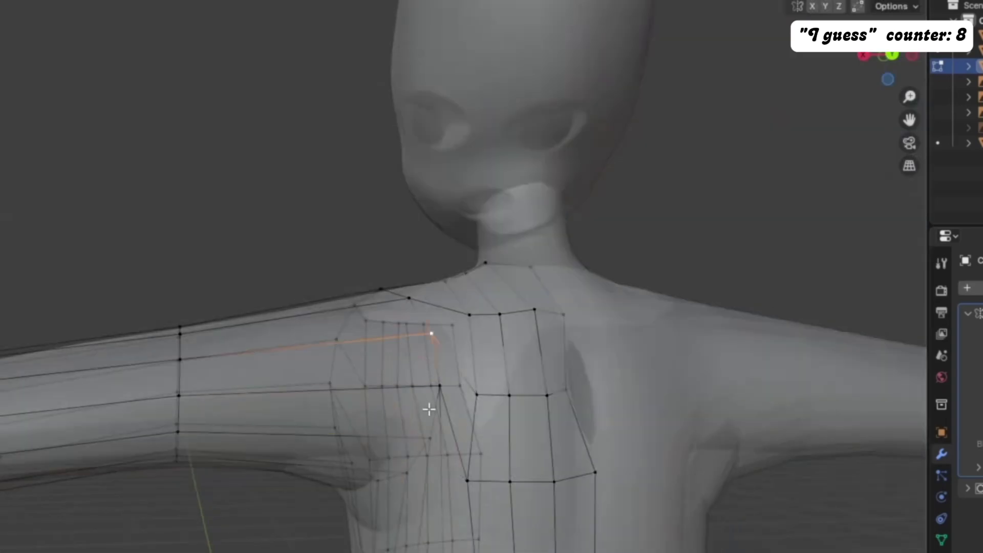
key(alt+z)
middle_drag(430, 410, 392, 384)
Reposition the remaining armhole seam vertices around the shoulder and underarm to fit the body
drag(454, 375, 545, 340)
key(KP_1)
drag(619, 356, 607, 374)
drag(600, 414, 589, 438)
key(alt+z)
middle_drag(677, 517, 573, 487)
drag(613, 438, 618, 457)
key(alt+z)
key(KP_1)
Add two edge loops to the sleeve, one close to the armhole and one on the forearm
key(ctrl+r)
click(657, 404)
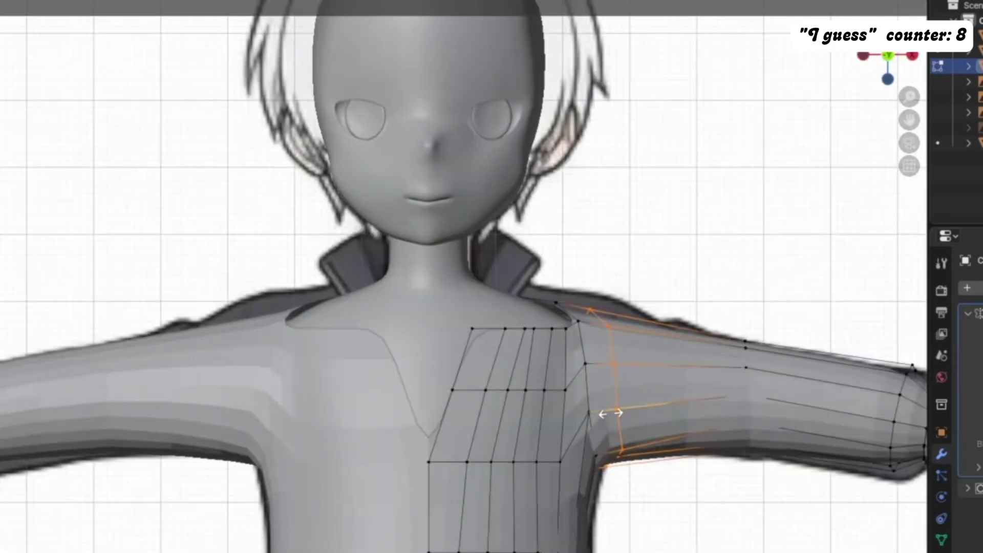
click(613, 414)
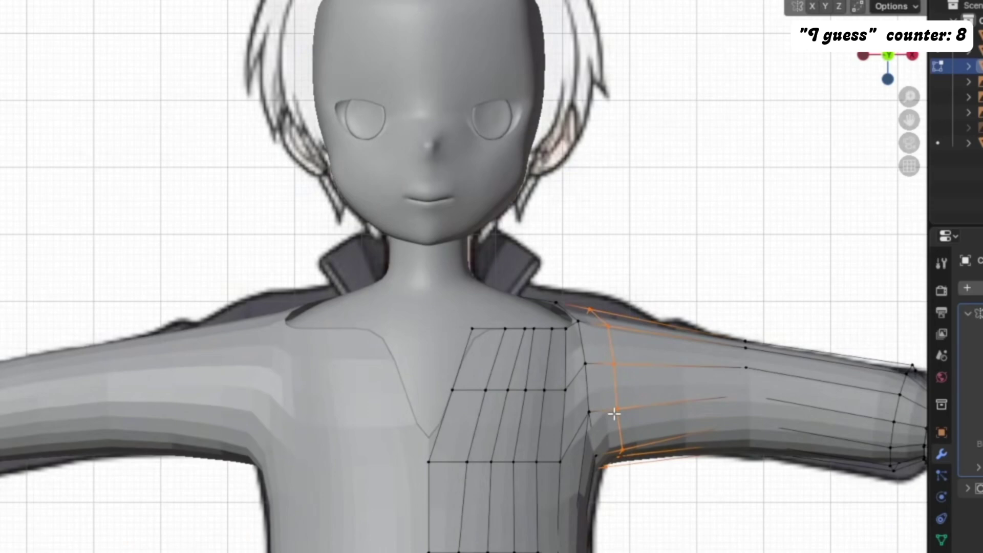
shift+middle_drag(592, 406, 330, 428)
key(ctrl+r)
click(533, 408)
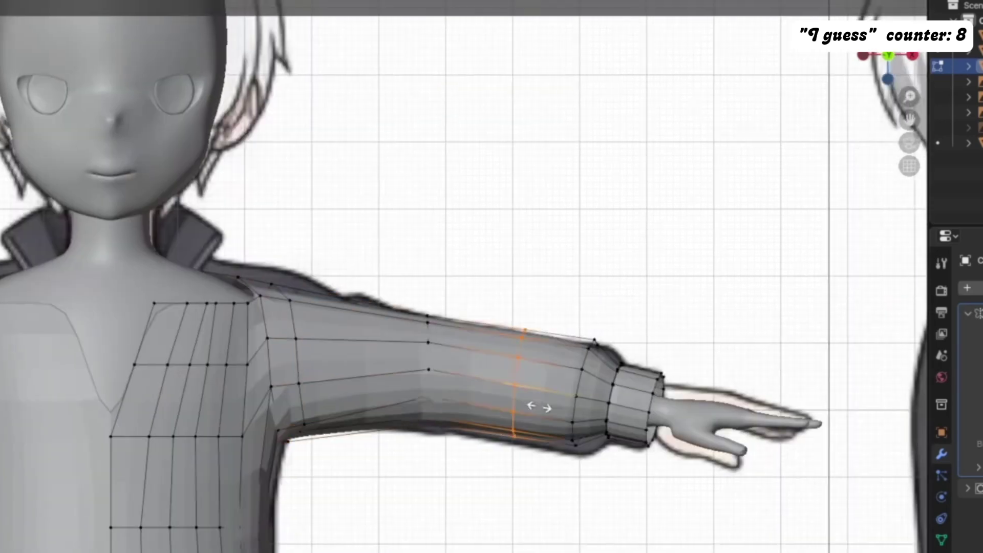
Enlarge the sleeve ring just before the cuff to match the gathered shape and add a crease to it
click(582, 381)
key(s)
click(541, 338)
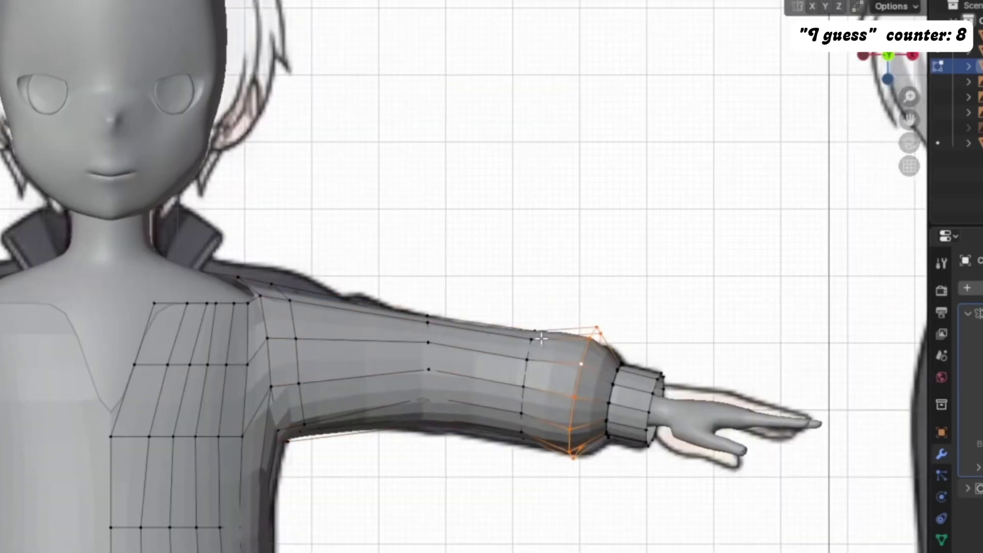
key(s)
click(675, 328)
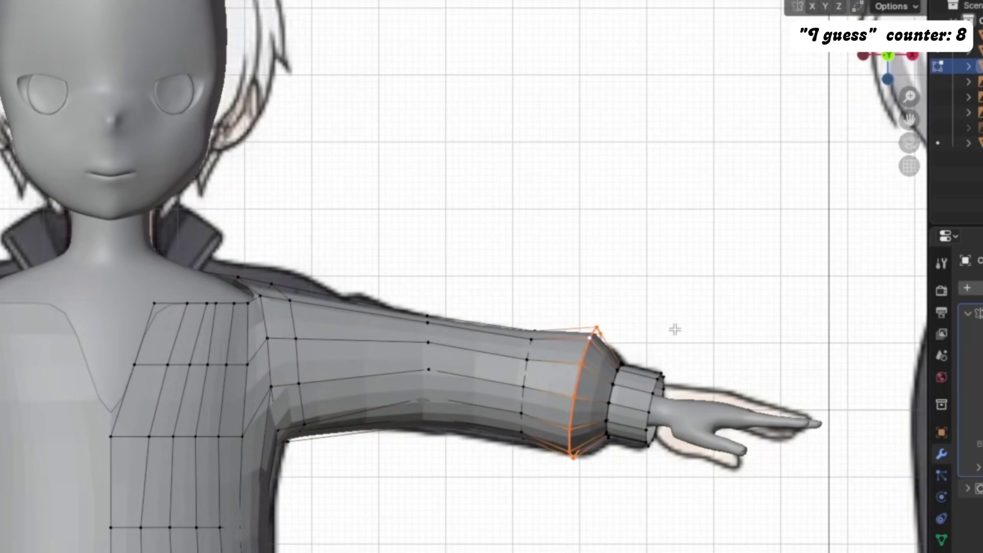
key(n)
click(869, 214)
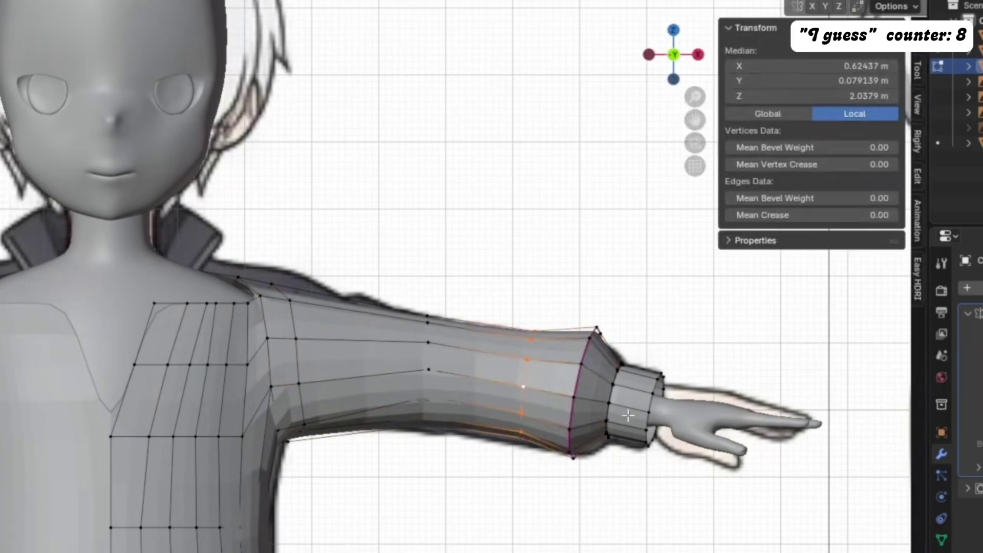
key(x)
click(620, 485)
key(ctrl+z)
Slide the forearm edge loop back towards the elbow
key(g)
key(g)
click(594, 391)
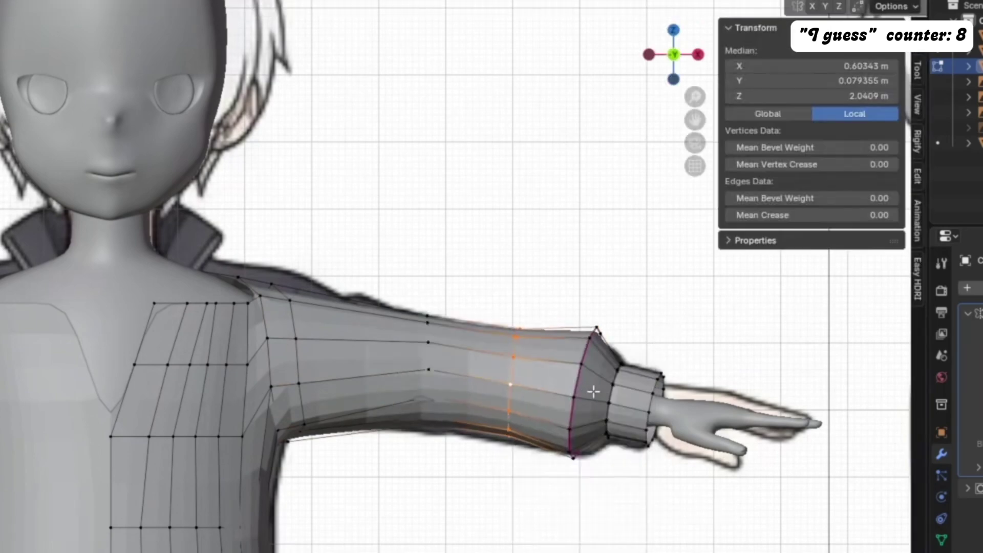
Extrude the V-shaped edge of the front opening outward and upward into a narrow lapel strip
scroll(578, 399, down, 2)
click(255, 422)
shift+click(293, 336)
right_click(303, 361)
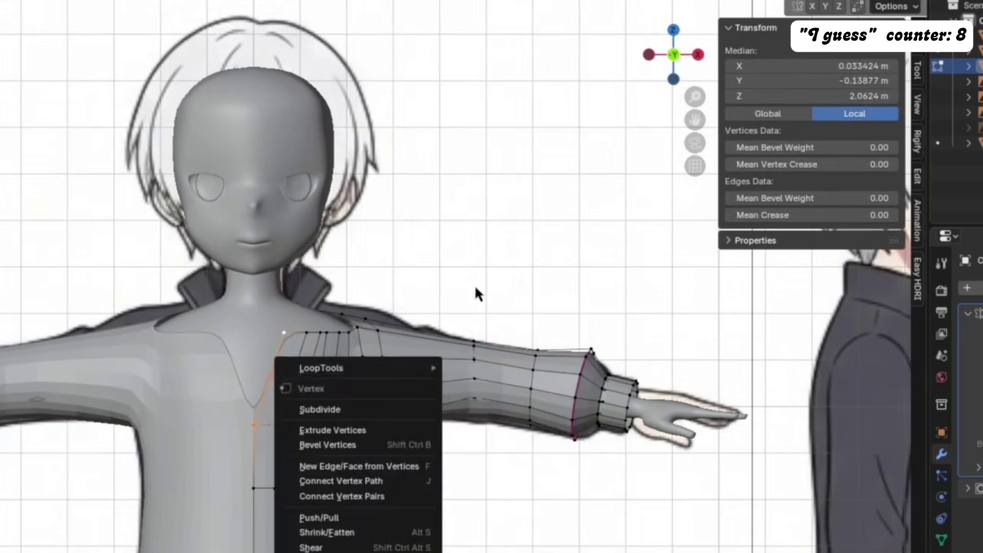
middle_drag(475, 288, 294, 357)
key(g)
click(282, 368)
key(KP_1)
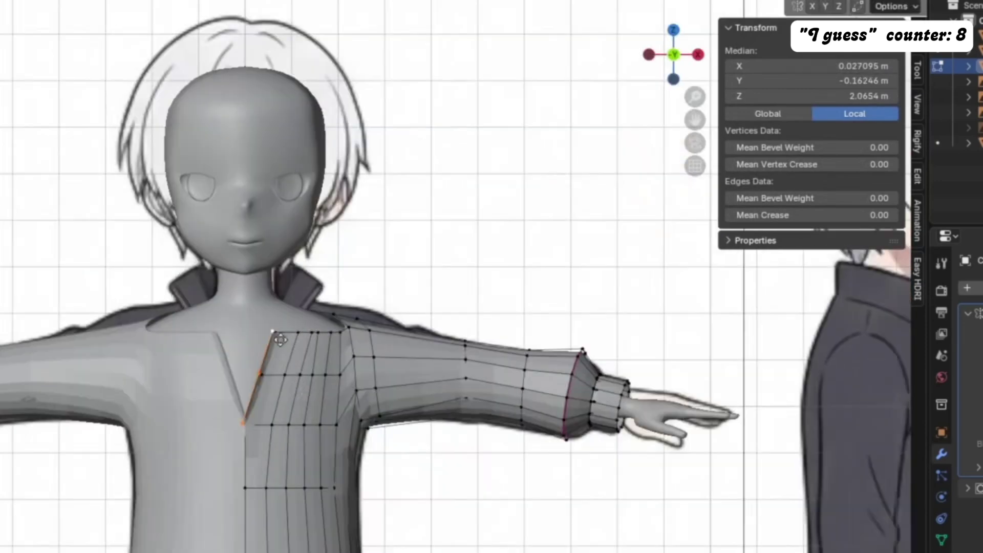
key(e)
click(291, 328)
key(alt+z)
scroll(294, 305, up, 6)
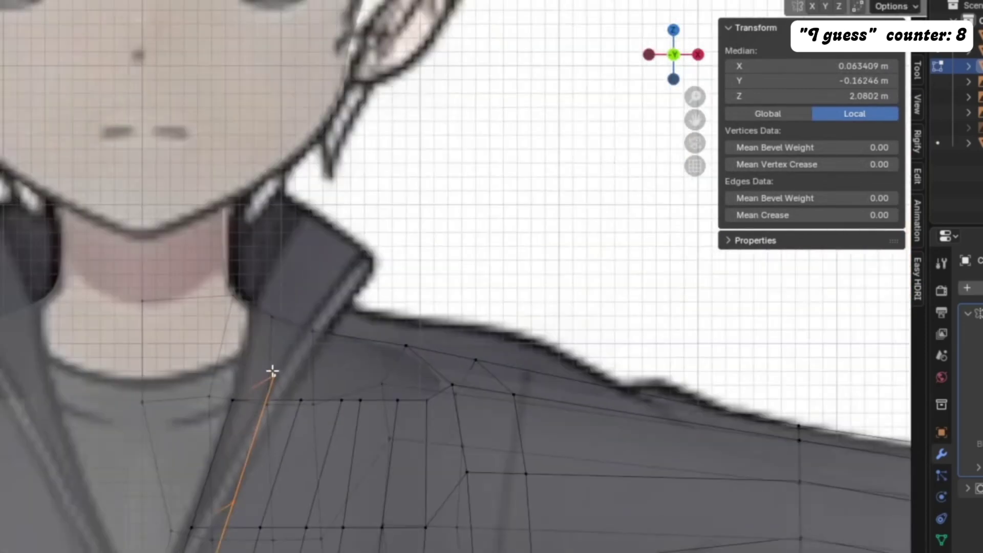
Slide the lapel strip's lowest vertex towards the bottom of the V opening
click(274, 374)
key(alt+z)
key(g)
key(g)
click(180, 551)
key(alt+z)
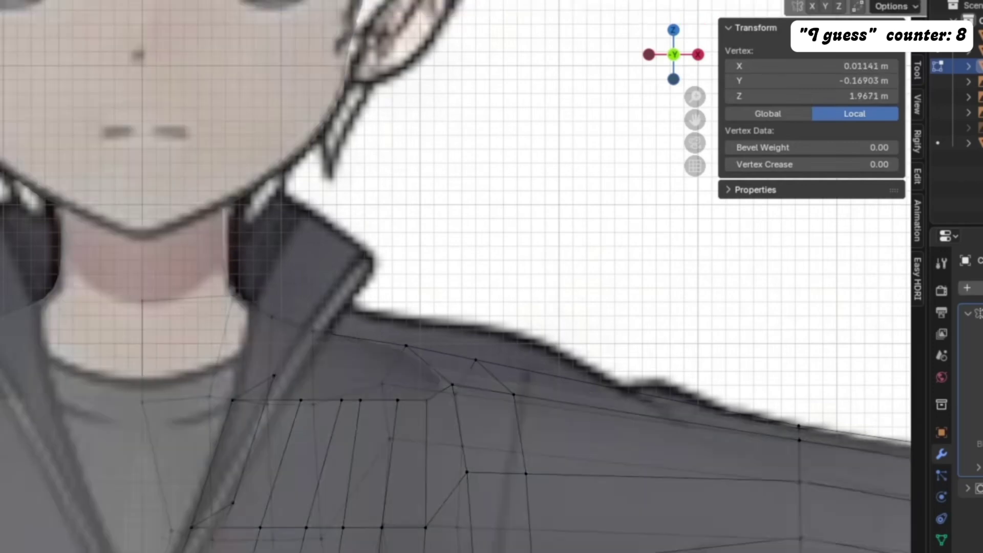
Slide the lapel strip's middle vertex down and move it onto the reference zipper line
key(alt+z)
click(234, 506)
key(alt+z)
key(g)
key(g)
click(208, 542)
key(g)
click(206, 537)
Fine-tune the lapel strip's lowest vertex by sliding it along its edge near the V's tip
click(173, 552)
key(g)
key(g)
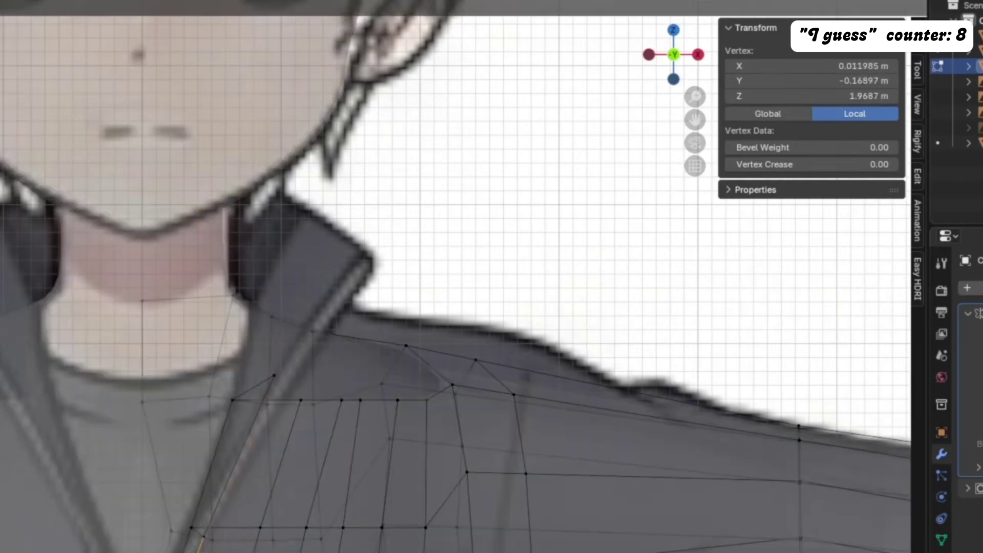
click(148, 552)
click(143, 552)
click(143, 552)
key(alt+z)
key(alt+z)
Move the centre vertex at the V's tip along Z and slide the neighbouring opening vertex along its edge
key(g)
key(z)
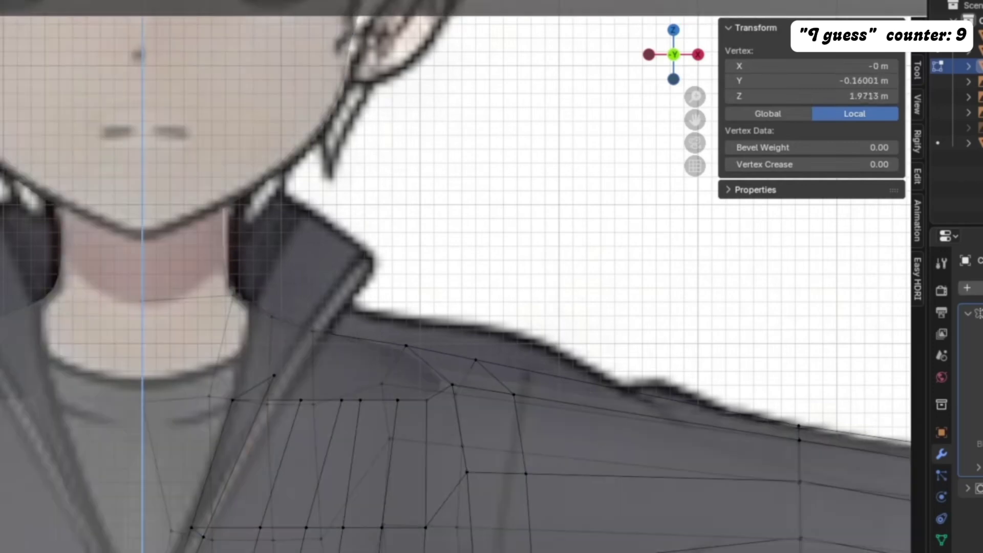
click(144, 548)
key(alt+z)
click(156, 552)
key(g)
key(g)
key(Return)
key(alt+z)
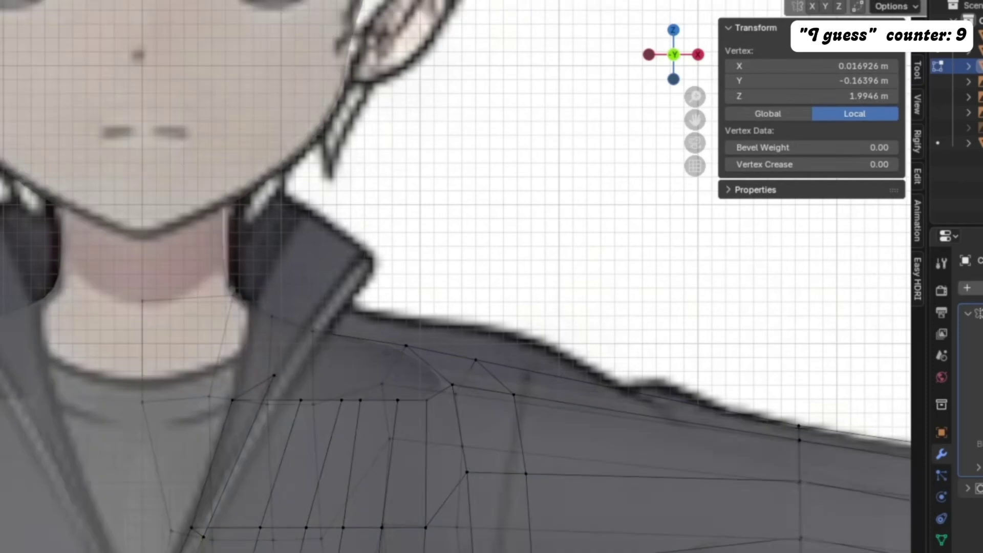
Extend the inner lapel edge upward into a standing collar flap that follows the reference collar's corners
key(g)
click(259, 307)
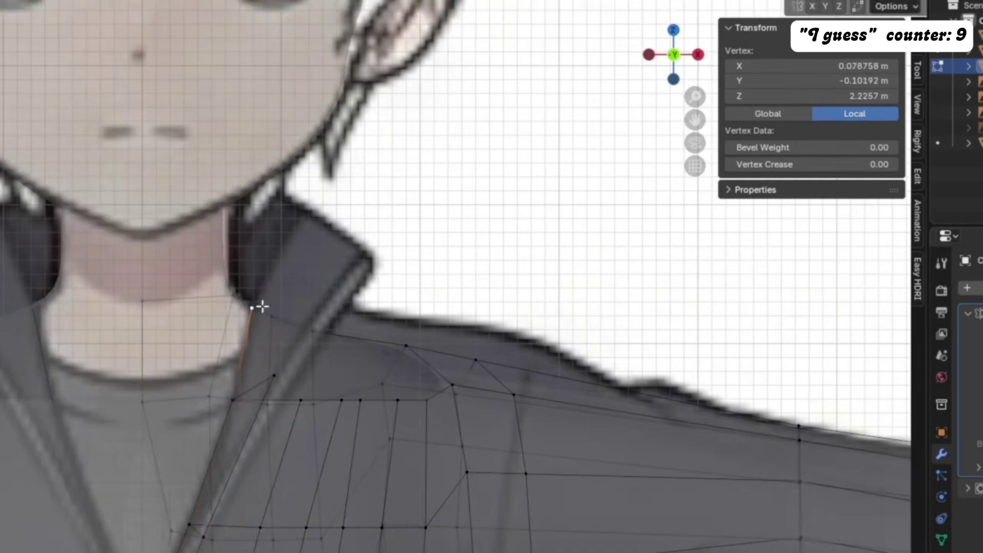
key(g)
click(315, 208)
Bring the collar's outer edge down to the lapel strip's top vertex and merge the two at their centre
key(g)
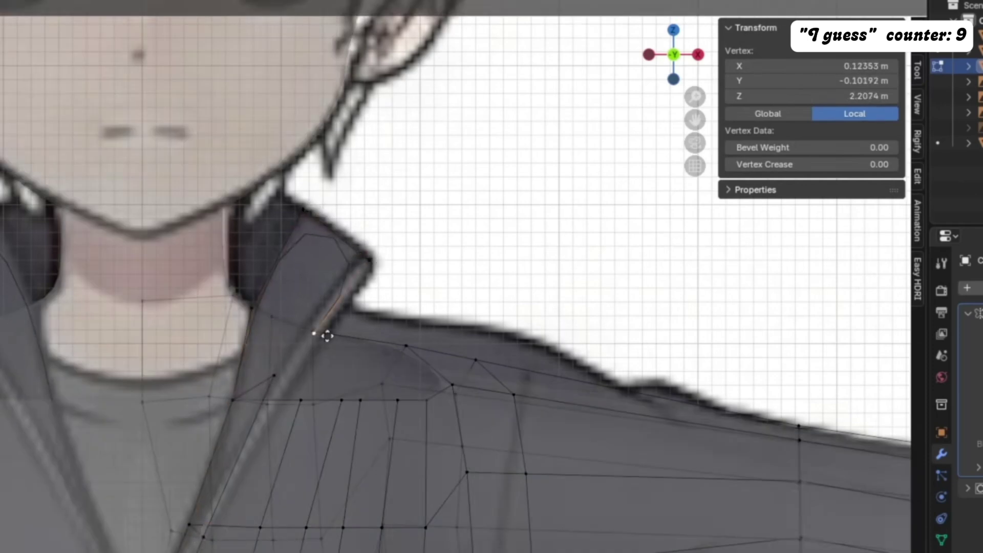
click(294, 390)
drag(280, 392, 297, 366)
key(m)
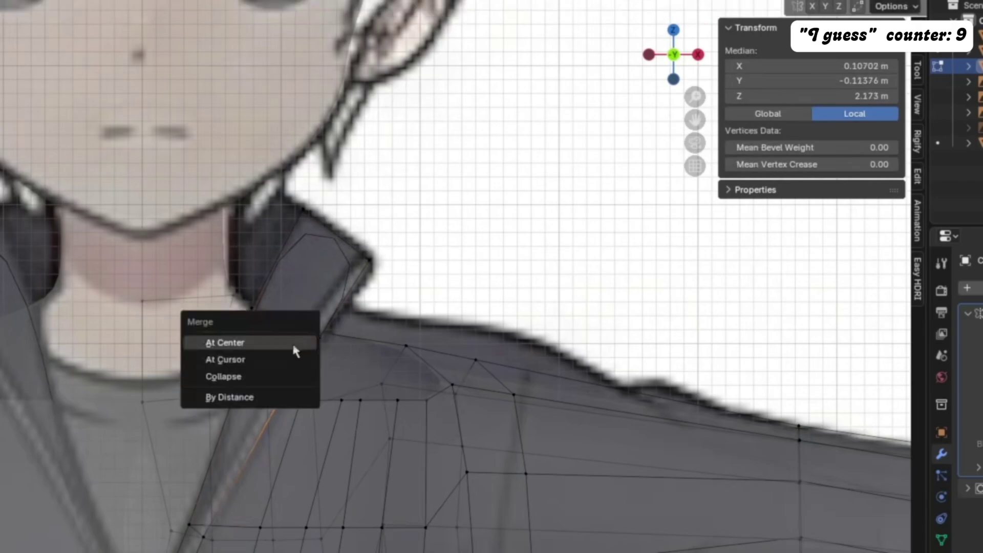
click(293, 345)
Fill the gap between the collar flap and the lapel strip with faces
shift+click(242, 400)
key(f)
key(f)
scroll(271, 378, up, 1)
scroll(271, 378, down, 3)
key(alt+z)
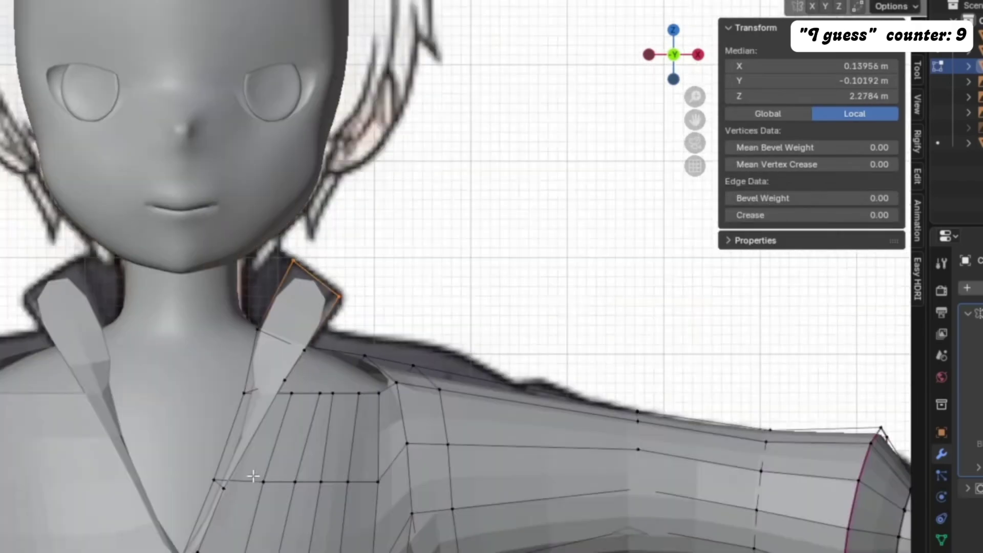
Move the collar flap's inner top corner backward along Y around the neck
middle_drag(408, 385, 418, 353)
key(KP_3)
key(alt+z)
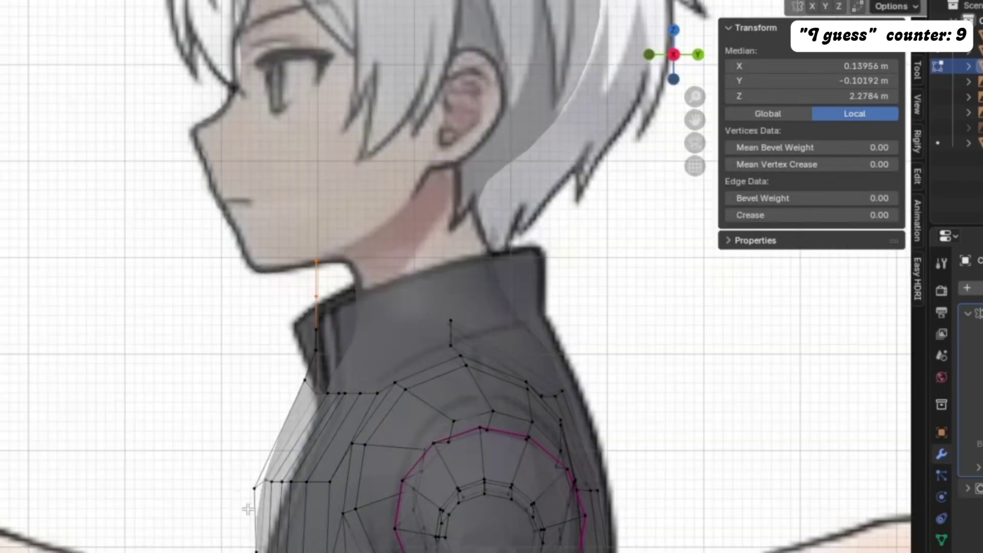
scroll(322, 428, down, 1)
key(KP_1)
key(alt+z)
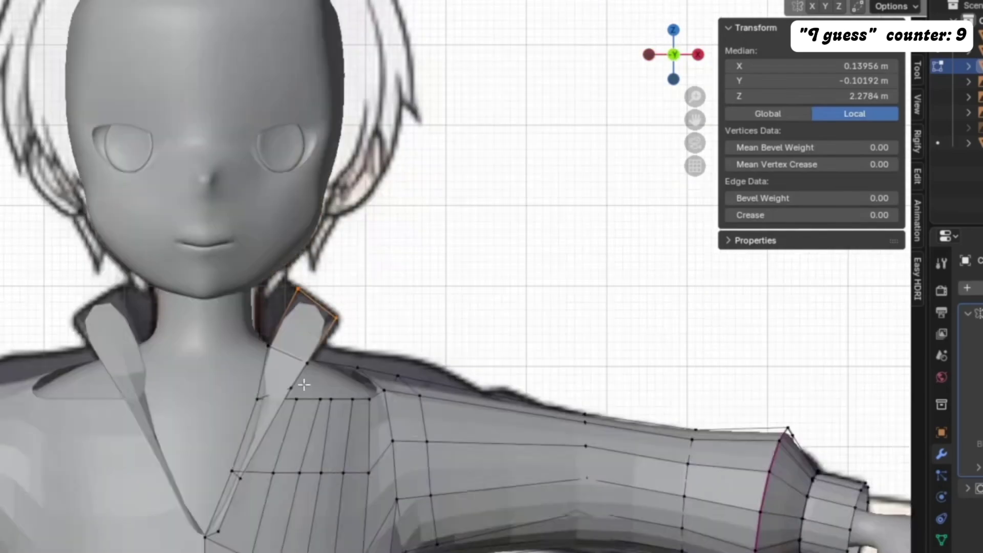
middle_drag(302, 386, 373, 377)
click(284, 353)
click(373, 402)
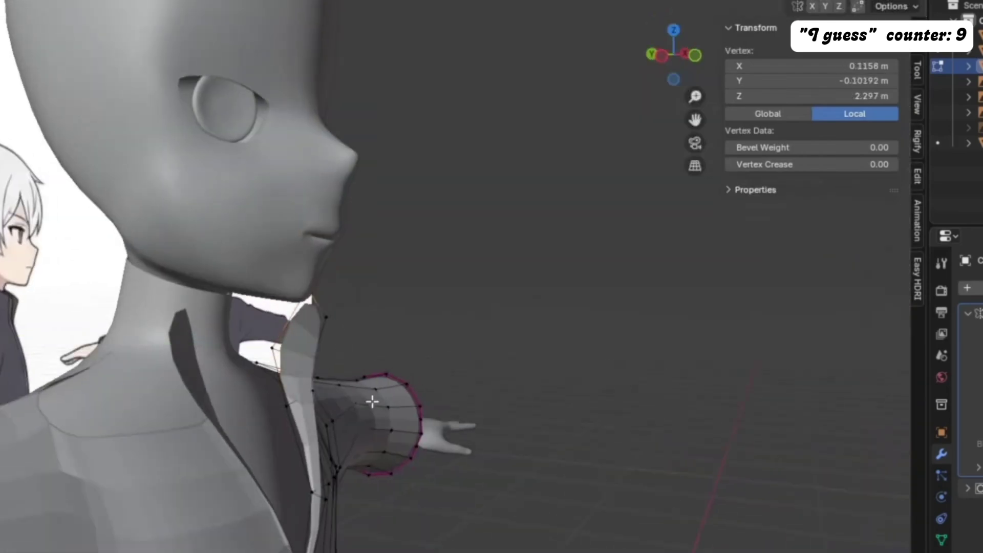
key(KP_3)
key(alt+z)
scroll(274, 316, up, 2)
scroll(266, 326, down, 2)
Move the collar flap's inner base vertex backward along Y to about -0.039 m
click(240, 348)
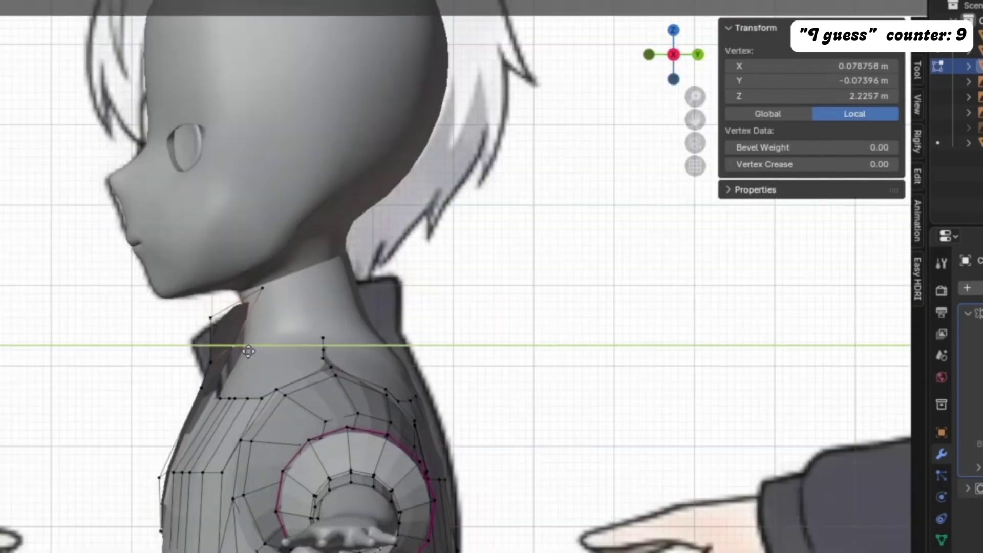
key(alt+z)
scroll(277, 366, up, 5)
key(alt+z)
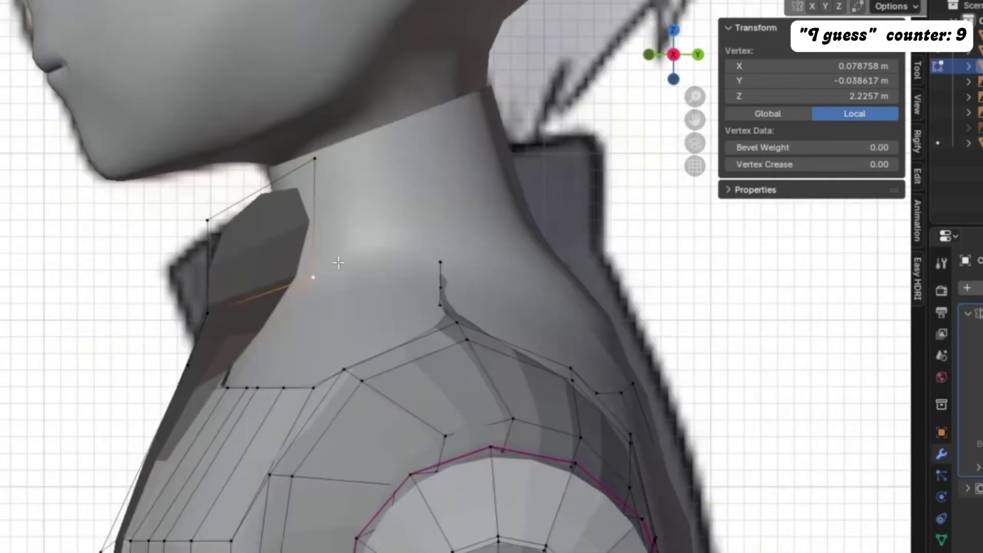
Slide the collar flap's inner top vertex along its edge toward the side reference's collar line
key(alt+z)
click(320, 163)
key(g)
key(g)
click(326, 210)
key(KP_1)
key(KP_3)
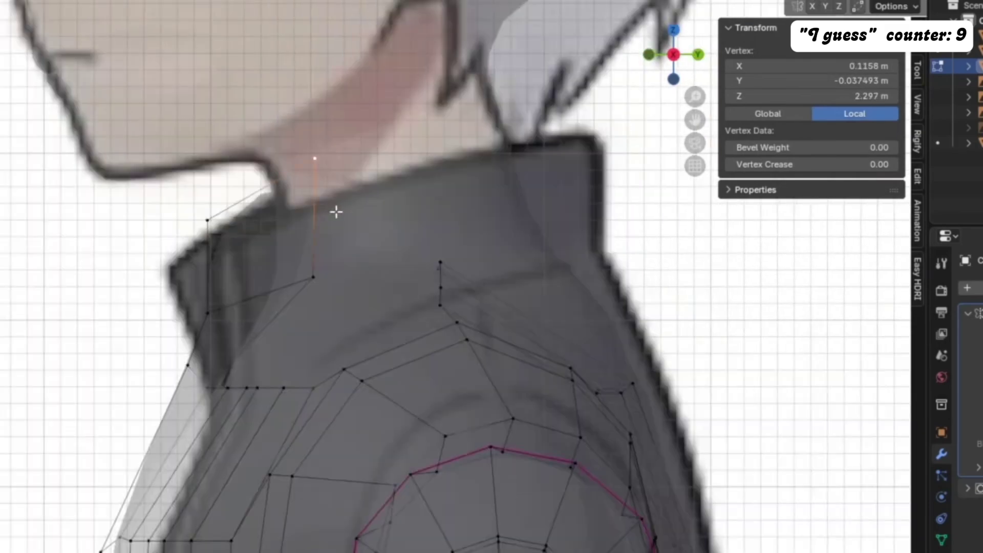
Extrude the collar flap's inner edge twice around the side of the neck to the rear collar outline of the reference
key(2)
click(329, 241)
click(478, 215)
click(613, 210)
scroll(613, 210, down, 5)
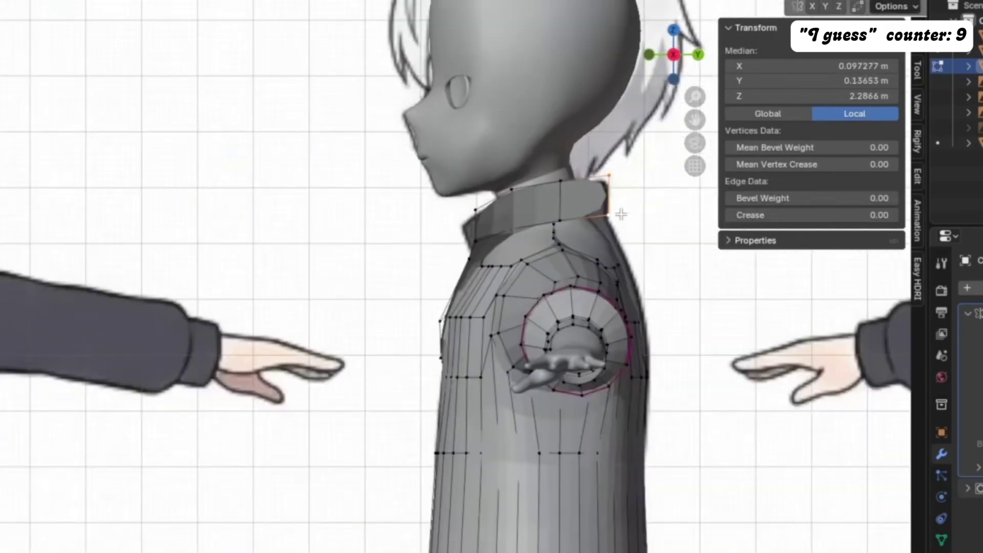
Position the rear collar edge in the back view and move the side collar edge outward to about X 0.144 m
key(ctrl+KP_1)
scroll(296, 377, up, 4)
click(296, 376)
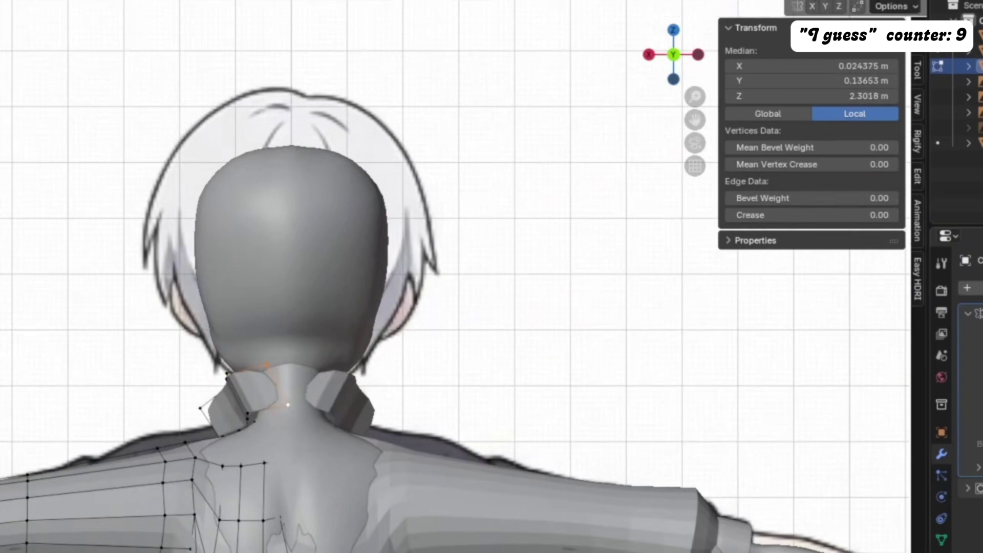
click(298, 390)
scroll(340, 406, down, 4)
middle_drag(340, 406, 274, 448)
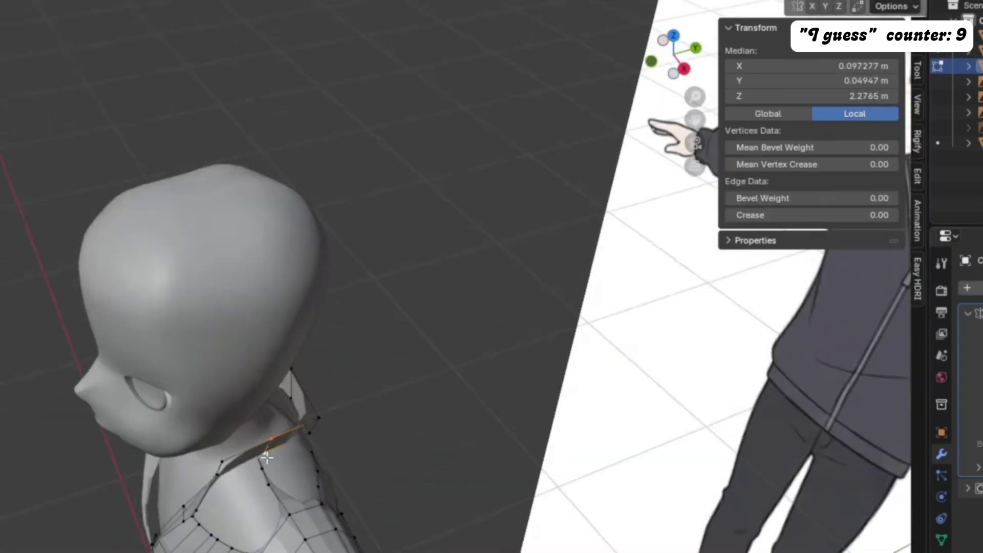
key(KP_1)
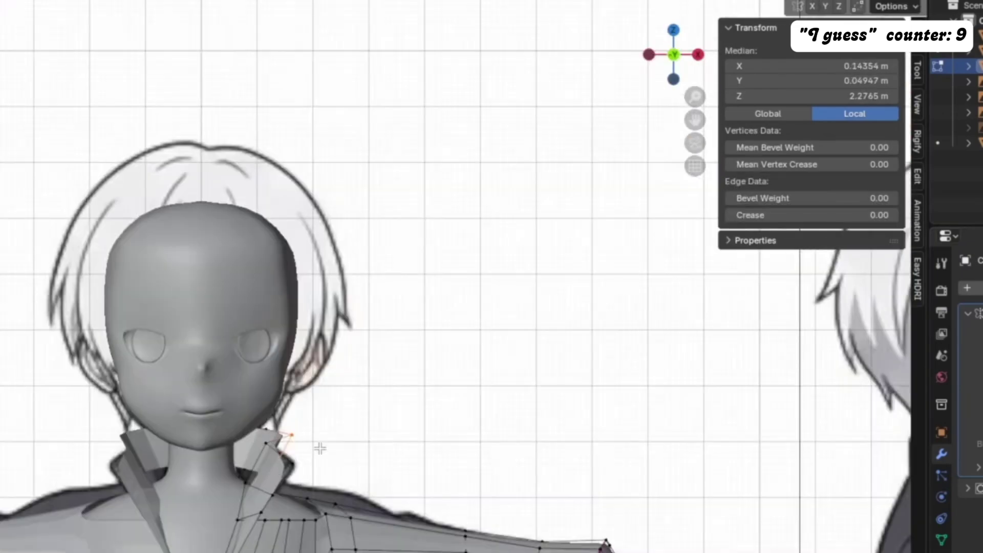
click(289, 447)
Reshape the rear collar edges and extend the band to the back centreline so it wraps around the neck
middle_drag(425, 412, 226, 474)
click(260, 476)
shift+click(274, 492)
key(g)
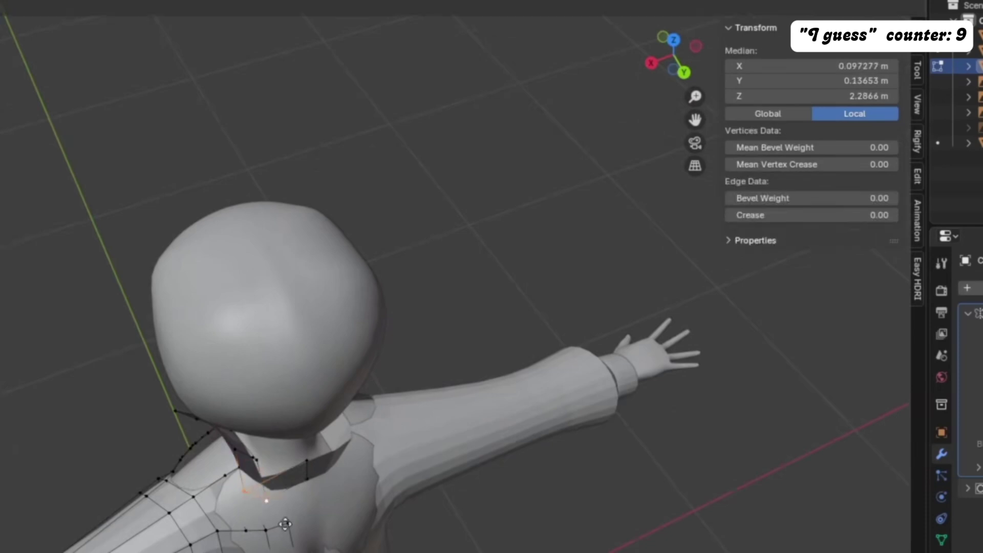
middle_drag(319, 528, 405, 484)
shift+click(300, 512)
click(381, 494)
middle_drag(444, 434, 386, 453)
alt+click(277, 485)
middle_drag(296, 504, 268, 456)
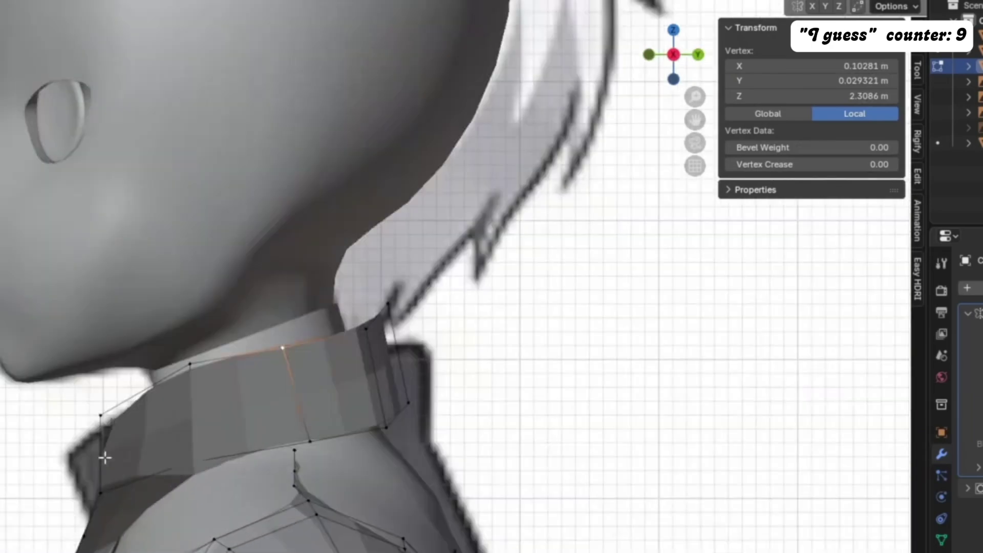
click(103, 454)
click(125, 530)
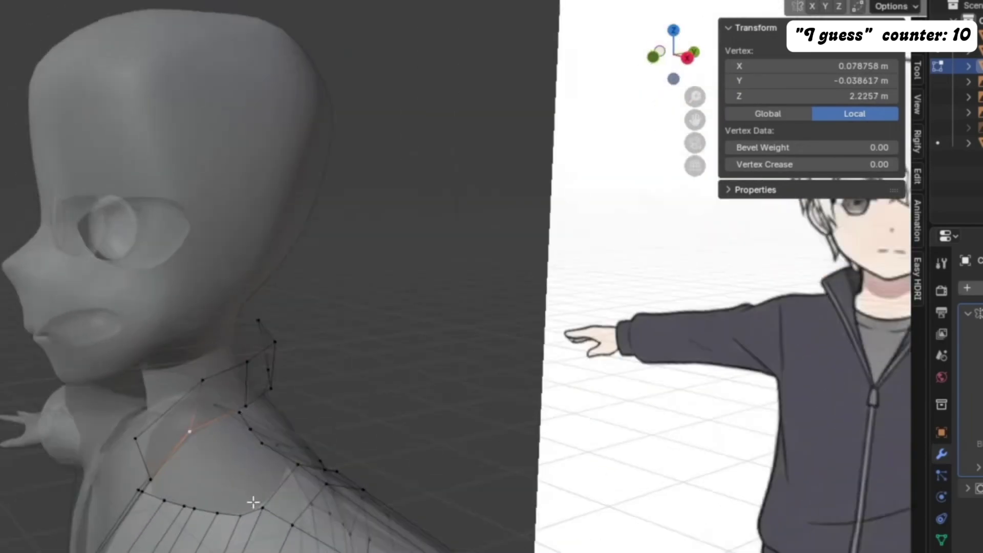
Move the back neckline vertices toward the collar and merge the centre one with the collar's rear base vertex
middle_drag(441, 431, 332, 447)
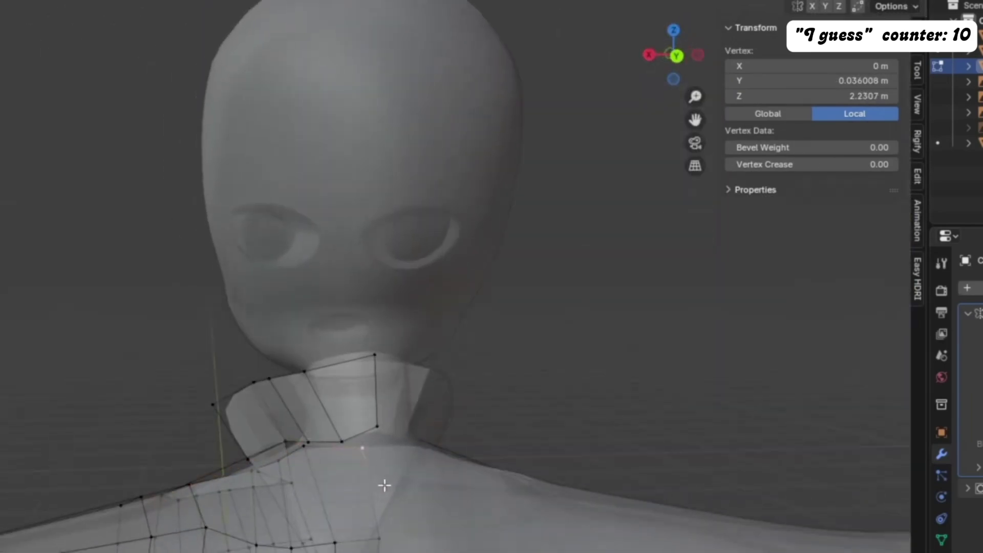
middle_drag(384, 486, 489, 461)
key(g)
click(427, 428)
click(360, 448)
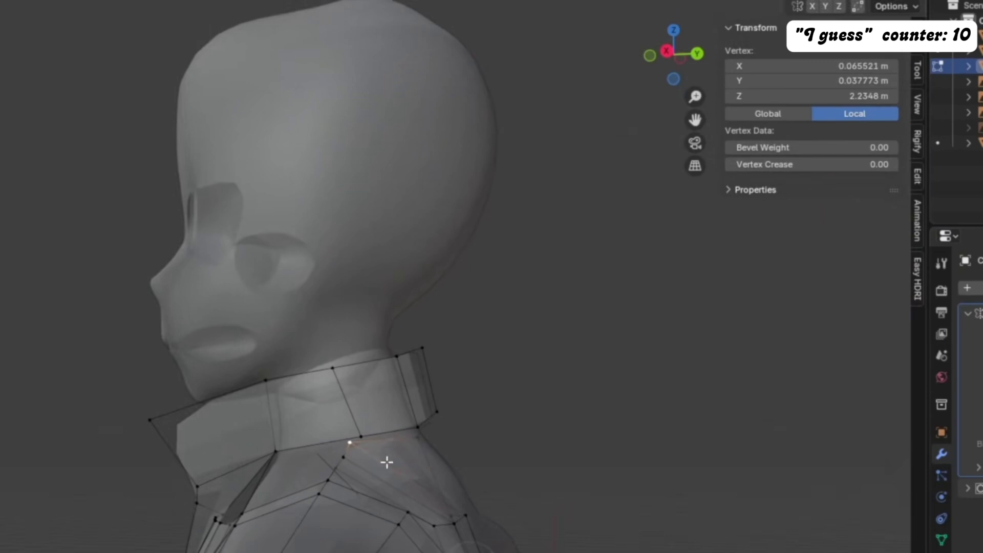
key(g)
middle_drag(408, 469, 443, 451)
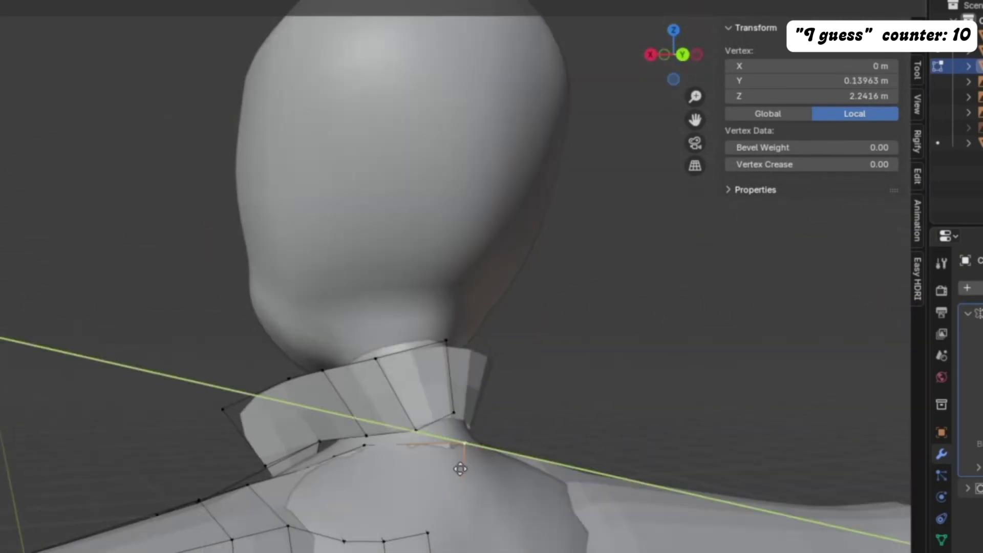
click(460, 469)
key(m)
click(470, 467)
middle_drag(406, 446, 449, 466)
Move the next back neckline vertex up to the neighbouring collar base vertex and merge the two
click(397, 464)
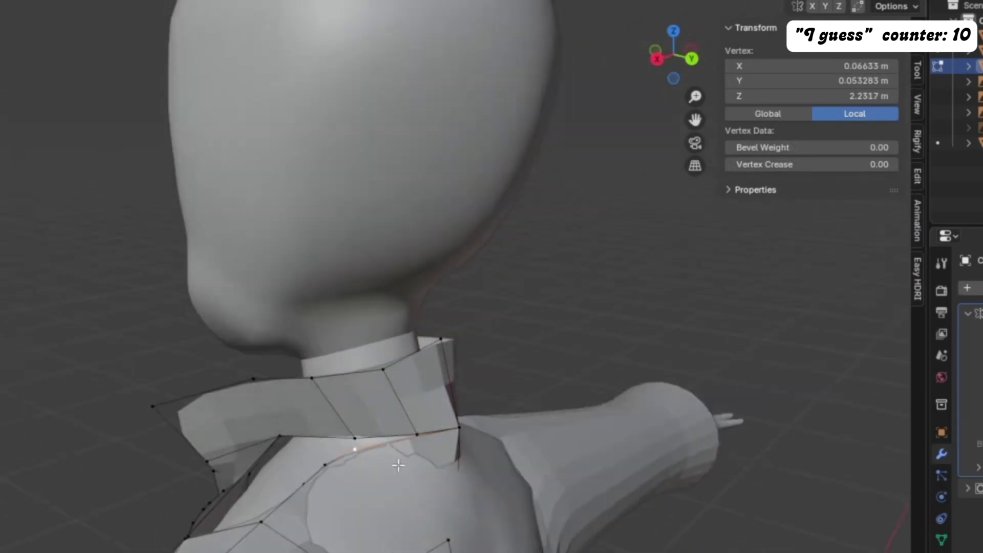
key(g)
click(424, 481)
shift+click(418, 440)
key(m)
click(420, 489)
middle_drag(371, 507, 425, 524)
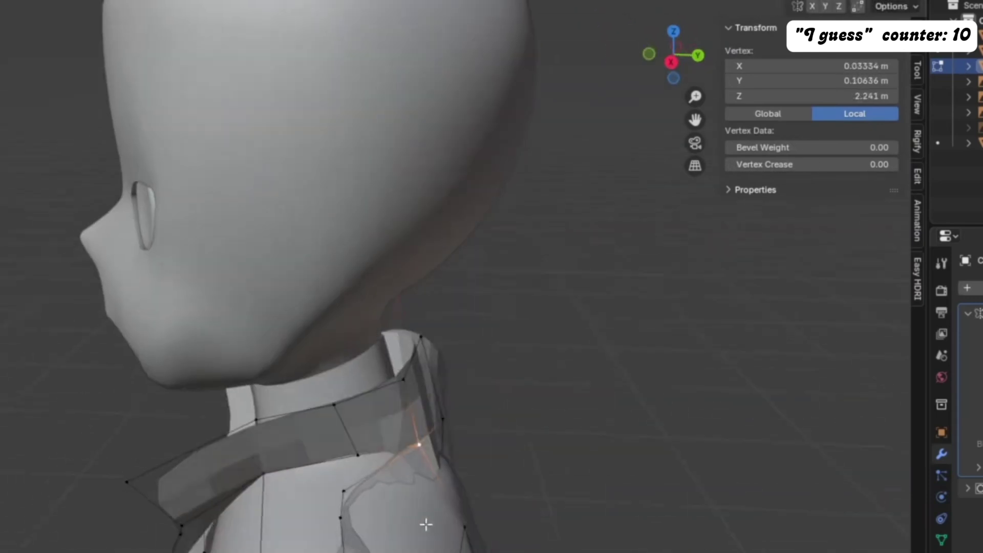
Shift the side neckline vertices backward along Y and merge the upper one with the collar's side base vertex
click(385, 504)
shift+click(349, 524)
key(g)
key(y)
click(374, 464)
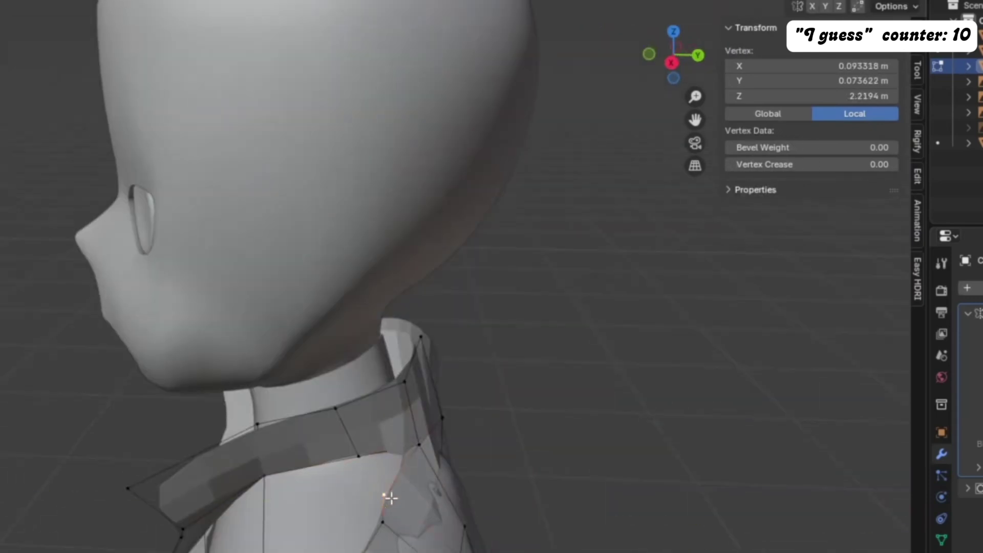
key(g)
click(354, 466)
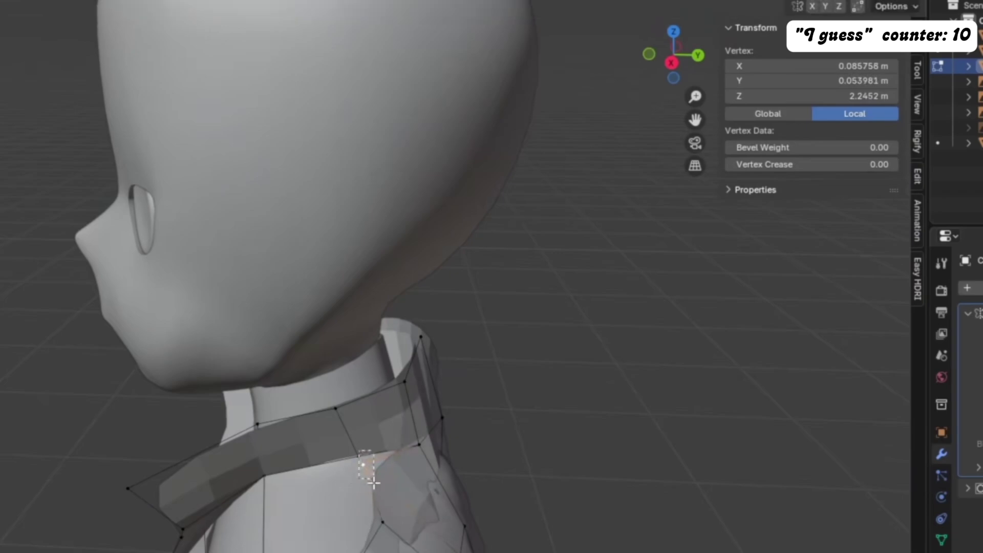
shift+click(372, 476)
key(m)
click(377, 489)
Try to reduce the vertical edge loops on the jacket front by dissolving them and by merging them at their centre
middle_drag(450, 512, 381, 292)
click(381, 292)
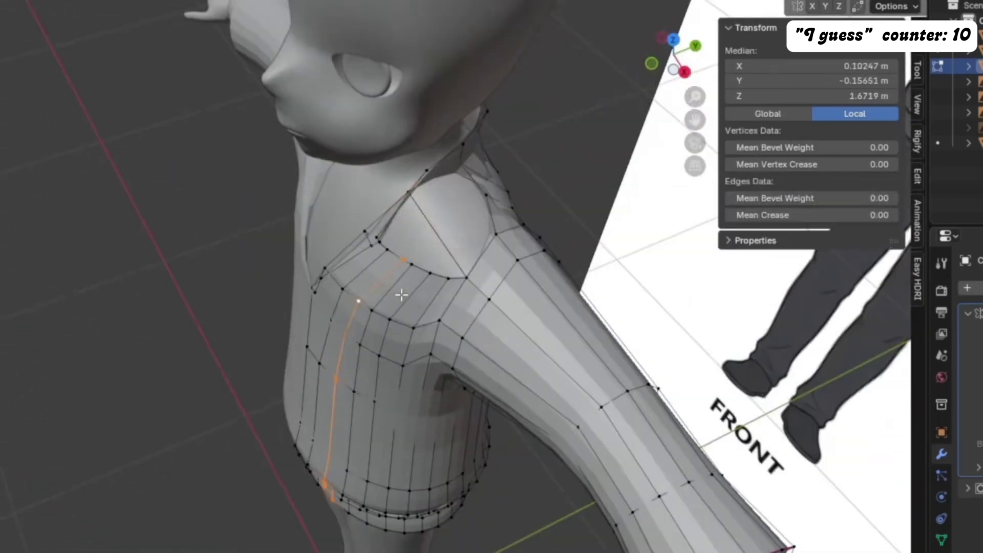
key(ctrl+x)
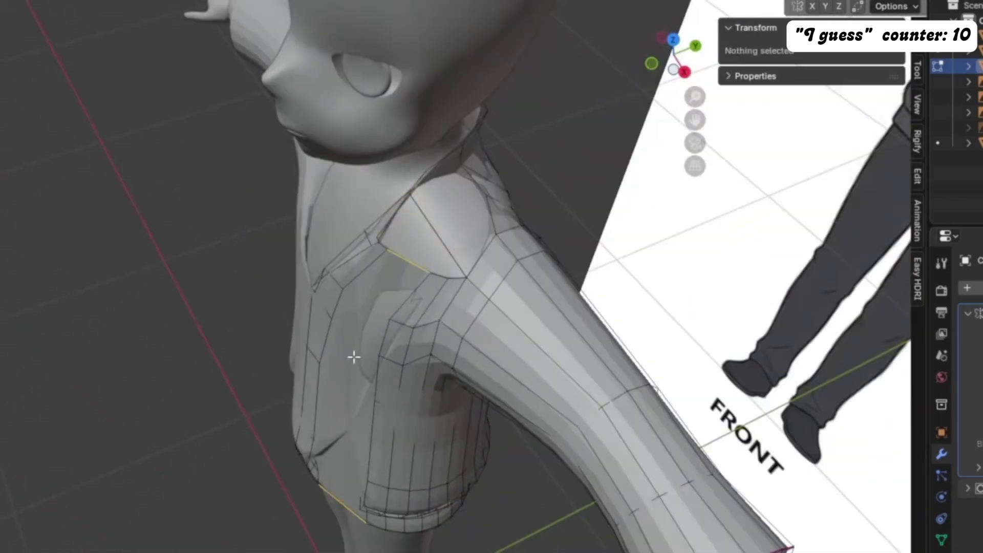
middle_drag(353, 356, 375, 512)
key(ctrl+z)
key(m)
key(c)
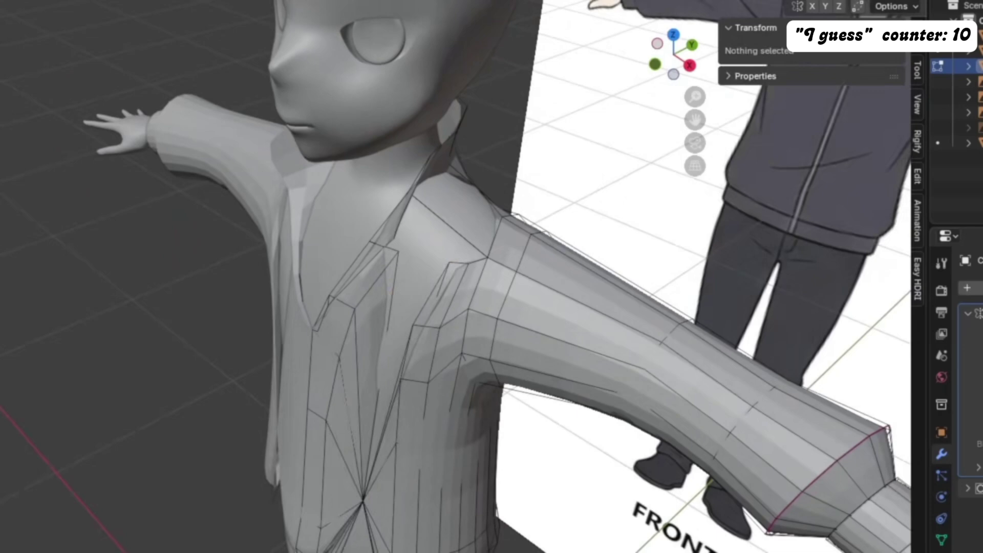
key(ctrl+z)
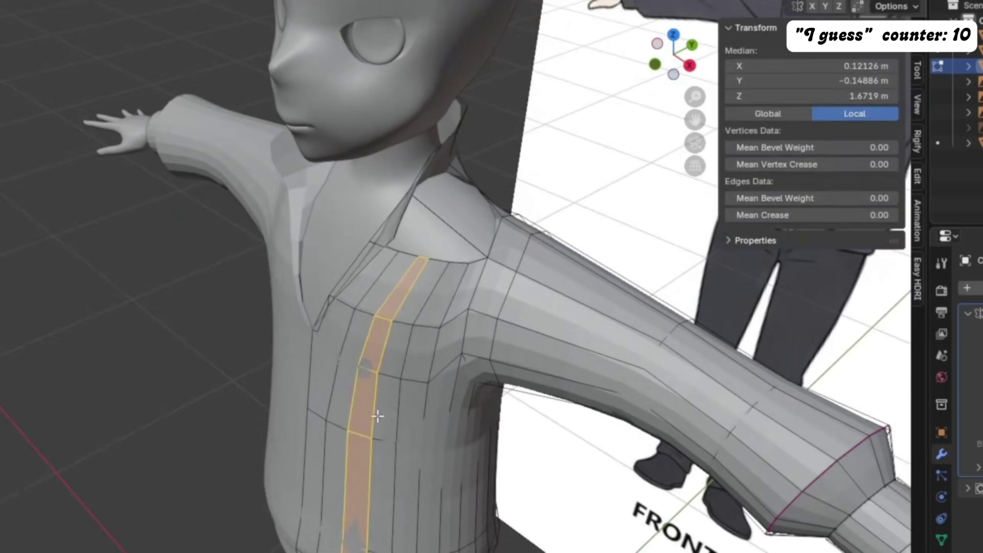
Delete one vertical edge loop on the jacket front and slide the neighbouring loop to about X 0.121 m
key(x)
click(379, 421)
alt+click(347, 482)
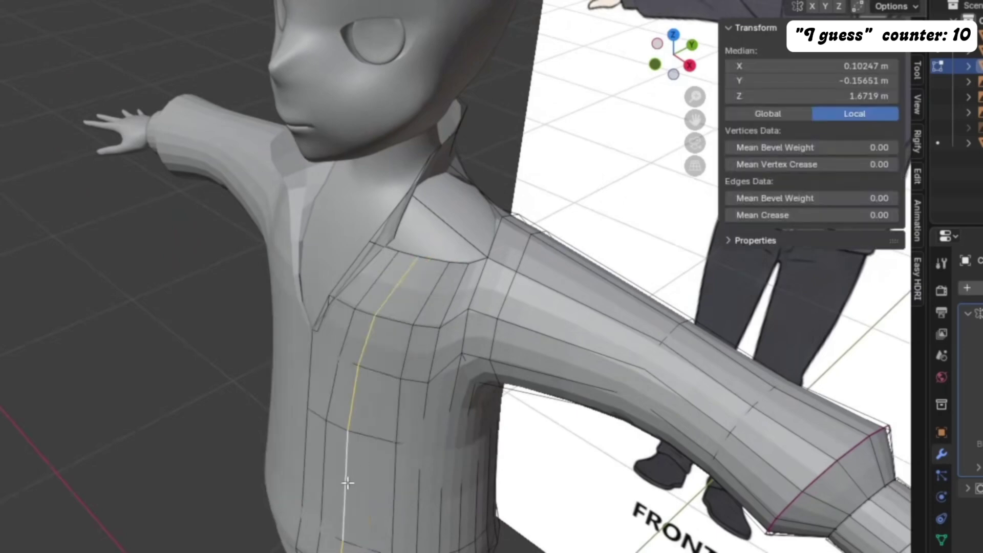
key(g)
key(g)
click(347, 352)
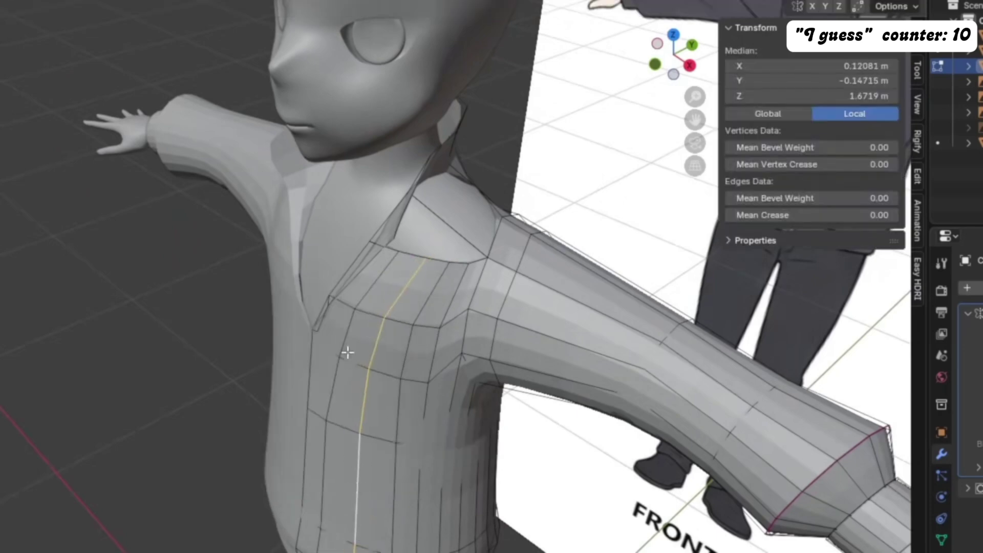
key(alt+a)
middle_drag(439, 353, 451, 372)
alt+click(331, 376)
key(alt+a)
middle_drag(358, 401, 385, 346)
alt+click(413, 362)
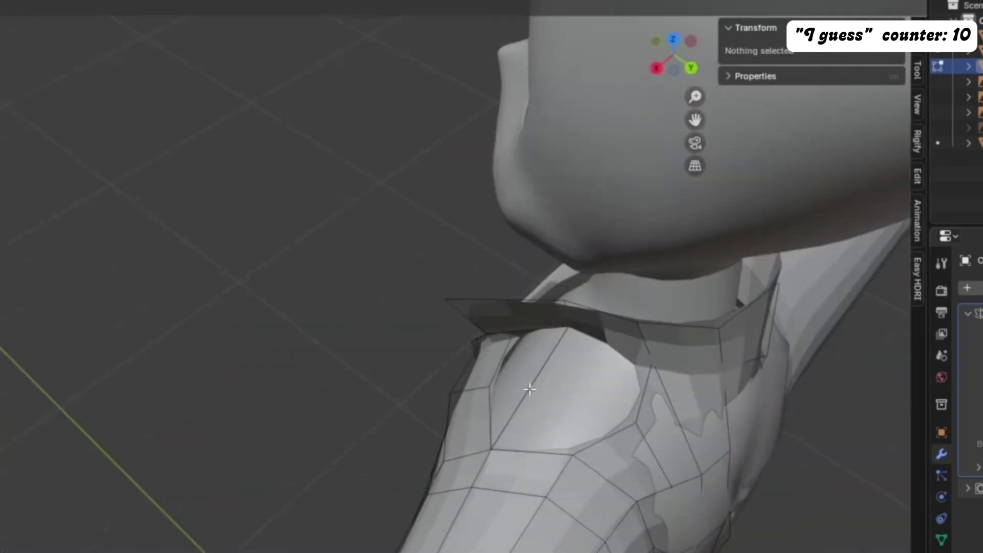
Try to fill the front part of the gap between the collar base and the shoulder with a face
click(530, 389)
key(c)
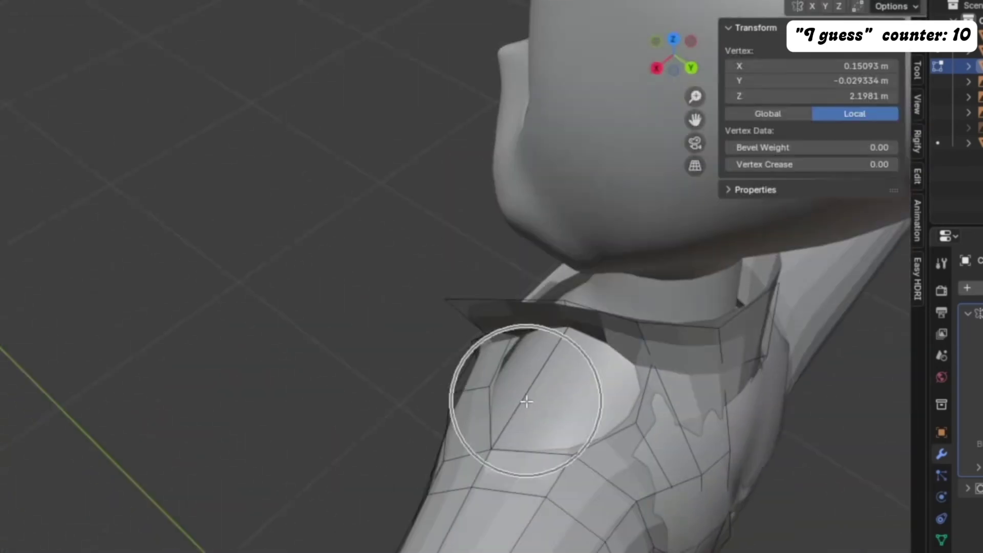
key(Escape)
key(1)
middle_drag(533, 362, 594, 350)
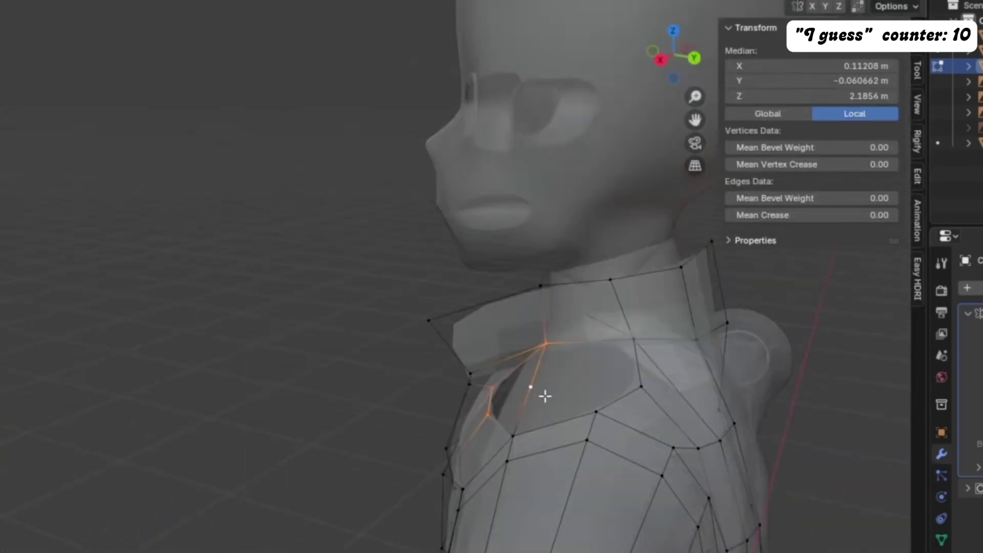
middle_drag(572, 391, 584, 449)
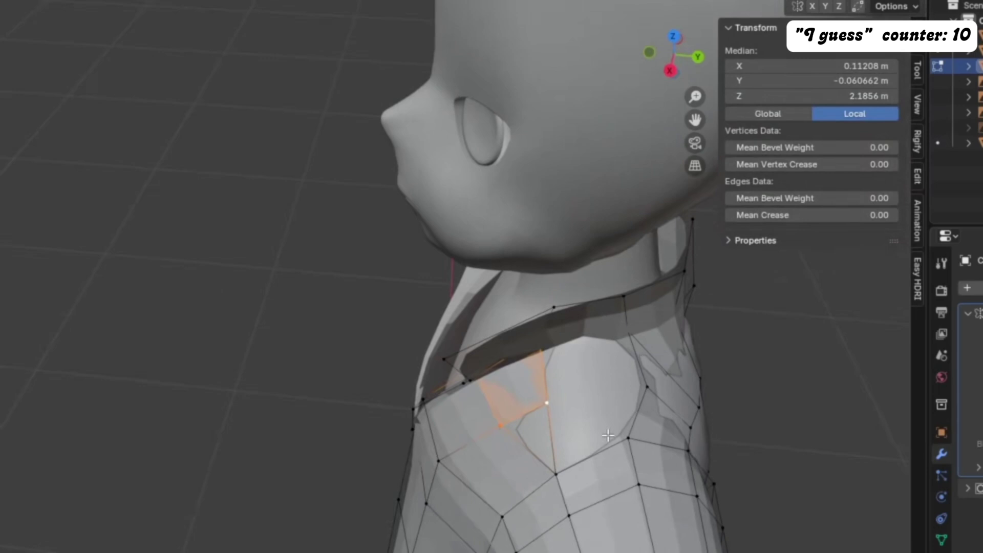
click(584, 450)
key(ctrl+z)
key(ctrl+z)
Fill the gap between the collar base and the shoulder with faces on both sides of the connecting edge
key(ctrl+r)
click(564, 410)
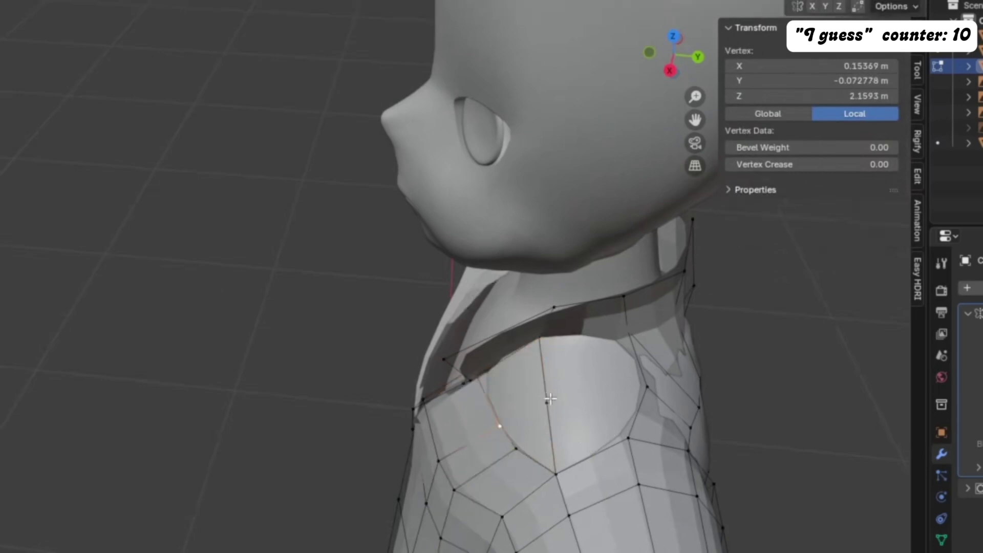
key(alt+z)
key(ctrl+z)
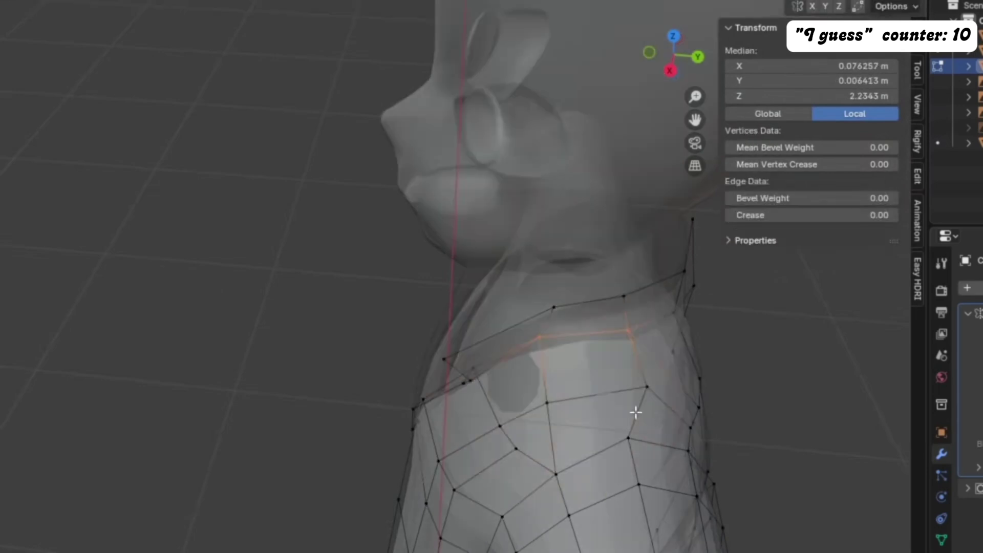
key(alt+z)
scroll(575, 426, up, 3)
mouse_move(575, 426)
middle_down()
mouse_move(581, 448)
mouse_move(435, 476)
mouse_move(590, 498)
middle_up()
scroll(581, 448, down, 6)
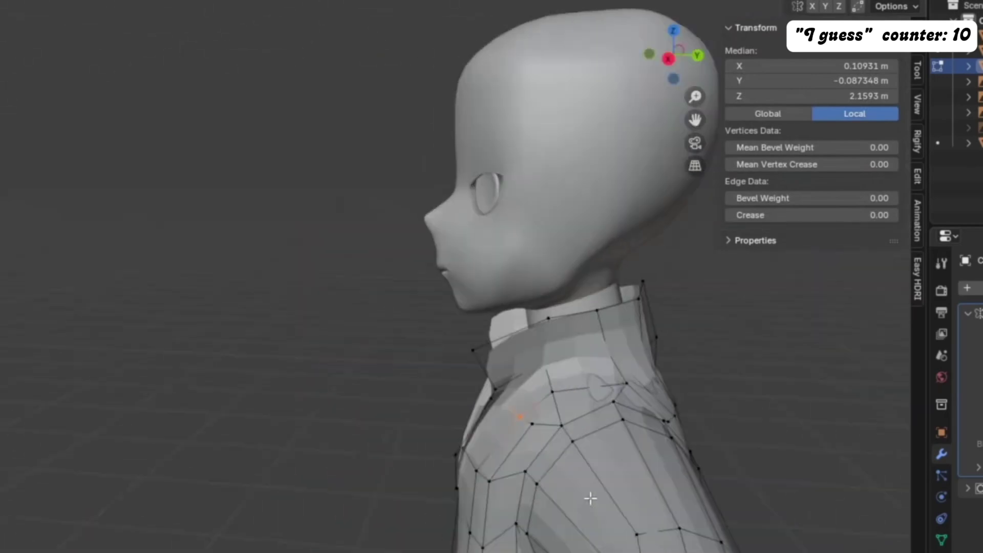
Set a crease of 1 on the seam running around the collar base and down the lapel
middle_drag(719, 395, 647, 354)
shift+click(551, 356)
middle_drag(556, 359, 689, 359)
ctrl+click(482, 504)
middle_drag(557, 419, 456, 474)
key(shift+e)
click(513, 38)
key(alt+z)
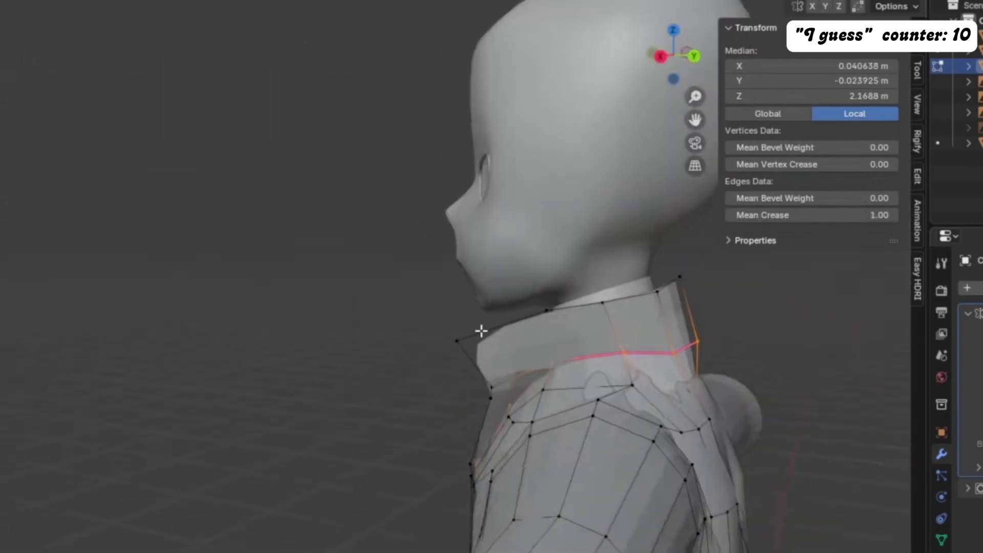
Slide the collar base vertices along the creased seam to adjust their spacing around the neck
middle_drag(481, 331, 727, 358)
click(668, 357)
key(g)
key(g)
click(650, 359)
click(631, 362)
click(682, 349)
Set a crease of 1 on the collar flap's outer edge and along the lapel's outer line
middle_drag(723, 423, 544, 336)
click(564, 367)
scroll(541, 520, up, 2)
scroll(542, 523, down, 3)
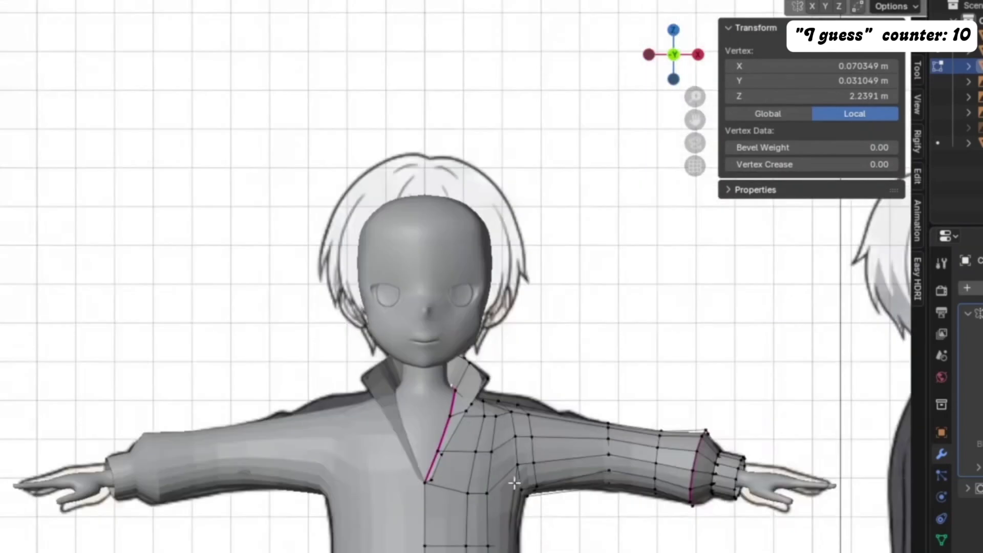
drag(456, 367, 492, 417)
middle_drag(670, 406, 495, 398)
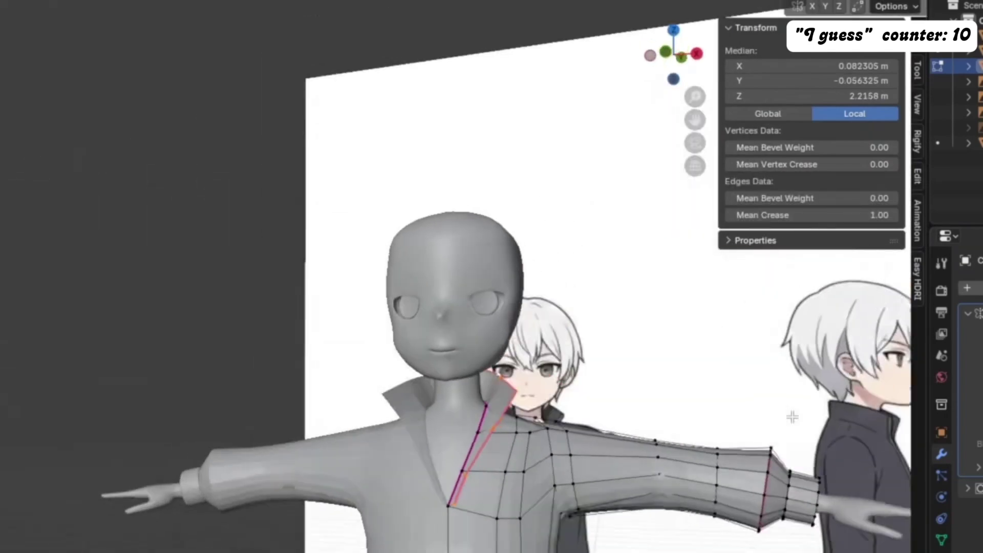
Sculpt the jacket's shoulder and upper back below the collar and check the shape against the side reference
key(ctrl+Tab)
click(707, 526)
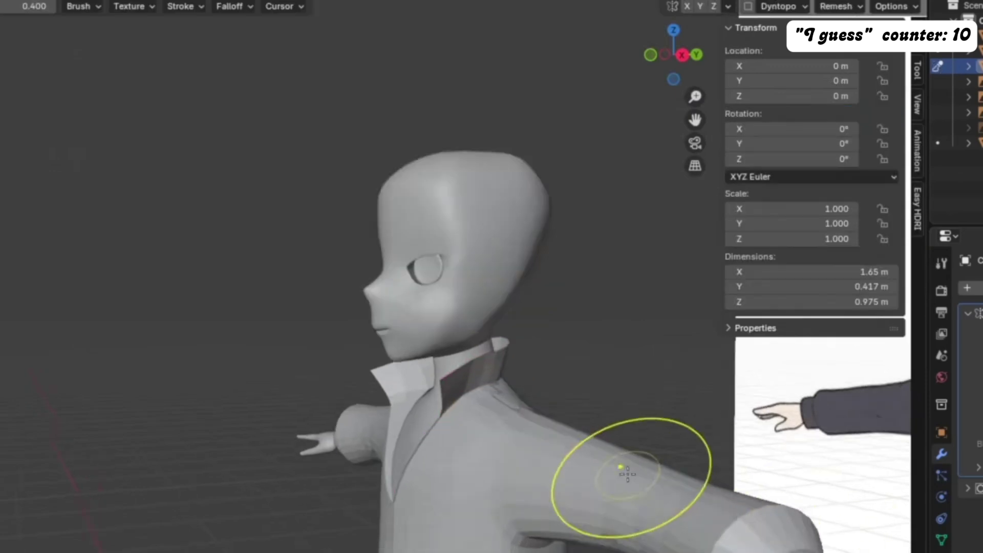
middle_drag(627, 473, 430, 507)
middle_drag(613, 535, 353, 265)
scroll(353, 264, up, 5)
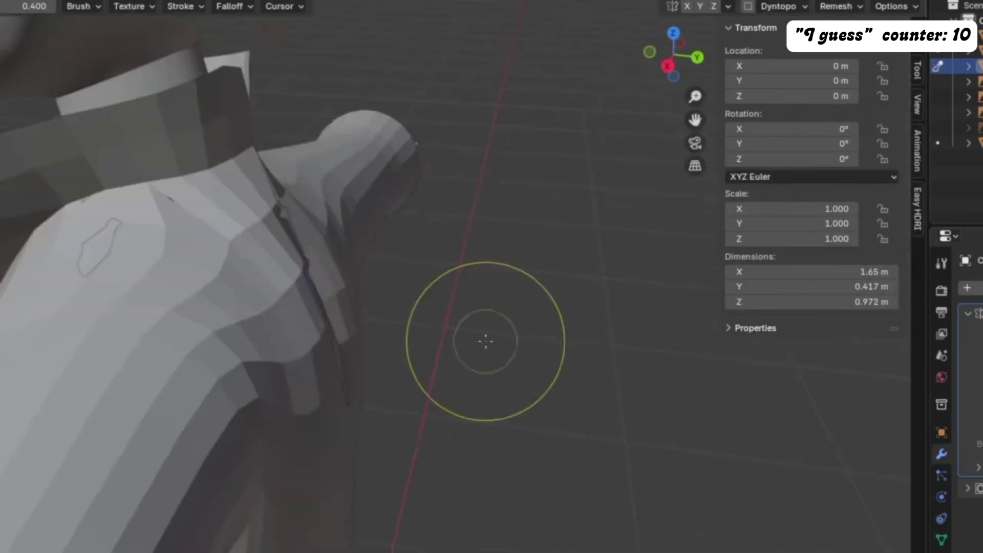
middle_drag(485, 340, 373, 369)
drag(373, 369, 291, 370)
mouse_move(292, 371)
middle_down()
mouse_move(228, 383)
mouse_move(87, 290)
mouse_move(158, 280)
middle_up()
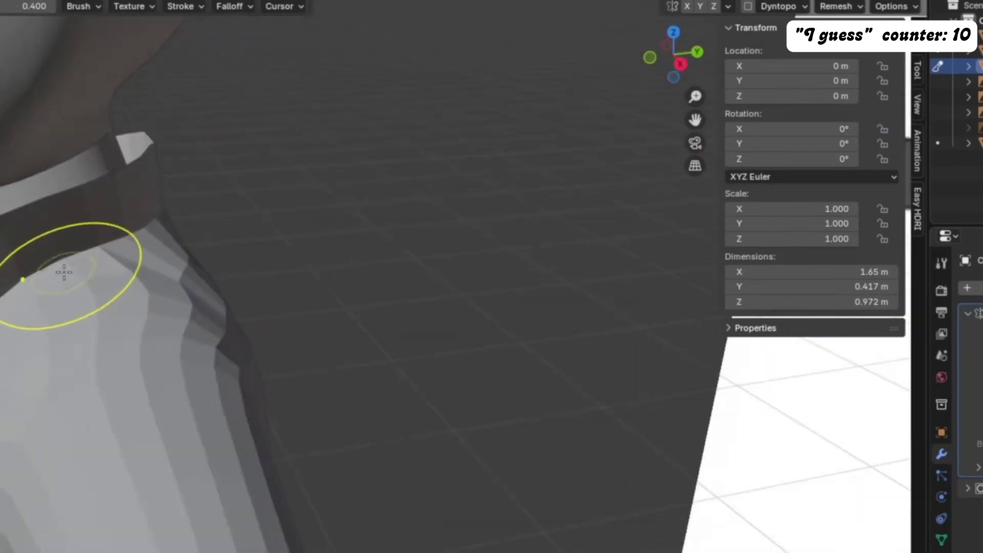
mouse_move(64, 272)
middle_down()
mouse_move(209, 285)
mouse_move(220, 297)
middle_up()
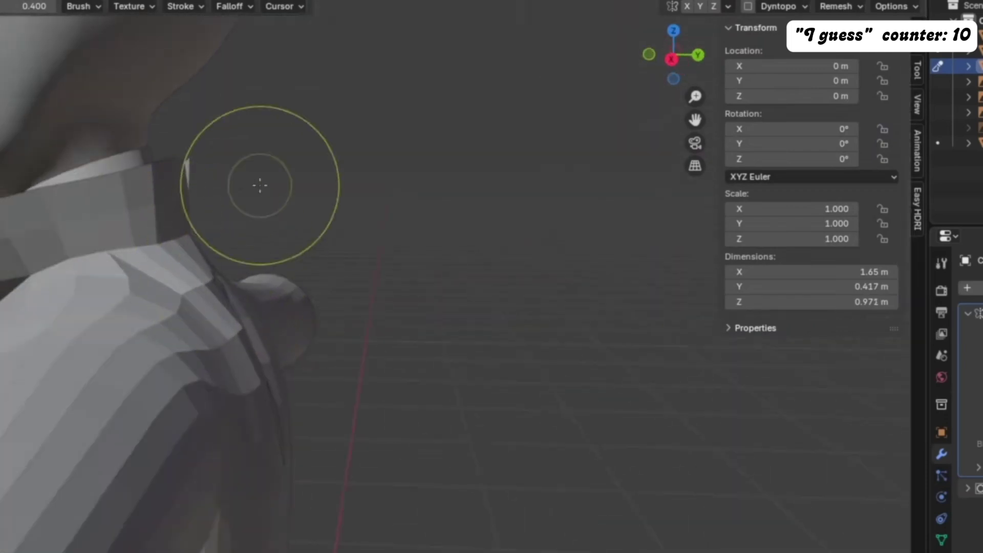
key(KP_3)
key(alt+z)
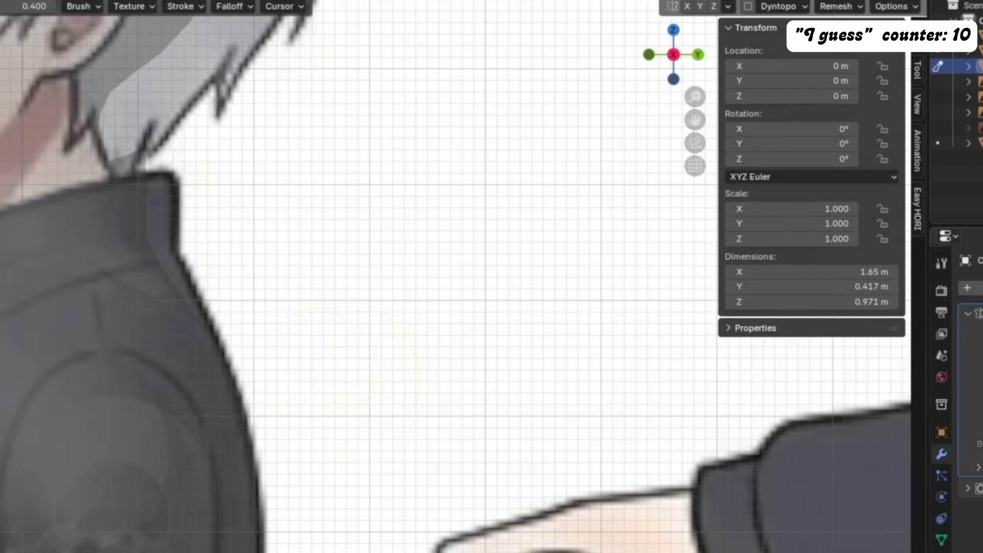
key(alt+z)
shift+middle_drag(1, 361, 233, 277)
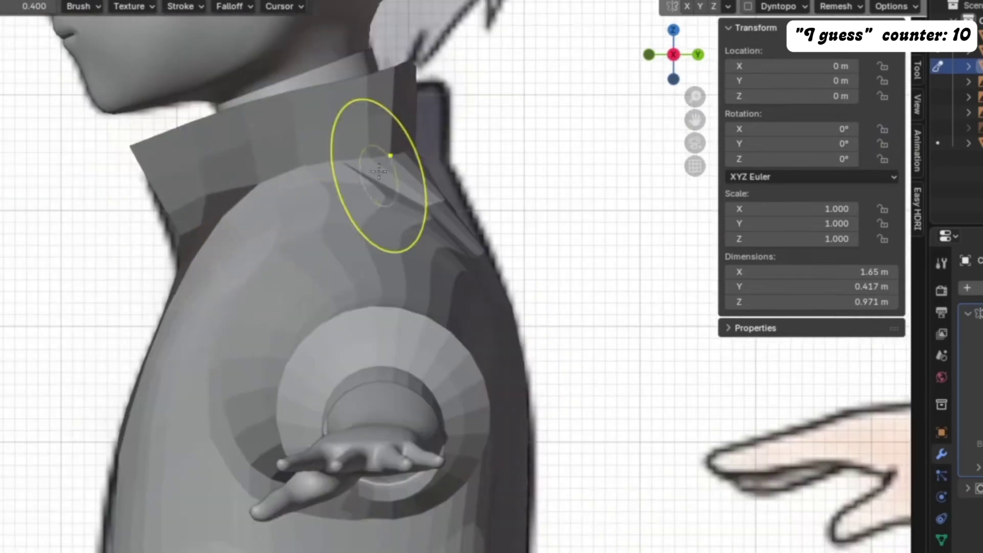
Slide the upper back vertices below the collar up along their edges, starting with the row nearest the collar
key(ctrl+Tab)
click(552, 272)
middle_drag(545, 230, 398, 280)
key(KP_5)
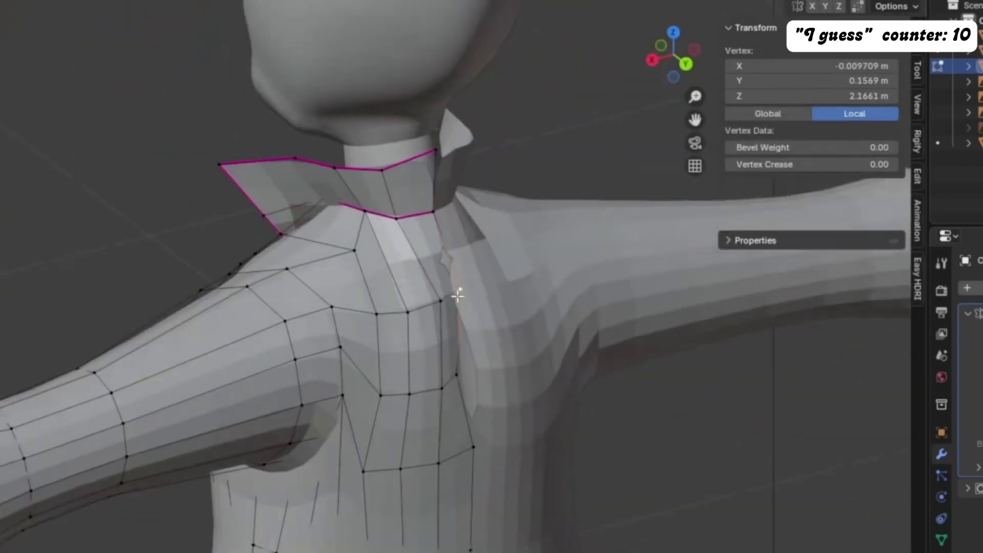
key(g)
key(g)
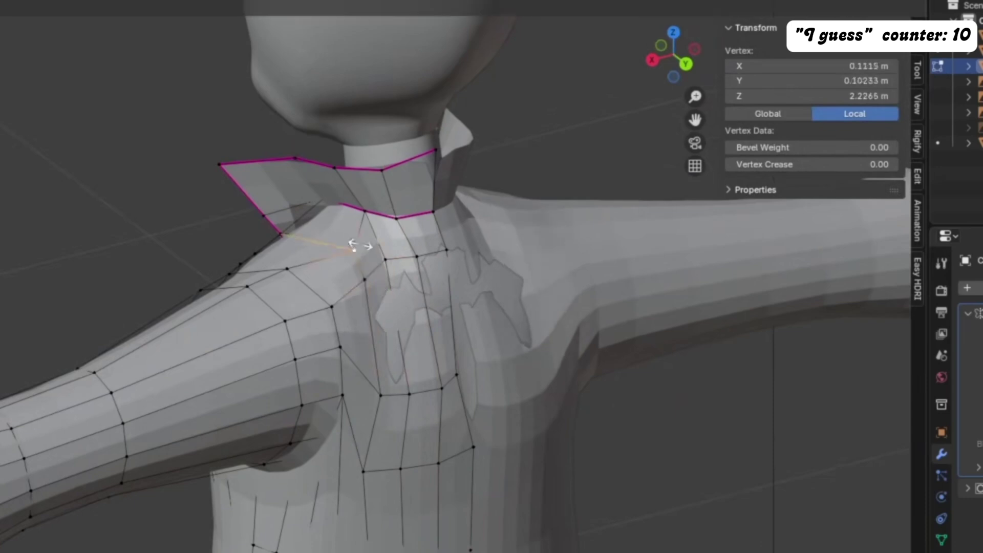
click(380, 393)
key(g)
key(g)
click(379, 339)
Slide the remaining vertices of the second back row up to the centre line to even out the spacing
drag(404, 340, 463, 439)
key(g)
key(g)
click(447, 336)
click(456, 374)
key(g)
key(g)
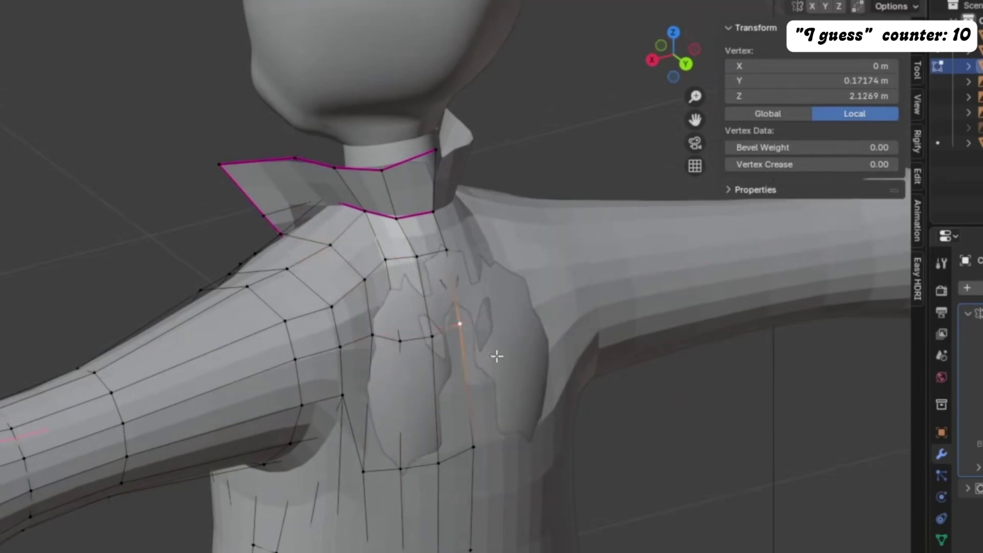
right_click(513, 274)
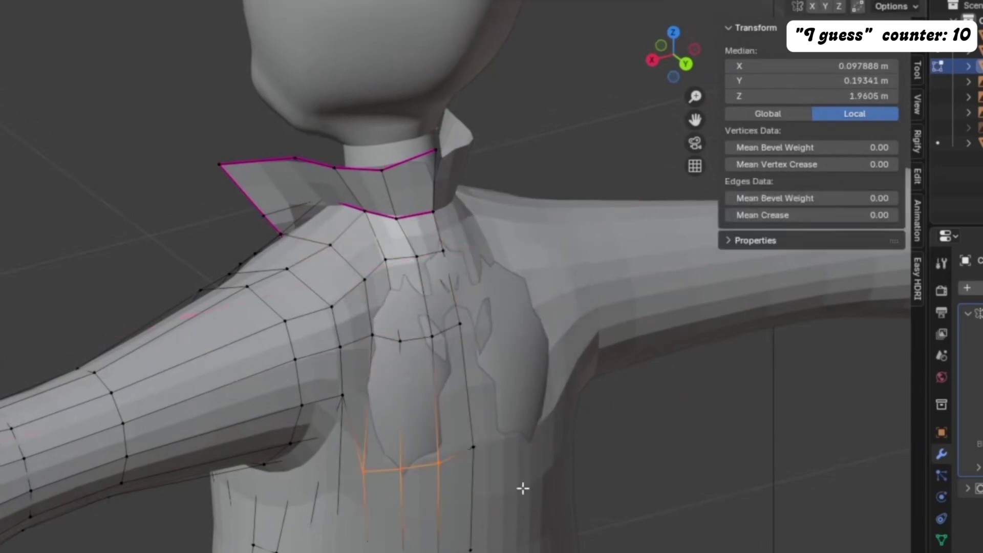
Smooth the uneven patches on the jacket's upper back in Sculpt Mode
shift+middle_drag(511, 552, 491, 340)
key(alt+z)
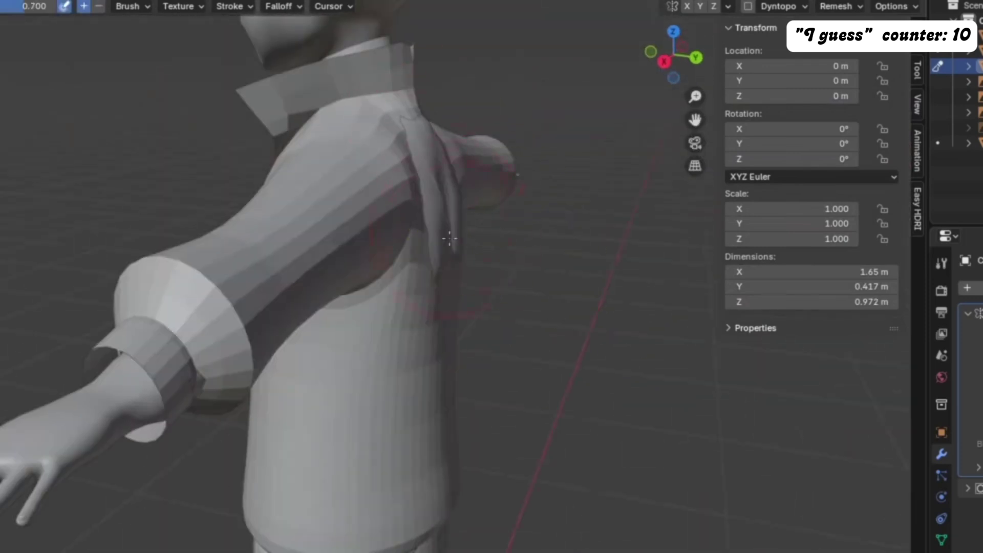
middle_drag(452, 177, 443, 178)
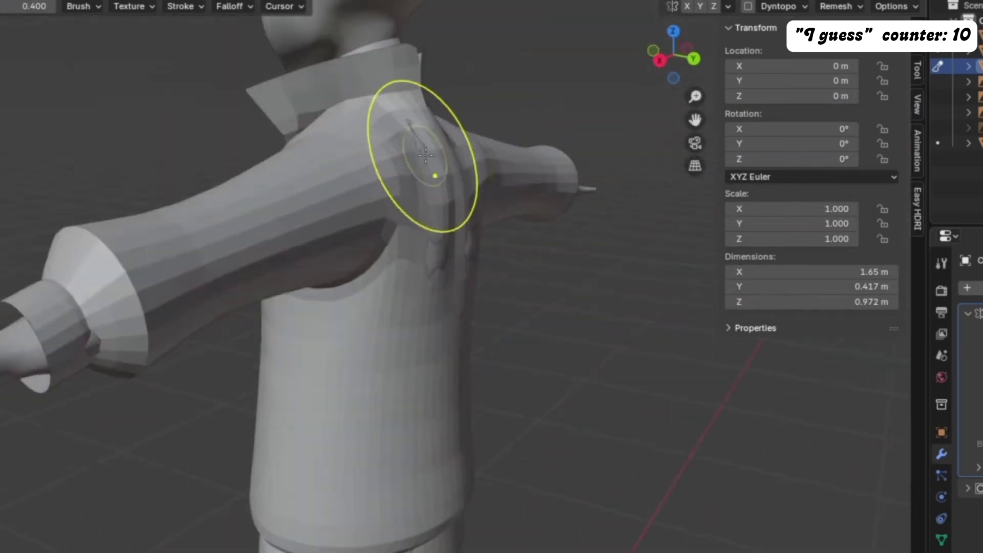
middle_drag(520, 329, 465, 236)
middle_drag(393, 190, 549, 263)
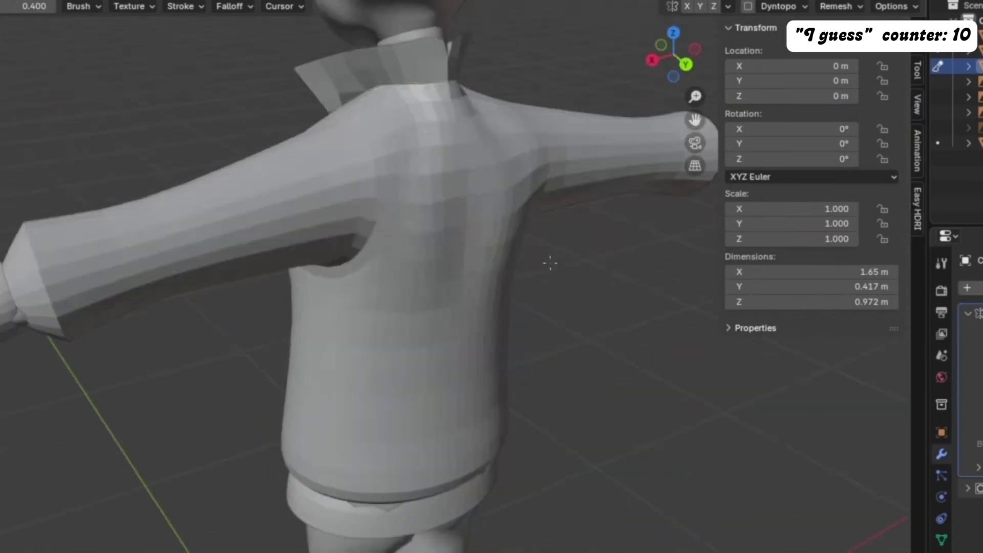
Check the jacket's hem around the hips and shade the jacket smooth in Object Mode
mouse_move(491, 299)
middle_down()
mouse_move(402, 152)
mouse_move(621, 233)
mouse_move(353, 241)
middle_up()
scroll(364, 358, down, 3)
scroll(364, 358, up, 7)
middle_drag(364, 358, 312, 358)
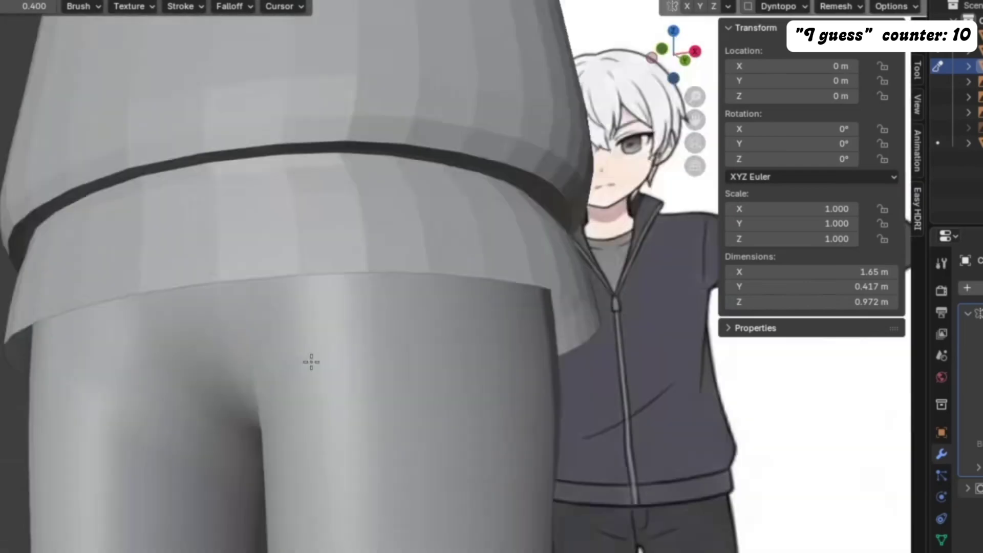
scroll(357, 315, down, 3)
middle_drag(357, 315, 373, 390)
key(ctrl+Tab)
click(271, 389)
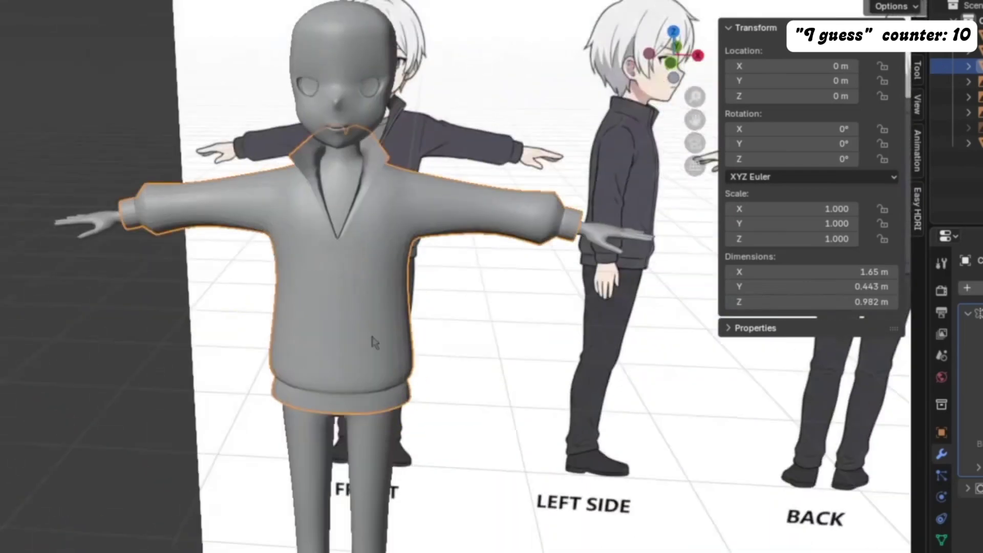
Refine the jacket's surface around the collar and shoulder with short sculpting strokes
key(Tab)
mouse_move(491, 346)
middle_down()
mouse_move(452, 295)
mouse_move(325, 395)
middle_up()
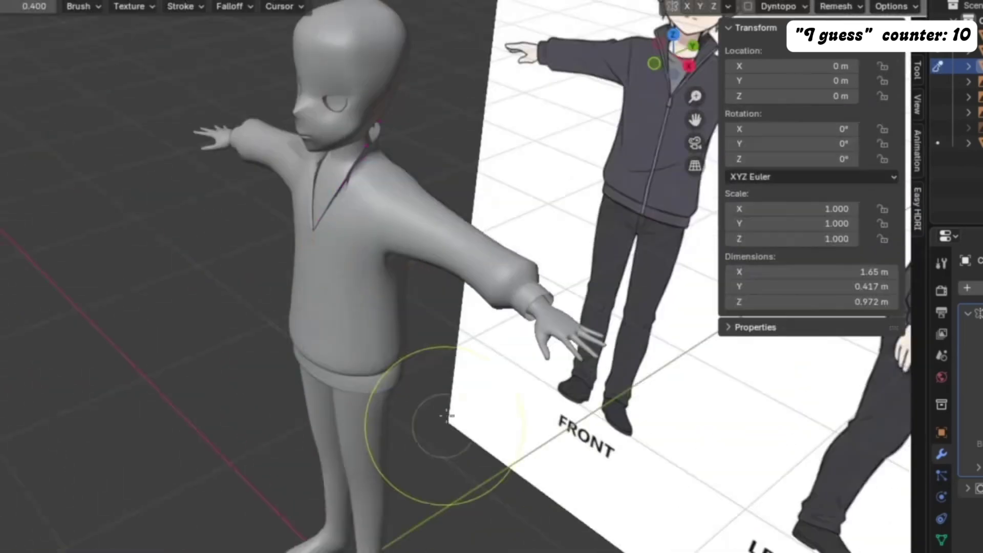
scroll(406, 416, up, 6)
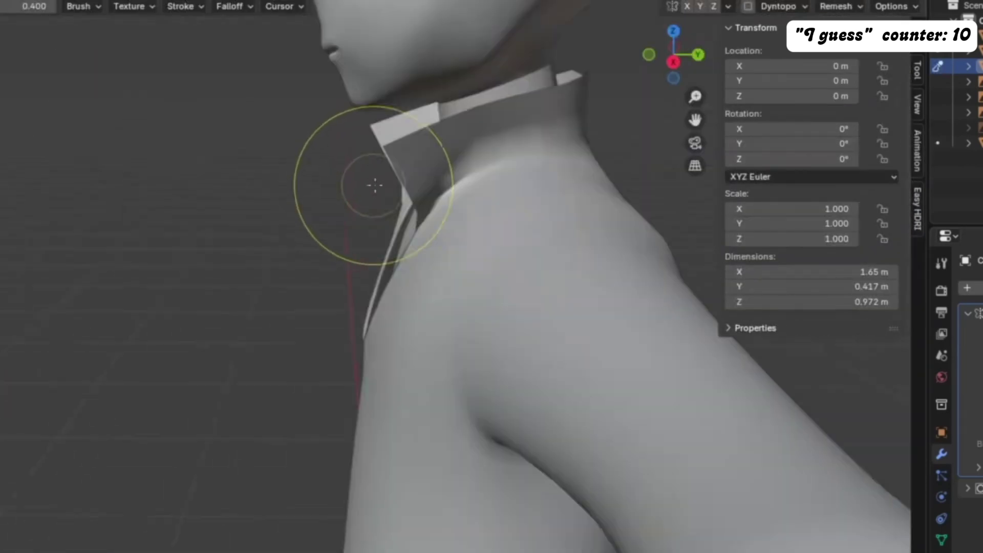
mouse_move(374, 179)
middle_down()
mouse_move(588, 203)
mouse_move(707, 255)
mouse_move(511, 235)
mouse_move(542, 333)
mouse_move(529, 432)
mouse_move(588, 328)
mouse_move(666, 308)
mouse_move(731, 329)
mouse_move(550, 260)
mouse_move(441, 327)
middle_up()
middle_drag(631, 362, 712, 389)
shift+middle_drag(712, 502, 525, 362)
drag(358, 51, 334, 23)
mouse_move(334, 23)
middle_down()
mouse_move(506, 106)
mouse_move(321, 35)
mouse_move(326, 120)
middle_up()
drag(334, 52, 335, 36)
mouse_move(511, 115)
middle_down()
mouse_move(514, 87)
mouse_move(335, 102)
mouse_move(261, 184)
mouse_move(408, 401)
middle_up()
Select the vertex path over the back of the shoulder below the collar and even it out
key(ctrl+Tab)
click(527, 410)
middle_drag(527, 410, 281, 340)
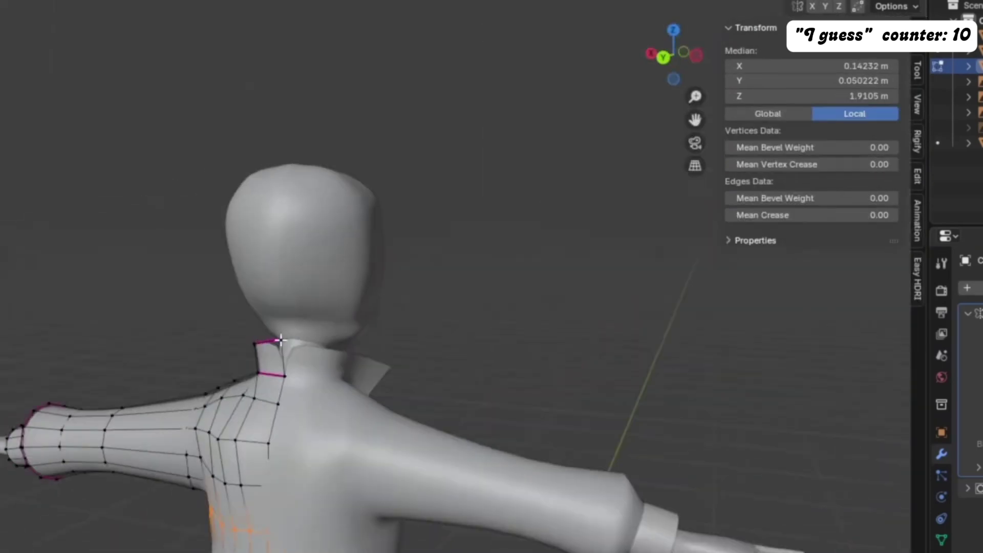
click(285, 339)
middle_drag(317, 378, 496, 507)
click(313, 415)
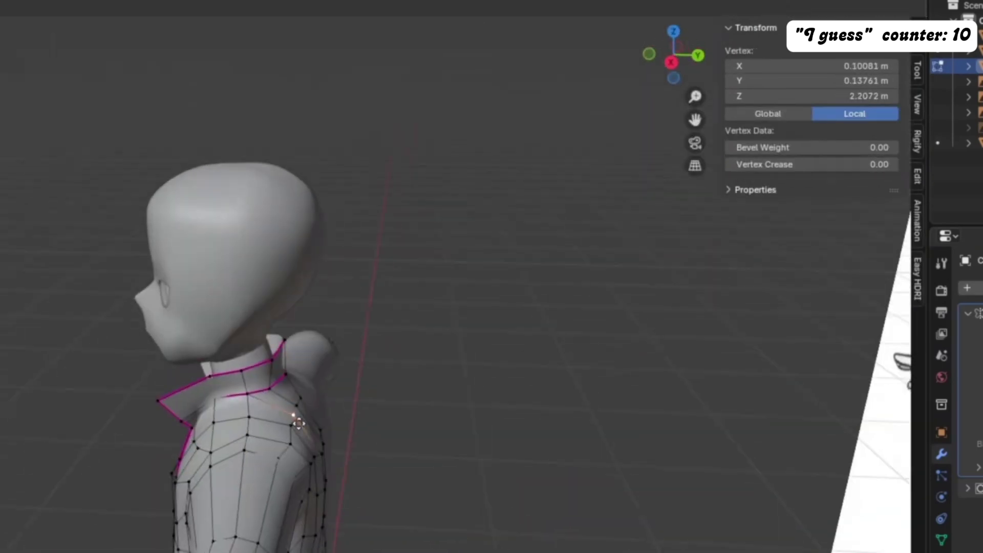
ctrl+click(303, 399)
right_click(452, 369)
click(512, 458)
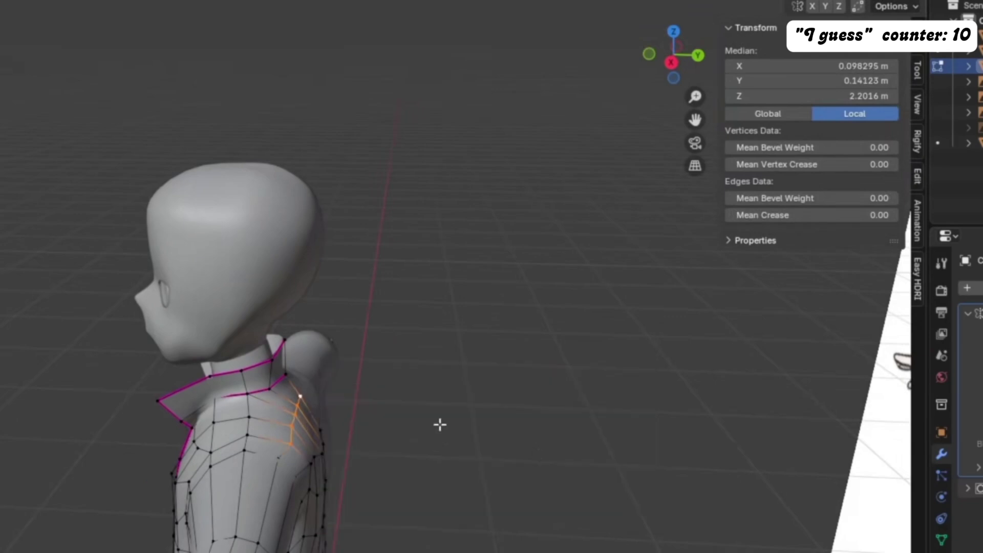
Select the vertex row across the upper back from the shoulder to the centre line and even it out
middle_drag(439, 424, 381, 368)
click(288, 445)
ctrl+click(338, 452)
right_click(532, 370)
mouse_move(533, 370)
click(597, 460)
middle_drag(597, 459, 301, 462)
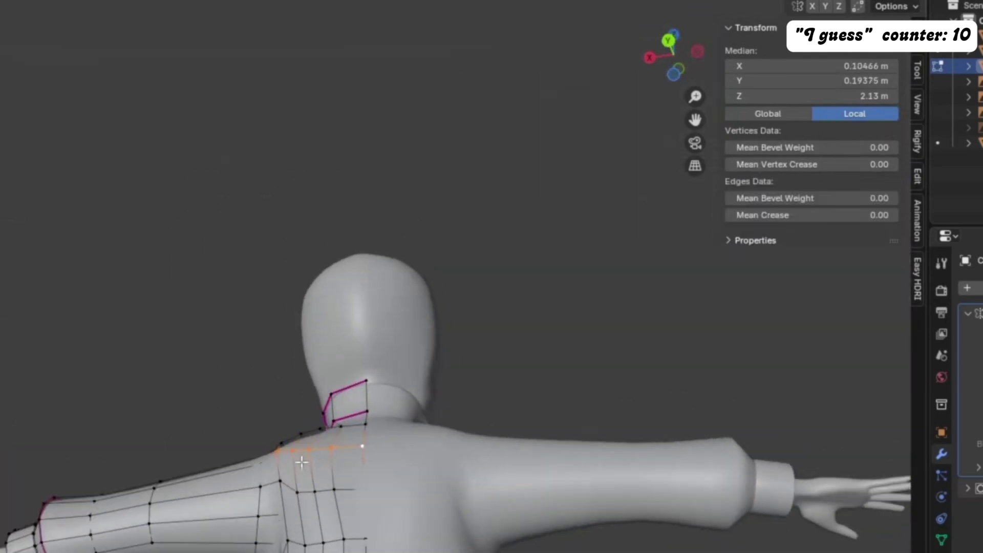
Try giving the jacket thickness with a Solidify modifier
middle_drag(302, 545, 162, 487)
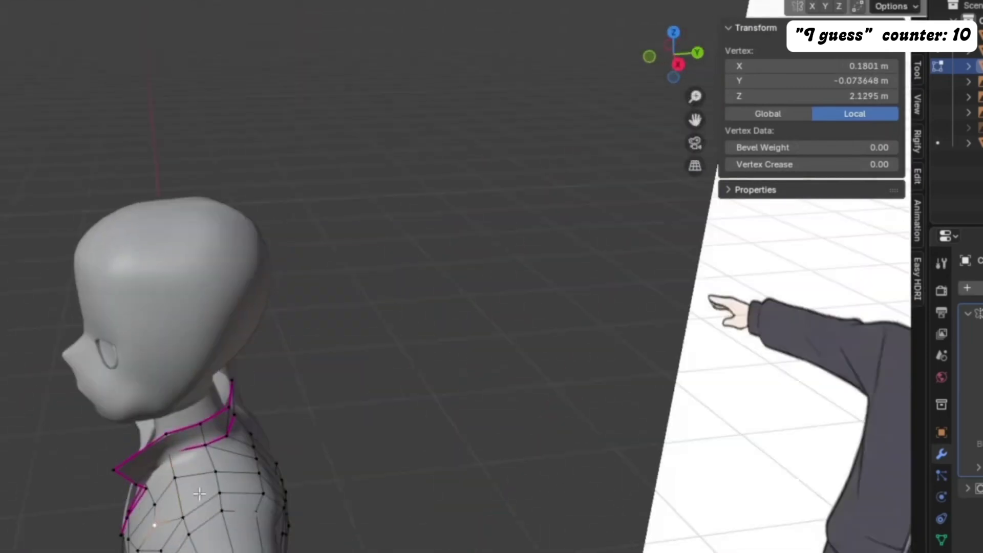
middle_drag(218, 469, 432, 545)
text(sol)
key(Return)
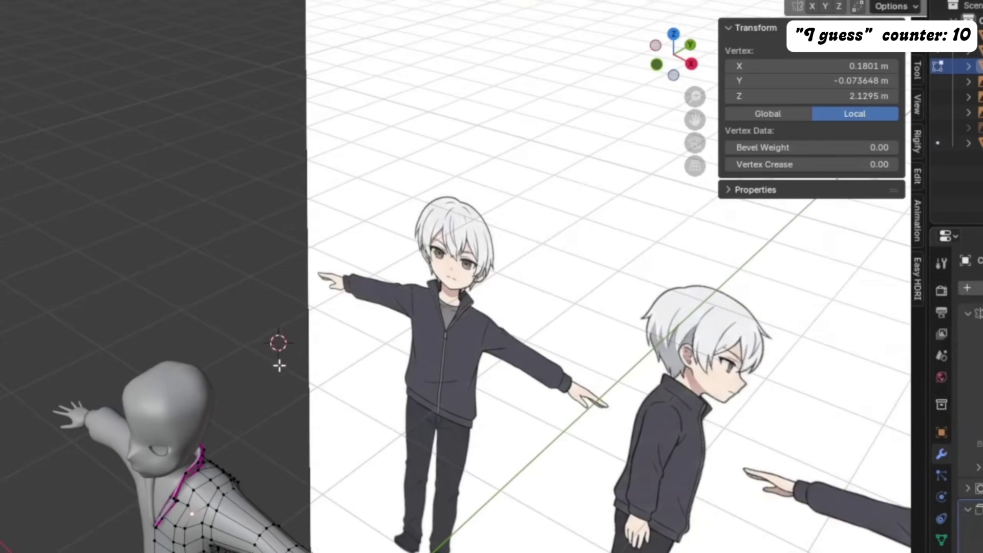
Move a vertex on the collar's lapel along the X axis
middle_drag(279, 365, 498, 202)
scroll(328, 246, up, 5)
scroll(404, 293, up, 4)
click(403, 286)
key(g)
key(x)
click(418, 276)
Move the lower lapel vertex along the X axis towards the V opening in the front view
scroll(415, 273, down, 5)
key(KP_1)
click(354, 537)
key(g)
key(x)
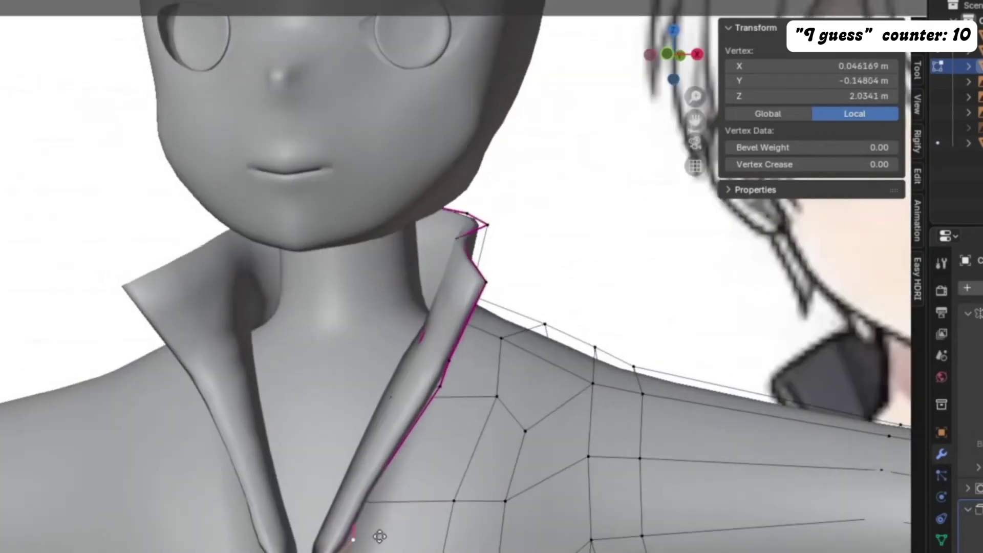
click(368, 536)
middle_drag(368, 537, 280, 552)
scroll(280, 549, up, 3)
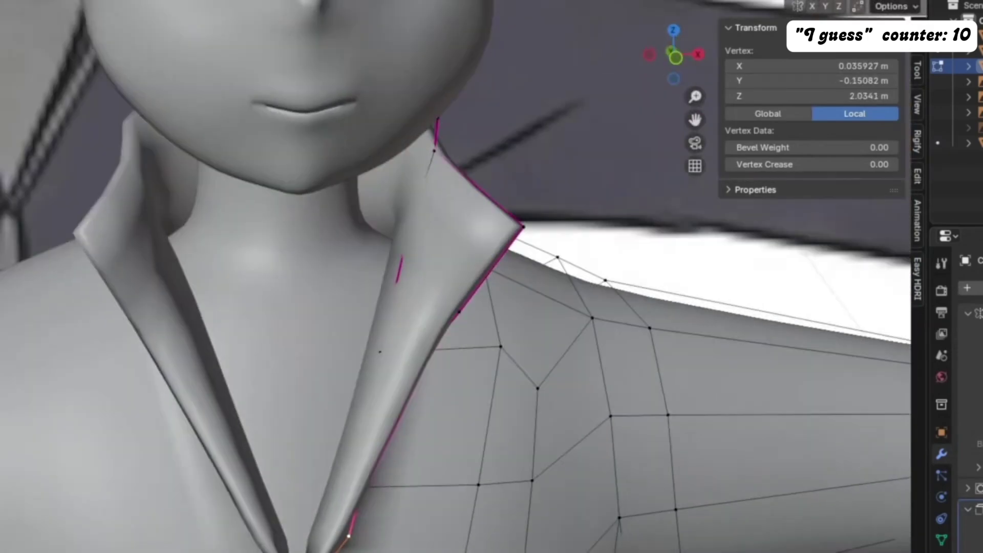
scroll(333, 445, down, 3)
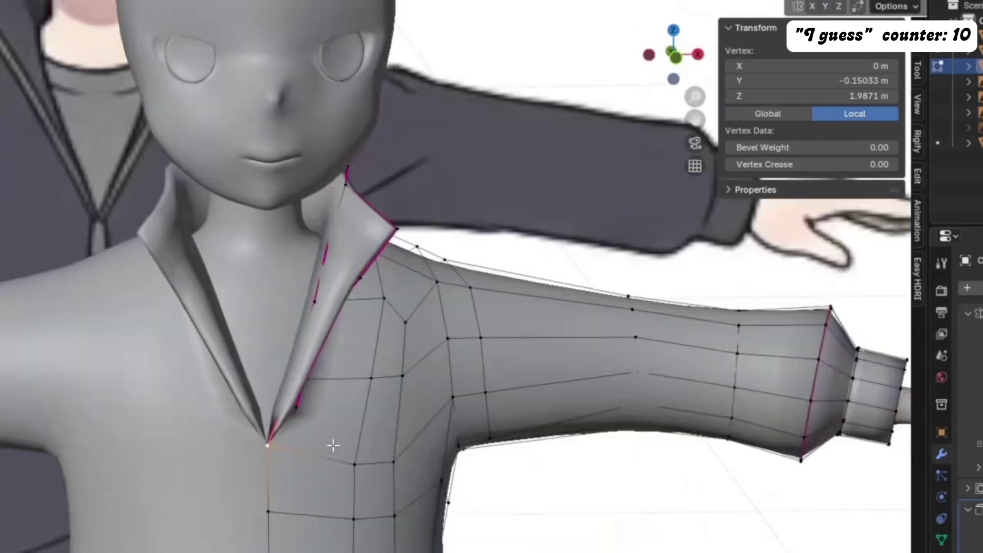
shift+middle_drag(333, 445, 156, 199)
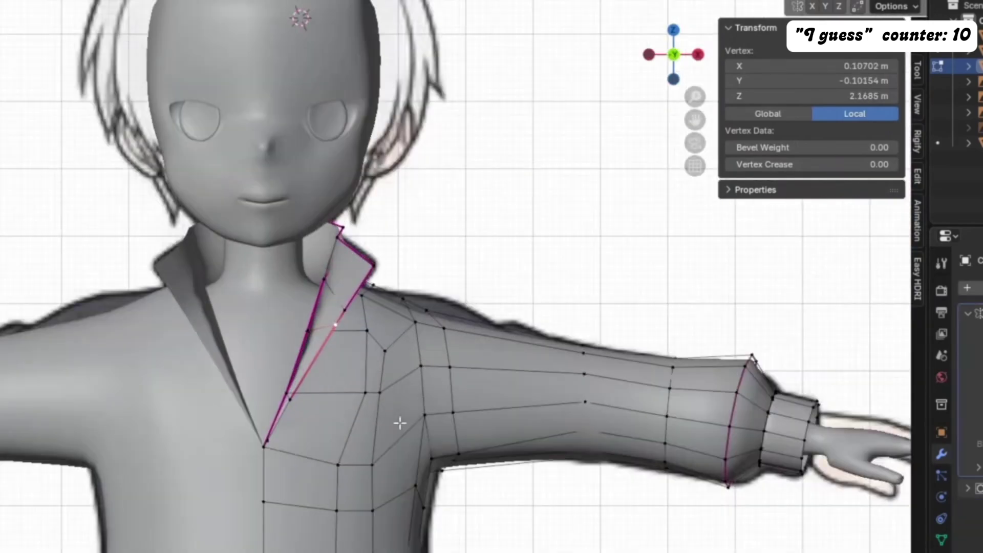
Try adding a lengthwise loop cut through the collar flap and lapel, and undo it after checking the shape
middle_drag(302, 333, 346, 353)
key(ctrl+r)
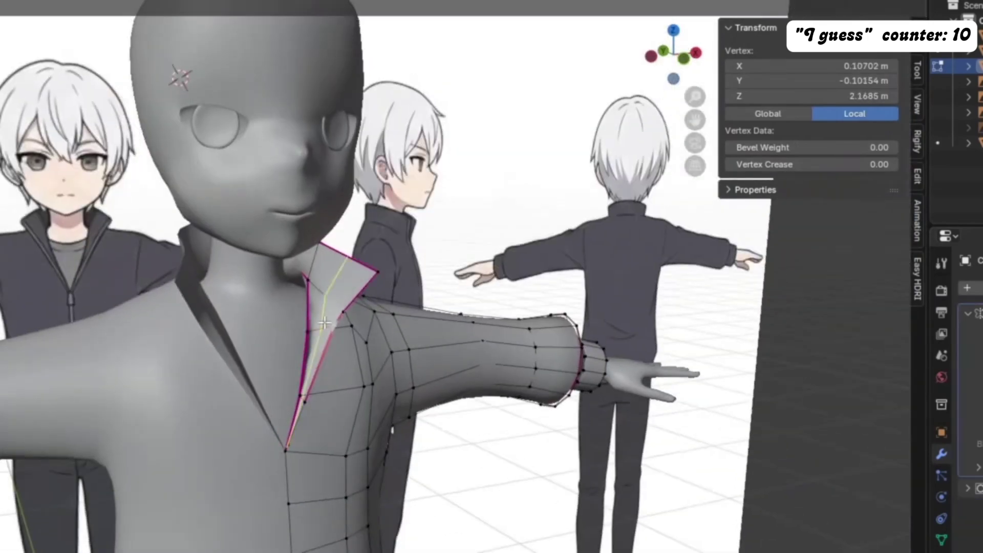
click(315, 324)
middle_drag(313, 434, 340, 444)
scroll(456, 472, down, 4)
middle_drag(456, 472, 338, 477)
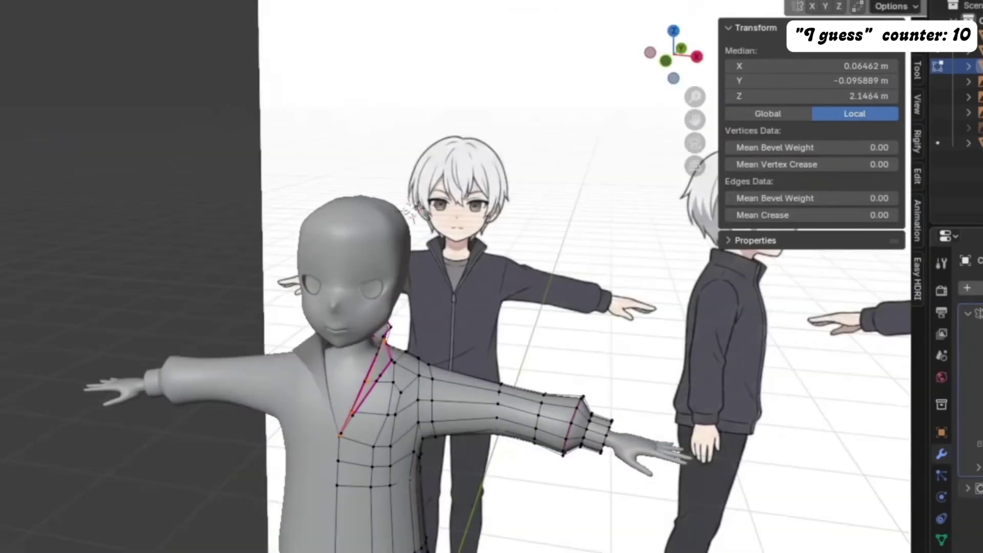
scroll(328, 438, up, 7)
middle_drag(323, 441, 318, 372)
middle_drag(272, 501, 357, 450)
key(alt+z)
middle_drag(327, 516, 324, 540)
key(alt+z)
key(ctrl+z)
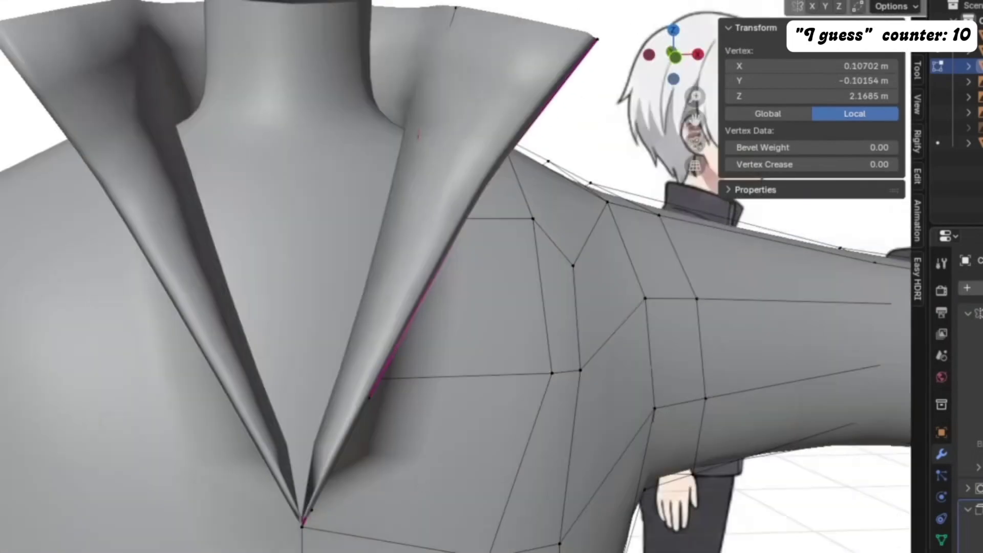
Try a Subdivision Surface modifier followed by a Solidify modifier on the jacket, and undo the last addition
middle_drag(417, 418, 346, 519)
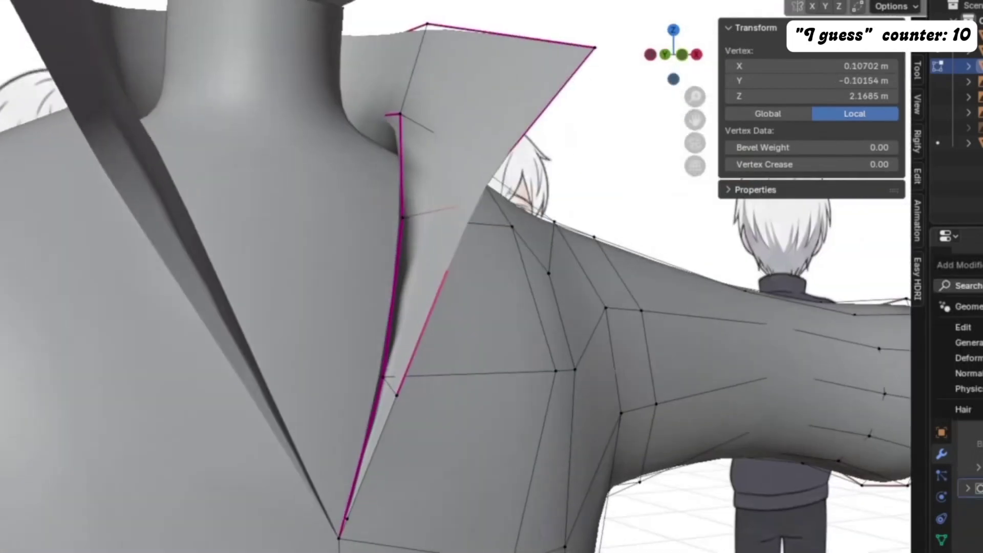
text(su)
key(Return)
click(970, 288)
text(so)
key(Return)
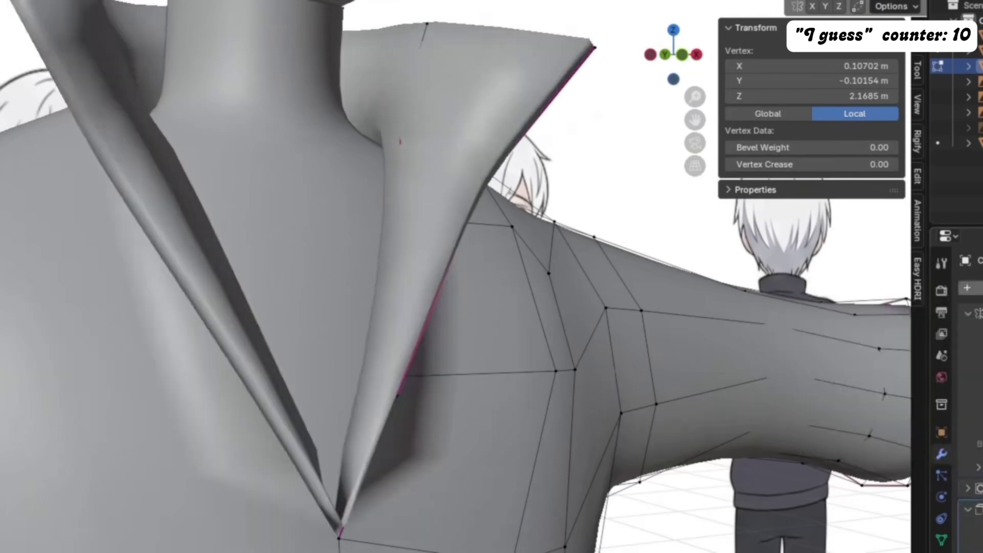
middle_drag(553, 332, 416, 453)
key(ctrl+z)
Select the jacket's front edge below the V opening and extrude it sideways to the centre line
middle_drag(521, 468, 477, 461)
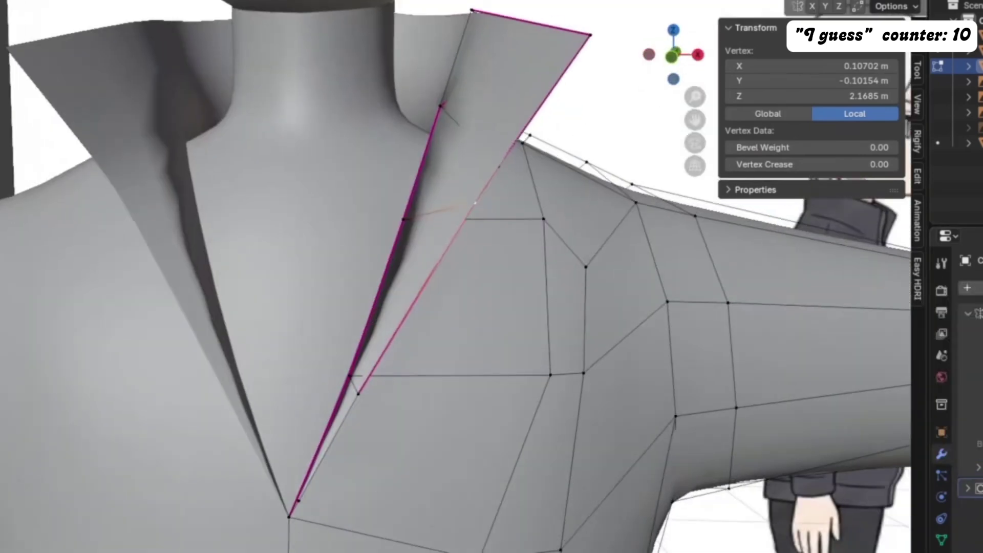
click(287, 521)
scroll(288, 521, up, 2)
shift+middle_drag(349, 550, 338, 434)
scroll(338, 434, down, 8)
ctrl+click(338, 548)
scroll(340, 498, up, 7)
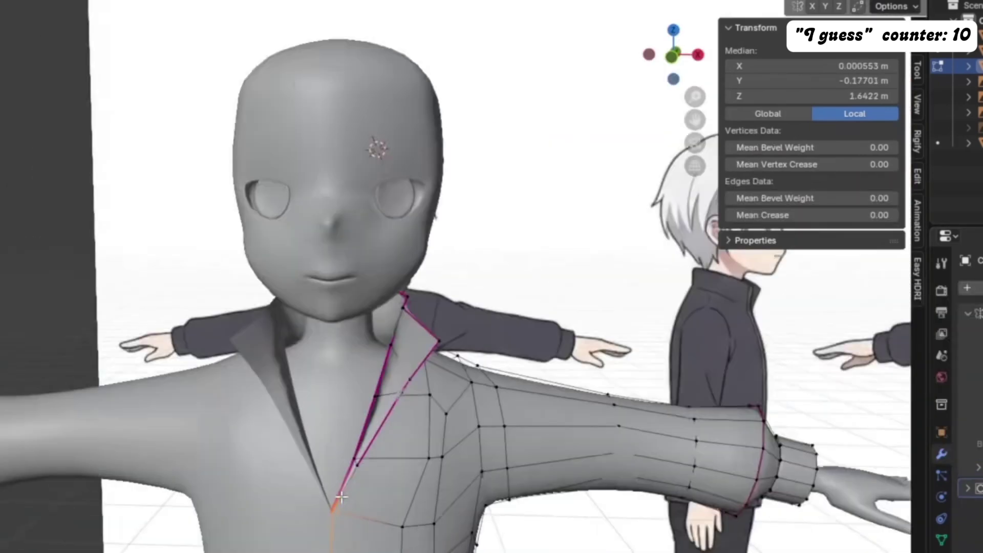
shift+click(322, 550)
scroll(169, 549, down, 5)
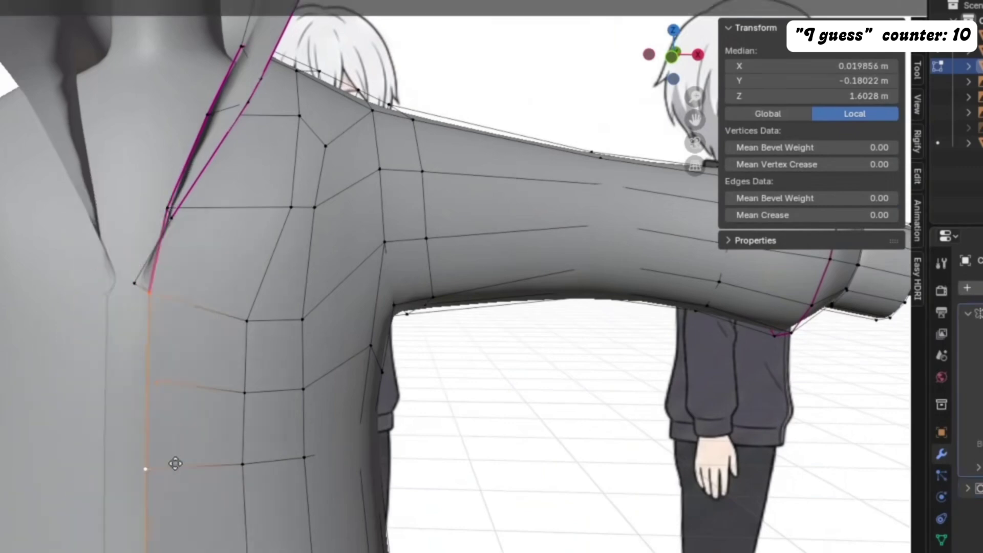
key(g)
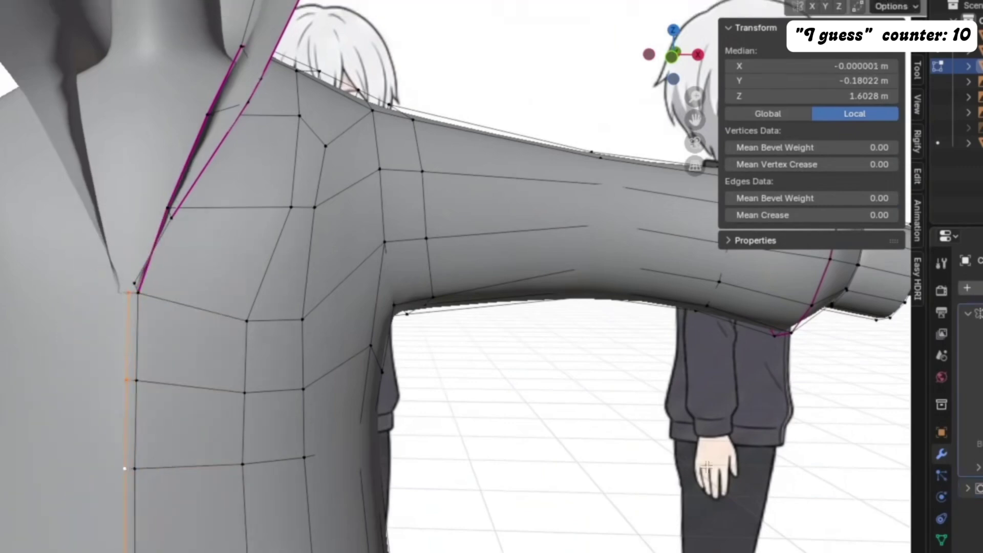
click(199, 533)
Delete the creased edge at the lapel's base and connect the lapel's lower vertex to the centre-line vertex
scroll(232, 274, up, 5)
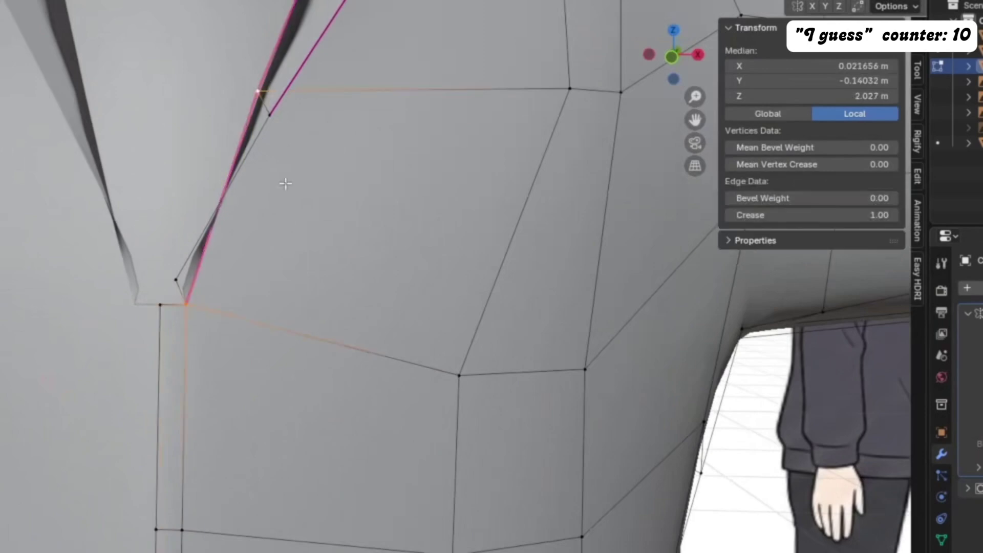
key(x)
click(307, 321)
click(233, 342)
middle_drag(232, 342, 262, 370)
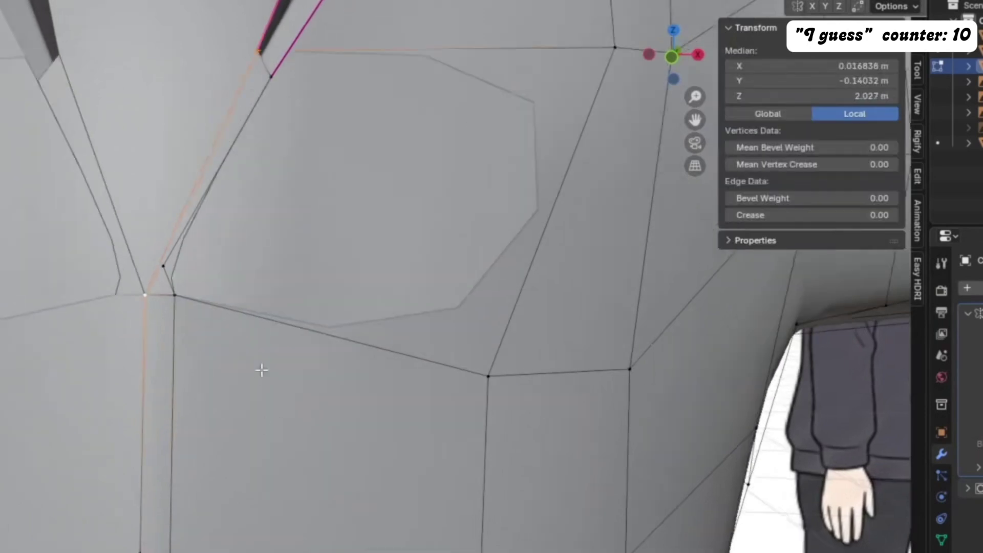
Move the vertex beside the V's lowest point along X towards the centre and reposition the vertex above it
scroll(307, 349, down, 6)
mouse_move(527, 266)
middle_down()
mouse_move(446, 291)
mouse_move(516, 290)
mouse_move(537, 264)
middle_up()
scroll(274, 303, up, 5)
click(292, 392)
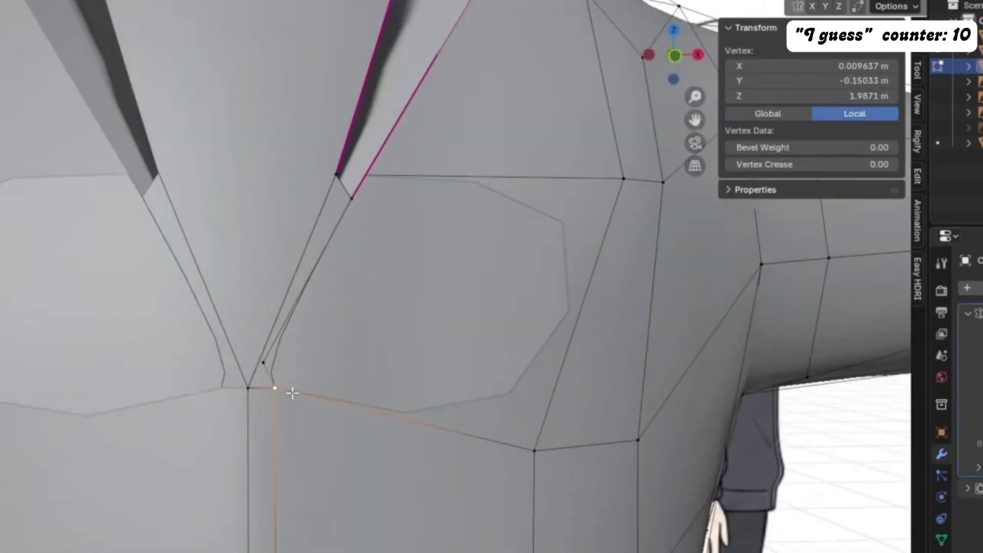
key(g)
key(x)
click(272, 372)
click(325, 351)
middle_drag(324, 352, 455, 395)
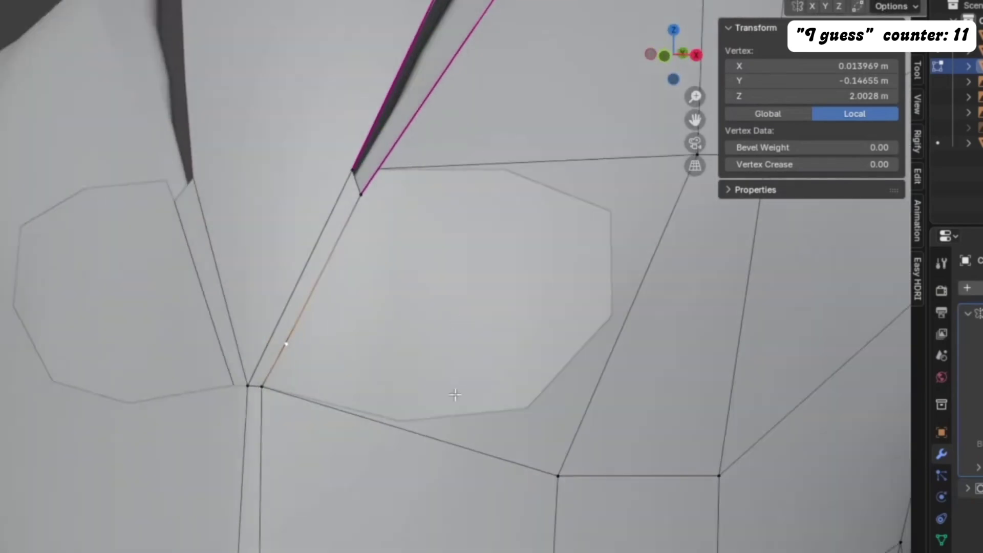
Slide a vertex beside the lapel's base along its edge
alt+click(491, 162)
scroll(386, 395, down, 6)
middle_drag(386, 395, 507, 311)
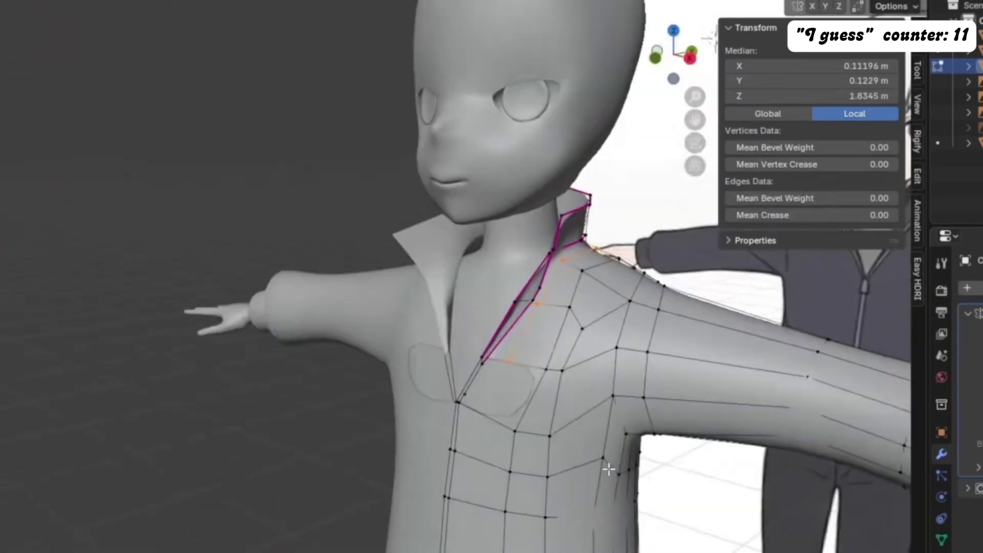
scroll(506, 311, up, 5)
click(507, 312)
key(g)
key(g)
click(518, 362)
middle_drag(463, 359, 476, 302)
Select the vertices around the gap below the lapel and fill the missing front panel down to the V's point
shift+click(412, 421)
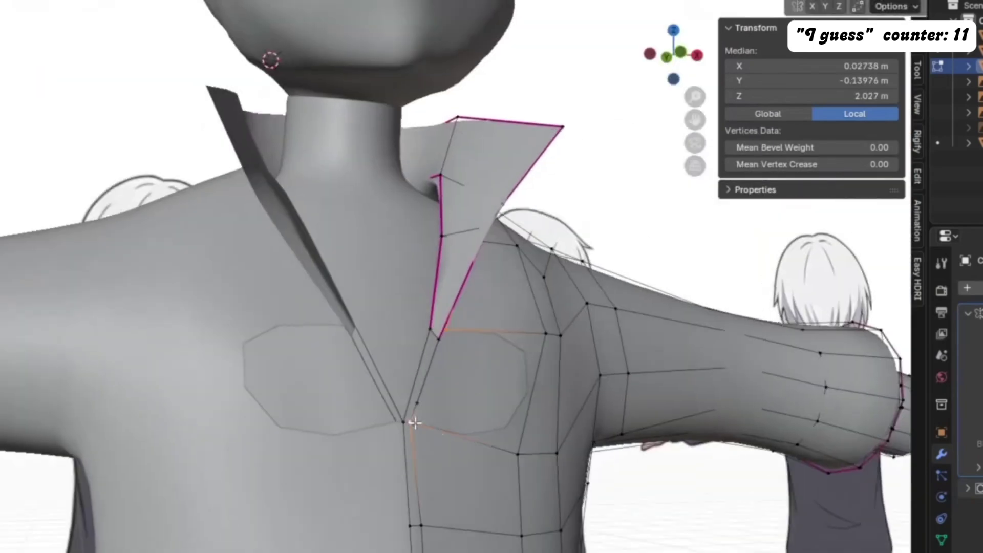
ctrl+click(428, 327)
mouse_move(428, 327)
middle_down()
mouse_move(478, 383)
mouse_move(425, 341)
middle_up()
shift+click(443, 339)
shift+click(408, 401)
middle_drag(456, 406, 507, 453)
shift+click(403, 424)
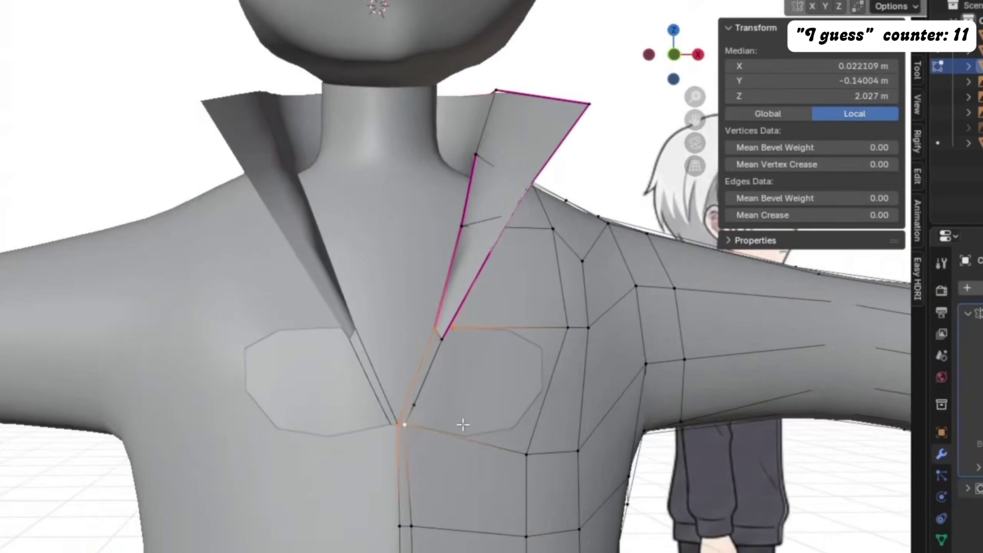
middle_drag(463, 424, 482, 388)
click(520, 338)
middle_drag(519, 338, 418, 416)
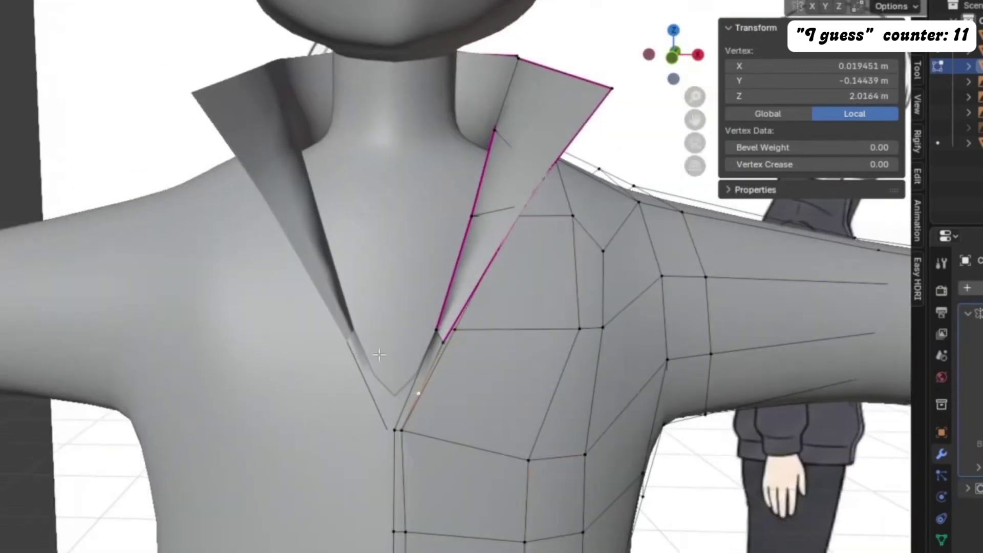
Try deleting and refilling the narrow strip between the lapel's base and the centre line, and undo it
scroll(404, 383, up, 5)
key(x)
click(445, 478)
key(ctrl+z)
key(ctrl+z)
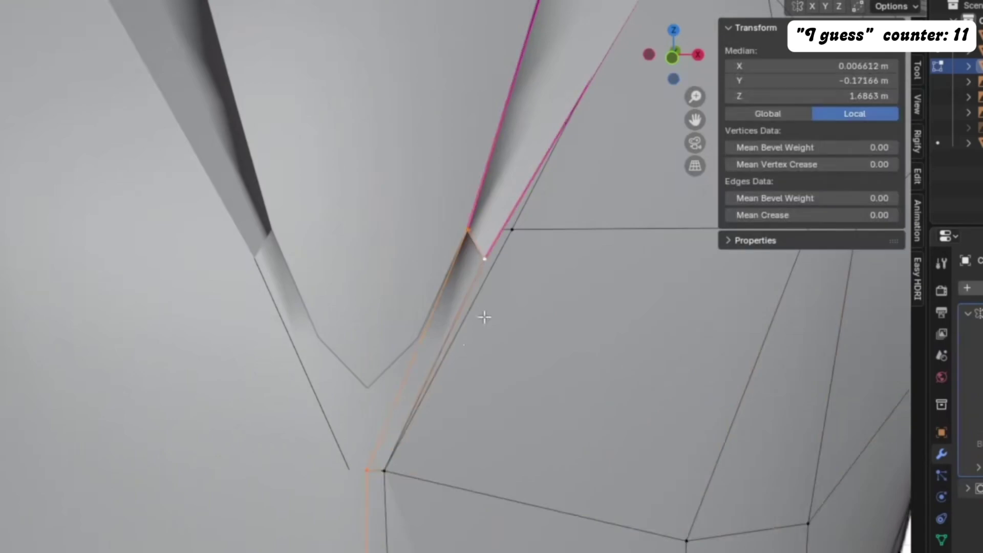
shift+click(364, 479)
key(f)
key(ctrl+z)
Delete the faulty geometry under the lapel and fill a new face between the lapel's lower tip and the front edge
middle_drag(591, 533, 429, 452)
key(x)
click(476, 251)
click(410, 462)
right_click(421, 478)
shift+click(429, 452)
shift+click(429, 452)
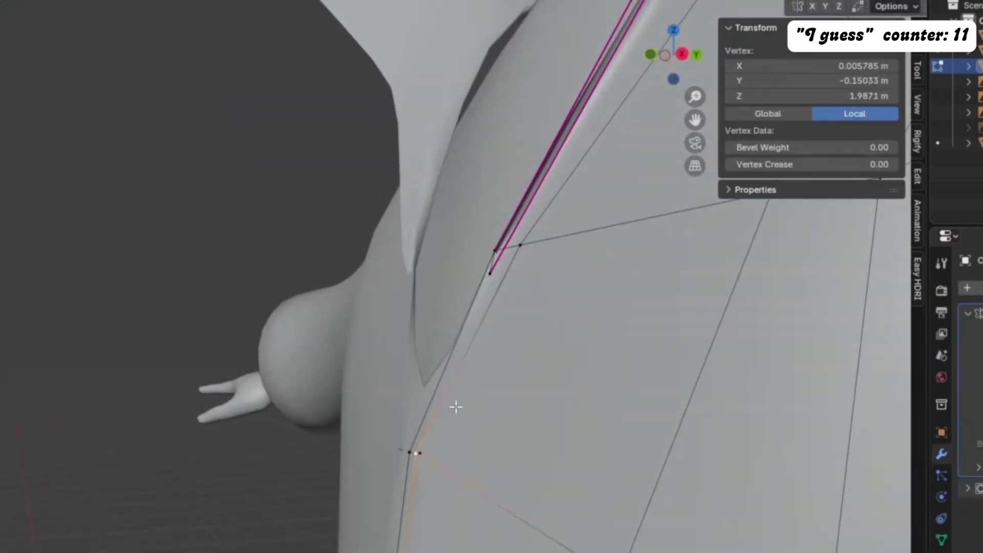
shift+click(491, 273)
middle_drag(492, 272, 406, 461)
key(f)
Fill the remaining gap below the lapel, slide its lower vertex, and crease the edge down to the V's point at 1.00
middle_drag(436, 493, 452, 393)
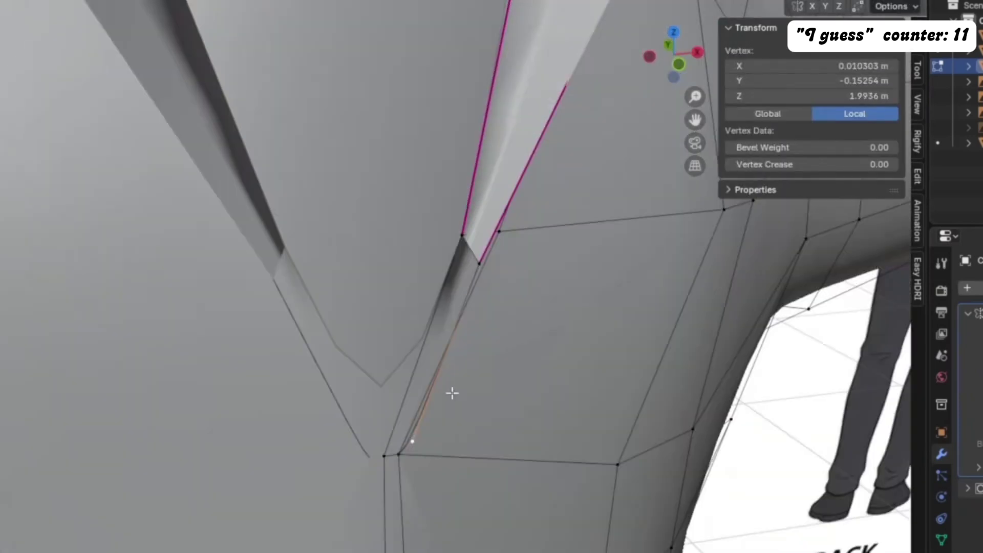
shift+click(488, 279)
key(f)
middle_drag(488, 280, 395, 407)
click(423, 441)
key(g)
key(g)
click(444, 429)
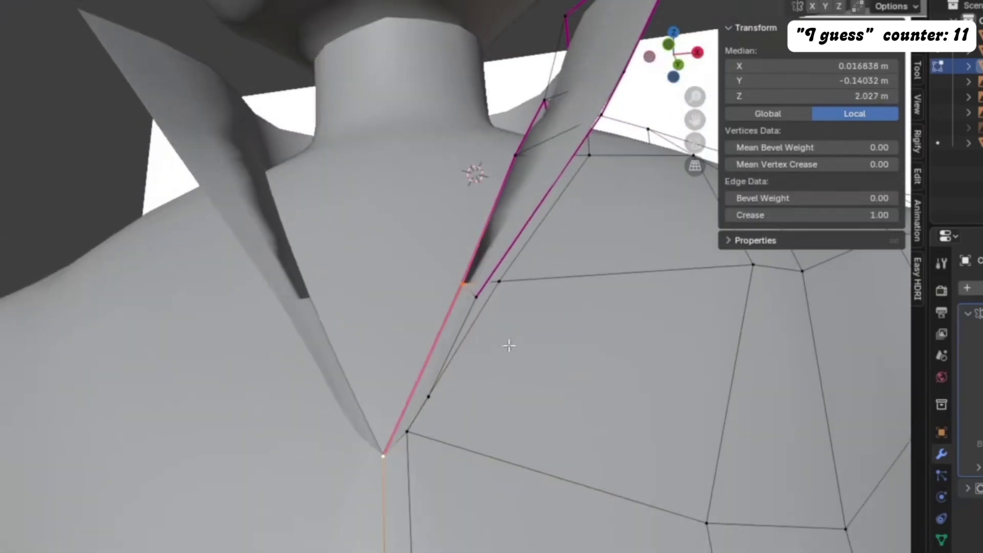
middle_drag(509, 346, 437, 428)
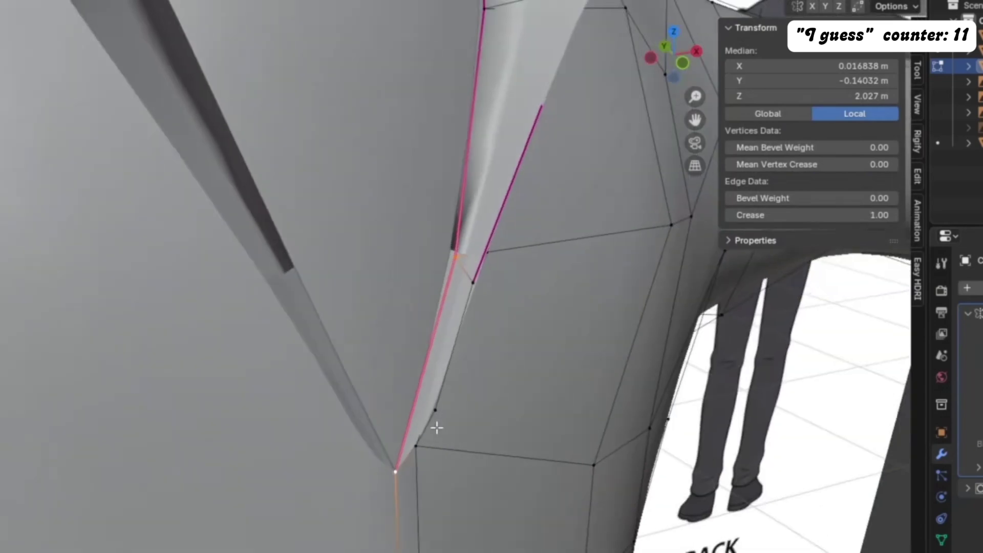
Check the V opening in Object Mode, return to Edit Mode and add a Solidify modifier to the jacket
middle_drag(446, 474, 400, 495)
key(ctrl+Tab)
key(ctrl+Tab)
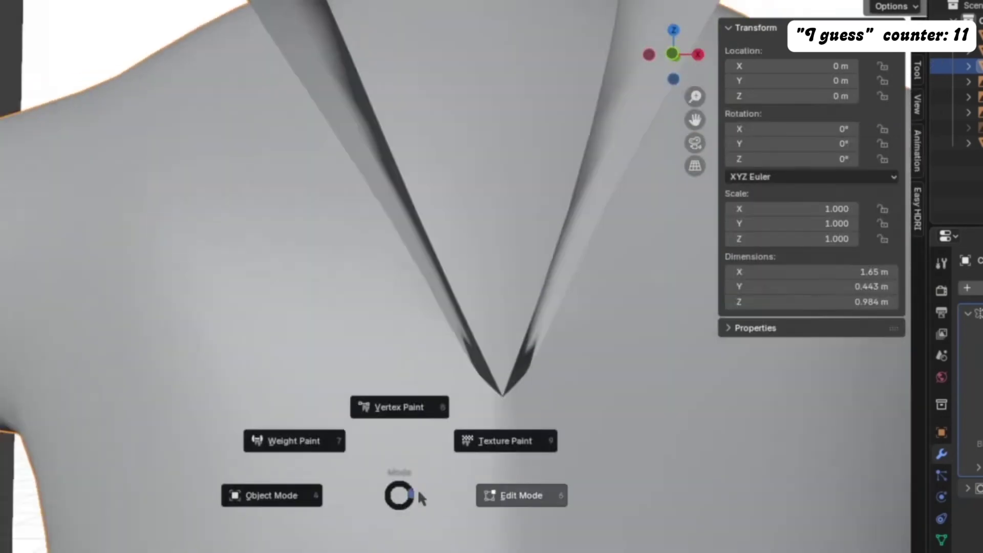
scroll(417, 496, down, 5)
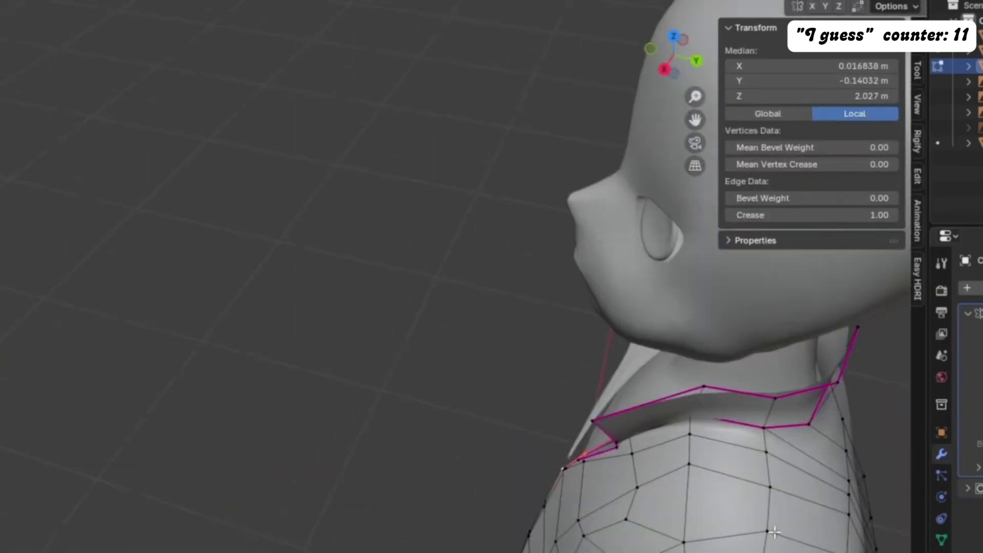
text(so)
key(Escape)
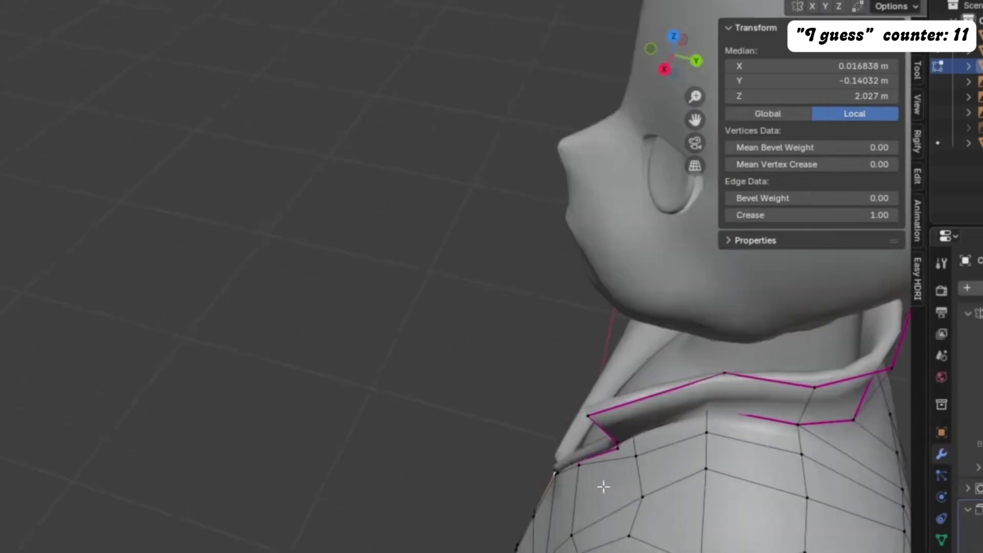
Examine the thickened collar, lapels and V opening from the front, side and close up
mouse_move(605, 487)
middle_down()
mouse_move(751, 415)
mouse_move(744, 369)
mouse_move(738, 374)
middle_up()
scroll(745, 368, up, 3)
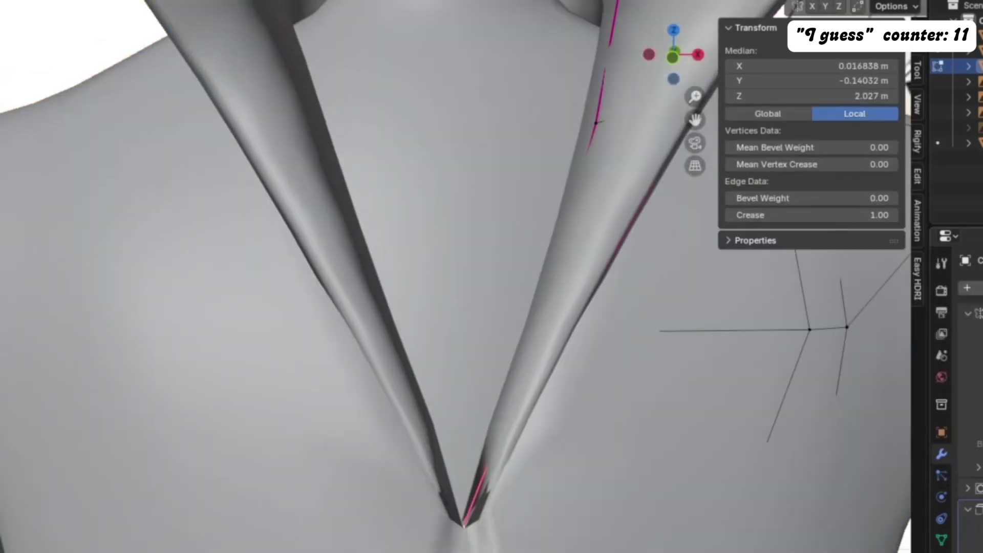
scroll(807, 329, down, 10)
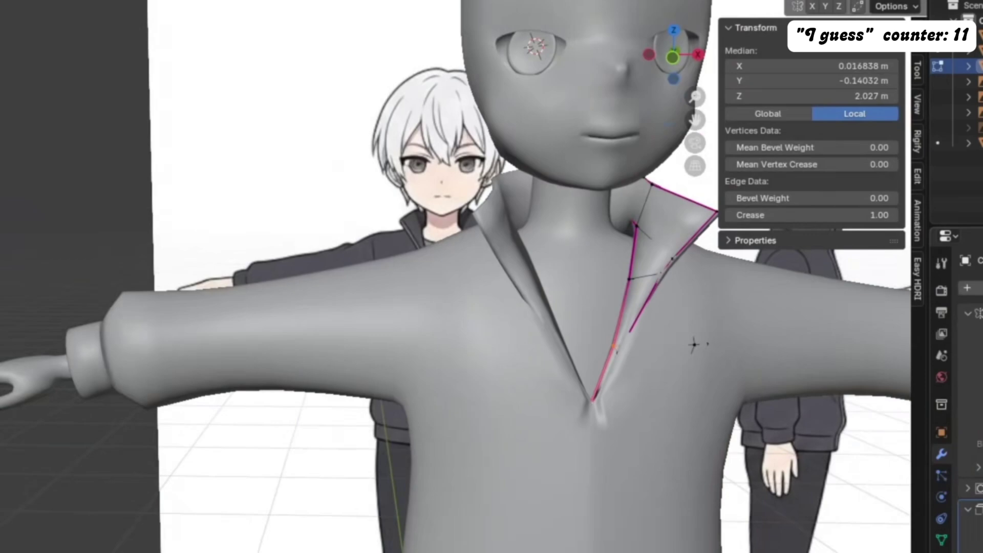
scroll(432, 461, up, 8)
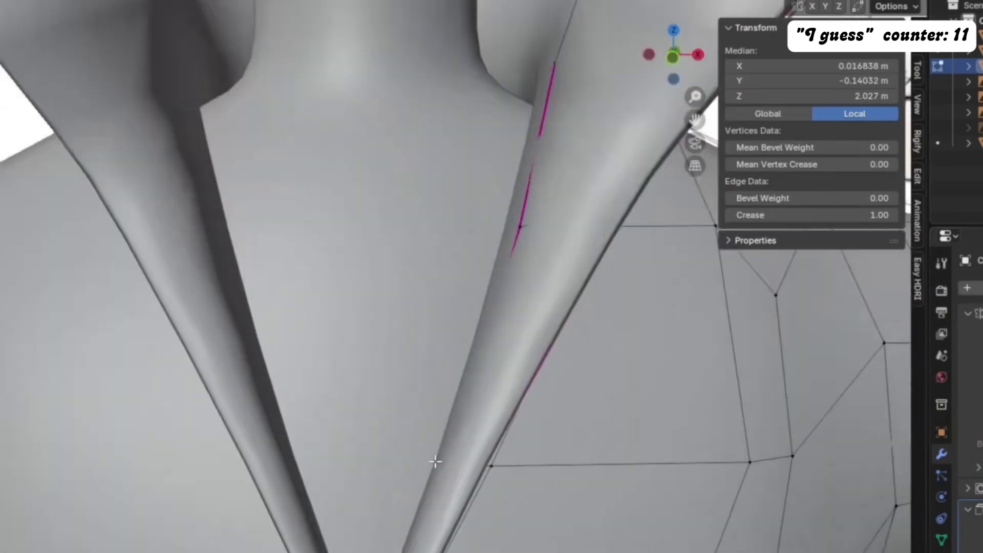
middle_drag(432, 461, 348, 517)
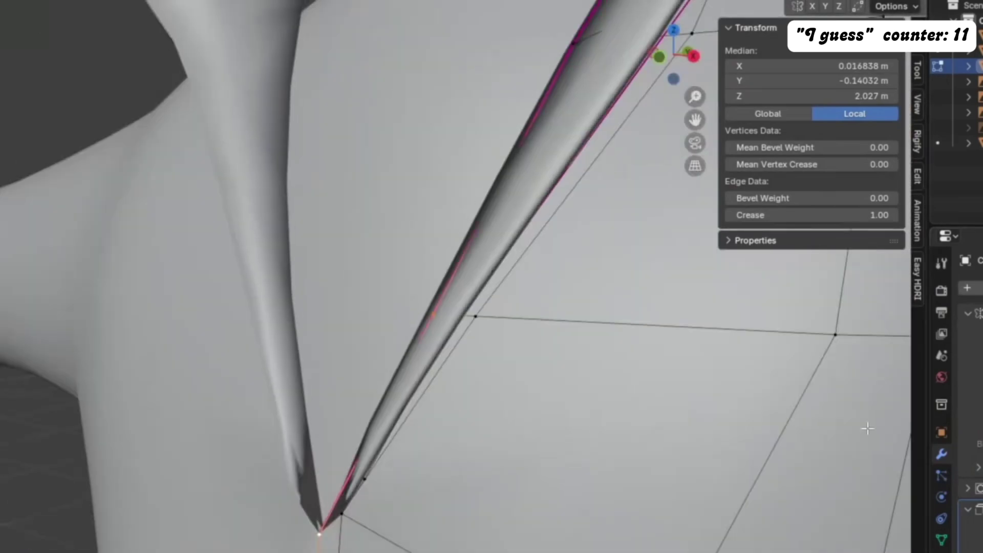
scroll(640, 368, down, 6)
middle_drag(507, 215, 518, 498)
scroll(377, 266, down, 3)
scroll(686, 456, down, 4)
scroll(518, 498, up, 4)
scroll(518, 498, down, 3)
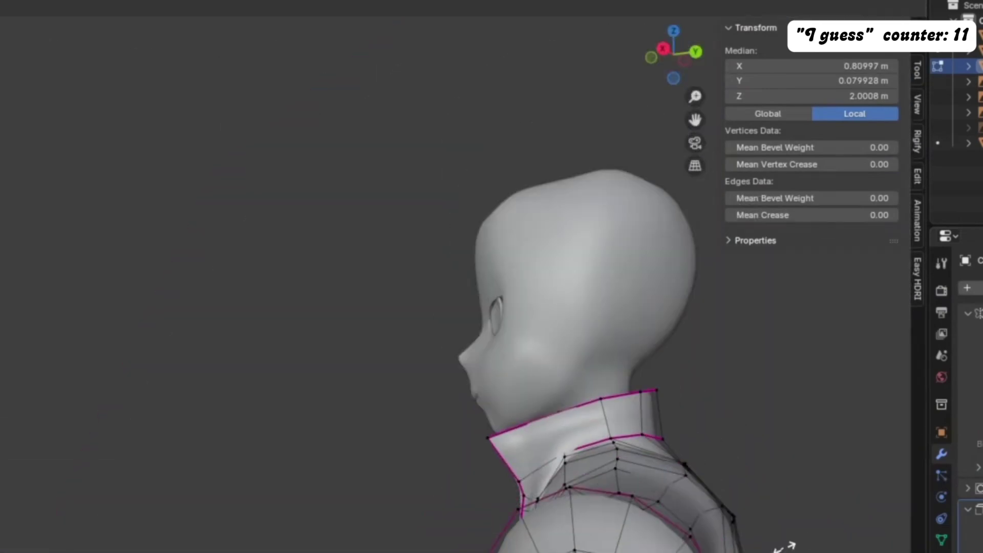
Try moving the edge loop inside the cuff opening deeper into the sleeve in front view, and undo it
key(KP_1)
scroll(455, 474, up, 9)
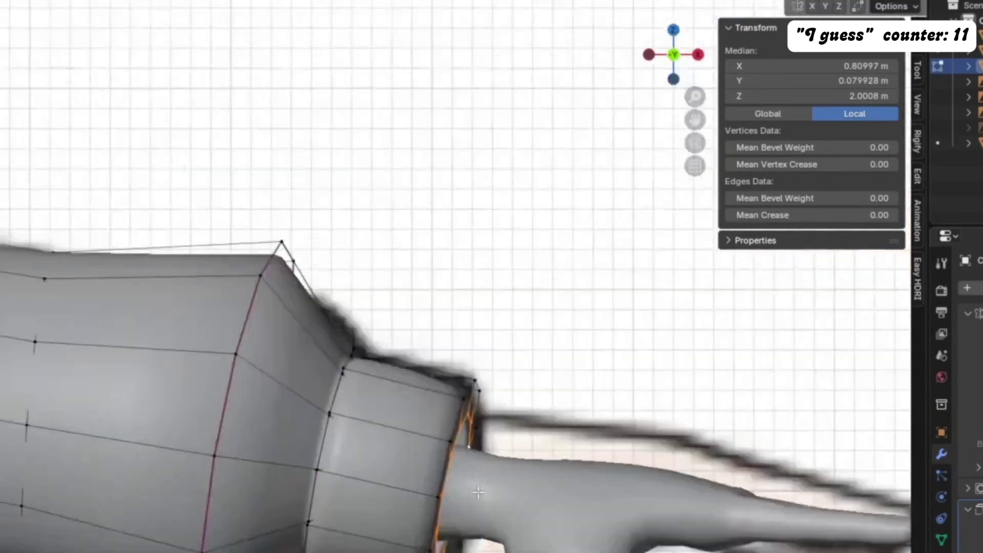
key(s)
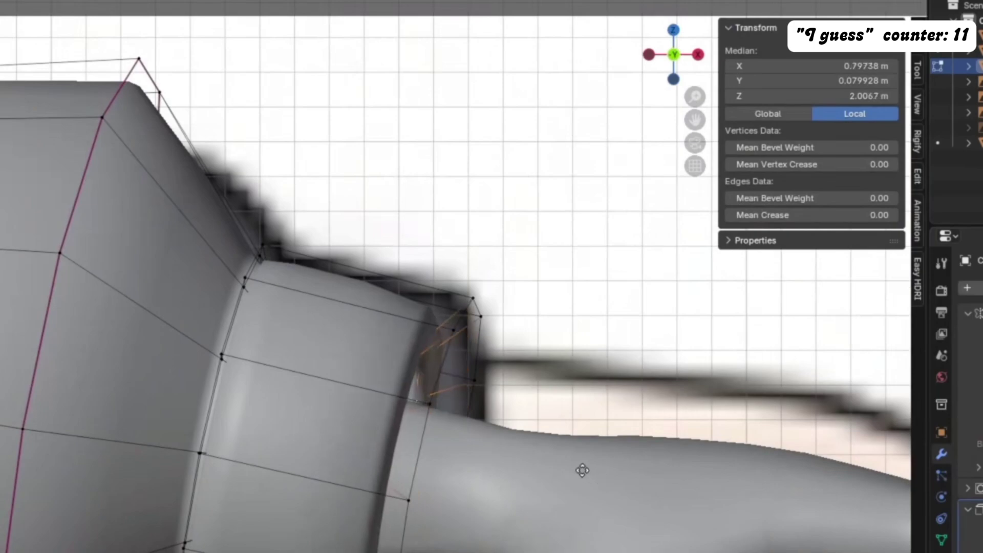
right_click(582, 470)
key(ctrl+z)
key(g)
right_click(440, 361)
key(alt+z)
drag(336, 216, 526, 551)
Select the inner fold loop above the jacket's waistband, move it down and scale it along the Z axis
scroll(476, 409, down, 10)
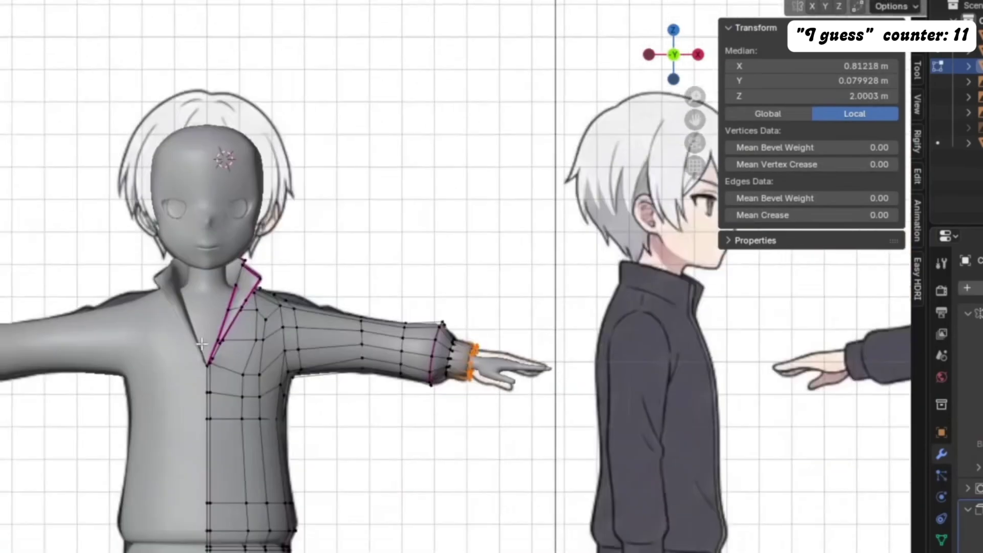
scroll(202, 344, up, 10)
key(z)
key(alt+z)
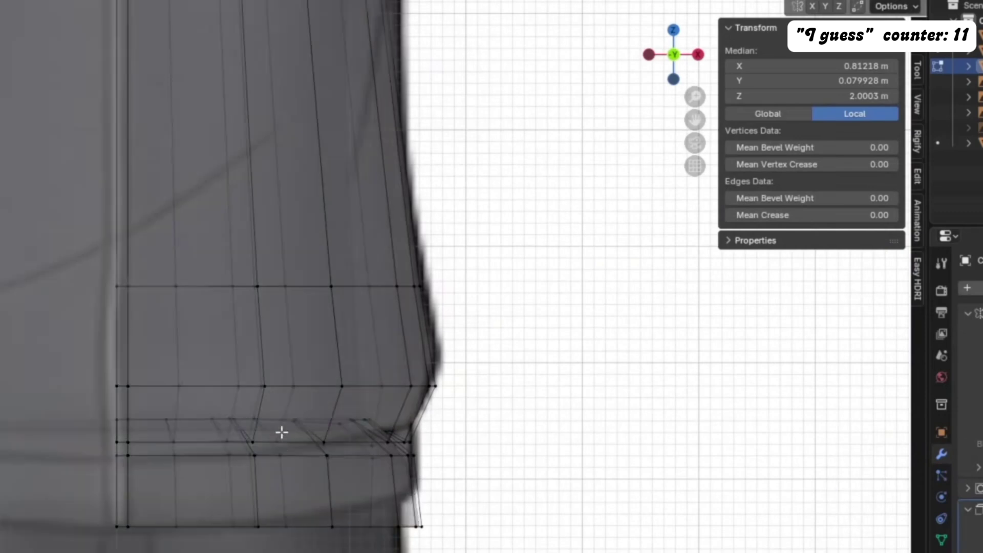
key(g)
key(x)
click(328, 426)
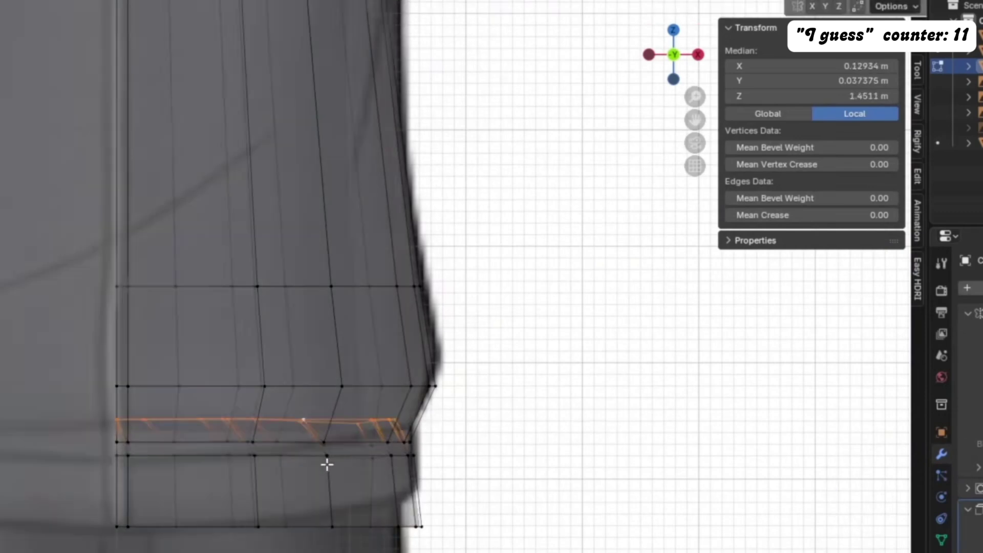
click(377, 451)
key(s)
key(z)
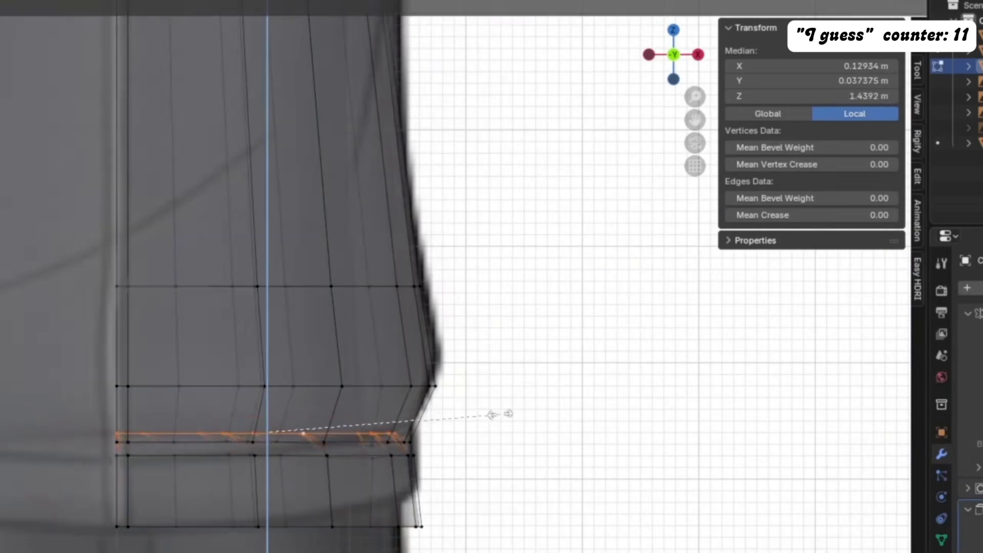
click(502, 413)
key(alt+z)
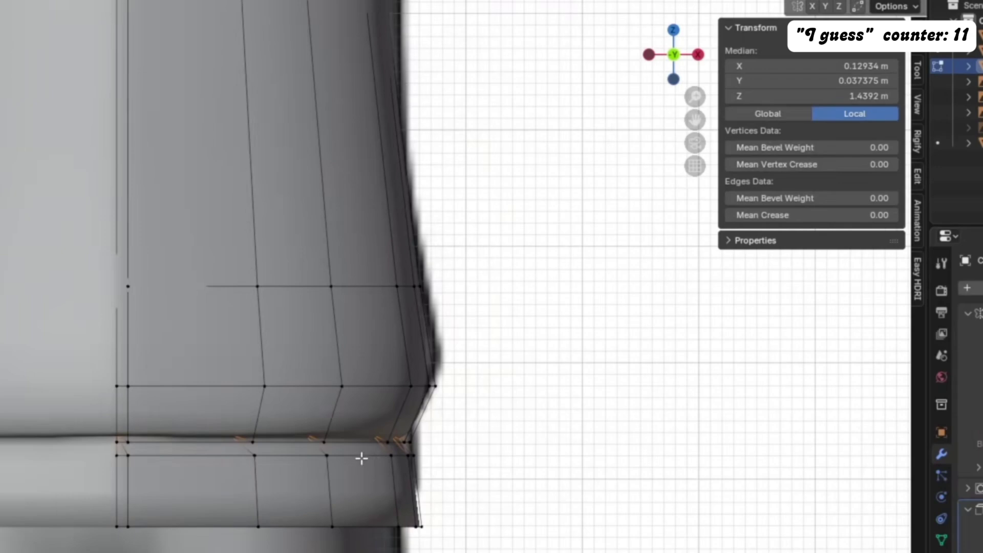
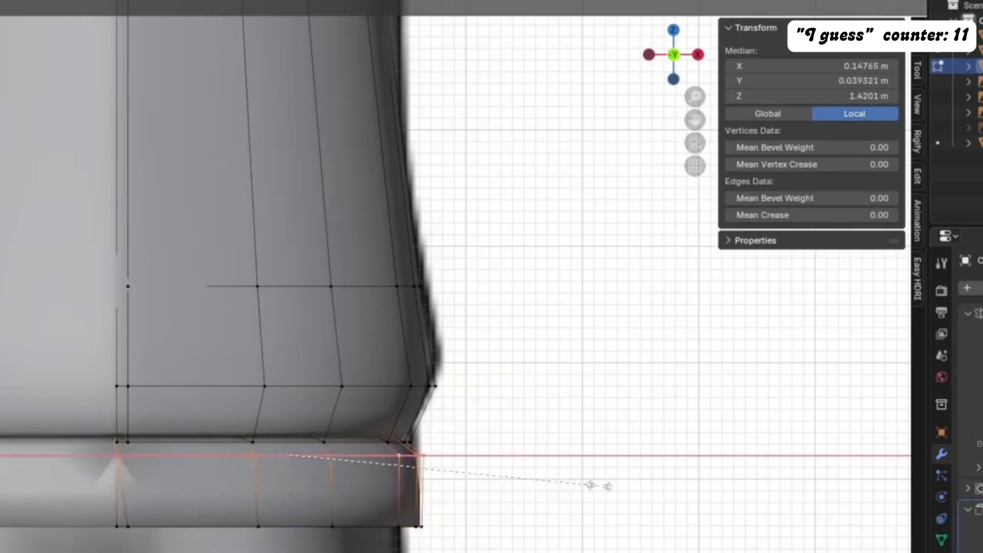
Widen the waistband's upper edge loop and raise it slightly toward the fold under the jacket body
right_click(599, 485)
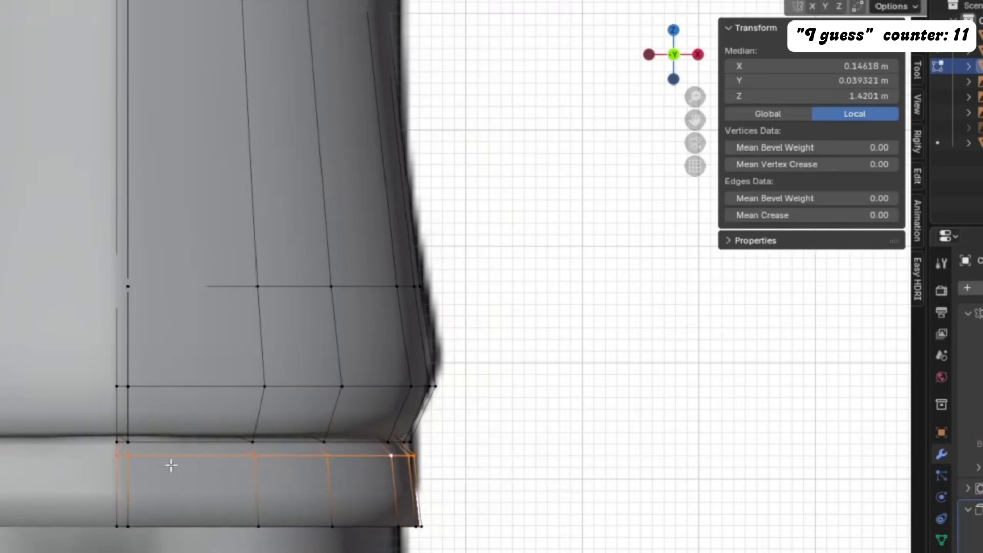
click(447, 477)
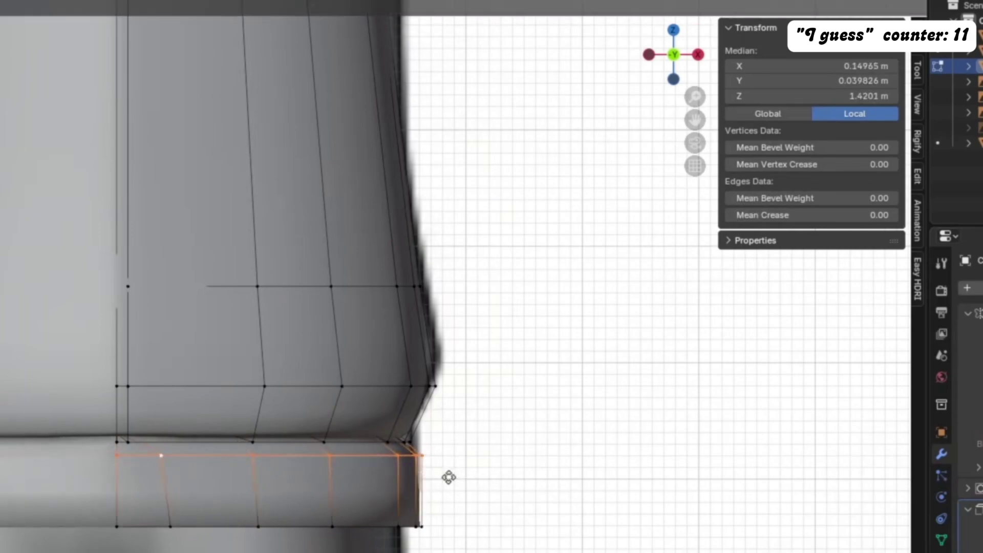
click(393, 494)
Select the waistband's bottom edge loop and narrow it along the X axis to match the front reference
alt+click(240, 527)
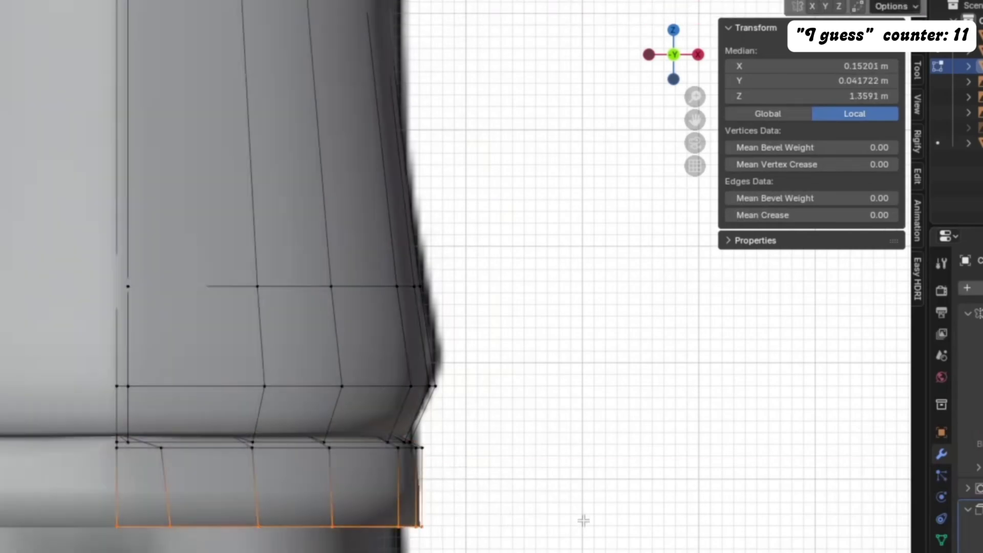
key(s)
key(x)
click(549, 535)
key(s)
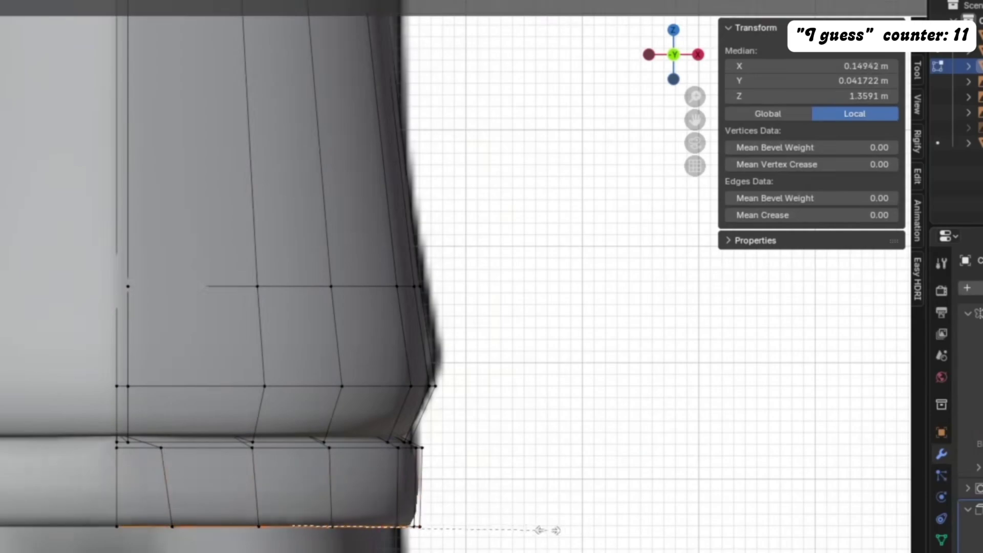
click(546, 530)
Check the waistband from the side and below, undo the last scaling of its bottom loop and scale the loop again
middle_drag(546, 530, 548, 460)
middle_drag(436, 486, 164, 461)
key(KP_3)
key(KP_1)
middle_drag(676, 430, 678, 340)
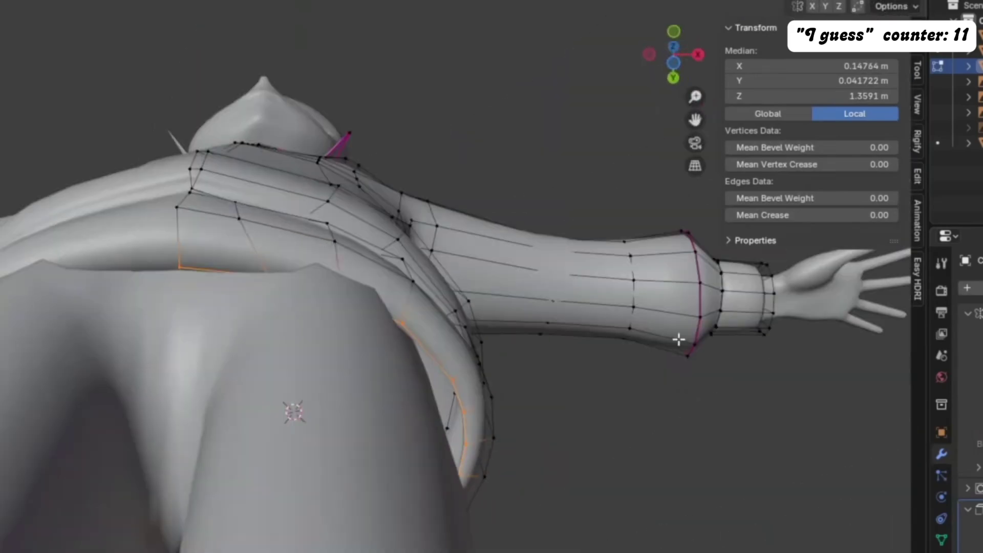
key(ctrl+z)
key(s)
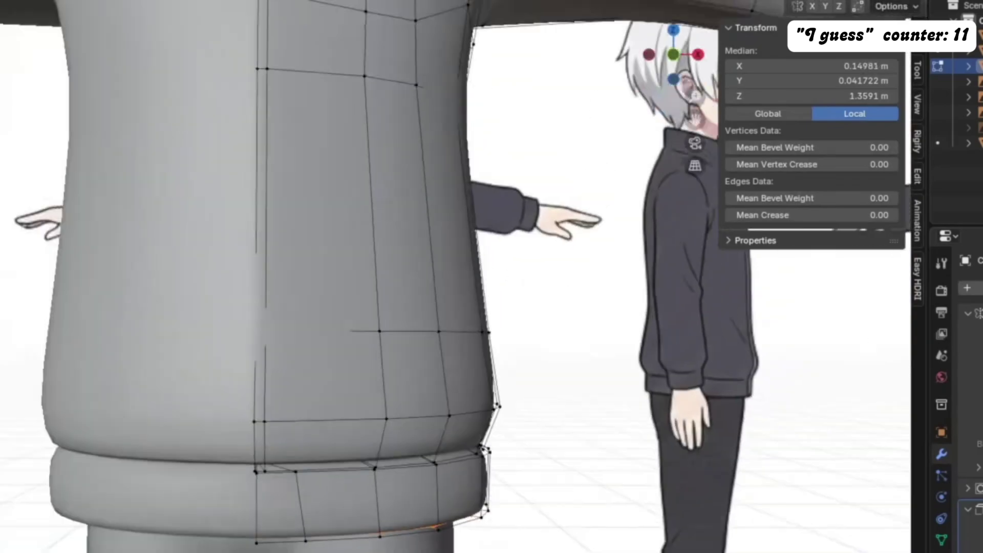
middle_drag(512, 359, 725, 551)
scroll(512, 461, down, 6)
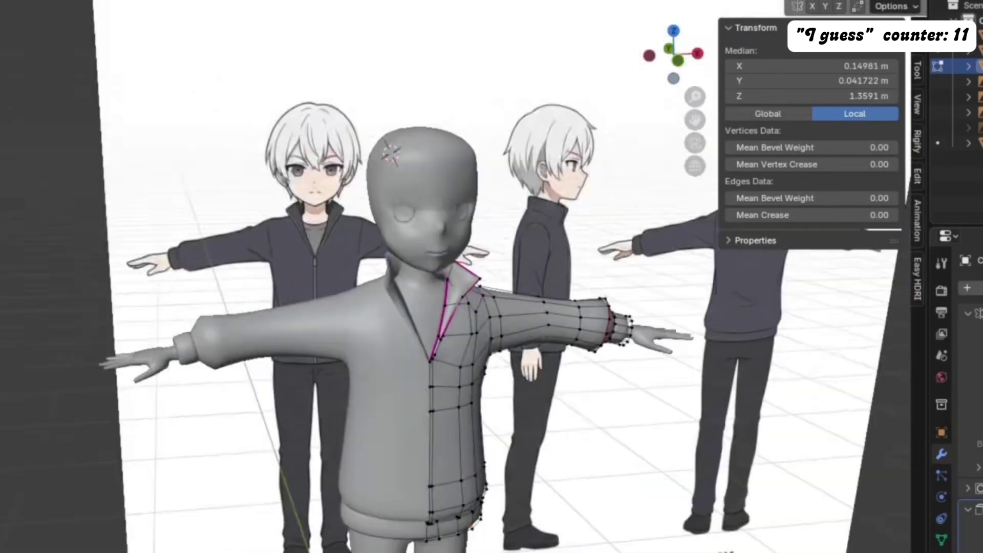
key(KP_1)
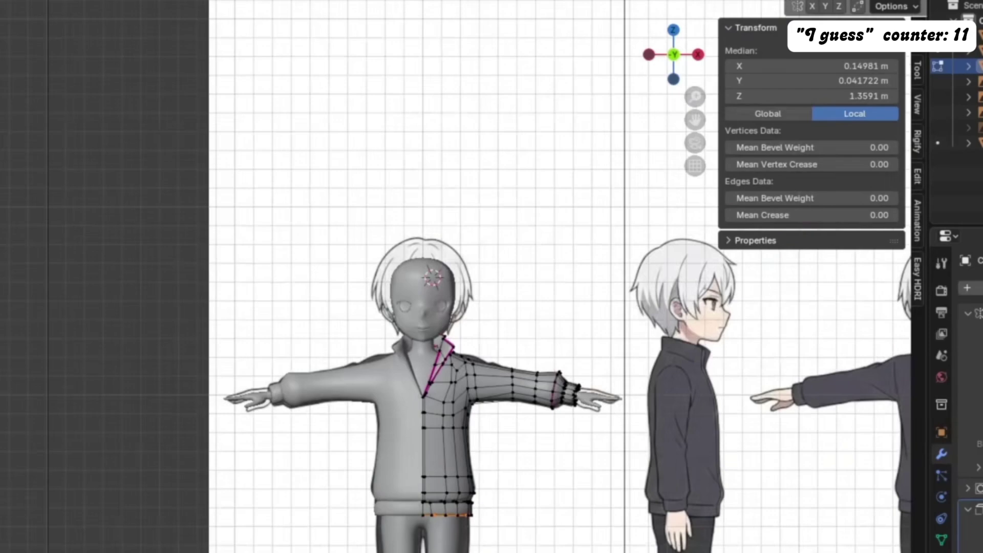
Return to Object Mode and rename the jacket object as shirt
key(Tab)
key(F2)
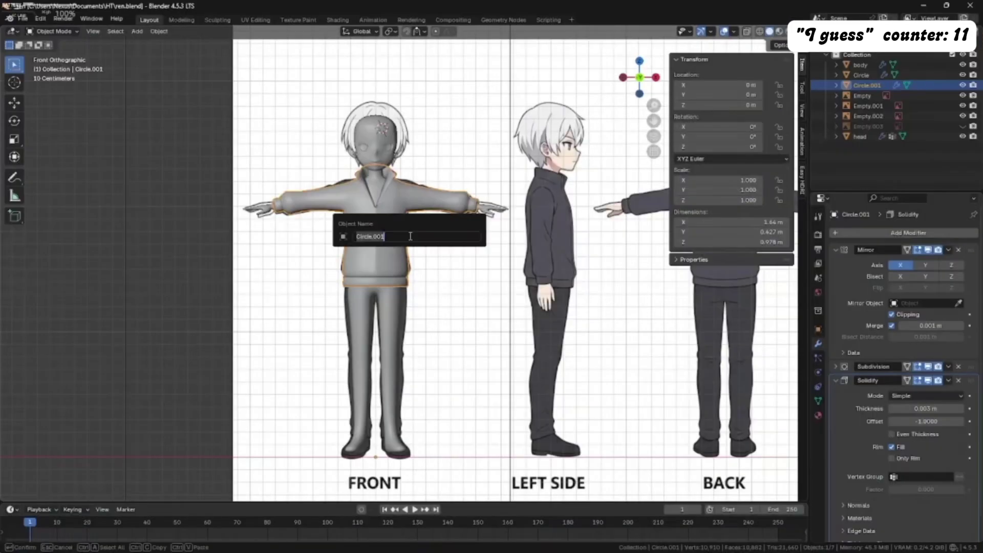
key(Return)
Reorder the jacket's modifiers so that Solidify comes directly after Mirror, before Subdivision
shift+middle_drag(378, 267, 383, 234)
scroll(383, 234, up, 6)
drag(972, 380, 971, 353)
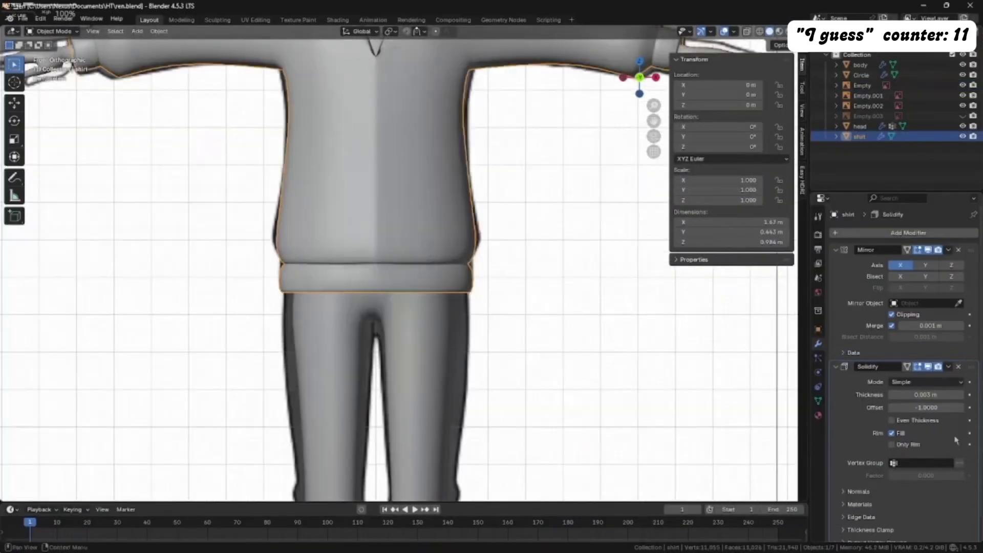
click(836, 367)
Compare the jacket in Object Mode and Edit Mode against the front reference
scroll(591, 270, down, 5)
shift+middle_drag(591, 270, 440, 354)
key(ctrl+Tab)
click(509, 328)
key(ctrl+Tab)
click(588, 352)
middle_drag(578, 353, 517, 313)
scroll(409, 286, up, 5)
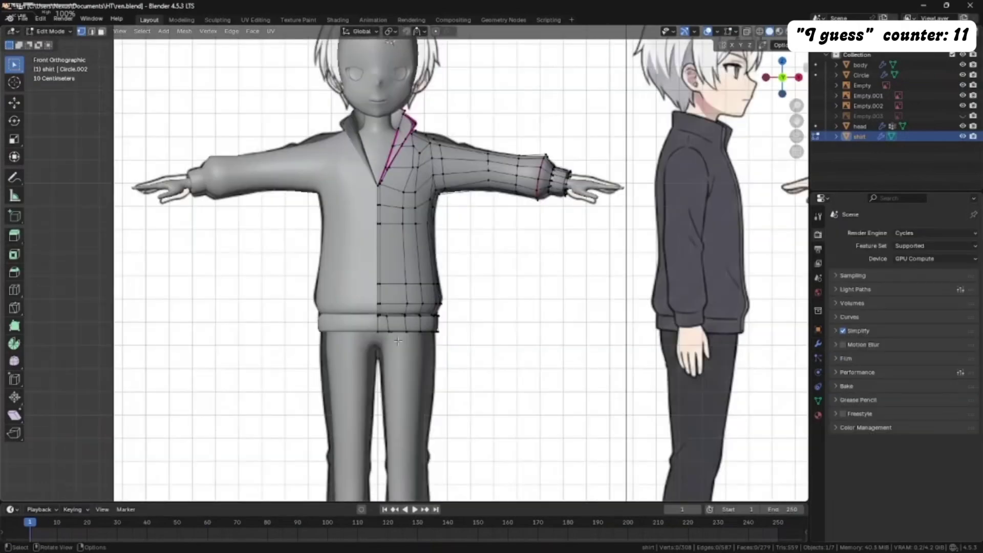
key(Tab)
key(Tab)
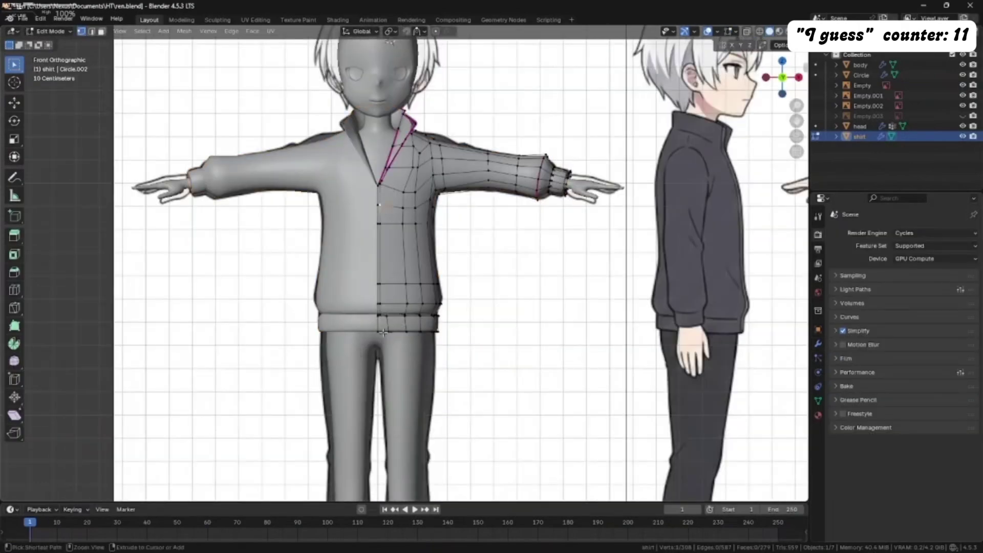
Slide the vertex beside the bottom of the jacket's V opening inward to the point of the V
scroll(383, 331, up, 3)
scroll(392, 316, up, 5)
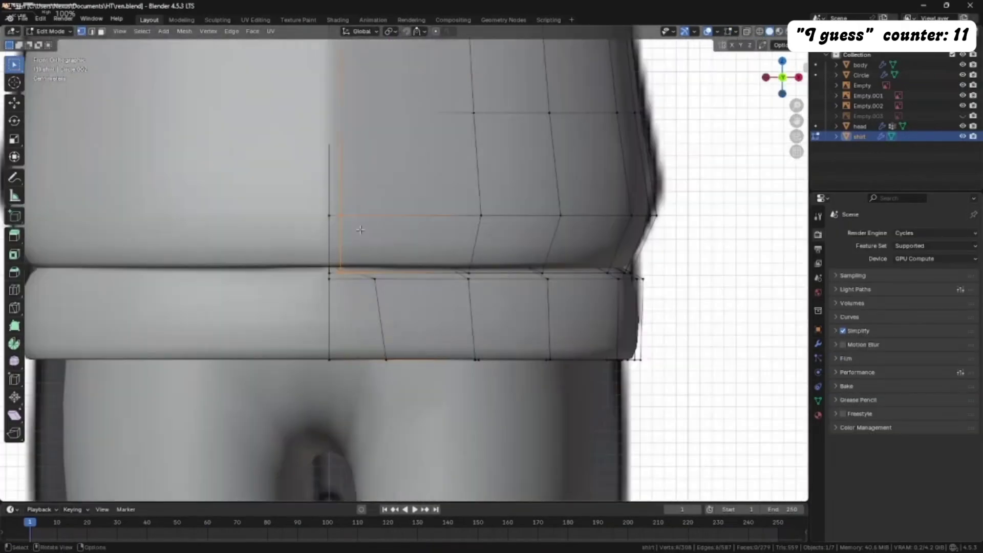
scroll(361, 230, down, 8)
scroll(397, 187, up, 8)
click(400, 188)
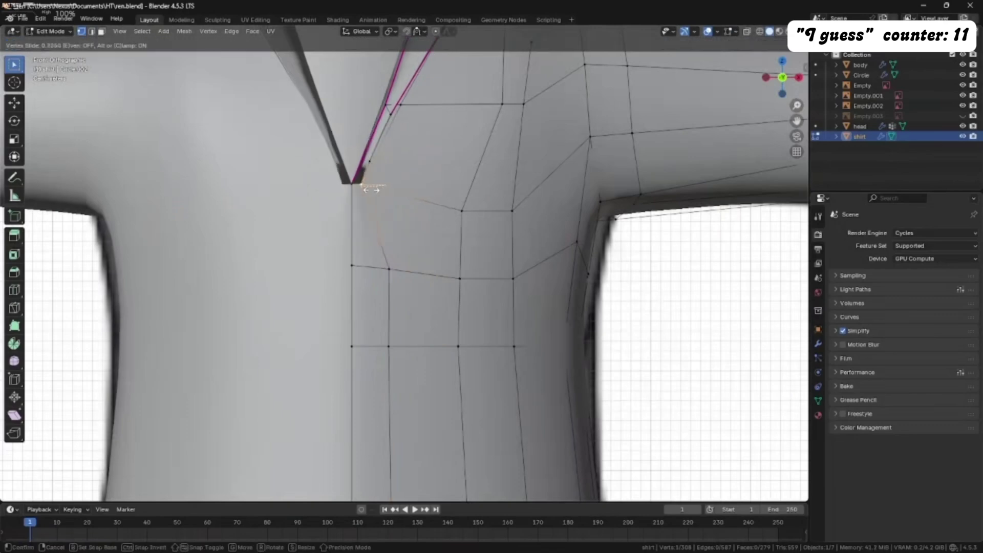
Switch the jacket back to Object Mode and add a mesh circle in front view
scroll(393, 234, down, 10)
key(ctrl+Tab)
click(396, 313)
mouse_move(397, 314)
middle_down()
mouse_move(411, 302)
mouse_move(364, 320)
mouse_move(389, 327)
middle_up()
key(KP_1)
key(shift+a)
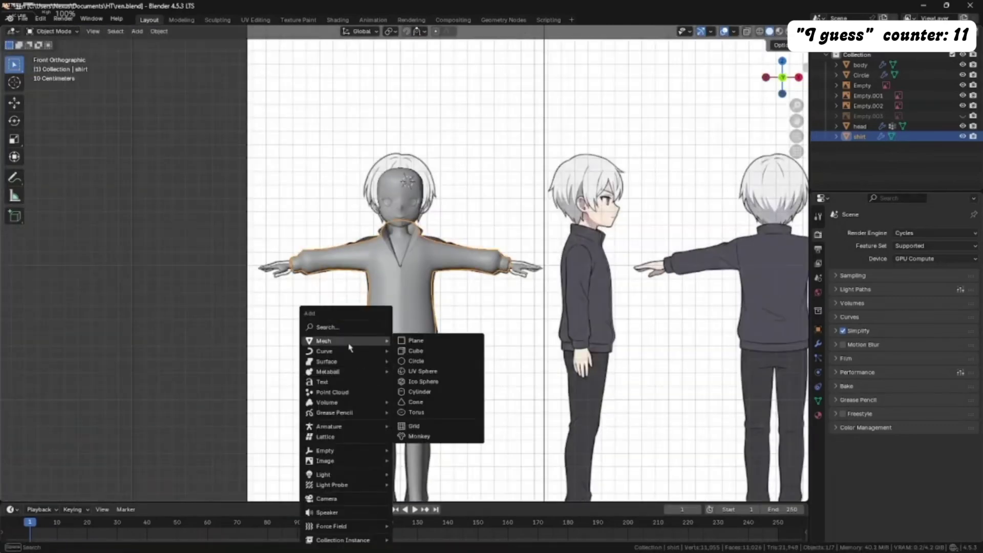
click(417, 367)
Reset the 3D cursor to the world origin, place the new circle there and enter Edit Mode
scroll(505, 401, down, 6)
key(shift+s)
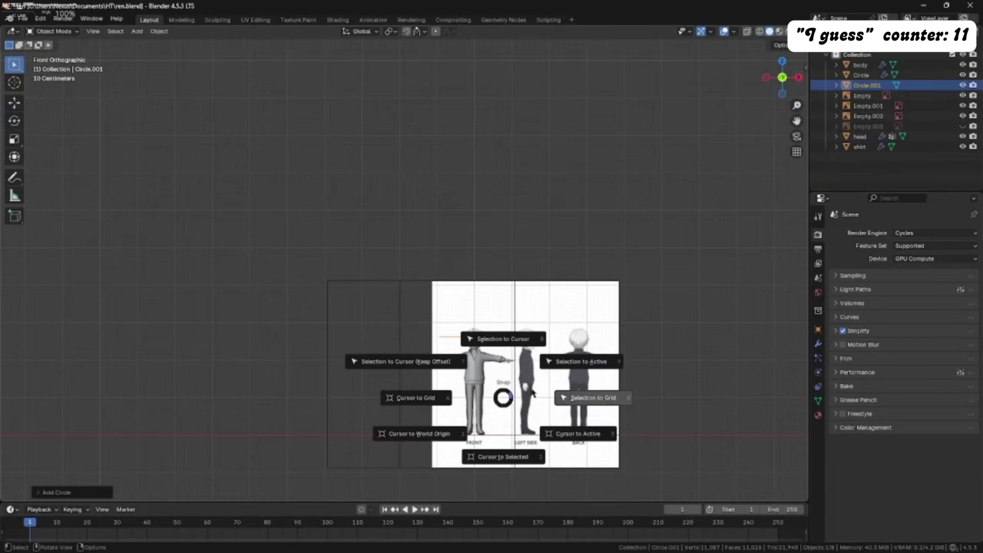
click(442, 436)
scroll(476, 433, up, 6)
key(Tab)
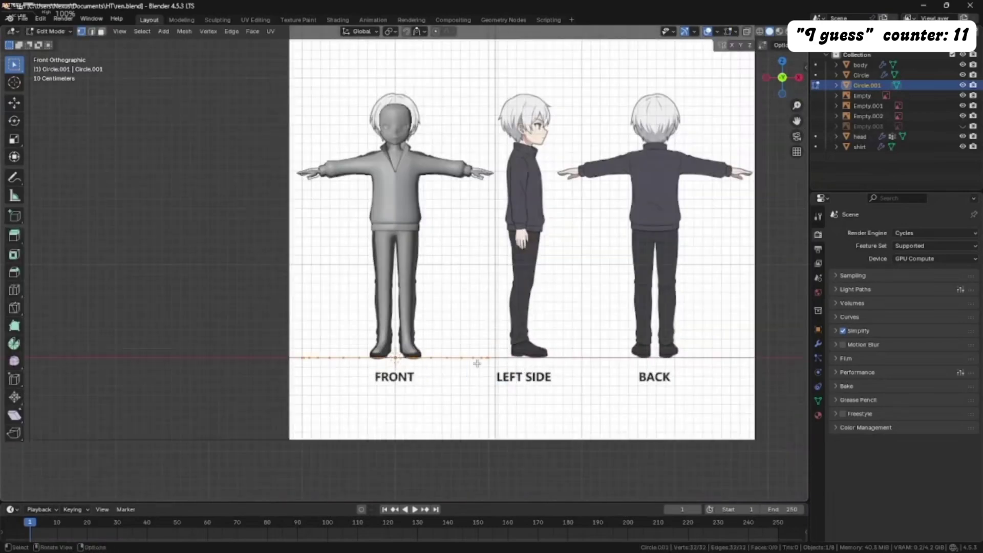
Shrink the circle and raise it to the character's waist as the start of the trousers
middle_drag(474, 359, 628, 323)
key(s)
click(487, 345)
click(437, 286)
key(KP_3)
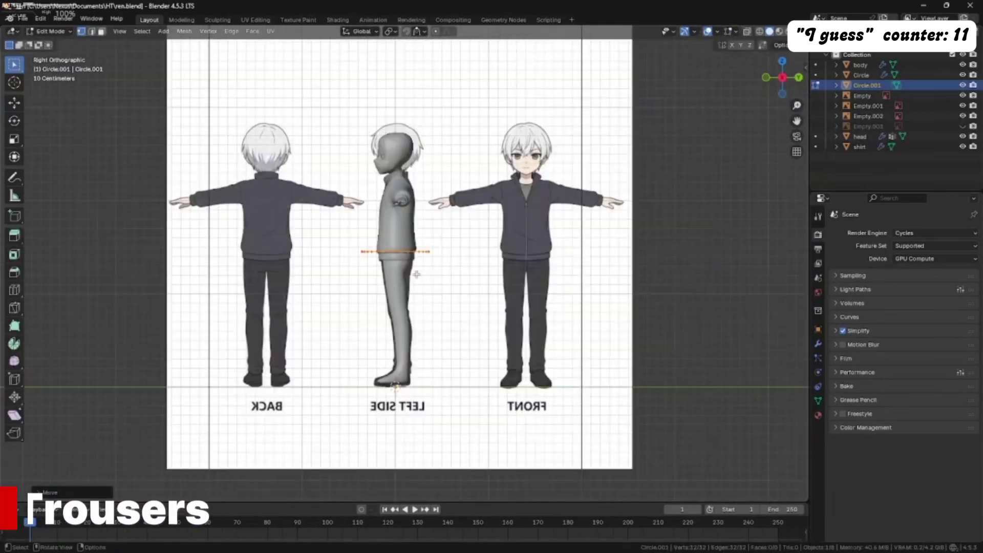
Scale the circle down toward the body's waist width and hide the shirt object
scroll(587, 219, up, 8)
key(s)
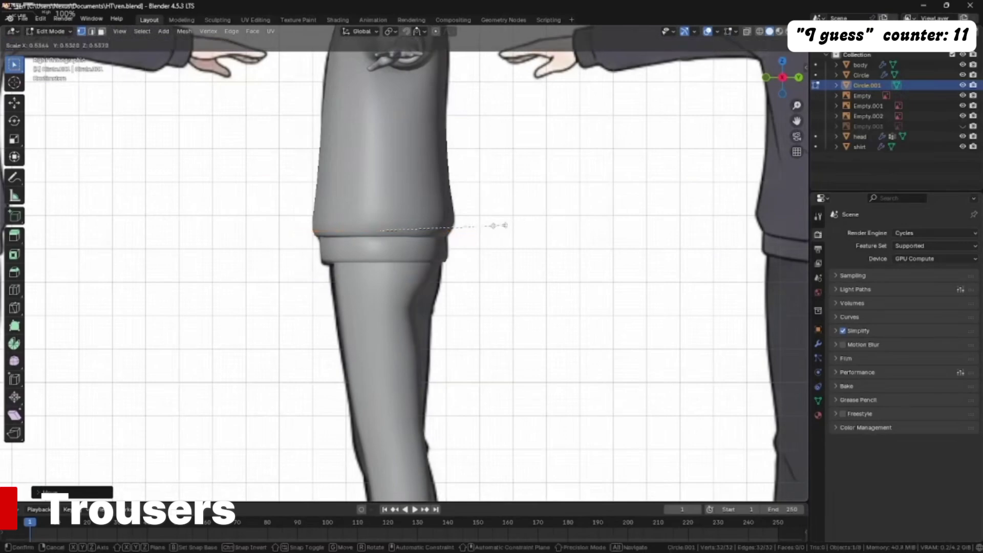
click(498, 226)
click(962, 147)
key(KP_1)
click(516, 222)
key(KP_3)
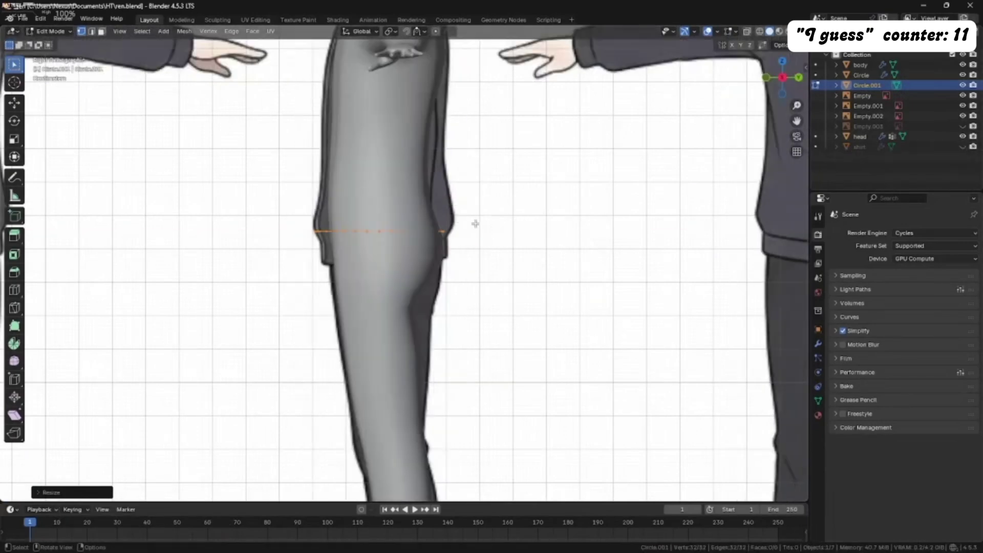
Move the waist circle along the Y axis to centre it around the body
scroll(535, 235, up, 3)
middle_drag(534, 235, 641, 383)
key(g)
key(y)
click(536, 228)
Tilt the waist circle in side view and scale it along the X and Y axes to fit the body
key(KP_3)
key(s)
key(x)
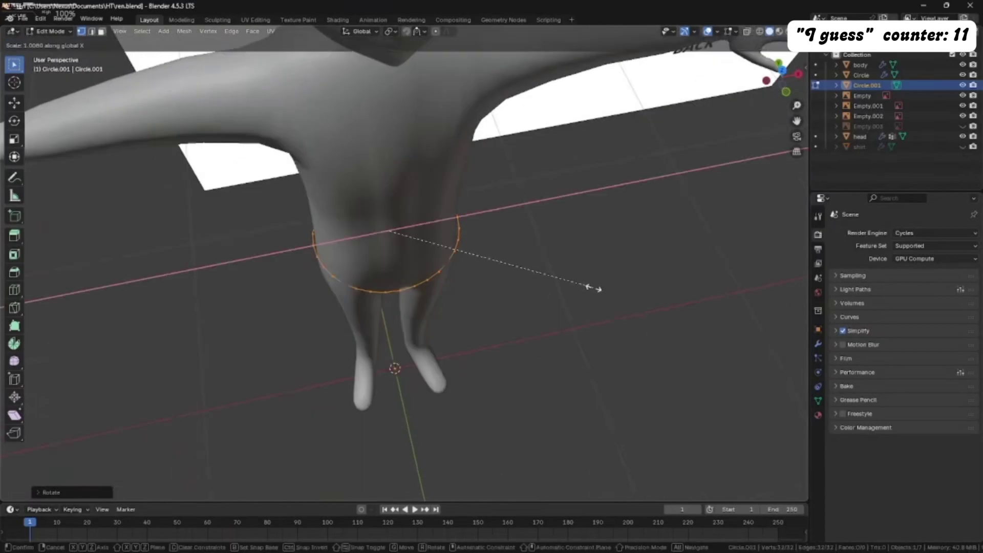
click(598, 286)
key(KP_1)
key(KP_3)
key(s)
key(y)
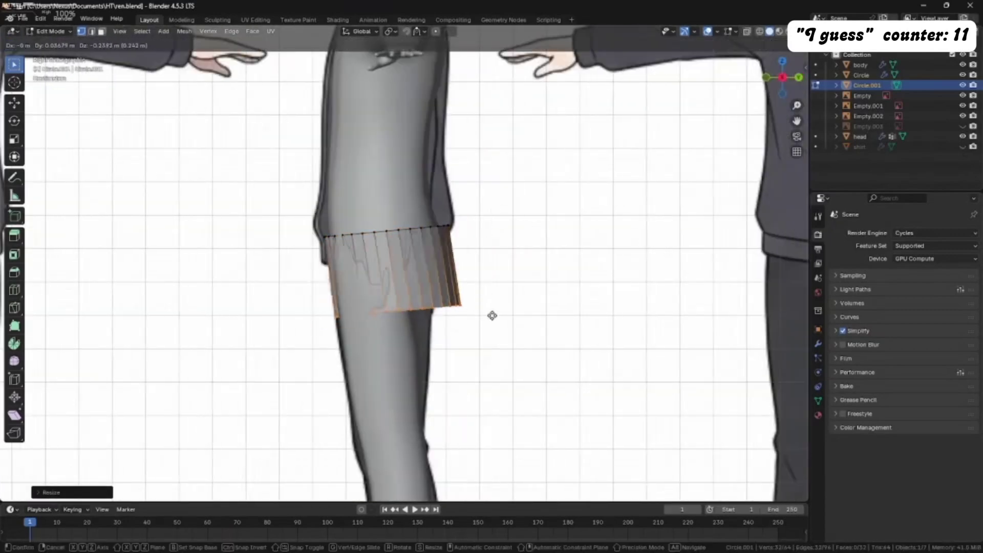
Extrude the waist circle down over the hips to crotch height and select half of its lower edge
key(KP_1)
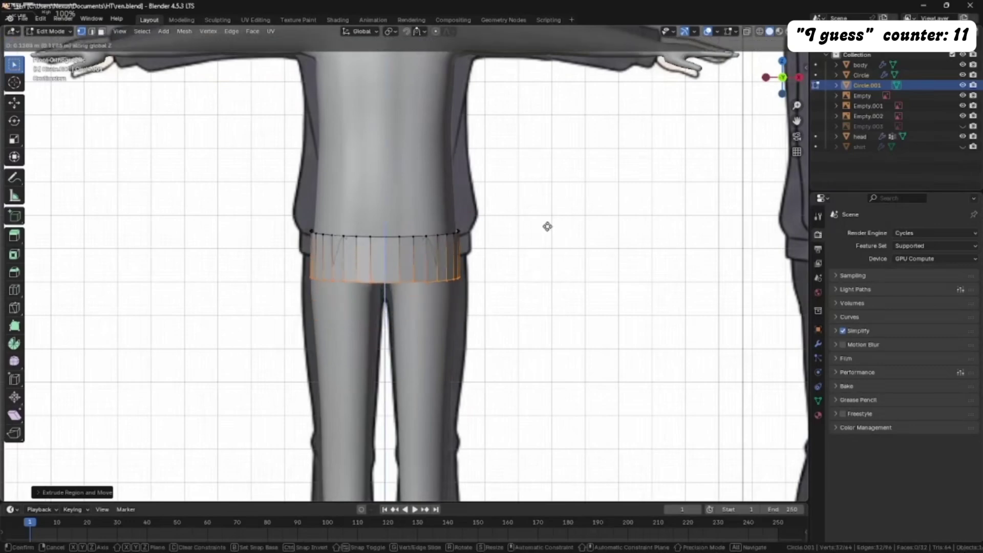
middle_drag(398, 294, 419, 310)
key(KP_1)
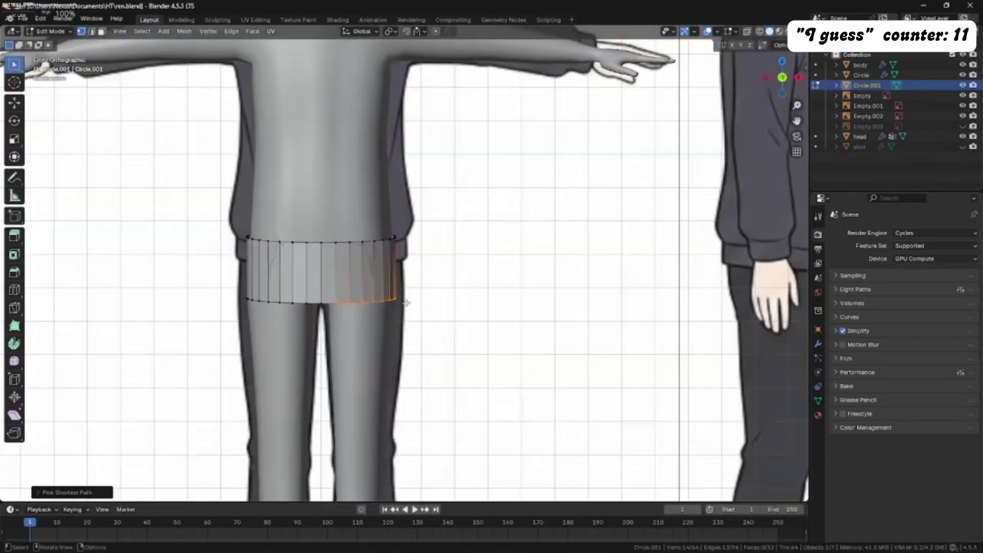
Extrude the selected half of the hip edge down to the knee and on to the ankle as a trouser leg
click(402, 444)
shift+middle_drag(402, 444, 419, 161)
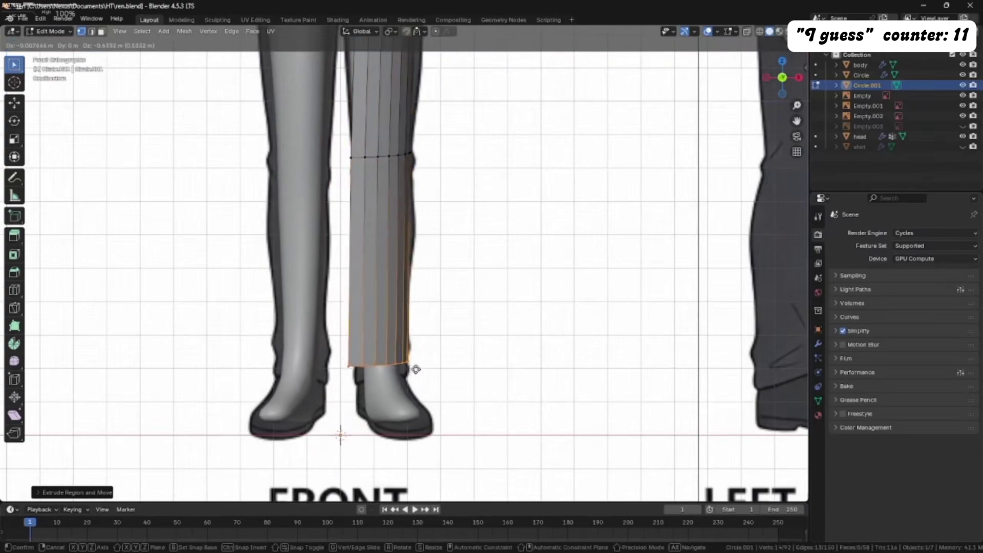
key(KP_3)
Add a horizontal loop cut around the middle of the hip section and flatten it by scaling Z to 0
scroll(483, 230, down, 1)
scroll(487, 205, down, 1)
shift+middle_drag(496, 168, 477, 378)
scroll(414, 283, up, 7)
key(ctrl+r)
click(429, 273)
click(503, 282)
key(s)
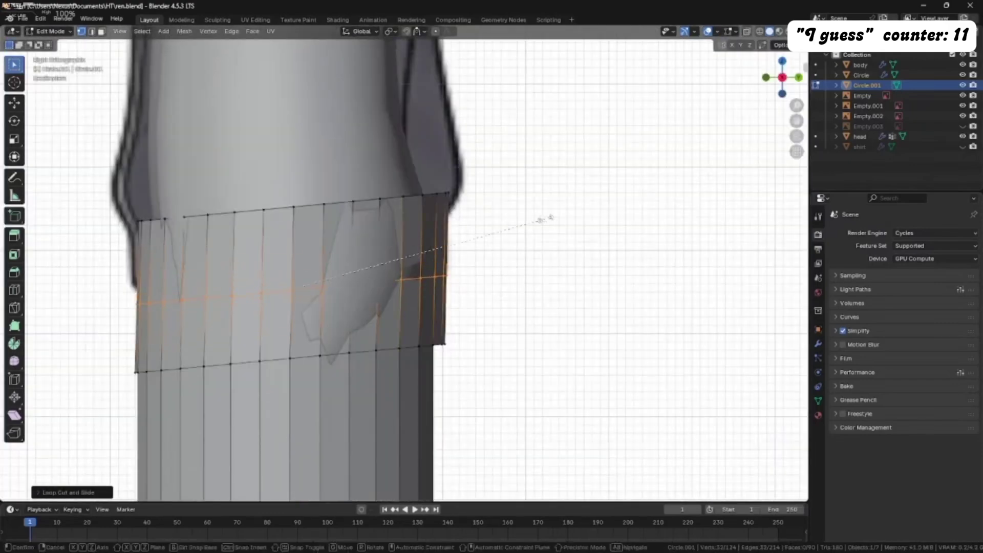
key(z)
key(9)
key(BackSpace)
key(0)
click(531, 206)
Widen the middle hip loop along the Y and X axes and shift it along Y to match the references
key(s)
key(y)
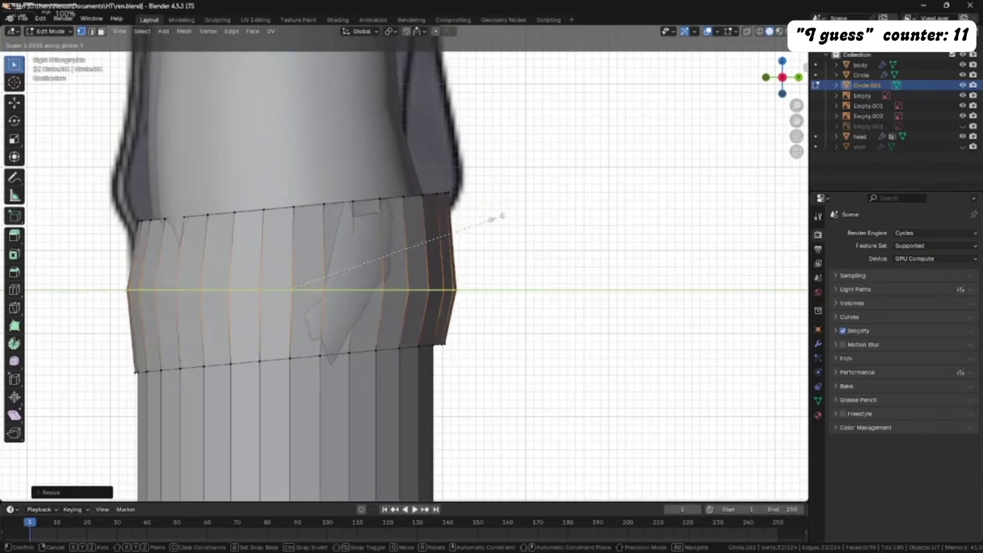
click(505, 220)
key(g)
key(y)
click(551, 277)
key(KP_1)
key(s)
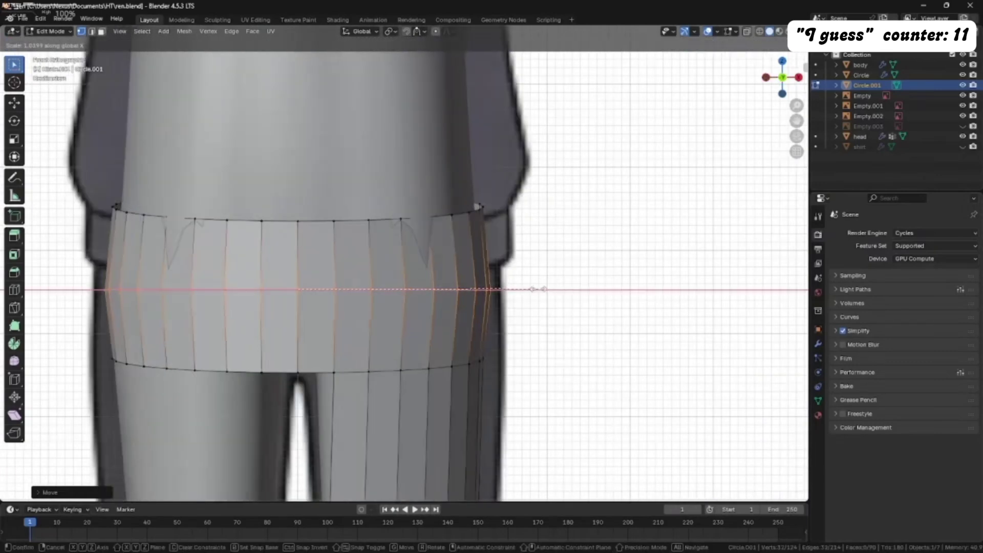
click(544, 289)
Select the trousers' top waist loop, scale it along the X axis and move it along Y to fit the body
alt+click(401, 219)
key(s)
key(x)
click(512, 244)
key(KP_3)
key(g)
key(y)
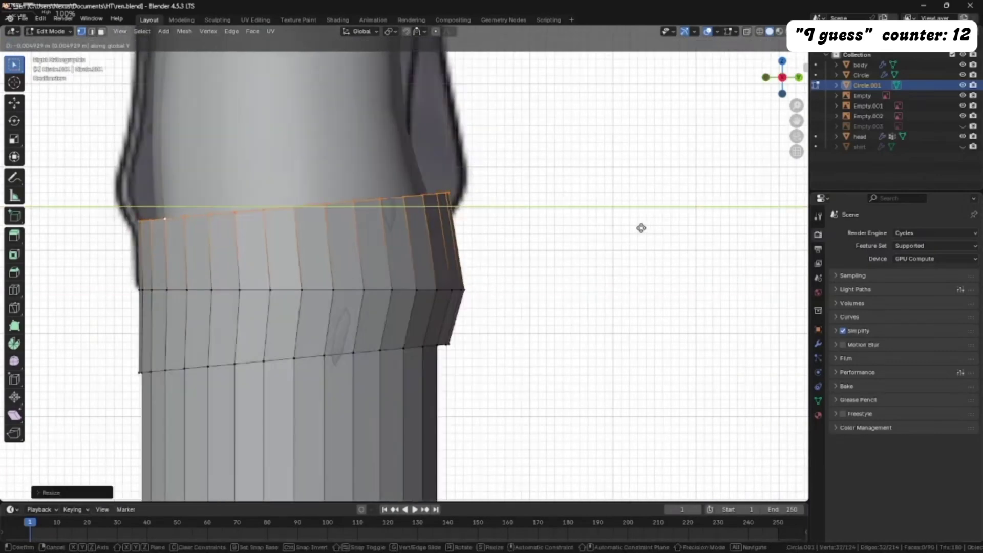
click(641, 228)
middle_drag(641, 228, 538, 263)
key(s)
key(x)
click(561, 244)
Select the trouser leg's knee loop and narrow it along the X axis to match the front reference
key(KP_1)
shift+middle_drag(543, 461, 530, 313)
scroll(530, 313, up, 3)
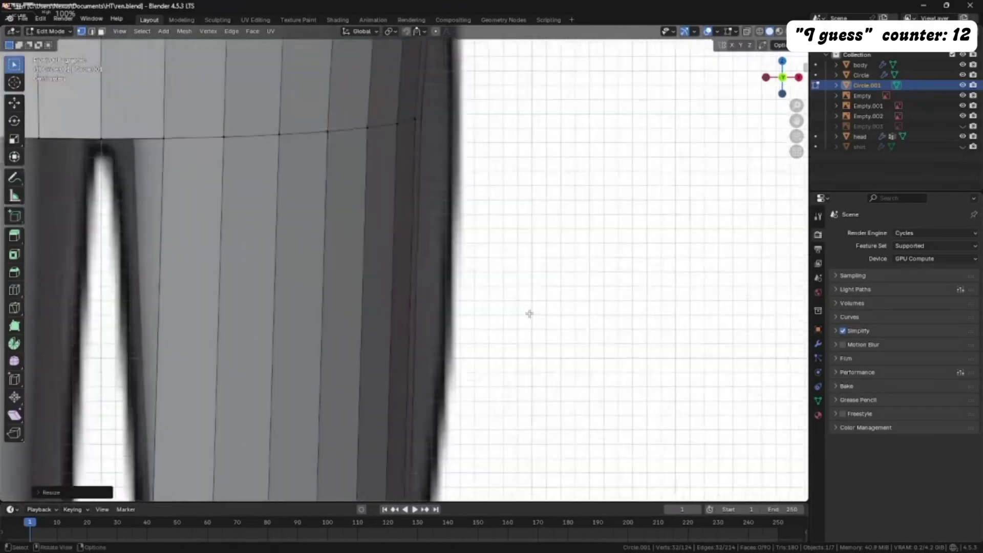
scroll(529, 313, down, 6)
alt+click(376, 280)
key(s)
key(x)
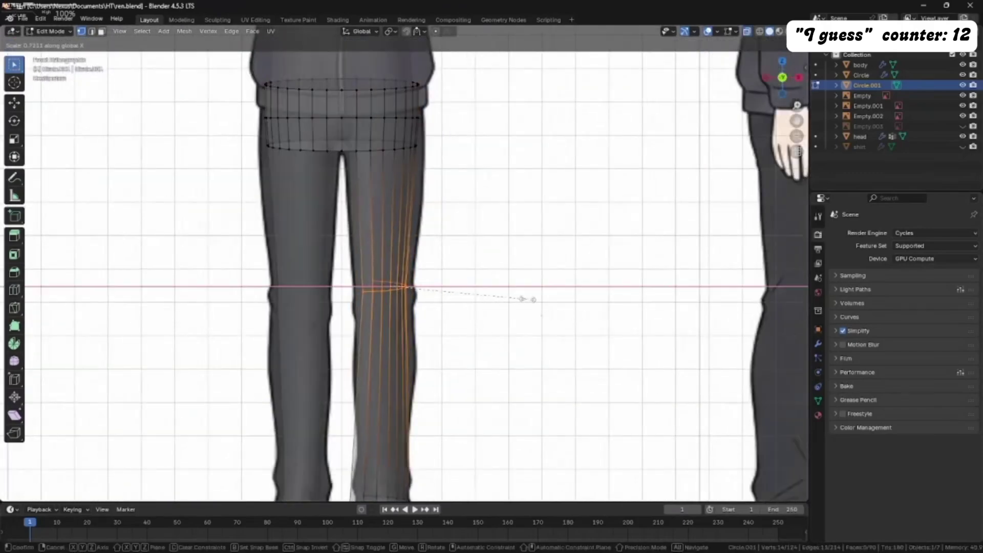
click(514, 341)
Select the trouser leg's top loop at crotch height, then scale it along Y and move it along Y in side view
key(KP_3)
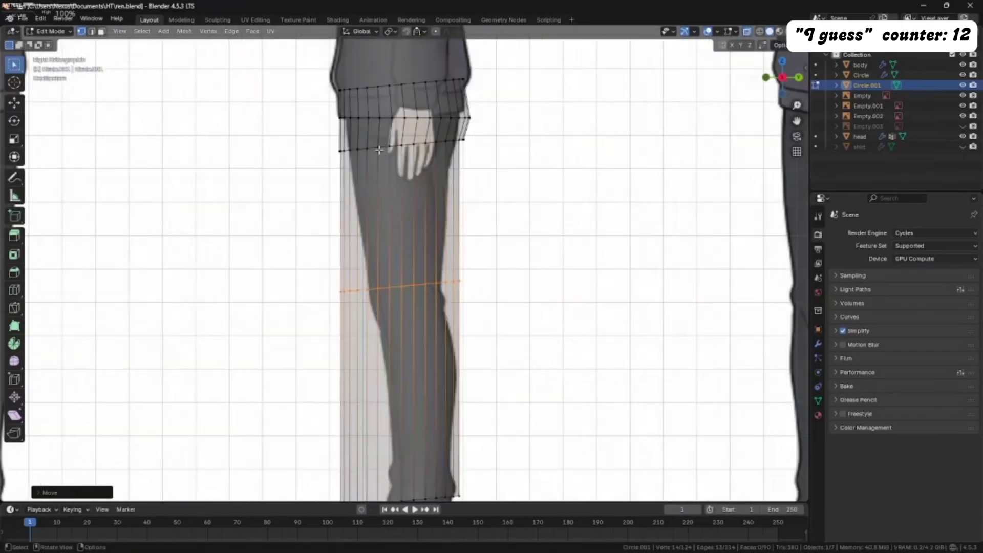
alt+click(399, 148)
scroll(398, 154, up, 6)
alt+click(413, 127)
key(KP_1)
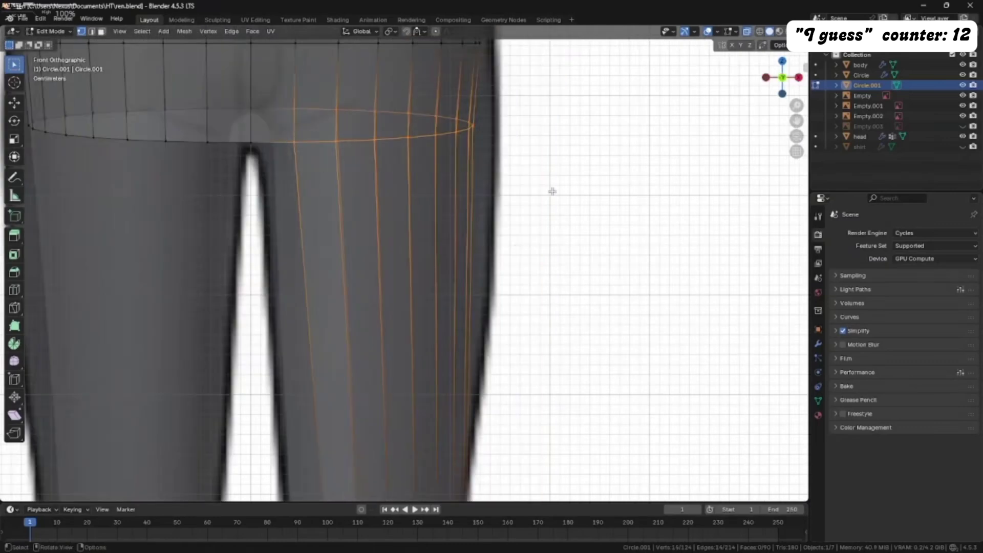
key(KP_3)
key(s)
key(y)
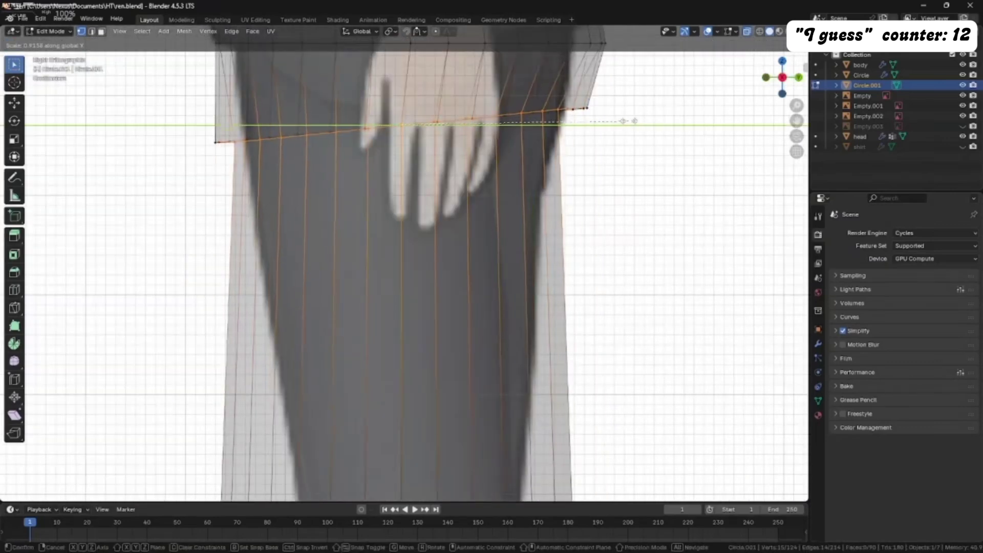
click(626, 121)
key(g)
key(y)
click(629, 122)
middle_drag(621, 178, 566, 175)
key(KP_1)
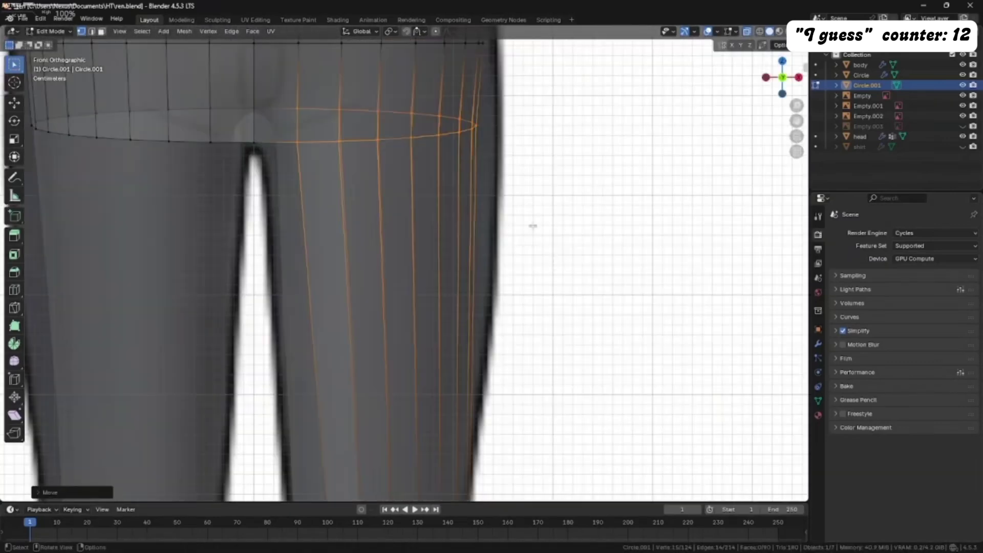
Move the leg's crotch-height loop along the X axis to match the front reference, and unhide the shirt
key(g)
key(x)
click(561, 109)
shift+middle_drag(561, 108, 562, 275)
key(alt+z)
click(962, 147)
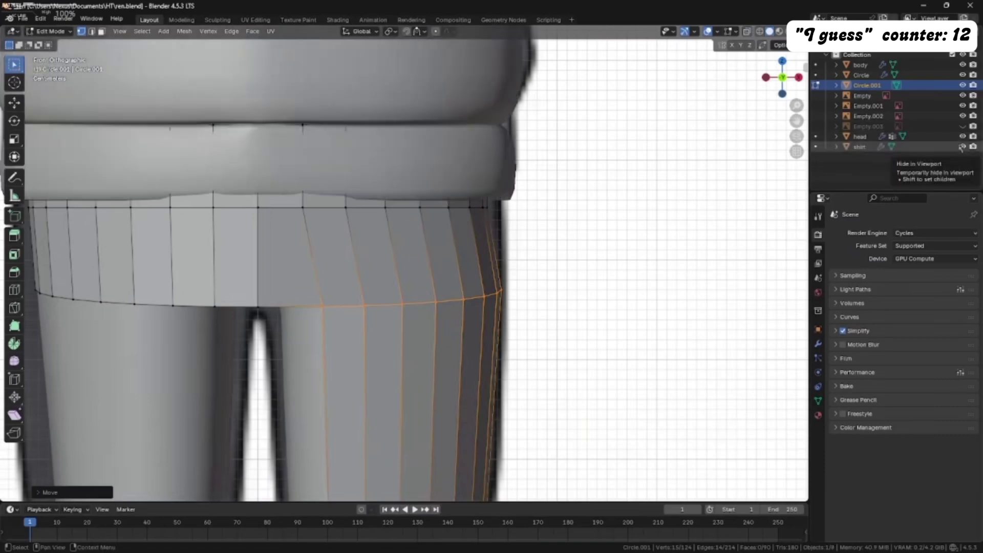
click(963, 147)
click(962, 147)
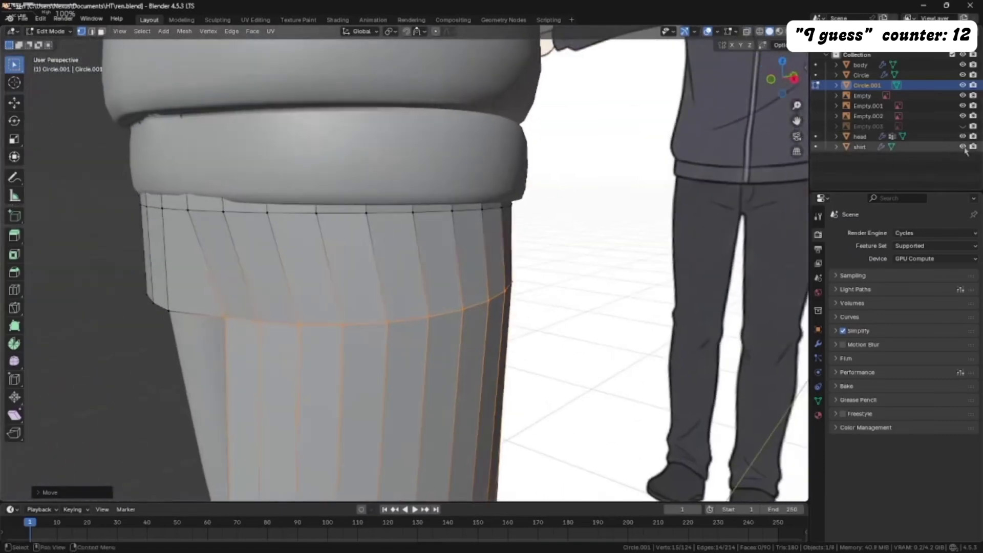
key(KP_1)
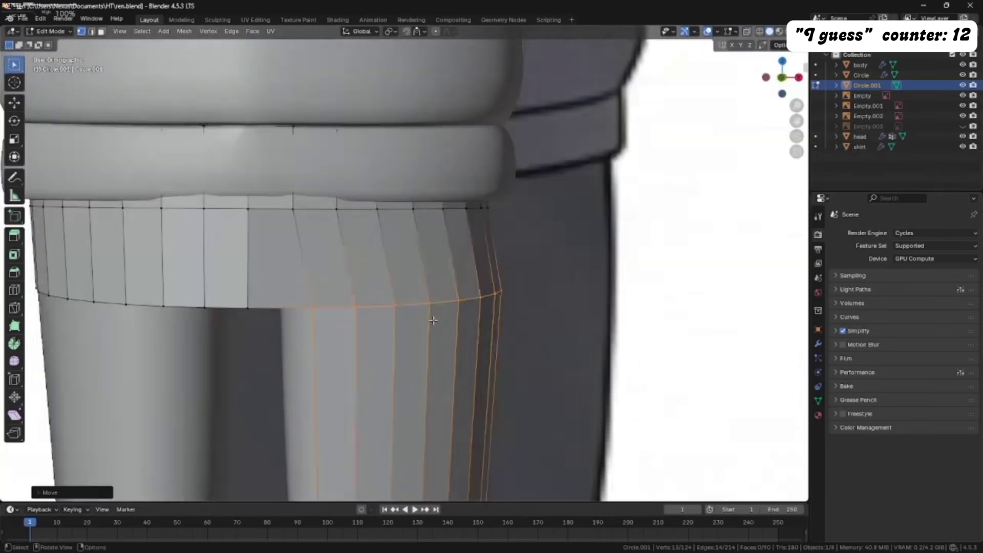
Select the trousers' loop just below the jacket hem and scale it along the X axis
alt+click(301, 211)
key(s)
key(x)
click(485, 207)
shift+middle_drag(467, 362, 463, 228)
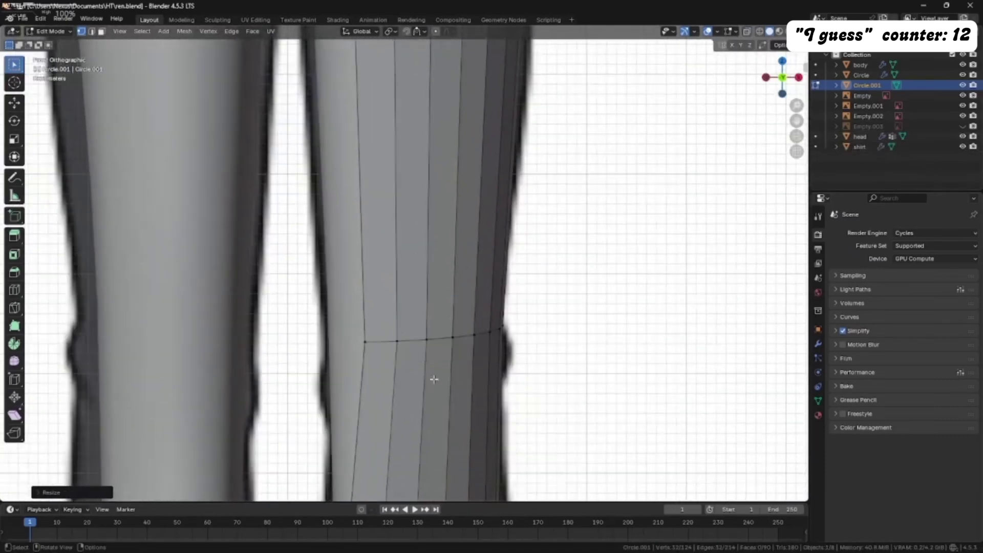
Join the front and back crotch points with an edge and subdivide it with a loop cut
scroll(434, 377, down, 4)
middle_drag(404, 238, 396, 191)
key(ctrl+r)
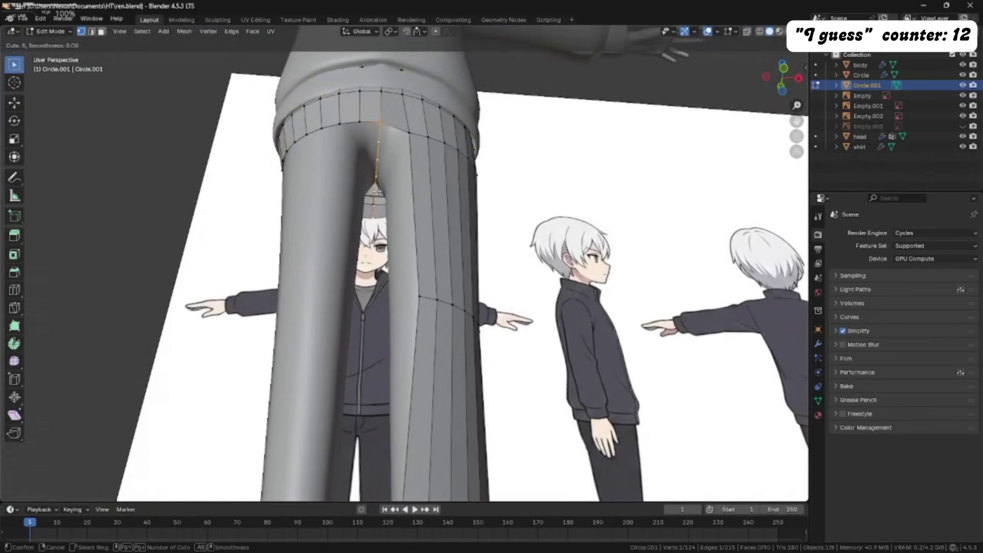
click(376, 192)
click(139, 385)
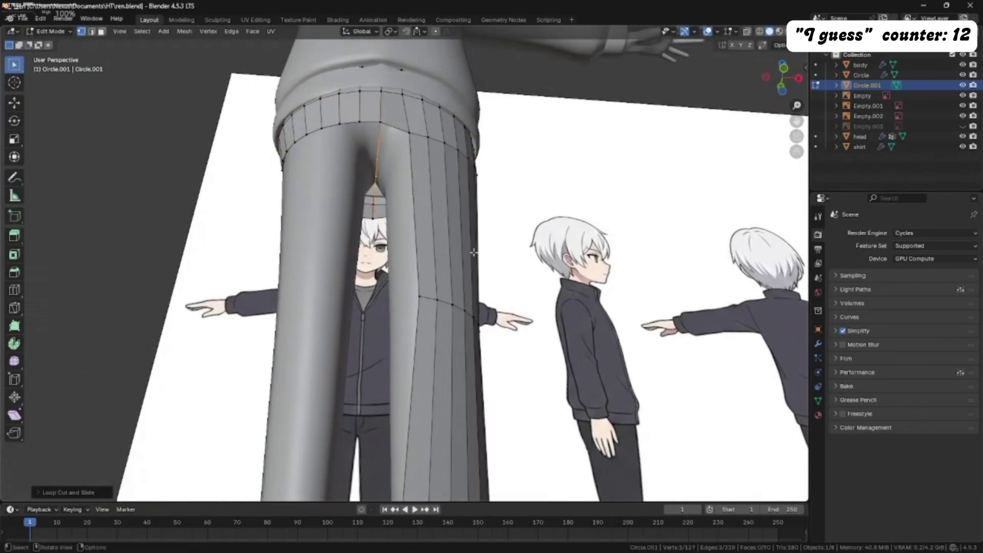
Try to extrude the subdivided crotch edge down between the legs
key(KP_1)
key(e)
click(390, 409)
middle_drag(391, 355, 422, 256)
key(KP_1)
key(e)
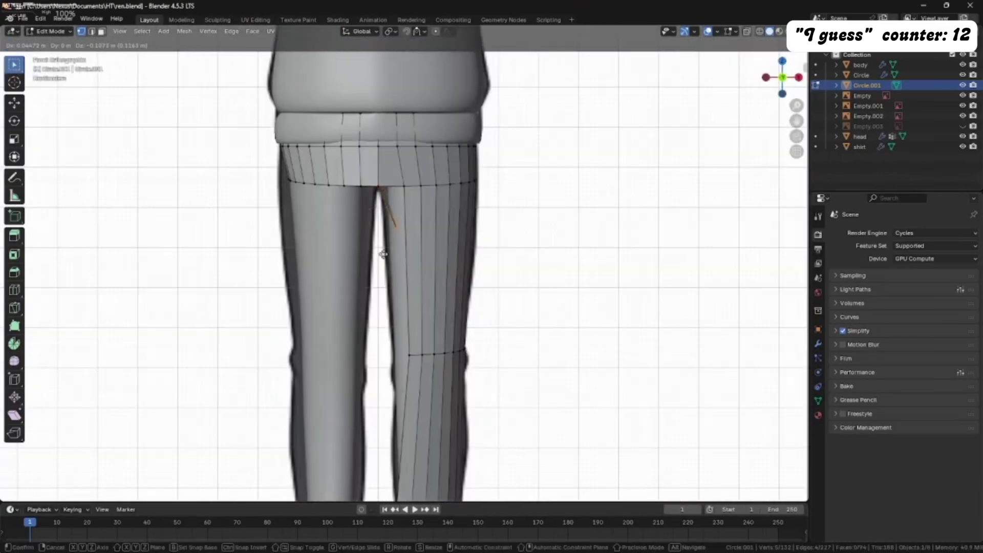
click(374, 364)
middle_drag(380, 230, 363, 203)
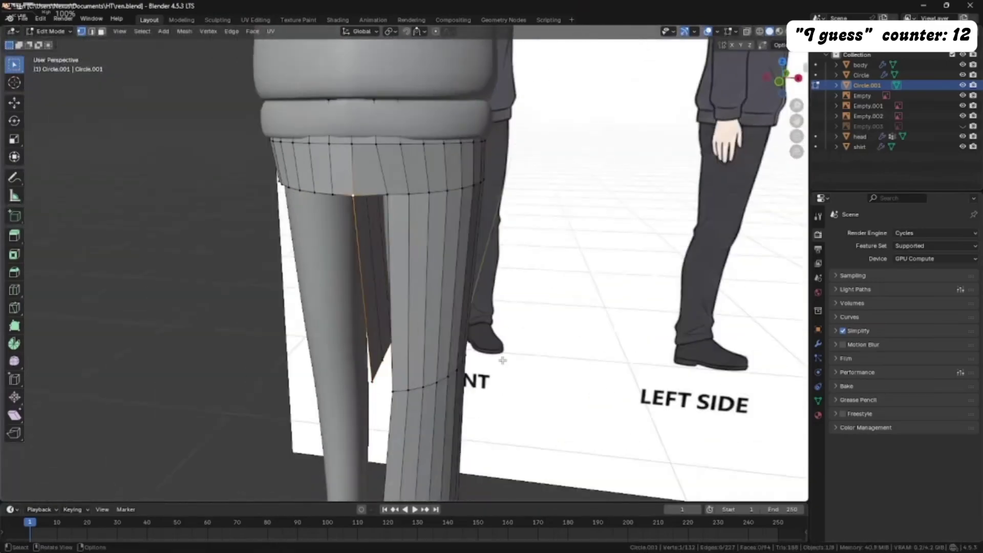
key(KP_3)
key(KP_1)
key(ctrl+x)
Select the whole crotch edge and extrude it downward along the inner leg
middle_drag(463, 362, 390, 281)
alt+click(335, 266)
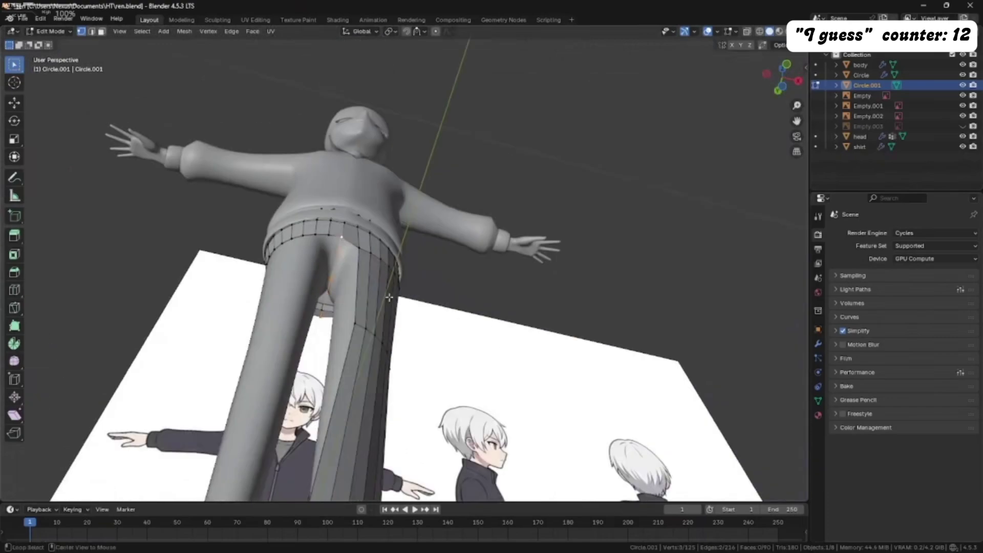
key(KP_1)
key(e)
click(338, 361)
middle_drag(338, 361, 575, 383)
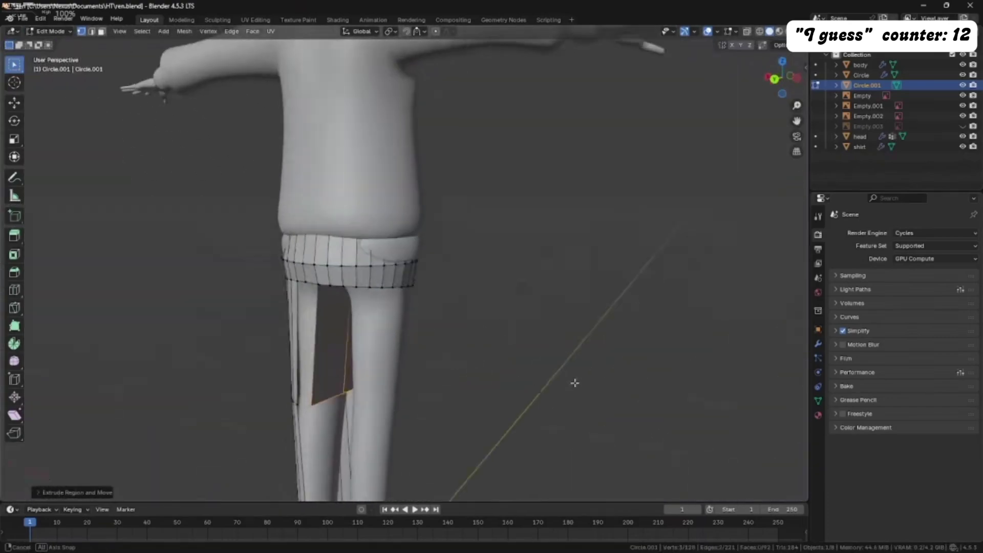
Raise the lower edge of the extruded crotch strip and move it along the X axis onto the inner thigh
key(KP_1)
scroll(353, 378, up, 3)
key(e)
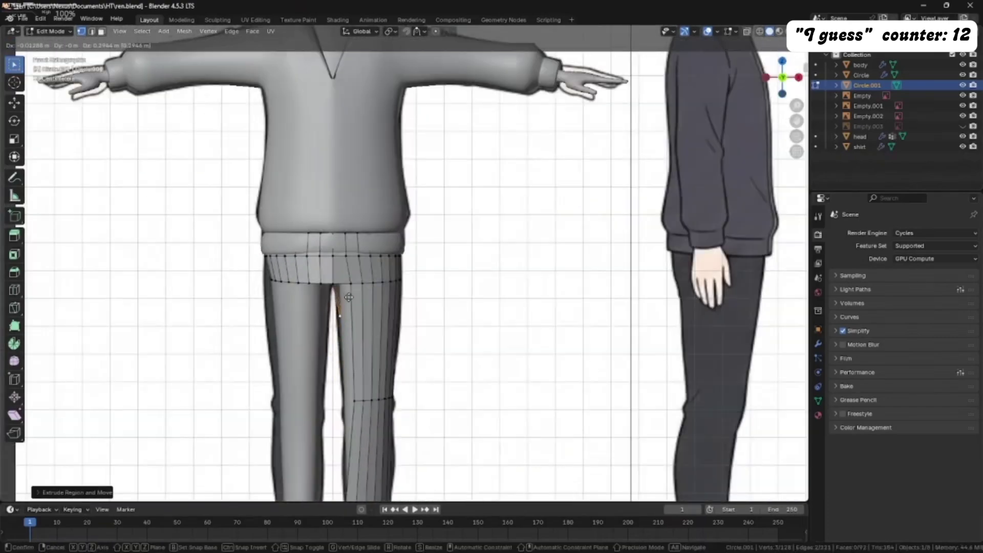
click(352, 306)
scroll(352, 306, up, 6)
key(g)
key(x)
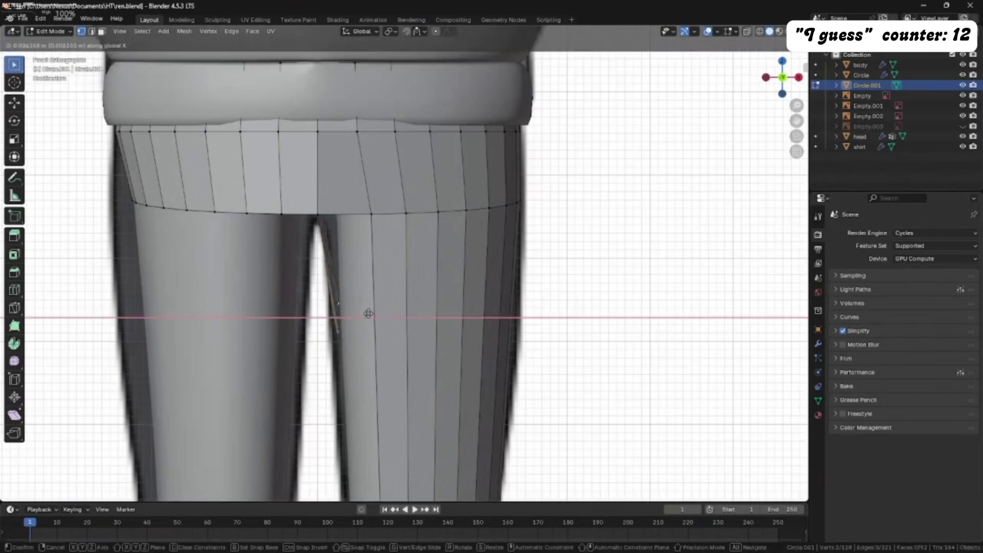
click(402, 325)
Add a loop cut around the upper thigh and fill a front face joining it to the crotch strip
key(ctrl+r)
click(402, 325)
click(395, 264)
click(375, 331)
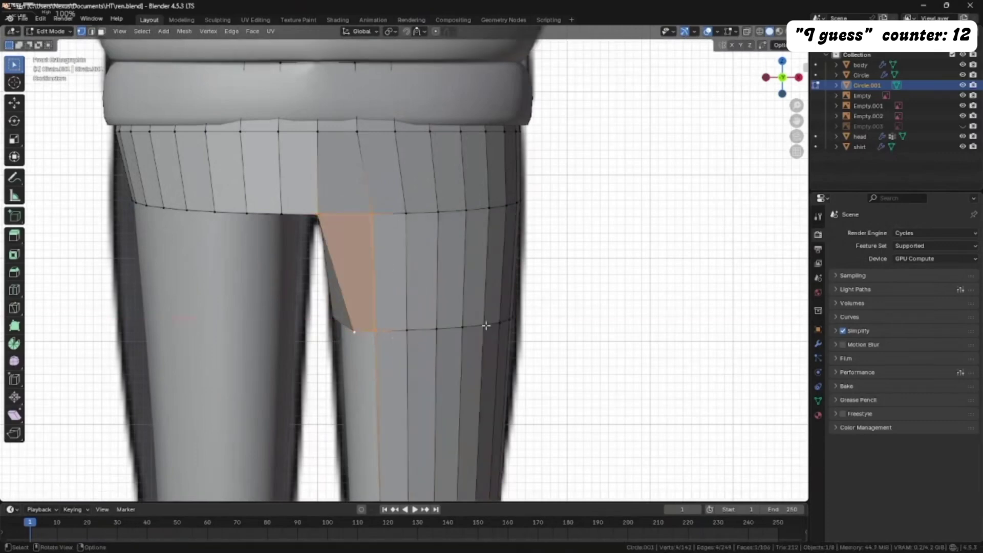
key(ctrl+KP_1)
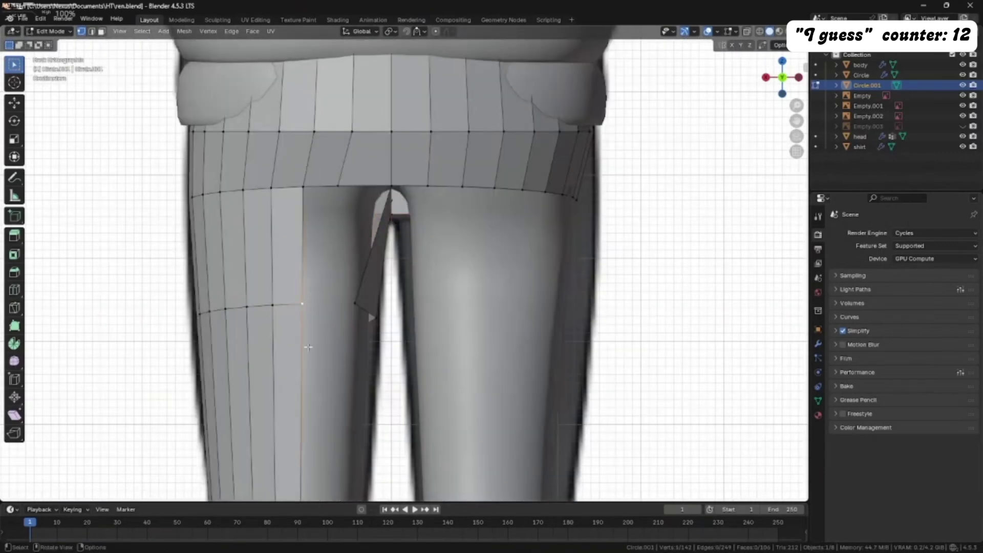
Delete the trouser leg's geometry below the hip loop, keeping the crotch strip
key(KP_1)
key(x)
click(446, 344)
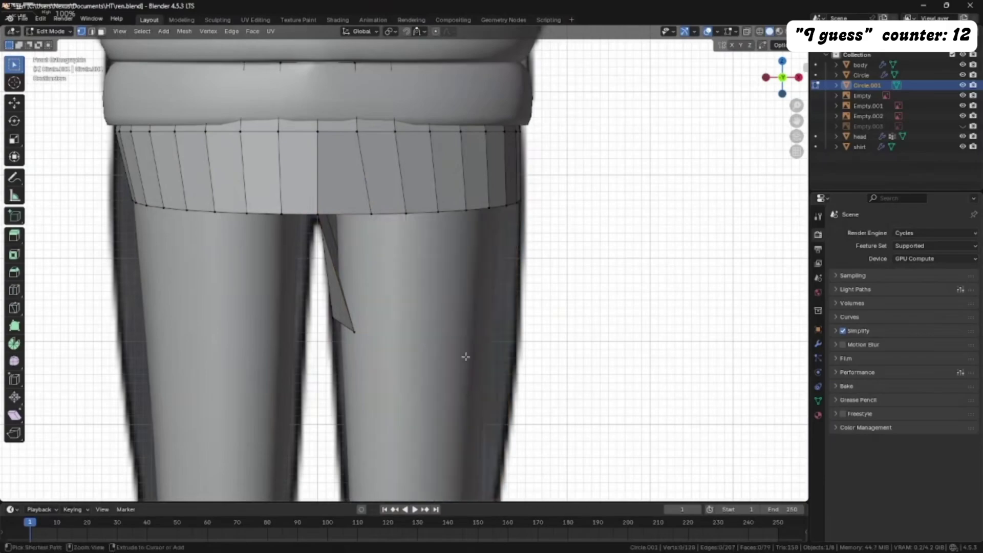
scroll(478, 379, down, 8)
shift+middle_drag(509, 450, 493, 204)
key(alt+z)
drag(414, 156, 537, 314)
key(x)
click(504, 324)
Extrude the open outer hip loop down to the level of the crotch strip's lower edge in side view
scroll(504, 324, up, 5)
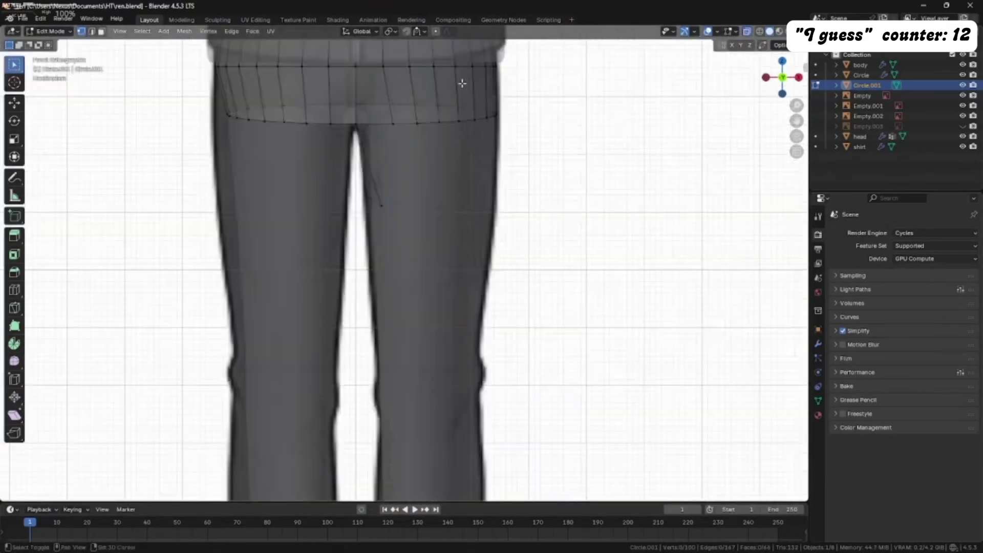
drag(368, 165, 512, 233)
key(KP_3)
key(g)
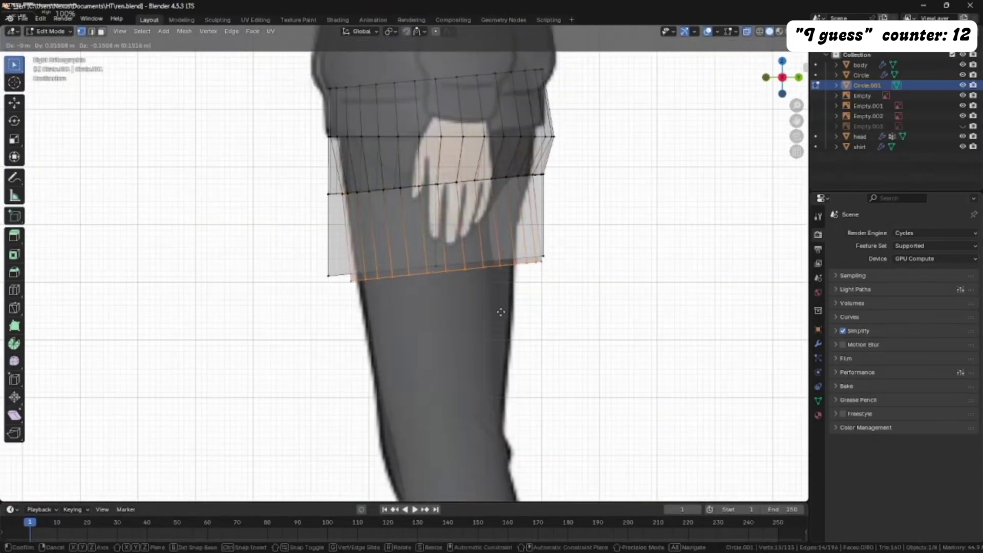
click(501, 309)
Fill the gap between the leg section and the crotch strip, and slide the joining vertices along their edges
key(KP_1)
key(alt+z)
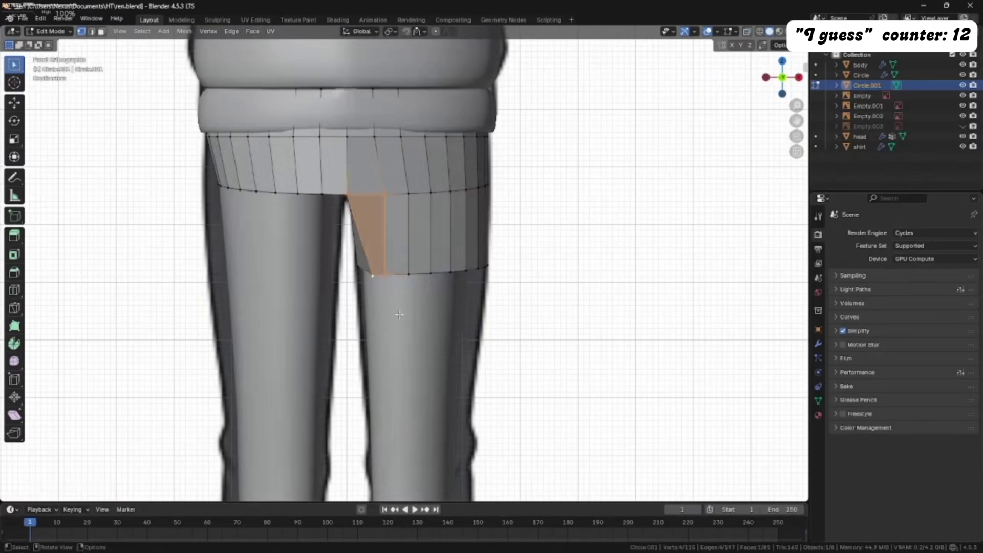
middle_drag(399, 314, 364, 261)
middle_drag(424, 286, 351, 133)
key(g)
click(392, 188)
middle_drag(392, 189, 412, 149)
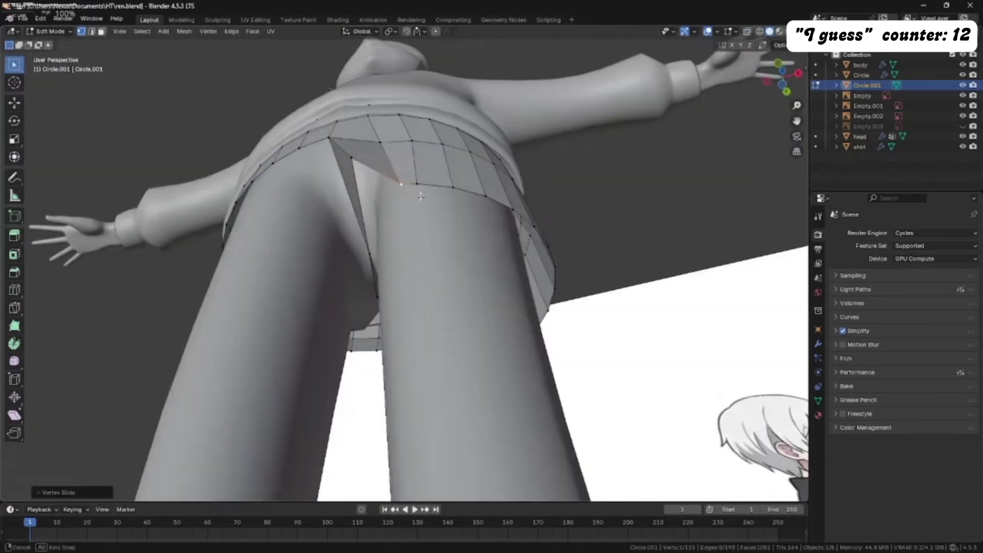
click(374, 190)
key(g)
key(g)
click(392, 245)
Try to scale the crotch strip's front and back corner vertices together from the bottom view
key(KP_1)
middle_drag(393, 248, 381, 174)
alt+click(393, 256)
key(KP_1)
middle_drag(421, 261, 518, 70)
key(ctrl+KP_7)
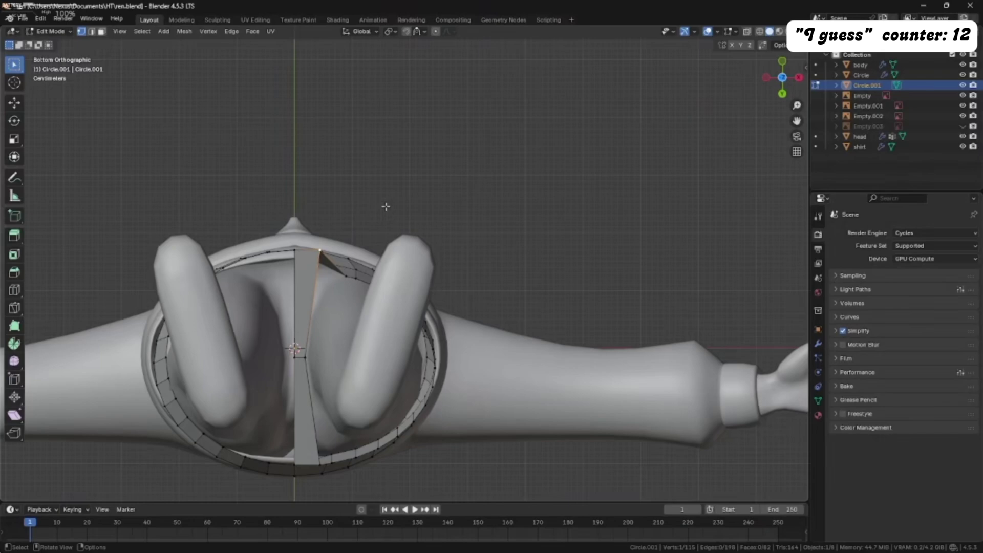
shift+click(320, 463)
key(s)
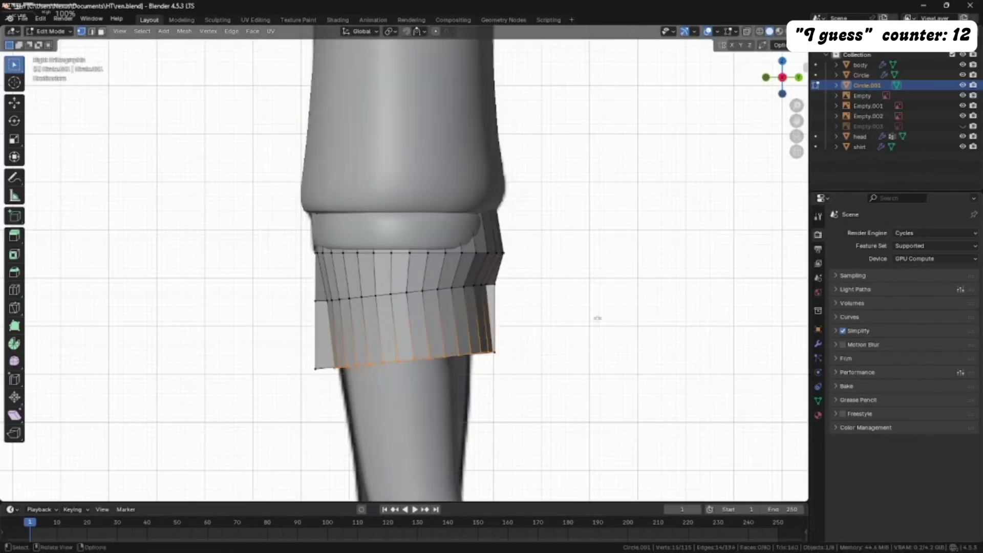
Narrow the leg section's bottom loop along the Y axis and move it along Y to fit the thigh
key(s)
key(y)
click(670, 332)
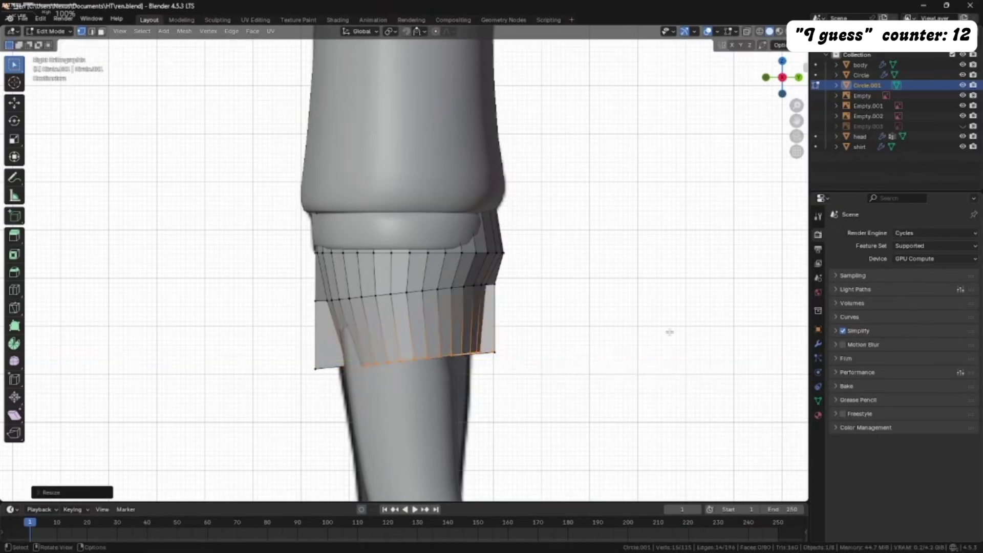
key(g)
key(y)
click(659, 333)
Narrow the leg's bottom loop further along Y and flatten it by scaling Z to 0
scroll(470, 365, up, 3)
key(s)
key(x)
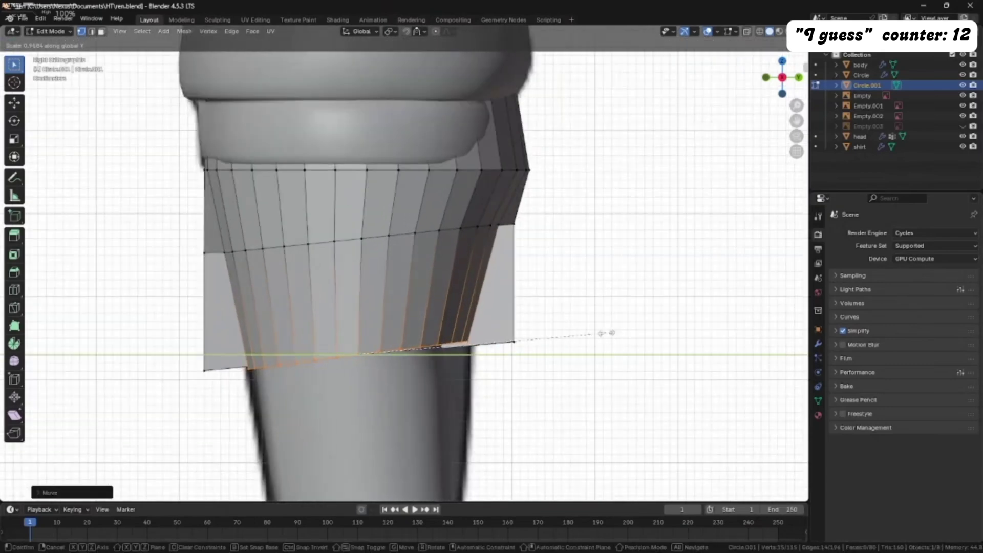
click(610, 333)
key(g)
key(y)
key(z)
key(0)
click(689, 288)
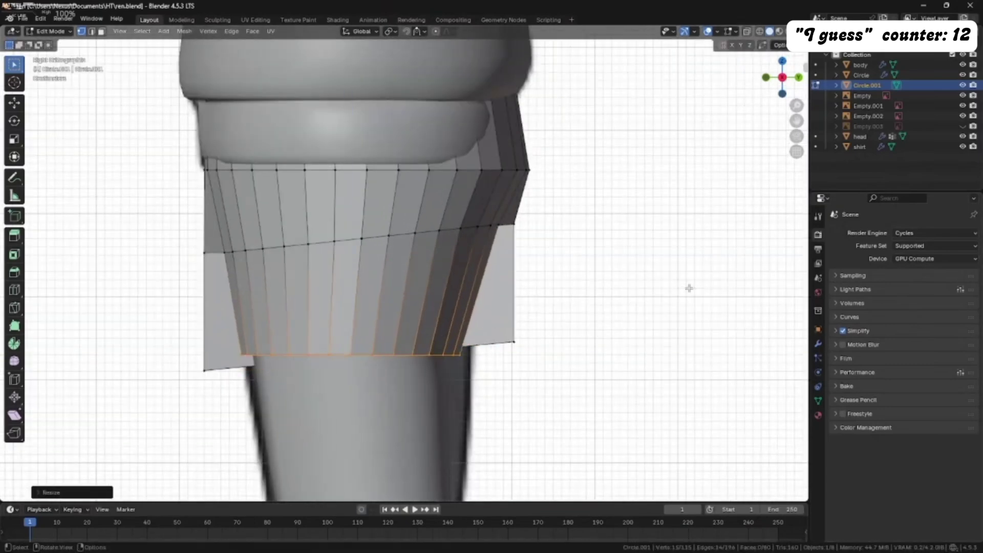
Scale down the flattened leg loop, adjust its height along Z, and narrow it along the X axis in front view
key(s)
click(609, 358)
key(g)
key(z)
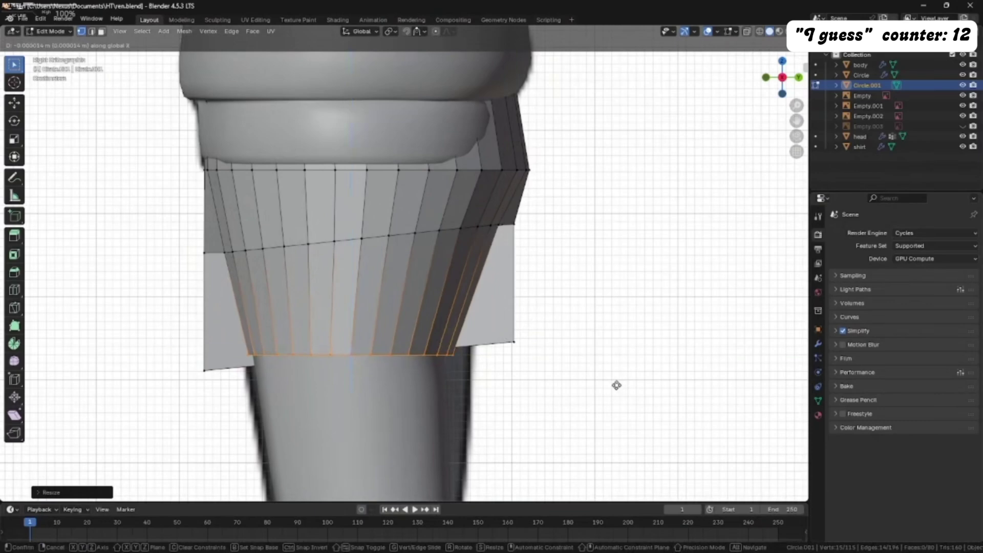
click(616, 385)
key(KP_1)
key(s)
key(x)
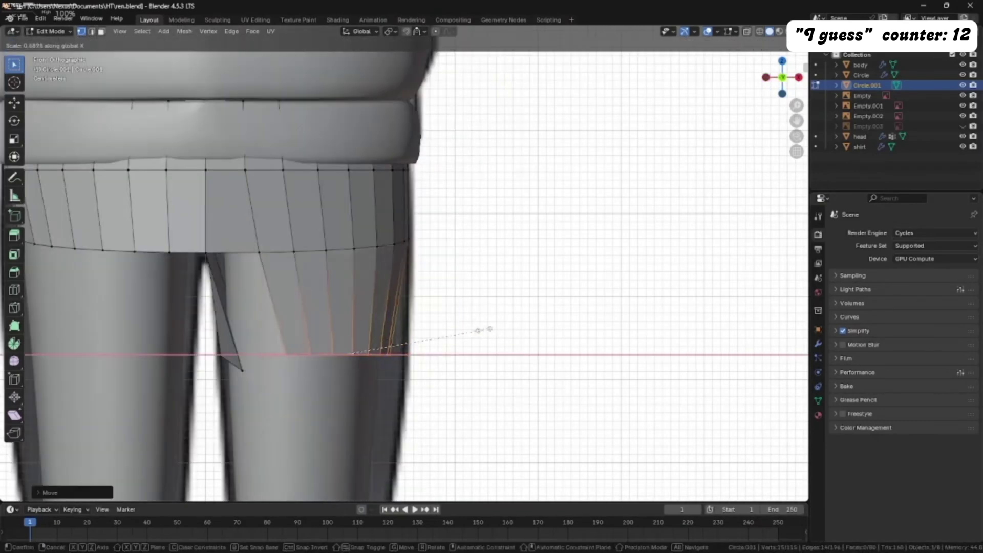
click(520, 355)
Select the crotch strip's bottom vertices and flatten them by scaling Z to 0
key(alt+z)
drag(207, 306, 254, 384)
key(alt+z)
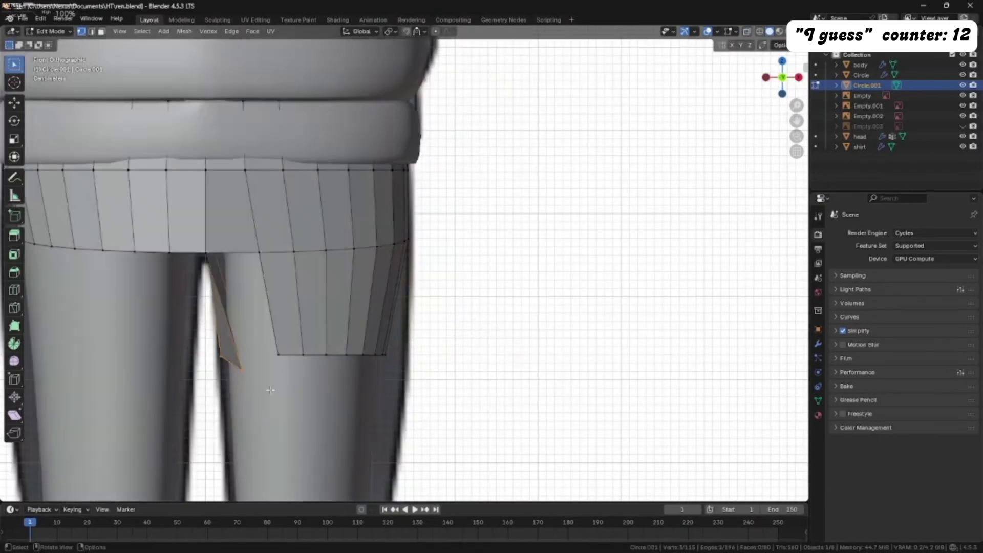
key(s)
key(z)
key(0)
click(278, 395)
Fill the front and back gaps between the crotch strip and the leg section with faces
click(243, 356)
middle_drag(312, 421, 577, 261)
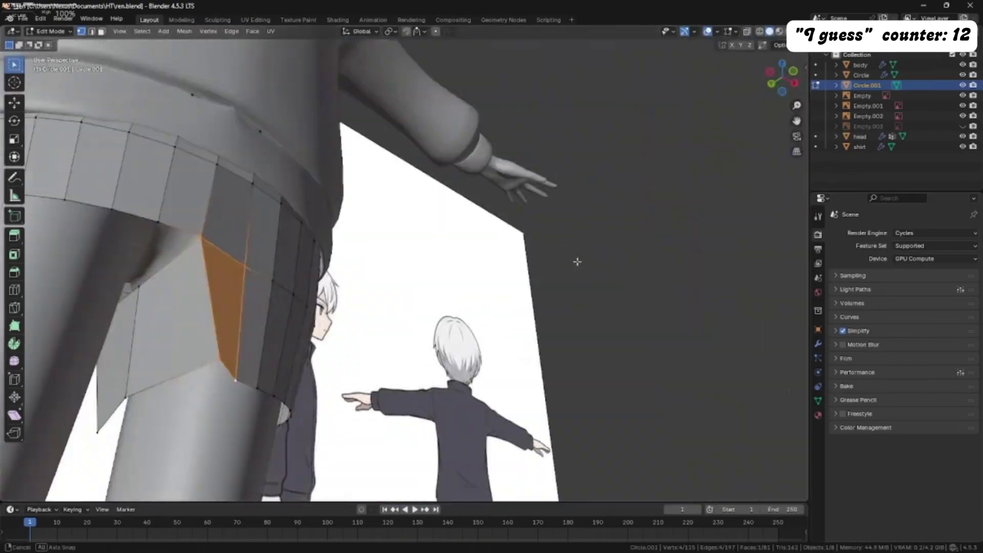
click(216, 353)
click(382, 394)
middle_drag(381, 395, 470, 430)
ctrl+click(364, 265)
key(KP_1)
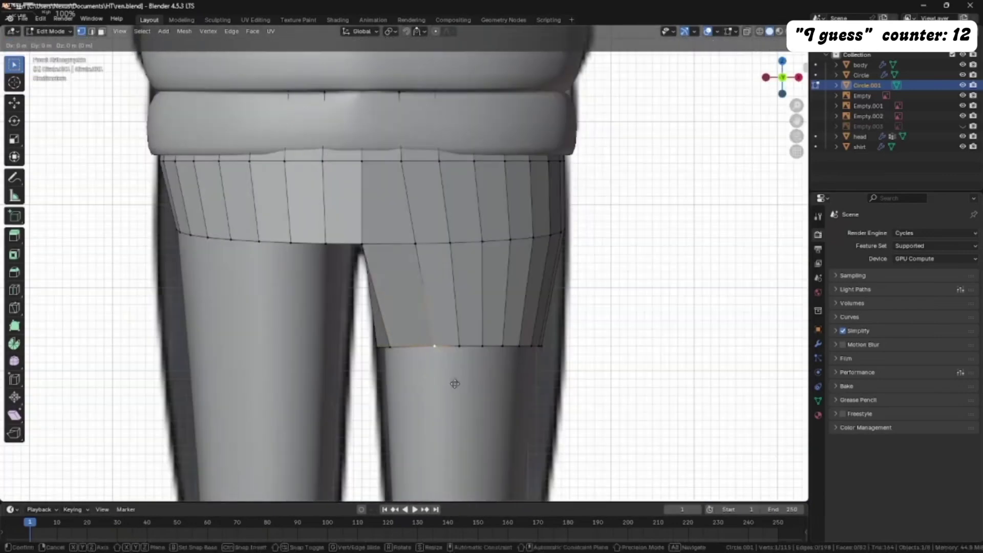
Reposition the inner front vertex of the leg opening and shift it along the Y axis to round the opening
key(g)
click(455, 383)
middle_drag(455, 383, 573, 253)
key(g)
key(y)
middle_drag(504, 313, 459, 334)
Select the half of the trousers opposite the modeled leg in see-through front view and delete it
scroll(395, 235, down, 5)
scroll(460, 346, down, 4)
key(KP_1)
key(b)
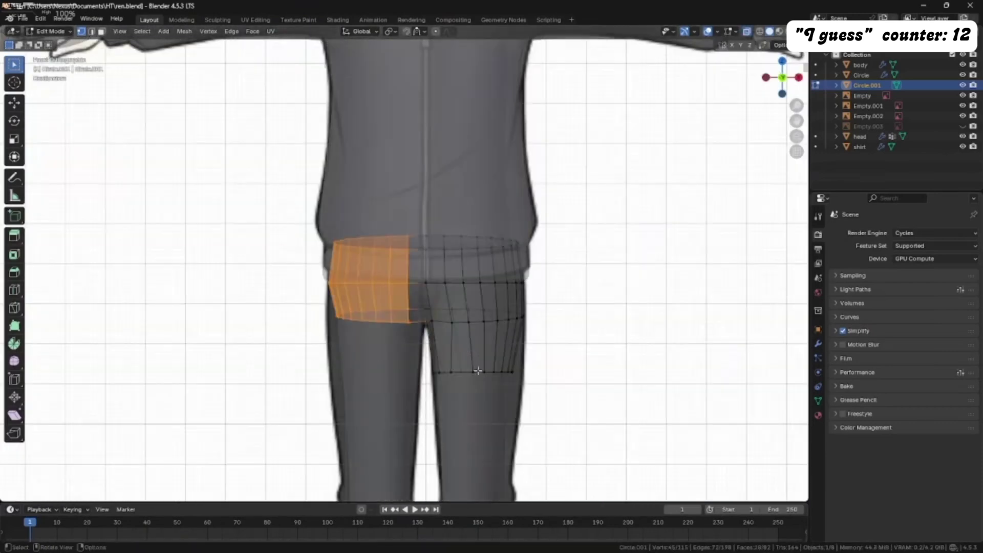
key(alt+z)
Slide a vertex near the crotch along its edge to even out the leg topology
scroll(445, 305, down, 1)
scroll(450, 312, up, 3)
middle_drag(450, 312, 422, 285)
click(245, 276)
click(321, 399)
click(296, 376)
key(g)
key(g)
click(266, 330)
Select the leg's bottom loop and turn it into an even circle with LoopTools Circle
click(287, 295)
alt+click(269, 294)
right_click(467, 273)
mouse_move(496, 177)
click(535, 185)
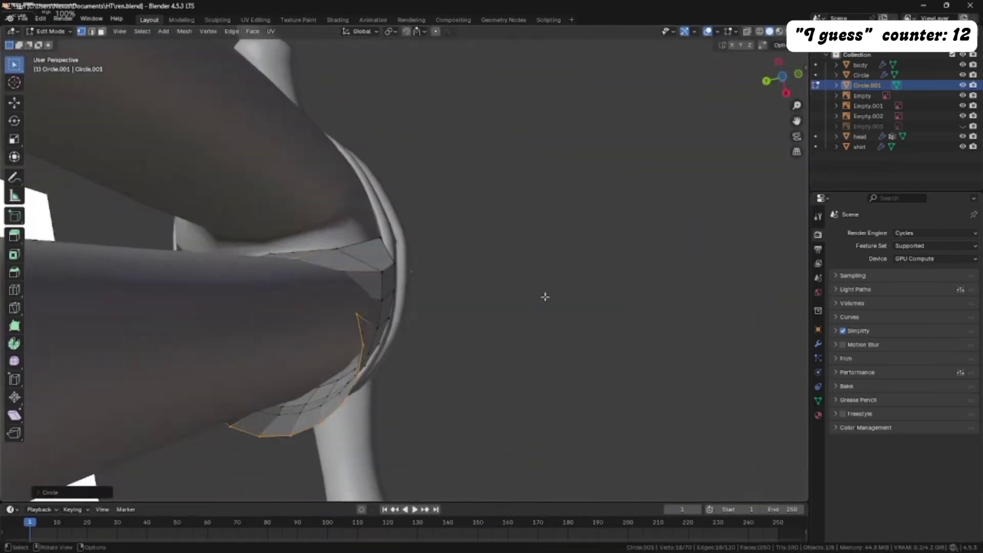
Move the circular leg loop along X in front view and scale it along Y in side view
key(KP_1)
key(g)
key(x)
click(490, 321)
key(KP_3)
key(s)
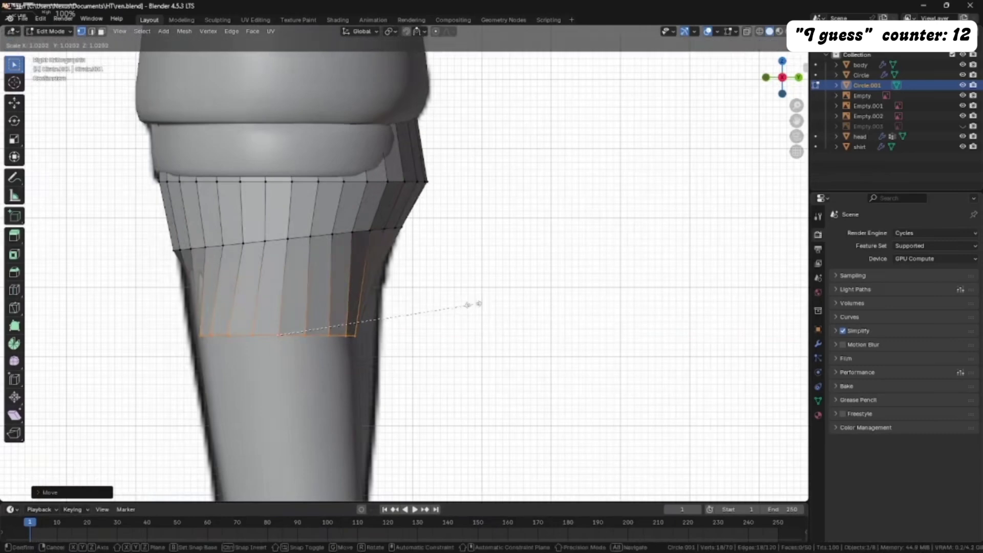
key(y)
click(490, 291)
Rotate the leg's circular bottom loop around the Z axis to line up its vertices
key(KP_1)
key(r)
key(z)
click(362, 271)
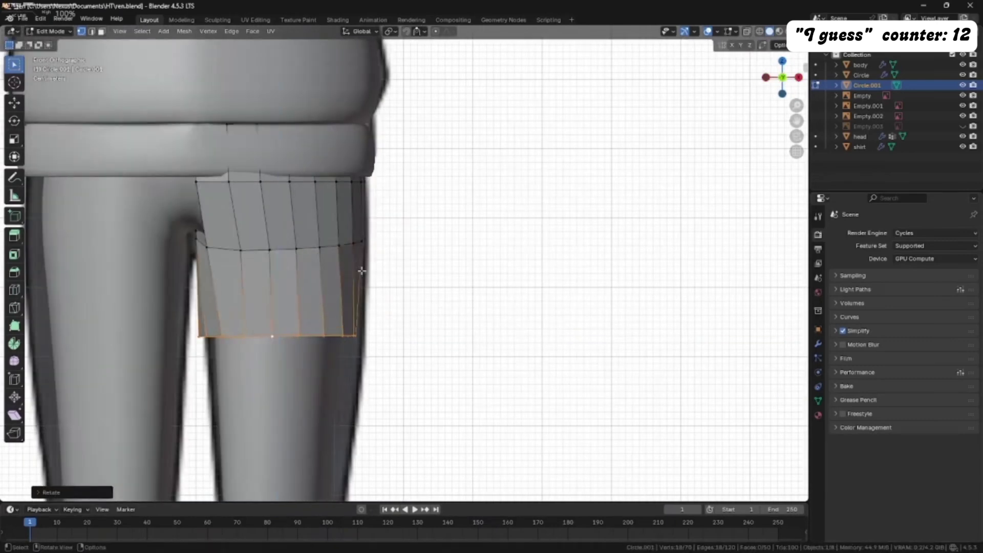
key(s)
key(z)
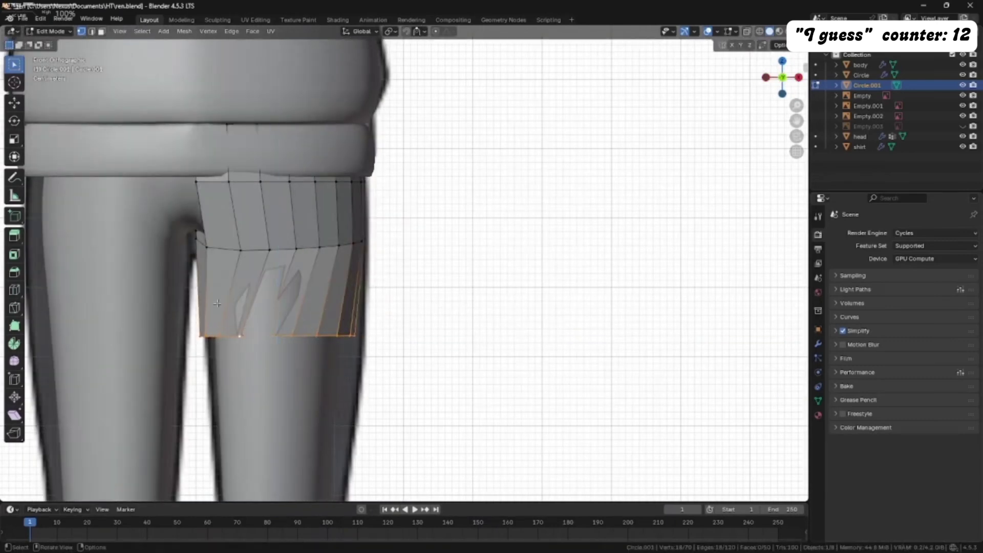
click(410, 136)
click(81, 492)
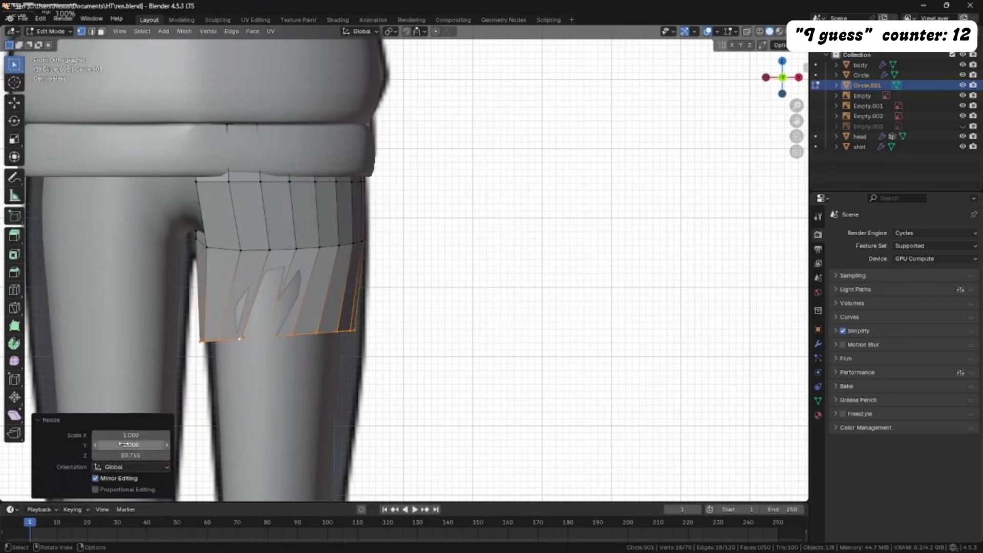
right_click(480, 372)
key(ctrl+z)
Rotate the leg's bottom loop about 22.3° around the Z axis, and fit its depth along Y in side view
key(r)
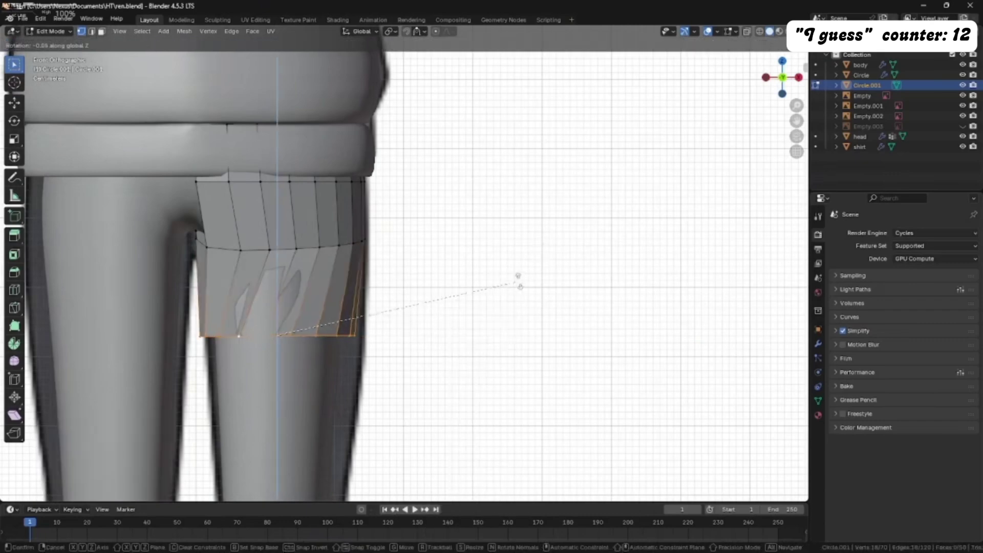
key(z)
click(425, 365)
key(KP_3)
key(s)
key(y)
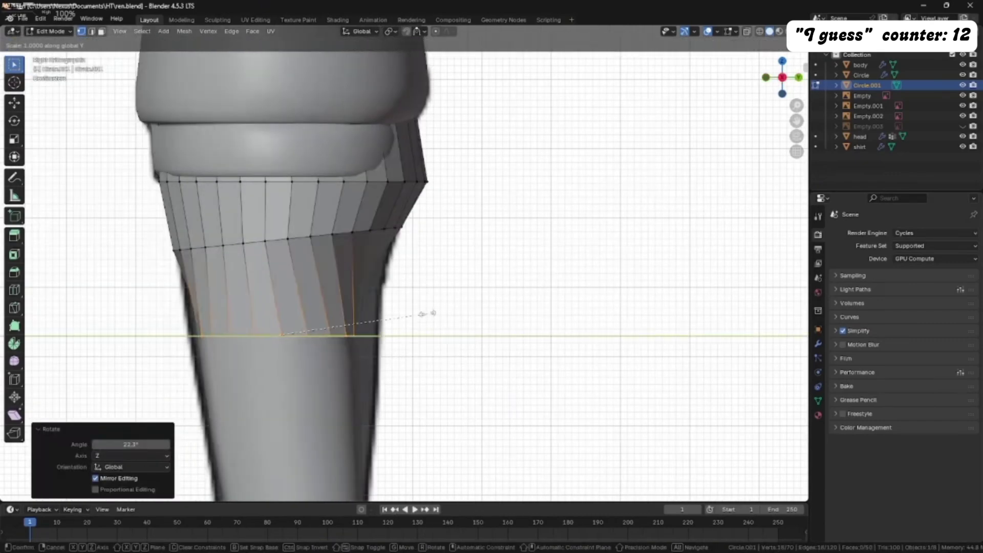
click(452, 317)
key(KP_1)
key(s)
click(557, 336)
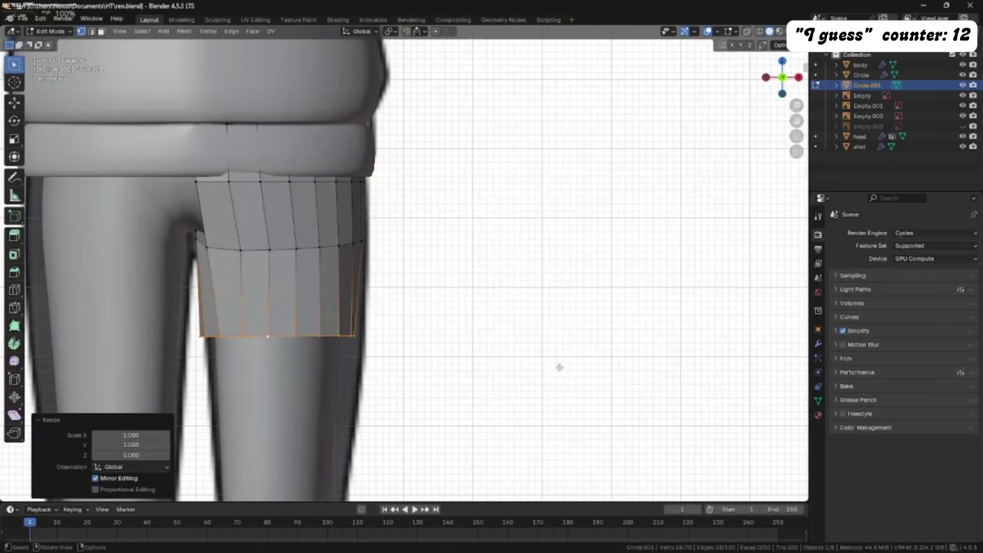
Slide several vertices of the loop below the crotch along their edges to space the leg's vertical edges more evenly
middle_drag(560, 366, 246, 213)
click(323, 202)
key(shift+v)
click(337, 211)
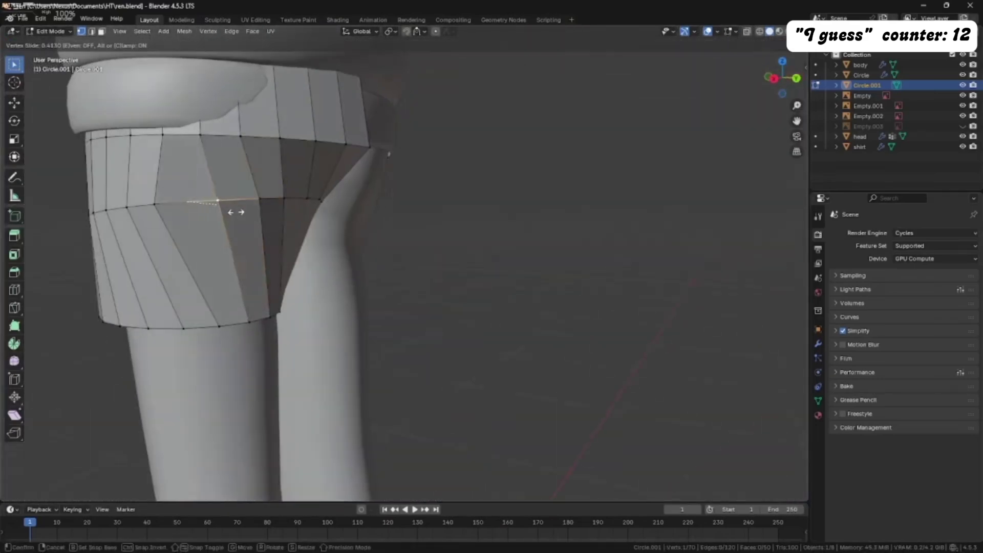
click(127, 210)
key(shift+v)
click(145, 213)
middle_drag(149, 215, 231, 265)
scroll(230, 265, down, 5)
scroll(205, 242, up, 4)
key(shift+v)
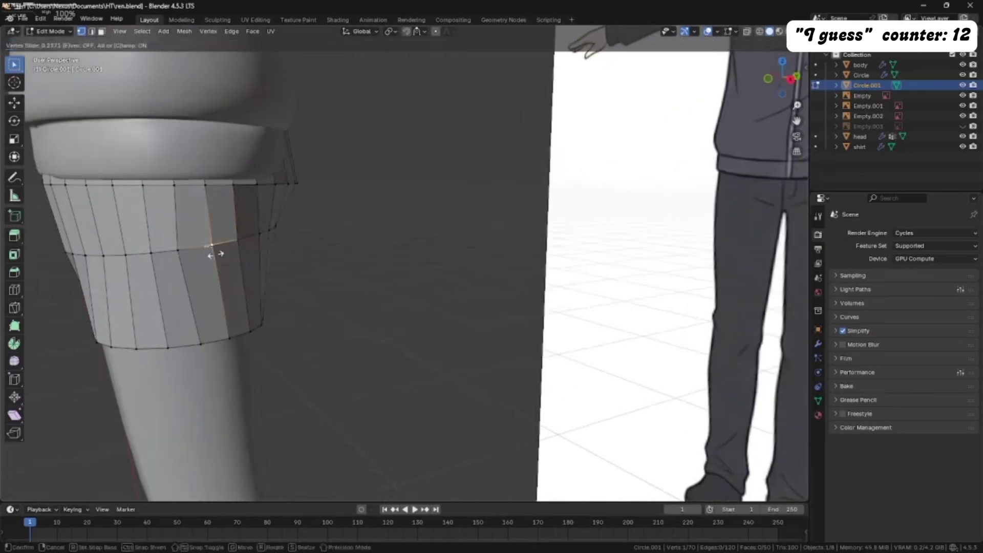
middle_drag(302, 231, 345, 219)
Select the leg's bottom loop and extrude it straight down about 0.27 m along the thigh in front view
alt+middle_drag(345, 245, 266, 358)
scroll(289, 185, down, 2)
alt+click(289, 188)
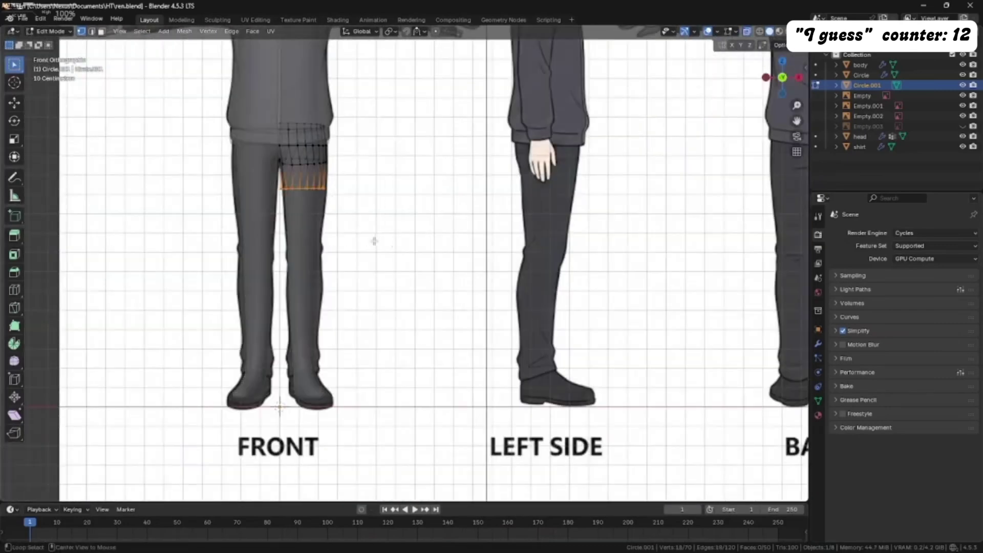
scroll(312, 205, up, 3)
click(318, 325)
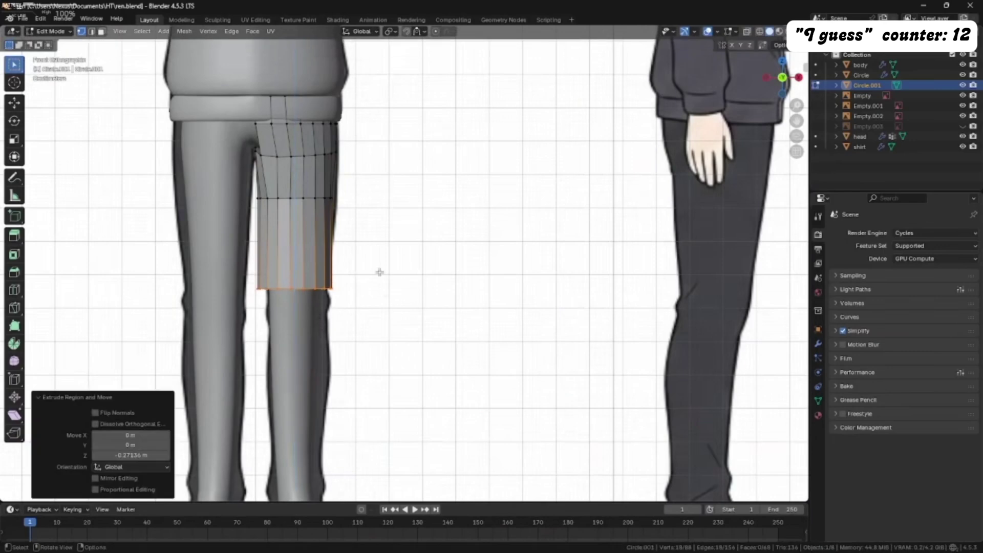
Scale the new bottom loop along Y in side view, then move and tilt it to follow the reference just above the knee
alt+middle_drag(401, 290, 336, 302)
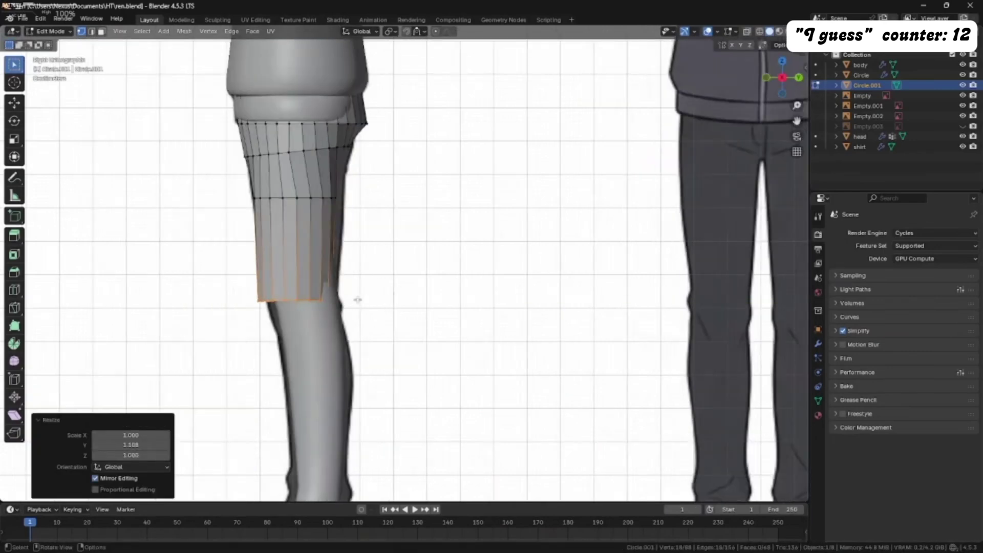
scroll(369, 301, up, 2)
key(r)
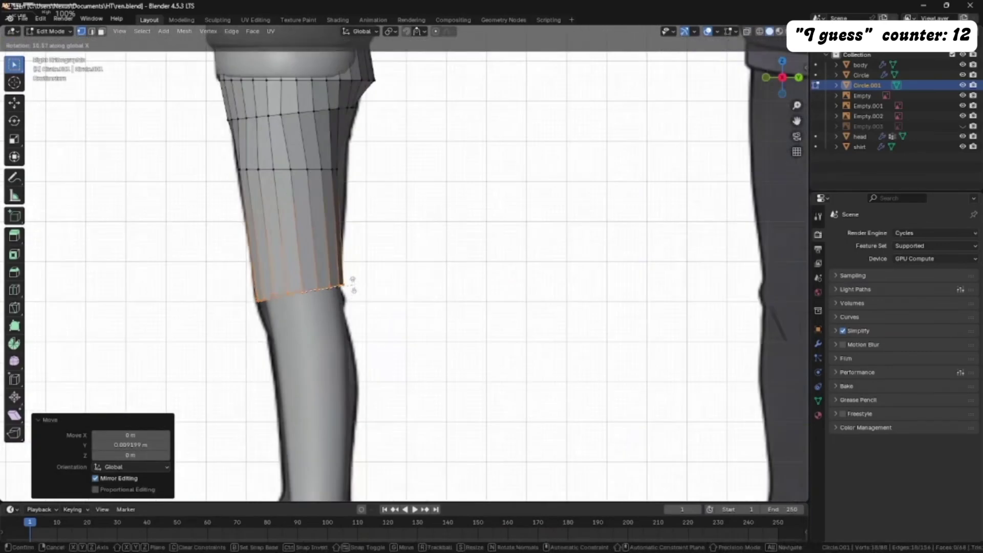
click(342, 291)
key(g)
click(360, 338)
Extrude the leg down past the knee to just above the ankle and scale the end loop to about 0.76 along X
alt+middle_drag(361, 364, 405, 365)
shift+middle_drag(383, 388, 390, 207)
key(e)
click(361, 328)
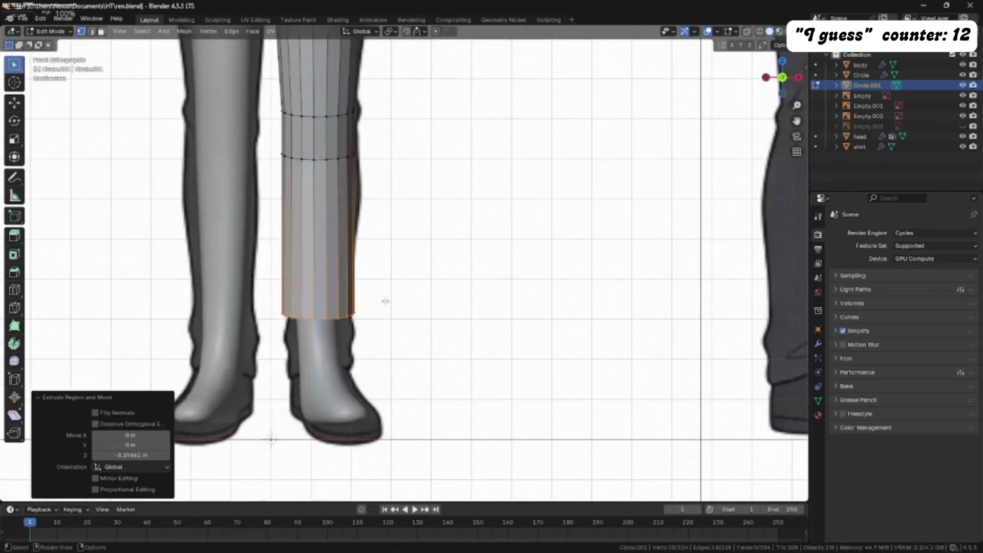
key(s)
key(x)
click(440, 304)
Move the ankle loop along Y and tilt it in side view to match the lower leg of the reference
alt+middle_drag(456, 304, 439, 304)
key(g)
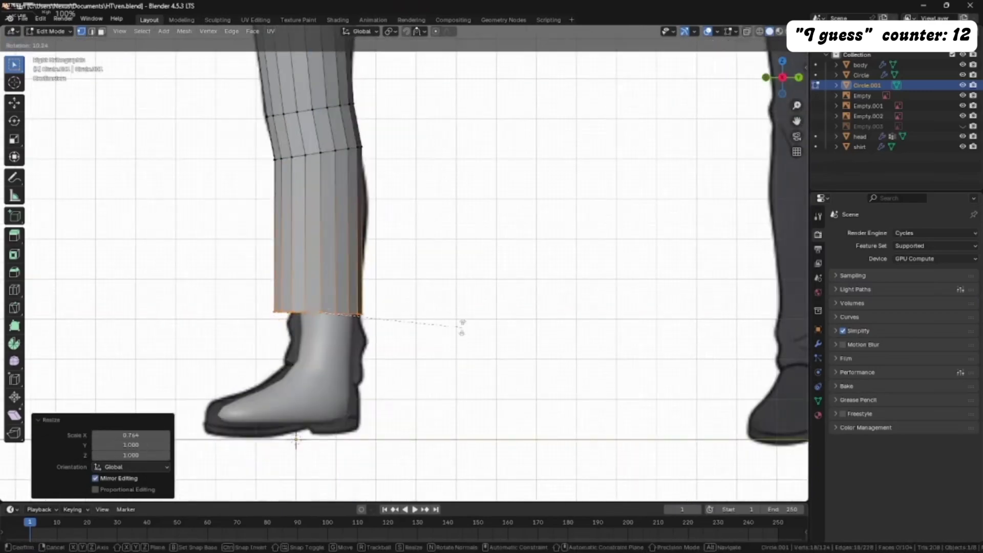
key(y)
click(501, 308)
key(r)
click(527, 285)
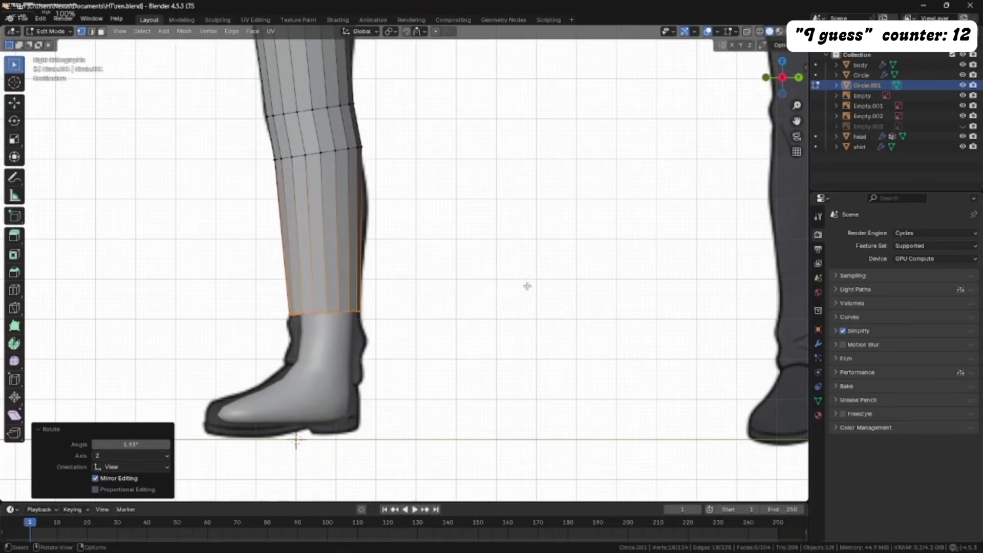
key(r)
key(y)
click(494, 310)
Extrude a short ring below the ankle loop and flare it by scaling to about 1.13
key(e)
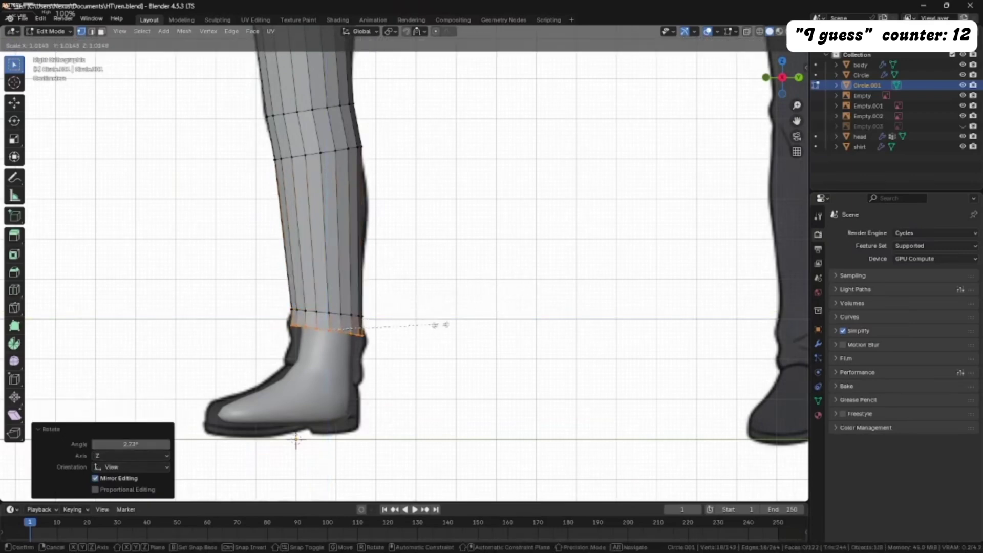
click(452, 336)
key(KP_1)
key(KP_3)
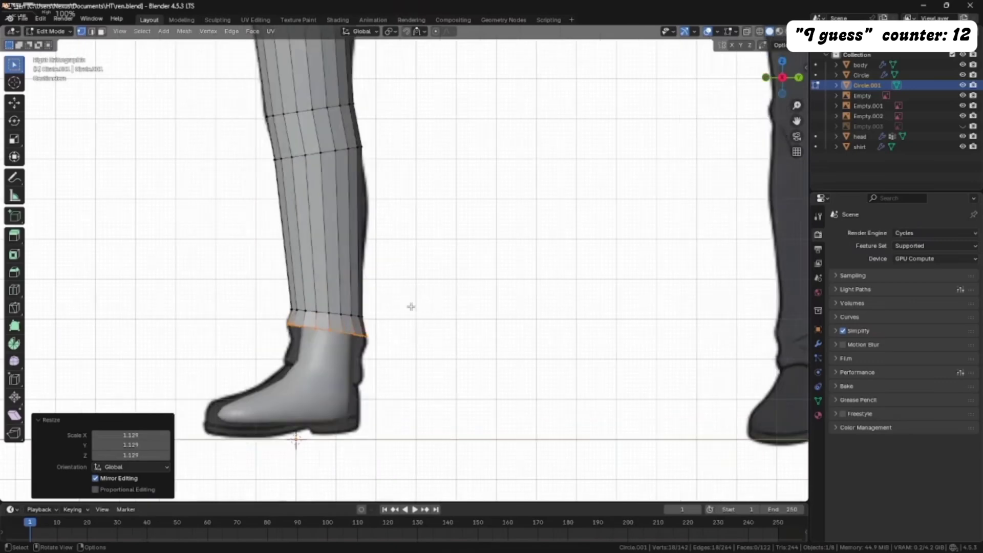
Extrude the flared ankle ring about 0.05 m straight down along Z and adjust its scale
key(e)
key(z)
click(410, 326)
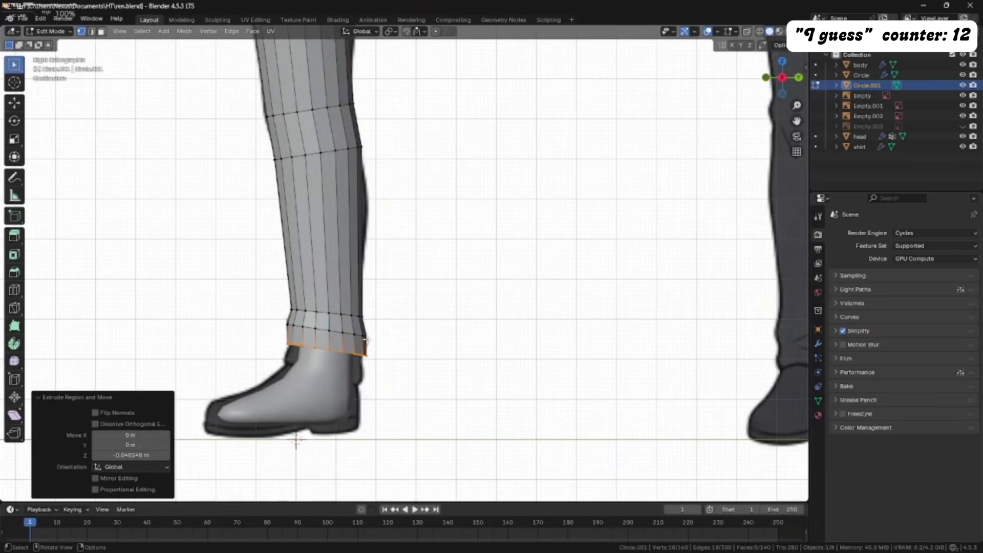
key(s)
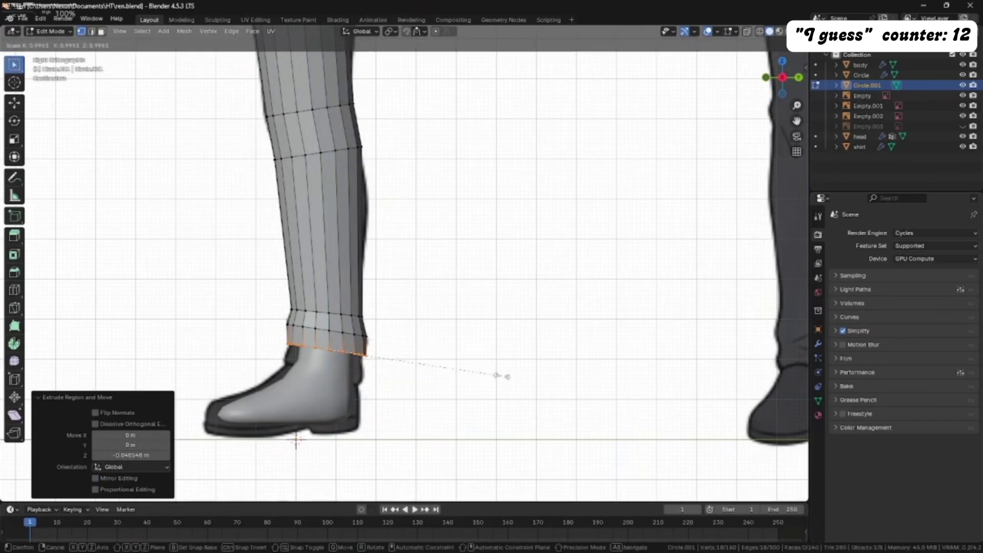
click(492, 374)
Extrude the trouser hem loop inward by scaling it to about 0.89, and adjust its height along Z in see-through view
scroll(361, 374, up, 2)
key(e)
click(359, 374)
key(alt+z)
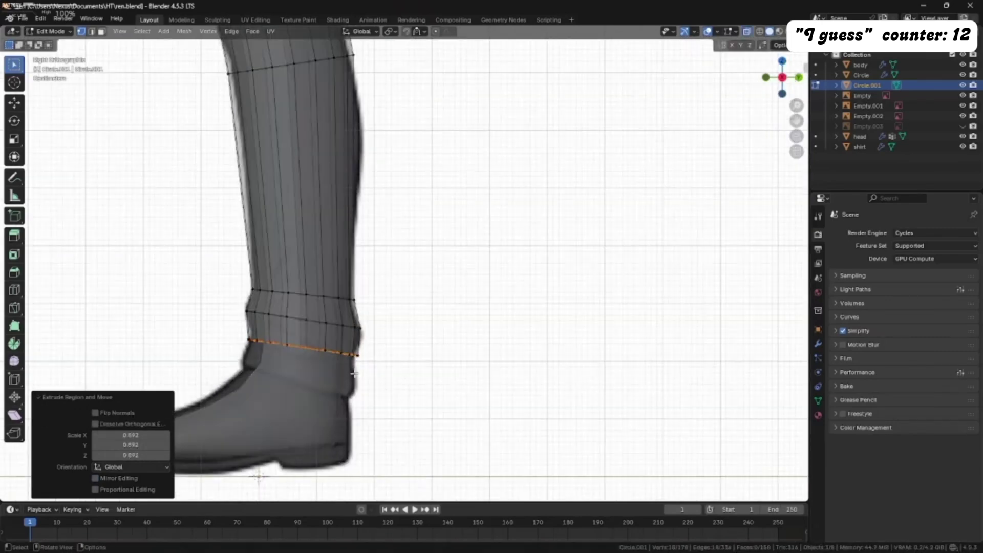
key(g)
key(z)
click(358, 368)
Extrude the inner hem loop about 0.06 m down along Z and tilt it to match the cuff over the shoe
key(e)
key(z)
click(359, 384)
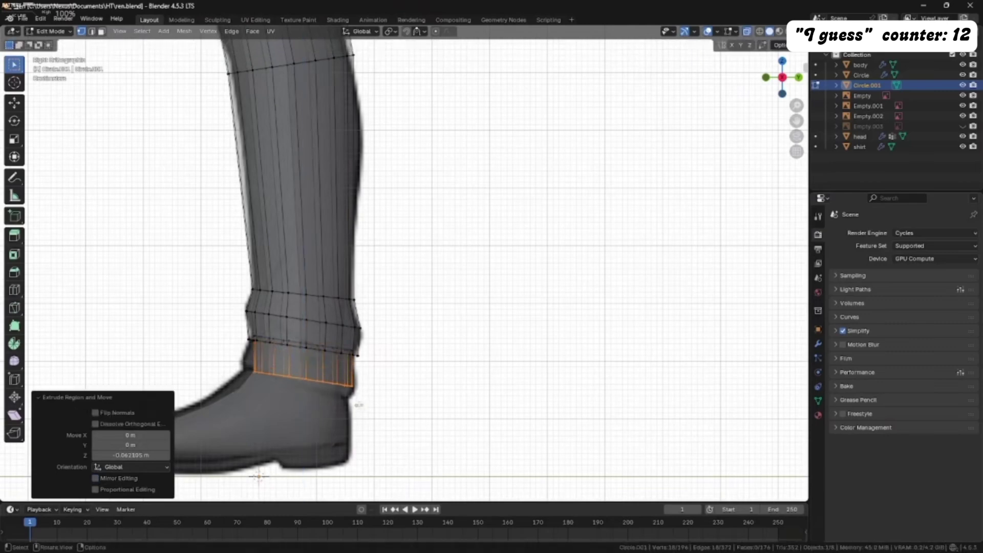
key(r)
click(432, 373)
Add one loop cut in the lowest cuff section and scale it to 1.06
click(358, 369)
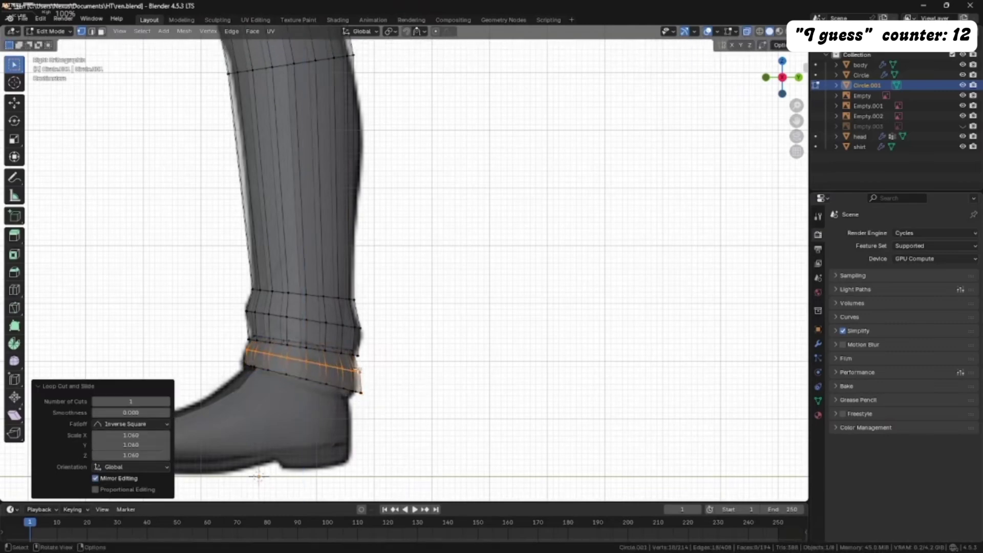
key(KP_1)
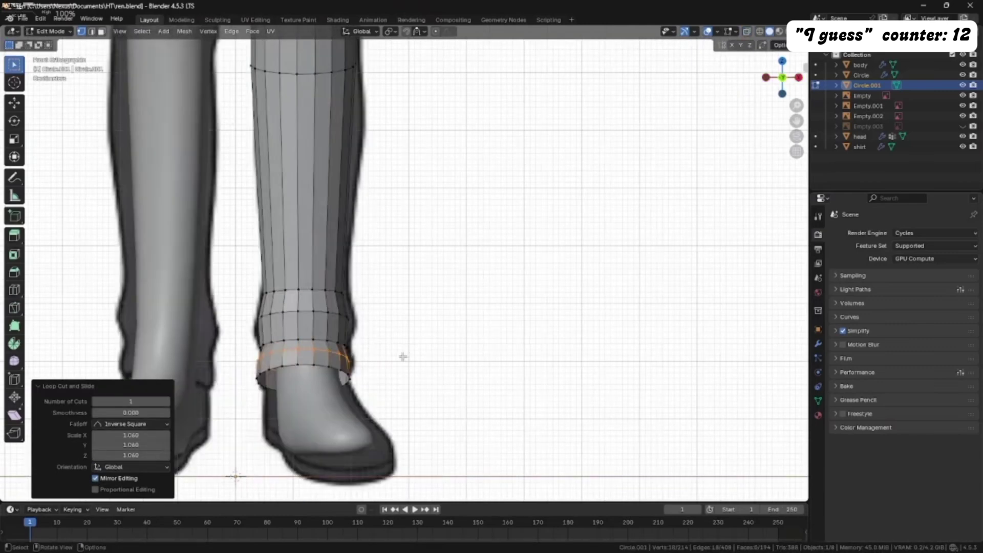
key(KP_3)
key(KP_1)
Select the upper knee loop and slide it slightly up the leg in see-through front view
scroll(344, 307, down, 5)
scroll(324, 208, up, 4)
alt+click(321, 217)
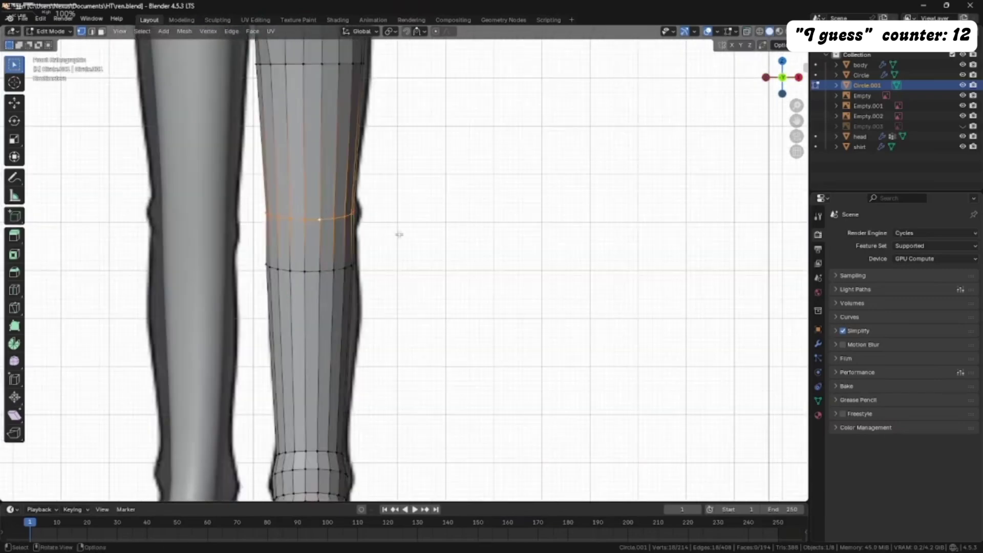
key(alt+z)
key(g)
key(g)
click(401, 222)
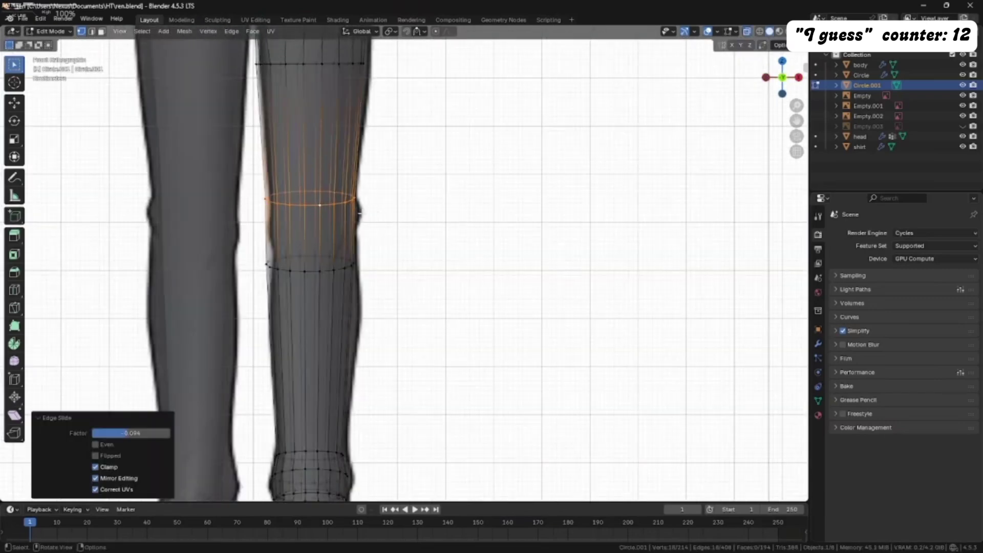
Add a loop below the upper knee loop, scale it to about 1.09 and move it slightly outward along X as a fold
key(s)
click(384, 219)
key(g)
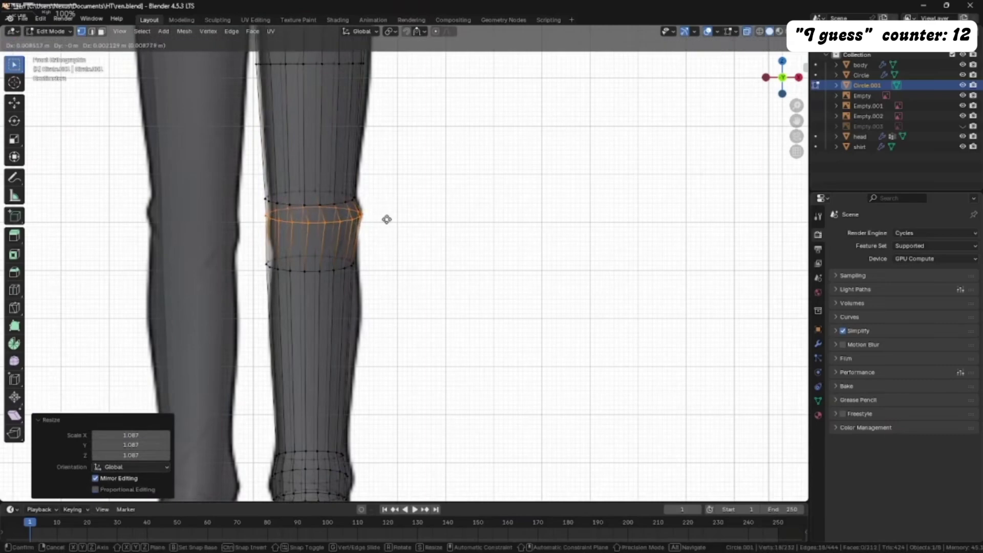
click(386, 219)
key(alt+z)
key(alt+z)
key(alt+z)
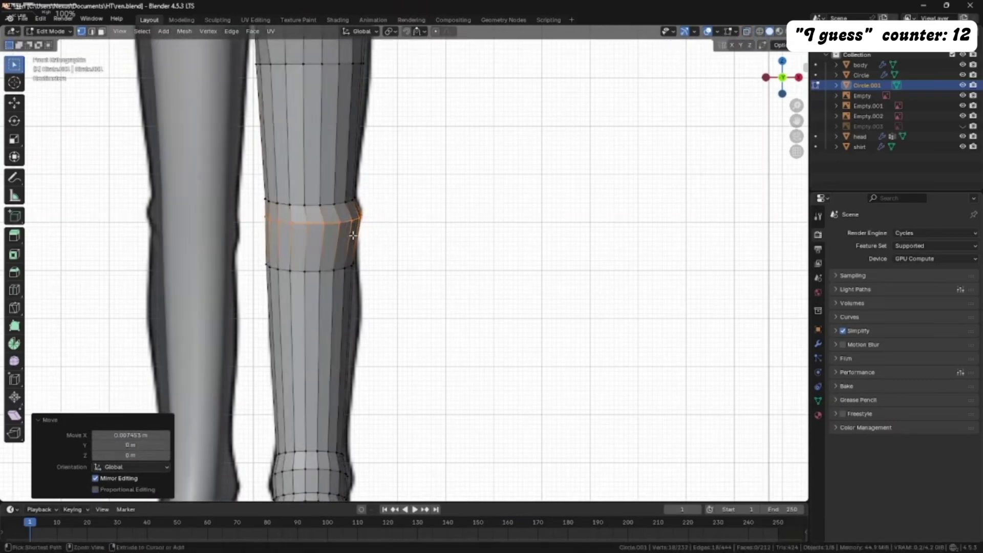
Add another loop cut below the bulging knee fold and scale it to 0.95
key(ctrl+r)
click(357, 236)
click(356, 231)
key(alt+z)
key(s)
click(435, 206)
Scale the new knee crease loop along Y in side view and move it onto the reference outline
key(KP_3)
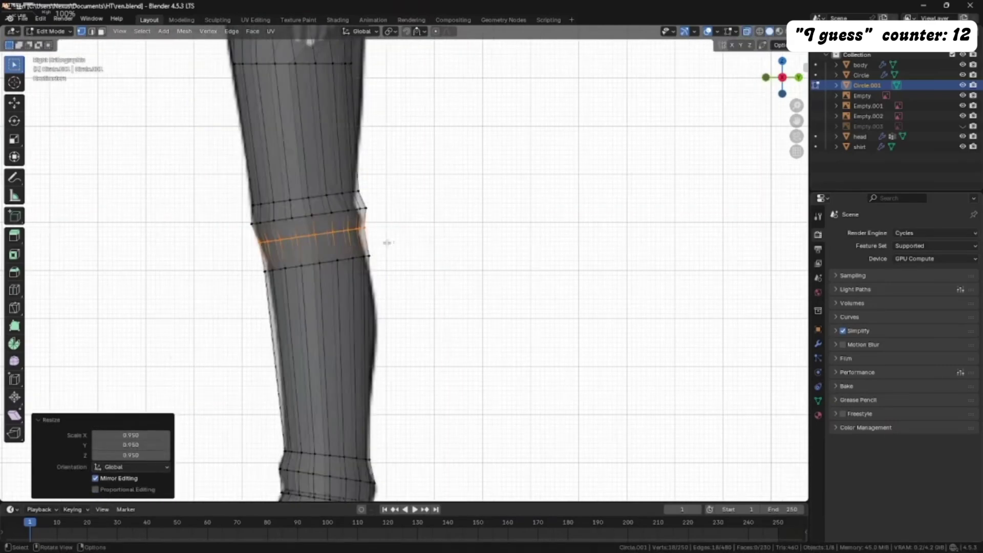
key(s)
key(y)
click(468, 204)
key(g)
click(465, 206)
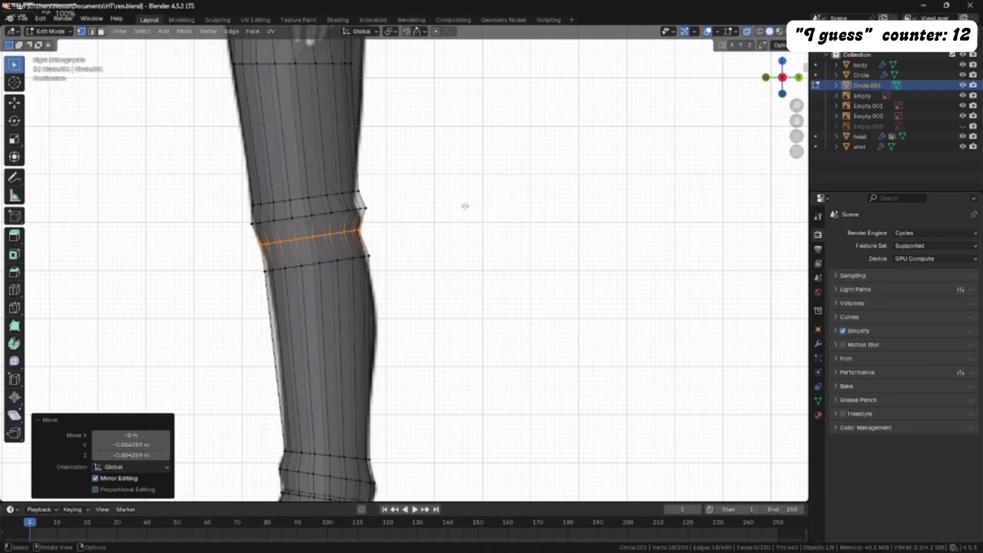
Select the loop above the knee folds, adjust it along Y and rotate it slightly in side view
alt+click(358, 189)
key(g)
key(y)
click(420, 169)
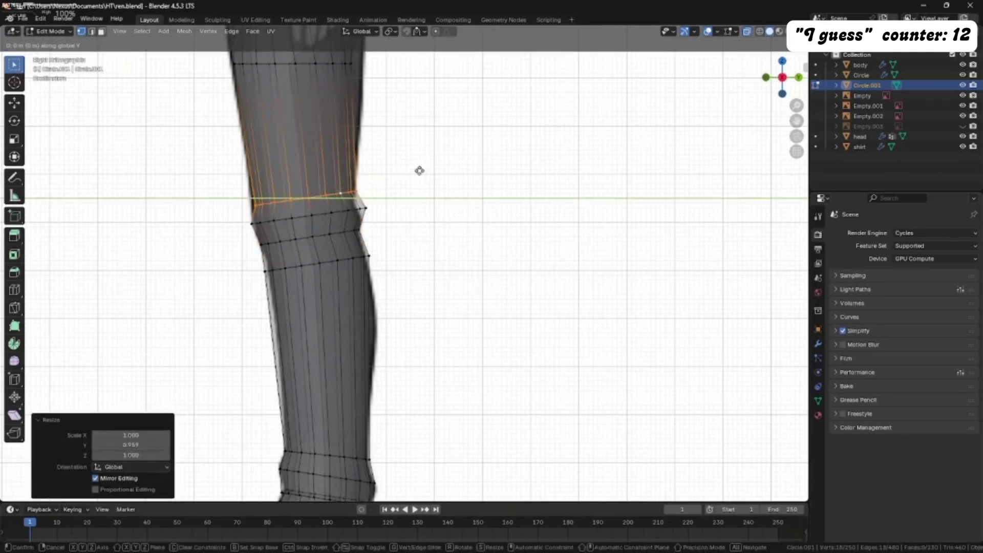
key(r)
click(346, 207)
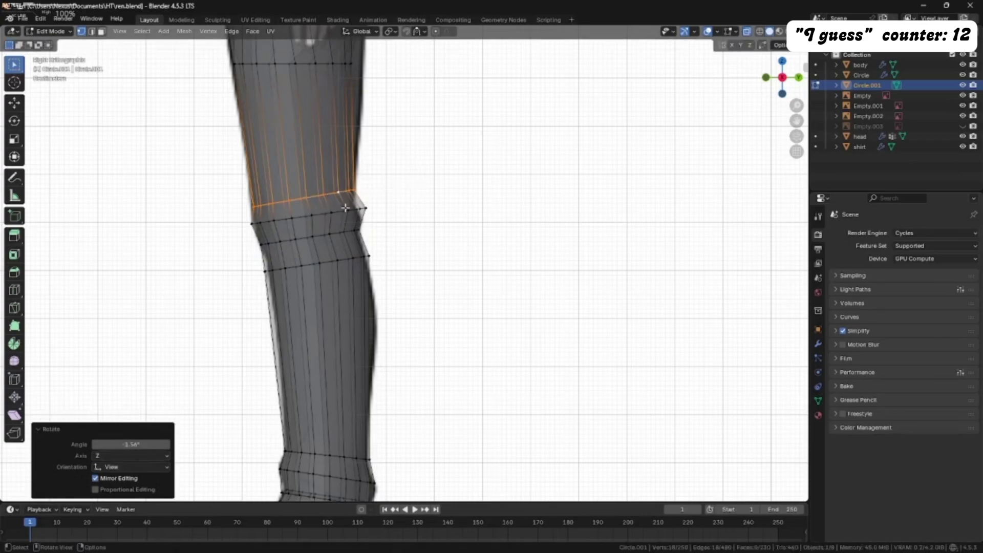
Select the vertices at the back of the trousers just below the shirt hem and move them along Y in side view
scroll(362, 289, down, 6)
key(KP_1)
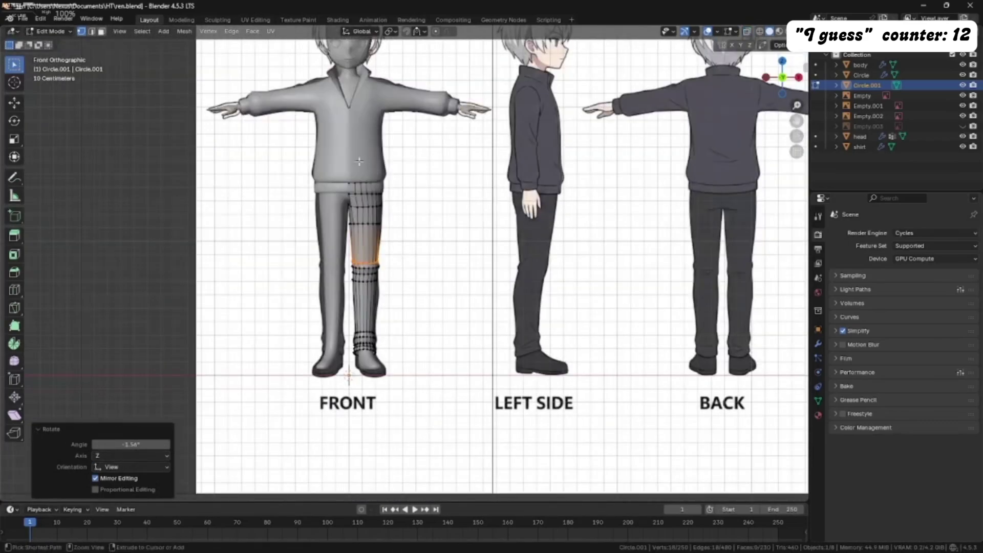
scroll(359, 161, up, 5)
middle_drag(441, 244, 750, 266)
click(405, 247)
middle_drag(505, 263, 566, 270)
key(alt+z)
key(KP_3)
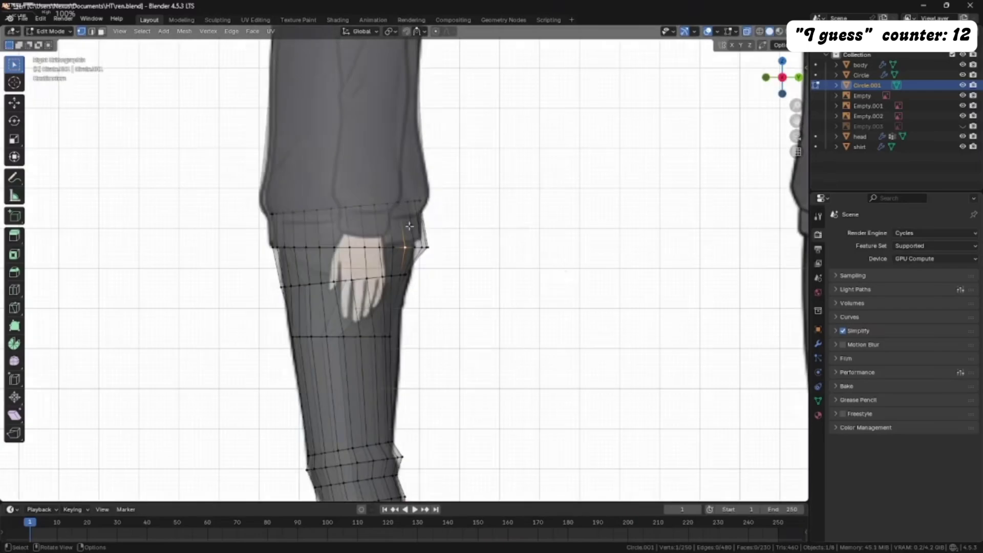
shift+drag(409, 226, 438, 263)
key(g)
key(y)
click(483, 250)
Slide vertices at the back of the upper thigh along their edges to smooth the seat
key(alt+z)
middle_drag(483, 251, 594, 259)
key(shift+v)
click(438, 287)
key(shift+v)
click(412, 234)
Move two vertices at the back of the loop below the shirt hem along Y to round the seat
click(390, 229)
key(g)
key(y)
click(400, 251)
click(363, 239)
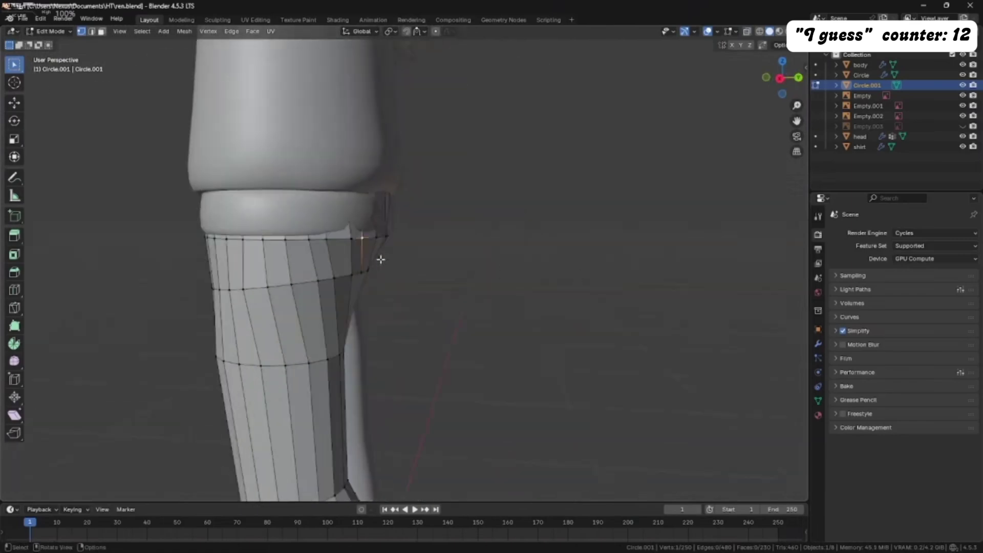
key(g)
key(y)
click(397, 266)
Slide the inner-thigh vertex near the crotch along its edge by a factor of about 0.24
middle_drag(397, 267, 485, 318)
scroll(421, 277, down, 5)
click(370, 203)
middle_drag(376, 207, 357, 229)
scroll(356, 229, up, 5)
click(358, 216)
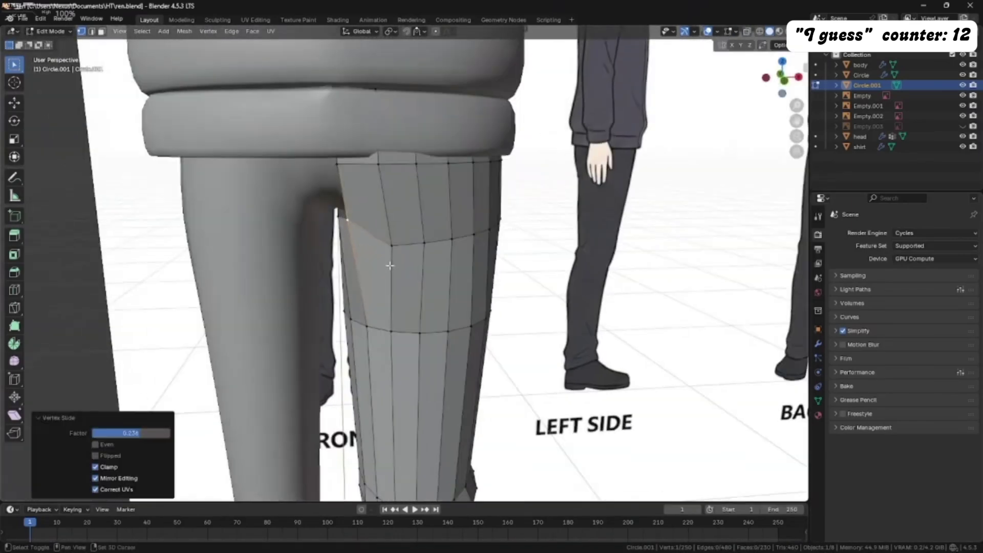
scroll(690, 261, down, 4)
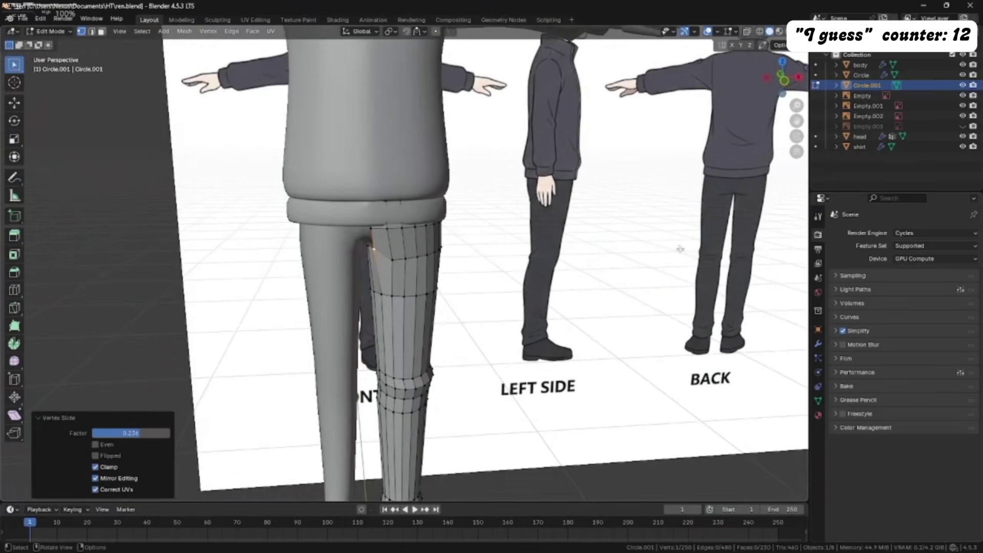
scroll(396, 296, down, 2)
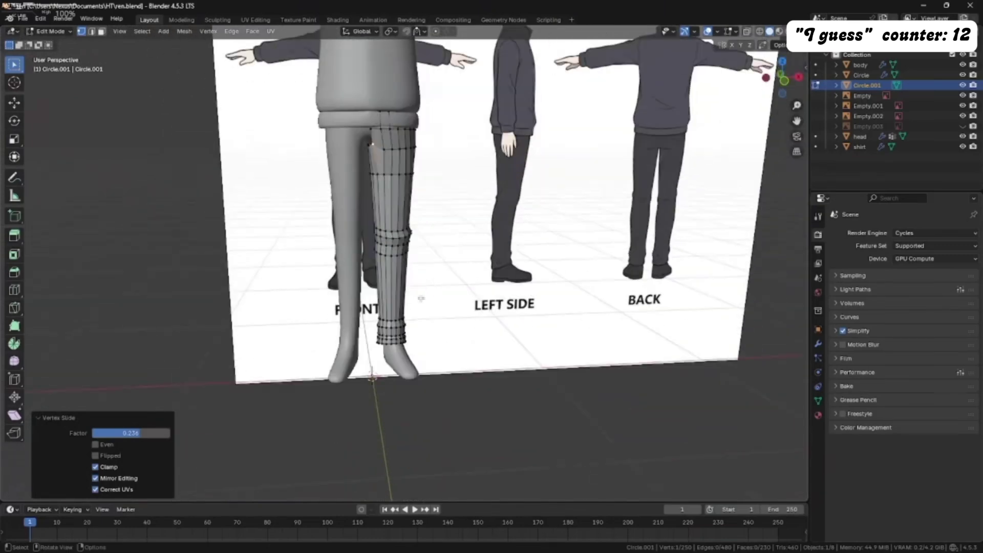
Add a Mirror modifier on the X axis to the single trouser leg
key(KP_1)
click(819, 343)
click(909, 232)
text(mi)
key(Return)
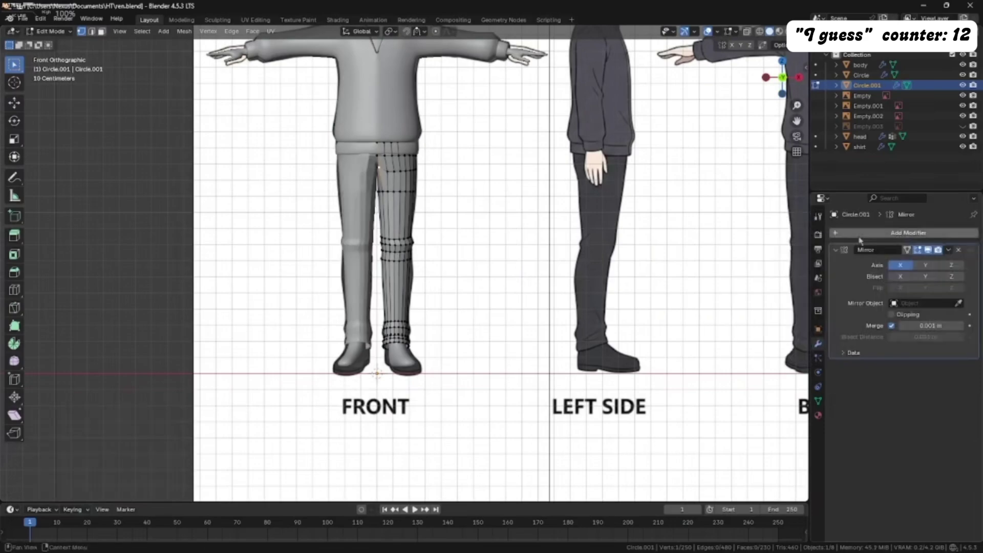
Enable Clipping on the Mirror modifier and move the crotch vertex along X to the centre line to join both legs
scroll(402, 173, up, 9)
middle_drag(407, 175, 432, 145)
right_click(352, 152)
click(892, 315)
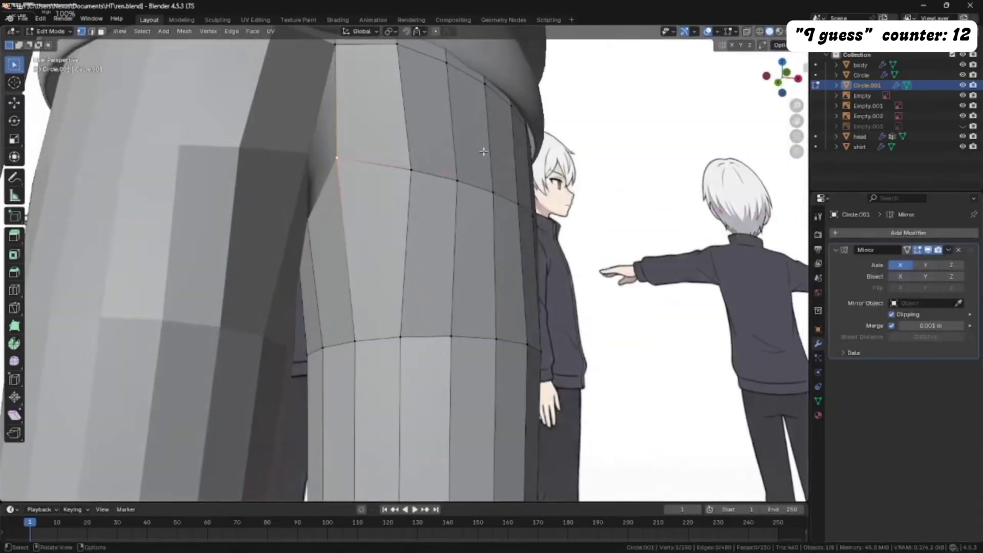
key(g)
key(x)
click(360, 220)
scroll(379, 205, up, 6)
Apply Shade Smooth to the mirrored trousers in Object Mode
scroll(413, 145, down, 10)
middle_drag(436, 241, 109, 288)
key(Tab)
right_click(379, 229)
click(392, 238)
middle_drag(491, 241, 404, 261)
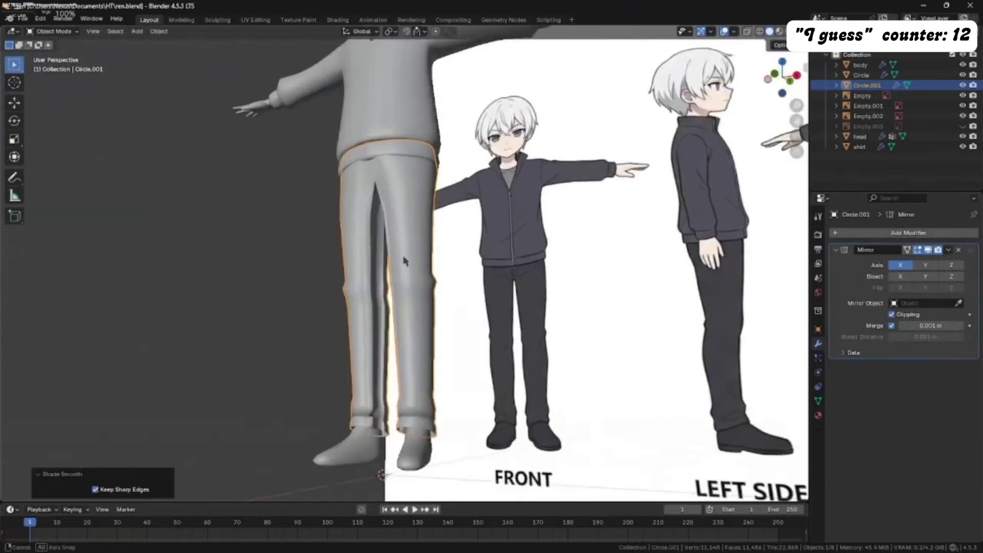
Add a Catmull-Clark Subdivision modifier to the trousers below the Mirror modifier
key(ctrl+Tab)
key(Tab)
click(846, 235)
text(sub)
key(Return)
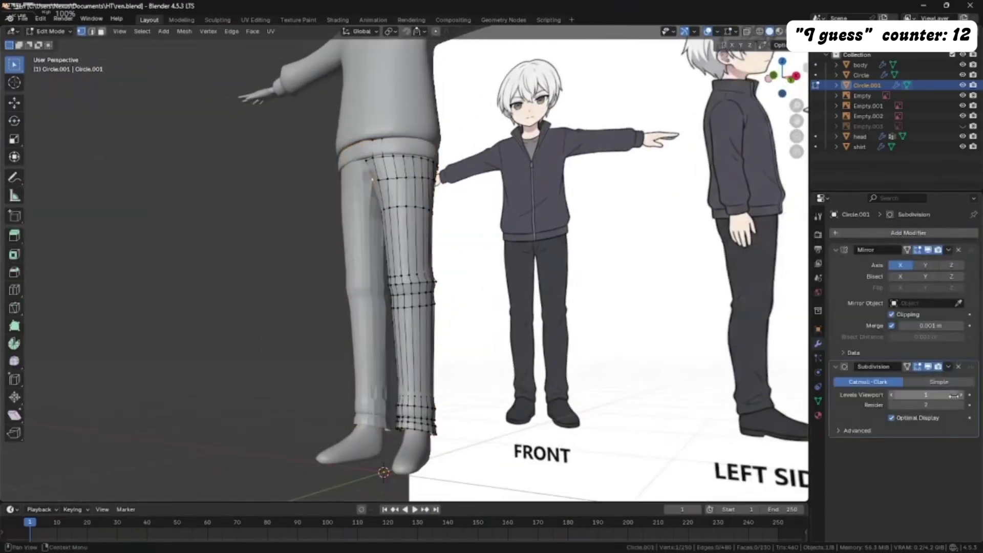
Select the whole trousers mesh in Edit Mode and recalculate its normals to face outward
middle_drag(456, 353, 560, 358)
key(Tab)
right_click(560, 358)
click(561, 354)
key(ctrl+Tab)
key(a)
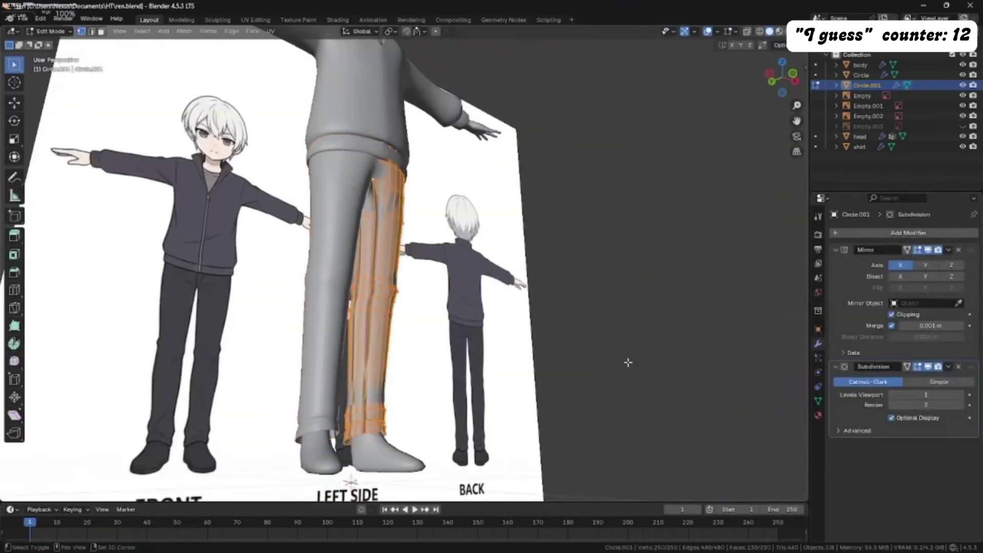
key(shift+n)
middle_drag(628, 362, 584, 355)
scroll(347, 285, up, 8)
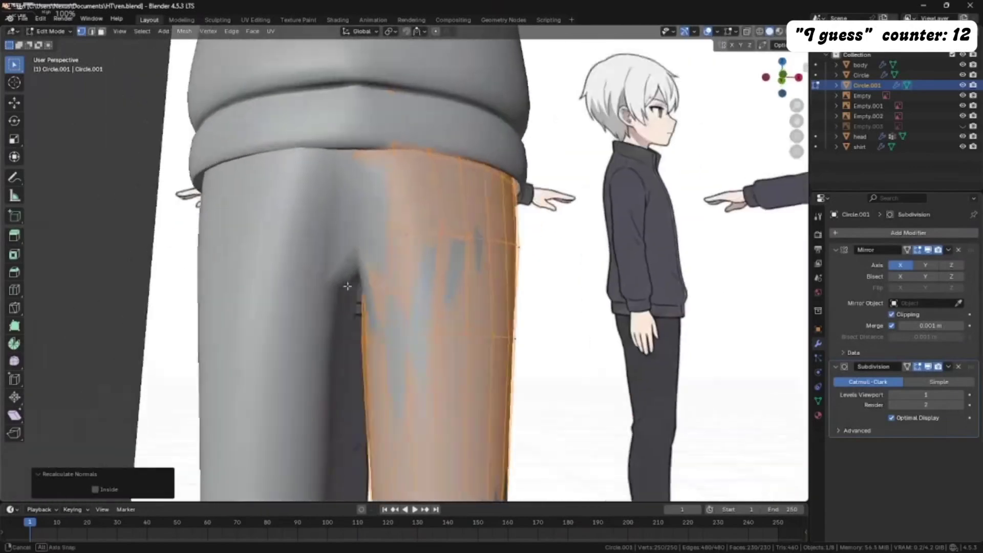
Move the vertices near the centre seam just below the shirt hem along Y to round the seat
middle_drag(347, 286, 490, 308)
scroll(164, 354, down, 6)
scroll(515, 415, up, 5)
key(g)
key(y)
click(528, 426)
click(370, 297)
middle_drag(482, 369, 449, 419)
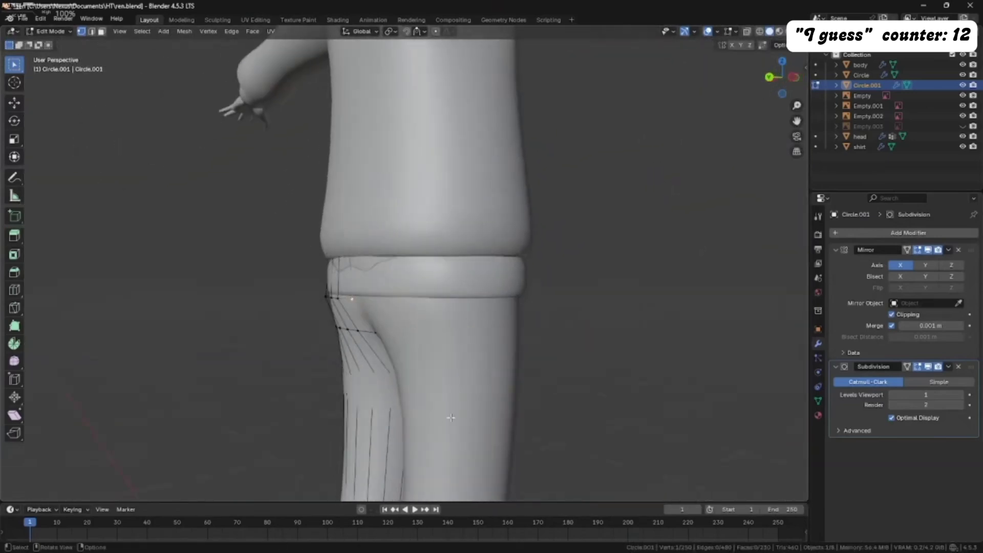
key(g)
key(y)
click(446, 414)
Adjust further vertices around the upper trousers below the hem along Y to even out the crotch area
middle_drag(446, 414, 562, 338)
key(g)
key(y)
click(425, 281)
key(g)
key(y)
click(538, 276)
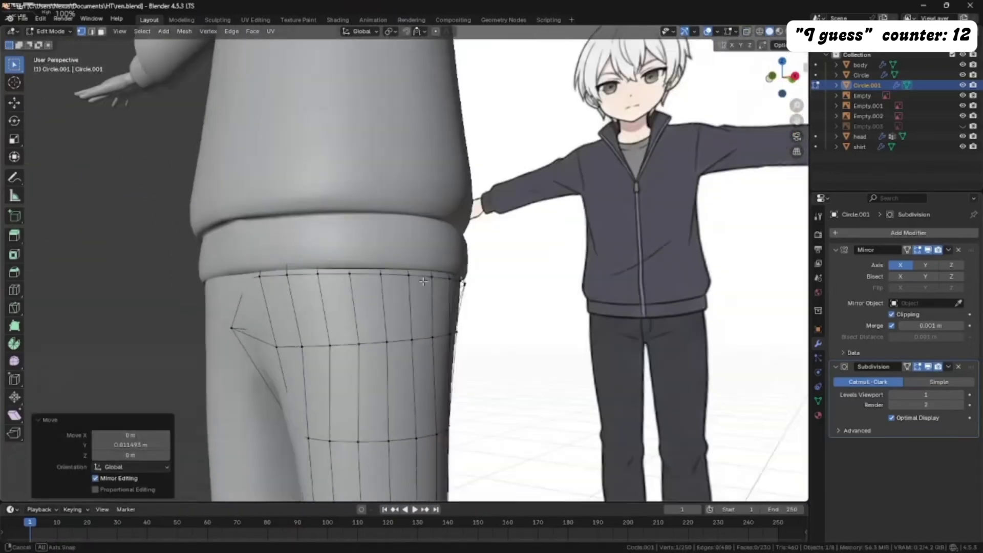
Hide the shirt and slide the vertex at the back centre of the seat along its edge
middle_drag(538, 277, 387, 313)
click(296, 292)
middle_drag(296, 292, 518, 303)
middle_drag(503, 355, 491, 328)
key(g)
key(g)
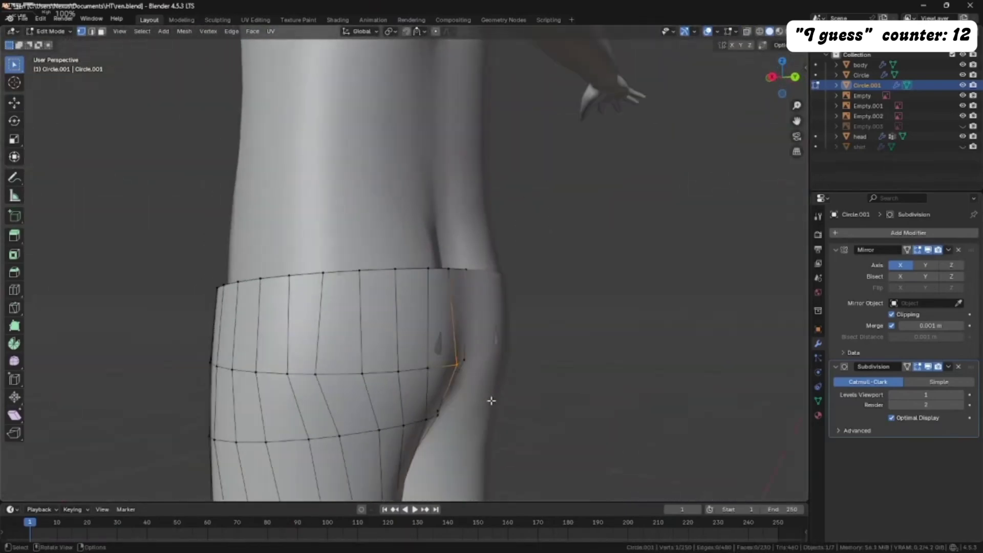
click(490, 402)
Move the back seat vertex along Y and slide it along its edge by a factor of about 0.15
key(g)
key(y)
click(481, 399)
middle_drag(481, 399, 528, 432)
key(g)
key(g)
click(469, 412)
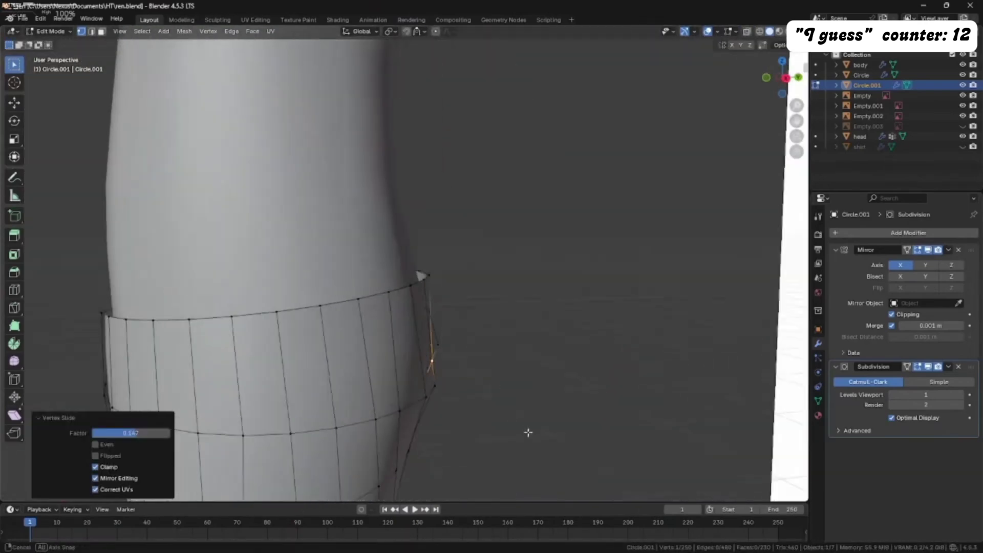
Show the shirt again and move the back vertex of the trousers' top loop along Y by about -0.008 m
middle_drag(511, 400, 391, 256)
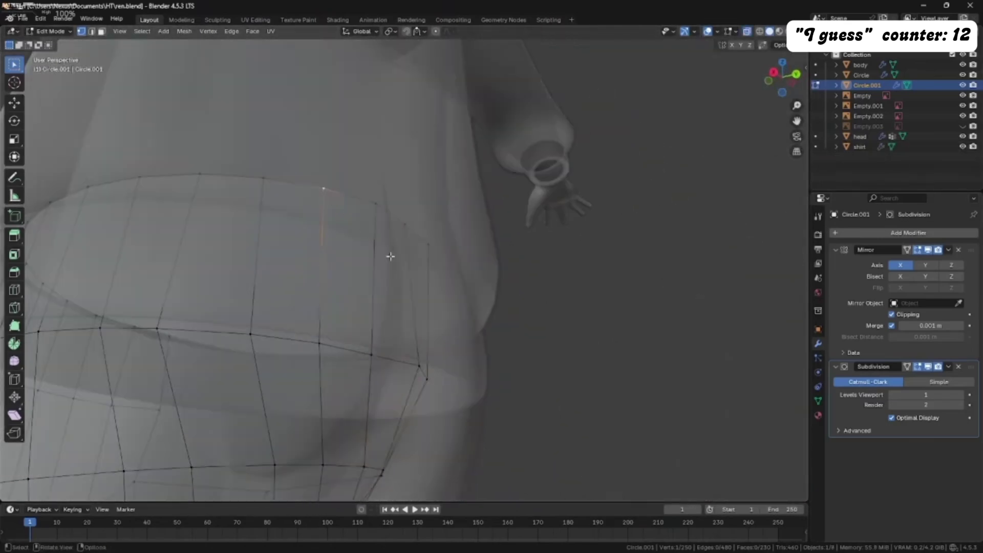
click(389, 256)
key(g)
key(y)
click(410, 336)
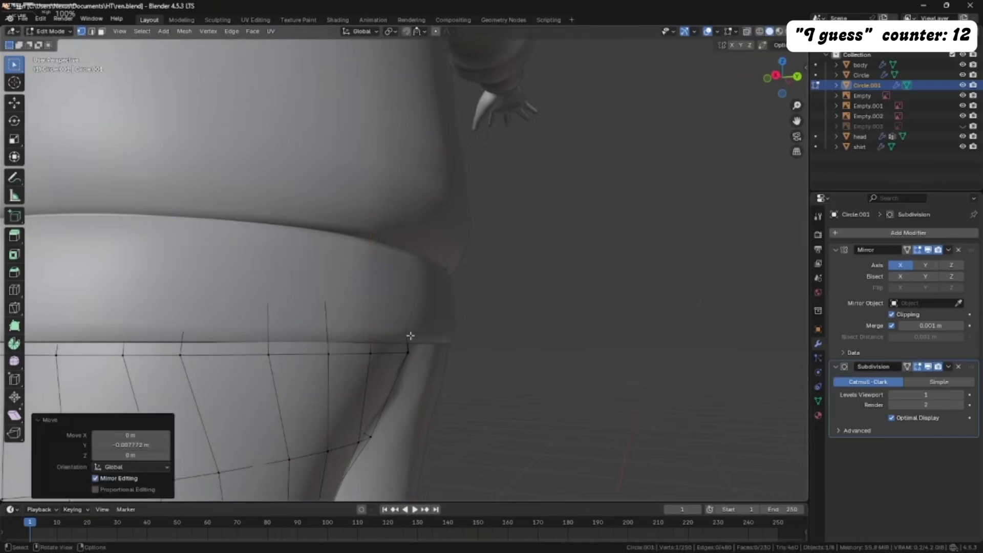
Switch from the trousers to the shirt and open its mesh in wireframe at the collar, seen from the front
middle_drag(410, 335, 447, 286)
click(452, 265)
key(Tab)
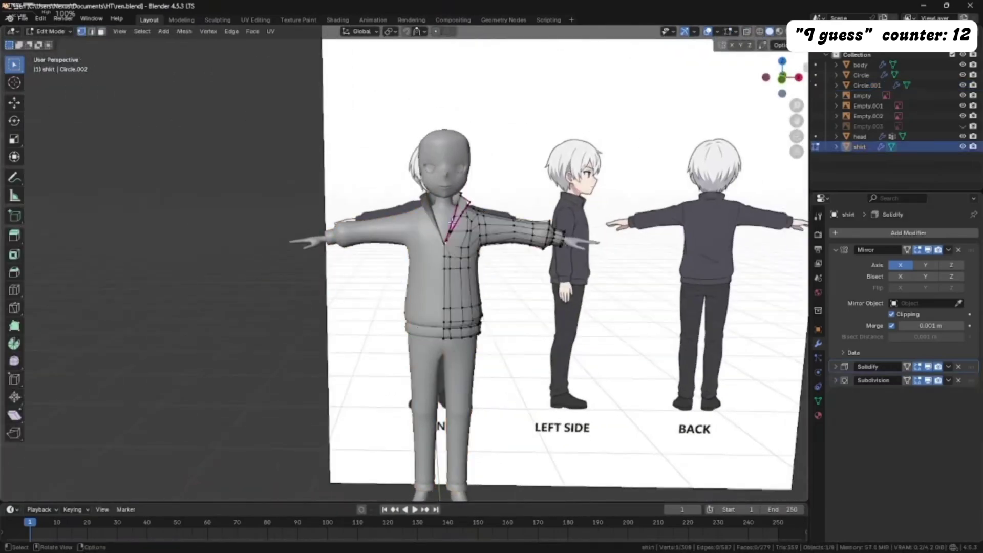
key(KP_1)
scroll(452, 265, up, 6)
right_click(532, 270)
key(ctrl+z)
key(ctrl+z)
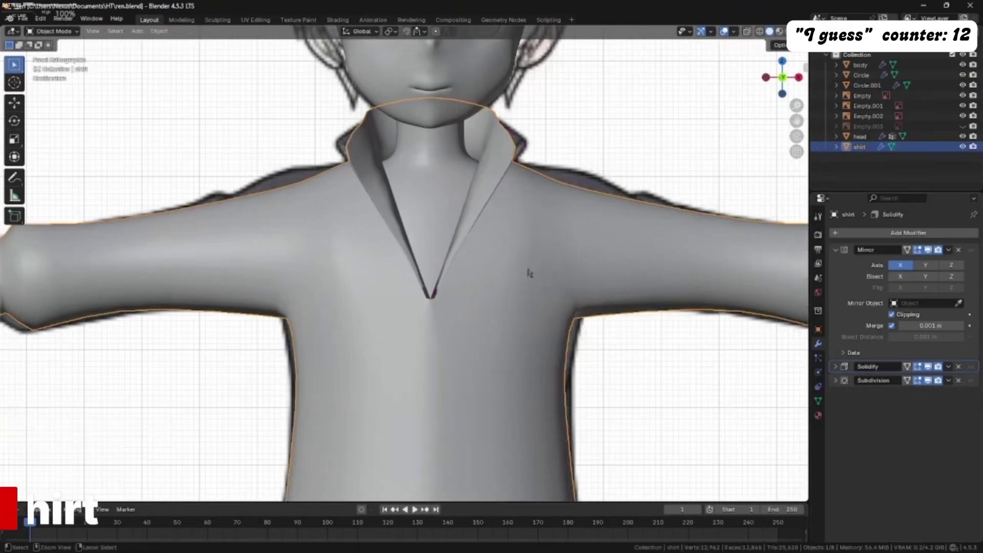
key(Tab)
key(shift+z)
scroll(446, 196, up, 1)
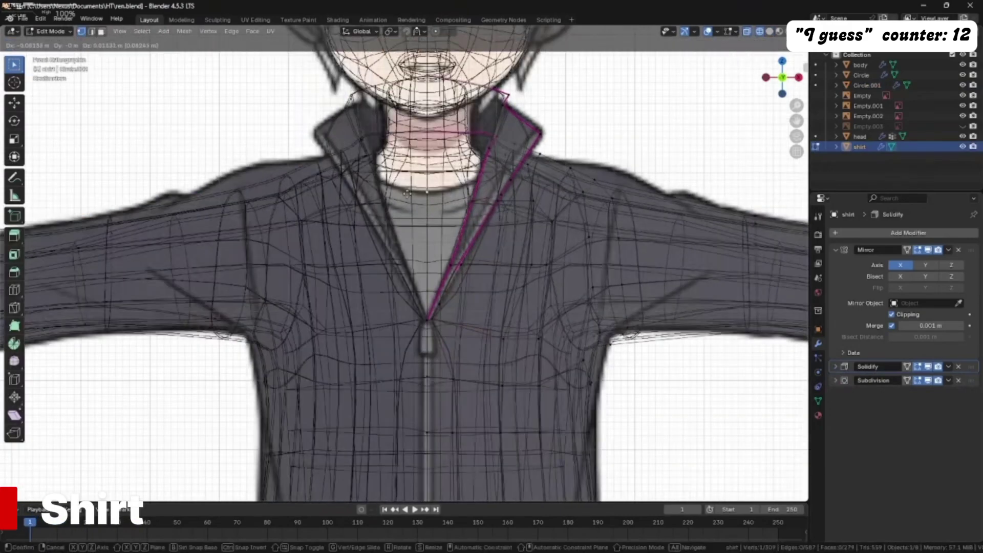
Trace the inner shirt's neckline with vertices from the centre front toward the collar, following the reference image
right_click(407, 194)
scroll(407, 194, up, 4)
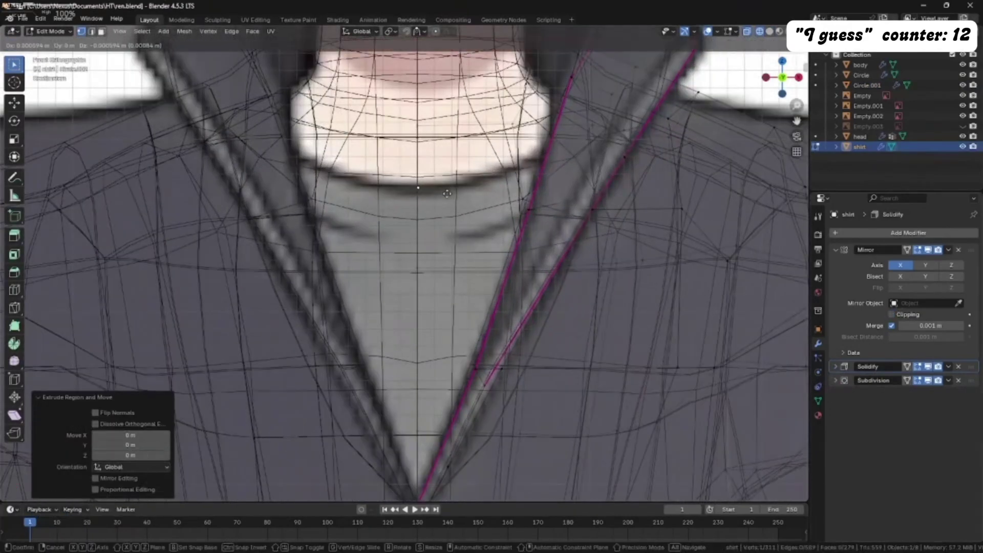
right_click(452, 194)
key(ctrl+z)
key(ctrl+z)
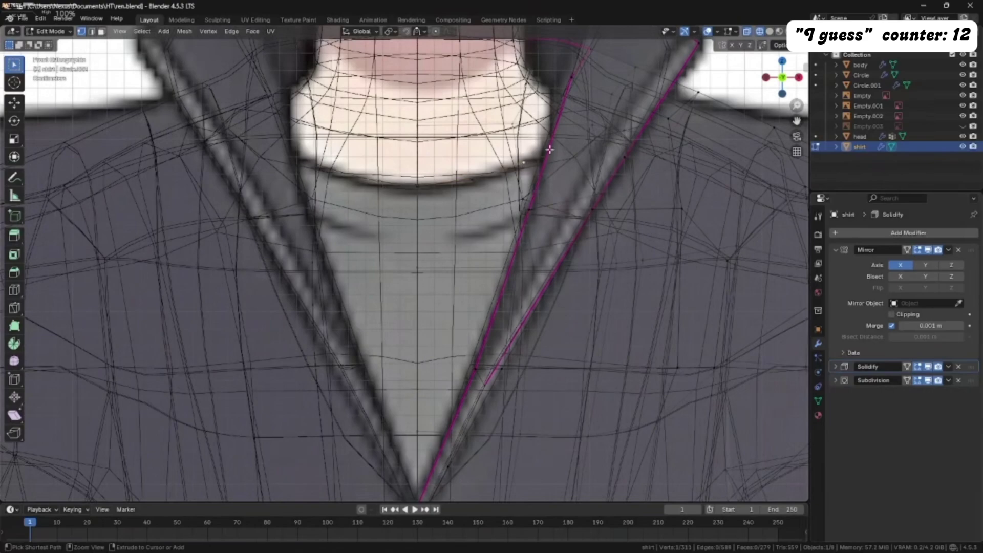
Move the neckline's centre vertex about -0.087 m along Y onto the chest
key(shift+z)
key(KP_5)
key(KP_5)
middle_drag(517, 140, 425, 188)
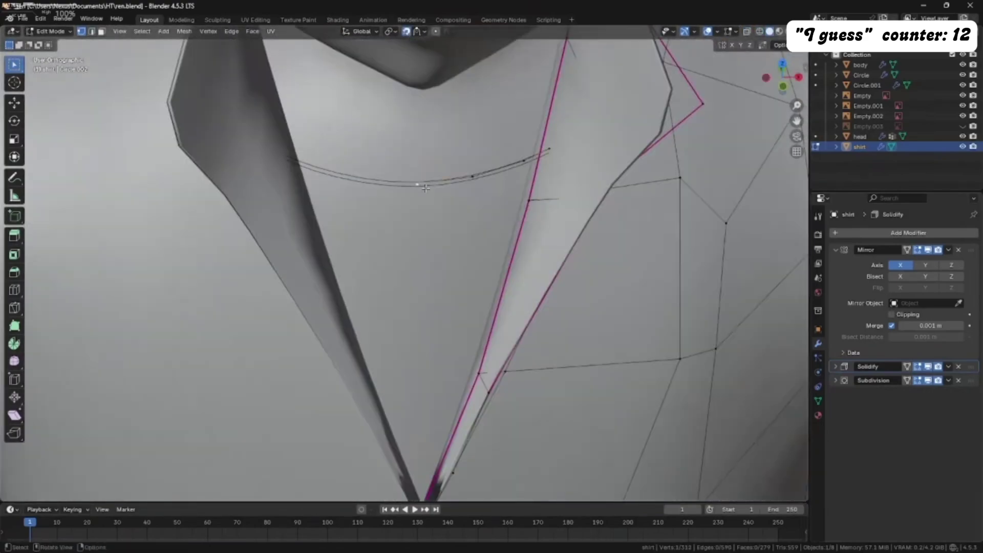
click(427, 227)
key(KP_1)
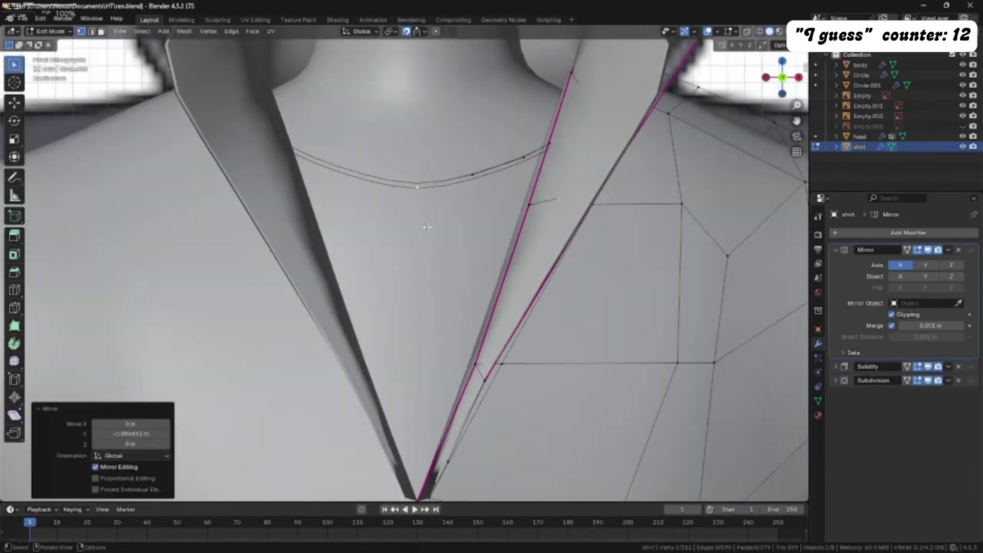
Set snapping to Face Nearest and move the next neckline vertex onto the body surface
click(421, 32)
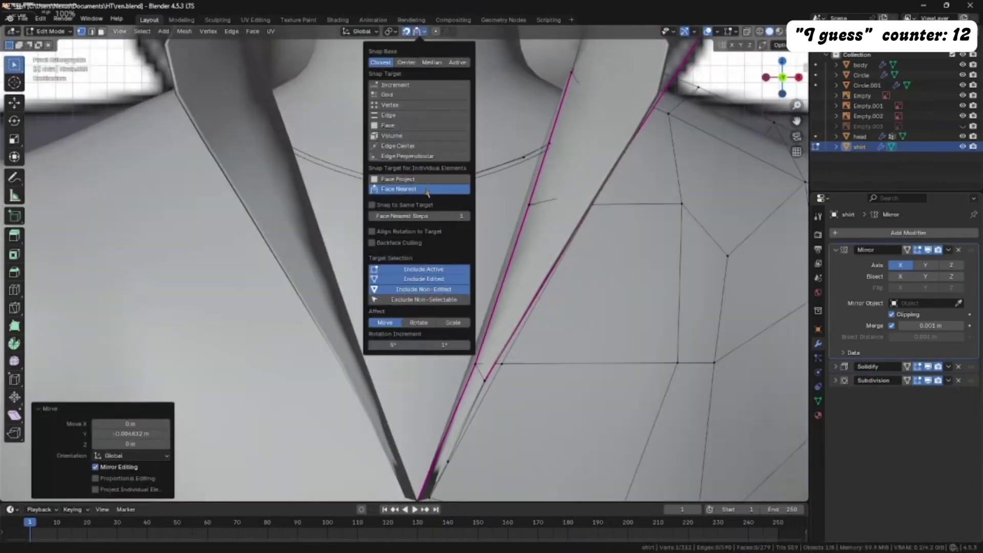
click(473, 177)
key(g)
click(475, 177)
Try to rip the neckline vertices near the collar edge, then undo the rip attempts
click(523, 159)
key(v)
click(505, 169)
click(529, 157)
key(v)
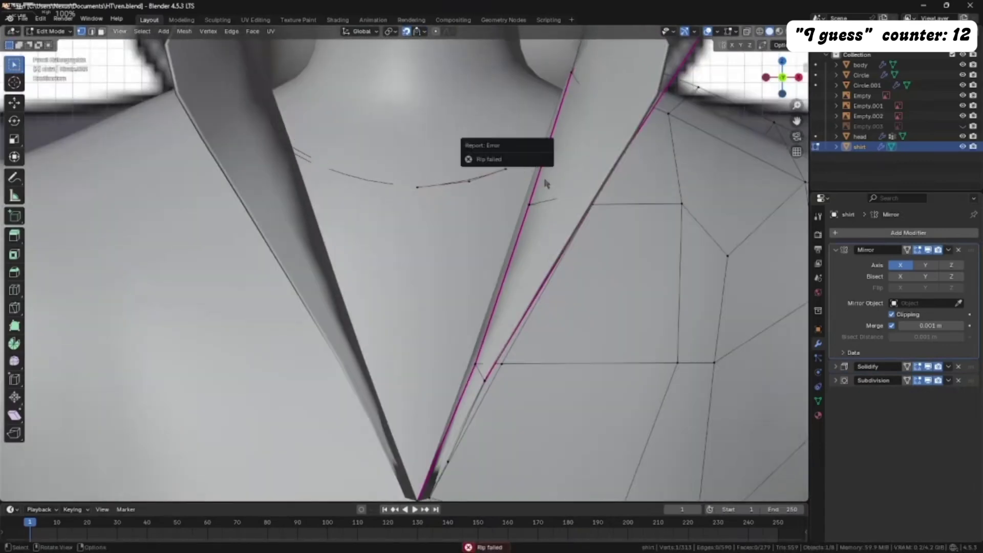
key(ctrl+z)
key(ctrl+z)
key(ctrl+z)
key(ctrl+z)
key(ctrl+z)
key(ctrl+z)
key(ctrl+z)
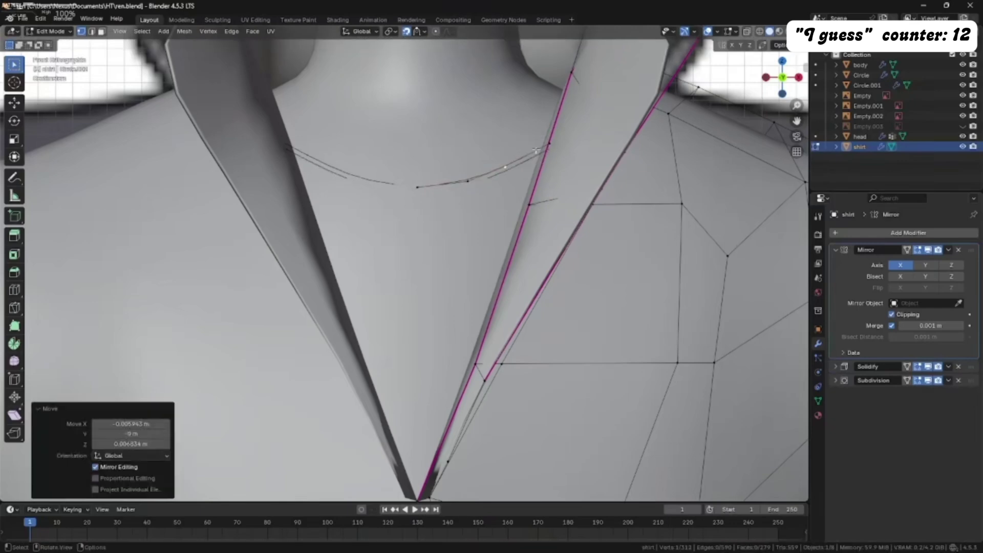
Reposition the outer end of the neckline edge on the body surface beside the neck
middle_drag(536, 166, 459, 192)
key(g)
click(535, 142)
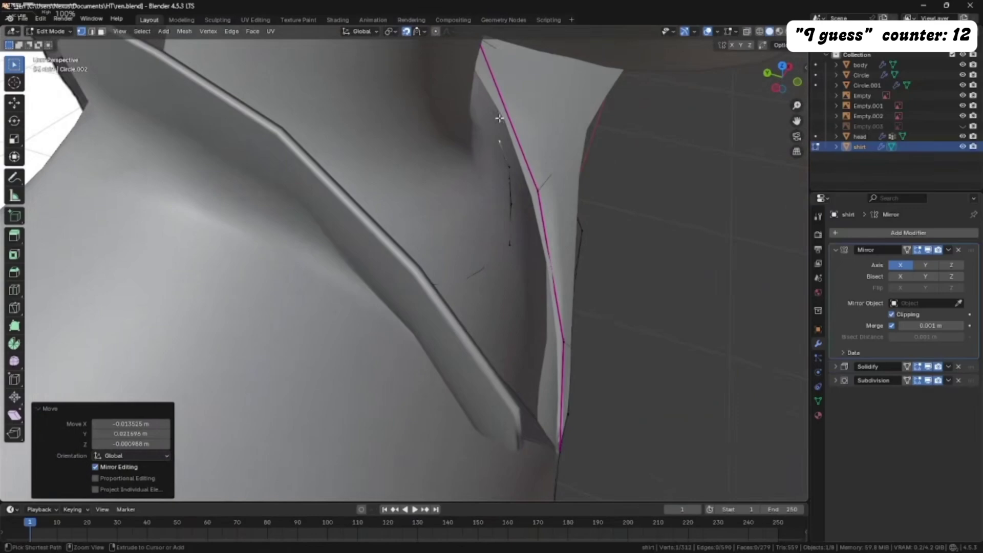
key(ctrl+z)
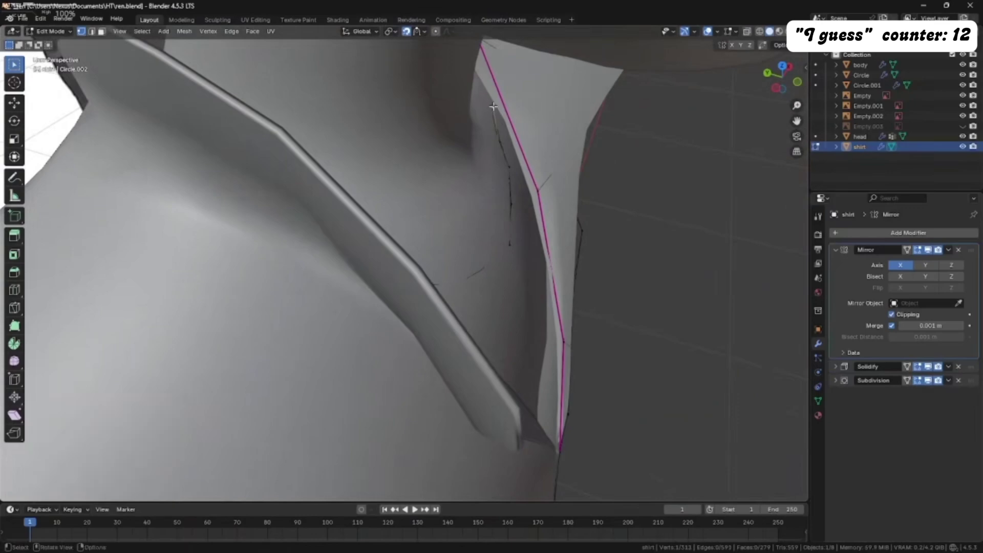
key(g)
click(496, 123)
key(KP_1)
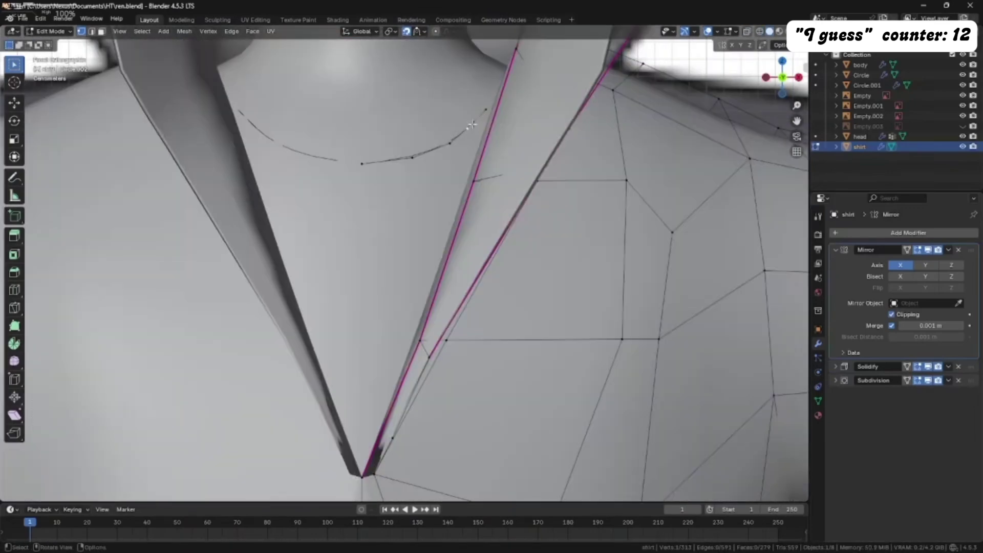
Align the neckline's end vertex with the reference and extrude one more vertex around the side of the neck
key(alt+z)
key(g)
click(499, 111)
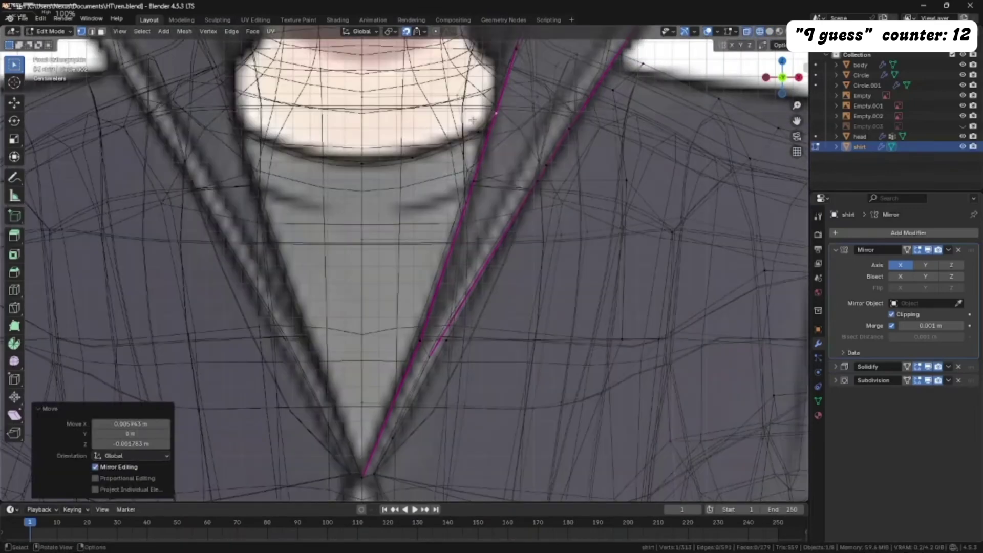
middle_drag(498, 112, 547, 182)
click(510, 97)
key(KP_1)
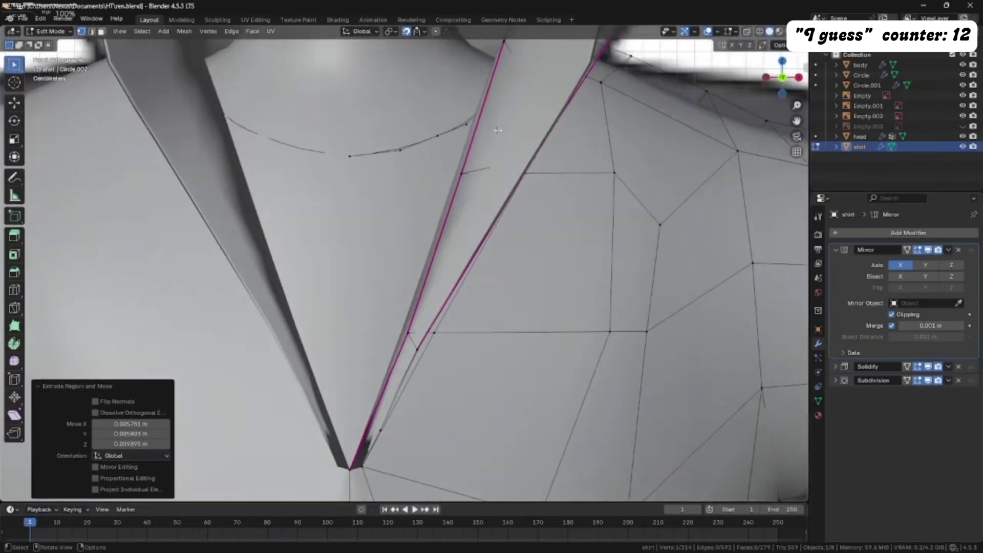
Extrude the whole neckline edge downward along Z and crease the new lower edge to 1.000
key(l)
key(alt+z)
key(g)
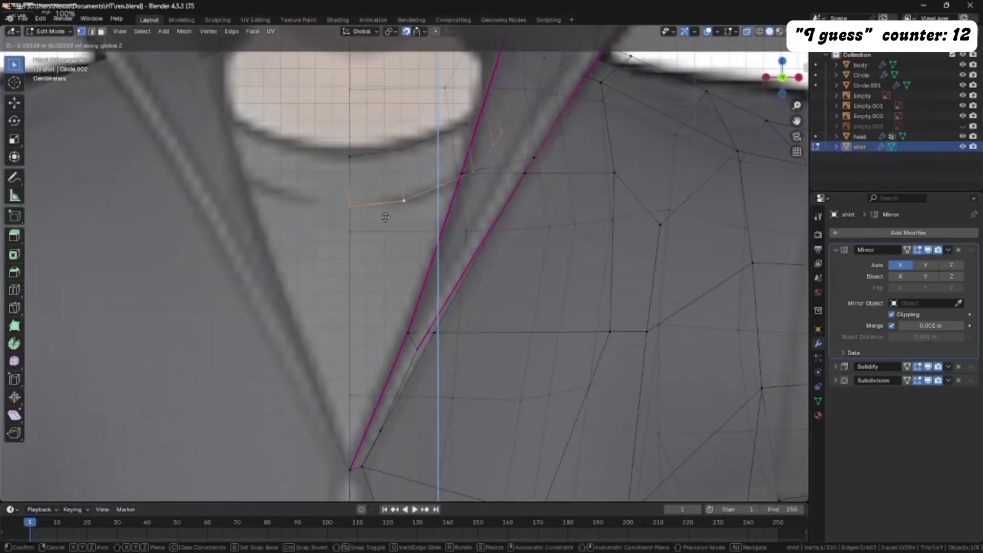
click(386, 217)
key(alt+z)
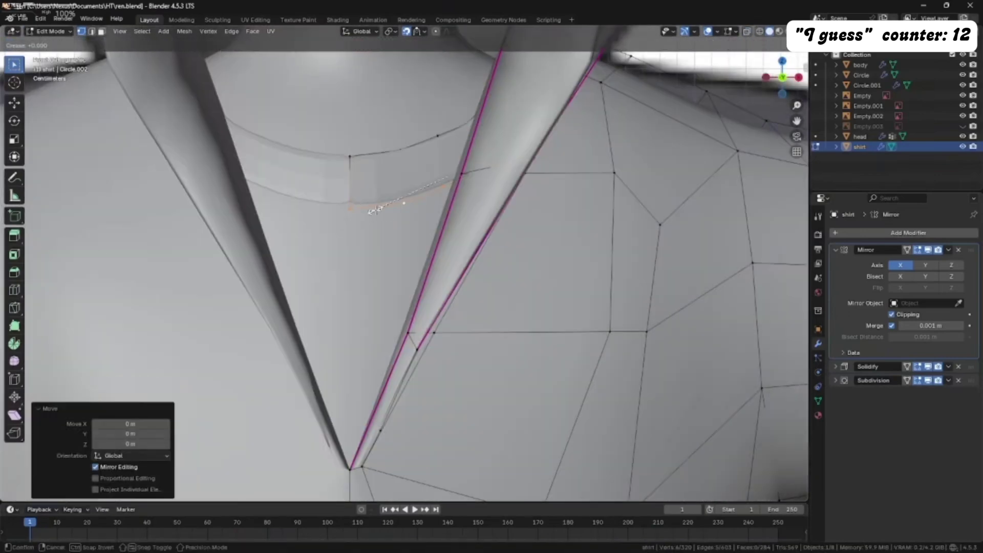
click(409, 203)
Extrude the strip's lower edge about 0.065 m down along Z and add further rows toward the bottom of the collar opening
key(g)
key(z)
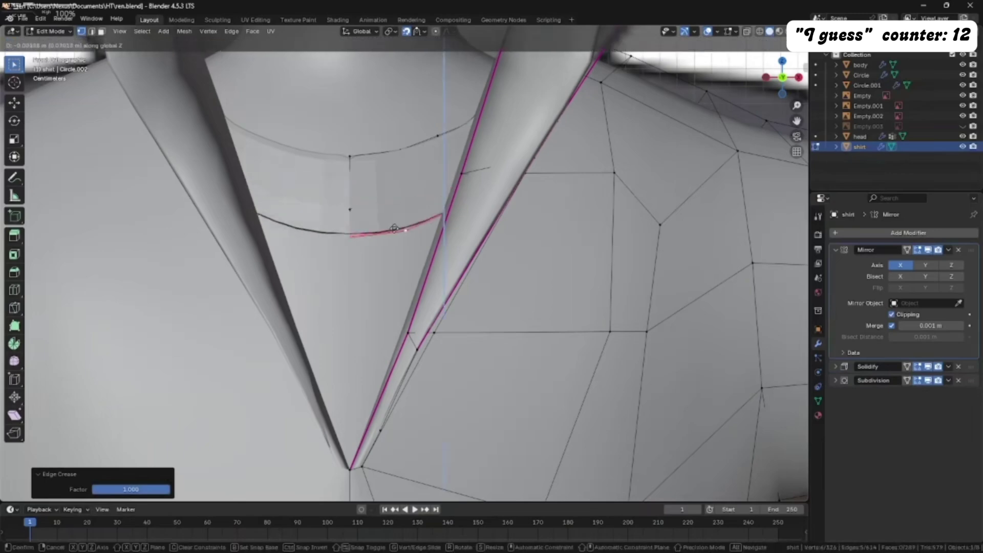
click(388, 331)
key(e)
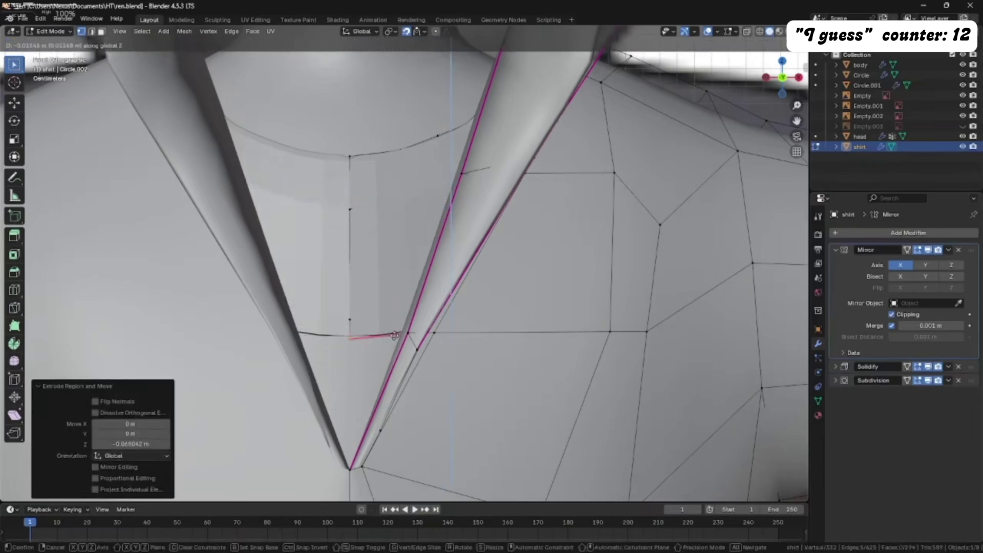
click(353, 333)
middle_drag(353, 332, 426, 362)
right_click(366, 389)
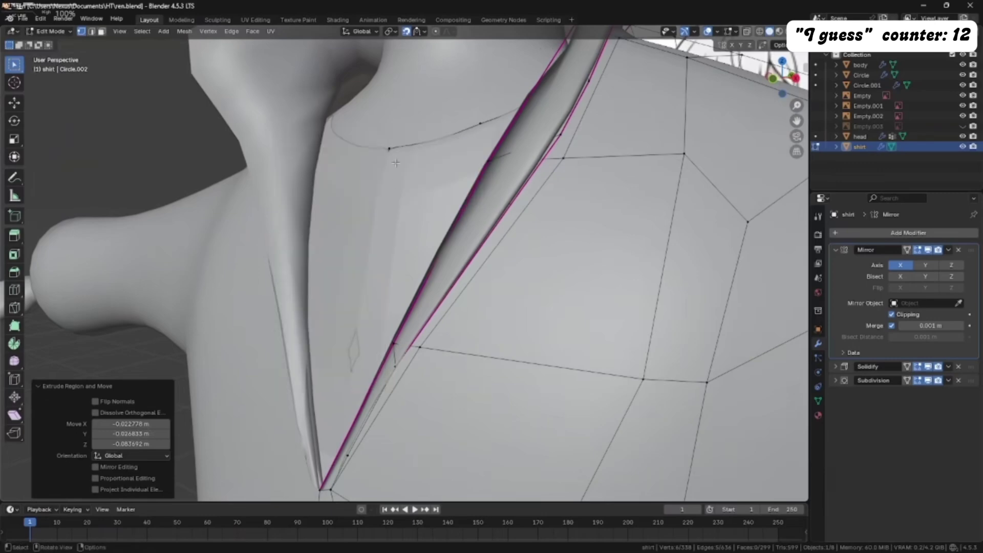
Try extruding the top neckline face strip in place and applying LoopTools Circle to it
key(alt+z)
shift+click(406, 197)
key(e)
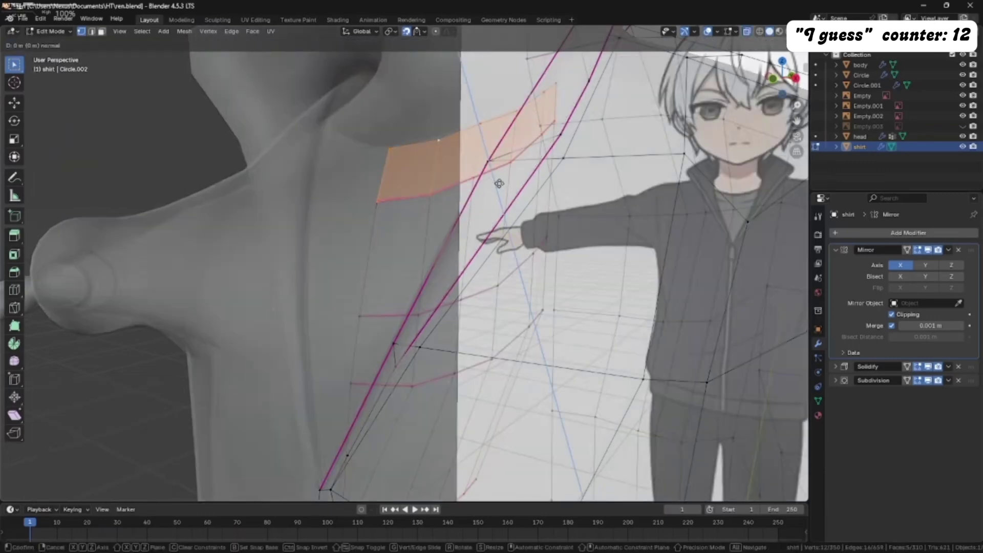
click(507, 147)
key(alt+z)
right_click(418, 167)
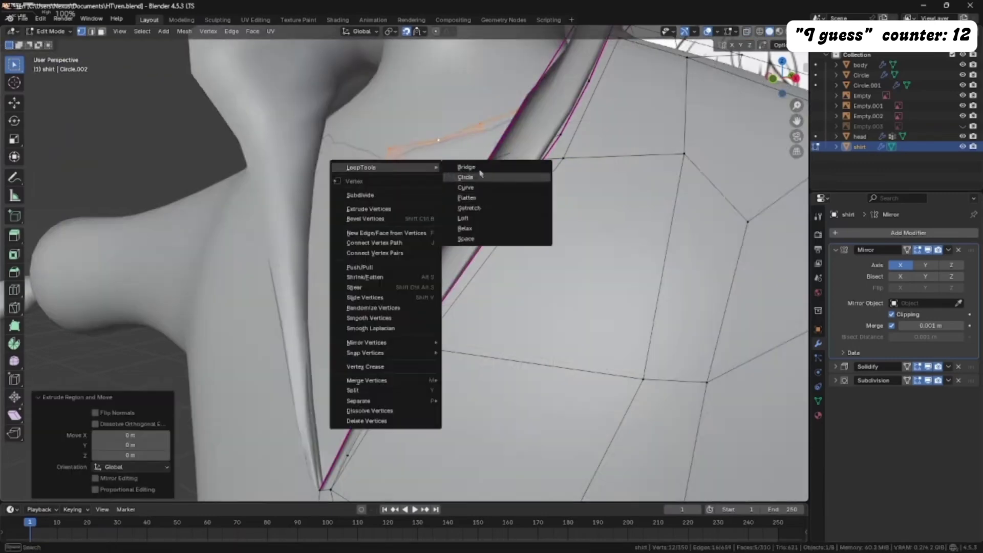
click(481, 175)
key(ctrl+z)
middle_drag(473, 125, 444, 179)
key(ctrl+z)
Try several extrusion depths along the normals for the neckline face strip, undoing each one
key(e)
click(451, 137)
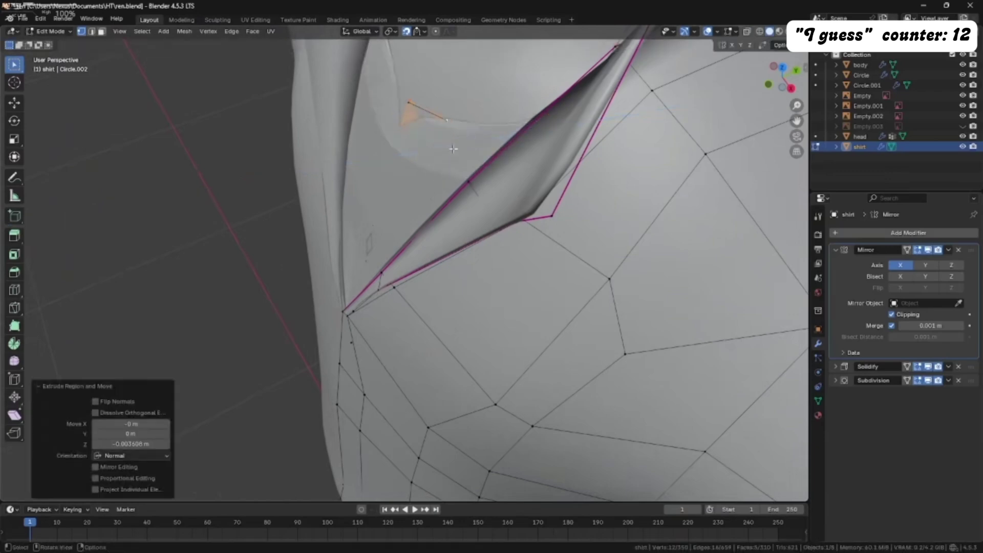
key(ctrl+z)
middle_drag(446, 141, 391, 220)
key(e)
click(445, 111)
key(ctrl+z)
key(e)
click(411, 158)
key(ctrl+z)
Extrude the neckline face strip to form a raised band and box-select its outer end from the front
key(e)
click(491, 135)
key(KP_1)
drag(489, 141, 522, 274)
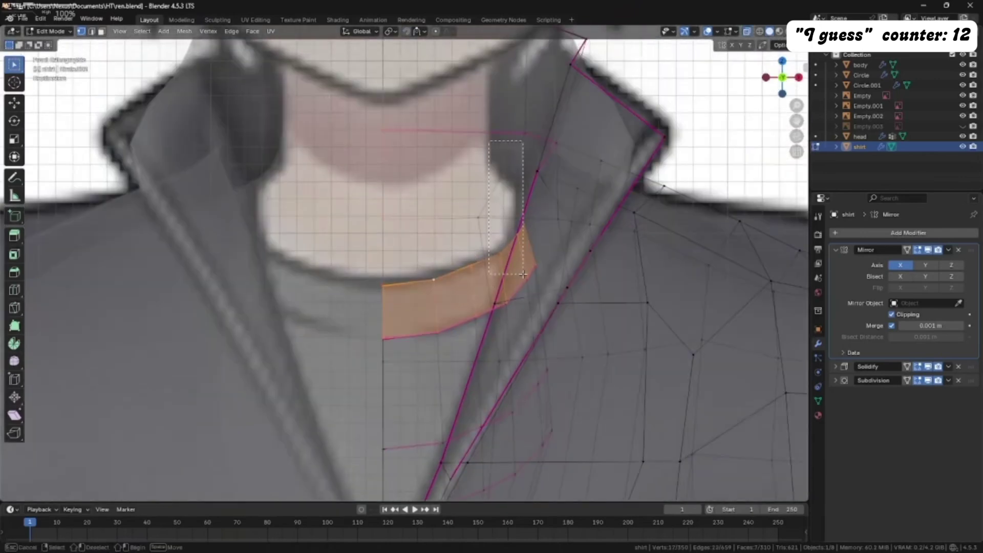
Select the back centre edge below the collar and show its transform and crease properties
click(670, 324)
middle_drag(670, 325, 492, 328)
scroll(575, 321, down, 5)
click(574, 339)
shift+click(584, 382)
key(n)
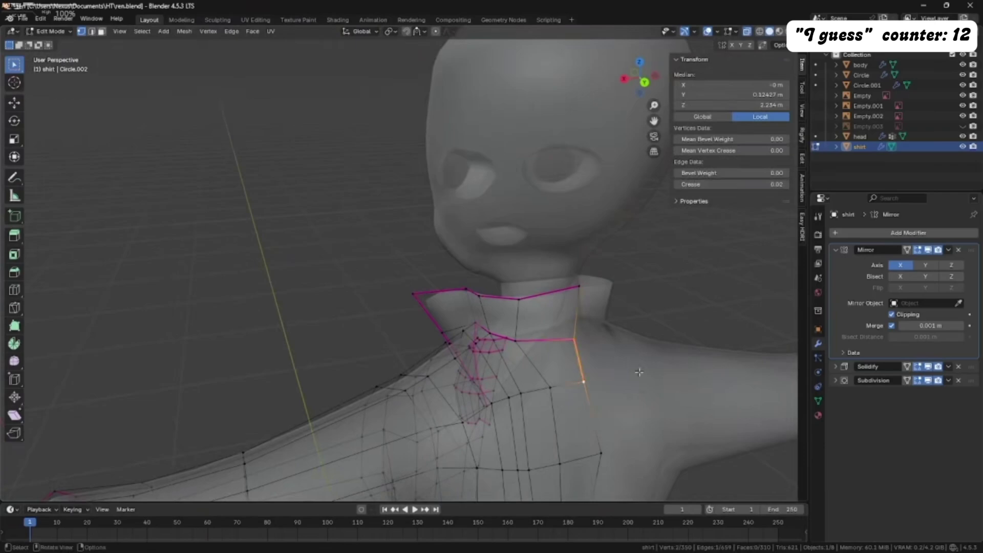
Hide the linked jacket geometry so that only the inner shirt panel is left over the body
click(639, 373)
middle_drag(639, 372, 441, 369)
scroll(440, 368, down, 2)
key(alt+z)
scroll(445, 390, up, 4)
middle_drag(456, 410, 528, 287)
key(l)
key(ctrl+z)
scroll(543, 290, down, 5)
key(l)
key(h)
middle_drag(521, 358, 491, 262)
key(ctrl+z)
Select the bottom edge of the inner shirt panel and scale it
shift+click(535, 260)
mouse_move(615, 239)
middle_down()
mouse_move(560, 254)
mouse_move(546, 237)
mouse_move(640, 239)
mouse_move(619, 244)
middle_up()
key(alt+z)
key(alt+z)
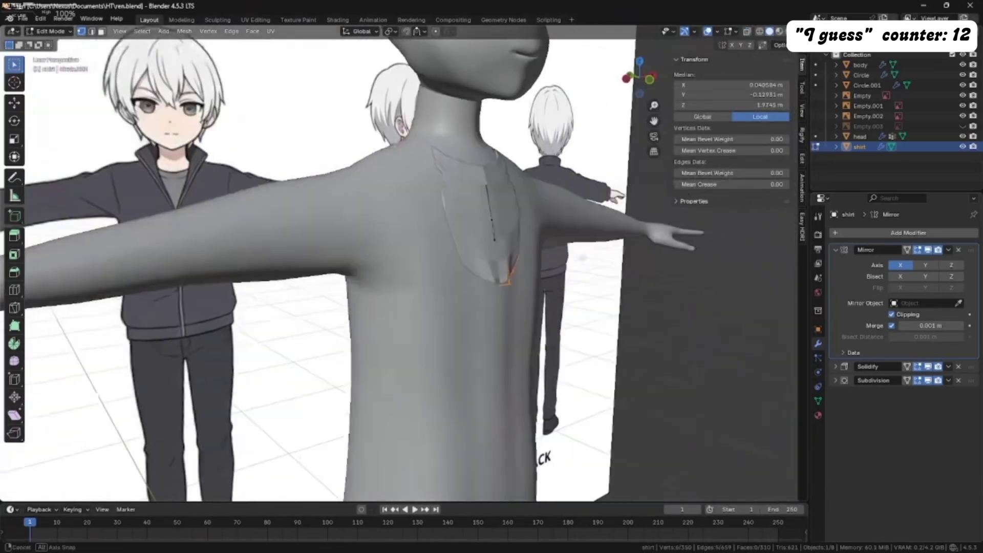
mouse_move(535, 240)
middle_down()
mouse_move(499, 236)
mouse_move(571, 244)
middle_up()
key(s)
Return from sculpting to mesh editing, reveal the hidden jacket geometry and leave the shirt in object mode
middle_drag(609, 294, 515, 304)
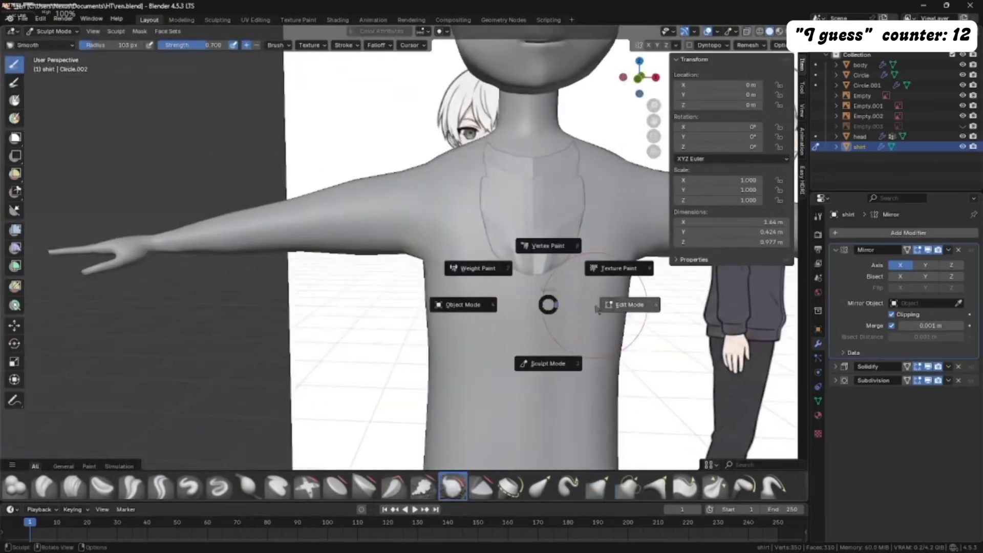
click(598, 310)
click(626, 308)
middle_drag(626, 308, 532, 299)
key(alt+z)
key(alt+z)
key(alt+h)
key(Tab)
middle_drag(550, 170, 544, 172)
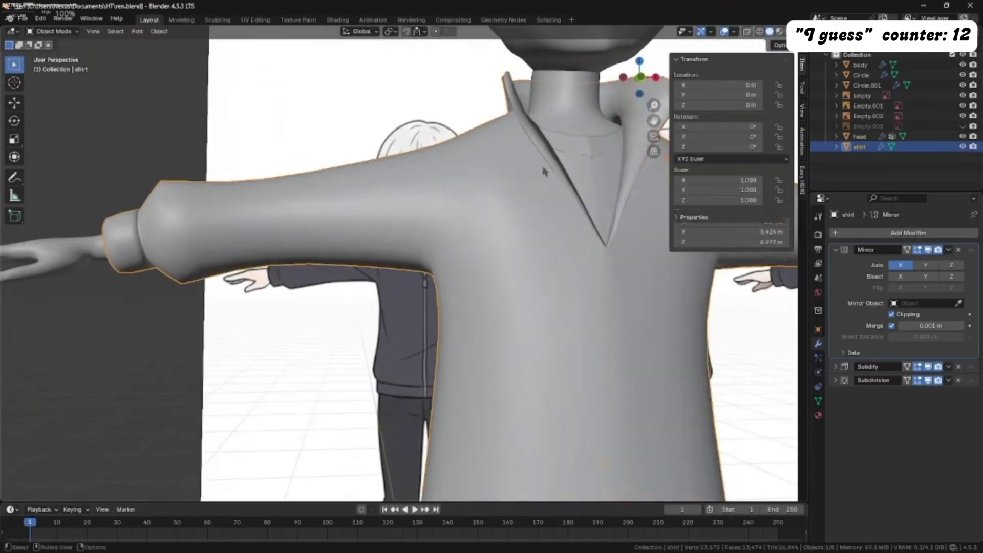
Isolate the inner shirt panel from the jacket geometry again and switch to sculpting with the Grab brush
scroll(620, 233, down, 3)
middle_drag(434, 298, 531, 266)
key(Tab)
key(KP_1)
scroll(376, 199, up, 8)
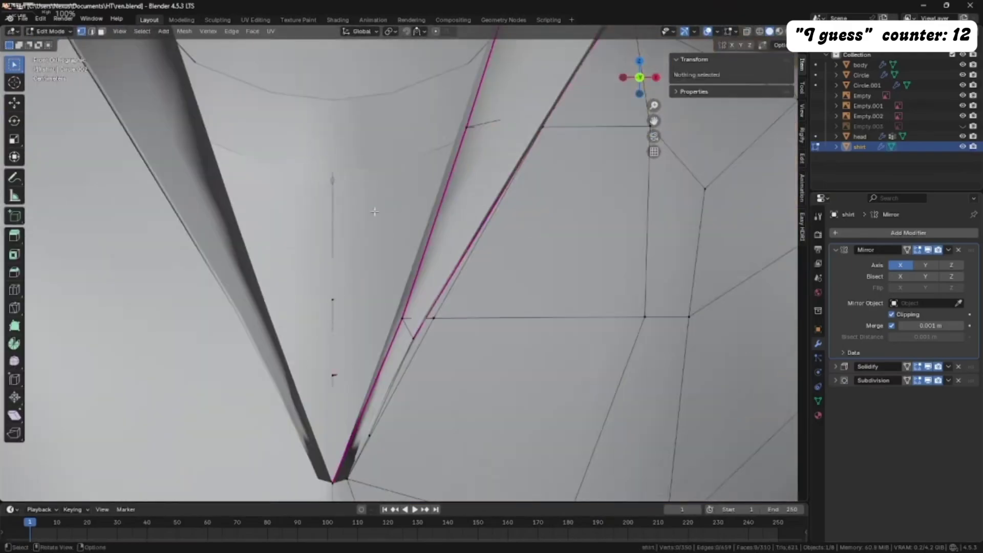
key(ctrl+KP_1)
key(alt+h)
key(ctrl+Tab)
key(g)
scroll(403, 246, up, 4)
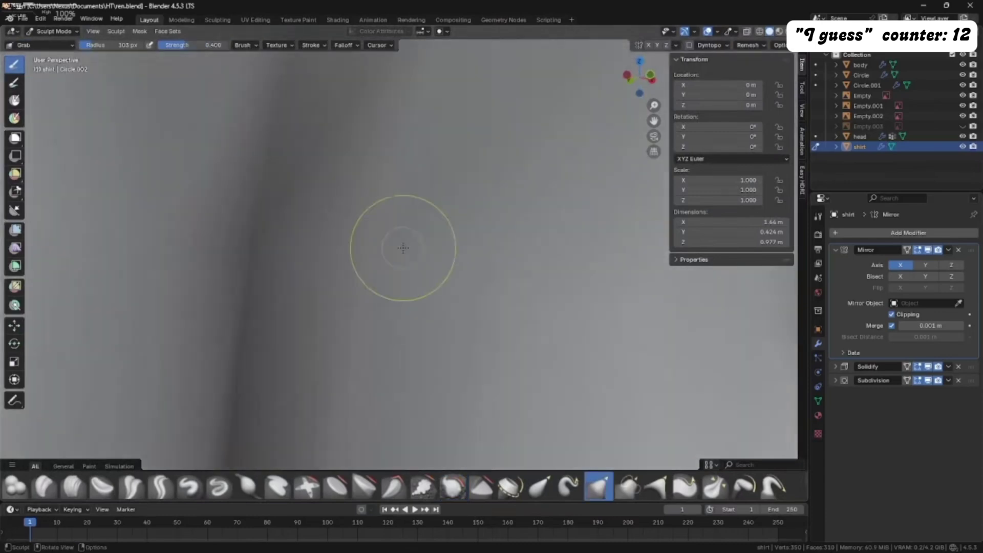
Reshape the inner shirt panel over the chest with the Grab brush
scroll(404, 247, down, 5)
mouse_move(404, 247)
middle_down()
mouse_move(558, 164)
mouse_move(375, 221)
mouse_move(312, 228)
middle_up()
scroll(441, 276, down, 3)
scroll(441, 276, up, 2)
drag(440, 277, 461, 272)
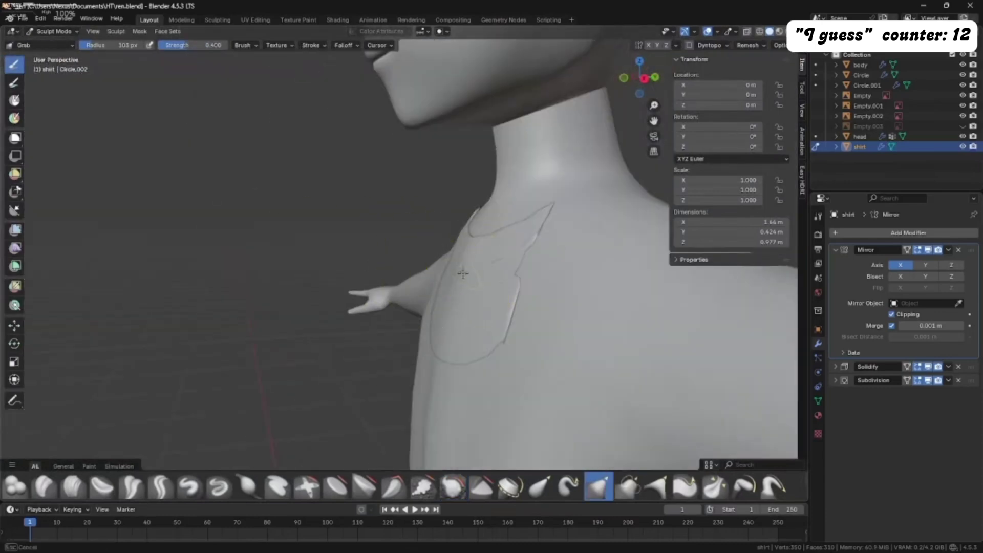
mouse_move(460, 272)
middle_down()
mouse_move(588, 348)
mouse_move(522, 271)
mouse_move(512, 240)
mouse_move(496, 234)
mouse_move(468, 269)
middle_up()
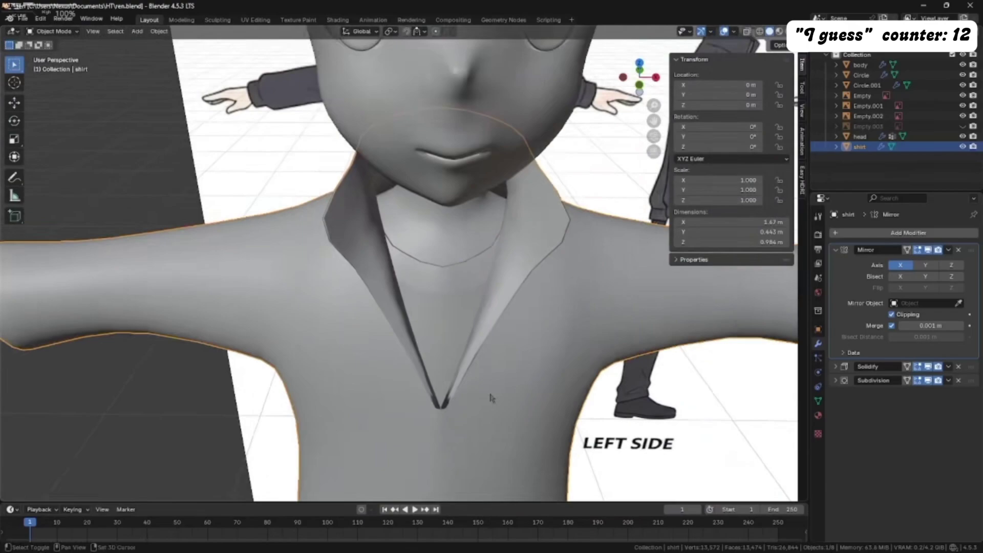
Add an edge loop around the calf of the trouser leg and rotate it slightly in the side view
shift+middle_drag(492, 398, 489, 263)
key(KP_1)
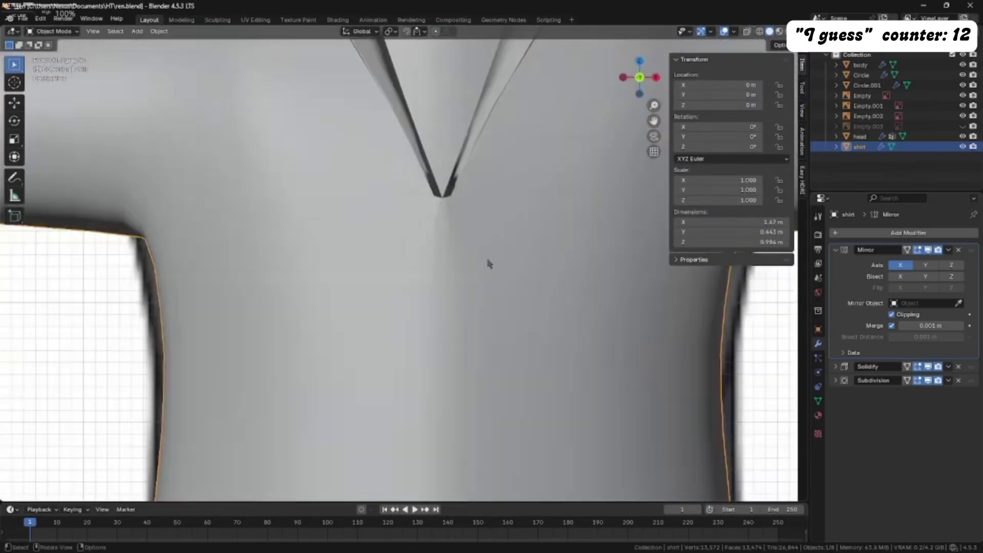
scroll(486, 251, down, 12)
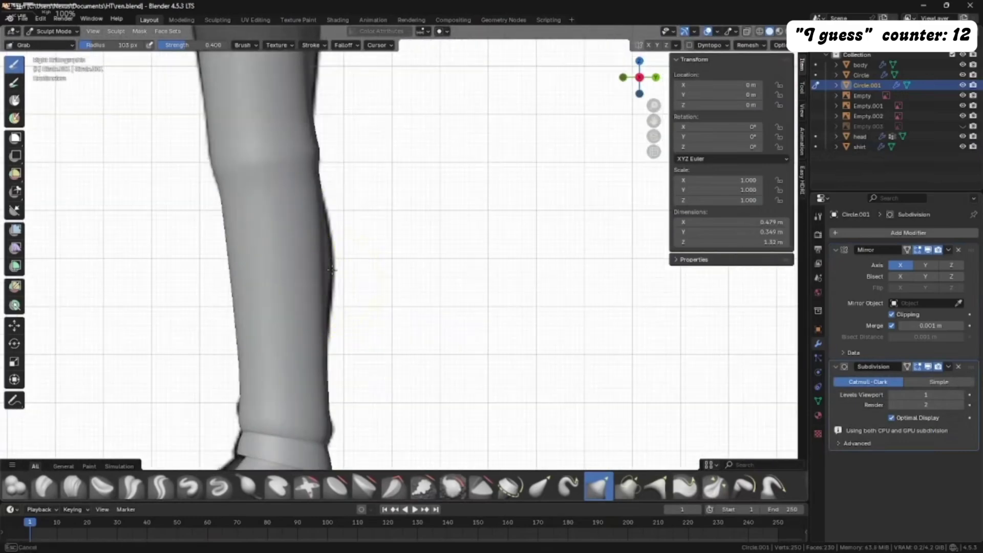
key(Tab)
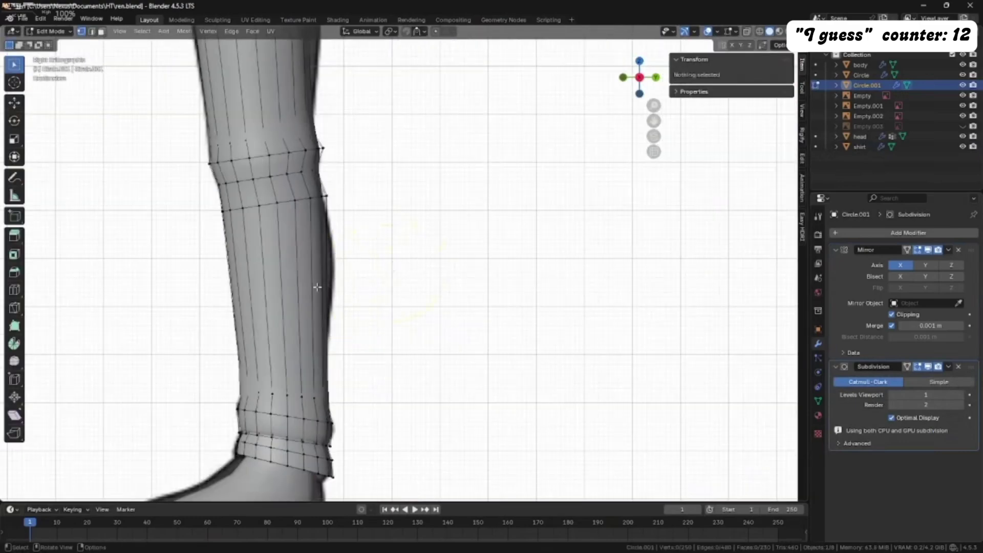
key(Tab)
key(Tab)
key(ctrl+r)
click(329, 275)
click(331, 256)
key(r)
click(377, 282)
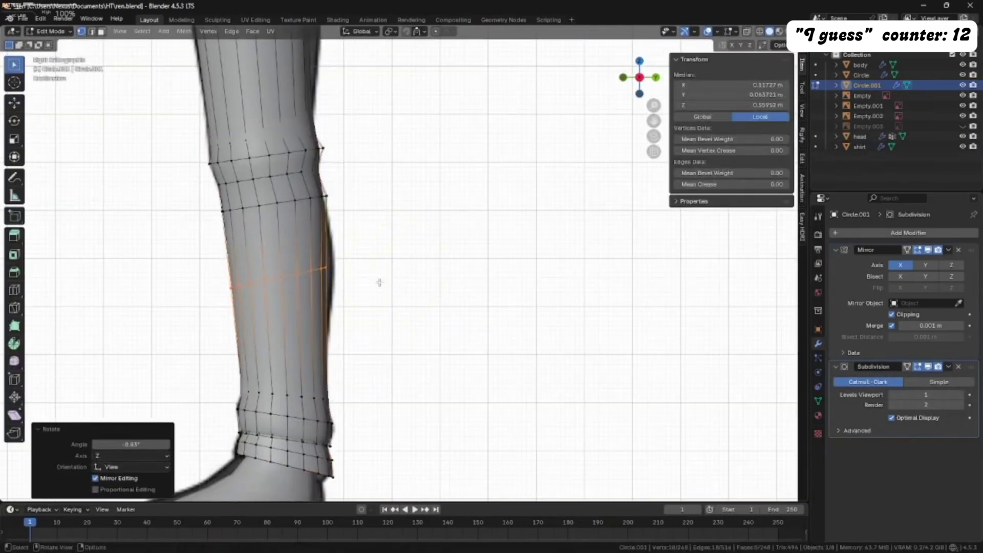
Scale the new calf loop and move it about 0.017 m along Y to match the side reference
key(s)
click(381, 281)
key(g)
key(y)
click(391, 283)
middle_drag(366, 280, 465, 306)
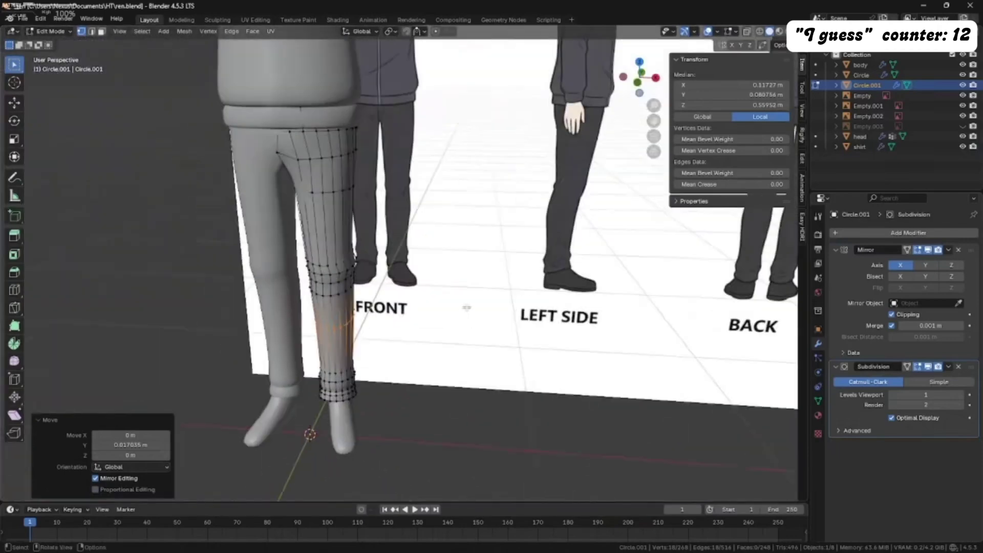
Fit the calf loop to the front reference by rotating it, scaling it 1.114 along X and moving it about 0.0067 m along X
key(KP_1)
scroll(355, 320, up, 7)
key(r)
click(490, 325)
key(s)
key(x)
click(496, 323)
key(g)
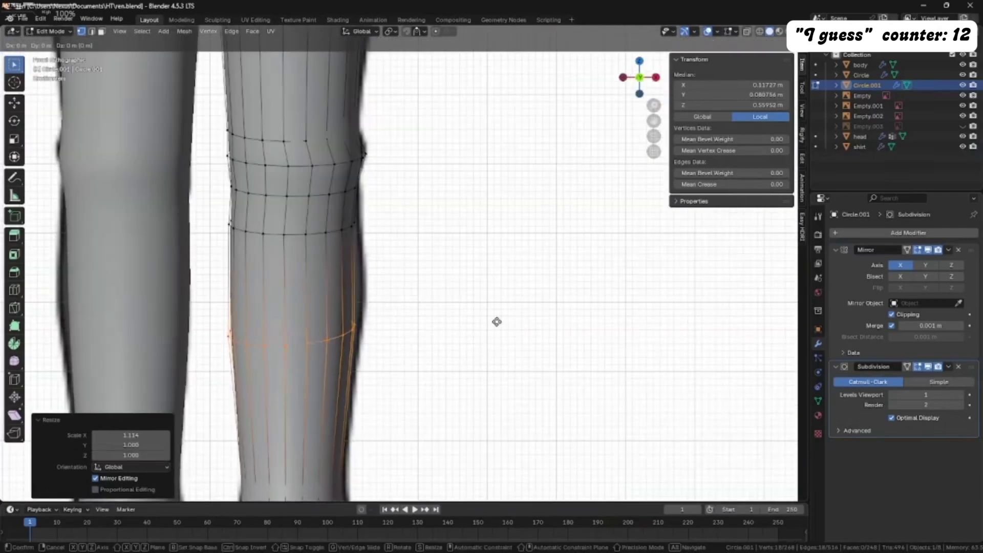
key(x)
click(502, 322)
scroll(502, 320, down, 5)
shift+middle_drag(496, 303, 533, 353)
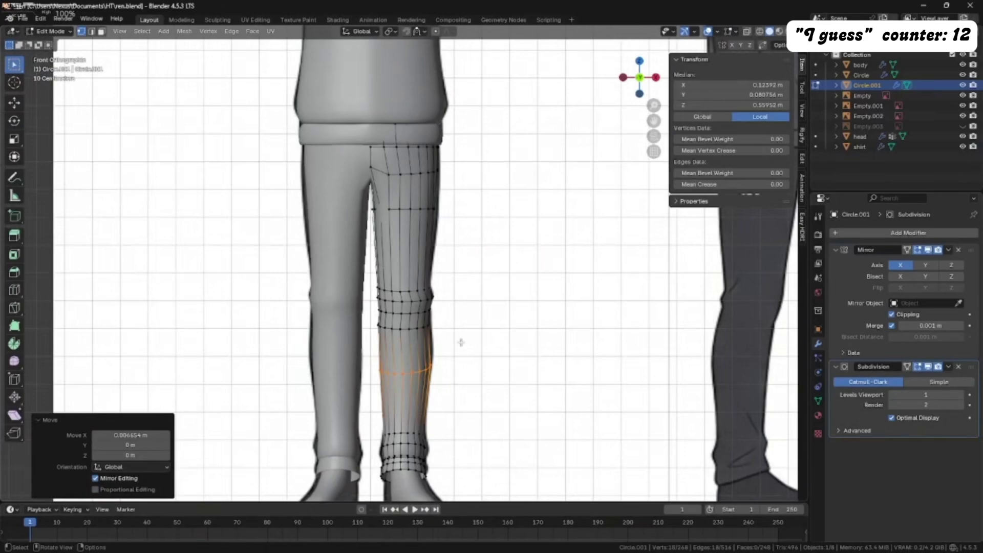
Switch from the trousers to editing the shirt mesh, with its hidden geometry revealed and nothing selected
scroll(363, 122, down, 3)
scroll(364, 118, up, 3)
middle_drag(392, 141, 487, 202)
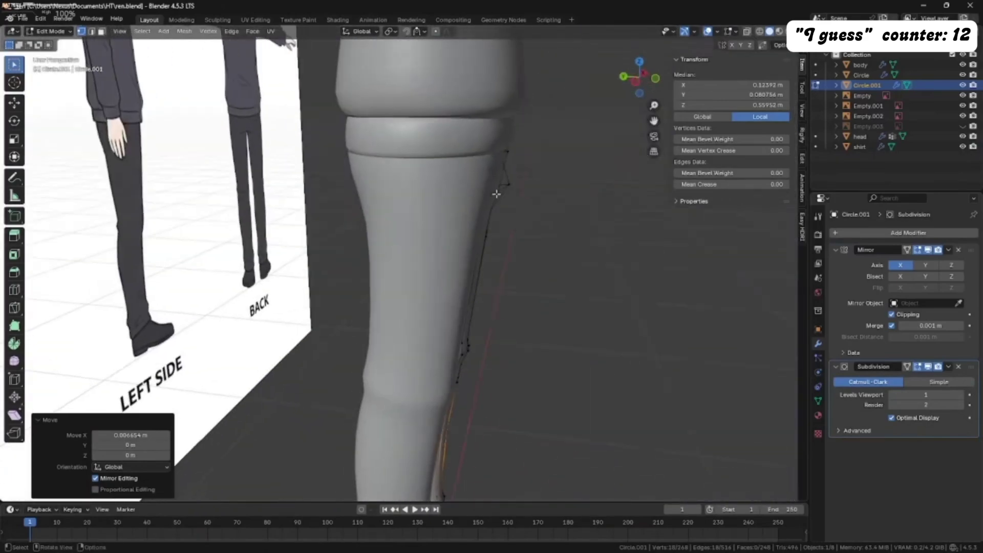
middle_drag(397, 159, 783, 176)
key(Tab)
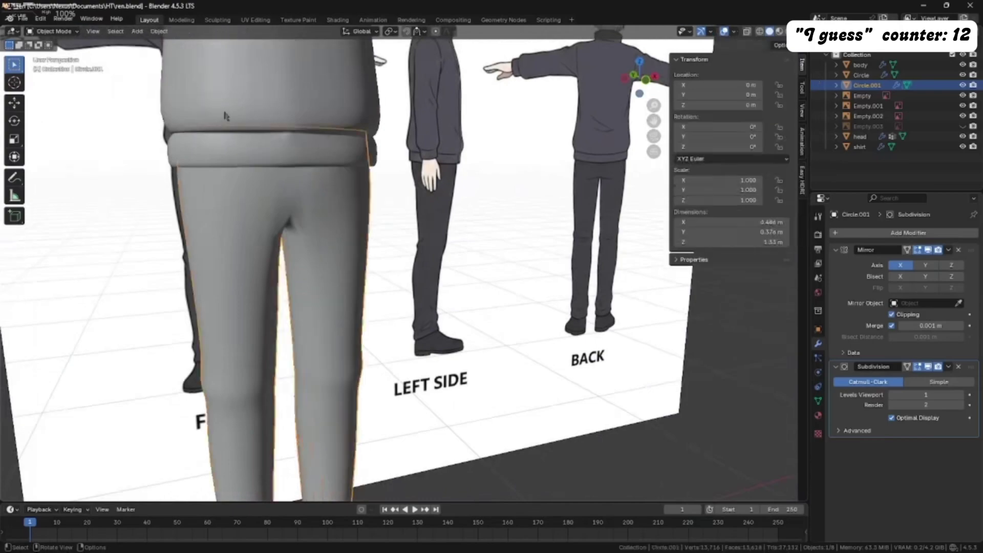
click(226, 114)
key(Tab)
key(alt+h)
scroll(296, 149, up, 6)
key(alt+a)
Select the short edge near the front centre of the jacket's waistband in X-ray view
middle_drag(296, 149, 239, 198)
scroll(256, 157, down, 3)
key(alt+z)
key(2)
click(246, 211)
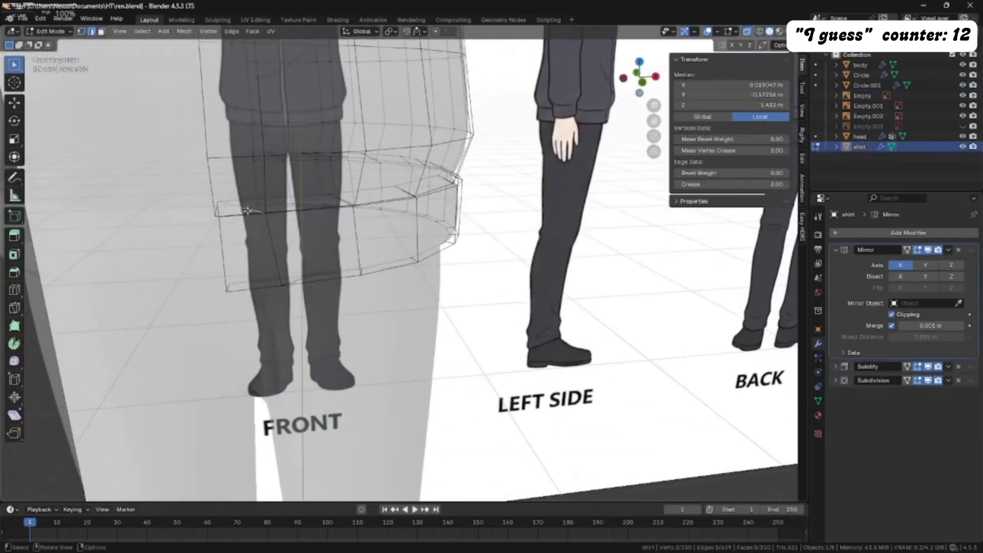
Try to slide the selected edge along the front of the waistband with mirror clipping enabled
key(g)
key(g)
click(239, 209)
scroll(239, 209, up, 6)
scroll(239, 209, down, 3)
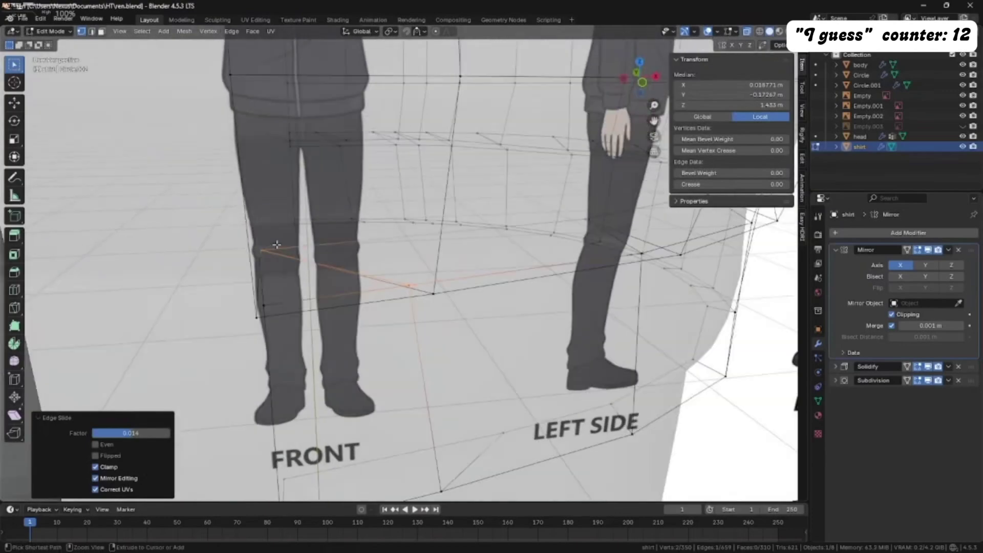
key(ctrl+z)
Turn off the Mirror modifier's clipping and slide the selected waistband edge toward the centre
scroll(358, 333, down, 5)
middle_drag(358, 334, 379, 369)
scroll(354, 302, up, 5)
click(891, 314)
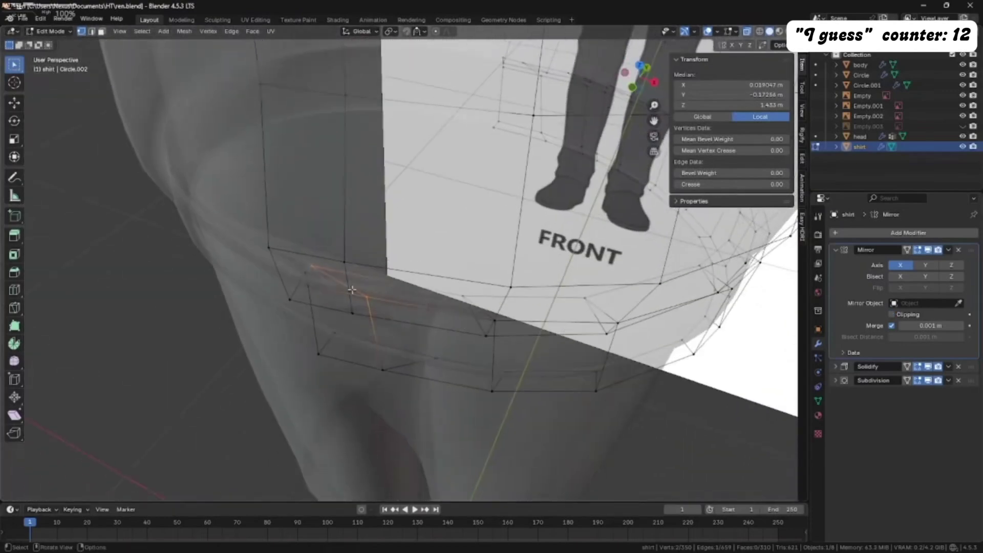
key(g)
key(g)
click(342, 285)
Slide the neighbouring waistband vertex by a factor of 0.350, turn off X-ray and re-enable mirror clipping
middle_drag(342, 284, 393, 285)
click(383, 264)
key(g)
key(g)
click(402, 277)
key(alt+z)
middle_drag(405, 328, 408, 267)
click(893, 315)
scroll(400, 285, up, 6)
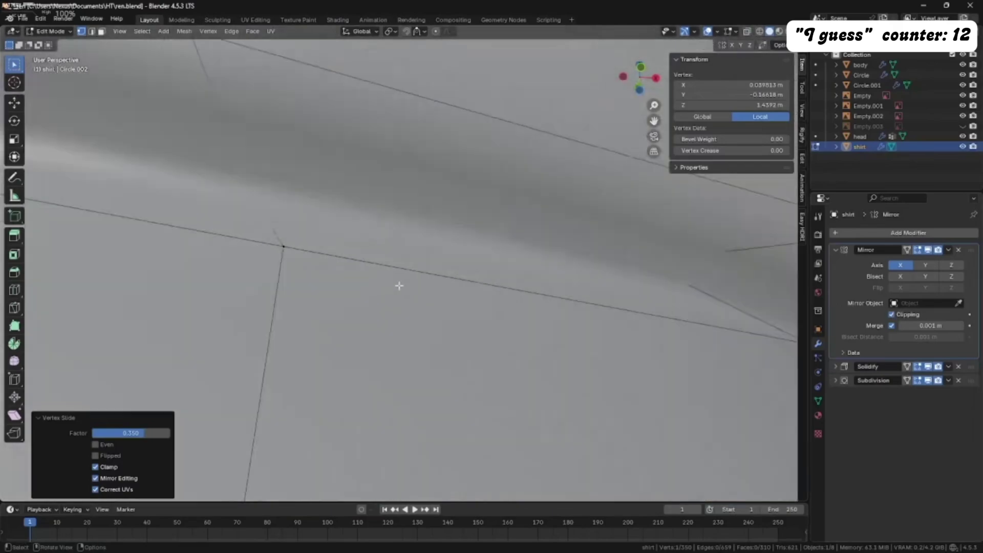
Save the character file from the front view
scroll(399, 286, down, 10)
middle_drag(400, 302, 422, 391)
key(KP_1)
key(ctrl+s)
Mark the edges at the jacket collar's outer corner as sharp
scroll(404, 113, up, 6)
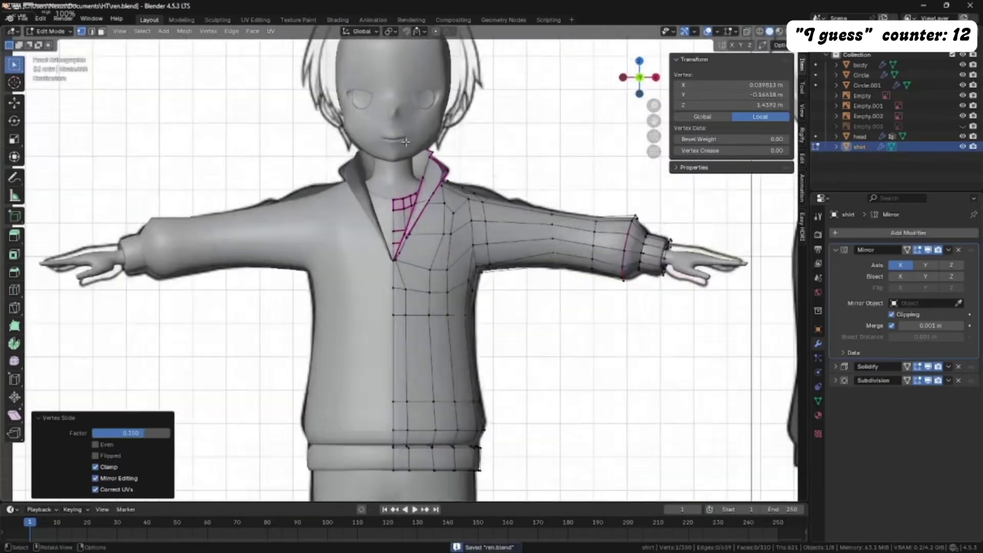
middle_drag(502, 195, 565, 236)
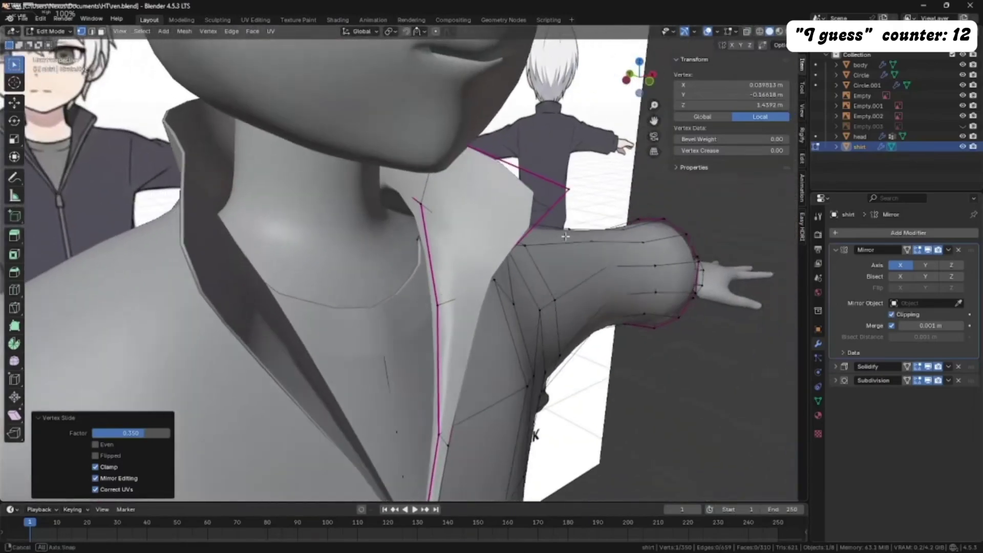
shift+click(576, 198)
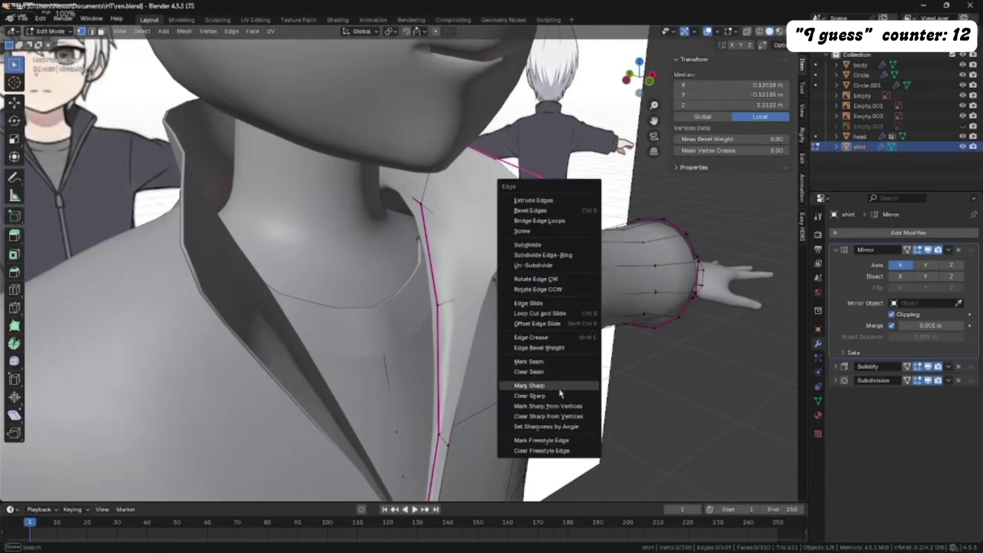
shift+click(577, 209)
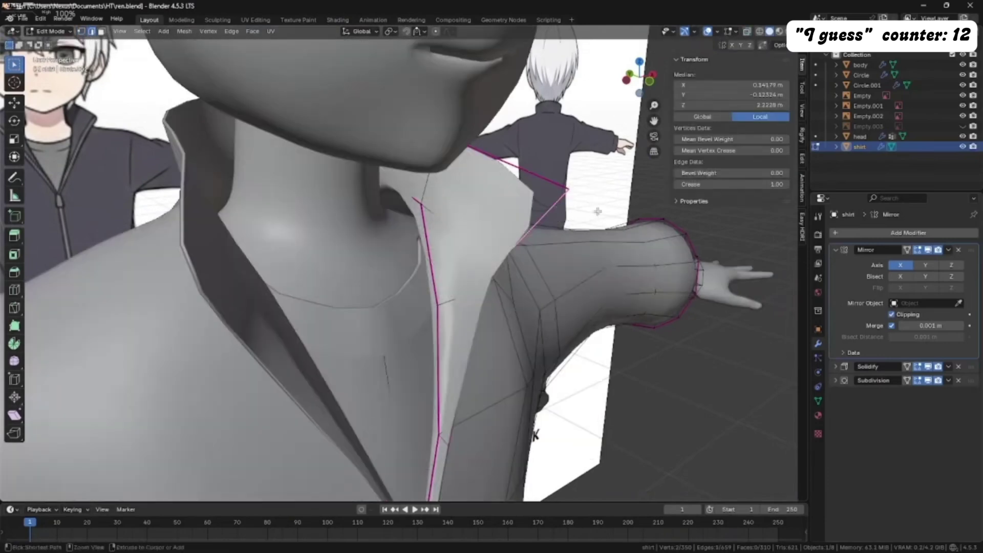
key(ctrl+e)
click(598, 211)
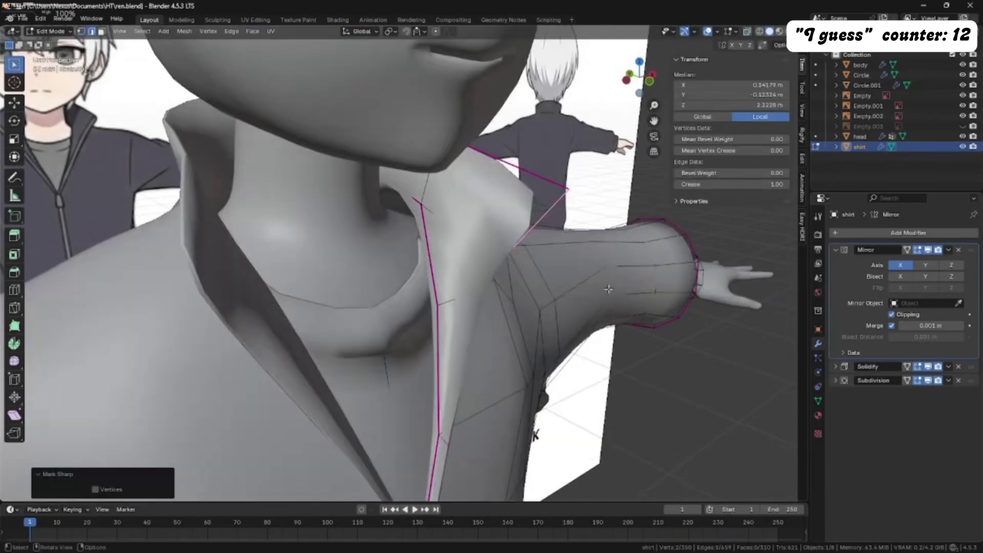
middle_drag(607, 297, 556, 163)
key(ctrl+e)
click(570, 224)
mouse_move(570, 224)
middle_down()
mouse_move(562, 204)
mouse_move(512, 179)
mouse_move(558, 230)
middle_up()
Add a single edge loop around the jacket collar
key(ctrl+r)
click(488, 171)
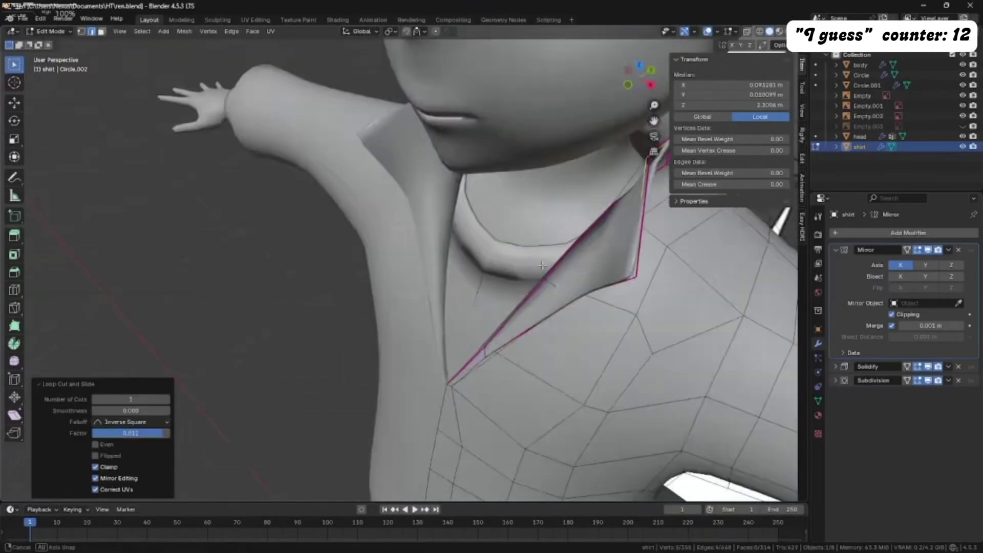
scroll(439, 353, down, 6)
middle_drag(439, 353, 380, 260)
scroll(380, 260, up, 8)
scroll(381, 260, down, 4)
scroll(380, 260, up, 4)
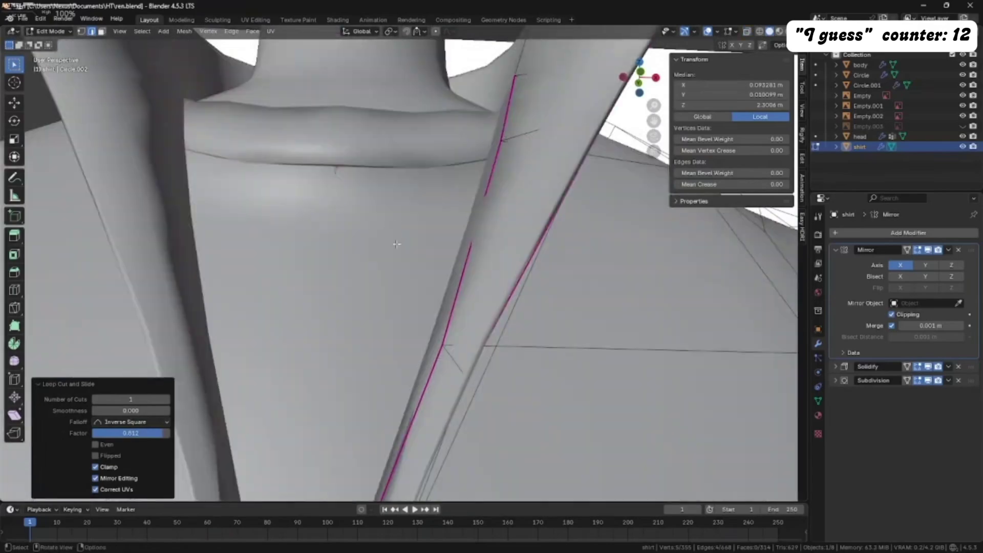
Check the whole outfit against the front reference and return the shirt to object mode
scroll(382, 261, down, 6)
key(KP_1)
scroll(414, 381, down, 4)
scroll(445, 481, down, 4)
shift+middle_drag(423, 424, 351, 255)
scroll(359, 409, up, 8)
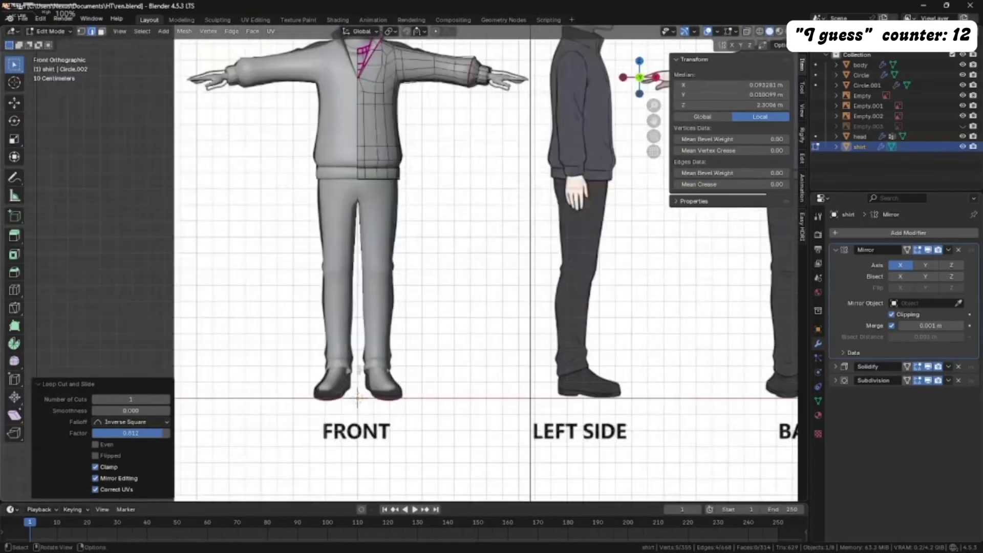
shift+middle_drag(276, 257, 306, 215)
key(Tab)
key(KP_1)
shift+middle_drag(403, 369, 401, 274)
scroll(414, 337, down, 3)
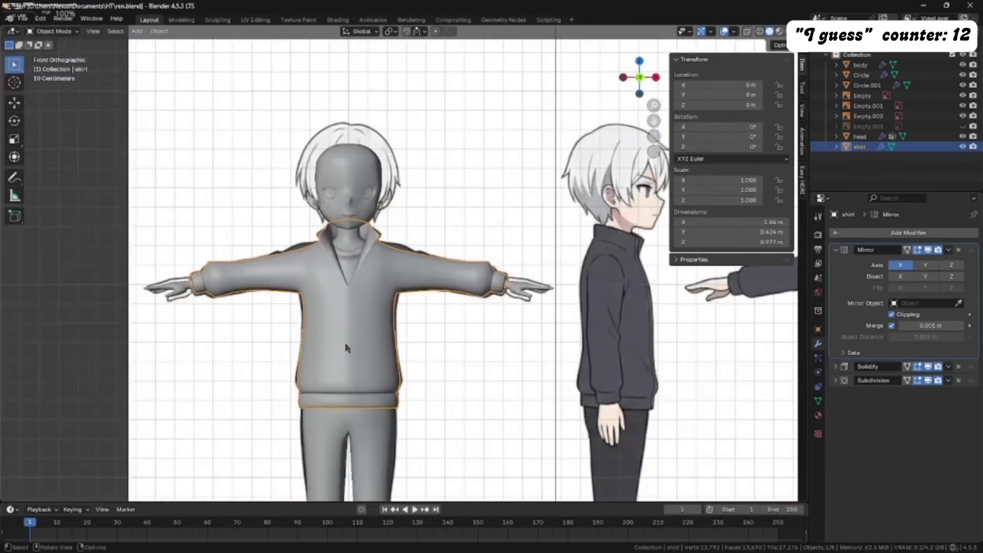
Give the shirt object a material named jacket, coloured from the reference jacket, and display the scene in Material Preview
click(818, 415)
click(881, 276)
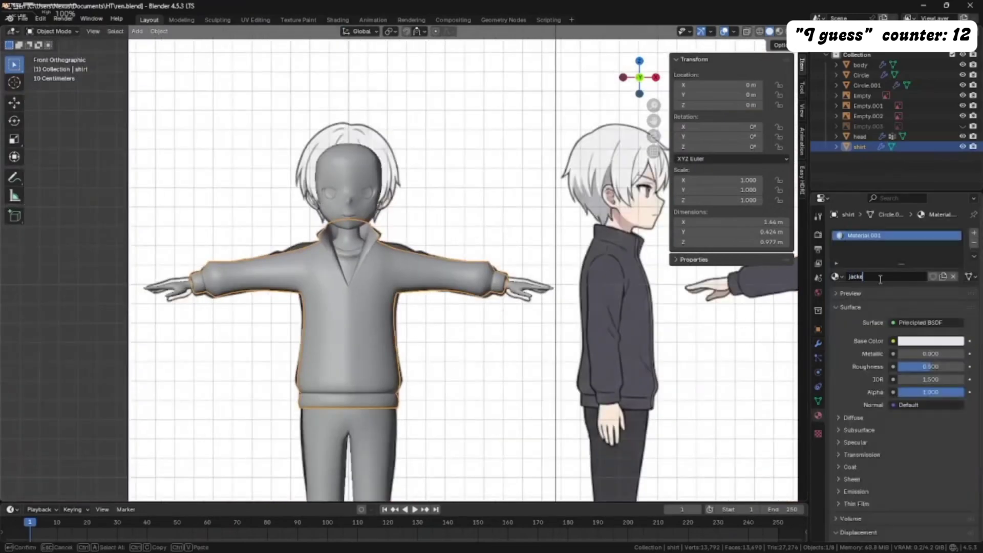
click(932, 342)
click(955, 324)
click(605, 286)
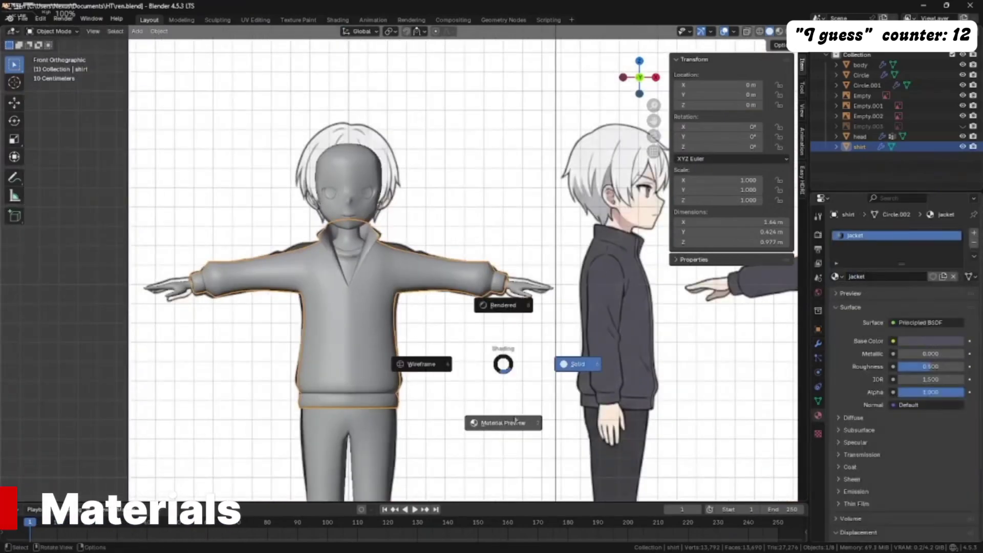
click(515, 421)
Give the trousers a material named trouser with its base color sampled from the reference trousers
click(378, 450)
click(861, 279)
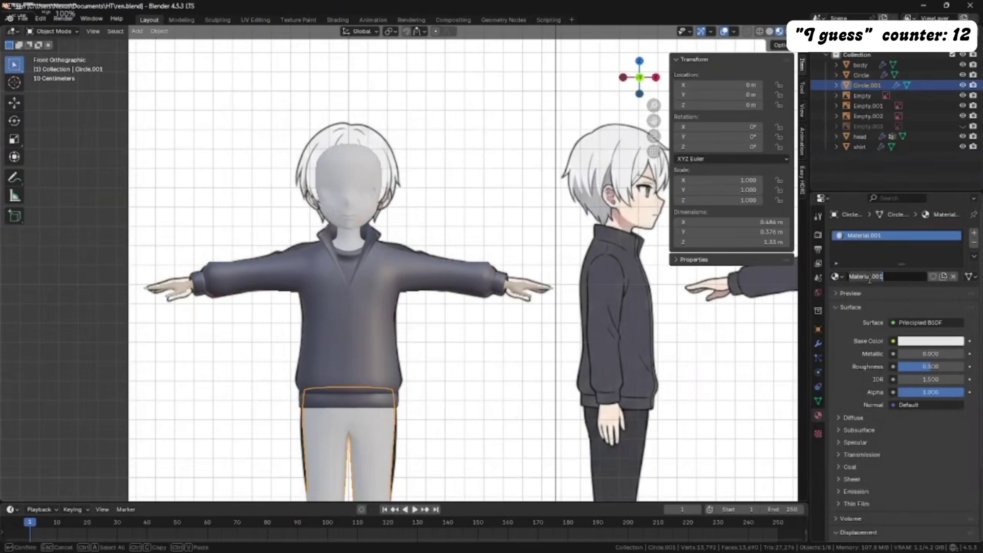
click(921, 341)
click(955, 327)
click(626, 464)
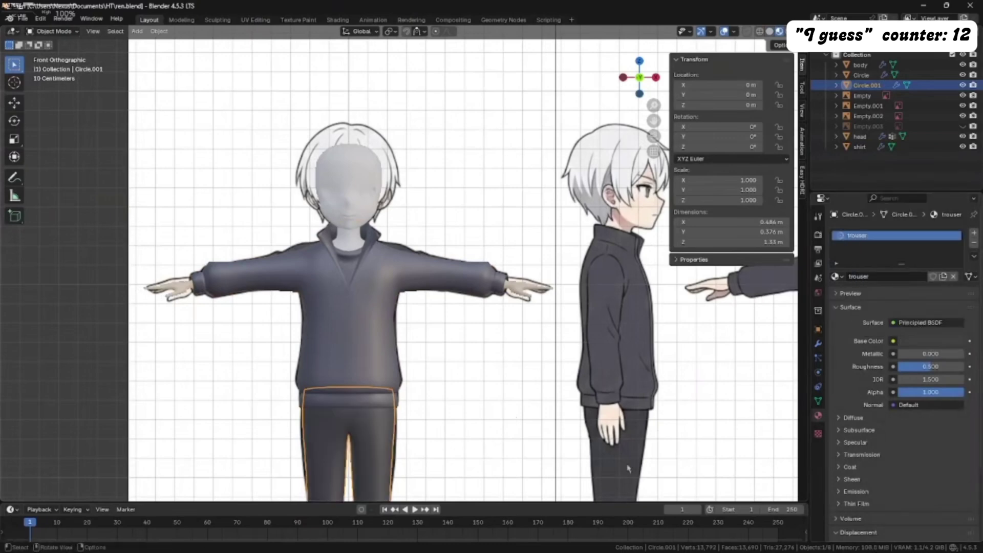
Give the head a material named skin with a pale peach base color
shift+middle_drag(476, 379, 393, 413)
click(275, 245)
click(894, 279)
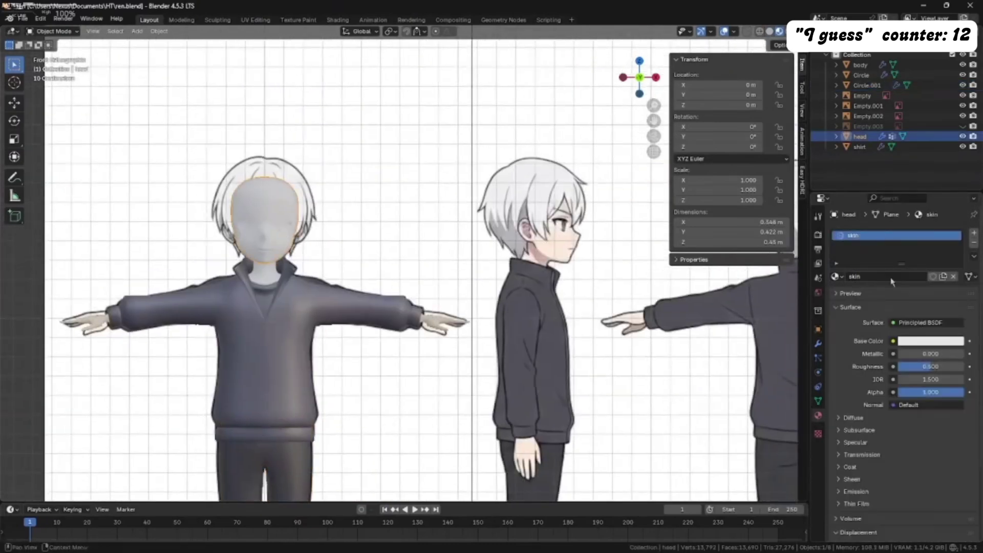
scroll(257, 228, up, 8)
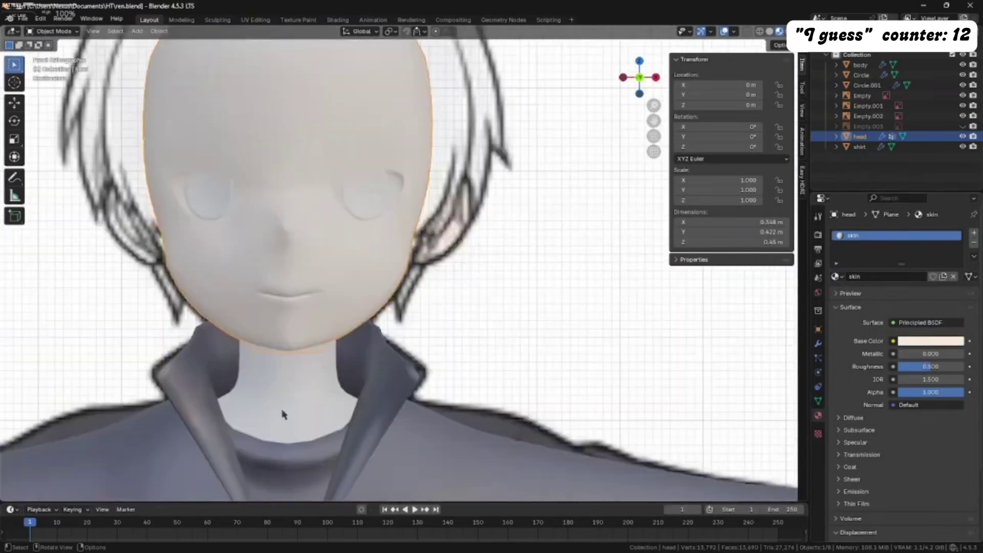
Assign the existing skin material to the body's second material slot
click(281, 413)
click(865, 245)
click(835, 292)
click(865, 329)
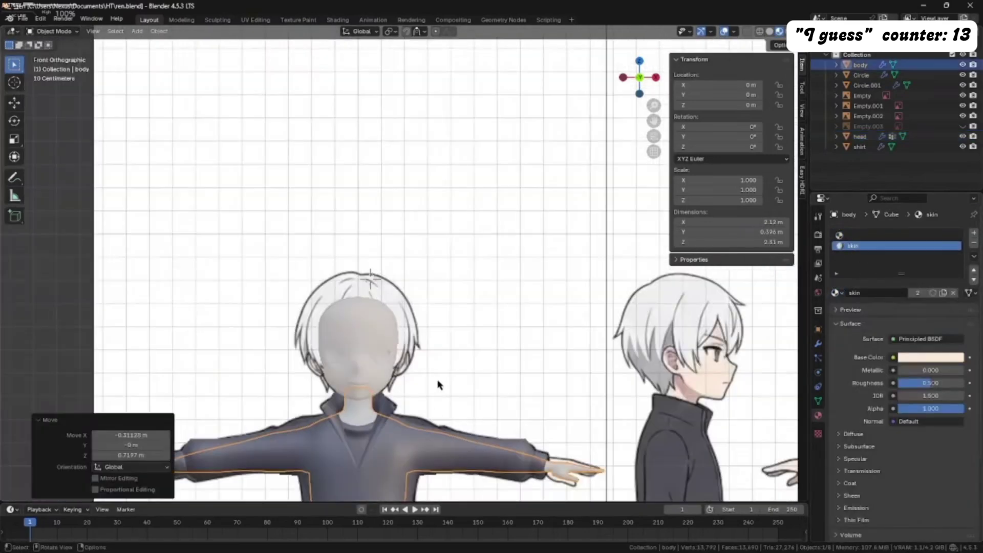
key(ctrl+shift+s)
click(738, 412)
click(420, 349)
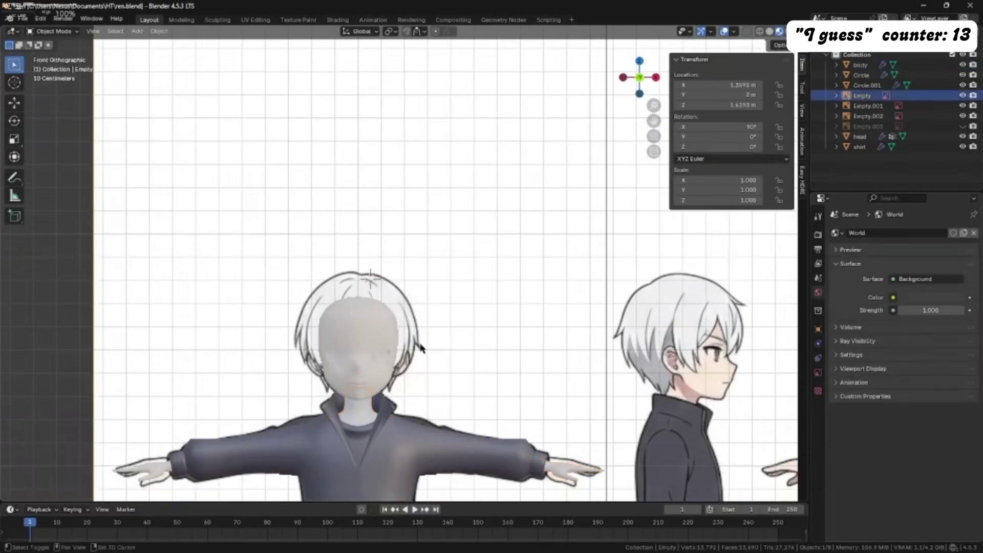
shift+middle_drag(449, 421, 412, 109)
shift+middle_drag(481, 228, 493, 65)
click(377, 245)
shift+middle_drag(463, 272, 456, 492)
scroll(333, 203, up, 3)
Edit the shirt mesh, hide the linked jacket geometry and select the remaining inner shirt panel
click(335, 363)
key(Tab)
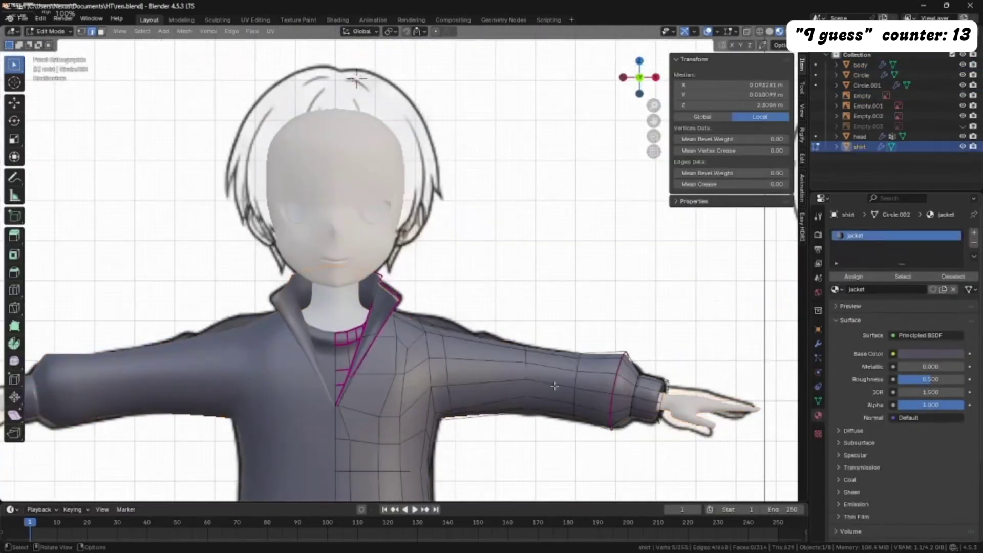
key(l)
key(h)
key(a)
Add a second material named shirt with a grey base color for the selected inner shirt panel
scroll(716, 289, down, 6)
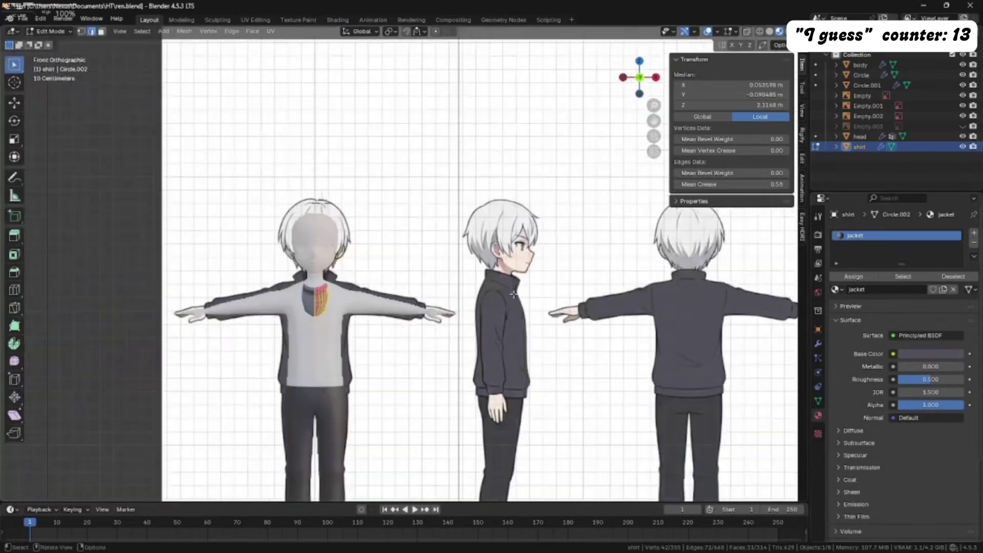
shift+middle_drag(717, 290, 561, 303)
key(KP_3)
click(974, 233)
click(887, 305)
double_click(887, 306)
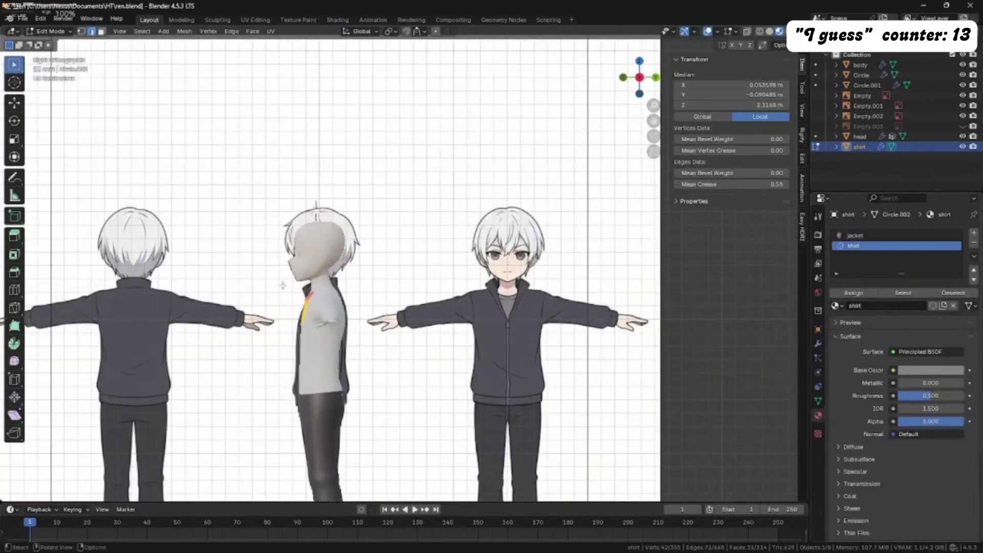
Reveal the hidden jacket geometry and return the shirt to object mode
scroll(283, 290, down, 5)
key(KP_1)
scroll(326, 309, up, 11)
key(alt+h)
scroll(290, 329, down, 6)
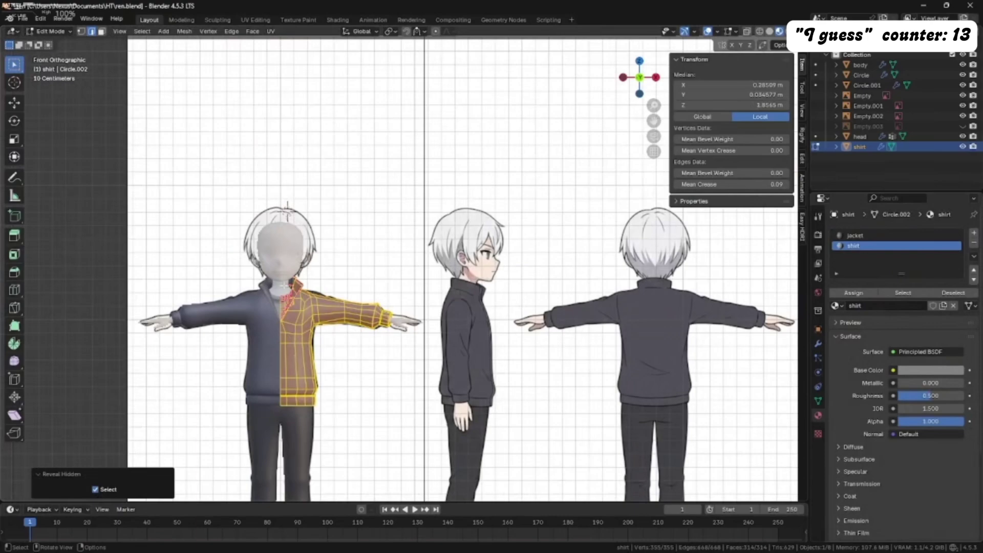
key(Tab)
Examine the body mesh's skin-assigned faces and compare the coloured figure with the front reference
click(285, 285)
key(Tab)
scroll(292, 277, up, 6)
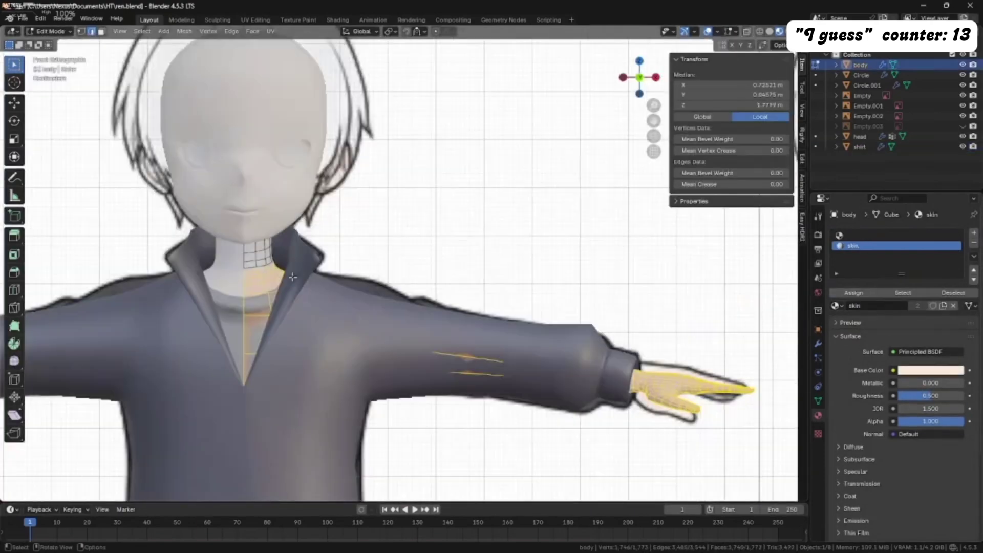
scroll(293, 358, down, 6)
key(Tab)
click(329, 219)
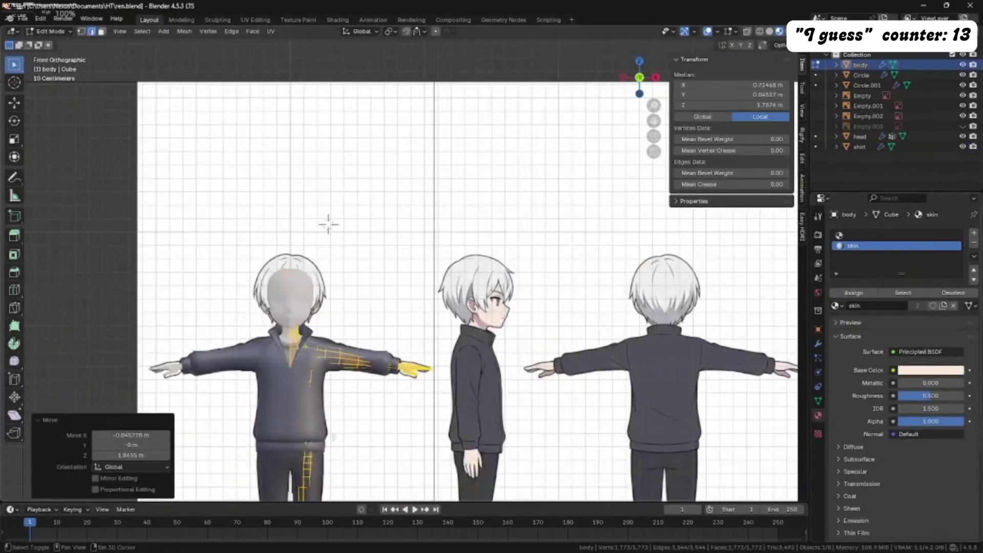
scroll(329, 220, down, 5)
scroll(409, 215, up, 8)
key(Tab)
click(409, 212)
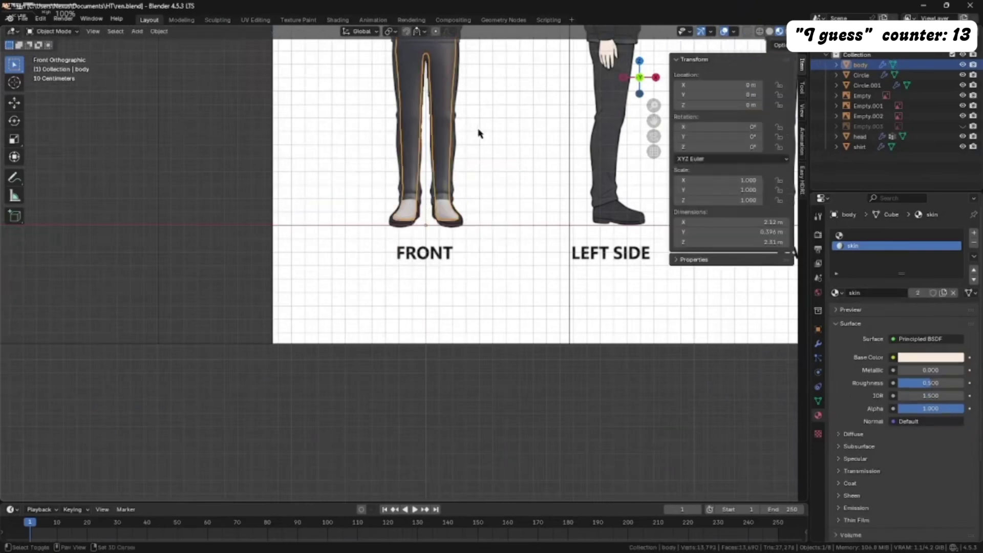
scroll(479, 132, down, 5)
scroll(373, 362, up, 8)
scroll(398, 272, down, 5)
scroll(398, 272, down, 5)
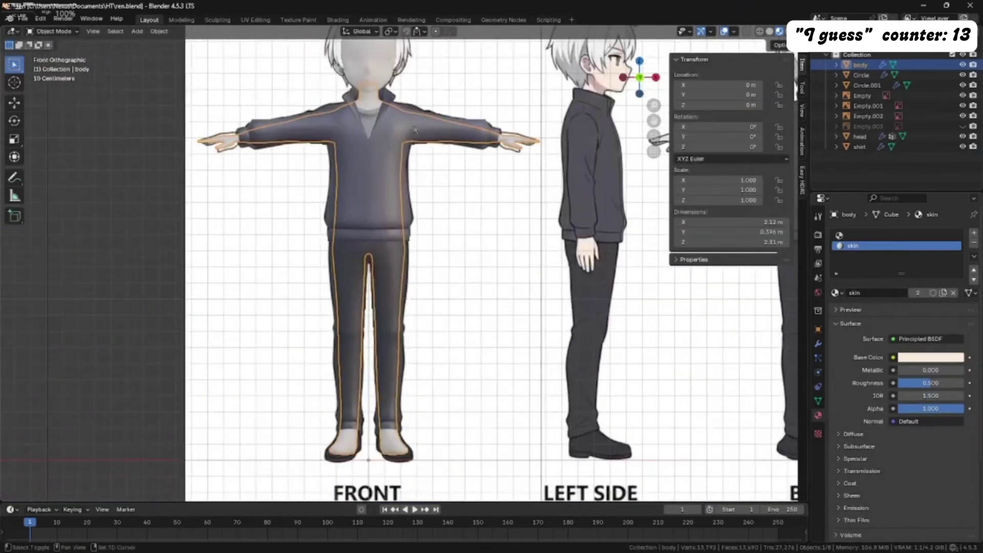
Change the skin material's base color to a darker, pinker tone
scroll(410, 274, up, 5)
click(418, 275)
click(368, 187)
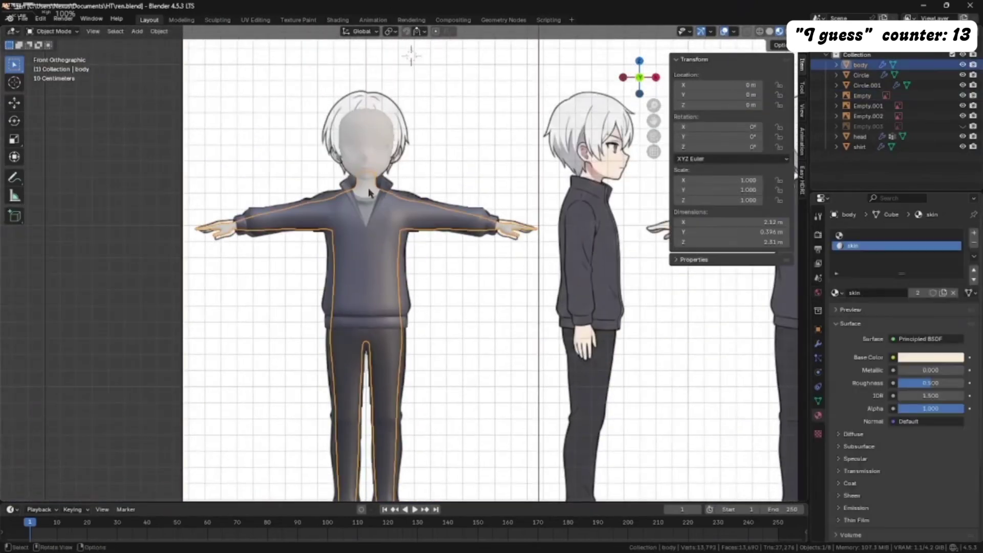
click(931, 357)
click(926, 357)
click(931, 358)
click(956, 343)
click(592, 168)
Apply the skin material to the head and move the reference images into a collection named ref
scroll(379, 194, down, 3)
scroll(387, 235, up, 3)
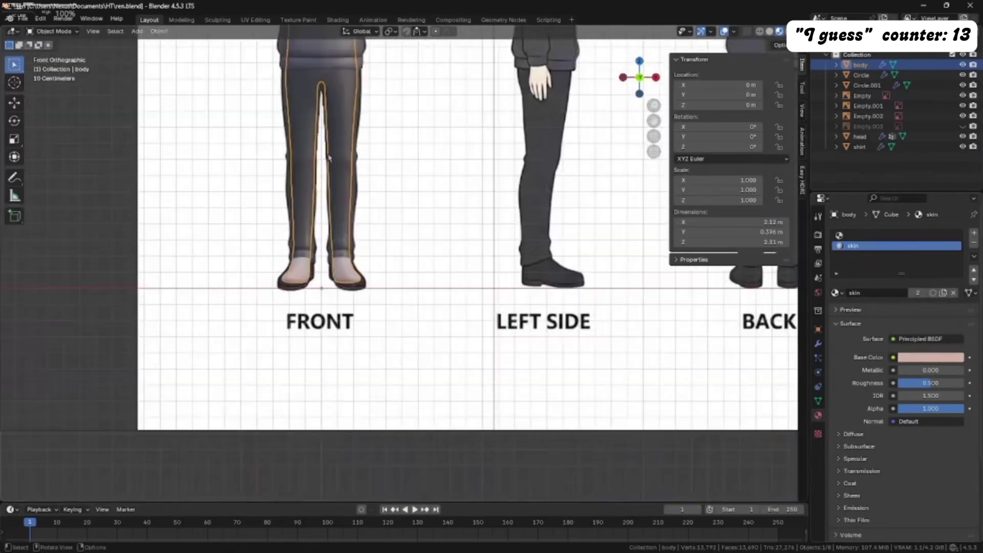
scroll(368, 246, down, 3)
click(455, 326)
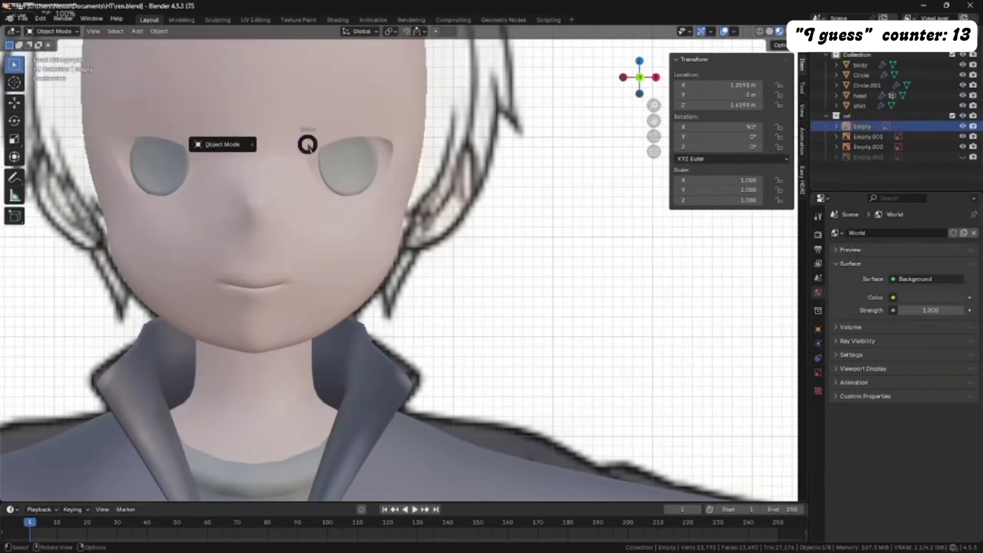
Edit the head mesh and start a separate eyelash vertex at the inner corner of the eye, with X-ray on
click(256, 145)
key(Tab)
scroll(335, 169, up, 4)
click(297, 193)
key(ctrl+Tab)
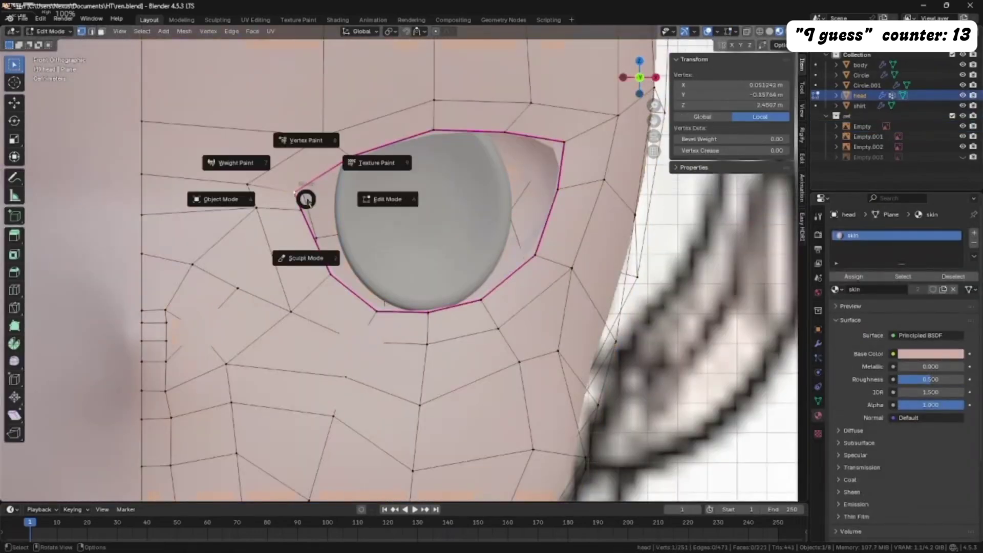
key(g)
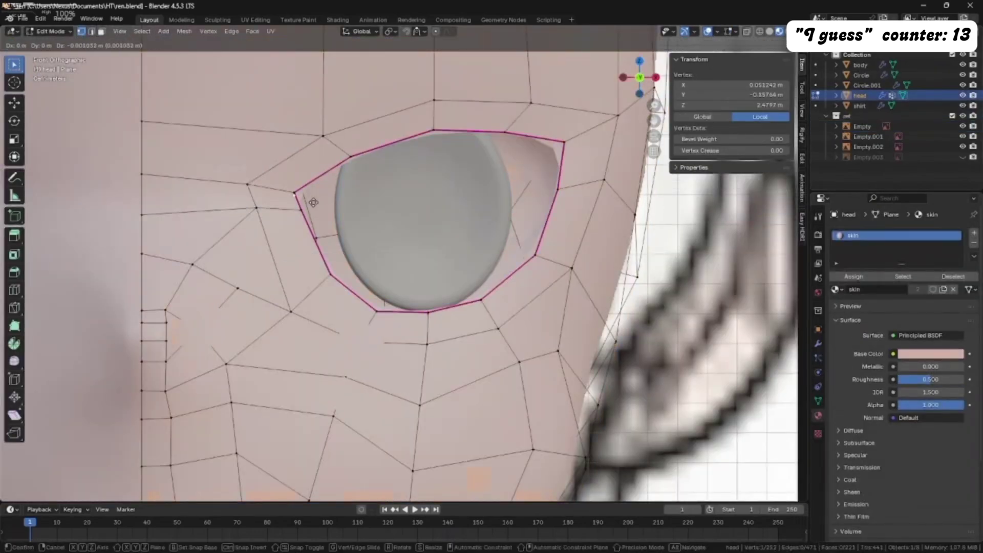
click(313, 203)
key(alt+z)
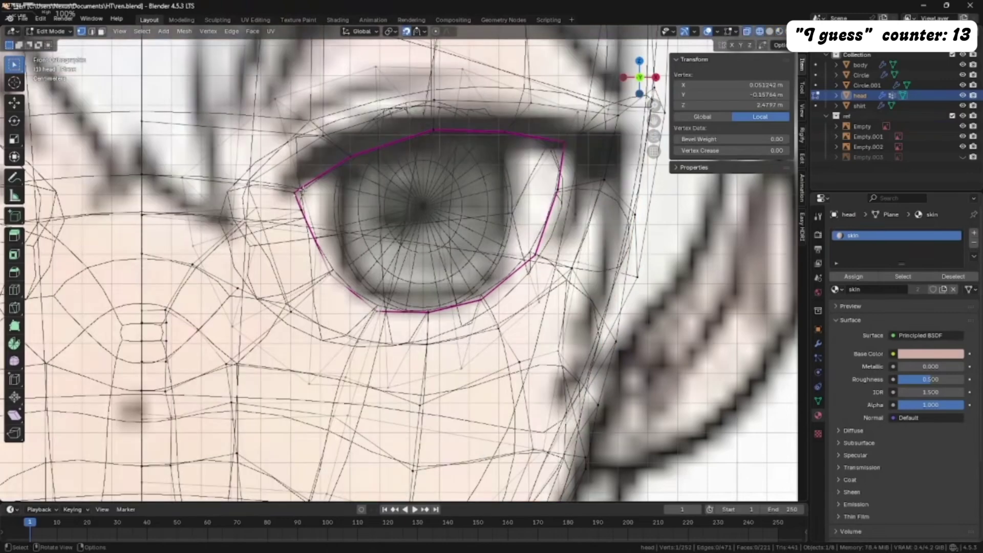
Trace the upper and lower edges of the eyelash with extruded vertices following the reference, with snapping enabled
key(g)
click(280, 189)
shift+click(295, 190)
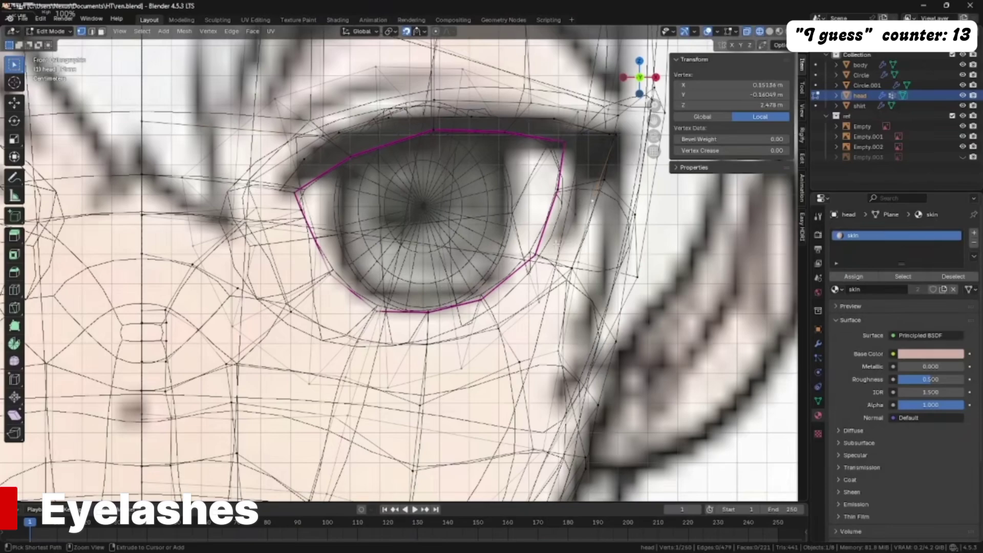
key(alt+z)
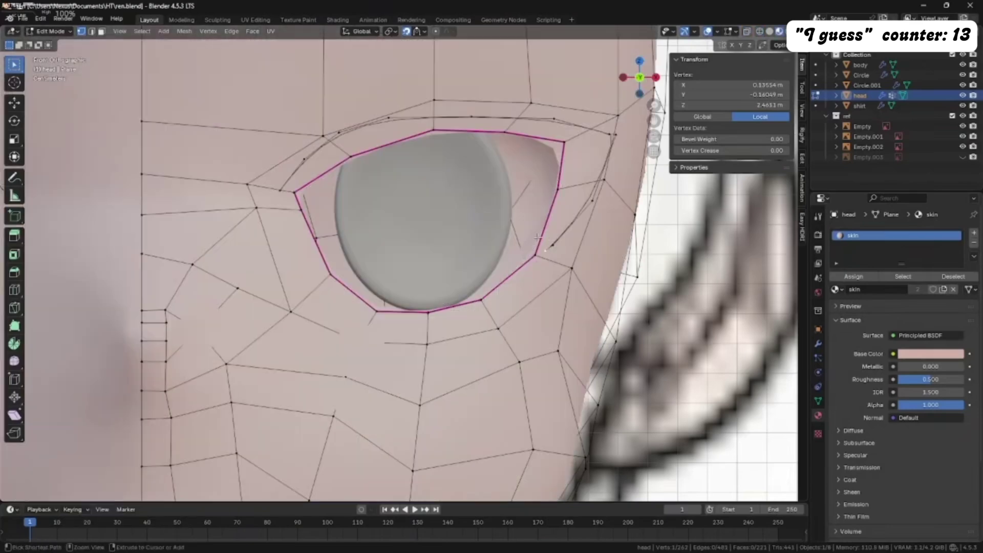
key(alt+z)
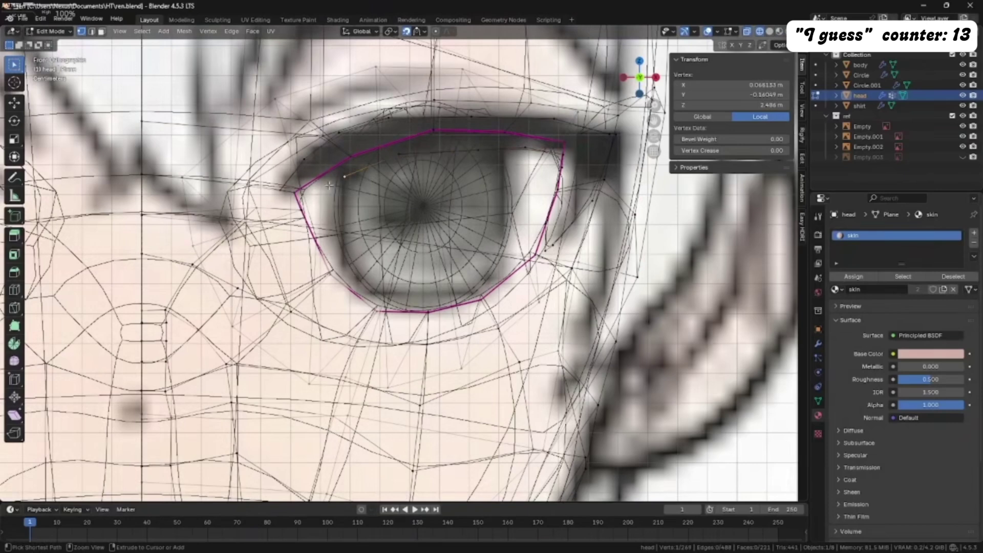
key(alt+z)
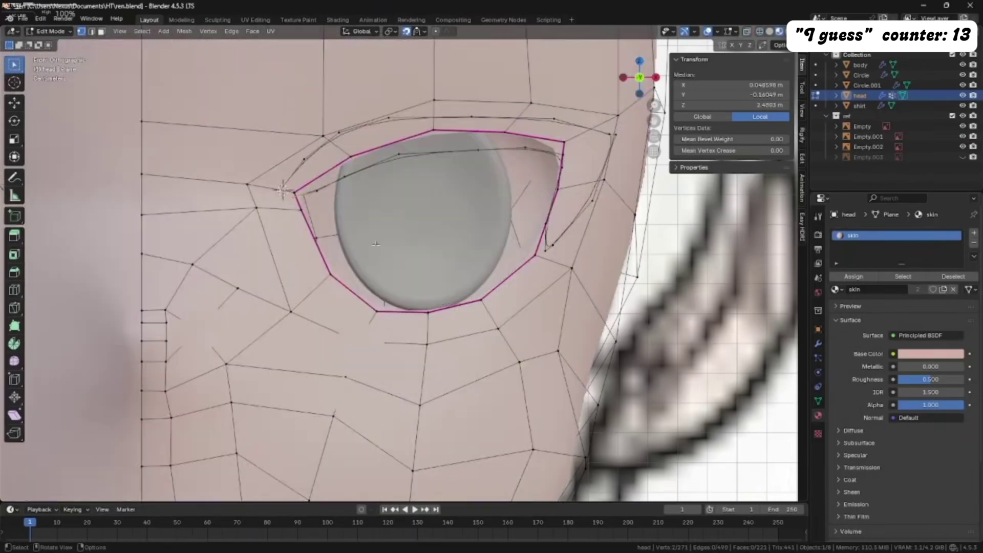
Reposition the eyelash's upper-edge vertices toward the outer corner for a smoother arc
key(g)
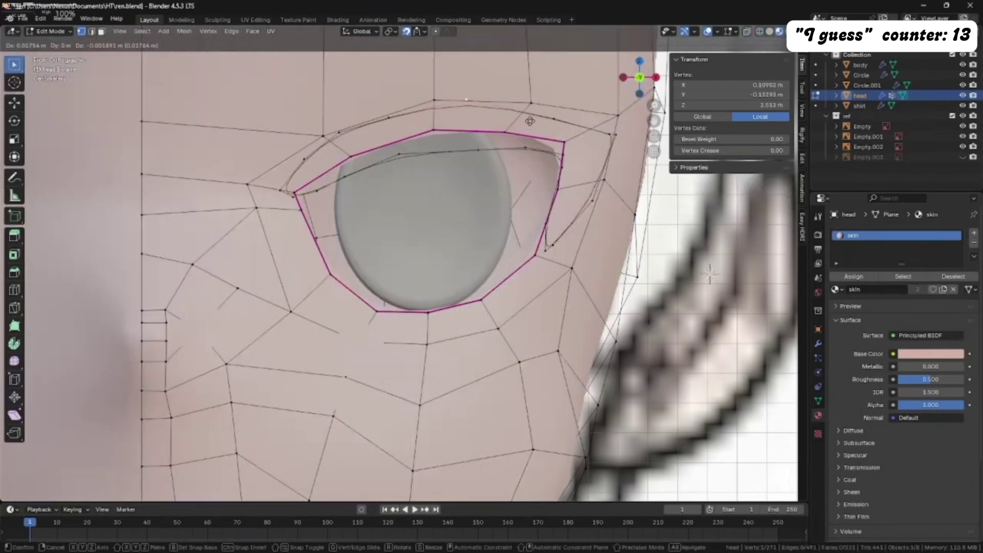
click(529, 119)
click(554, 116)
key(g)
click(644, 139)
key(g)
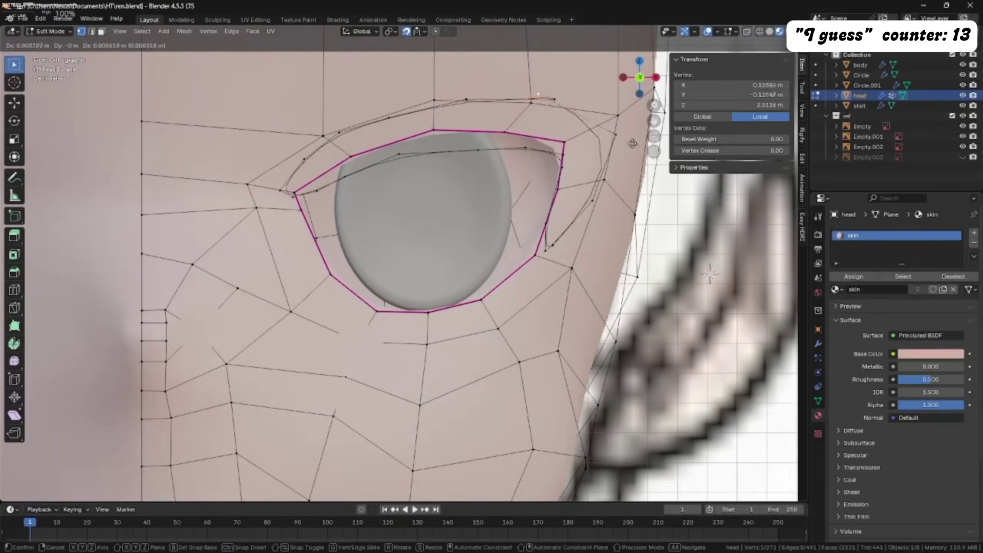
Adjust the vertices at the eyelash's lower outer tip to round off its outer curve
click(546, 245)
key(g)
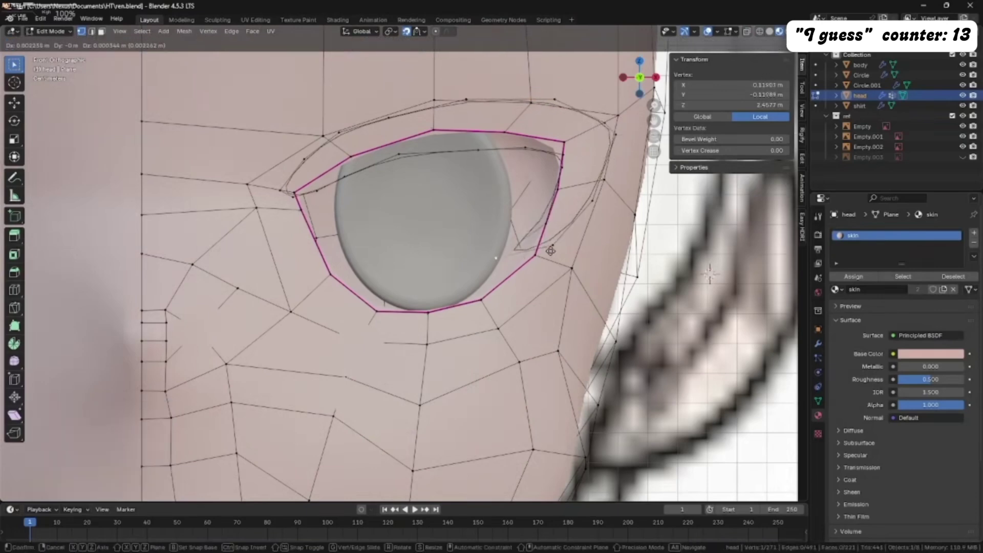
click(557, 245)
key(g)
key(g)
click(580, 225)
click(595, 203)
key(g)
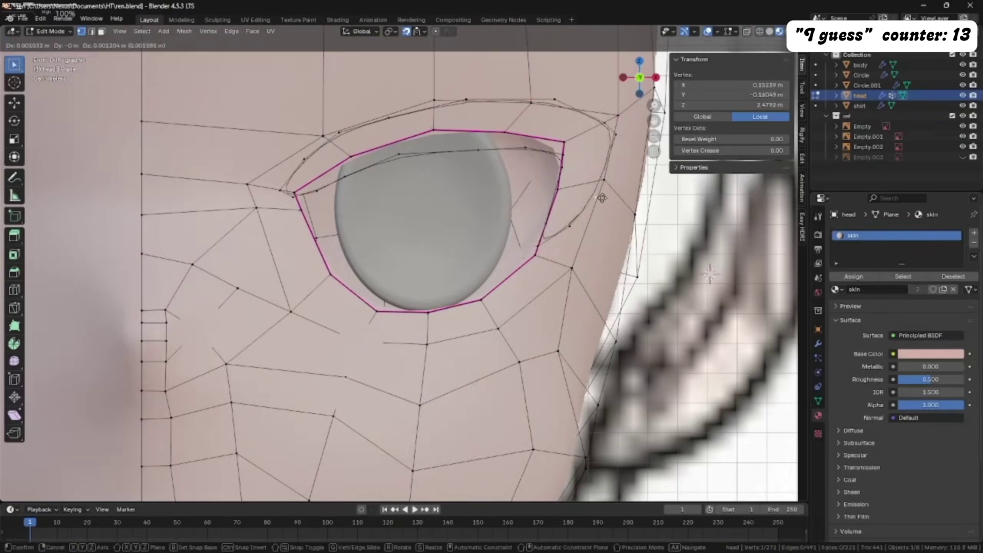
click(602, 196)
Refine the vertices at the eyelash's inner corner and along the inner part of its upper edge
click(282, 190)
key(g)
key(g)
click(287, 187)
click(390, 116)
key(g)
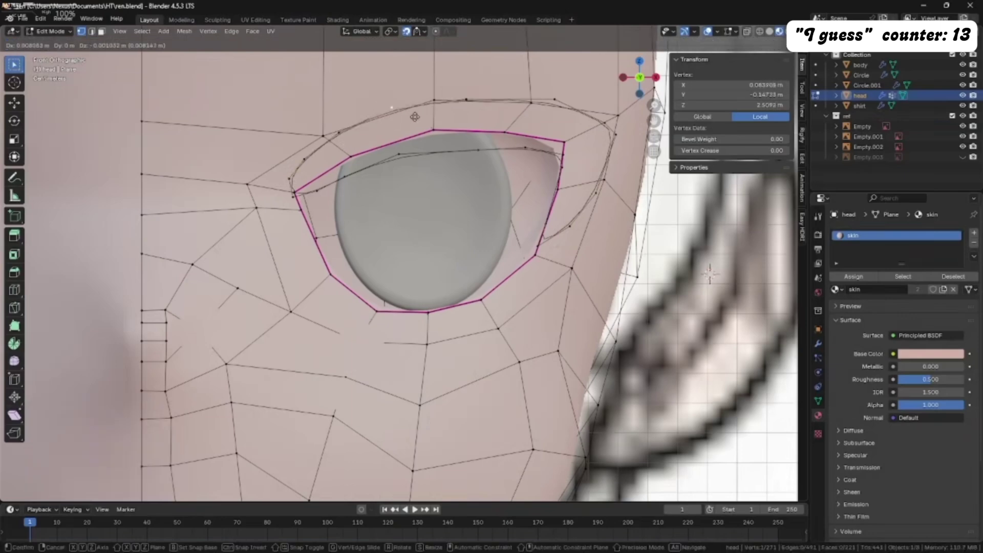
click(407, 99)
Move the eyelash's lower-edge vertices up to follow the top of the eye opening evenly
click(318, 186)
key(g)
click(319, 185)
click(353, 163)
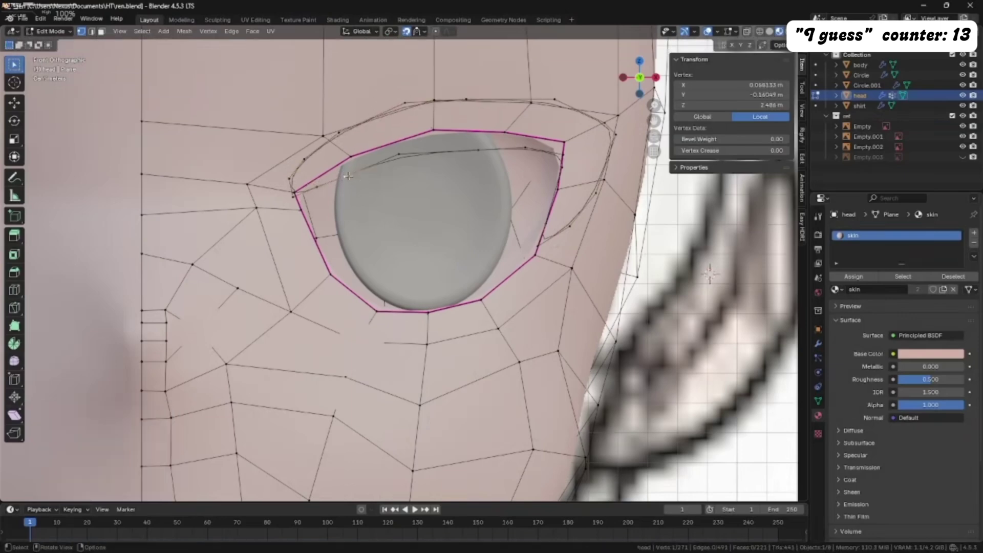
key(g)
click(351, 165)
click(399, 153)
key(g)
click(409, 145)
click(478, 150)
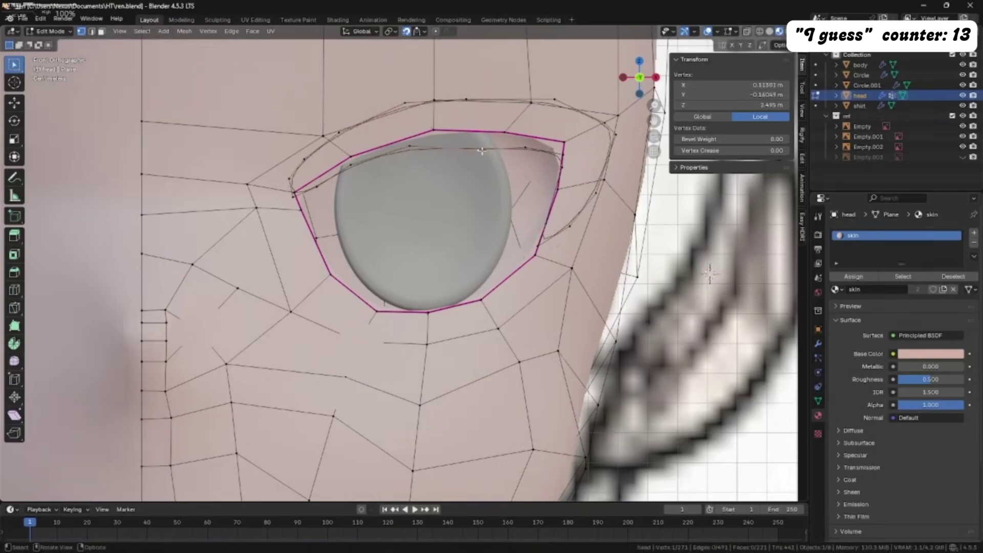
key(g)
click(470, 143)
Fill faces between the eyelash's upper and lower outlines and switch the viewport to solid shading
click(306, 158)
ctrl+click(319, 189)
key(f)
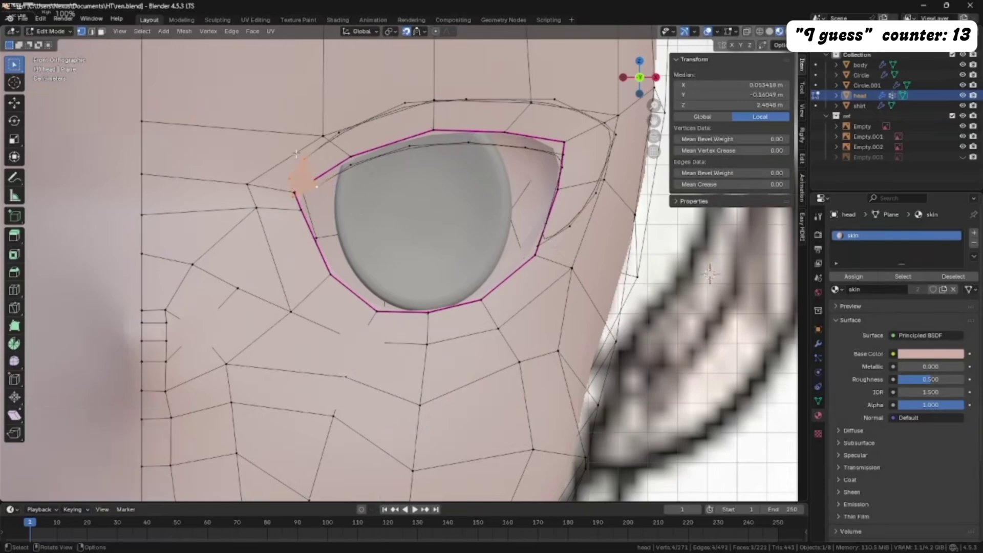
key(z)
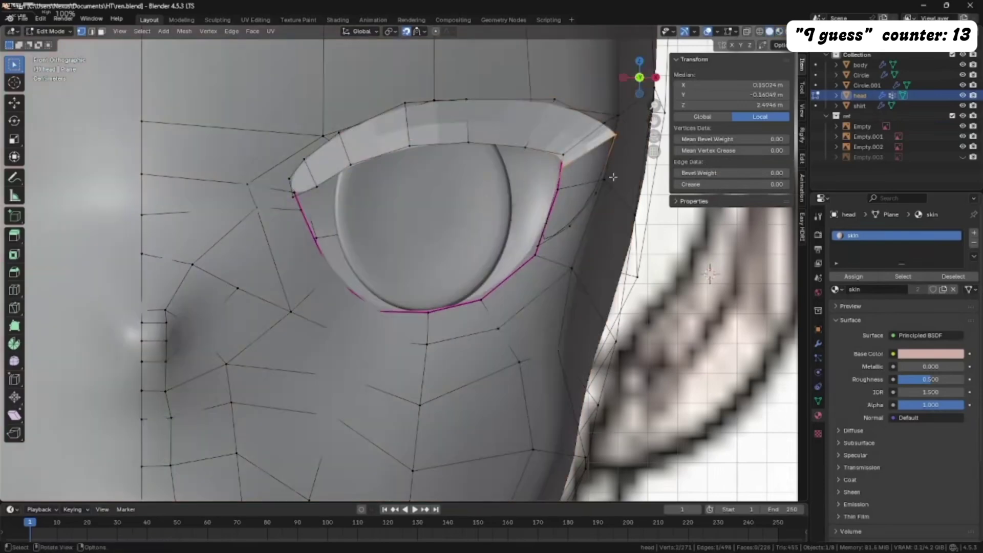
Try to pull the eyelash's outer tip back toward the face with proportional editing
key(KP_3)
key(g)
right_click(555, 270)
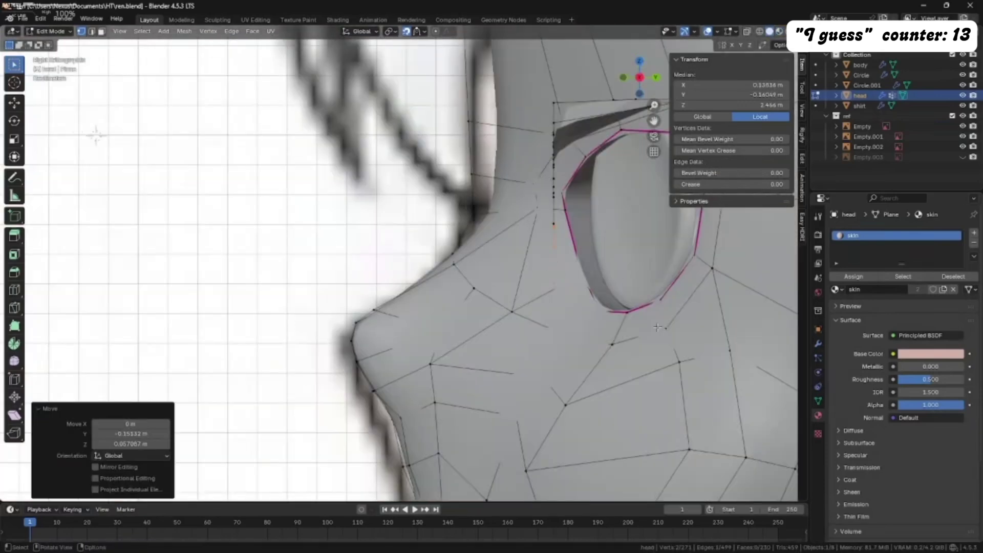
shift+middle_drag(601, 246, 338, 276)
click(291, 208)
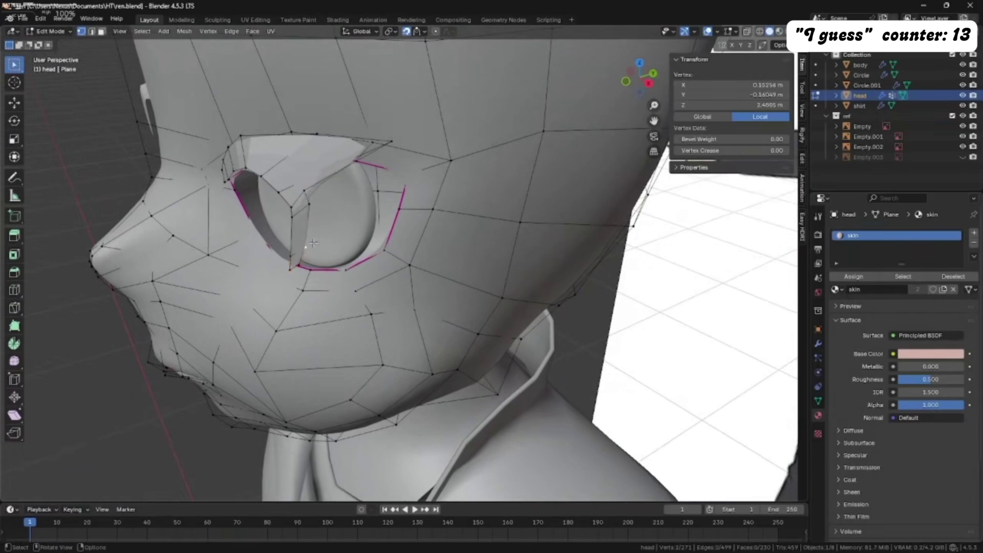
key(o)
key(g)
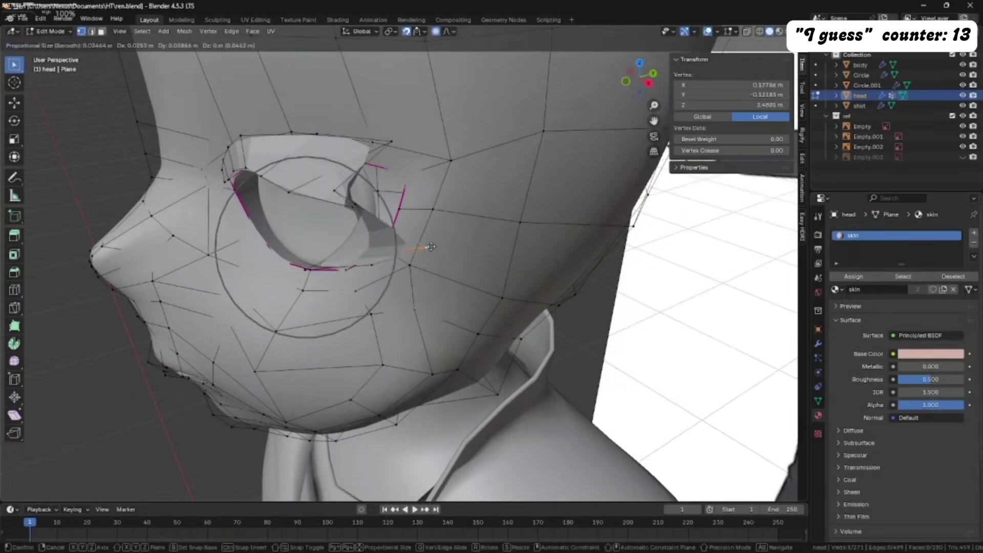
click(431, 246)
key(KP_1)
key(ctrl+z)
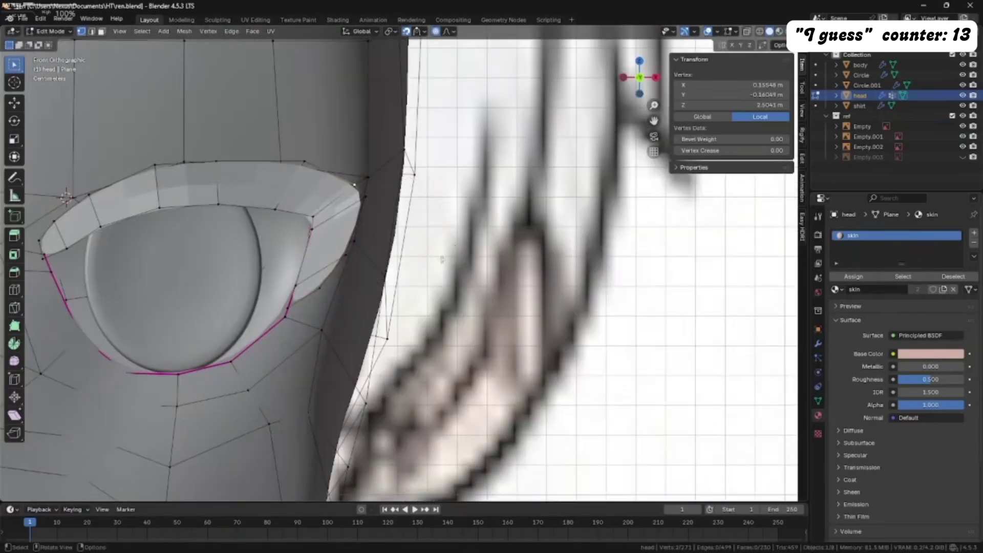
Turn off snapping and try to move the eyelash's upper outer vertex back along Y with proportional editing
key(shift+Tab)
key(KP_3)
key(g)
key(y)
click(579, 236)
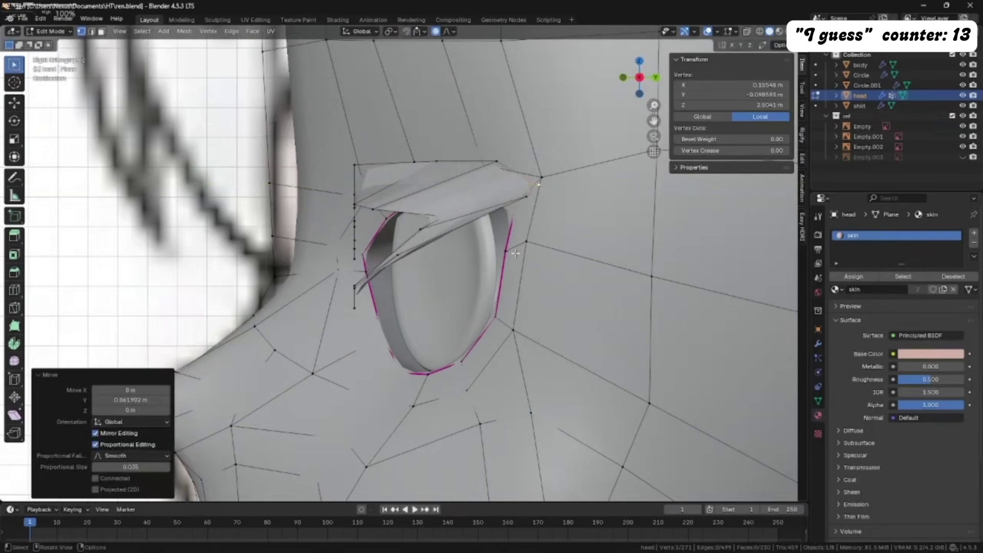
key(ctrl+z)
key(ctrl+z)
key(g)
key(y)
right_click(367, 322)
Move the eyelash's lower outer tip and outer corner vertices back along Y with proportional editing
click(356, 306)
key(g)
key(y)
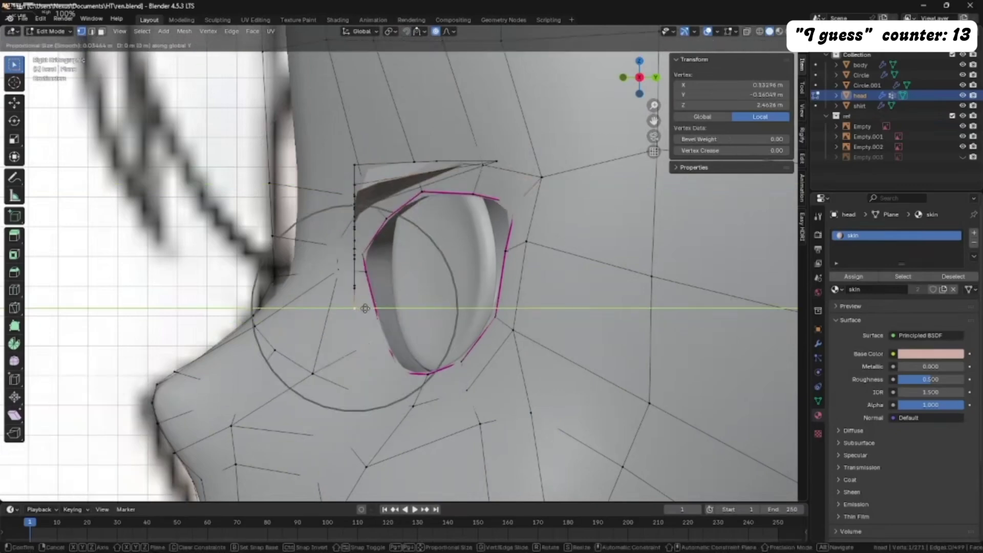
click(494, 293)
middle_drag(387, 239, 476, 241)
shift+middle_drag(430, 215, 425, 292)
click(418, 281)
key(KP_3)
key(g)
key(y)
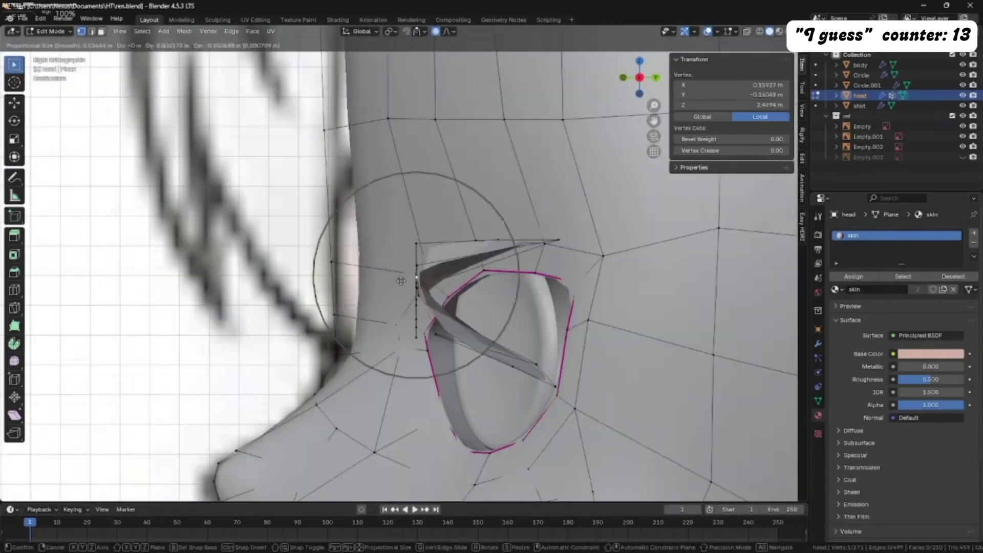
click(584, 314)
Move another outer eyelash vertex back along Y and turn off proportional editing
click(503, 336)
key(g)
key(y)
click(607, 338)
key(o)
key(KP_1)
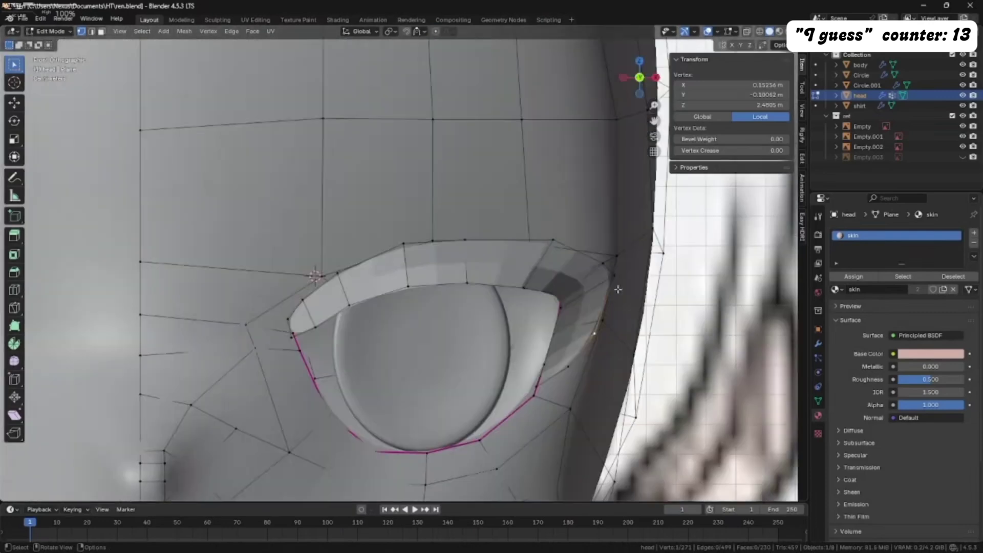
Push the eyelash's upper-edge vertices back along Y to follow the curve of the face
middle_drag(609, 328, 616, 341)
key(g)
key(y)
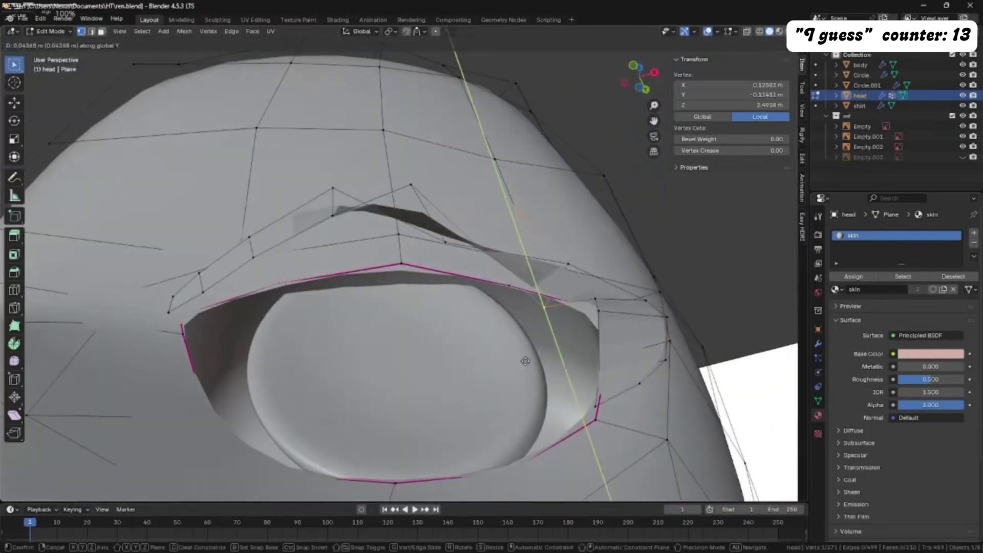
click(525, 361)
click(412, 186)
key(g)
key(y)
click(433, 350)
click(333, 217)
key(g)
key(y)
click(389, 356)
Adjust the vertices at the eyelash's inner end so they sit closer to the face
middle_drag(474, 355, 349, 241)
click(360, 214)
key(g)
click(372, 204)
middle_drag(374, 207, 340, 268)
click(340, 268)
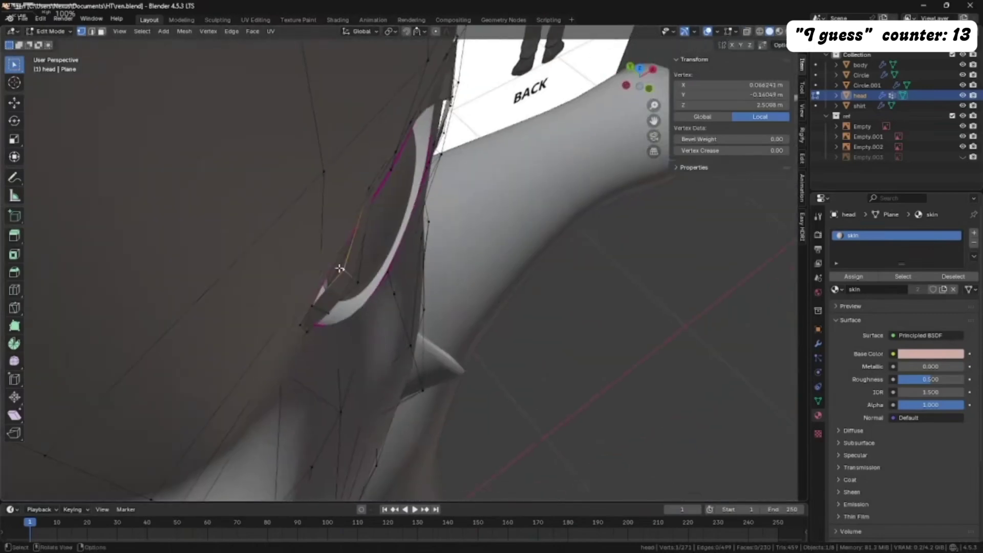
key(y)
click(320, 398)
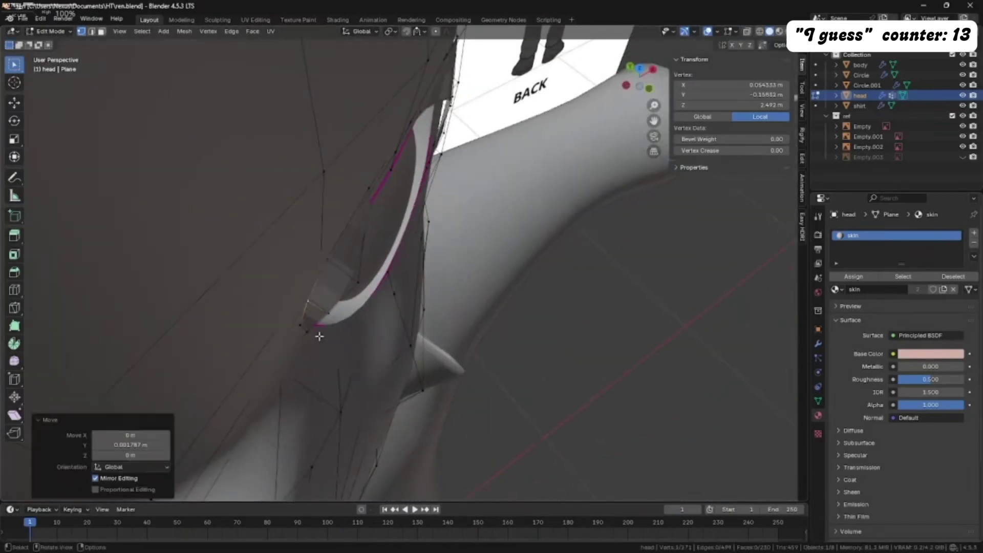
Add one centred loop cut lengthwise along the eyelash strip
middle_drag(321, 397, 485, 277)
key(ctrl+r)
click(473, 271)
click(472, 270)
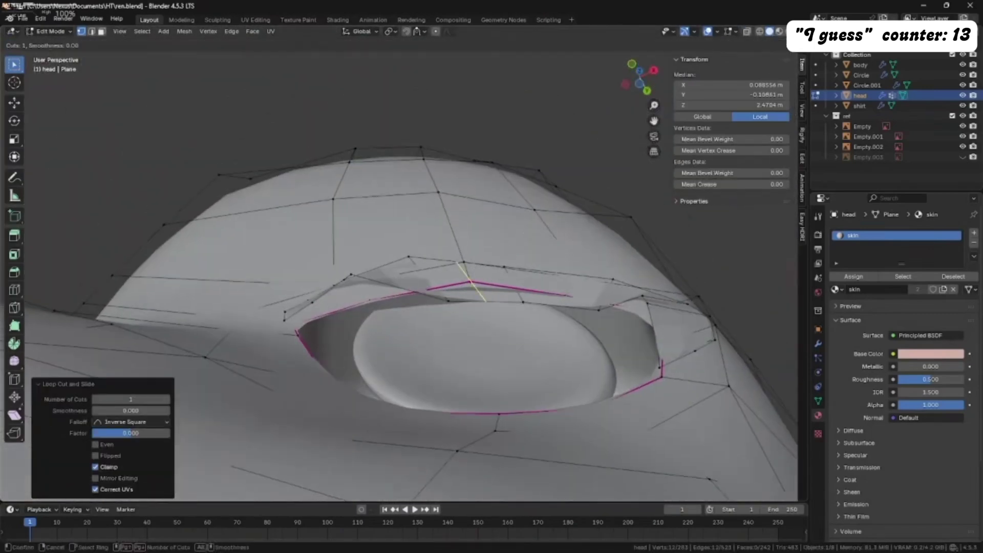
Reposition a vertex on the eyelash's upper middle edge and move an eyelash vertex back along Y toward the face
click(455, 258)
key(g)
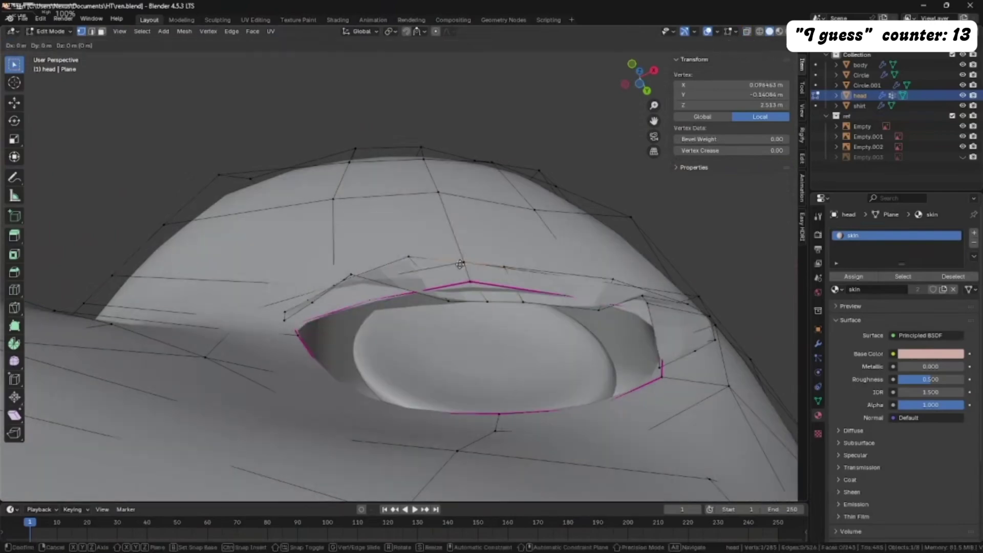
click(487, 296)
middle_drag(487, 295, 456, 308)
key(y)
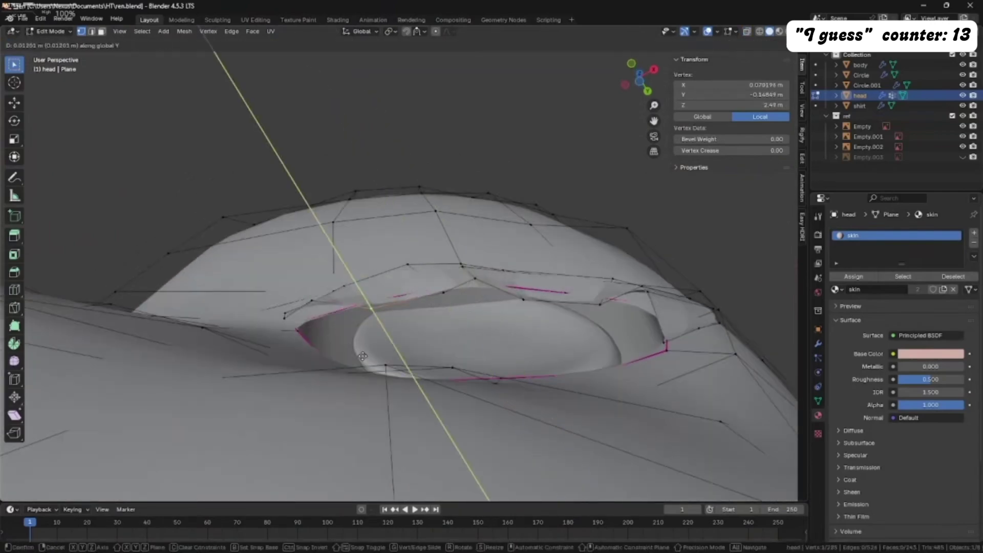
click(287, 319)
middle_drag(287, 319, 581, 468)
click(360, 305)
middle_drag(360, 305, 256, 303)
Slide an upper-eyelash vertex along its edge and adjust the neighbouring vertices to follow the eyelid's curve
click(343, 292)
key(g)
key(g)
click(402, 279)
middle_drag(402, 279, 410, 174)
key(g)
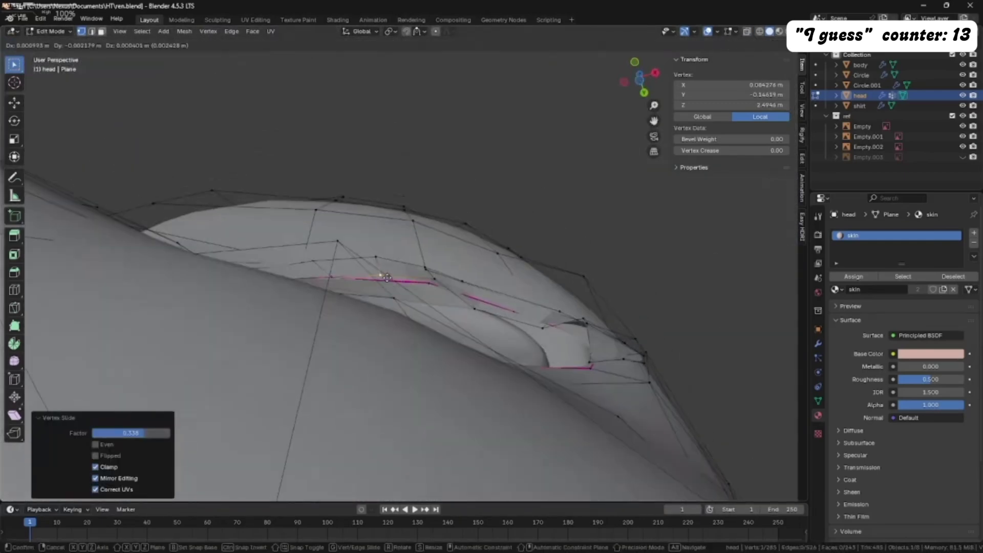
click(472, 301)
key(g)
click(547, 326)
Move the vertices at the eyelash's outer end along Y so they sit against the face
middle_drag(547, 326, 518, 321)
click(522, 323)
key(g)
key(y)
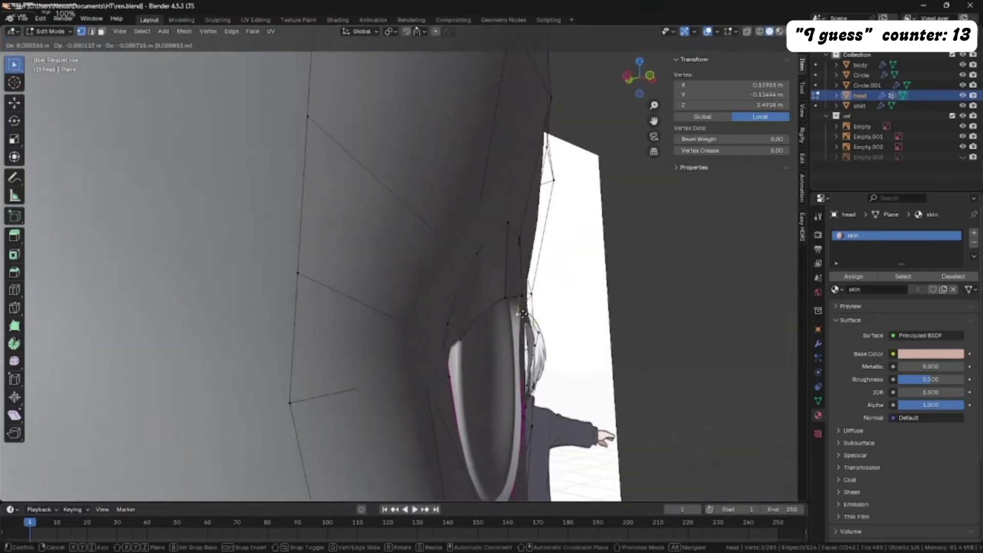
click(540, 323)
middle_drag(539, 324, 525, 383)
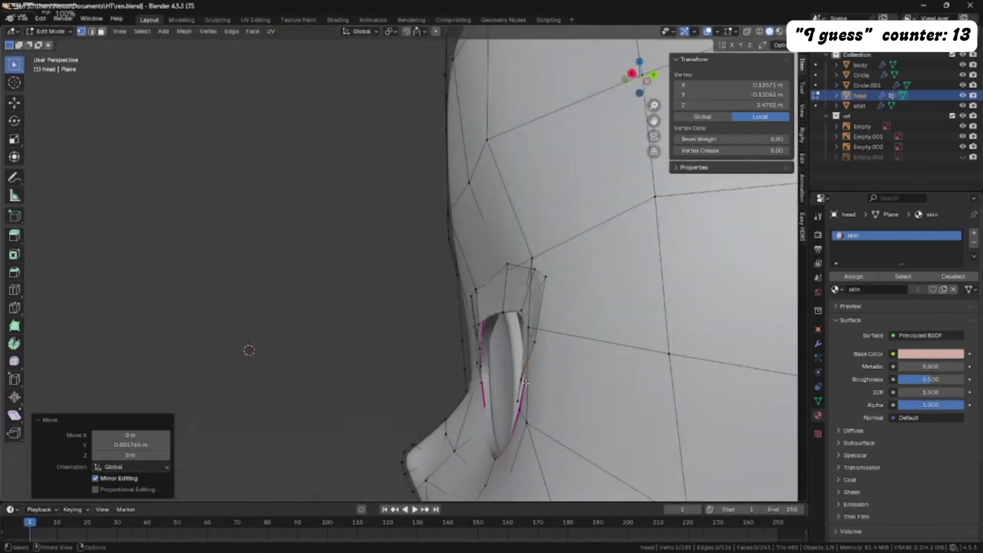
middle_drag(558, 347, 650, 276)
click(431, 383)
key(g)
key(y)
click(433, 387)
Slide an upper-edge eyelash vertex and slightly raise the upper edge in front view to smooth the arc
middle_drag(430, 389, 419, 496)
click(430, 359)
key(g)
key(g)
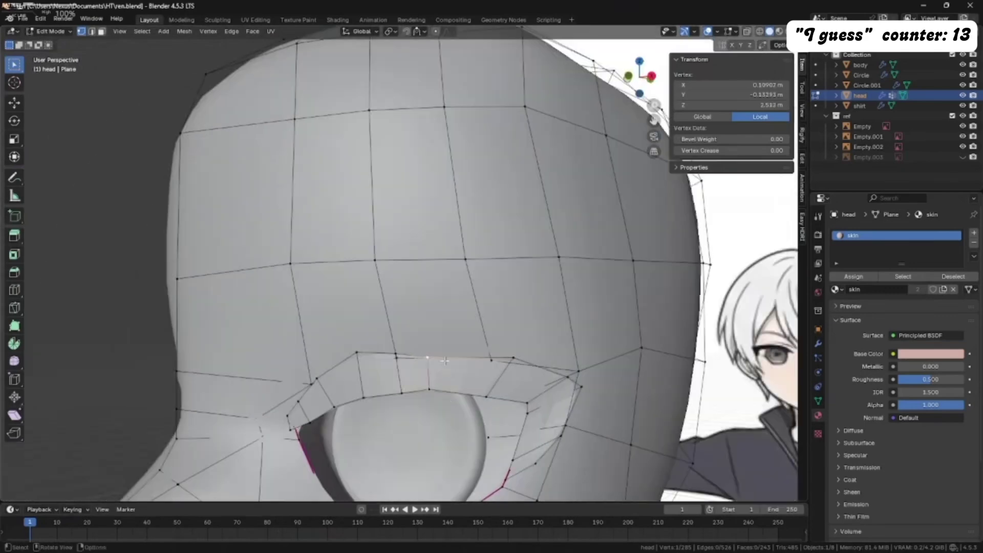
click(433, 361)
key(KP_1)
scroll(452, 387, down, 6)
scroll(461, 383, up, 4)
key(g)
click(436, 379)
click(407, 378)
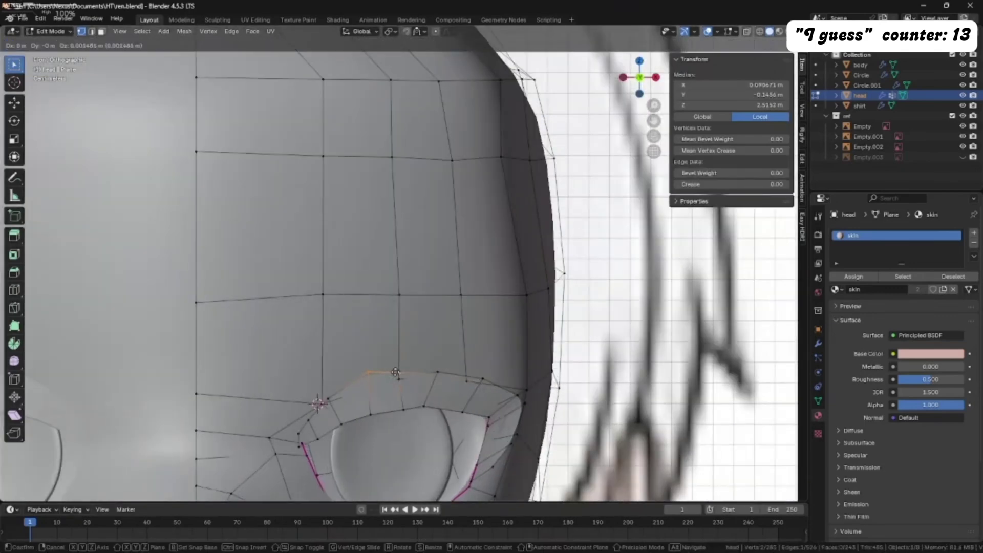
click(396, 373)
Select the whole linked eyelash strip and extrude it to give it thickness
scroll(438, 333, down, 5)
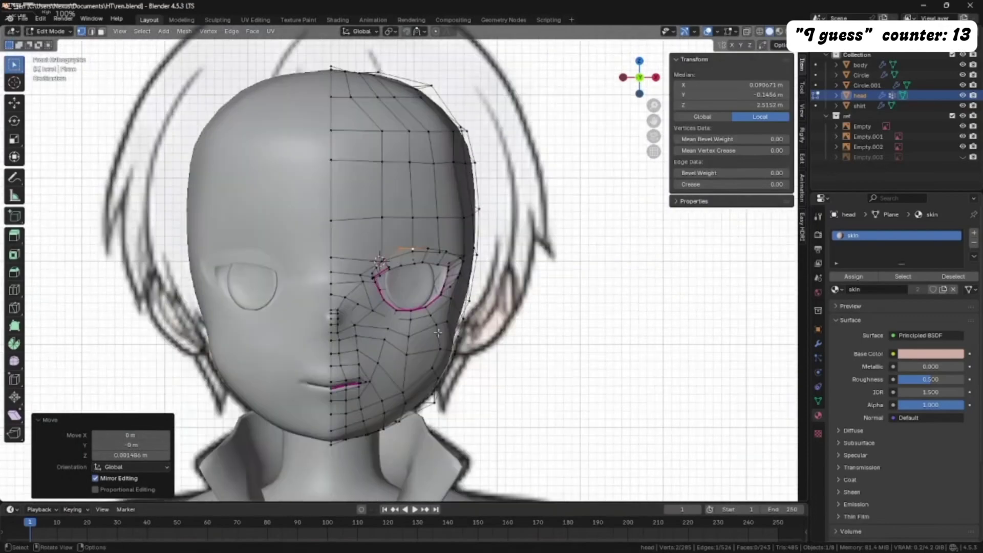
key(l)
middle_drag(448, 264, 565, 352)
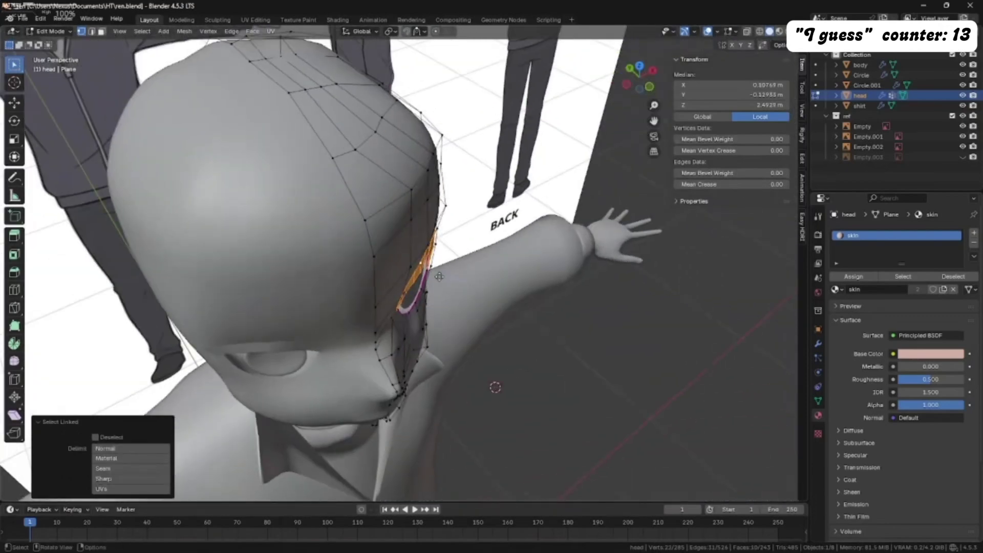
click(442, 275)
middle_drag(443, 275, 441, 374)
right_click(559, 378)
scroll(423, 281, up, 5)
key(ctrl+z)
Set the edge crease of the eyelash outline to 1 and check the eye in Object Mode
key(shift+e)
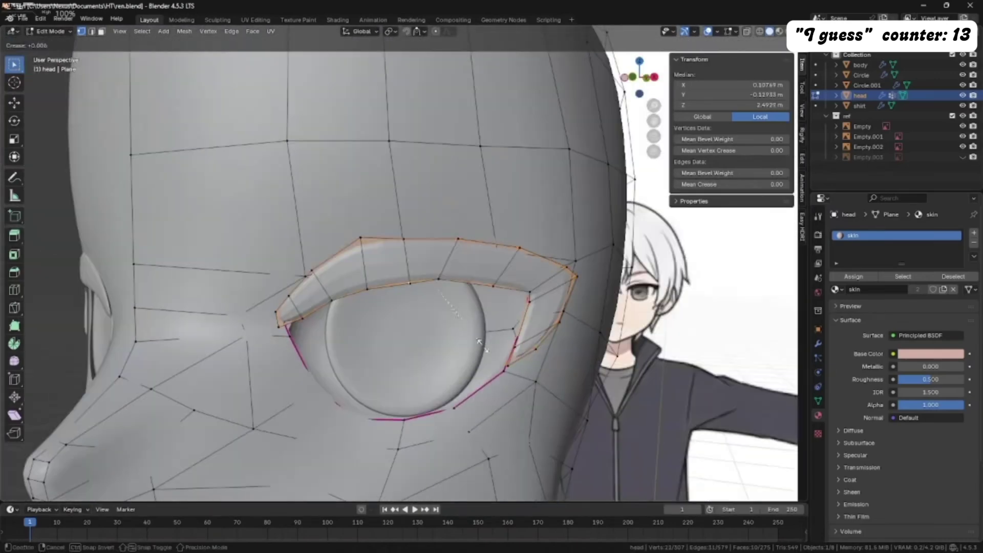
key(1)
key(Return)
middle_drag(507, 220, 510, 191)
scroll(428, 250, down, 7)
key(ctrl+Tab)
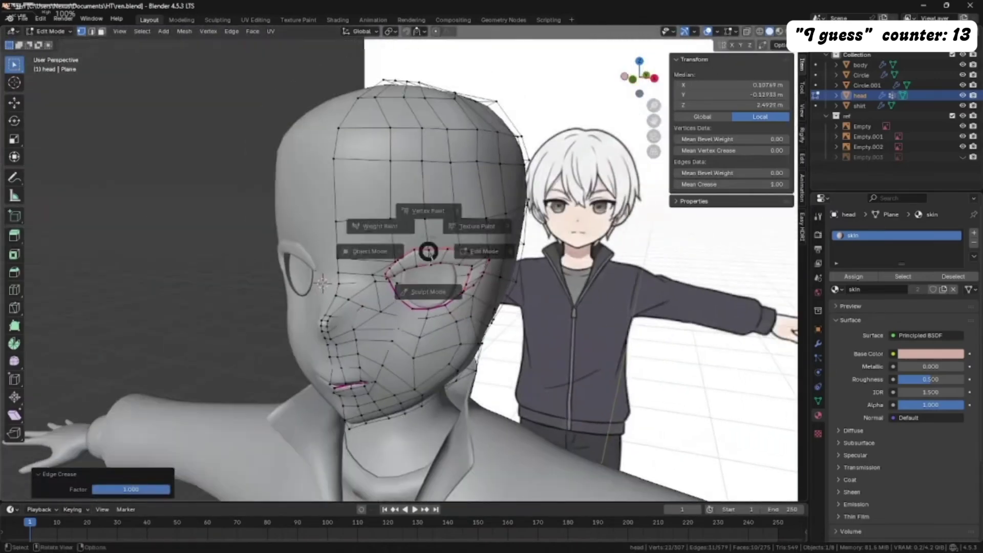
right_click(420, 252)
click(422, 255)
middle_drag(428, 253, 399, 289)
Return to editing the head and fine-tune the position of the eyelash vertices
key(Tab)
scroll(490, 246, down, 3)
scroll(490, 246, up, 5)
click(477, 241)
key(g)
click(481, 251)
key(g)
click(514, 251)
key(ctrl+z)
key(ctrl+shift+z)
Isolate the eyelash by hiding the rest of the head mesh and frame it over the front reference
scroll(400, 289, down, 2)
key(KP_1)
mouse_move(519, 342)
ctrl+middle_down()
mouse_move(477, 322)
mouse_move(517, 323)
ctrl+middle_up()
key(shift+h)
key(alt+z)
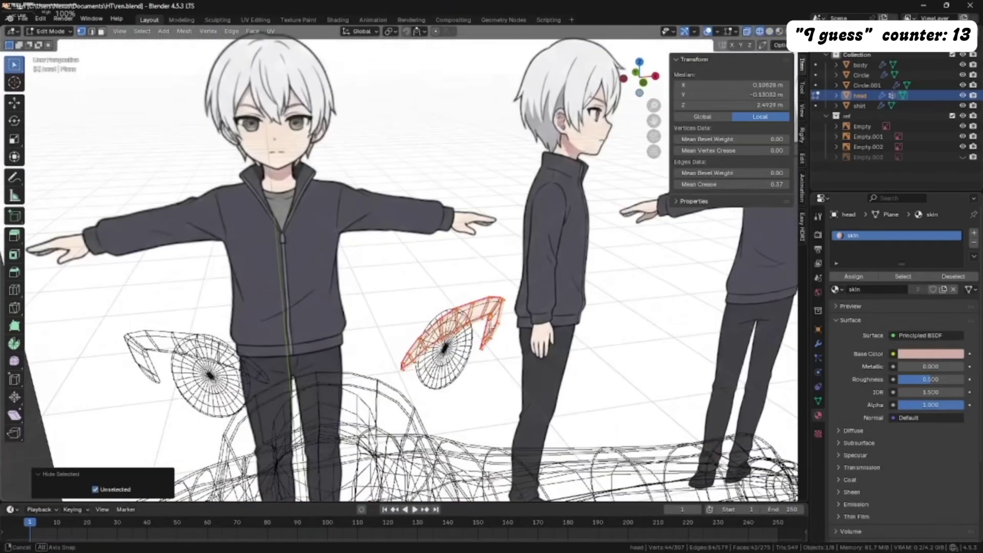
key(KP_1)
key(KP_Decimal)
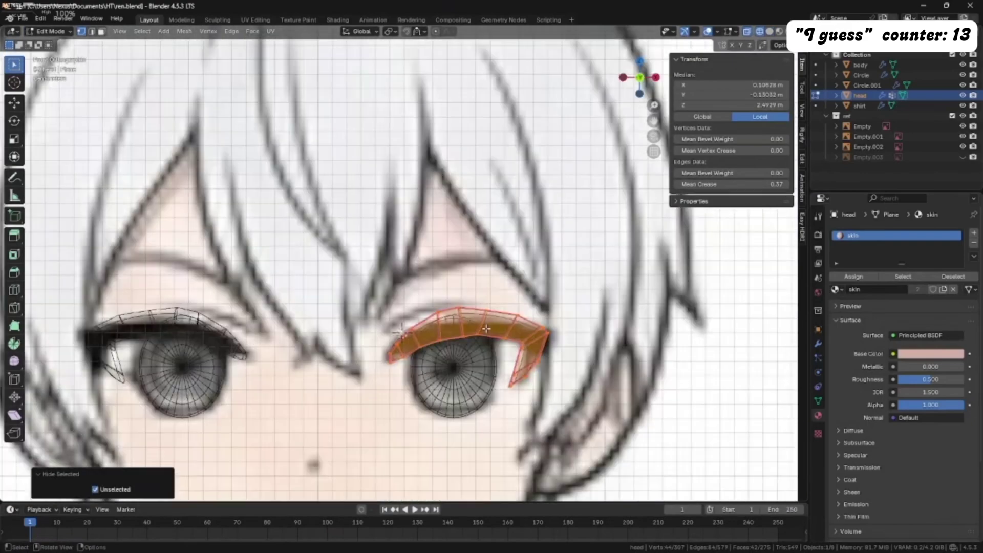
Add a black material named brow, assign it to the eyelash, and preview the head's materials in Object Mode
click(974, 234)
click(904, 306)
click(943, 371)
drag(937, 329, 861, 327)
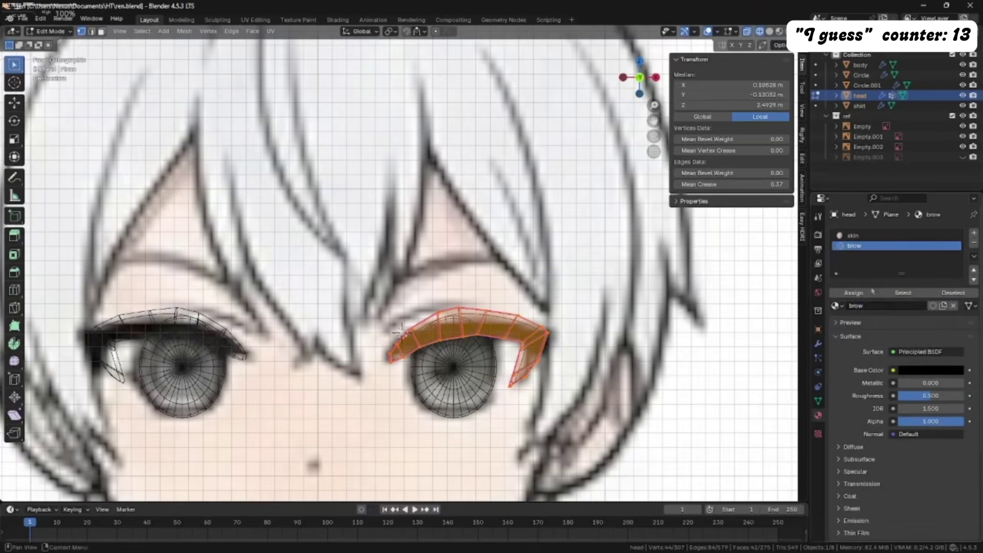
middle_drag(615, 295, 589, 304)
key(Tab)
key(z)
scroll(555, 402, down, 4)
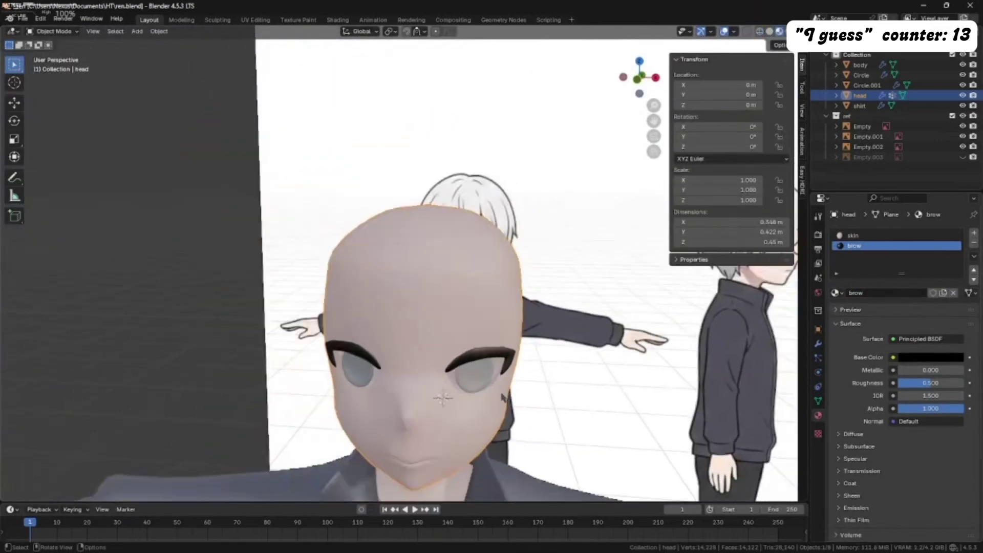
Check the head in front view along with its modifiers and save the file
key(KP_1)
click(818, 344)
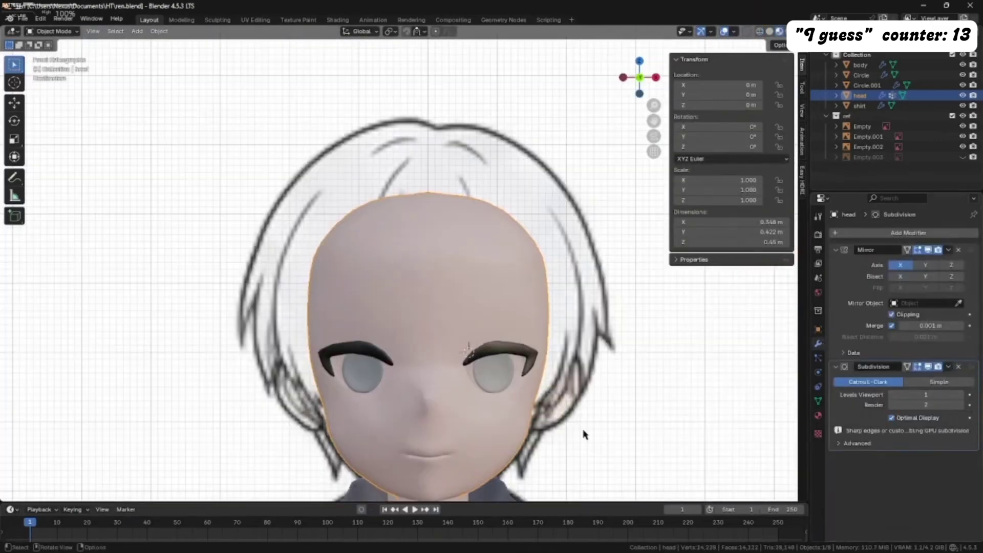
scroll(584, 435, down, 6)
shift+middle_drag(563, 425, 469, 278)
scroll(402, 176, down, 4)
scroll(399, 174, up, 3)
key(ctrl+s)
scroll(385, 258, down, 5)
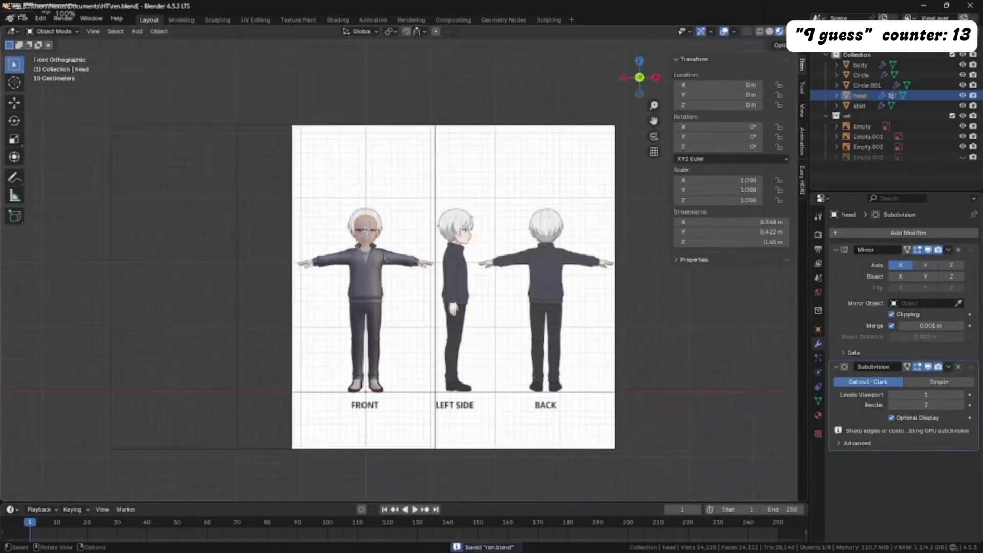
Start editing the body mesh and grow a selection over the foot
click(381, 391)
key(Tab)
scroll(381, 390, up, 8)
key(ctrl+KP_Add)
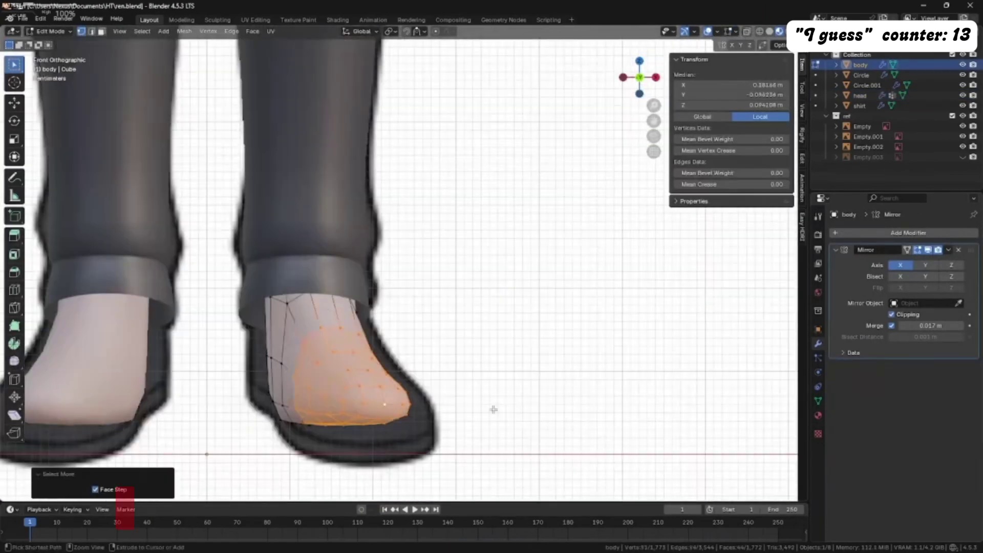
Rename the trousers object Circle.001 as trouser and hide it to expose the leg
double_click(864, 85)
text(b)
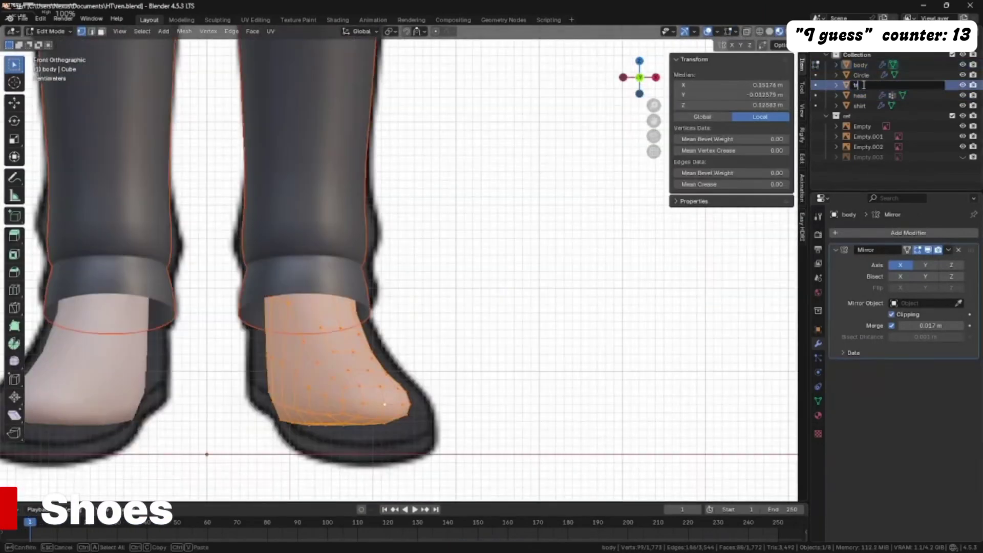
key(KP_3)
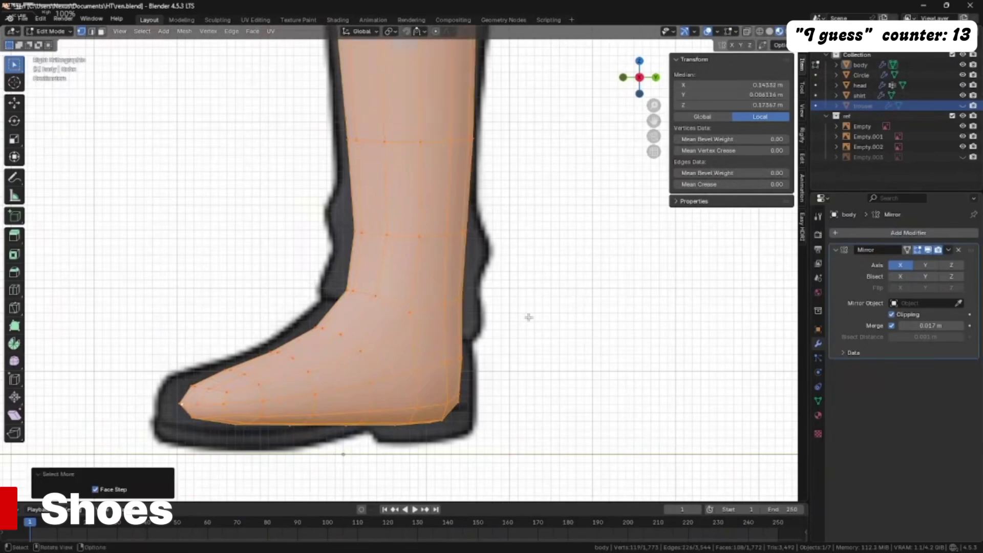
Select the body's foot geometry up to just above the ankle in side view
middle_drag(529, 317, 388, 312)
key(KP_1)
key(KP_3)
scroll(435, 232, down, 5)
key(ctrl+KP_Add)
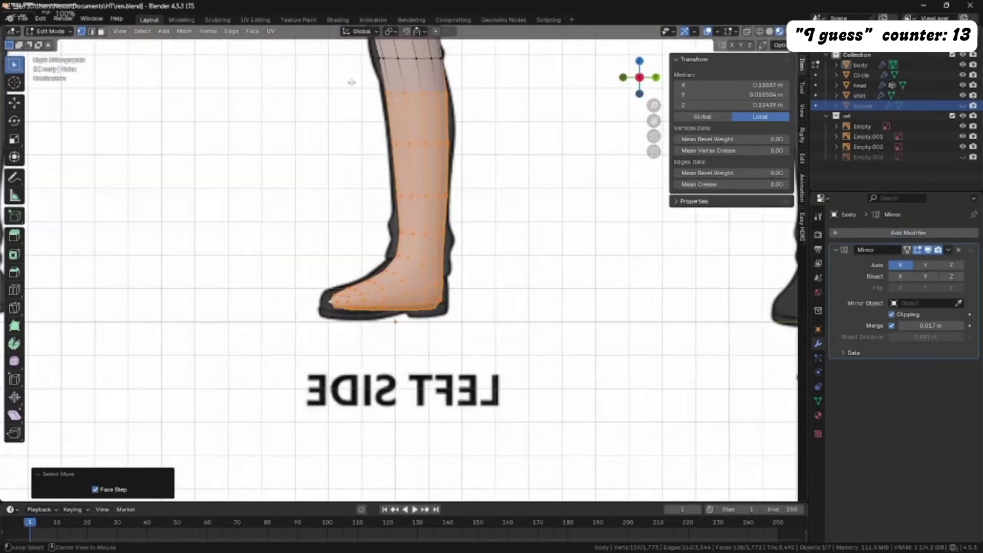
ctrl+drag(490, 228, 492, 225)
Duplicate the foot in place, scale the copy up slightly, and separate it into its own object
key(g)
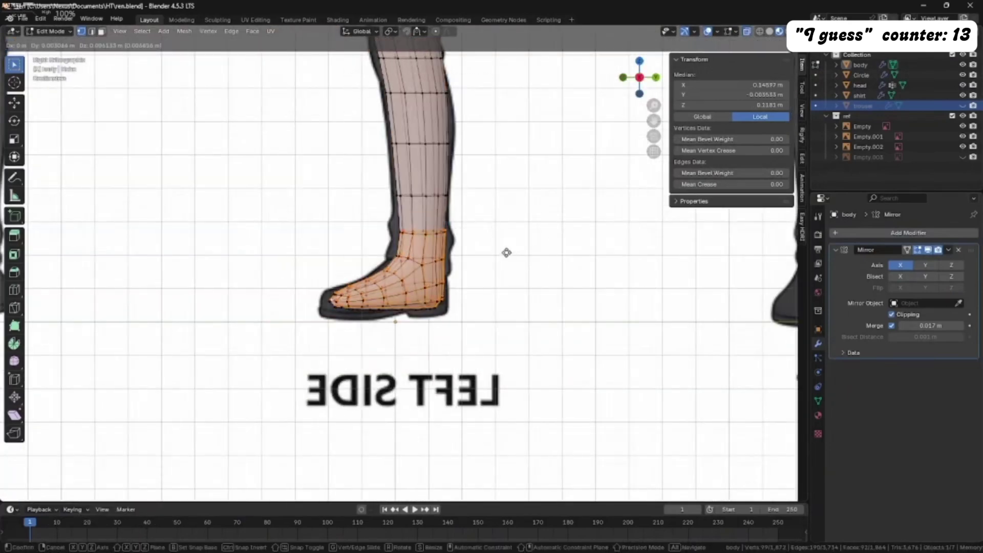
key(Escape)
key(s)
click(518, 256)
key(p)
click(487, 248)
key(ctrl+Tab)
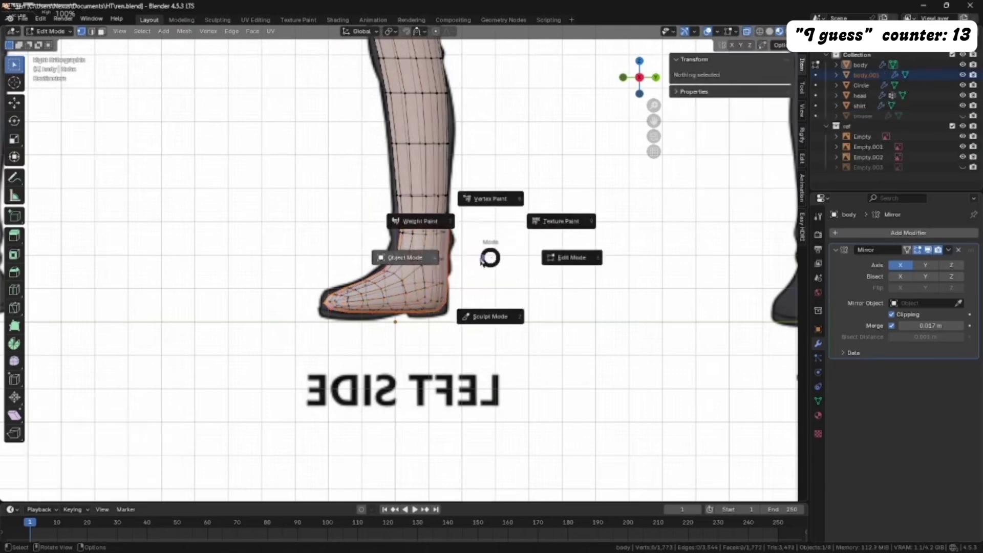
click(410, 258)
click(818, 415)
click(836, 294)
click(825, 269)
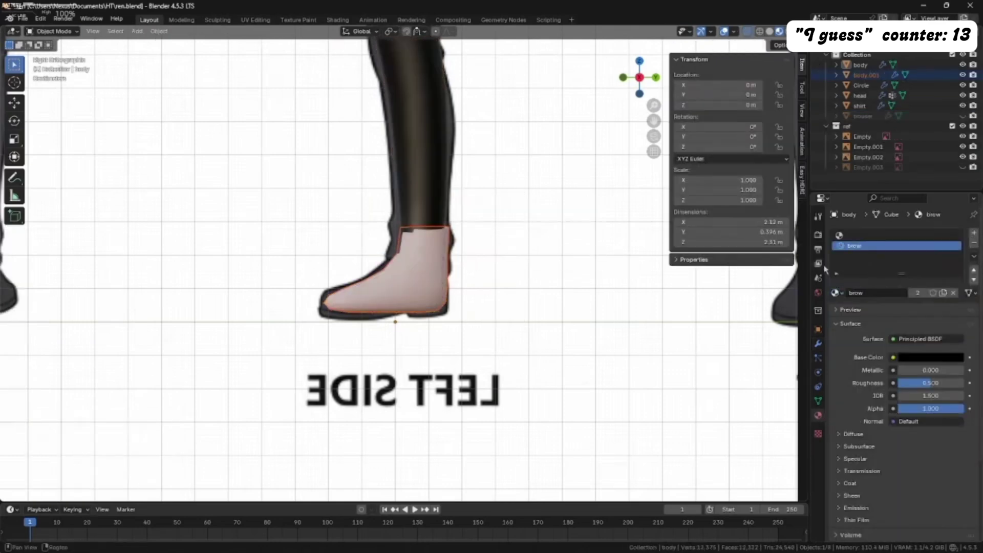
key(ctrl+z)
Apply the brow material to the separated foot object as the shoe's colour
click(436, 287)
click(836, 293)
click(857, 308)
key(KP_1)
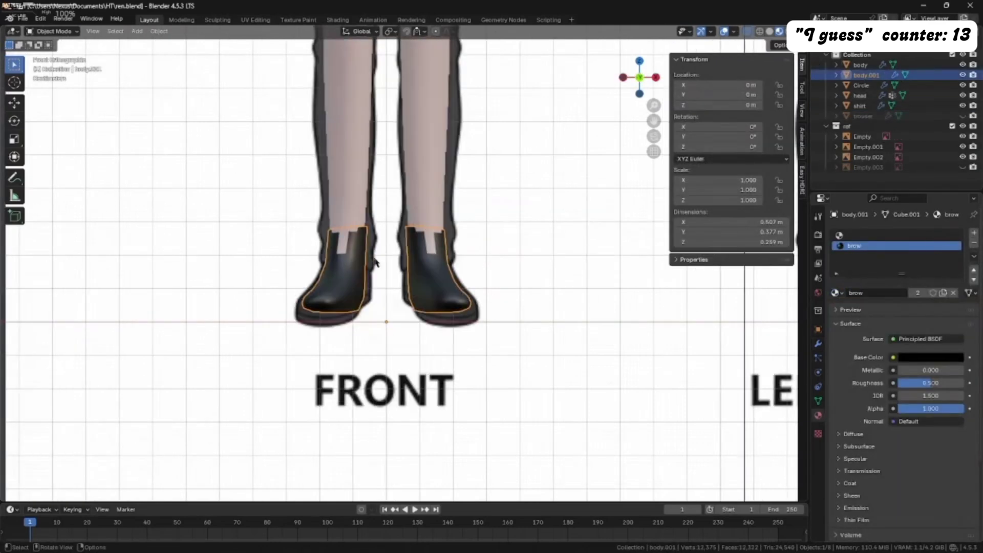
Sculpt the shoe with the Grab brush to match the side and front reference outlines
key(ctrl+Tab)
click(547, 273)
scroll(548, 272, up, 4)
scroll(548, 272, down, 1)
key(KP_3)
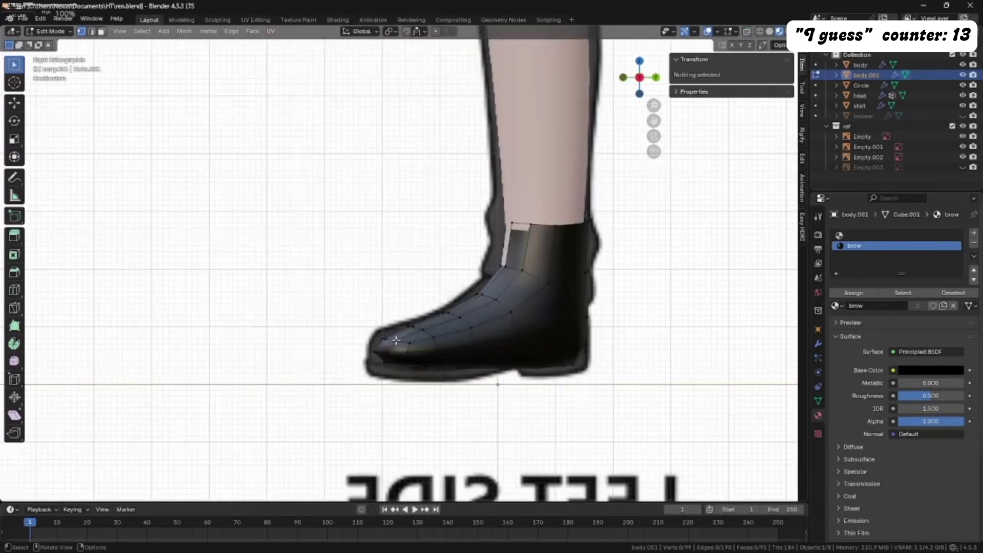
key(ctrl+Tab)
click(555, 302)
key(ctrl+Tab)
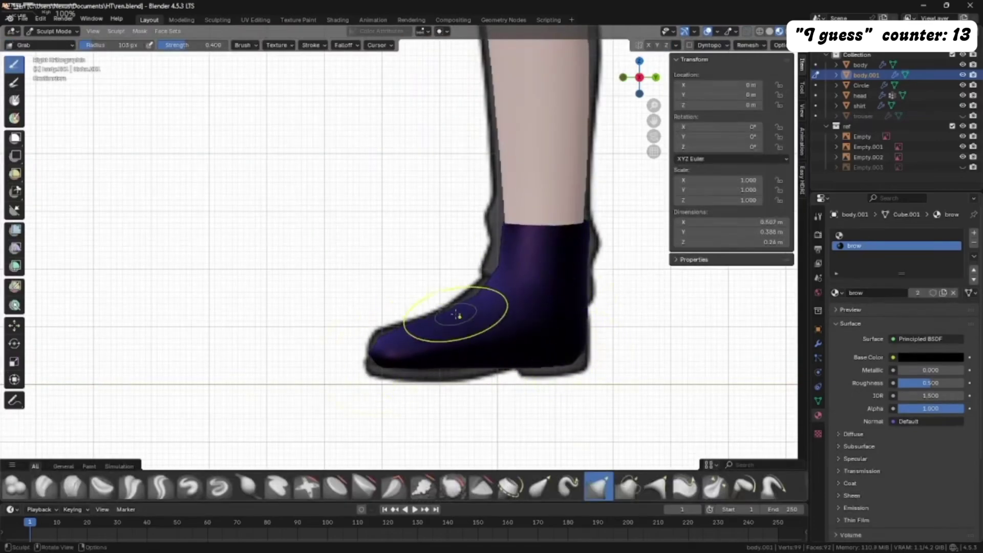
key(KP_1)
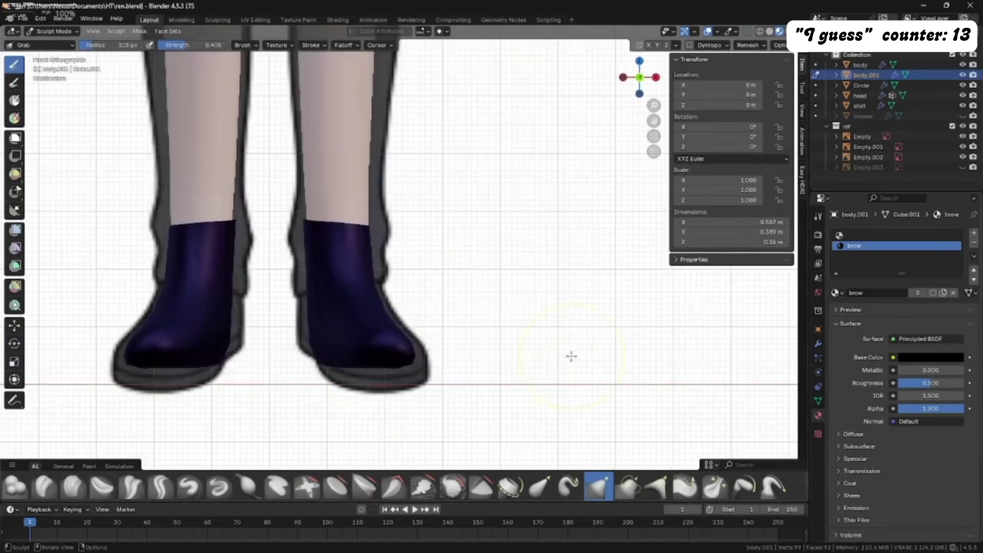
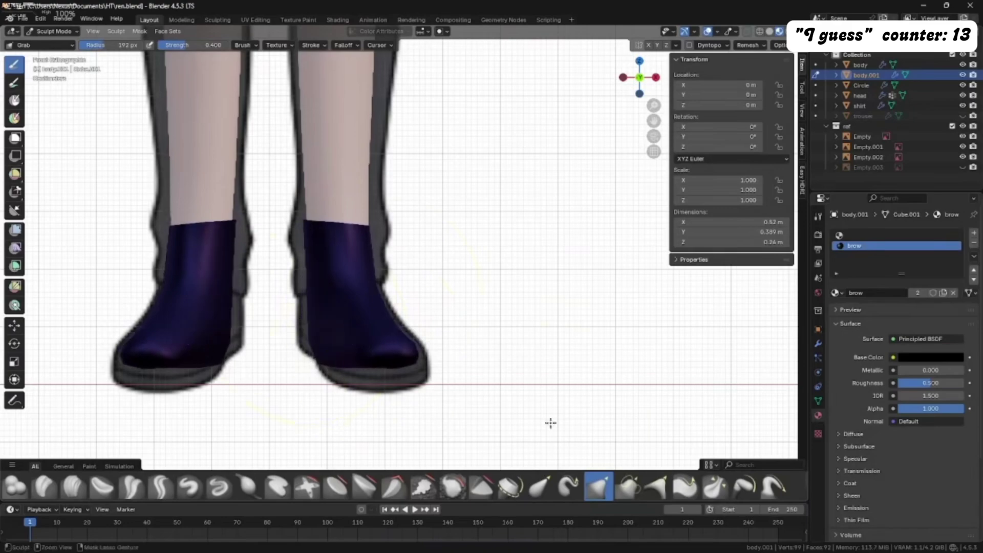
Add a horizontal loop cut around the lower part of the shoe and scale it to 0 along Z
middle_drag(494, 360, 451, 390)
key(Tab)
shift+middle_drag(503, 432, 408, 342)
key(KP_3)
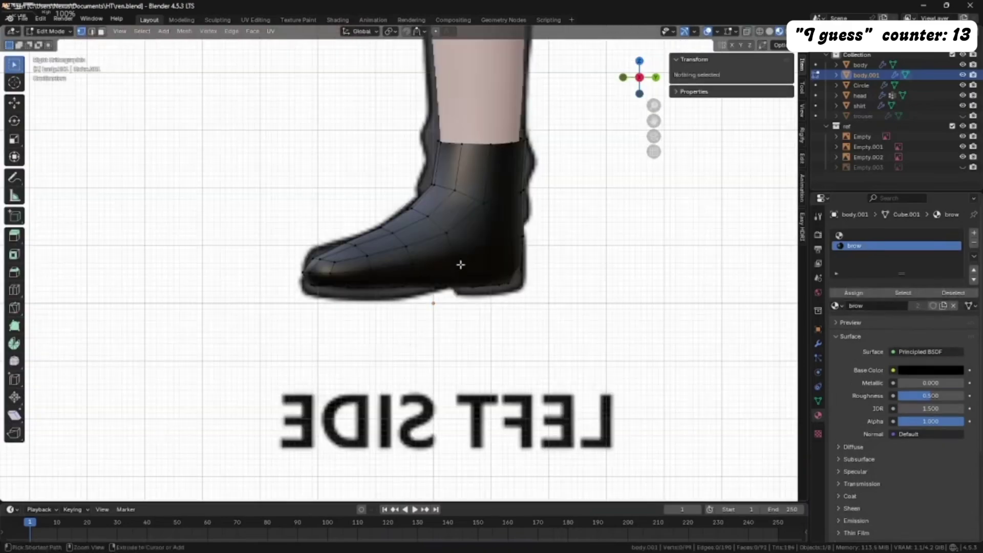
key(ctrl+r)
click(408, 271)
click(414, 279)
key(s)
key(z)
key(0)
key(Return)
Slide the new edge loop toward the shoe's sole and flatten it to a best-fit plane
key(g)
key(g)
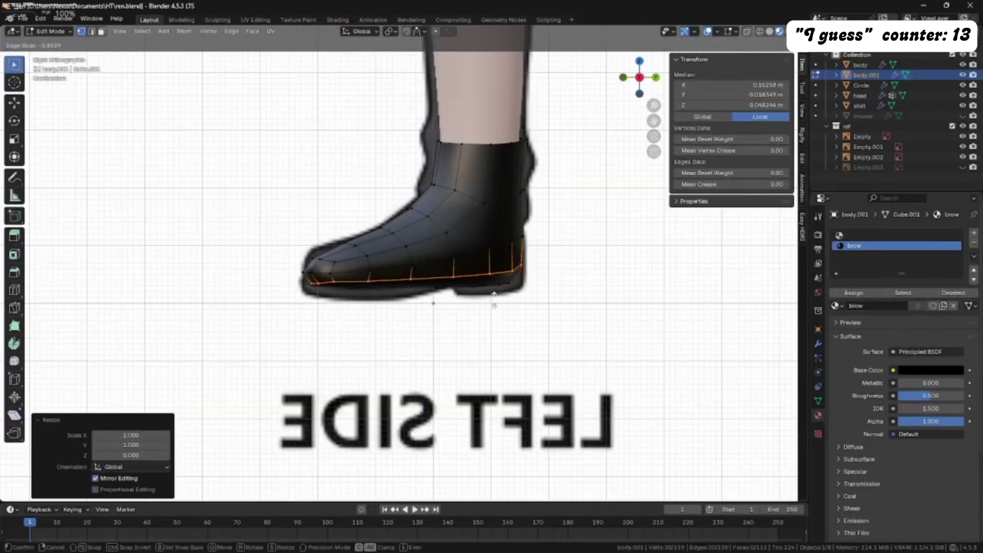
click(499, 298)
key(KP_1)
right_click(594, 327)
mouse_move(597, 292)
click(669, 318)
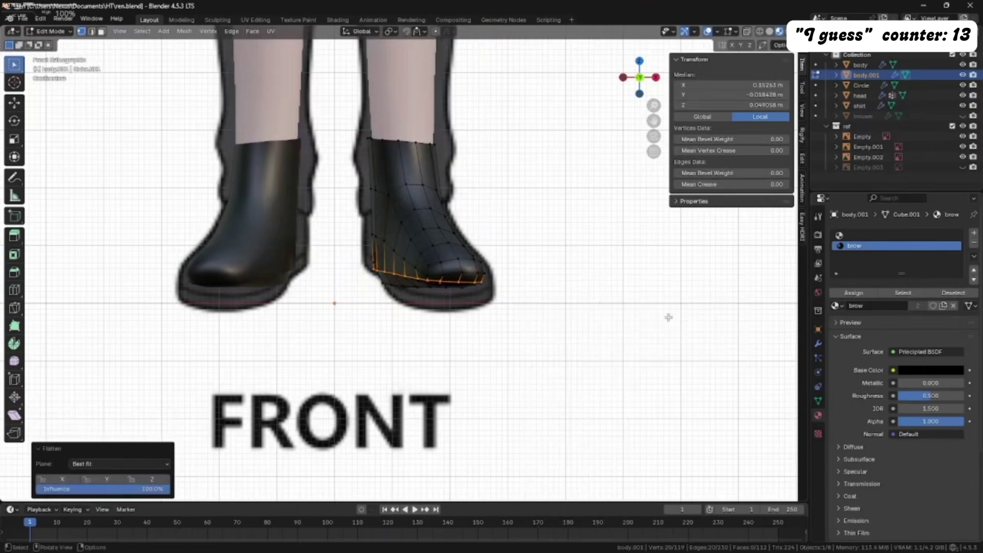
Delete the shoe's underside geometry below the flattened edge loop
key(KP_3)
middle_drag(422, 272, 355, 293)
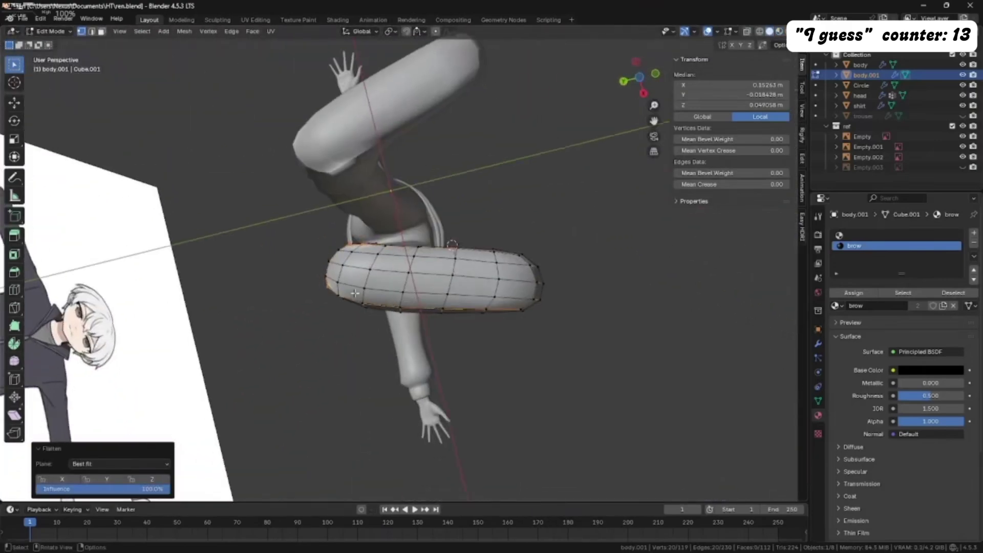
ctrl+click(505, 308)
click(563, 338)
middle_drag(564, 338, 521, 270)
Delete the leftover loose ring of vertices below the shoe's flattened bottom edge loop
click(501, 268)
right_click(501, 269)
key(Escape)
alt+click(478, 280)
click(531, 280)
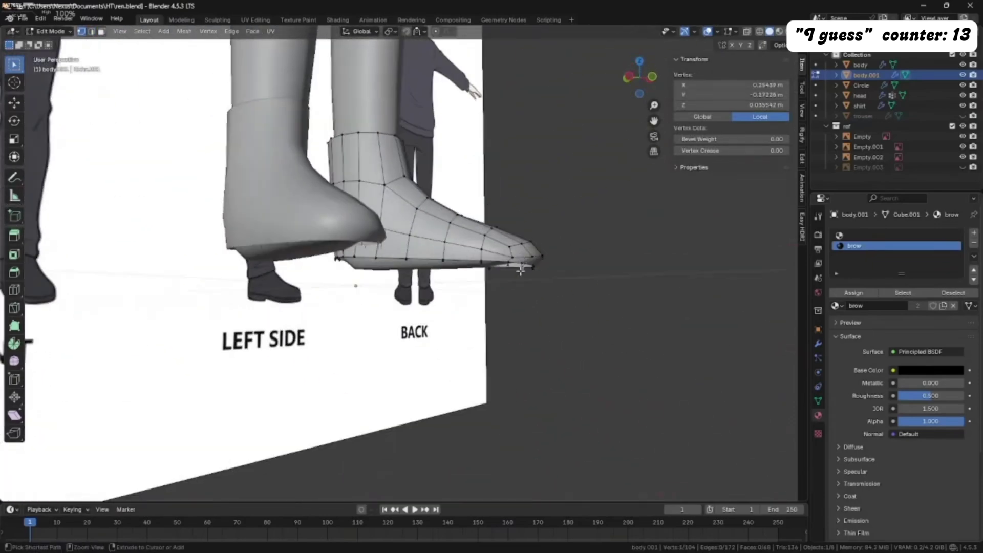
click(529, 355)
middle_drag(602, 338, 518, 216)
key(ctrl+z)
key(x)
click(566, 285)
Select the two long sides of the shoe's bottom rim and bridge them with faces across the sole
click(518, 215)
ctrl+click(532, 271)
middle_drag(533, 285, 535, 222)
shift+click(535, 222)
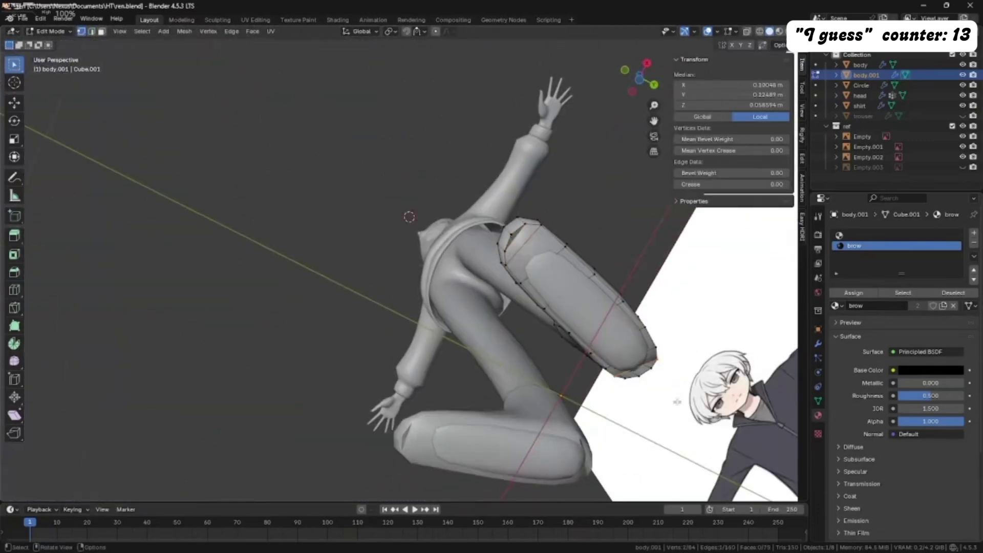
Cut the new sole faces lengthwise down the middle and slide the cut's end vertex along its edge
middle_drag(677, 402, 535, 374)
click(500, 385)
click(499, 385)
click(636, 367)
key(g)
key(g)
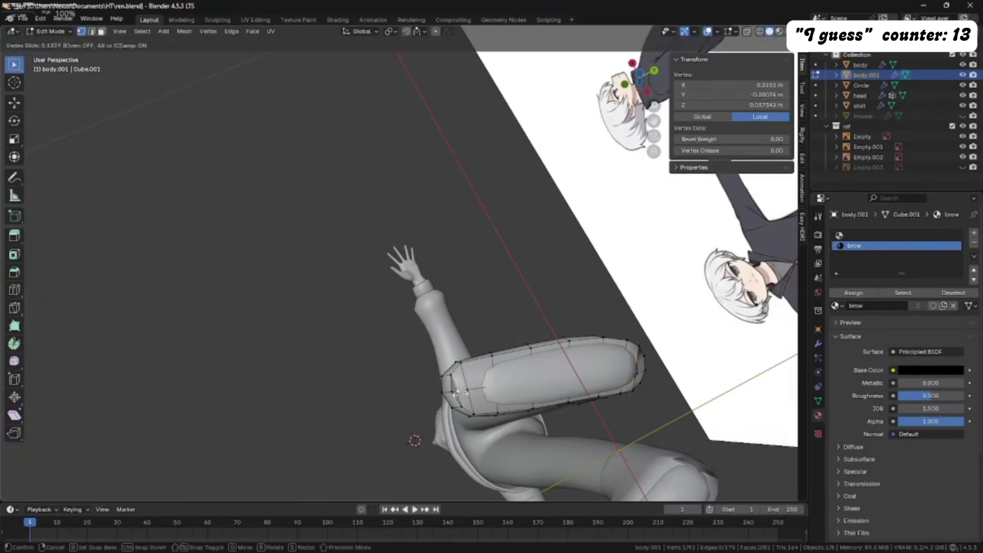
click(641, 370)
key(g)
key(g)
click(642, 378)
Move the sole's middle vertex forward into the toe gap and merge it with the toe rim vertex at center
middle_drag(643, 378, 665, 424)
shift+click(666, 424)
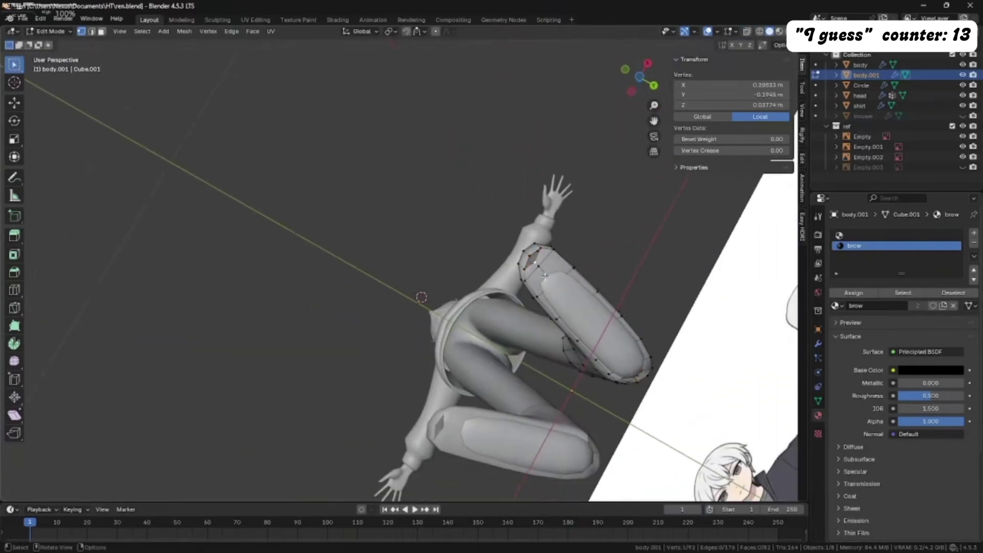
scroll(635, 428, up, 5)
middle_drag(634, 428, 558, 45)
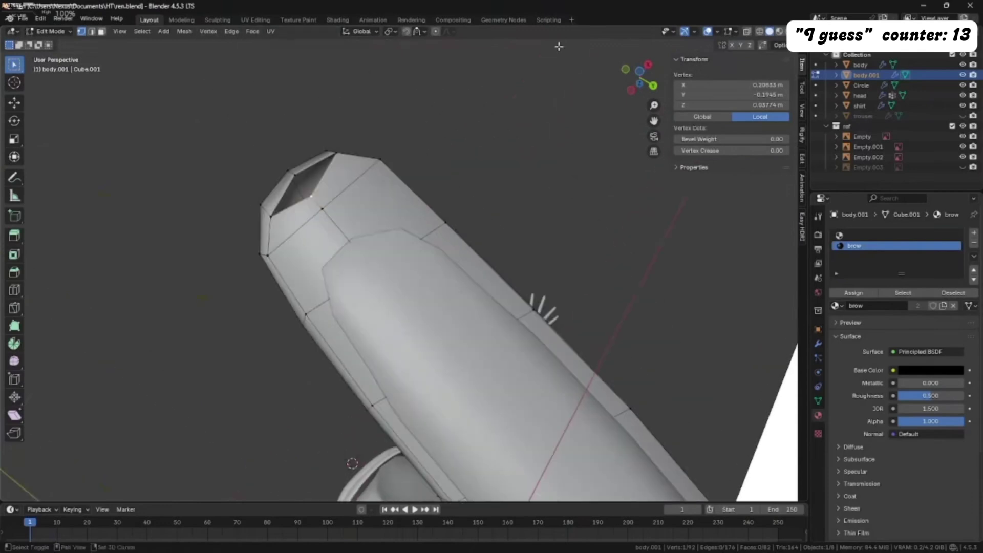
key(g)
click(290, 173)
click(420, 31)
click(420, 109)
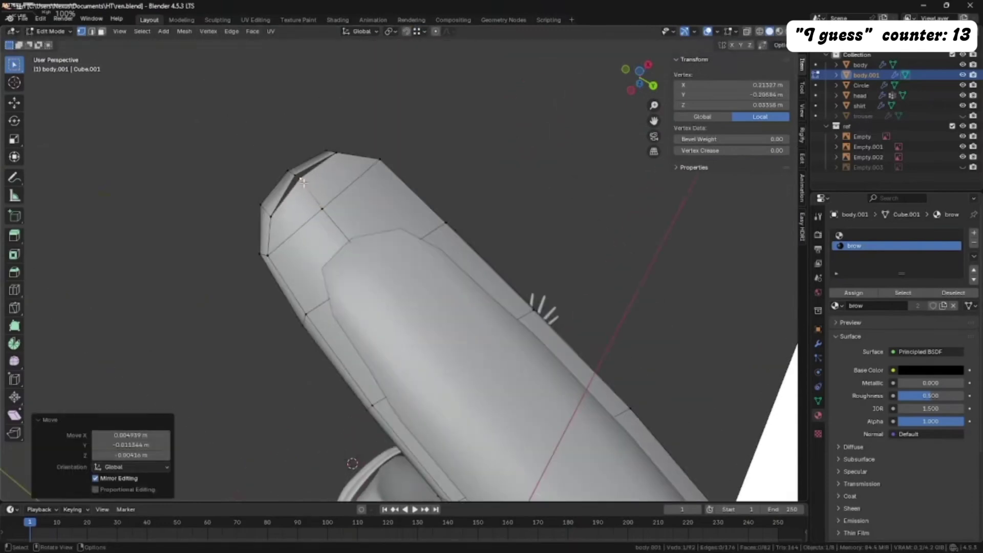
key(g)
ctrl+click(296, 176)
key(m)
click(301, 180)
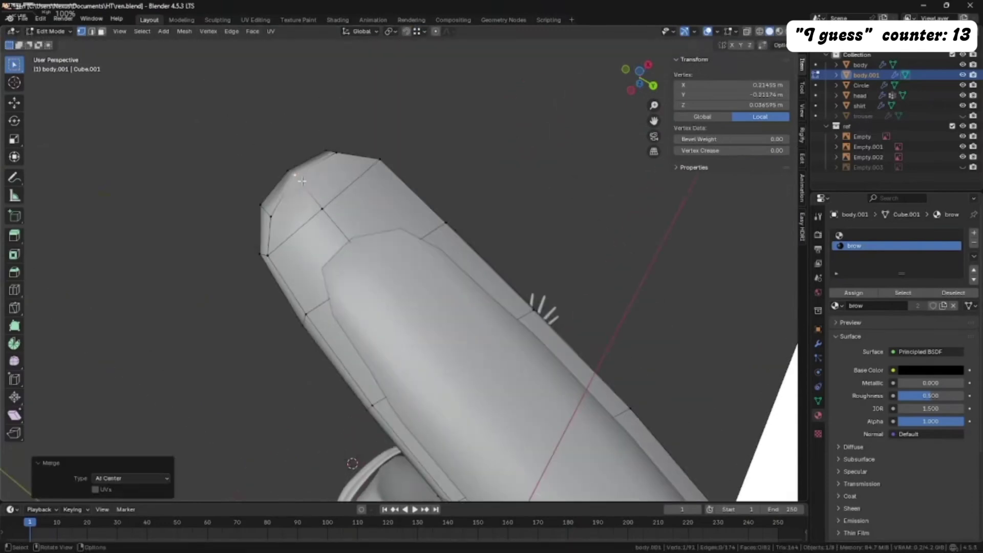
Fill the remaining opening at the heel end of the sole with faces
shift+middle_drag(310, 195, 506, 368)
key(alt+z)
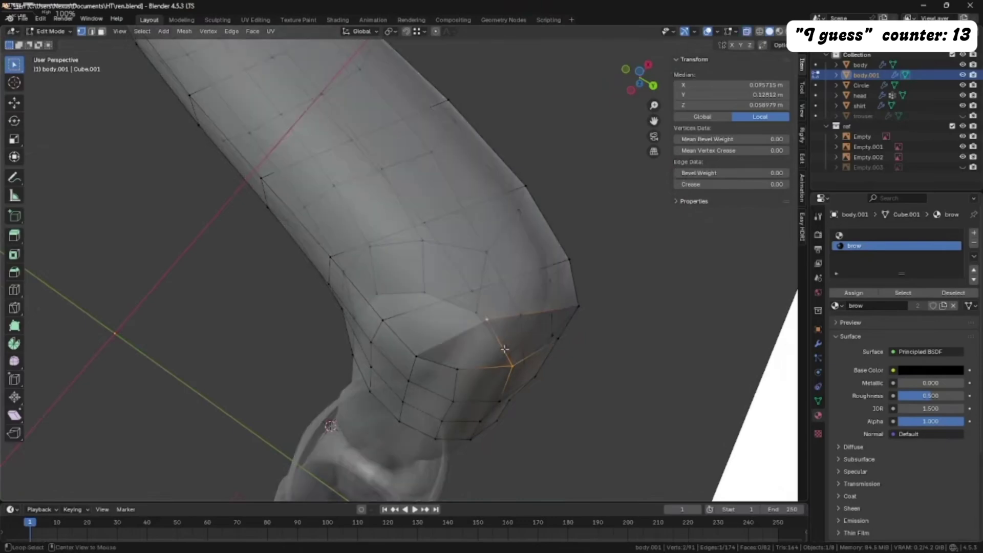
key(f)
shift+middle_drag(405, 225, 434, 335)
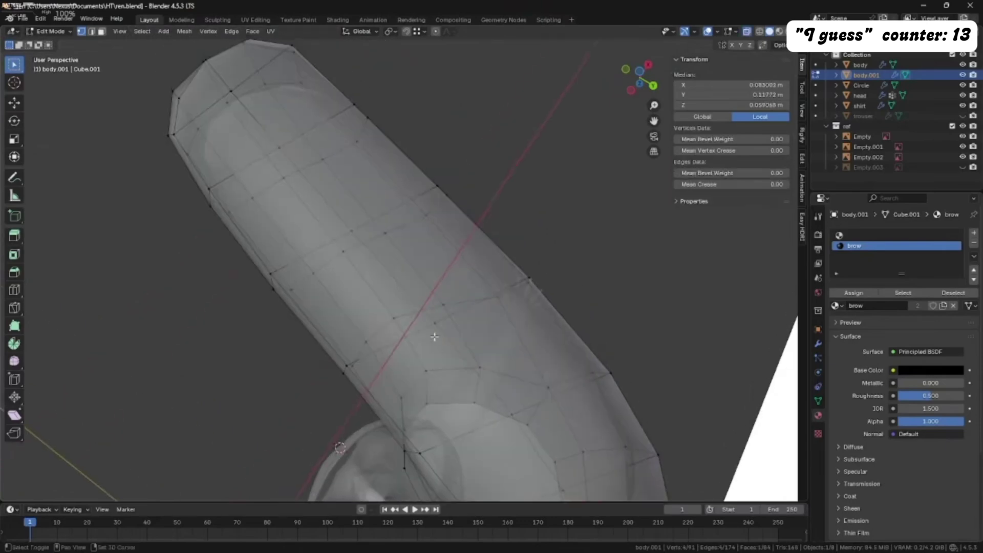
key(alt+z)
Try to lower the shoe's bottom edge loop along Z against the side reference
scroll(473, 323, down, 3)
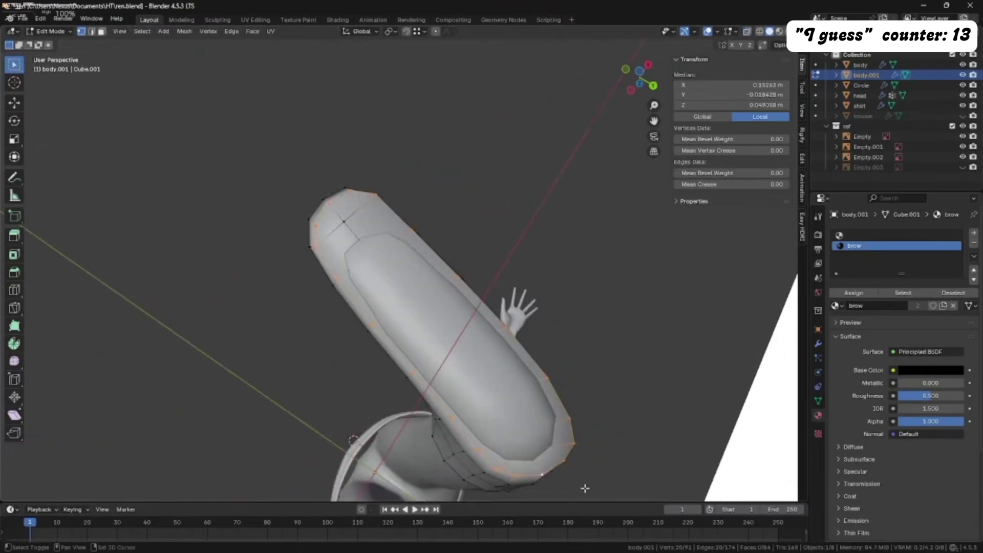
key(KP_3)
key(g)
key(z)
click(591, 376)
Select all the faces of the shoe's sole and lower them about 0.018 m along Z
middle_drag(517, 426, 476, 323)
alt+click(327, 387)
key(3)
click(307, 380)
ctrl+click(569, 395)
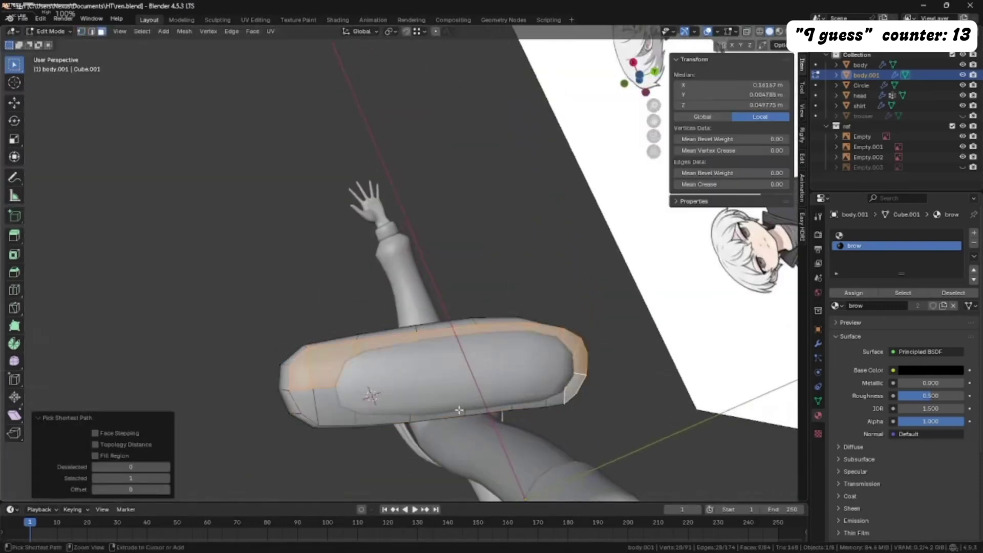
ctrl+click(306, 410)
key(KP_3)
key(g)
key(z)
click(455, 421)
Lower the selected sole faces about another 0.004 m along Z to fit the side reference
middle_drag(454, 422, 481, 346)
key(g)
key(z)
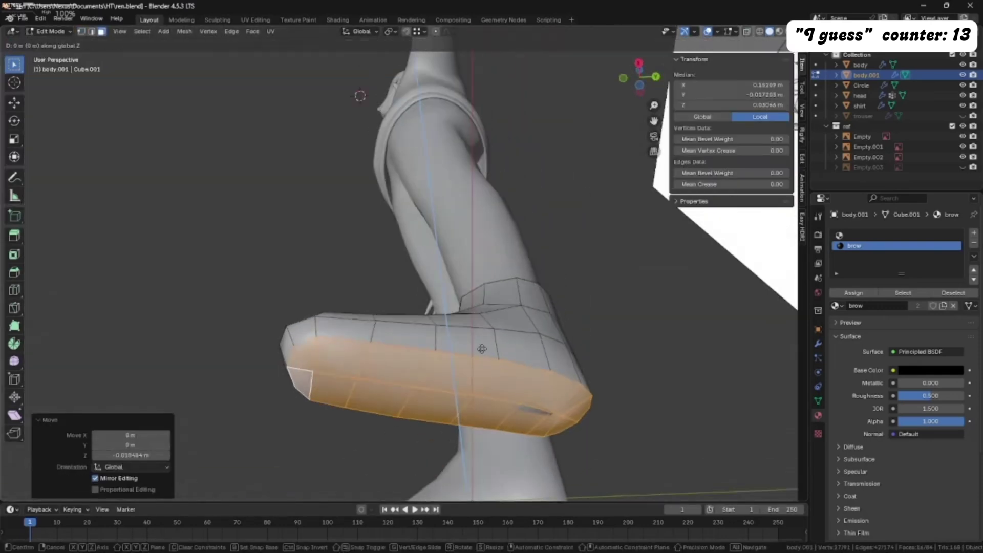
click(483, 353)
key(KP_3)
middle_drag(508, 433, 473, 338)
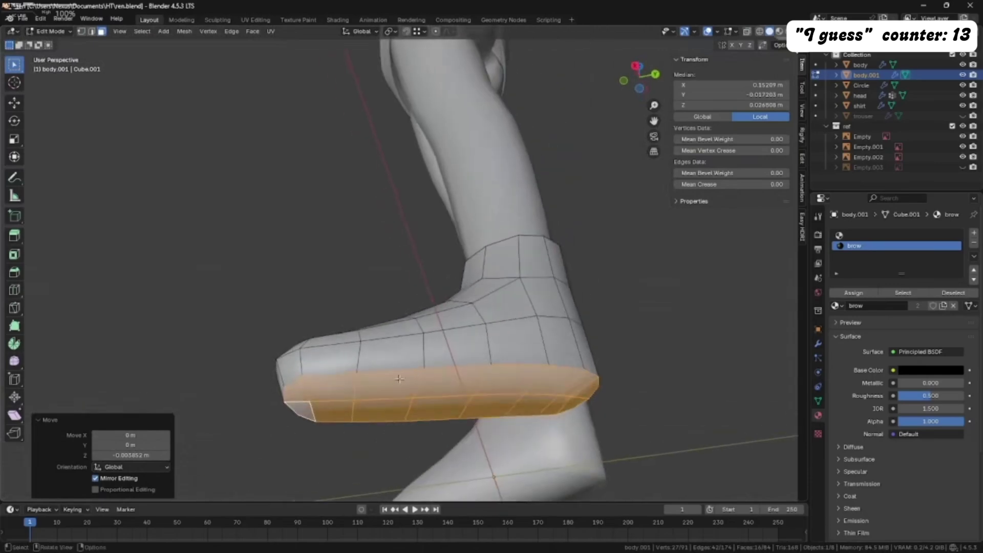
Try to extrude the sole's toe faces down about 0.017 m and flatten them by scaling to 0 along Z
click(308, 408)
ctrl+click(404, 405)
ctrl+click(323, 393)
key(KP_3)
key(e)
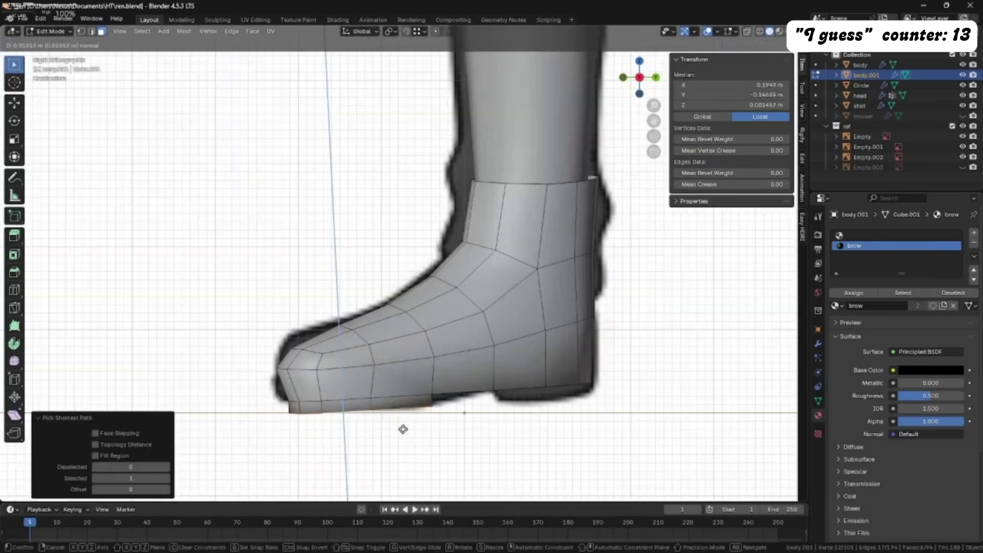
click(403, 429)
key(s)
key(z)
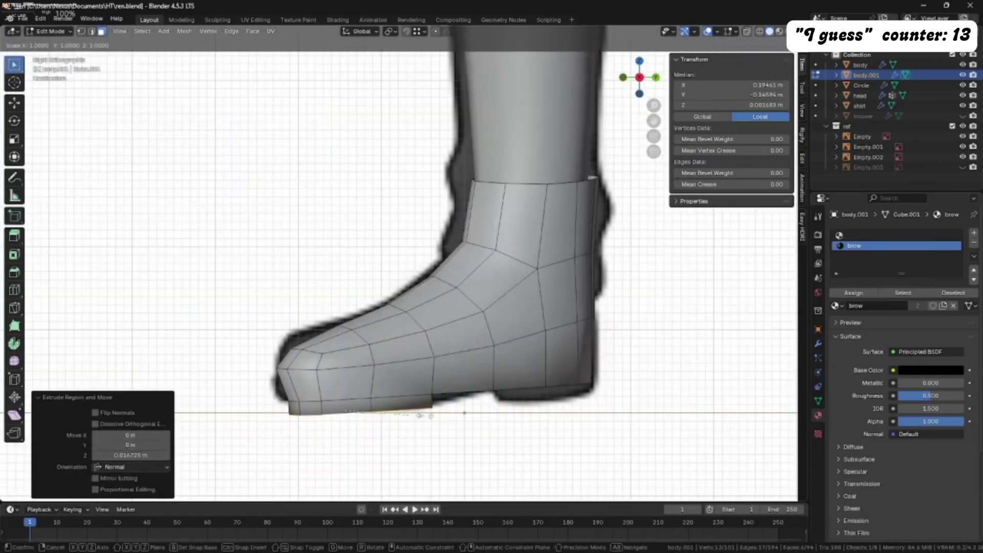
key(0)
key(Return)
Extrude the front sole faces, from the toe back to the heel's front edge, downward about 0.017 m
middle_drag(441, 410, 458, 384)
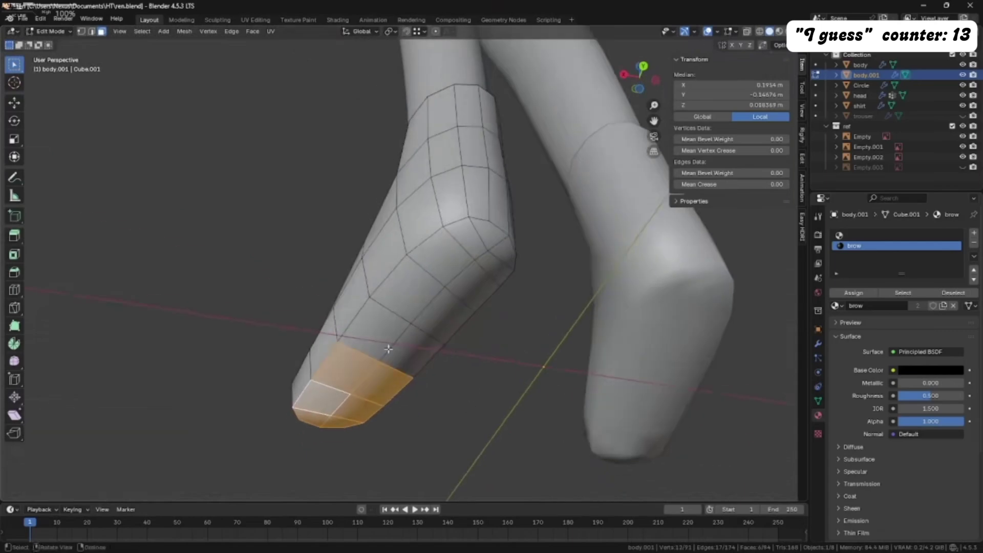
key(KP_3)
key(e)
click(458, 395)
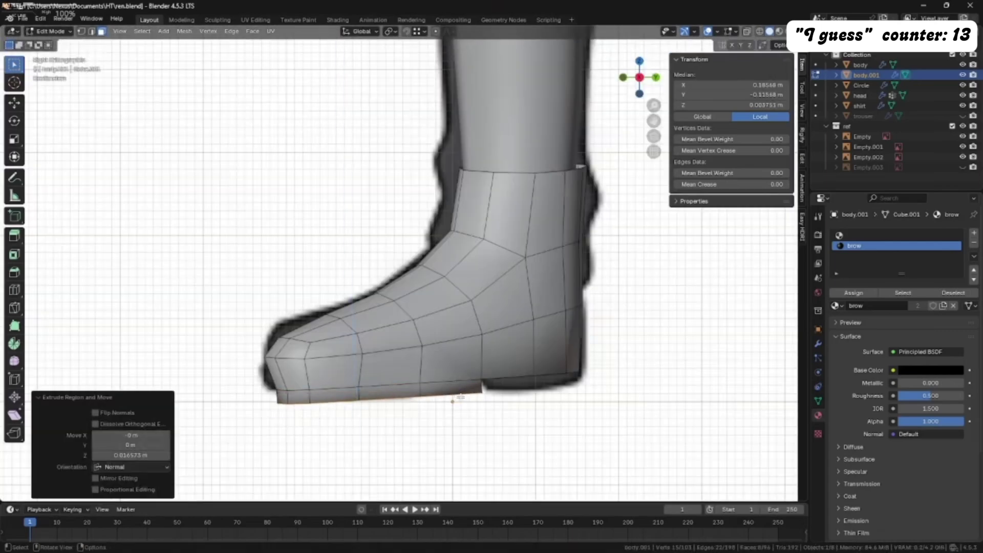
Flatten the extruded front sole by scaling to 0 along Z and lower it about 0.003 m
key(s)
key(z)
key(0)
key(Return)
key(g)
key(z)
click(461, 401)
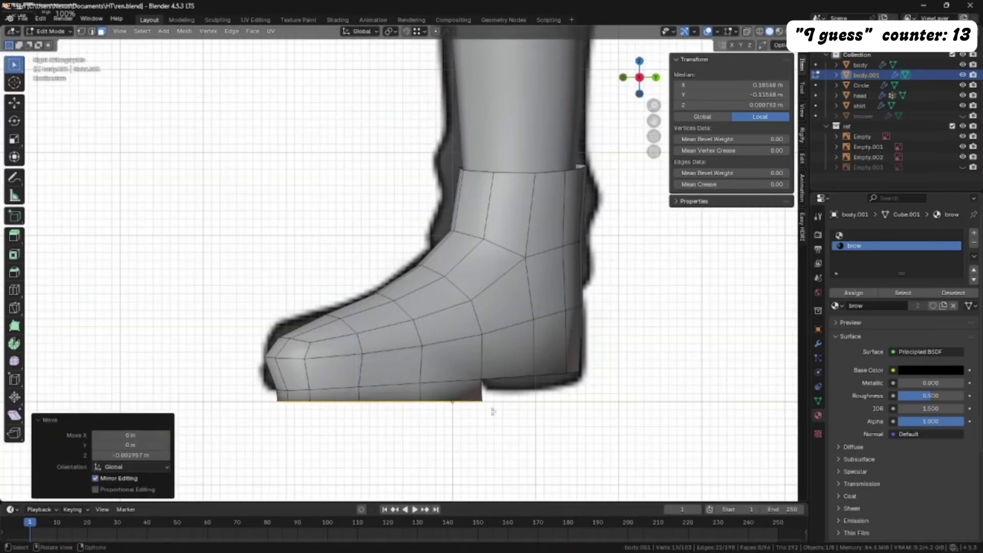
key(alt+z)
key(1)
drag(470, 391, 510, 432)
key(alt+z)
key(g)
key(g)
right_click(526, 409)
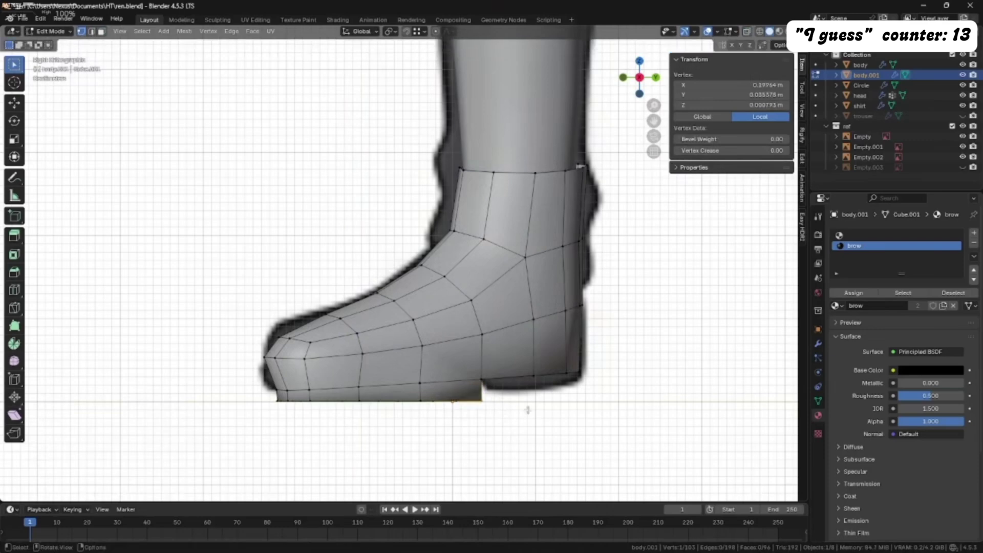
Slide the rear bottom edge of the extruded front sole up toward the shoe to form a slope
middle_drag(526, 408, 504, 381)
alt+click(477, 424)
key(KP_3)
key(g)
key(g)
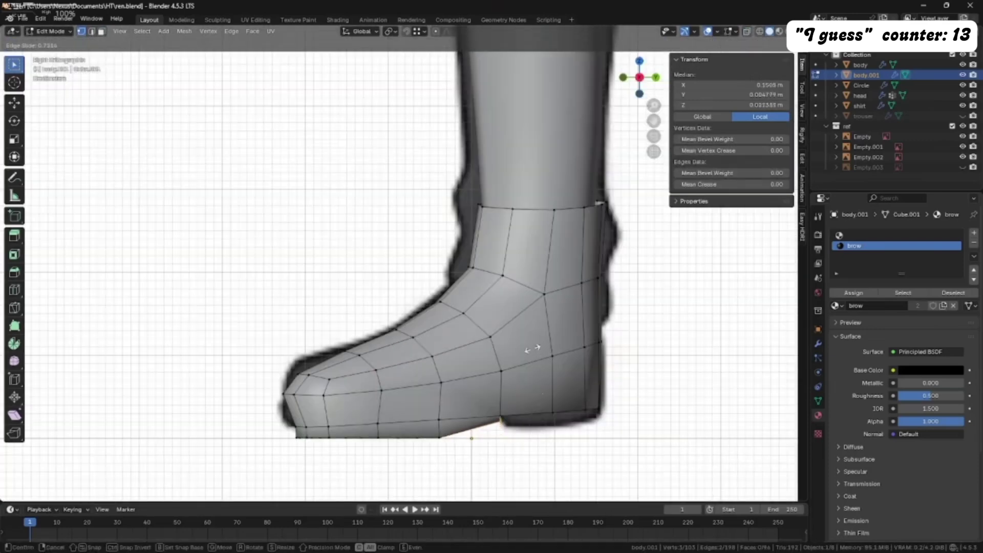
click(532, 348)
Raise the front sole's rear underside vertices about 0.008 m to smooth the curve toward the arch
shift+middle_drag(397, 430, 216, 316)
key(alt+z)
key(alt+z)
key(alt+z)
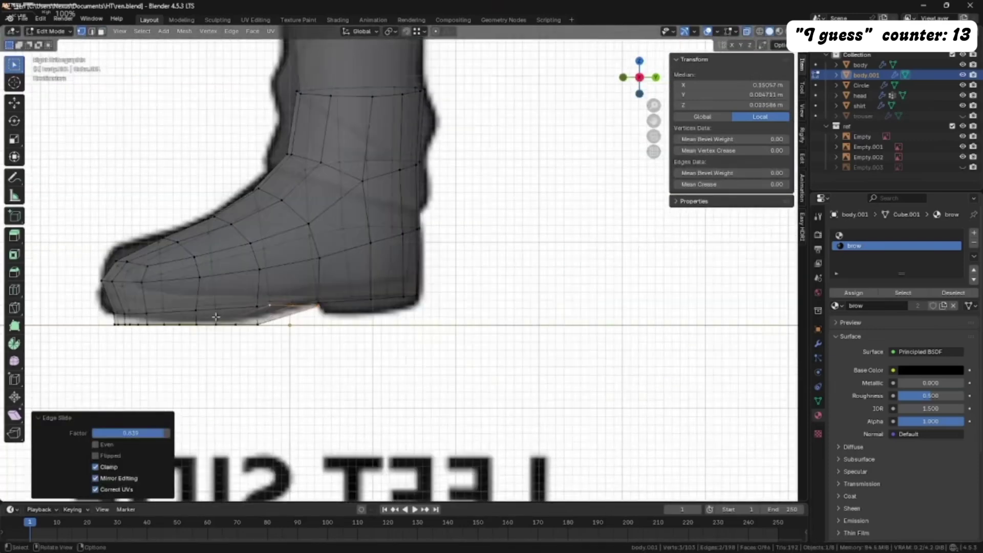
drag(212, 316, 317, 352)
key(alt+z)
key(g)
click(325, 347)
middle_drag(358, 340, 317, 304)
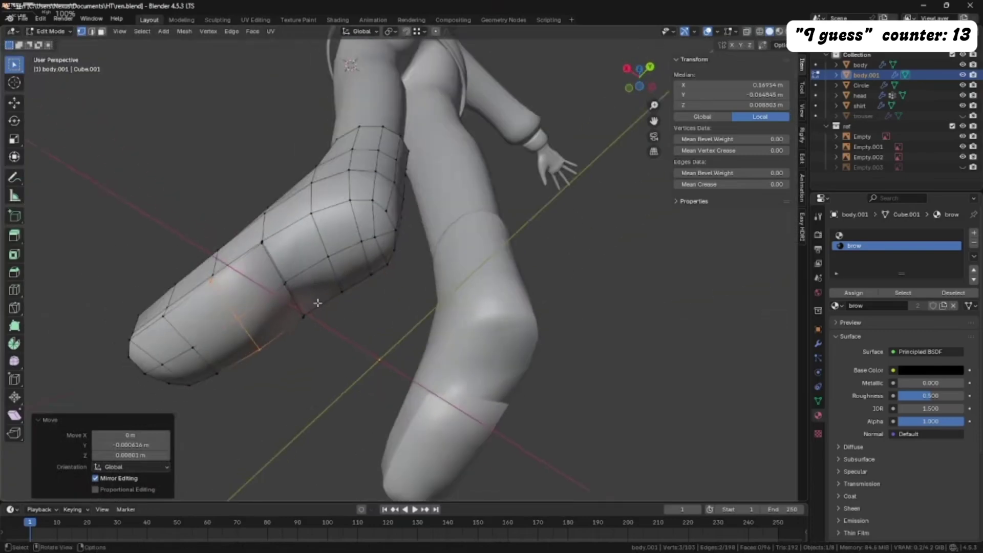
Add a loop cut around the shoe and slide it close to the front edge of the heel area
key(3)
click(303, 246)
ctrl+click(321, 294)
key(KP_3)
middle_drag(341, 261, 323, 221)
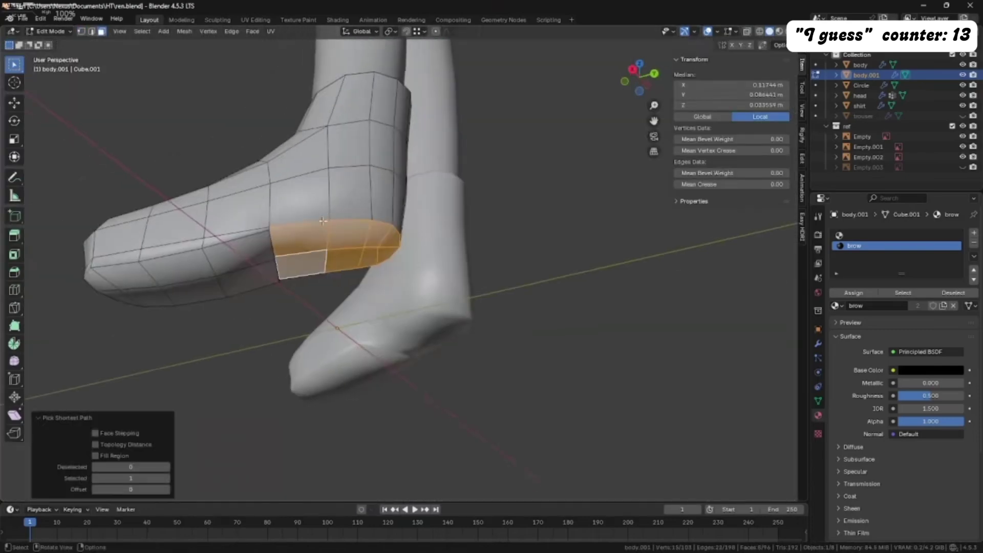
key(ctrl+r)
click(299, 200)
click(251, 185)
click(307, 224)
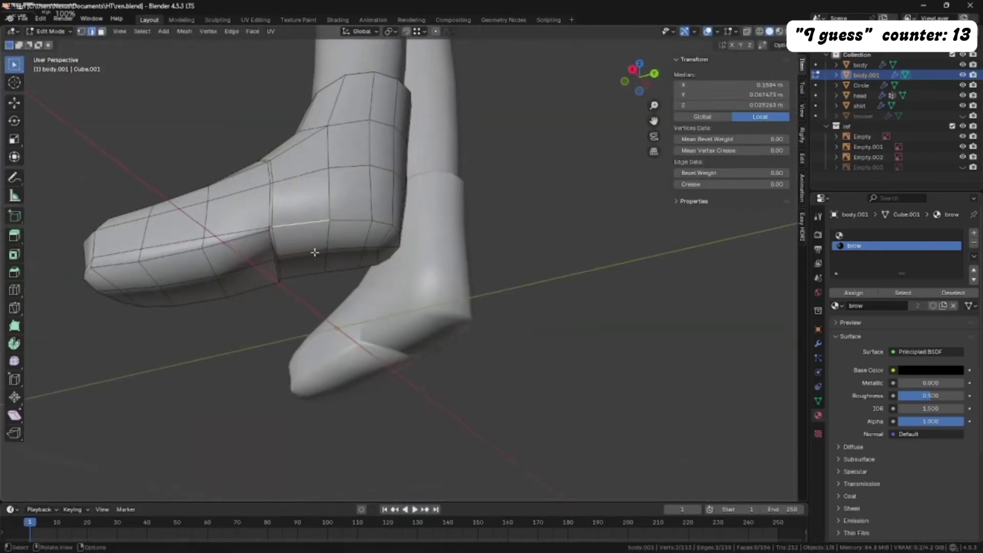
Select the faces under the heel and extrude them downward about 0.0125 m
click(300, 239)
shift+click(302, 264)
shift+click(385, 253)
ctrl+click(365, 255)
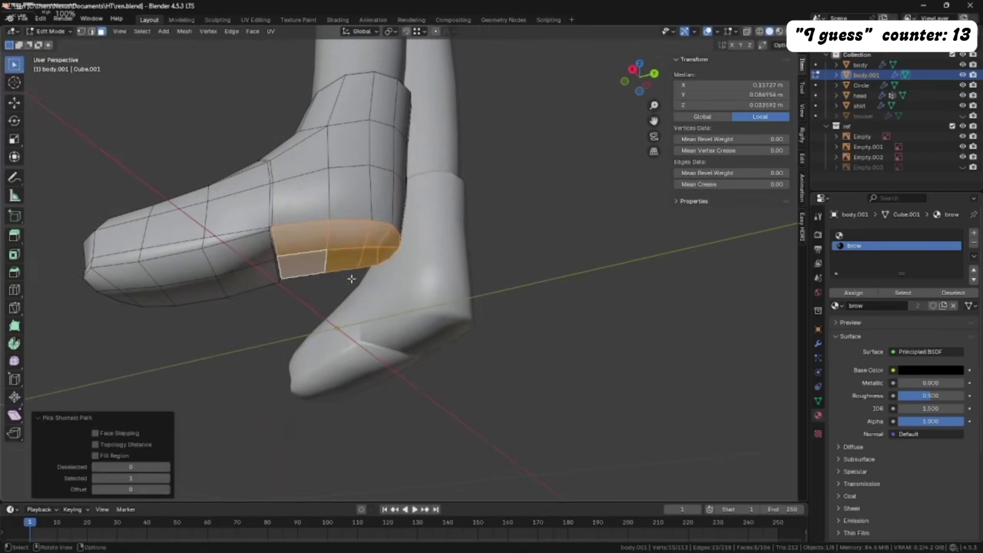
key(KP_3)
key(e)
click(357, 294)
Flatten the extruded heel bottom by scaling to 0 along Z and lower it about 0.0086 m
key(s)
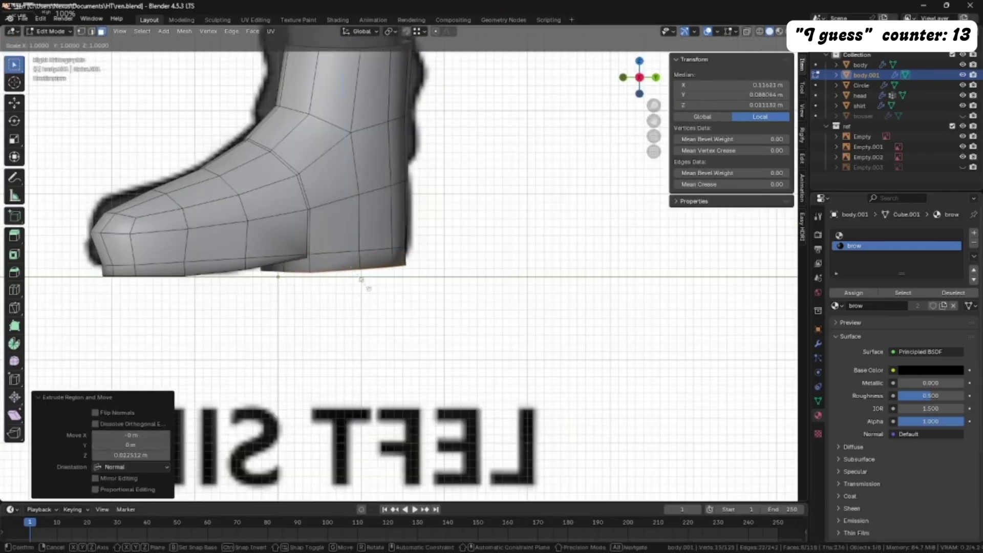
key(Return)
key(g)
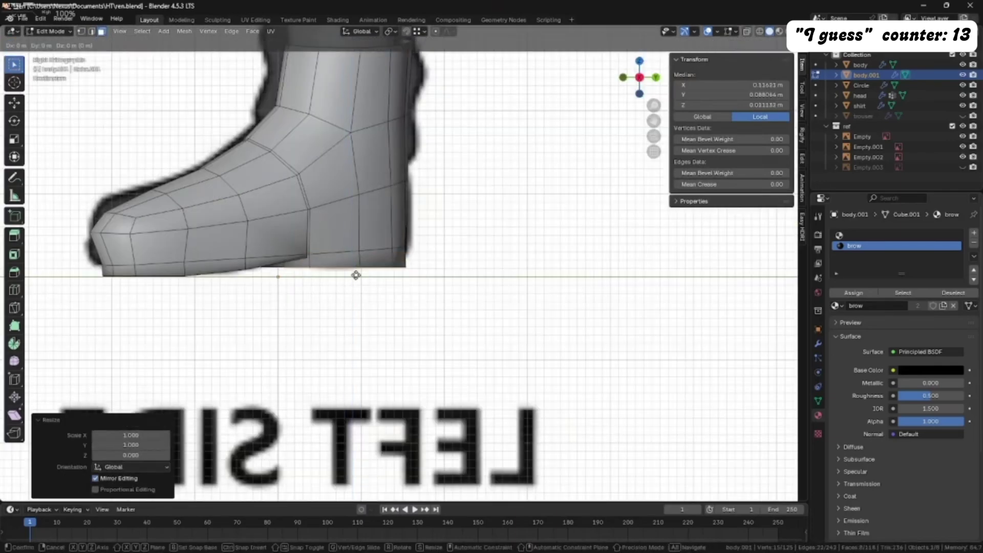
click(355, 282)
key(KP_1)
middle_drag(374, 256, 327, 256)
scroll(389, 282, down, 3)
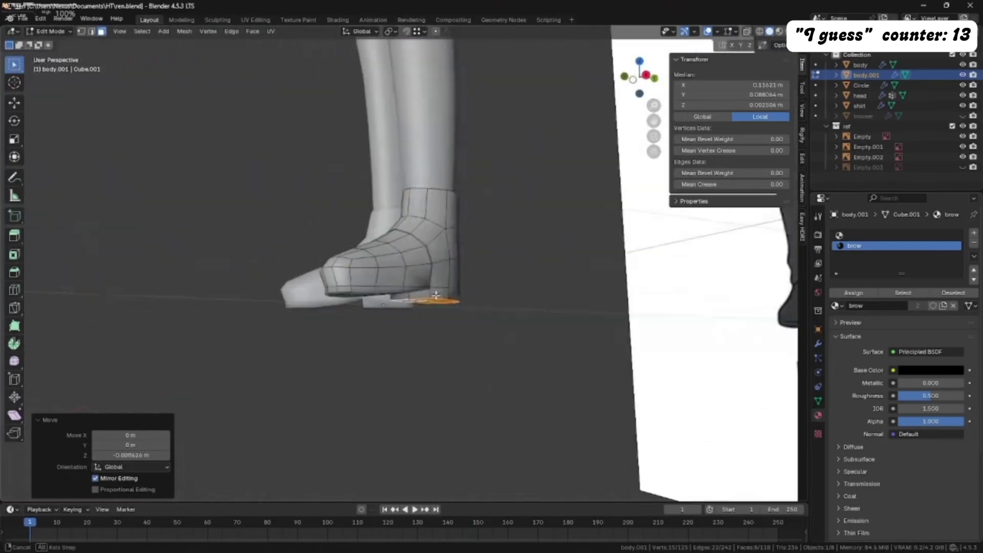
Move the row of vertices around the shoe's toe slightly forward and down, about 0.004 m along Z
middle_drag(400, 286, 404, 307)
key(ctrl+Tab)
key(1)
scroll(327, 294, down, 3)
scroll(328, 294, up, 6)
click(324, 280)
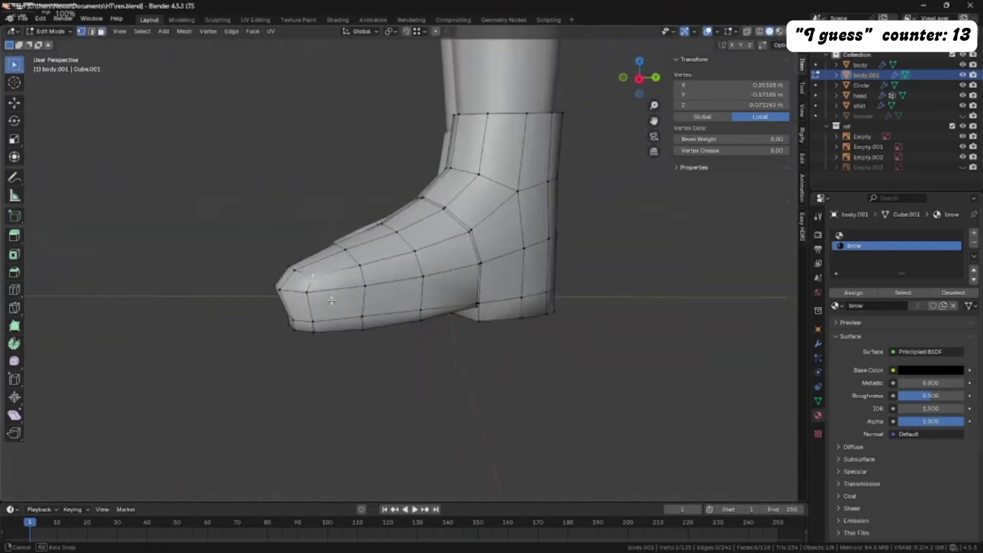
middle_drag(324, 284, 405, 312)
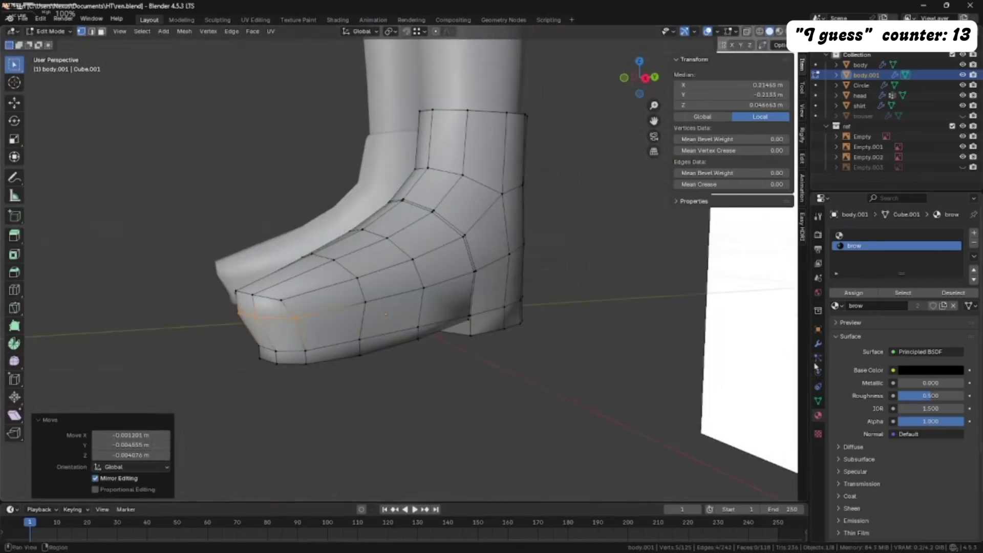
click(818, 343)
click(874, 233)
text(su)
key(Return)
click(959, 367)
Add a Subdivision Surface modifier to the shoe
click(896, 232)
text(su)
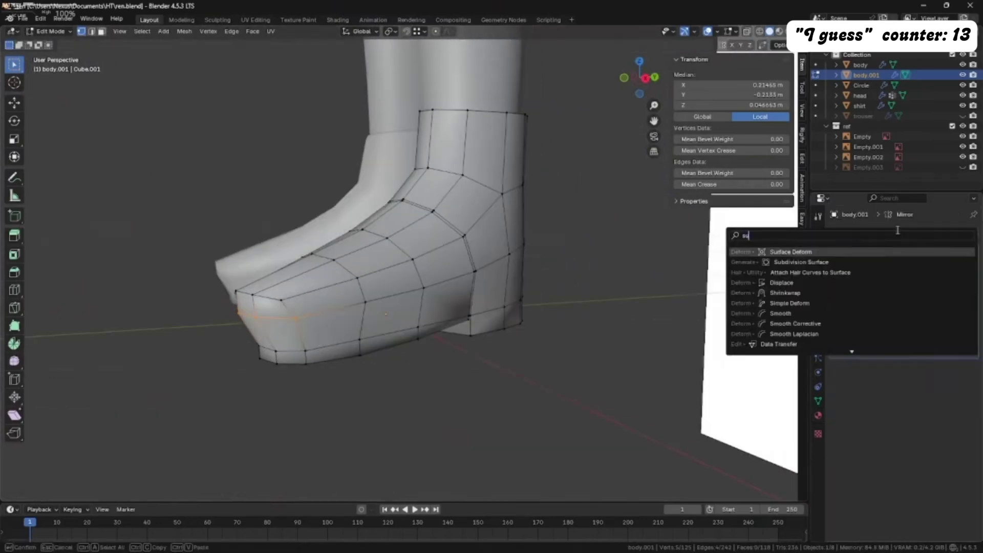
key(Down)
key(Return)
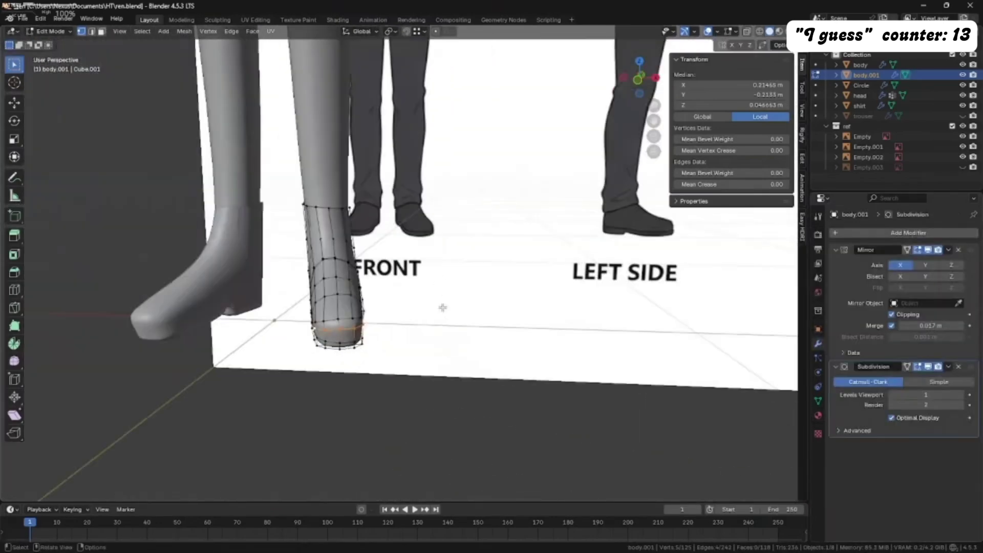
Relax the selected row of toe vertices with LoopTools
right_click(526, 303)
click(526, 303)
right_click(418, 285)
mouse_move(421, 285)
click(495, 346)
Slide the outer side vertex where the heel meets the front sole slightly along its vertical edge
scroll(344, 344, up, 5)
scroll(404, 345, down, 4)
middle_drag(568, 379, 509, 361)
scroll(528, 356, up, 5)
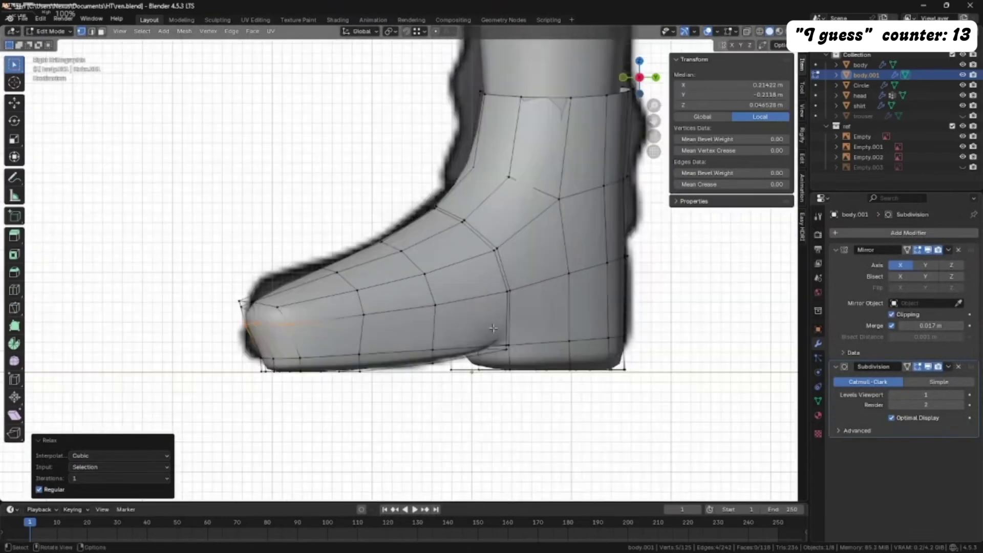
click(542, 352)
key(g)
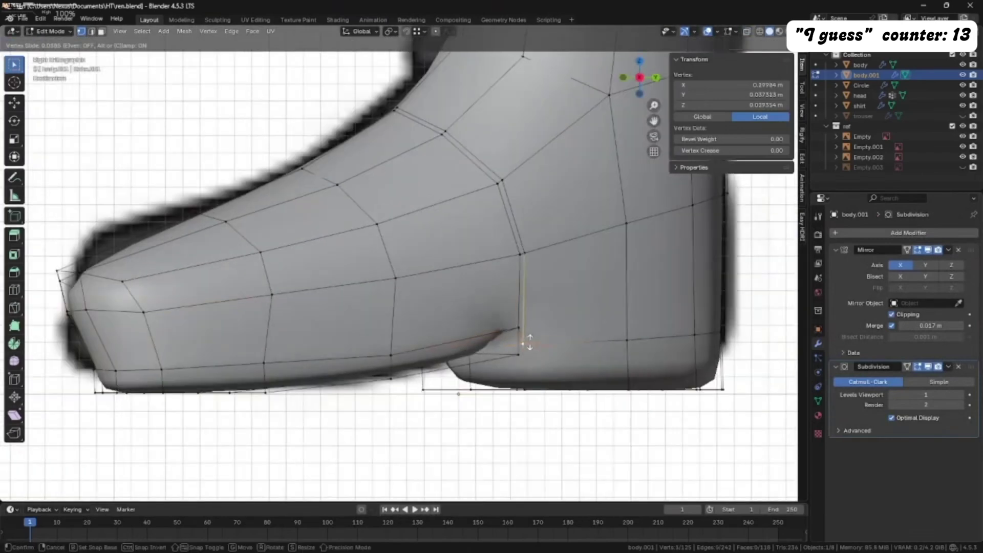
click(544, 336)
Raise the three vertices across the rear end of the shoe's arch by about 0.007 m along Z
key(alt+z)
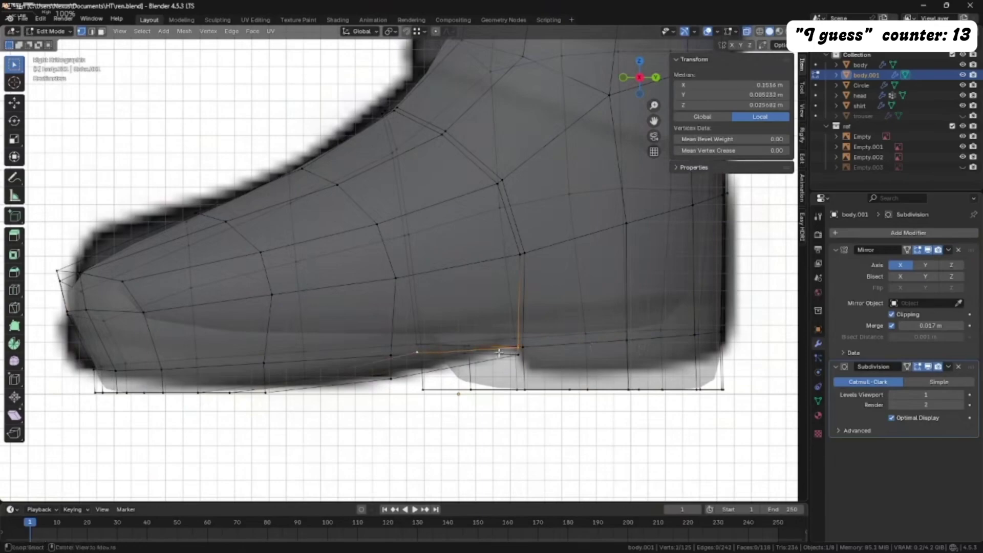
key(alt+z)
middle_drag(499, 353, 456, 326)
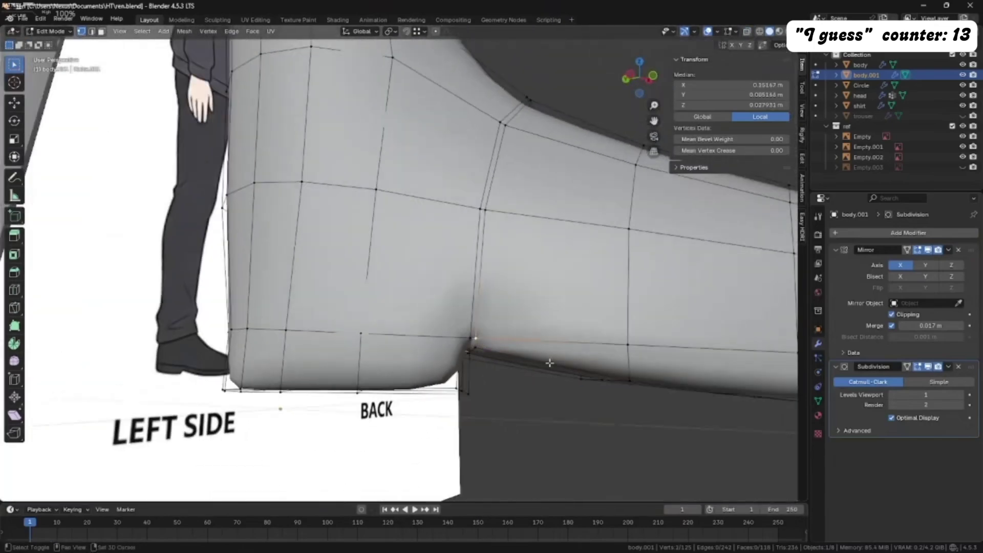
middle_drag(548, 363, 479, 350)
key(alt+z)
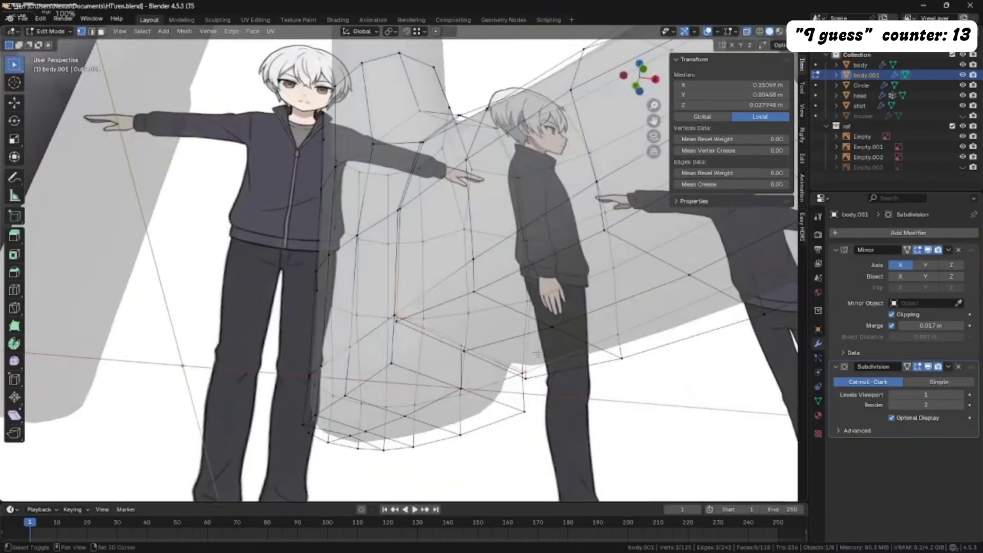
key(alt+z)
key(KP_3)
key(g)
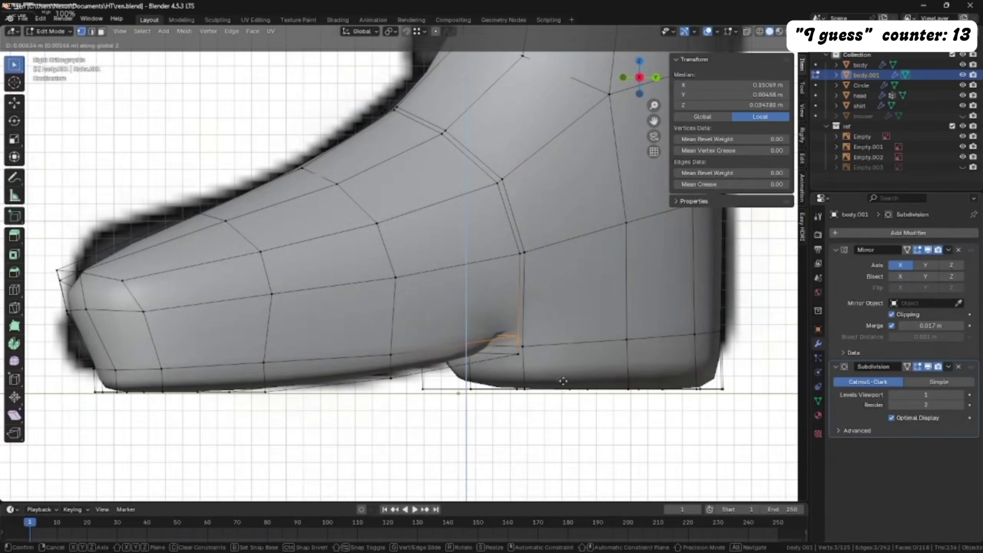
click(563, 381)
Select the vertex row across the heel's upper front edge and raise it slightly toward the shoe
click(527, 351)
mouse_move(542, 355)
middle_down()
mouse_move(523, 291)
mouse_move(523, 344)
mouse_move(535, 349)
middle_up()
ctrl+click(525, 328)
click(524, 354)
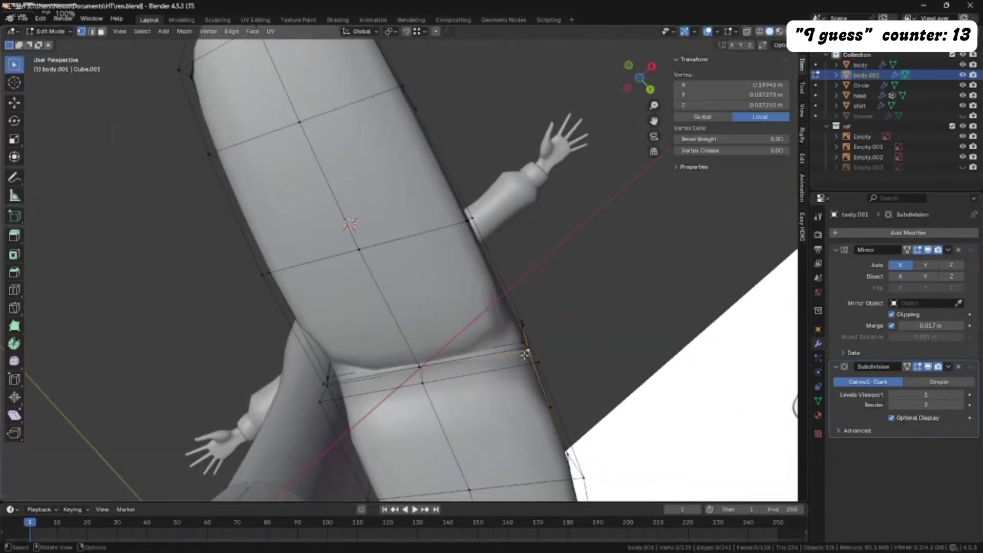
ctrl+click(537, 361)
key(KP_3)
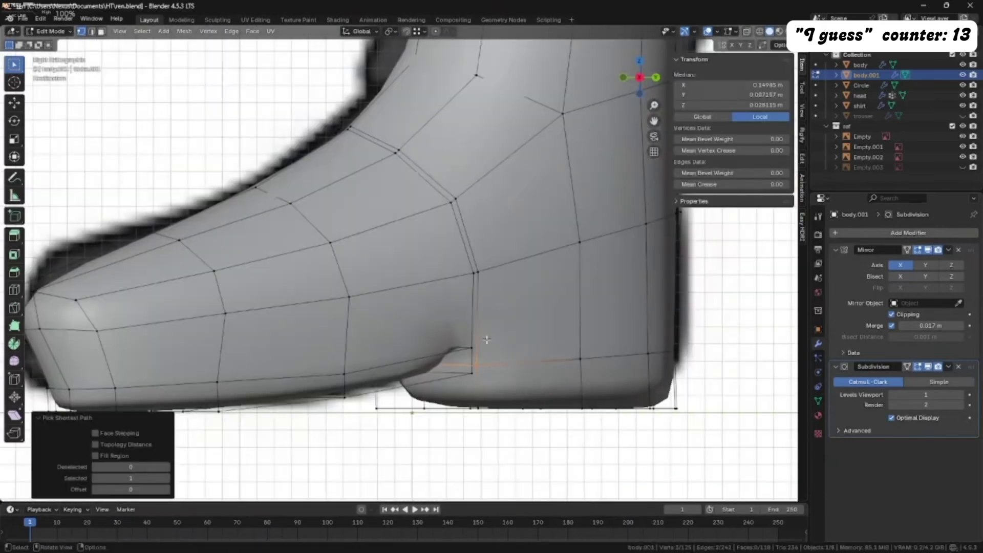
key(g)
click(505, 320)
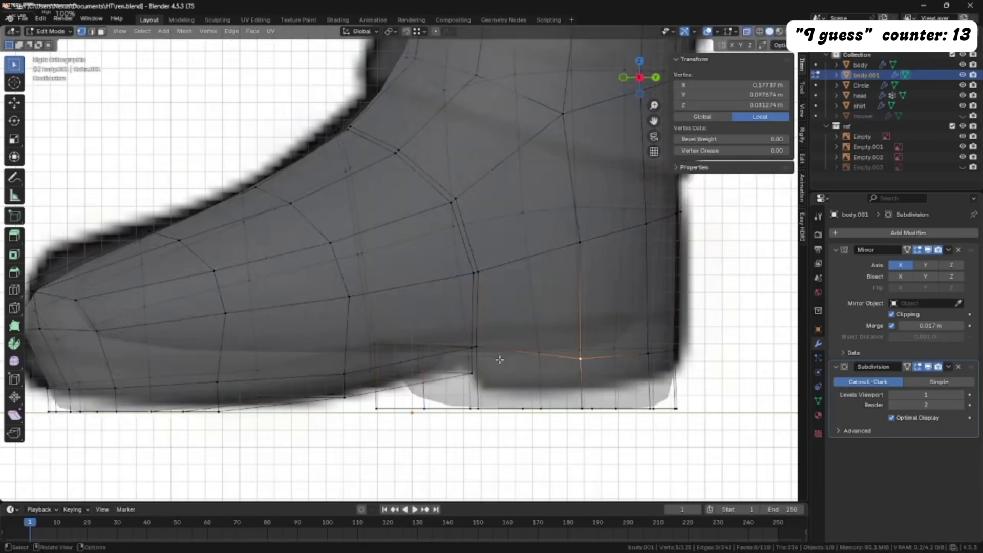
Select the remaining ring of vertices around the heel's upper edge and raise it 0.008617 m along Z
ctrl+click(499, 360)
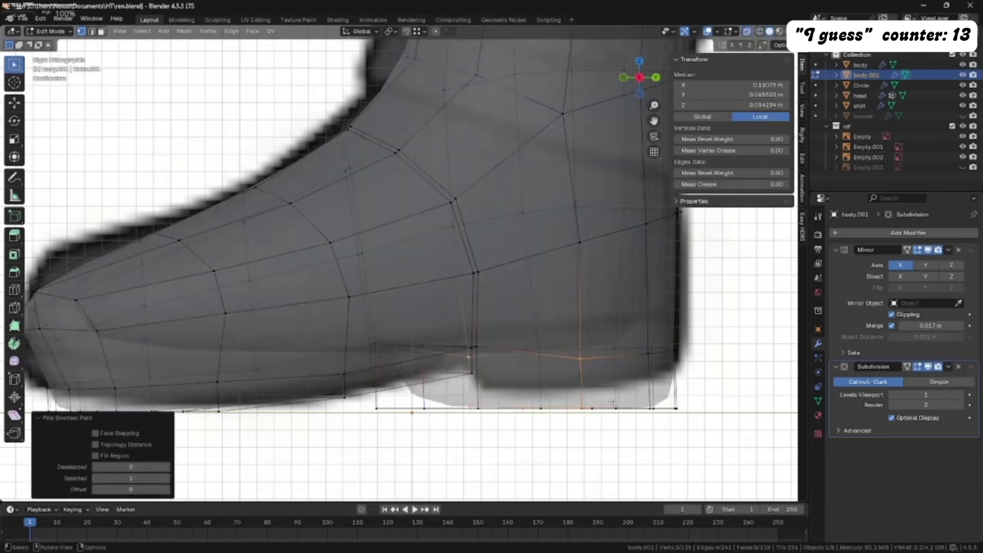
key(ctrl+z)
middle_drag(581, 367, 553, 379)
shift+click(521, 310)
shift+click(680, 361)
shift+click(583, 310)
shift+click(619, 311)
alt+shift+click(711, 350)
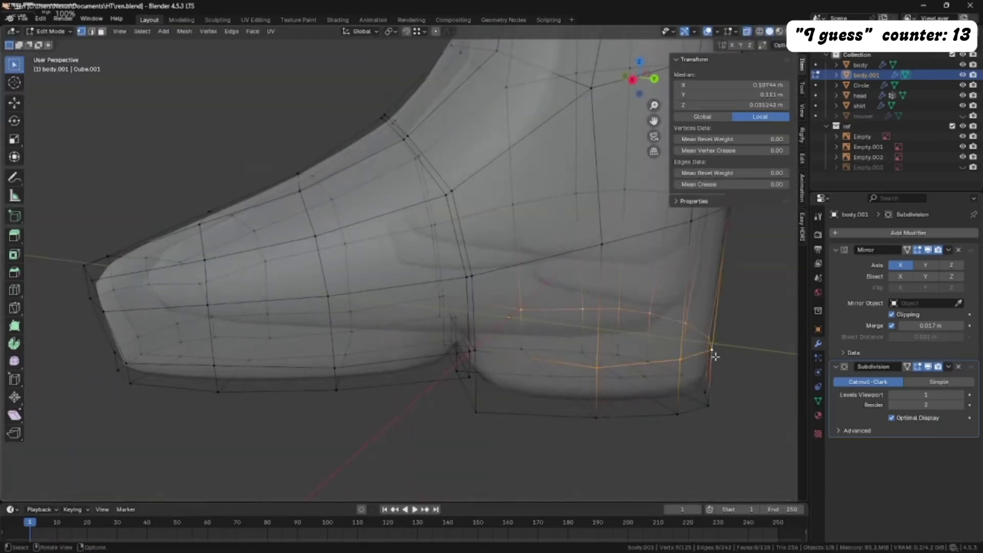
key(KP_3)
key(g)
key(z)
click(744, 342)
key(alt+z)
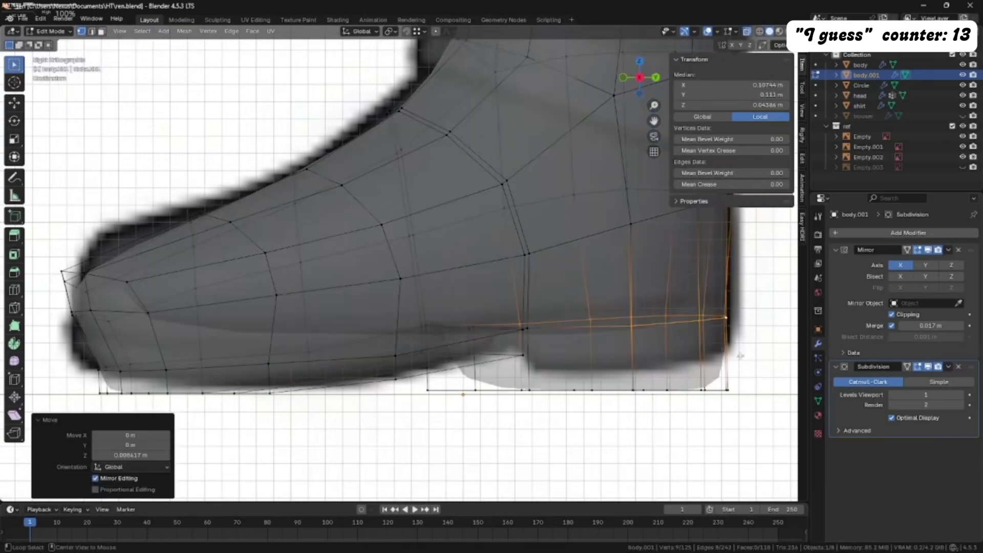
Apply a full edge crease to the loop around the bottom of the heel
alt+click(605, 389)
key(alt+z)
middle_drag(656, 395, 717, 358)
alt+click(582, 398)
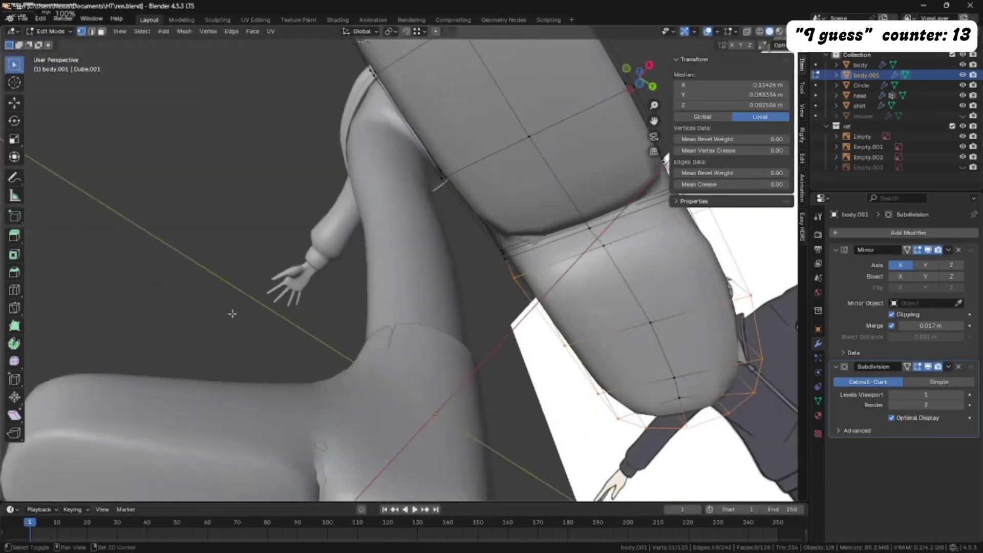
key(shift+e)
click(397, 233)
Select the complete edge loop around the bottom of the front sole and crease it to 1
key(KP_3)
alt+click(368, 359)
middle_drag(367, 359, 438, 321)
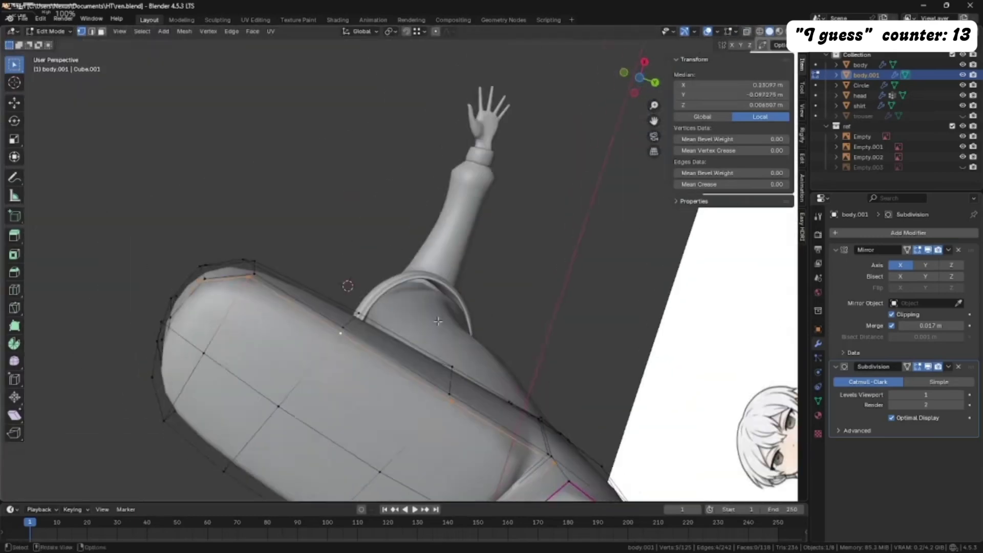
alt+shift+click(218, 465)
alt+shift+click(170, 323)
key(ctrl+z)
shift+click(167, 323)
shift+middle_drag(181, 359, 88, 213)
shift+click(393, 391)
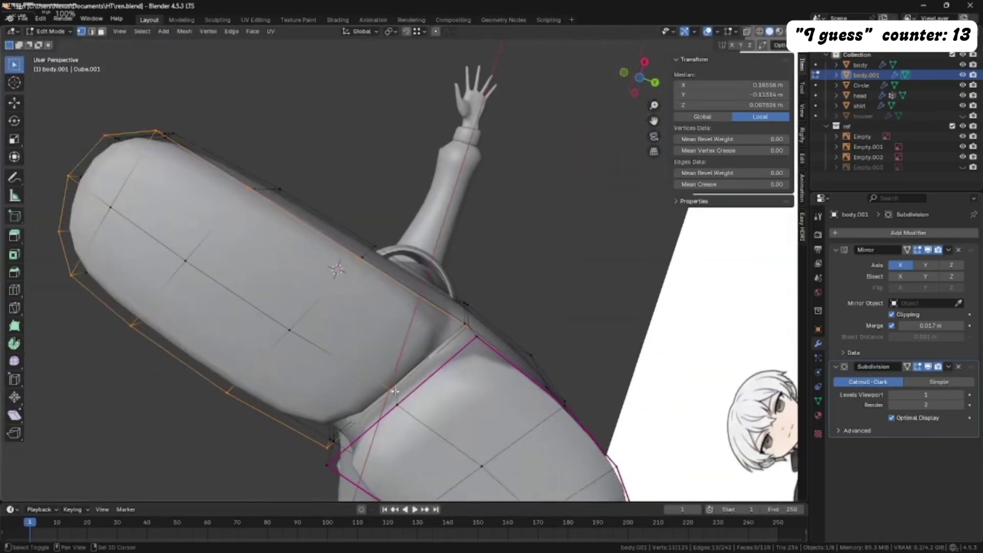
key(shift+e)
click(53, 329)
Edge-slide the rear edge of the front sole next to the heel by a factor of about 0.125
middle_drag(354, 327, 327, 433)
middle_drag(423, 336, 460, 261)
click(420, 303)
ctrl+click(444, 145)
middle_drag(444, 153, 432, 266)
key(g)
key(g)
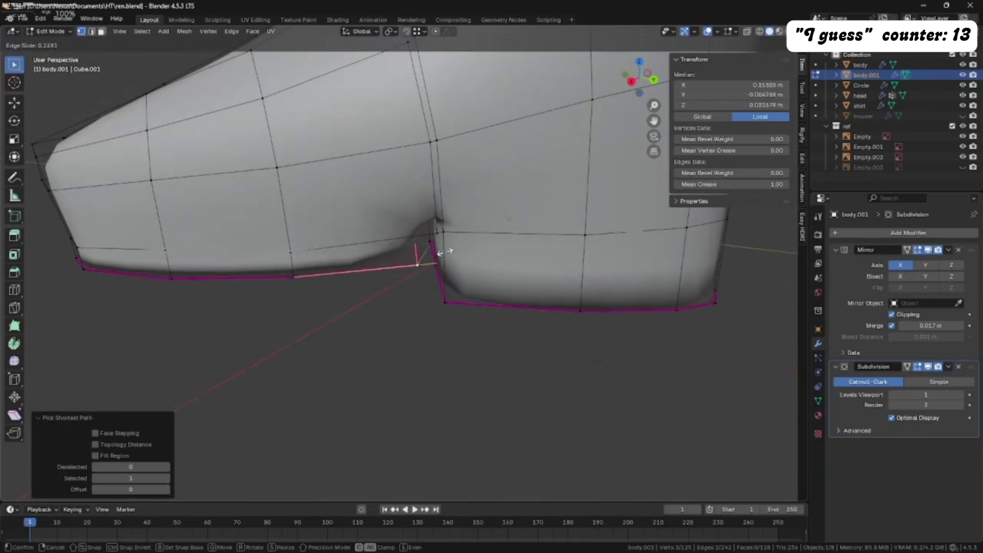
click(445, 253)
Crease the edge loop along the upper border of the sole and heel to 1
middle_drag(444, 307, 398, 265)
key(KP_3)
scroll(394, 266, down, 6)
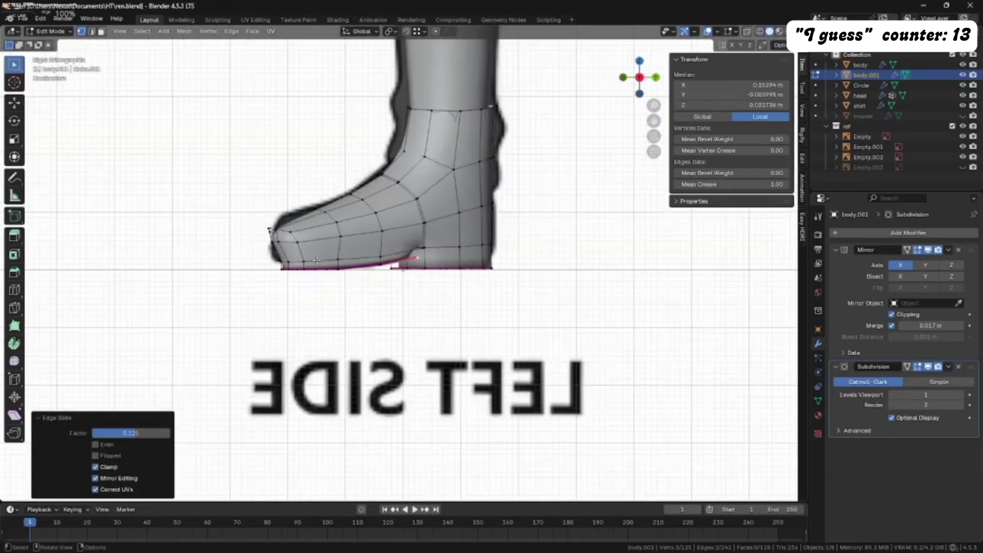
scroll(277, 236, up, 4)
alt+click(549, 265)
middle_drag(551, 257, 528, 247)
key(shift+e)
click(379, 342)
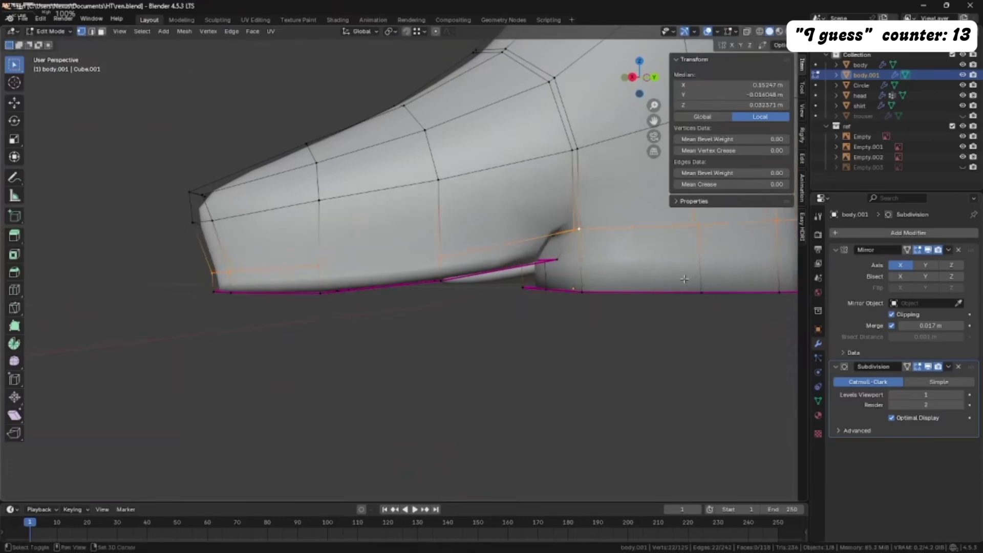
Add a loop cut just above the sole's creased upper edge and a second one centred between the two
shift+middle_drag(379, 342, 205, 440)
middle_drag(441, 307, 464, 300)
key(ctrl+r)
click(481, 298)
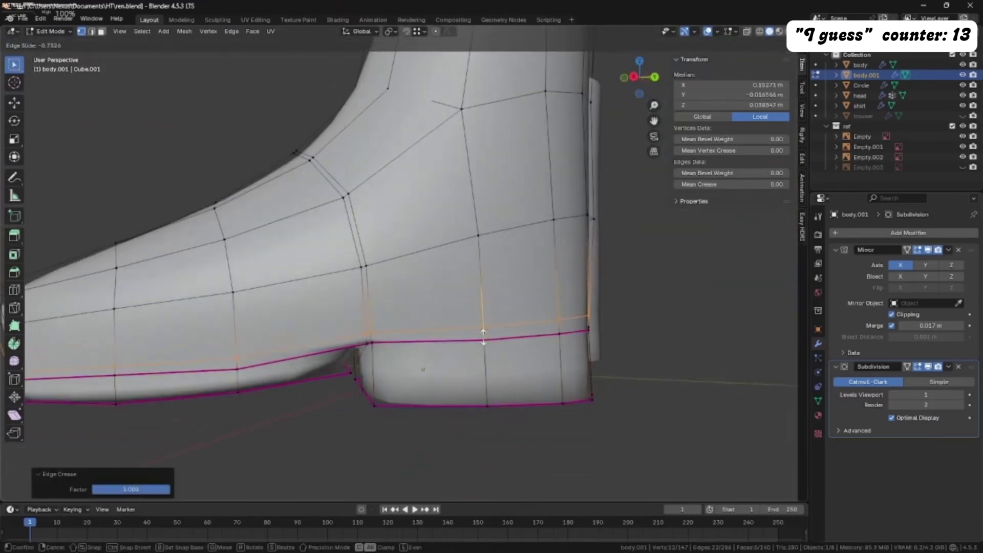
right_click(478, 336)
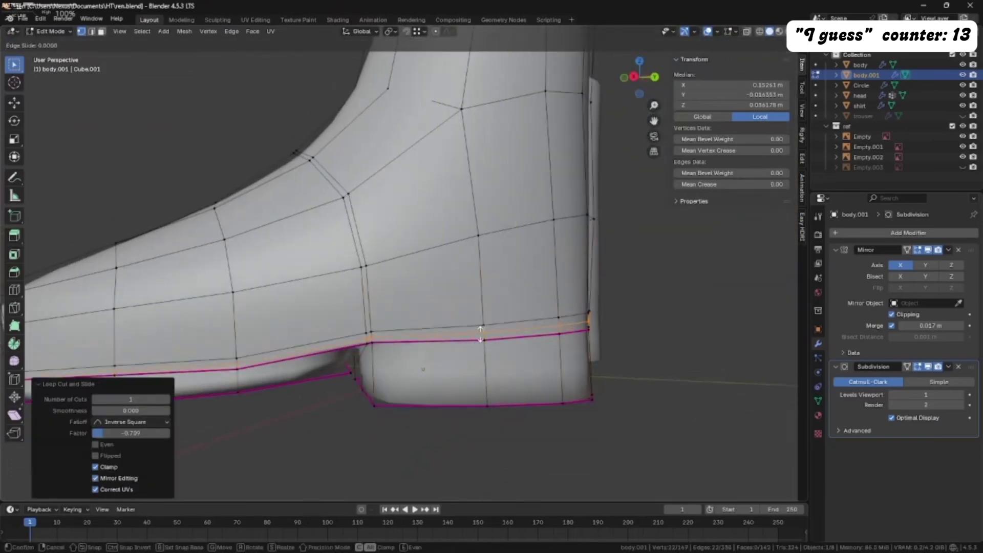
Scale the middle edge loop above the sole slightly inward to form a groove around the shoe
scroll(477, 332, down, 5)
middle_drag(477, 333, 555, 352)
key(s)
click(534, 355)
Crease the edge loop along the upper rim of the sole groove to 1
alt+click(353, 351)
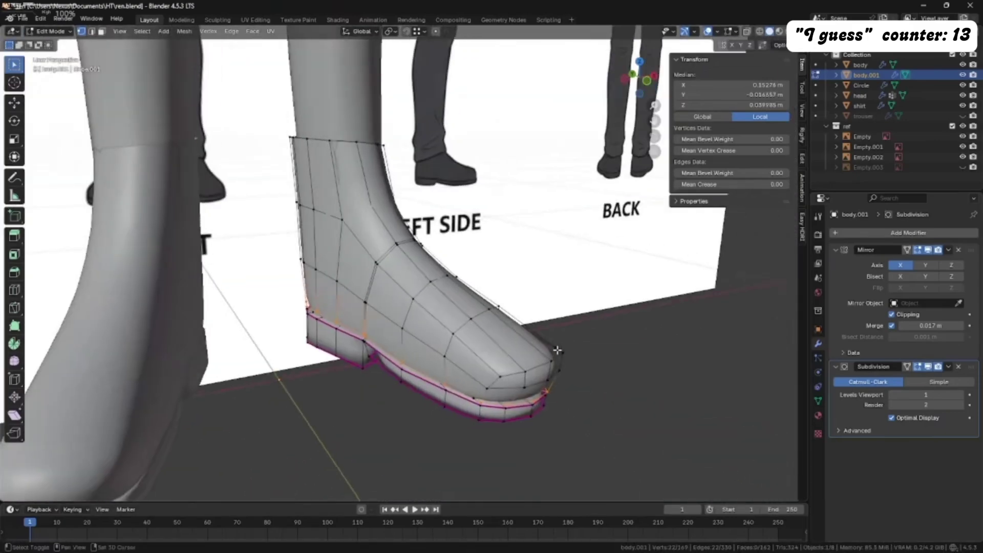
key(shift+e)
text(1)
key(Return)
Set the crease to 0 on the short edges at the heel and sole junction on both sides of the shoe
middle_drag(297, 343, 24, 342)
scroll(440, 320, up, 11)
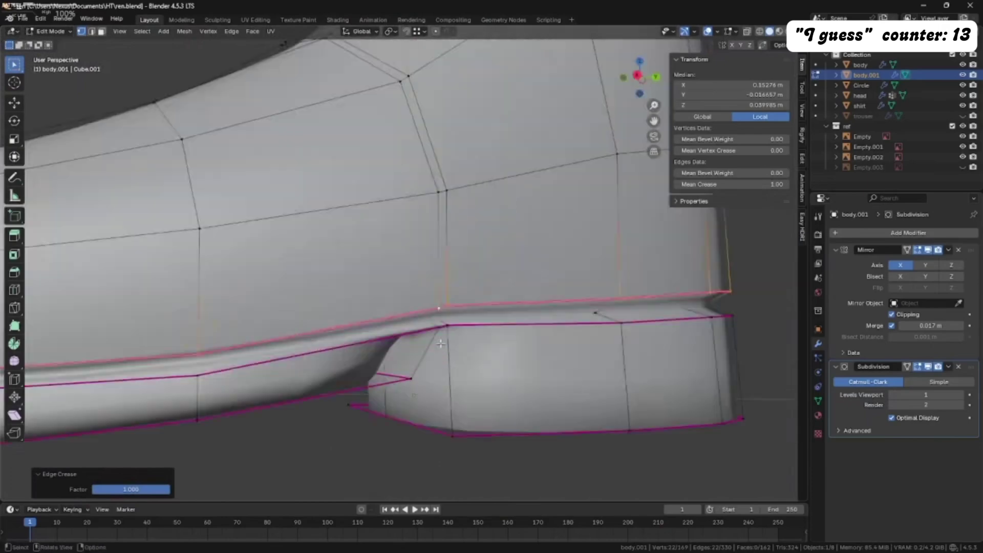
click(436, 283)
shift+click(465, 276)
drag(736, 185, 670, 185)
scroll(368, 287, down, 7)
middle_drag(358, 287, 533, 292)
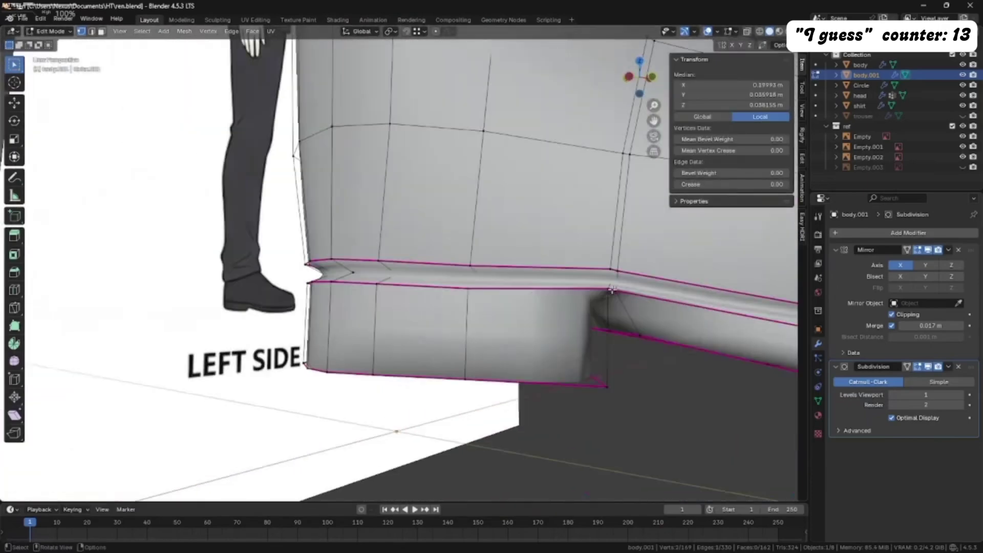
click(616, 292)
shift+click(608, 289)
drag(736, 185, 671, 185)
scroll(594, 297, down, 8)
middle_drag(492, 308, 609, 169)
scroll(599, 276, down, 4)
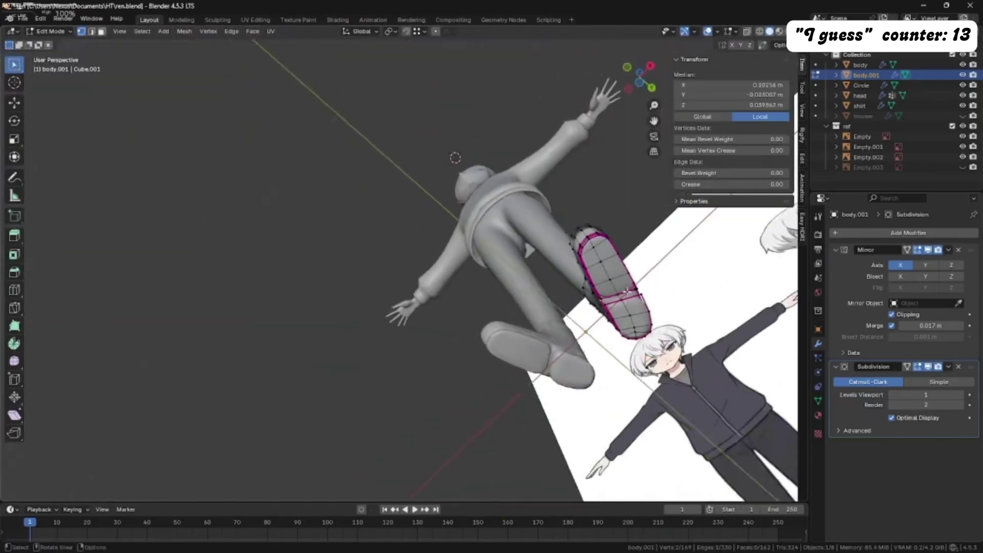
Crease the edge across the shoe's underside where the heel meets the arch to 1
scroll(593, 287, up, 11)
middle_drag(610, 245, 545, 256)
shift+click(534, 124)
key(shift+e)
key(1)
key(Return)
click(468, 148)
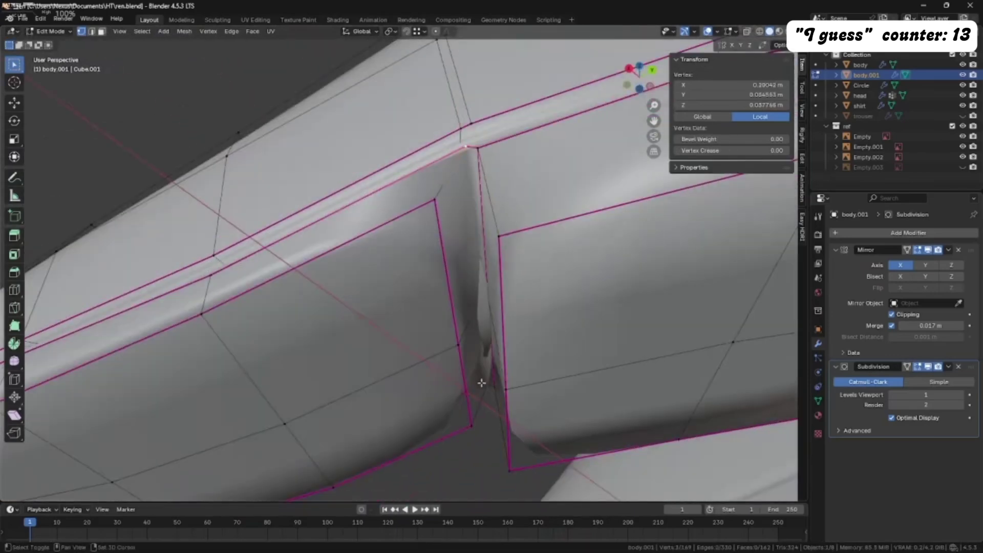
shift+click(482, 382)
key(g)
key(g)
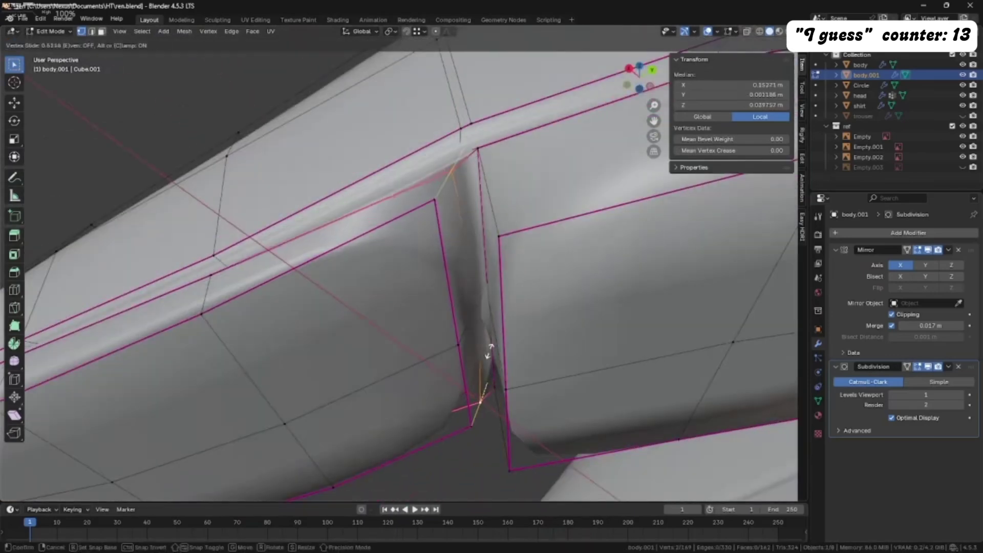
right_click(491, 338)
Vertex-slide the middle vertex in the gap between the front sole and heel slightly toward the front sole
key(alt+z)
click(482, 298)
key(alt+z)
key(g)
key(g)
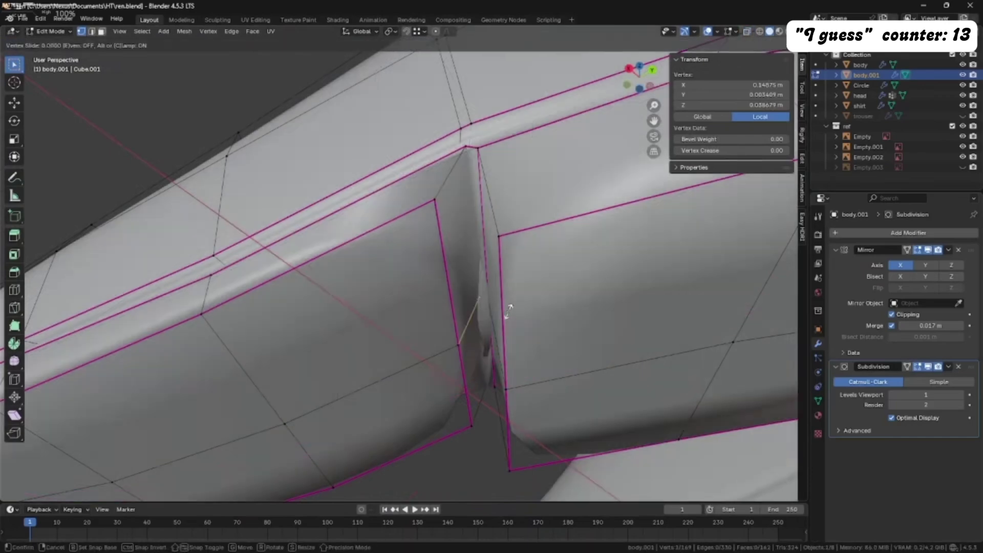
click(499, 346)
Unhide the trousers and add a Solidify modifier to them
key(KP_3)
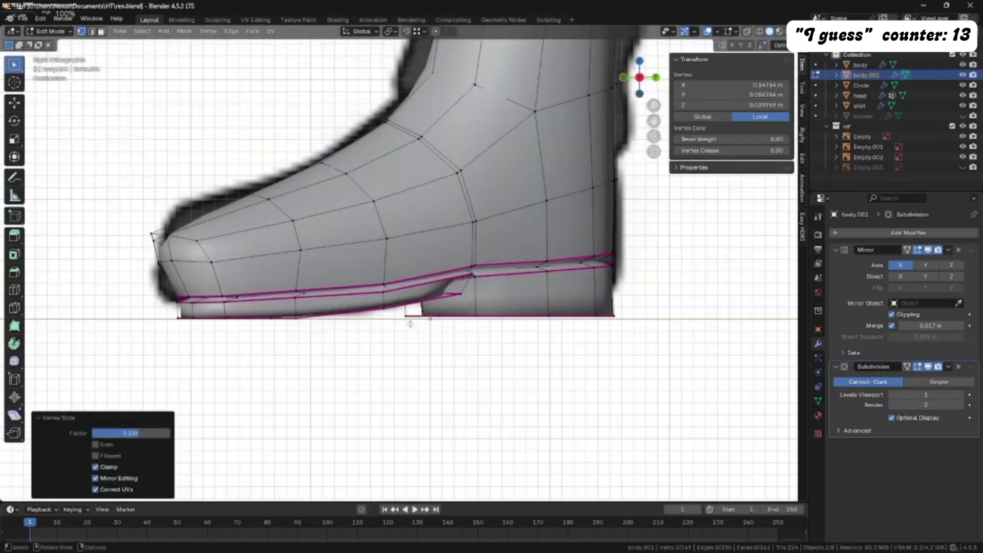
middle_drag(410, 324, 538, 256)
key(Tab)
click(439, 176)
key(Tab)
click(901, 234)
text(so)
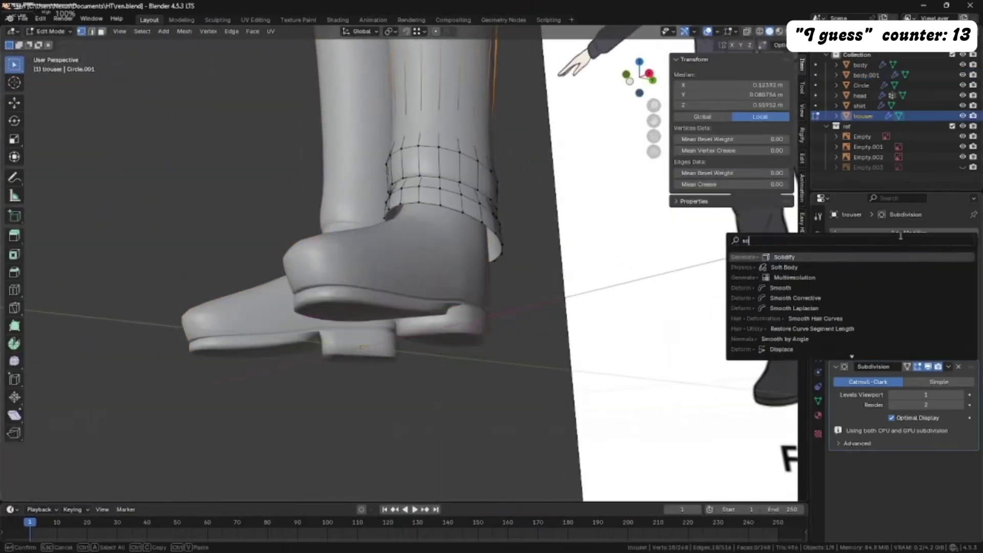
key(Return)
Examine the thickened trouser hem around the shoe and the trousers' fit from the front
middle_drag(460, 266, 507, 255)
alt+click(515, 191)
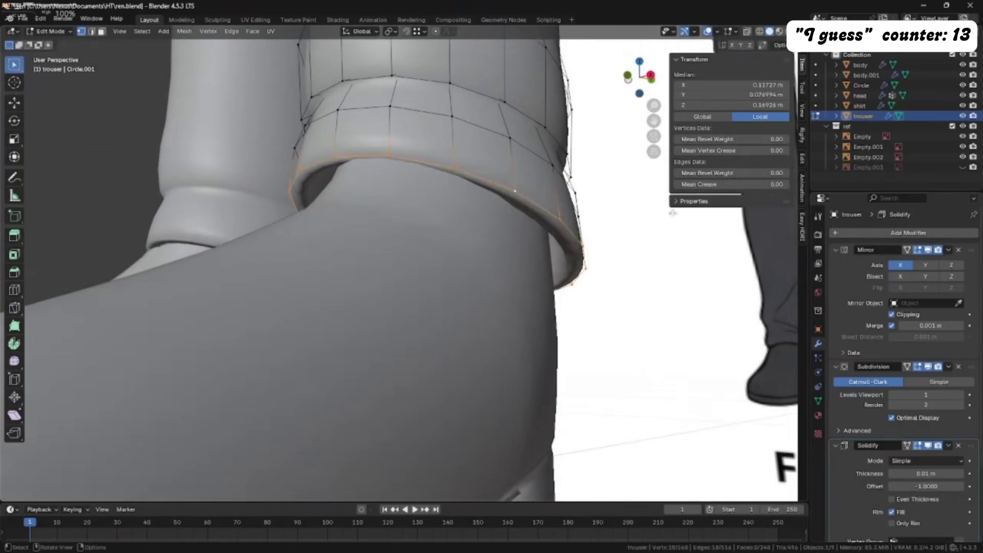
middle_drag(673, 212, 614, 287)
scroll(640, 241, down, 4)
shift+middle_drag(614, 286, 369, 400)
scroll(362, 246, up, 5)
middle_drag(362, 246, 253, 205)
scroll(252, 205, down, 4)
key(KP_1)
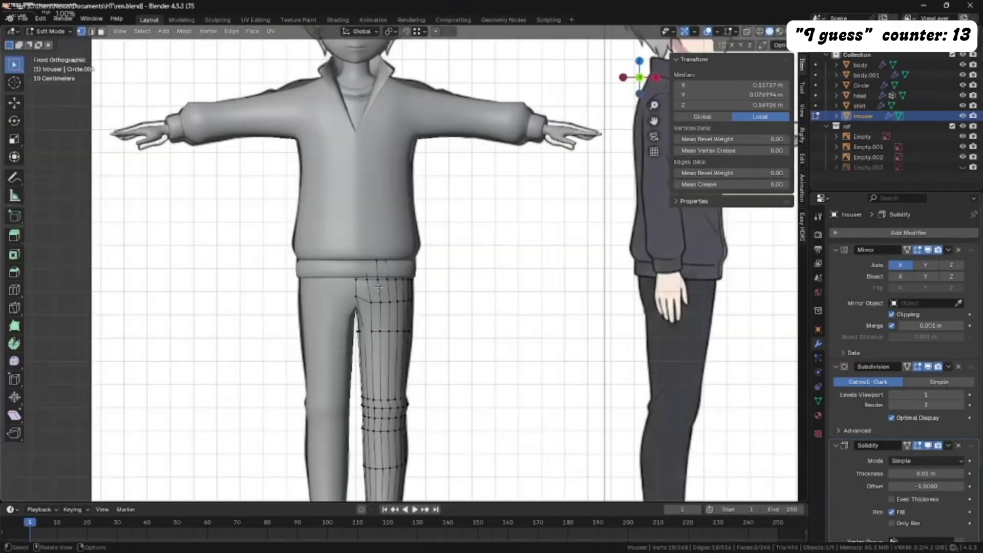
Return to Object Mode, deselect everything and switch the viewport shading to Material Preview
key(Tab)
scroll(365, 307, down, 5)
click(398, 309)
key(z)
click(418, 399)
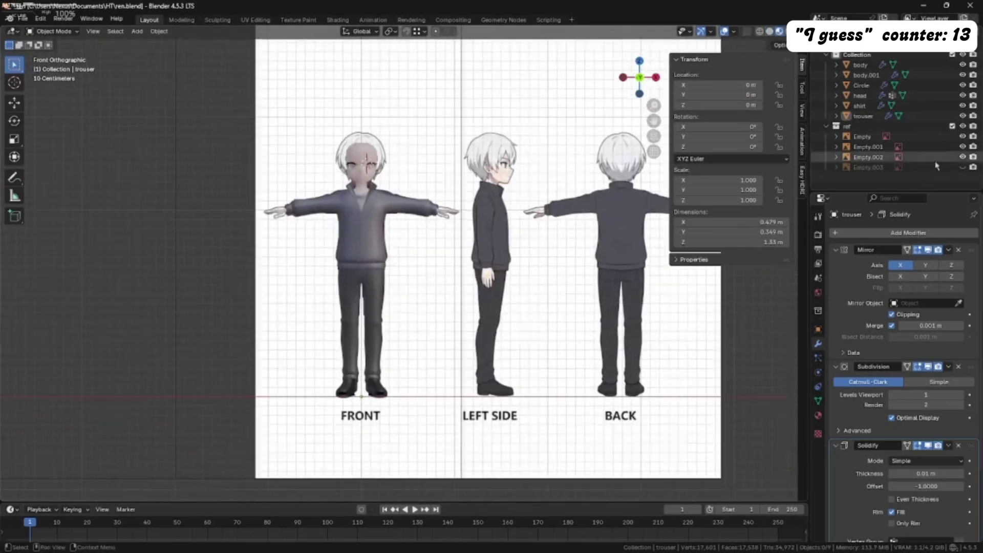
Hide the ref collection and inspect the whole character without the reference images
click(962, 126)
scroll(381, 364, up, 5)
middle_drag(381, 364, 519, 336)
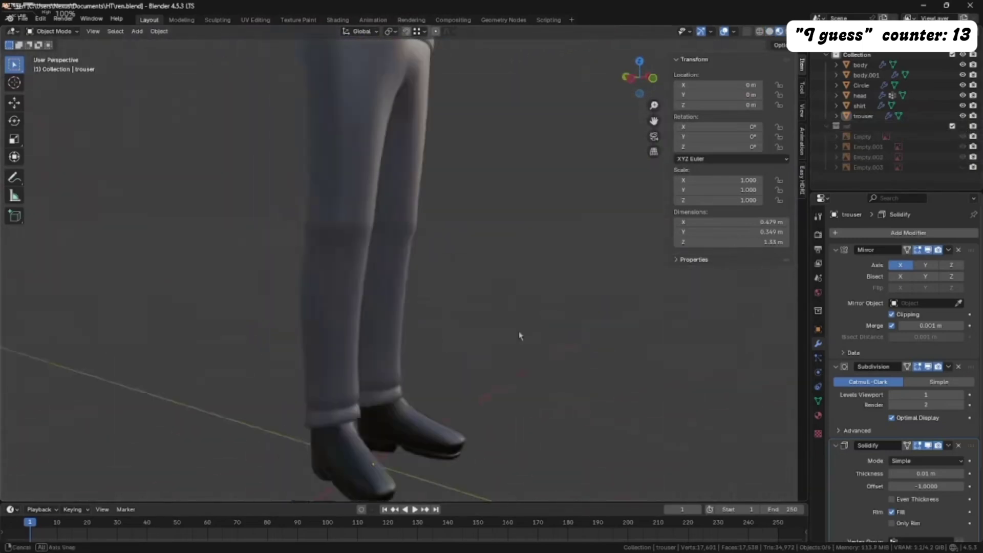
scroll(519, 336, down, 5)
click(484, 231)
middle_drag(575, 300, 454, 265)
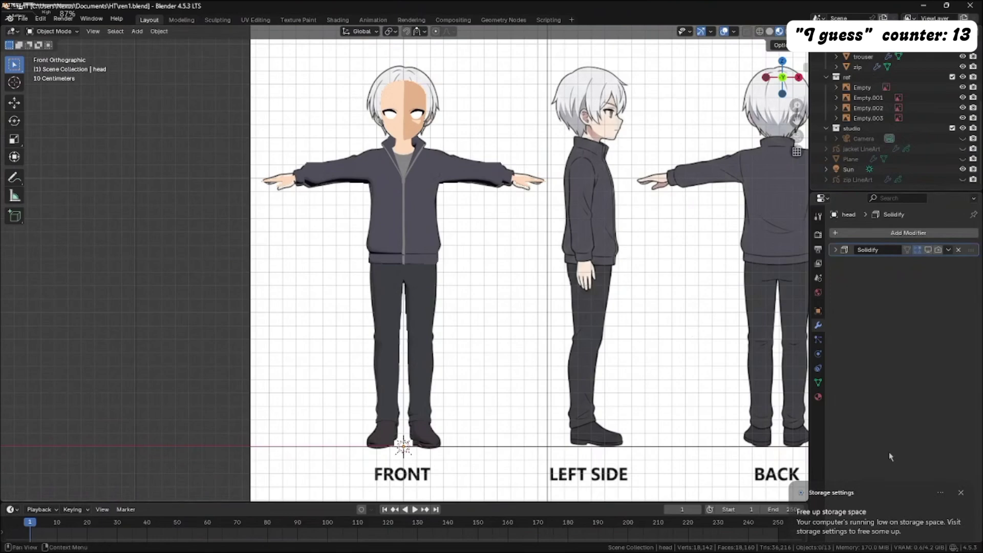
Dismiss the low storage space notification
click(961, 494)
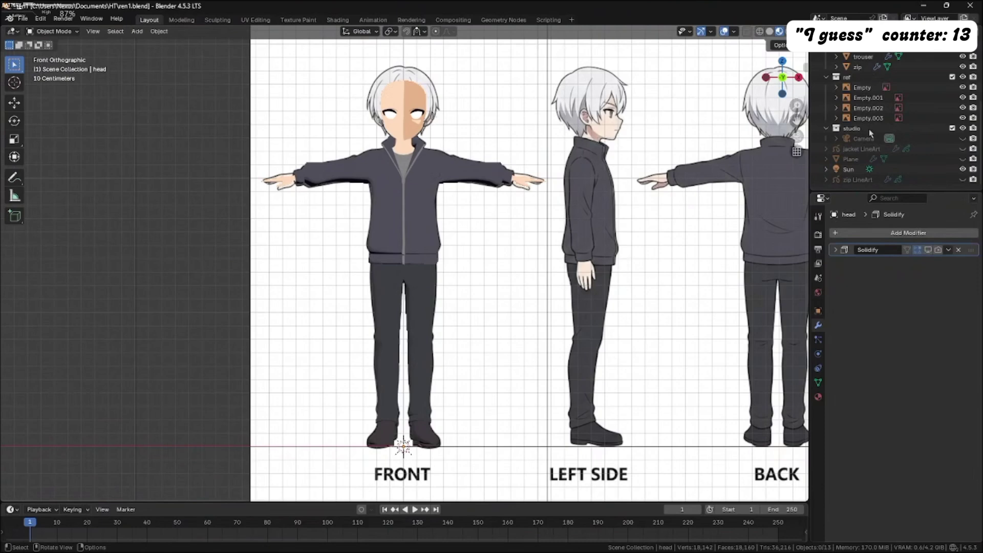
Hide the front reference image and the whole ref collection so only the character is shown
click(963, 88)
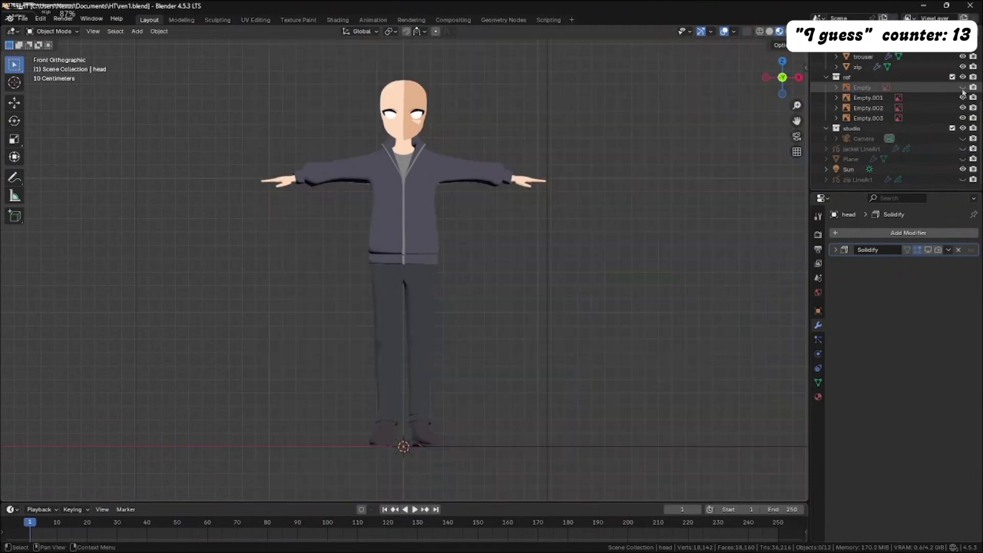
scroll(946, 128, up, 4)
scroll(945, 129, down, 3)
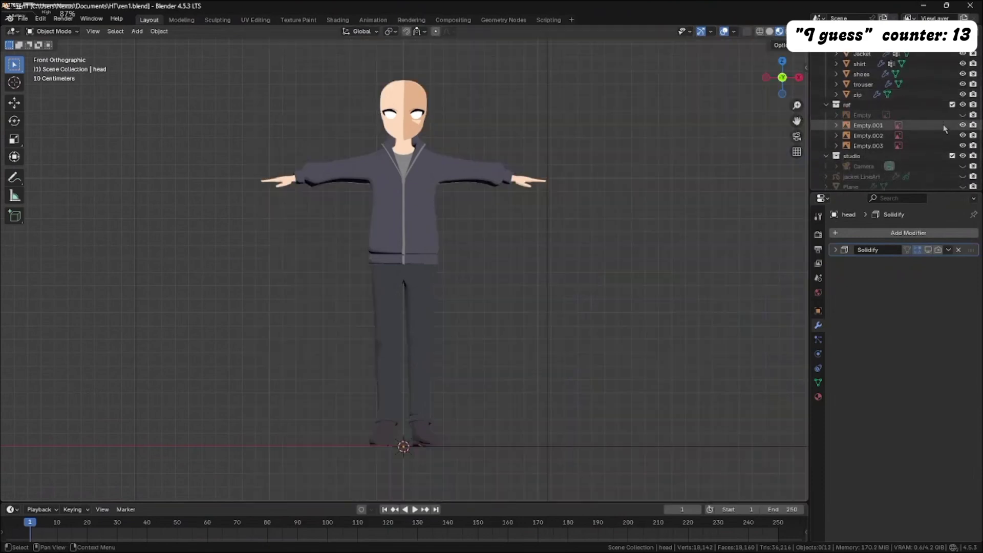
click(963, 102)
Unhide the brows object and bring the face into close view
scroll(942, 131, up, 4)
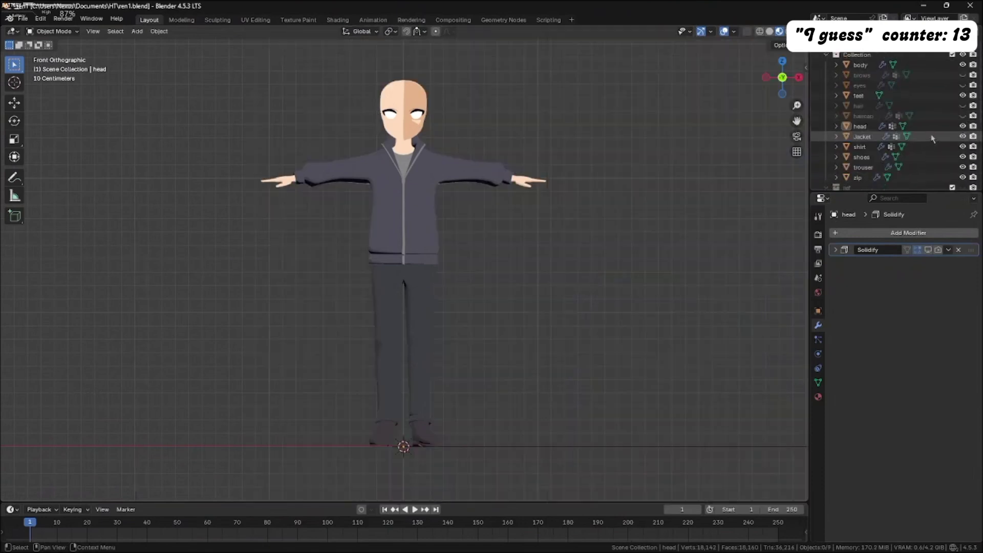
click(963, 75)
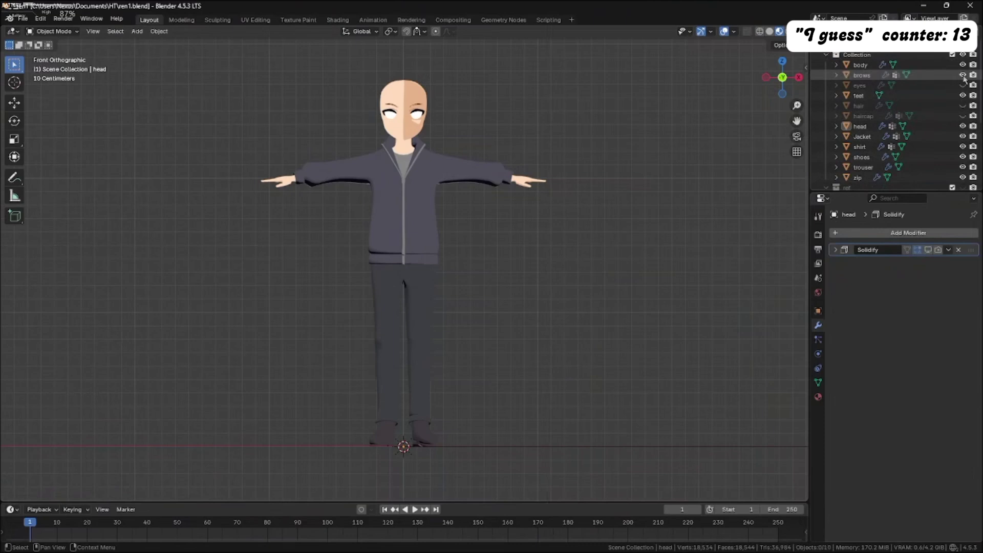
scroll(438, 93, up, 9)
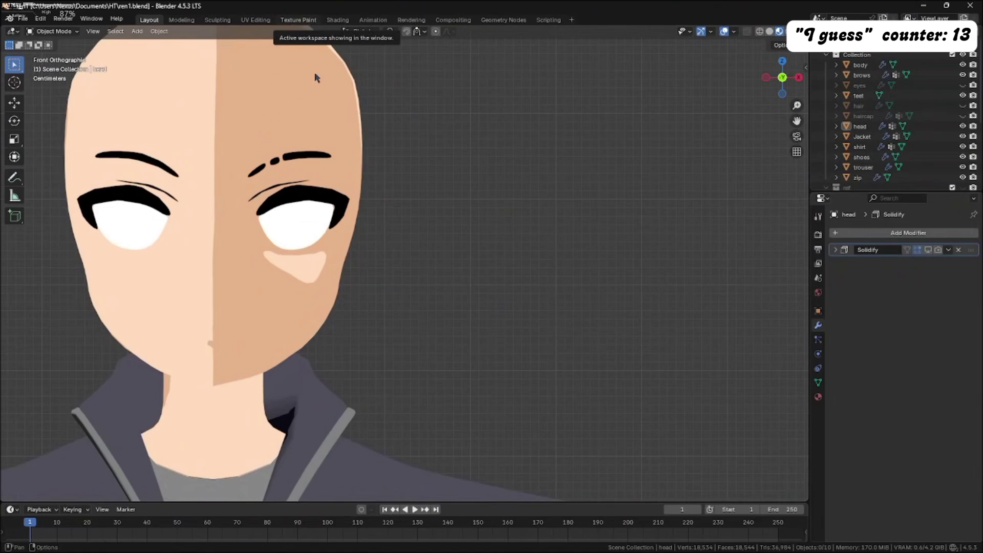
Switch to the Texture Paint workspace and examine the Face.png texture alongside the character's head from the front
click(298, 19)
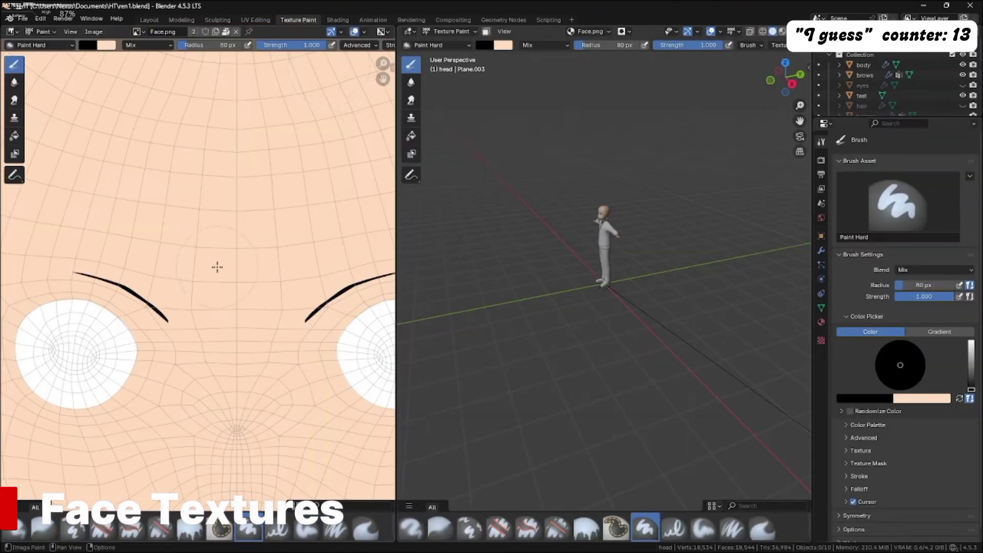
scroll(217, 267, down, 6)
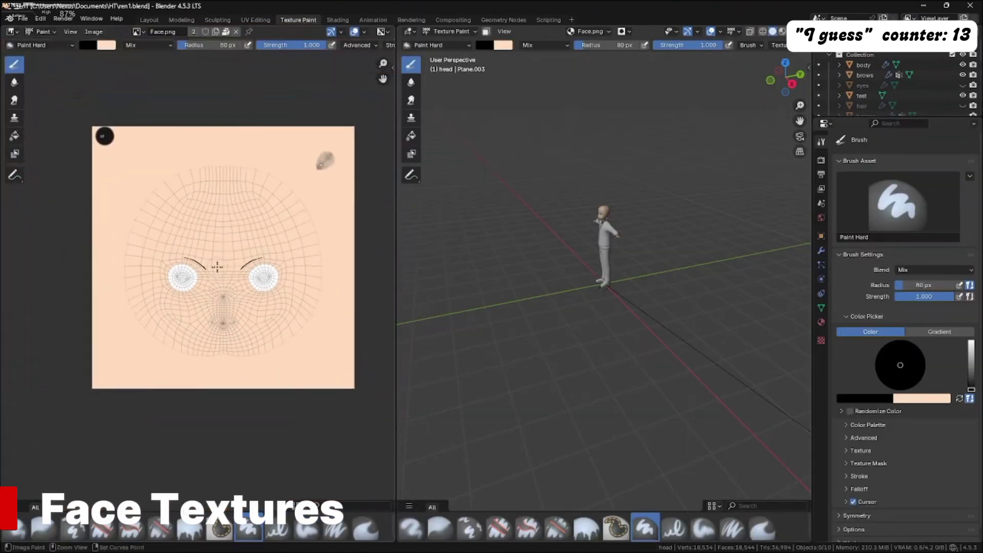
scroll(217, 266, up, 1)
scroll(217, 266, up, 1)
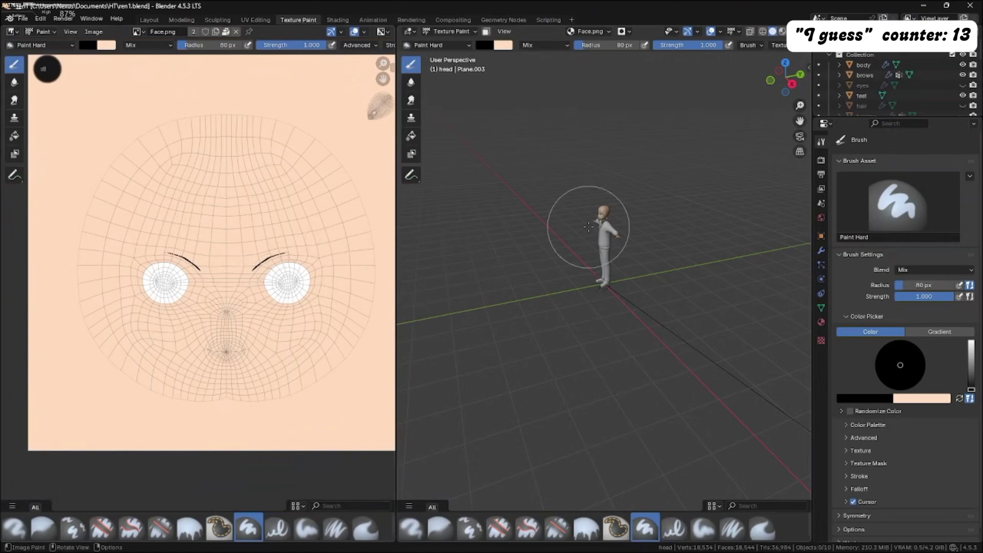
key(KP_1)
scroll(621, 226, up, 6)
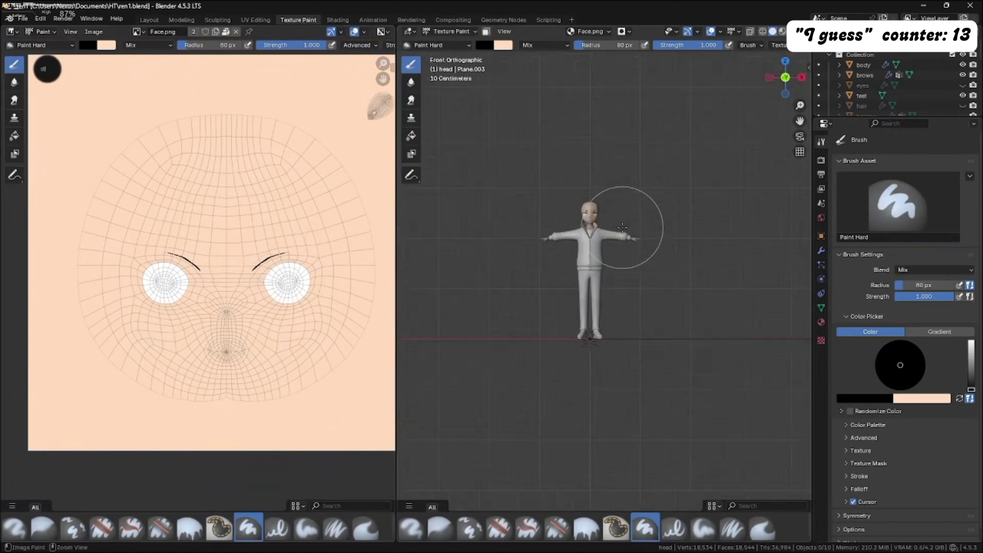
scroll(622, 227, up, 1)
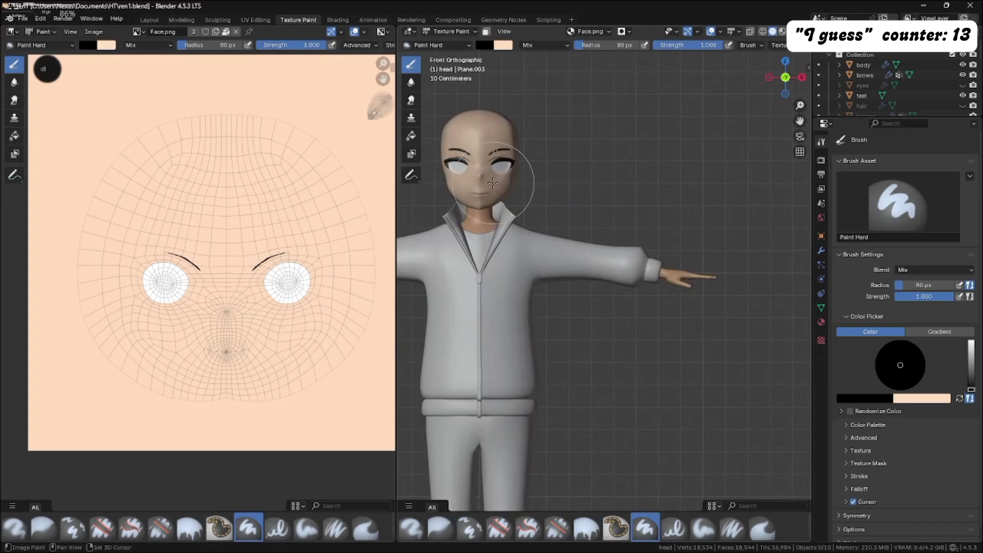
mouse_move(493, 182)
shift+middle_down()
mouse_move(562, 245)
mouse_move(542, 235)
mouse_move(542, 193)
mouse_move(542, 251)
shift+middle_up()
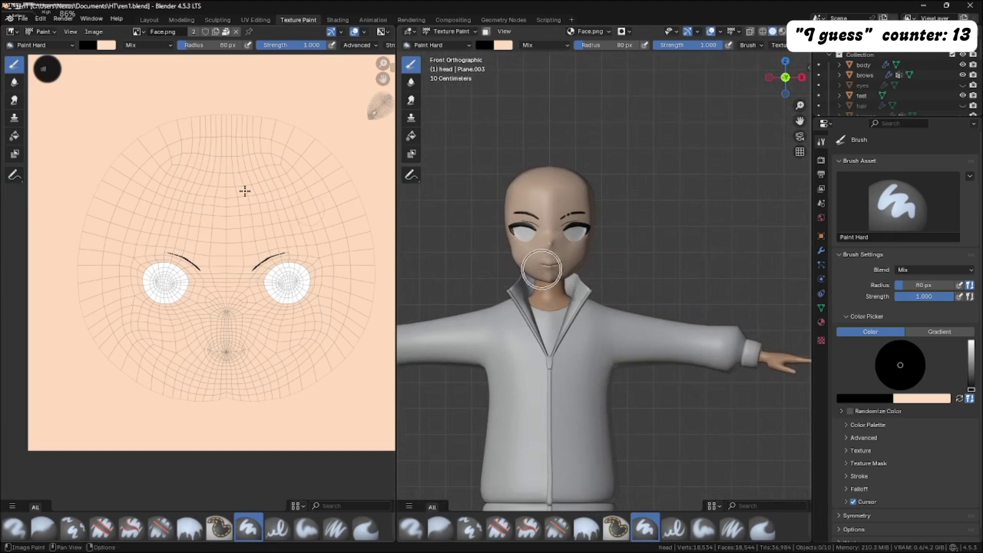
Return to the Layout workspace and unhide the eyes object
click(149, 20)
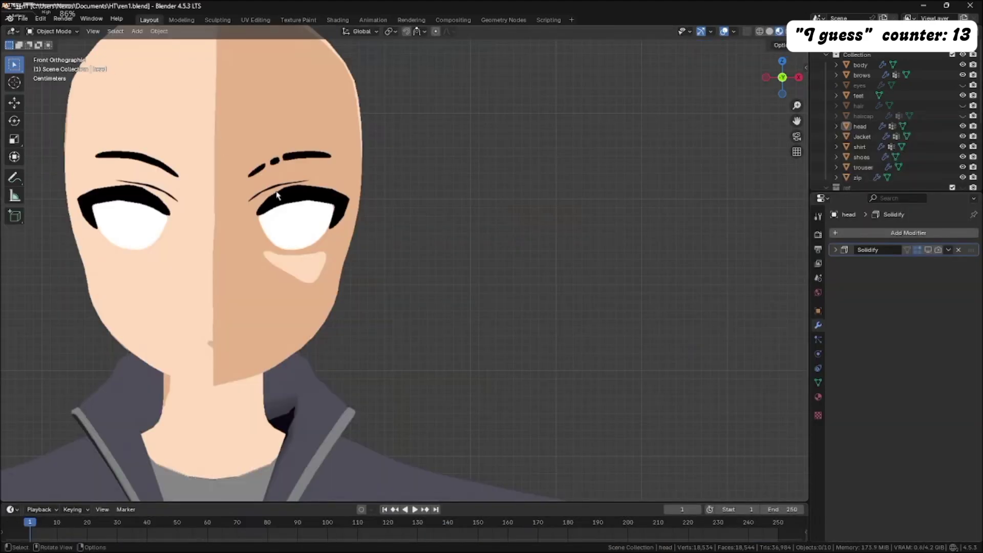
scroll(306, 206, up, 3)
scroll(306, 206, down, 5)
scroll(306, 206, down, 4)
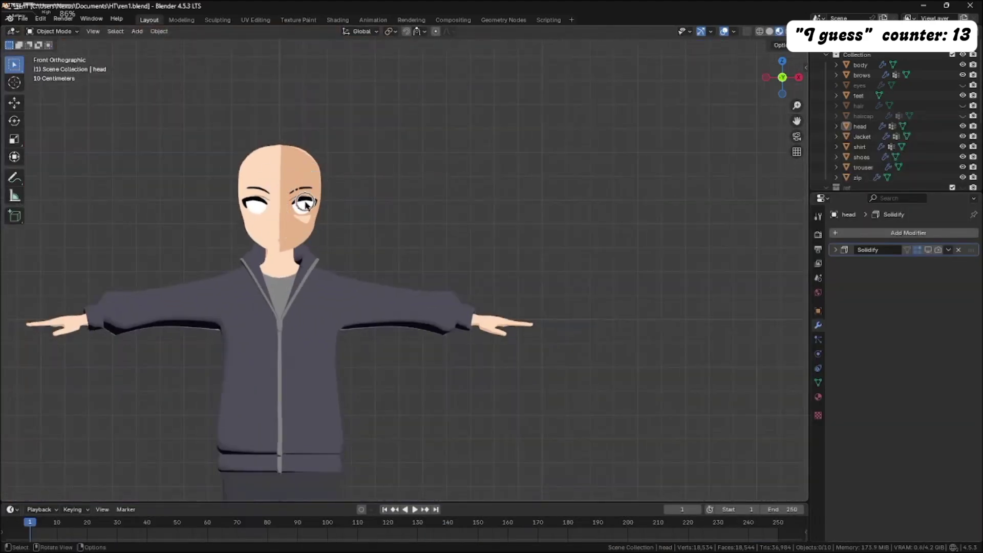
click(962, 86)
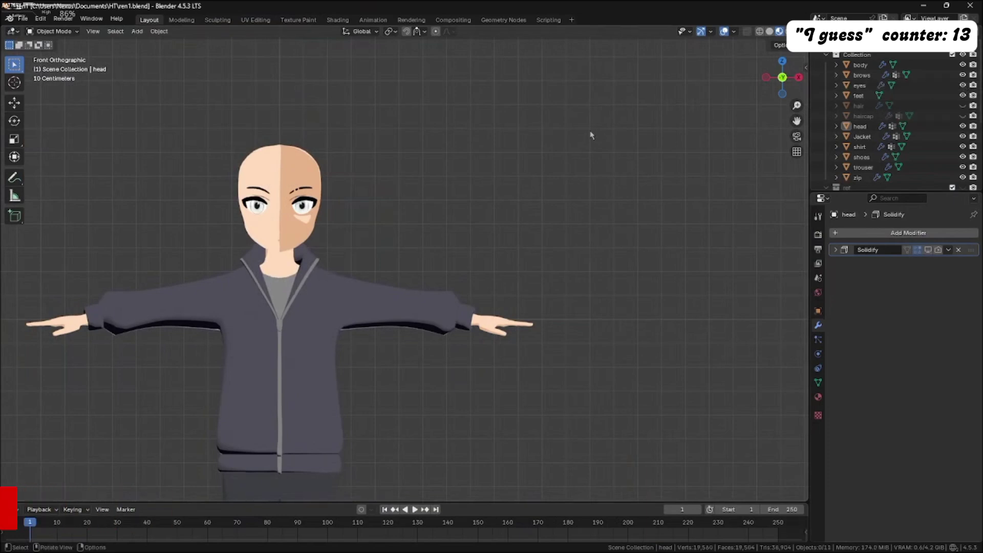
scroll(289, 205, up, 5)
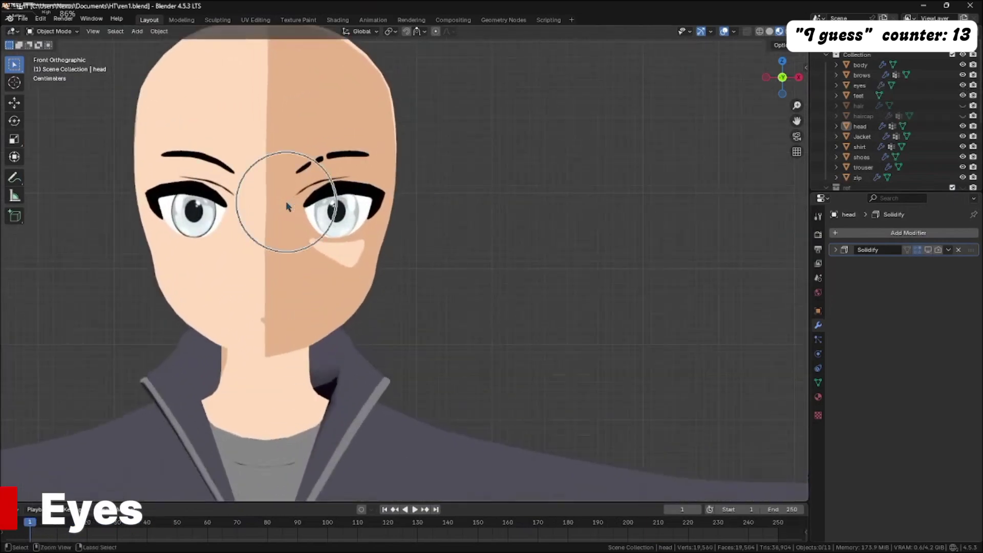
Select the eyes and examine their UV layout and iris texture in the UV Editing and Texture Paint workspaces
click(330, 215)
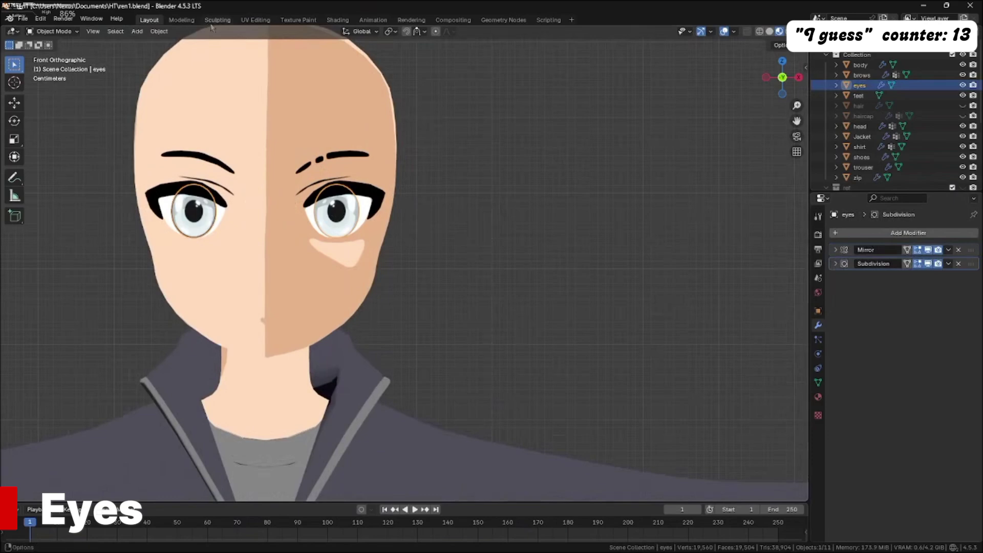
click(256, 20)
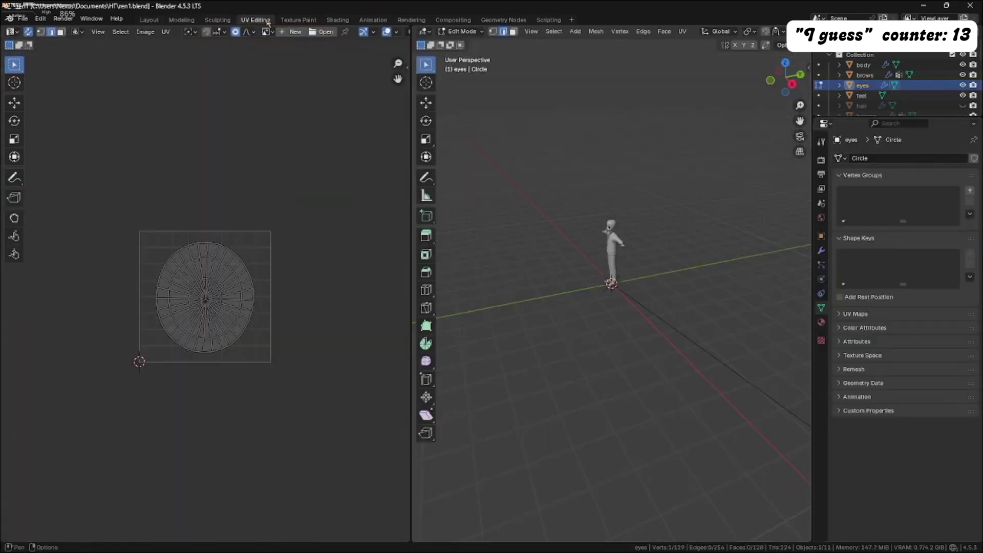
click(309, 23)
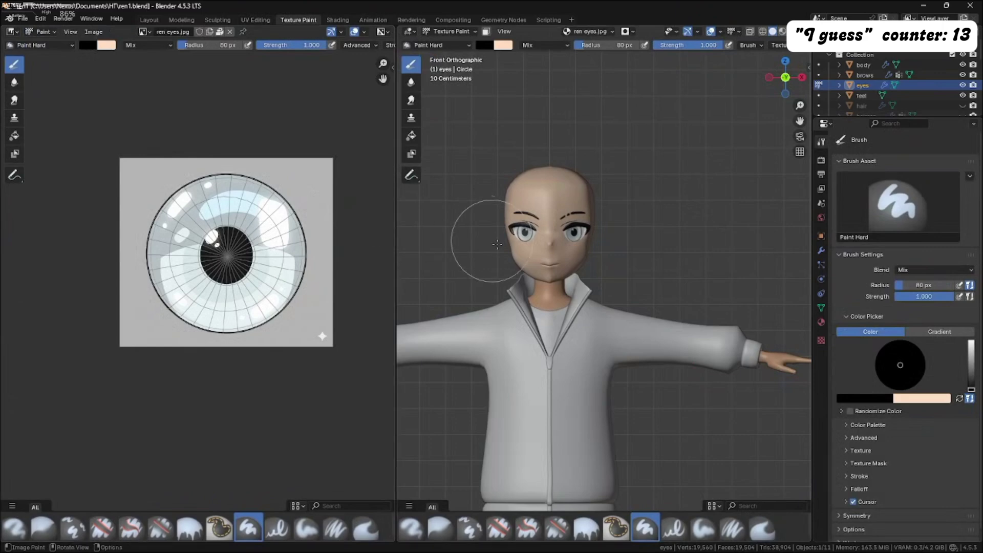
mouse_move(564, 246)
ctrl+middle_down()
mouse_move(564, 218)
mouse_move(549, 220)
mouse_move(575, 241)
ctrl+middle_up()
scroll(230, 262, up, 3)
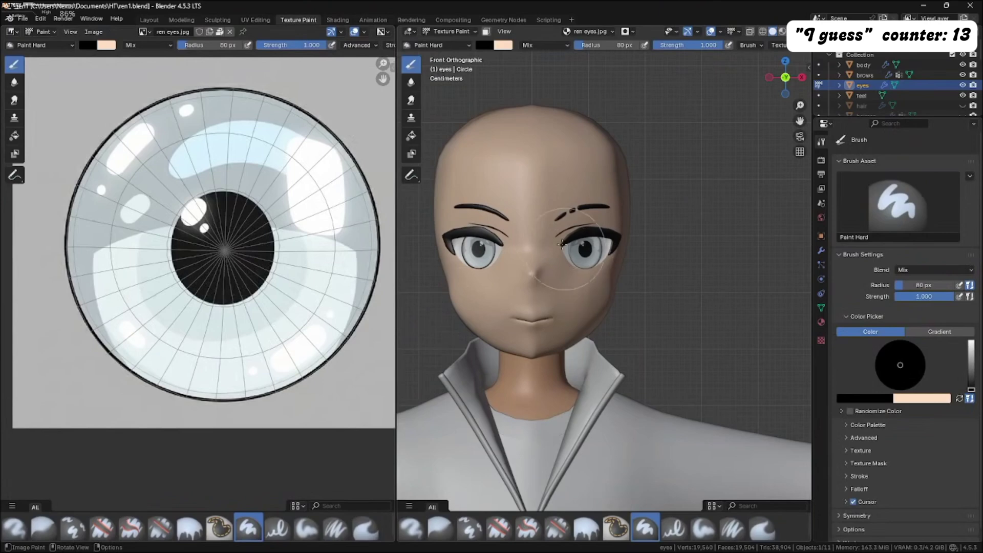
Return to the Layout workspace and unhide the haircap object
click(149, 19)
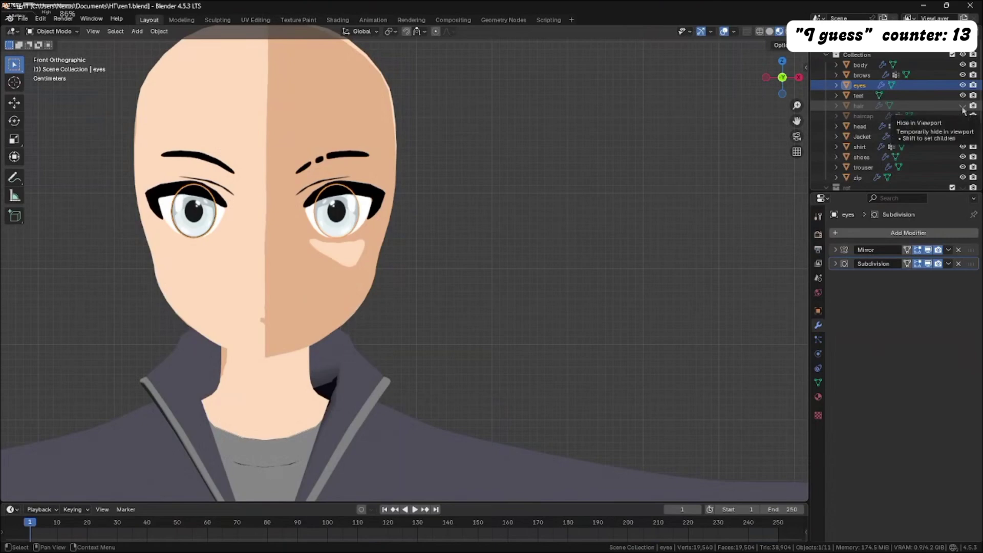
scroll(468, 238, down, 5)
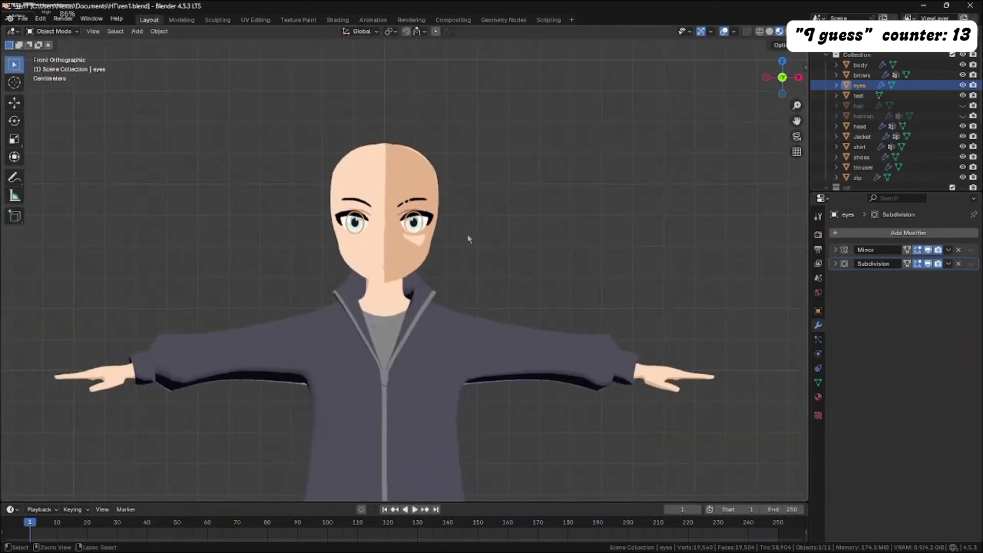
click(962, 117)
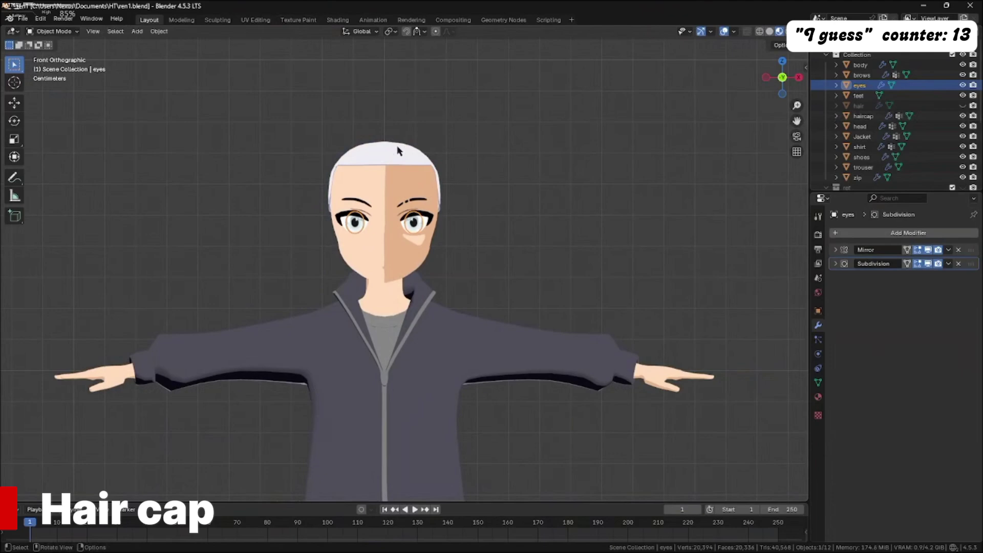
Examine the hair cap on the head from all sides in a full turn around the character
key(KP_6)
key(KP_6)
key(KP_6)
key(KP_6)
key(KP_6)
key(KP_6)
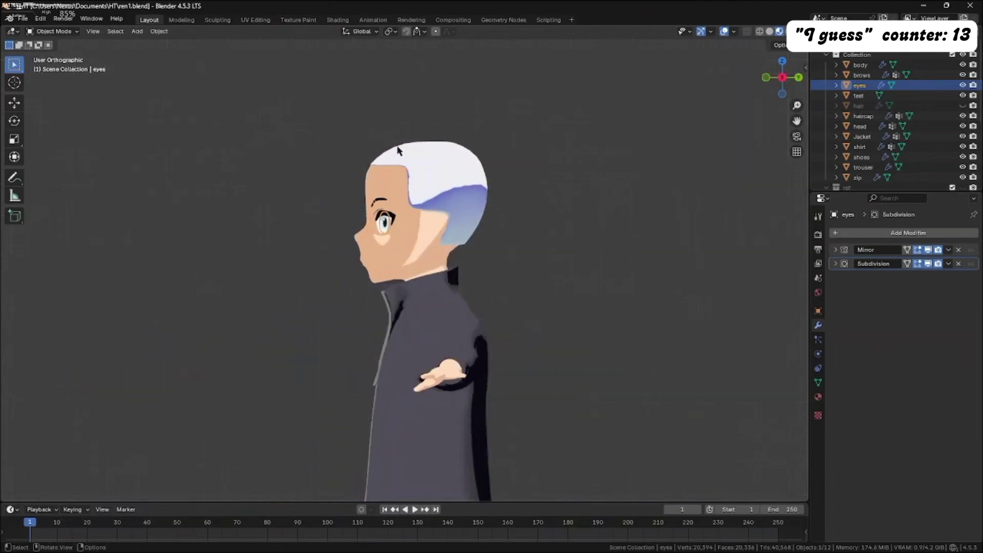
key(KP_6)
key(KP_6)
key(KP_6)
key(KP_6)
key(KP_6)
key(KP_6)
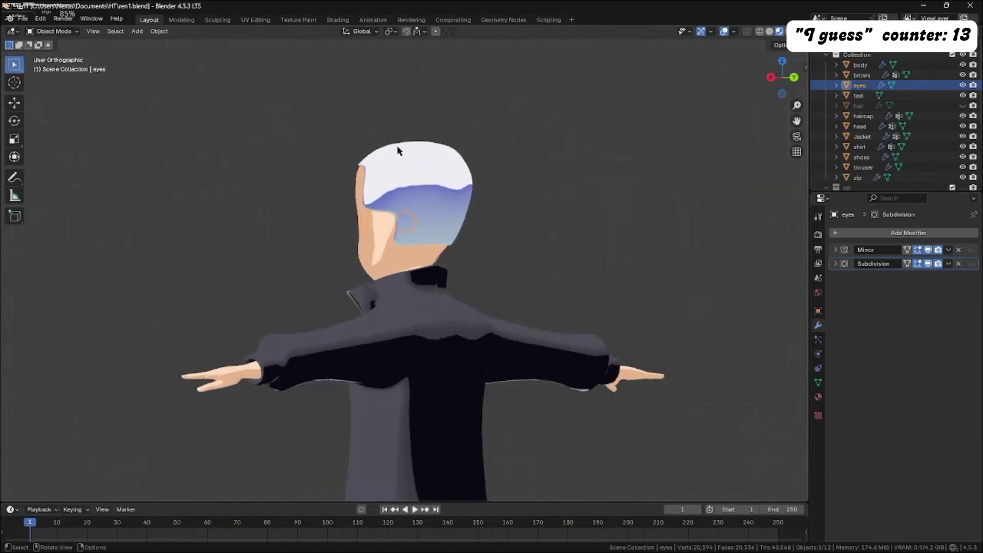
key(KP_6)
key(KP_6)
key(KP_6)
key(KP_6)
key(KP_6)
key(KP_6)
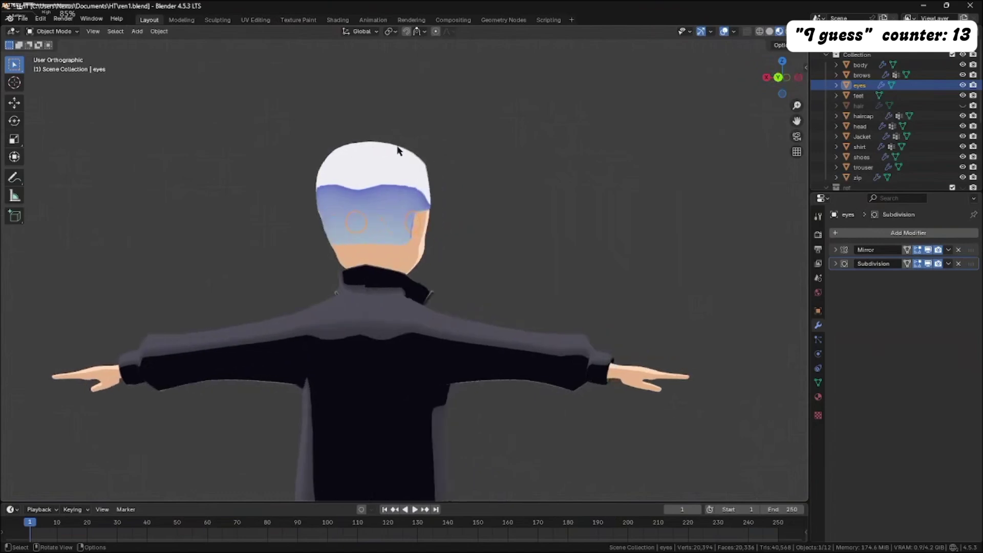
key(KP_6)
key(KP_6)
key(KP_6)
key(KP_6)
key(KP_6)
key(KP_6)
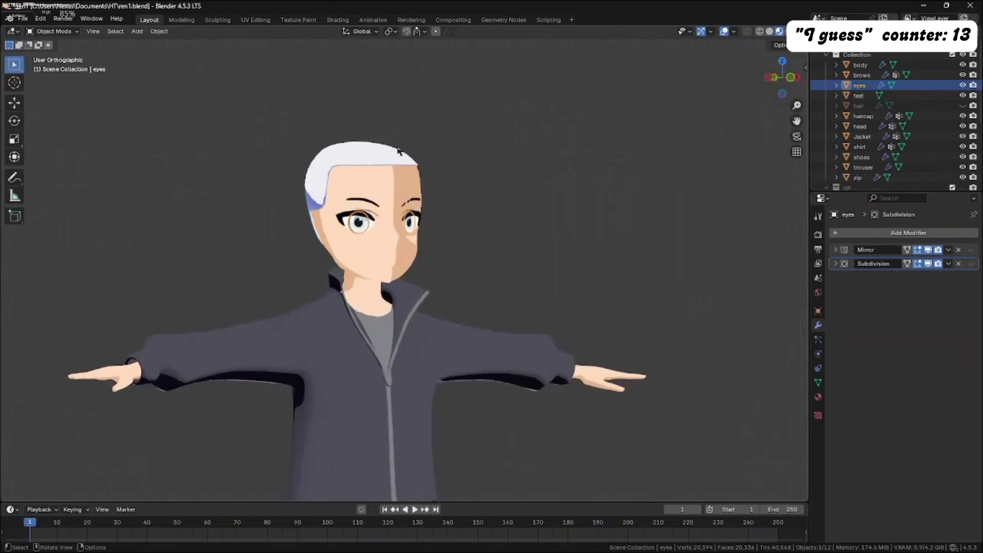
Select the hidden hair object and make it visible in the viewport
key(KP_1)
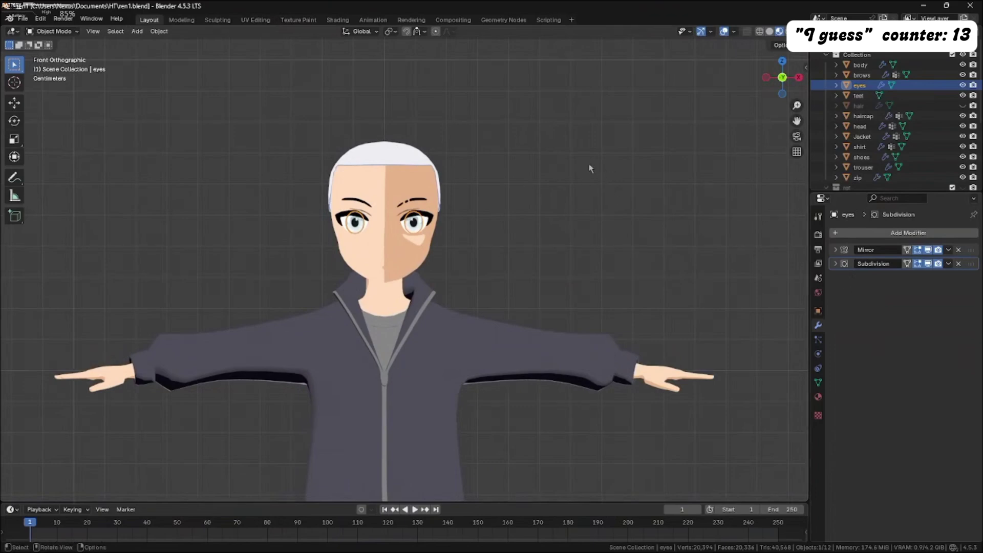
click(845, 108)
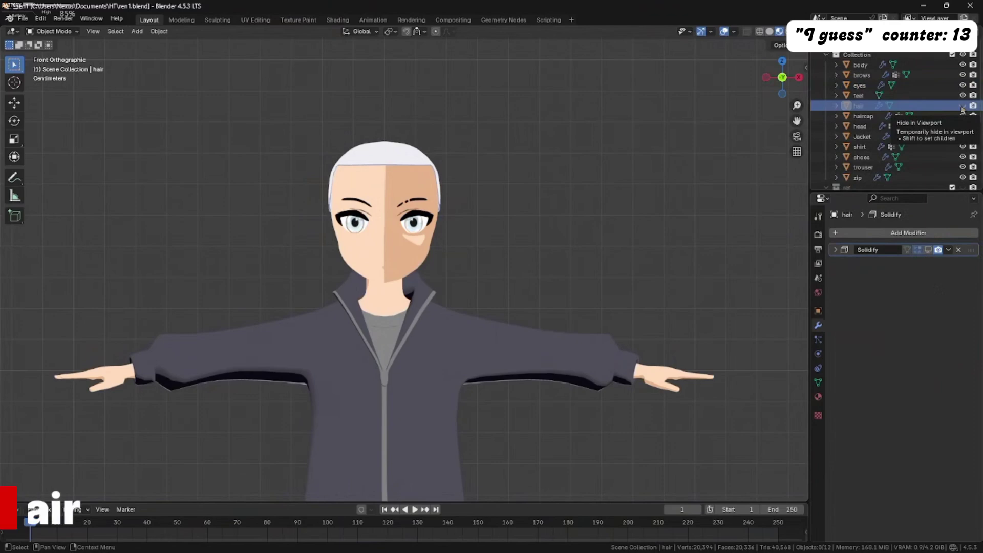
click(962, 106)
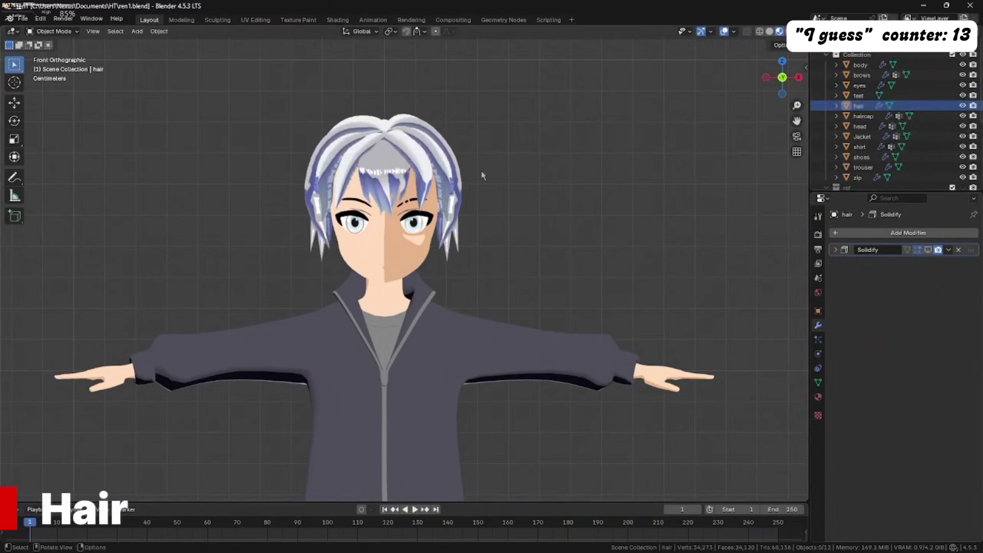
Examine the hair from all sides and the complete figure from the front
key(KP_6)
key(KP_6)
key(KP_6)
key(KP_6)
key(KP_6)
key(KP_6)
key(KP_6)
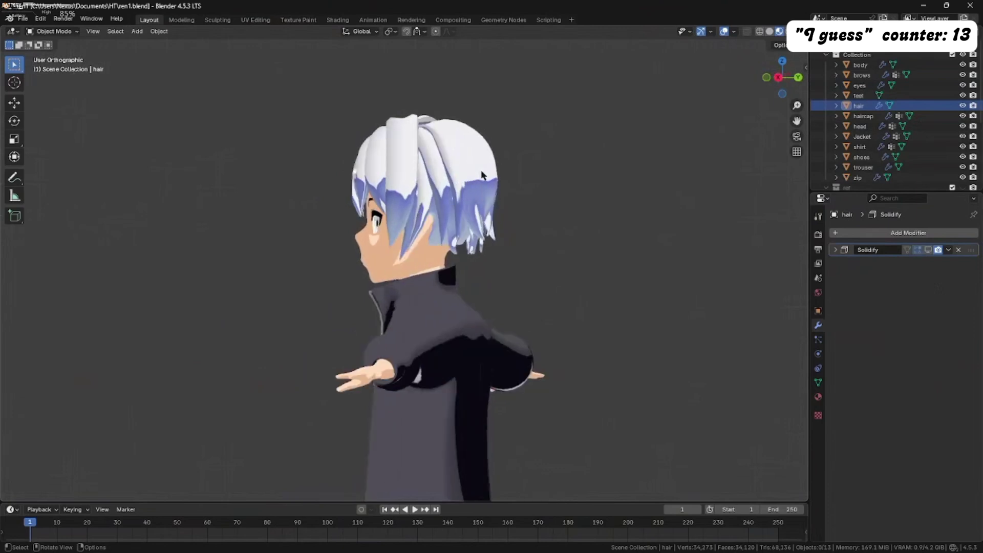
key(KP_6)
key(KP_6)
key(KP_6)
key(KP_6)
key(KP_6)
key(KP_6)
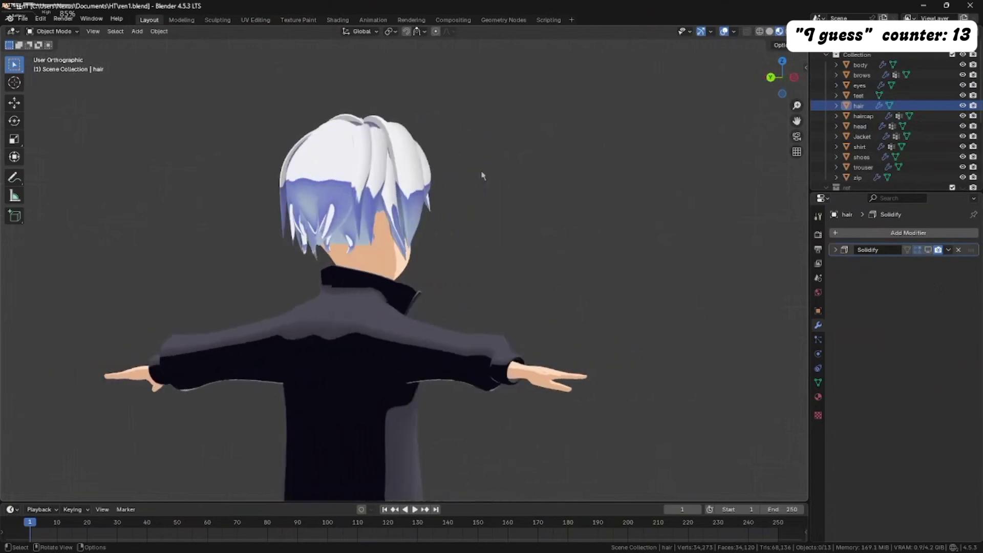
key(KP_6)
key(KP_6)
key(KP_6)
key(KP_6)
key(KP_6)
key(KP_6)
key(KP_6)
key(KP_6)
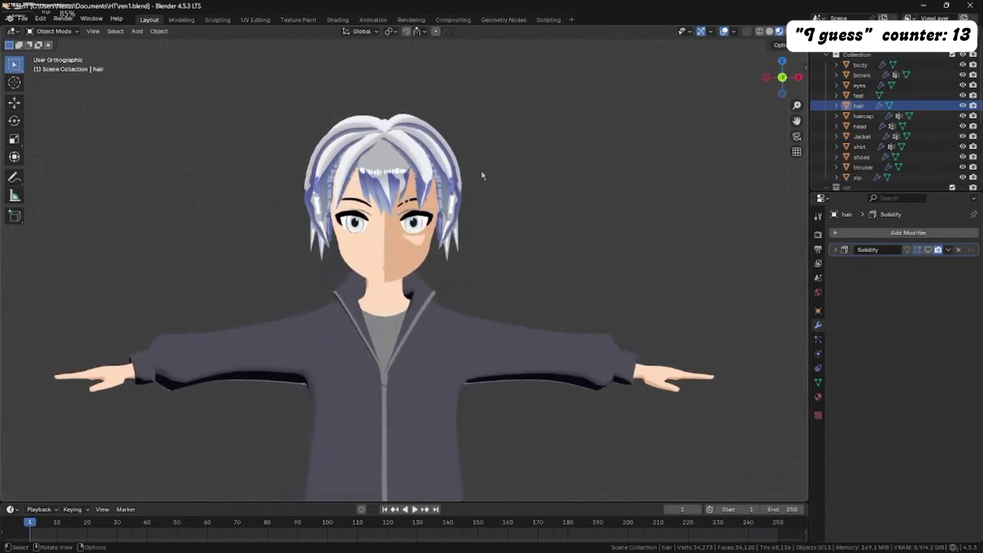
key(KP_6)
key(KP_6)
scroll(481, 176, down, 5)
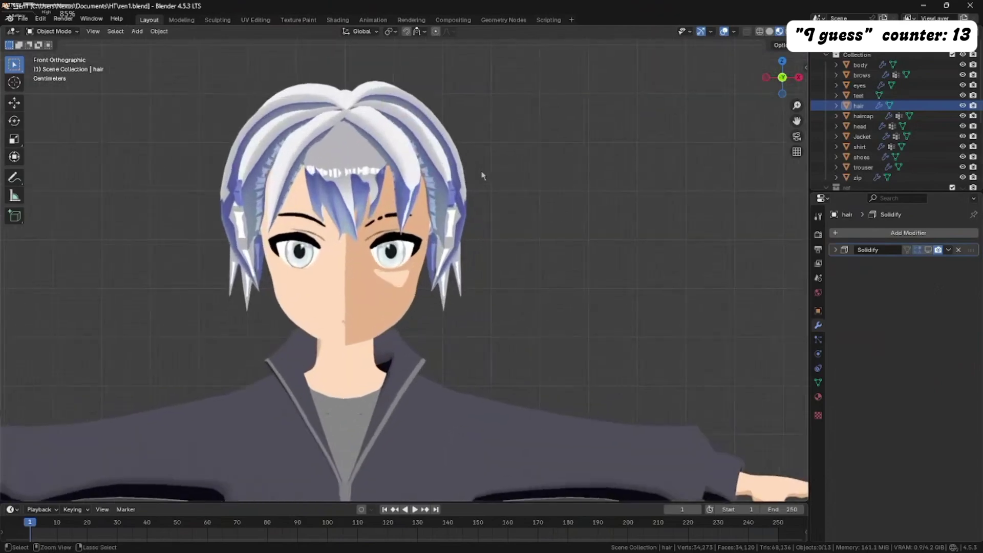
scroll(481, 175, down, 2)
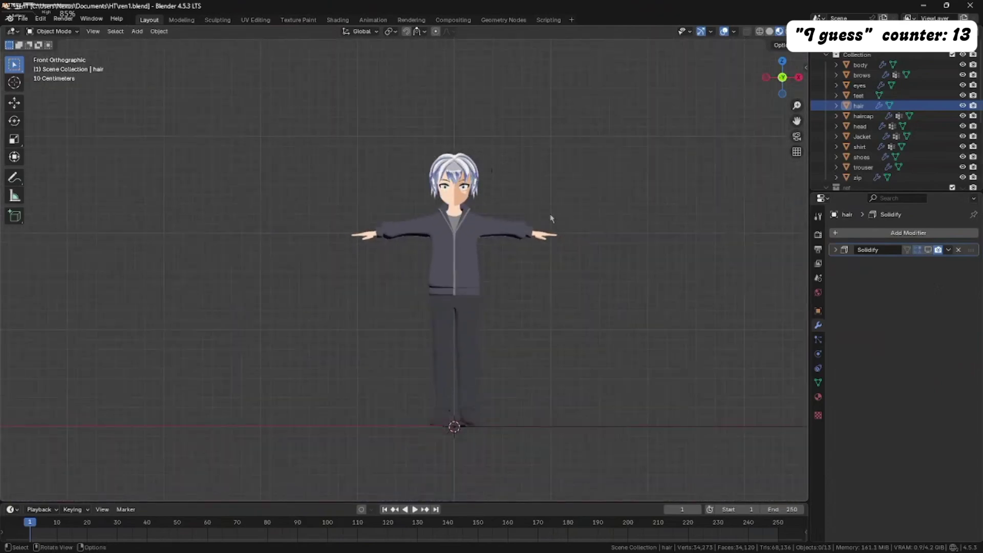
shift+scroll(515, 311, up, 2)
shift+scroll(512, 309, down, 2)
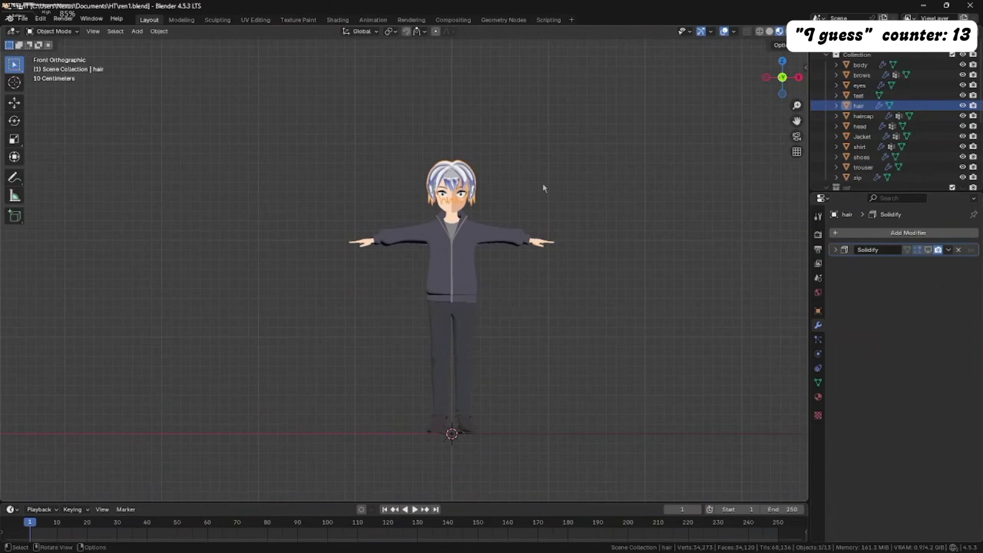
Enable viewport display of the Solidify outline modifiers on the hair, head and body objects
click(929, 250)
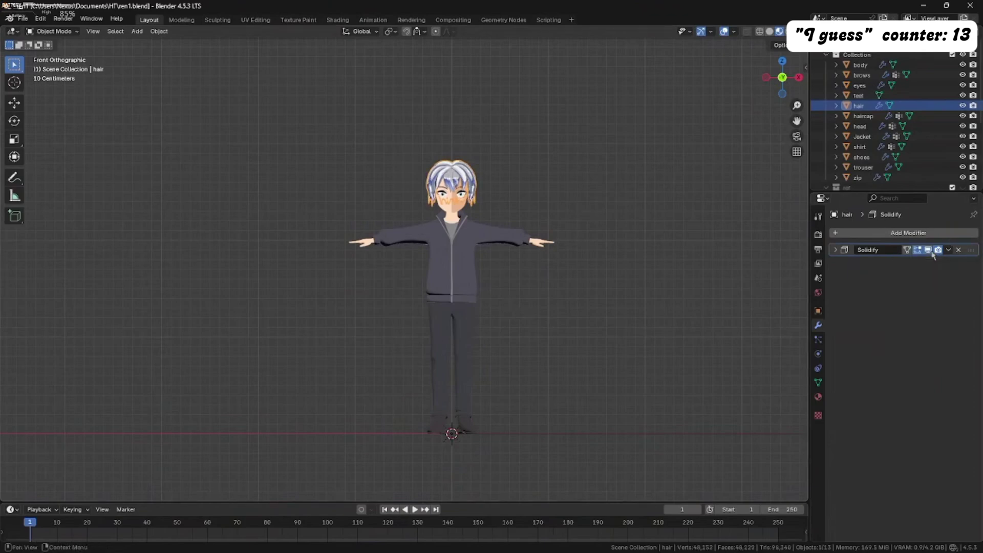
click(455, 212)
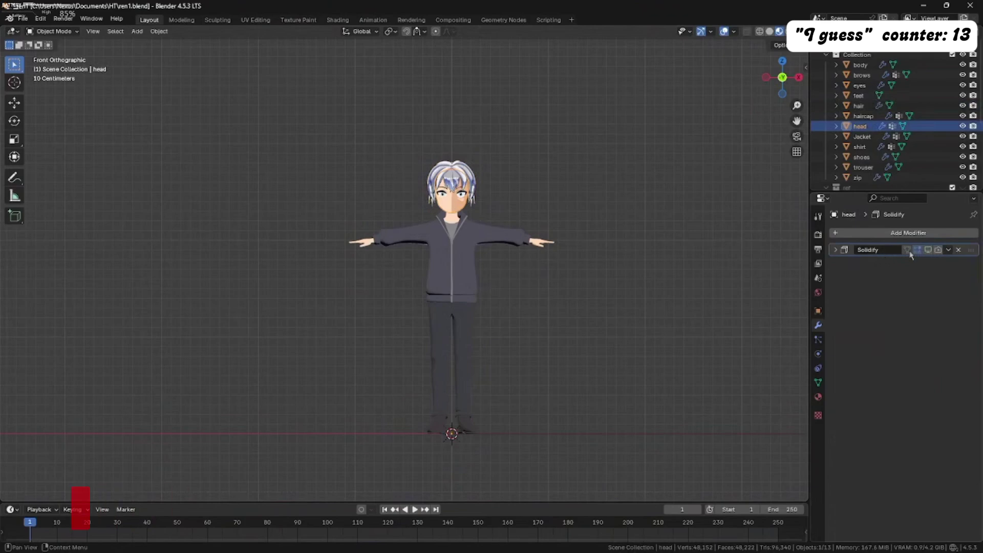
click(928, 250)
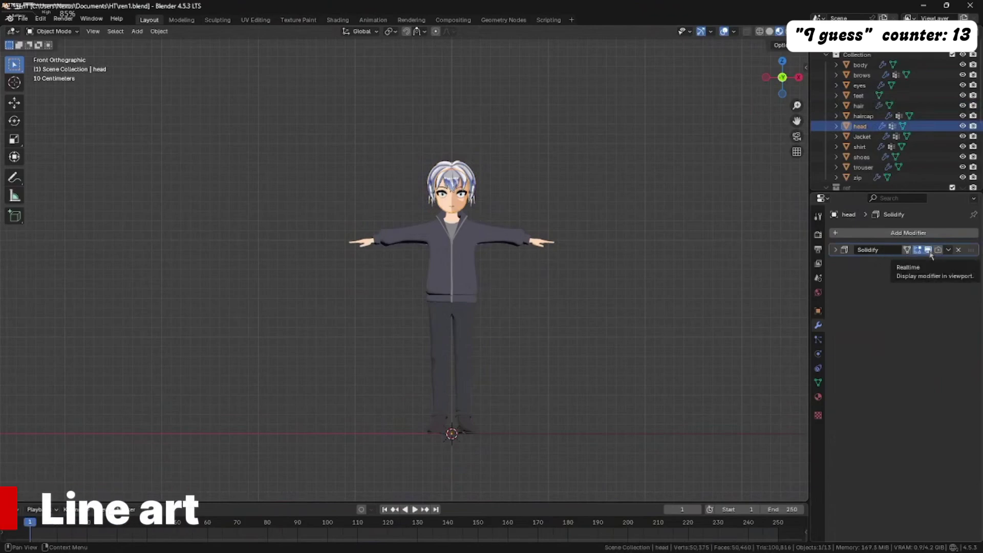
click(454, 218)
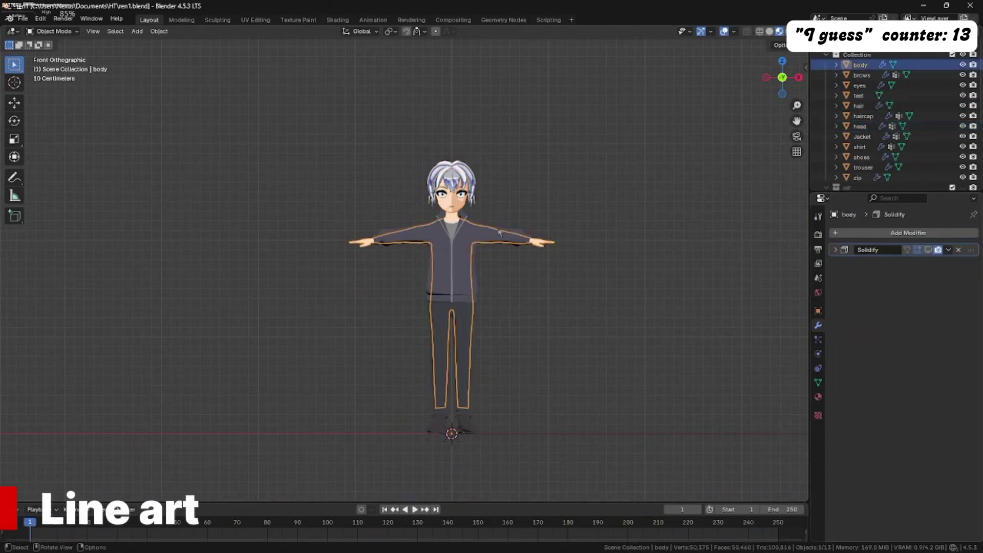
click(928, 250)
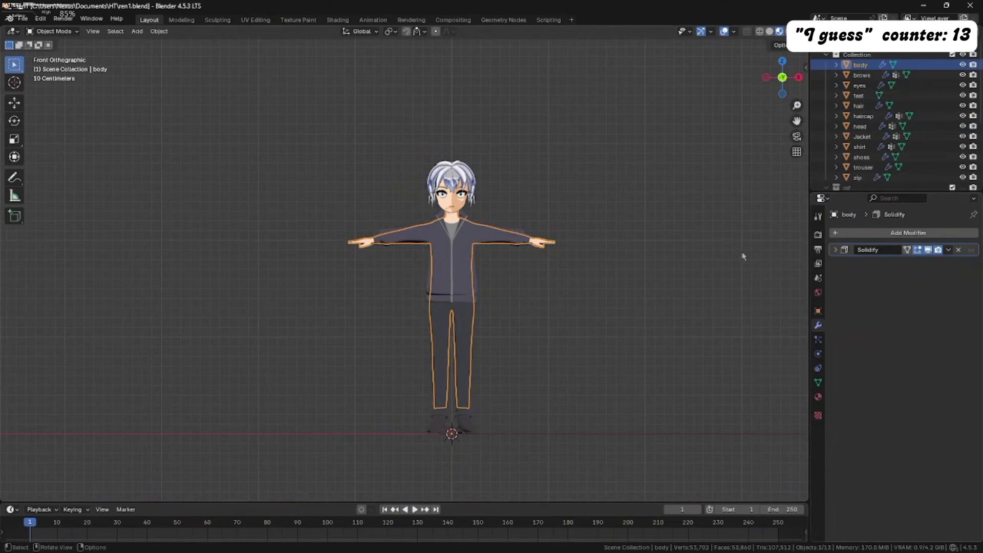
Unhide the jacket LineArt and zip LineArt objects in the studio collection
click(469, 248)
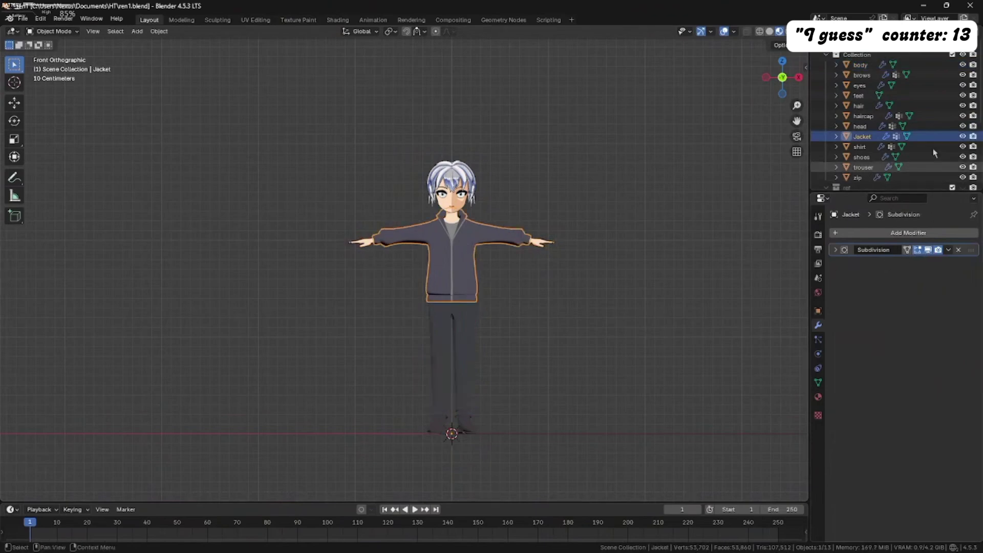
scroll(932, 137, down, 5)
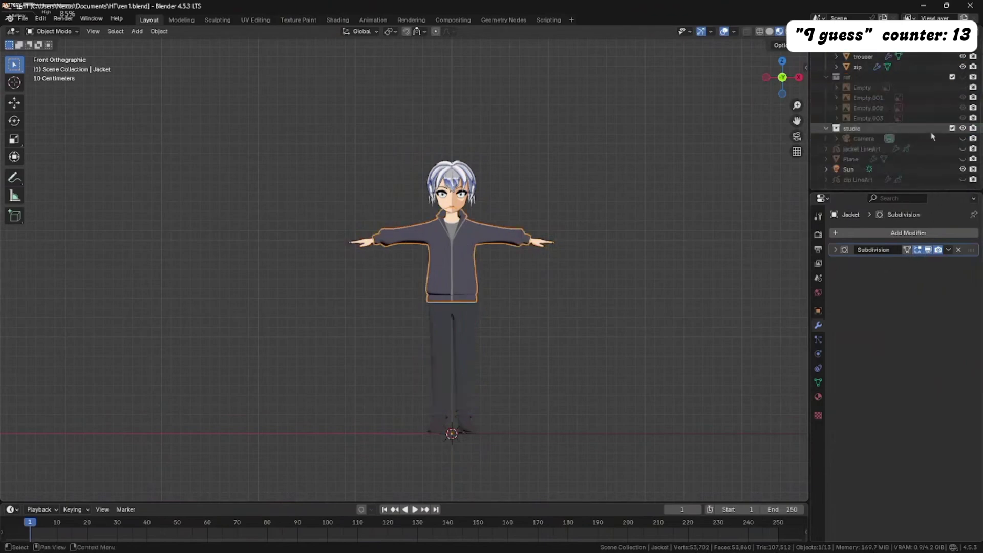
click(963, 149)
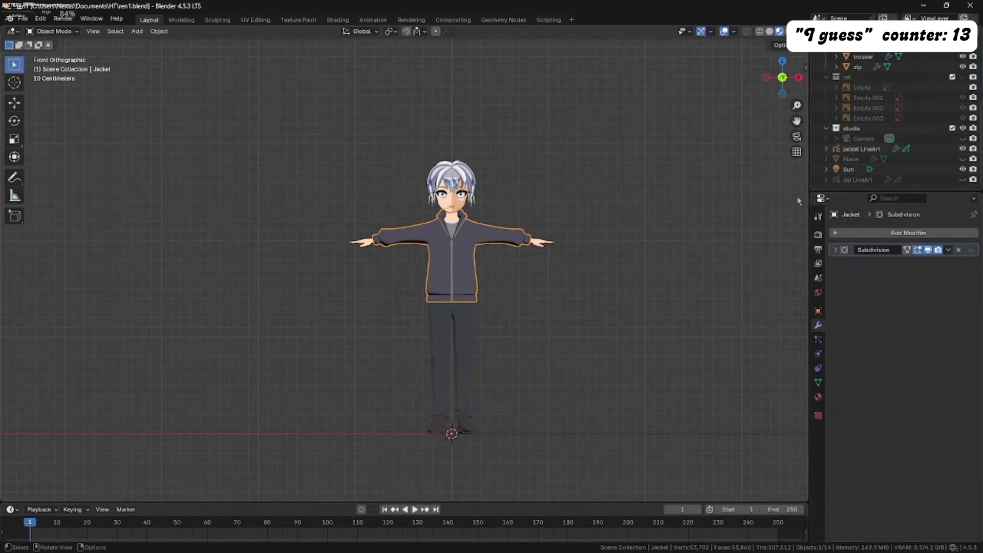
scroll(434, 228, up, 5)
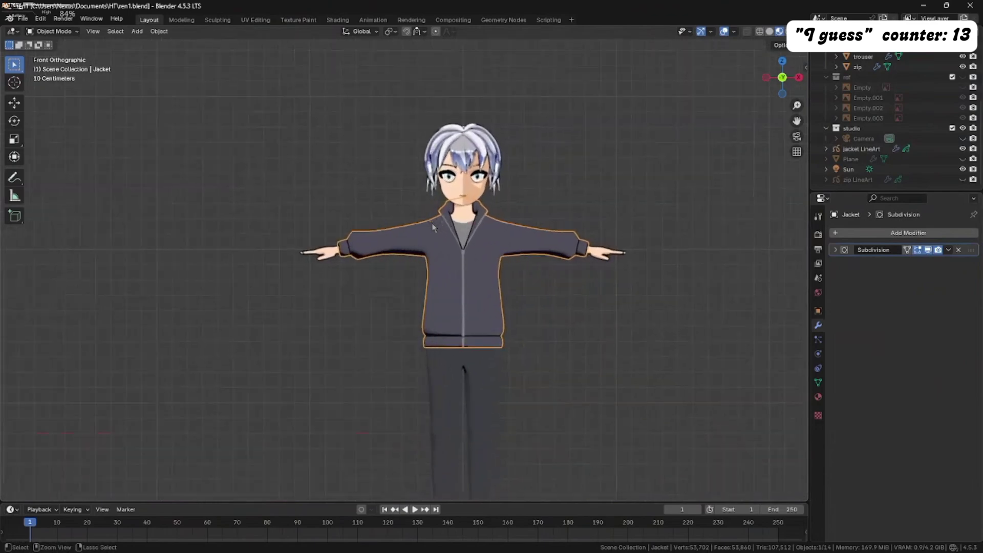
click(963, 179)
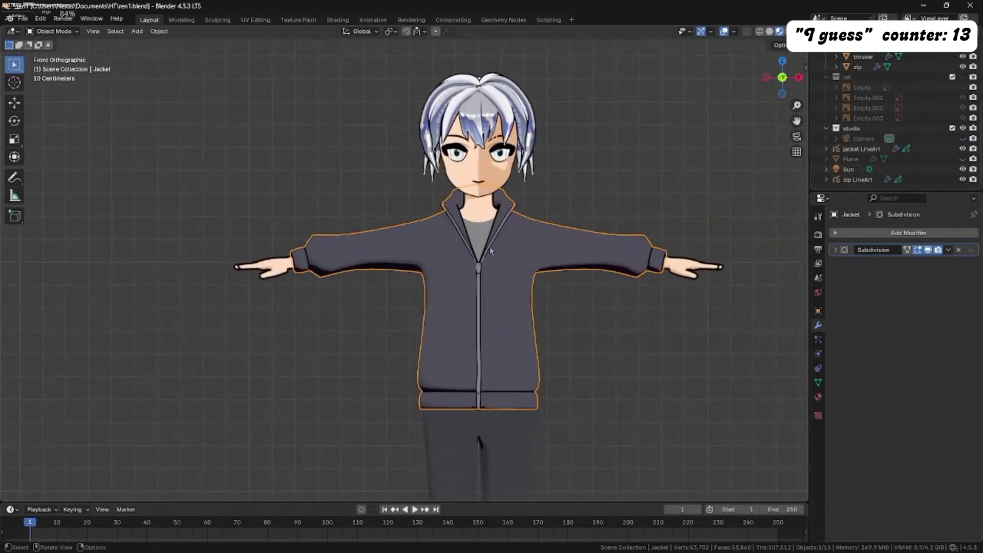
Select the shirt object and check its modifiers, including the Solidify settings
click(476, 237)
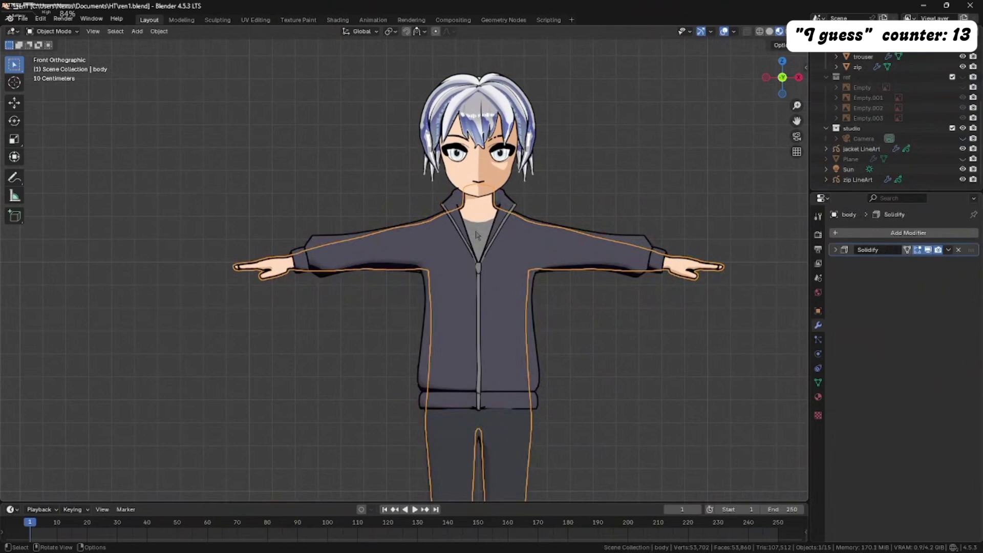
scroll(946, 127, up, 5)
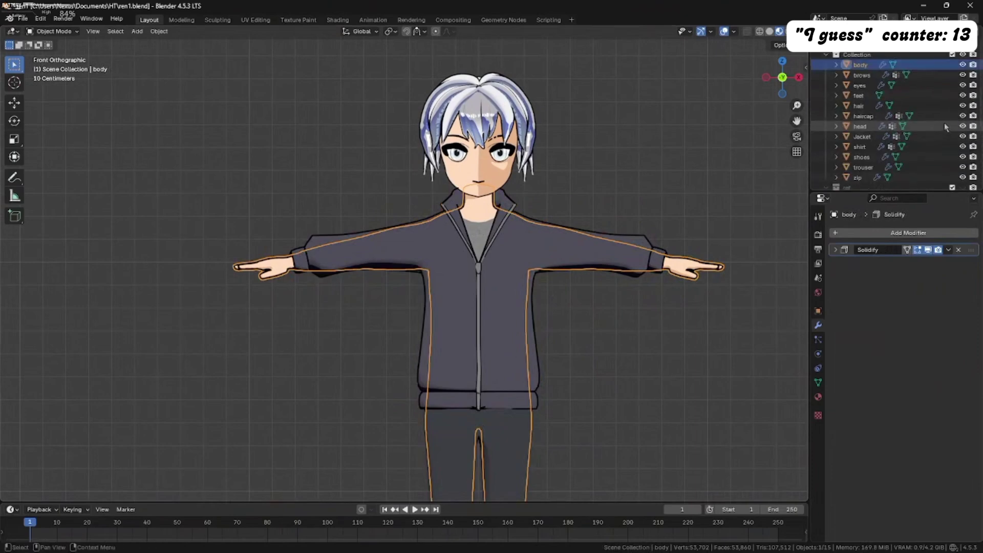
click(897, 148)
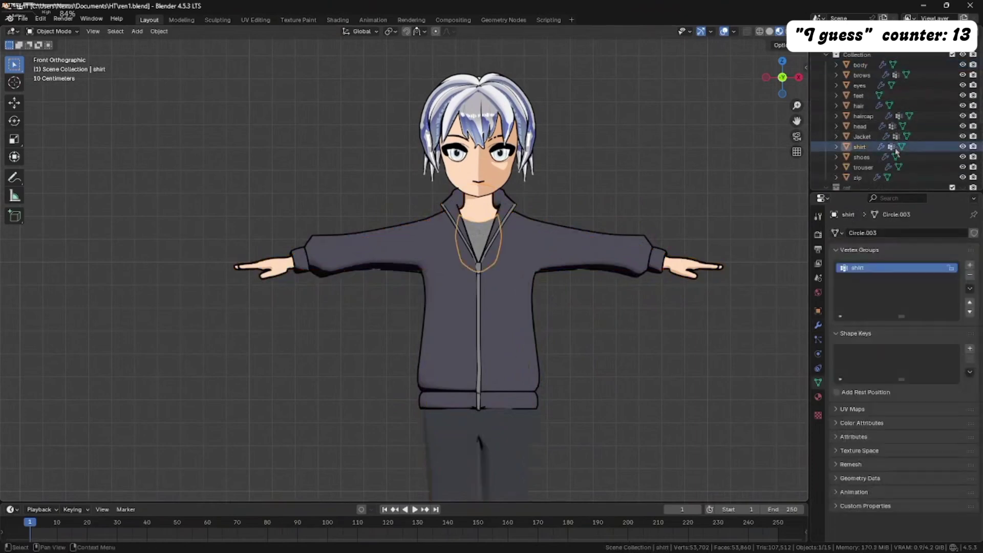
click(819, 325)
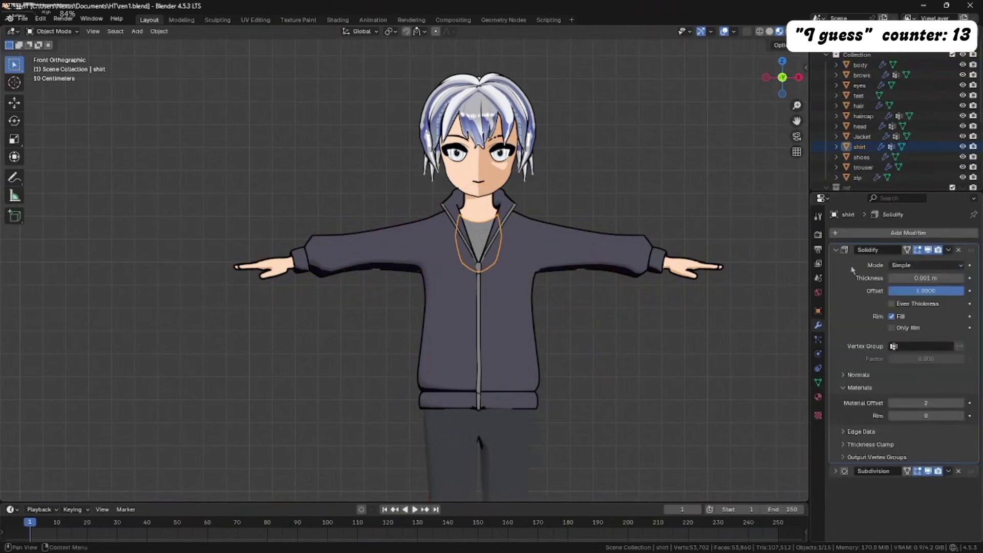
click(835, 250)
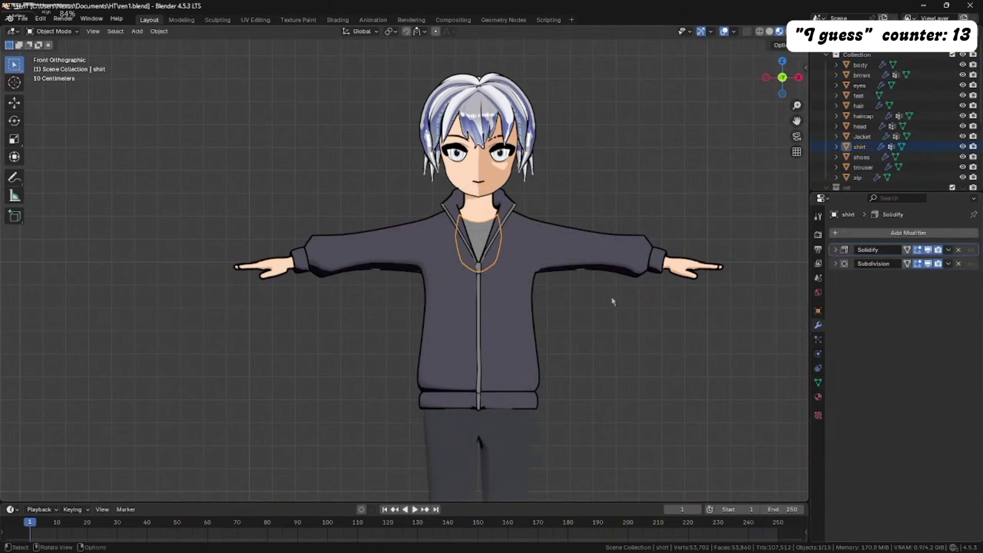
Enable viewport display of the Solidify modifiers on the trouser and shoes objects
shift+middle_drag(613, 302, 555, 60)
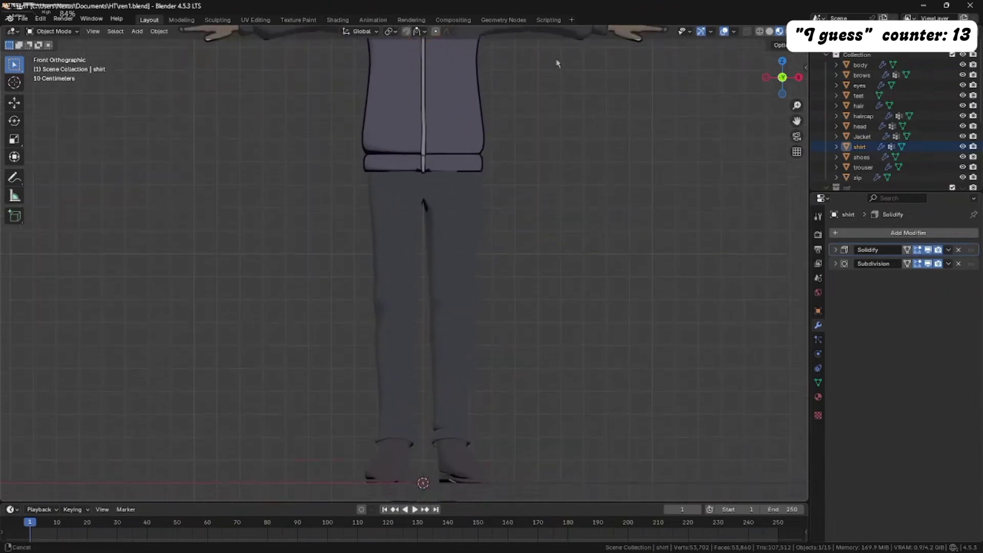
click(450, 204)
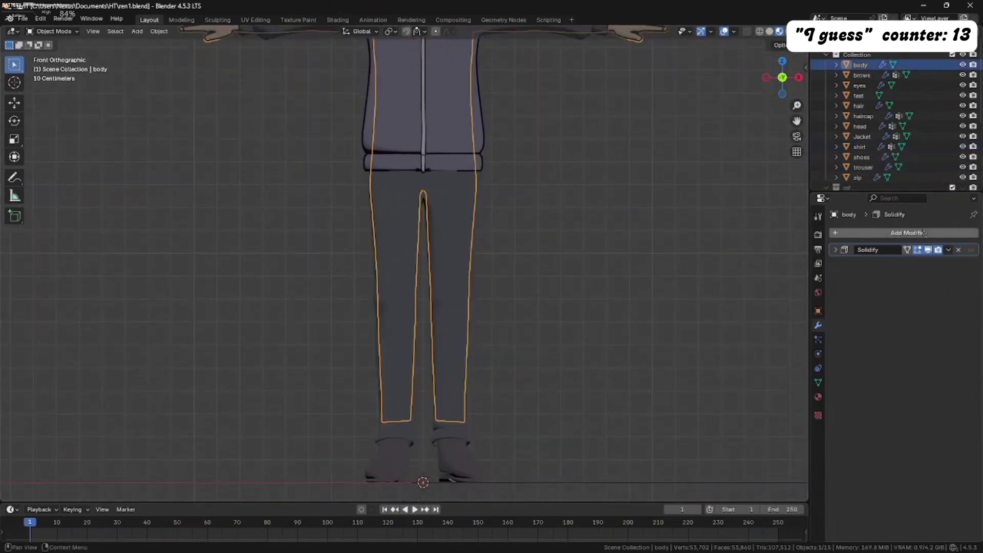
click(861, 168)
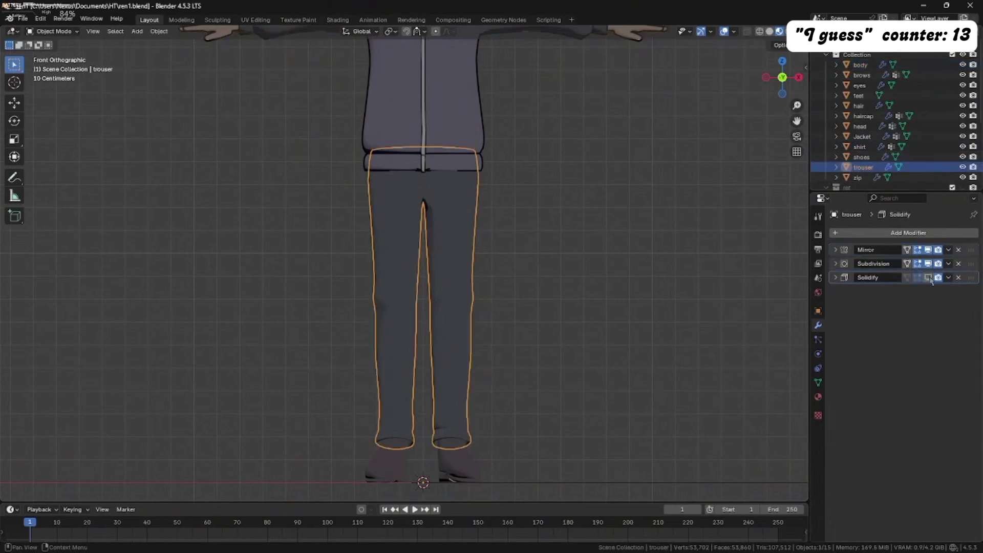
click(928, 277)
click(464, 468)
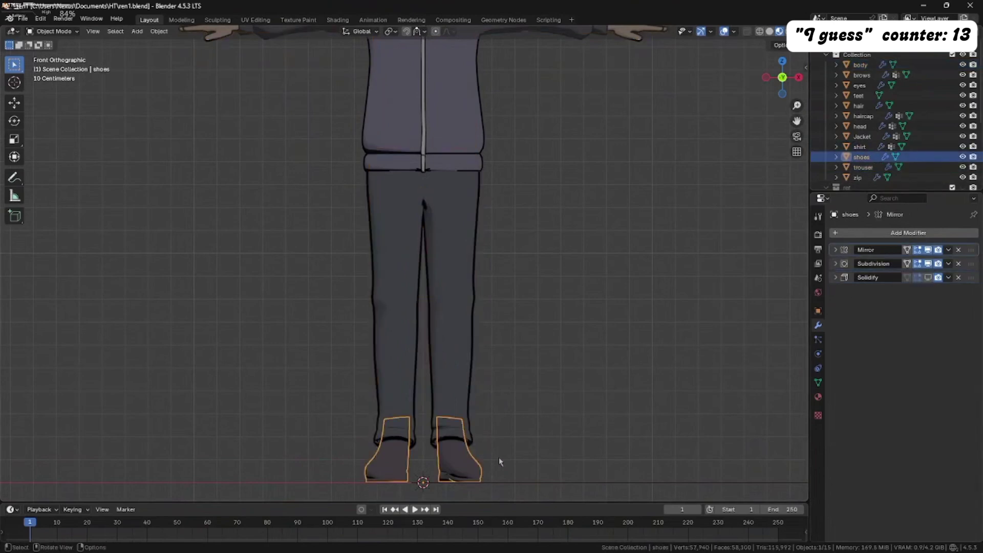
click(928, 278)
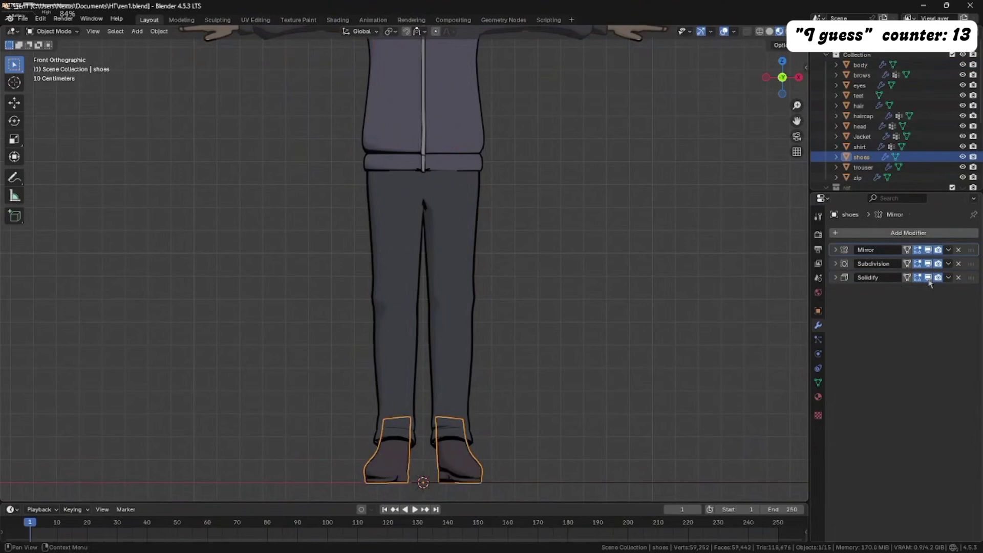
Deselect everything and examine the outlines on the complete figure in a full turn around the character
key(shift+c)
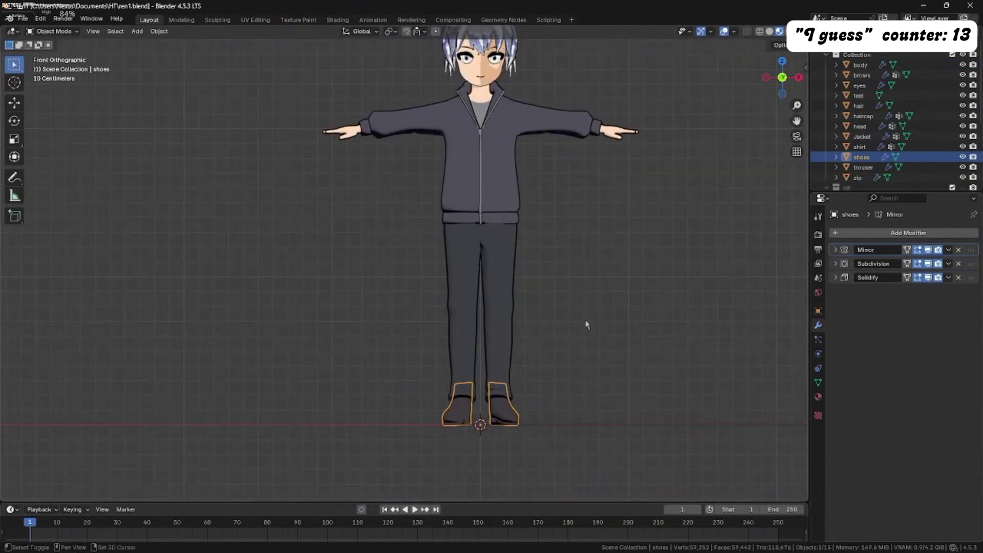
shift+middle_drag(587, 325, 540, 372)
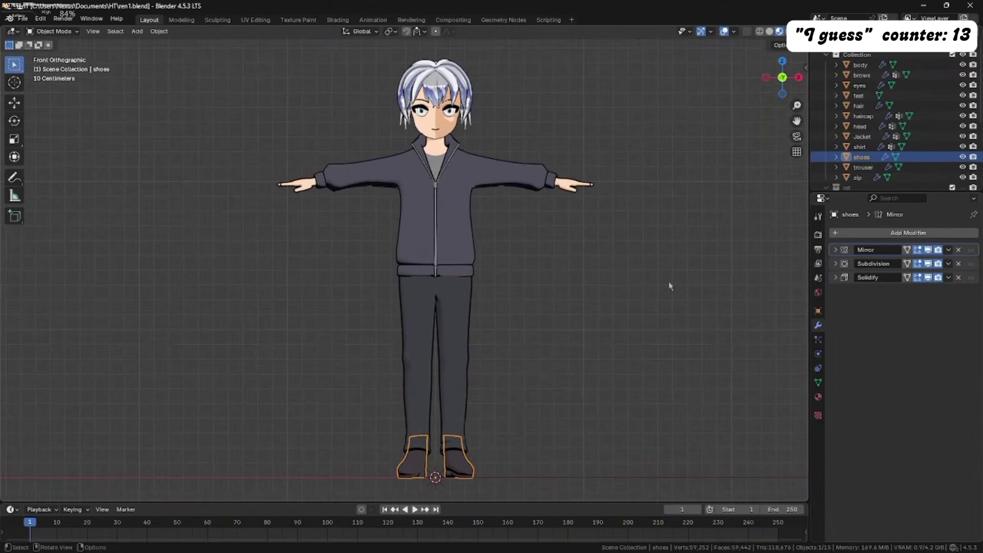
click(699, 266)
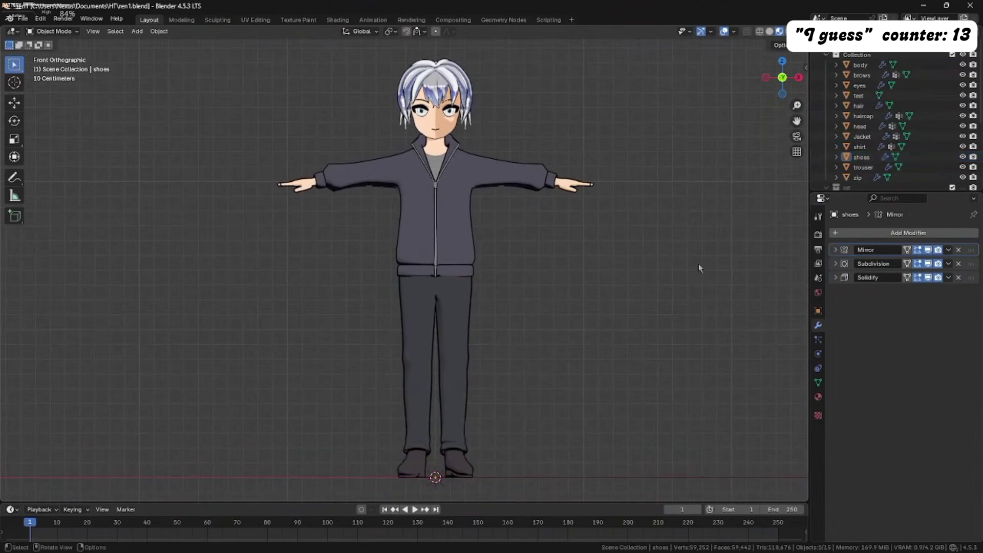
key(KP_4)
key(KP_4)
key(KP_4)
key(KP_4)
key(KP_4)
key(KP_4)
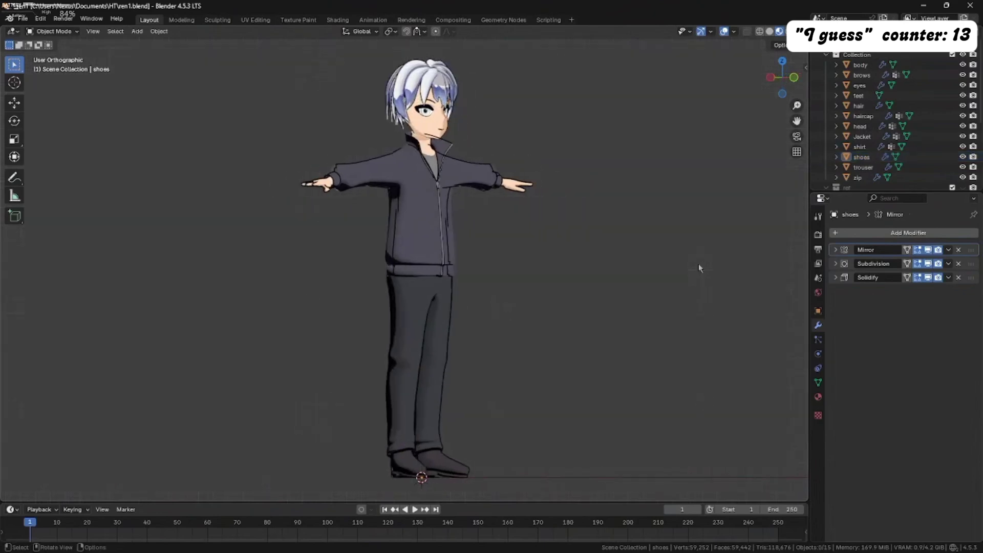
key(KP_4)
key(KP_4)
key(KP_4)
key(KP_4)
key(KP_4)
key(KP_4)
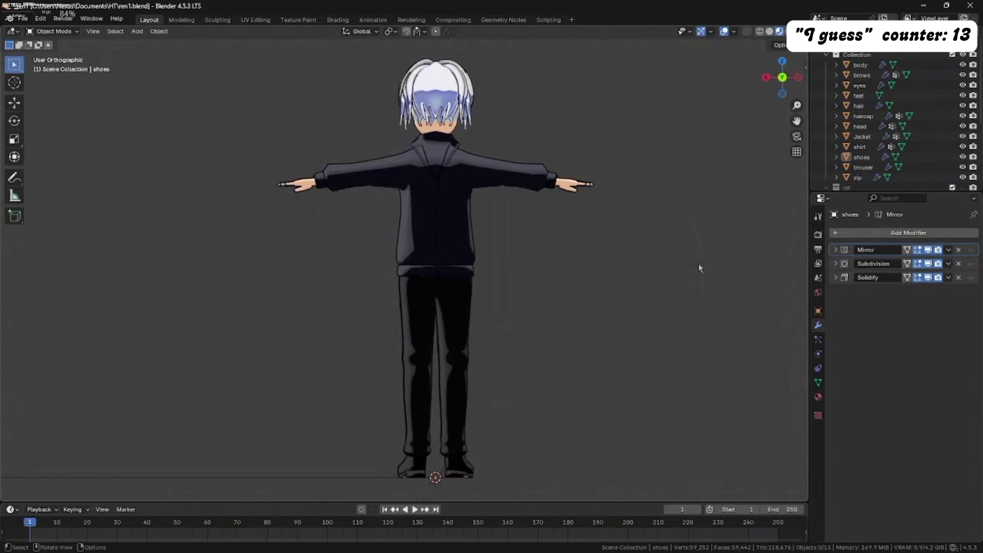
key(KP_4)
key(KP_4)
key(KP_4)
key(KP_4)
key(KP_4)
key(KP_4)
key(KP_4)
key(KP_4)
key(KP_4)
key(KP_4)
key(KP_4)
key(KP_4)
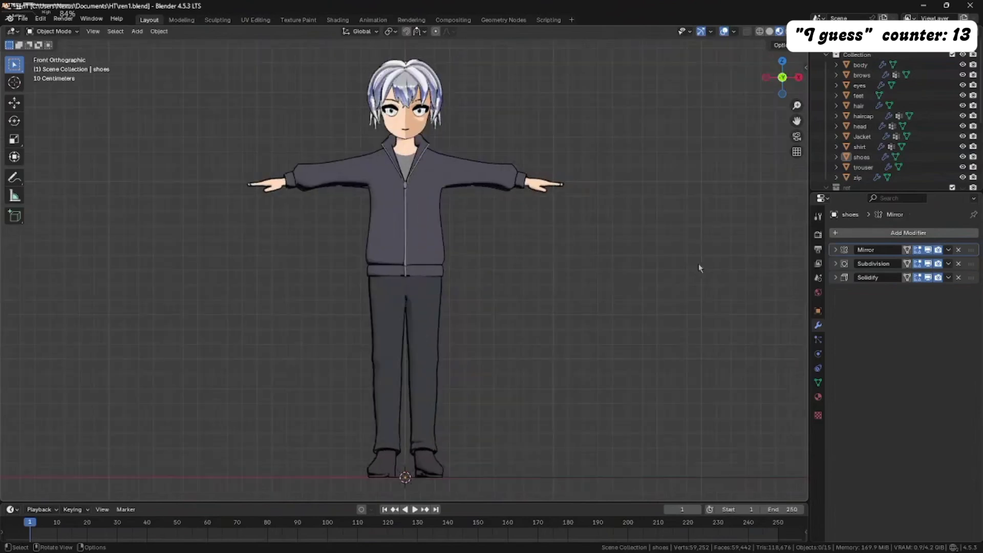
Switch the viewport to Rendered shading and look at the character through the camera
key(z)
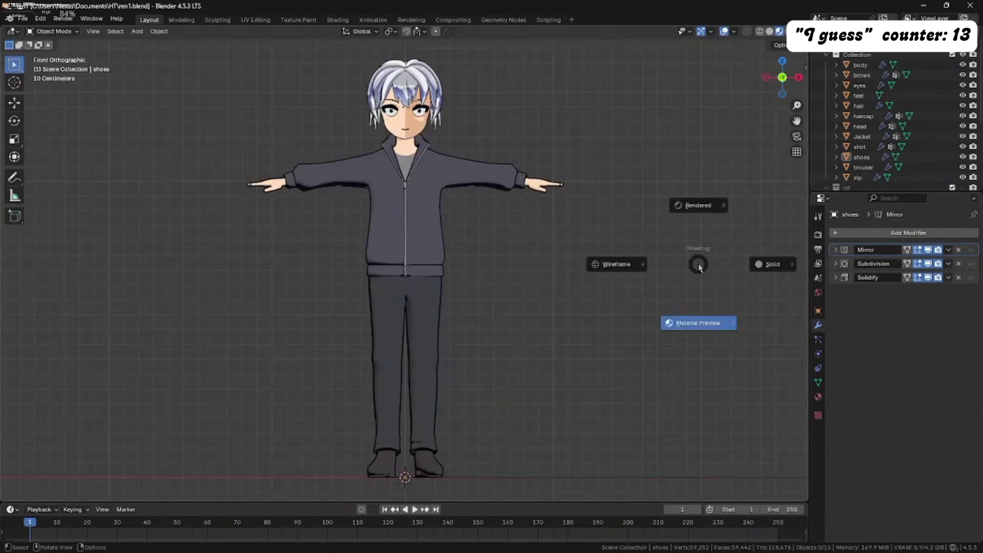
click(698, 205)
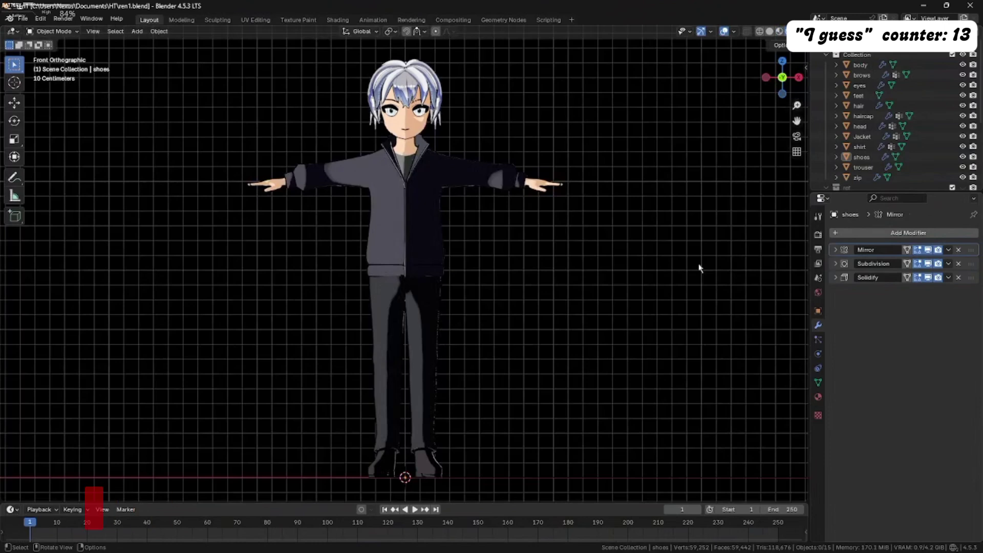
key(KP_0)
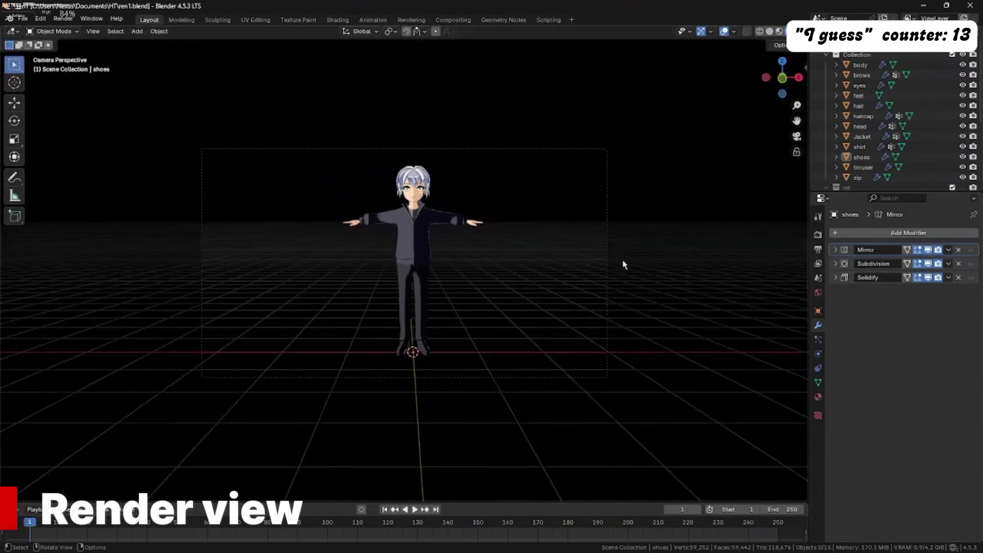
scroll(482, 227, up, 5)
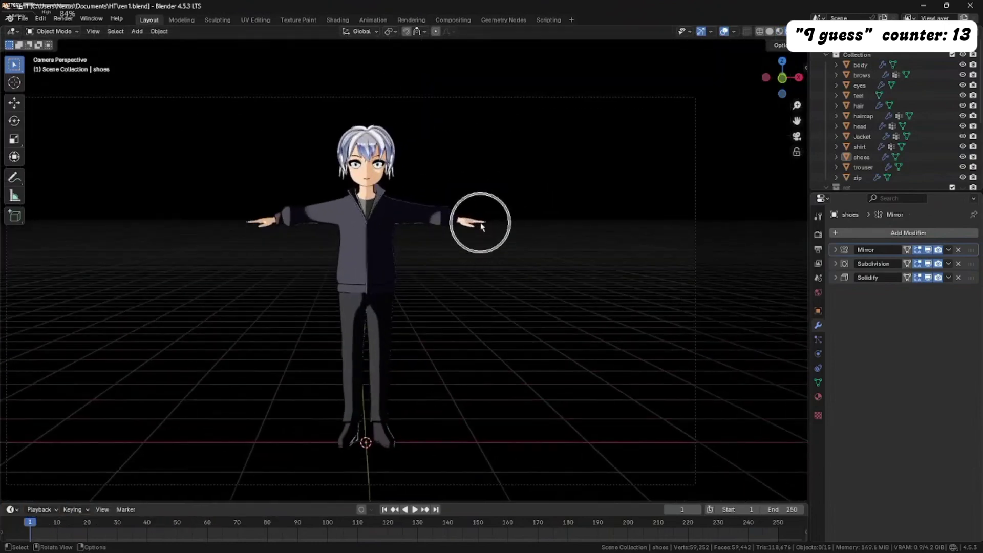
Examine the rendered character's lighting and line art from all sides, starting from the front view
key(KP_1)
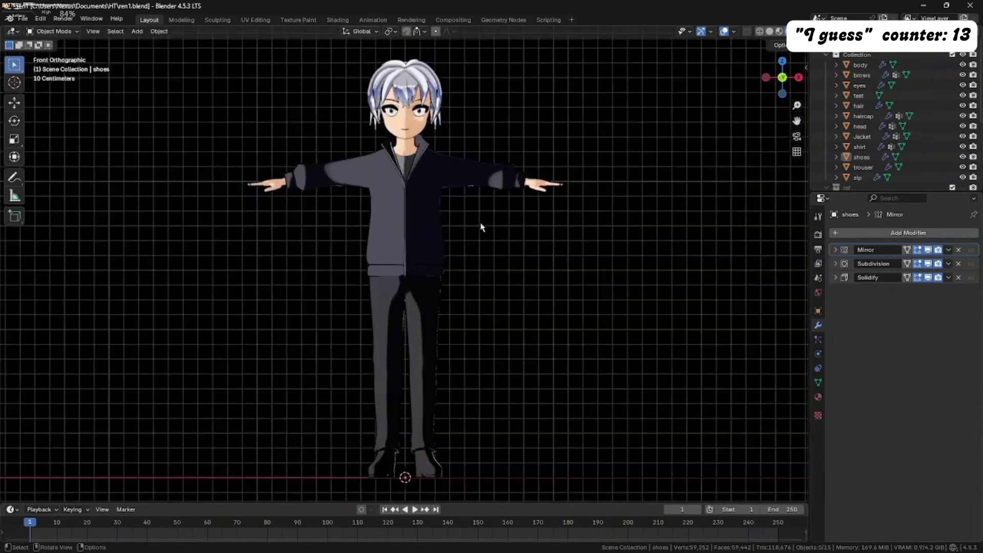
key(KP_4)
key(KP_4)
key(KP_4)
key(KP_4)
key(KP_4)
key(KP_4)
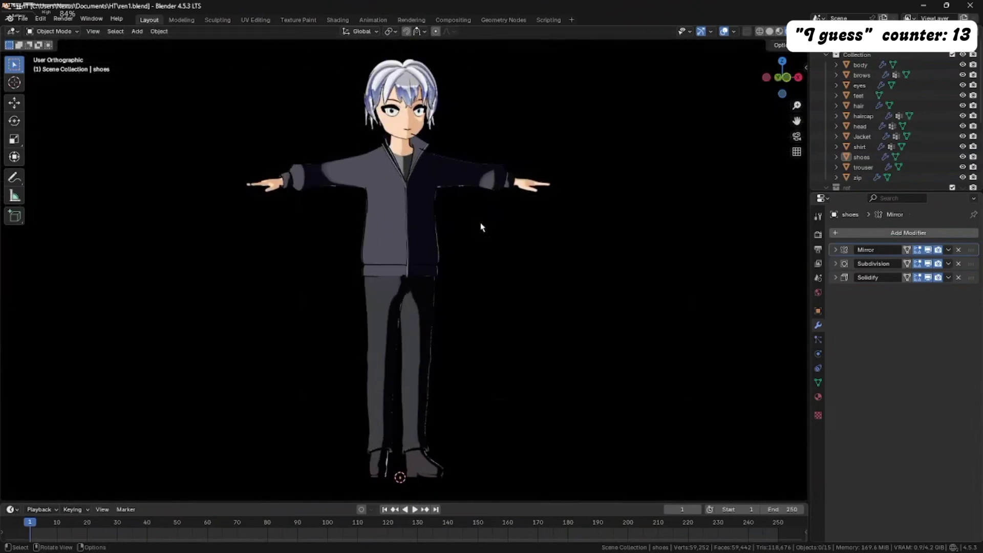
key(KP_4)
key(KP_4)
key(KP_4)
key(KP_4)
key(KP_4)
key(KP_4)
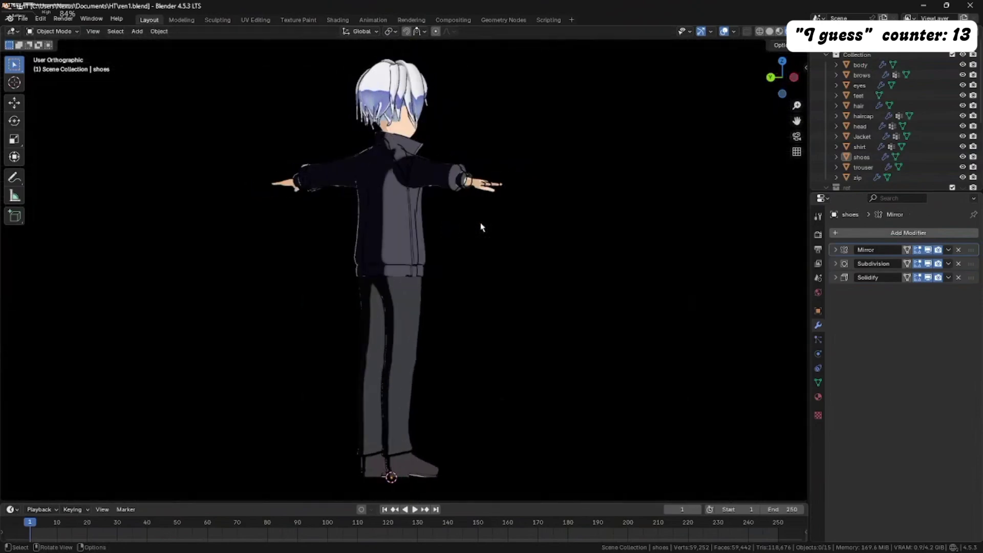
key(KP_4)
key(KP_4)
key(KP_4)
key(KP_4)
key(KP_4)
key(KP_4)
key(KP_4)
key(KP_4)
key(KP_4)
key(KP_4)
key(KP_4)
key(KP_4)
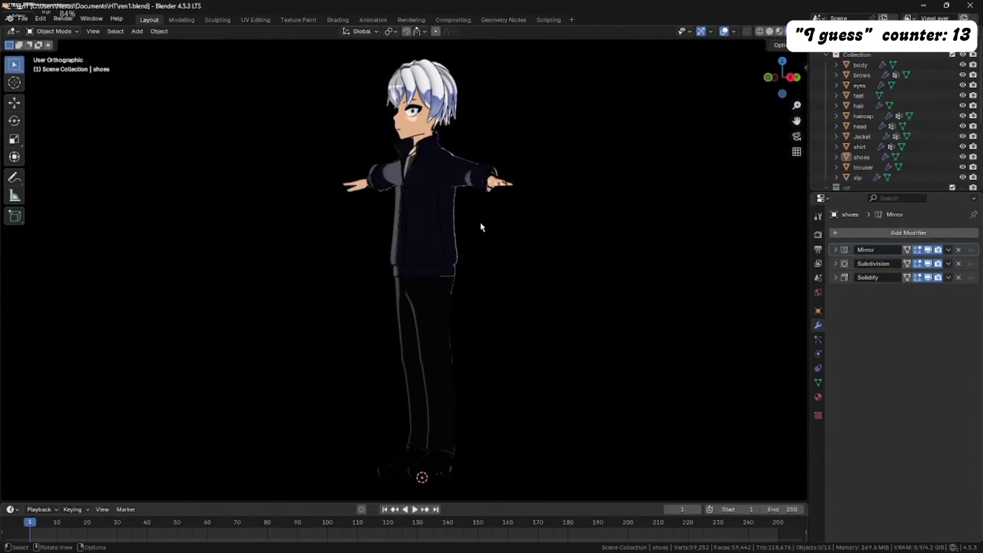
key(KP_4)
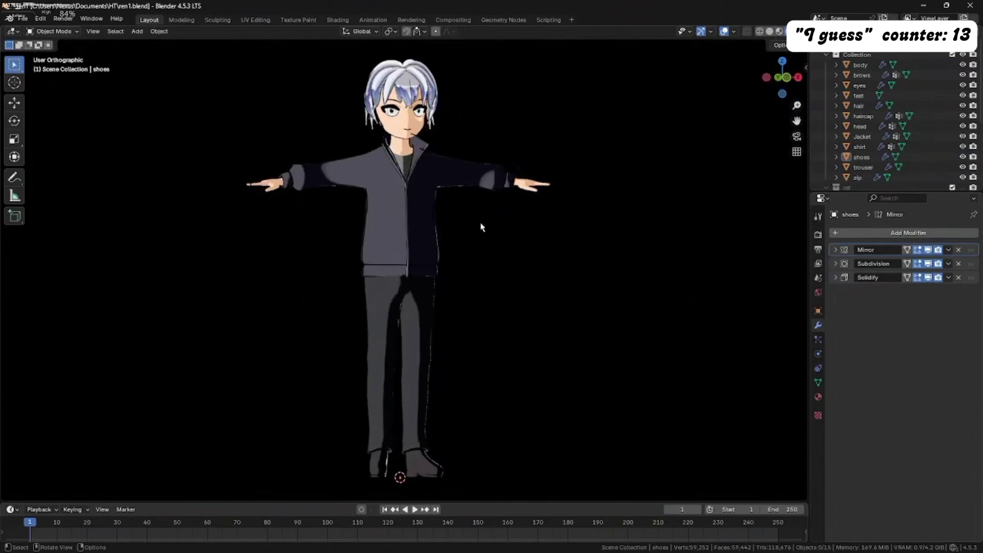
Select the head in front view and look at its Face.png texture with the UV layout in the Texture Paint workspace
key(KP_4)
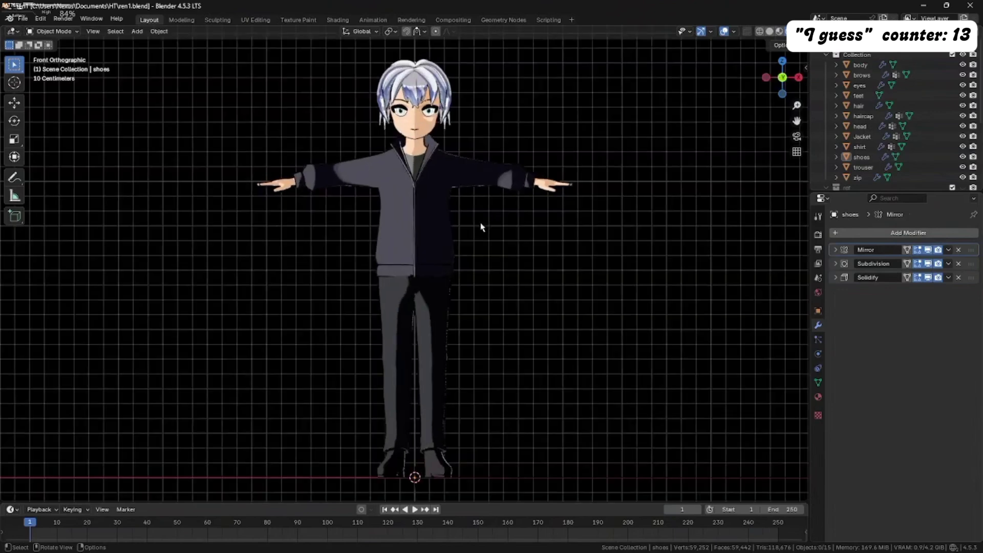
click(419, 125)
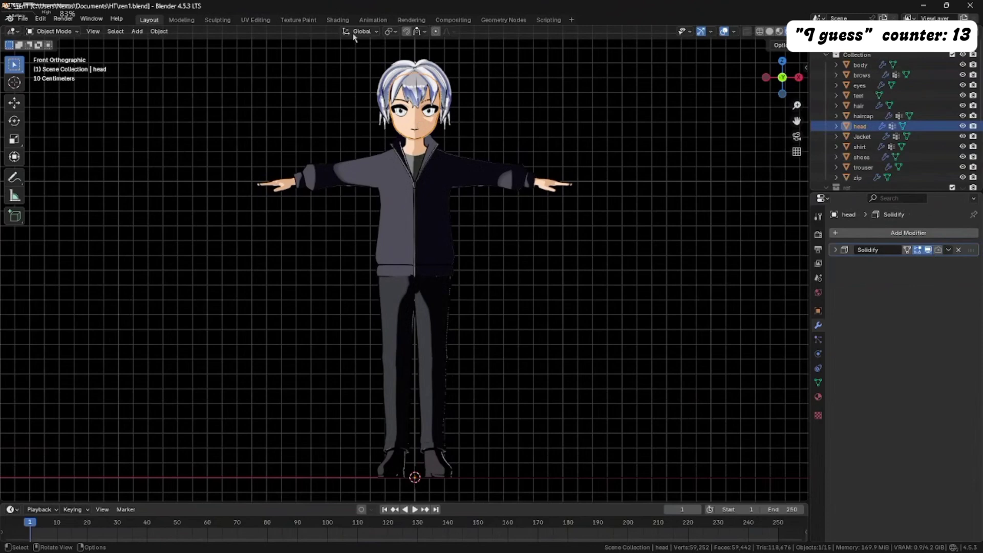
click(269, 24)
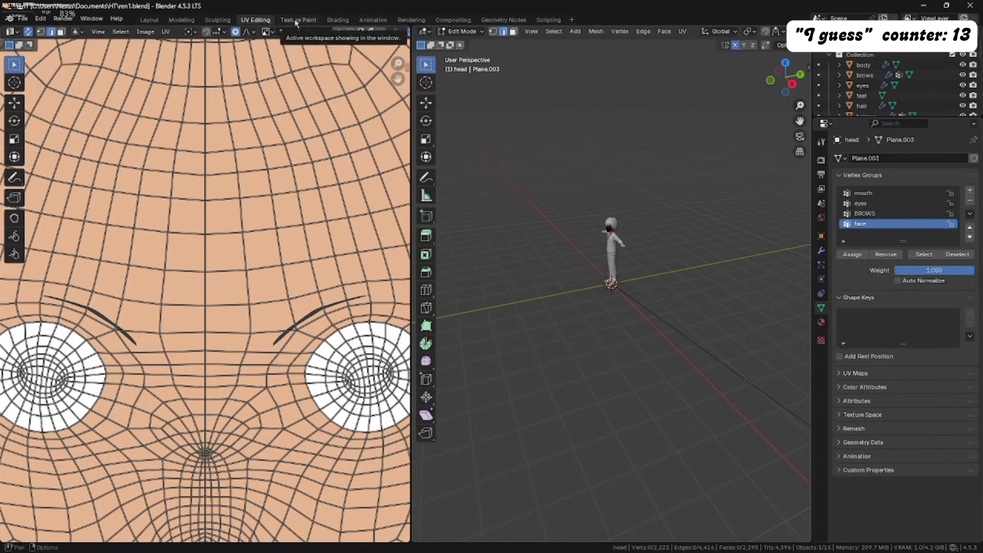
click(296, 21)
scroll(239, 268, down, 5)
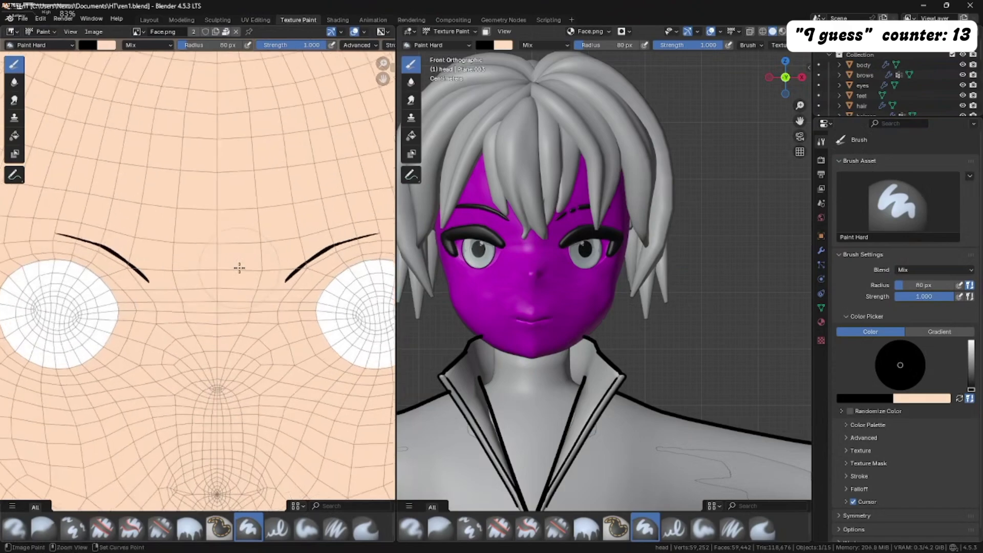
scroll(239, 268, up, 1)
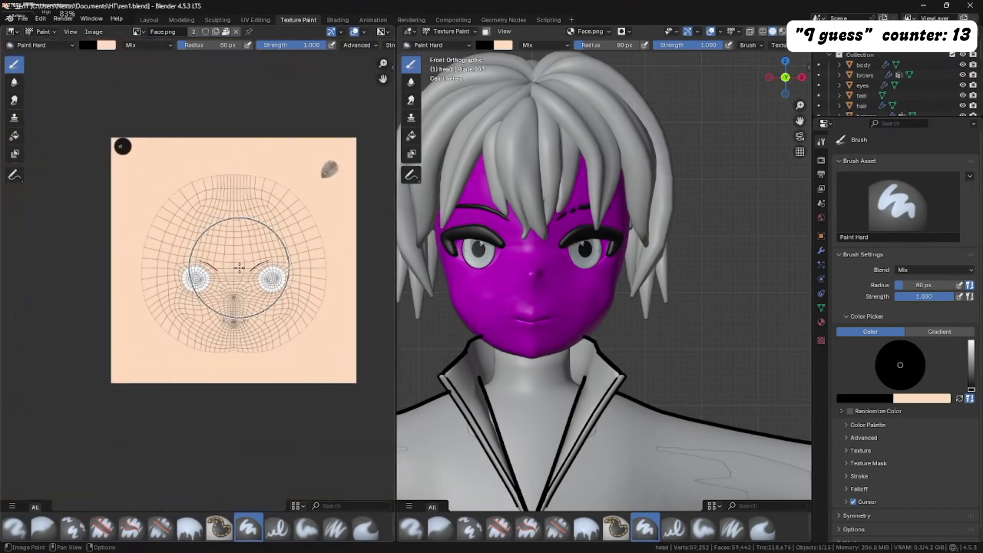
Display the sdf.png shadow map behind the head's UV layout in the UV Editing workspace and view the figure from the front
click(256, 20)
click(268, 31)
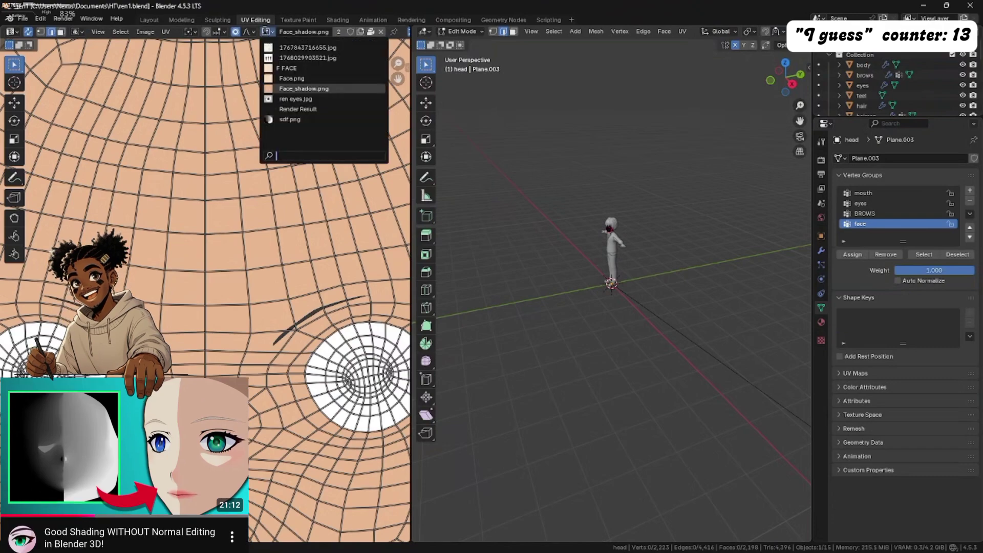
click(293, 120)
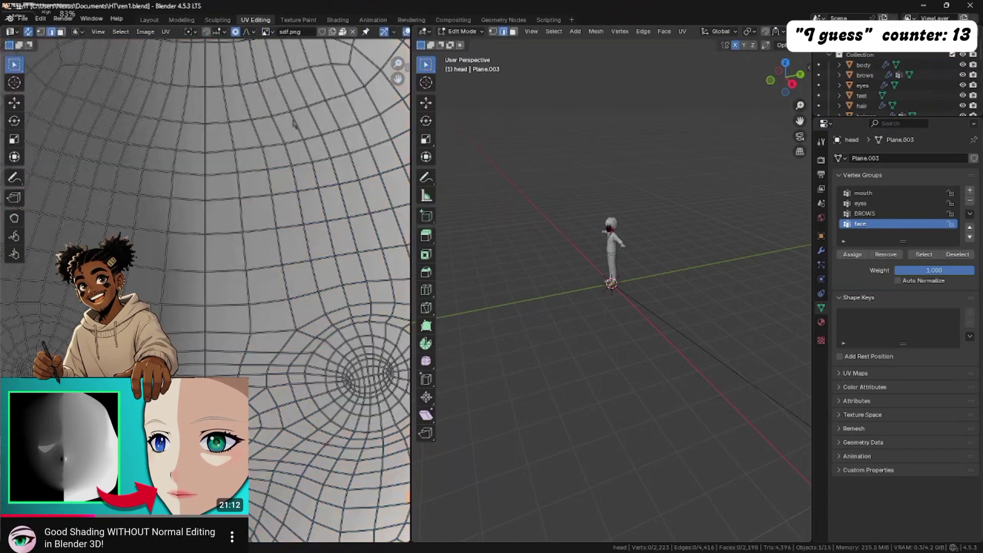
scroll(258, 220, down, 6)
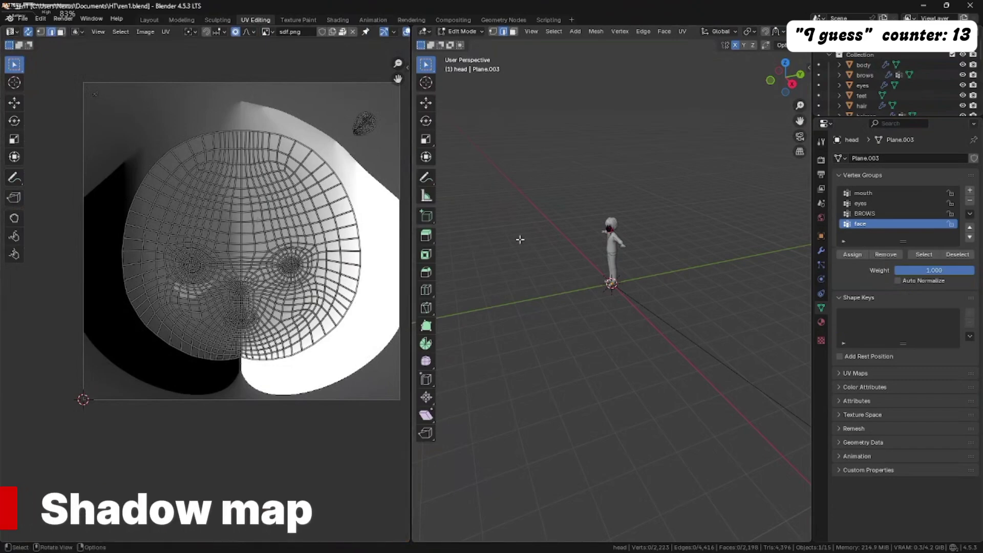
key(KP_1)
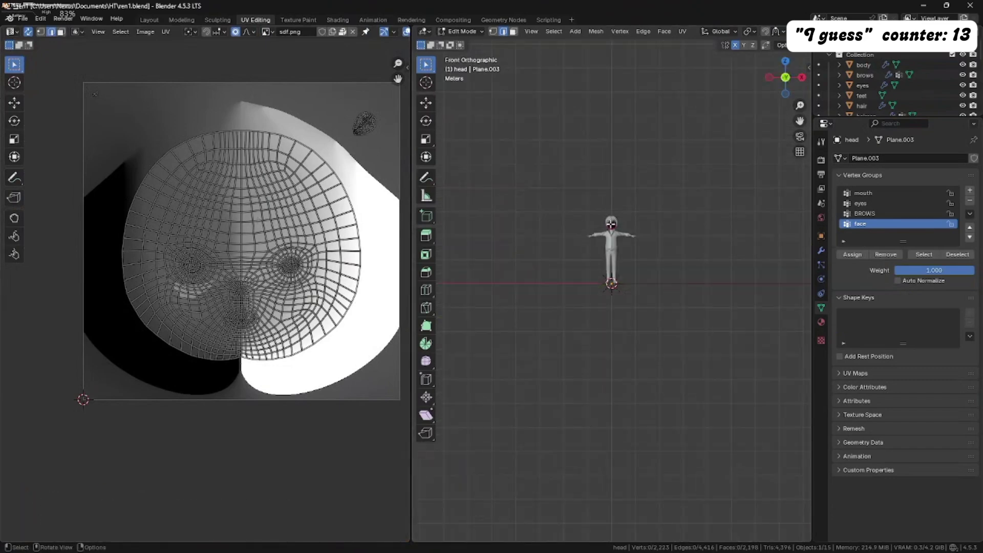
ctrl+middle_drag(611, 223, 612, 223)
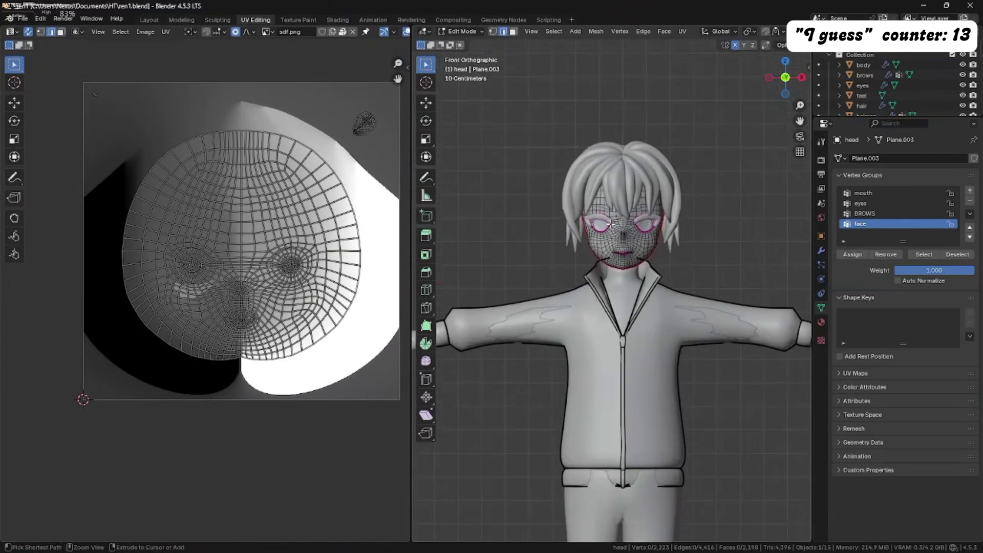
scroll(612, 224, down, 7)
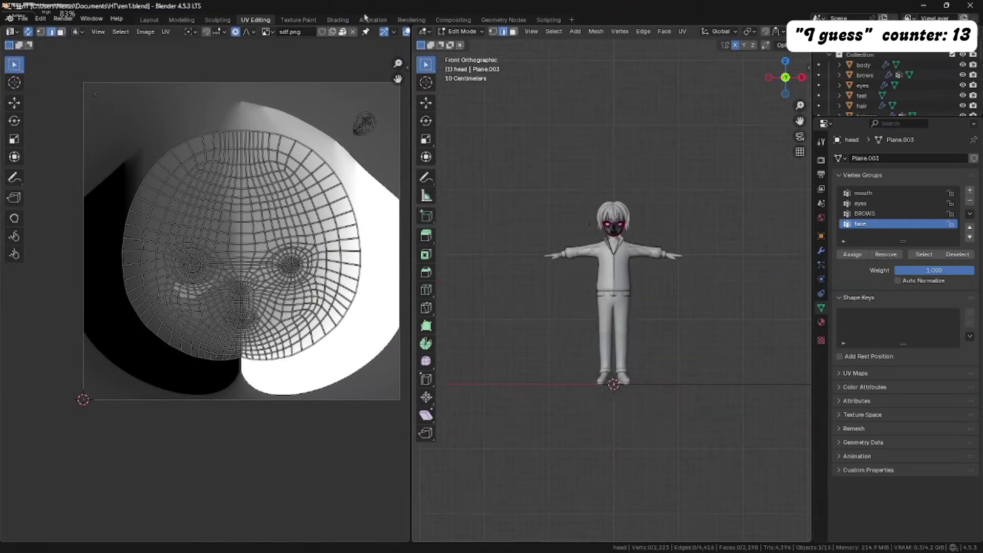
Return to the Layout workspace, select the Sun light in the studio collection and show its transform values in the viewport
click(150, 21)
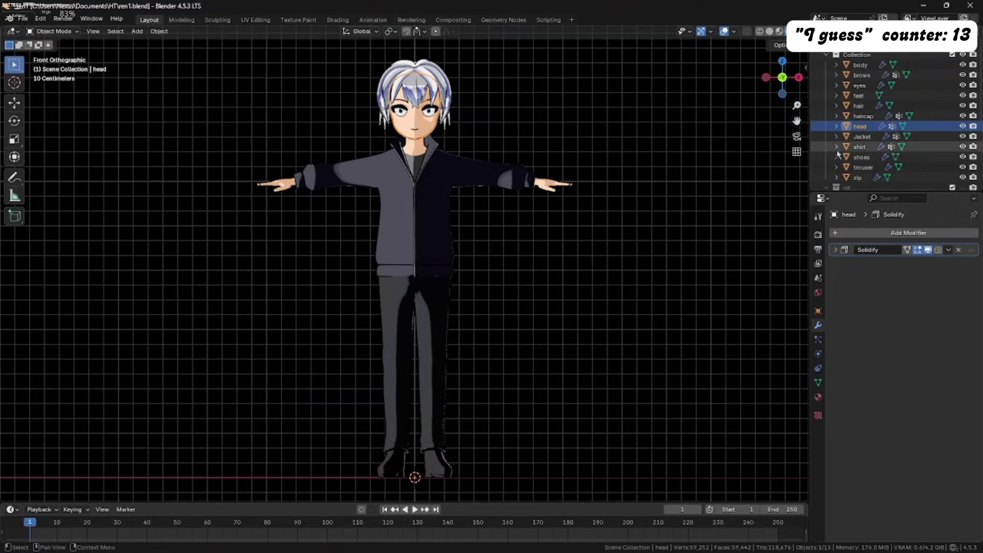
scroll(837, 150, down, 5)
scroll(882, 132, down, 1)
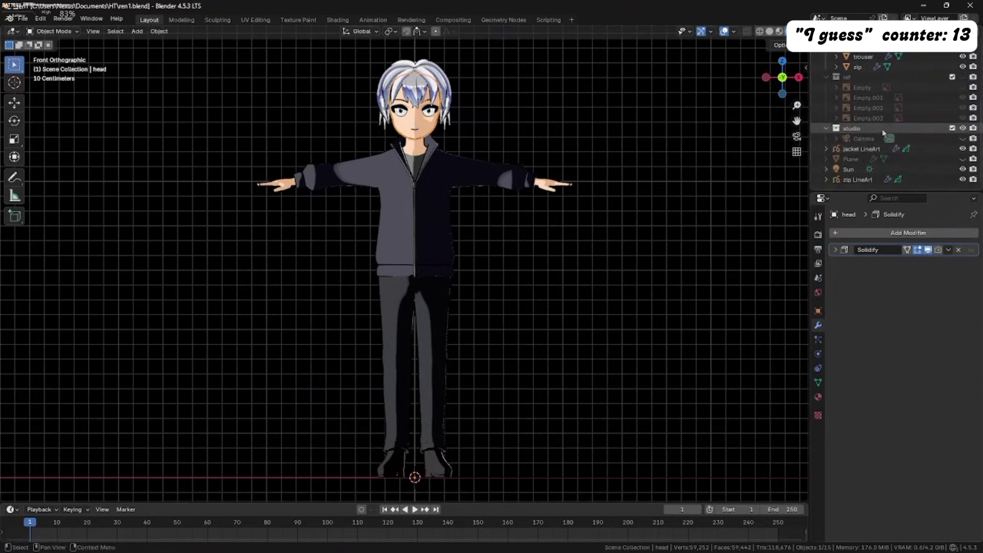
click(885, 170)
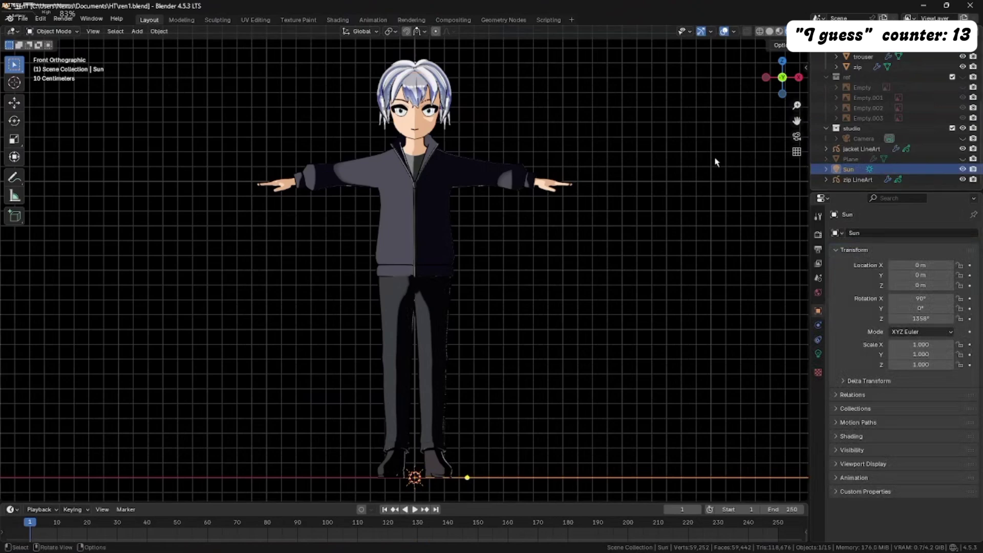
key(n)
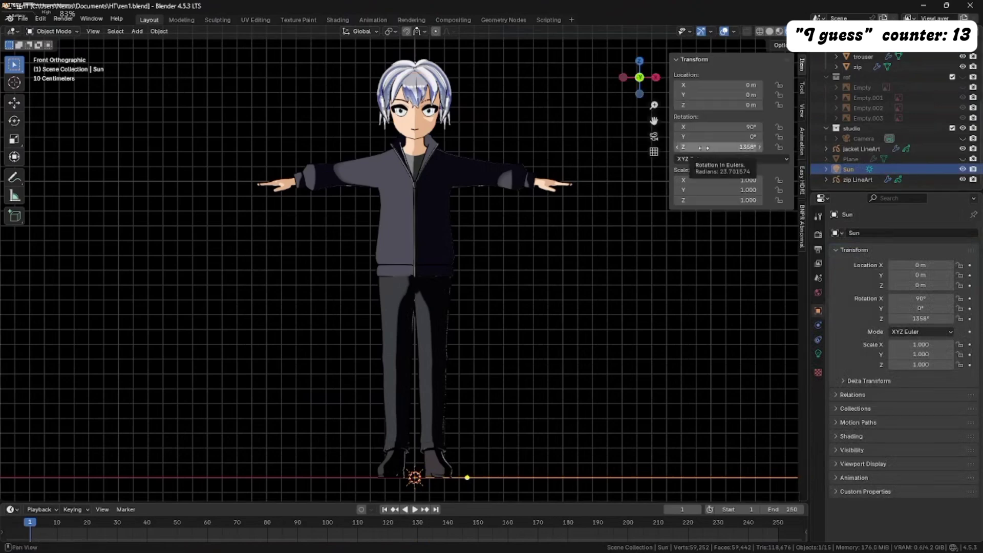
Sweep the Sun's Z rotation to test the shadow movement on the face, ending with a value of 90°
mouse_move(722, 147)
mouse_down()
mouse_move(763, 147)
mouse_move(682, 147)
mouse_move(729, 147)
mouse_move(704, 148)
mouse_up()
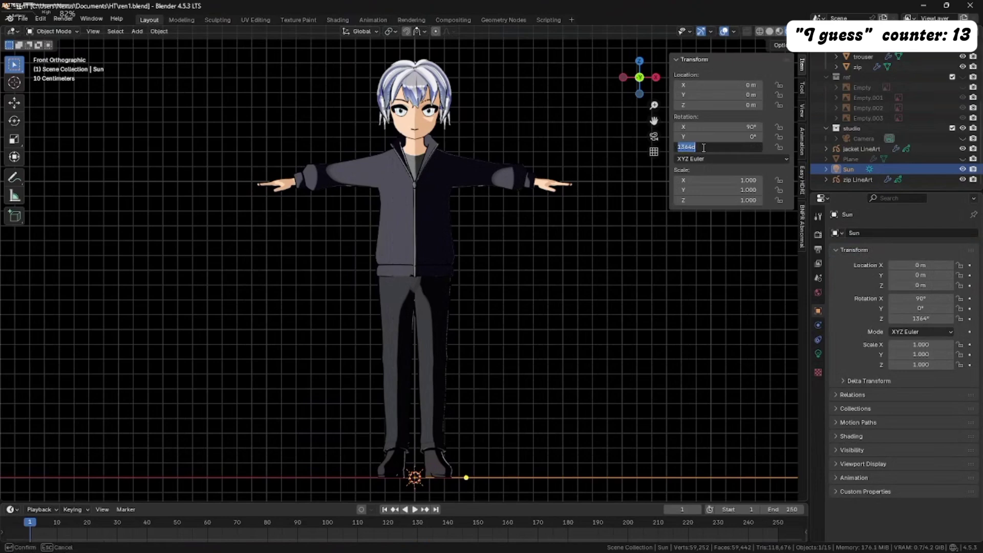
text(90)
key(Return)
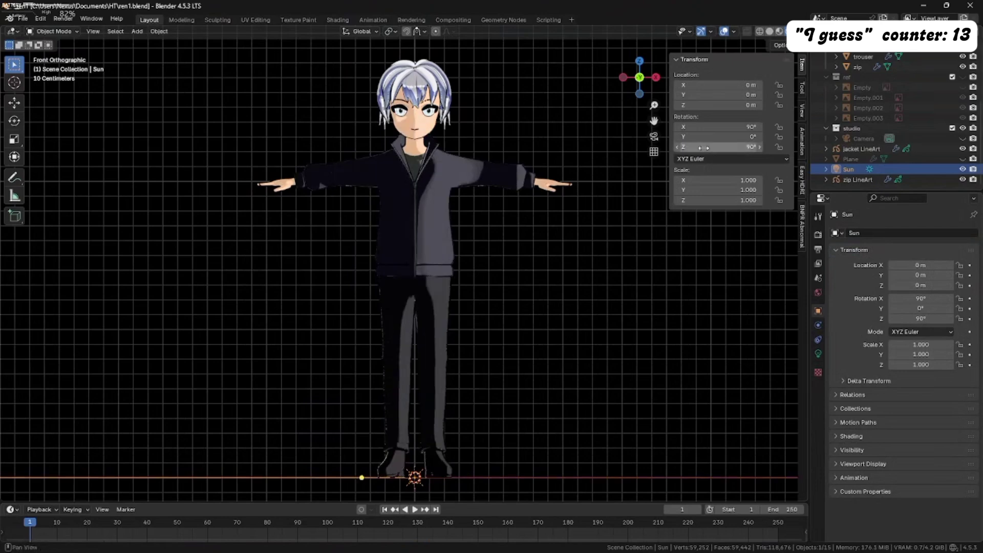
Set the Sun's Z rotation to -90° and deselect the light
click(699, 148)
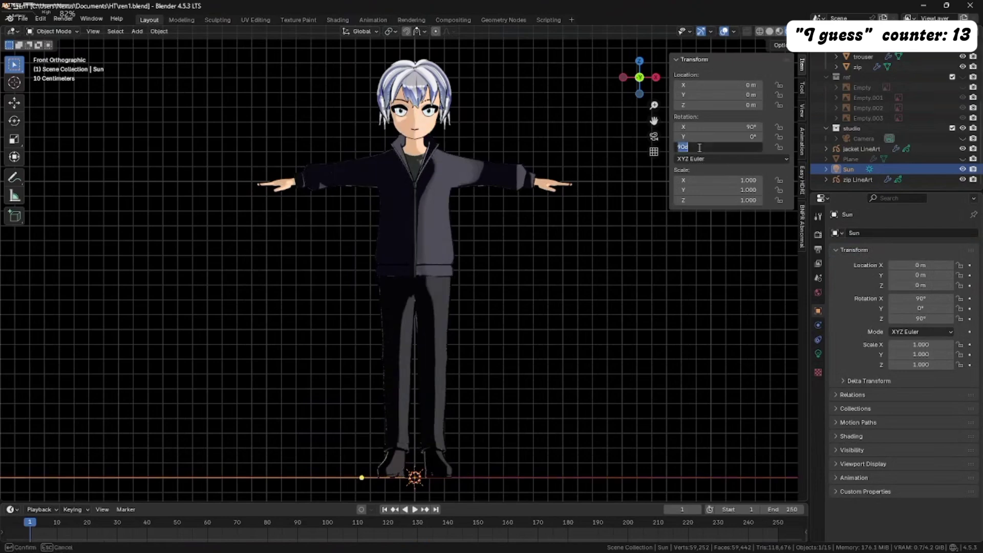
key(BackSpace)
key(Return)
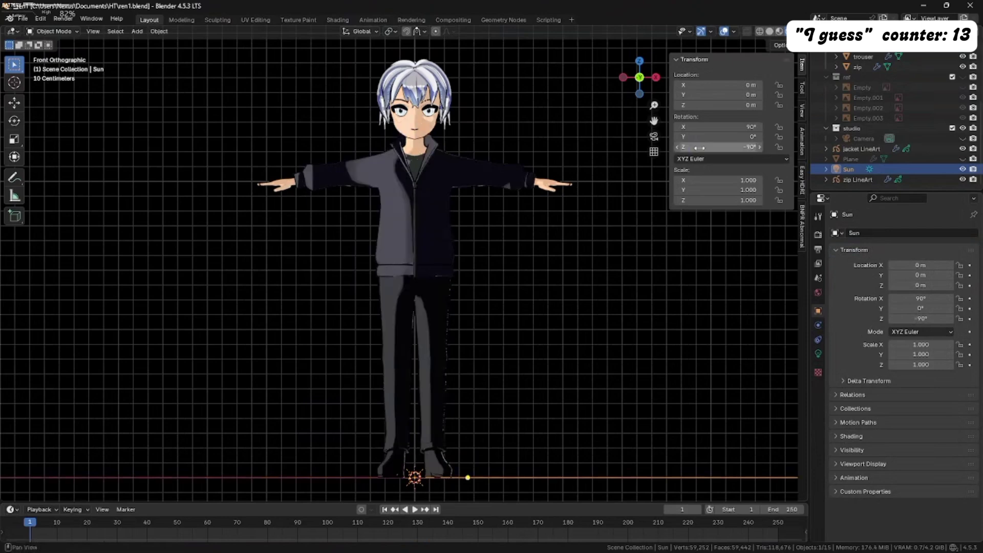
click(582, 244)
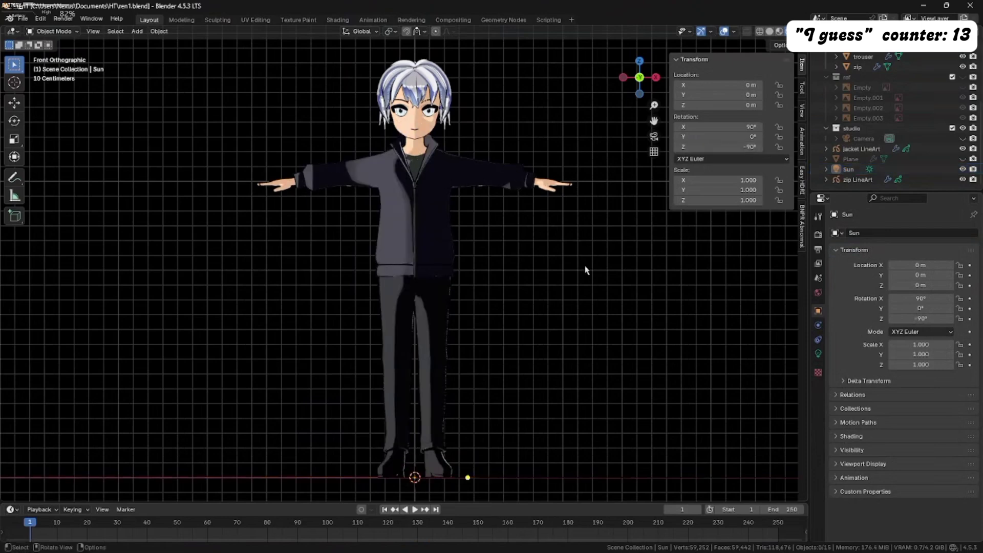
Switch the viewport to Material Preview shading, hide the transform values and look at the character, returning to the front view
key(z)
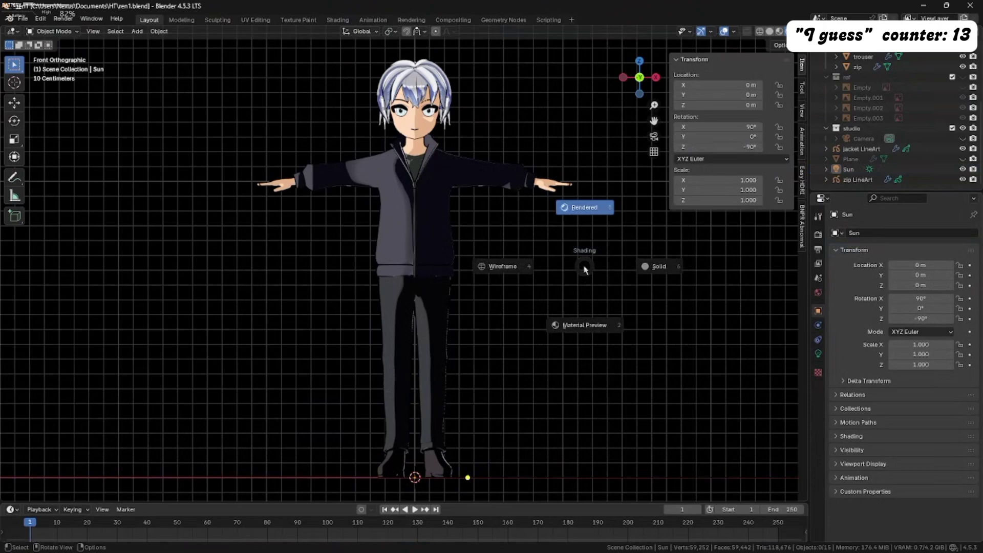
click(585, 270)
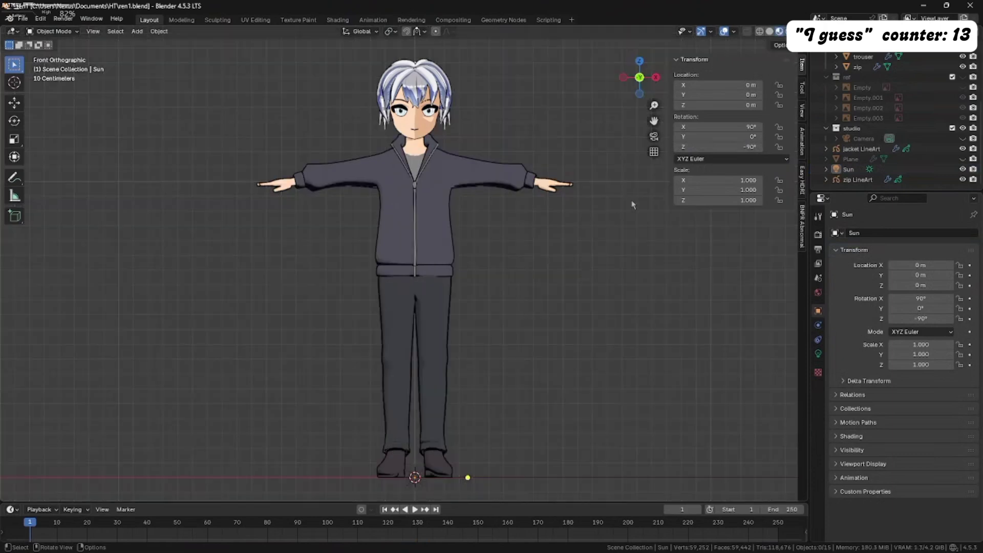
key(n)
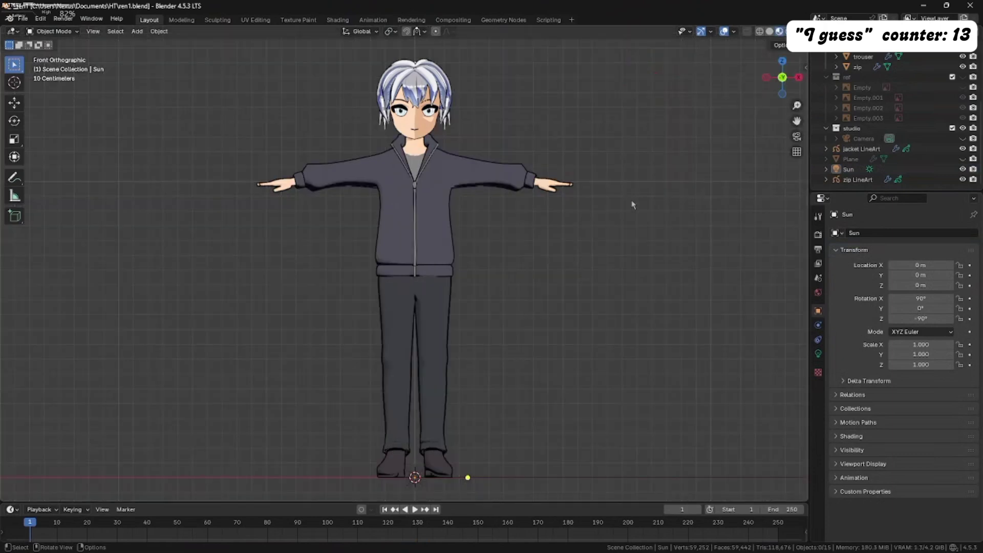
middle_drag(633, 205, 633, 205)
key(KP_1)
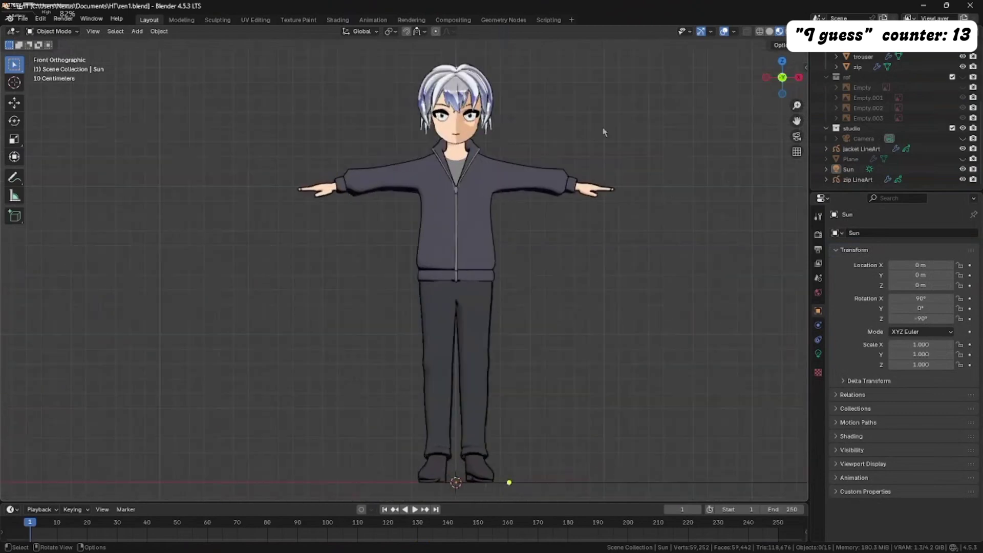
Select the jacket and replace the timeline with an enlarged Shader Editor showing its material nodes
click(480, 189)
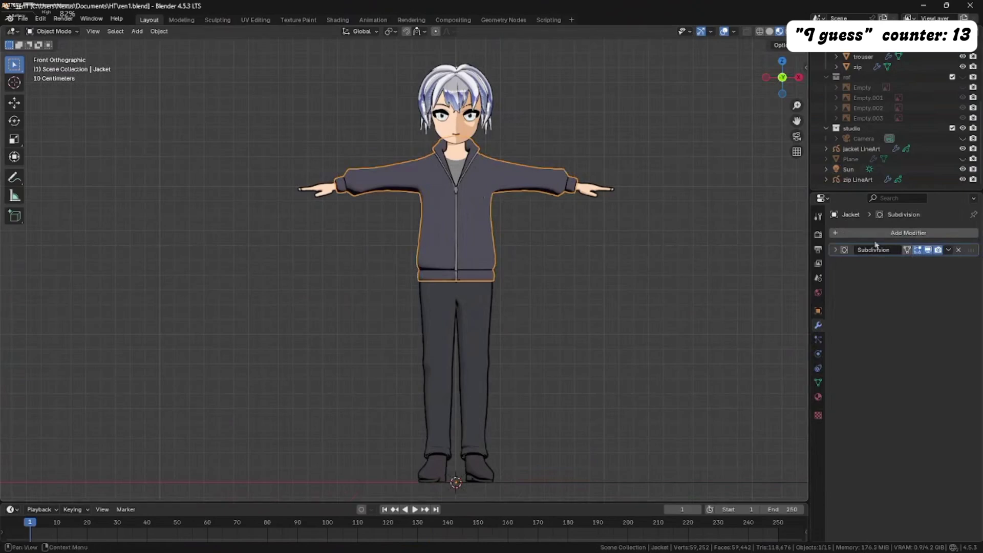
click(10, 509)
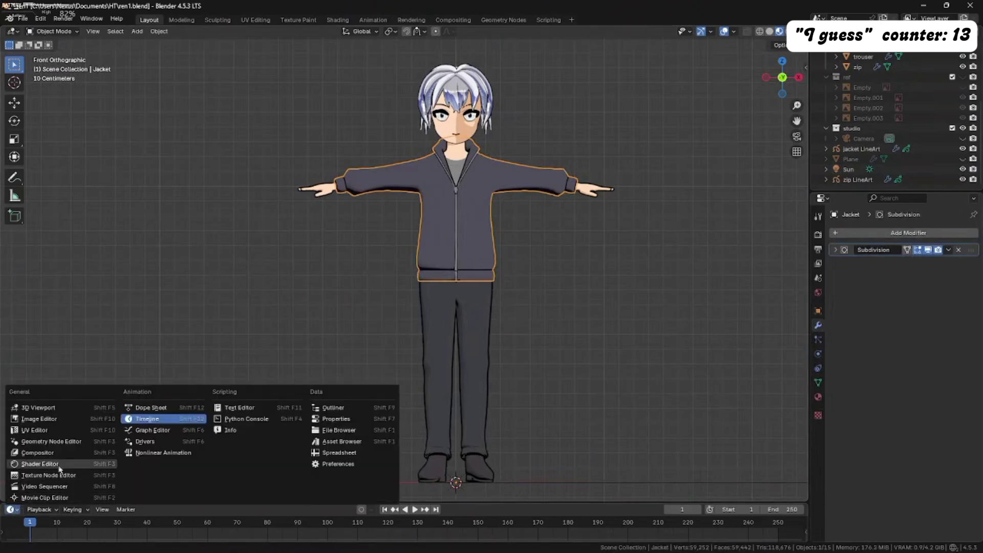
click(40, 464)
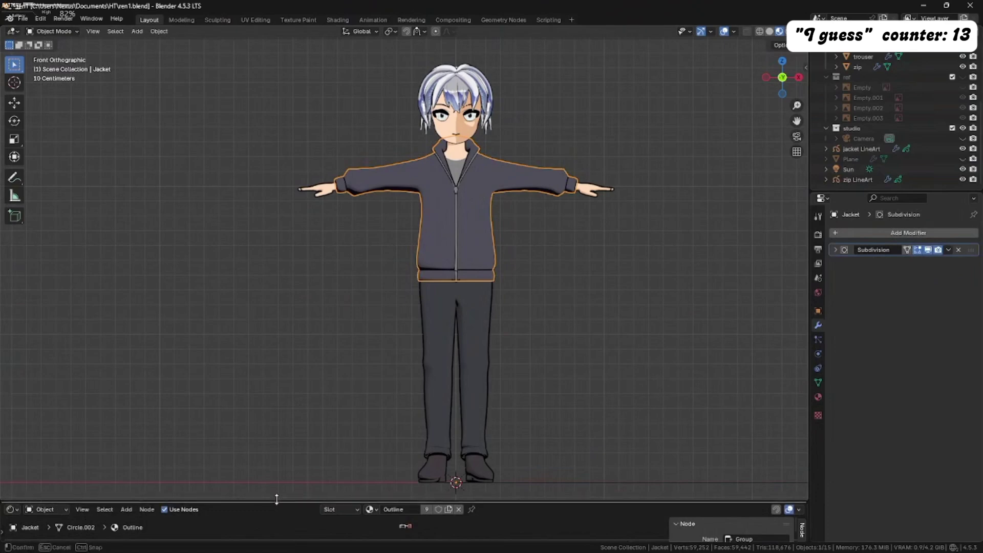
drag(276, 501, 276, 355)
scroll(399, 453, up, 10)
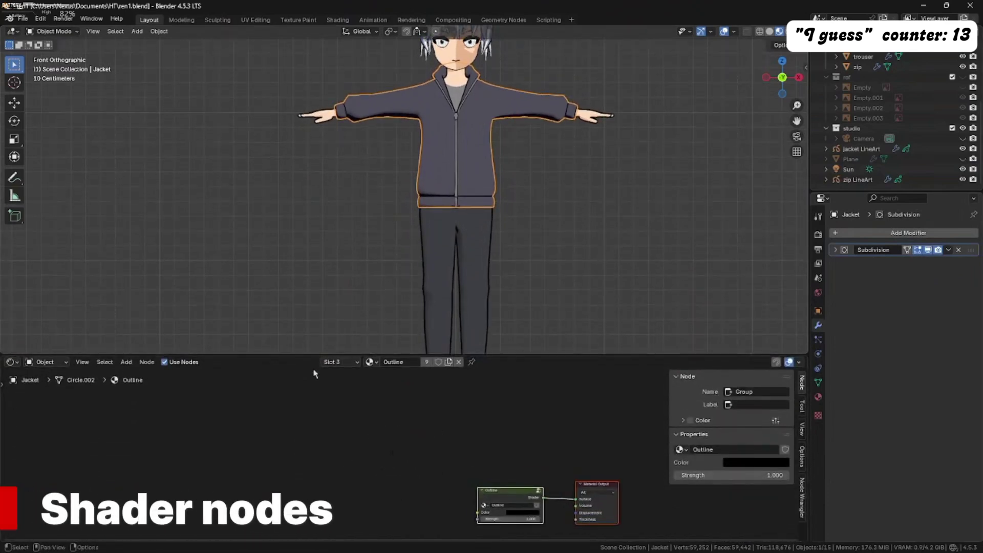
Display the nodes of the jacket's Base Genshin Material from its first material slot
click(340, 362)
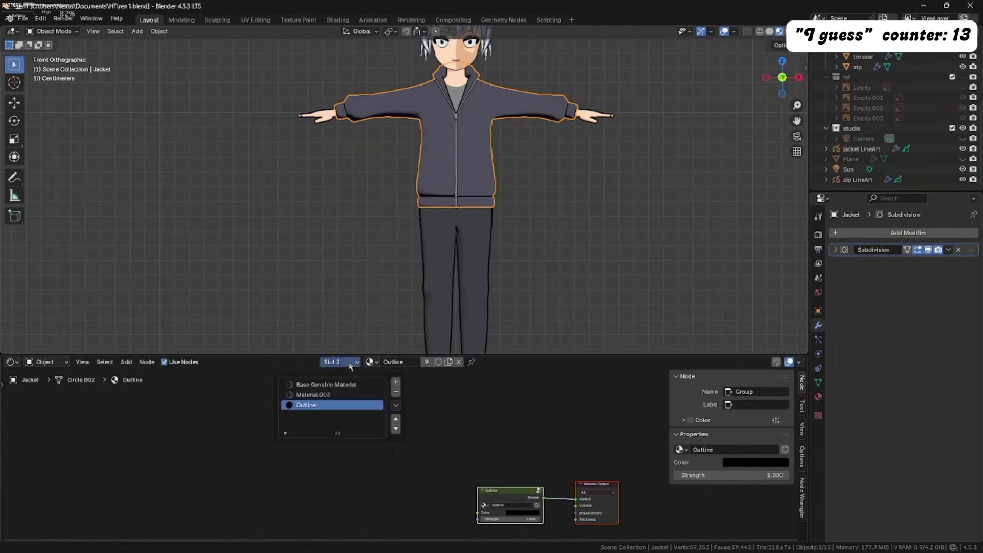
click(344, 385)
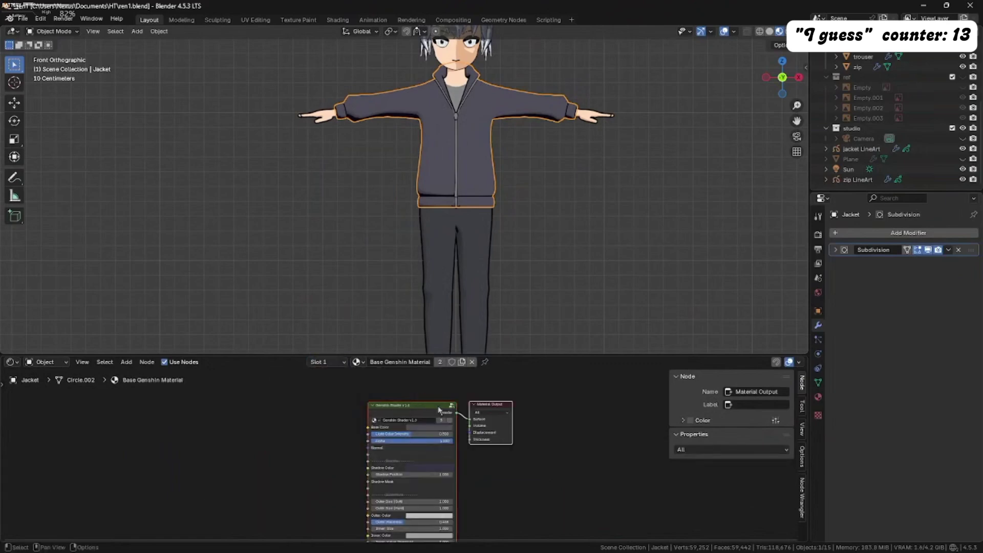
scroll(439, 410, up, 3)
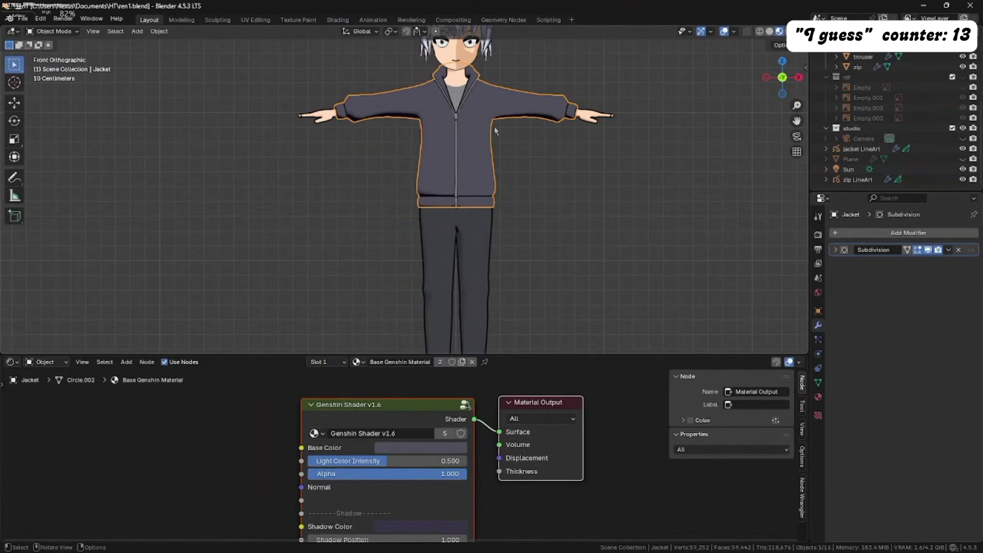
Select the hair and examine the Genshin Shader and Mix nodes of its GenshinMaterial.Hair material
shift+middle_drag(495, 131, 472, 185)
click(446, 108)
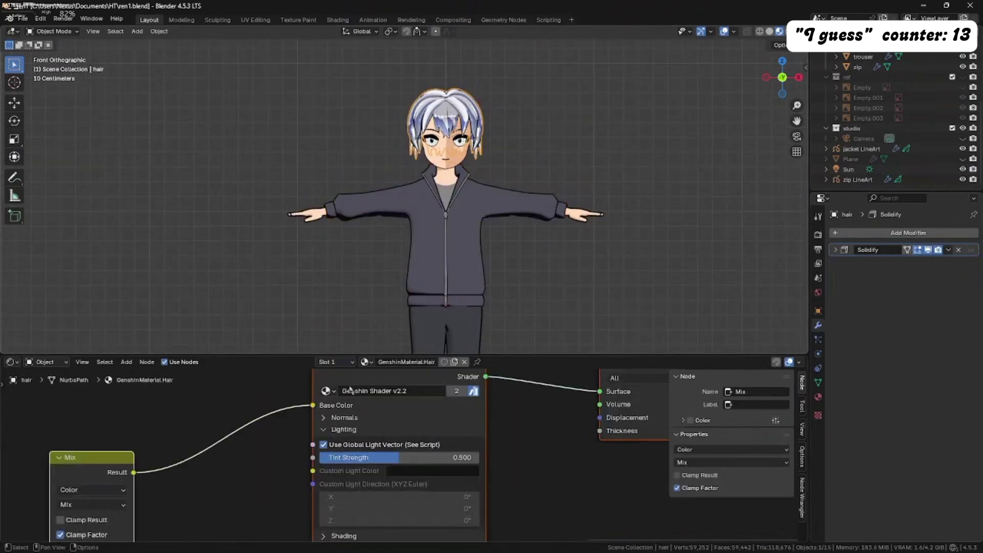
shift+scroll(290, 471, up, 3)
shift+scroll(290, 471, down, 2)
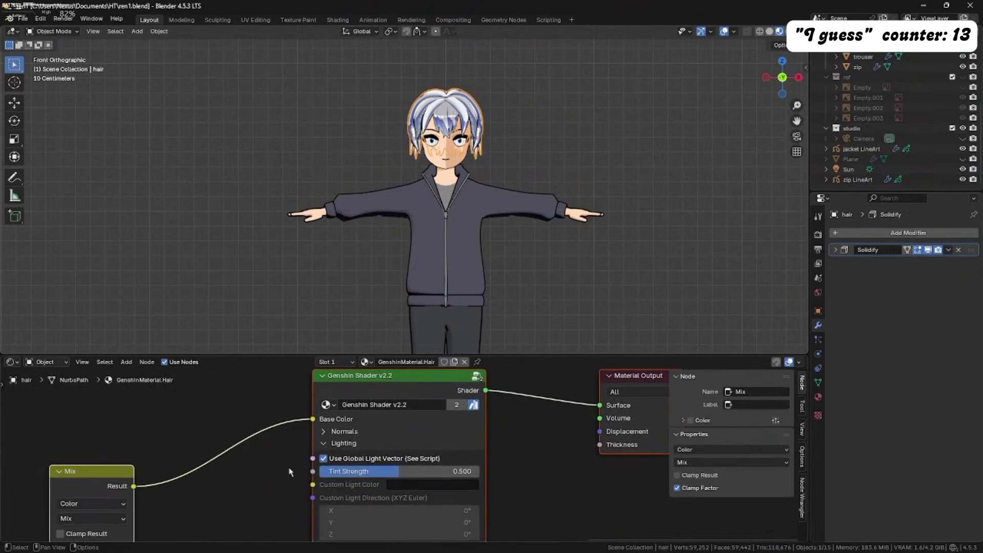
scroll(289, 468, down, 1)
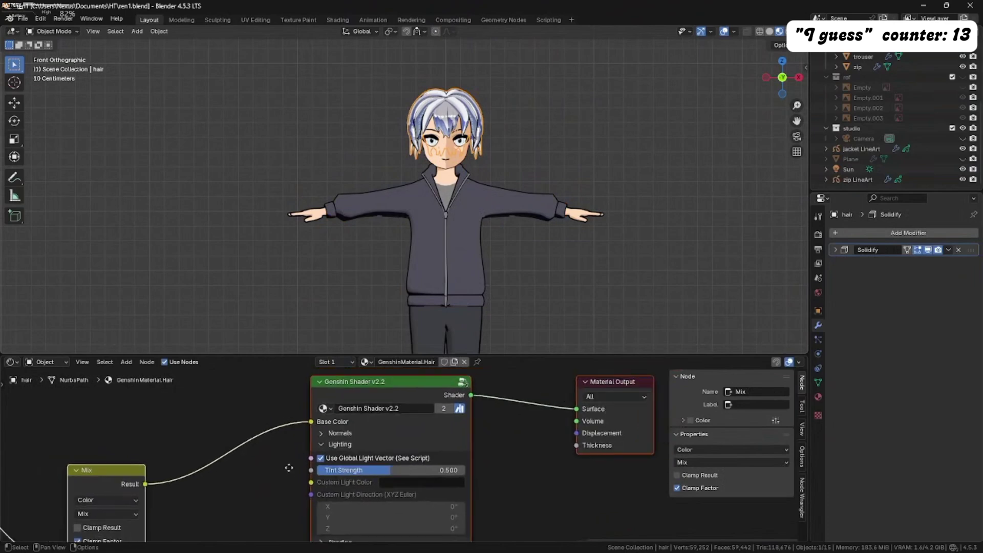
scroll(289, 468, down, 4)
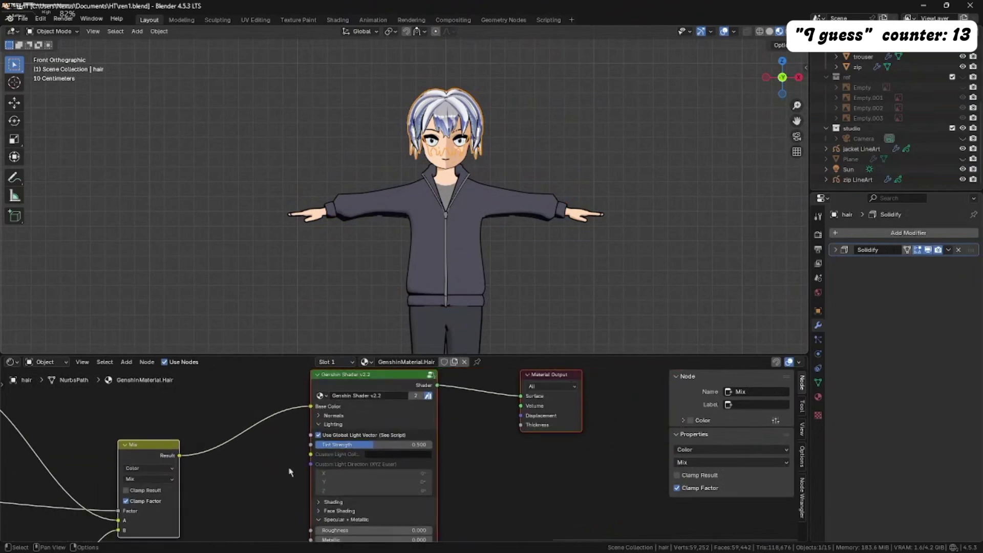
Enlarge the Shader Editor and examine the full GenshinMaterial.Hair node tree, following the Color Ramp and Mix nodes toward the shader
scroll(289, 467, down, 6)
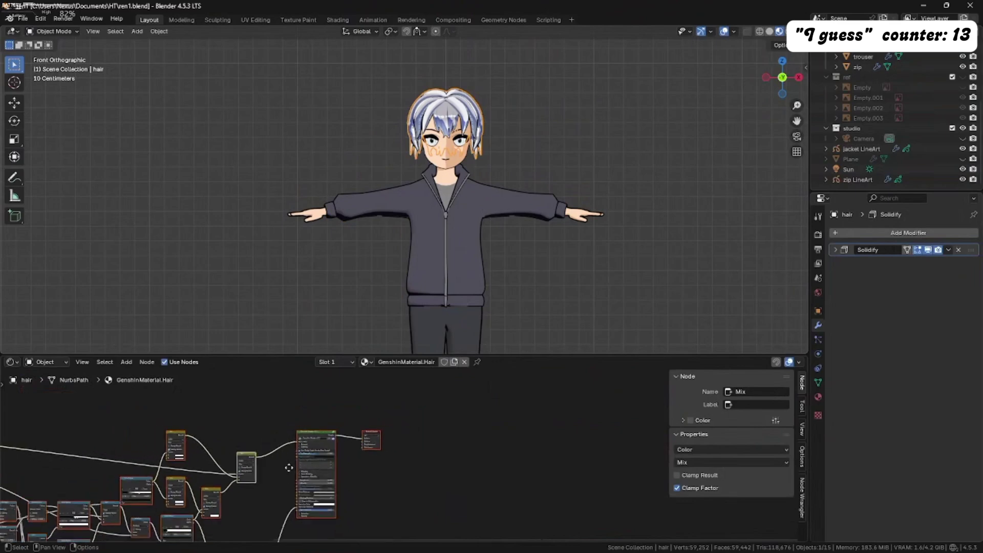
scroll(289, 468, down, 2)
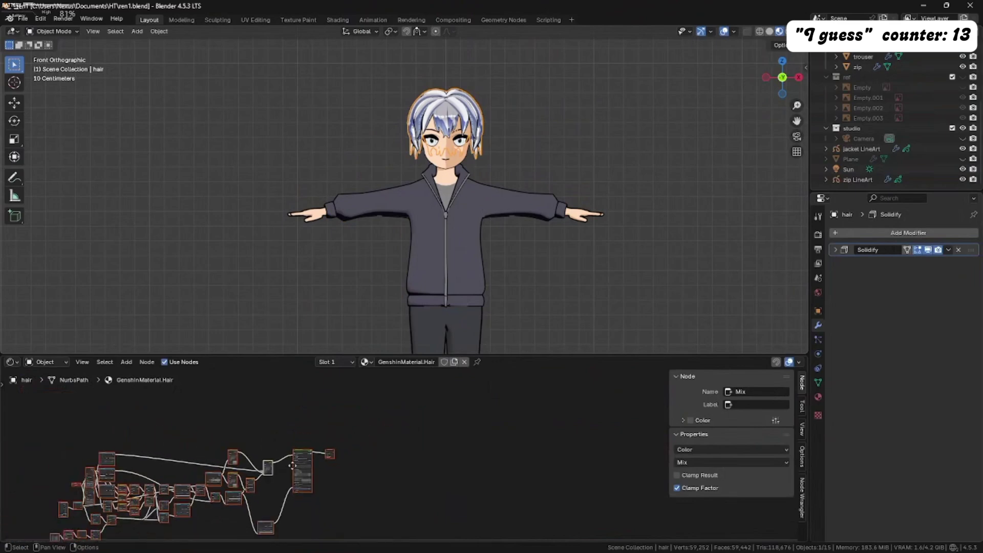
middle_drag(292, 466, 462, 438)
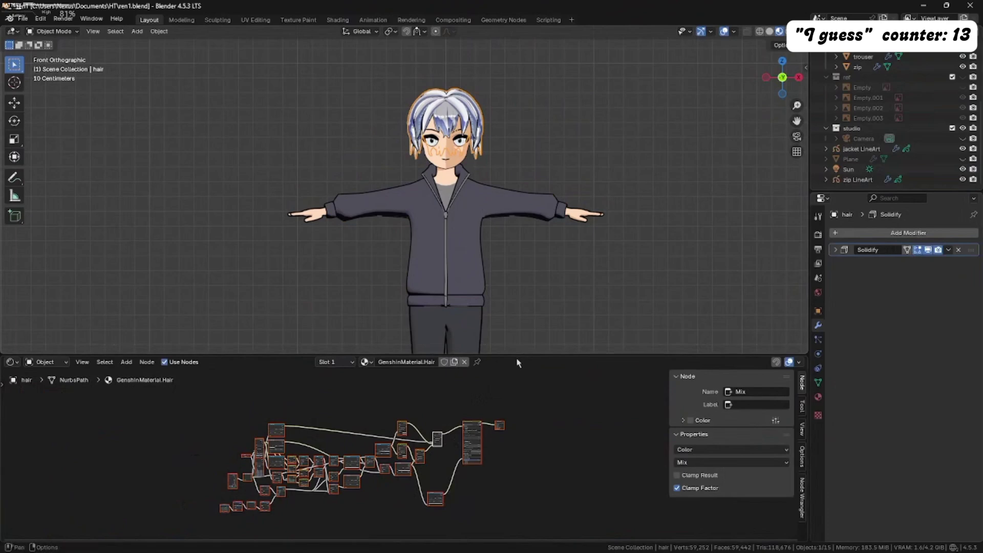
drag(518, 355, 521, 165)
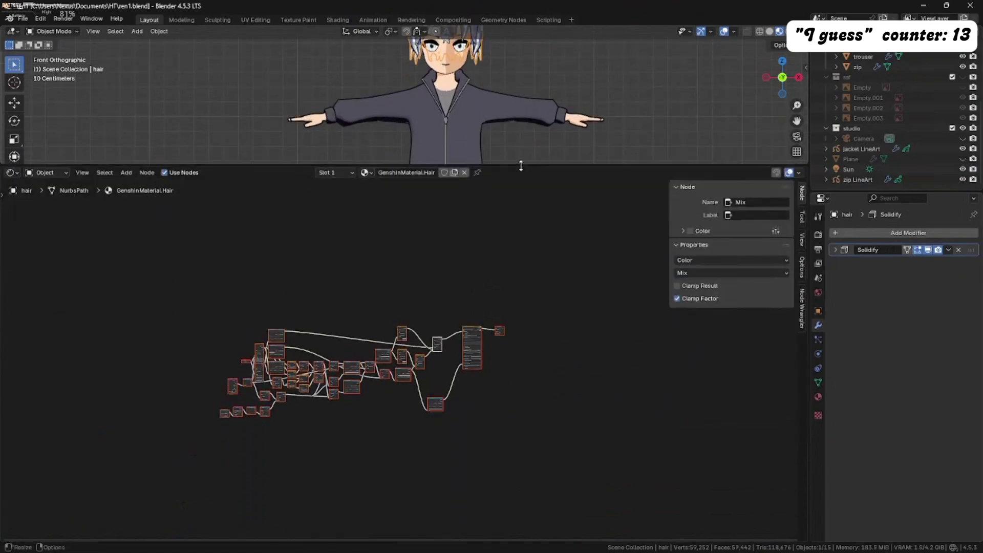
drag(364, 358, 375, 277)
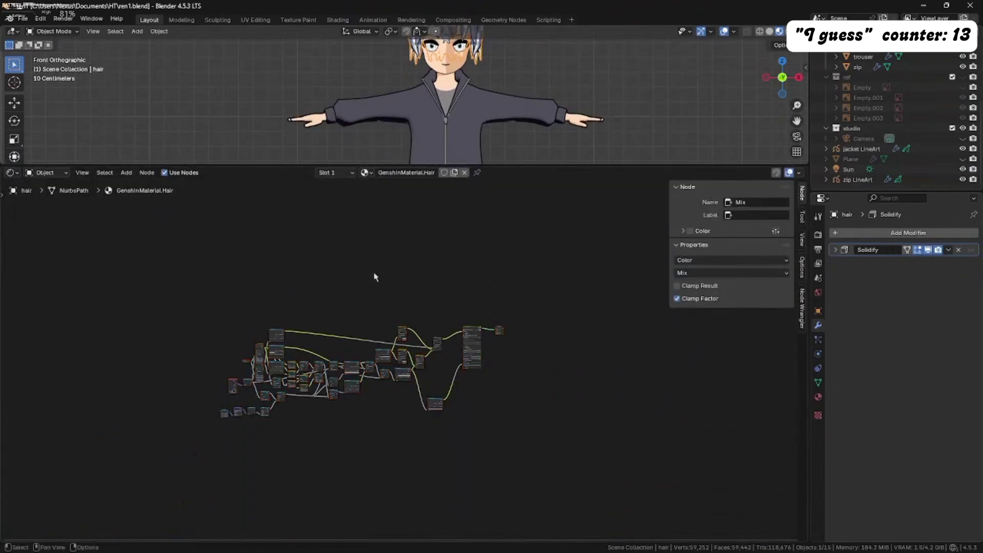
scroll(327, 355, up, 4)
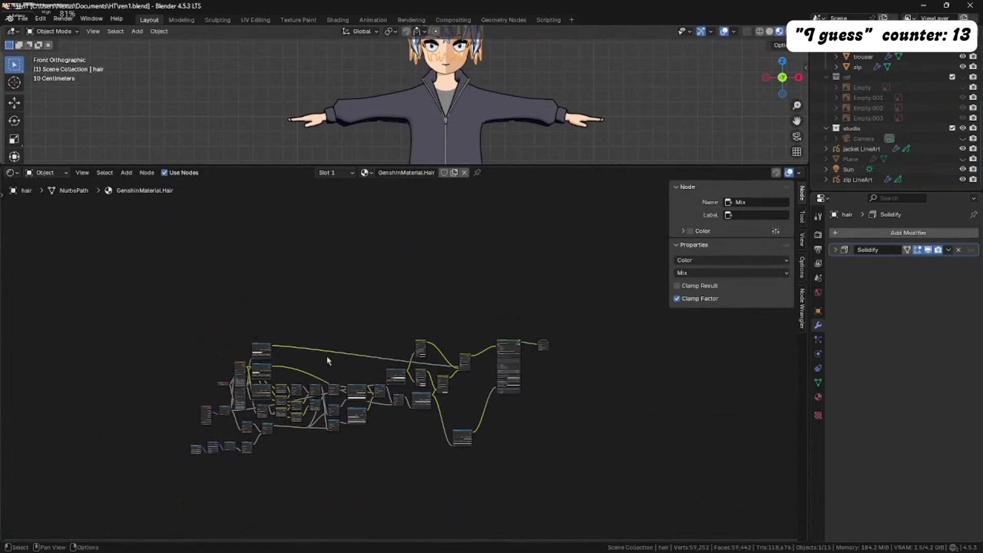
key(shift)
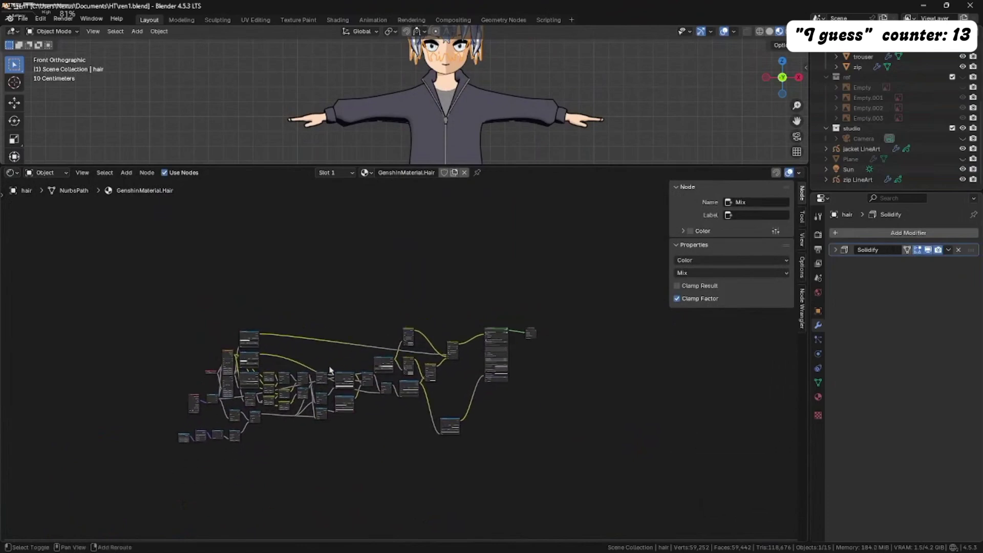
scroll(329, 370, up, 4)
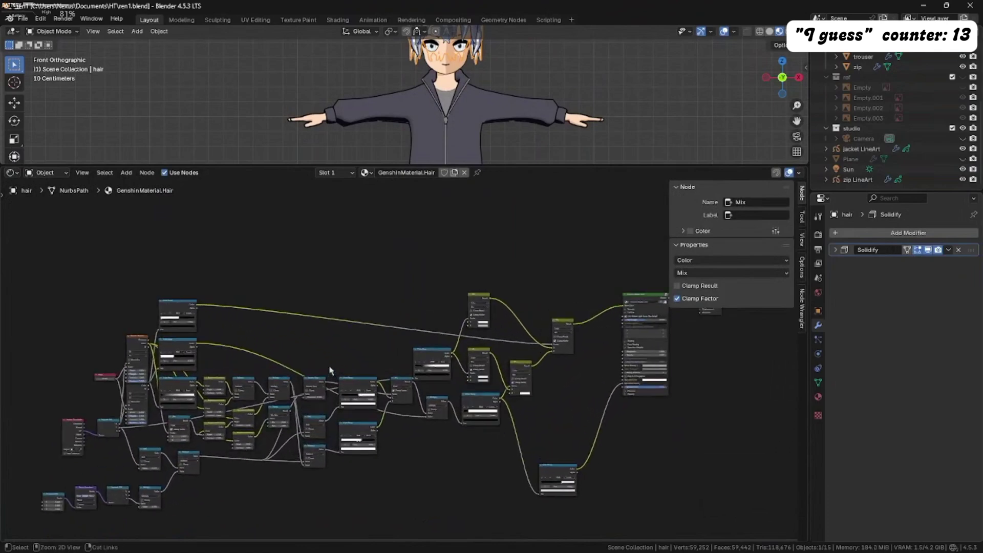
scroll(329, 370, up, 4)
scroll(329, 369, up, 2)
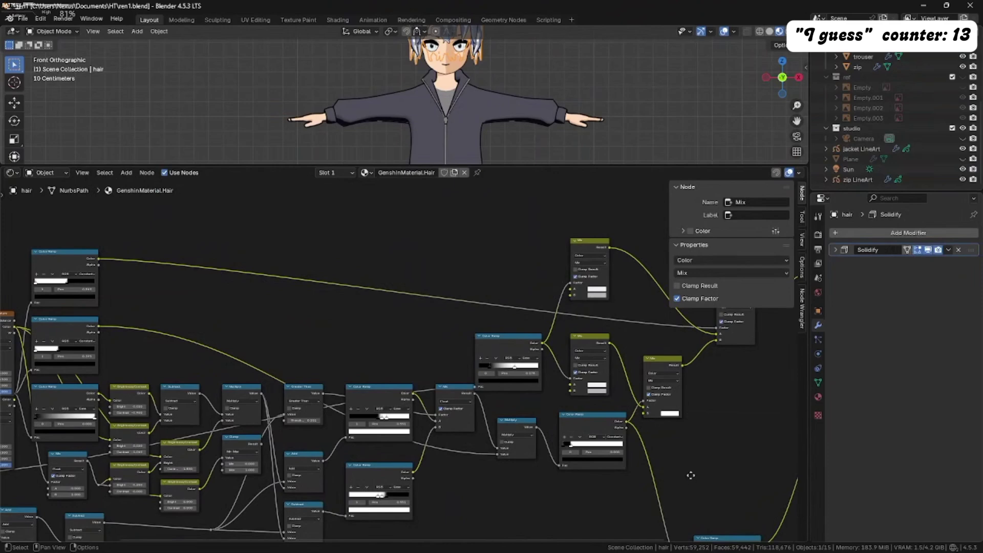
middle_drag(691, 475, 623, 495)
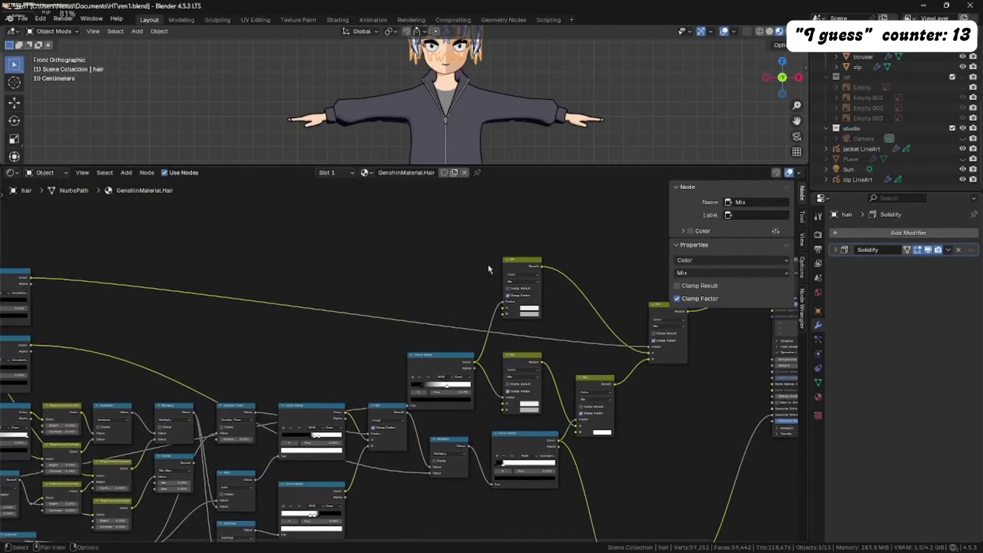
Enlarge the 3D viewport, deselect the hair and show the reference images of the ref collection
drag(485, 166, 485, 481)
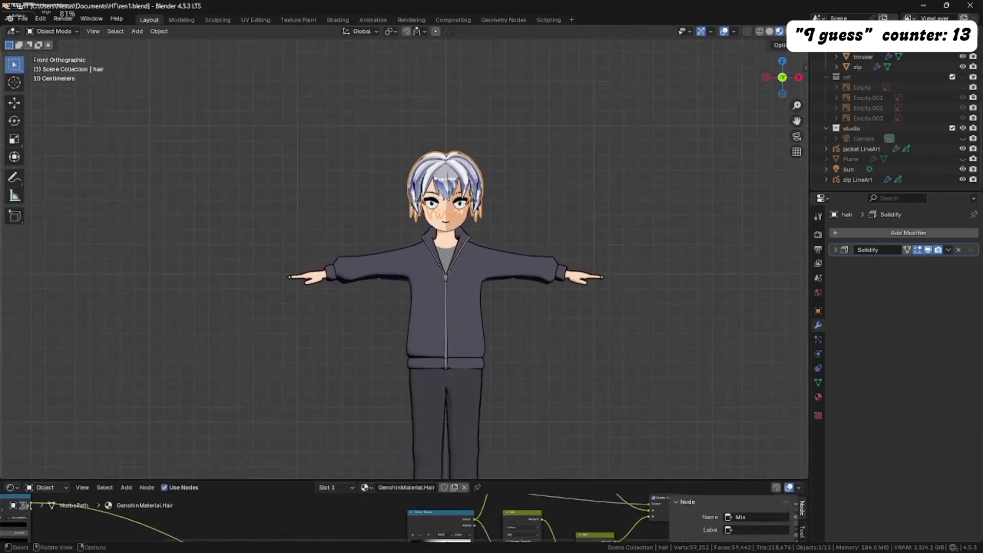
click(530, 321)
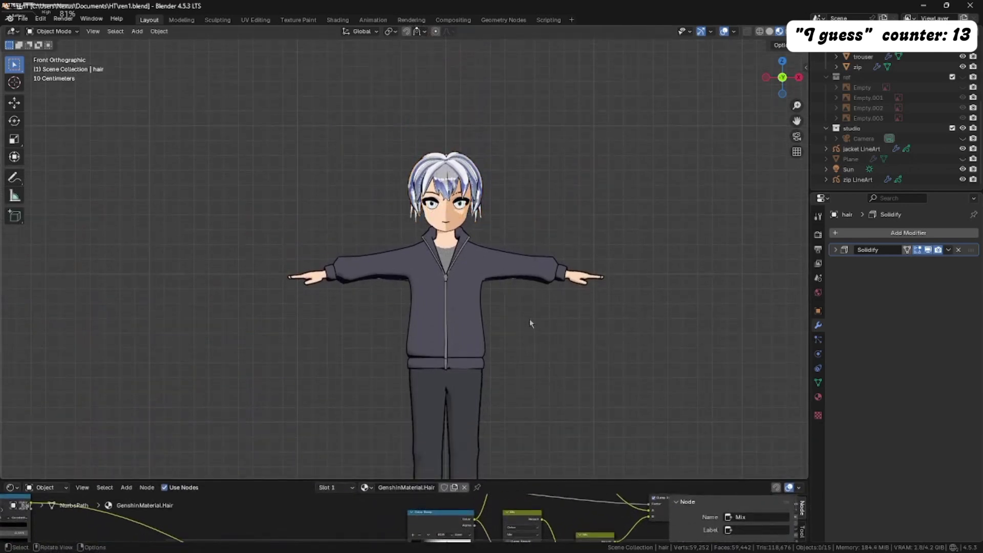
click(963, 77)
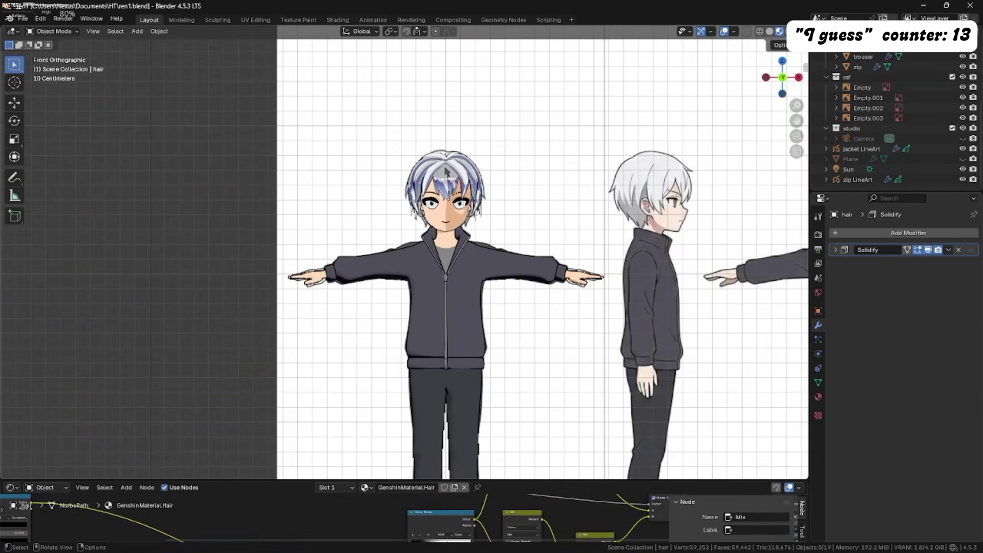
Compare the character's hair and face with the reference drawings in perspective and in a close front view
middle_drag(445, 171, 445, 171)
key(KP_1)
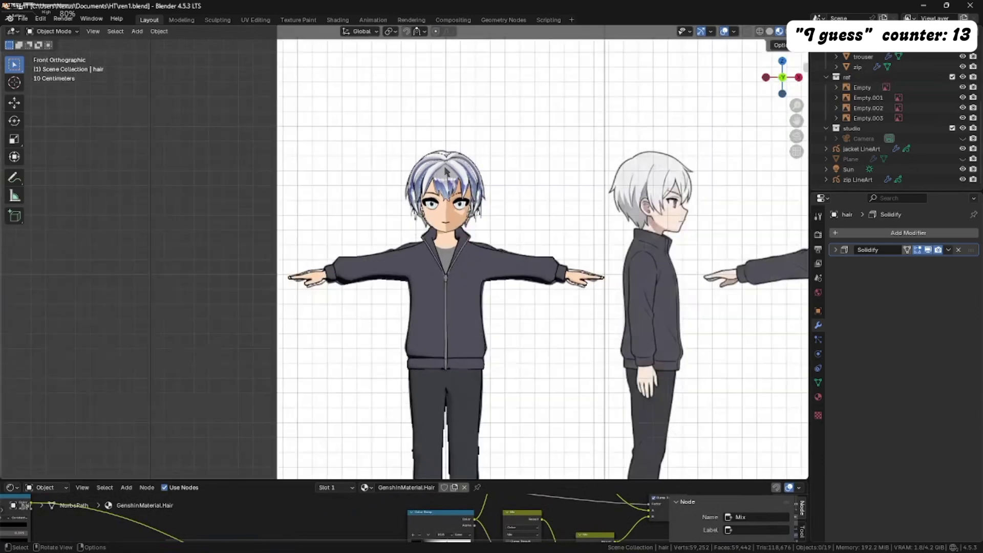
key(KP_0)
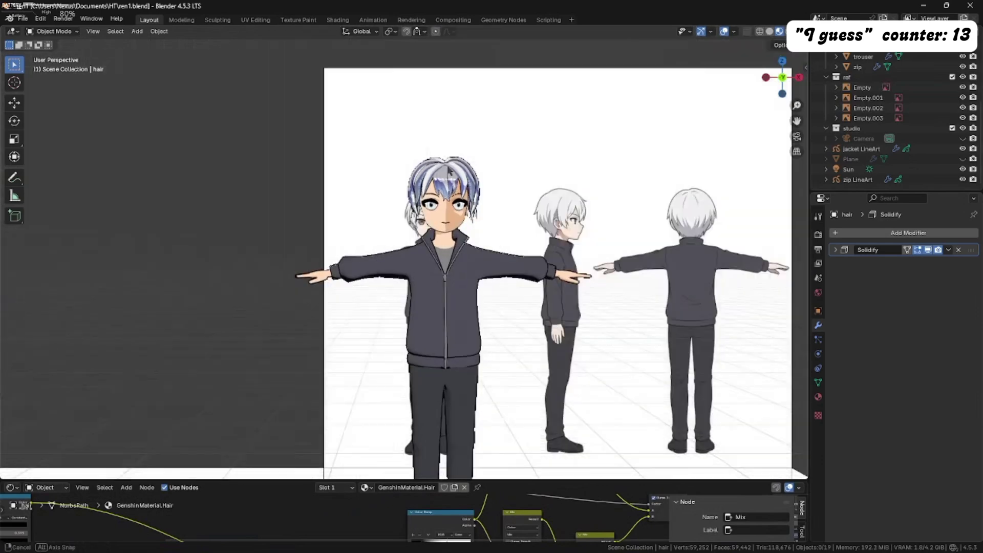
key(KP_1)
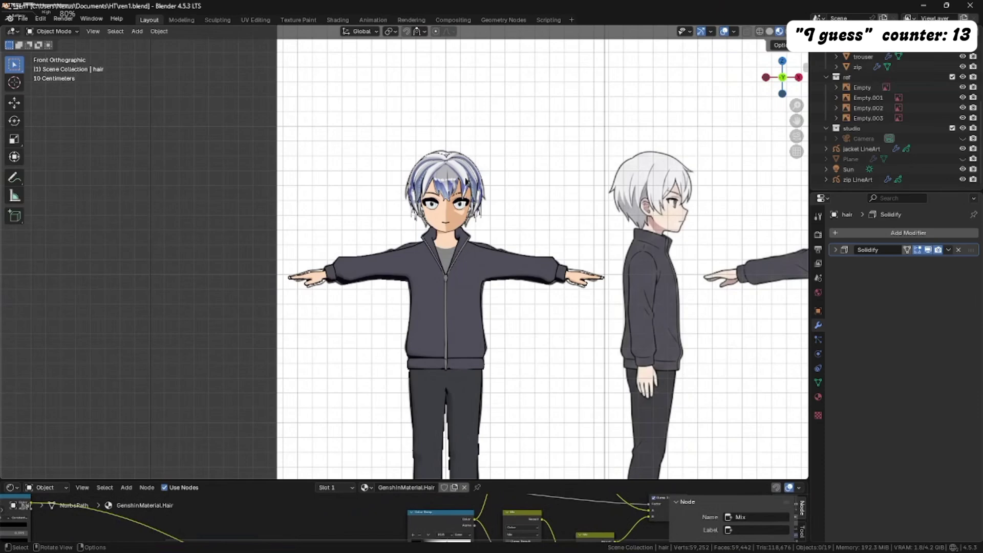
middle_click(467, 182)
scroll(467, 182, up, 3)
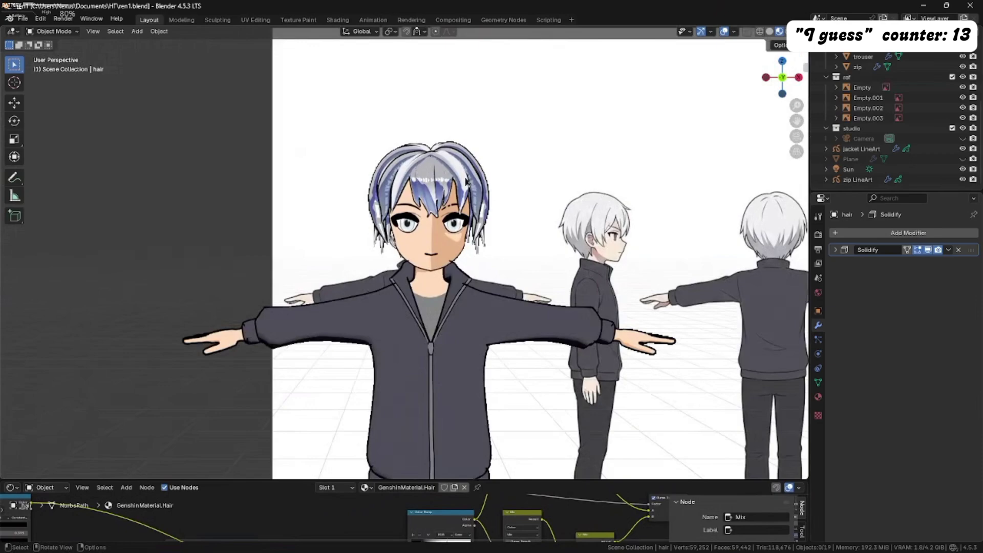
scroll(467, 182, up, 2)
middle_drag(466, 182, 65, 187)
key(KP_1)
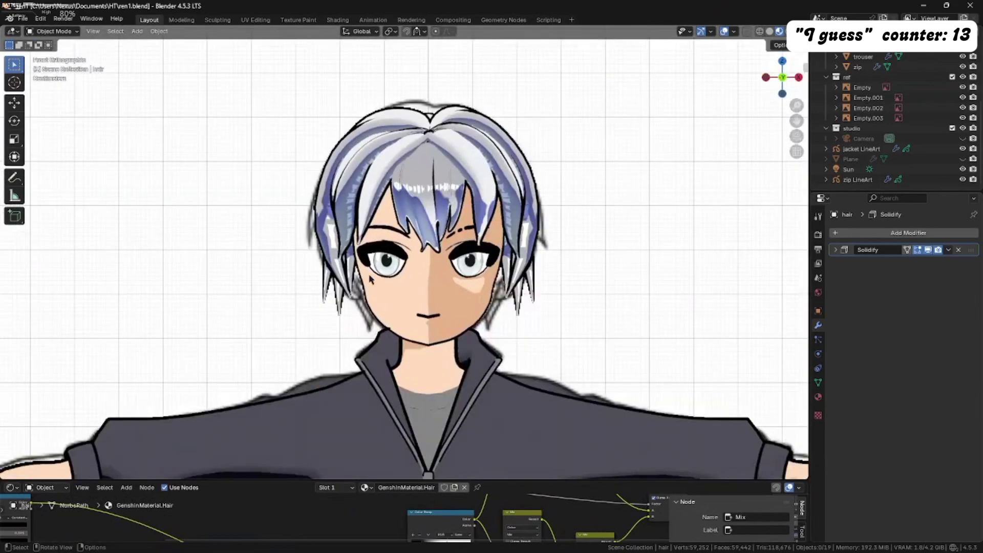
Select the head and display its Face shadow material nodes in an enlarged Shader Editor
click(366, 487)
click(431, 296)
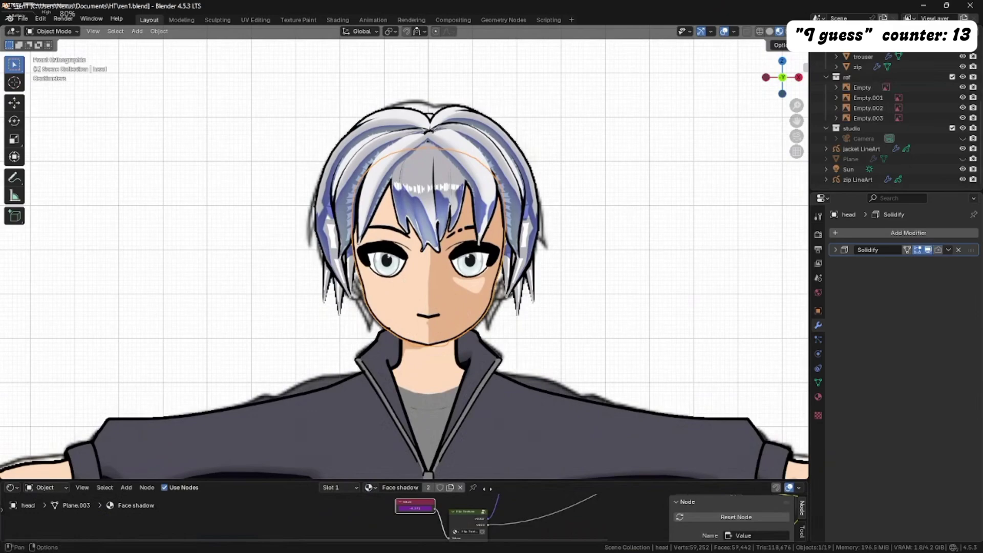
drag(500, 482, 501, 239)
middle_drag(566, 330, 227, 345)
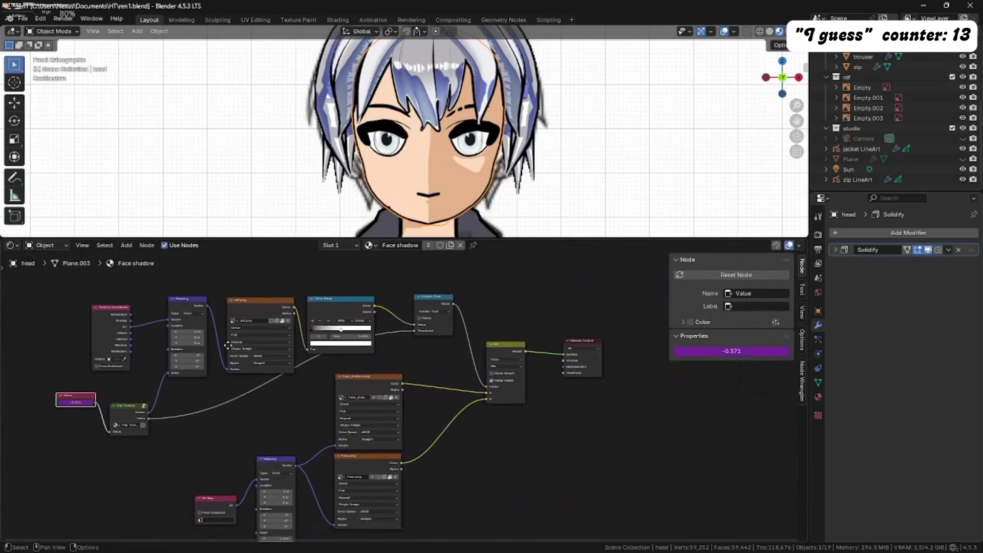
Switch the Shader Editor to the head's Face material slot and bring its whole node tree into view
click(370, 245)
key(Escape)
click(340, 246)
click(339, 278)
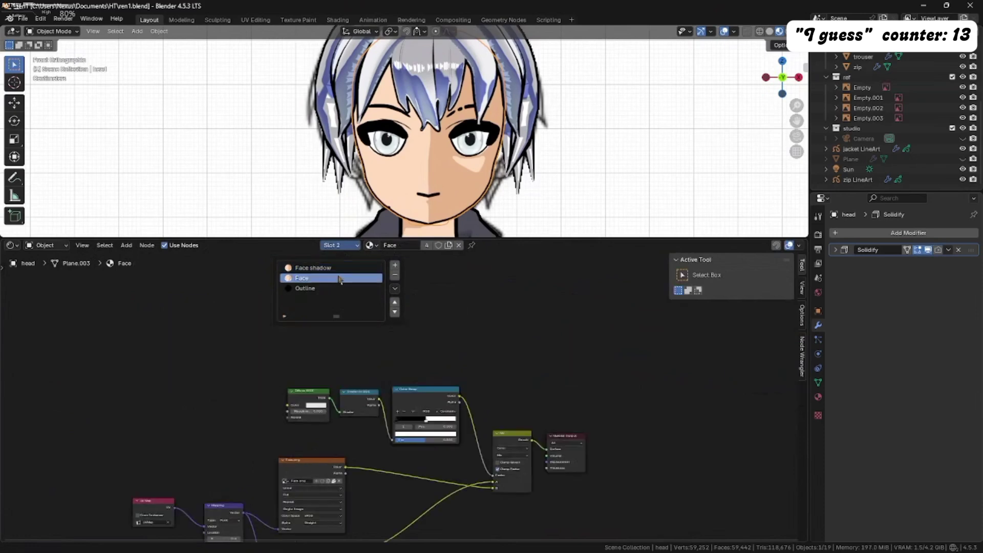
middle_drag(408, 358, 417, 539)
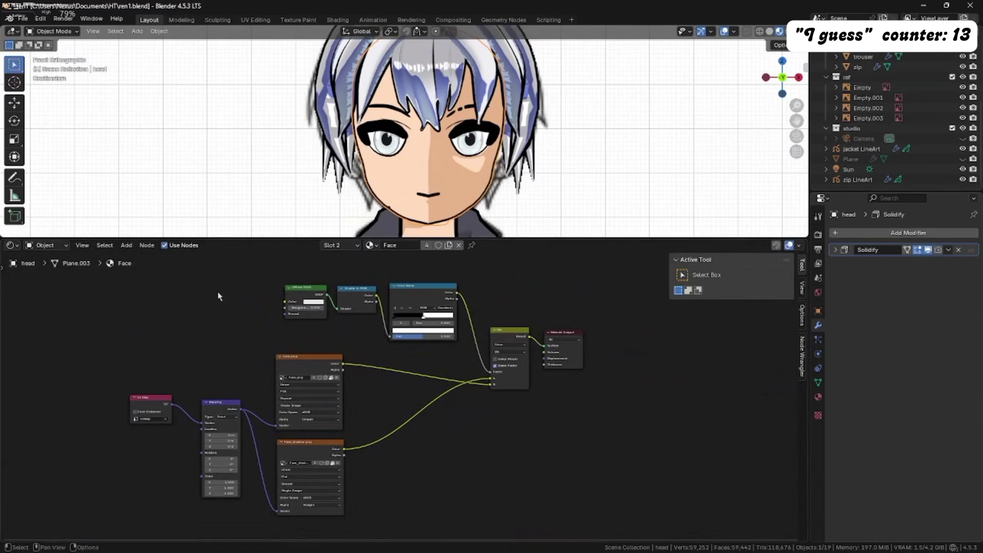
In the UV Editing workspace, view Face.png and then Face_shadow.png behind the head's UV layout
click(256, 19)
click(266, 32)
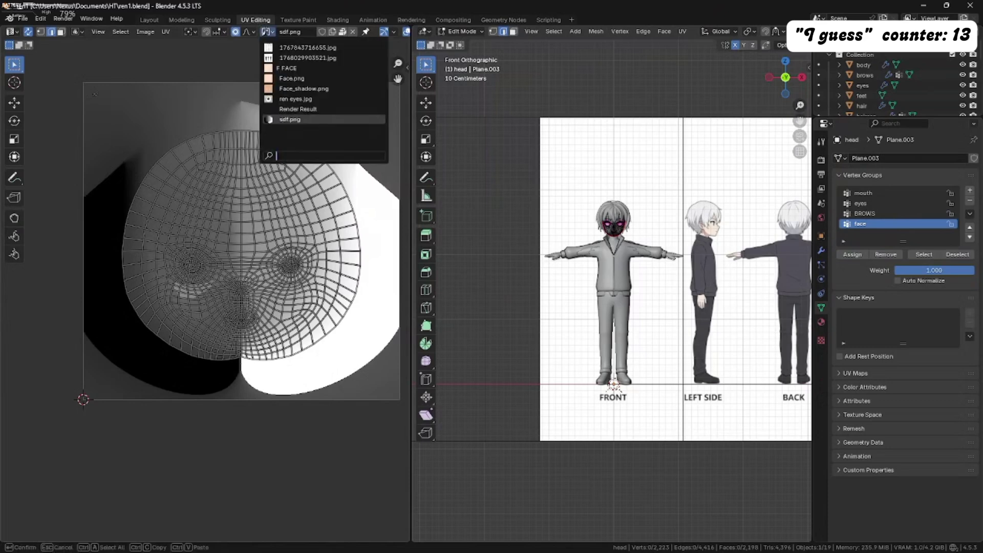
click(311, 78)
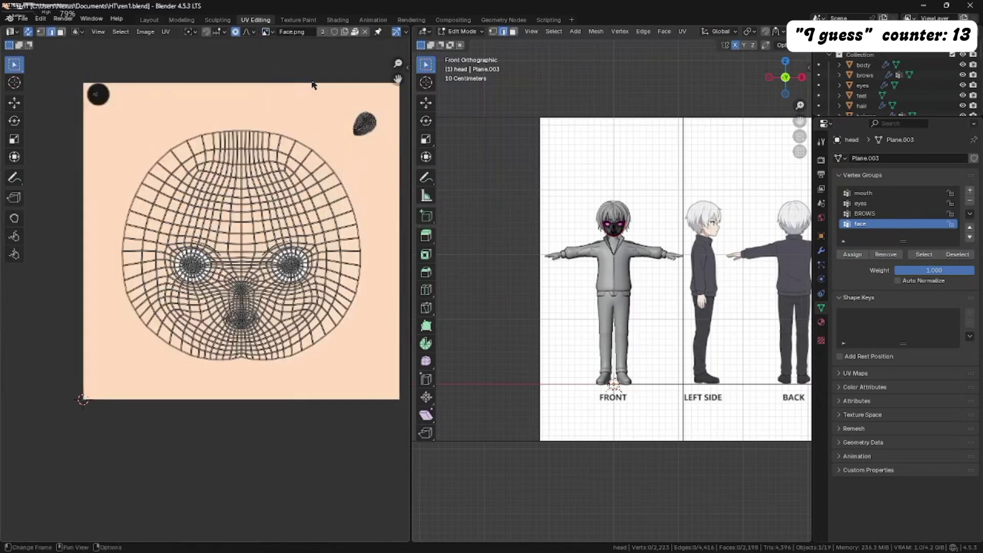
click(267, 32)
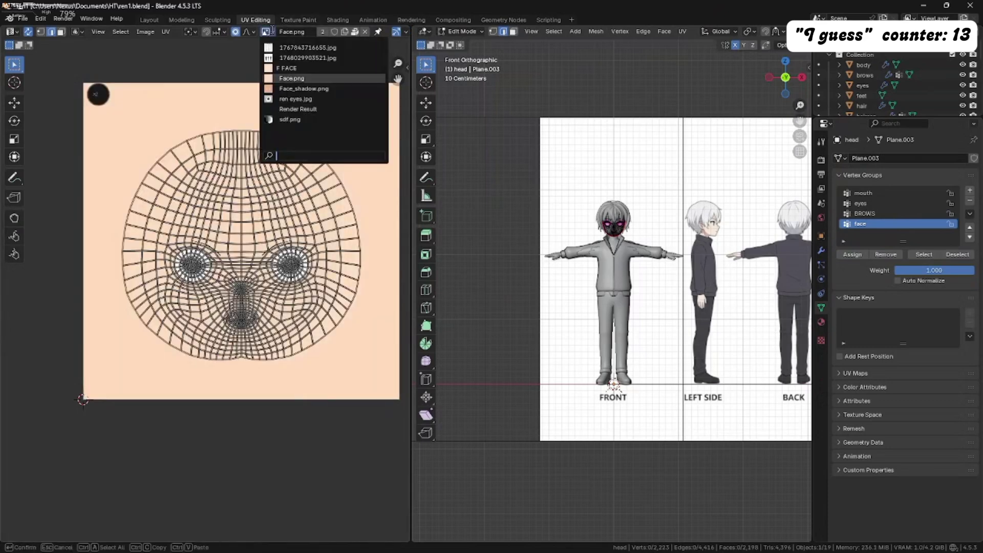
click(290, 90)
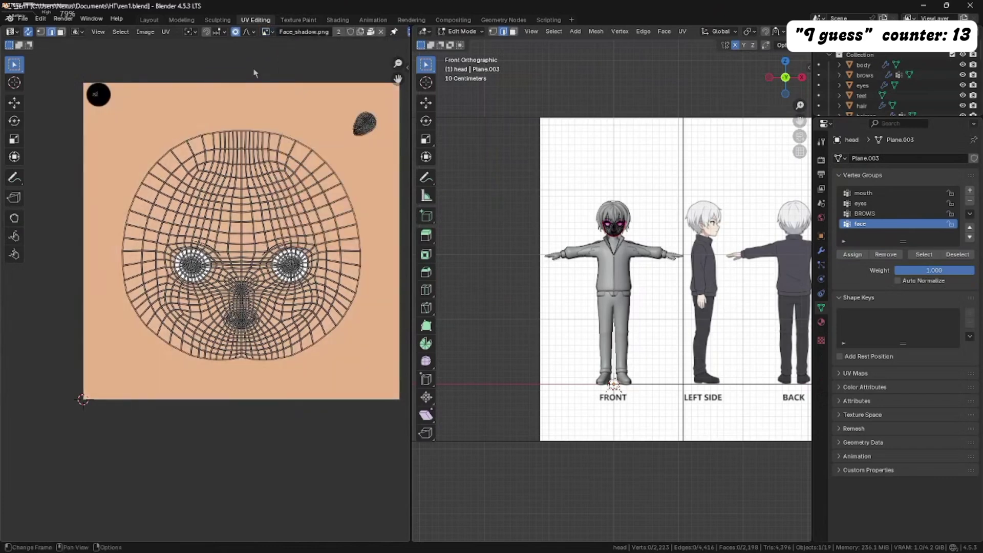
Return to the Layout workspace, display the head's Face shadow slot and examine its Value and Flip Texture nodes up close
click(149, 20)
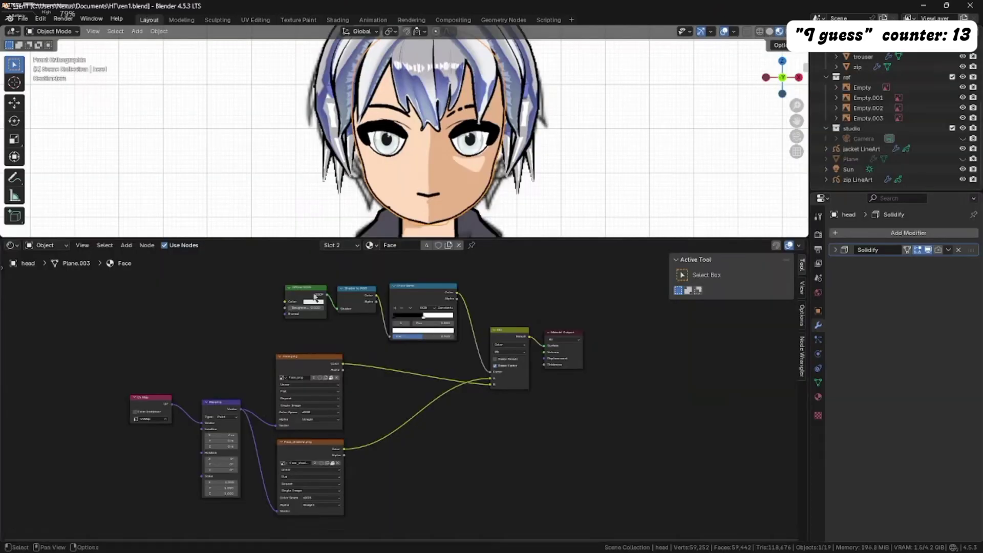
click(353, 246)
click(348, 267)
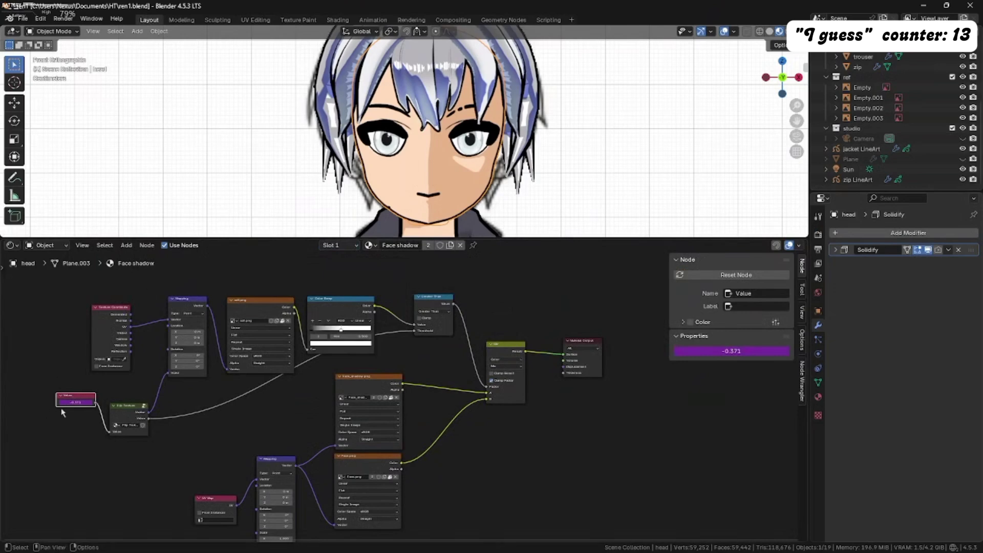
scroll(67, 395, up, 2)
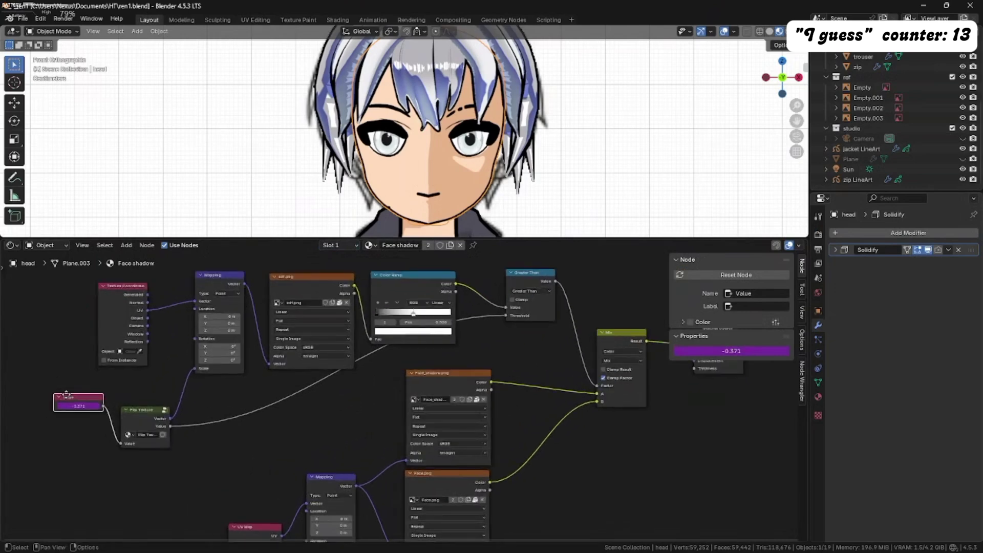
scroll(67, 394, up, 5)
scroll(67, 394, up, 1)
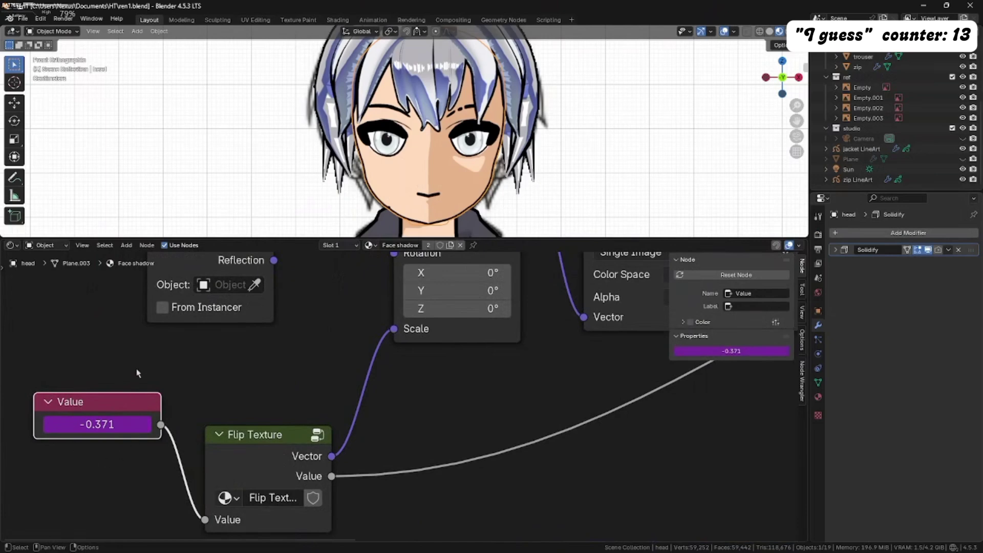
Show the Sun's transform properties, then reselect the head and view its face shadow up close and the figure from the front
click(842, 169)
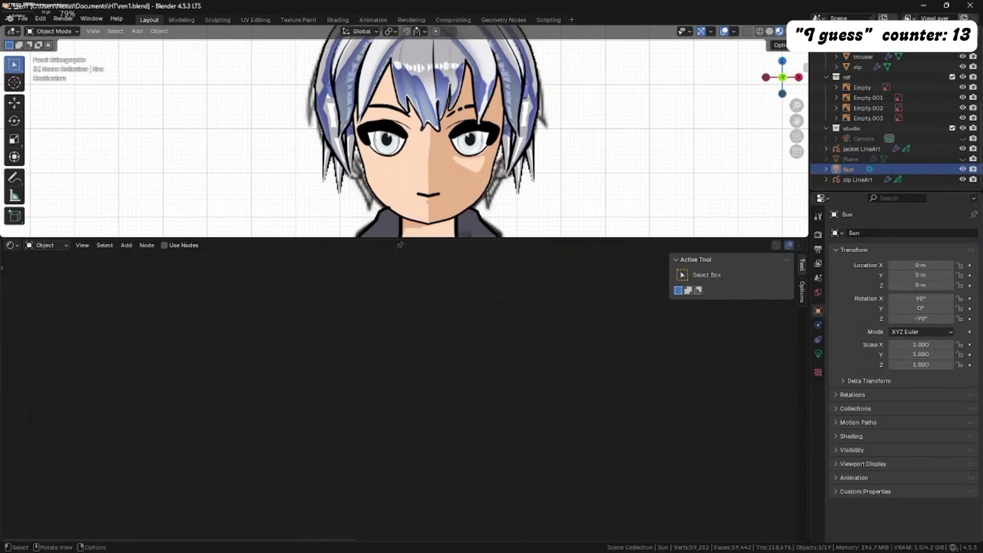
click(445, 187)
key(KP_5)
scroll(445, 187, up, 3)
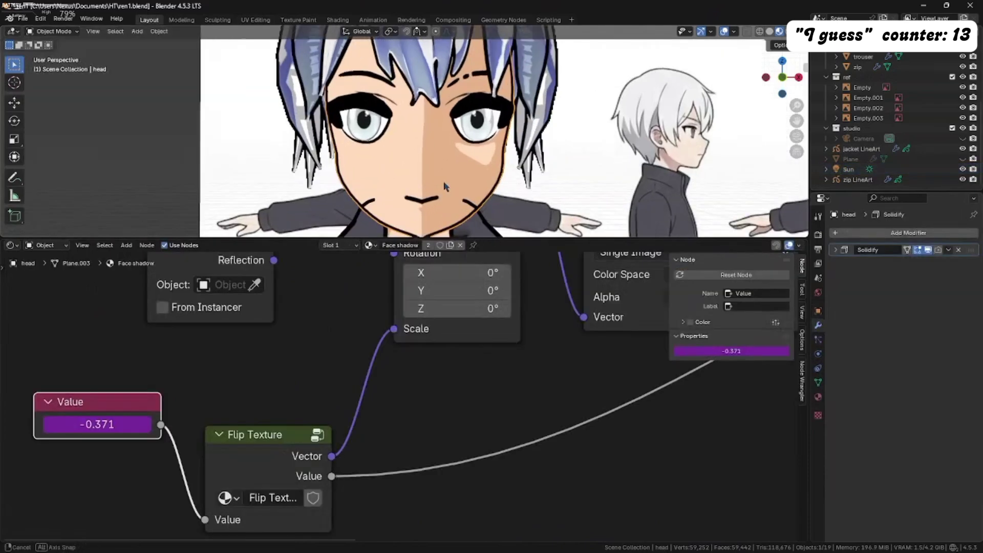
scroll(444, 187, down, 2)
key(KP_5)
scroll(444, 187, down, 12)
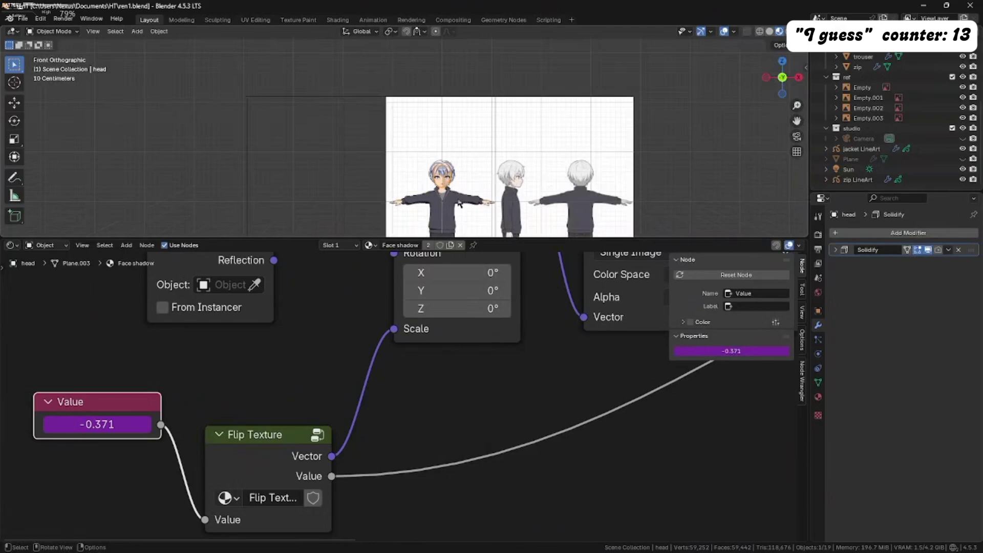
Enlarge the 3D viewport, hide the ref collection and deselect the head
drag(530, 239, 529, 518)
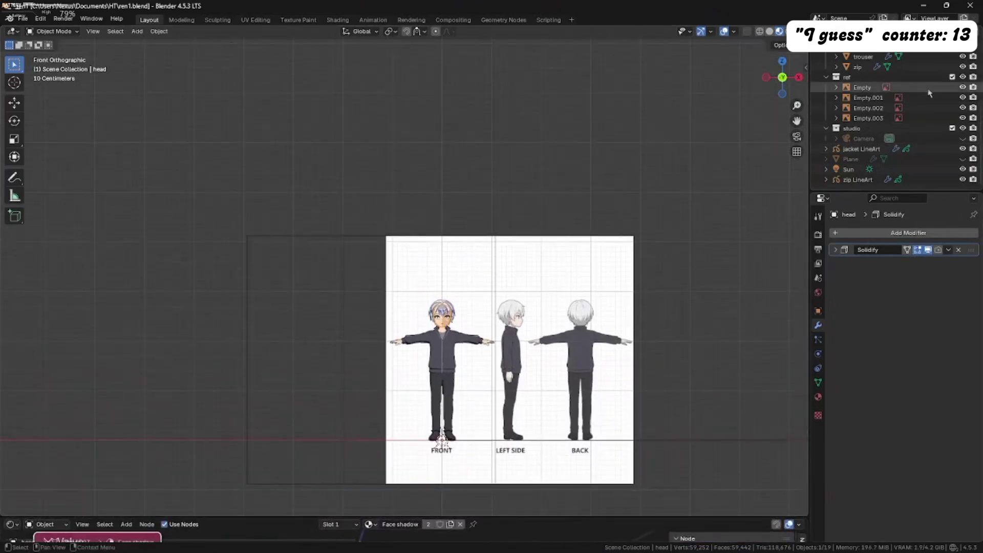
click(963, 78)
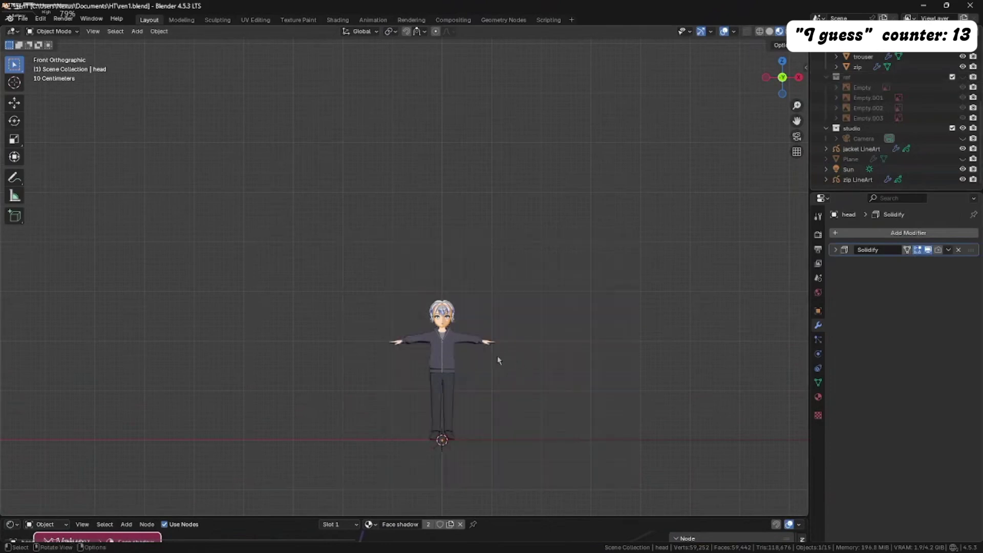
scroll(497, 357, up, 3)
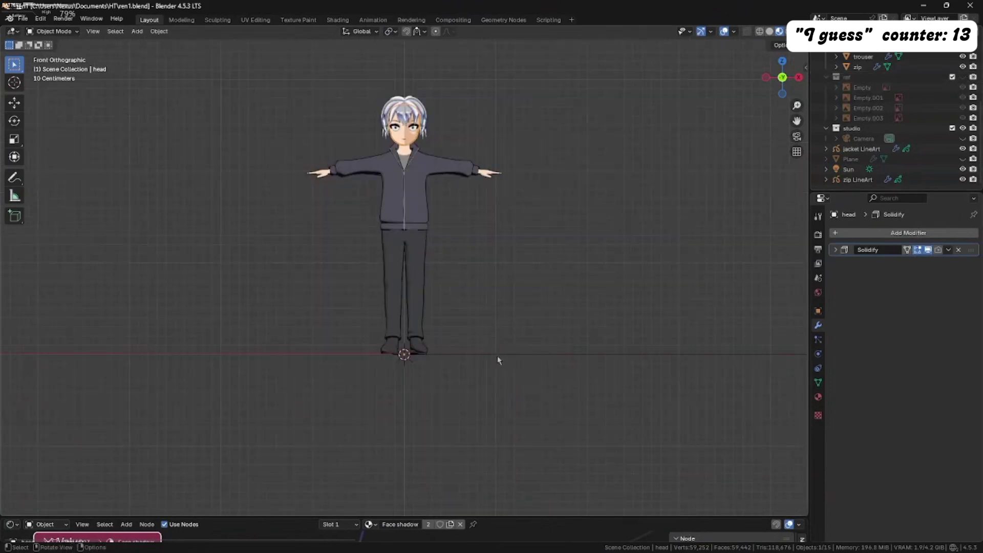
click(492, 196)
Switch the viewport to Rendered shading and view the character at an angle, finishing in the front view
middle_drag(496, 211, 509, 230)
mouse_move(429, 201)
middle_down()
mouse_move(405, 152)
mouse_move(336, 145)
mouse_move(329, 172)
mouse_move(494, 157)
mouse_move(610, 171)
mouse_move(678, 132)
mouse_move(711, 149)
mouse_move(803, 161)
middle_up()
scroll(405, 151, up, 3)
key(z)
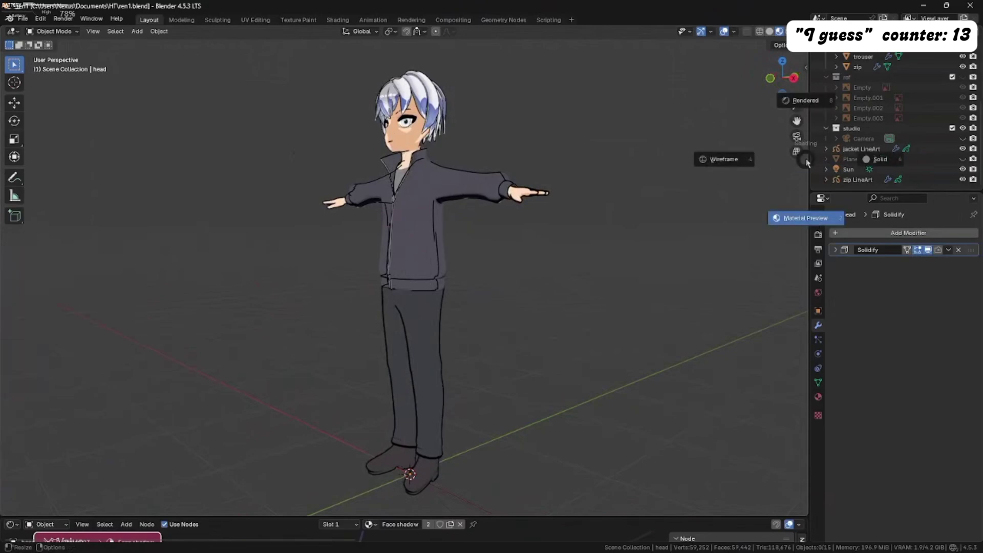
key(8)
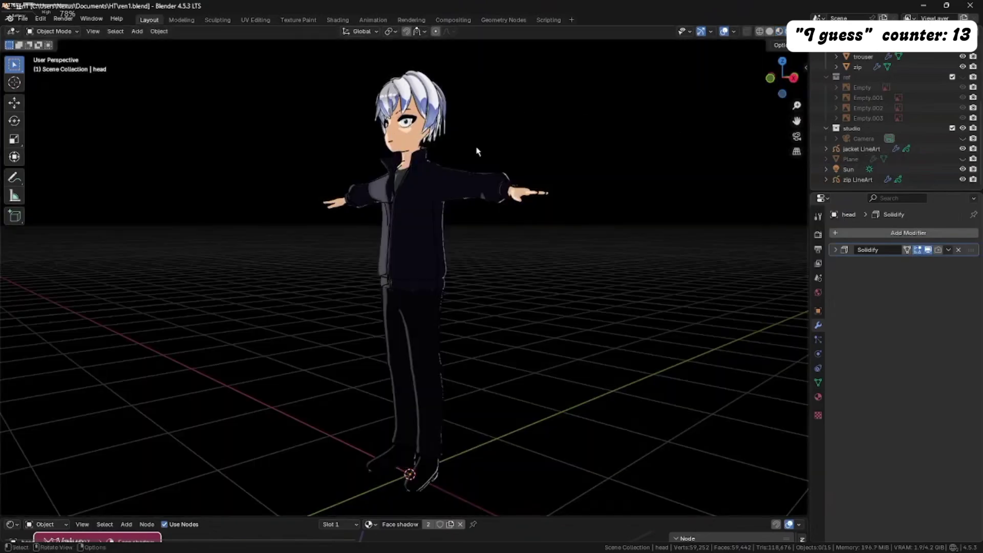
middle_drag(464, 184, 26, 178)
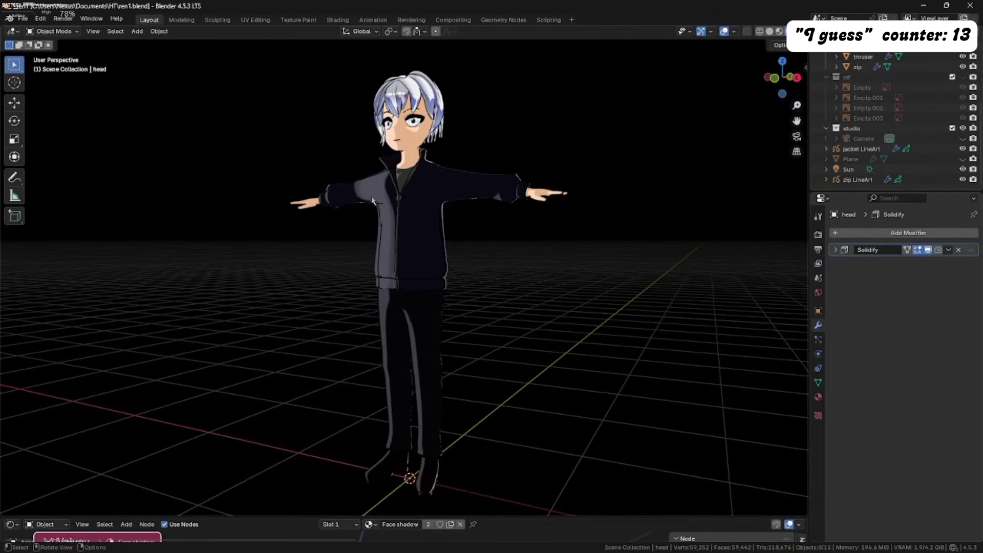
key(KP_1)
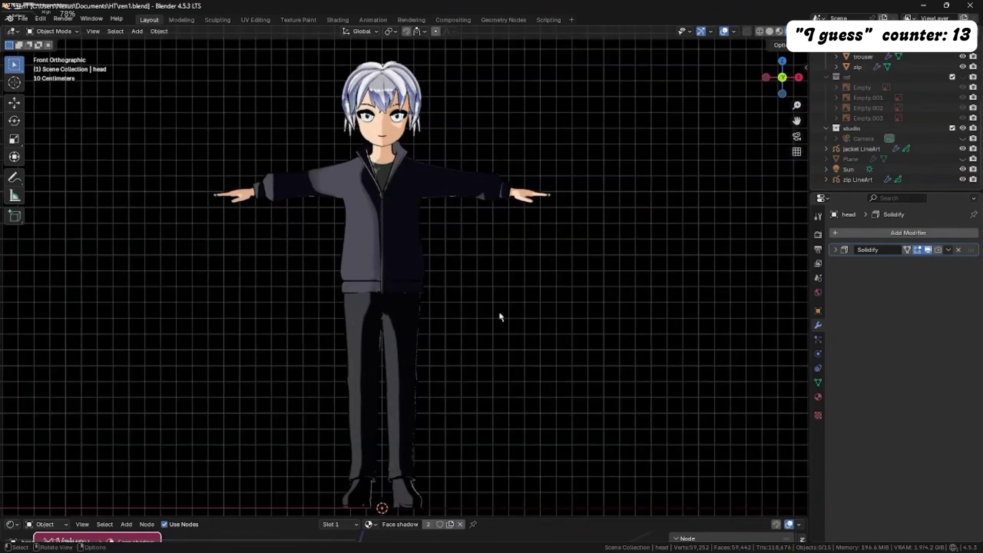